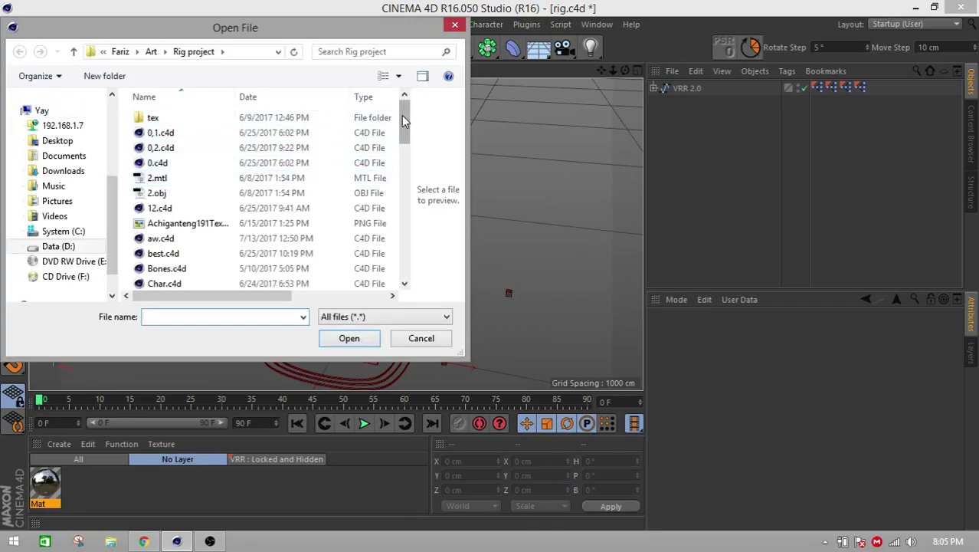
# - Import ME.obj from the Rig project folder into the current scene, accepting the OBJ import options
pyautogui.moveTo(399, 130); pyautogui.dragTo(381, 190)
pyautogui.scroll(1, 208, 144)
pyautogui.click(207, 144)
pyautogui.click(341, 337)
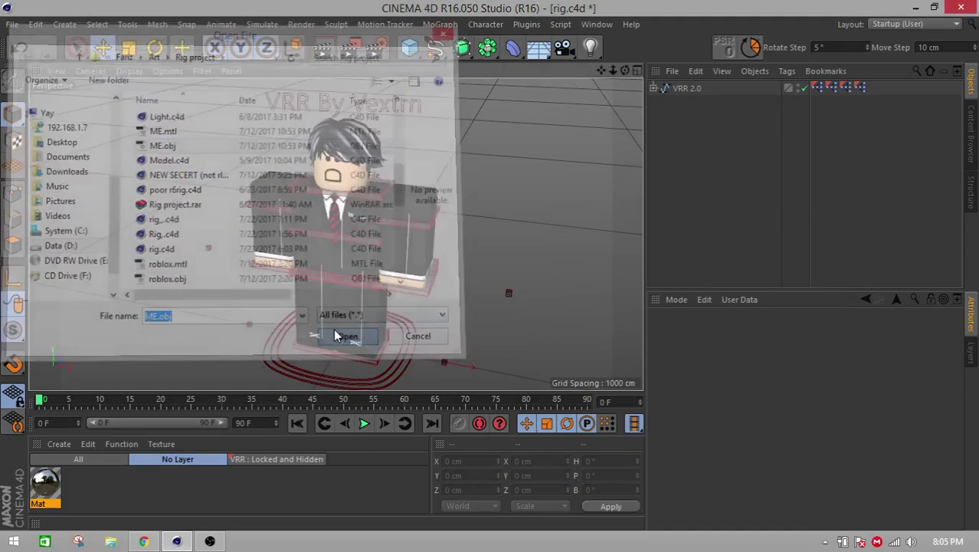
pyautogui.click(319, 474)
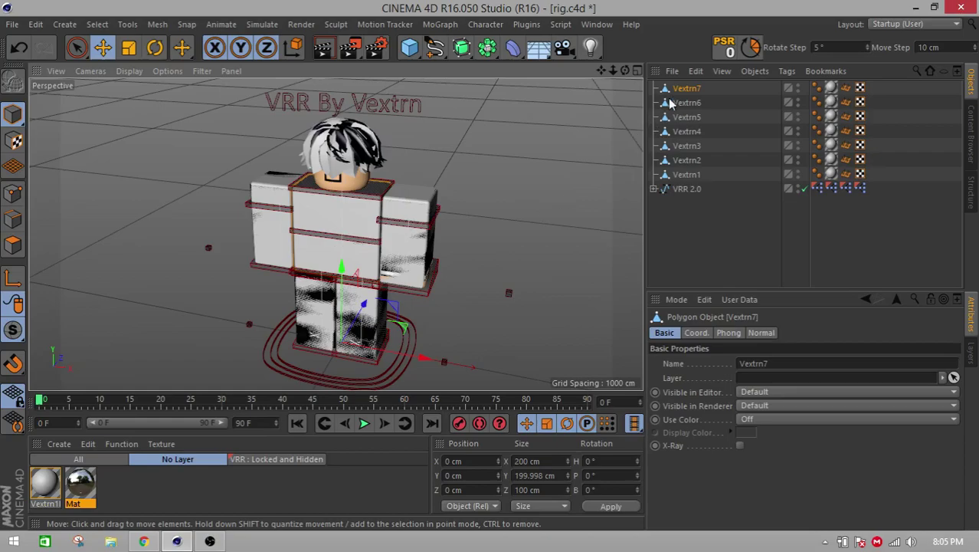
# - Rotate all seven imported Vextrn objects together by 180° in heading so the character turns around
pyautogui.keyDown('shift'); pyautogui.click(686, 175); pyautogui.keyUp('shift')
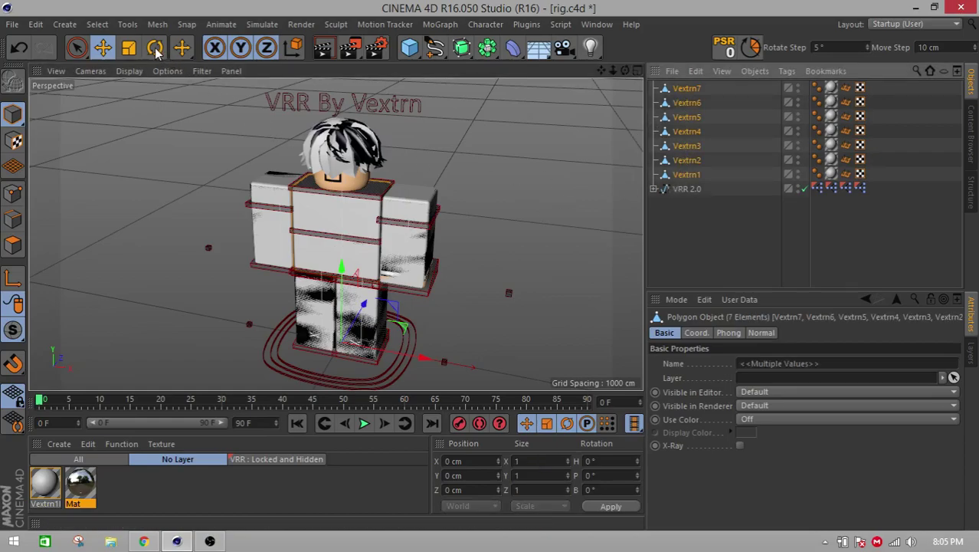
pyautogui.press('r')
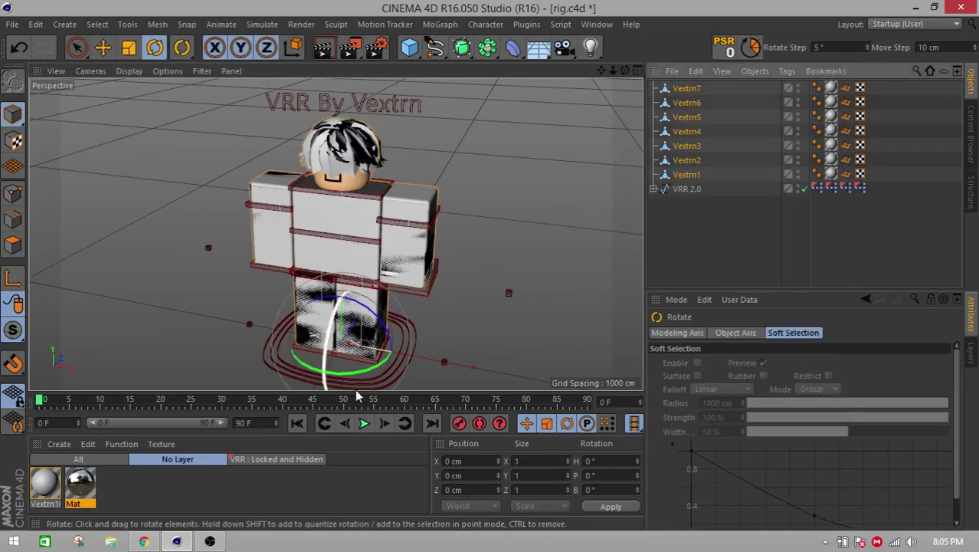
pyautogui.moveTo(385, 366); pyautogui.dragTo(299, 270)
pyautogui.hotkey('ctrl', 'z')
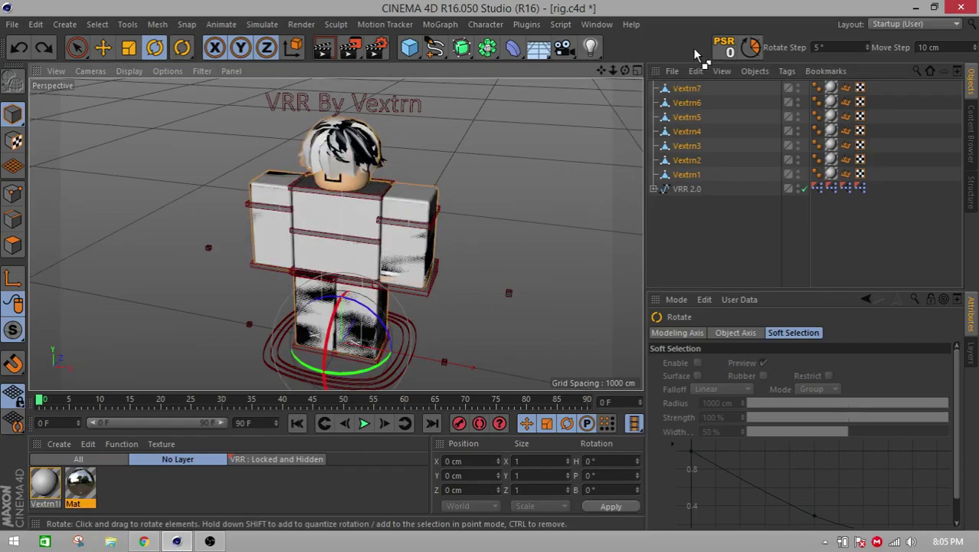
pyautogui.moveTo(385, 365); pyautogui.dragTo(302, 304)
pyautogui.keyDown('alt'); pyautogui.moveTo(308, 255); pyautogui.dragTo(280, 231); pyautogui.keyUp('alt')
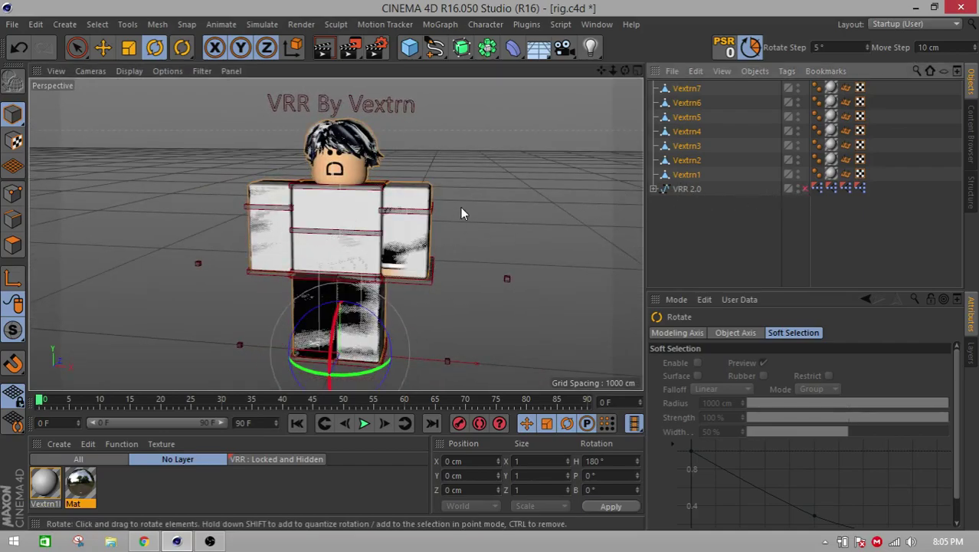
# - Hide the VRR 2.0 rig in the viewport while keeping it enabled, and deselect everything
pyautogui.click(803, 188)
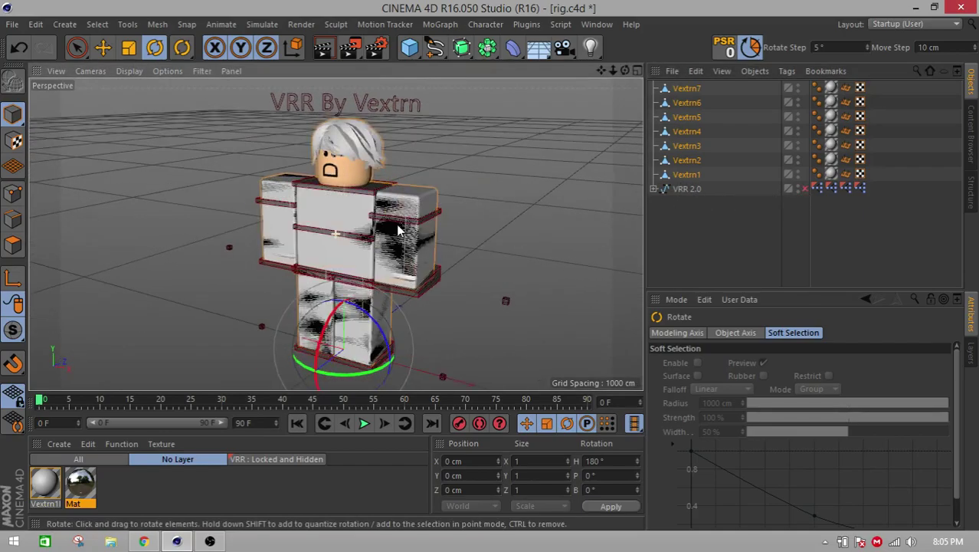
pyautogui.click(802, 188)
pyautogui.keyDown('alt'); pyautogui.moveTo(397, 229); pyautogui.dragTo(441, 228); pyautogui.keyUp('alt')
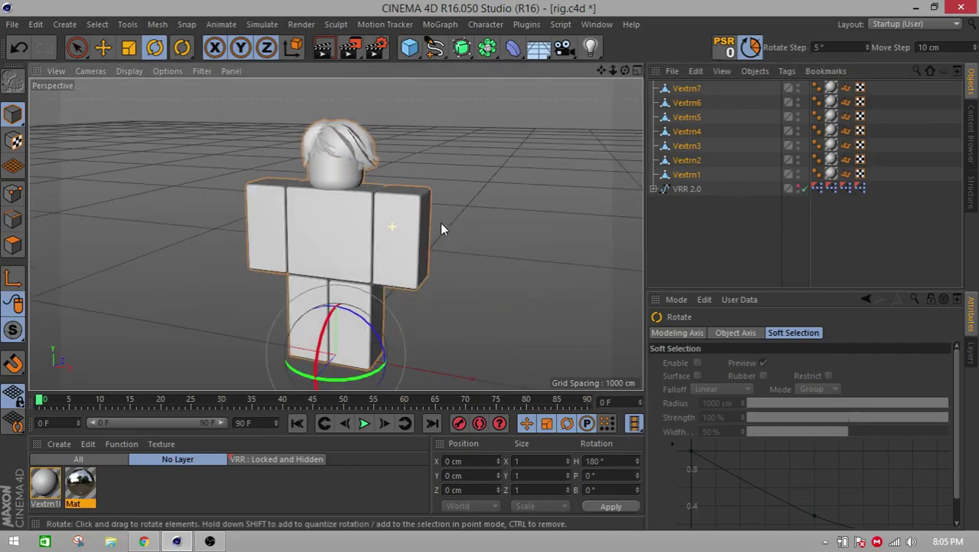
pyautogui.click(498, 223)
# - Untriangulate all polygons of the seven Vextrn objects in polygon mode
pyautogui.click(687, 146)
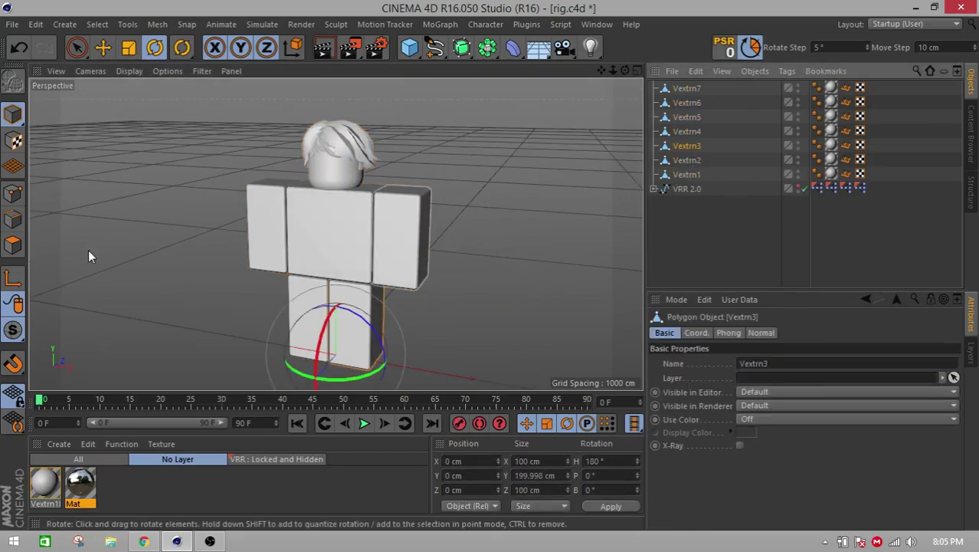
pyautogui.click(9, 248)
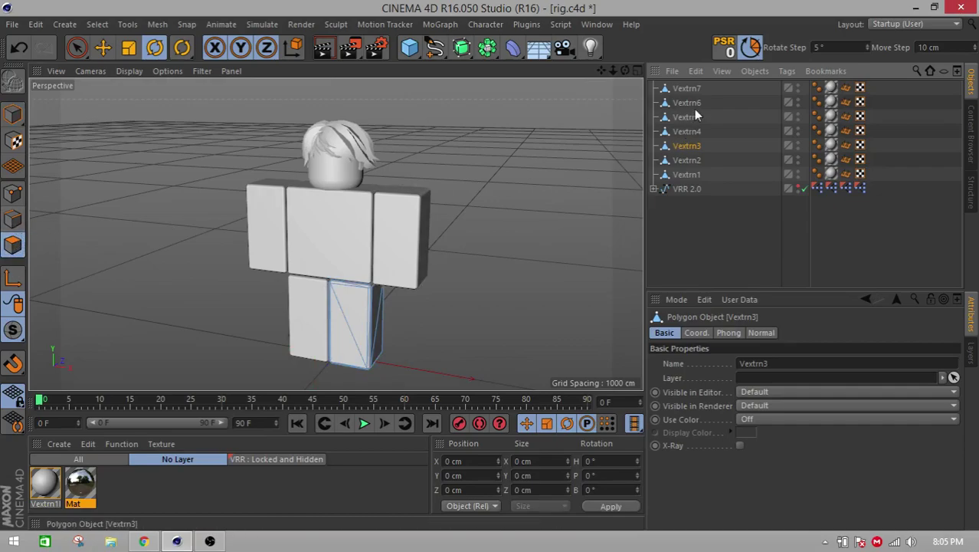
pyautogui.click(687, 88)
pyautogui.keyDown('shift'); pyautogui.click(683, 175); pyautogui.keyUp('shift')
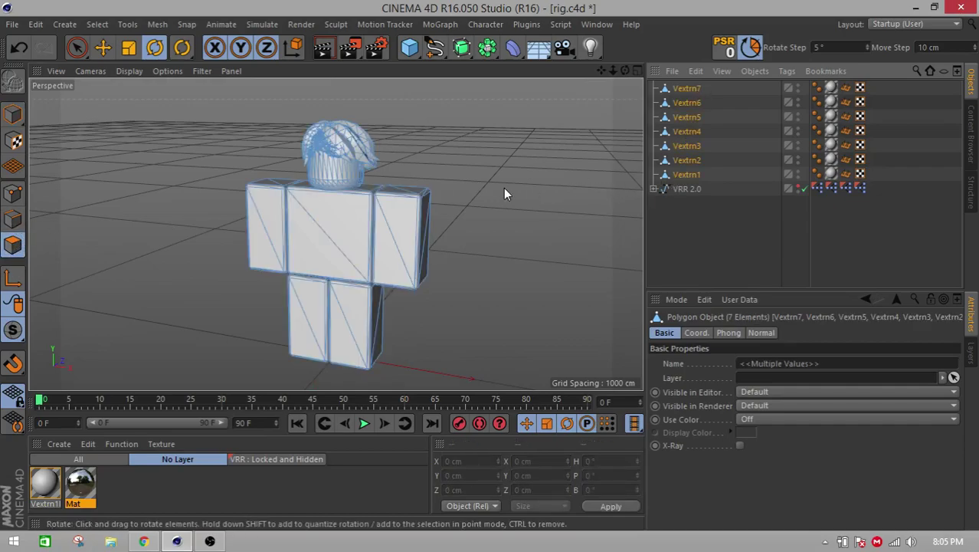
pyautogui.rightClick(397, 150)
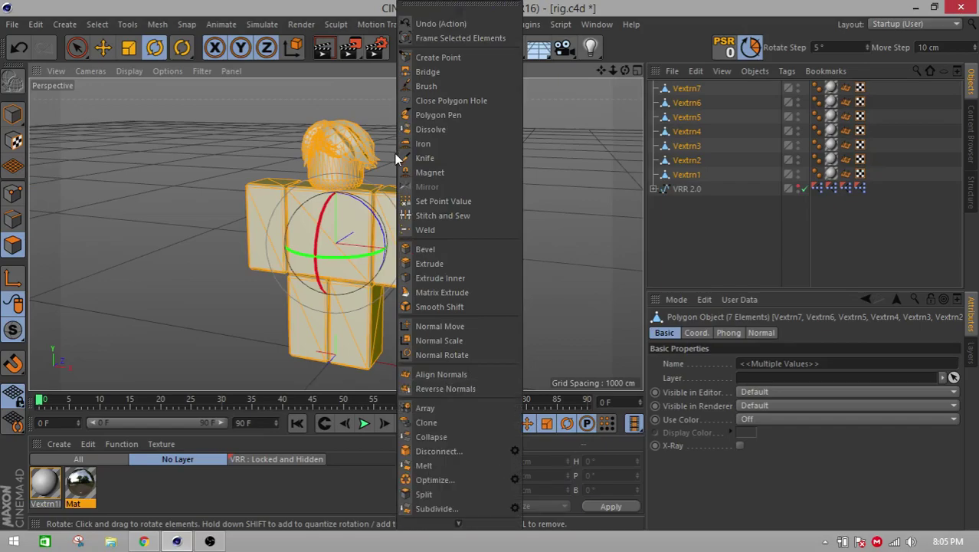
pyautogui.moveTo(449, 525)
pyautogui.click(452, 484)
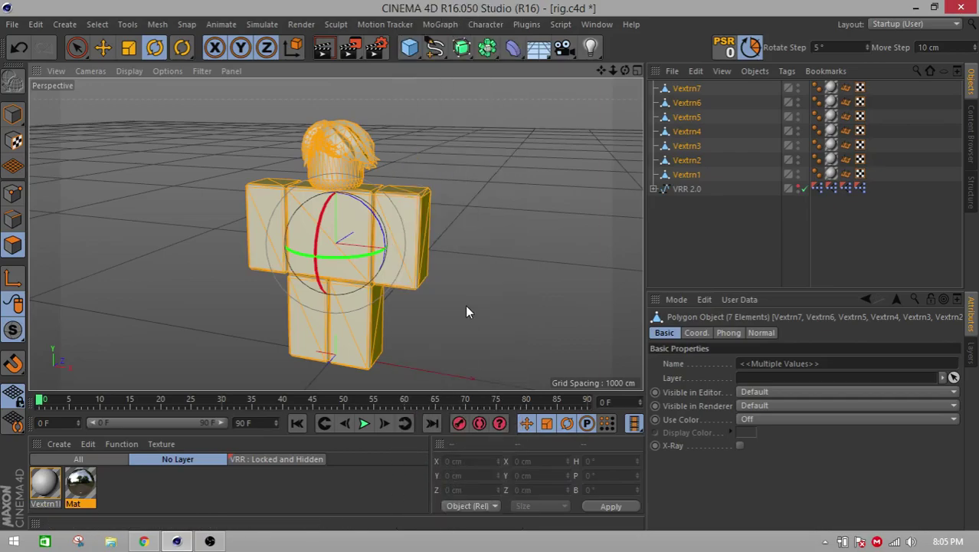
pyautogui.rightClick(439, 146)
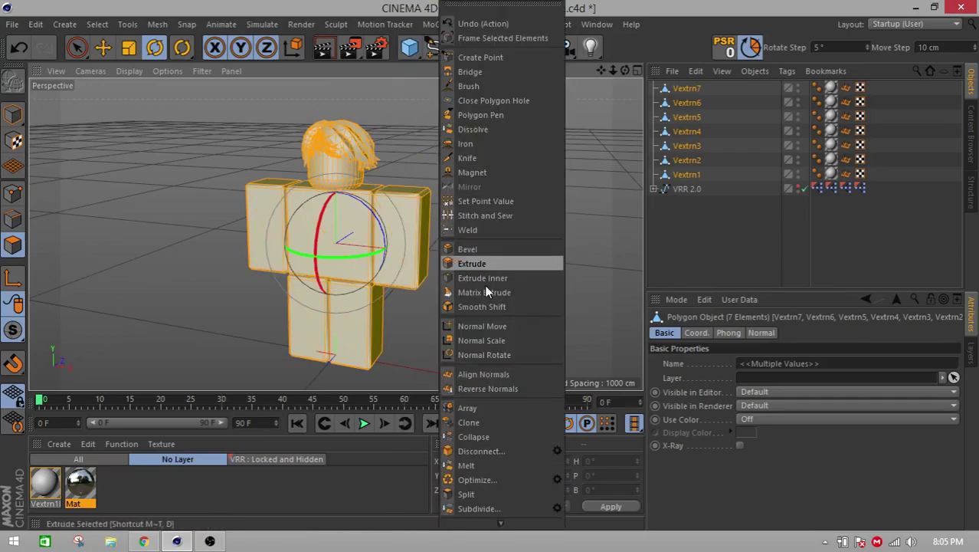
pyautogui.scroll(-2, 481, 521)
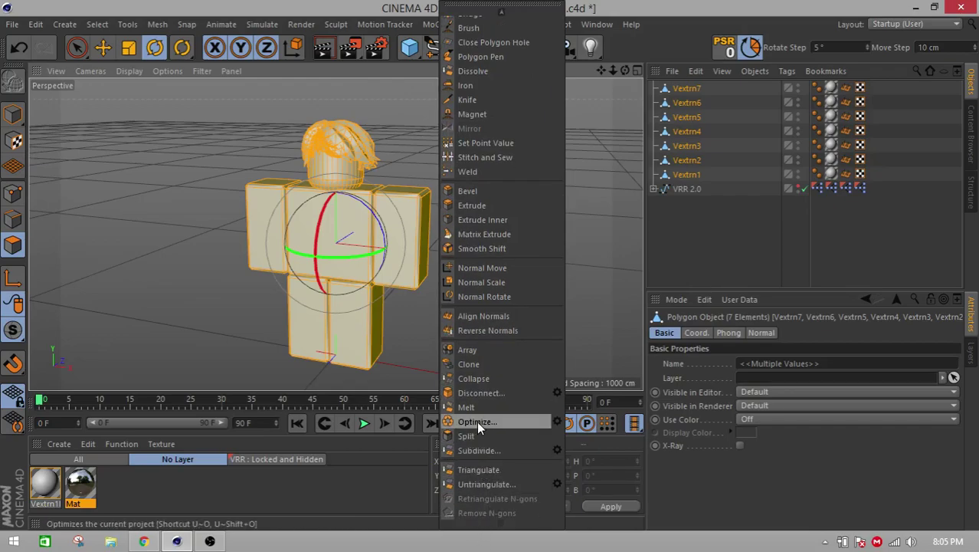
pyautogui.click(807, 225)
# - Delete the Normal tags from all seven Vextrn objects
pyautogui.click(847, 175)
pyautogui.keyDown('shift'); pyautogui.click(846, 89); pyautogui.keyUp('shift')
pyautogui.press('Delete')
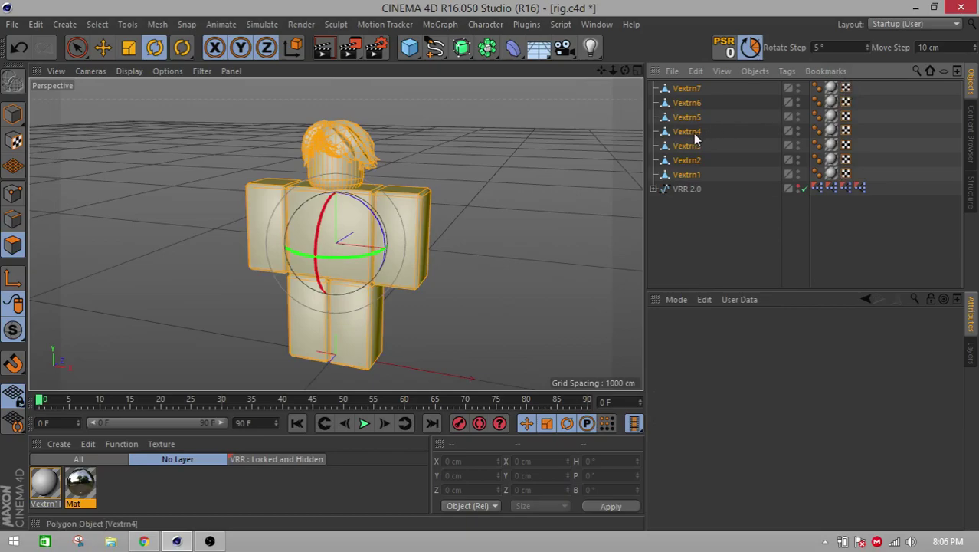
# - Optimize the meshes of the seven Vextrn objects and return to model mode
pyautogui.rightClick(450, 172)
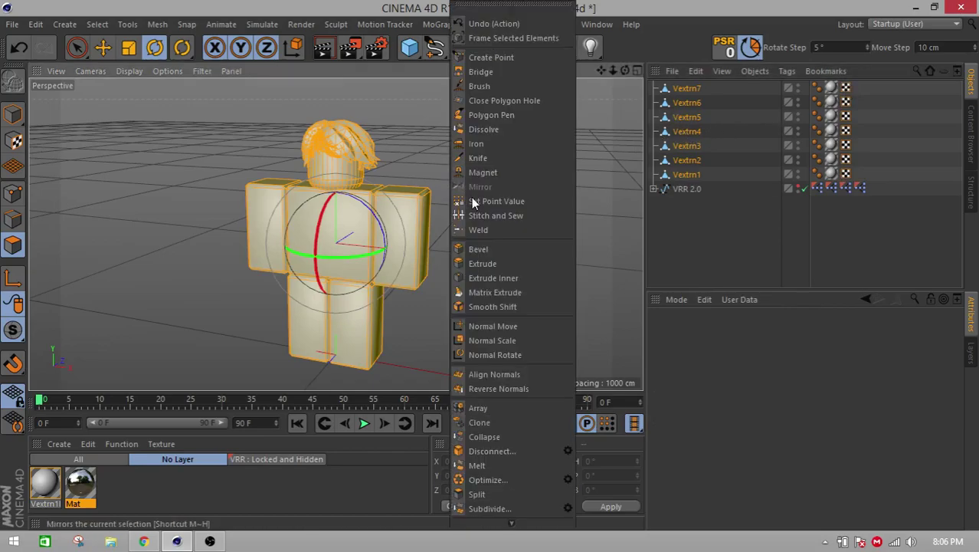
pyautogui.scroll(-2, 460, 518)
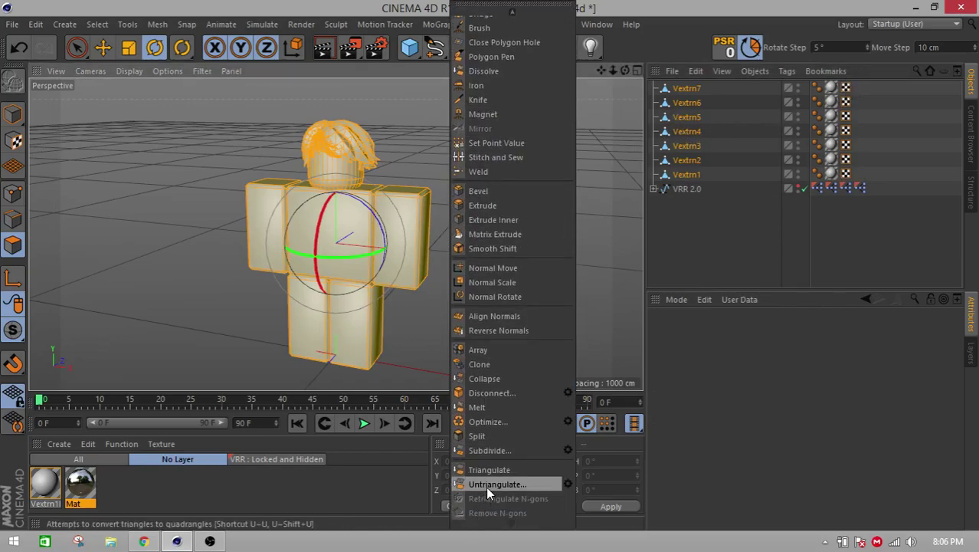
pyautogui.click(489, 421)
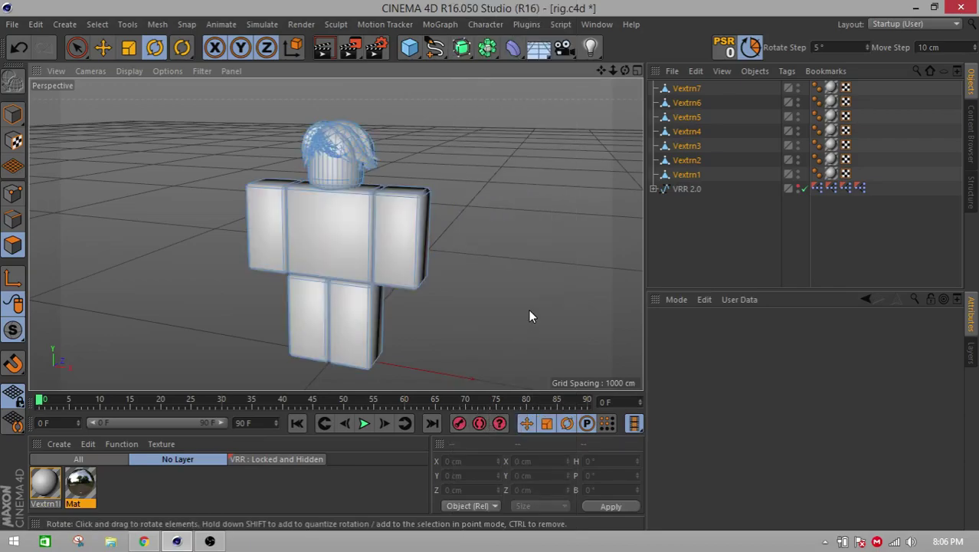
pyautogui.click(13, 115)
# - Check the Vextrn1Mtl material and delete its texture tags from all seven Vextrn objects
pyautogui.keyDown('alt'); pyautogui.moveTo(119, 206); pyautogui.dragTo(319, 190); pyautogui.keyUp('alt')
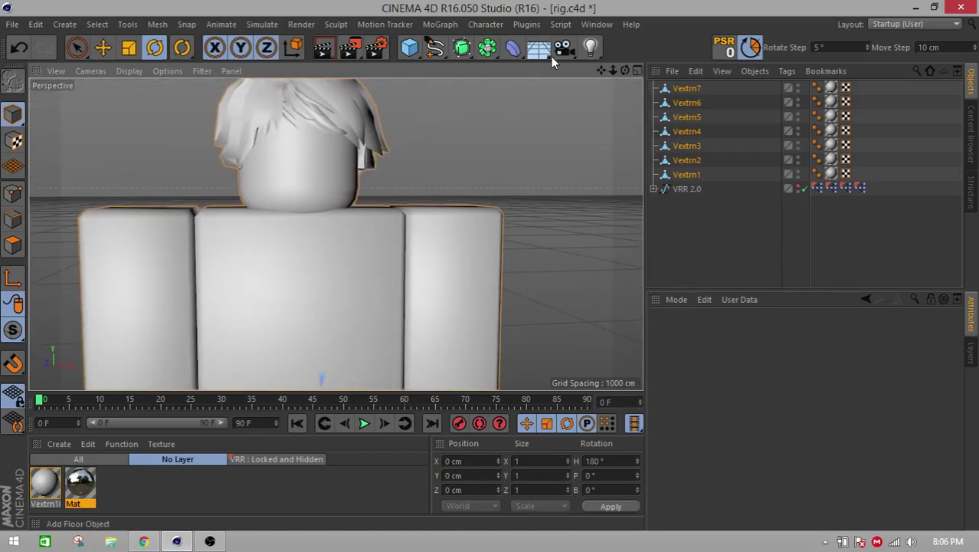
pyautogui.moveTo(600, 70); pyautogui.dragTo(620, 91)
pyautogui.keyDown('alt'); pyautogui.moveTo(398, 204); pyautogui.dragTo(547, 268); pyautogui.keyUp('alt')
pyautogui.doubleClick(45, 485)
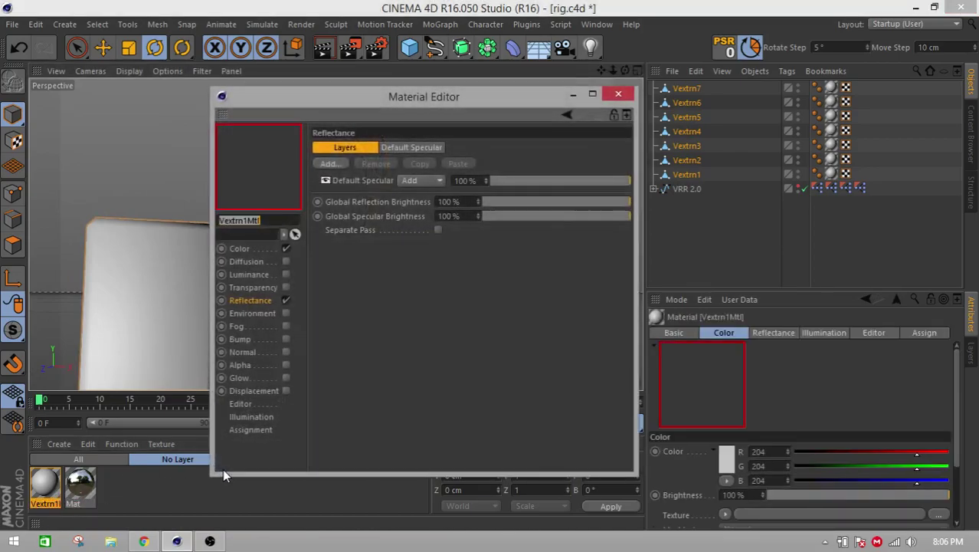
pyautogui.click(618, 93)
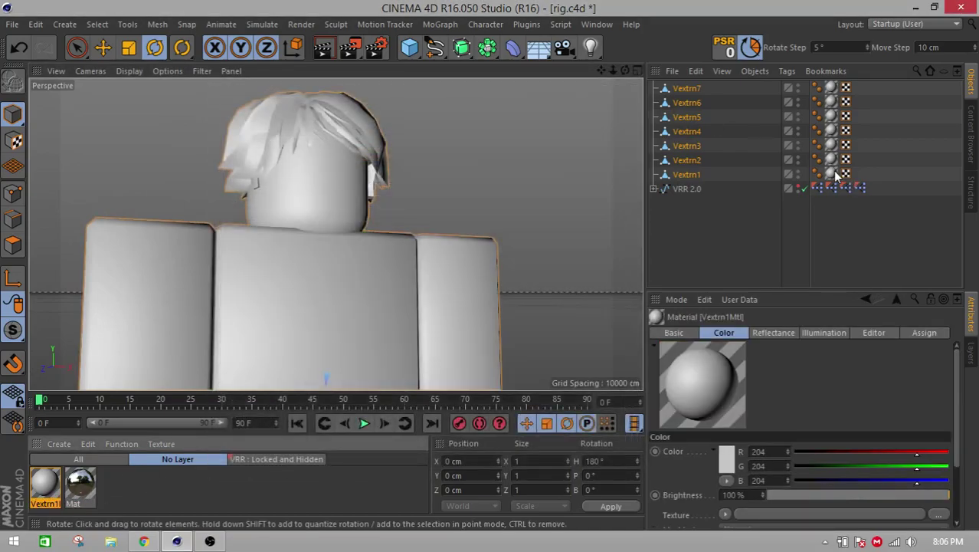
pyautogui.click(832, 132)
pyautogui.keyDown('shift'); pyautogui.click(831, 88); pyautogui.keyUp('shift')
pyautogui.press('Delete')
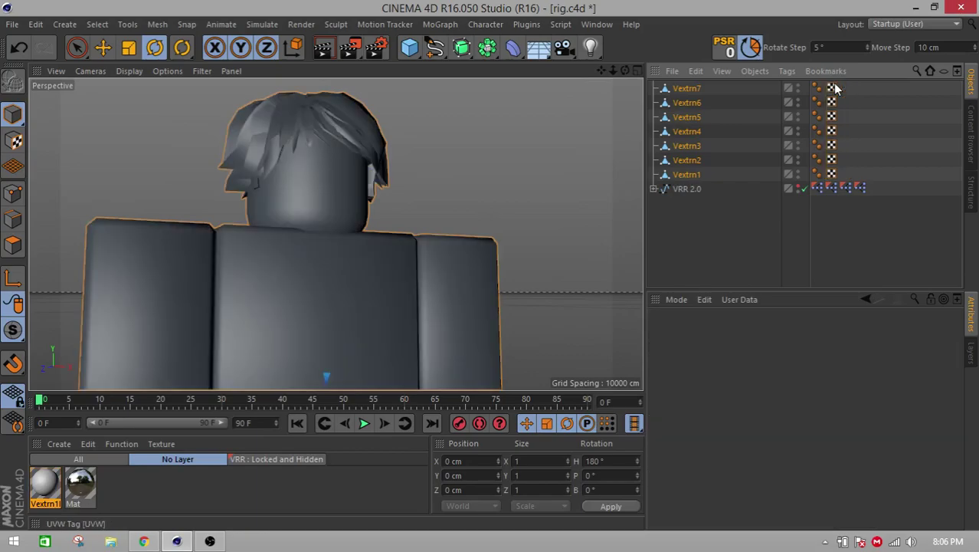
# - Show the materials of the VRR : Locked and Hidden layer and apply VRRTex to all seven Vextrn objects
pyautogui.click(971, 351)
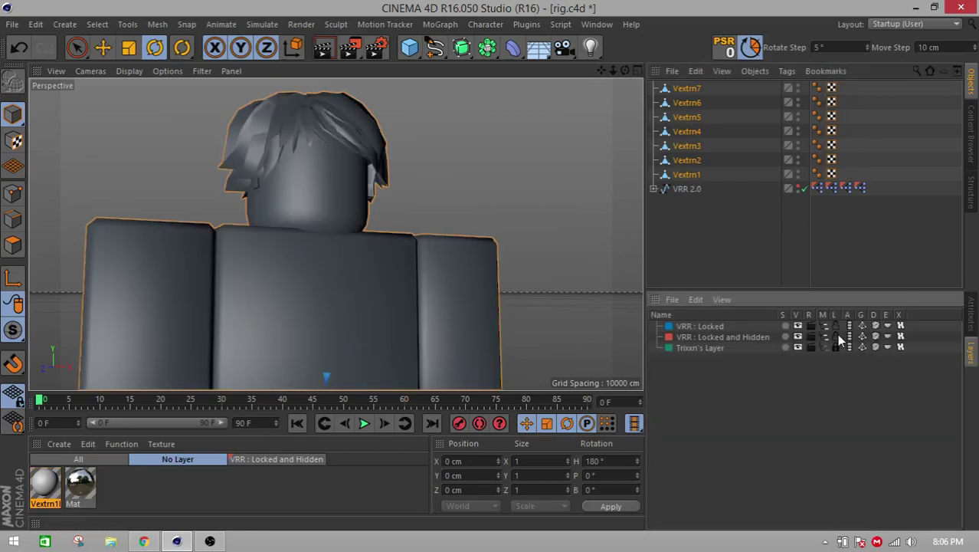
pyautogui.click(826, 337)
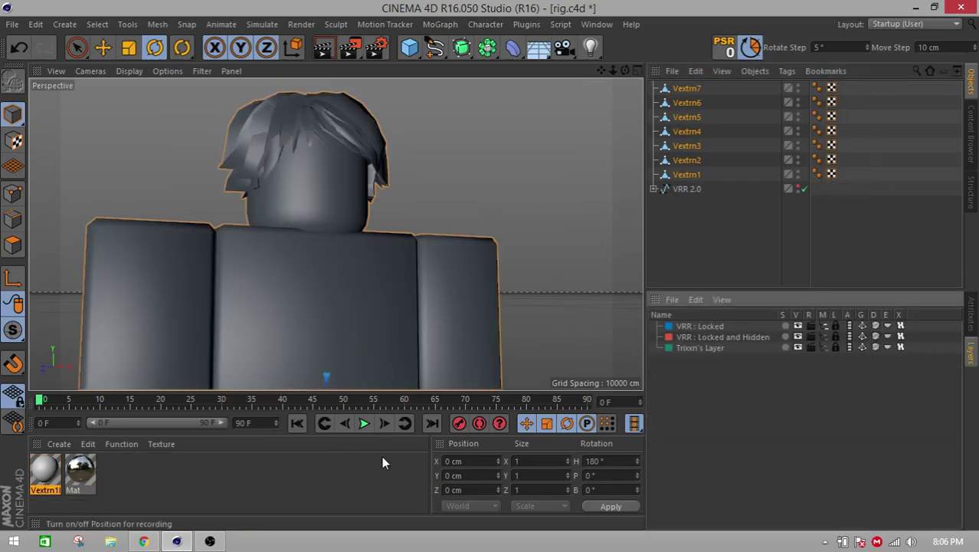
pyautogui.click(115, 493)
pyautogui.click(836, 335)
pyautogui.click(825, 337)
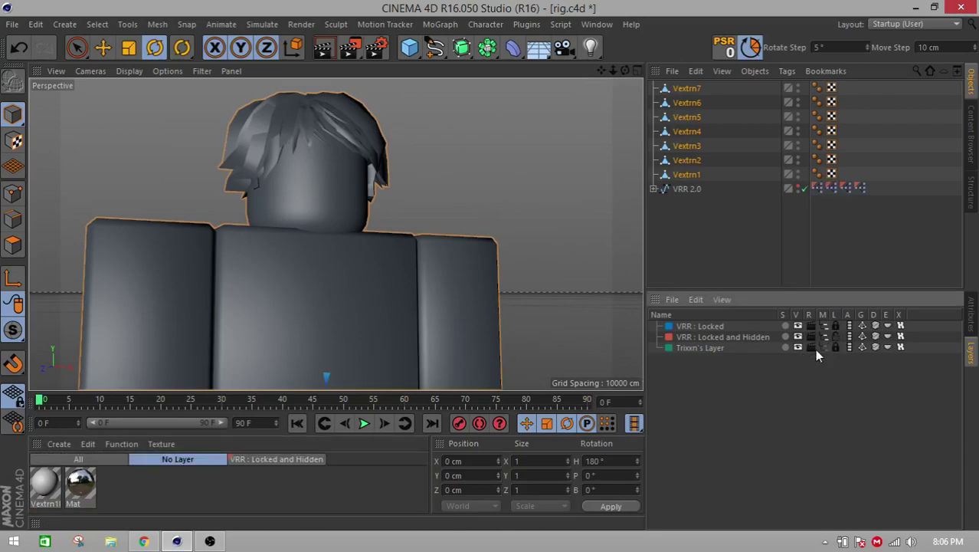
pyautogui.click(257, 459)
pyautogui.moveTo(796, 256); pyautogui.dragTo(296, 345)
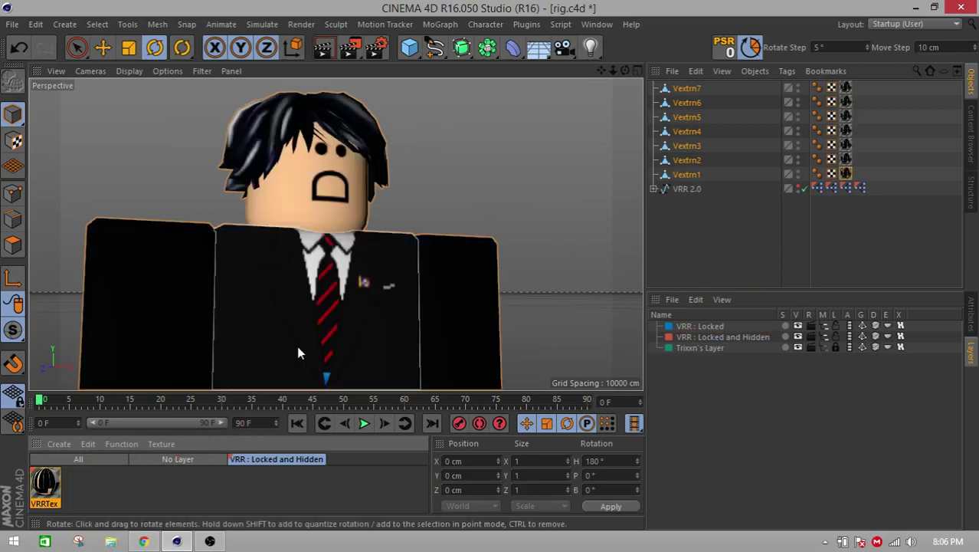
pyautogui.scroll(2, 298, 348)
pyautogui.click(862, 116)
pyautogui.click(847, 91)
pyautogui.keyDown('shift'); pyautogui.click(849, 175); pyautogui.keyUp('shift')
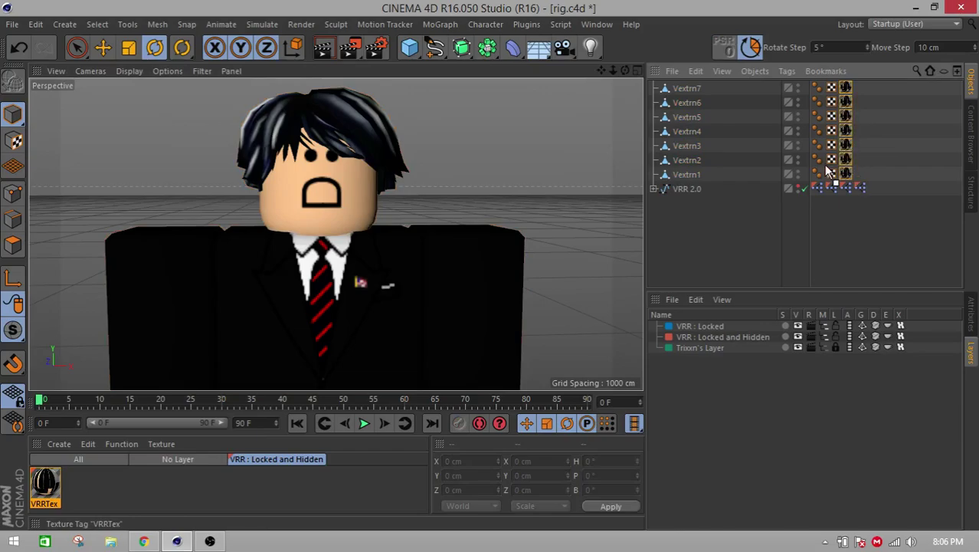
pyautogui.moveTo(827, 170); pyautogui.dragTo(828, 173)
pyautogui.hotkey('ctrl', 'z')
pyautogui.click(859, 92)
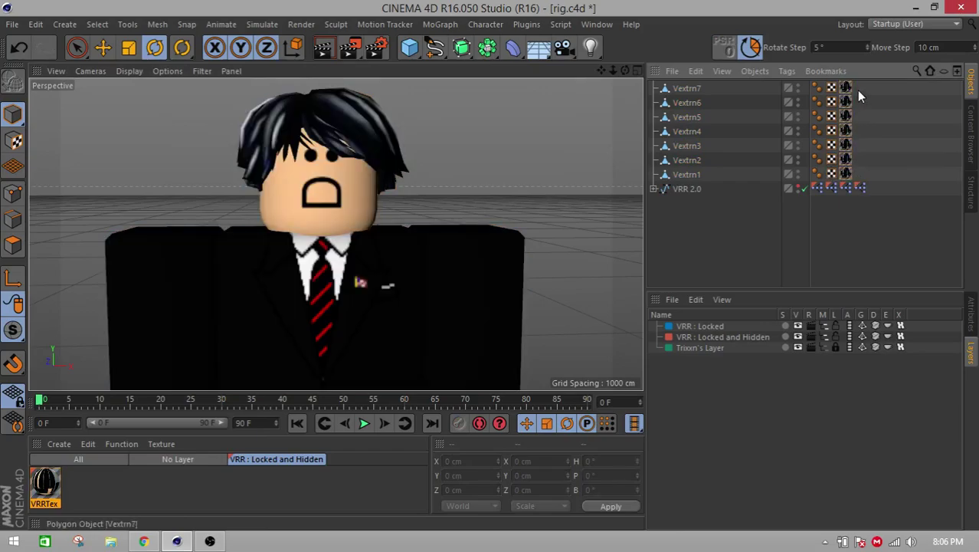
# - Inspect the textured character from the front and render the active view as a preview
pyautogui.keyDown('alt'); pyautogui.moveTo(446, 250); pyautogui.dragTo(528, 184); pyautogui.keyUp('alt')
pyautogui.moveTo(601, 71); pyautogui.dragTo(598, 8)
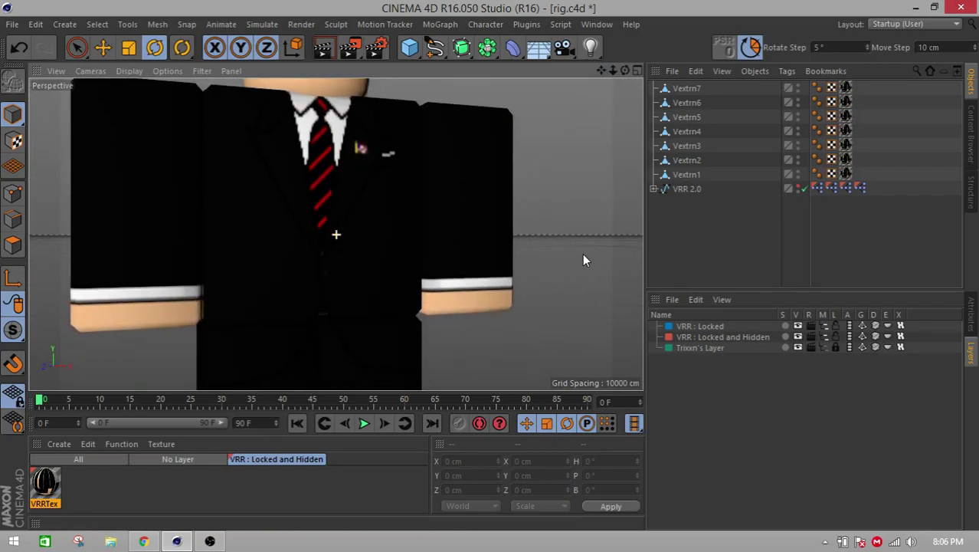
pyautogui.keyDown('alt'); pyautogui.moveTo(580, 254); pyautogui.dragTo(544, 271); pyautogui.keyUp('alt')
pyautogui.scroll(-2, 481, 268)
pyautogui.keyDown('alt'); pyautogui.moveTo(560, 218); pyautogui.dragTo(524, 222); pyautogui.keyUp('alt')
pyautogui.moveTo(602, 71); pyautogui.dragTo(540, 132)
pyautogui.keyDown('alt'); pyautogui.moveTo(477, 205); pyautogui.dragTo(542, 150); pyautogui.keyUp('alt')
pyautogui.click(327, 49)
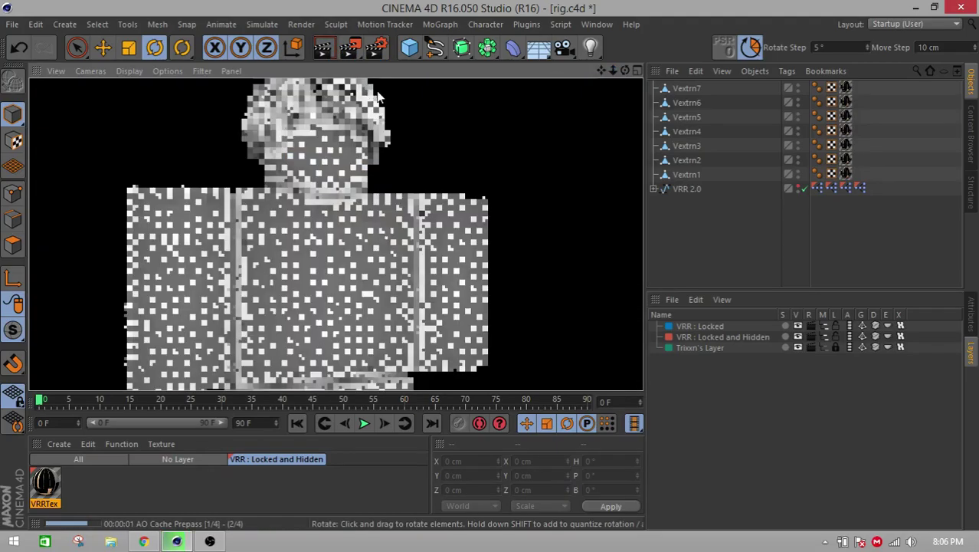
pyautogui.click(471, 144)
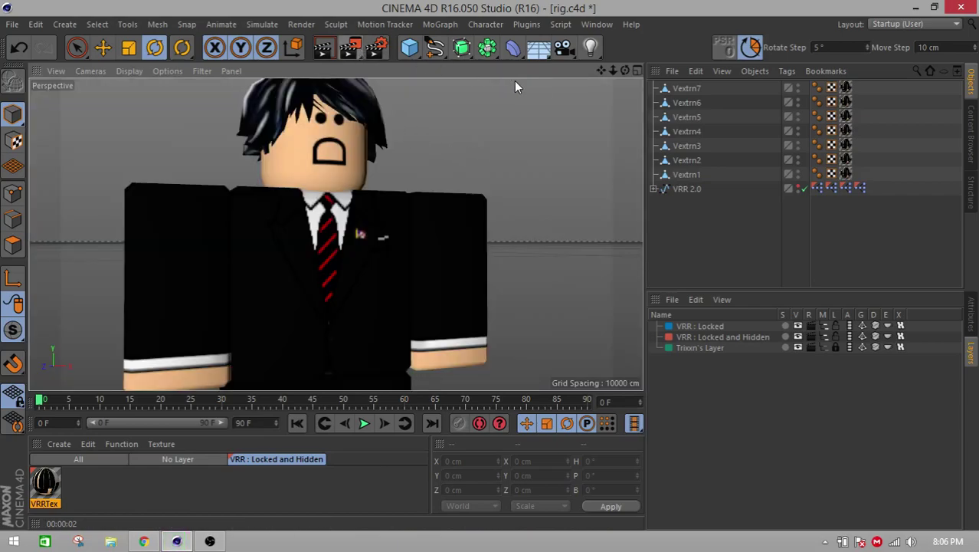
# - Switch to the render setting that has no Ambient Occlusion or Global Illumination and close the render settings
pyautogui.click(378, 51)
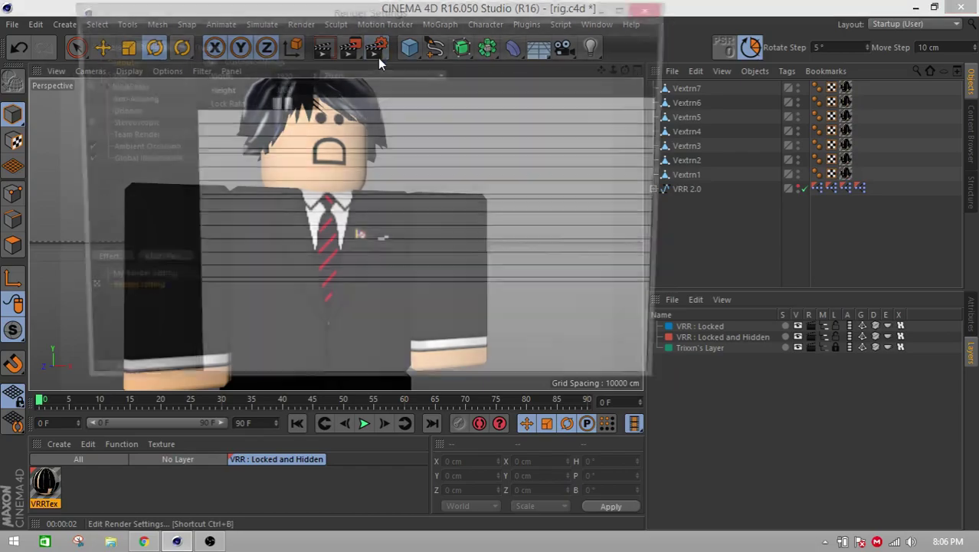
pyautogui.click(115, 281)
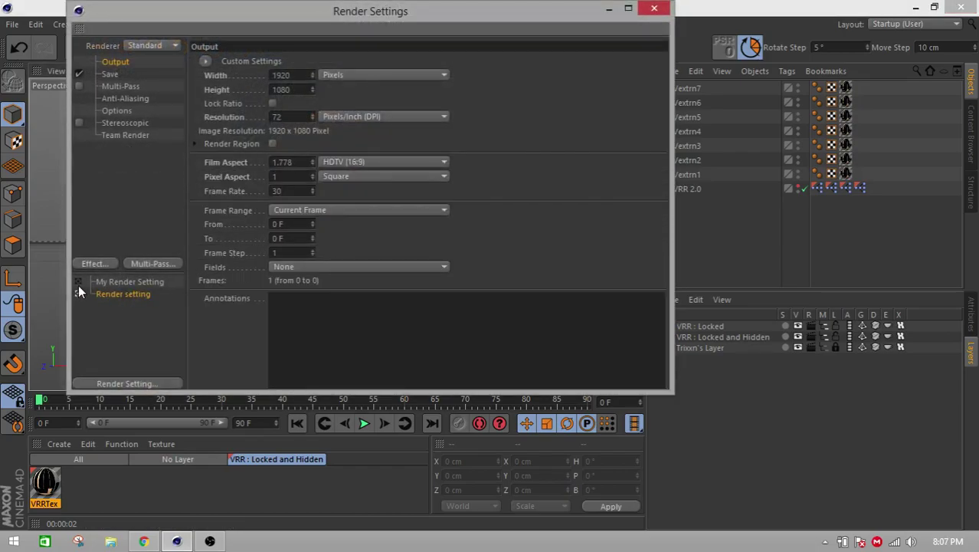
pyautogui.click(666, 7)
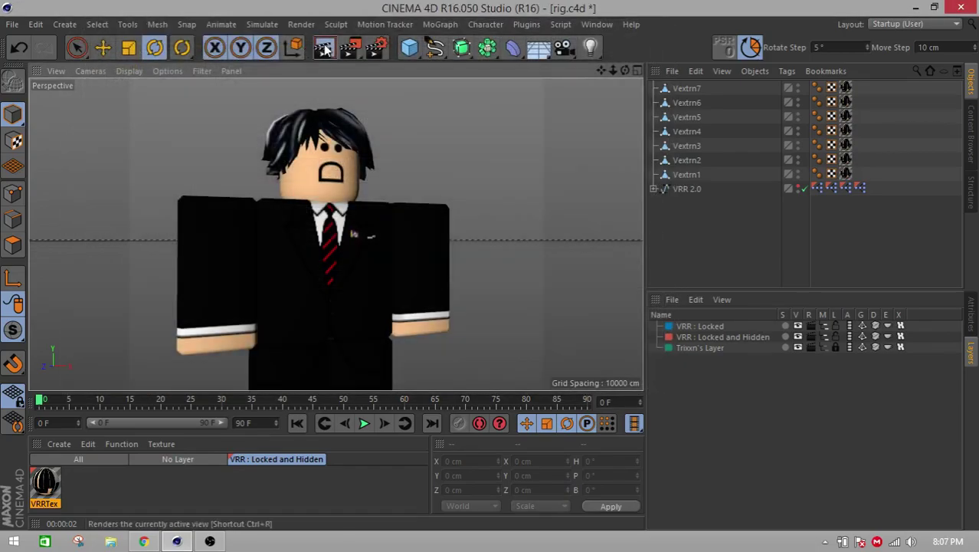
# - Preview-render the active view of the textured character from the front and again from a slightly raised angle
pyautogui.click(325, 49)
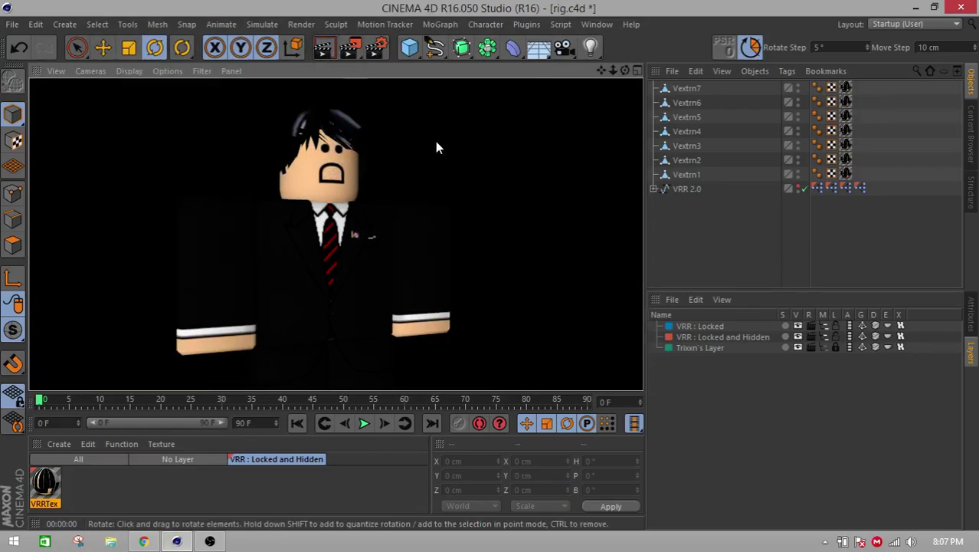
pyautogui.keyDown('alt'); pyautogui.moveTo(438, 151); pyautogui.dragTo(394, 66); pyautogui.keyUp('alt')
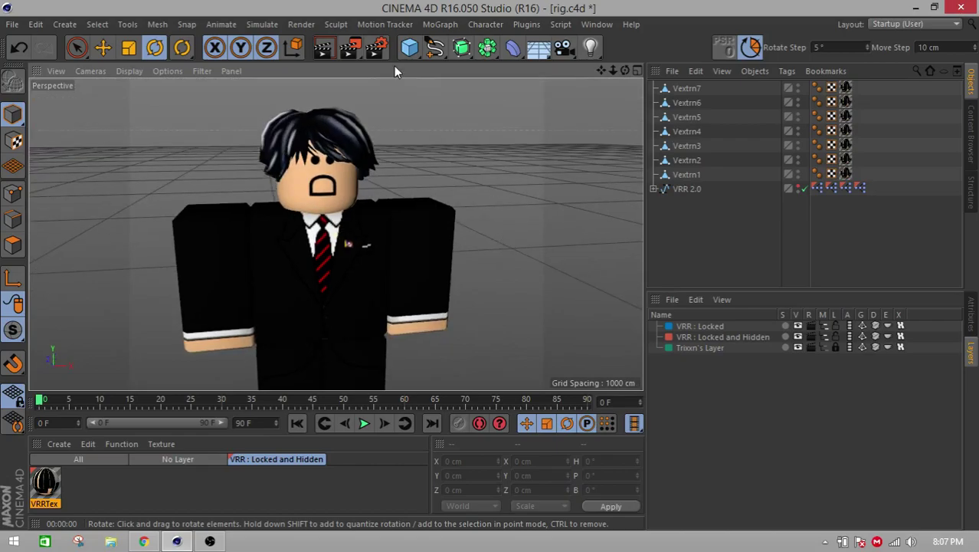
pyautogui.click(324, 49)
pyautogui.click(428, 138)
# - Undo the VRRTex texturing and the earlier mesh and tag clean-up on the seven Vextrn objects
pyautogui.click(674, 103)
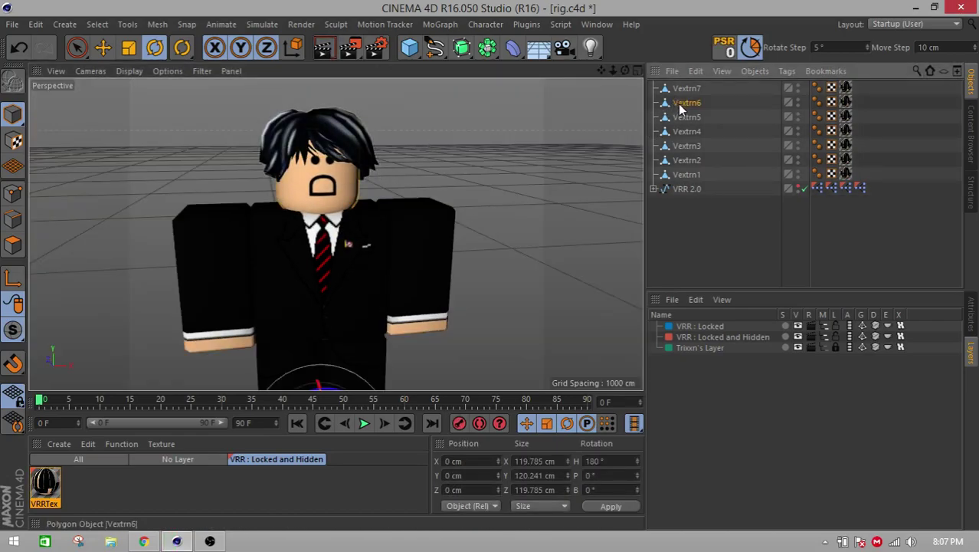
pyautogui.hotkey('ctrl', 'z')
pyautogui.hotkey('ctrl', 'z')
pyautogui.hotkey('ctrl', 'z')
pyautogui.hotkey('ctrl', 'z')
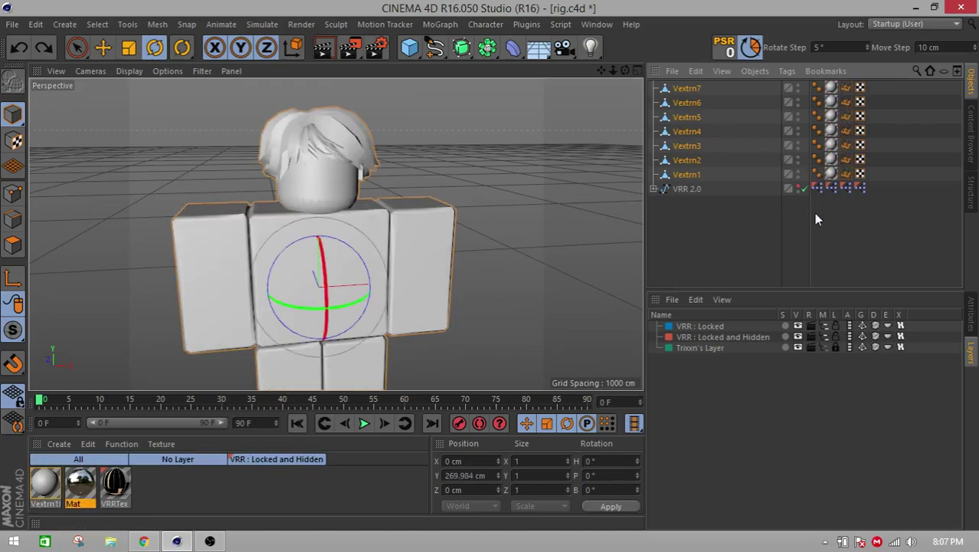
pyautogui.click(685, 174)
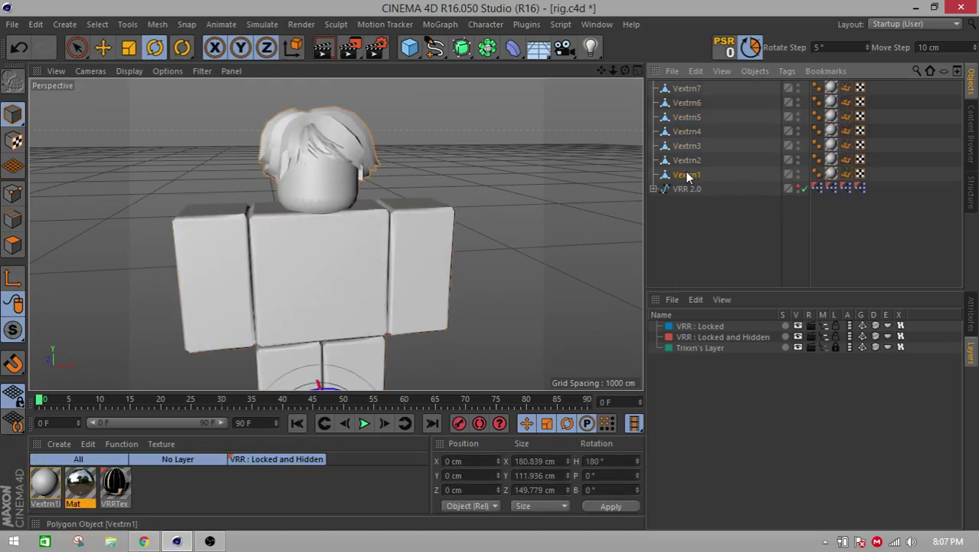
pyautogui.hotkey('ctrl', 'z')
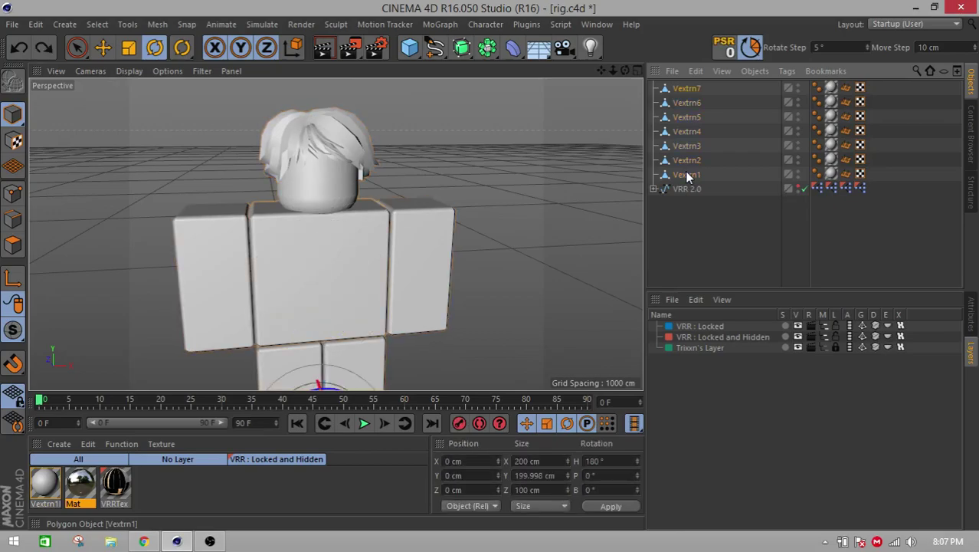
pyautogui.click(686, 102)
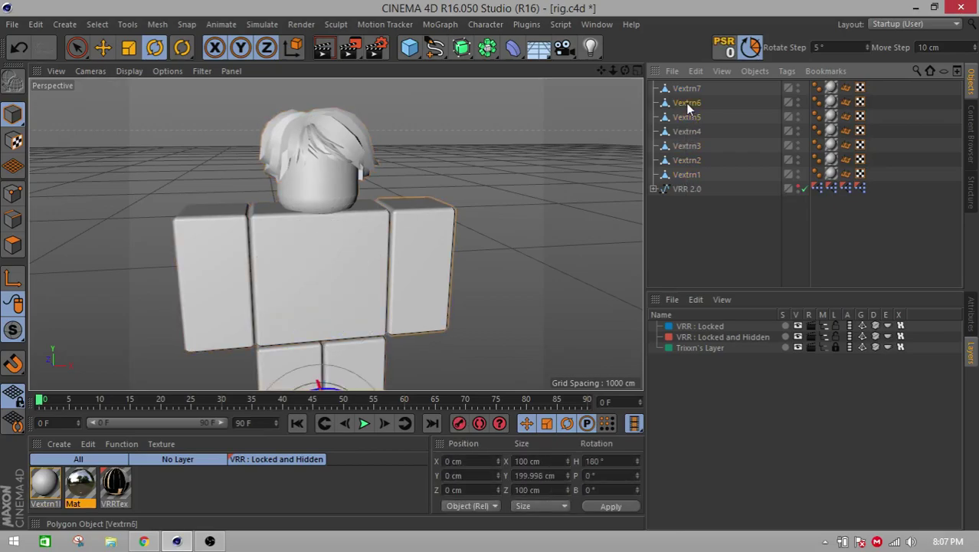
pyautogui.click(684, 118)
pyautogui.keyDown('shift'); pyautogui.click(682, 176); pyautogui.keyUp('shift')
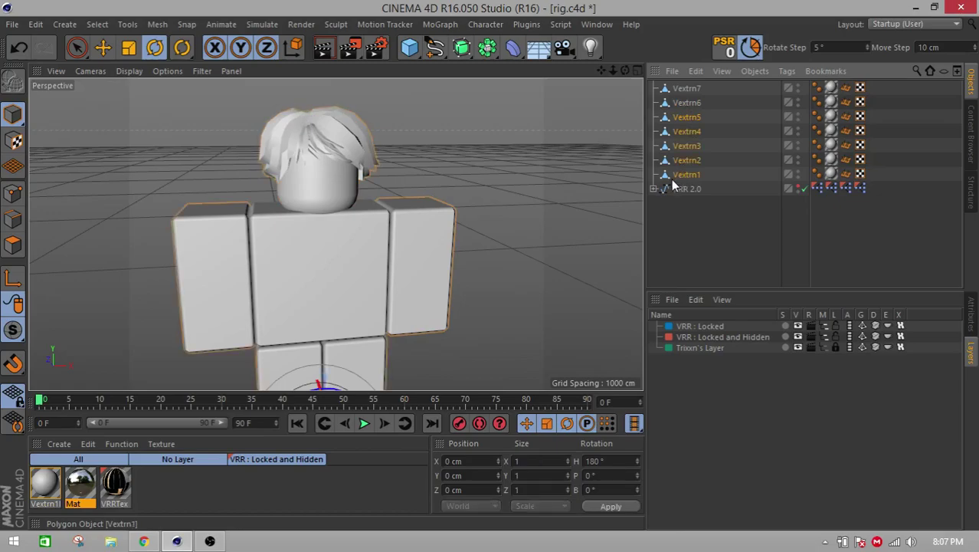
pyautogui.click(691, 161)
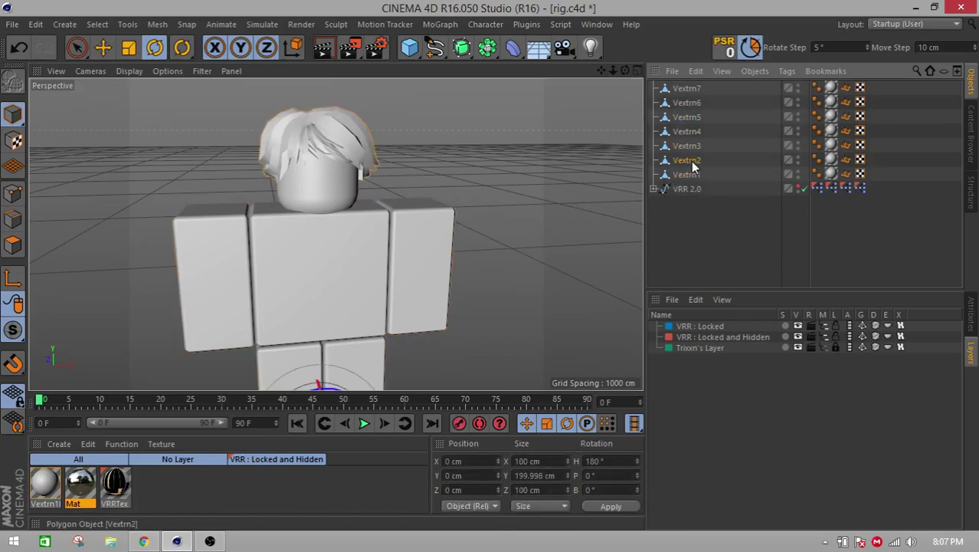
pyautogui.click(686, 102)
pyautogui.keyDown('shift'); pyautogui.click(677, 187); pyautogui.keyUp('shift')
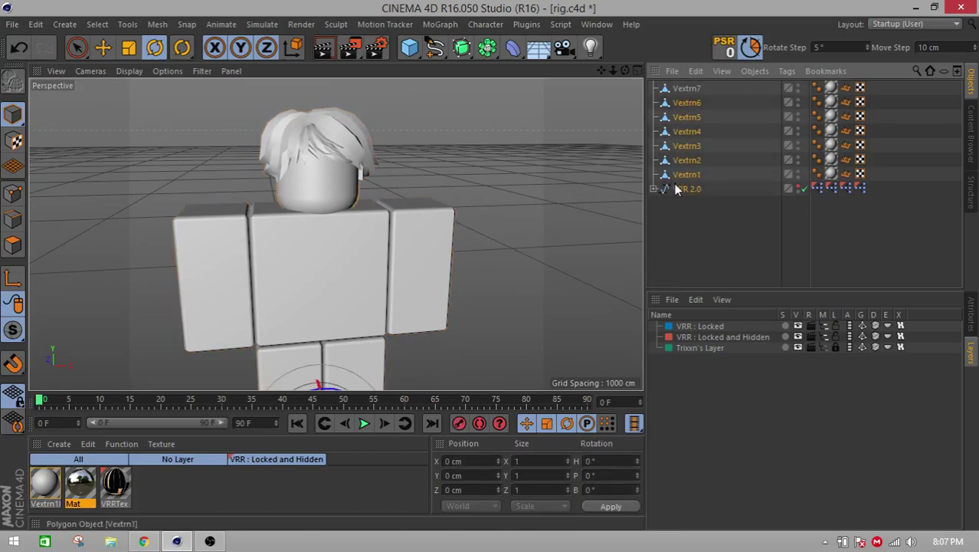
pyautogui.click(685, 177)
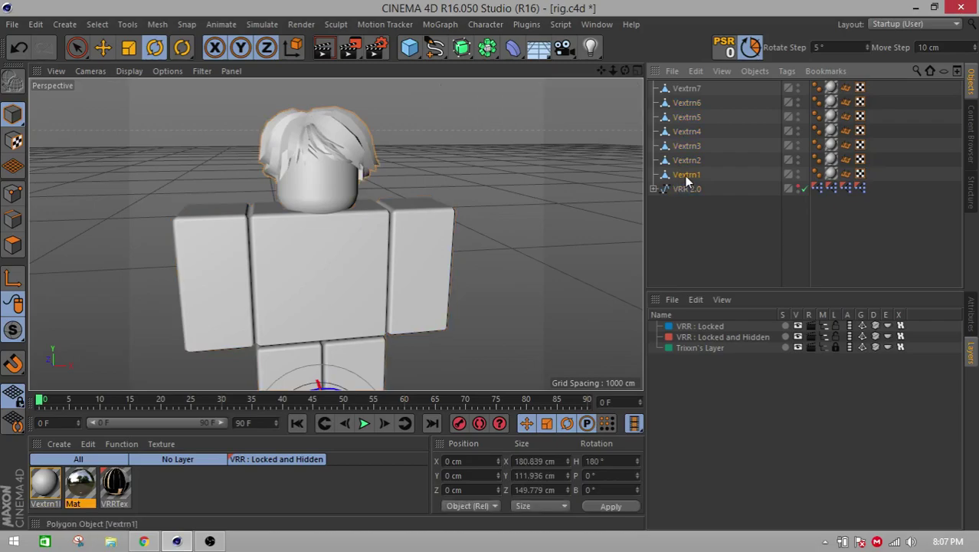
pyautogui.keyDown('shift'); pyautogui.click(683, 102); pyautogui.keyUp('shift')
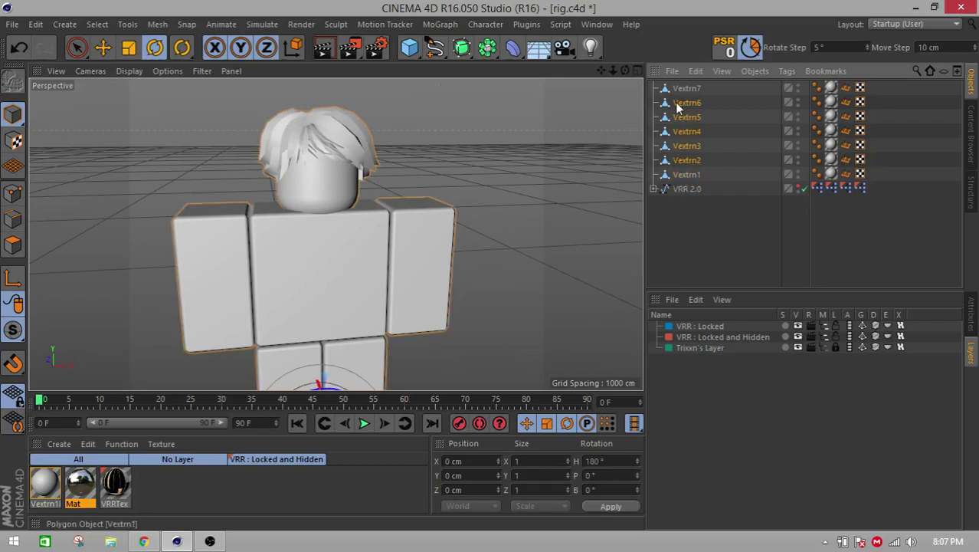
# - Untriangulate and optimize the polygons of Vextrn2 through Vextrn7, leaving out the Vextrn1 hair
pyautogui.click(13, 245)
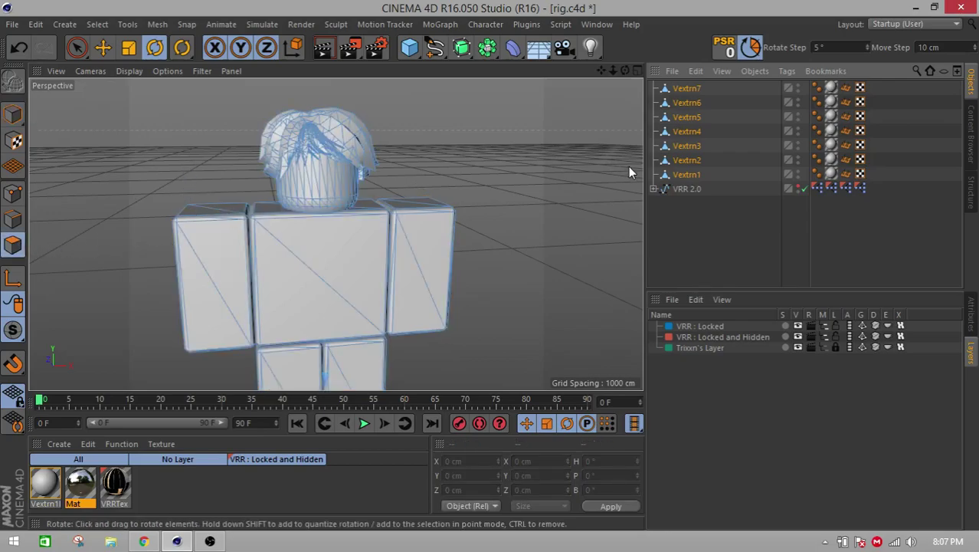
pyautogui.click(688, 160)
pyautogui.keyDown('shift'); pyautogui.click(683, 89); pyautogui.keyUp('shift')
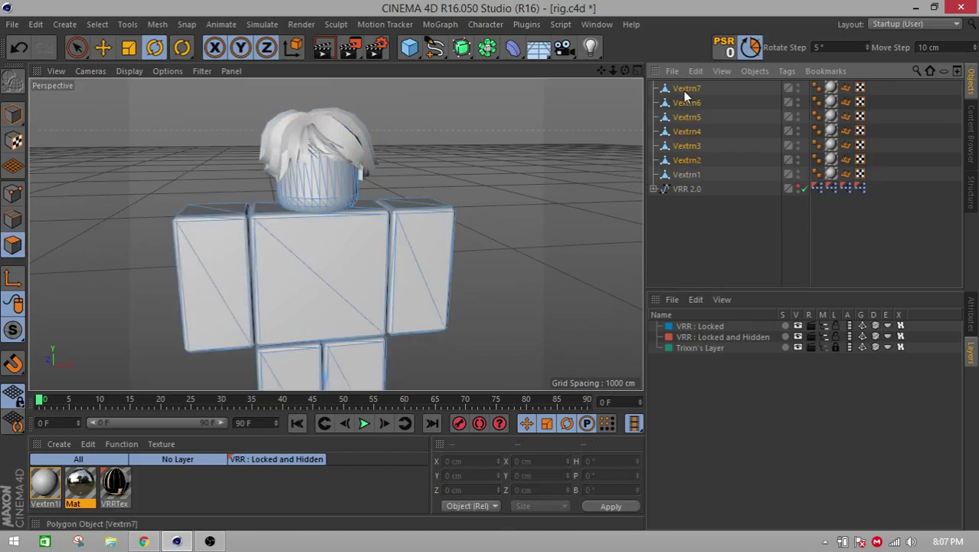
pyautogui.rightClick(176, 168)
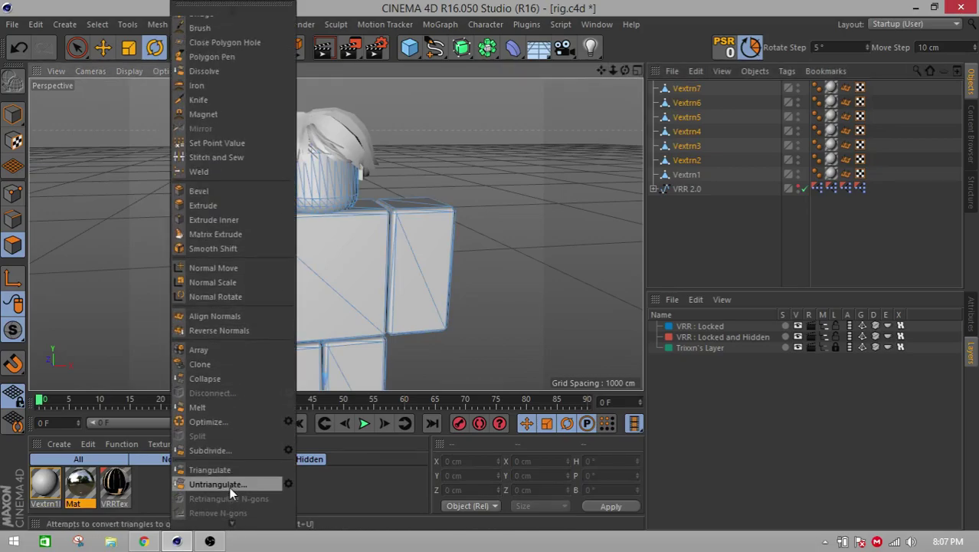
pyautogui.click(230, 484)
pyautogui.rightClick(189, 207)
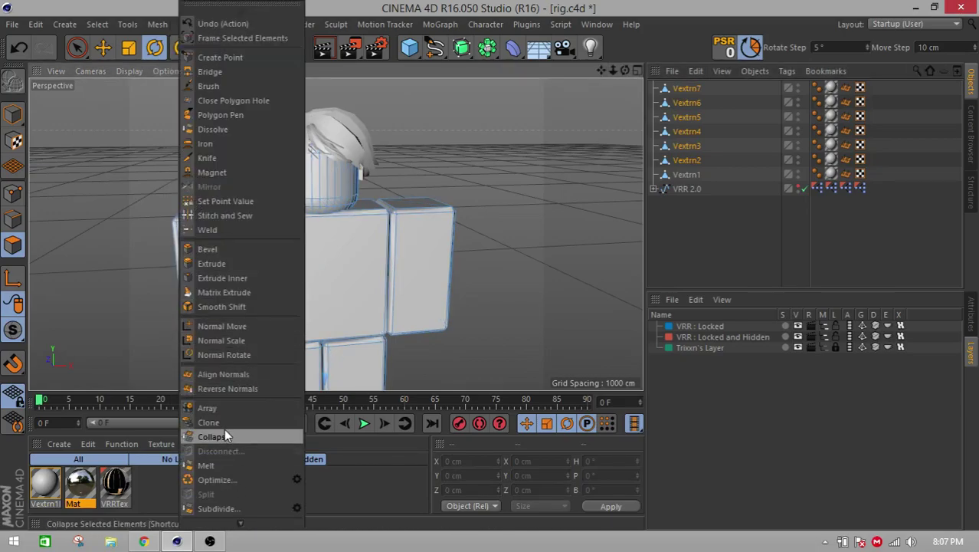
pyautogui.click(224, 480)
# - Delete the Normal tags from Vextrn2 through Vextrn7 and clear the selection
pyautogui.click(845, 160)
pyautogui.keyDown('shift'); pyautogui.click(845, 88); pyautogui.keyUp('shift')
pyautogui.press('Delete')
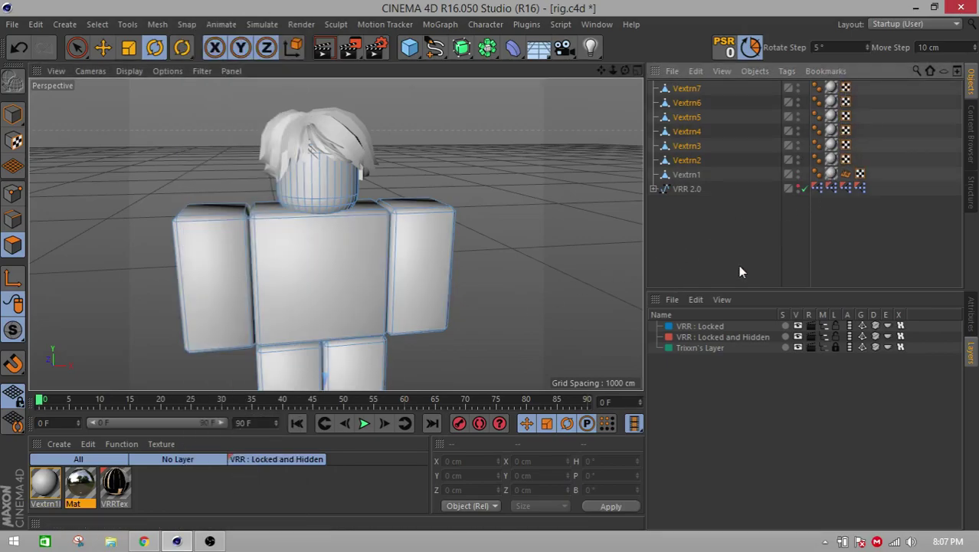
pyautogui.click(695, 219)
# - Frame the whole character from the front and display the shaded meshes with their polygon lines
pyautogui.moveTo(483, 240)
pyautogui.keyDown('alt'); pyautogui.mouseDown()
pyautogui.moveTo(431, 199)
pyautogui.moveTo(318, 231)
pyautogui.moveTo(484, 223)
pyautogui.moveTo(440, 182)
pyautogui.moveTo(420, 201)
pyautogui.mouseUp(); pyautogui.keyUp('alt')
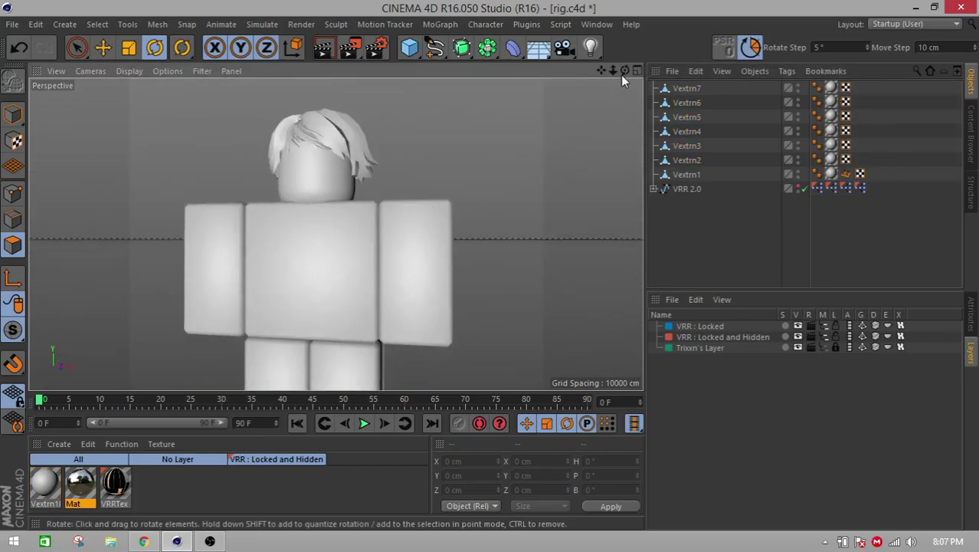
pyautogui.moveTo(600, 73); pyautogui.dragTo(597, 86)
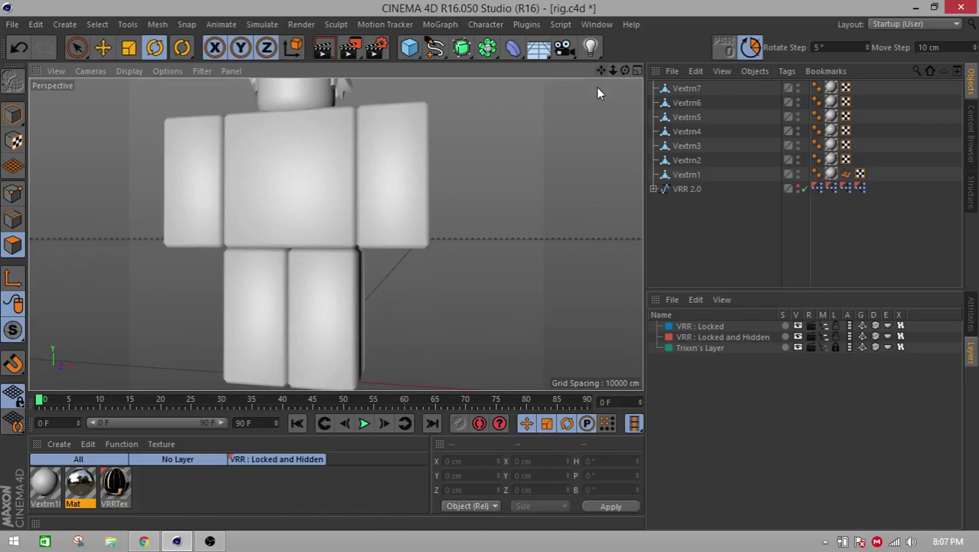
pyautogui.scroll(-3, 494, 198)
pyautogui.keyDown('alt'); pyautogui.moveTo(493, 201); pyautogui.dragTo(430, 205); pyautogui.keyUp('alt')
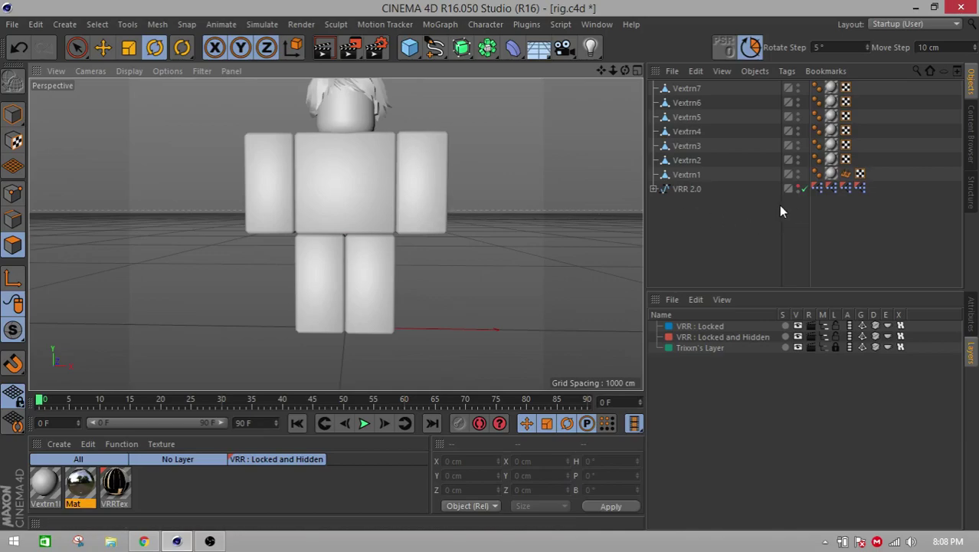
pyautogui.click(130, 72)
pyautogui.click(170, 107)
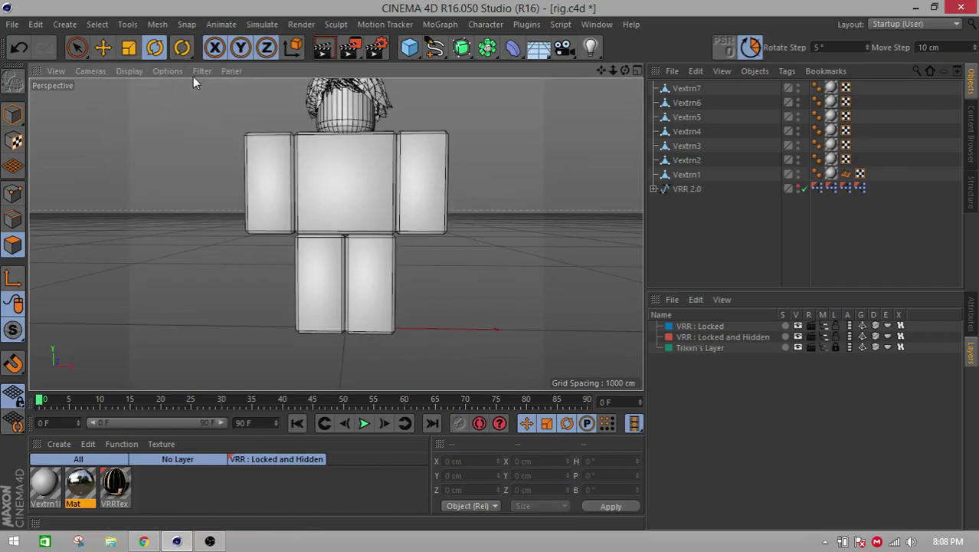
# - Show the VRR 2.0 rig to compare its segmented arms and torso with the imported meshes, and hide it again
pyautogui.click(797, 187)
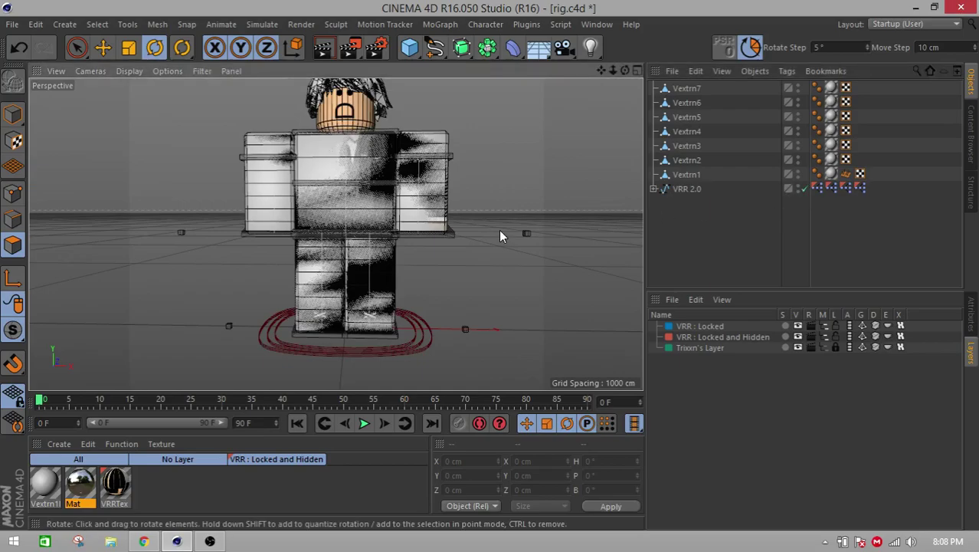
pyautogui.scroll(5, 499, 230)
pyautogui.moveTo(601, 70); pyautogui.dragTo(481, 165)
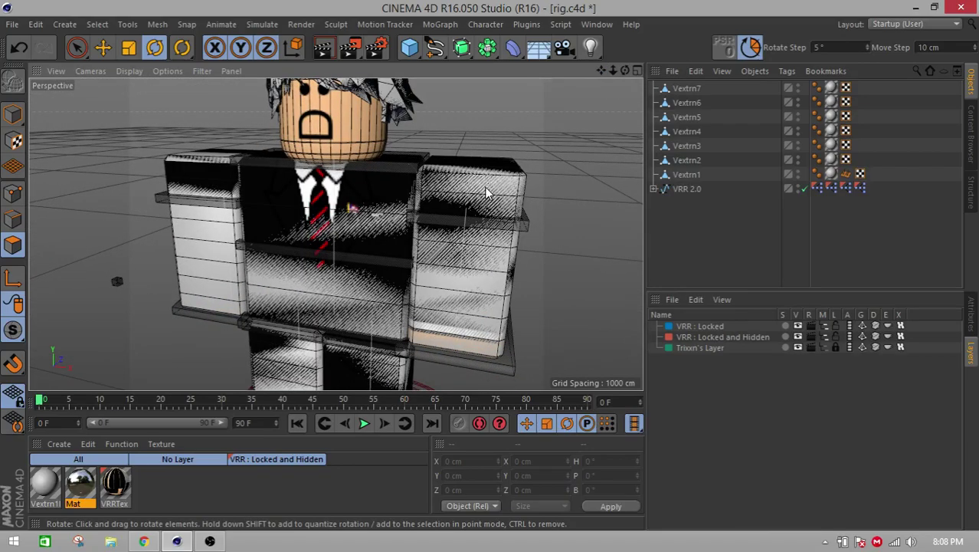
pyautogui.keyDown('alt'); pyautogui.moveTo(494, 203); pyautogui.dragTo(504, 168); pyautogui.keyUp('alt')
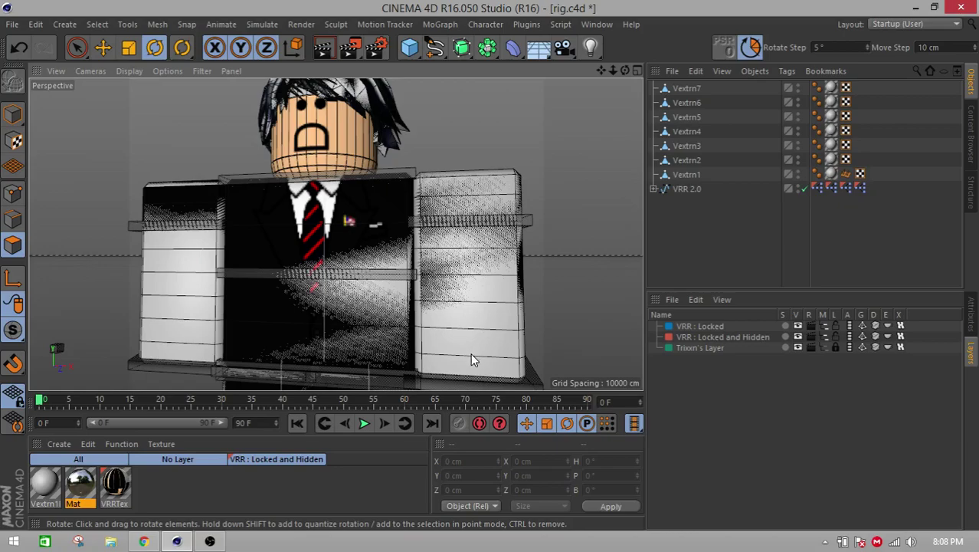
pyautogui.doubleClick(797, 187)
pyautogui.doubleClick(798, 190)
# - Add a plane at the character's feet and set its orientation to +Z
pyautogui.moveTo(439, 198)
pyautogui.keyDown('alt'); pyautogui.mouseDown()
pyautogui.moveTo(437, 210)
pyautogui.moveTo(452, 212)
pyautogui.mouseUp(); pyautogui.keyUp('alt')
pyautogui.scroll(-3, 451, 213)
pyautogui.scroll(-3, 452, 217)
pyautogui.click(409, 48)
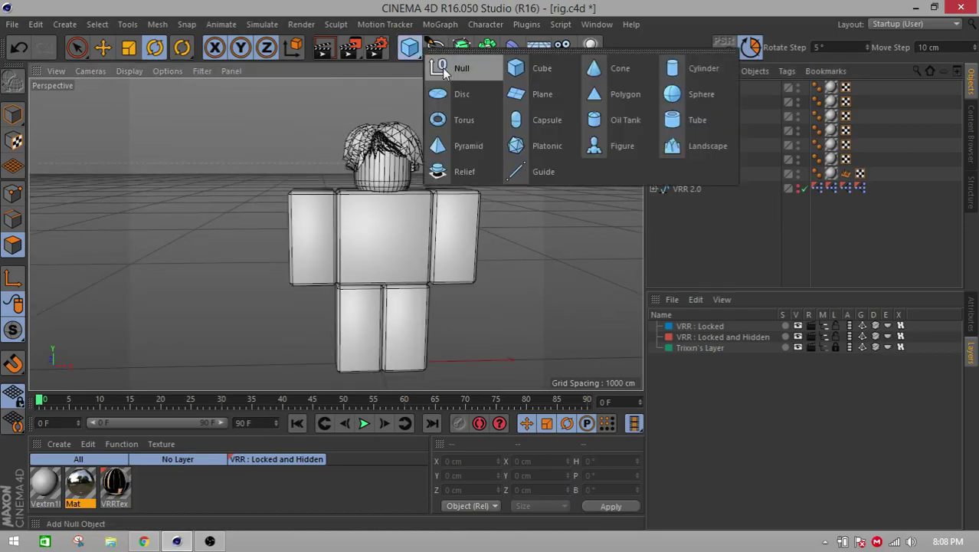
pyautogui.click(522, 96)
pyautogui.keyDown('alt'); pyautogui.moveTo(528, 178); pyautogui.dragTo(487, 297); pyautogui.keyUp('alt')
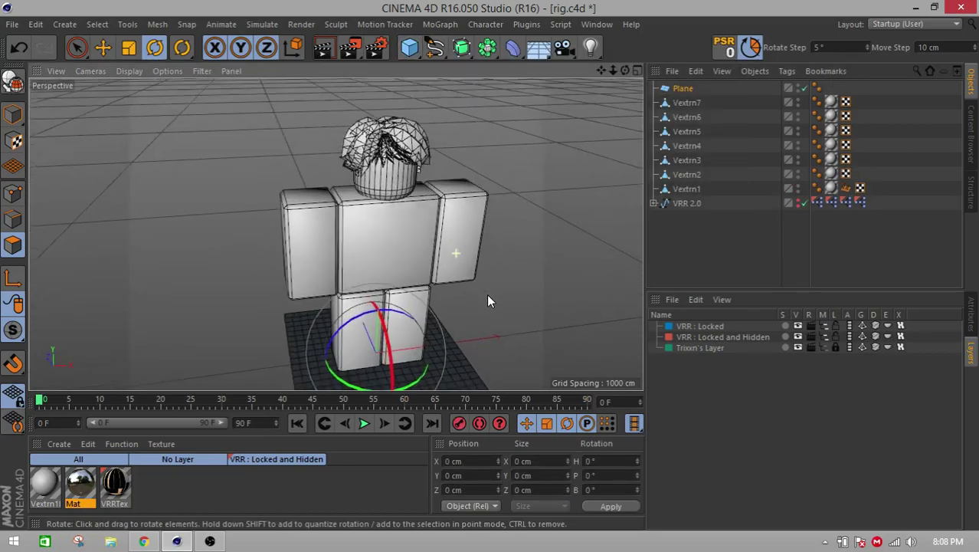
pyautogui.click(972, 321)
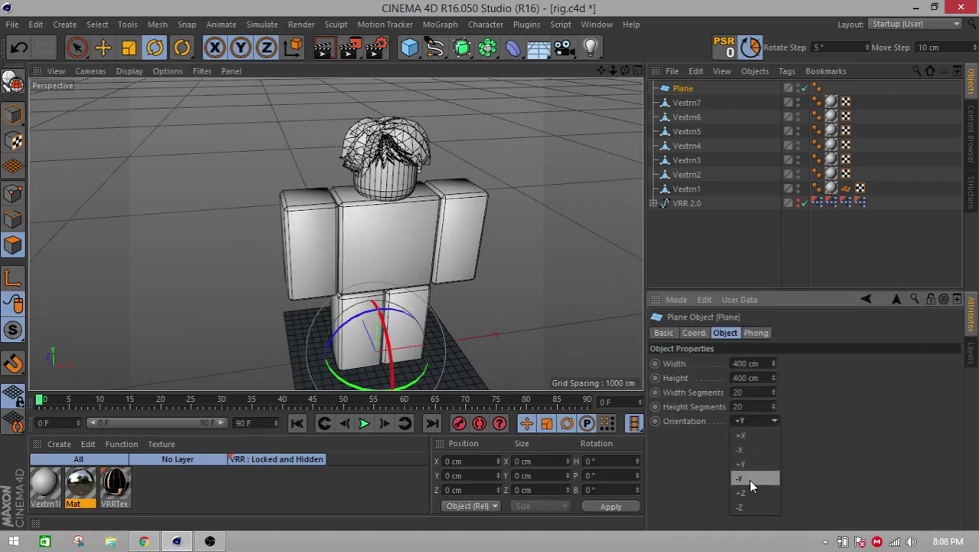
pyautogui.click(748, 451)
pyautogui.click(746, 423)
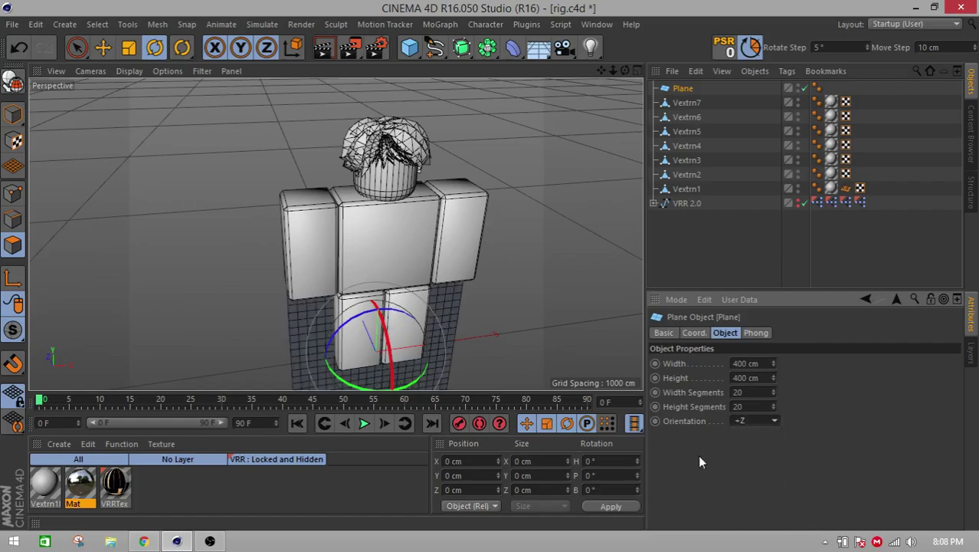
# - Set the plane's width and height to 10 m each
pyautogui.moveTo(602, 70); pyautogui.dragTo(585, 45)
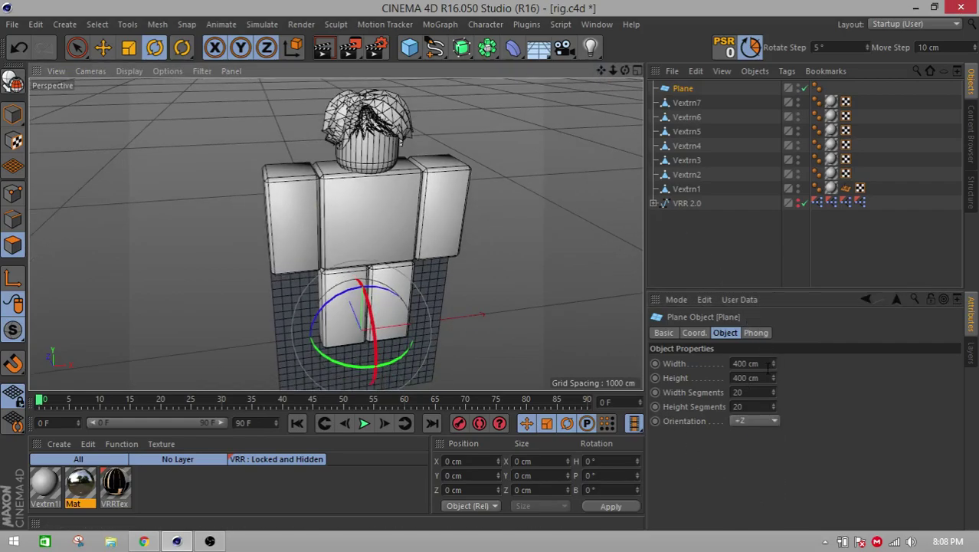
pyautogui.doubleClick(747, 363)
pyautogui.write('10m')
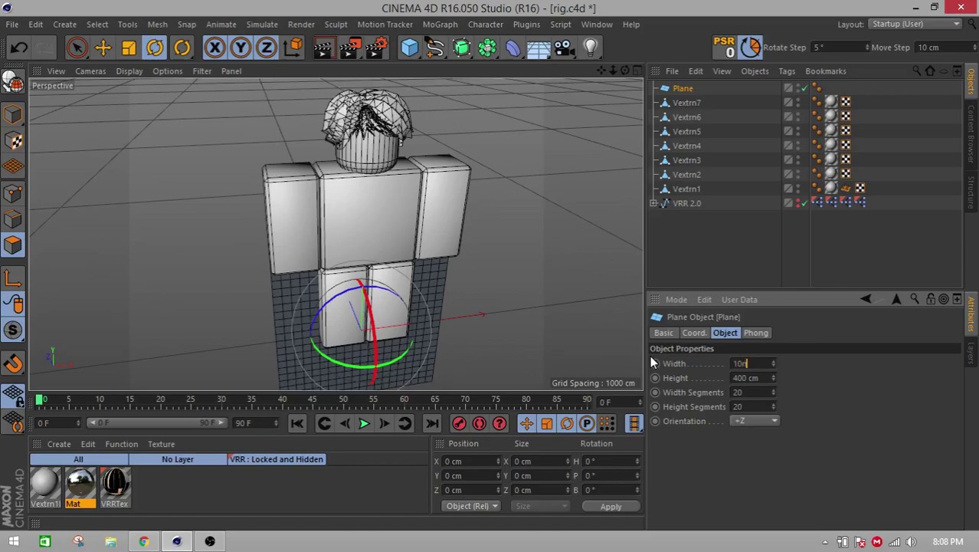
pyautogui.press('Return')
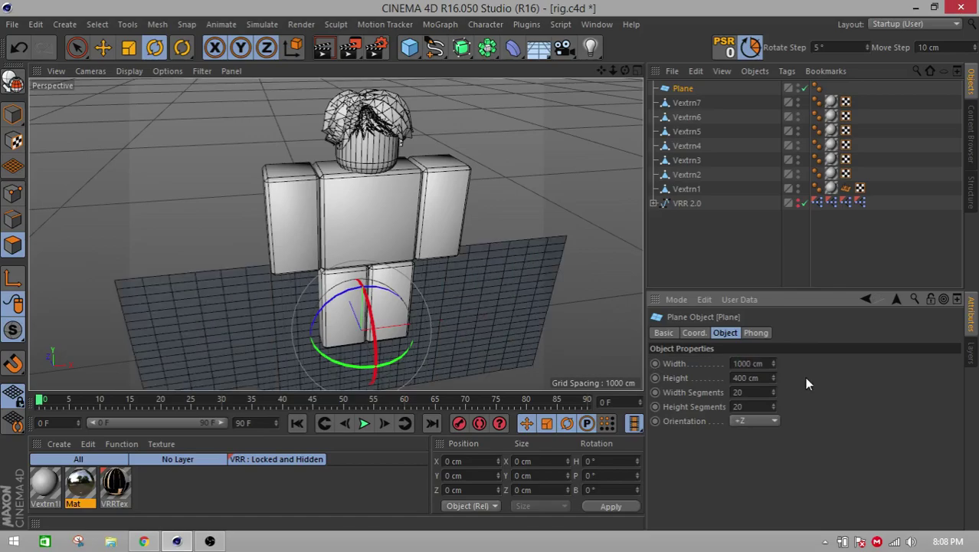
pyautogui.doubleClick(769, 377)
pyautogui.write('10m')
pyautogui.press('Return')
# - Switch to model mode and set the plane's Y position to 300 cm
pyautogui.moveTo(464, 476); pyautogui.dragTo(411, 481)
pyautogui.write('300')
pyautogui.press('Return')
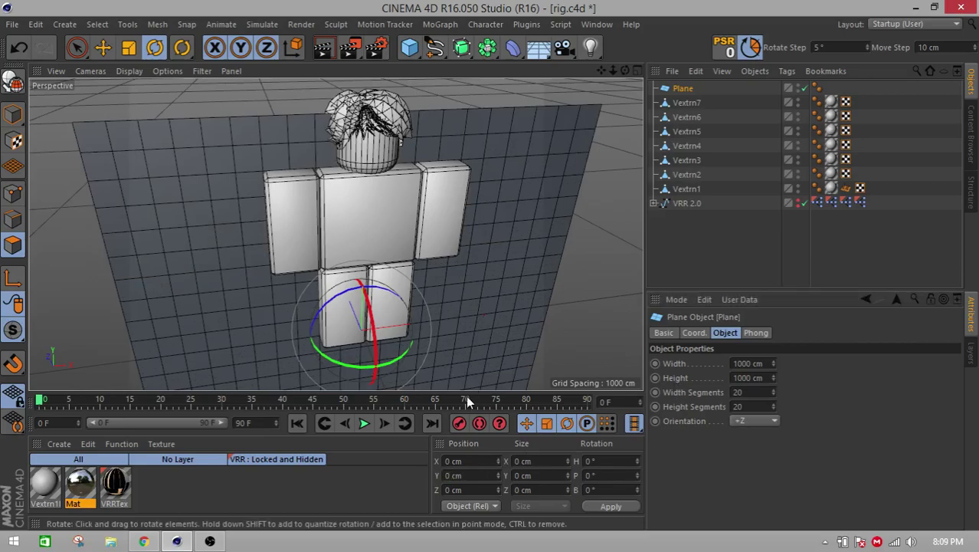
pyautogui.click(12, 114)
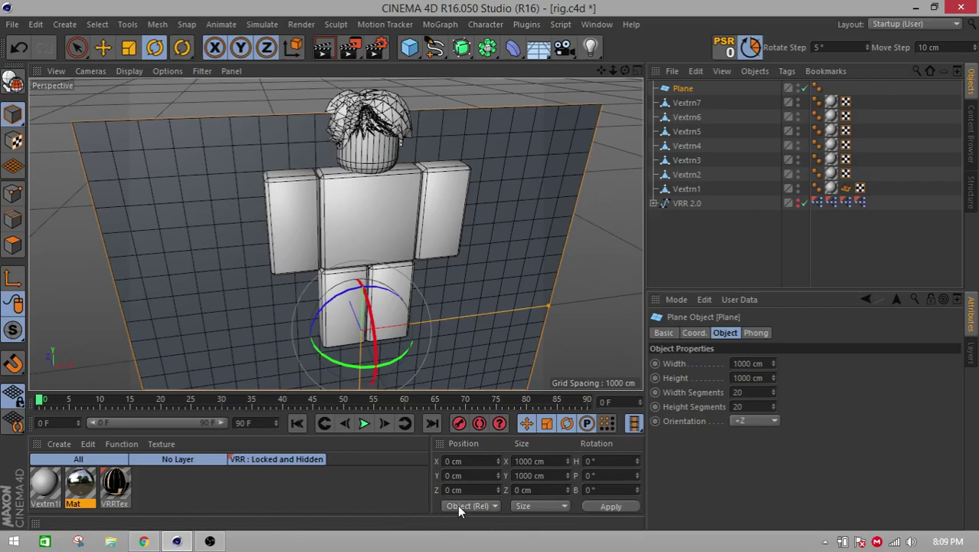
pyautogui.write('300')
pyautogui.press('Return')
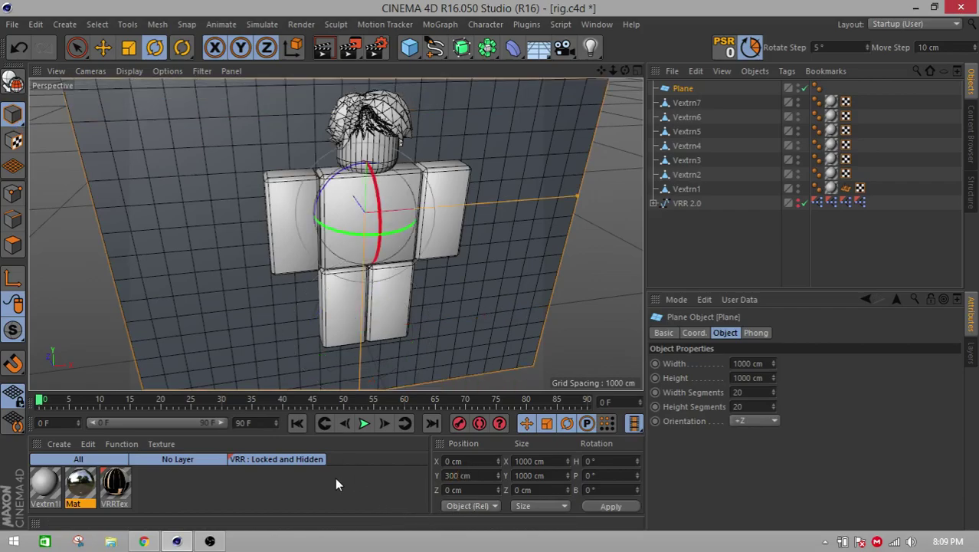
# - Set the plane's width segments to 1
pyautogui.keyDown('alt'); pyautogui.moveTo(383, 252); pyautogui.dragTo(497, 249); pyautogui.keyUp('alt')
pyautogui.scroll(4, 501, 198)
pyautogui.doubleClick(748, 393)
pyautogui.write('1')
pyautogui.press('Return')
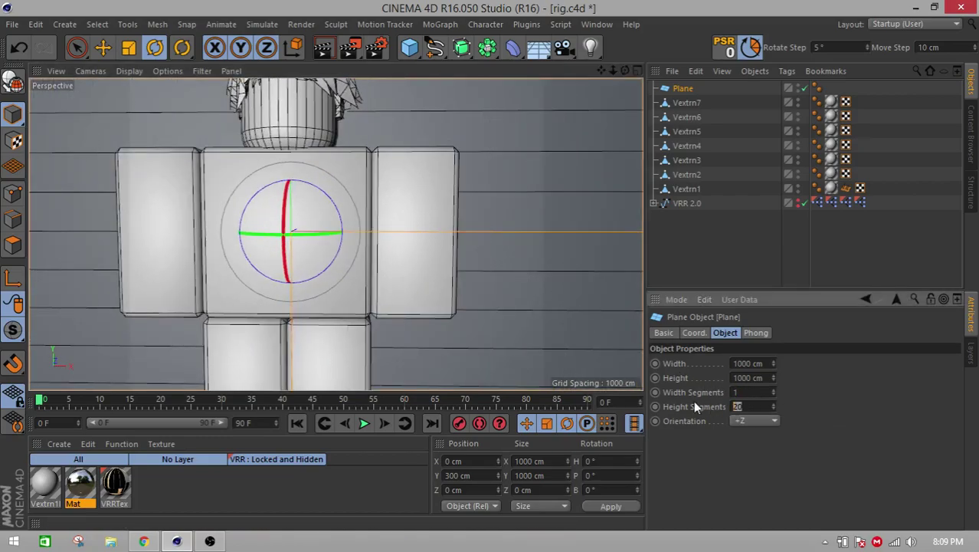
# - Set the plane's height segments to 40
pyautogui.press('BackSpace')
pyautogui.write('40')
pyautogui.press('Return')
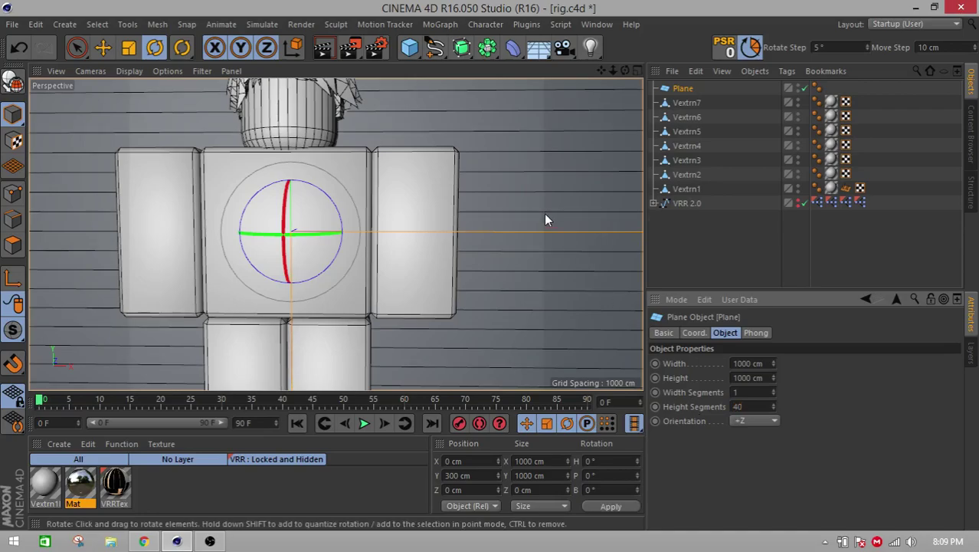
pyautogui.keyDown('alt'); pyautogui.moveTo(547, 218); pyautogui.dragTo(525, 196); pyautogui.keyUp('alt')
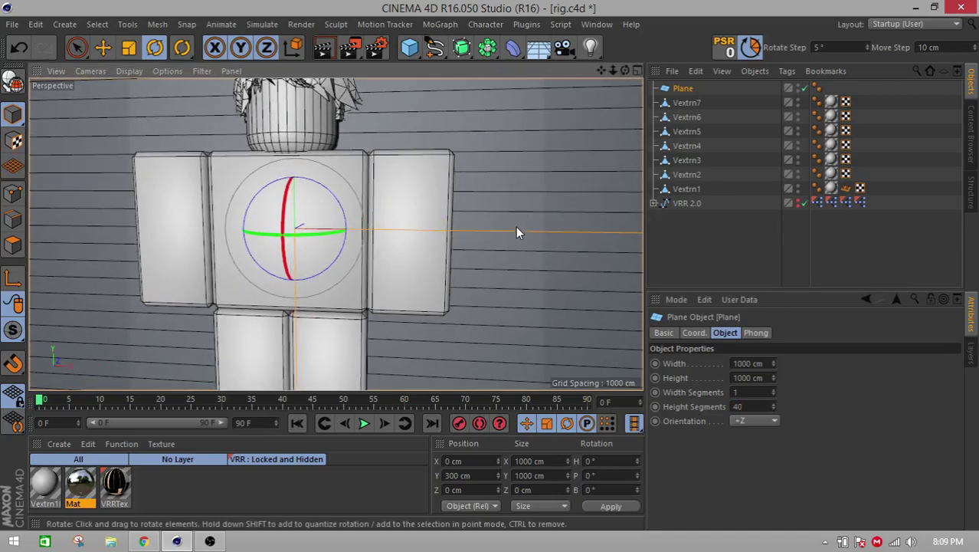
pyautogui.keyDown('alt'); pyautogui.moveTo(500, 281); pyautogui.dragTo(484, 268); pyautogui.keyUp('alt')
pyautogui.scroll(-3, 485, 268)
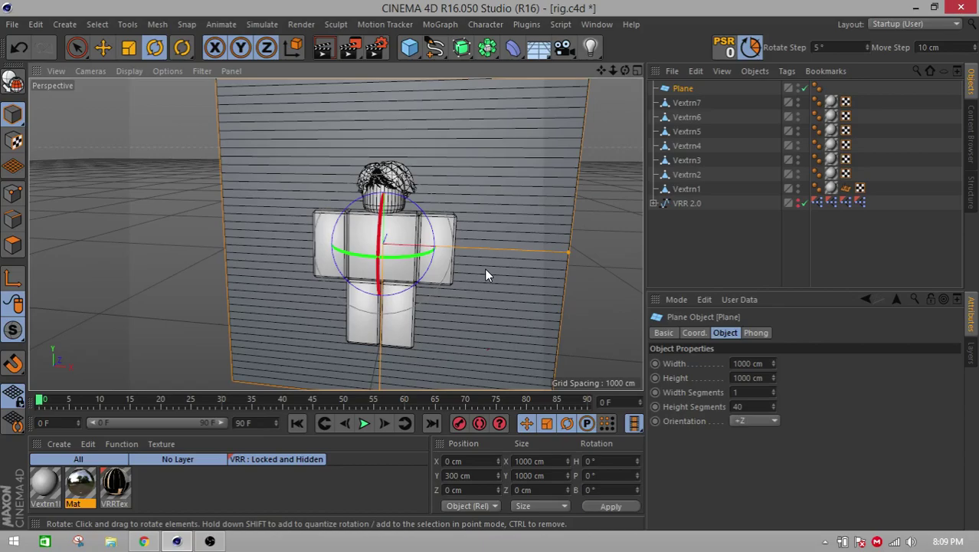
pyautogui.scroll(6, 484, 275)
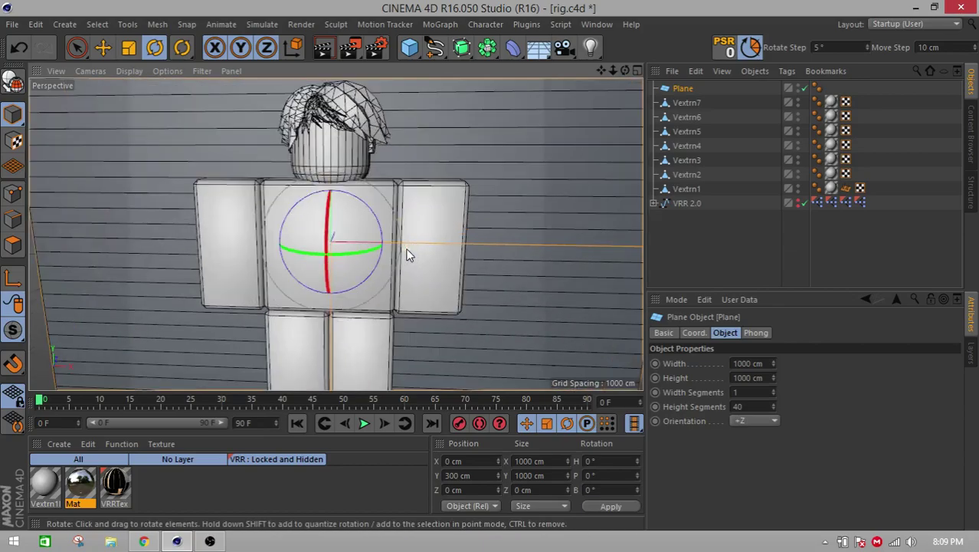
# - Maximize the front view and convert the guide plane to an editable polygon object
pyautogui.click(682, 105)
pyautogui.click(687, 132)
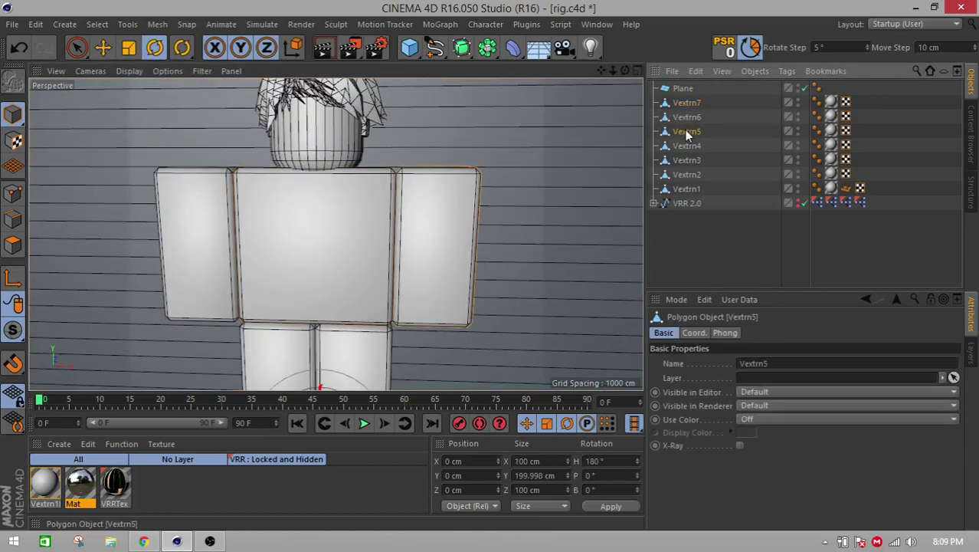
pyautogui.keyDown('shift'); pyautogui.click(684, 189); pyautogui.keyUp('shift')
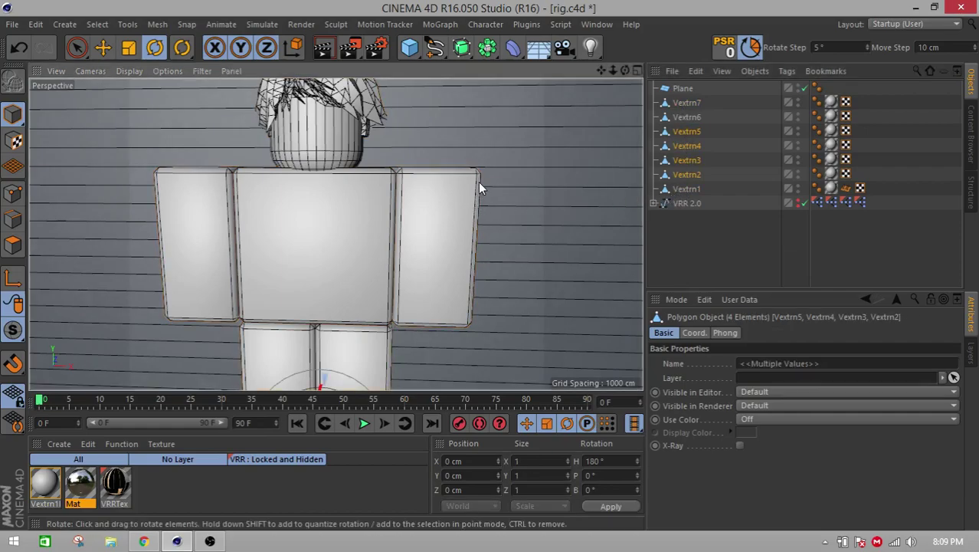
pyautogui.keyDown('alt'); pyautogui.moveTo(477, 181); pyautogui.dragTo(485, 174); pyautogui.keyUp('alt')
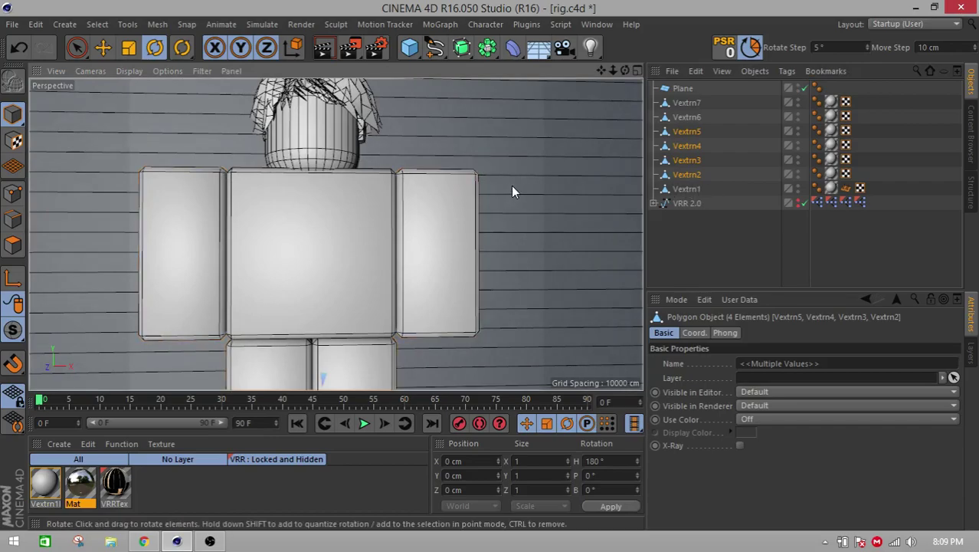
pyautogui.click(636, 70)
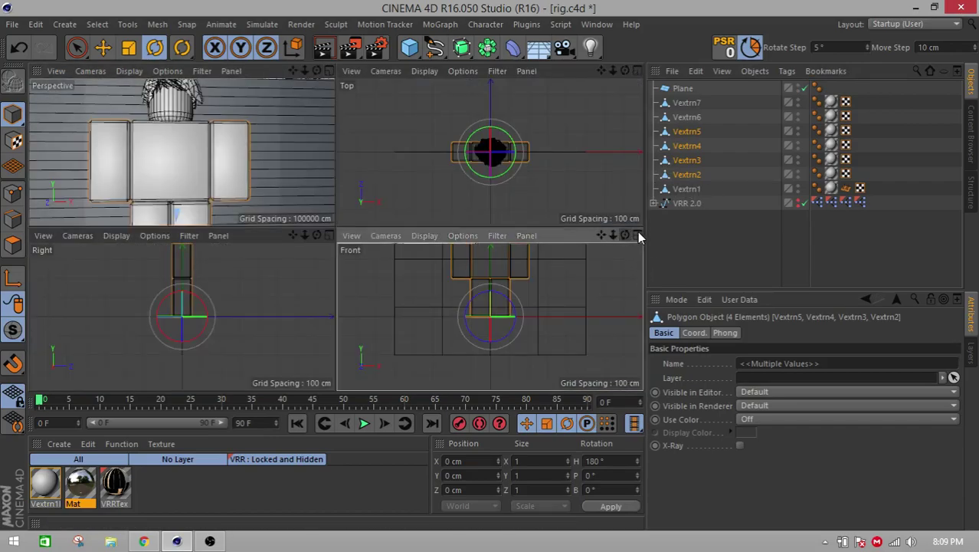
pyautogui.click(637, 233)
pyautogui.moveTo(602, 72); pyautogui.dragTo(609, 213)
pyautogui.click(684, 88)
pyautogui.press('c')
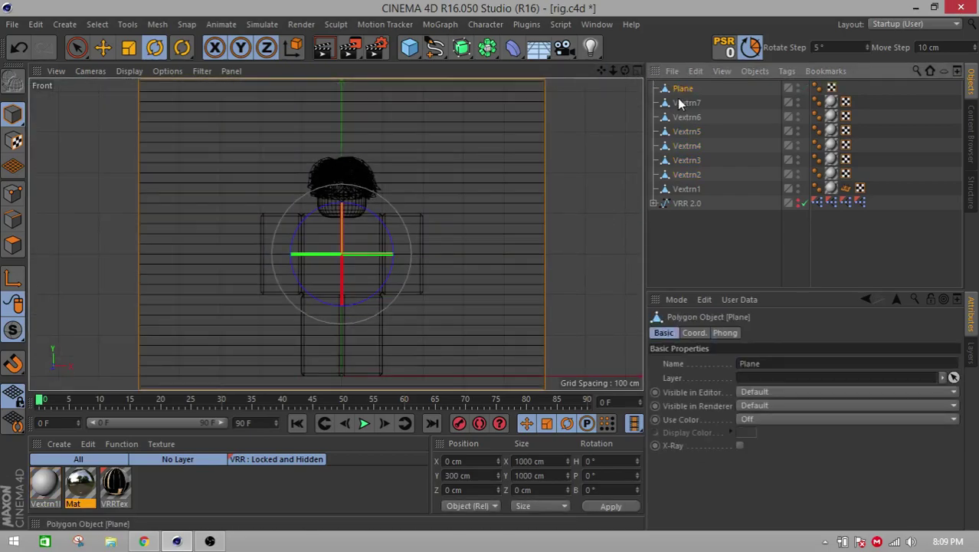
pyautogui.moveTo(528, 231); pyautogui.dragTo(503, 254)
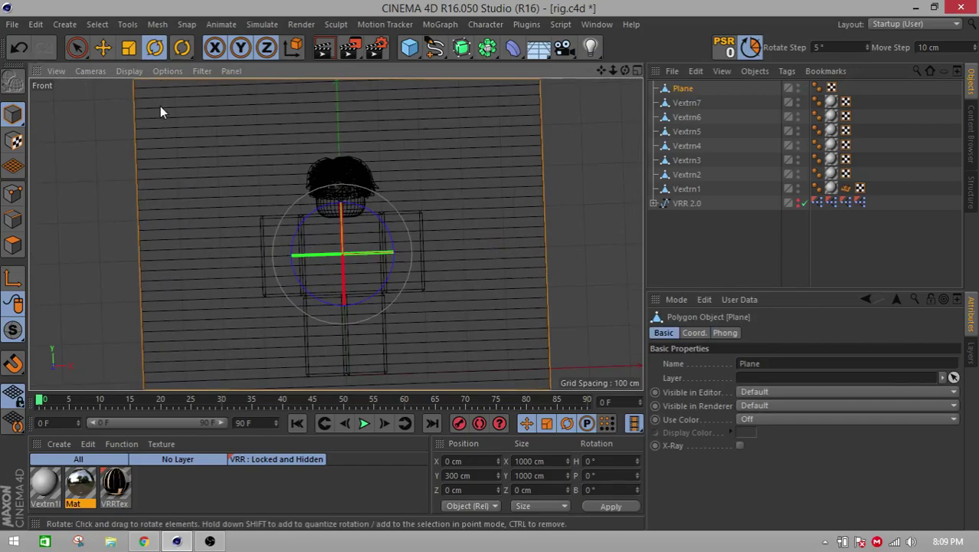
pyautogui.hotkey('ctrl', 'z')
pyautogui.moveTo(612, 71); pyautogui.dragTo(578, 109)
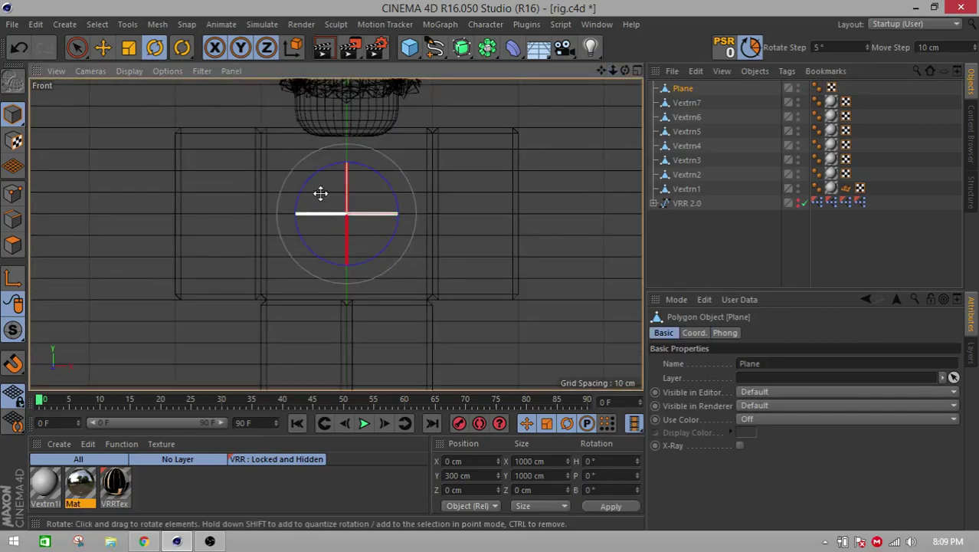
# - Select the limb meshes Vextrn5 through Vextrn2 and activate the Knife tool in polygon mode
pyautogui.press('k')
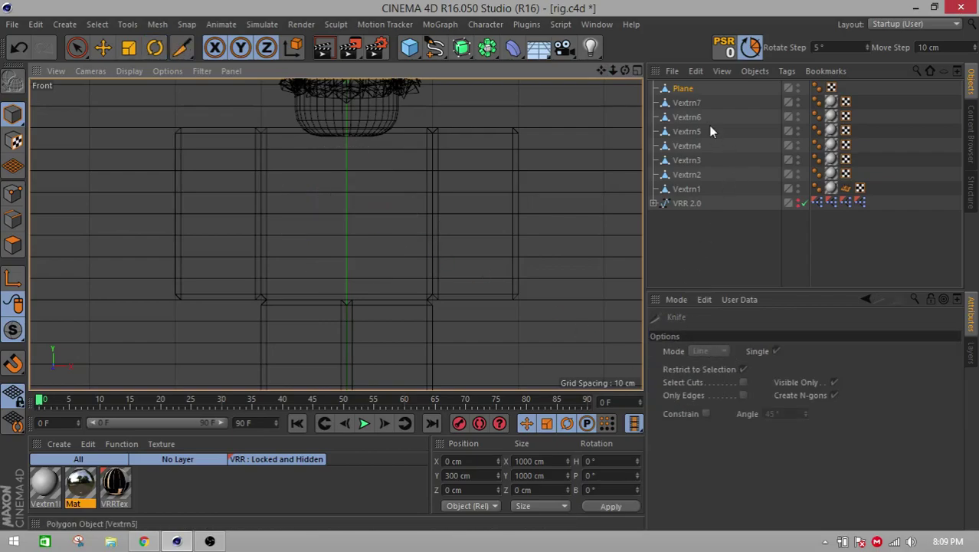
pyautogui.click(686, 102)
pyautogui.click(684, 116)
pyautogui.click(686, 132)
pyautogui.keyDown('shift'); pyautogui.click(687, 176); pyautogui.keyUp('shift')
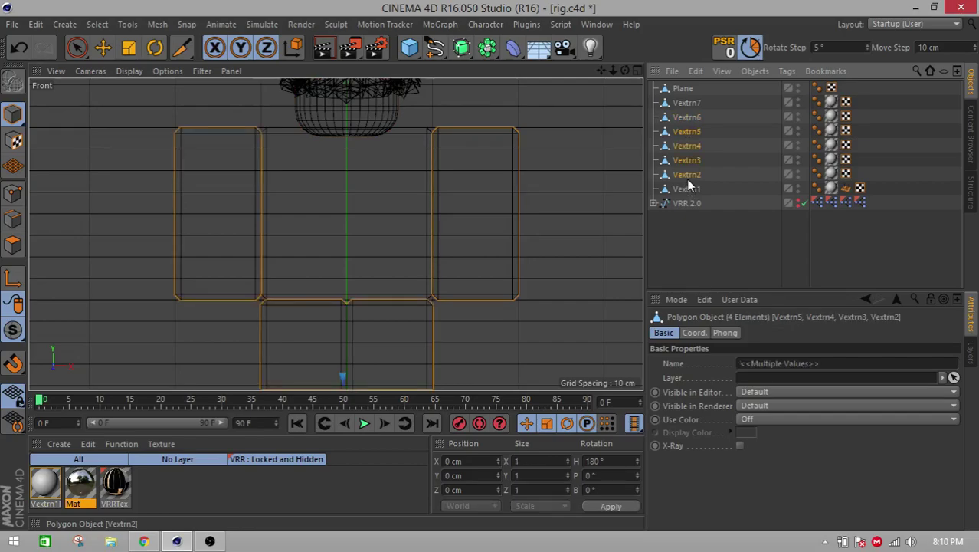
pyautogui.click(12, 246)
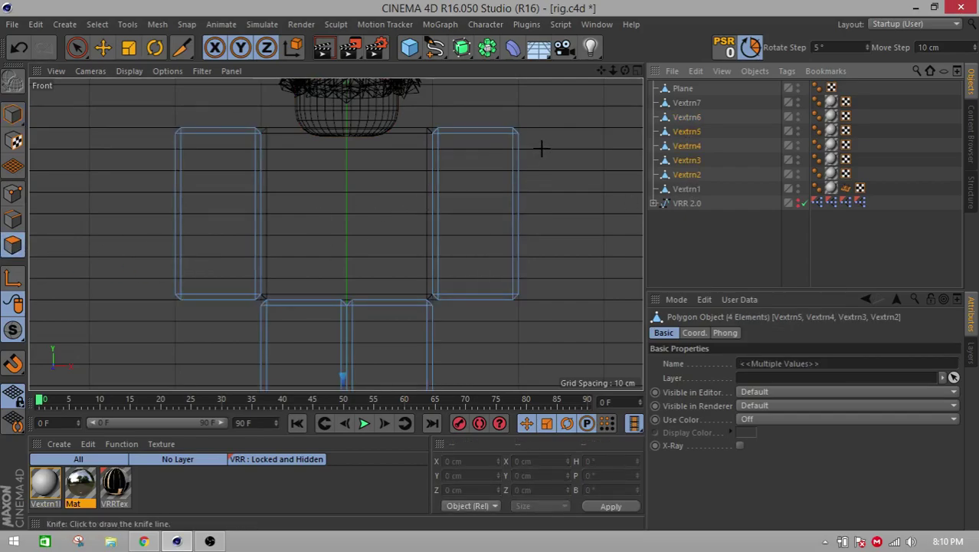
pyautogui.press('k')
# - Enable snapping and turn on Edge Snap
pyautogui.click(13, 363)
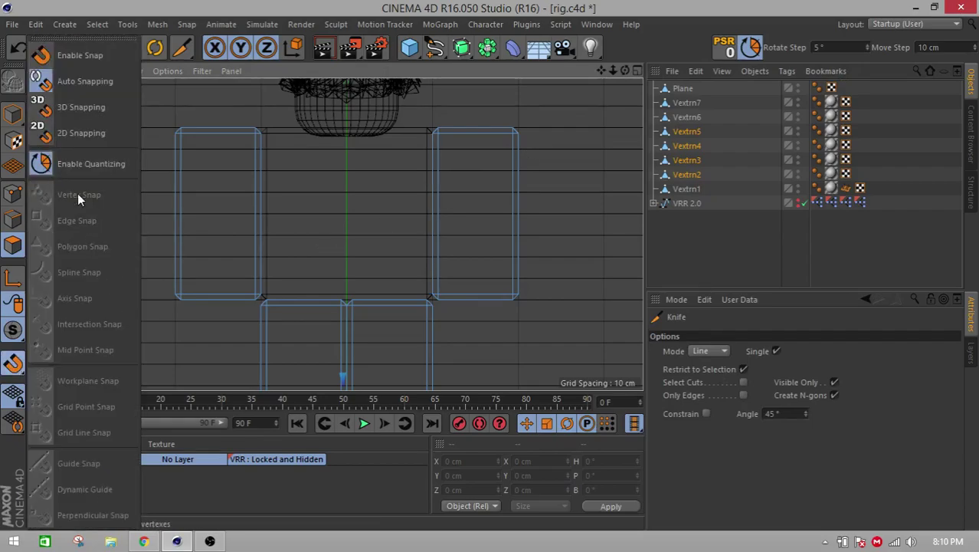
pyautogui.click(80, 58)
pyautogui.click(13, 363)
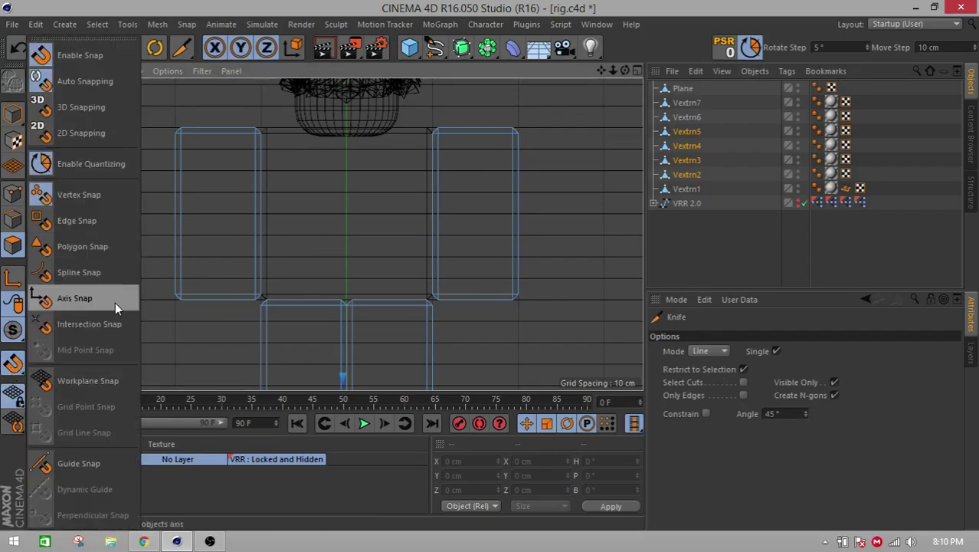
pyautogui.click(83, 221)
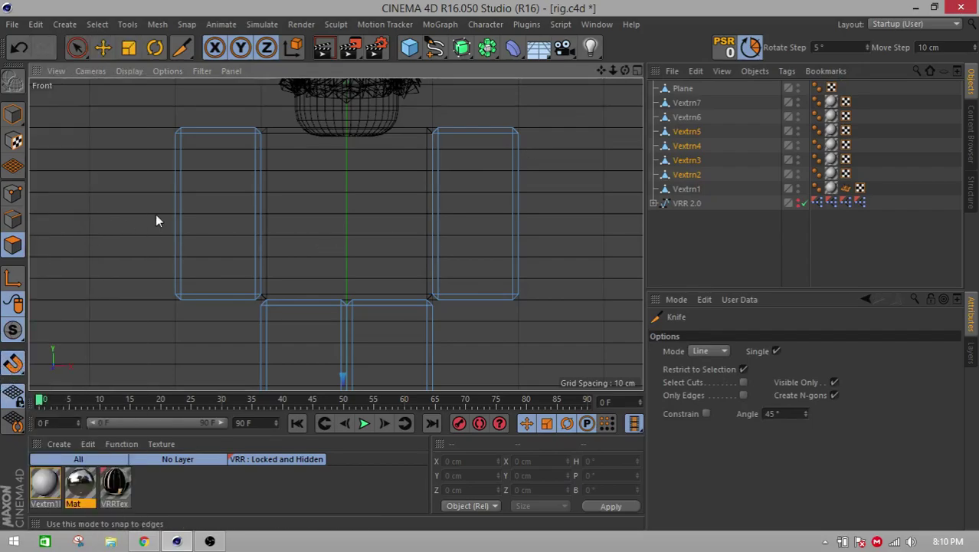
# - Try cutting both arms straight across with the Knife along the upper four guide lines of the plane
pyautogui.click(557, 150)
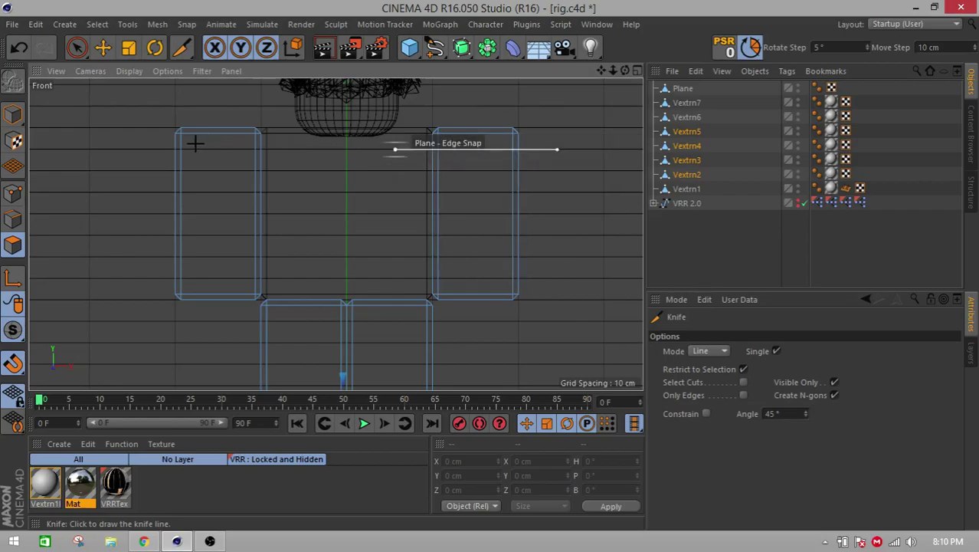
pyautogui.click(157, 153)
pyautogui.click(157, 170)
pyautogui.click(580, 170)
pyautogui.click(568, 192)
pyautogui.click(151, 191)
pyautogui.click(150, 213)
pyautogui.click(596, 213)
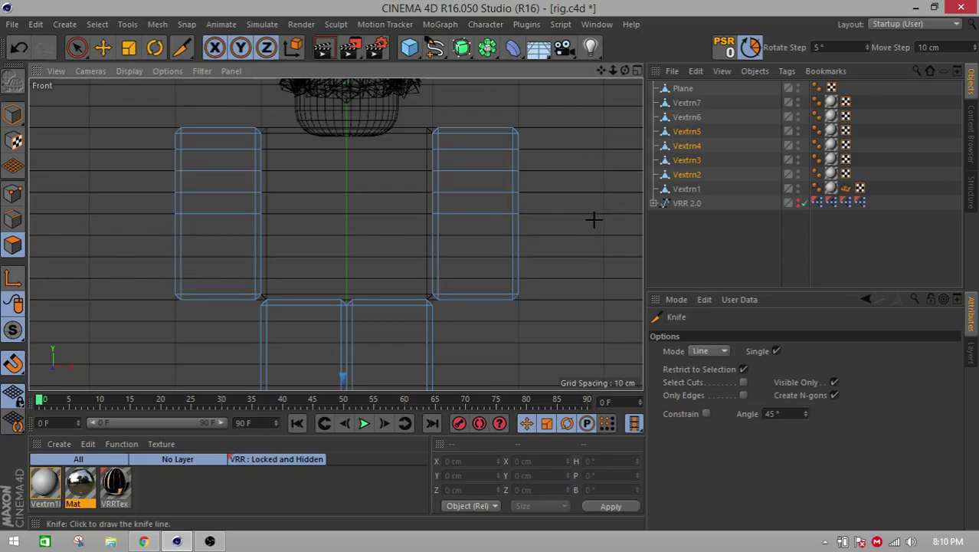
# - Undo the arm cuts and disable the Knife's Visible Only option, keeping Vextrn5 through Vextrn2 selected
pyautogui.hotkey('ctrl', 'z')
pyautogui.hotkey('ctrl', 'z')
pyautogui.hotkey('ctrl', 'z')
pyautogui.hotkey('ctrl', 'z')
pyautogui.hotkey('ctrl', 'z')
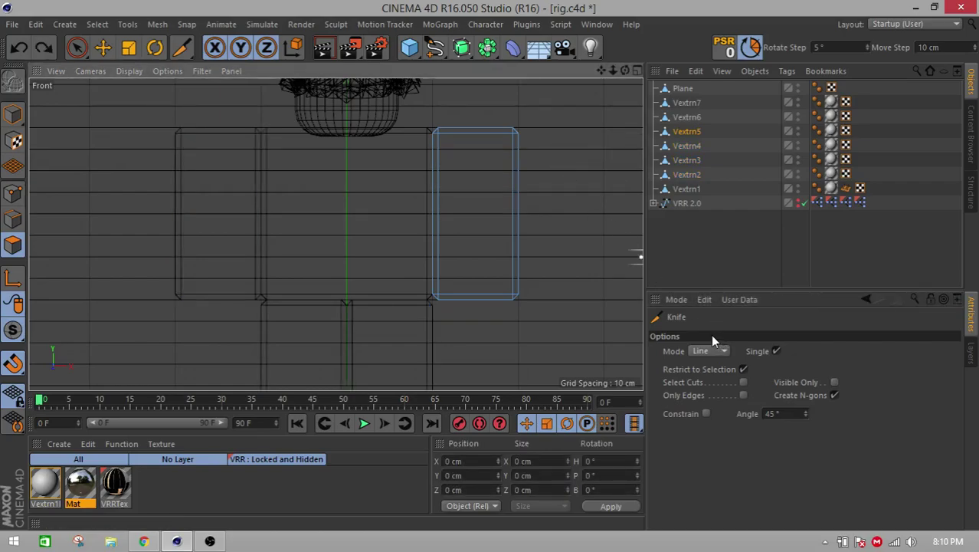
pyautogui.hotkey('ctrl', 'y')
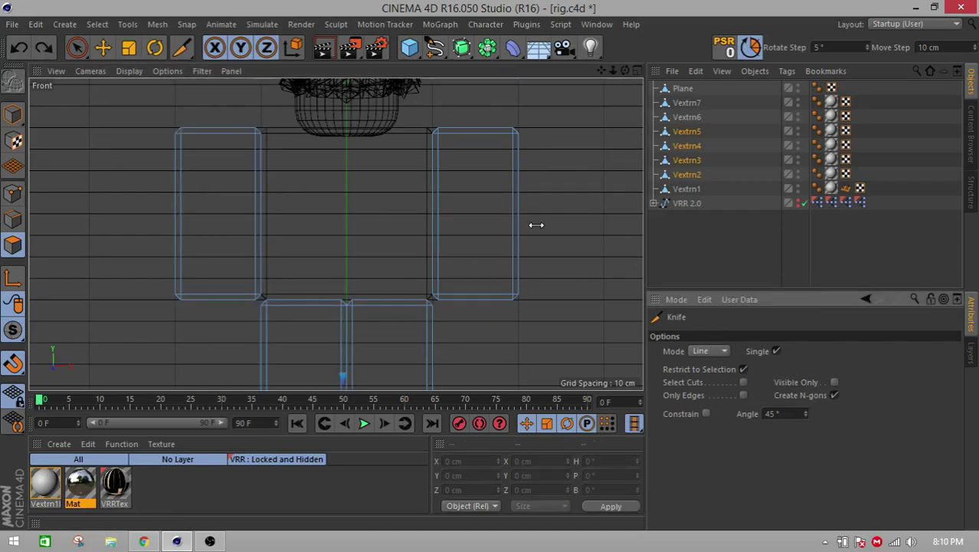
# - Cut both arms straight across with the Knife along the seven plane lines that cross them
pyautogui.moveTo(555, 151)
pyautogui.mouseDown()
pyautogui.moveTo(153, 151)
pyautogui.moveTo(515, 187)
pyautogui.moveTo(656, 184)
pyautogui.moveTo(628, 170)
pyautogui.mouseUp()
pyautogui.moveTo(557, 190); pyautogui.dragTo(105, 236)
pyautogui.moveTo(151, 257); pyautogui.dragTo(130, 277)
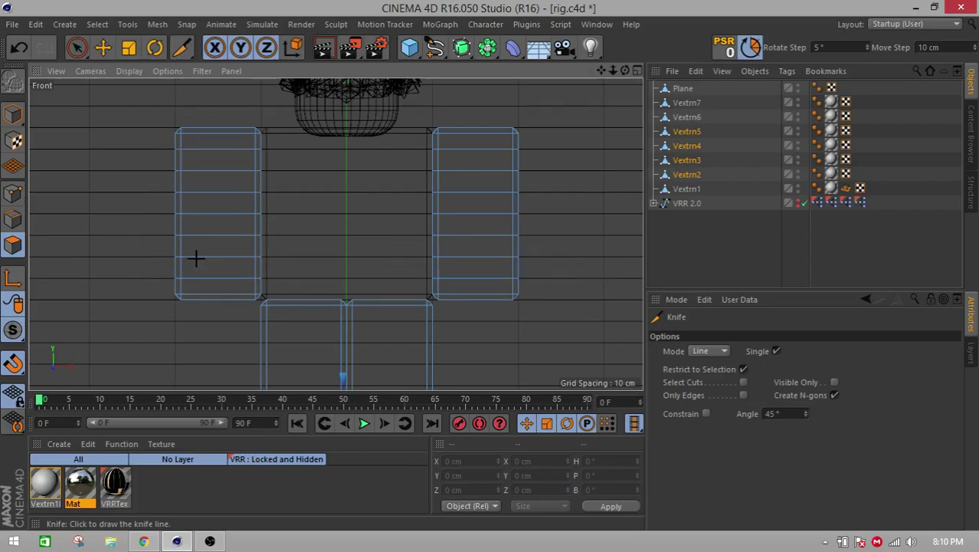
# - Cut both legs straight across with the Knife along the seven plane lines that cross them
pyautogui.moveTo(602, 71); pyautogui.dragTo(336, 234)
pyautogui.moveTo(466, 222); pyautogui.dragTo(521, 244)
pyautogui.moveTo(472, 264)
pyautogui.mouseDown()
pyautogui.moveTo(230, 265)
pyautogui.moveTo(498, 285)
pyautogui.mouseUp()
pyautogui.moveTo(437, 304)
pyautogui.mouseDown()
pyautogui.moveTo(236, 308)
pyautogui.moveTo(235, 318)
pyautogui.moveTo(495, 331)
pyautogui.mouseUp()
pyautogui.moveTo(445, 350); pyautogui.dragTo(228, 350)
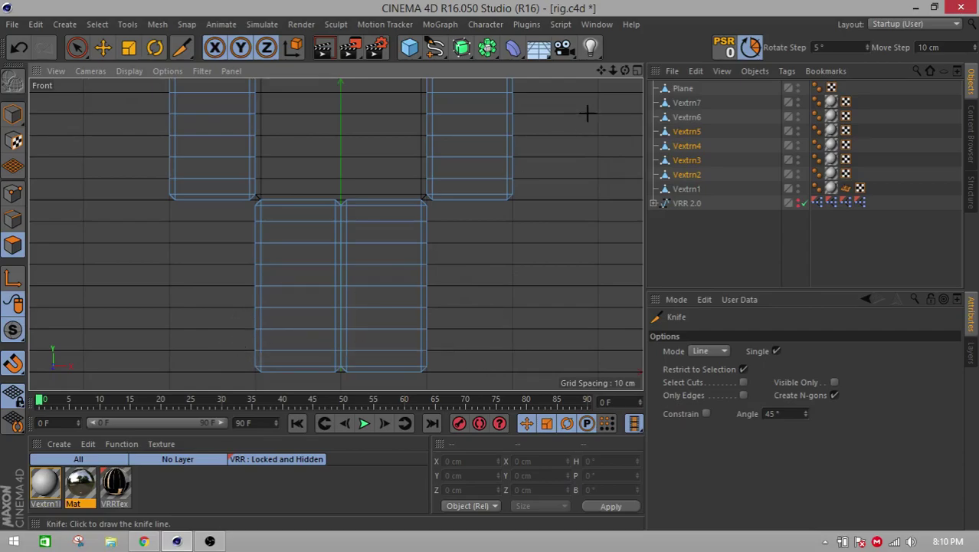
# - Hide the guide plane and return to the maximized perspective view
pyautogui.moveTo(602, 70); pyautogui.dragTo(617, 121)
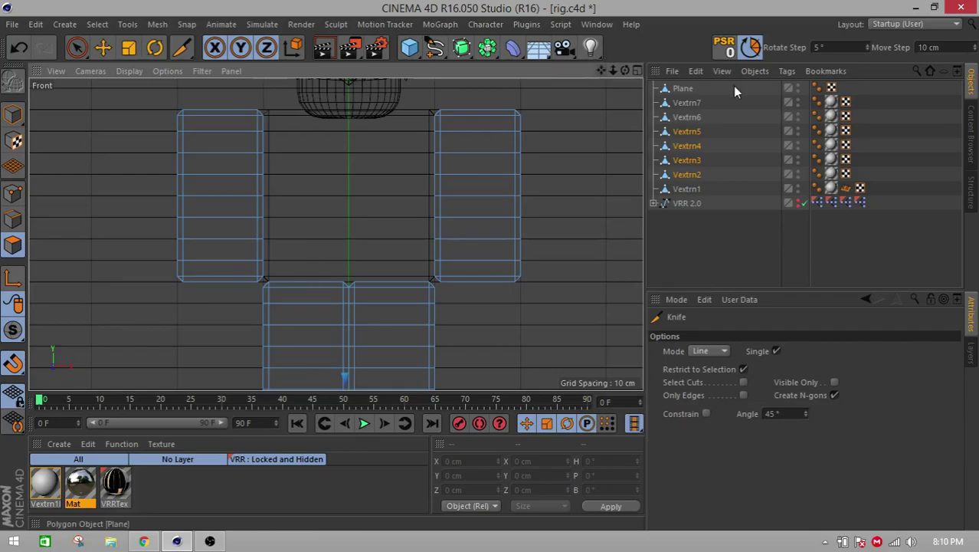
pyautogui.click(799, 88)
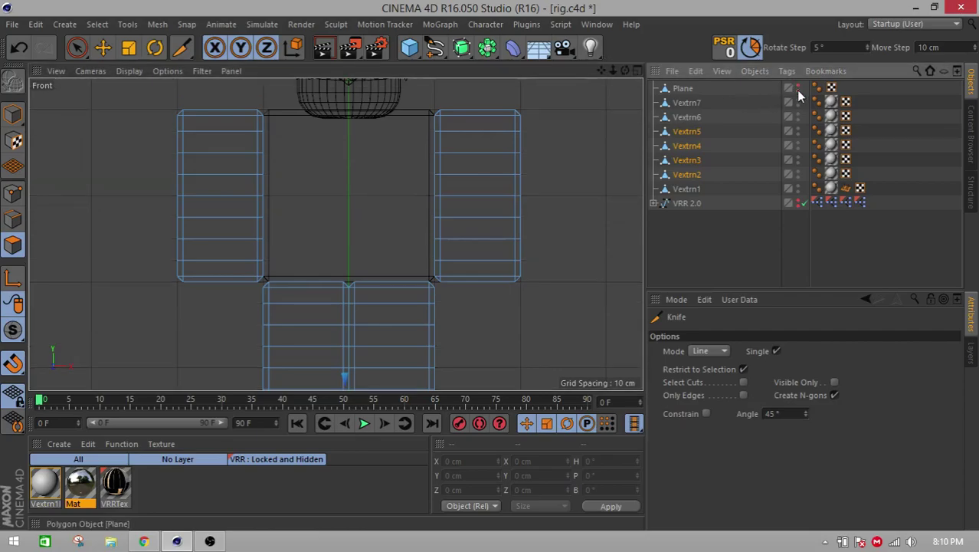
pyautogui.click(637, 71)
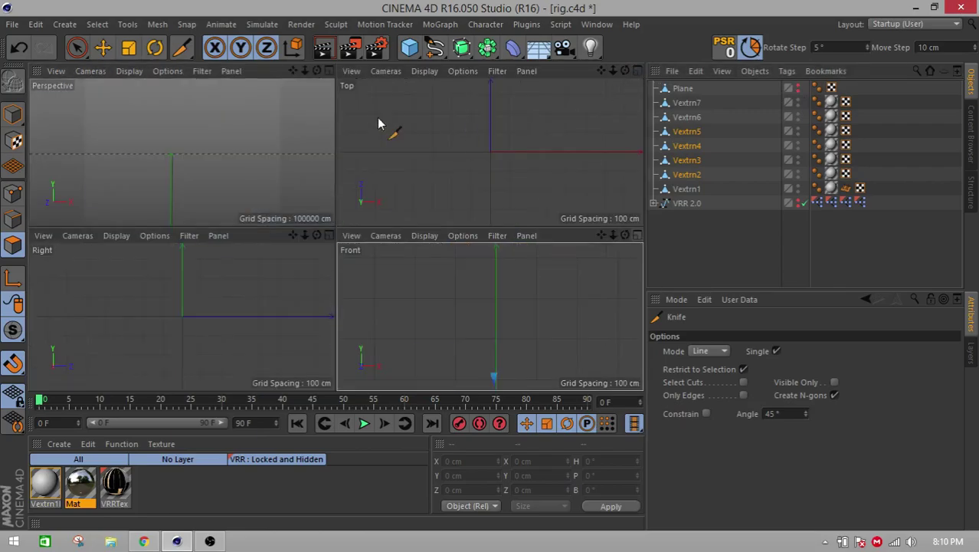
pyautogui.click(329, 71)
pyautogui.keyDown('alt'); pyautogui.moveTo(532, 160); pyautogui.dragTo(484, 229); pyautogui.keyUp('alt')
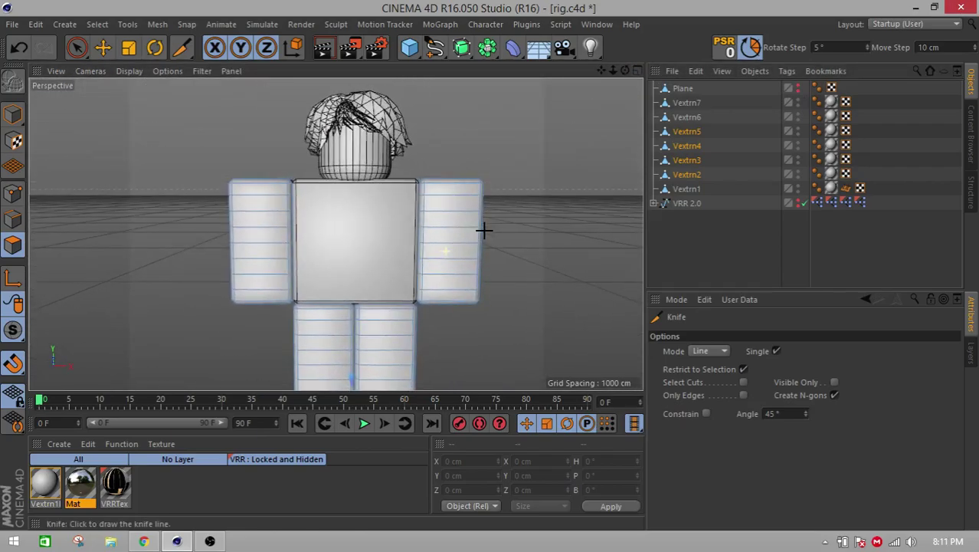
pyautogui.moveTo(602, 72); pyautogui.dragTo(581, 26)
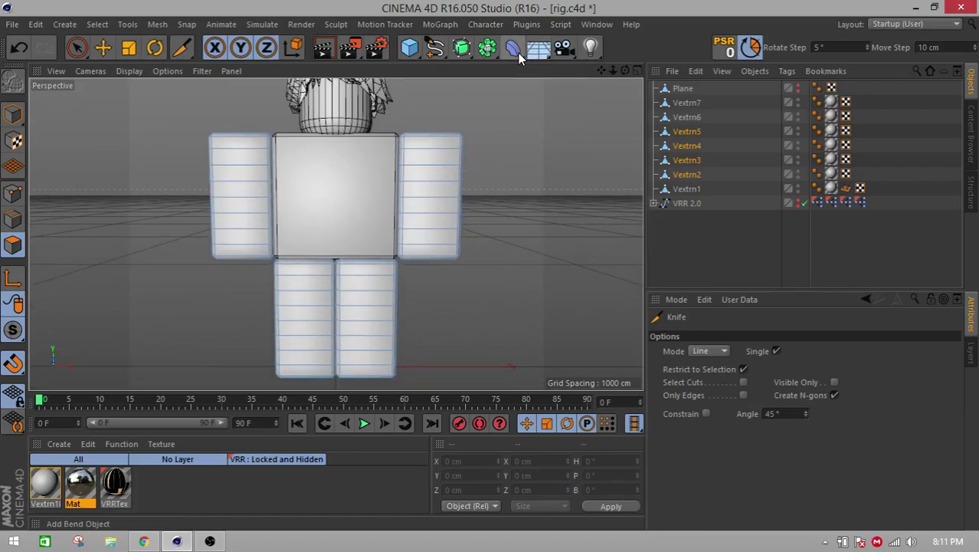
# - Switch to model mode and add a joint to the scene
pyautogui.moveTo(29, 116); pyautogui.dragTo(52, 121)
pyautogui.click(15, 117)
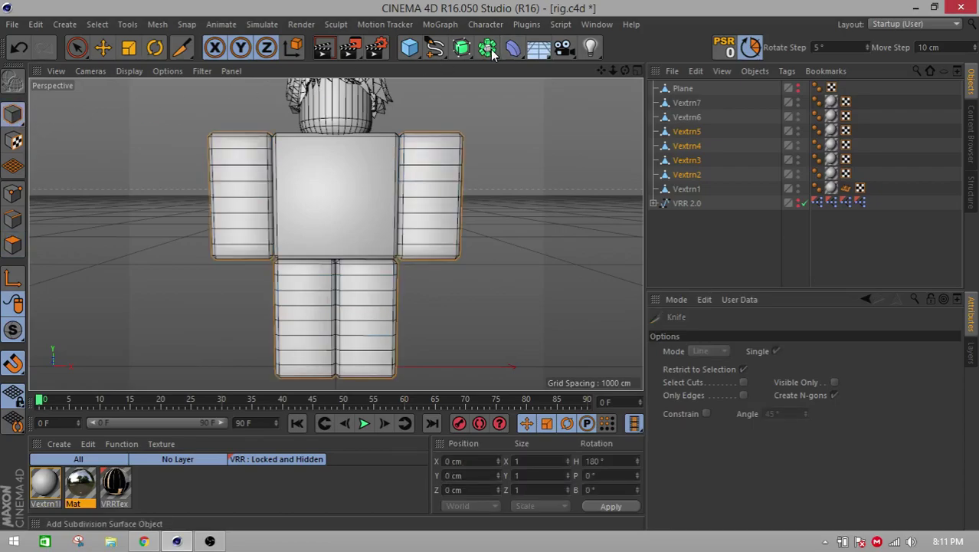
pyautogui.click(498, 24)
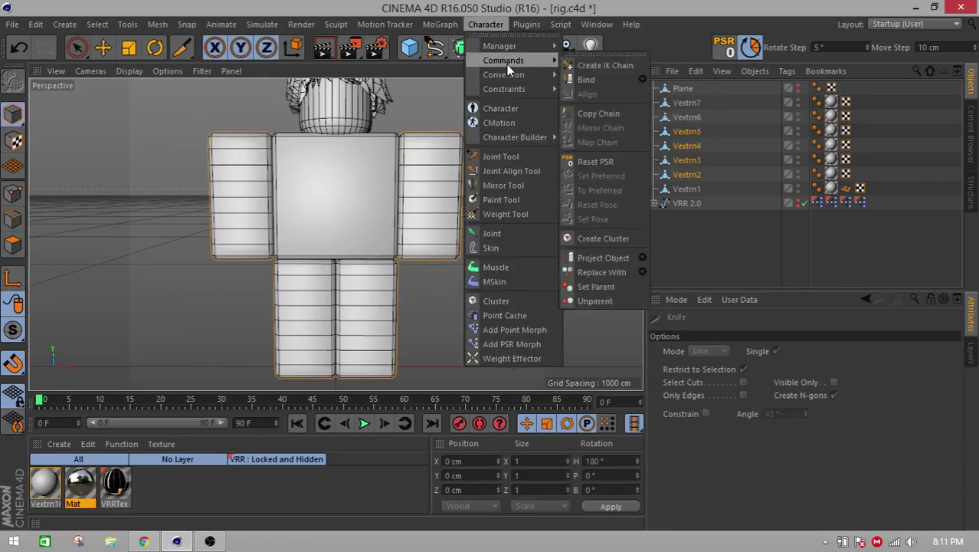
pyautogui.click(495, 234)
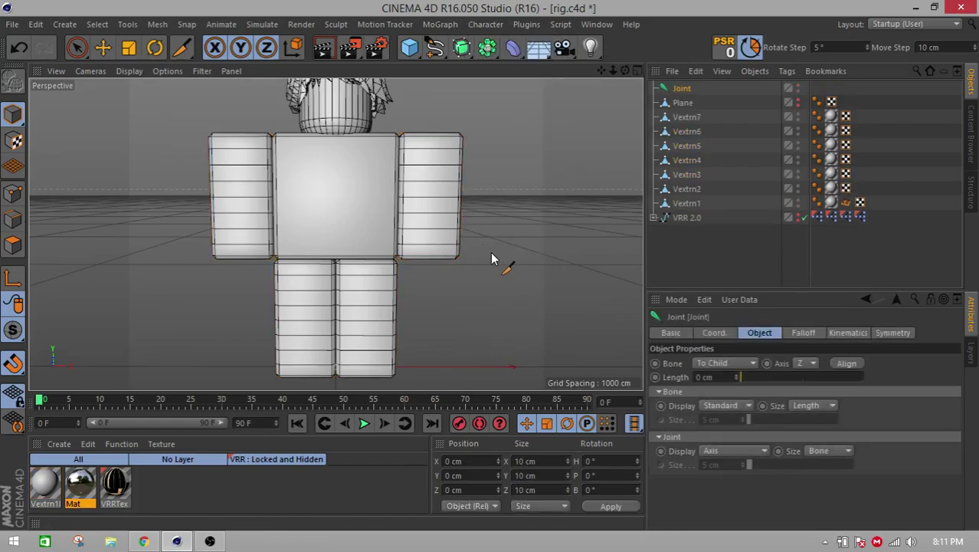
pyautogui.keyDown('alt'); pyautogui.moveTo(498, 260); pyautogui.dragTo(501, 284); pyautogui.keyUp('alt')
pyautogui.scroll(-5, 352, 264)
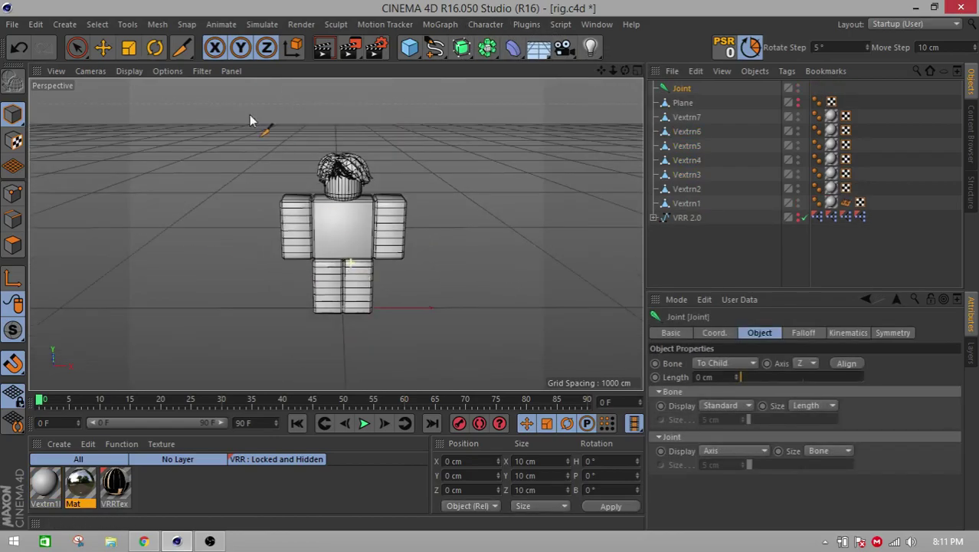
# - Move the joint into the upper part of the arm on the +X side, at X 150 cm and Y 350 cm
pyautogui.click(102, 49)
pyautogui.scroll(5, 382, 321)
pyautogui.moveTo(380, 295); pyautogui.dragTo(461, 300)
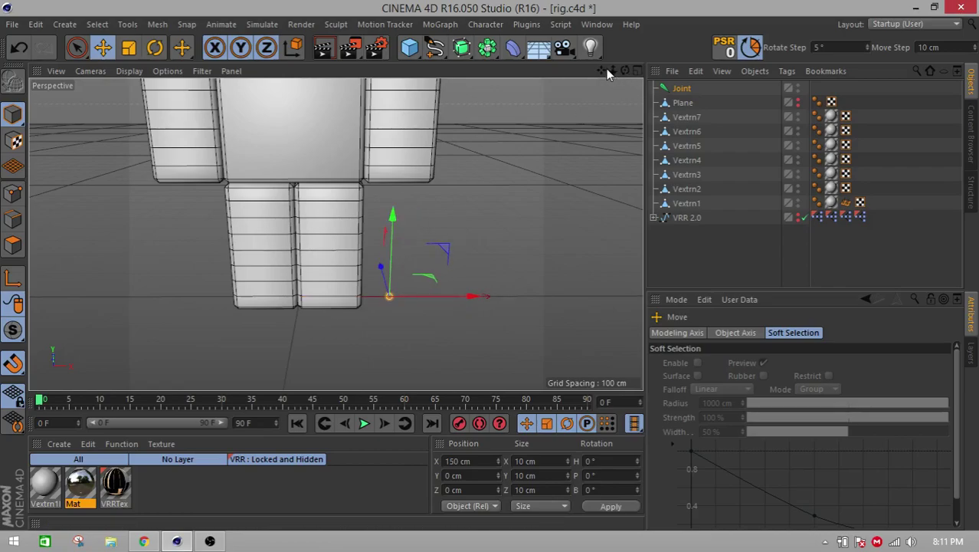
pyautogui.moveTo(613, 70); pyautogui.dragTo(586, 110)
pyautogui.moveTo(419, 302); pyautogui.dragTo(416, 103)
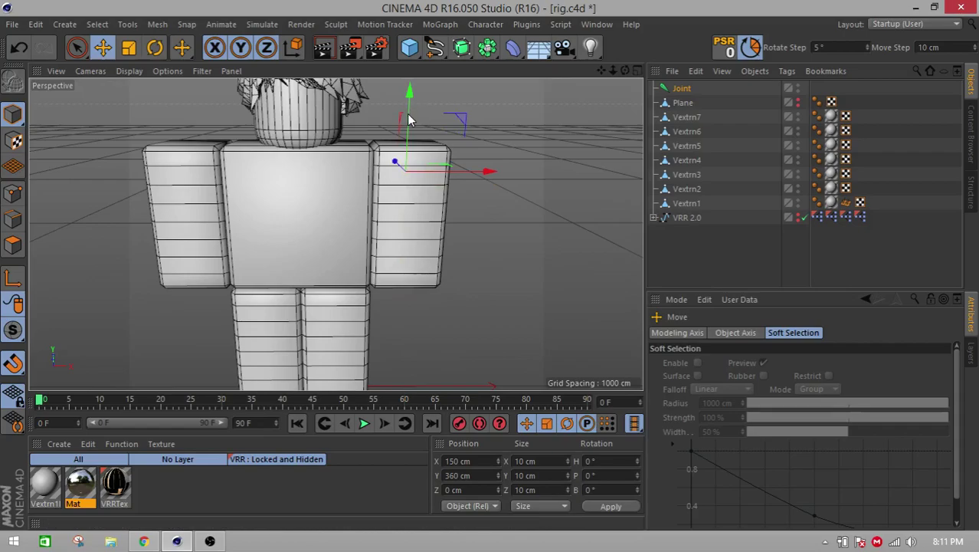
pyautogui.moveTo(409, 118); pyautogui.dragTo(408, 136)
pyautogui.scroll(5, 414, 157)
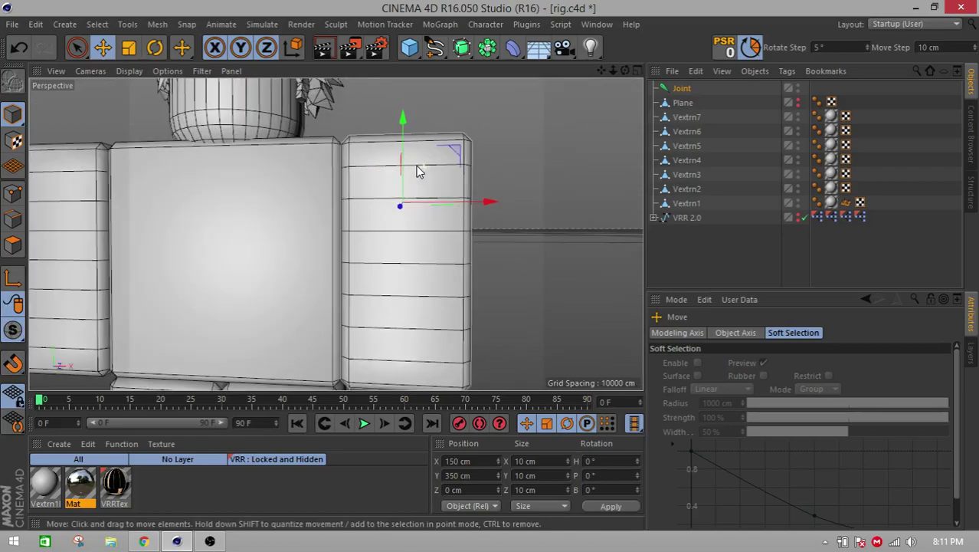
pyautogui.scroll(-5, 414, 222)
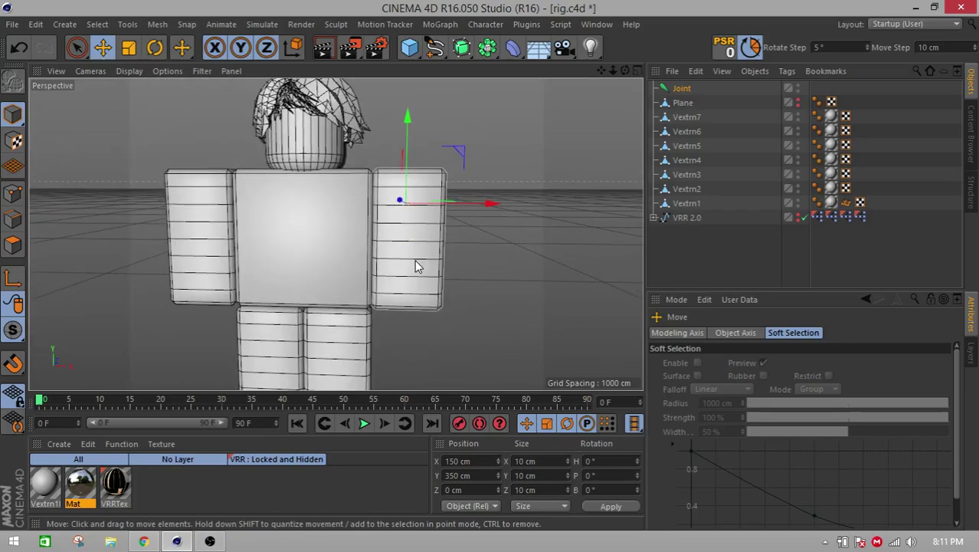
pyautogui.scroll(3, 415, 256)
pyautogui.click(400, 142)
pyautogui.click(681, 88)
pyautogui.moveTo(504, 213); pyautogui.dragTo(530, 187)
pyautogui.hotkey('ctrl', 'z')
pyautogui.keyDown('ctrl'); pyautogui.moveTo(403, 153); pyautogui.dragTo(476, 294); pyautogui.keyUp('ctrl')
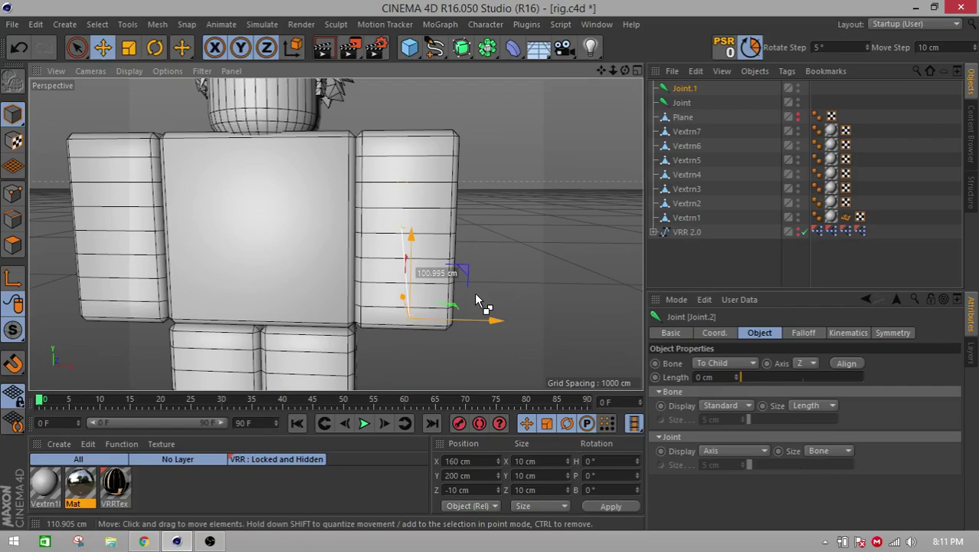
pyautogui.hotkey('ctrl', 'z')
# - Duplicate the joint twice straight down the +X arm, placing the copies at Y 300 cm and Y 200 cm
pyautogui.keyDown('ctrl'); pyautogui.moveTo(462, 201); pyautogui.dragTo(462, 241); pyautogui.keyUp('ctrl')
pyautogui.hotkey('ctrl', 'z')
pyautogui.keyDown('ctrl'); pyautogui.moveTo(403, 183); pyautogui.dragTo(450, 276); pyautogui.keyUp('ctrl')
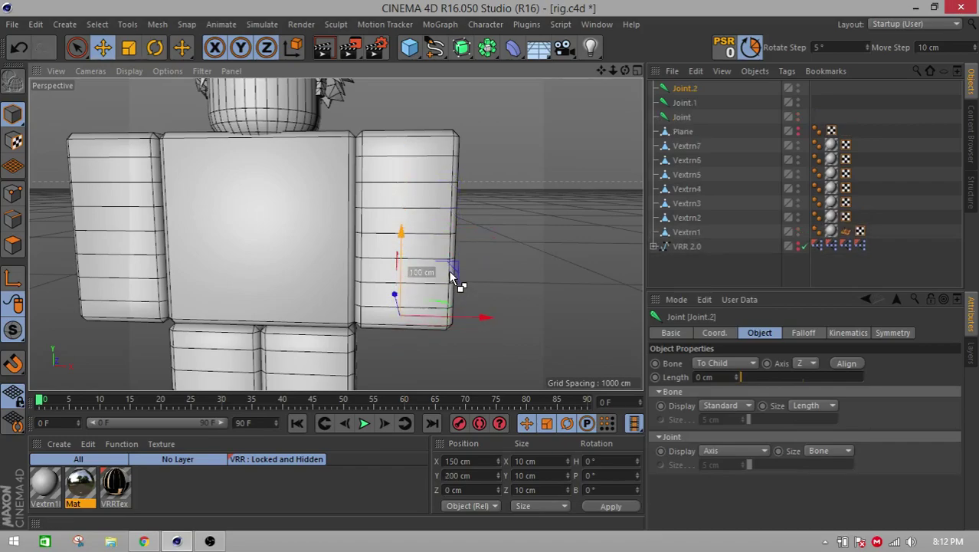
# - Chain the arm joints by nesting the lowest joint under the middle one and the middle one under the upper one
pyautogui.click(682, 102)
pyautogui.click(681, 117)
pyautogui.click(684, 89)
pyautogui.click(682, 103)
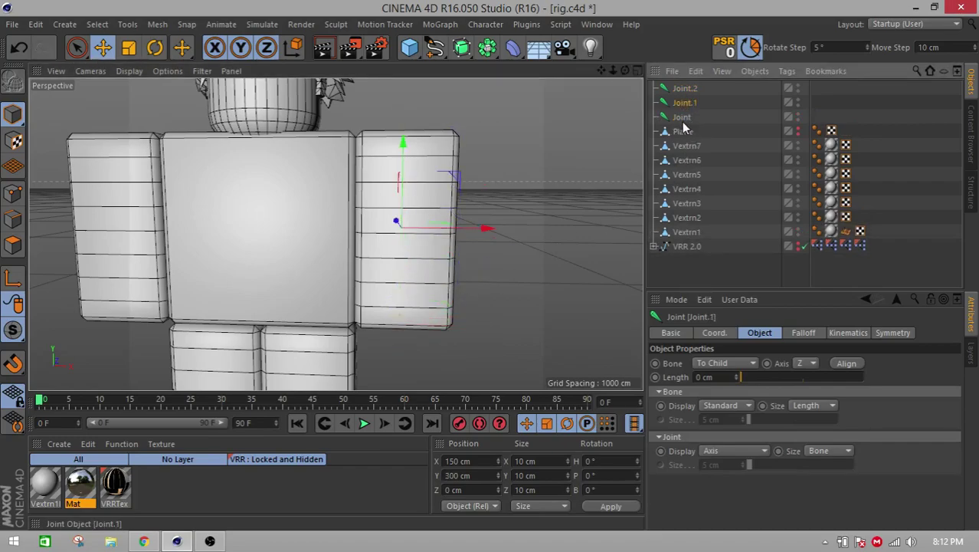
pyautogui.moveTo(690, 110); pyautogui.dragTo(692, 117)
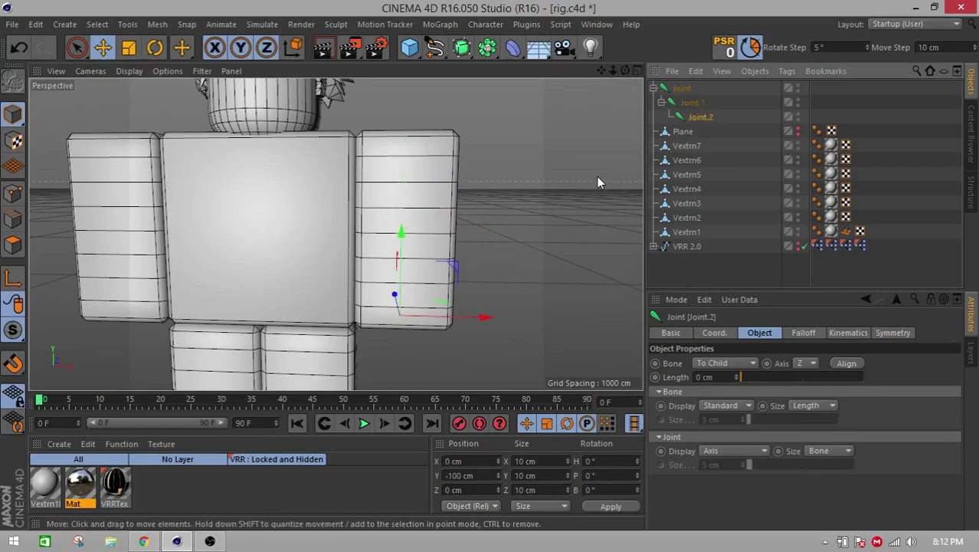
pyautogui.keyDown('alt'); pyautogui.moveTo(582, 177); pyautogui.dragTo(477, 220); pyautogui.keyUp('alt')
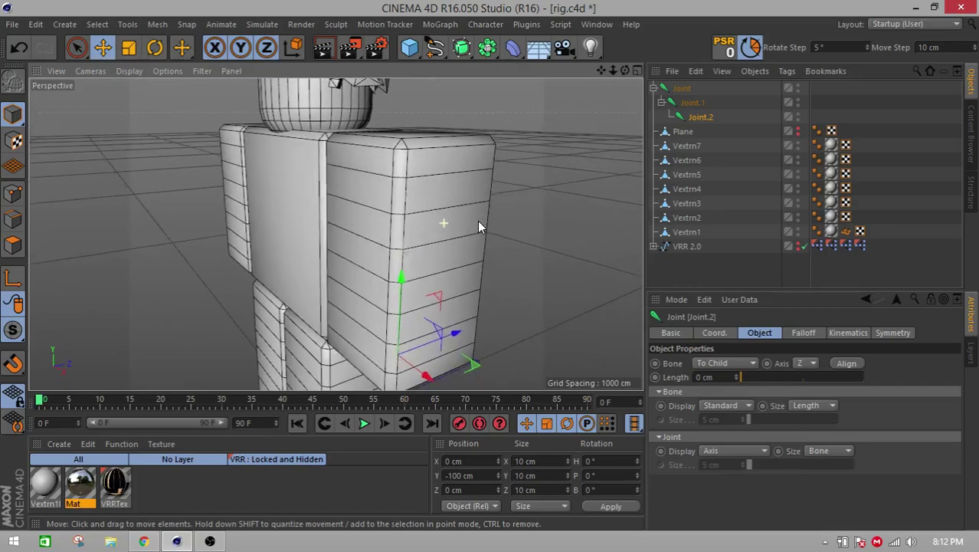
pyautogui.click(682, 88)
pyautogui.scroll(-5, 563, 196)
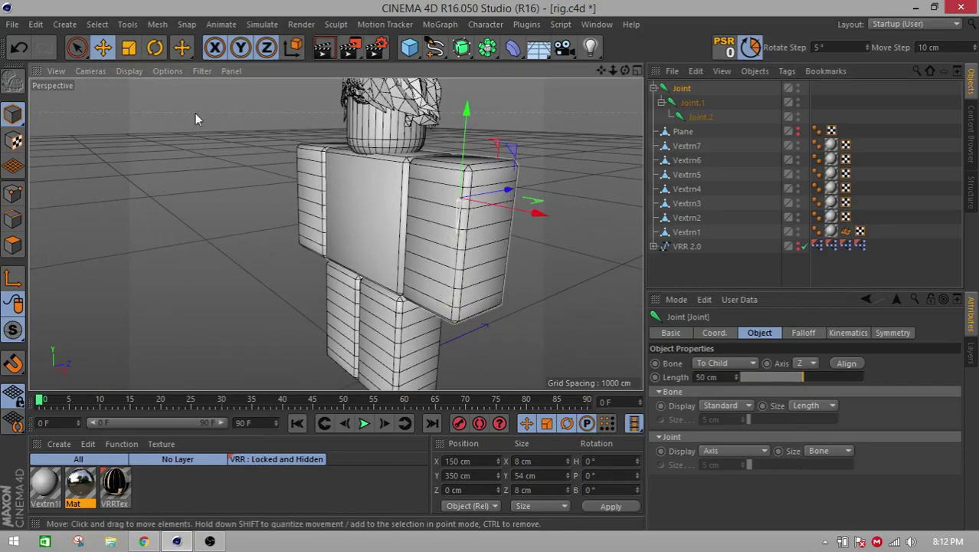
# - Set the perspective view's display to Gouraud shading without wireframe lines
pyautogui.click(130, 70)
pyautogui.press('Escape')
pyautogui.keyDown('alt'); pyautogui.moveTo(335, 233); pyautogui.dragTo(295, 112); pyautogui.keyUp('alt')
pyautogui.click(547, 180)
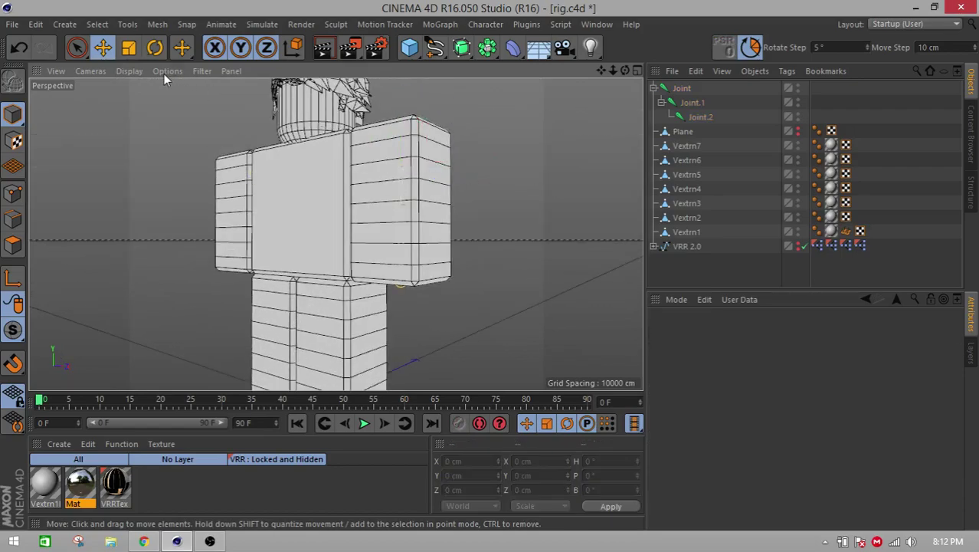
pyautogui.click(130, 72)
pyautogui.click(153, 122)
pyautogui.keyDown('alt'); pyautogui.moveTo(155, 140); pyautogui.dragTo(203, 154); pyautogui.keyUp('alt')
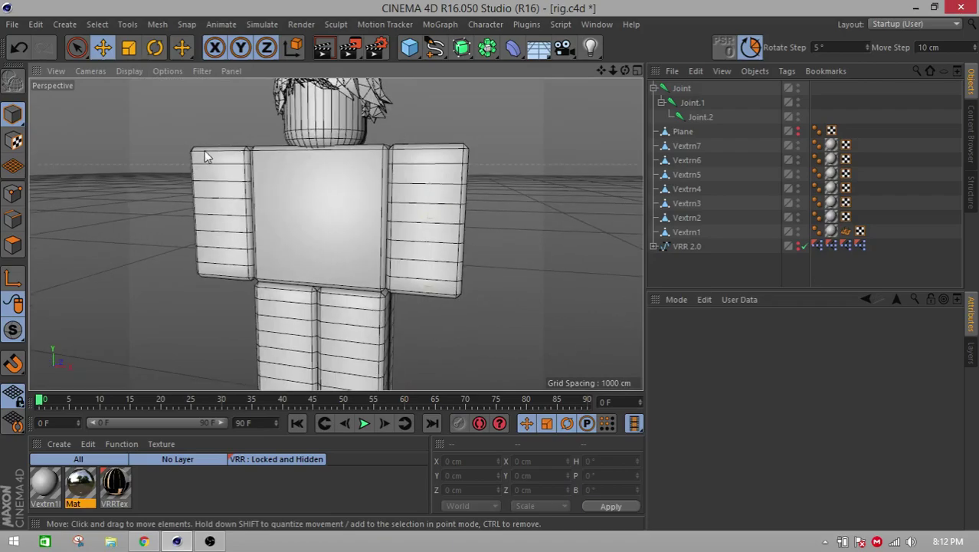
pyautogui.click(97, 71)
pyautogui.click(130, 108)
pyautogui.click(129, 71)
pyautogui.click(136, 91)
pyautogui.moveTo(442, 144)
pyautogui.keyDown('alt'); pyautogui.mouseDown()
pyautogui.moveTo(387, 182)
pyautogui.moveTo(590, 199)
pyautogui.mouseUp(); pyautogui.keyUp('alt')
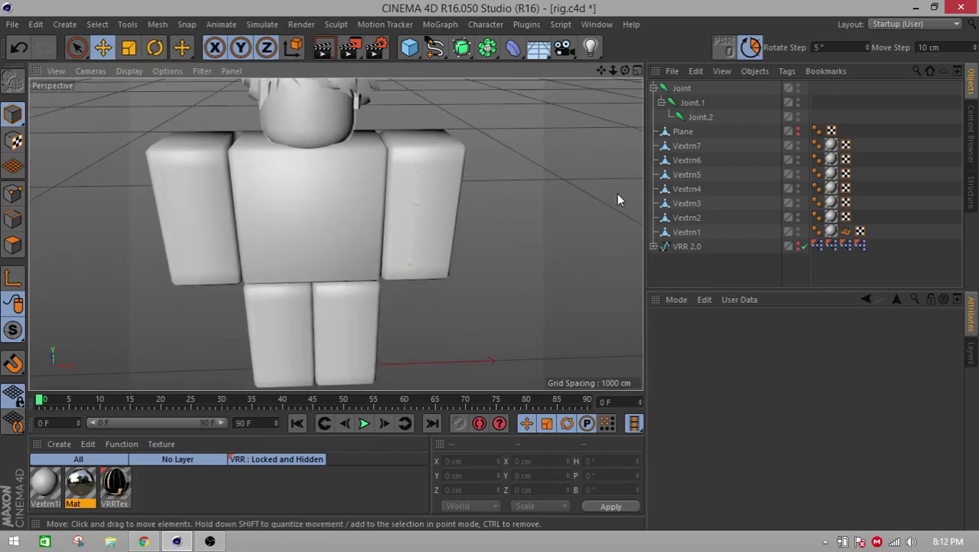
# - Delete the existing texture tags from all seven character meshes
pyautogui.click(831, 145)
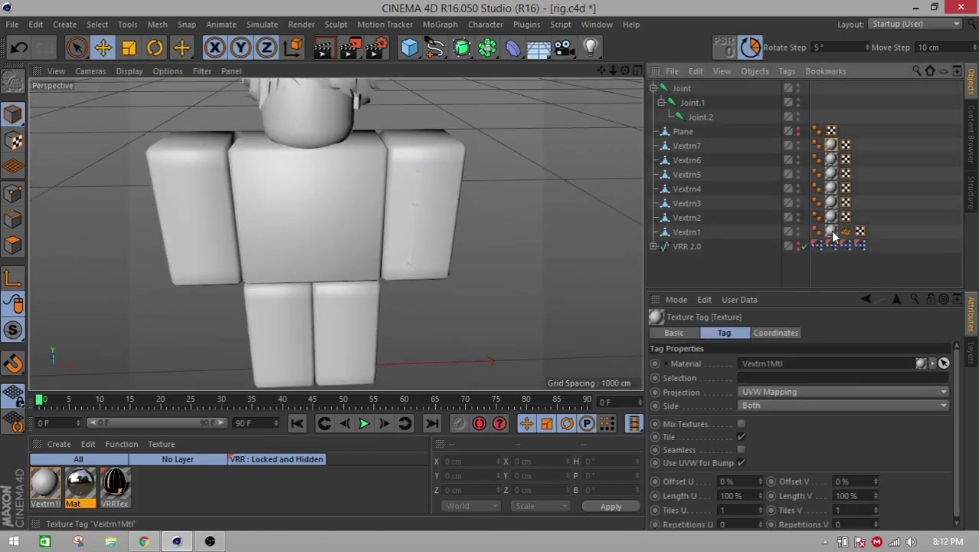
pyautogui.keyDown('shift'); pyautogui.click(832, 231); pyautogui.keyUp('shift')
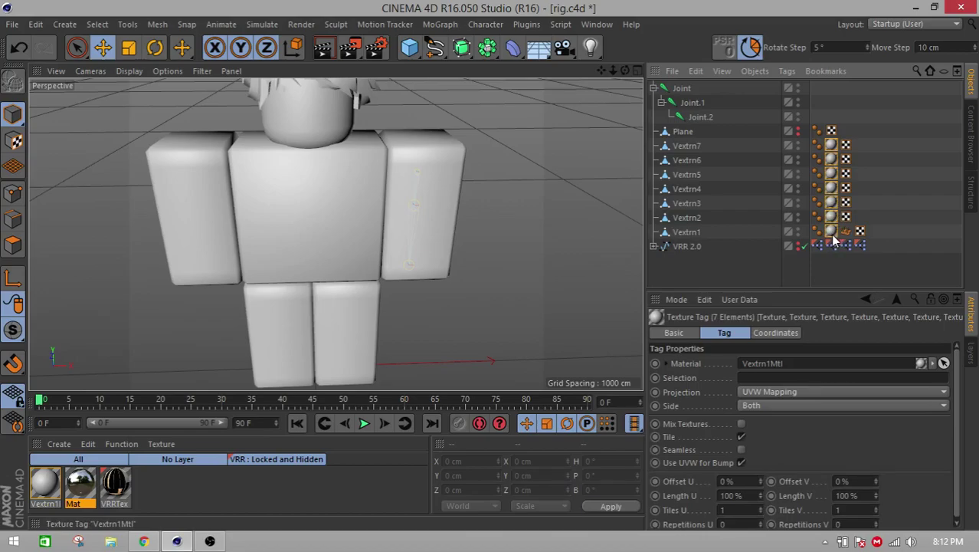
pyautogui.press('Delete')
# - Apply the VRRTex material to all seven character meshes
pyautogui.click(115, 486)
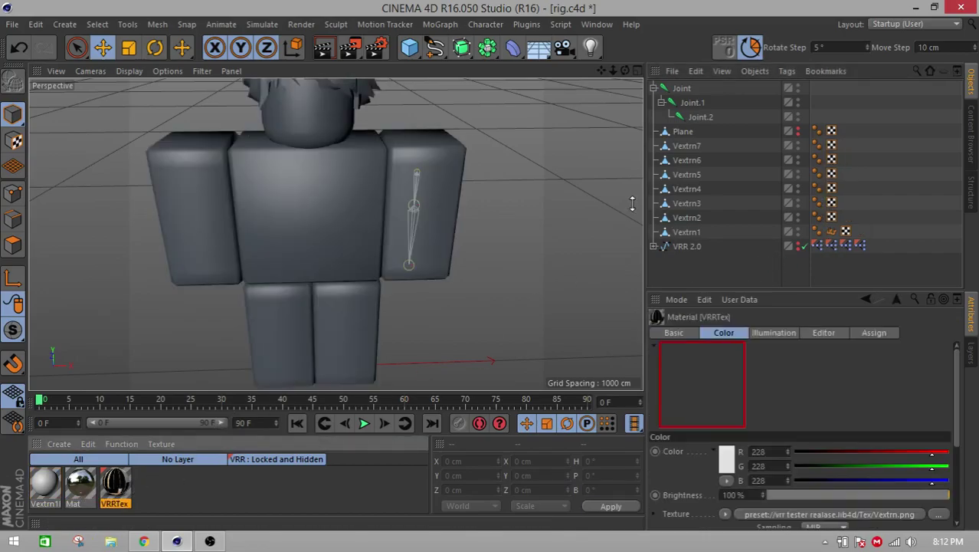
pyautogui.click(686, 145)
pyautogui.keyDown('shift'); pyautogui.click(686, 231); pyautogui.keyUp('shift')
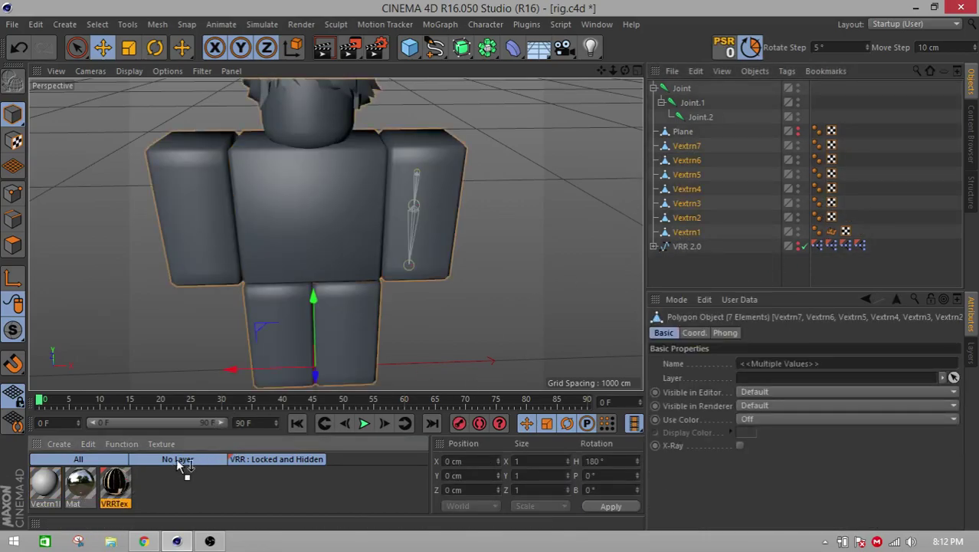
pyautogui.moveTo(157, 473); pyautogui.dragTo(285, 337)
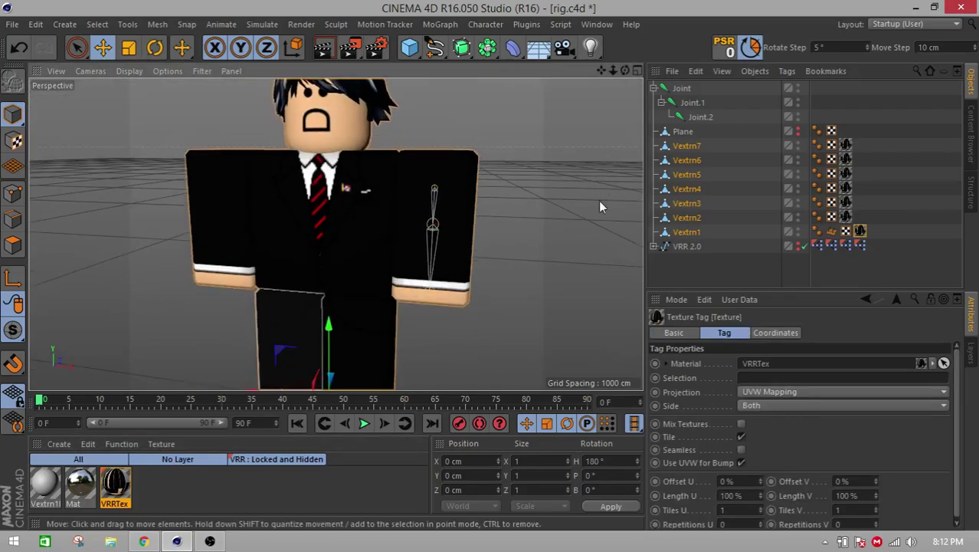
# - Duplicate the complete three-joint arm chain into the opposite arm, at X -150 cm
pyautogui.click(691, 101)
pyautogui.moveTo(602, 72); pyautogui.dragTo(580, 7)
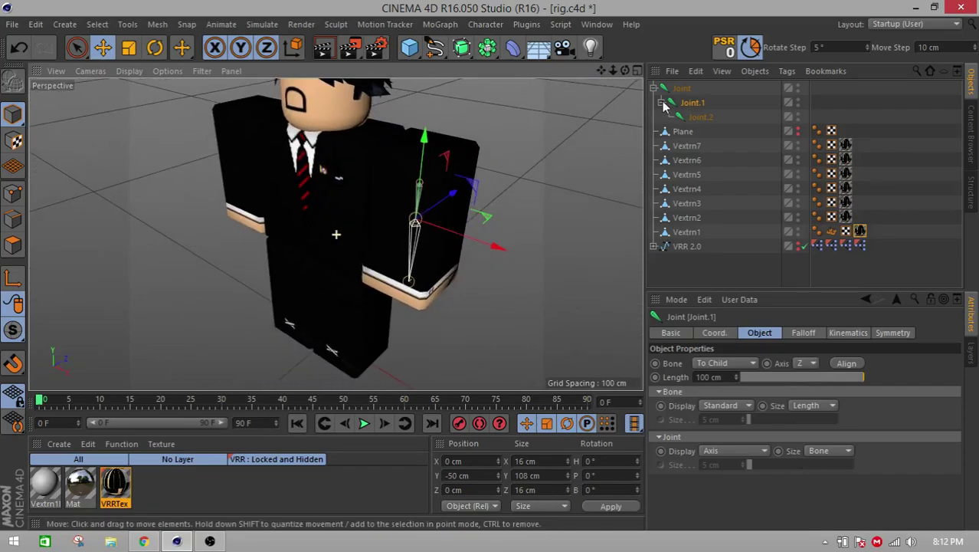
pyautogui.click(680, 88)
pyautogui.click(697, 117)
pyautogui.click(634, 140)
pyautogui.click(682, 102)
pyautogui.click(680, 89)
pyautogui.keyDown('shift'); pyautogui.click(700, 117); pyautogui.keyUp('shift')
pyautogui.keyDown('alt'); pyautogui.moveTo(538, 188); pyautogui.dragTo(281, 242); pyautogui.keyUp('alt')
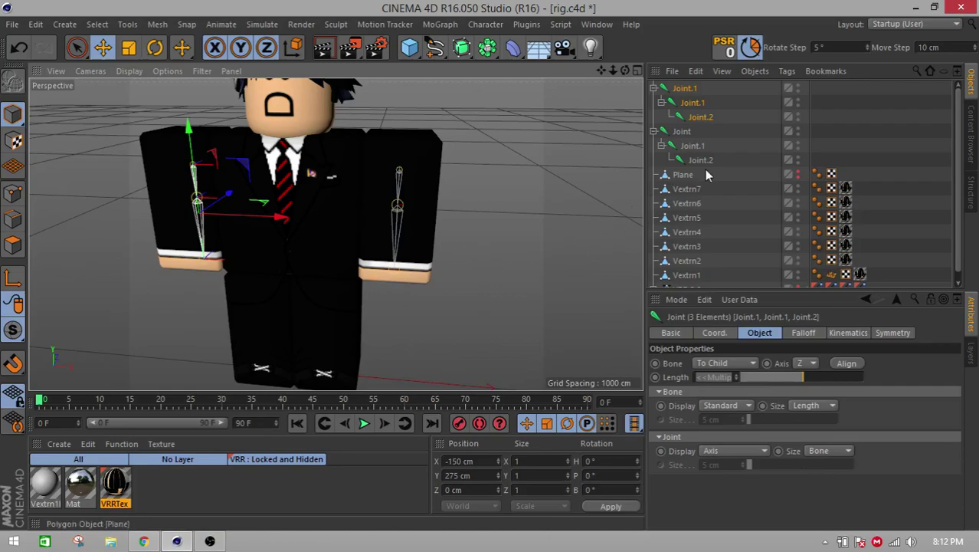
# - Duplicate the joint chain down into the leg on the -X side and again into the leg on the +X side
pyautogui.keyDown('alt'); pyautogui.moveTo(413, 193); pyautogui.dragTo(452, 155); pyautogui.keyUp('alt')
pyautogui.moveTo(601, 71); pyautogui.dragTo(625, 35)
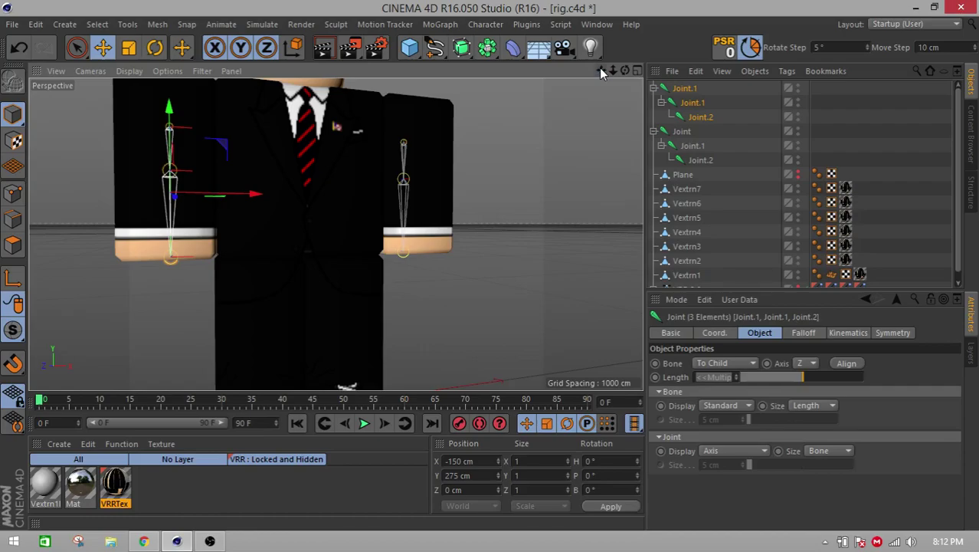
pyautogui.moveTo(601, 71); pyautogui.dragTo(502, 179)
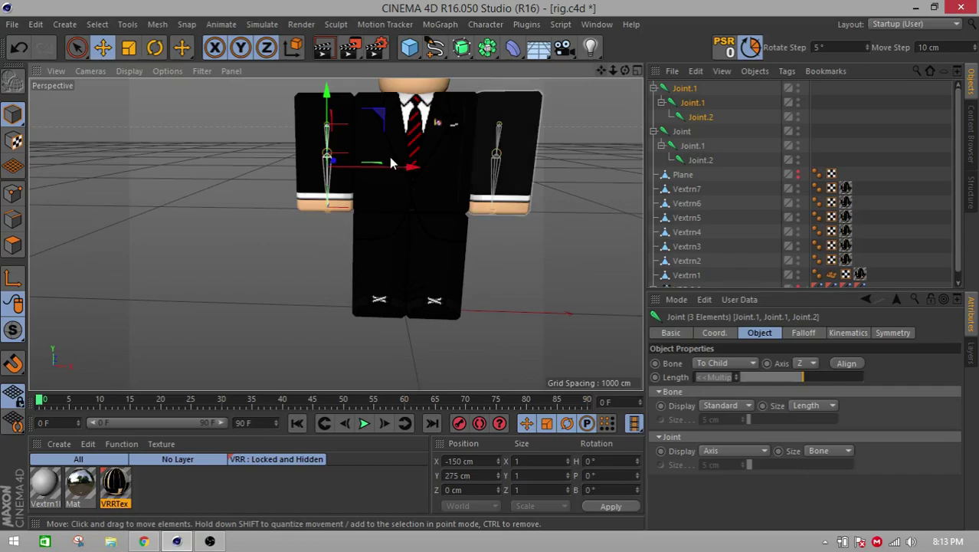
pyautogui.keyDown('ctrl'); pyautogui.moveTo(328, 140); pyautogui.dragTo(344, 236); pyautogui.keyUp('ctrl')
pyautogui.moveTo(375, 271); pyautogui.dragTo(439, 274)
# - Rename the arm mesh on the +X side as Left Arm and the one on the -X side as Right Arm
pyautogui.click(541, 209)
pyautogui.click(530, 180)
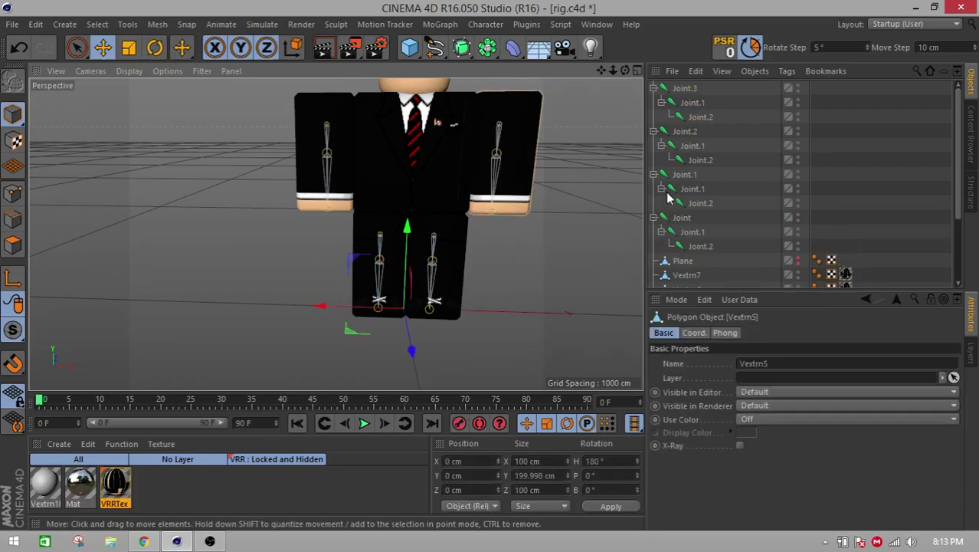
pyautogui.scroll(-3, 674, 200)
pyautogui.doubleClick(687, 210)
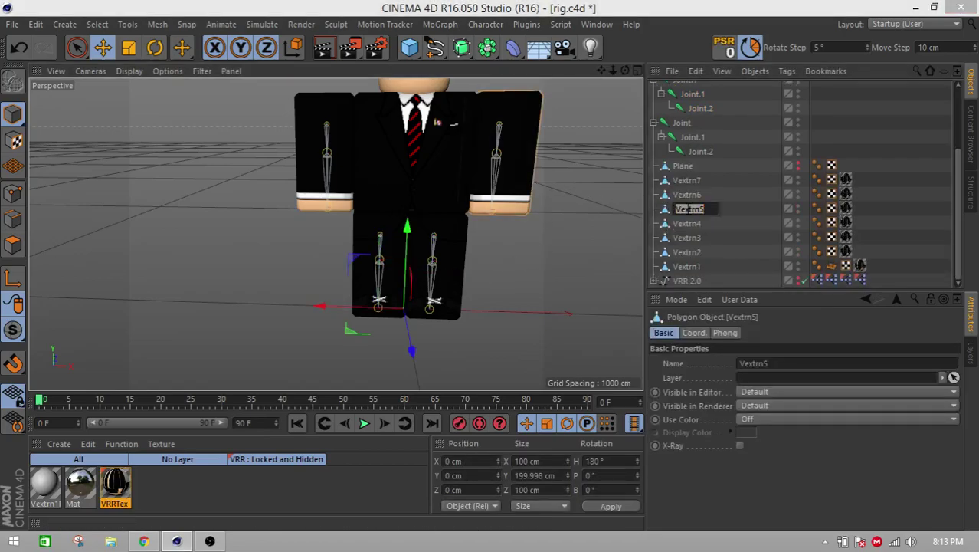
pyautogui.write('Left Arm')
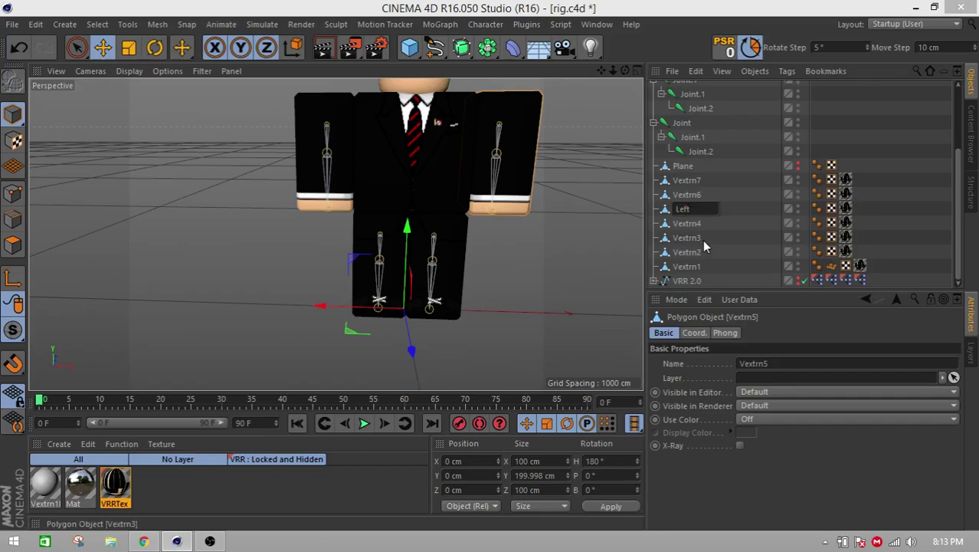
pyautogui.press('Return')
pyautogui.click(693, 223)
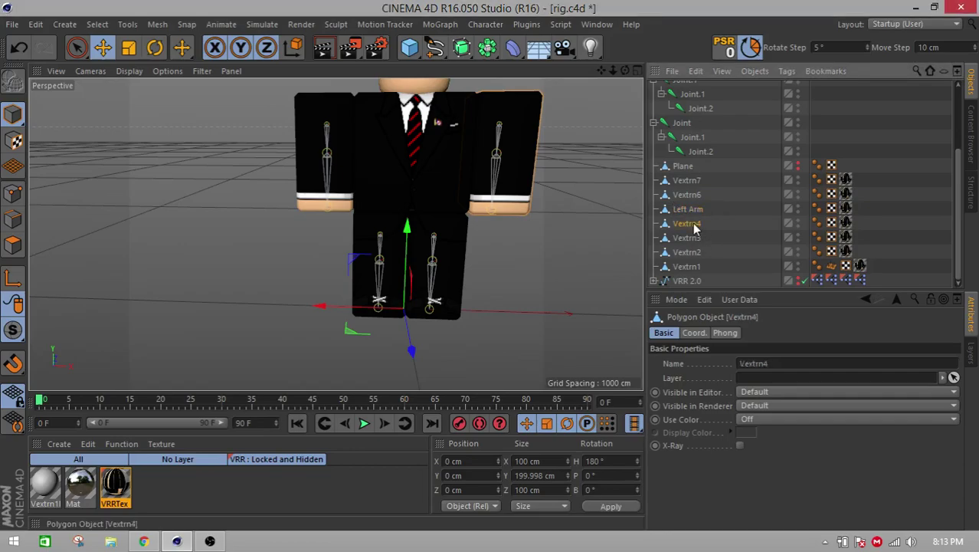
pyautogui.doubleClick(693, 223)
pyautogui.write('R')
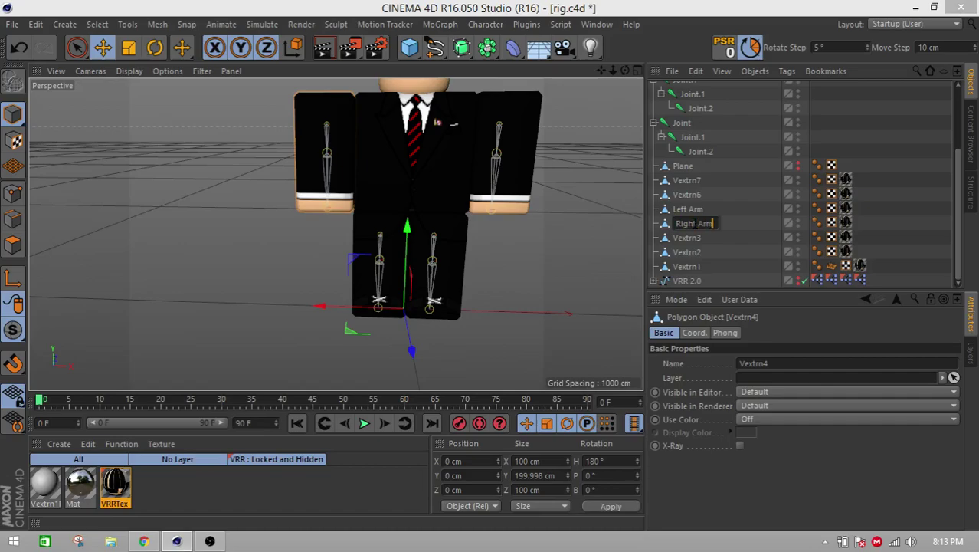
pyautogui.write('ight Arm')
pyautogui.press('Return')
# - Rename the leg mesh on the +X side as Left Leg and the one on the -X side as Right Leg
pyautogui.click(691, 239)
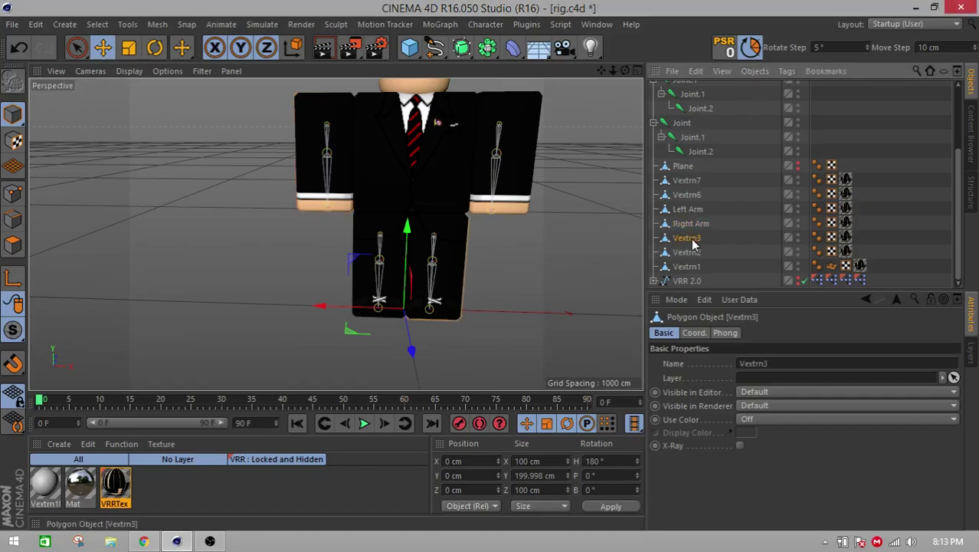
pyautogui.doubleClick(692, 238)
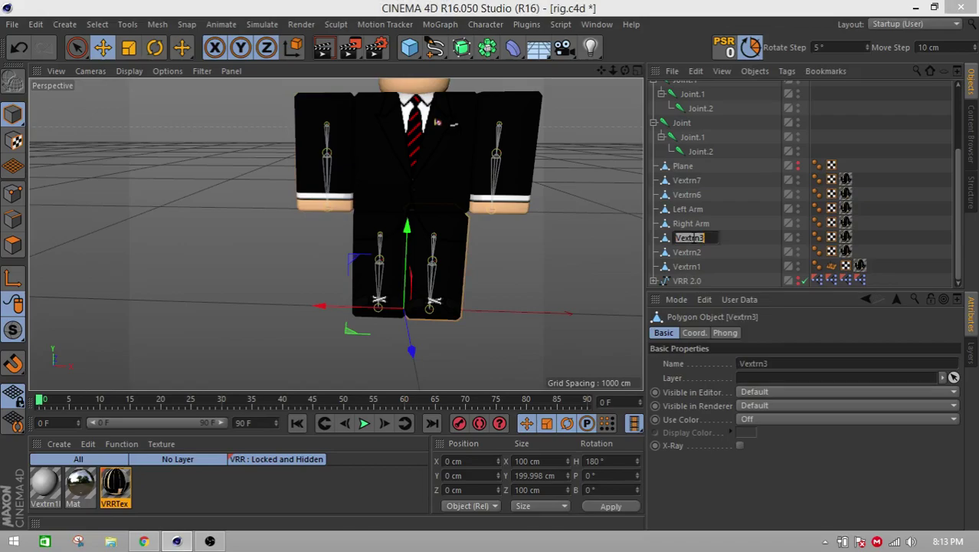
pyautogui.write('Left Arm')
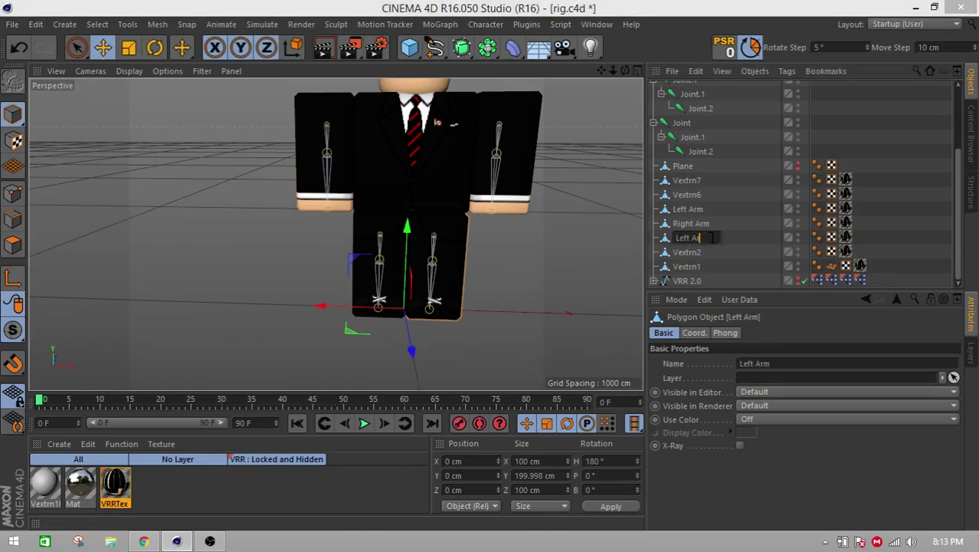
pyautogui.click(712, 238)
pyautogui.write('Left Leg')
pyautogui.press('Return')
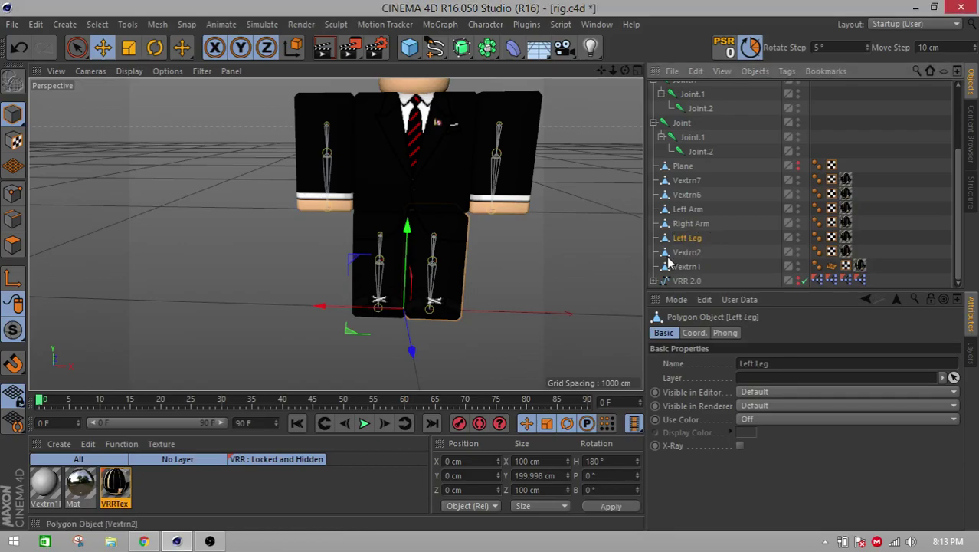
pyautogui.doubleClick(688, 252)
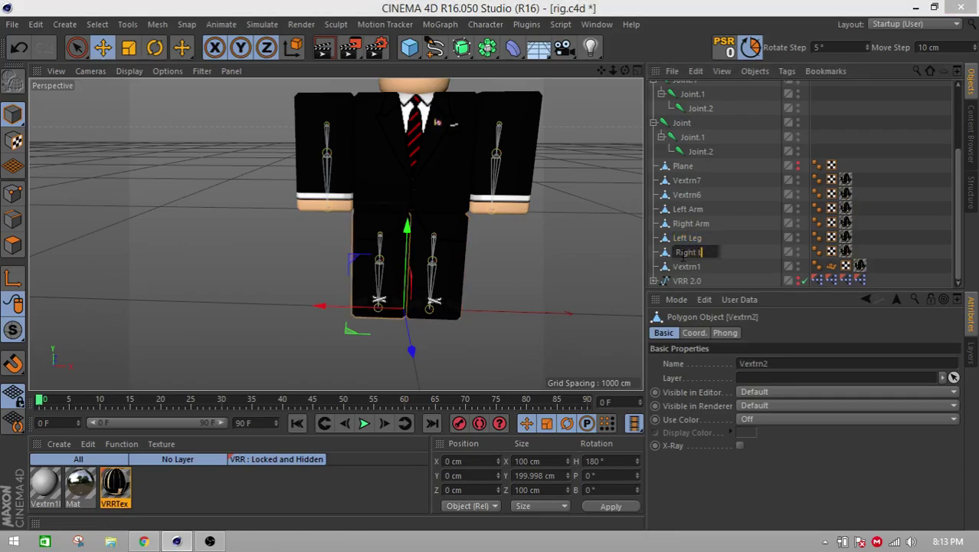
pyautogui.press('Return')
# - Rename the hair mesh as Black Dreamy Hair
pyautogui.click(688, 267)
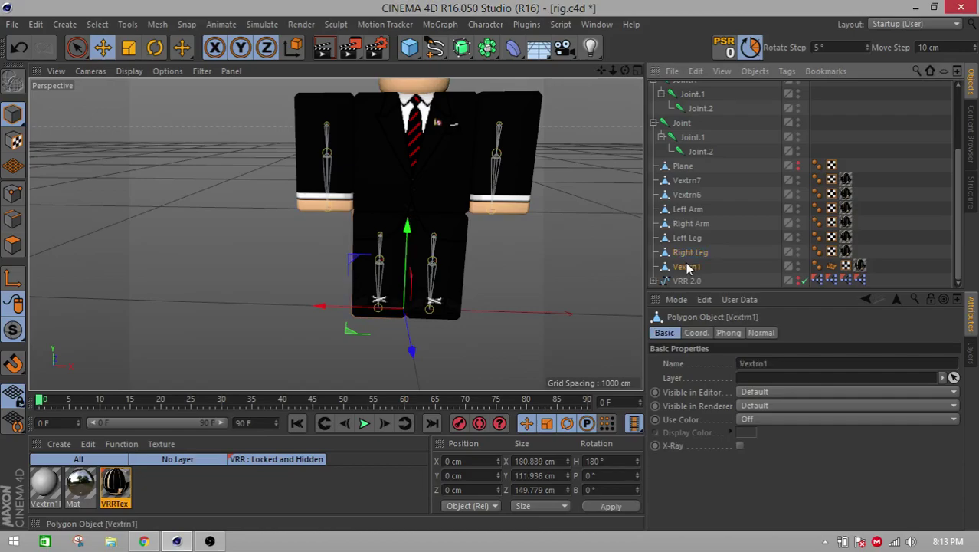
pyautogui.moveTo(601, 70); pyautogui.dragTo(558, 143)
pyautogui.moveTo(336, 233); pyautogui.dragTo(332, 236)
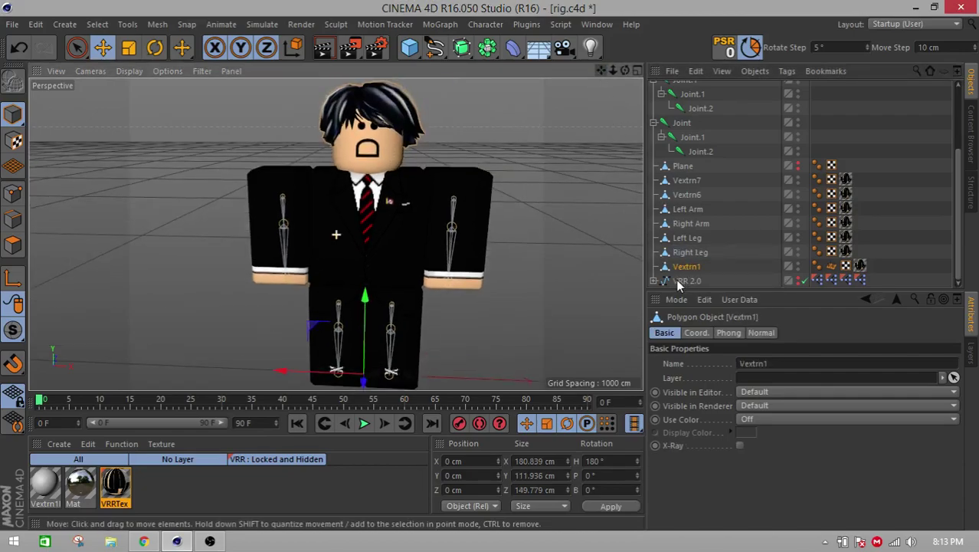
pyautogui.doubleClick(687, 267)
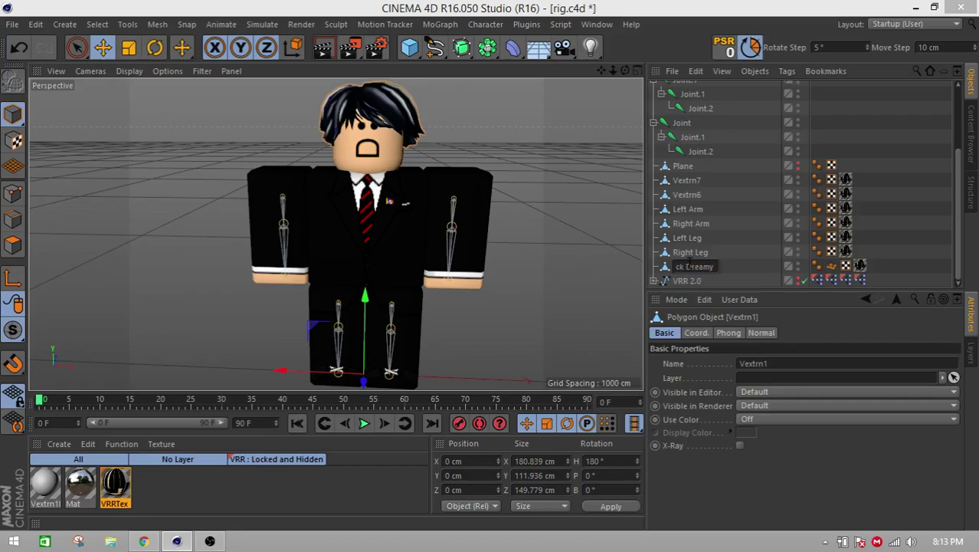
pyautogui.write('Black Dreamy Hair')
pyautogui.press('Return')
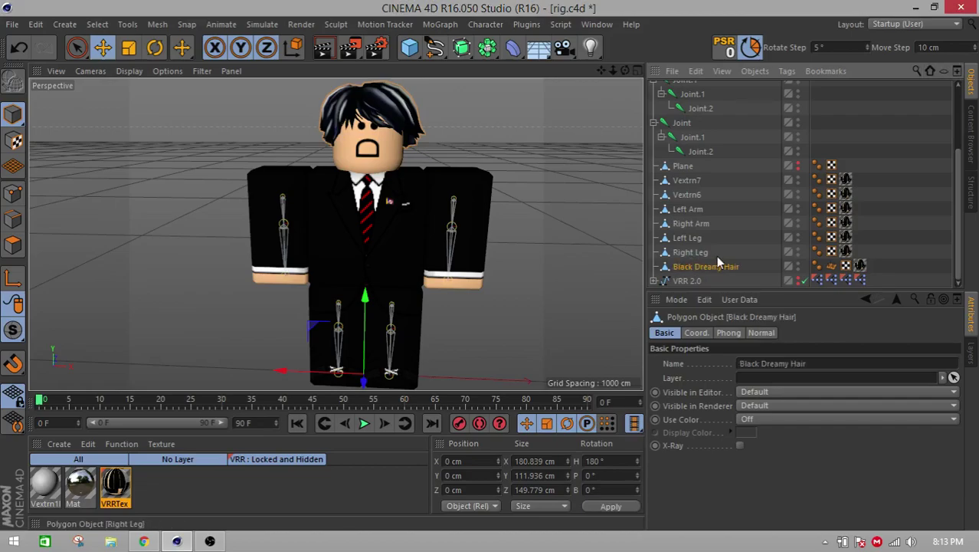
# - Switch to Chrome and open the Roblox Avatar Editor to look up the hair item's name
pyautogui.click(148, 543)
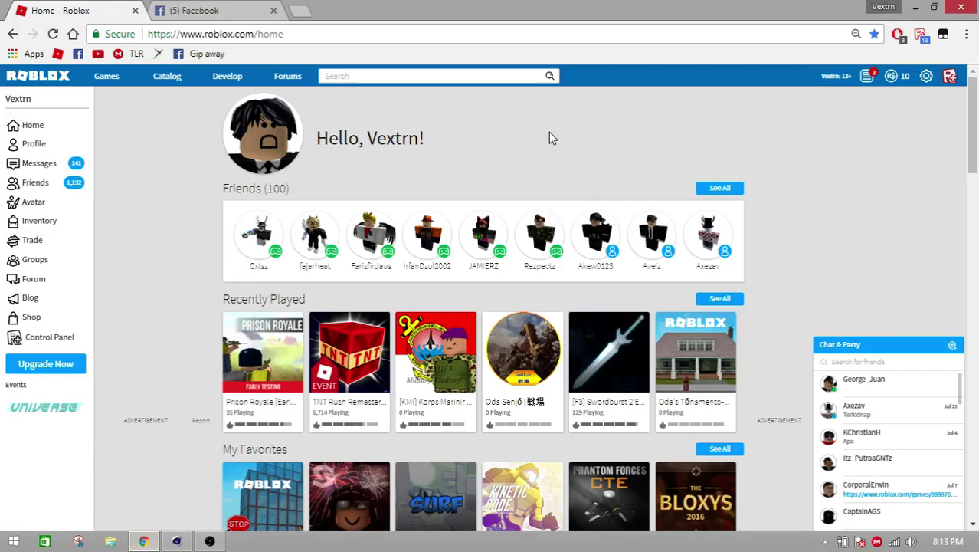
pyautogui.click(39, 219)
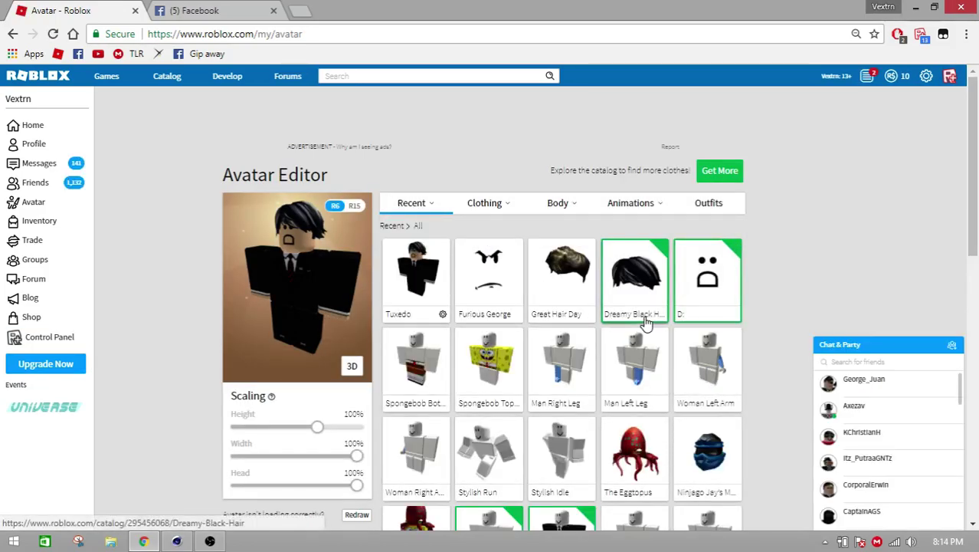
# - Open the catalog page of the worn black hair item and copy its title, Dreamy Black Hair
pyautogui.middleClick(646, 322)
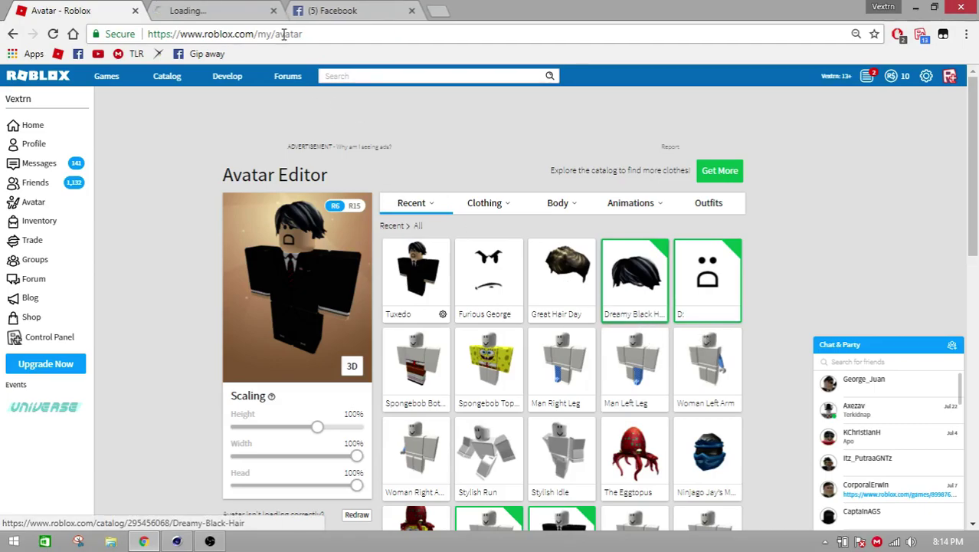
pyautogui.click(247, 14)
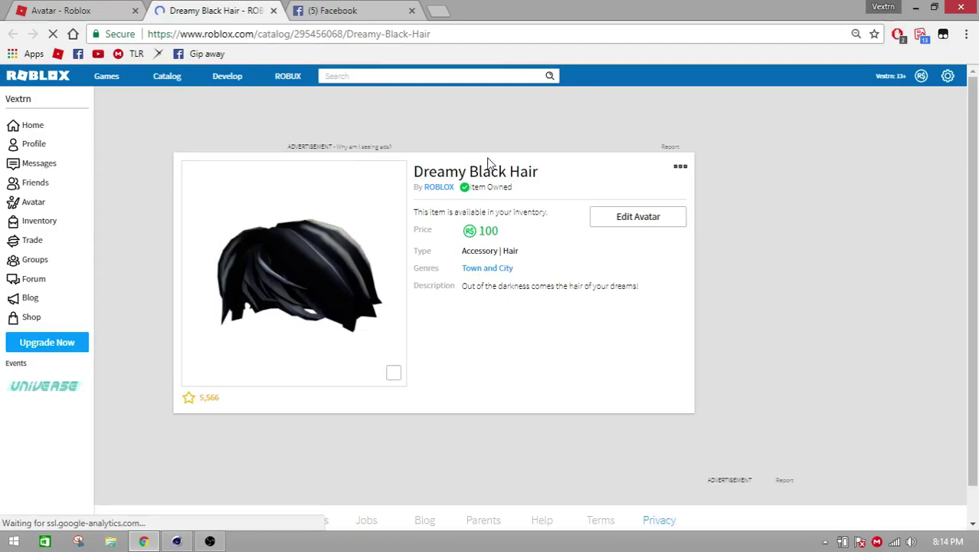
pyautogui.moveTo(538, 171); pyautogui.dragTo(413, 171)
pyautogui.hotkey('ctrl', 'c')
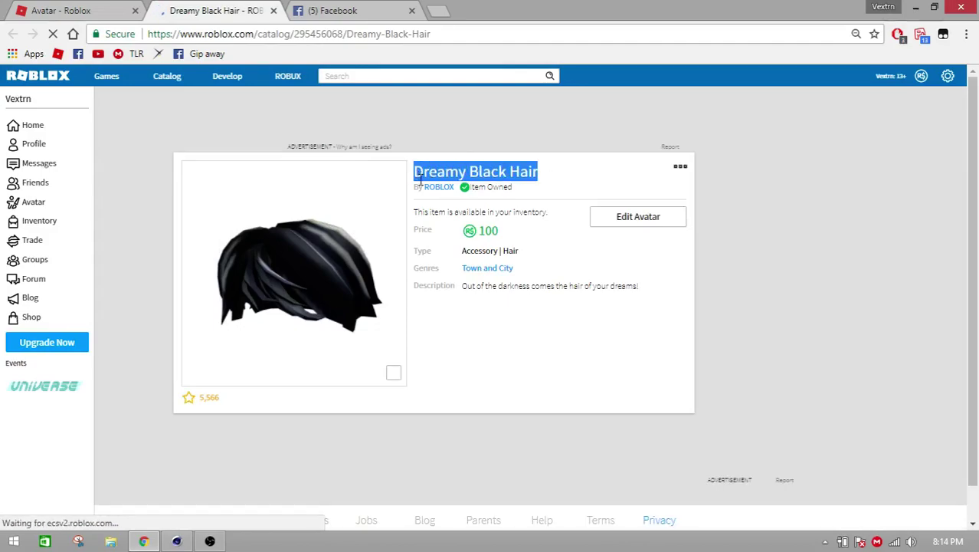
# - Switch to Cinema 4D and rename the hair mesh with the copied name, Dreamy Black Hair
pyautogui.click(211, 540)
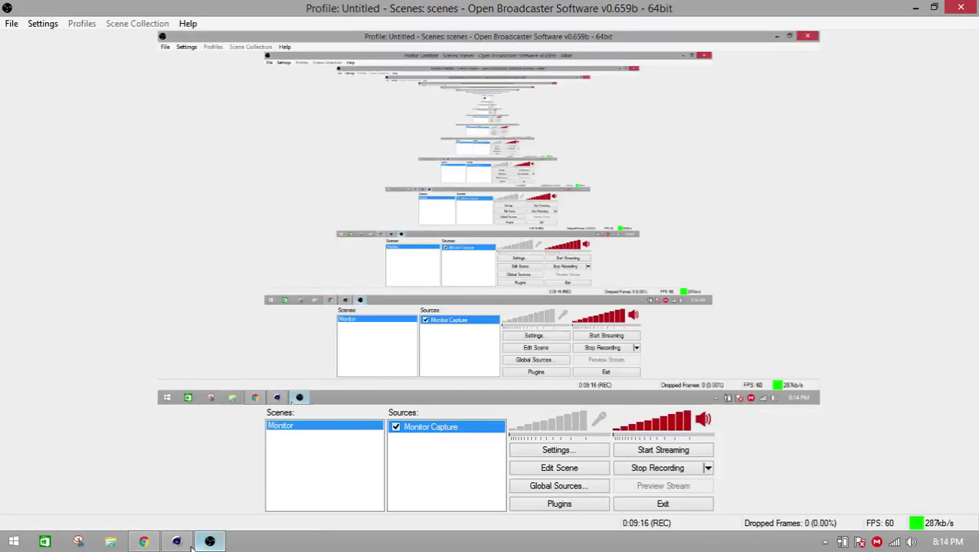
pyautogui.click(178, 540)
pyautogui.doubleClick(694, 268)
pyautogui.hotkey('ctrl', 'v')
pyautogui.press('Return')
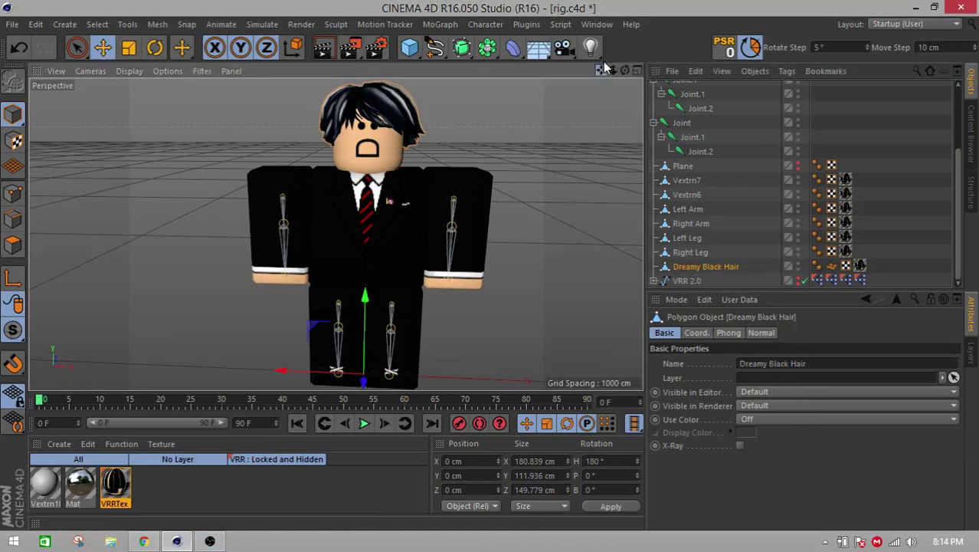
# - Rename the head mesh as Head and the torso mesh as Torso
pyautogui.click(687, 194)
pyautogui.doubleClick(687, 194)
pyautogui.write('cead')
pyautogui.press('Return')
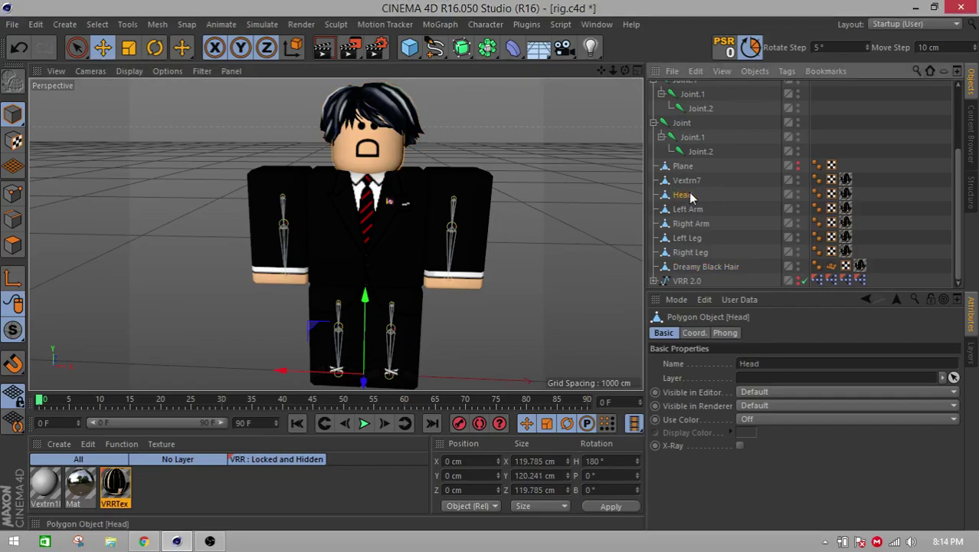
pyautogui.doubleClick(688, 180)
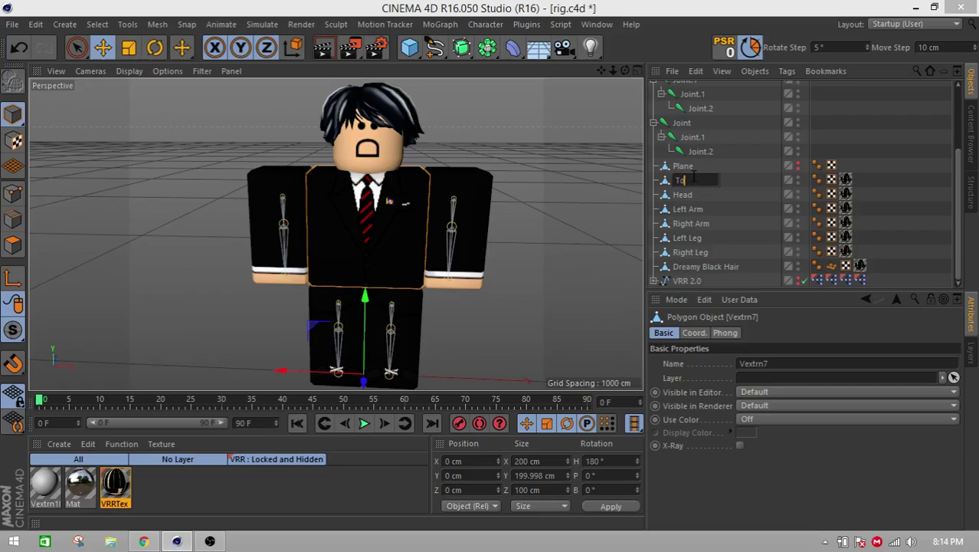
pyautogui.press('Return')
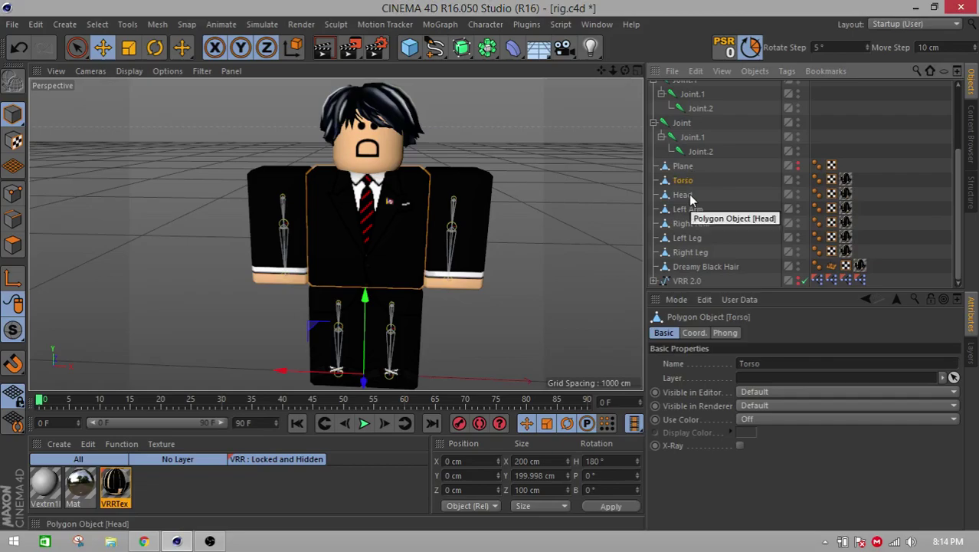
# - Raise only the top joints of both leg chains to Y 200 cm, using axis-only editing
pyautogui.keyDown('alt'); pyautogui.moveTo(597, 131); pyautogui.dragTo(595, 120); pyautogui.keyUp('alt')
pyautogui.click(586, 131)
pyautogui.keyDown('alt'); pyautogui.moveTo(574, 164); pyautogui.dragTo(579, 121); pyautogui.keyUp('alt')
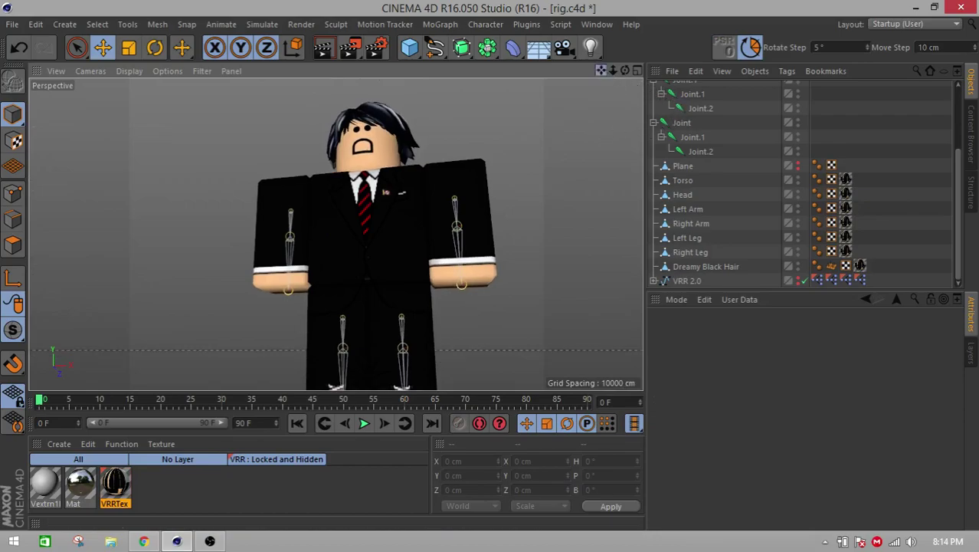
pyautogui.keyDown('alt'); pyautogui.moveTo(609, 76); pyautogui.dragTo(618, 87); pyautogui.keyUp('alt')
pyautogui.click(681, 123)
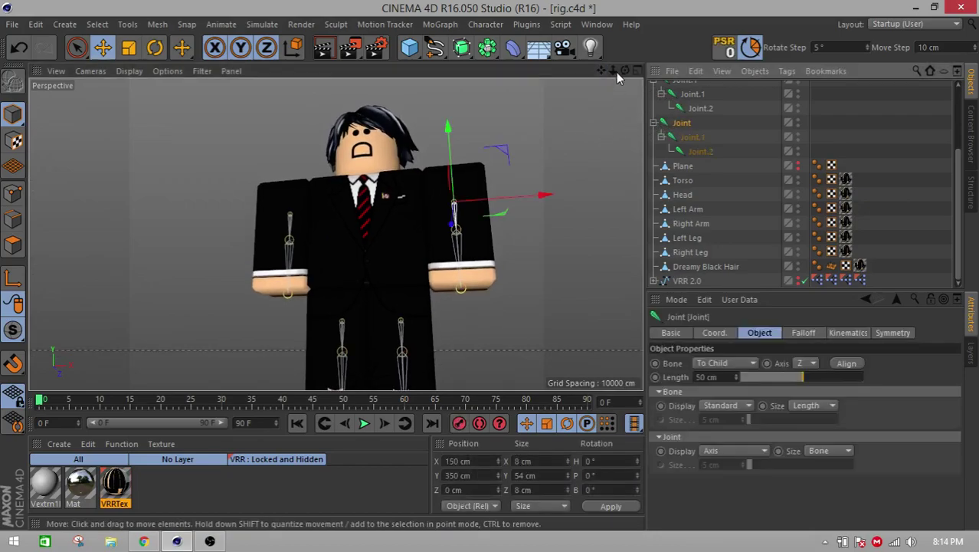
pyautogui.scroll(3, 724, 129)
pyautogui.click(684, 89)
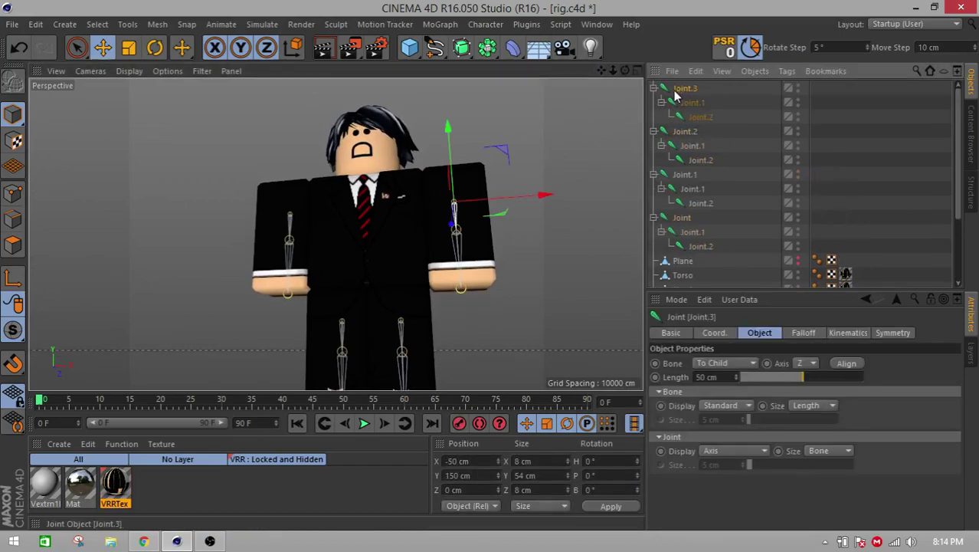
pyautogui.keyDown('alt'); pyautogui.moveTo(330, 258); pyautogui.dragTo(341, 227, button='middle'); pyautogui.keyUp('alt')
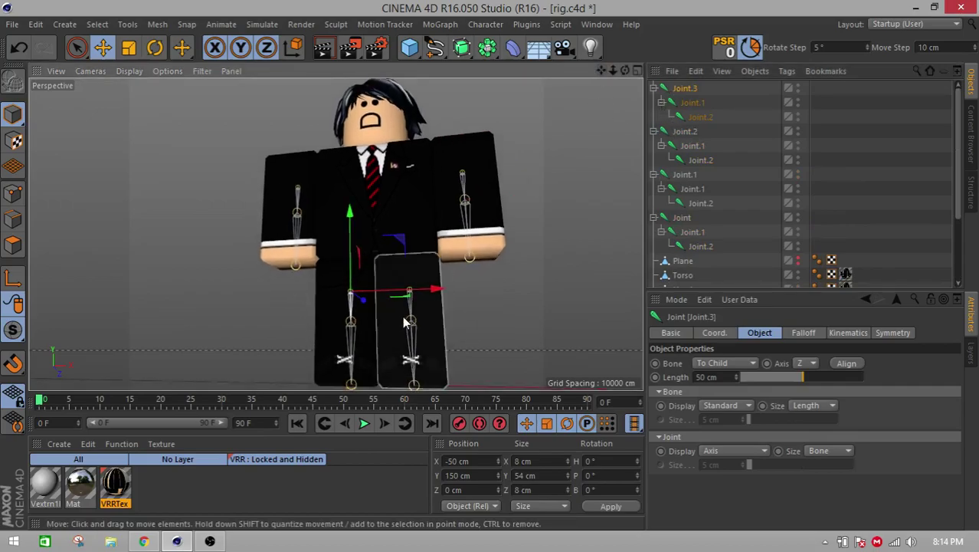
pyautogui.scroll(2, 404, 317)
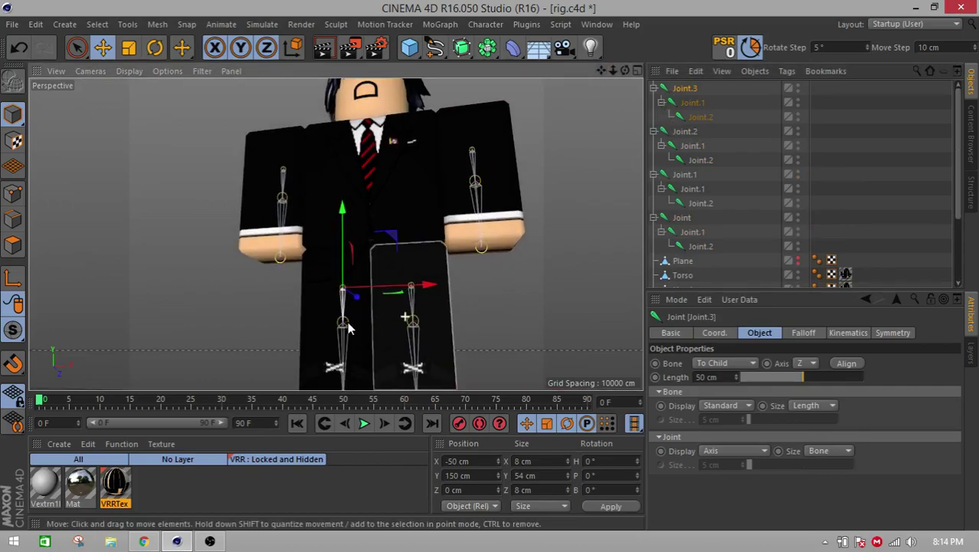
pyautogui.keyDown('ctrl'); pyautogui.click(691, 136); pyautogui.keyUp('ctrl')
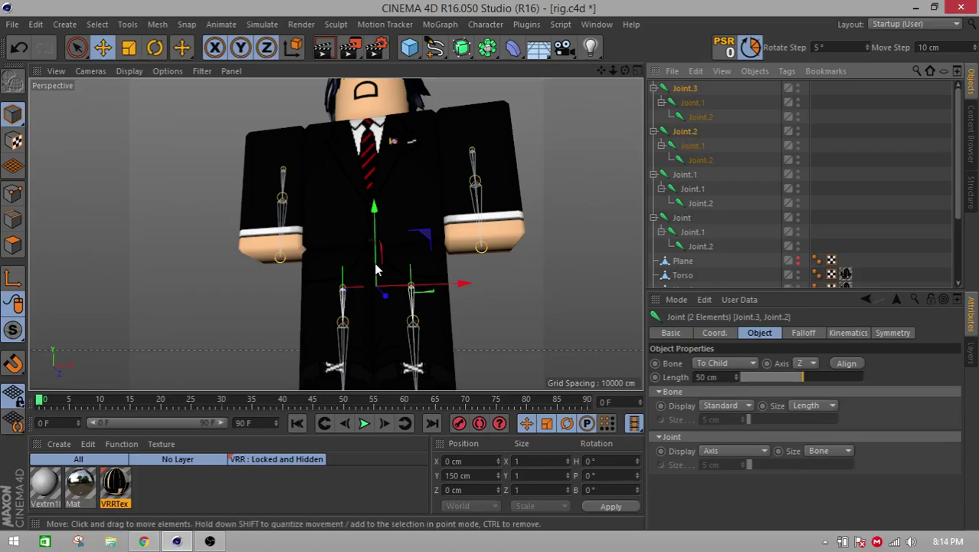
pyautogui.moveTo(380, 271); pyautogui.dragTo(387, 233)
pyautogui.hotkey('ctrl', 'z')
pyautogui.keyDown('alt'); pyautogui.moveTo(420, 322); pyautogui.dragTo(428, 354); pyautogui.keyUp('alt')
pyautogui.click(866, 170)
pyautogui.scroll(-3, 534, 198)
pyautogui.moveTo(598, 70); pyautogui.dragTo(555, 90)
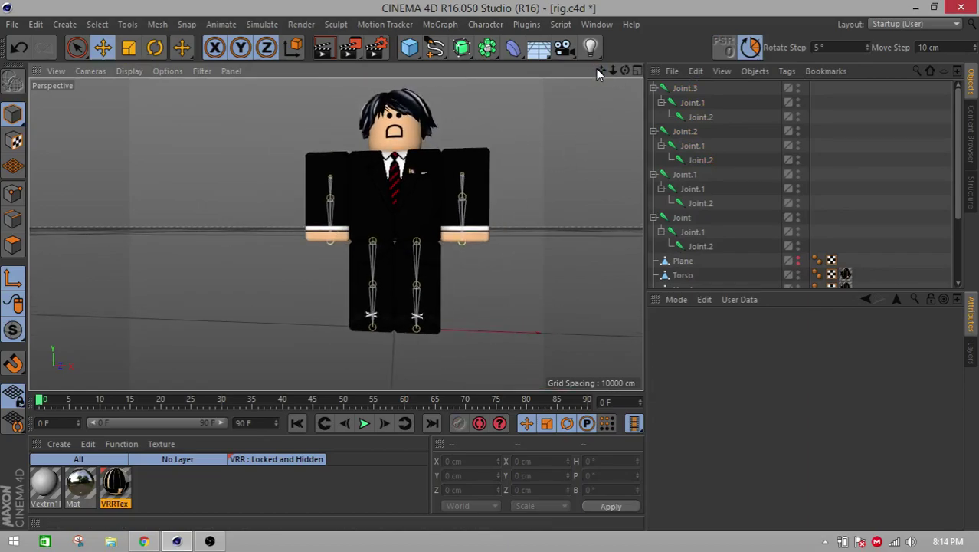
pyautogui.moveTo(602, 70); pyautogui.dragTo(589, 84)
pyautogui.click(654, 131)
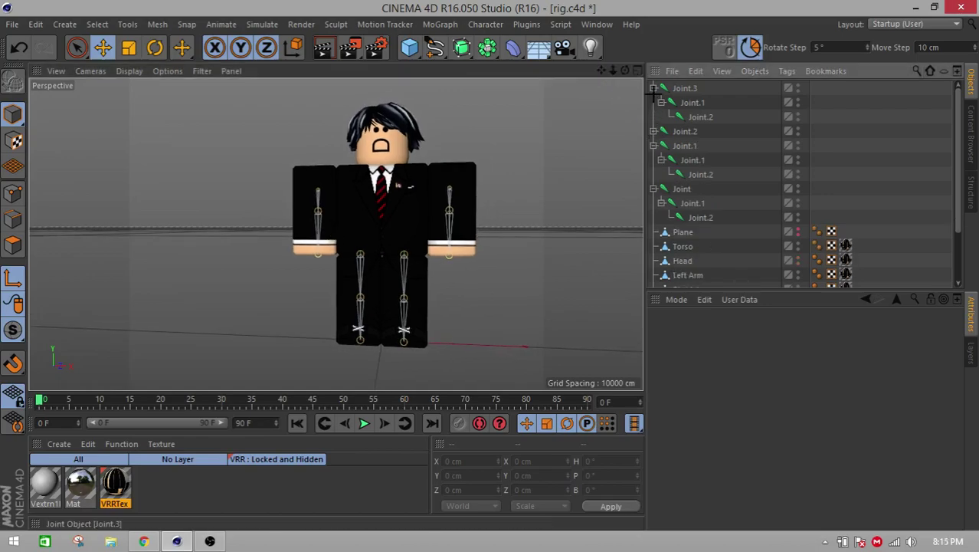
pyautogui.click(653, 89)
pyautogui.click(653, 116)
pyautogui.click(654, 131)
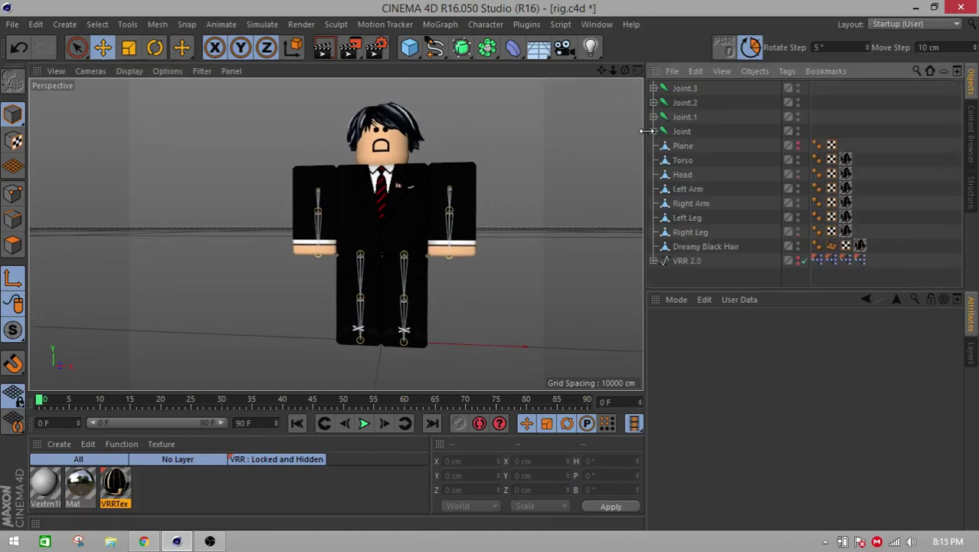
pyautogui.click(653, 117)
pyautogui.click(654, 159)
pyautogui.click(653, 102)
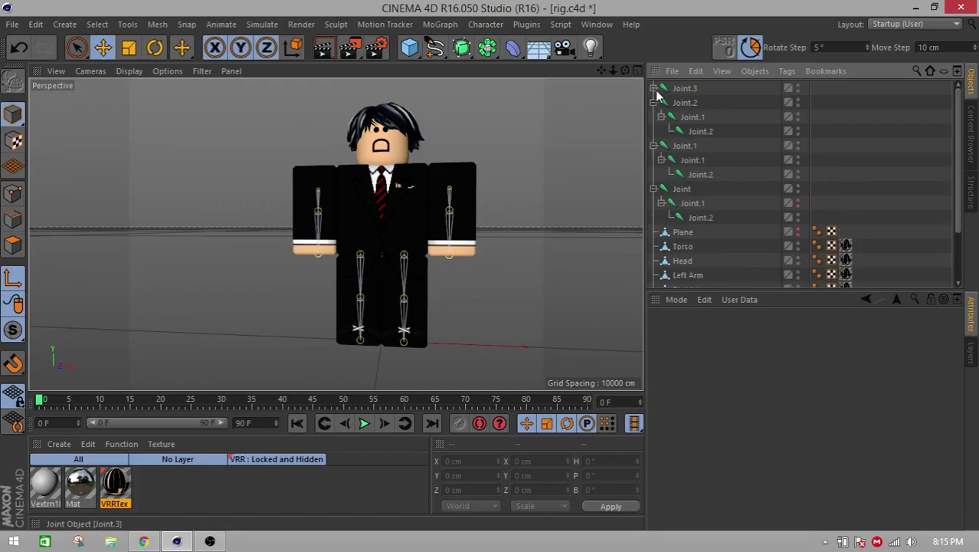
pyautogui.click(654, 89)
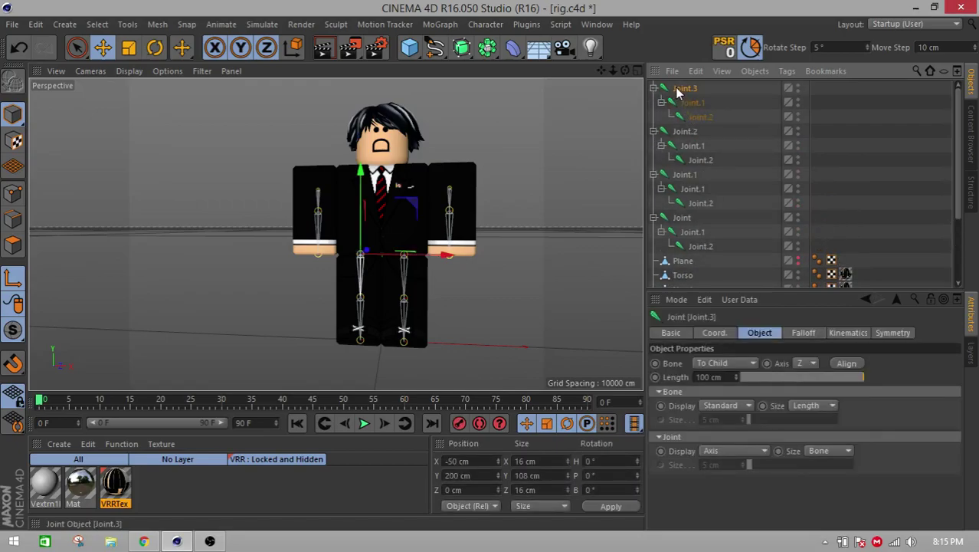
# - Rename the top joint of the leg chain on the -X side as Right Leg
pyautogui.doubleClick(678, 89)
pyautogui.write('R')
pyautogui.write('ight Thin')
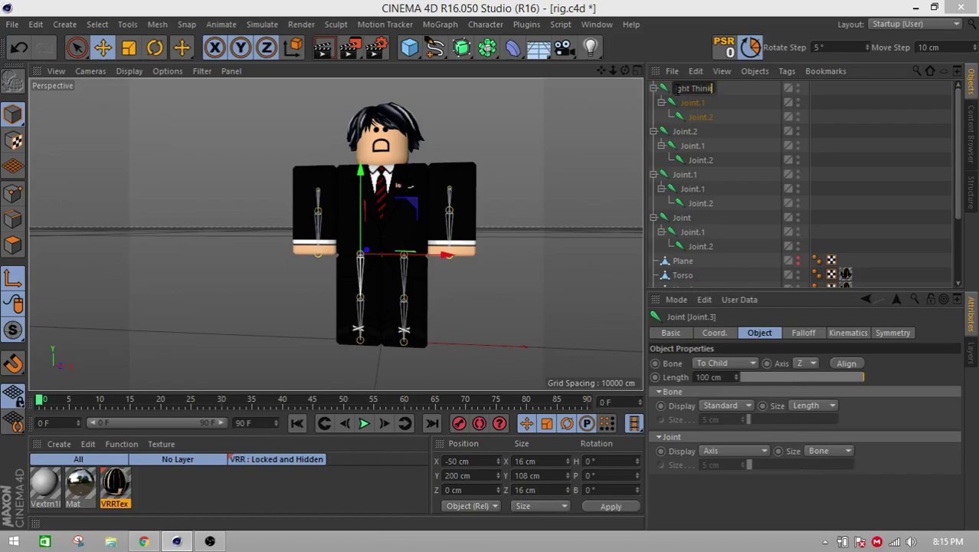
pyautogui.press('BackSpace')
pyautogui.press('BackSpace')
pyautogui.press('BackSpace')
# - Rename the middle joint of the Right Leg chain as Right Knee and its end joint as Right Foot
pyautogui.click(692, 102)
pyautogui.doubleClick(694, 102)
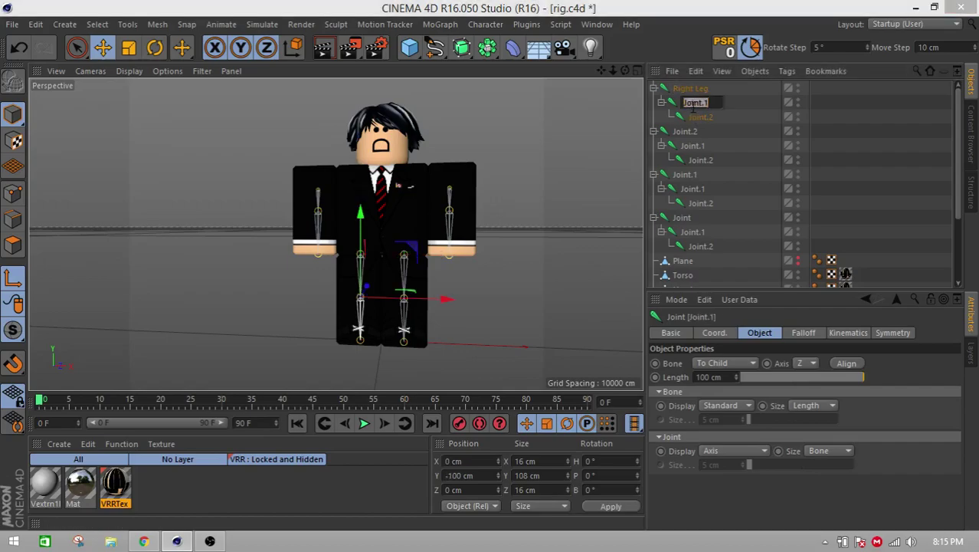
pyautogui.write('Right Knee')
pyautogui.click(698, 118)
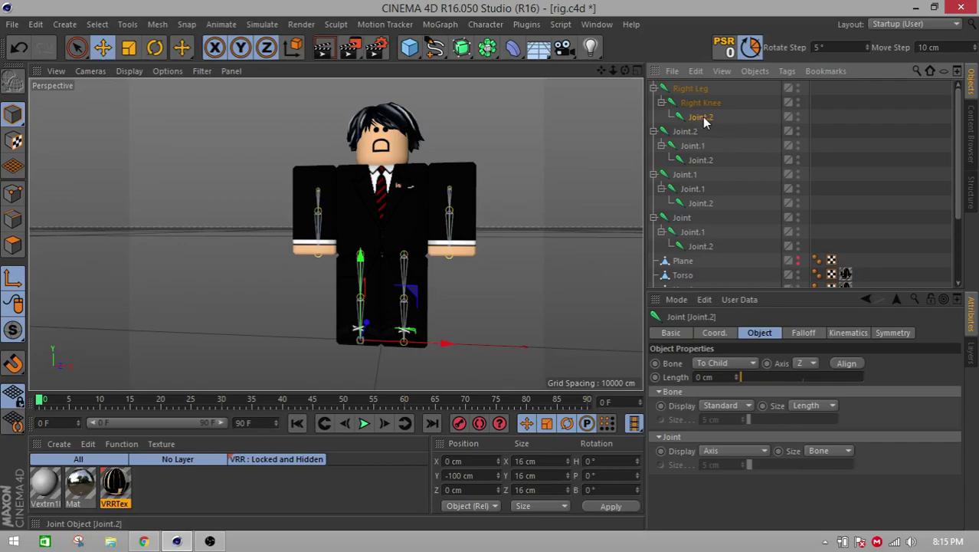
pyautogui.doubleClick(701, 118)
pyautogui.write('Right Foot')
pyautogui.press('Return')
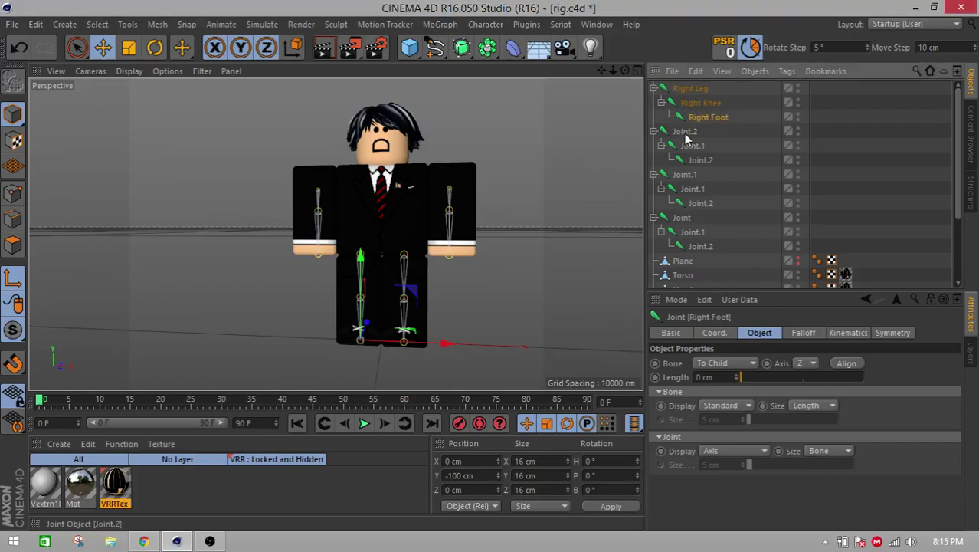
# - Rename the top joint of the +X leg chain as Left Leg and its middle joint as Left knee
pyautogui.click(686, 131)
pyautogui.doubleClick(687, 131)
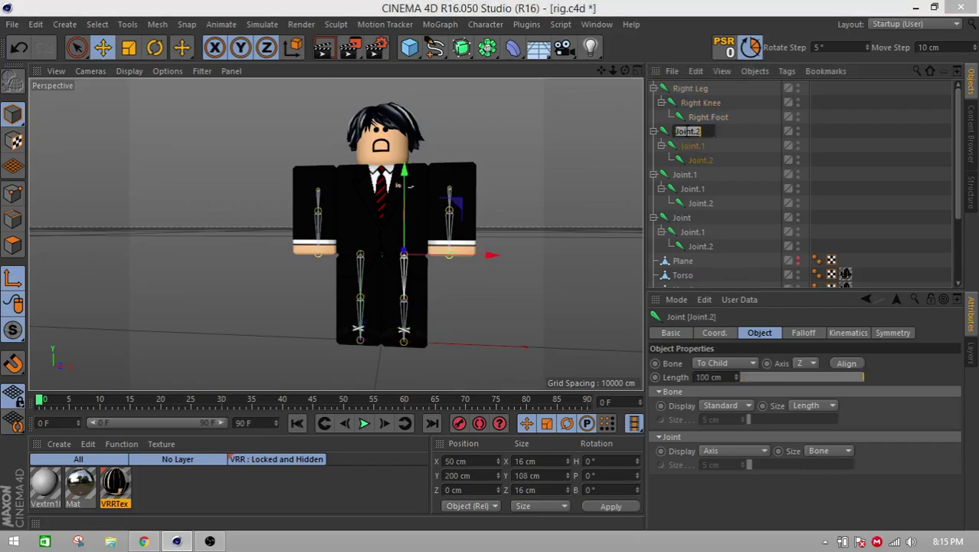
pyautogui.write('Left Leg')
pyautogui.click(694, 145)
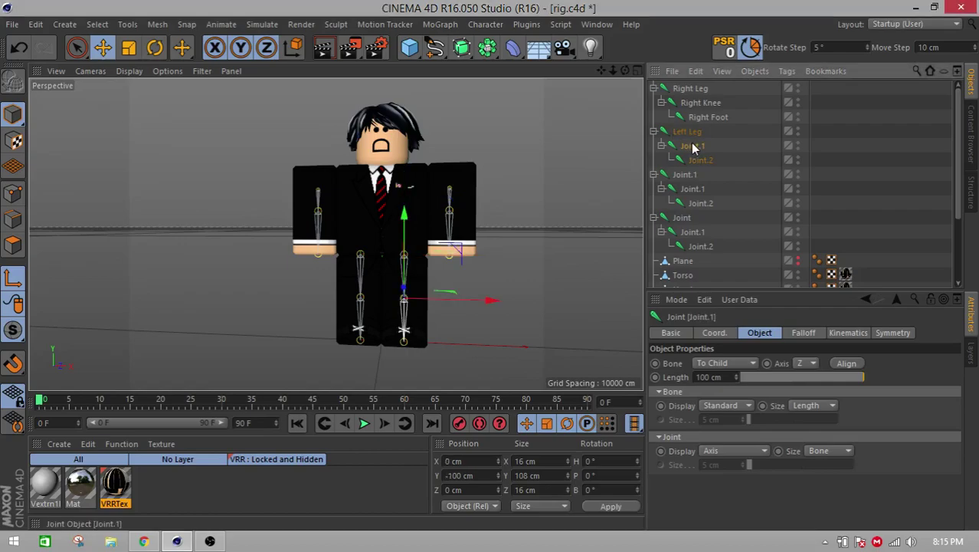
pyautogui.doubleClick(693, 146)
pyautogui.write('Left knee')
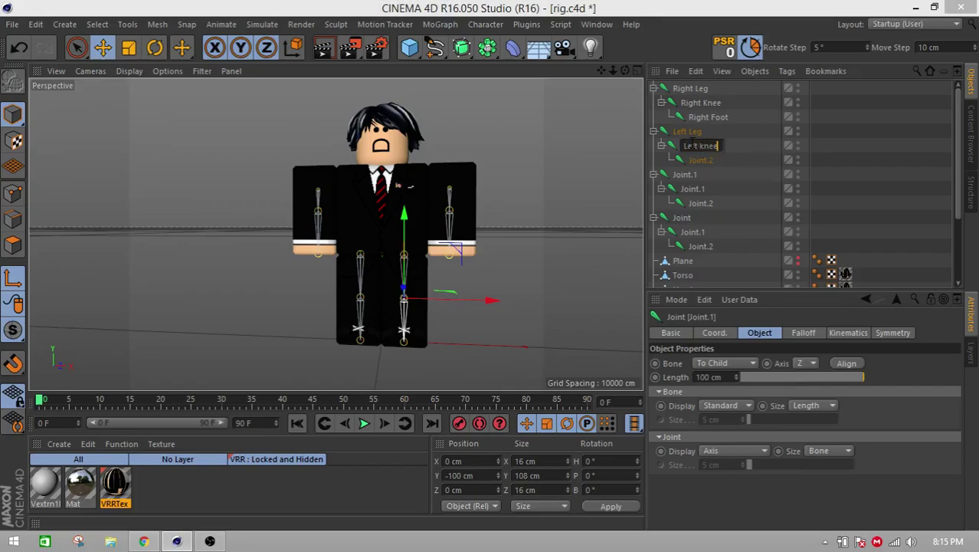
# - Rename the end joint of the Left Leg chain as Left Foot
pyautogui.click(696, 160)
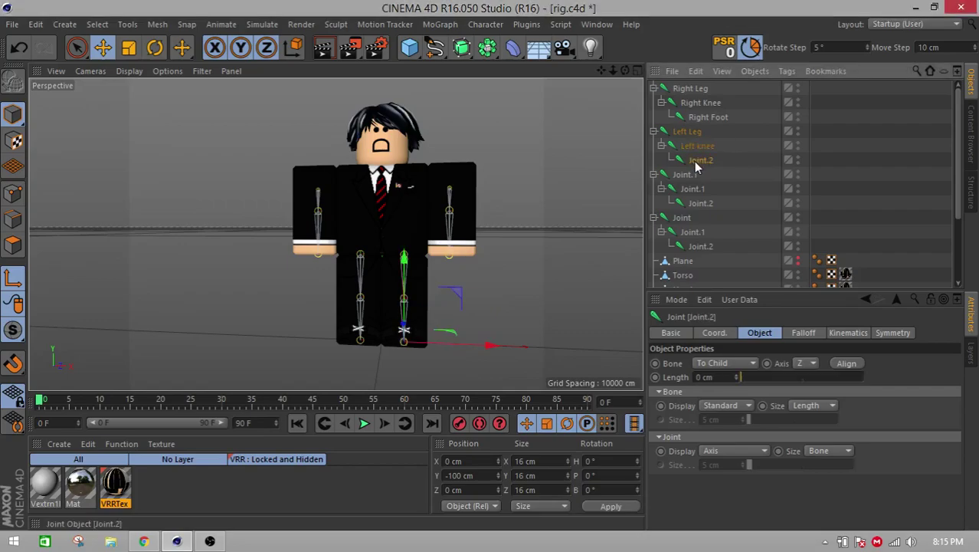
pyautogui.doubleClick(694, 161)
pyautogui.write('Left Foot')
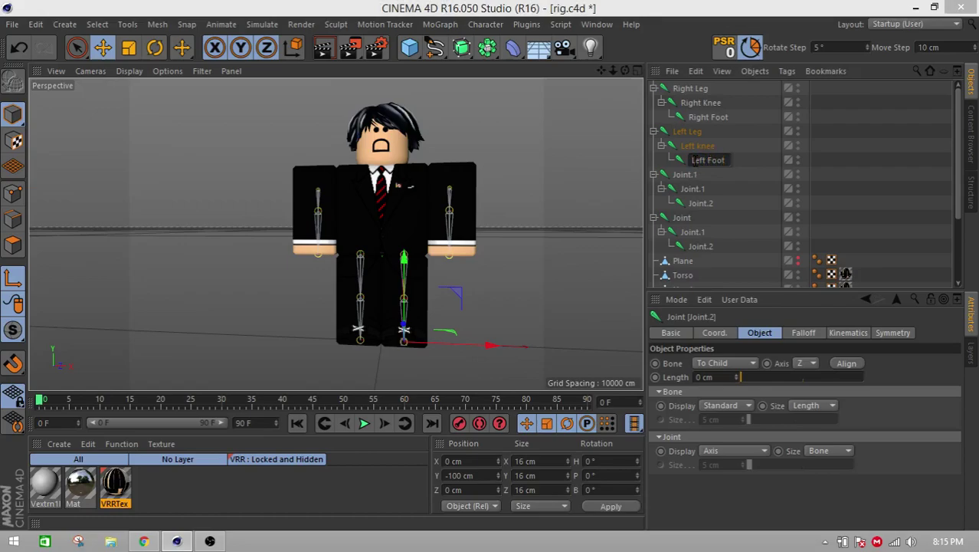
pyautogui.press('Return')
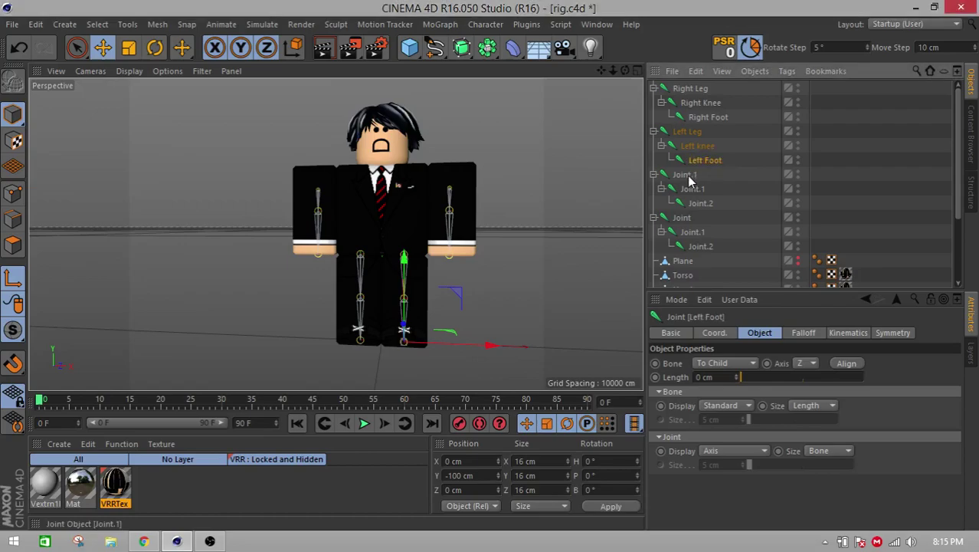
# - Rename the top joint of the -X arm chain as Right Shoulder and its middle joint as Right Elbow
pyautogui.doubleClick(686, 176)
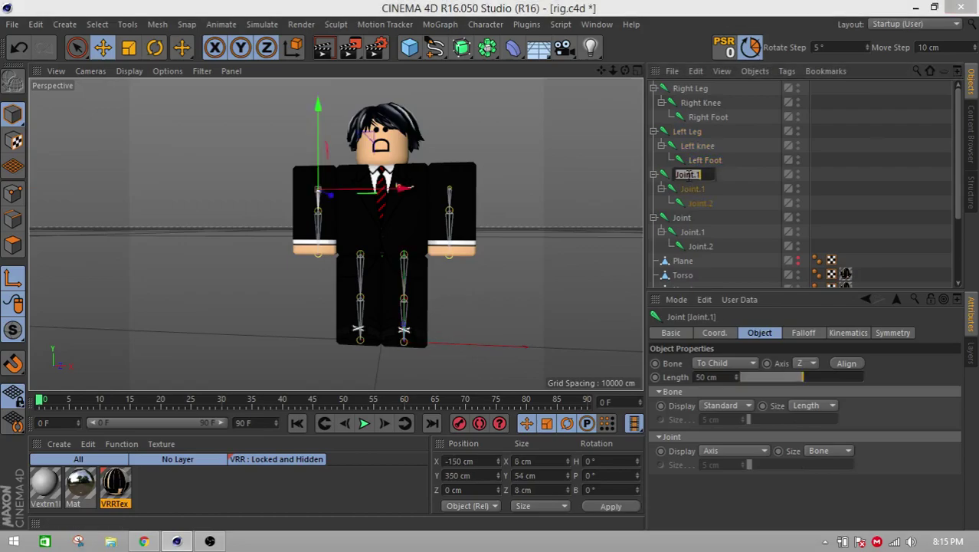
pyautogui.write('Right Shoulder')
pyautogui.press('Return')
pyautogui.doubleClick(692, 188)
pyautogui.write('R')
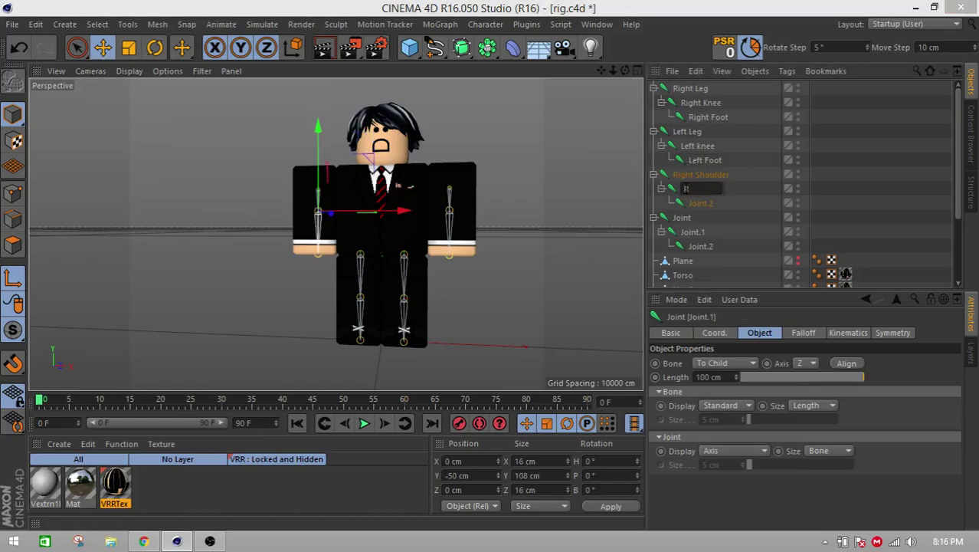
pyautogui.write('ight Elbow')
pyautogui.press('Return')
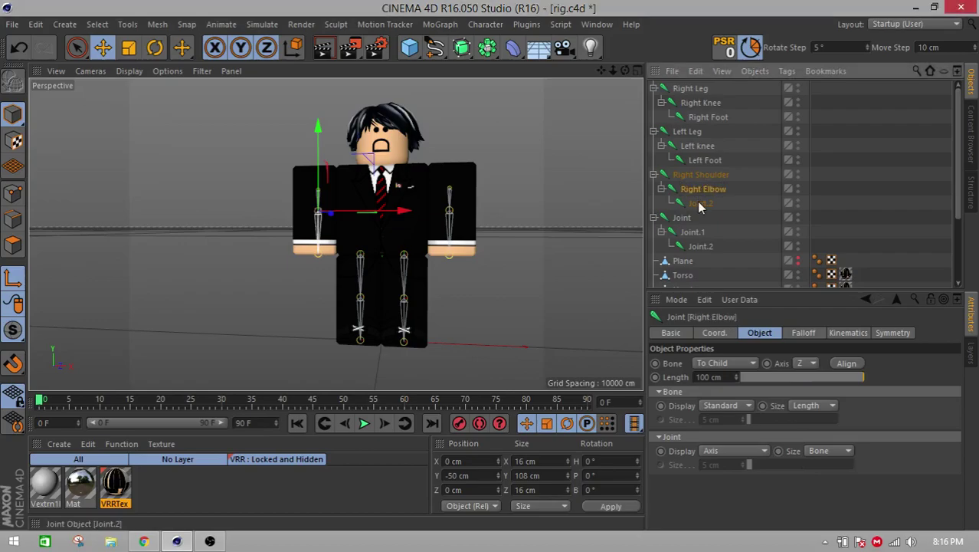
# - Rename the end joint of the Right Shoulder chain as Right Hand
pyautogui.click(697, 203)
pyautogui.doubleClick(697, 203)
pyautogui.write('R')
pyautogui.write('ight Hand')
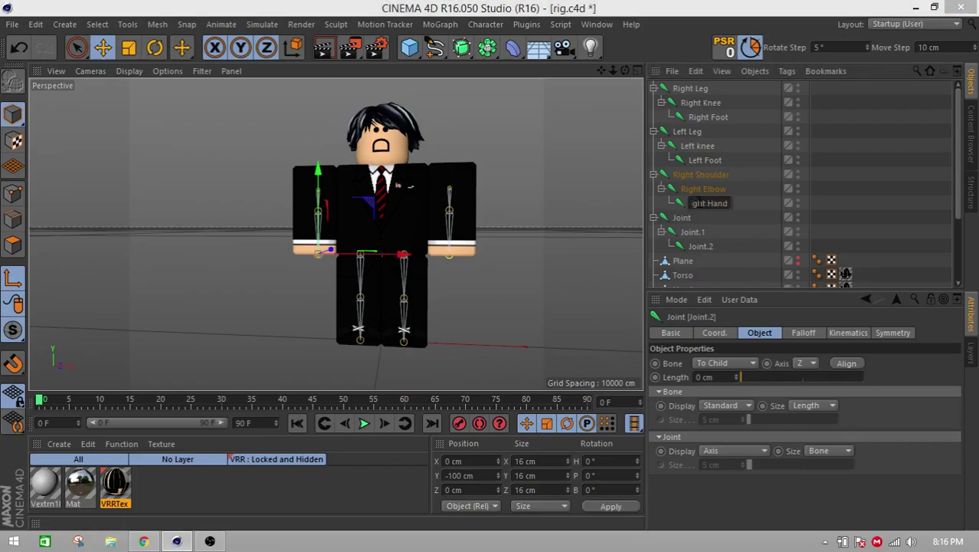
# - Rename the top joint of the +X arm chain as Left Shoulder
pyautogui.click(678, 221)
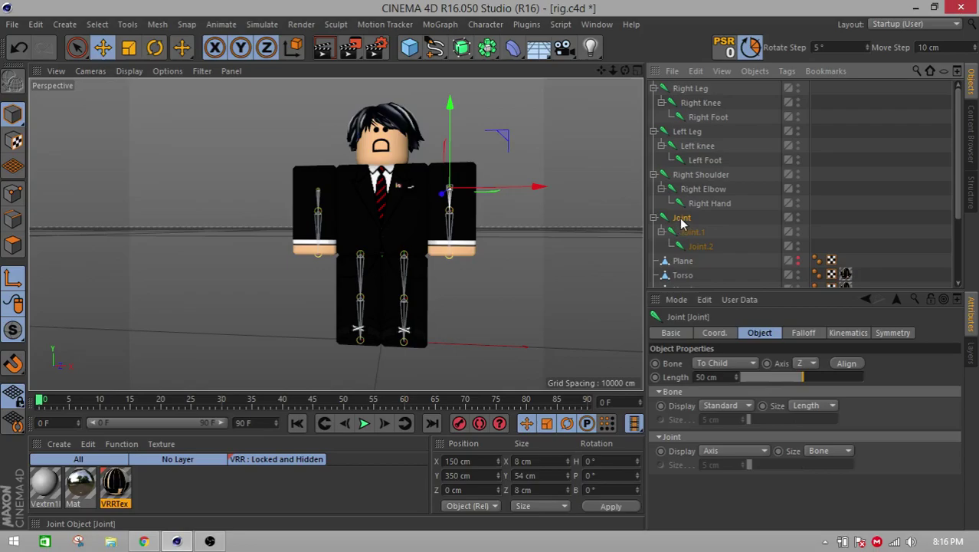
pyautogui.doubleClick(681, 222)
pyautogui.moveTo(695, 219); pyautogui.dragTo(646, 215)
pyautogui.write('L')
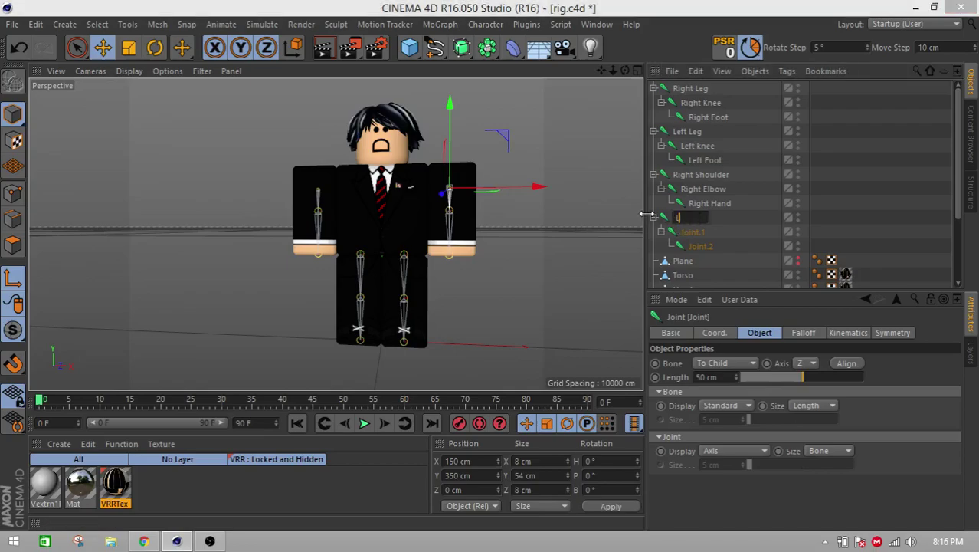
pyautogui.write('Left Shoul')
pyautogui.write('der')
pyautogui.press('Return')
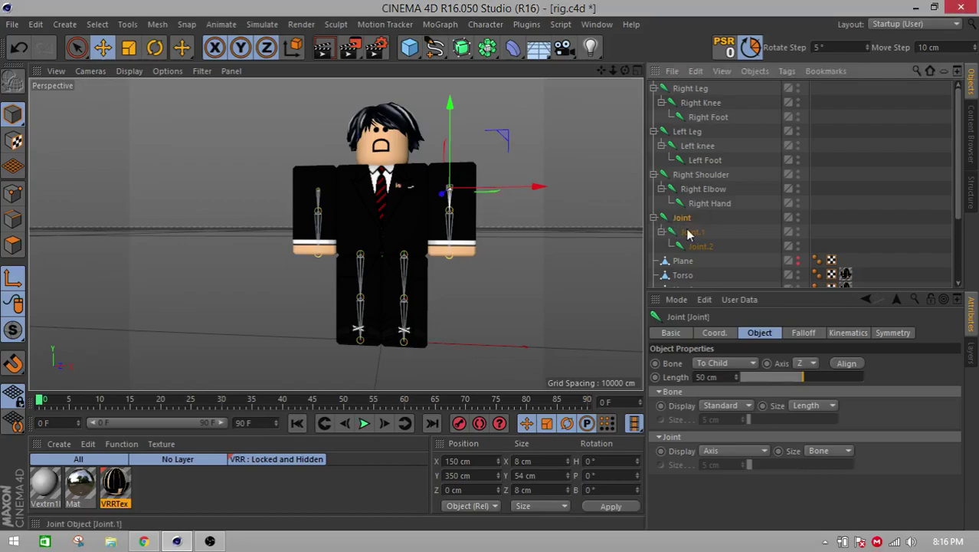
# - Rename the middle joint of the Left Shoulder chain as Left Elbow and its end joint as Left Hand
pyautogui.click(693, 232)
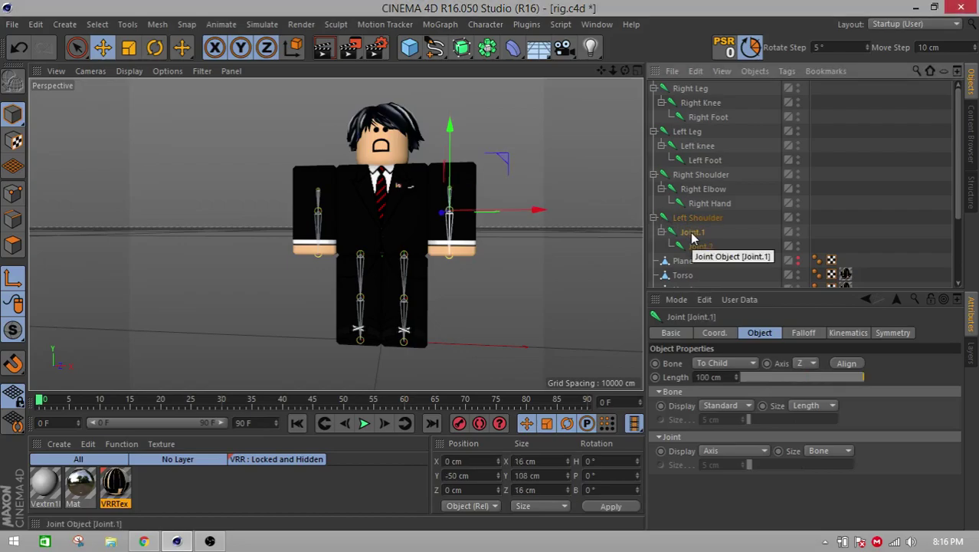
pyautogui.doubleClick(692, 232)
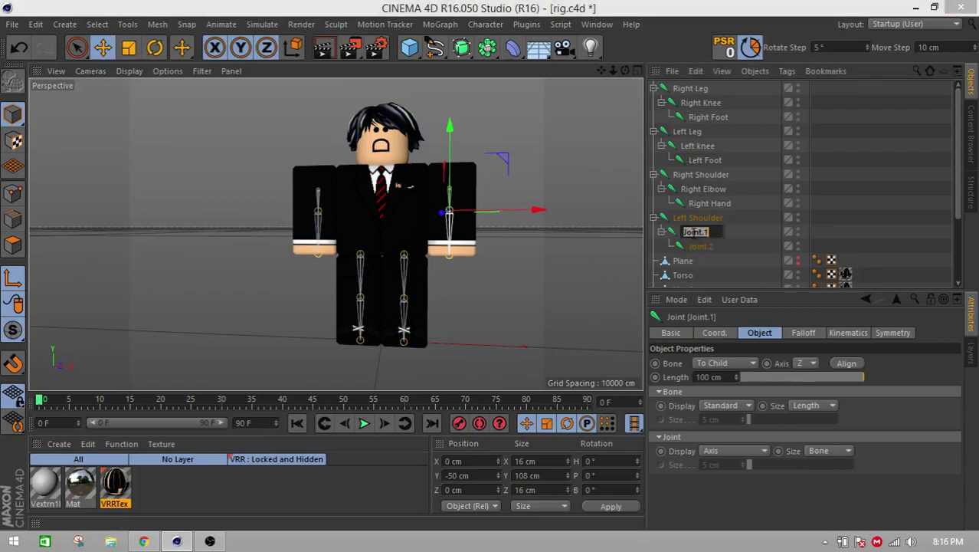
pyautogui.write('R')
pyautogui.write('eft Elbow')
pyautogui.press('Return')
pyautogui.doubleClick(699, 246)
pyautogui.write('Left Hand')
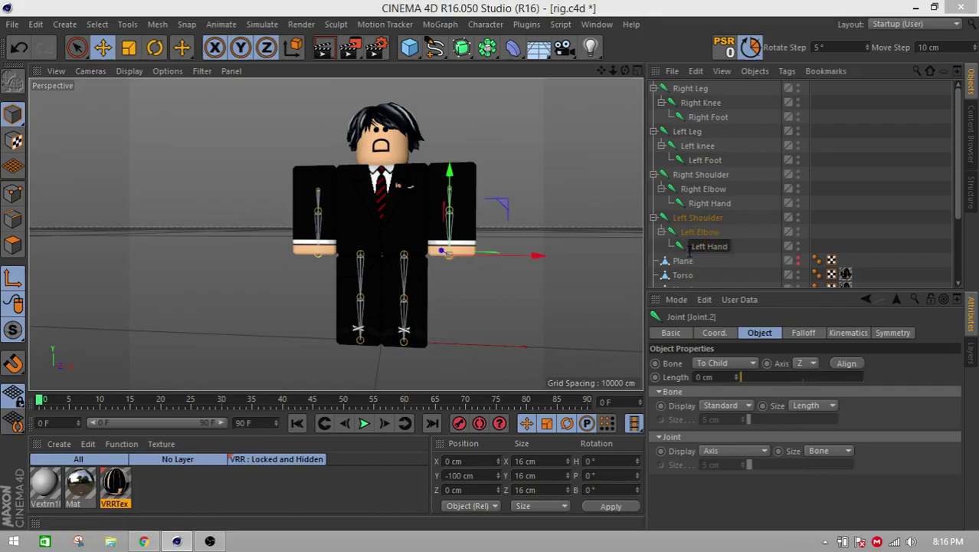
pyautogui.press('Return')
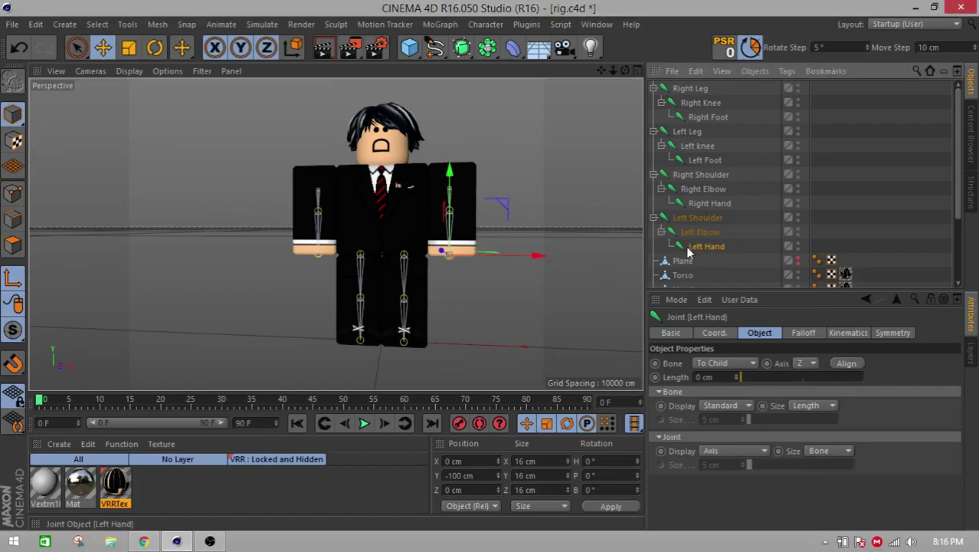
# - Select all twelve arm and leg joints and set their bone display to Line
pyautogui.keyDown('shift'); pyautogui.click(681, 90); pyautogui.keyUp('shift')
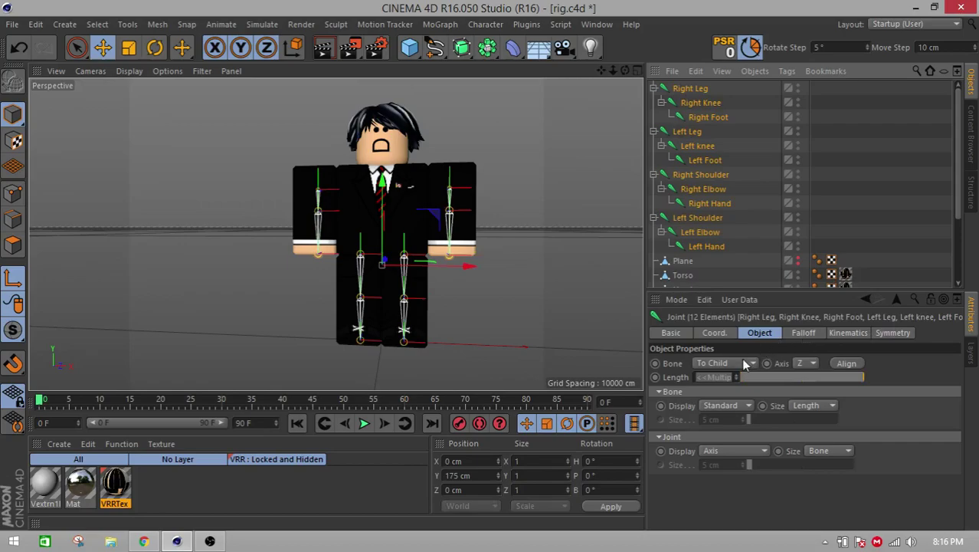
pyautogui.click(717, 364)
pyautogui.click(716, 364)
pyautogui.click(716, 406)
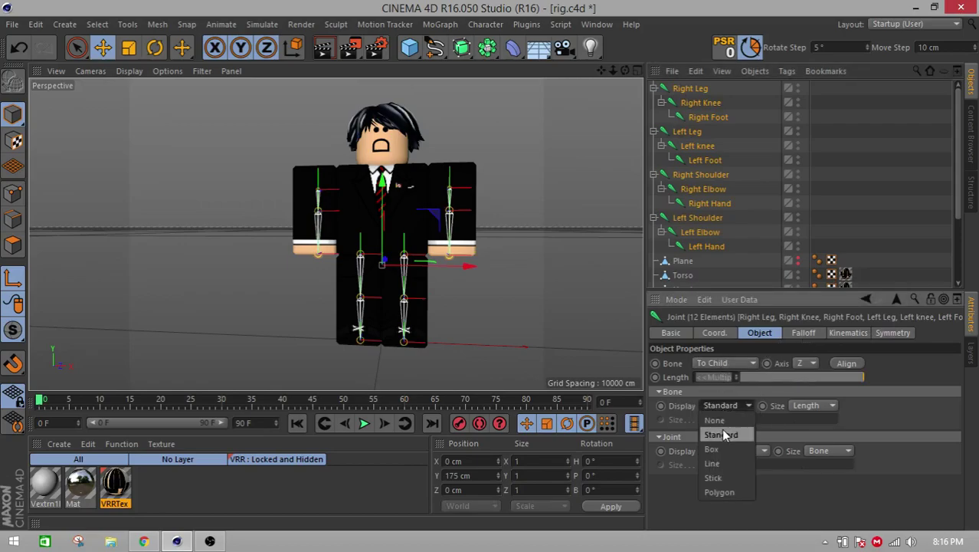
pyautogui.click(717, 463)
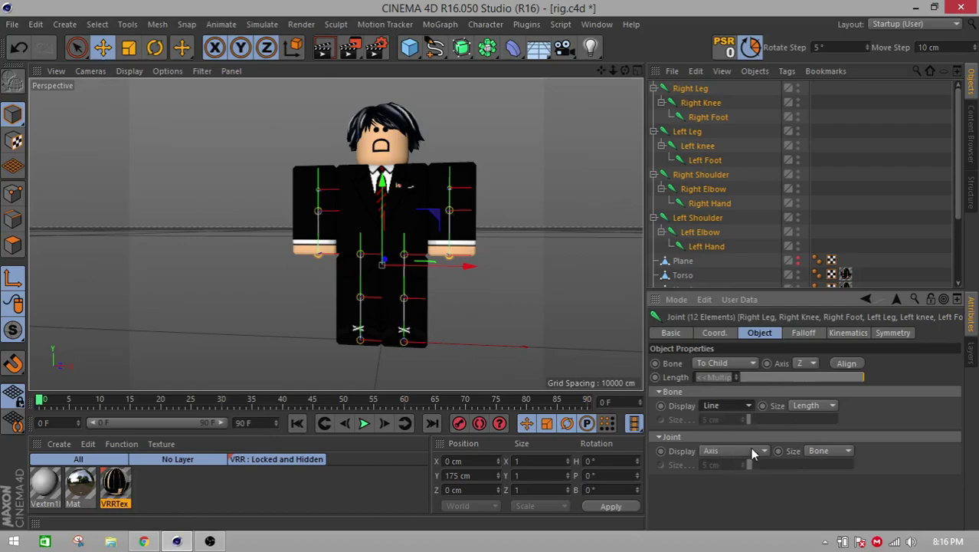
# - Set the display color of all twelve selected joints to black
pyautogui.click(674, 334)
pyautogui.click(745, 432)
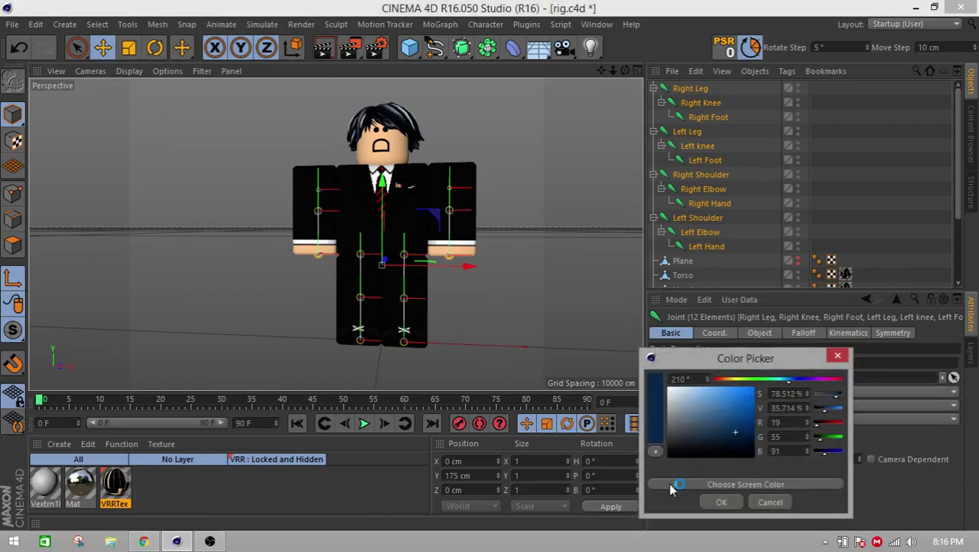
pyautogui.click(693, 467)
pyautogui.click(724, 498)
# - Enter -1 as the expression priority value of the selected joints
pyautogui.moveTo(833, 459); pyautogui.dragTo(783, 459)
pyautogui.write('1')
pyautogui.press('BackSpace')
pyautogui.write('-1')
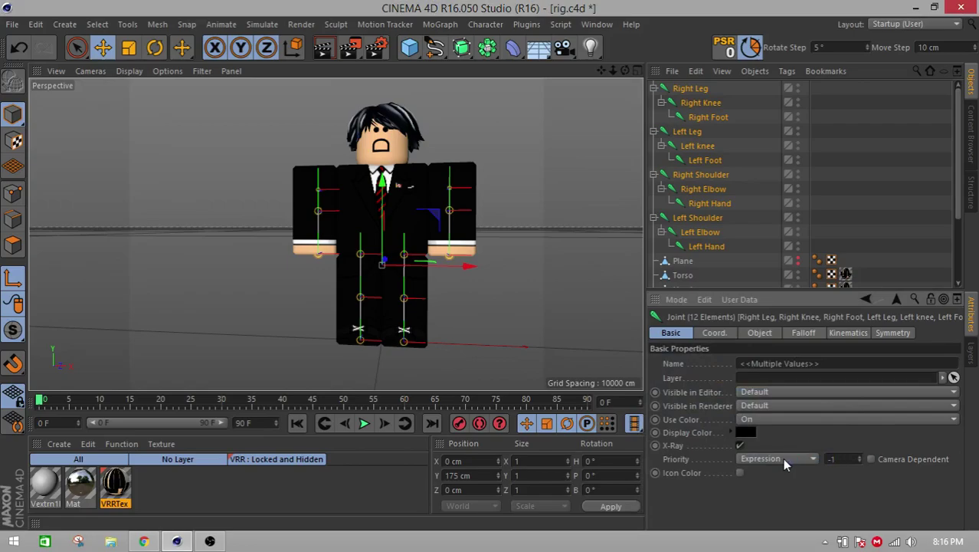
pyautogui.press('Return')
# - Switch X-Ray off and back on for the selected joints, and enable their icon color
pyautogui.click(740, 445)
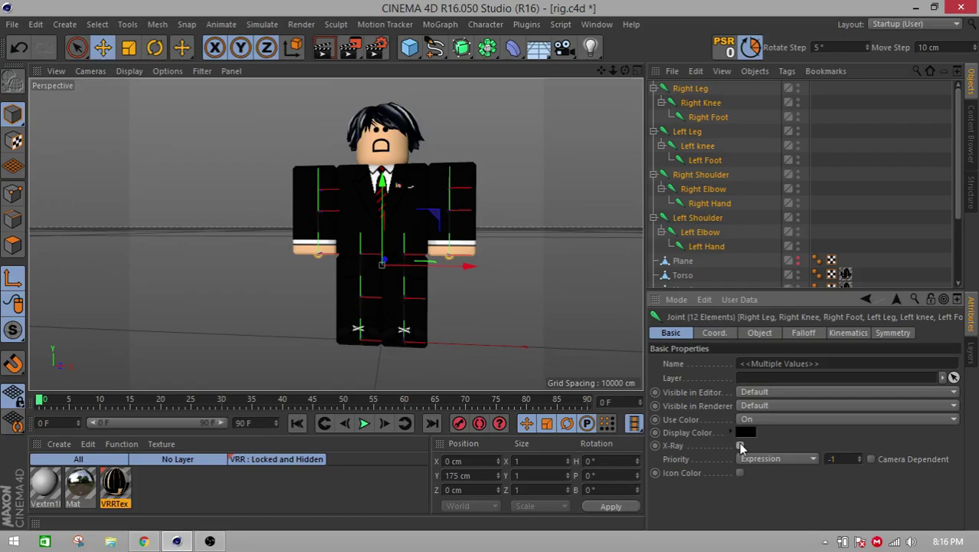
pyautogui.click(740, 446)
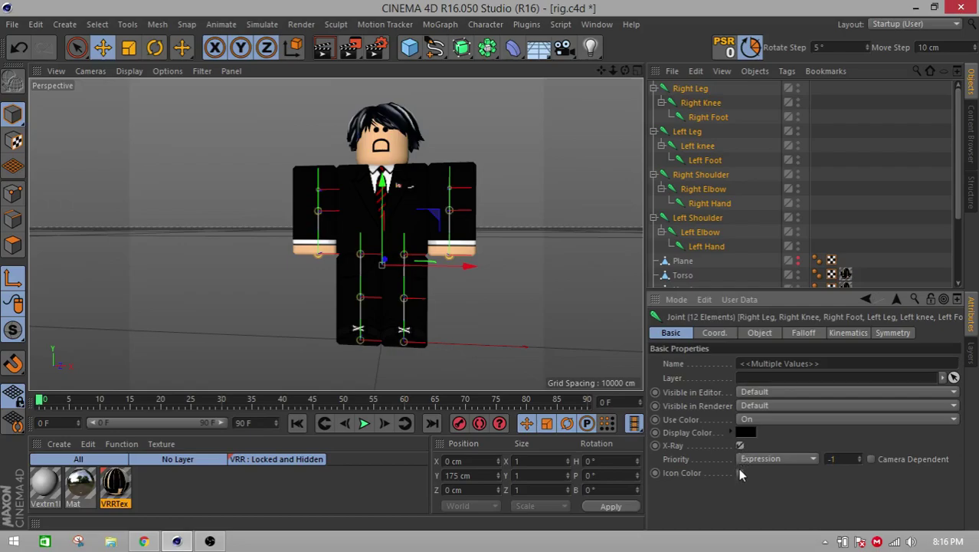
pyautogui.click(740, 473)
pyautogui.keyDown('alt'); pyautogui.moveTo(503, 293); pyautogui.dragTo(613, 278); pyautogui.keyUp('alt')
pyautogui.click(765, 196)
pyautogui.keyDown('alt'); pyautogui.moveTo(559, 184); pyautogui.dragTo(445, 164); pyautogui.keyUp('alt')
pyautogui.scroll(6, 463, 201)
pyautogui.scroll(-5, 458, 243)
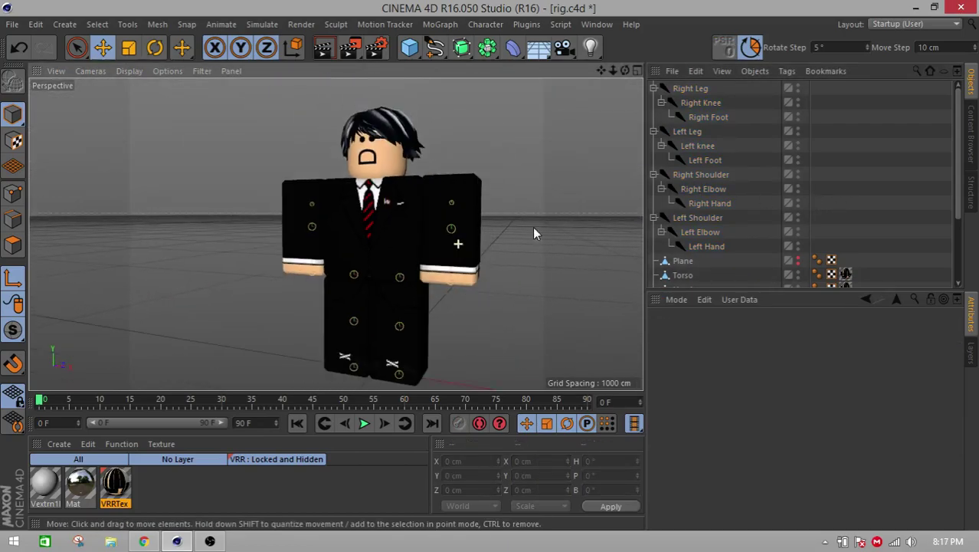
# - Reselect all twelve joints and set their bone size to Custom with a value of 0 cm
pyautogui.click(704, 247)
pyautogui.keyDown('shift'); pyautogui.click(690, 88); pyautogui.keyUp('shift')
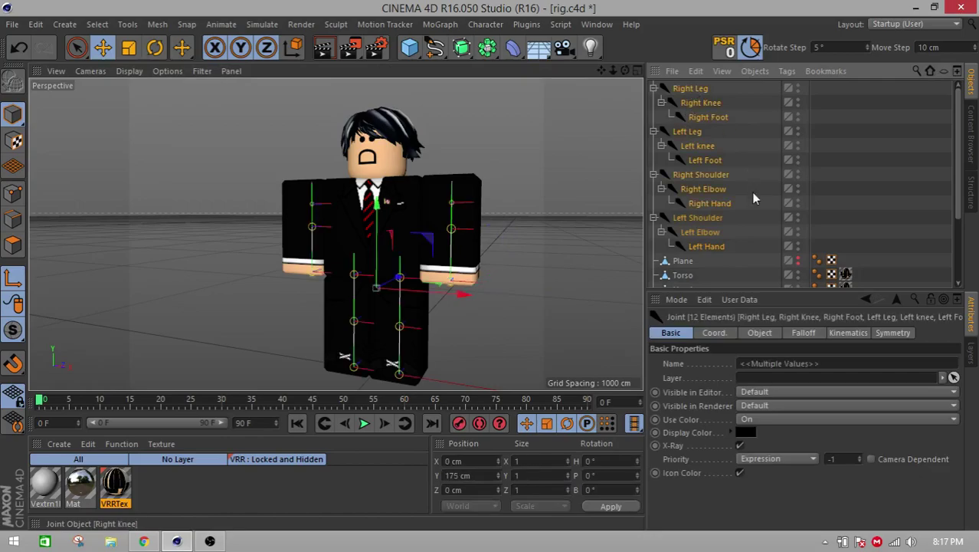
pyautogui.click(848, 333)
pyautogui.click(893, 332)
pyautogui.click(713, 333)
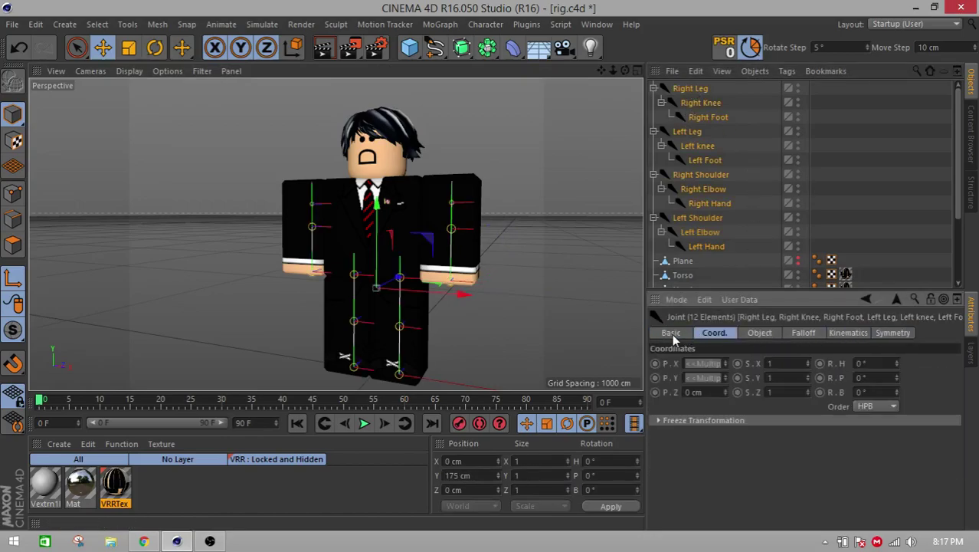
pyautogui.click(670, 332)
pyautogui.click(760, 334)
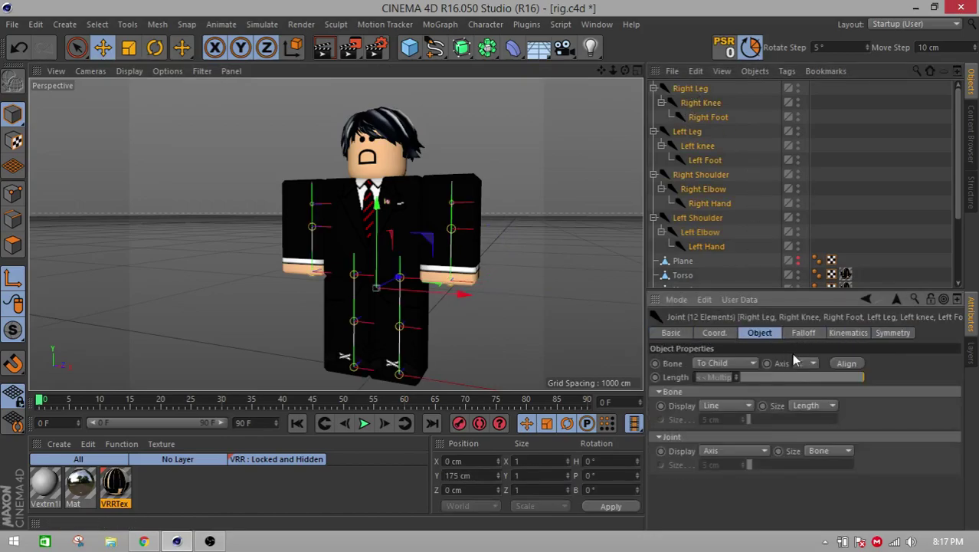
pyautogui.click(730, 401)
pyautogui.click(730, 402)
pyautogui.click(818, 405)
pyautogui.click(810, 418)
pyautogui.click(811, 419)
pyautogui.moveTo(757, 422); pyautogui.dragTo(737, 421)
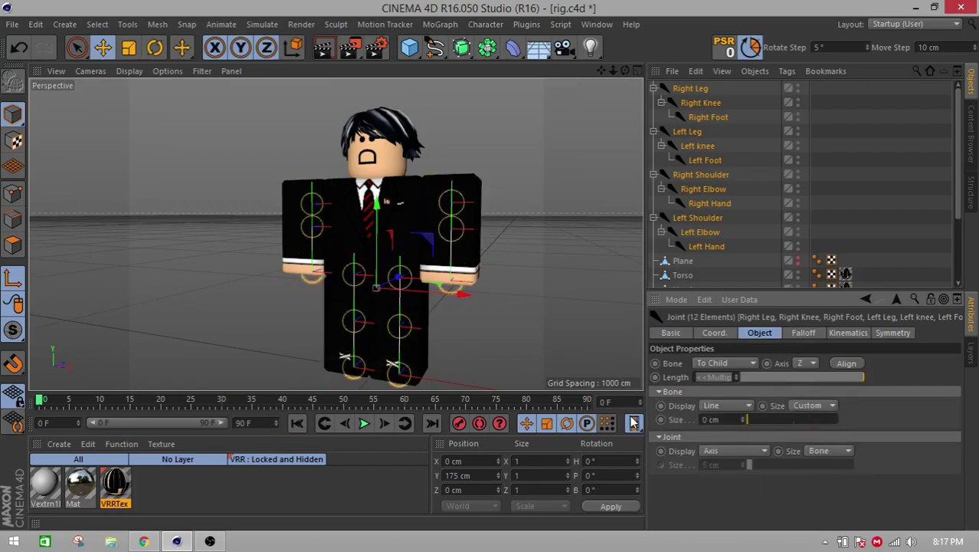
pyautogui.keyDown('alt'); pyautogui.moveTo(483, 291); pyautogui.dragTo(521, 304); pyautogui.keyUp('alt')
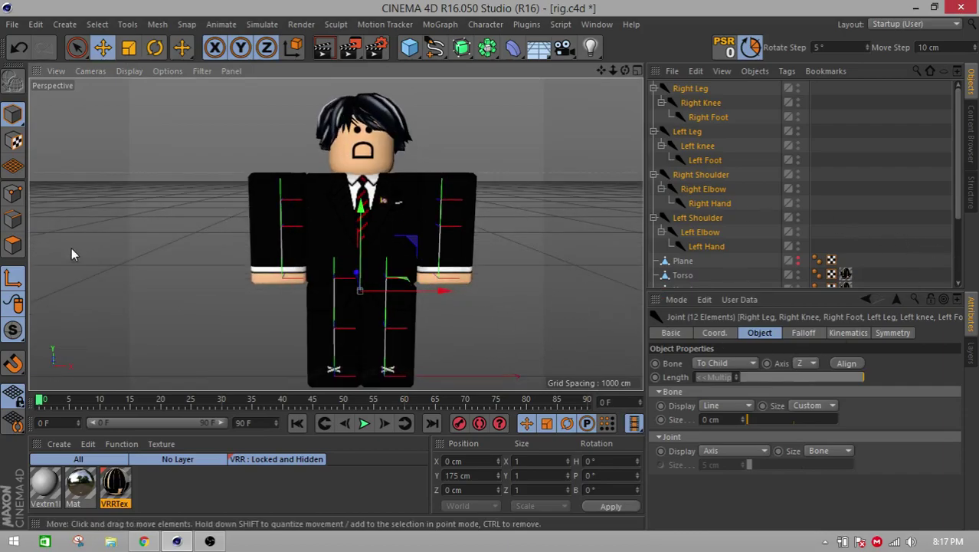
pyautogui.click(143, 243)
# - Move the Right Shoulder and Left Shoulder chains above the leg chains in the object hierarchy
pyautogui.keyDown('alt'); pyautogui.moveTo(464, 229); pyautogui.dragTo(352, 228); pyautogui.keyUp('alt')
pyautogui.moveTo(601, 71); pyautogui.dragTo(584, 90)
pyautogui.click(690, 89)
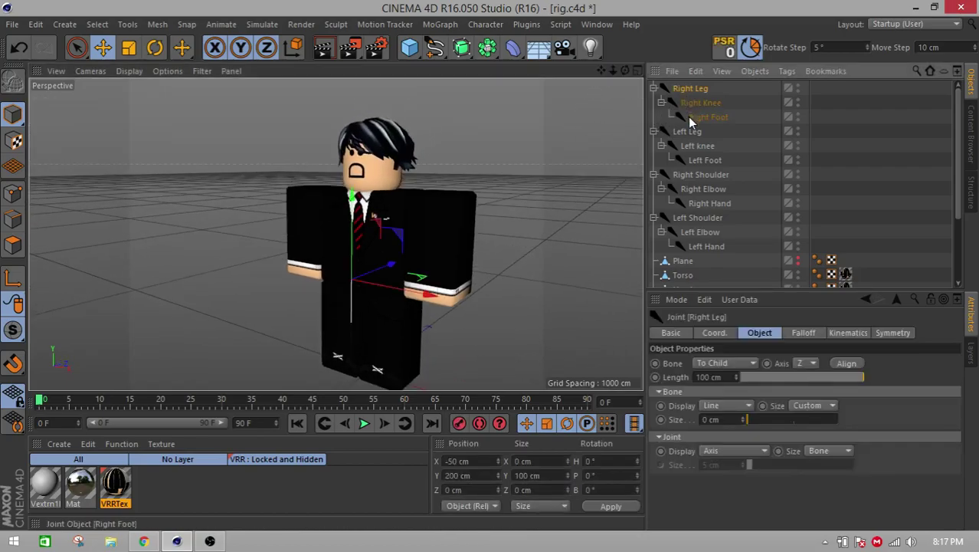
pyautogui.moveTo(601, 71); pyautogui.dragTo(621, 148)
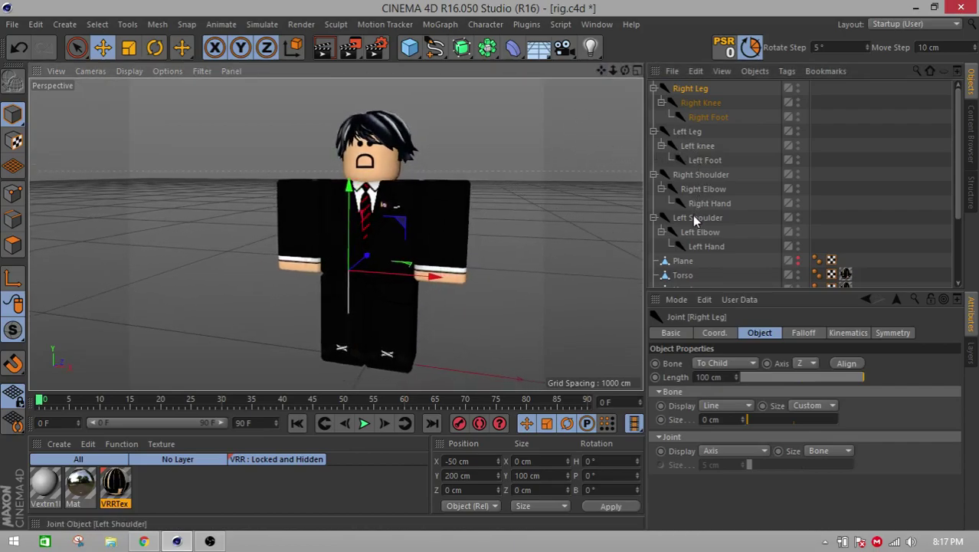
pyautogui.keyDown('ctrl'); pyautogui.click(697, 177); pyautogui.keyUp('ctrl')
pyautogui.keyDown('ctrl'); pyautogui.click(697, 217); pyautogui.keyUp('ctrl')
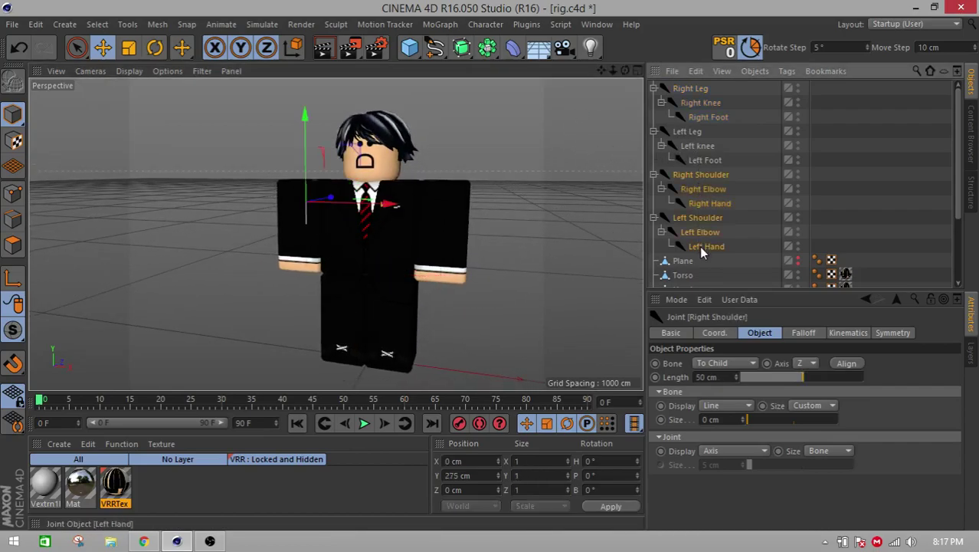
pyautogui.moveTo(697, 176); pyautogui.dragTo(697, 91)
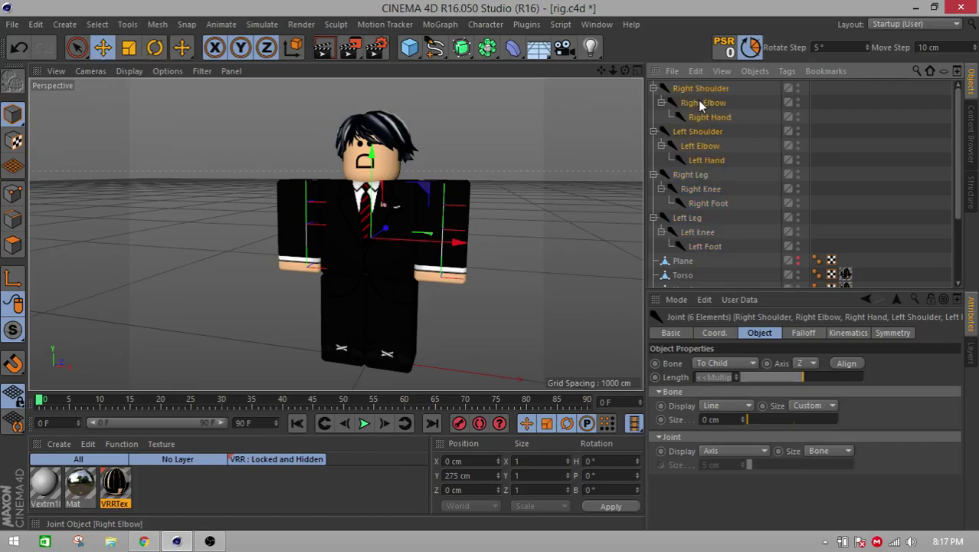
# - Bind the Right Arm mesh to the Right Shoulder, Right Elbow and Right Hand joints
pyautogui.click(700, 91)
pyautogui.keyDown('shift'); pyautogui.click(696, 119); pyautogui.keyUp('shift')
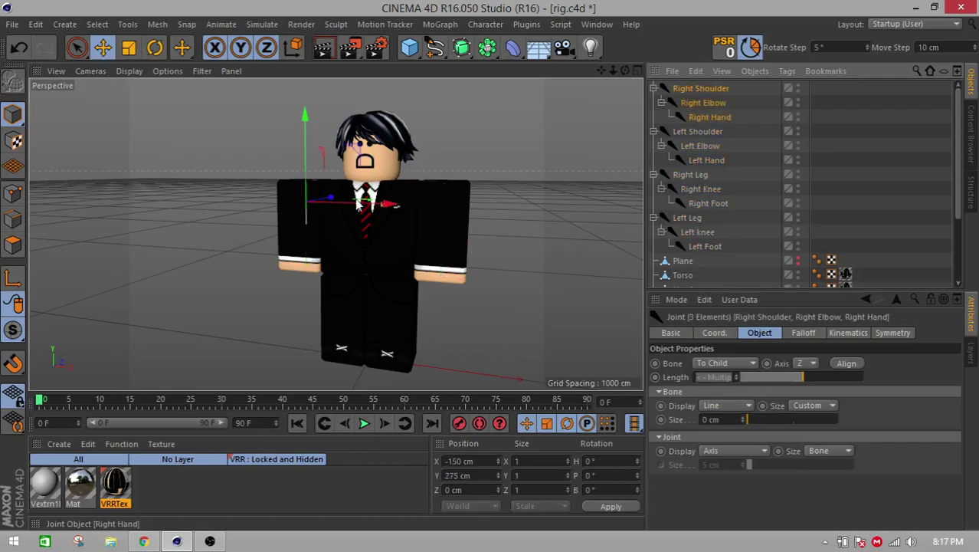
pyautogui.keyDown('shift'); pyautogui.click(295, 198); pyautogui.keyUp('shift')
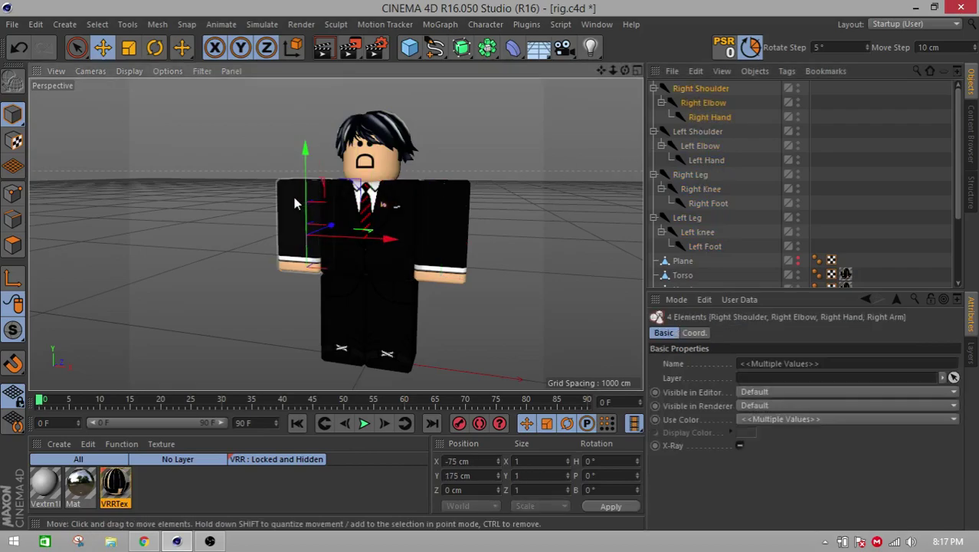
pyautogui.click(486, 24)
pyautogui.moveTo(503, 59)
pyautogui.click(585, 80)
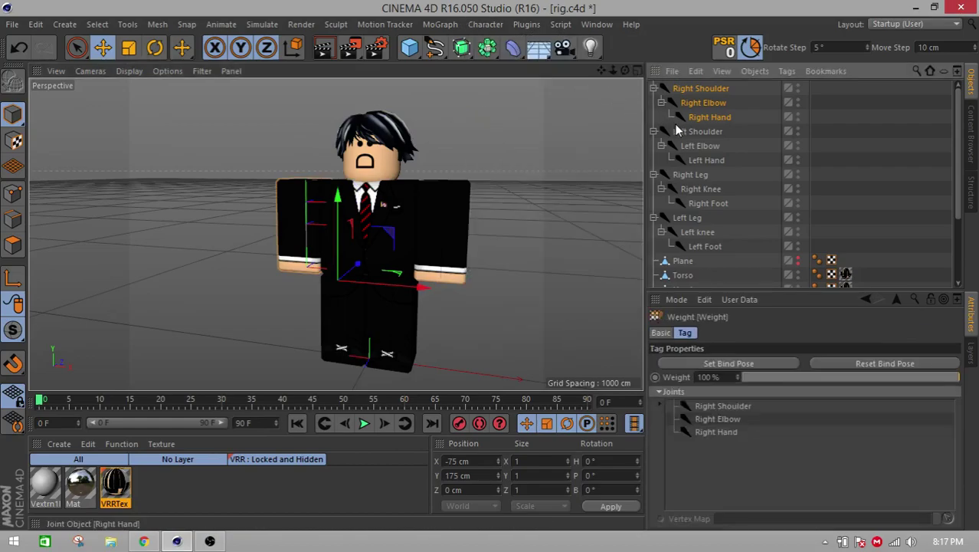
# - Bind the Left Arm mesh to the Left Shoulder, Left Elbow and Left Hand joints
pyautogui.keyDown('shift'); pyautogui.click(706, 160); pyautogui.keyUp('shift')
pyautogui.click(699, 133)
pyautogui.keyDown('shift'); pyautogui.click(693, 161); pyautogui.keyUp('shift')
pyautogui.keyDown('shift'); pyautogui.click(456, 197); pyautogui.keyUp('shift')
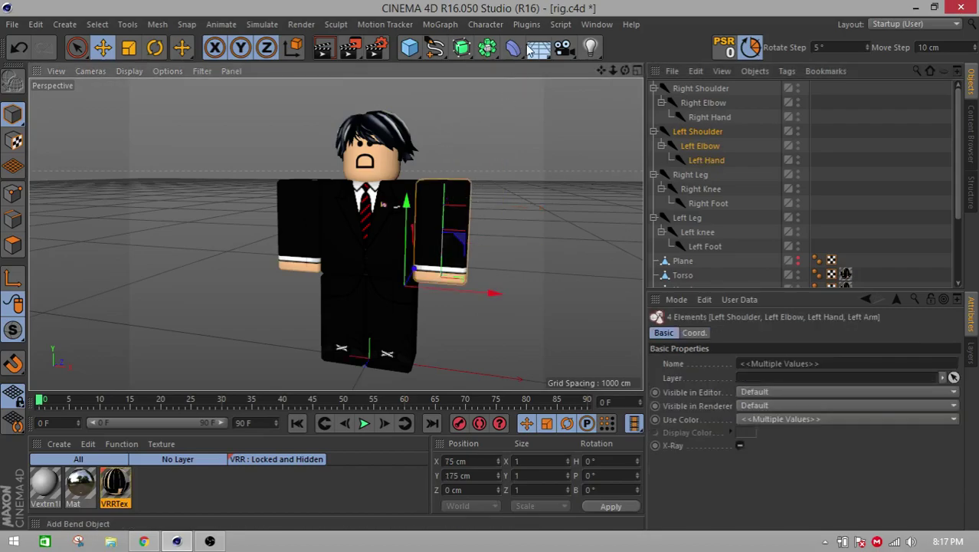
pyautogui.click(491, 24)
pyautogui.moveTo(503, 68)
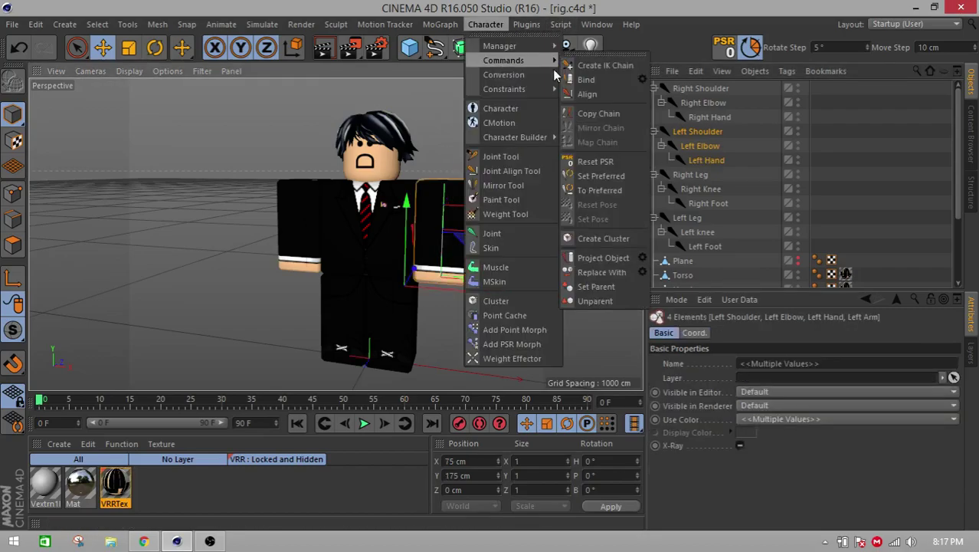
pyautogui.click(585, 79)
# - Bind the Right Leg mesh to the Right Leg, Right Knee and Right Foot joints
pyautogui.click(690, 175)
pyautogui.keyDown('shift'); pyautogui.click(708, 203); pyautogui.keyUp('shift')
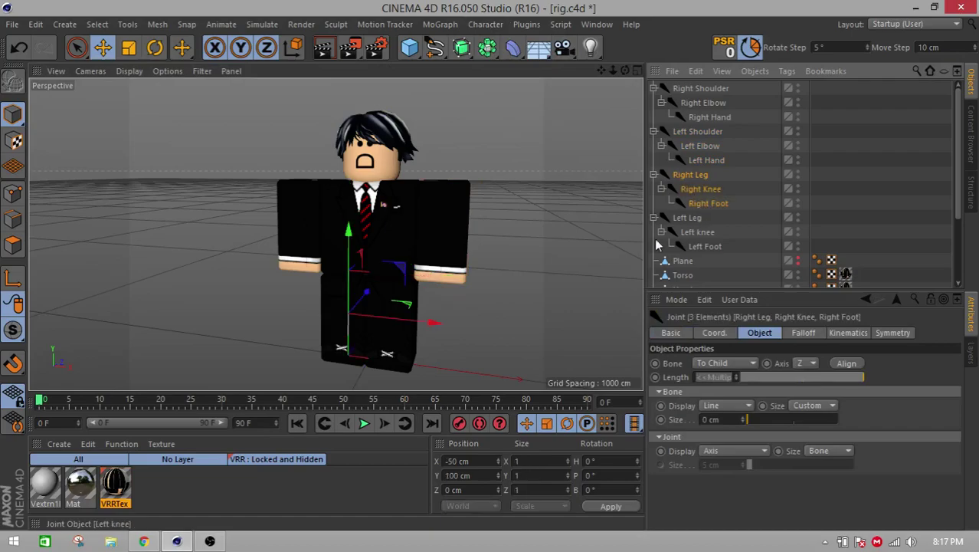
pyautogui.keyDown('shift'); pyautogui.click(329, 298); pyautogui.keyUp('shift')
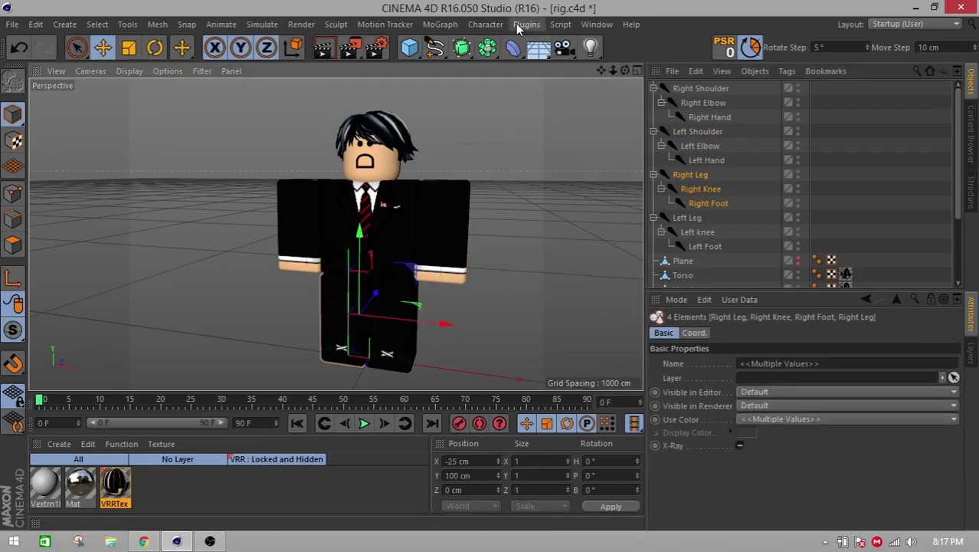
pyautogui.click(490, 24)
pyautogui.moveTo(509, 61)
pyautogui.click(568, 79)
pyautogui.click(486, 23)
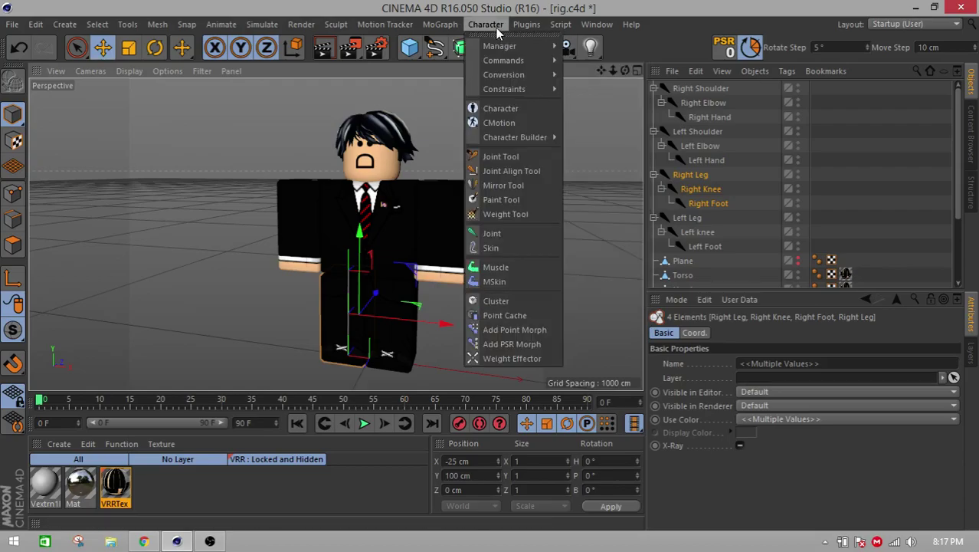
pyautogui.moveTo(550, 62)
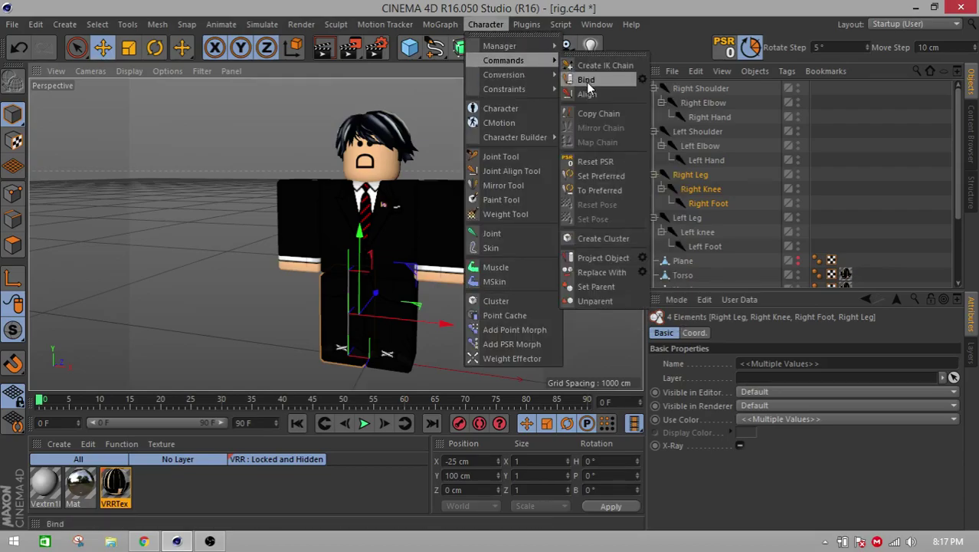
pyautogui.click(586, 82)
# - Bind the Left Leg mesh to the Left Leg, Left knee and Left Foot joints
pyautogui.click(687, 217)
pyautogui.keyDown('shift'); pyautogui.click(693, 251); pyautogui.keyUp('shift')
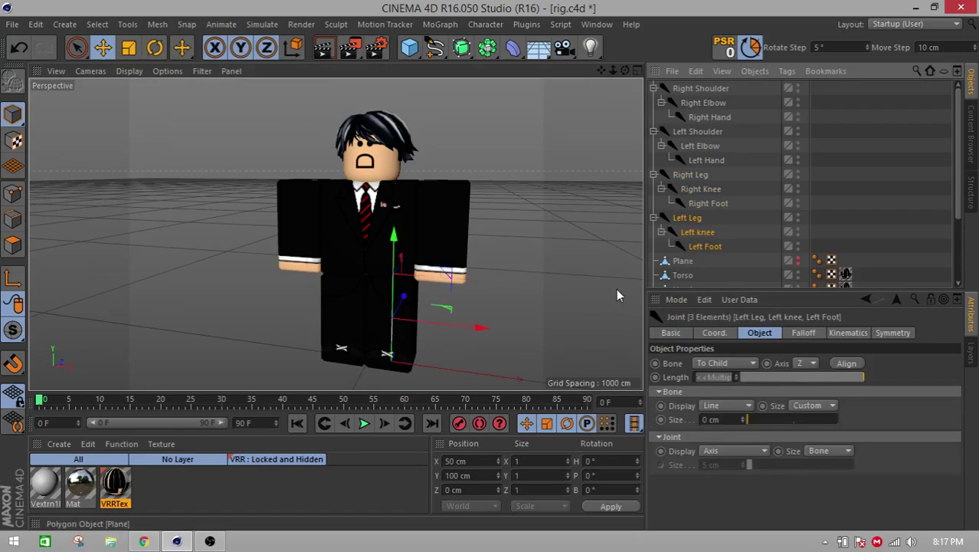
pyautogui.keyDown('shift'); pyautogui.click(415, 294); pyautogui.keyUp('shift')
pyautogui.click(485, 23)
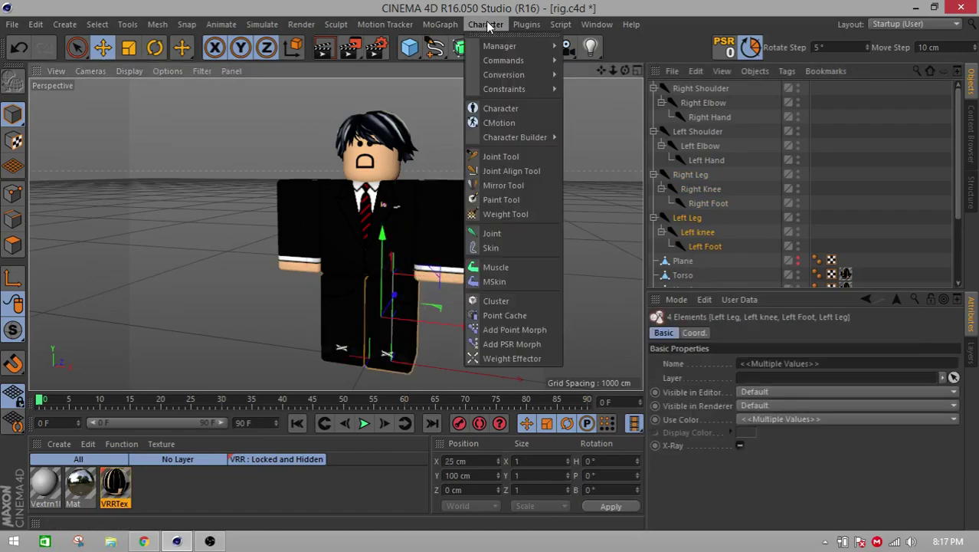
pyautogui.moveTo(516, 64)
pyautogui.click(582, 81)
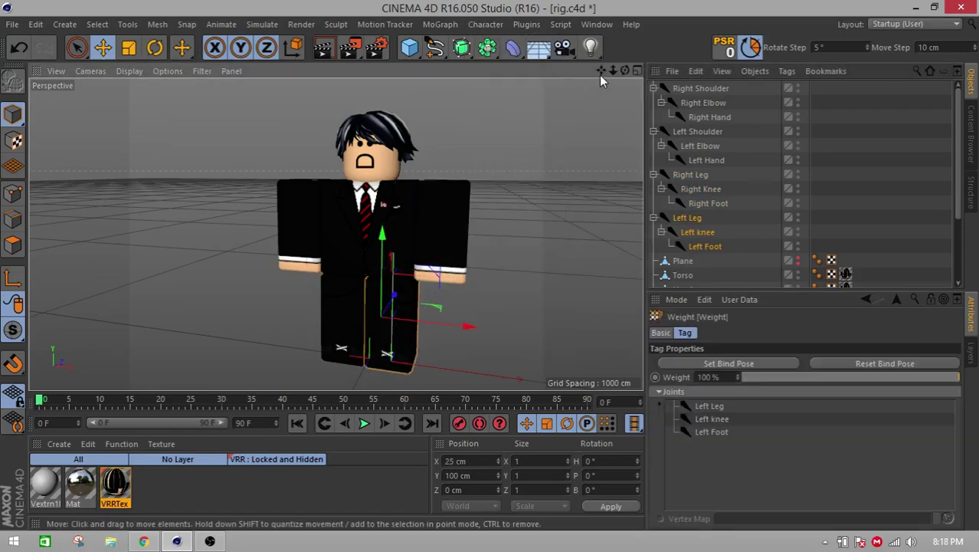
# - Rotate the Right Elbow joint to test how the Right Arm mesh bends, and undo the rotations
pyautogui.click(702, 103)
pyautogui.keyDown('alt'); pyautogui.moveTo(582, 218); pyautogui.dragTo(435, 205); pyautogui.keyUp('alt')
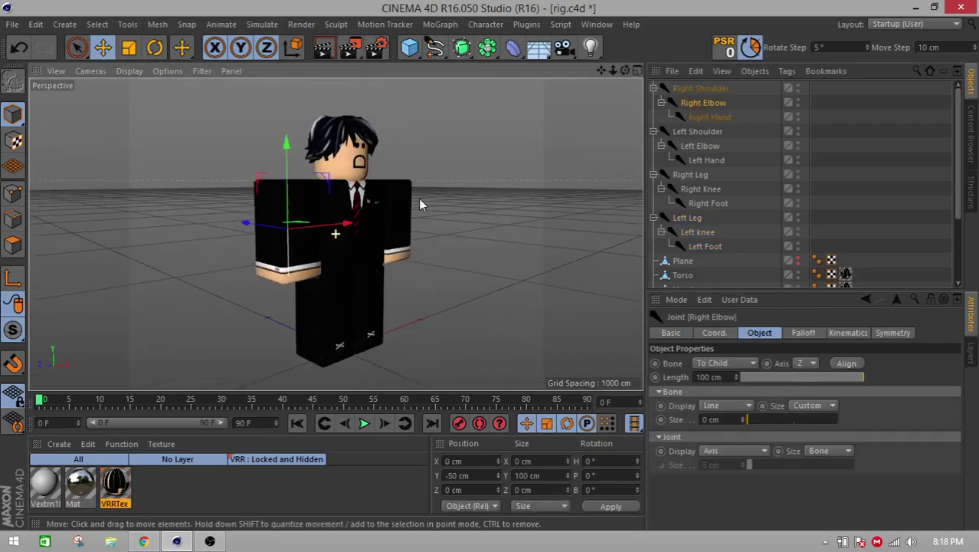
pyautogui.scroll(2, 345, 215)
pyautogui.click(155, 48)
pyautogui.keyDown('alt'); pyautogui.moveTo(208, 239); pyautogui.dragTo(271, 258); pyautogui.keyUp('alt')
pyautogui.scroll(2, 270, 256)
pyautogui.moveTo(339, 228); pyautogui.dragTo(308, 193)
pyautogui.keyDown('alt'); pyautogui.moveTo(307, 195); pyautogui.dragTo(360, 165); pyautogui.keyUp('alt')
pyautogui.hotkey('ctrl', 'z')
pyautogui.hotkey('ctrl', 'z')
pyautogui.hotkey('ctrl', 'z')
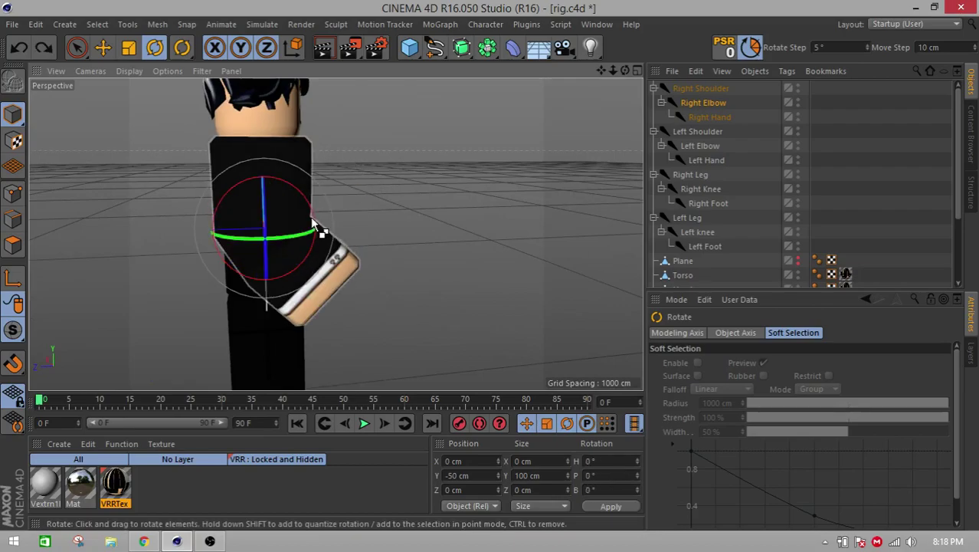
pyautogui.moveTo(312, 212); pyautogui.dragTo(228, 159)
pyautogui.keyDown('alt'); pyautogui.moveTo(345, 227); pyautogui.dragTo(216, 256); pyautogui.keyUp('alt')
pyautogui.hotkey('ctrl', 'z')
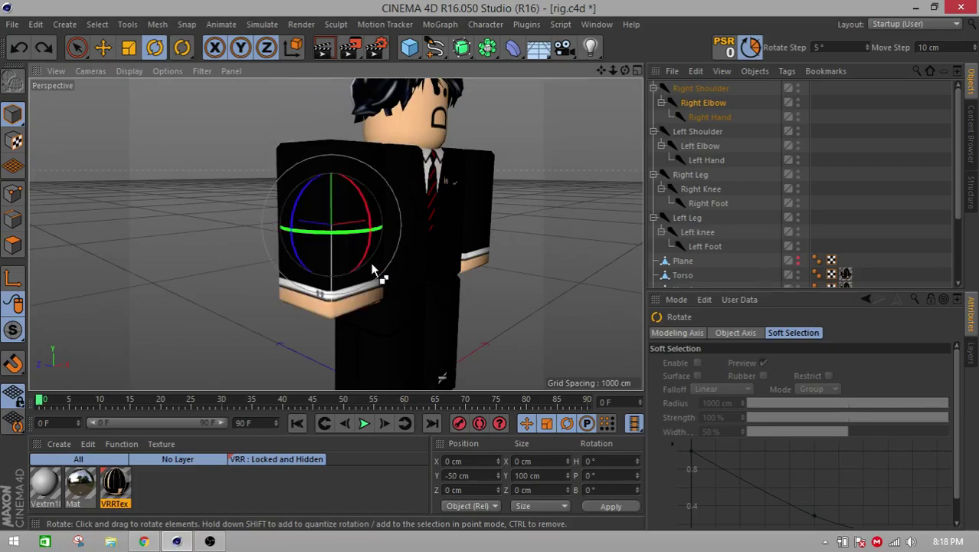
# - Replace the Perspective view with a maximized Front view
pyautogui.click(637, 71)
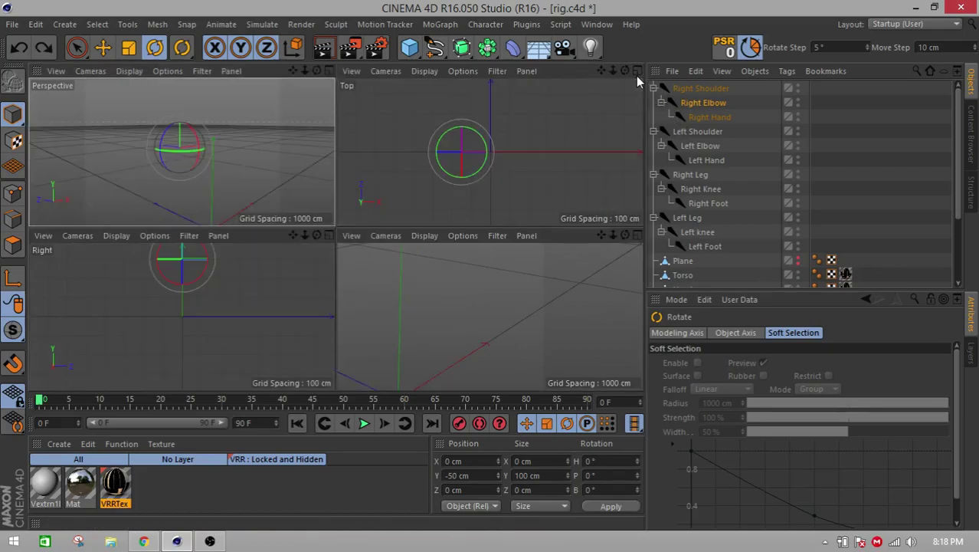
pyautogui.click(635, 235)
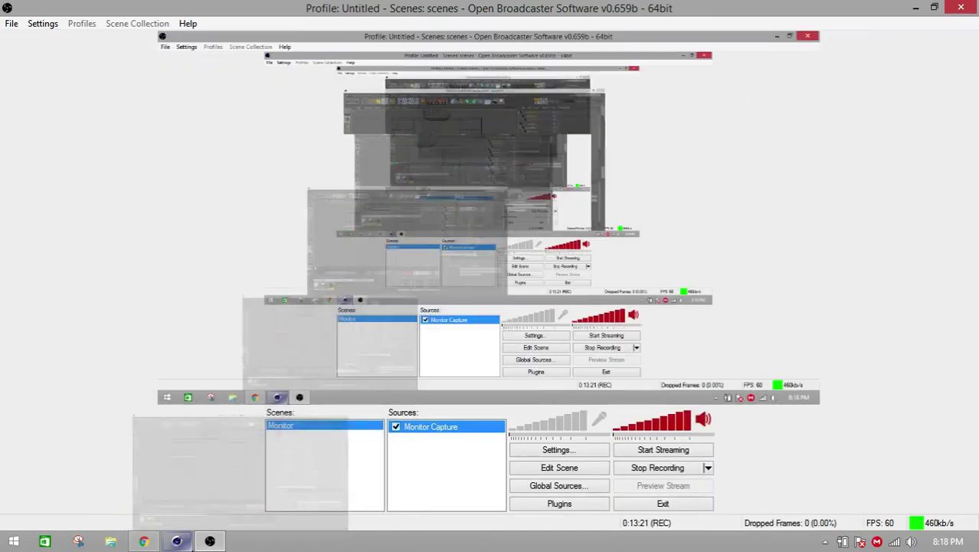
pyautogui.click(203, 542)
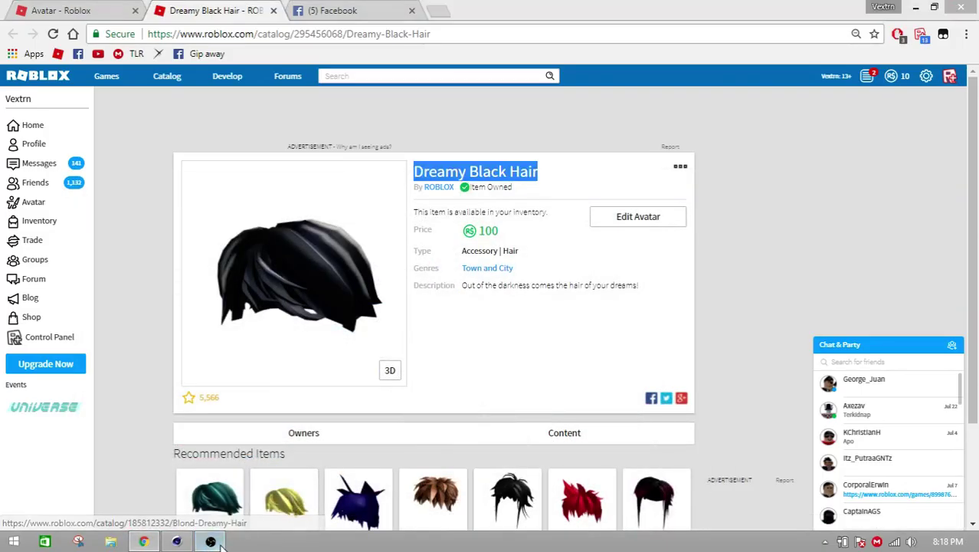
pyautogui.click(216, 544)
pyautogui.click(182, 543)
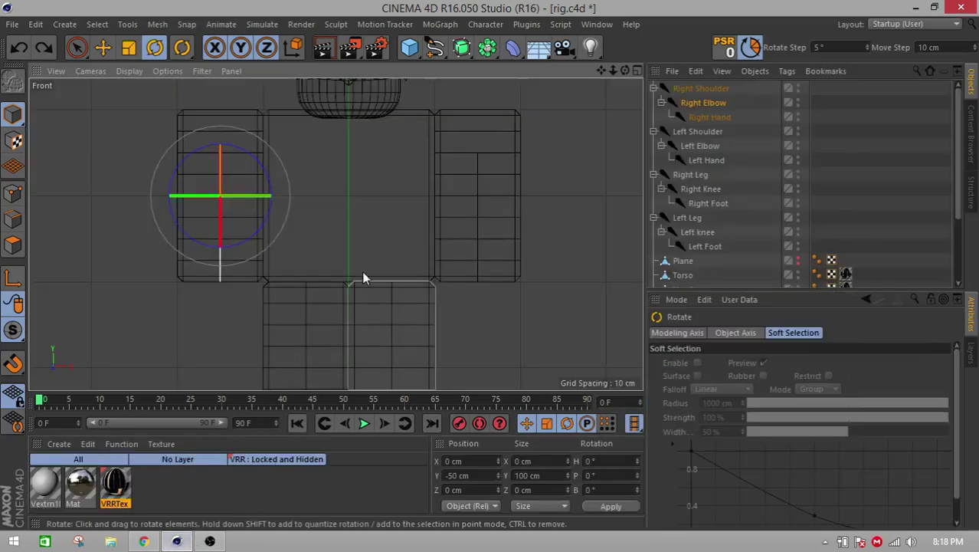
# - Reorder the limb meshes in the object hierarchy as Right Arm, Left Arm, Right Leg and Left Leg
pyautogui.scroll(-3, 572, 177)
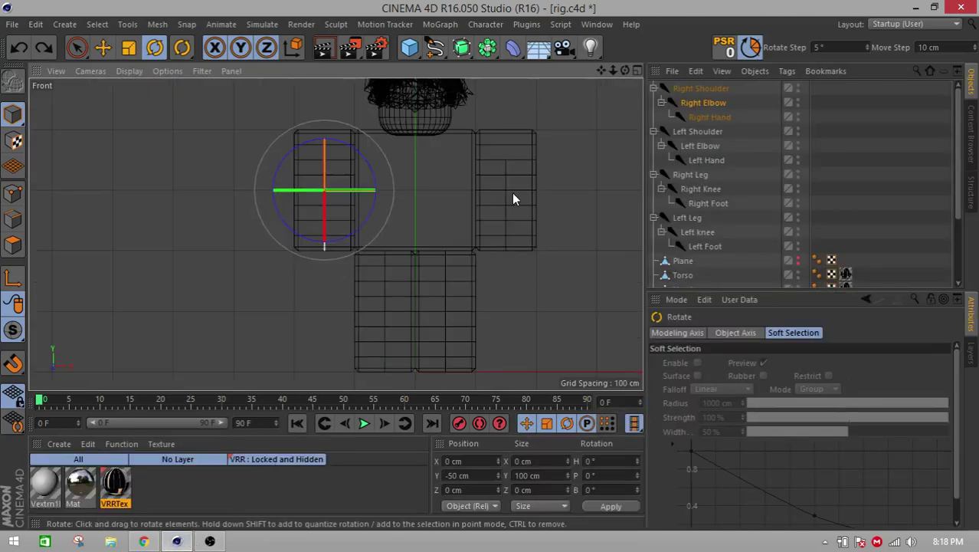
pyautogui.click(600, 181)
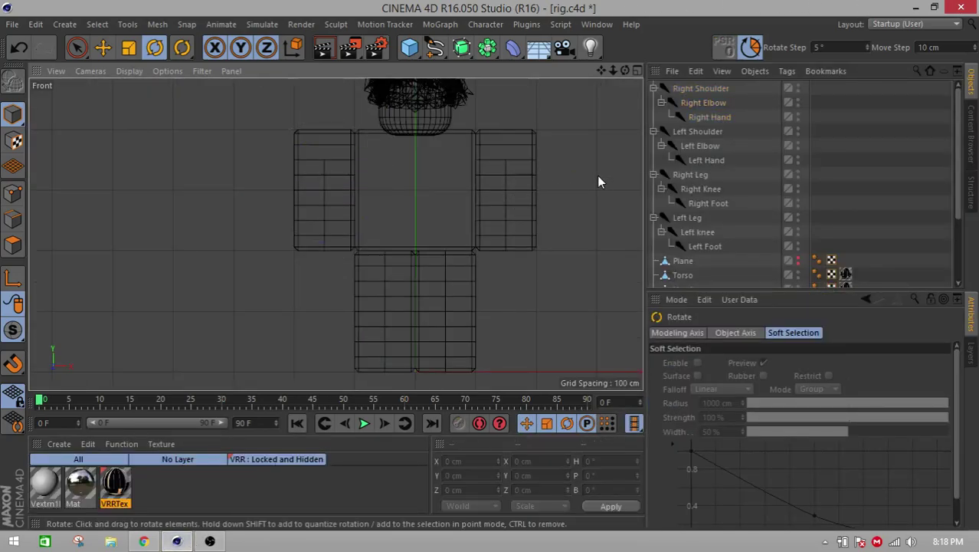
pyautogui.moveTo(601, 70); pyautogui.dragTo(335, 234)
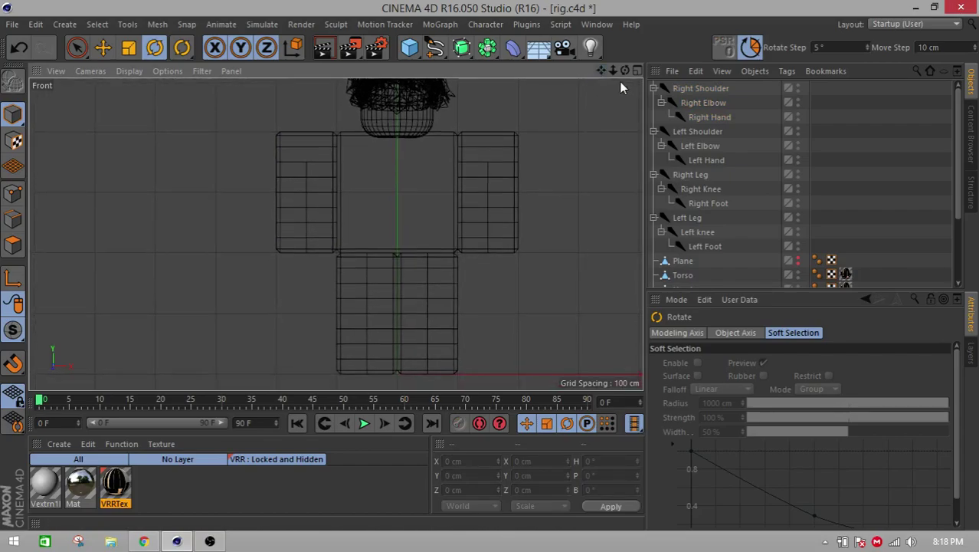
pyautogui.click(694, 92)
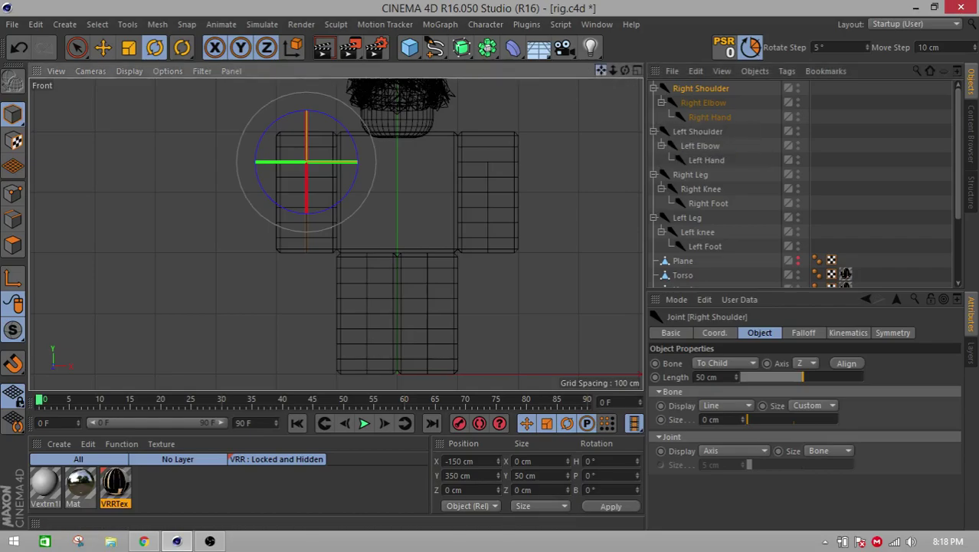
pyautogui.scroll(2, 346, 215)
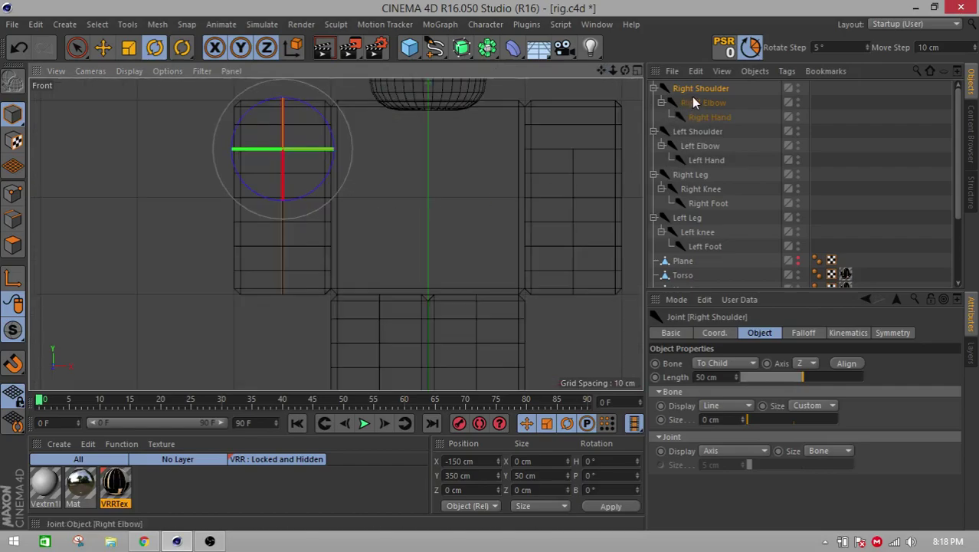
pyautogui.scroll(-2, 717, 185)
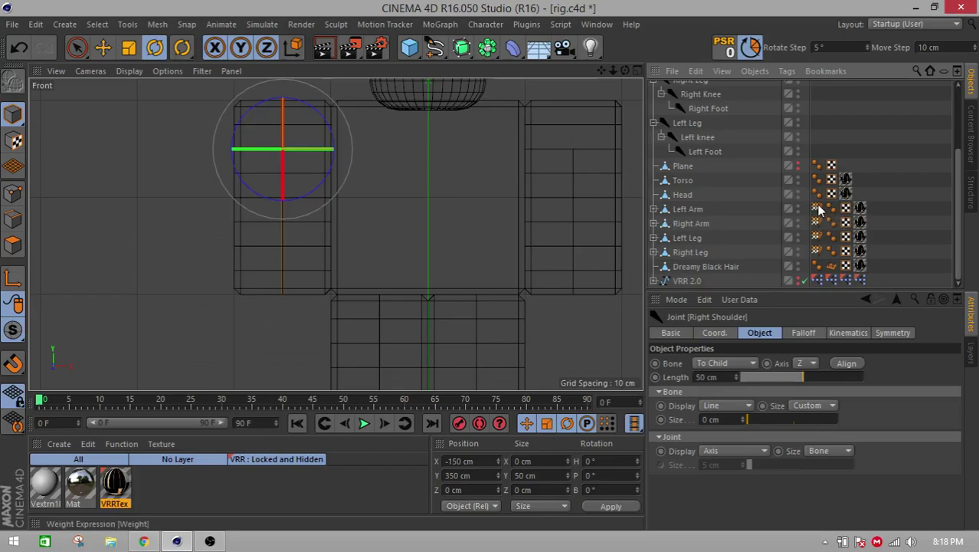
pyautogui.click(816, 209)
pyautogui.click(697, 211)
pyautogui.moveTo(694, 222)
pyautogui.mouseDown()
pyautogui.moveTo(697, 204)
pyautogui.moveTo(691, 236)
pyautogui.mouseUp()
pyautogui.click(691, 251)
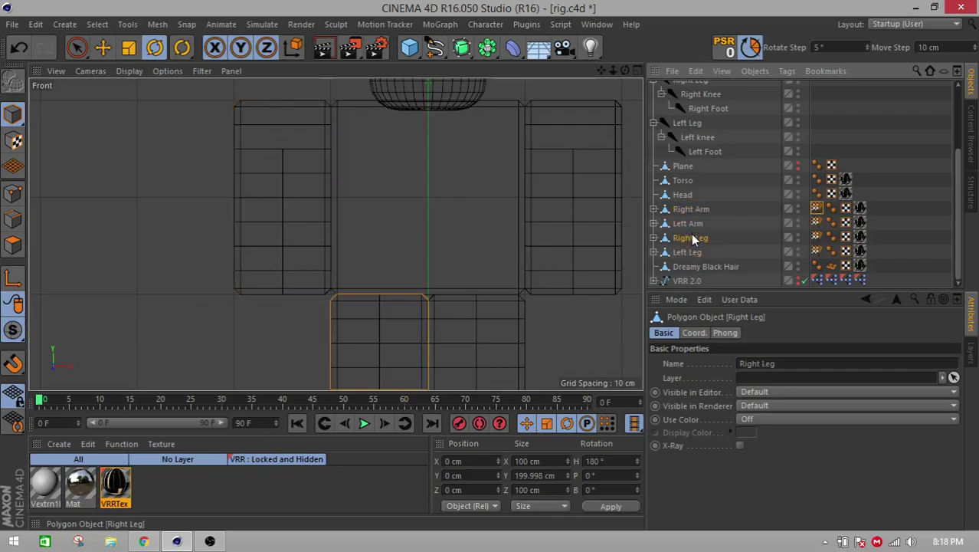
# - Start the Weight Tool on the Right Arm mesh for Right Shoulder, with 100% strength, 100% hardness and Visible Only turned off
pyautogui.click(817, 209)
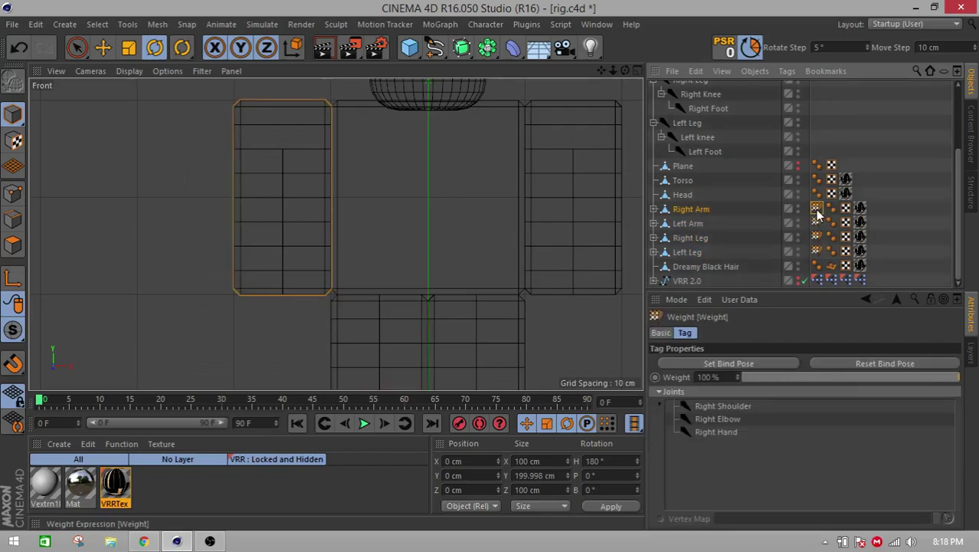
pyautogui.doubleClick(817, 210)
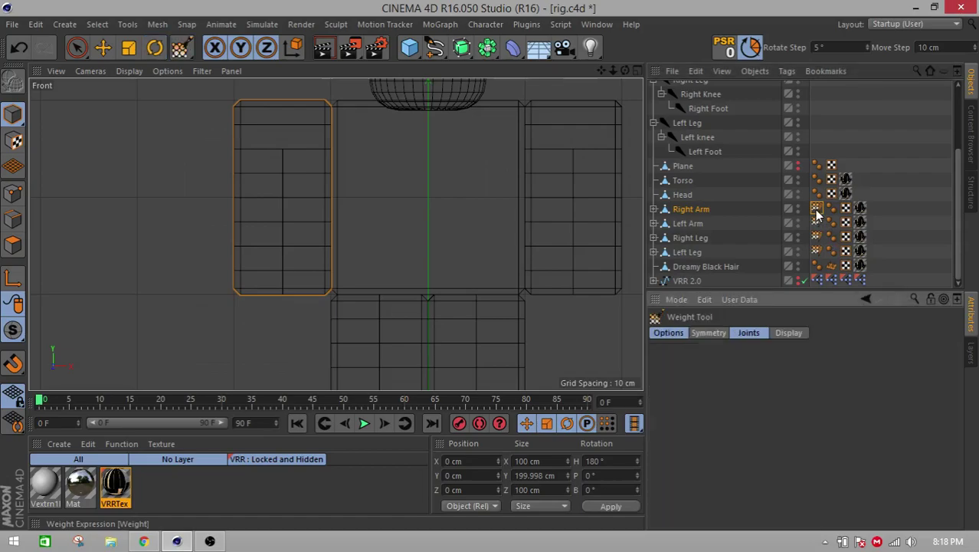
pyautogui.scroll(-1, 958, 391)
pyautogui.scroll(-2, 958, 391)
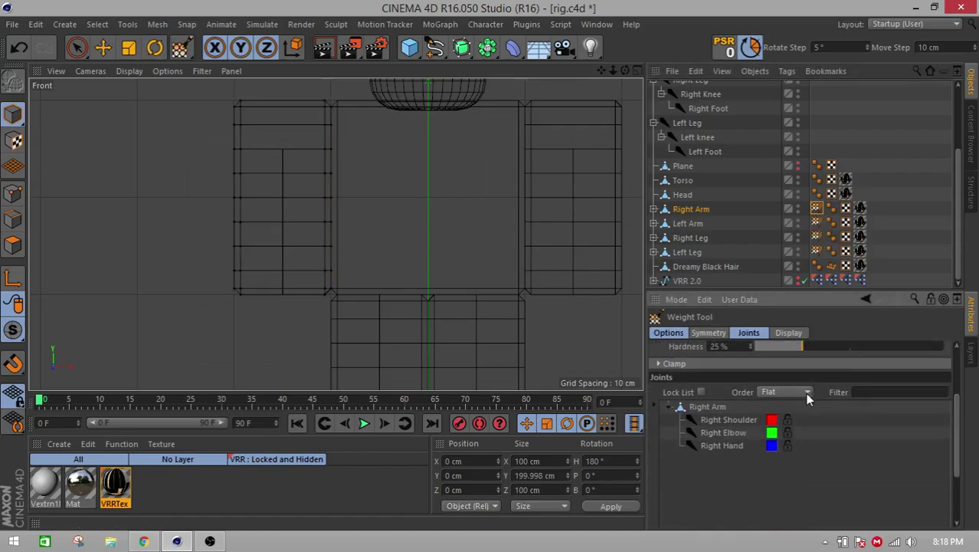
pyautogui.scroll(3, 813, 406)
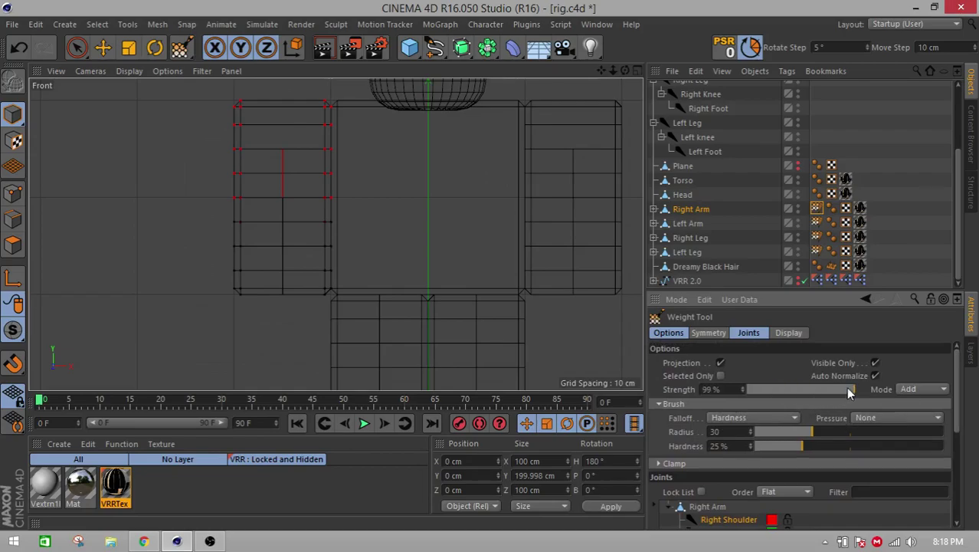
pyautogui.moveTo(811, 446); pyautogui.dragTo(948, 446)
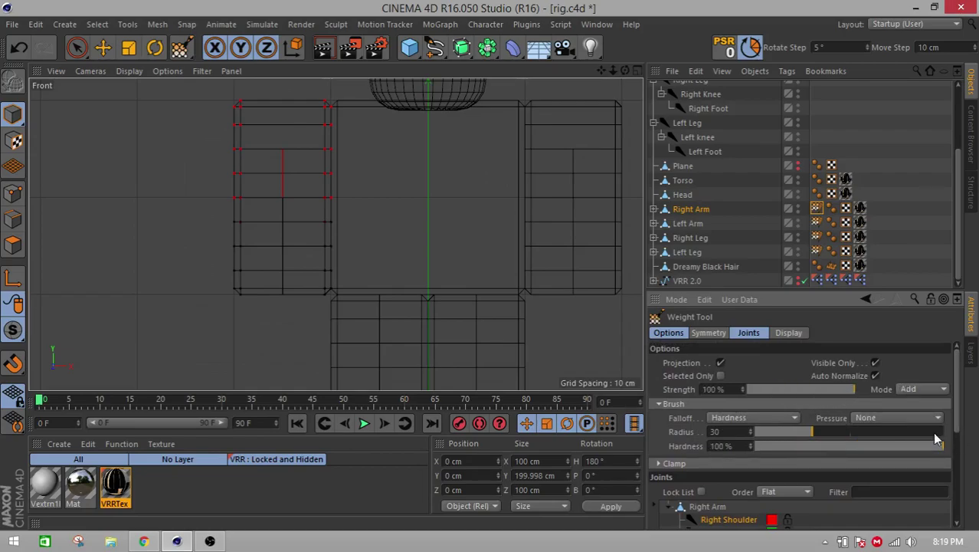
pyautogui.moveTo(395, 262); pyautogui.dragTo(565, 255, button='middle')
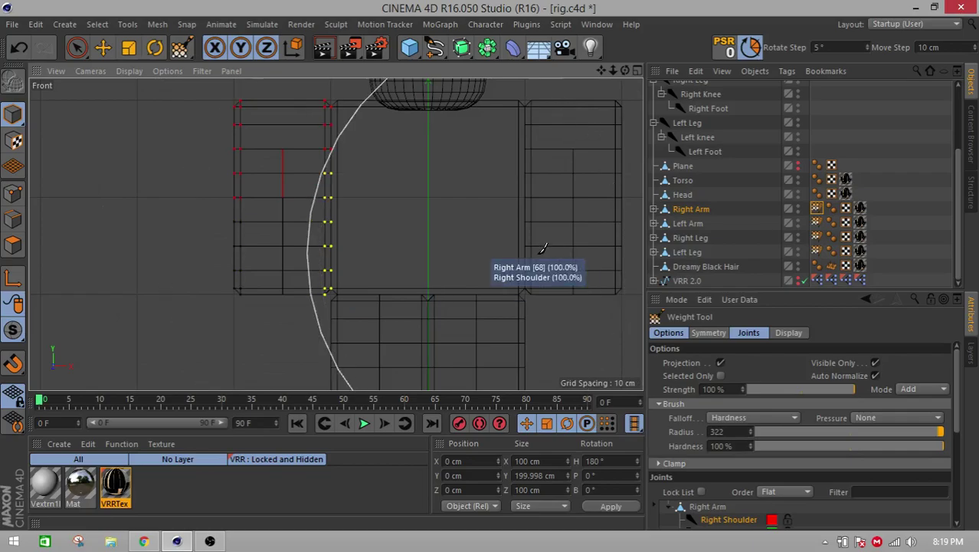
pyautogui.click(874, 363)
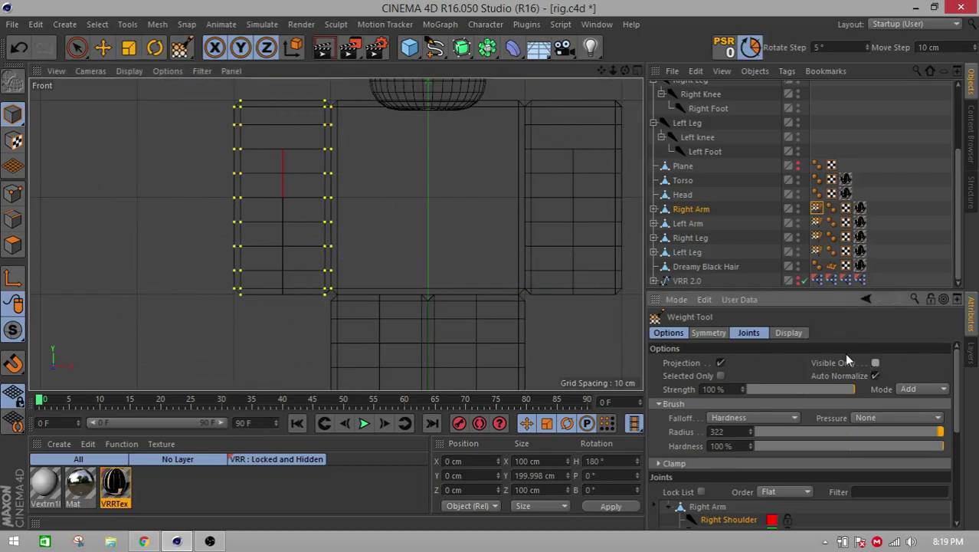
# - Set the weight brush radius to 99 and limit the Right Elbow weight to the Right Arm points below the elbow row
pyautogui.moveTo(389, 208); pyautogui.dragTo(266, 221, button='middle')
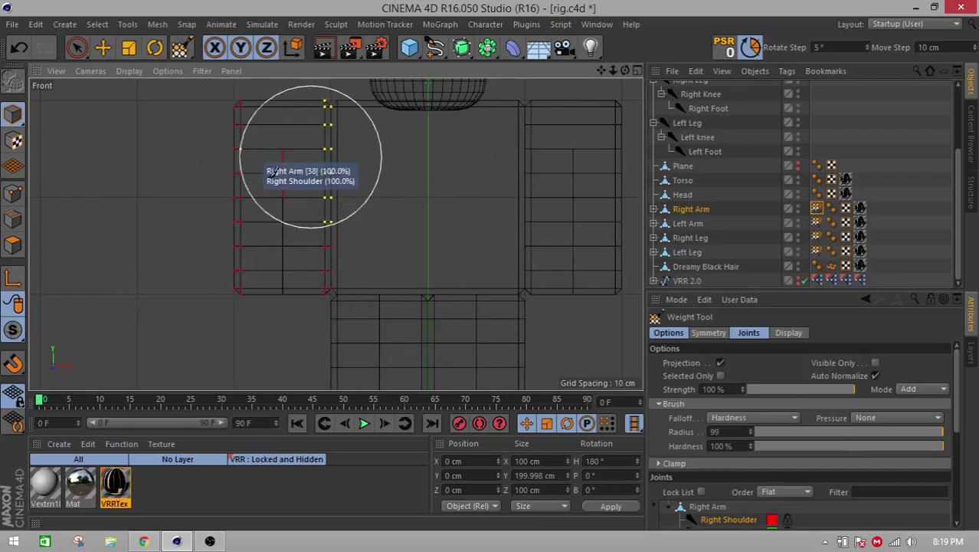
pyautogui.scroll(-3, 954, 399)
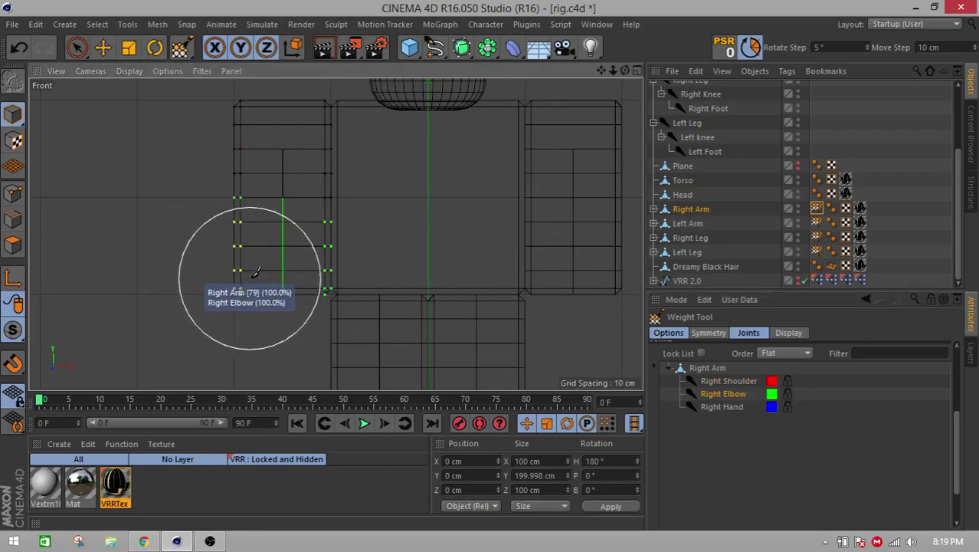
pyautogui.keyDown('ctrl'); pyautogui.click(260, 146); pyautogui.keyUp('ctrl')
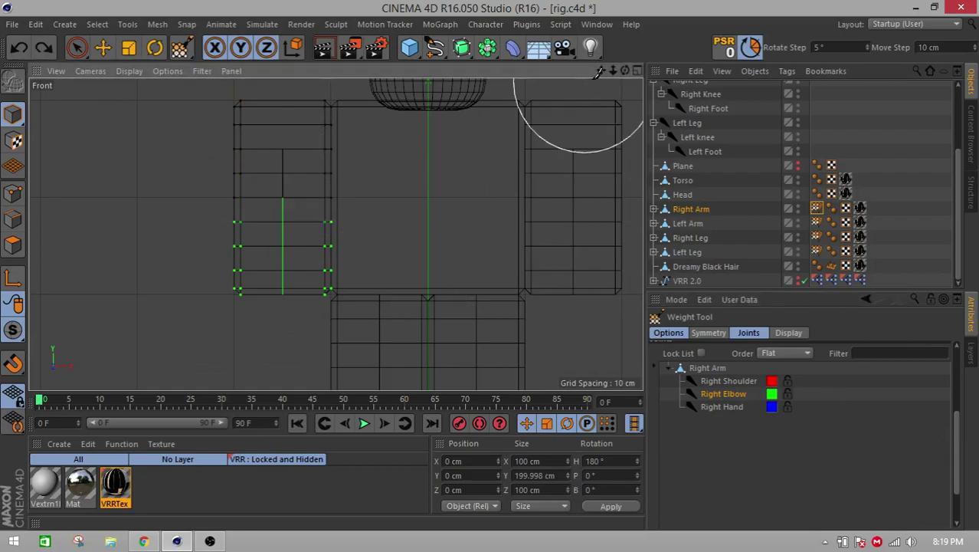
# - Repaint the whole Right Arm with full Right Shoulder weight, and the points below the elbow row with full Right Elbow weight
pyautogui.moveTo(601, 70); pyautogui.dragTo(600, 76)
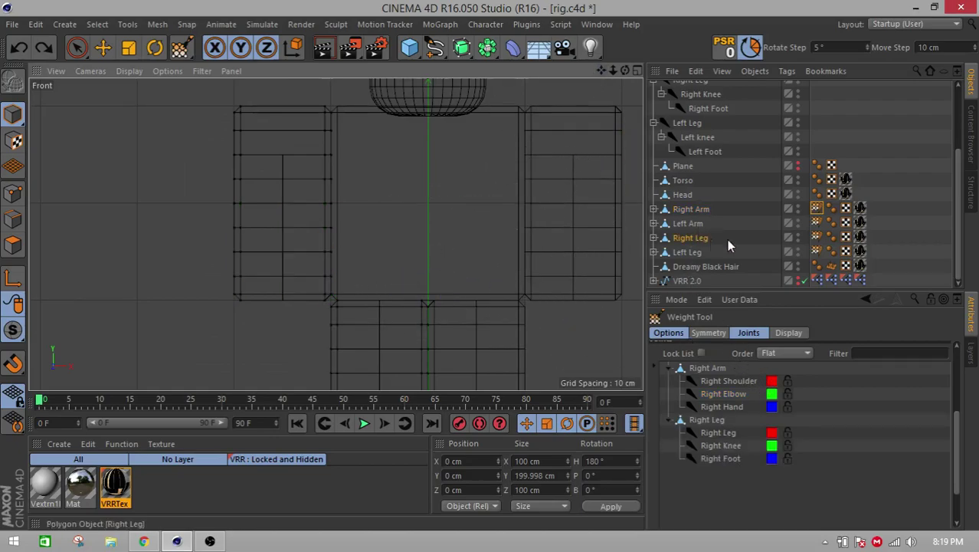
pyautogui.click(813, 208)
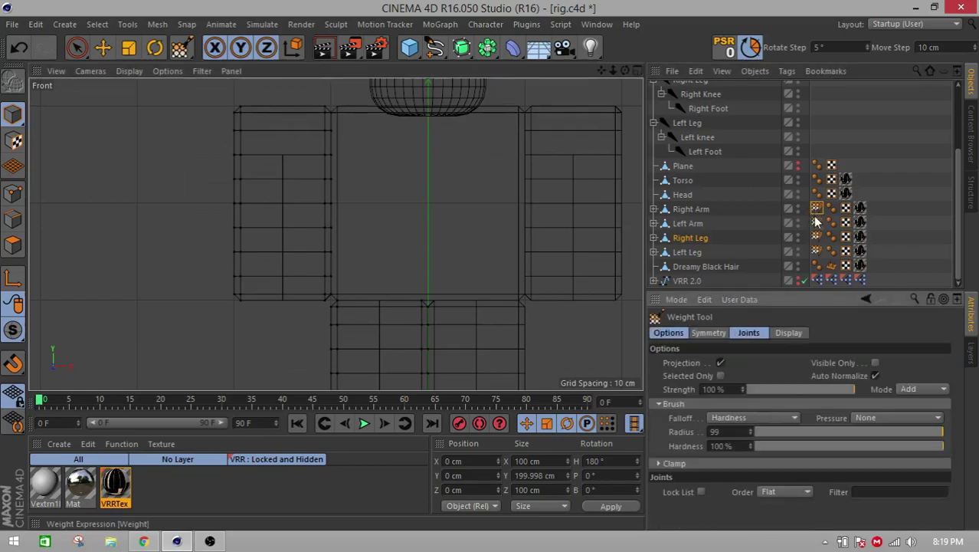
pyautogui.moveTo(961, 418); pyautogui.dragTo(947, 455)
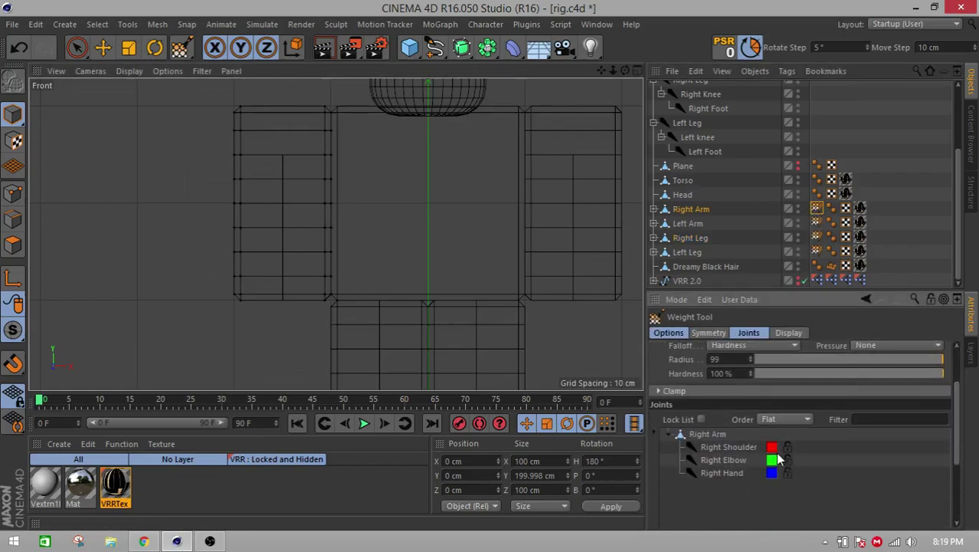
pyautogui.moveTo(297, 257)
pyautogui.mouseDown()
pyautogui.moveTo(260, 256)
pyautogui.moveTo(315, 268)
pyautogui.moveTo(267, 250)
pyautogui.mouseUp()
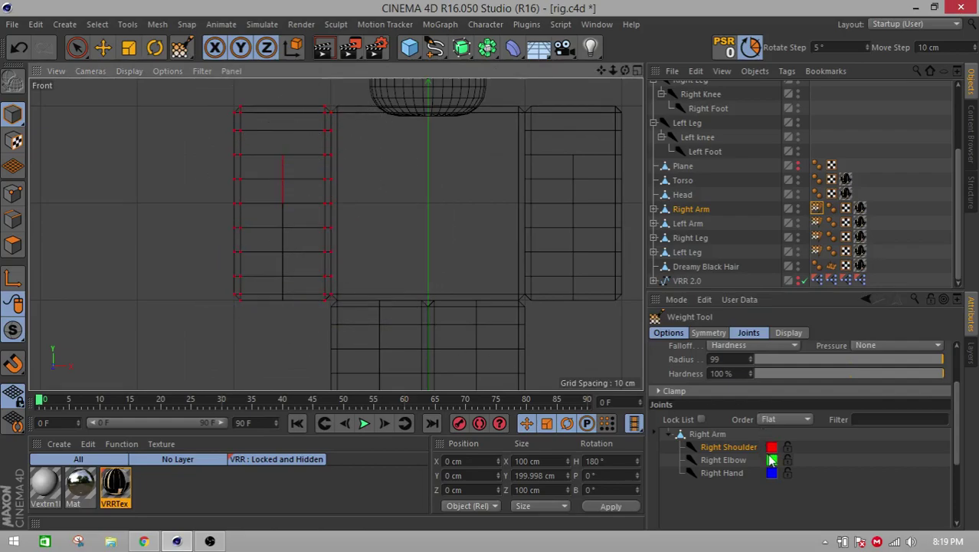
pyautogui.click(772, 460)
pyautogui.moveTo(282, 296)
pyautogui.mouseDown()
pyautogui.moveTo(218, 296)
pyautogui.moveTo(431, 306)
pyautogui.moveTo(328, 262)
pyautogui.mouseUp()
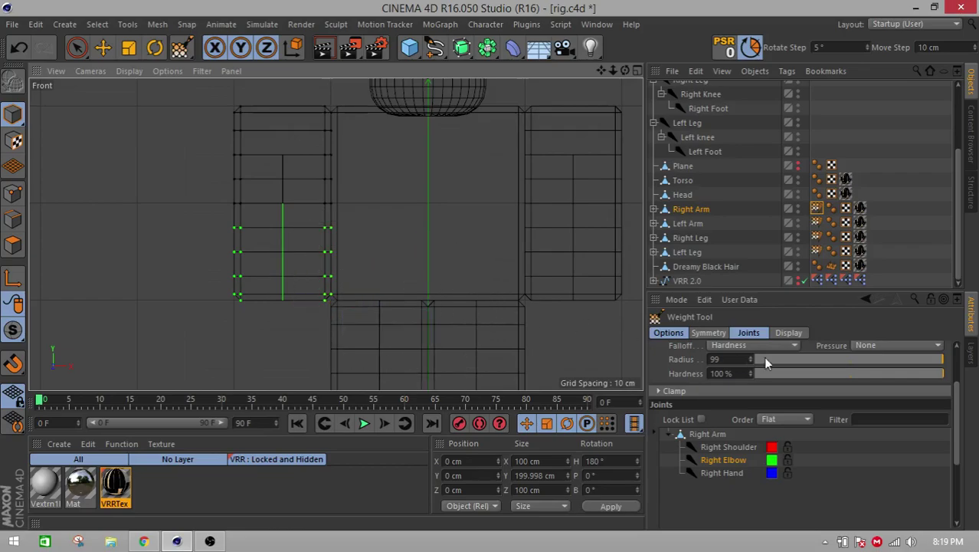
# - Paint the Right Arm's elbow row with Right Elbow weight at 50% strength, using a brush radius of 9
pyautogui.scroll(3, 902, 481)
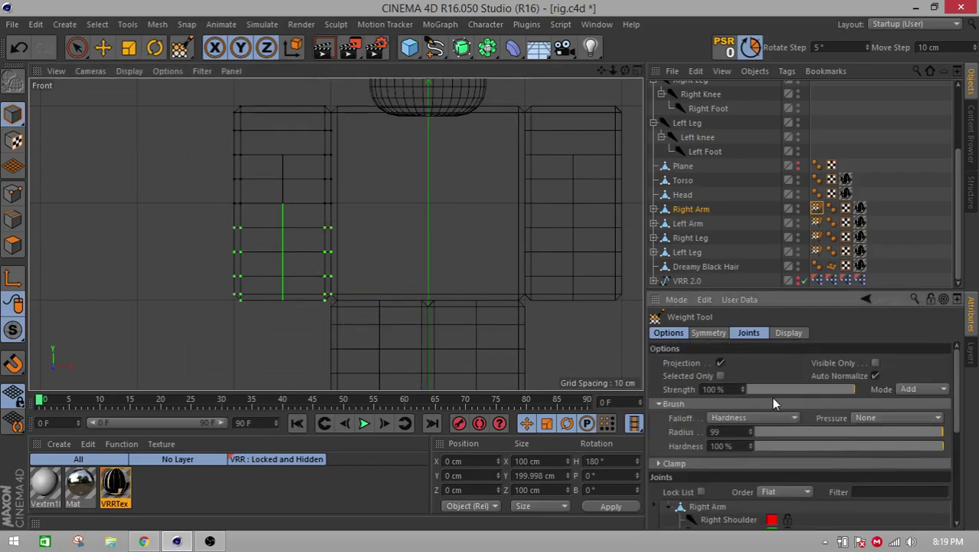
pyautogui.moveTo(773, 391); pyautogui.dragTo(800, 393)
pyautogui.moveTo(432, 241); pyautogui.dragTo(321, 207, button='middle')
pyautogui.click(330, 203)
pyautogui.moveTo(282, 202); pyautogui.dragTo(208, 204)
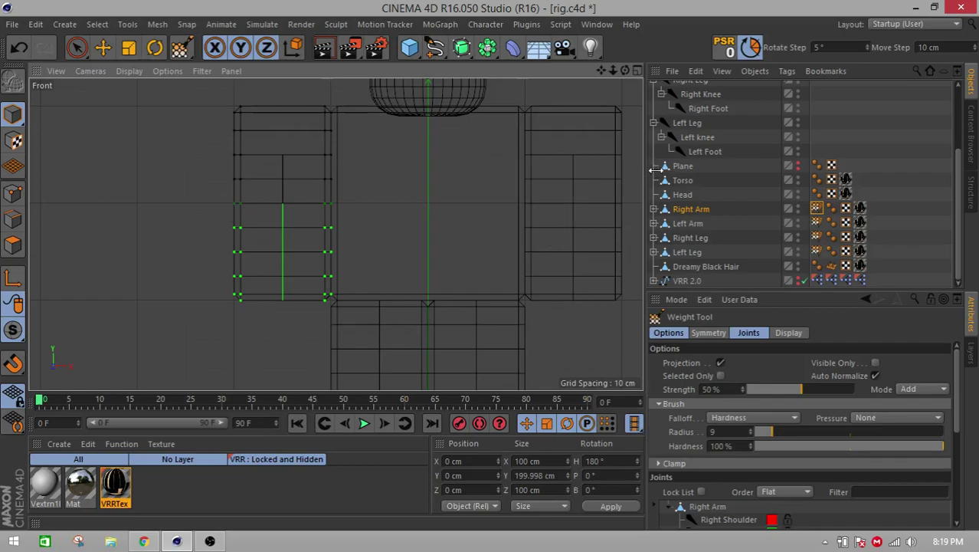
# - Try to paint the Left Arm mesh with Left Shoulder weight at 50% strength, using a brush radius of 162
pyautogui.doubleClick(815, 223)
pyautogui.moveTo(601, 70); pyautogui.dragTo(562, 65)
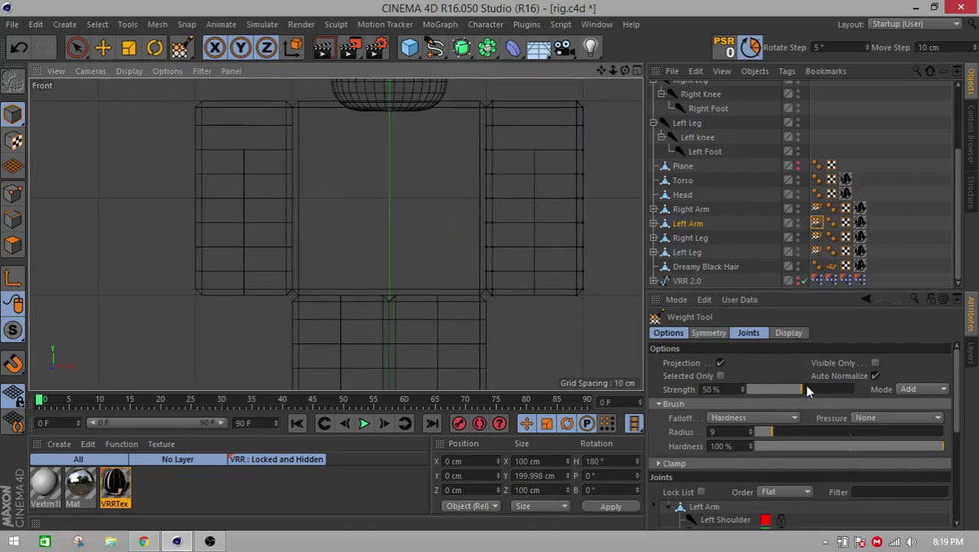
pyautogui.moveTo(483, 255); pyautogui.dragTo(550, 258, button='middle')
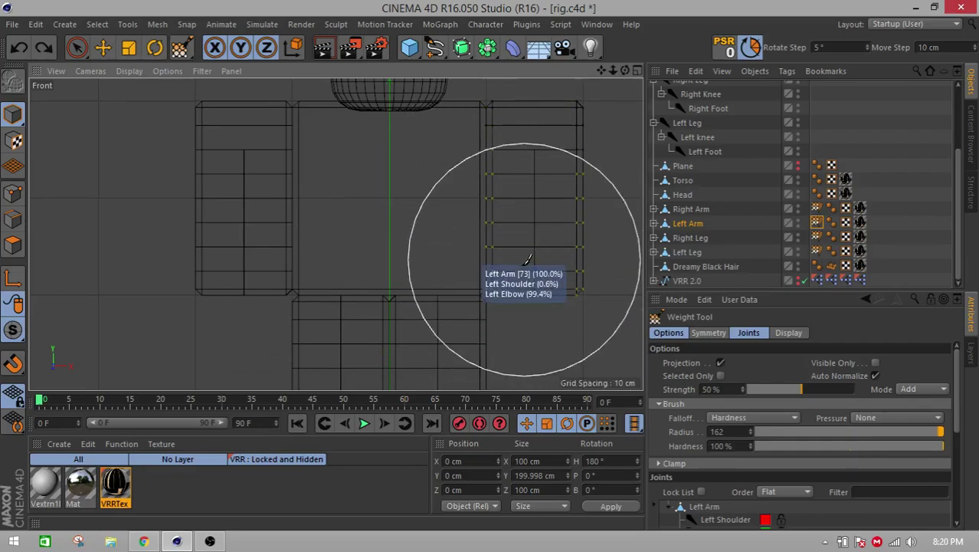
pyautogui.click(766, 519)
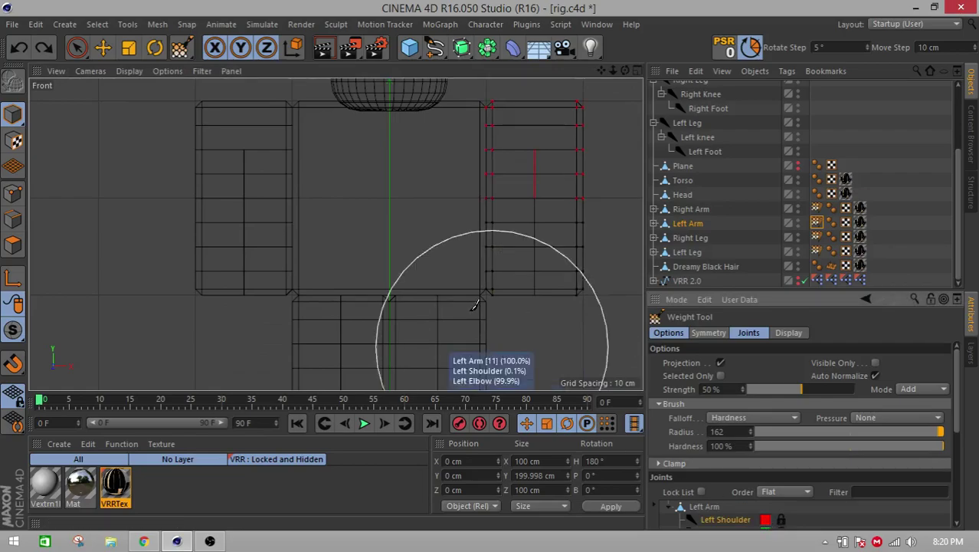
pyautogui.click(508, 181)
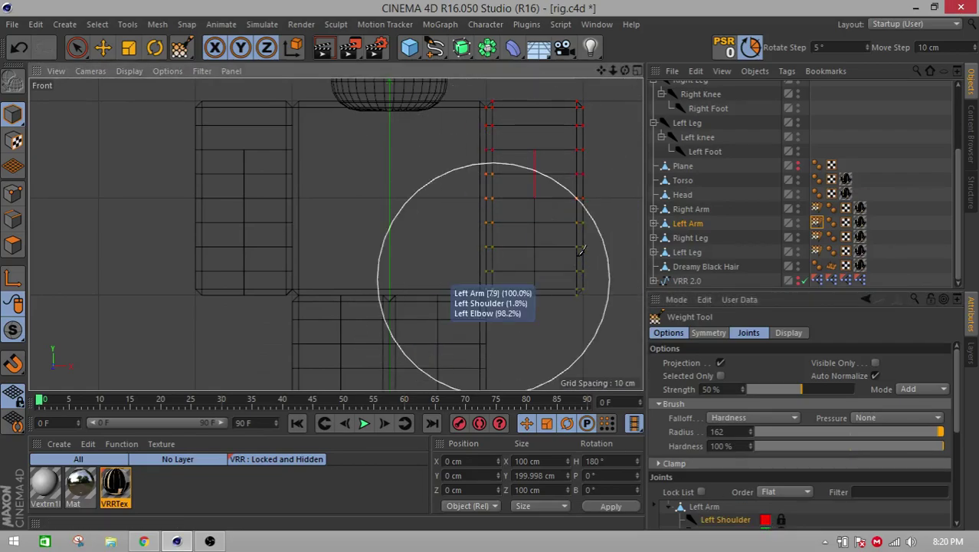
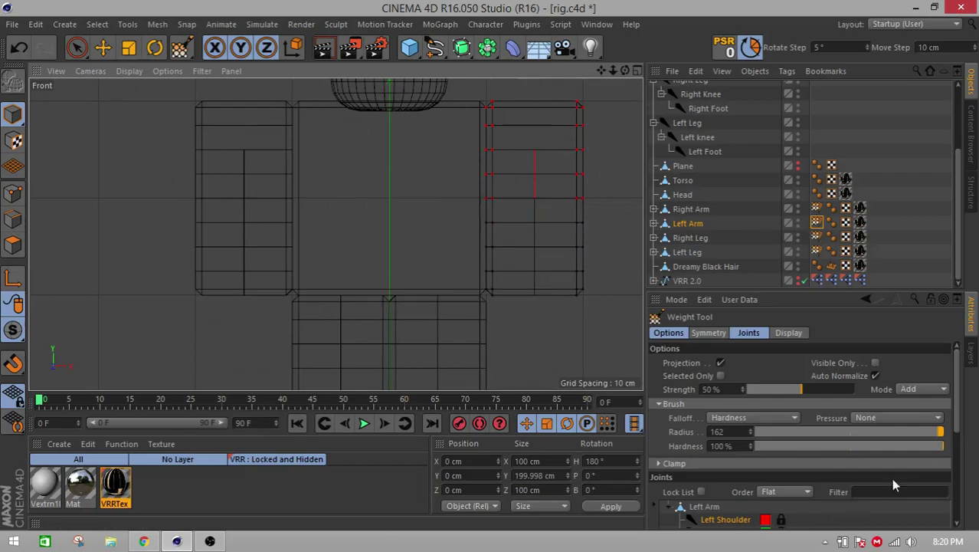
# - Set the weight brush to 100% strength and a radius of 28, and inspect the Left Arm's weight tag and lower points
pyautogui.moveTo(956, 407); pyautogui.dragTo(949, 447)
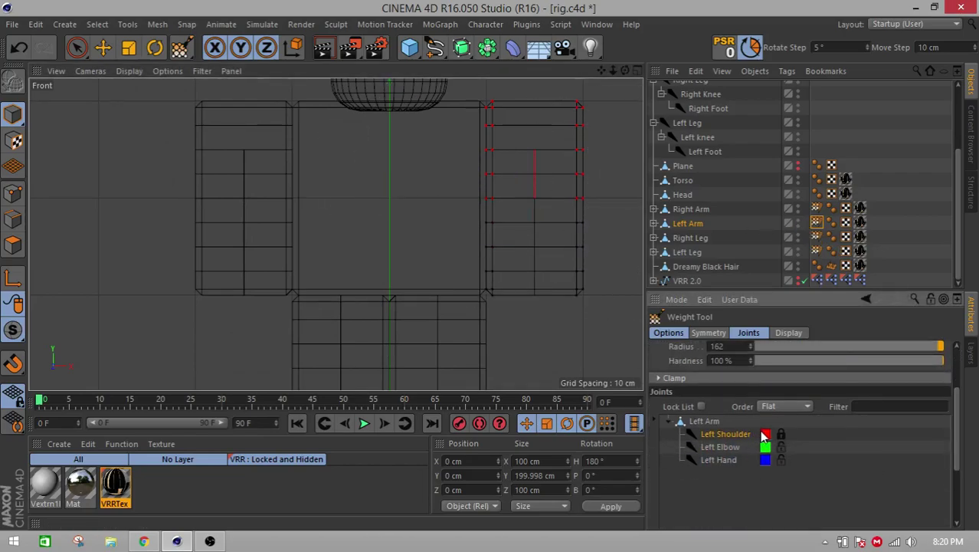
pyautogui.scroll(3, 814, 434)
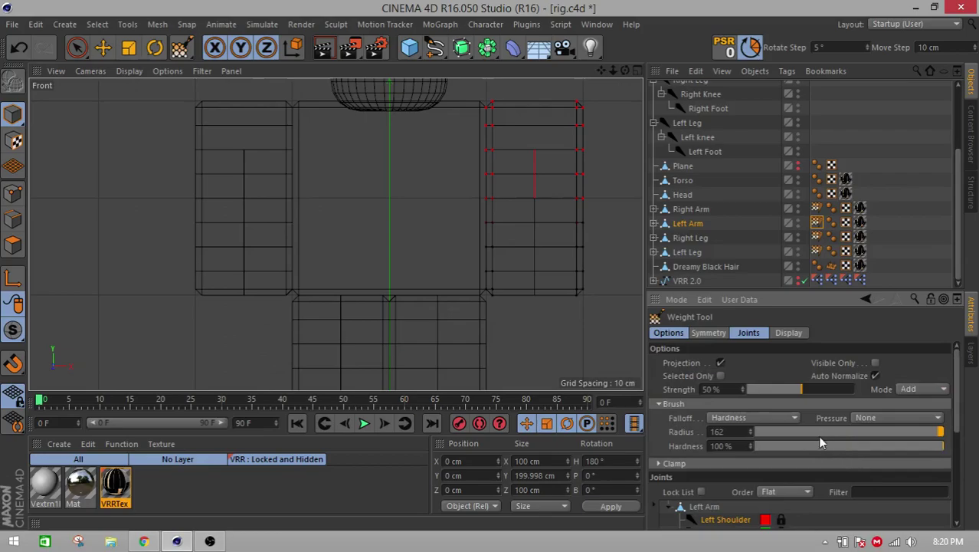
pyautogui.click(808, 431)
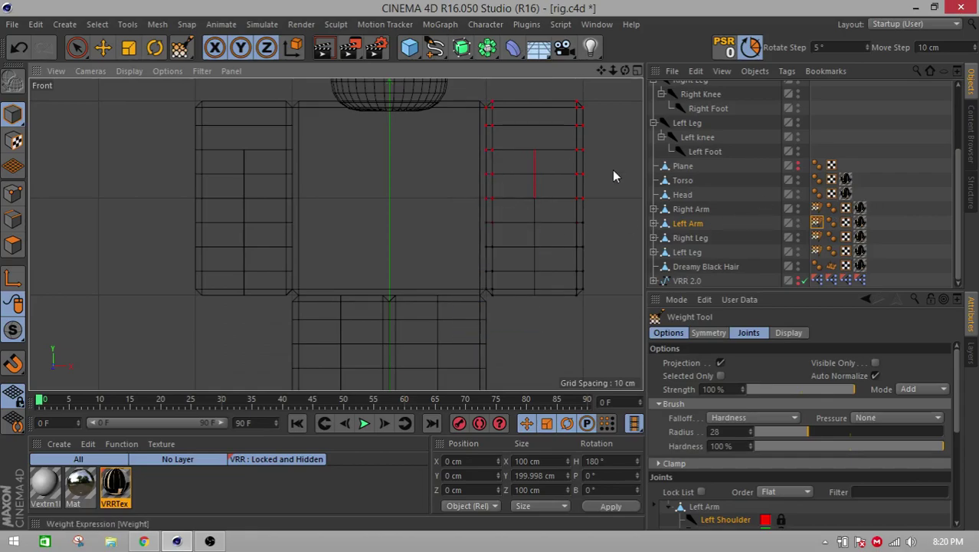
pyautogui.click(105, 48)
pyautogui.moveTo(181, 51); pyautogui.dragTo(249, 94)
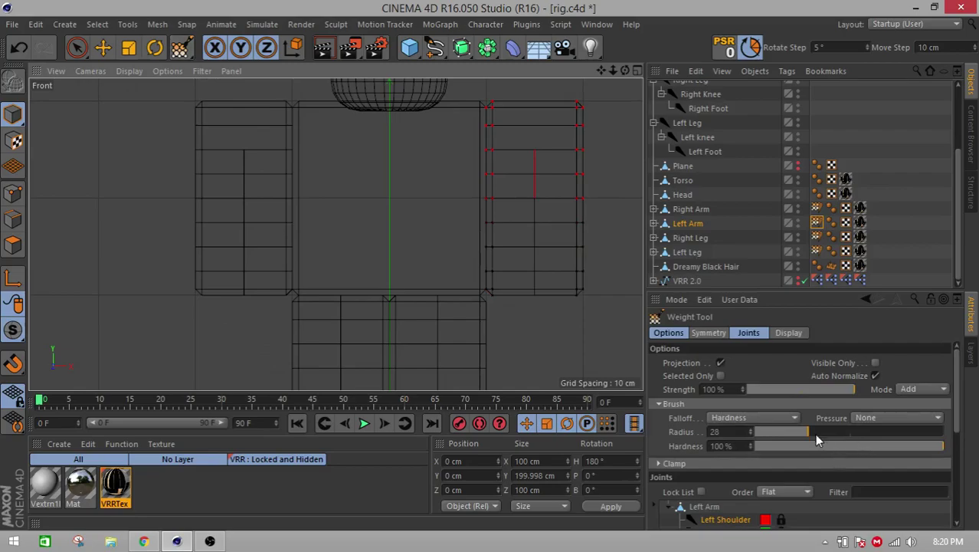
pyautogui.click(816, 223)
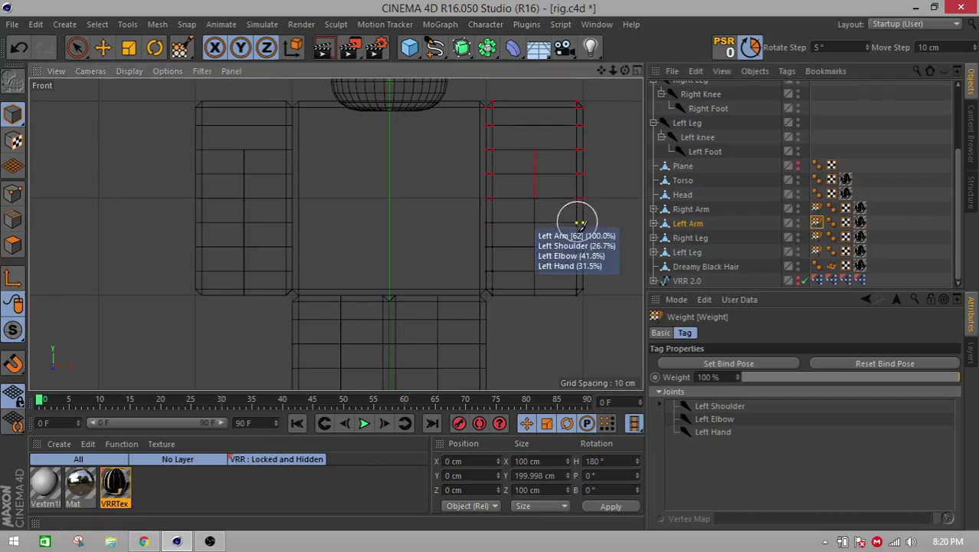
pyautogui.moveTo(581, 293)
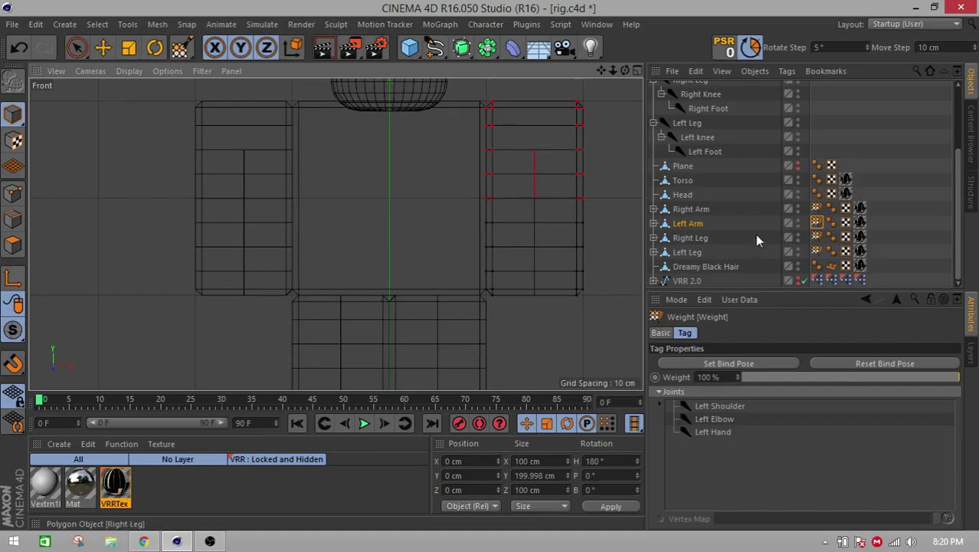
# - Check the Right Arm's joint list and Right Shoulder weights in the Weight Tool for comparison with the Left Arm
pyautogui.click(816, 209)
pyautogui.click(693, 209)
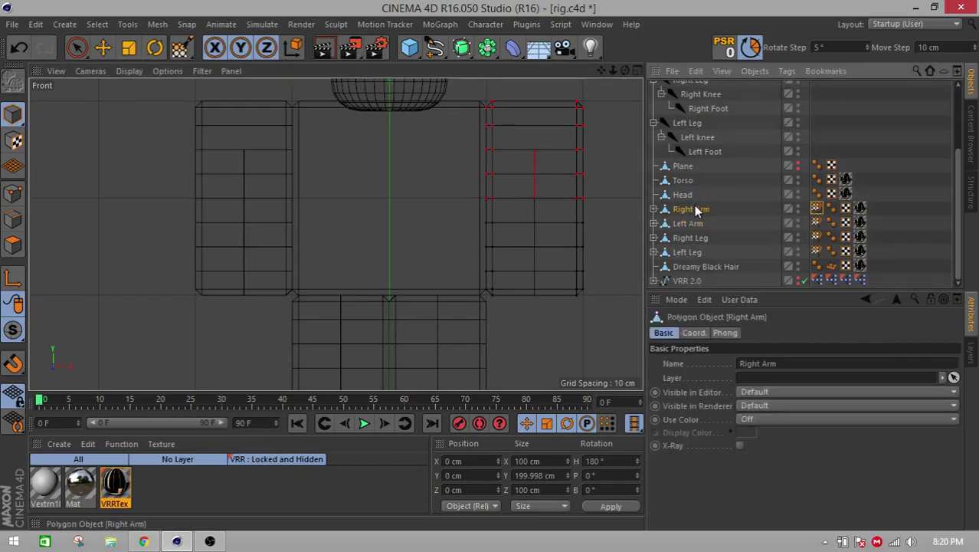
pyautogui.doubleClick(816, 209)
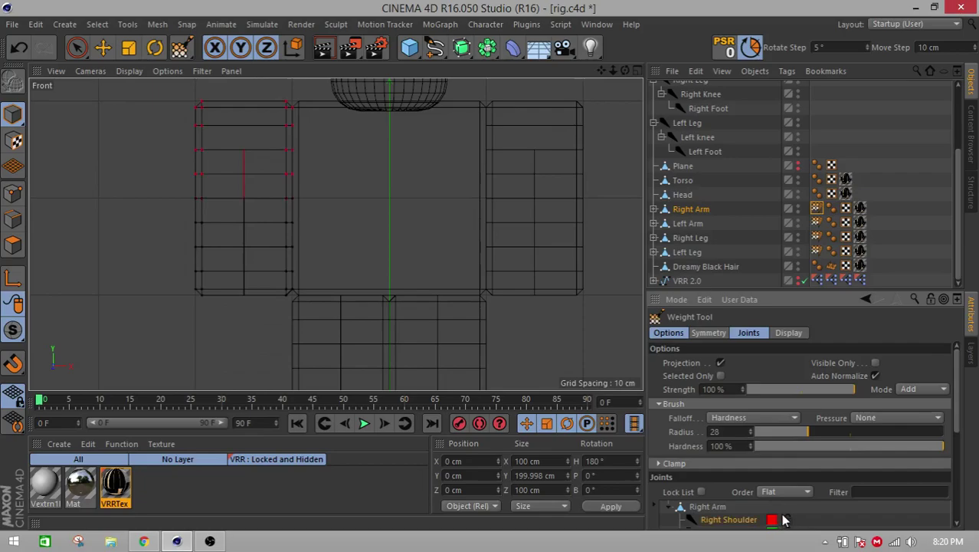
pyautogui.scroll(-3, 826, 520)
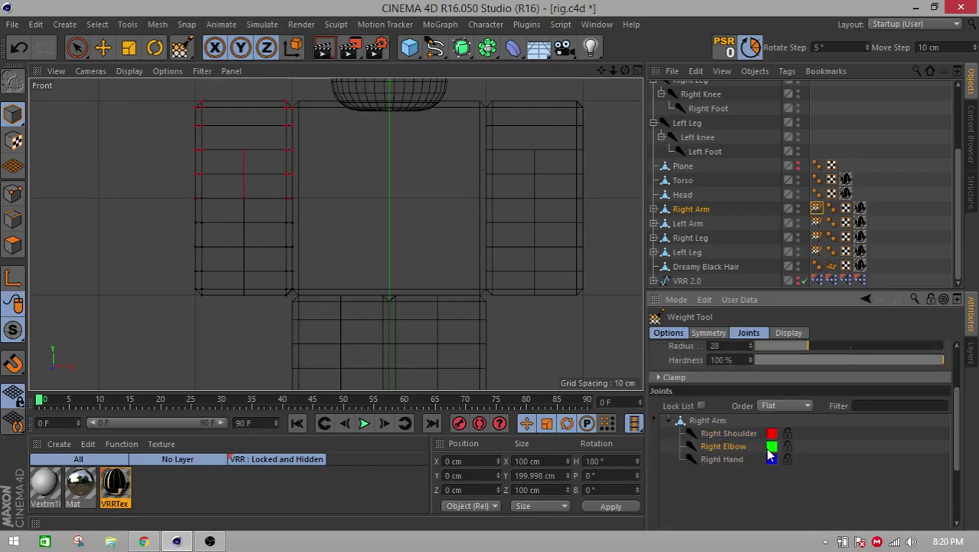
# - Unlock the Left Arm's Left Shoulder joint and paint the whole arm with full Left Shoulder weight, using a brush radius of 42
pyautogui.doubleClick(816, 222)
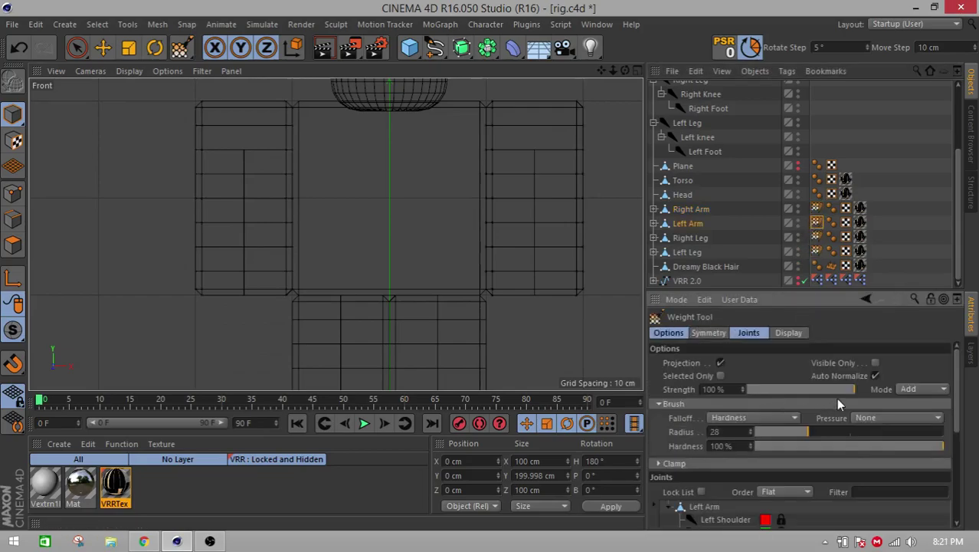
pyautogui.scroll(-3, 677, 384)
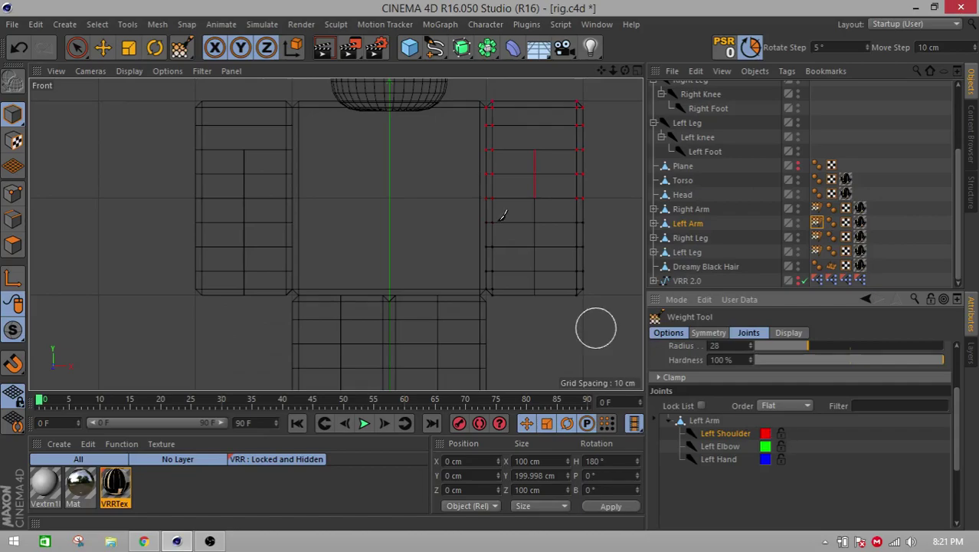
pyautogui.moveTo(492, 201); pyautogui.dragTo(539, 217, button='middle')
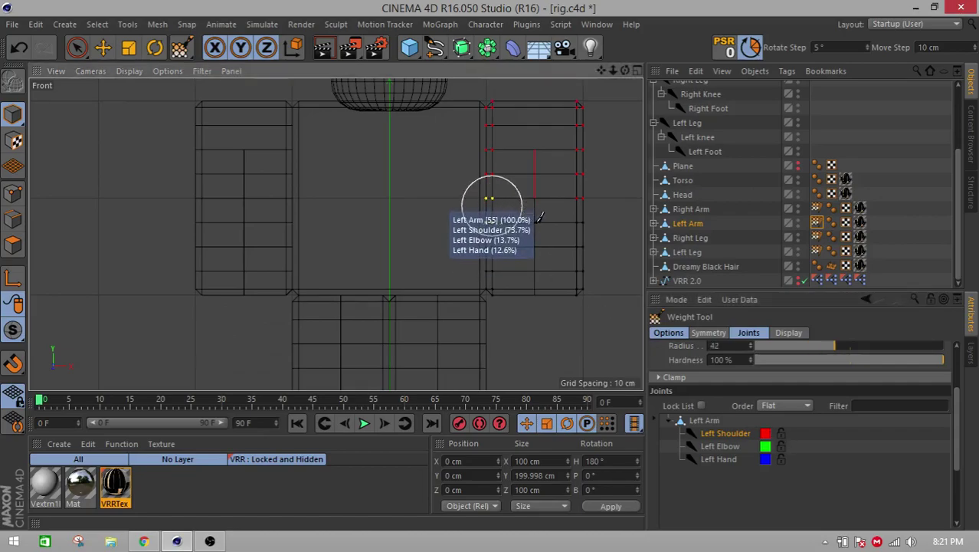
pyautogui.scroll(3, 833, 440)
pyautogui.moveTo(563, 262); pyautogui.dragTo(491, 123)
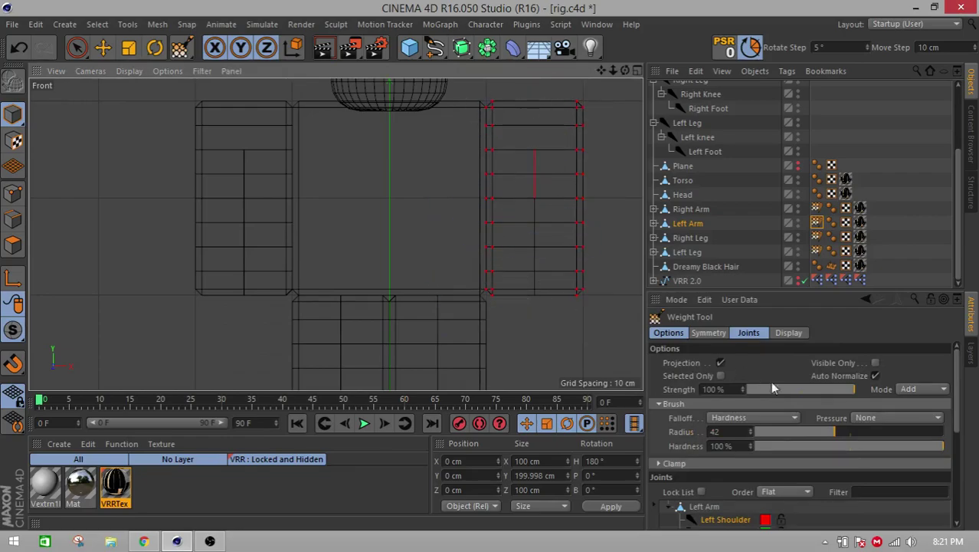
# - Paint the Left Arm's points below the elbow row with full Left Elbow weight, and the elbow row at 50% strength with brush radius 24
pyautogui.scroll(-3, 871, 506)
pyautogui.click(726, 445)
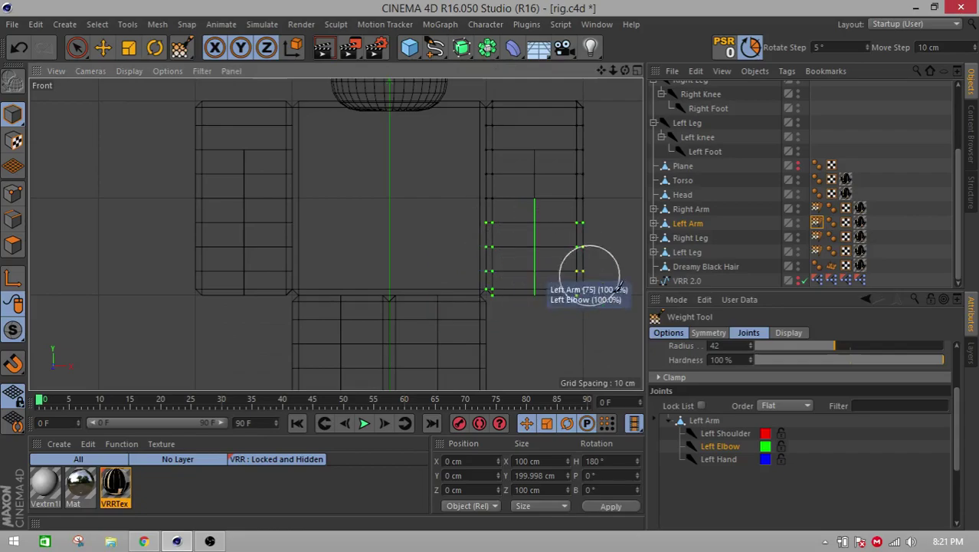
pyautogui.scroll(3, 854, 433)
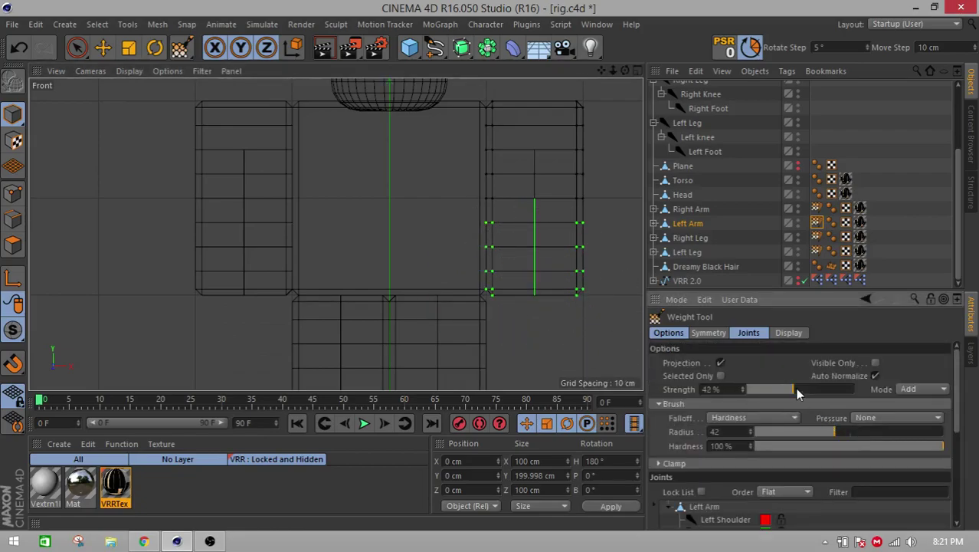
pyautogui.moveTo(586, 203); pyautogui.dragTo(571, 202, button='middle')
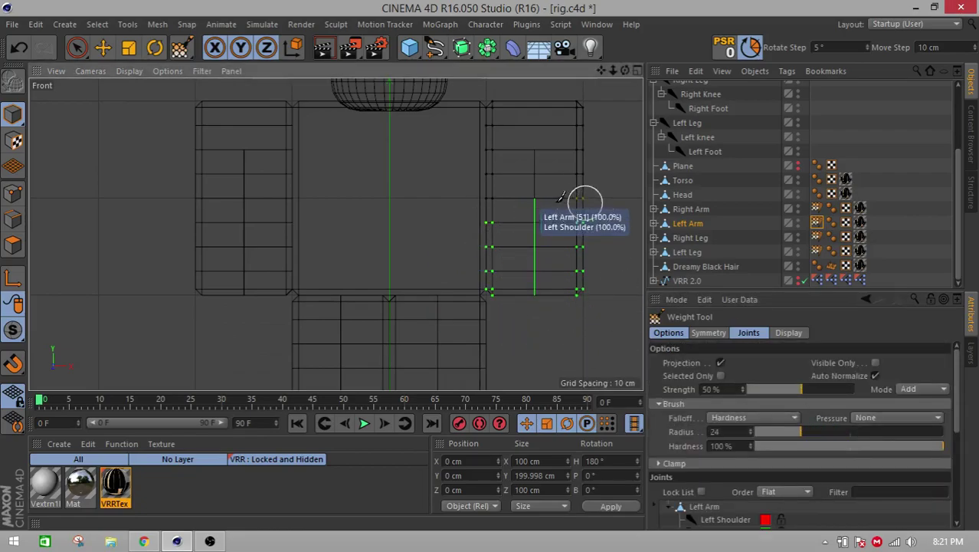
pyautogui.click(580, 201)
pyautogui.click(481, 195)
# - Paint the whole Right Leg mesh with full Right Leg joint weight at 50% strength, using a brush radius of 246
pyautogui.moveTo(601, 71)
pyautogui.mouseDown()
pyautogui.moveTo(710, 0)
pyautogui.moveTo(694, 0)
pyautogui.moveTo(615, 123)
pyautogui.mouseUp()
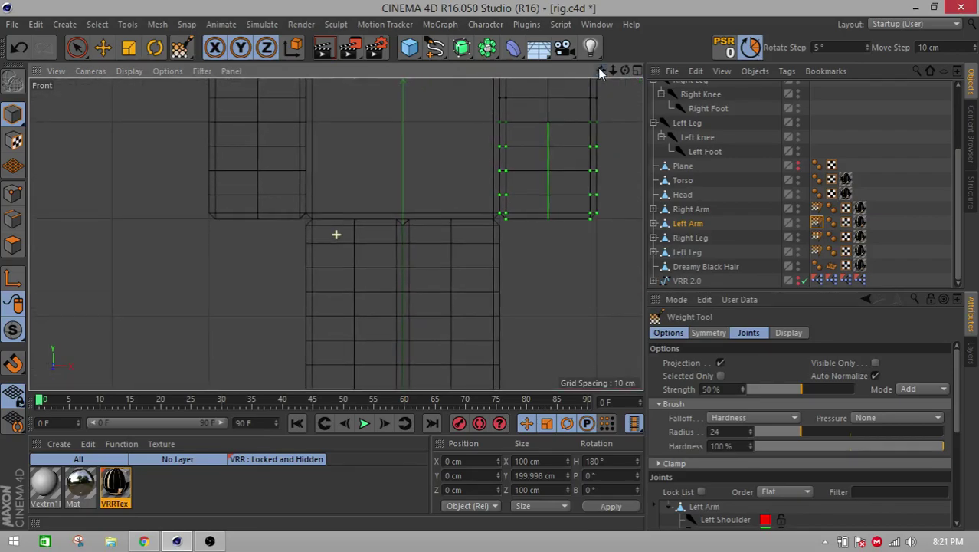
pyautogui.moveTo(601, 70); pyautogui.dragTo(336, 234)
pyautogui.click(815, 237)
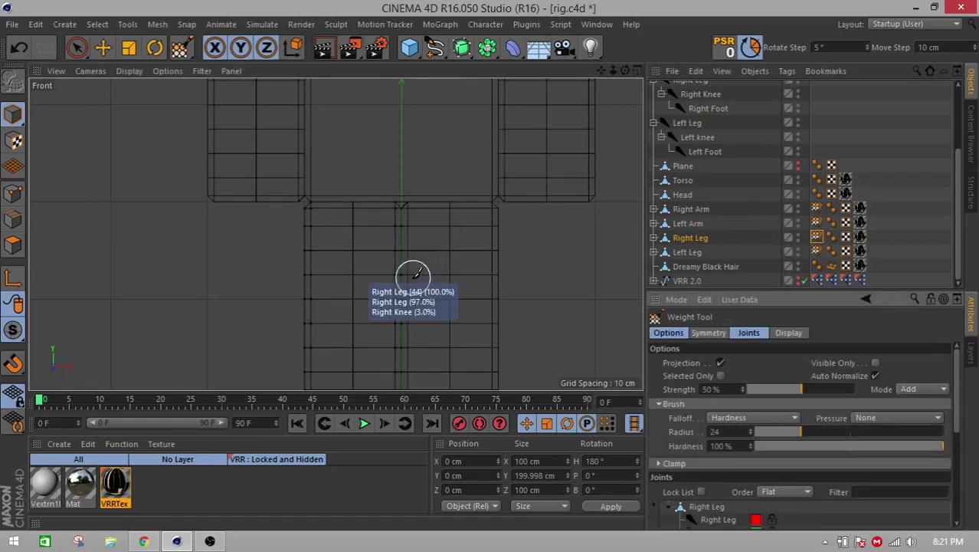
pyautogui.moveTo(601, 70); pyautogui.dragTo(578, 124)
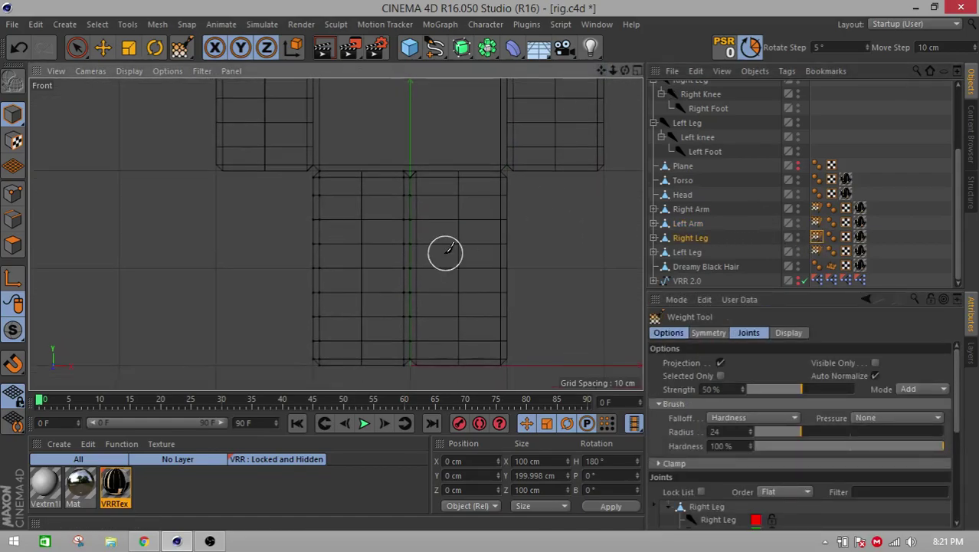
pyautogui.click(756, 520)
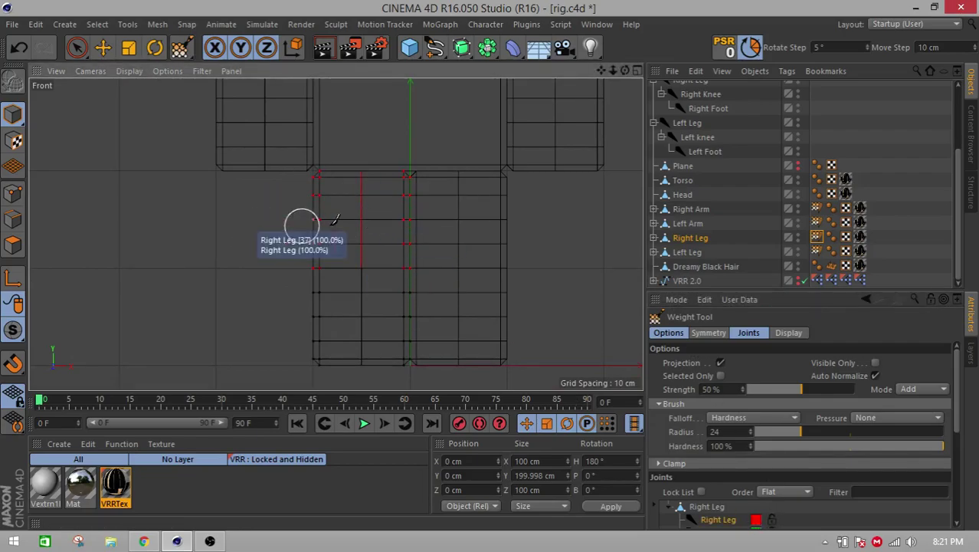
pyautogui.moveTo(300, 288); pyautogui.dragTo(455, 272, button='middle')
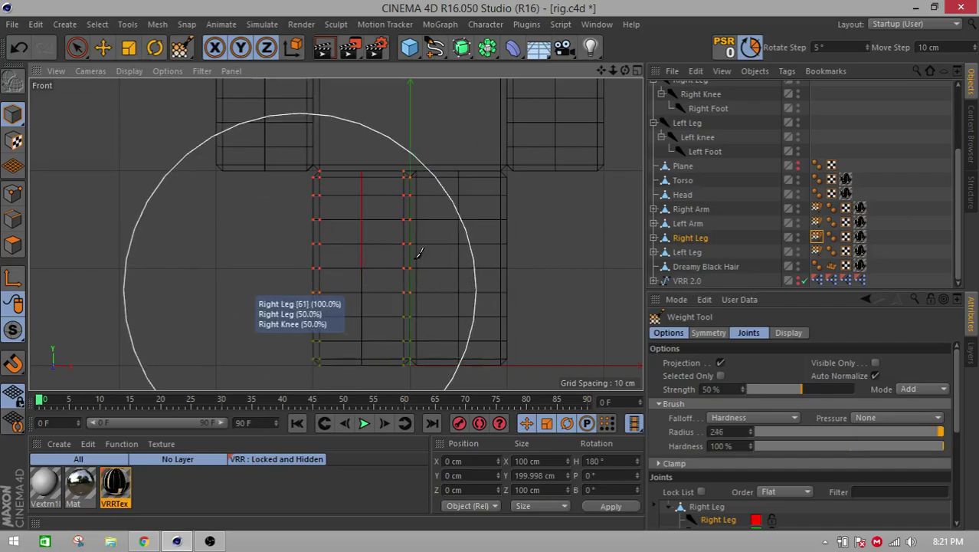
# - Paint the Right Leg's points below the knee row with full Right Knee weight, and give the knee row 50% using brush radius 24
pyautogui.moveTo(520, 299)
pyautogui.mouseDown(button='middle')
pyautogui.moveTo(511, 277)
pyautogui.moveTo(452, 284)
pyautogui.mouseUp(button='middle')
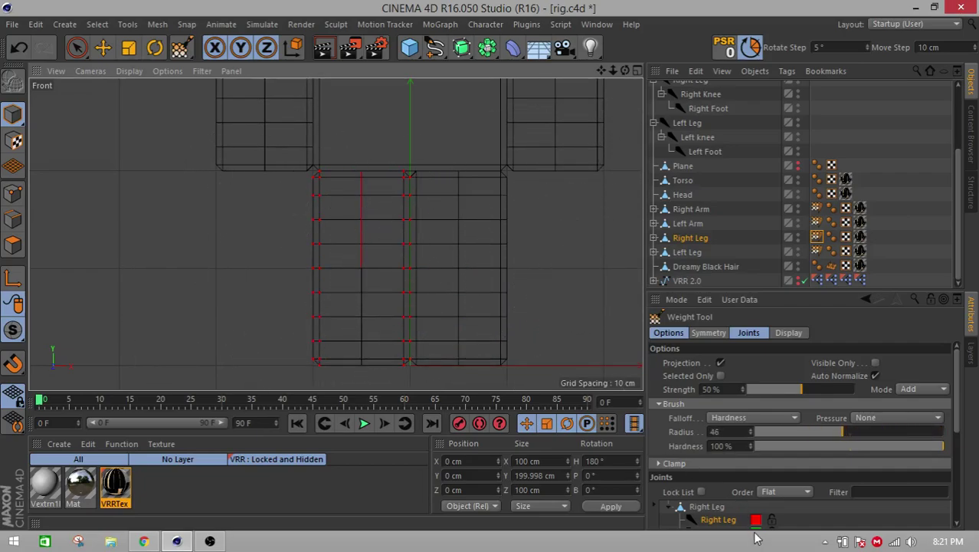
pyautogui.scroll(-3, 792, 520)
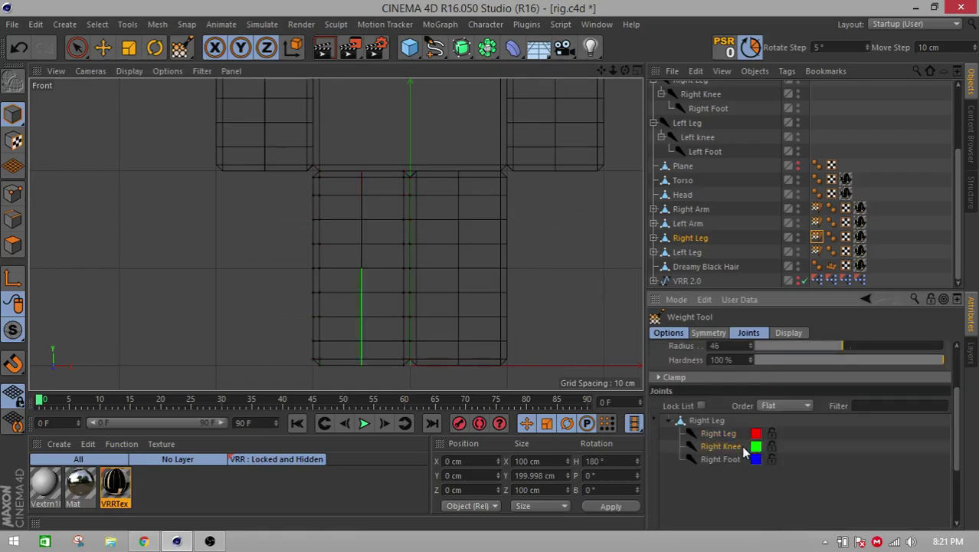
pyautogui.moveTo(436, 338); pyautogui.dragTo(448, 336, button='middle')
pyautogui.moveTo(436, 334); pyautogui.dragTo(216, 315)
pyautogui.moveTo(536, 329); pyautogui.dragTo(535, 339, button='middle')
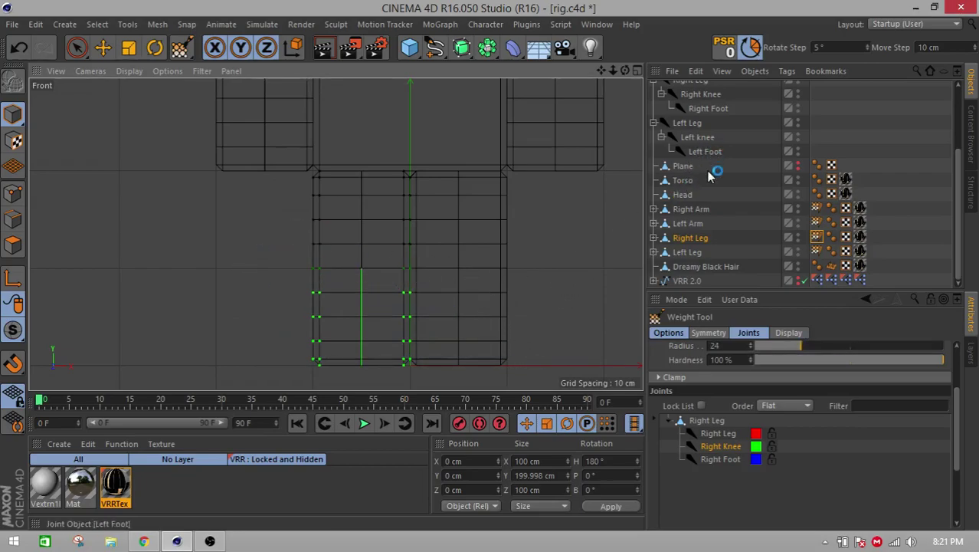
# - Paint the whole Left Leg mesh with Left Leg joint weight, and its points from the knee row down with Left knee weight, using brush radius 80
pyautogui.click(691, 249)
pyautogui.doubleClick(817, 252)
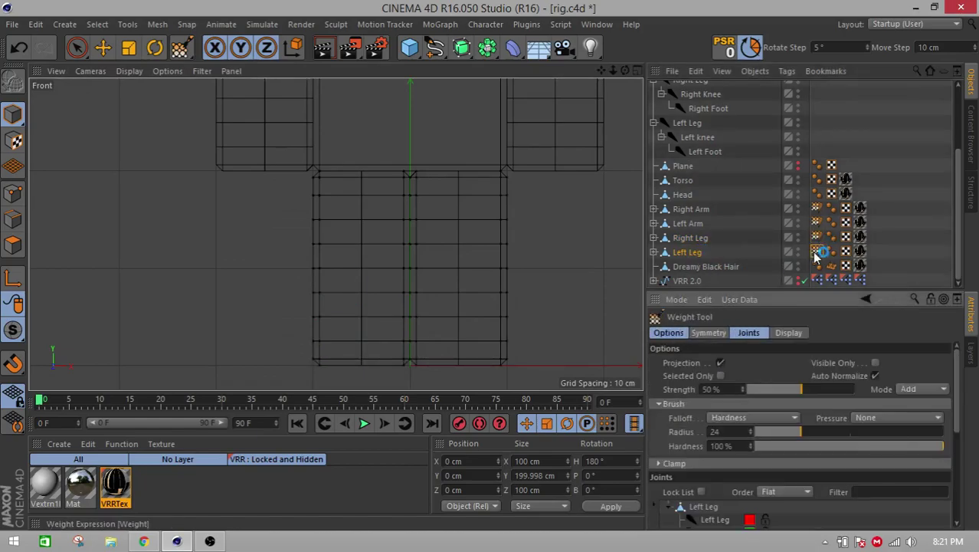
pyautogui.scroll(-3, 820, 502)
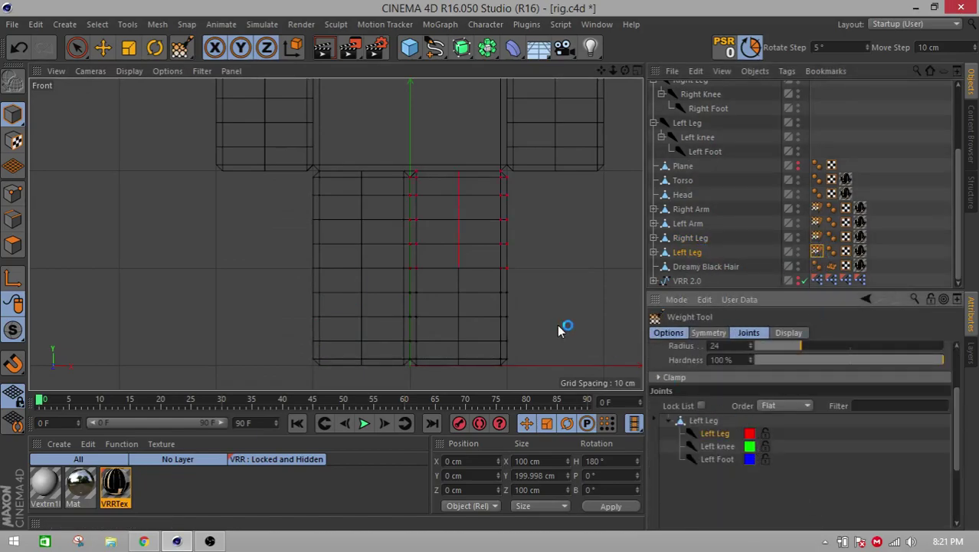
pyautogui.rightClick(465, 215)
pyautogui.click(376, 244)
pyautogui.moveTo(376, 244); pyautogui.dragTo(415, 245, button='middle')
pyautogui.moveTo(448, 236)
pyautogui.mouseDown()
pyautogui.moveTo(421, 348)
pyautogui.moveTo(514, 173)
pyautogui.mouseUp()
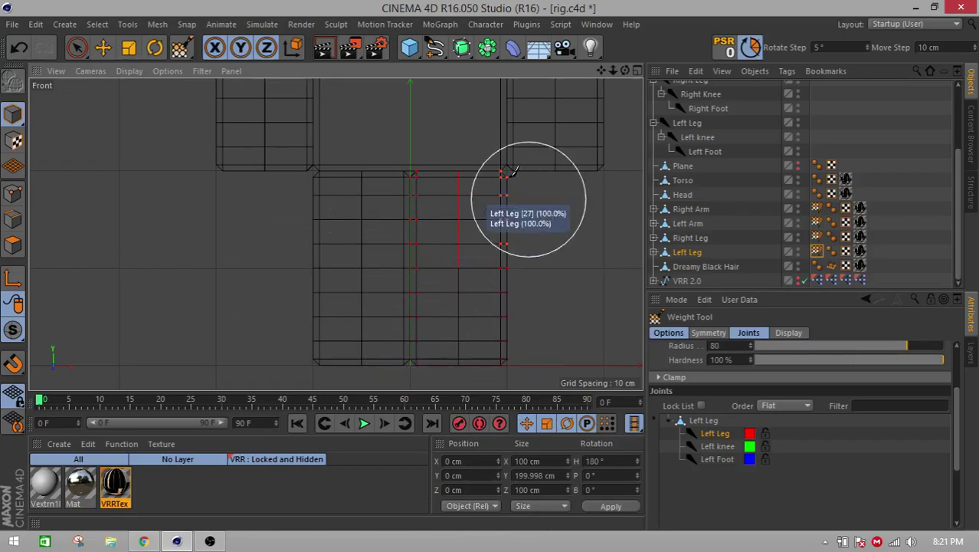
pyautogui.moveTo(507, 409)
pyautogui.mouseDown()
pyautogui.moveTo(452, 175)
pyautogui.moveTo(438, 333)
pyautogui.moveTo(545, 354)
pyautogui.moveTo(564, 218)
pyautogui.mouseUp()
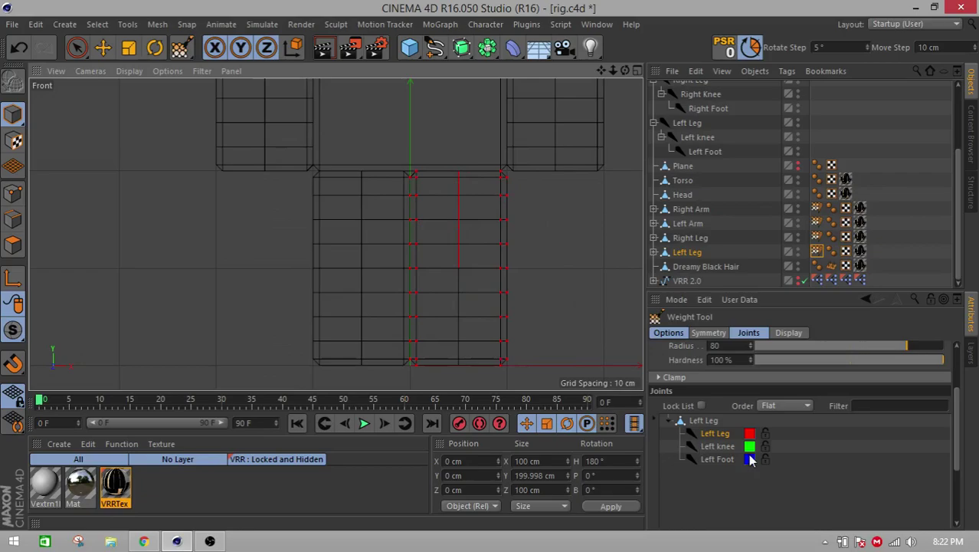
pyautogui.click(717, 446)
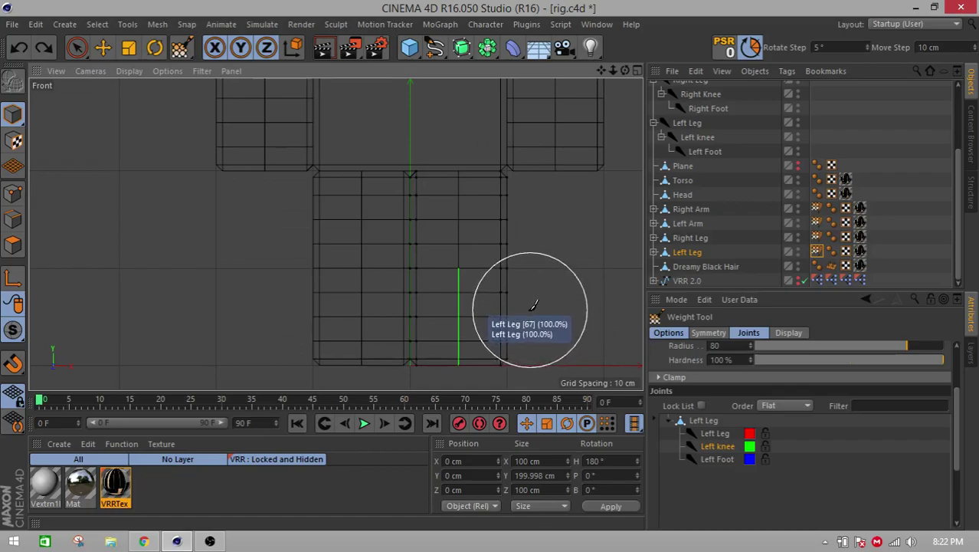
pyautogui.moveTo(493, 308)
pyautogui.mouseDown()
pyautogui.moveTo(376, 292)
pyautogui.moveTo(342, 346)
pyautogui.moveTo(370, 335)
pyautogui.moveTo(488, 343)
pyautogui.mouseUp()
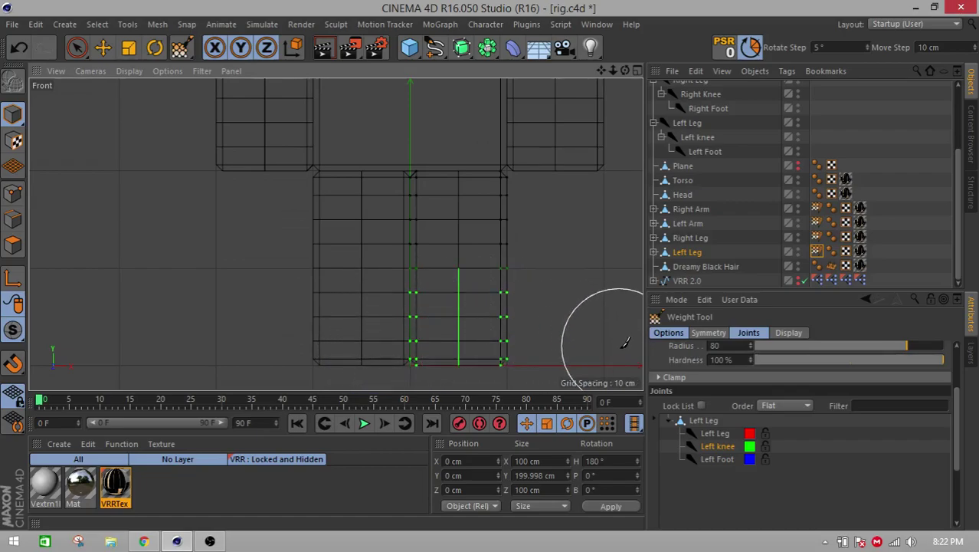
# - Switch from the front wireframe view to the perspective view of the character
pyautogui.moveTo(601, 71); pyautogui.dragTo(564, 165)
pyautogui.scroll(3, 677, 133)
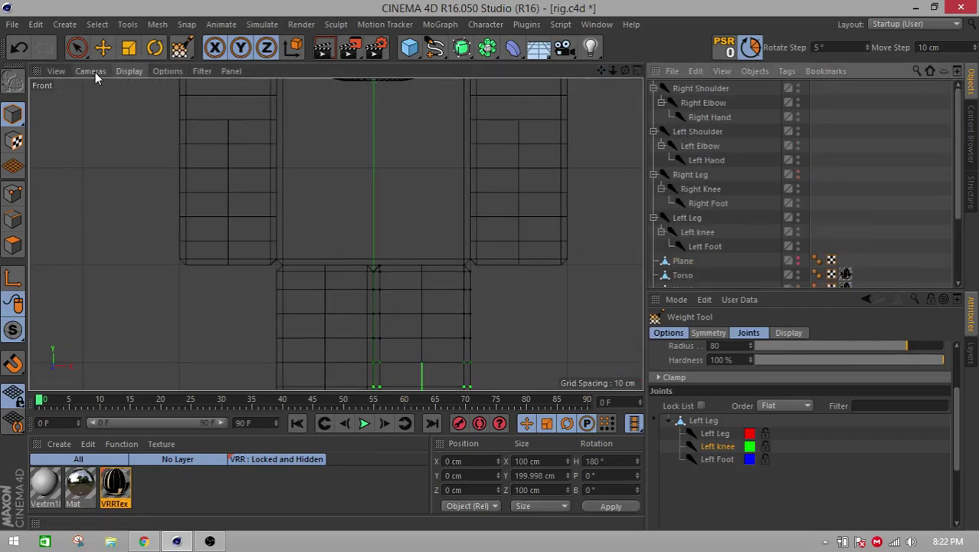
pyautogui.click(128, 70)
pyautogui.click(66, 72)
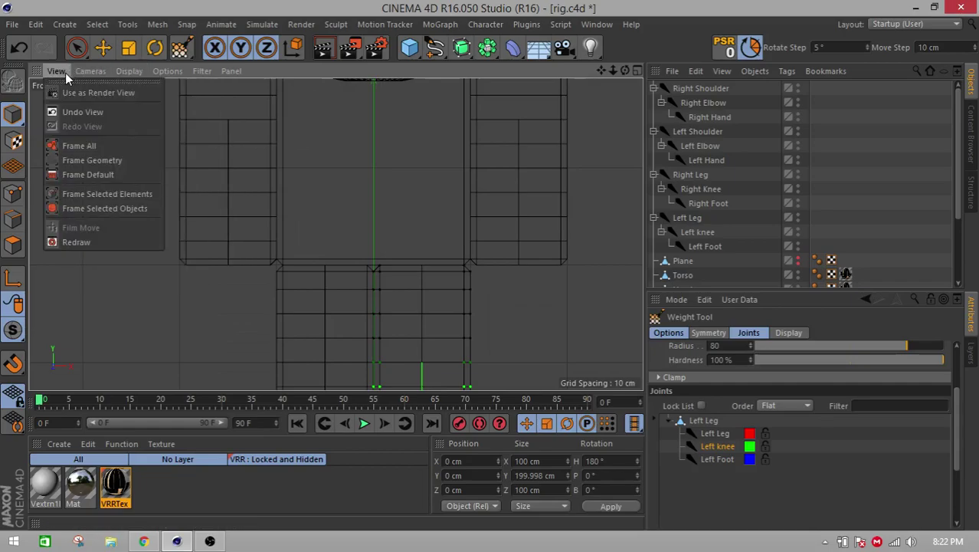
pyautogui.click(90, 73)
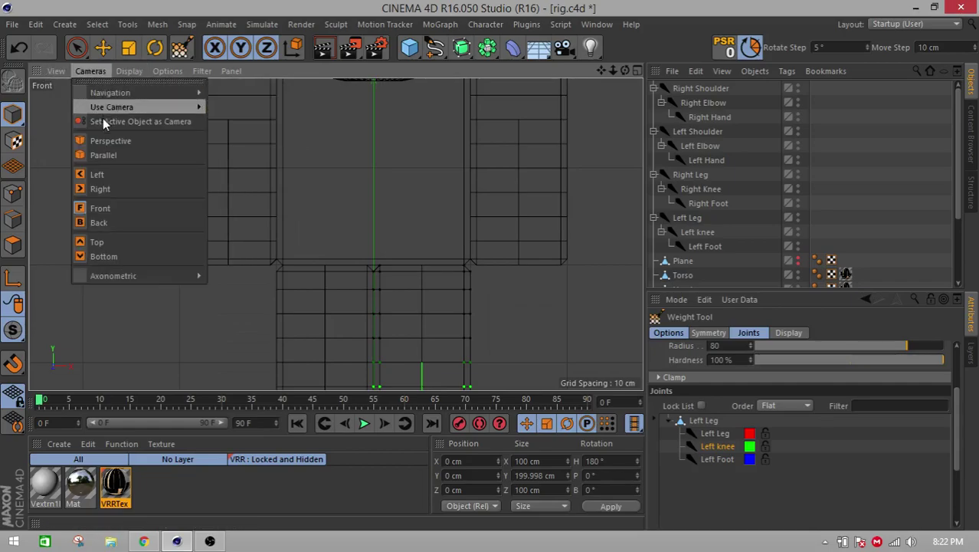
pyautogui.click(638, 72)
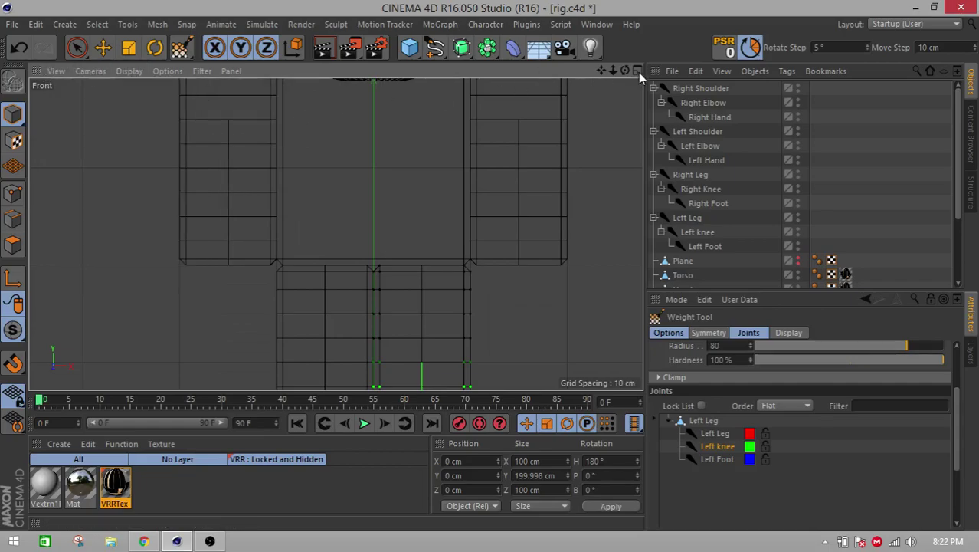
pyautogui.click(638, 72)
pyautogui.click(329, 71)
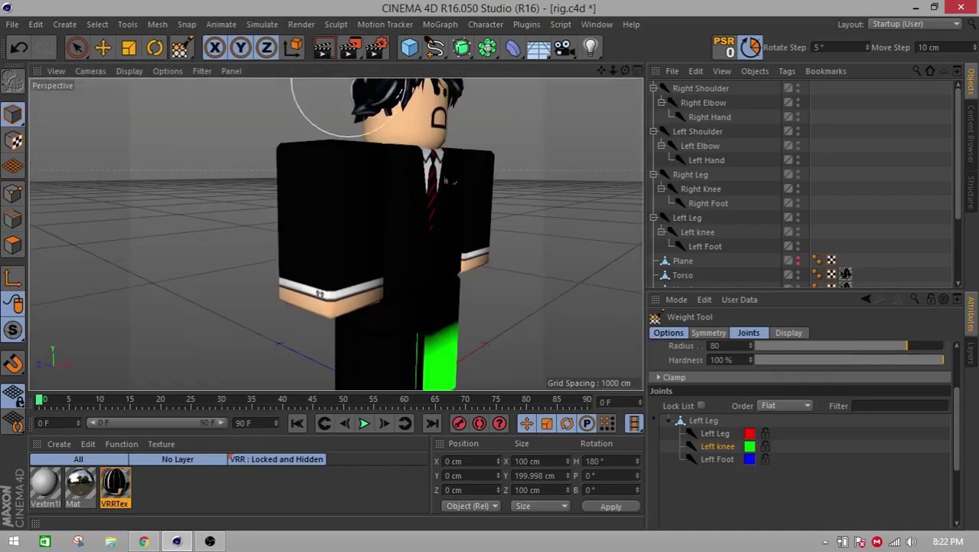
# - Inspect the painted weights of the Right Hand, Right Elbow and Right Shoulder joints on the character's right arm
pyautogui.keyDown('alt'); pyautogui.moveTo(484, 176); pyautogui.dragTo(452, 172); pyautogui.keyUp('alt')
pyautogui.scroll(-2, 452, 171)
pyautogui.click(691, 116)
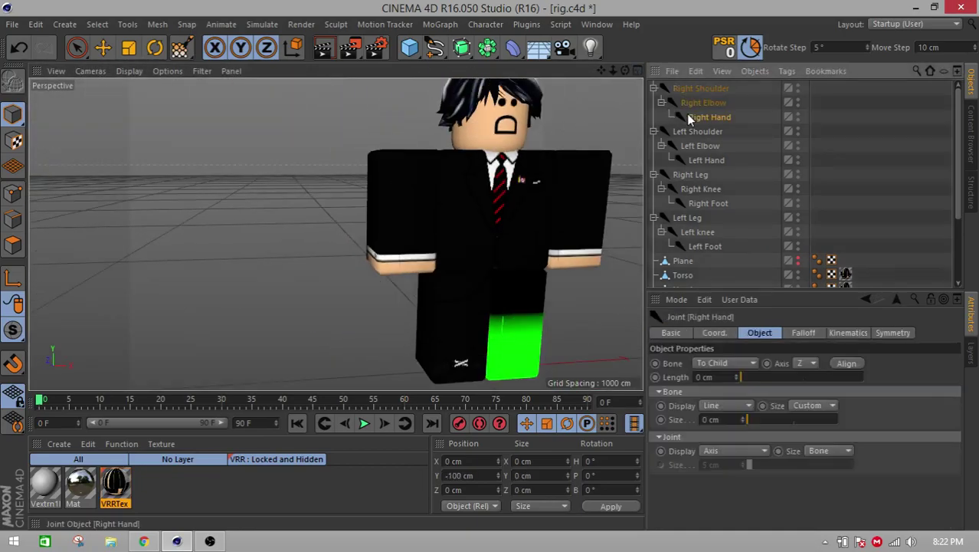
pyautogui.scroll(2, 256, 154)
pyautogui.keyDown('alt'); pyautogui.moveTo(256, 154); pyautogui.dragTo(212, 142); pyautogui.keyUp('alt')
pyautogui.click(701, 104)
pyautogui.click(695, 90)
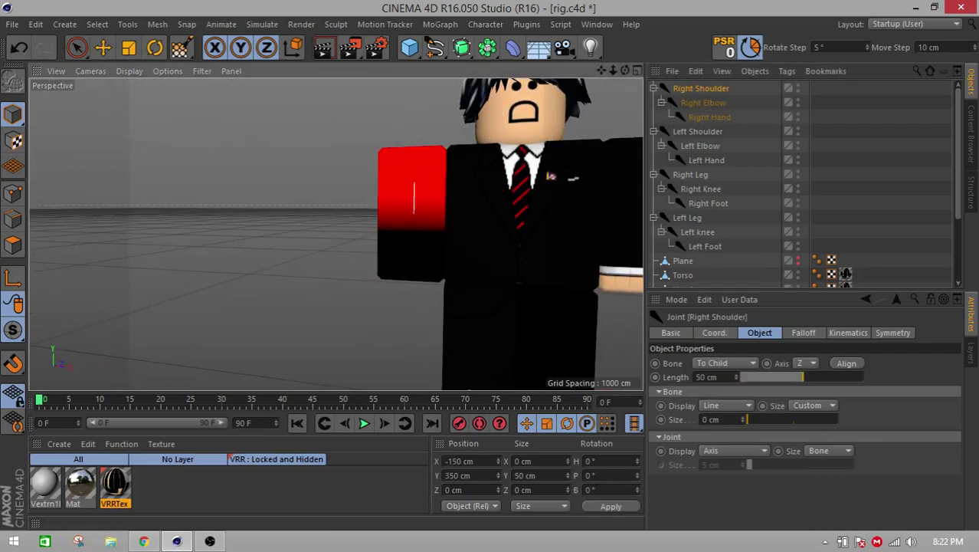
# - Check the weight tags of the Left Leg and Right Leg meshes, and leave weight painting for the Move tool
pyautogui.click(103, 47)
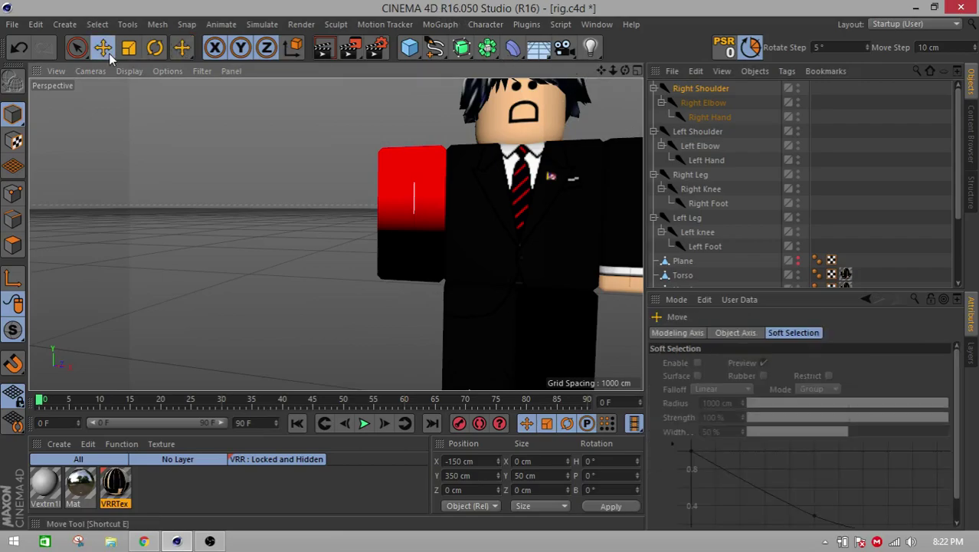
pyautogui.scroll(-3, 778, 243)
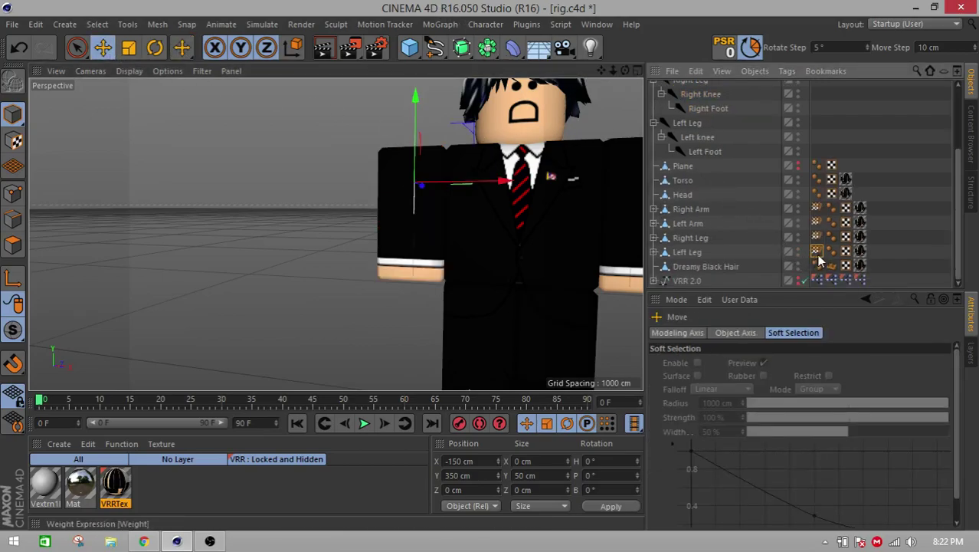
pyautogui.doubleClick(817, 252)
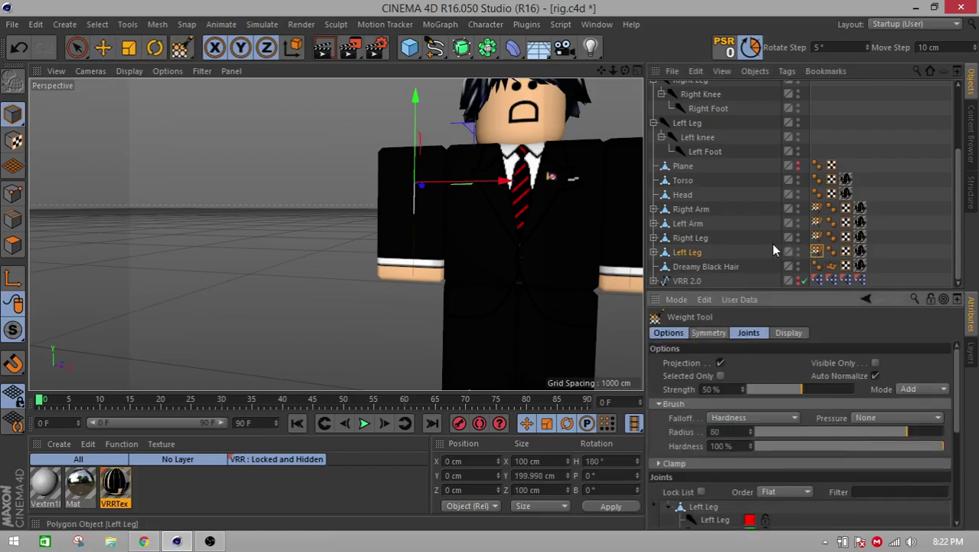
pyautogui.click(817, 237)
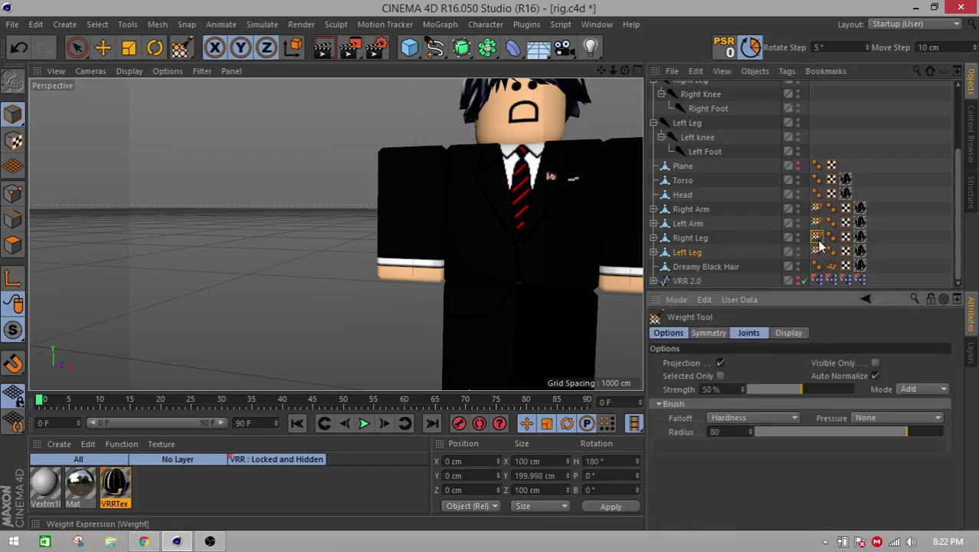
pyautogui.click(103, 48)
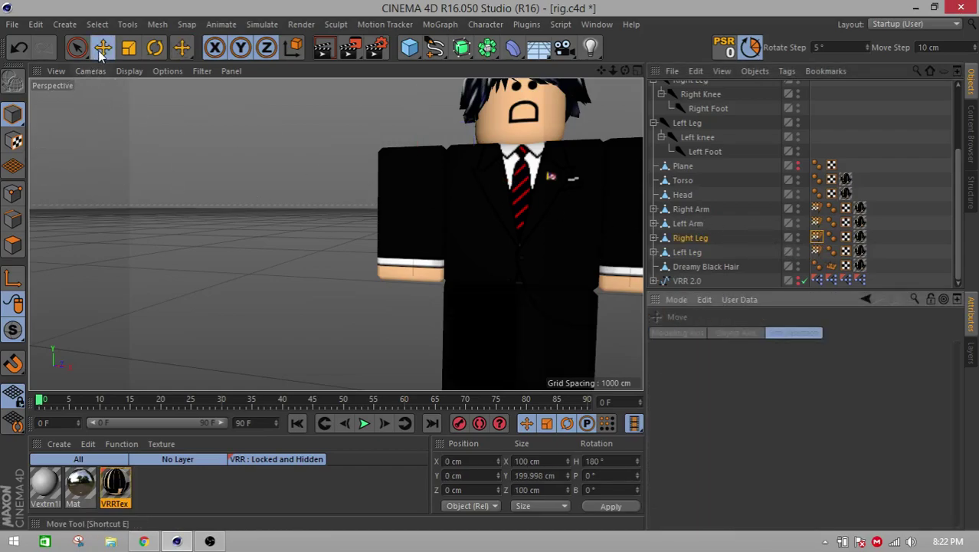
# - Test the left leg's bend by rotating the Left knee joint to 90° pitch and back to 70°
pyautogui.moveTo(601, 71); pyautogui.dragTo(494, 81)
pyautogui.click(695, 138)
pyautogui.keyDown('alt'); pyautogui.moveTo(499, 288); pyautogui.dragTo(432, 285); pyautogui.keyUp('alt')
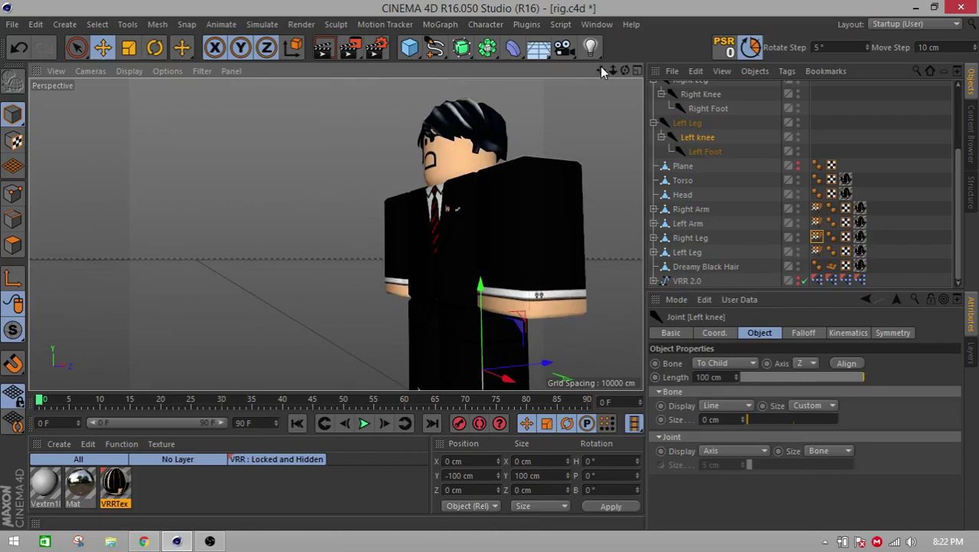
pyautogui.moveTo(601, 71); pyautogui.dragTo(532, 3)
pyautogui.keyDown('alt'); pyautogui.moveTo(501, 231); pyautogui.dragTo(532, 291); pyautogui.keyUp('alt')
pyautogui.scroll(5, 553, 317)
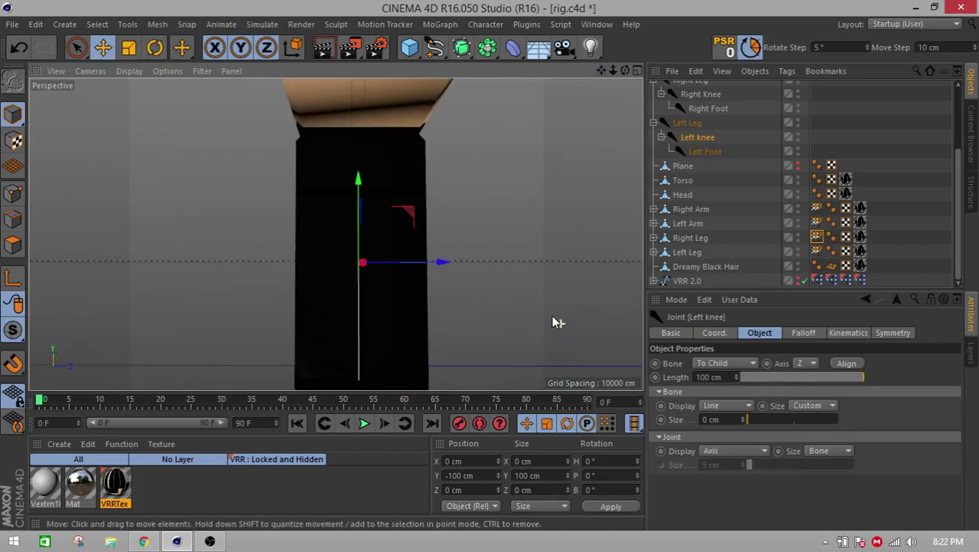
pyautogui.click(152, 48)
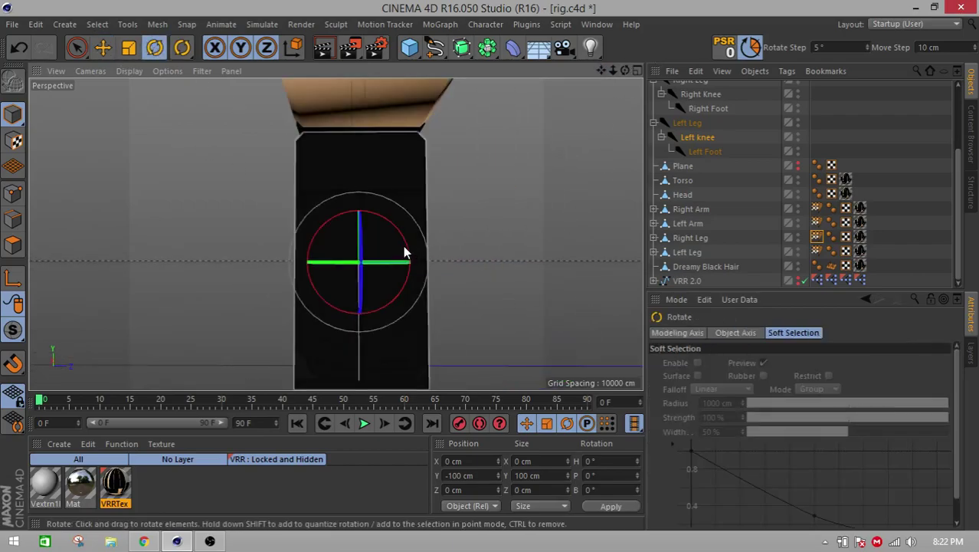
pyautogui.moveTo(403, 246); pyautogui.dragTo(385, 215)
pyautogui.hotkey('ctrl', 'z')
pyautogui.moveTo(411, 253); pyautogui.dragTo(328, 207)
pyautogui.keyDown('alt'); pyautogui.moveTo(284, 278); pyautogui.dragTo(299, 337); pyautogui.keyUp('alt')
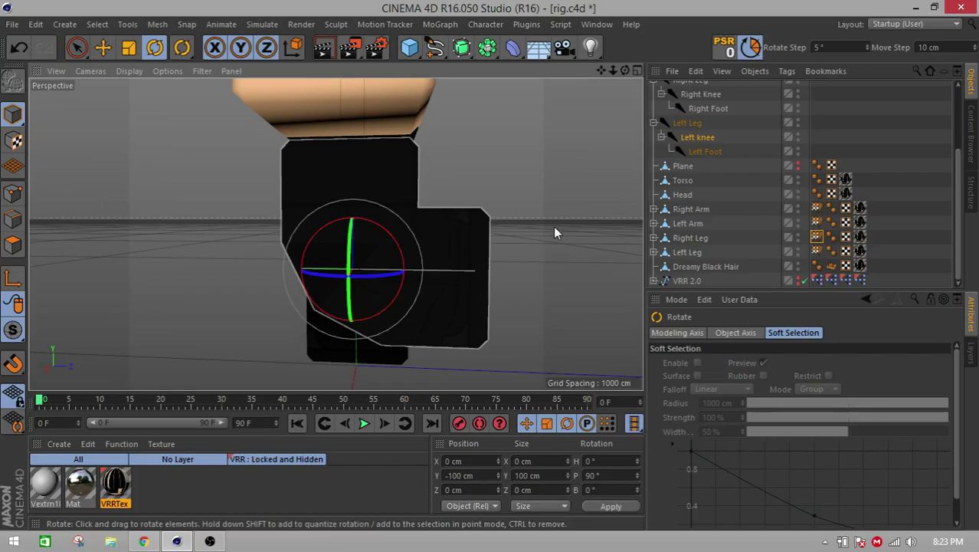
pyautogui.moveTo(402, 264); pyautogui.dragTo(429, 280)
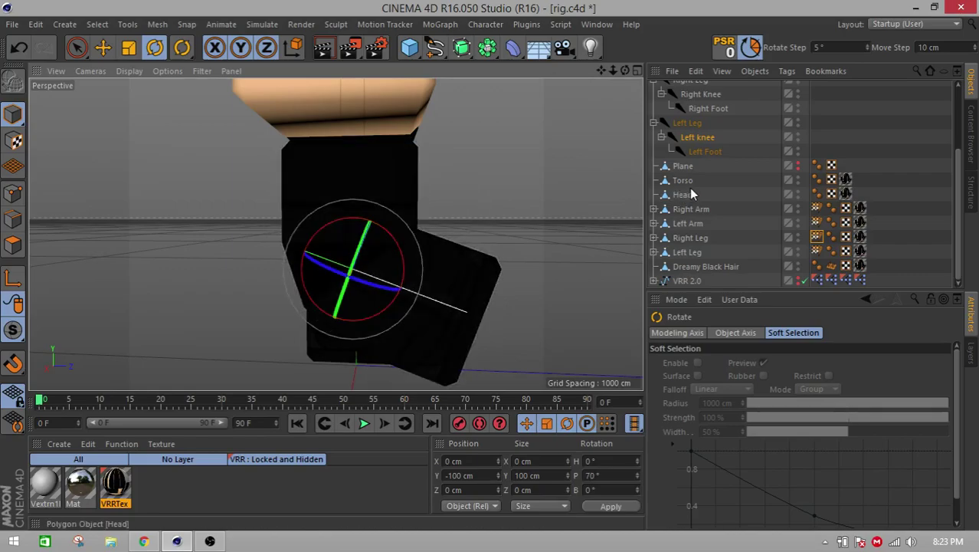
# - Add a Subdivision Surface and place it directly above the Right Arm mesh in the object hierarchy
pyautogui.click(686, 209)
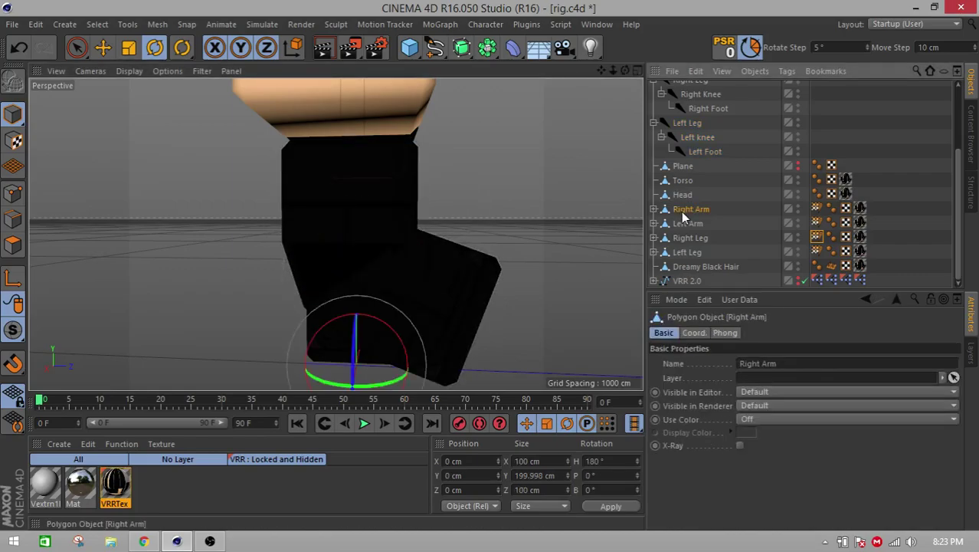
pyautogui.click(462, 48)
pyautogui.scroll(5, 728, 222)
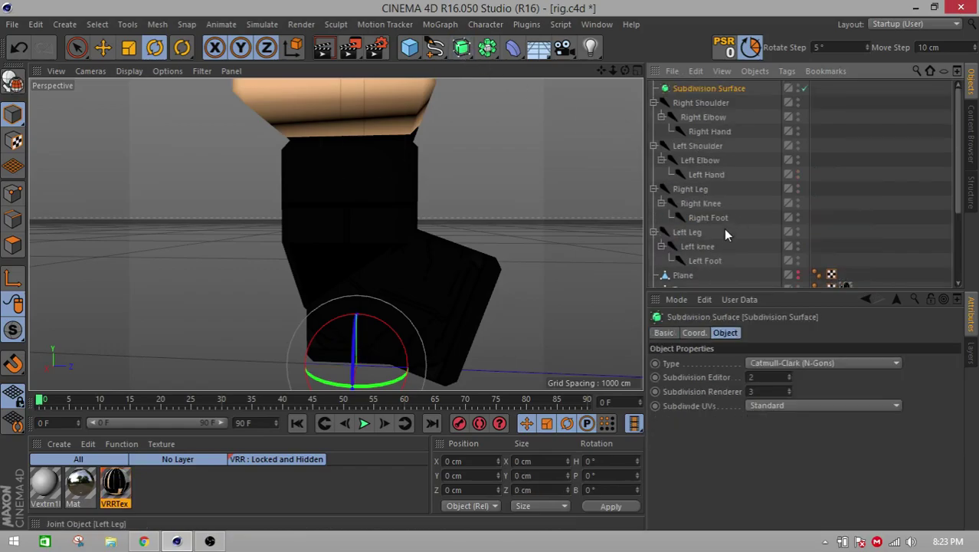
pyautogui.moveTo(692, 88); pyautogui.dragTo(698, 258)
# - Group the Right Arm, Left Arm, Right Leg and Left Leg meshes and nest the group under the Subdivision Surface
pyautogui.click(685, 209)
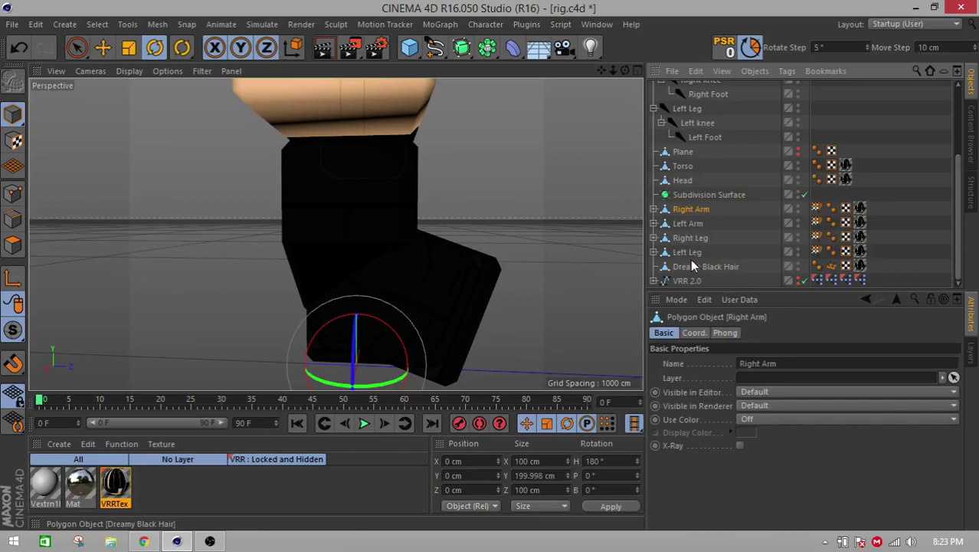
pyautogui.keyDown('shift'); pyautogui.click(686, 251); pyautogui.keyUp('shift')
pyautogui.rightClick(686, 249)
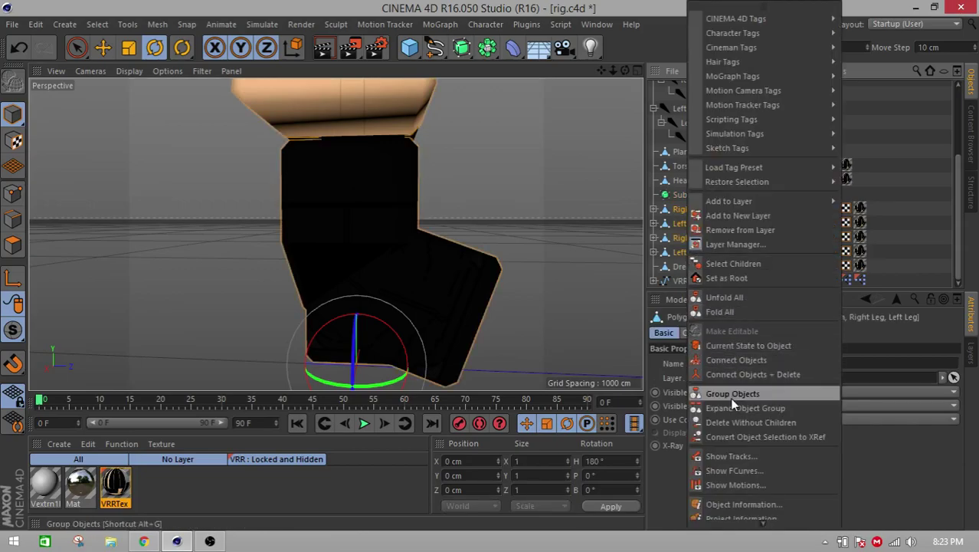
pyautogui.click(730, 397)
pyautogui.moveTo(689, 251); pyautogui.dragTo(688, 237)
# - Examine the smoothed left leg with the Left Leg joint selected, and disable the Subdivision Surface
pyautogui.keyDown('alt'); pyautogui.moveTo(483, 245); pyautogui.dragTo(459, 245); pyautogui.keyUp('alt')
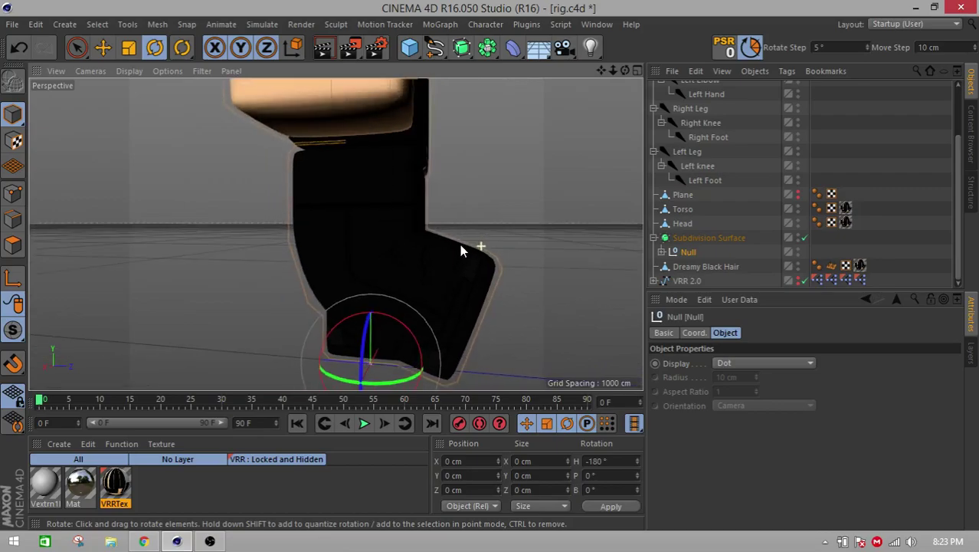
pyautogui.click(694, 235)
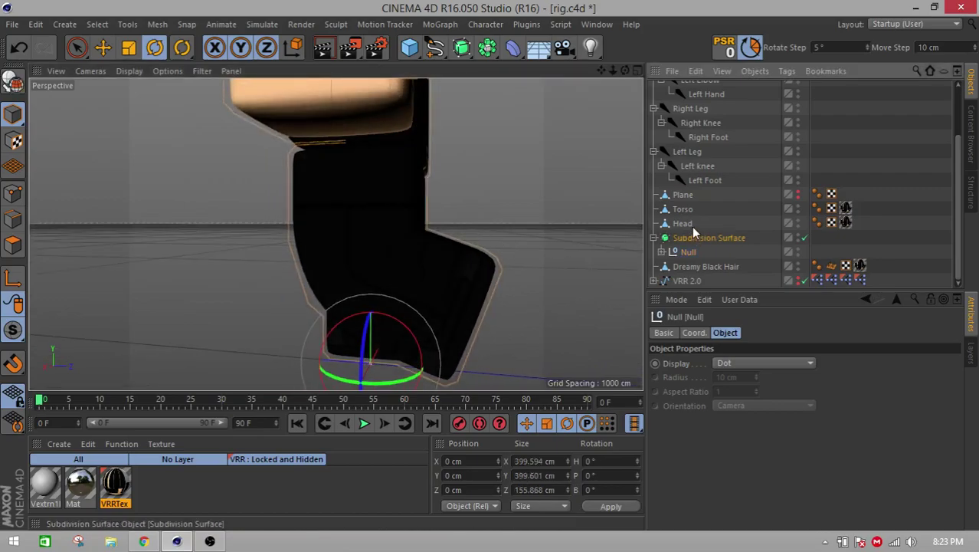
pyautogui.click(699, 154)
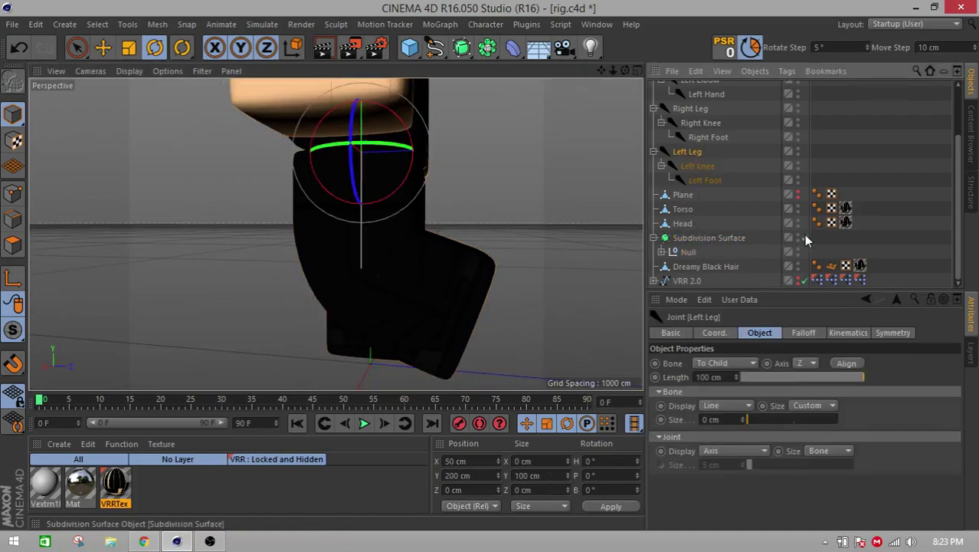
pyautogui.keyDown('alt'); pyautogui.moveTo(461, 197); pyautogui.dragTo(562, 197); pyautogui.keyUp('alt')
pyautogui.scroll(-3, 563, 197)
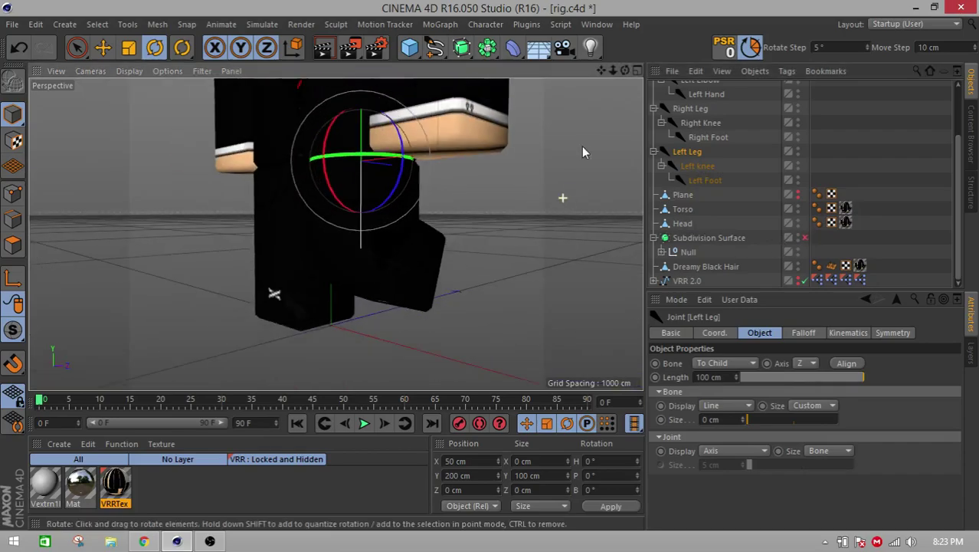
# - Reset the Left knee joint's pitch to 0° to straighten the left leg, and clear the selection
pyautogui.moveTo(601, 71)
pyautogui.mouseDown()
pyautogui.moveTo(611, 77)
pyautogui.moveTo(602, 71)
pyautogui.mouseUp()
pyautogui.keyDown('alt'); pyautogui.moveTo(558, 153); pyautogui.dragTo(540, 237); pyautogui.keyUp('alt')
pyautogui.click(716, 165)
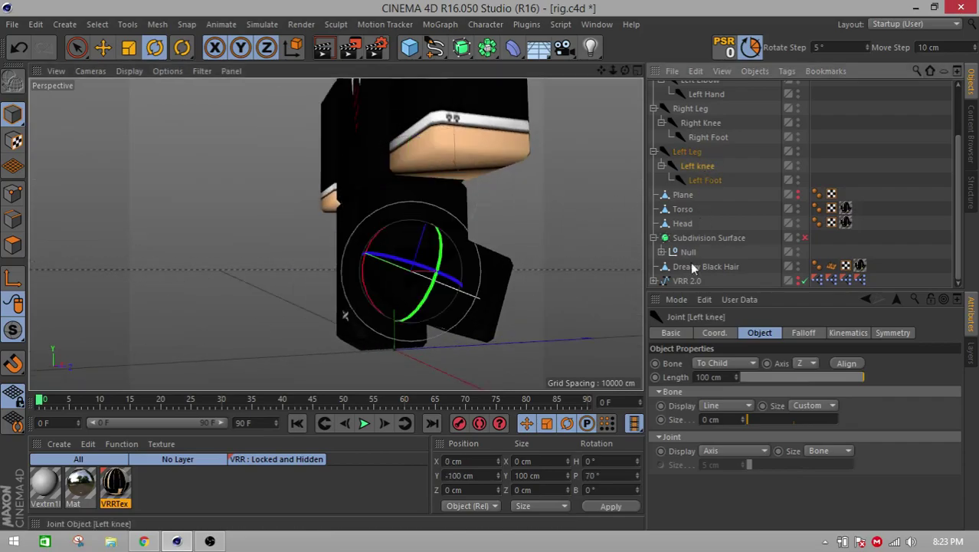
pyautogui.click(605, 508)
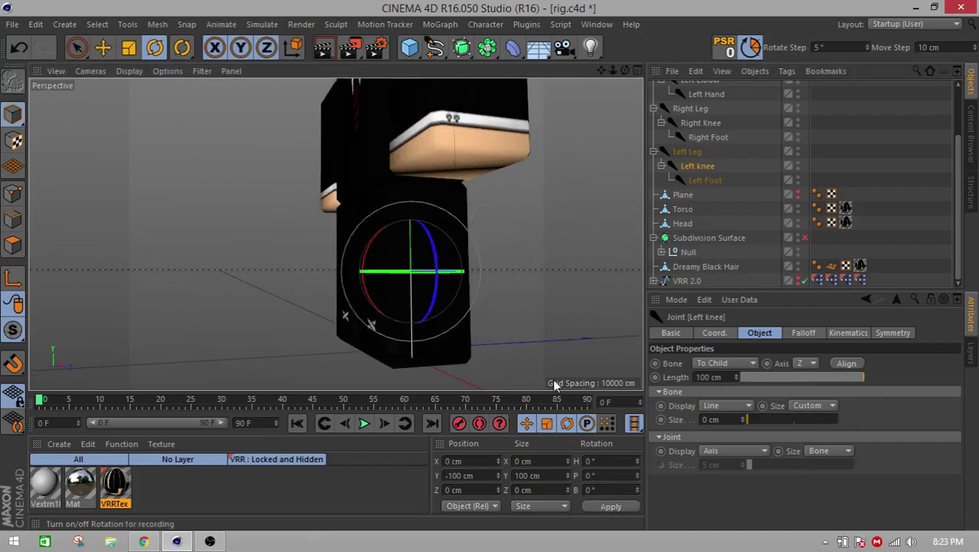
pyautogui.click(739, 186)
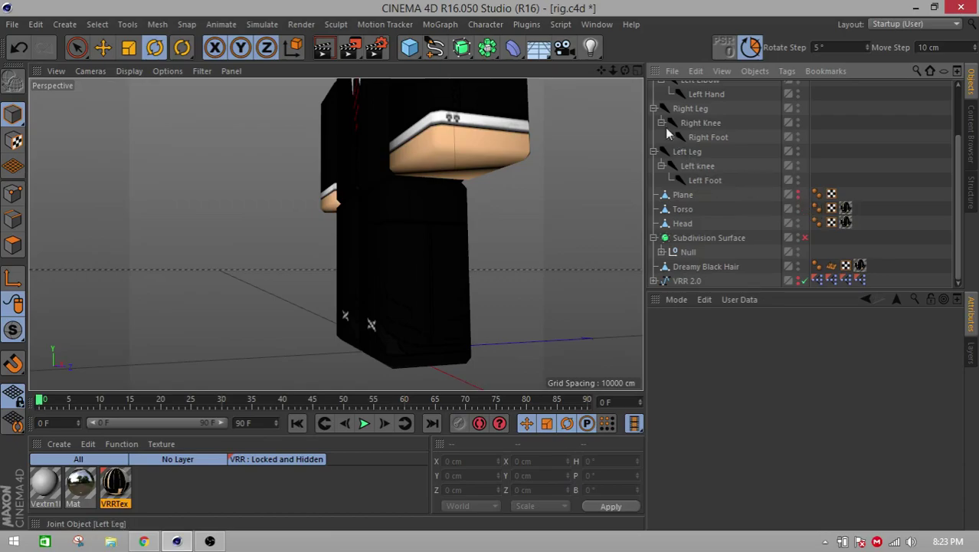
pyautogui.moveTo(602, 71); pyautogui.dragTo(602, 260)
pyautogui.keyDown('alt'); pyautogui.moveTo(481, 177); pyautogui.dragTo(516, 205); pyautogui.keyUp('alt')
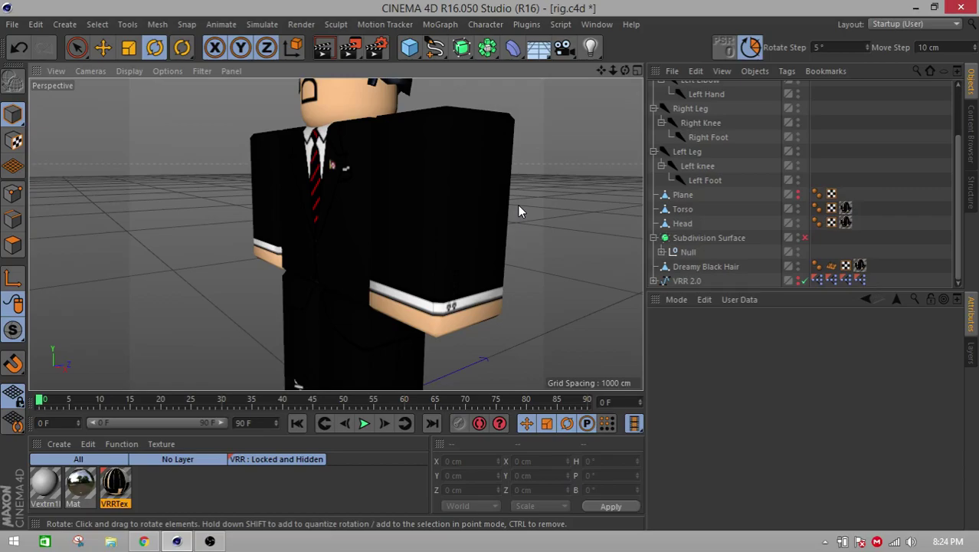
pyautogui.scroll(2, 695, 208)
pyautogui.scroll(-2, 693, 208)
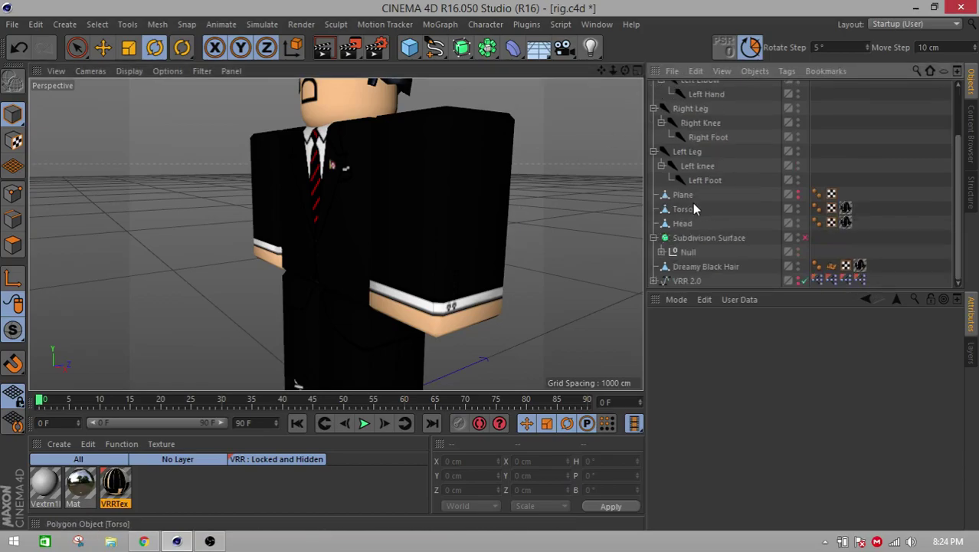
pyautogui.scroll(1, 671, 259)
# - Add a Point Morph to both the Right Arm and Left Arm meshes inside the Subdivision Surface group
pyautogui.click(661, 266)
pyautogui.scroll(-3, 689, 253)
pyautogui.click(708, 209)
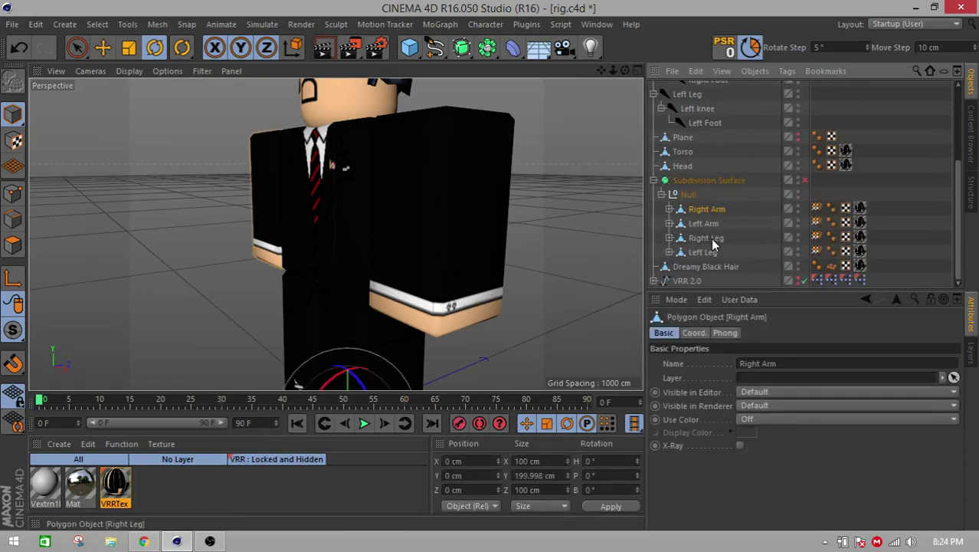
pyautogui.click(705, 227)
pyautogui.click(706, 209)
pyautogui.click(708, 222)
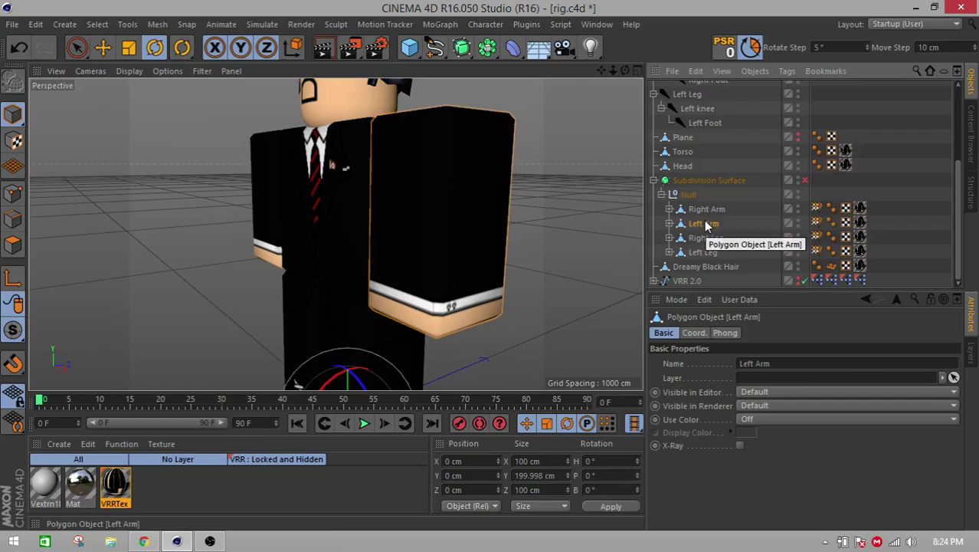
pyautogui.click(705, 210)
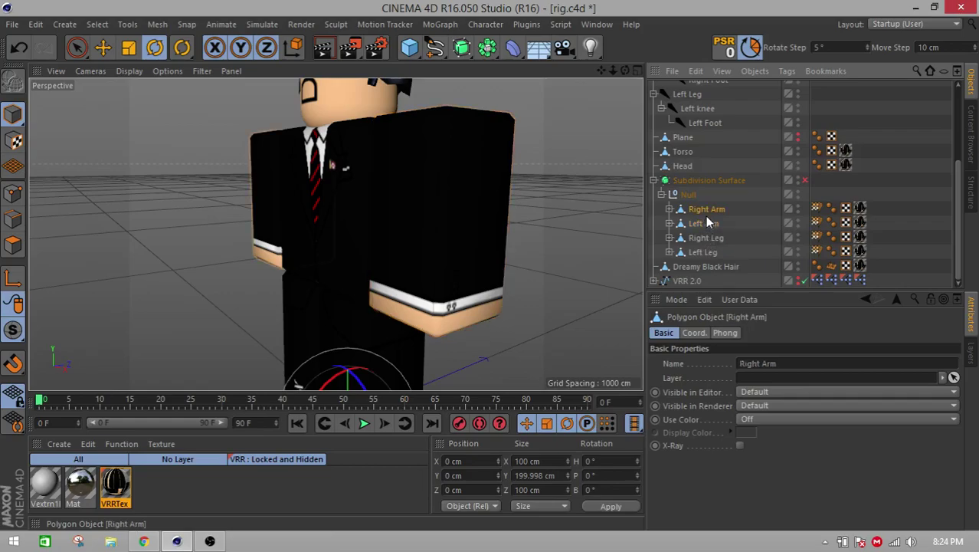
pyautogui.keyDown('ctrl'); pyautogui.click(705, 224); pyautogui.keyUp('ctrl')
pyautogui.rightClick(705, 225)
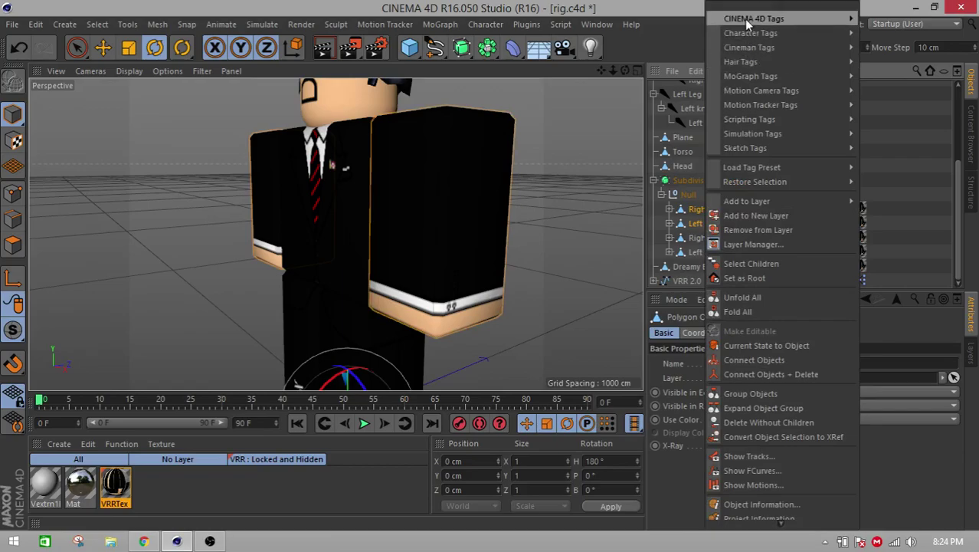
pyautogui.moveTo(744, 20)
pyautogui.click(541, 22)
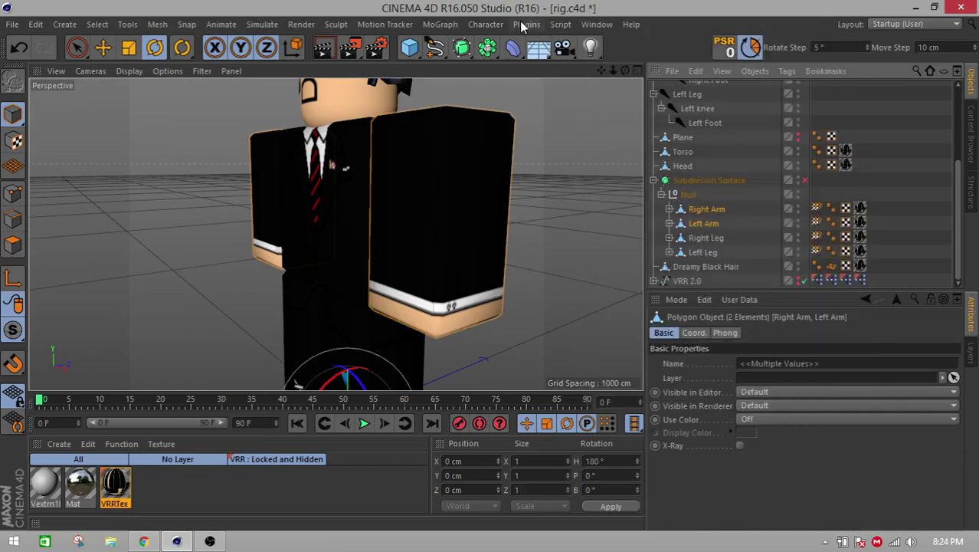
pyautogui.click(487, 24)
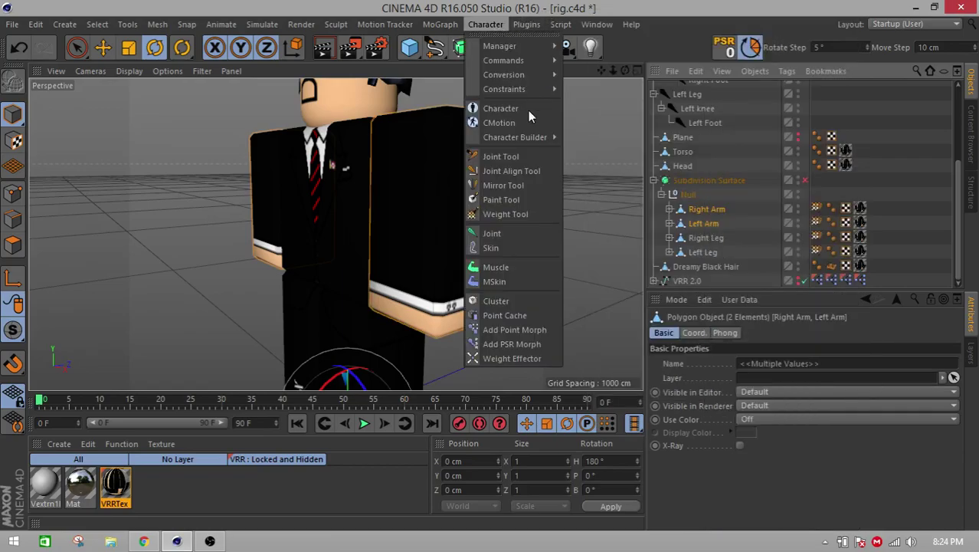
pyautogui.click(509, 330)
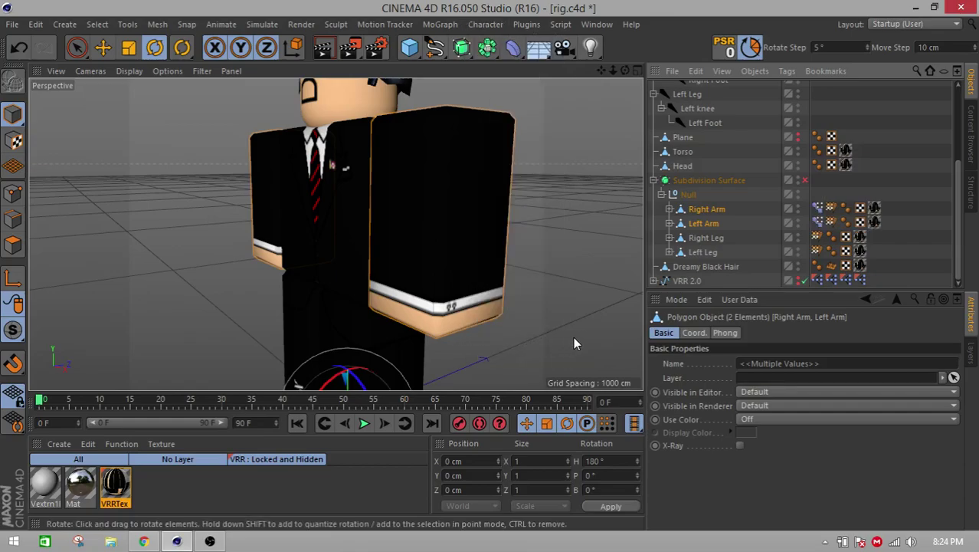
# - Rename the morph pose in the Right Arm's Pose Morph tag as Bend
pyautogui.click(817, 208)
pyautogui.keyDown('ctrl'); pyautogui.click(817, 223); pyautogui.keyUp('ctrl')
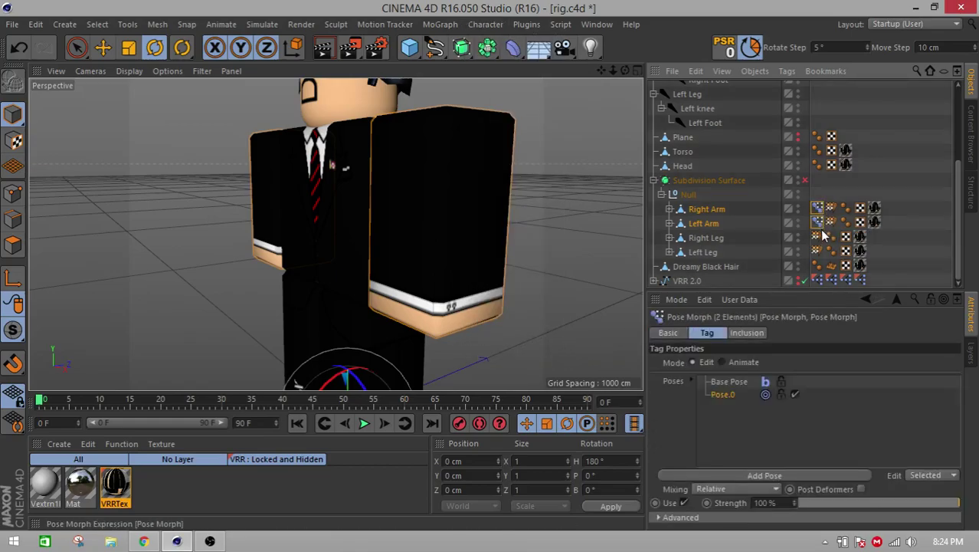
pyautogui.keyDown('alt'); pyautogui.moveTo(426, 253); pyautogui.dragTo(523, 231); pyautogui.keyUp('alt')
pyautogui.click(817, 212)
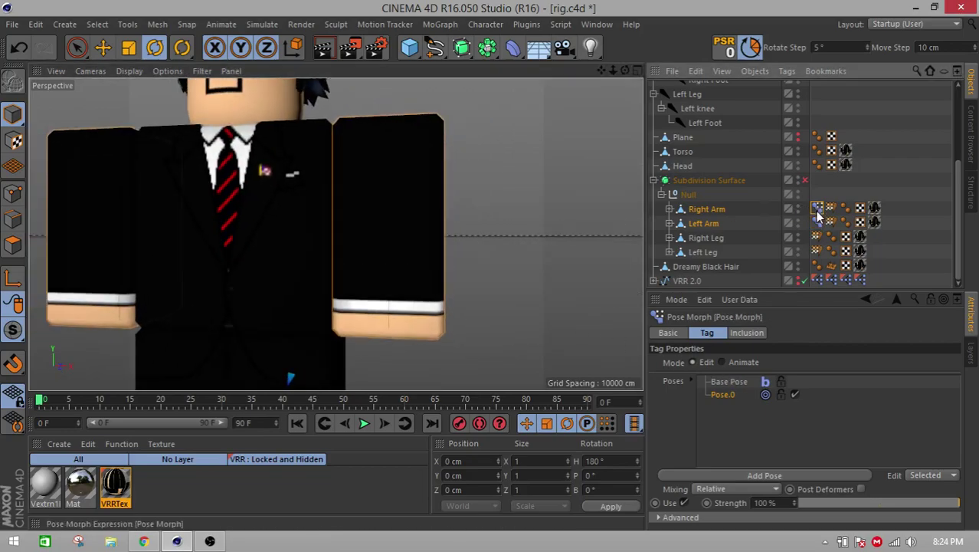
pyautogui.click(720, 222)
pyautogui.click(714, 210)
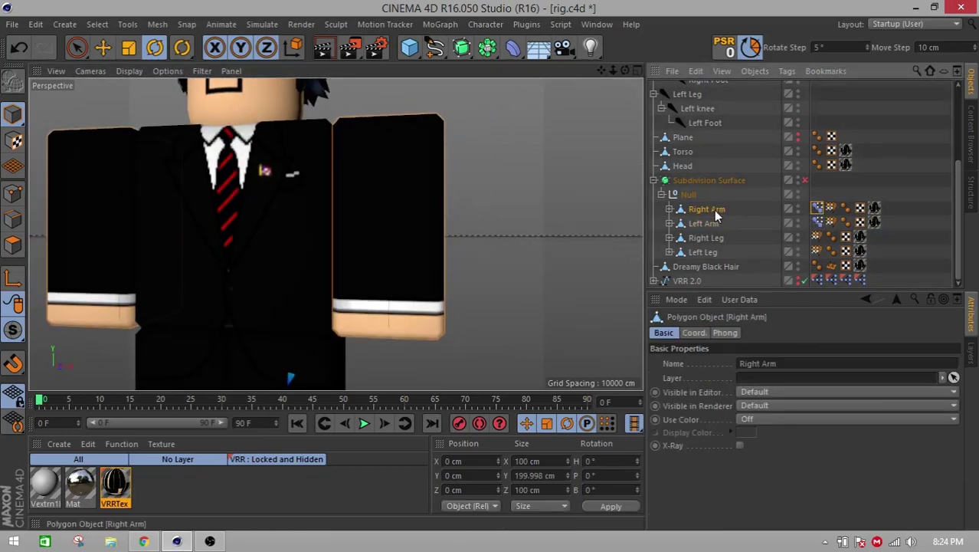
pyautogui.click(874, 207)
pyautogui.click(916, 220)
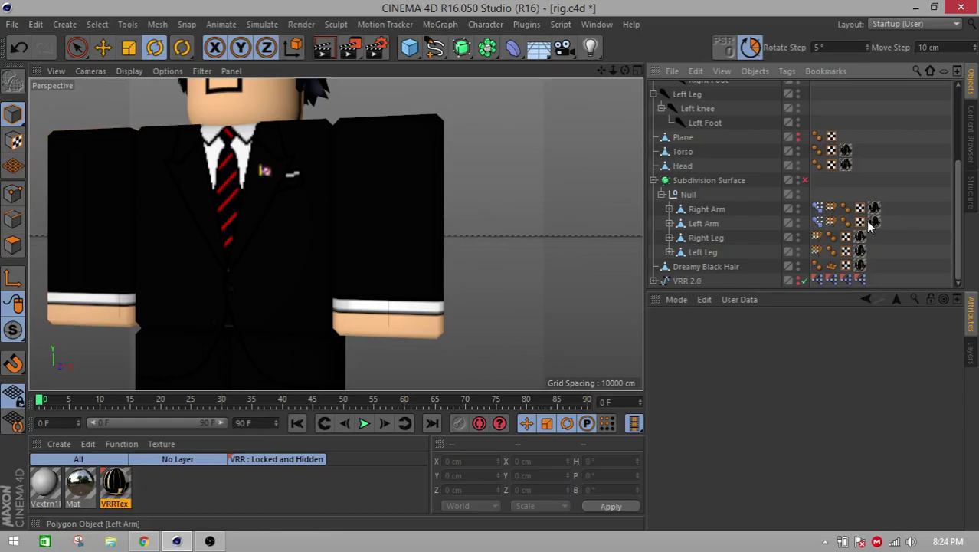
pyautogui.click(818, 221)
pyautogui.keyDown('alt'); pyautogui.moveTo(476, 256); pyautogui.dragTo(393, 280); pyautogui.keyUp('alt')
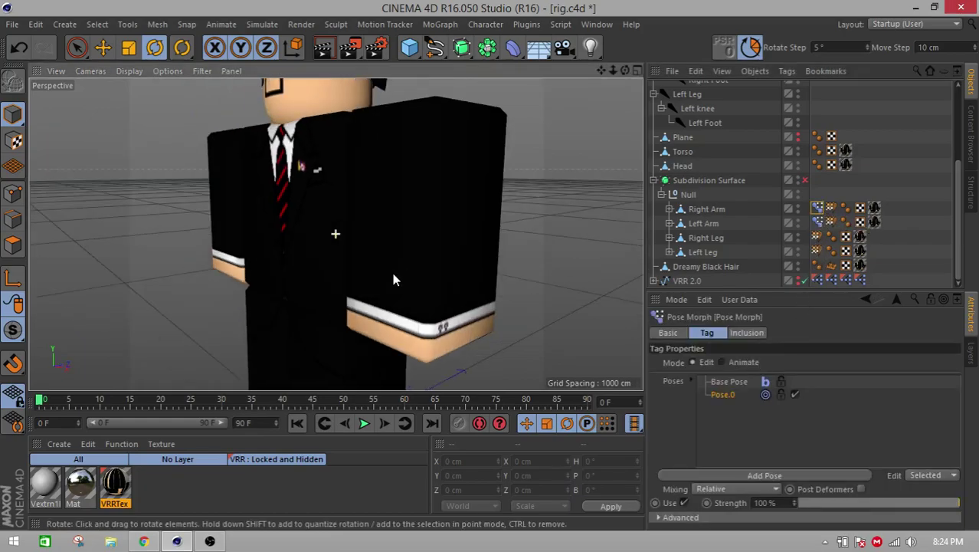
pyautogui.keyDown('alt'); pyautogui.moveTo(457, 273); pyautogui.dragTo(479, 250); pyautogui.keyUp('alt')
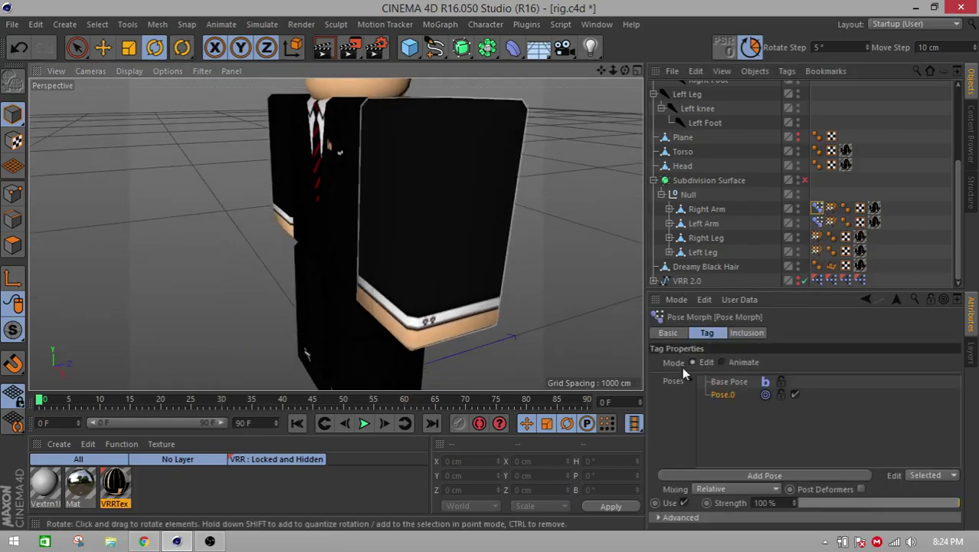
pyautogui.doubleClick(720, 395)
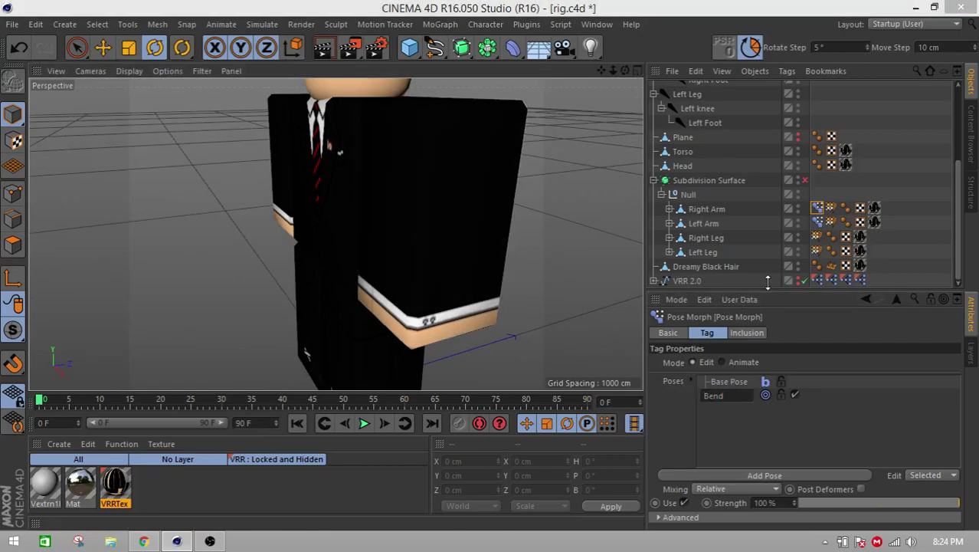
pyautogui.press('Return')
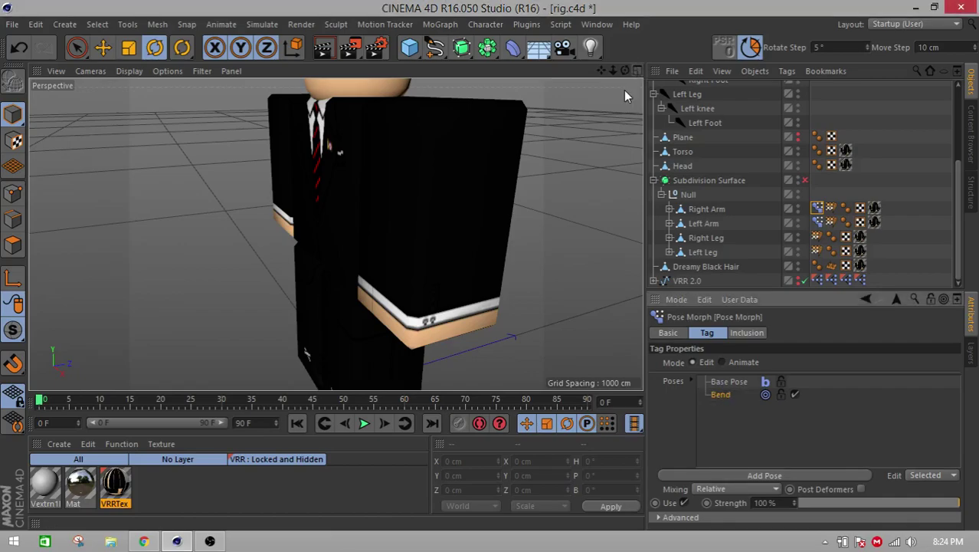
# - Switch to a full-size Right view and frame the character's arms in it
pyautogui.middleClick(626, 95)
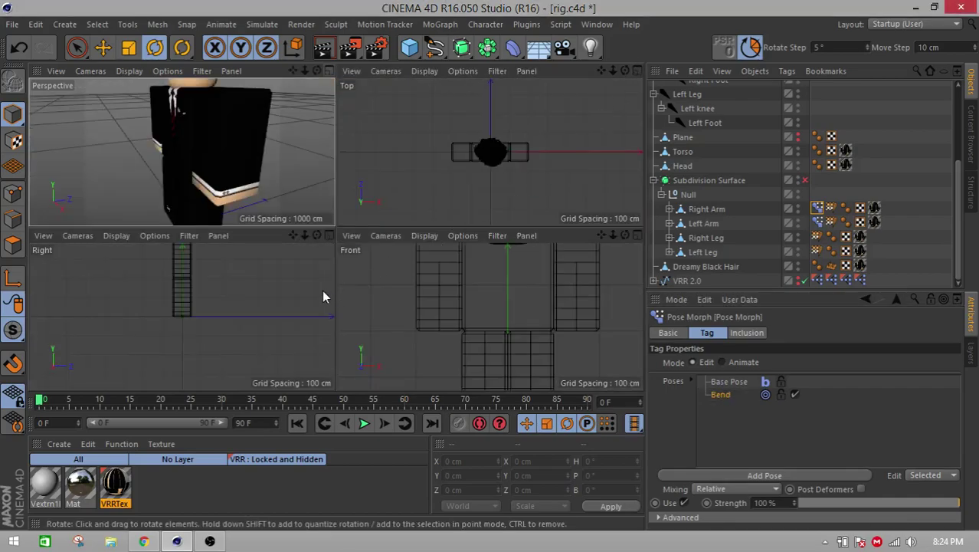
pyautogui.click(330, 236)
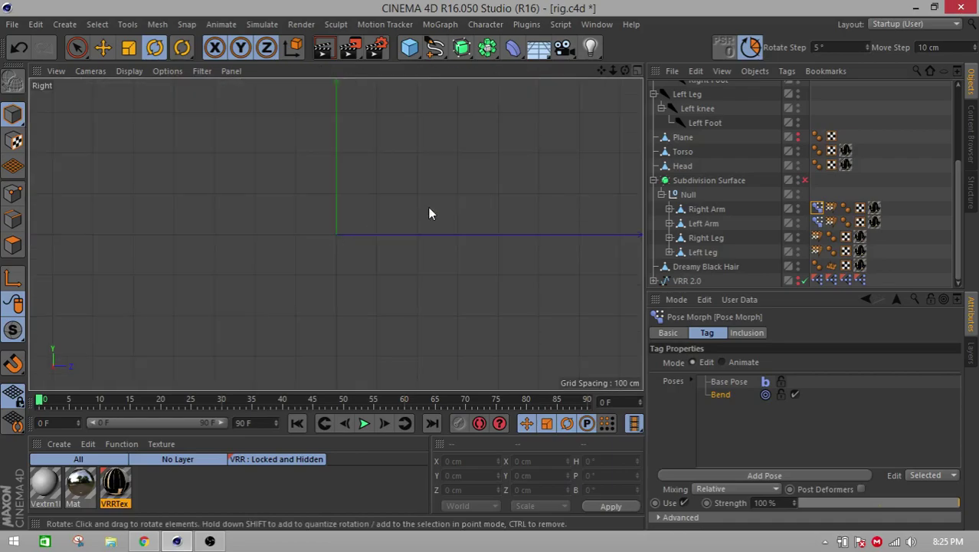
pyautogui.moveTo(602, 70); pyautogui.dragTo(598, 169)
pyautogui.scroll(3, 395, 248)
pyautogui.scroll(1, 377, 239)
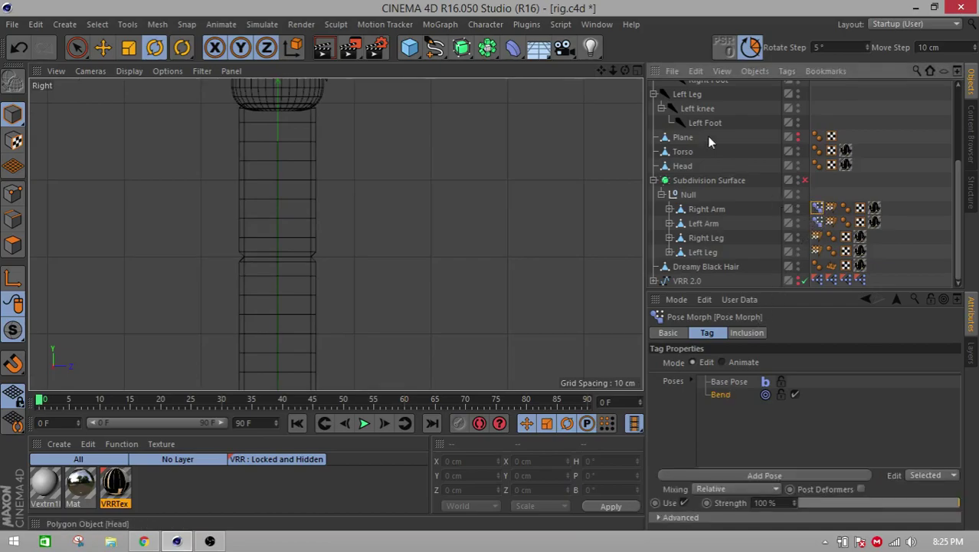
pyautogui.moveTo(601, 70); pyautogui.dragTo(336, 234)
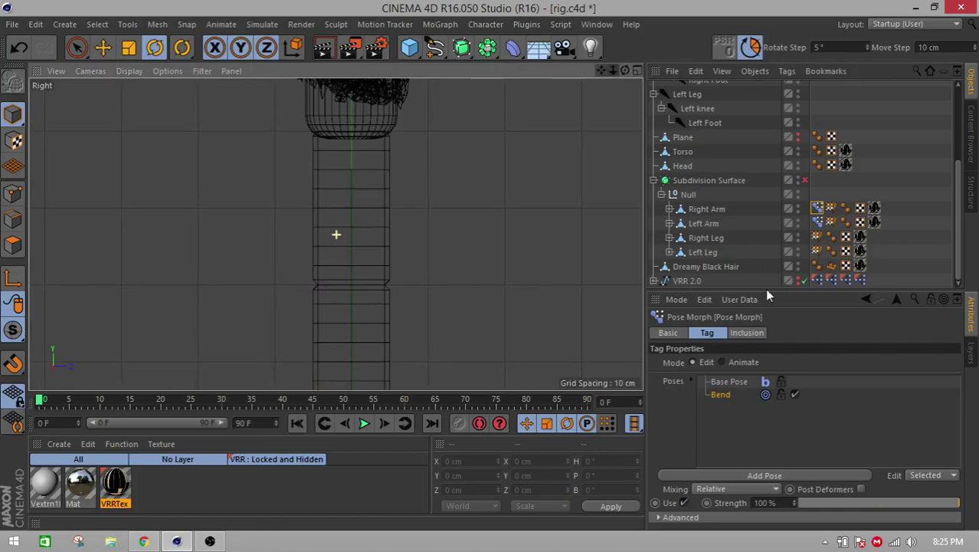
# - Rename the morph pose in the Left Arm's Pose Morph tag as Bend
pyautogui.click(817, 222)
pyautogui.doubleClick(726, 396)
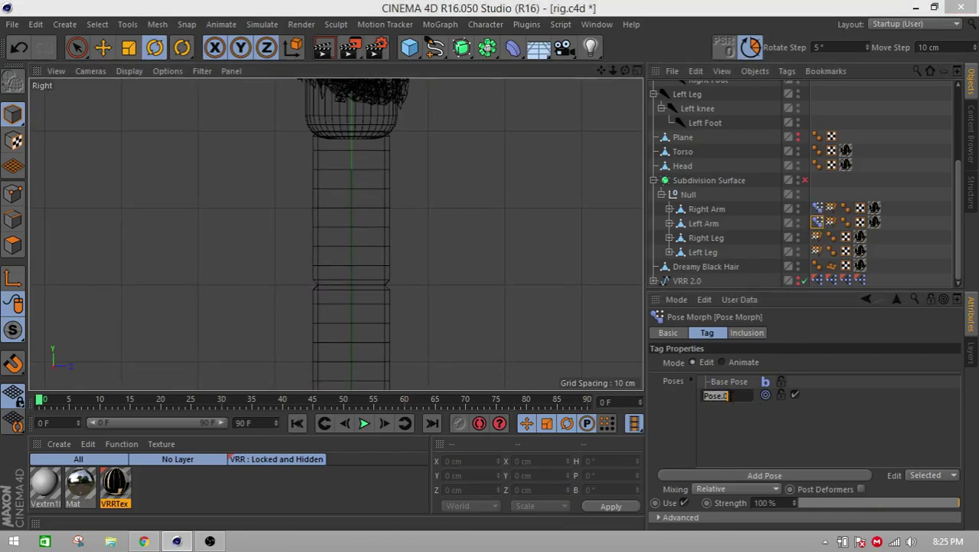
pyautogui.write('Bend')
pyautogui.press('Return')
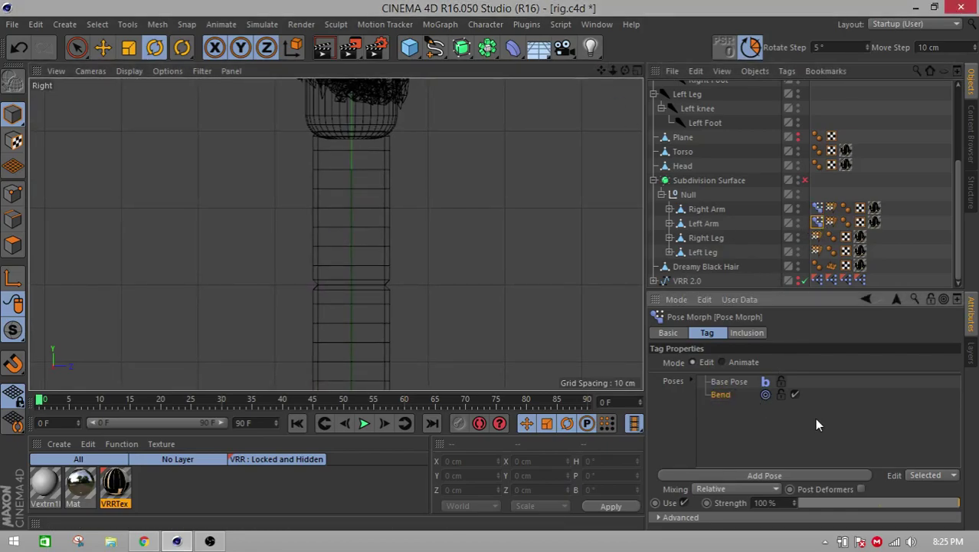
# - Set up the Right Arm and Left Arm meshes together for point editing with Live Selection
pyautogui.click(702, 210)
pyautogui.keyDown('ctrl'); pyautogui.click(702, 223); pyautogui.keyUp('ctrl')
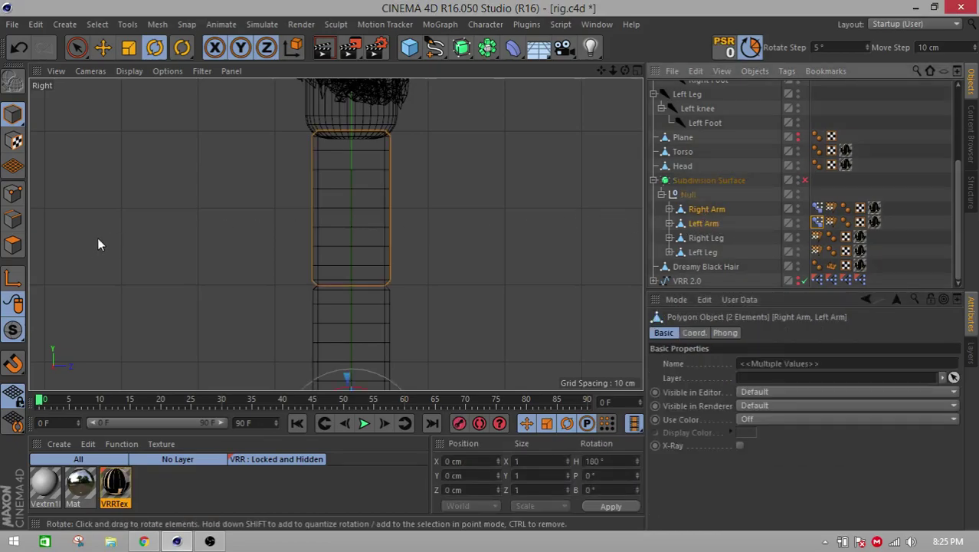
pyautogui.press('o')
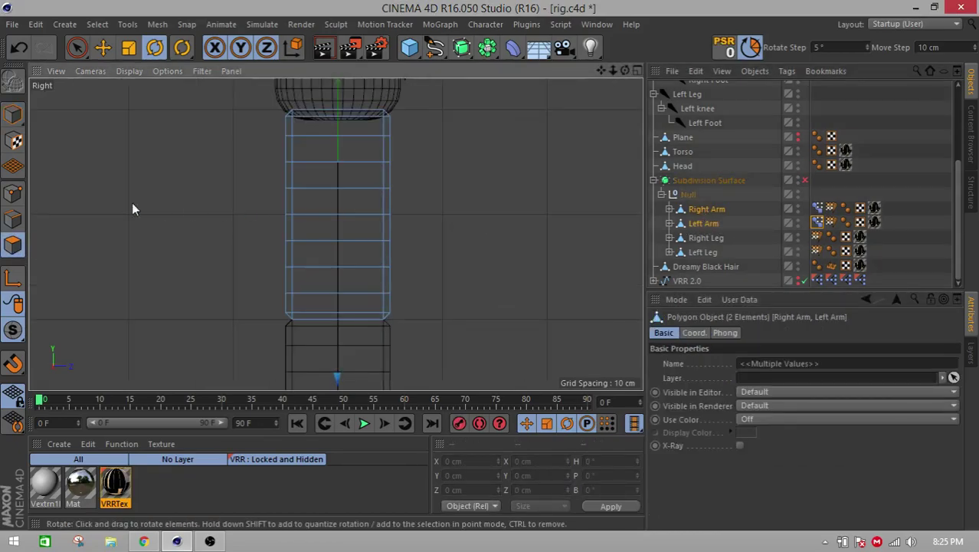
pyautogui.click(12, 194)
pyautogui.scroll(3, 235, 211)
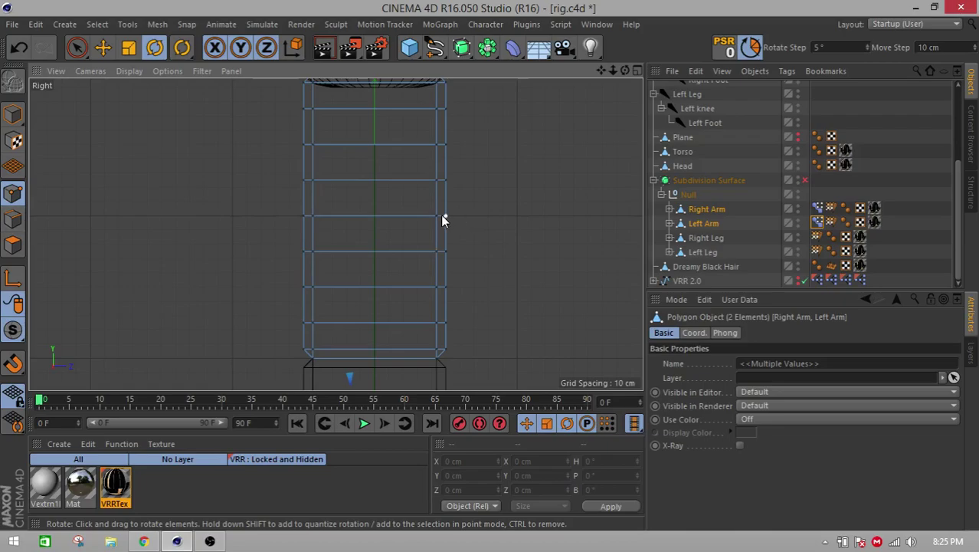
pyautogui.click(77, 49)
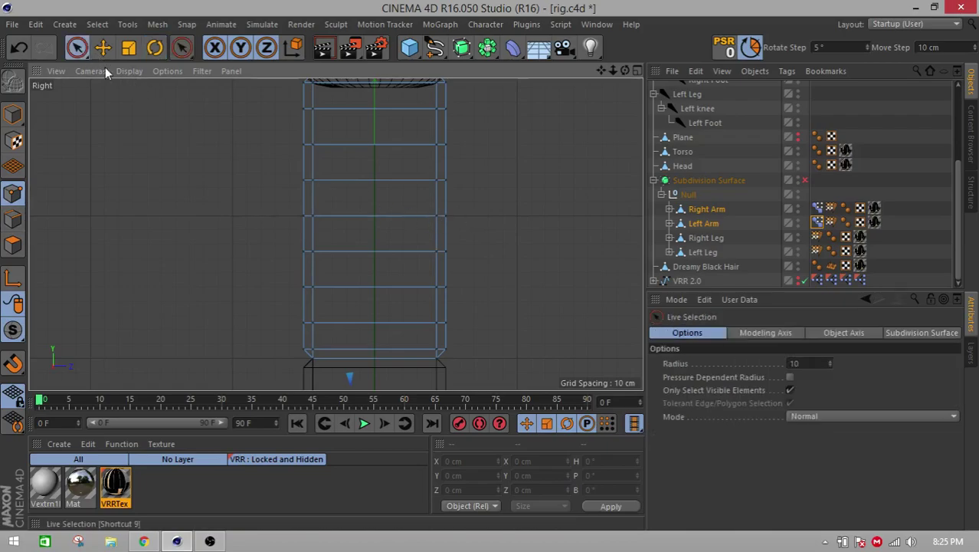
# - Try to pull the arms' middle-row points on the negative Z side outward with only visible elements selectable
pyautogui.click(307, 215)
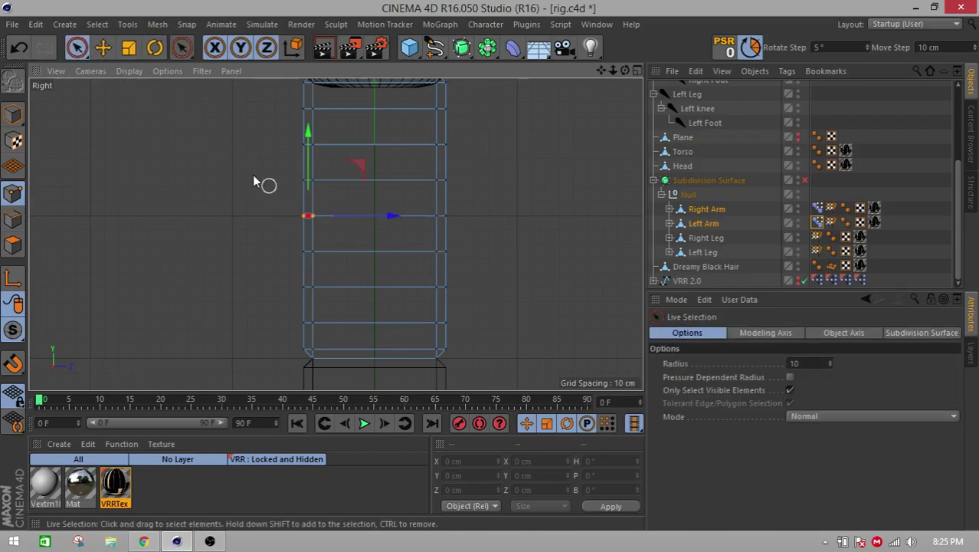
pyautogui.moveTo(389, 216); pyautogui.dragTo(322, 222)
pyautogui.hotkey('ctrl', 'z')
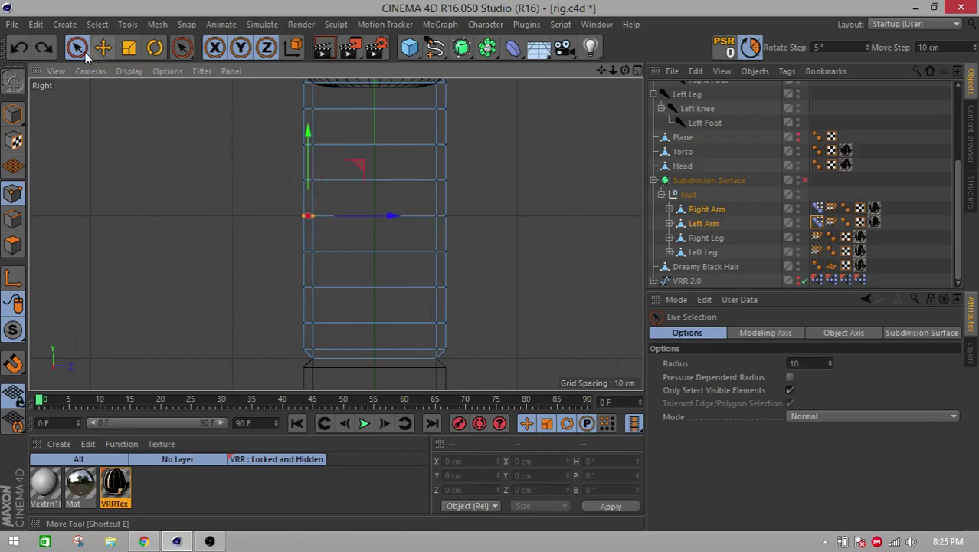
# - Turn off Only Select Visible Elements and pull the arms' middle-row points outward along Z on both the negative and positive sides
pyautogui.click(794, 390)
pyautogui.click(206, 201)
pyautogui.click(306, 216)
pyautogui.moveTo(345, 217); pyautogui.dragTo(295, 246)
pyautogui.hotkey('ctrl', 'z')
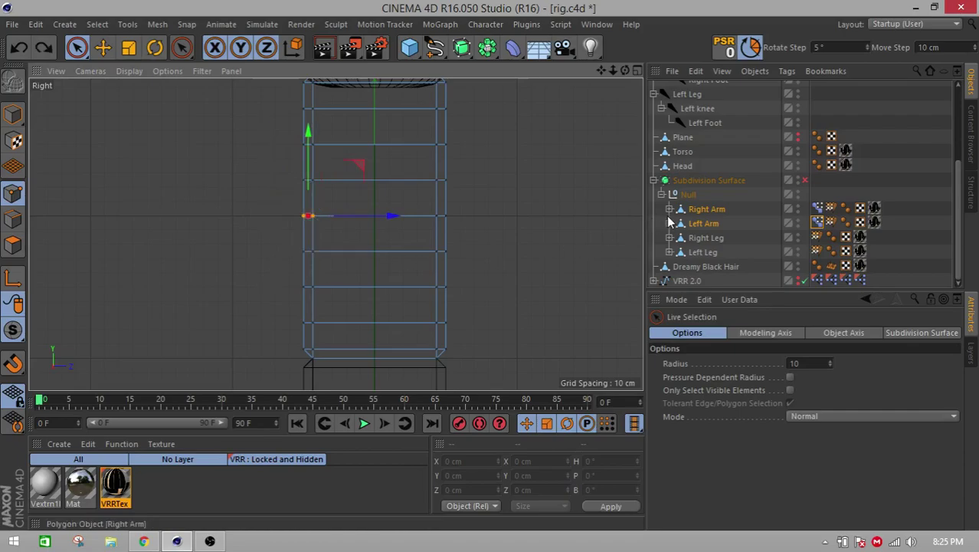
pyautogui.moveTo(386, 216); pyautogui.dragTo(321, 226)
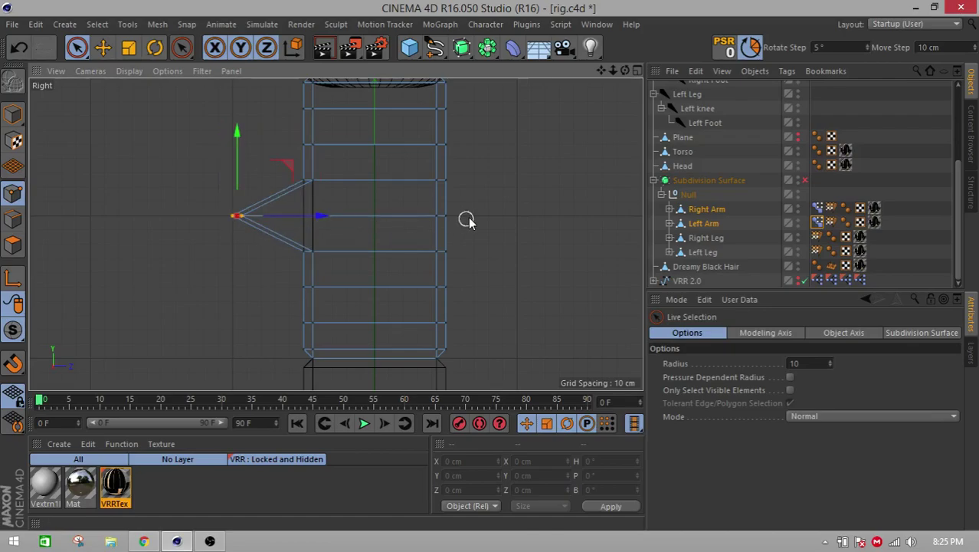
pyautogui.click(443, 217)
pyautogui.moveTo(462, 218); pyautogui.dragTo(536, 233)
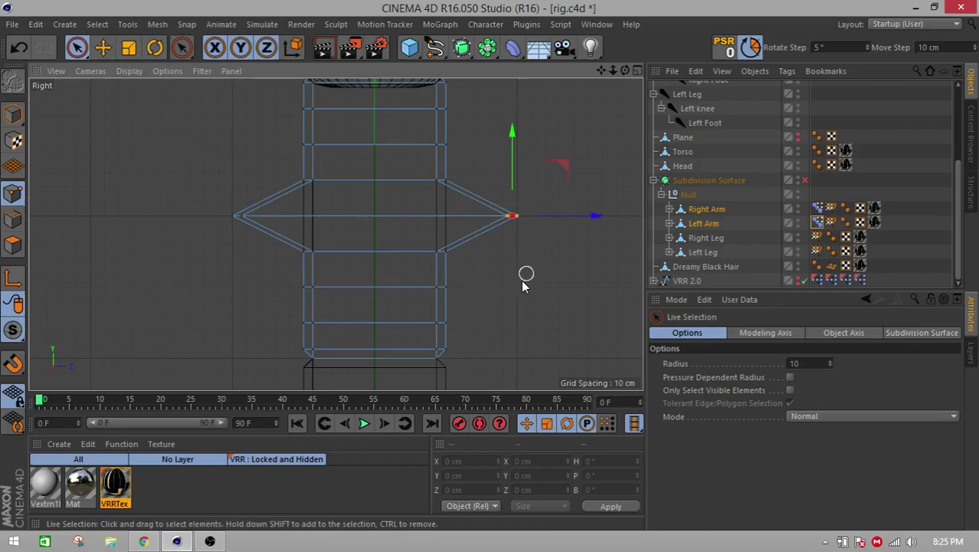
# - Try to lower the arms' positive-Z points just below the middle row by about 25 cm
pyautogui.click(452, 248)
pyautogui.moveTo(452, 247); pyautogui.dragTo(448, 214)
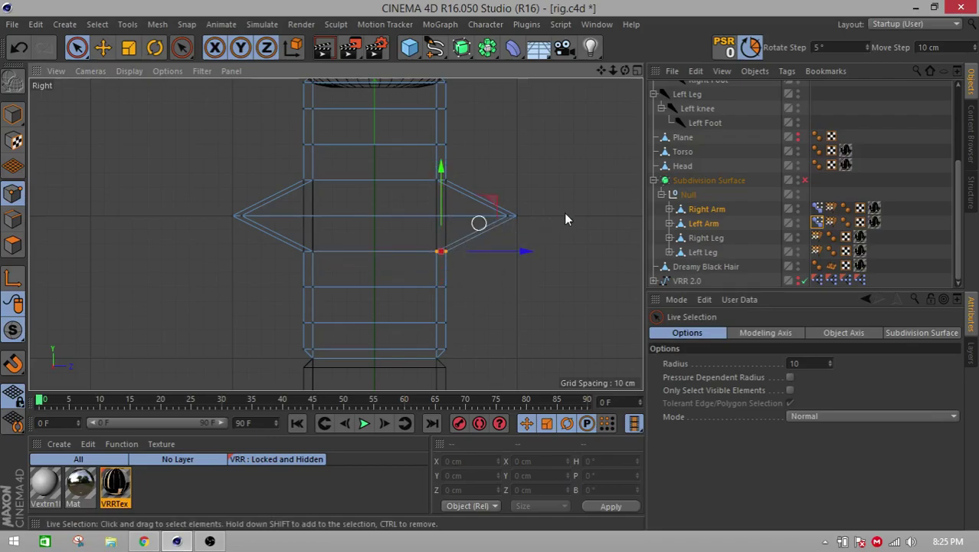
pyautogui.scroll(3, 527, 260)
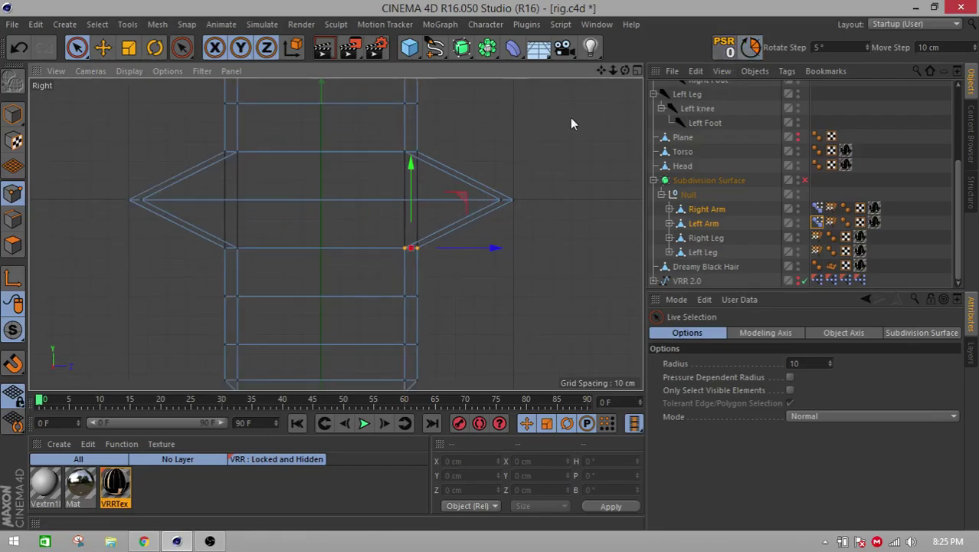
pyautogui.moveTo(414, 201); pyautogui.dragTo(411, 246)
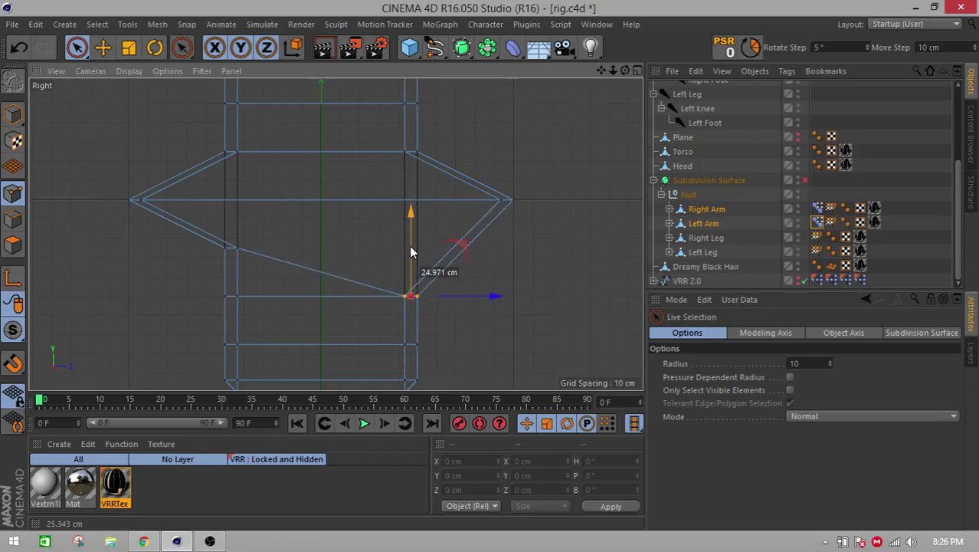
pyautogui.moveTo(410, 247); pyautogui.dragTo(410, 229)
pyautogui.hotkey('ctrl', 'z')
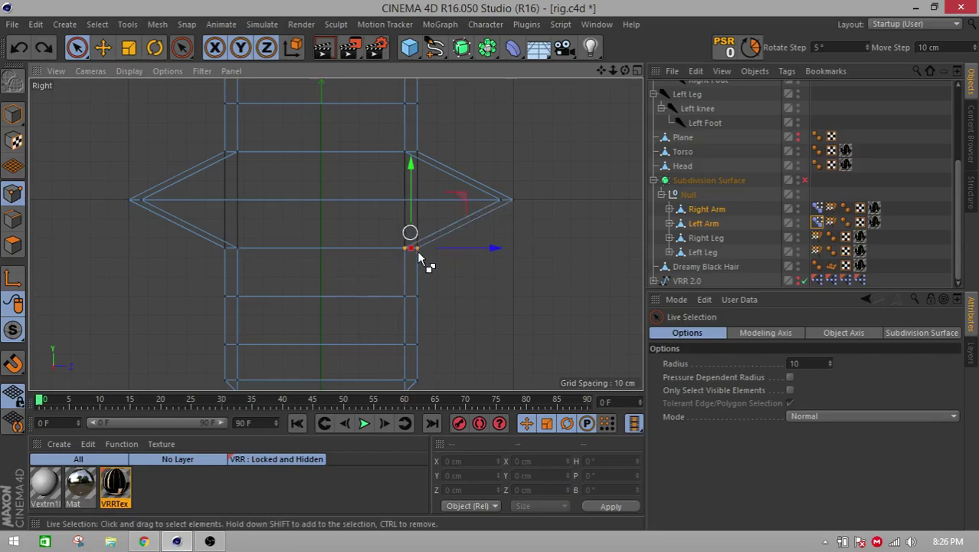
# - Try pulling a side point below the elbow outward with Only Select Visible Elements enabled, and undo the move
pyautogui.click(406, 297)
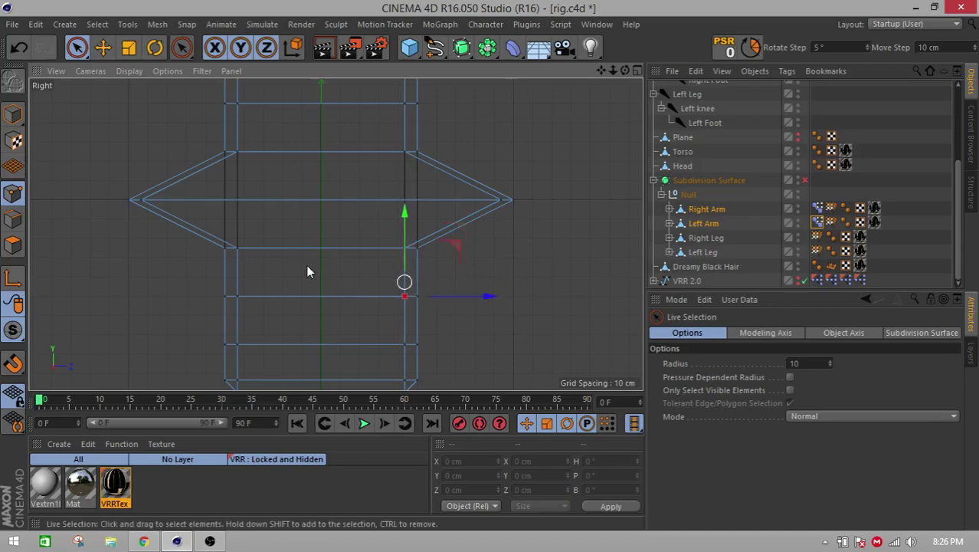
pyautogui.click(12, 114)
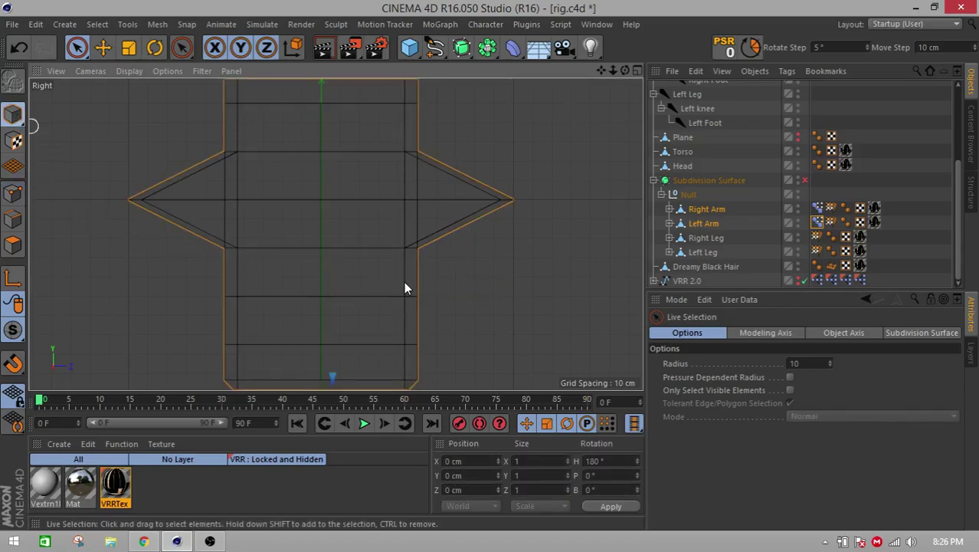
pyautogui.click(12, 192)
pyautogui.click(494, 345)
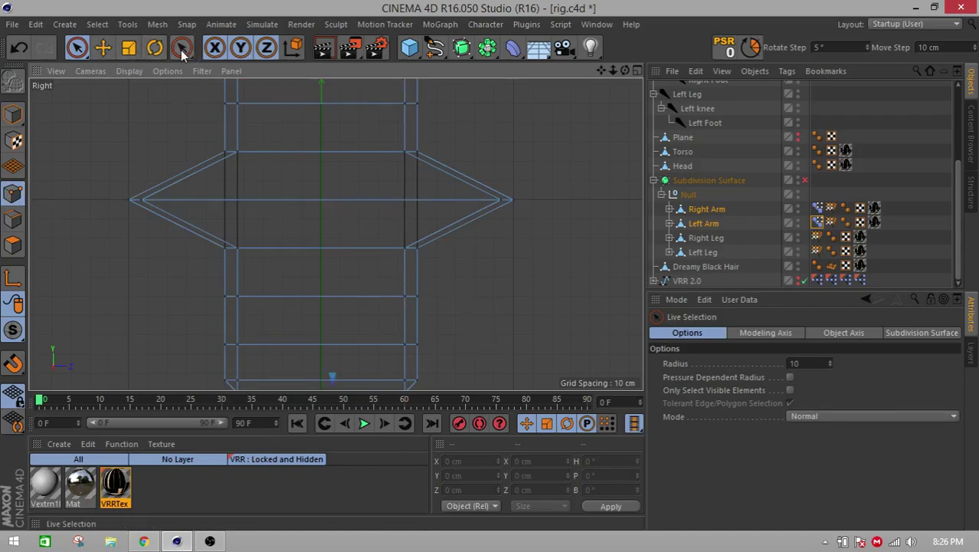
pyautogui.click(789, 389)
pyautogui.click(416, 297)
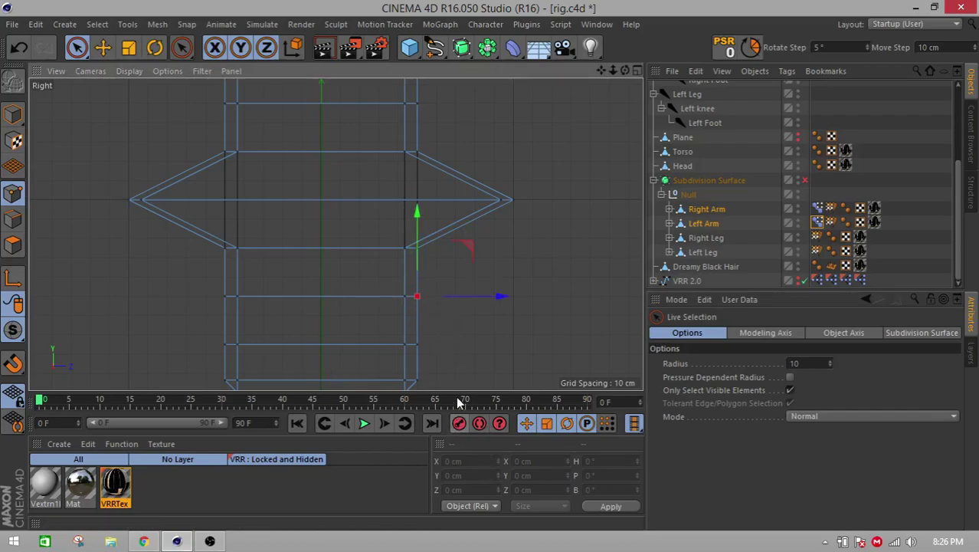
pyautogui.moveTo(481, 298); pyautogui.dragTo(531, 297)
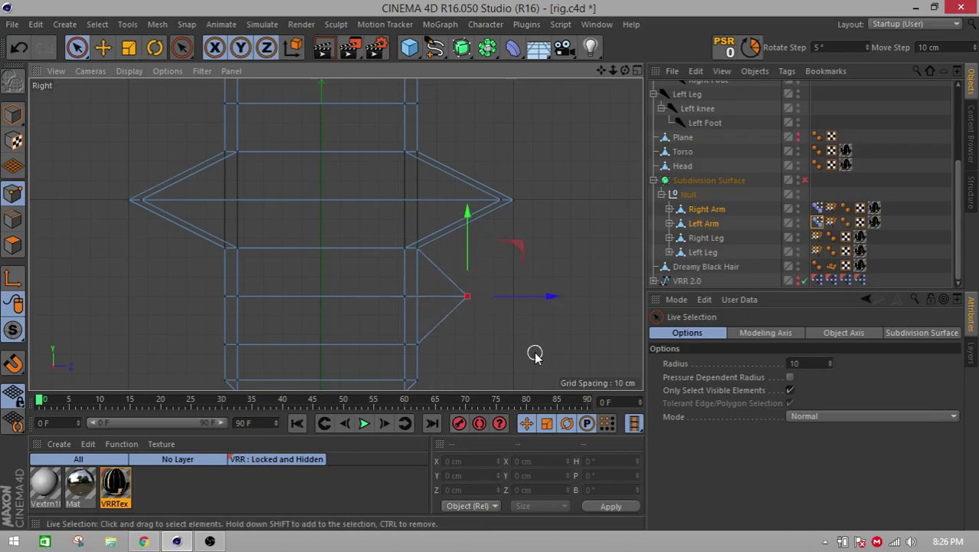
pyautogui.hotkey('ctrl', 'z')
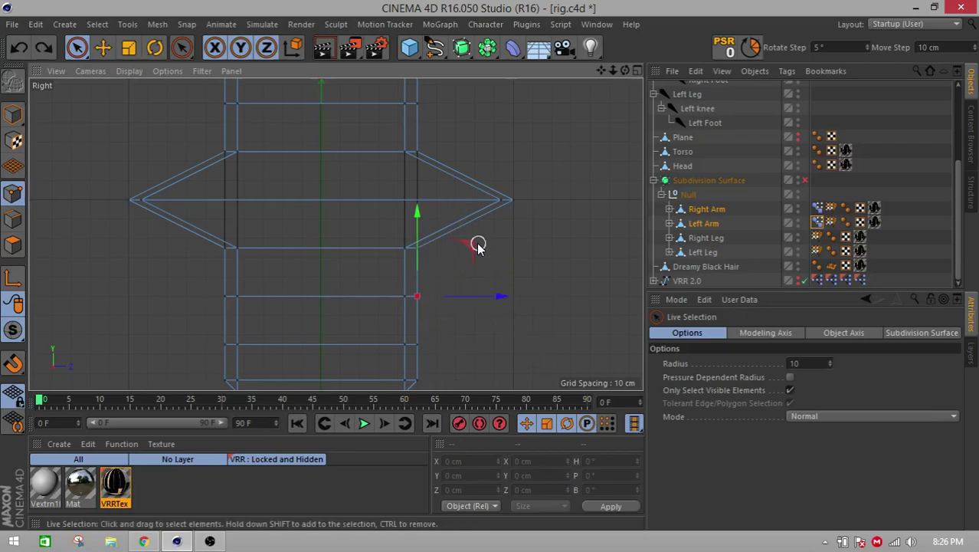
# - Disable Only Select Visible Elements and select the inner point at the elbow tip through both arms in the Right view
pyautogui.scroll(3, 469, 282)
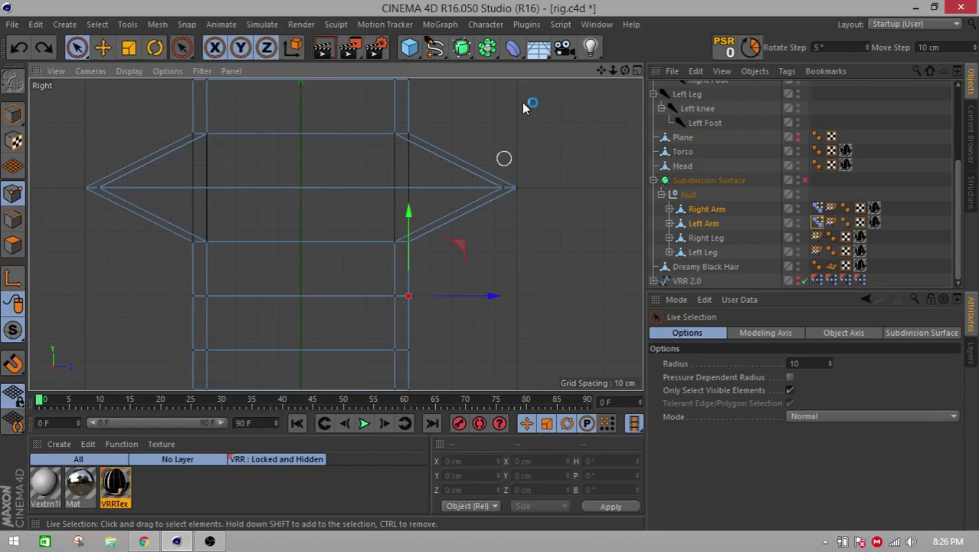
pyautogui.moveTo(602, 71); pyautogui.dragTo(709, 88)
pyautogui.scroll(2, 360, 158)
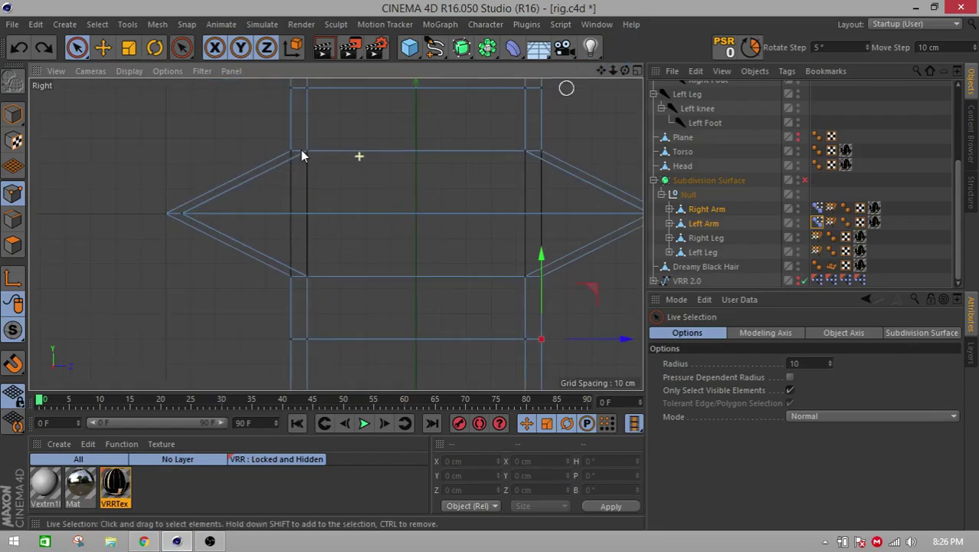
pyautogui.click(291, 150)
pyautogui.click(790, 390)
pyautogui.click(144, 146)
pyautogui.click(291, 150)
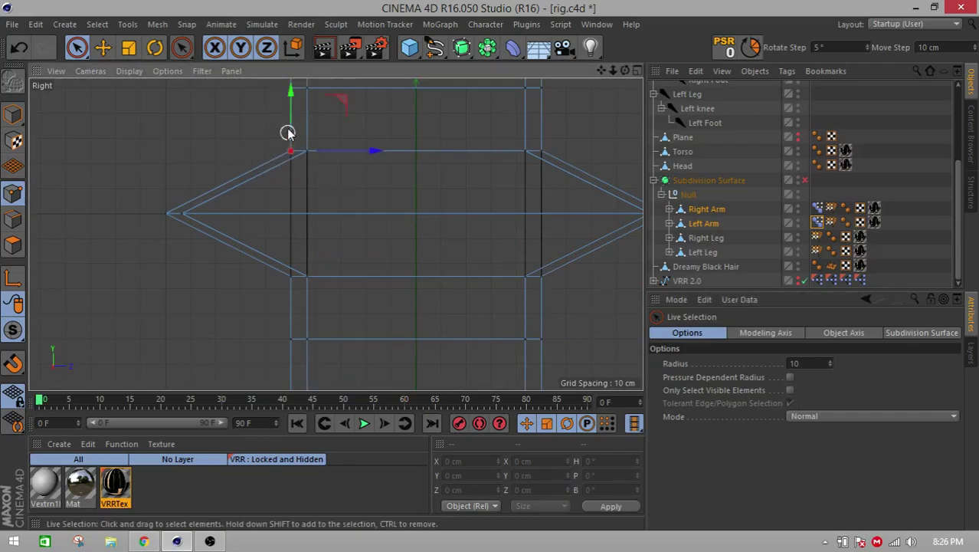
pyautogui.click(182, 213)
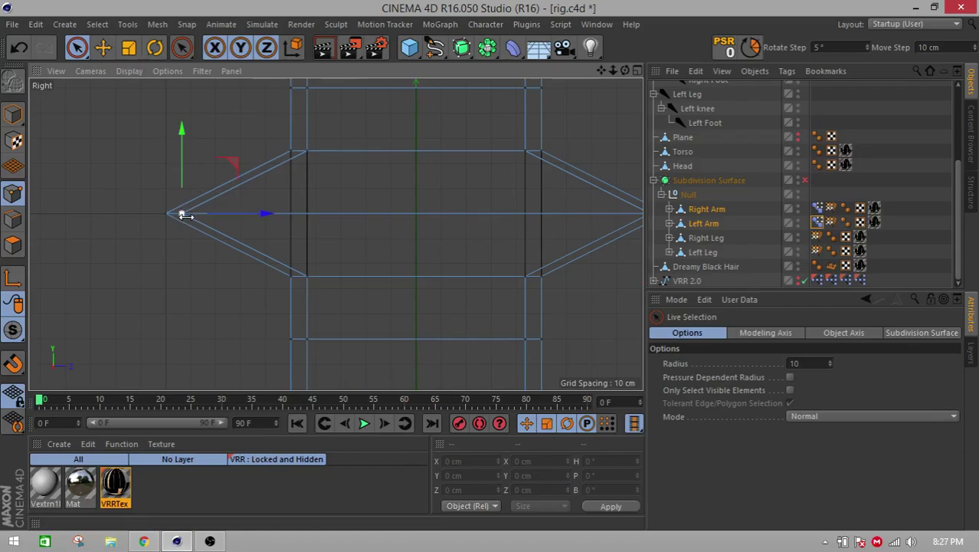
# - Switch to the perspective view with the Move tool and limit point editing to the Left Arm object
pyautogui.click(637, 70)
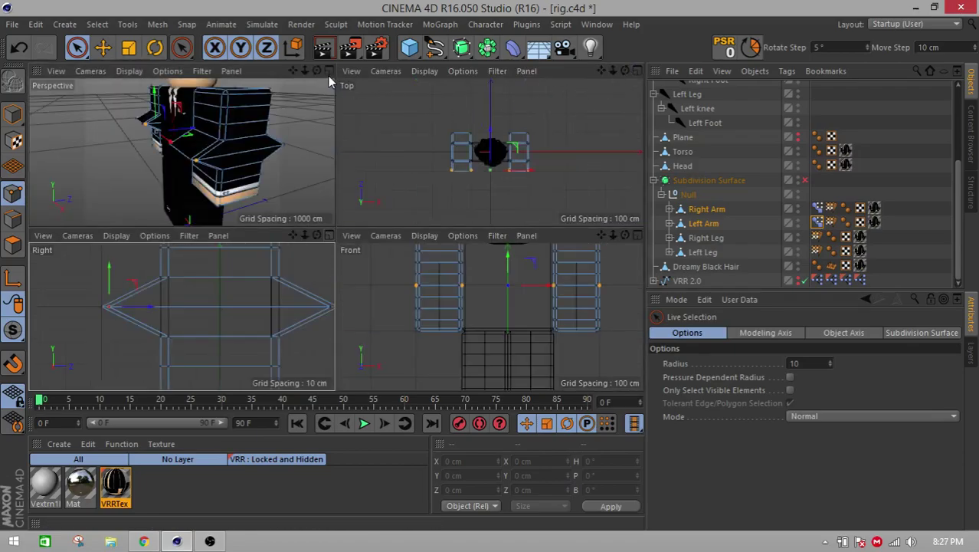
pyautogui.click(330, 71)
pyautogui.keyDown('alt'); pyautogui.moveTo(331, 131); pyautogui.dragTo(481, 147); pyautogui.keyUp('alt')
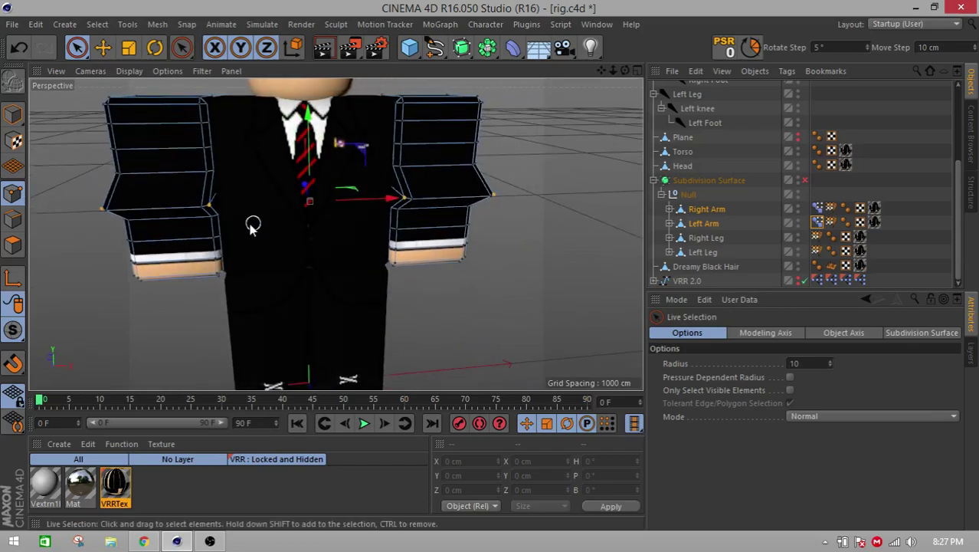
pyautogui.scroll(2, 253, 223)
pyautogui.click(139, 319)
pyautogui.click(203, 198)
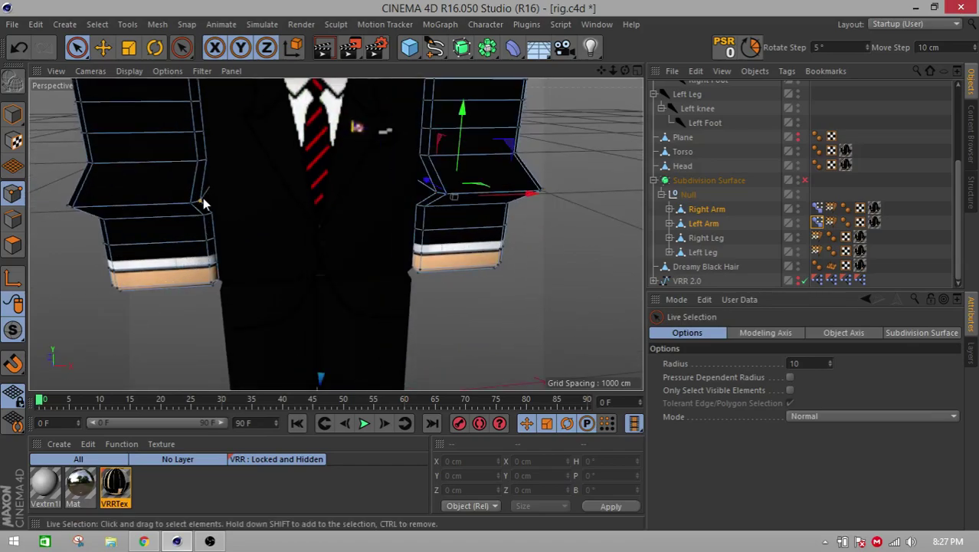
pyautogui.click(103, 47)
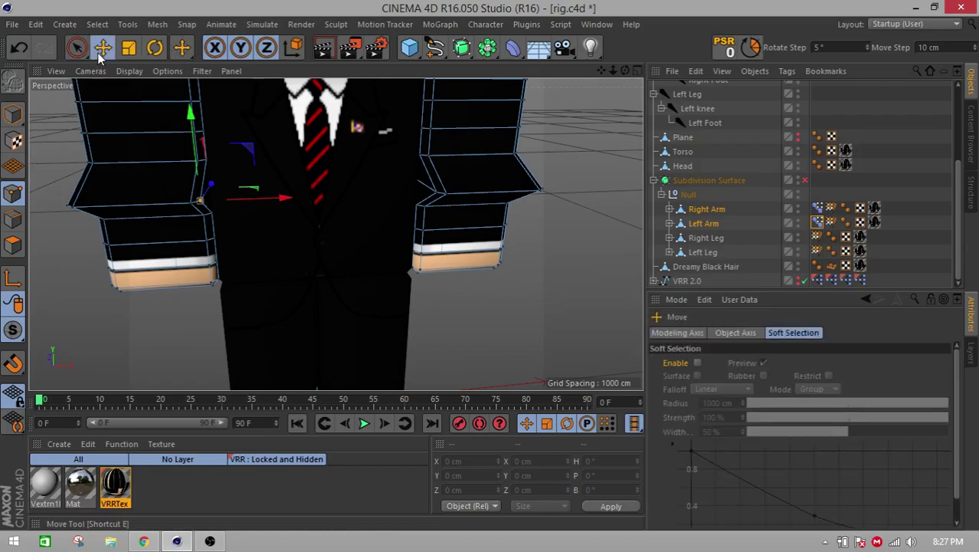
pyautogui.click(437, 195)
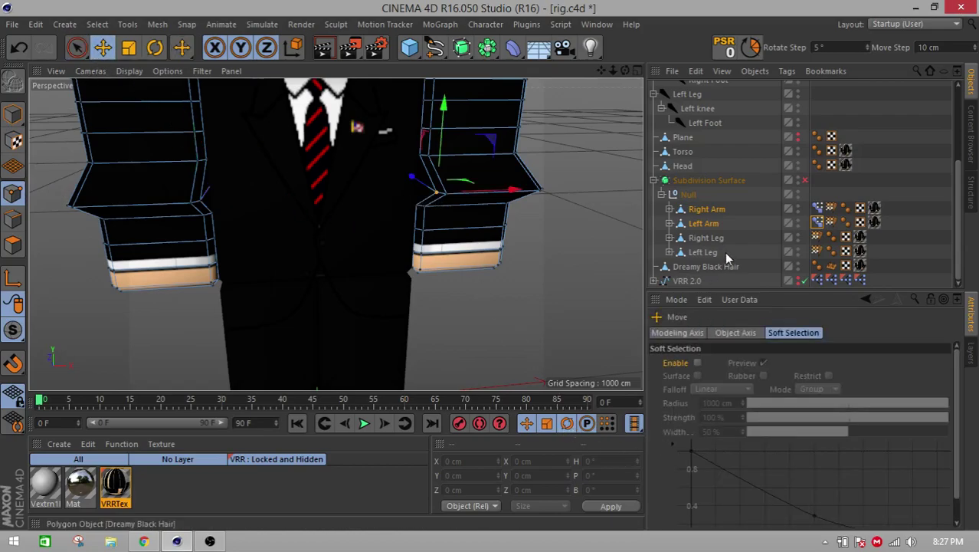
pyautogui.click(710, 223)
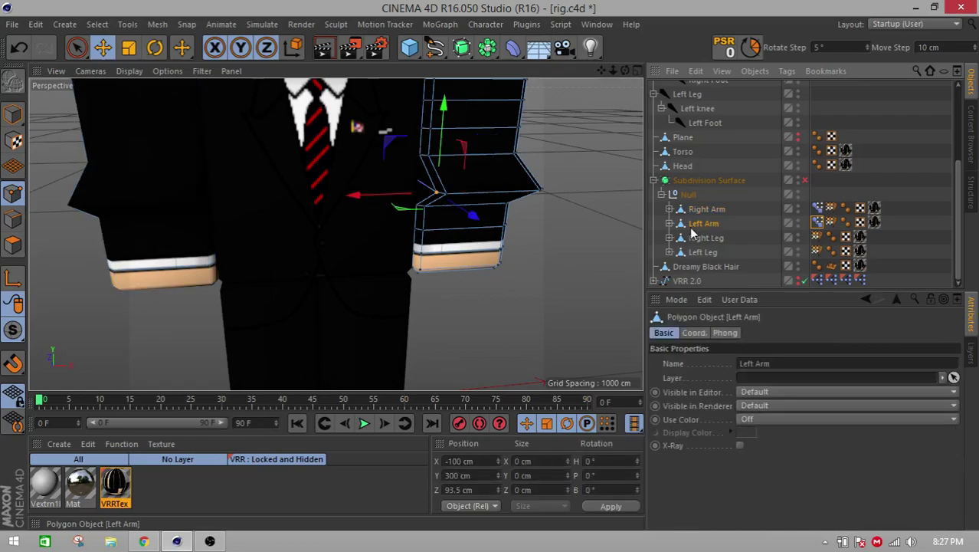
# - Try lowering the front points of the loop just above the left arm's elbow, and undo the move
pyautogui.moveTo(602, 70); pyautogui.dragTo(566, 206)
pyautogui.keyDown('alt'); pyautogui.moveTo(380, 213); pyautogui.dragTo(629, 218); pyautogui.keyUp('alt')
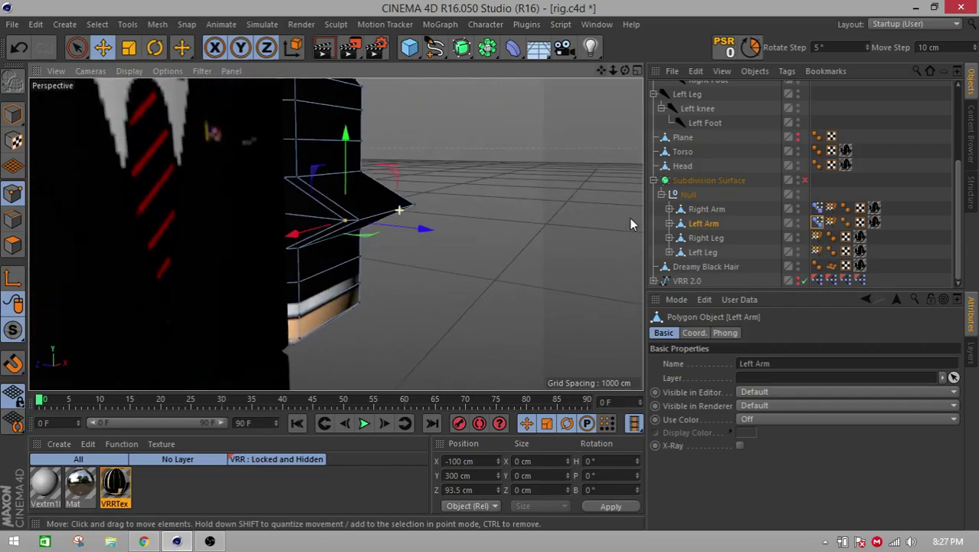
pyautogui.keyDown('alt'); pyautogui.moveTo(454, 216); pyautogui.dragTo(375, 187); pyautogui.keyUp('alt')
pyautogui.keyDown('alt'); pyautogui.moveTo(449, 187); pyautogui.dragTo(380, 224); pyautogui.keyUp('alt')
pyautogui.scroll(3, 444, 215)
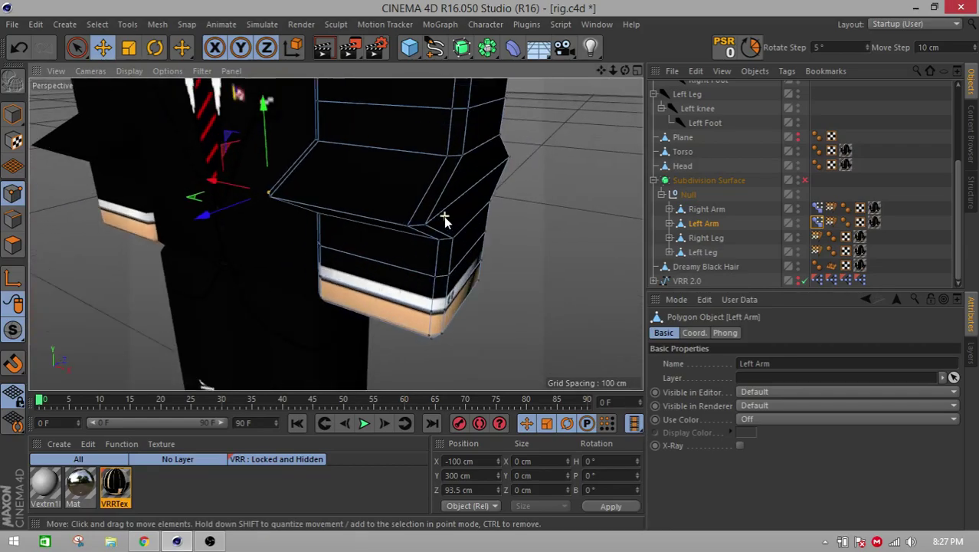
pyautogui.click(455, 158)
pyautogui.keyDown('alt'); pyautogui.moveTo(429, 165); pyautogui.dragTo(304, 175); pyautogui.keyUp('alt')
pyautogui.keyDown('shift'); pyautogui.click(280, 148); pyautogui.keyUp('shift')
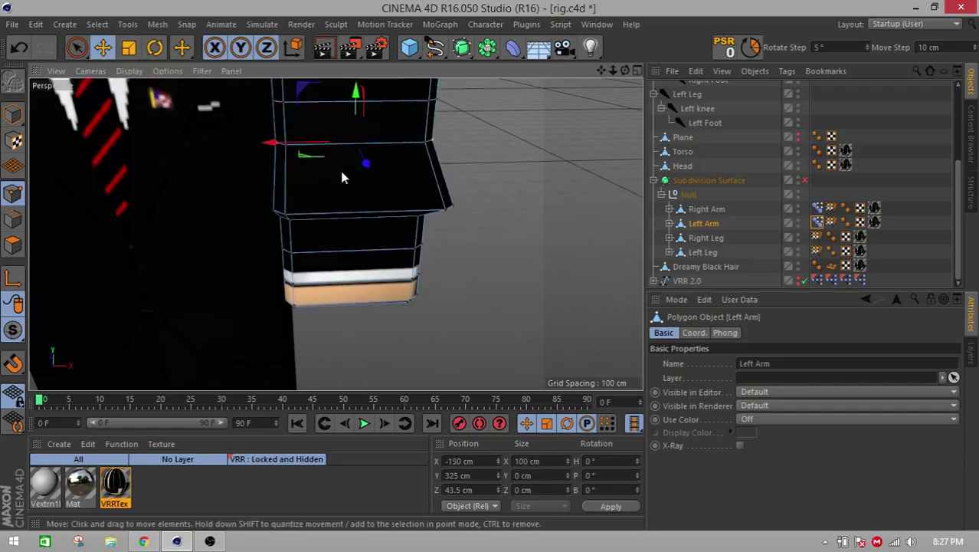
pyautogui.scroll(3, 347, 167)
pyautogui.keyDown('shift'); pyautogui.click(447, 141); pyautogui.keyUp('shift')
pyautogui.moveTo(369, 162)
pyautogui.keyDown('alt'); pyautogui.mouseDown()
pyautogui.moveTo(339, 169)
pyautogui.moveTo(370, 154)
pyautogui.mouseUp(); pyautogui.keyUp('alt')
pyautogui.keyDown('shift'); pyautogui.click(234, 152); pyautogui.keyUp('shift')
pyautogui.moveTo(310, 116); pyautogui.dragTo(321, 163)
pyautogui.hotkey('ctrl', 'z')
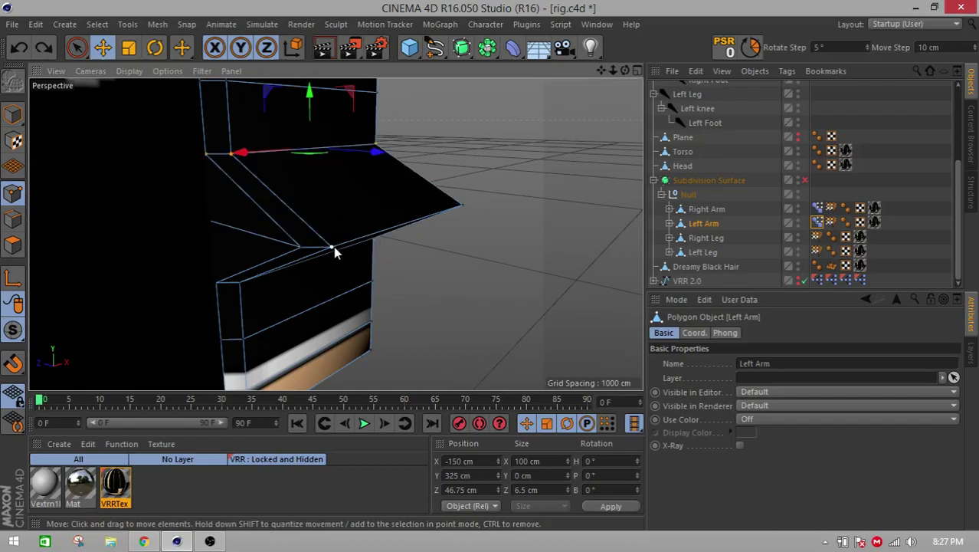
# - Try raising the inner point at the front tip of the left arm's elbow, and undo the move
pyautogui.click(331, 246)
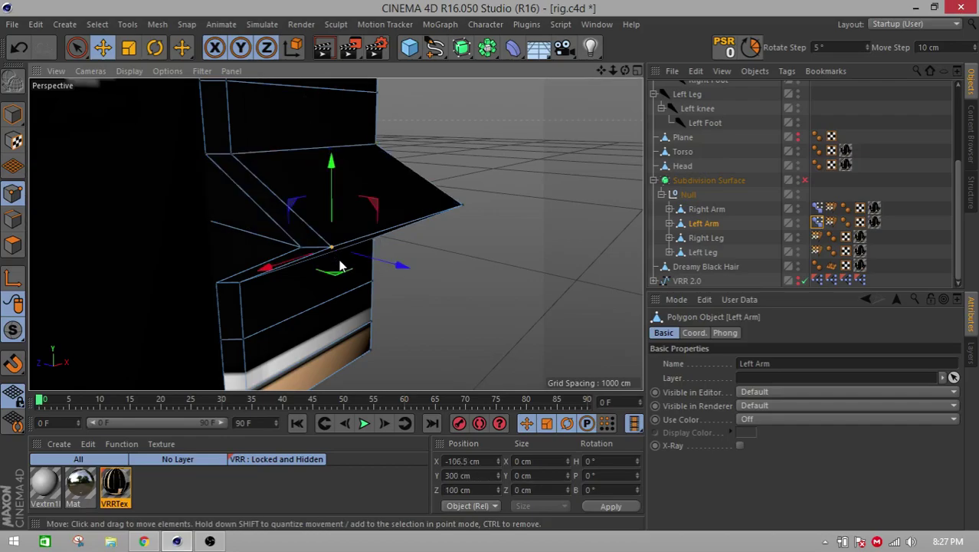
pyautogui.moveTo(335, 200); pyautogui.dragTo(334, 177)
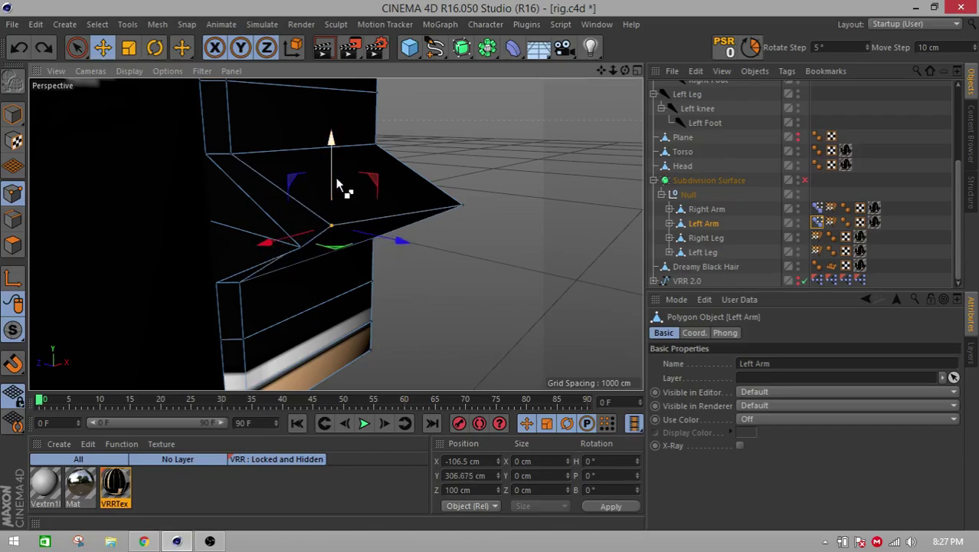
pyautogui.hotkey('ctrl', 'z')
# - Select the front points of the loop just above the left arm's elbow and set their Y position to 300 cm
pyautogui.click(231, 156)
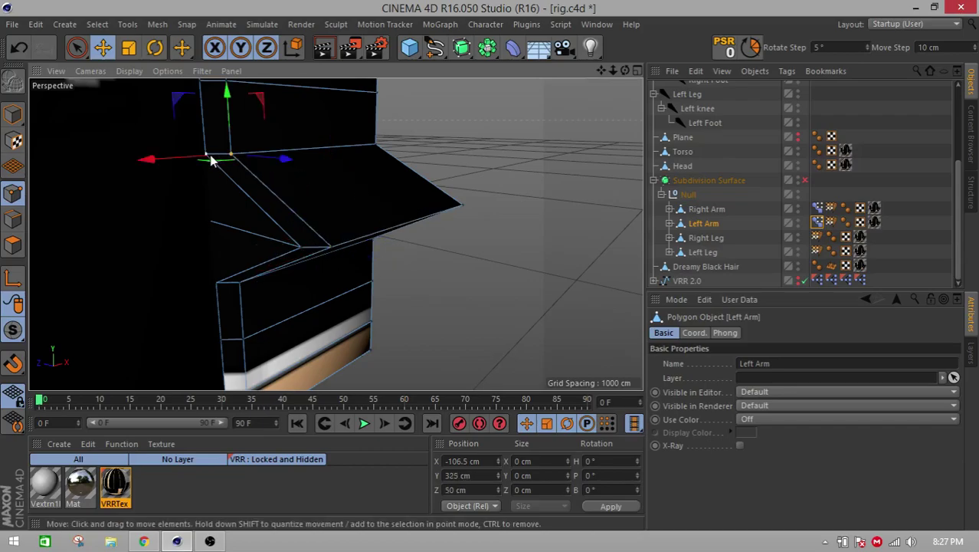
pyautogui.keyDown('shift'); pyautogui.click(206, 156); pyautogui.keyUp('shift')
pyautogui.moveTo(346, 170)
pyautogui.keyDown('alt'); pyautogui.mouseDown()
pyautogui.moveTo(259, 190)
pyautogui.moveTo(404, 148)
pyautogui.mouseUp(); pyautogui.keyUp('alt')
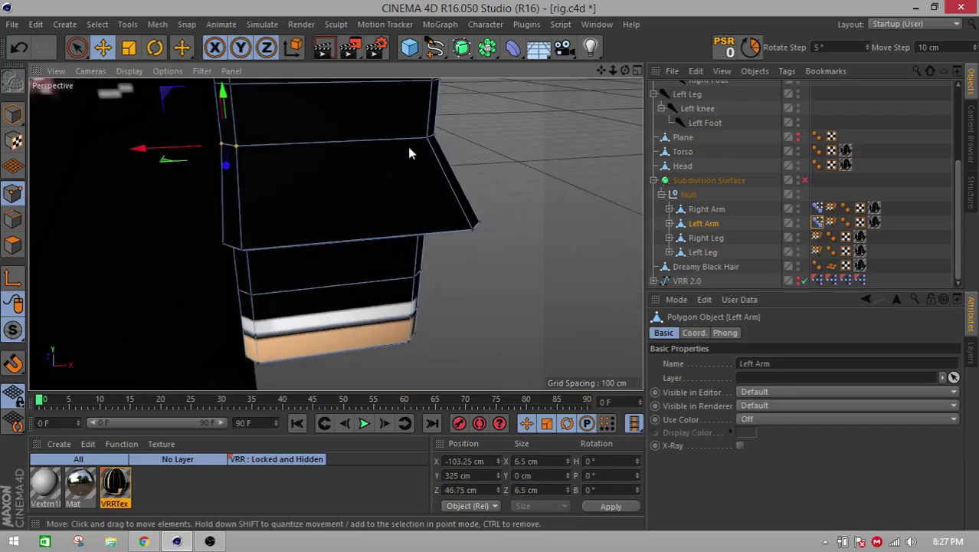
pyautogui.keyDown('shift'); pyautogui.click(431, 136); pyautogui.keyUp('shift')
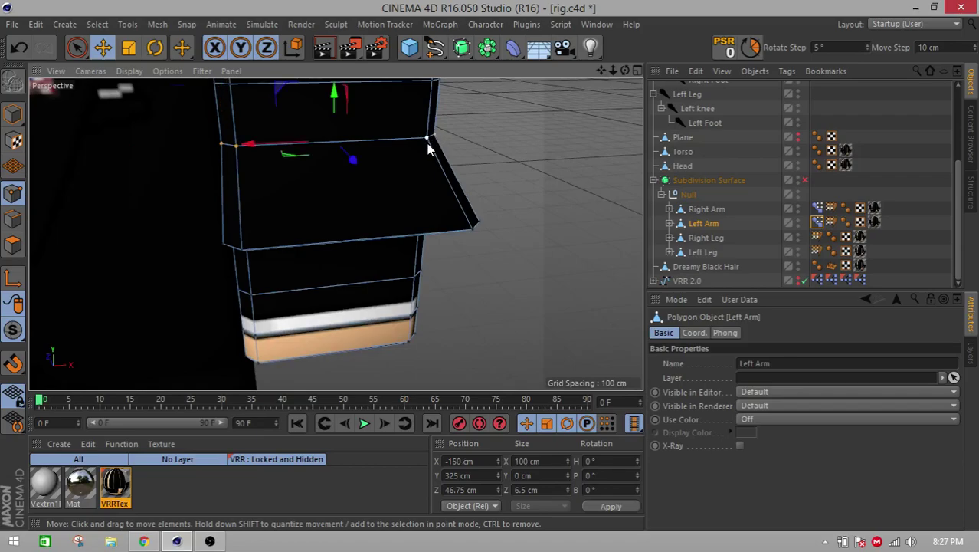
pyautogui.moveTo(478, 476); pyautogui.dragTo(338, 479)
pyautogui.write('300')
pyautogui.press('Return')
# - Select the front corner points on both sides of the loop just below the left arm's elbow
pyautogui.keyDown('alt'); pyautogui.moveTo(363, 245); pyautogui.dragTo(413, 220); pyautogui.keyUp('alt')
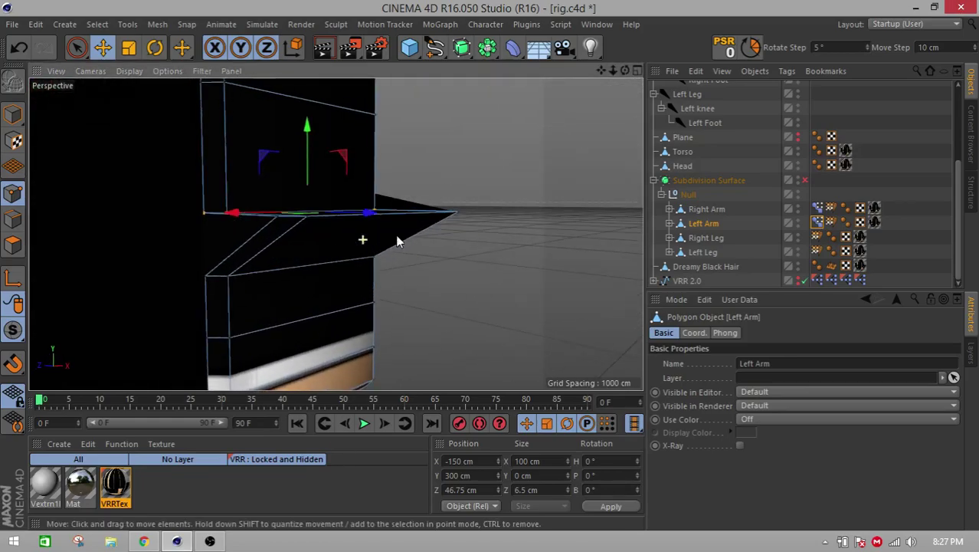
pyautogui.click(229, 277)
pyautogui.keyDown('shift'); pyautogui.click(207, 277); pyautogui.keyUp('shift')
pyautogui.keyDown('alt'); pyautogui.moveTo(332, 283); pyautogui.dragTo(73, 290); pyautogui.keyUp('alt')
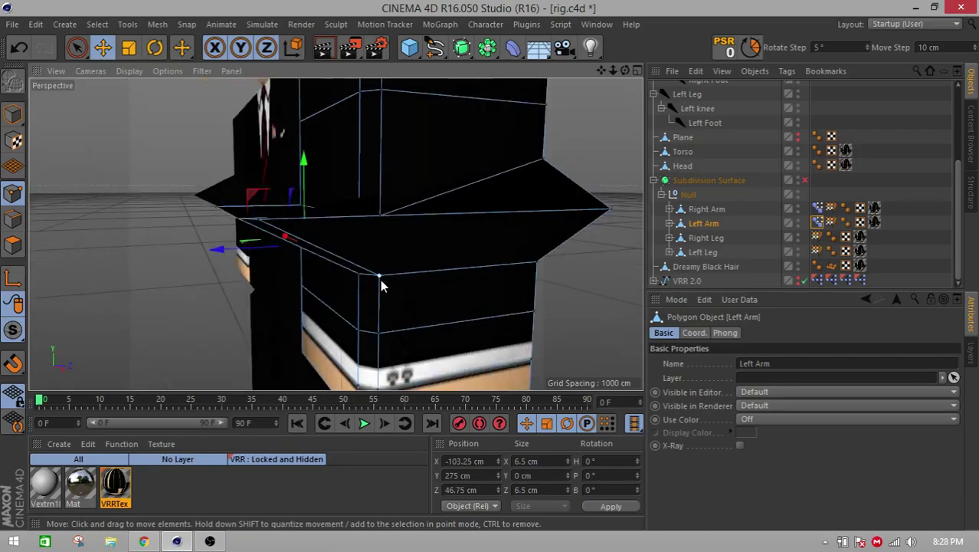
pyautogui.keyDown('shift'); pyautogui.click(357, 275); pyautogui.keyUp('shift')
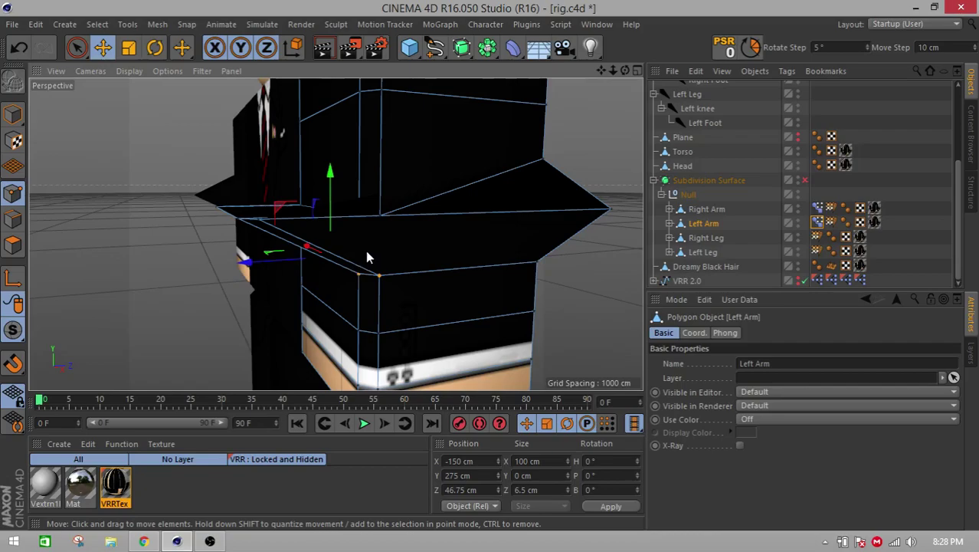
# - Try raising the outer front corner point of the left arm's elbow, undoing each move
pyautogui.click(382, 215)
pyautogui.moveTo(382, 215); pyautogui.dragTo(380, 130)
pyautogui.hotkey('ctrl', 'z')
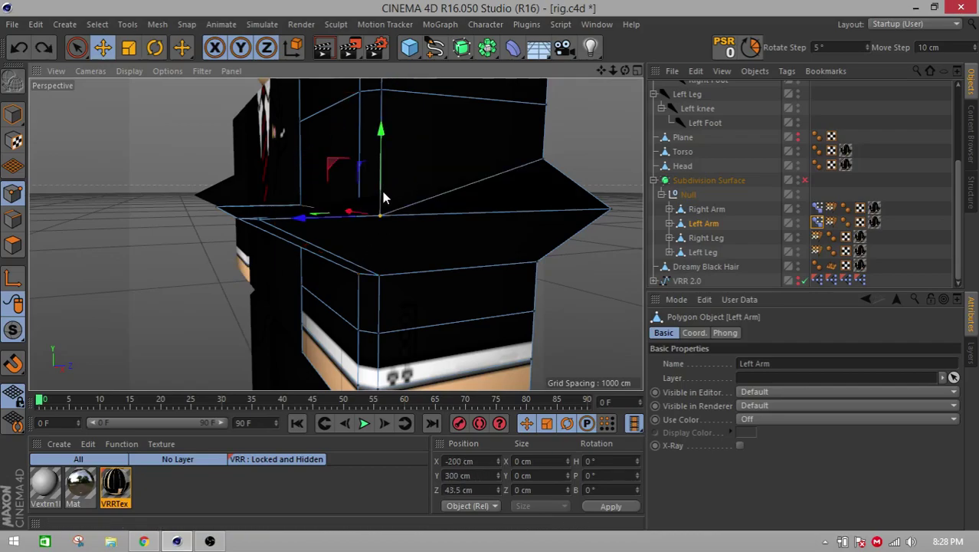
pyautogui.moveTo(382, 216); pyautogui.dragTo(379, 145)
pyautogui.keyDown('alt'); pyautogui.moveTo(406, 259); pyautogui.dragTo(488, 296); pyautogui.keyUp('alt')
pyautogui.hotkey('ctrl', 'z')
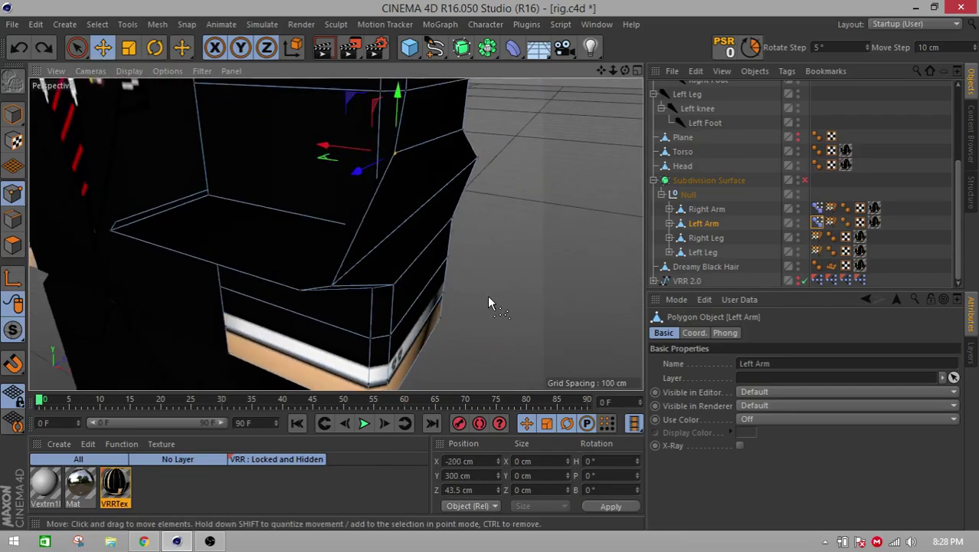
pyautogui.hotkey('ctrl', 'z')
pyautogui.hotkey('ctrl', 'z')
pyautogui.keyDown('alt'); pyautogui.moveTo(434, 273); pyautogui.dragTo(355, 249); pyautogui.keyUp('alt')
pyautogui.moveTo(344, 194); pyautogui.dragTo(355, 176)
pyautogui.hotkey('ctrl', 'z')
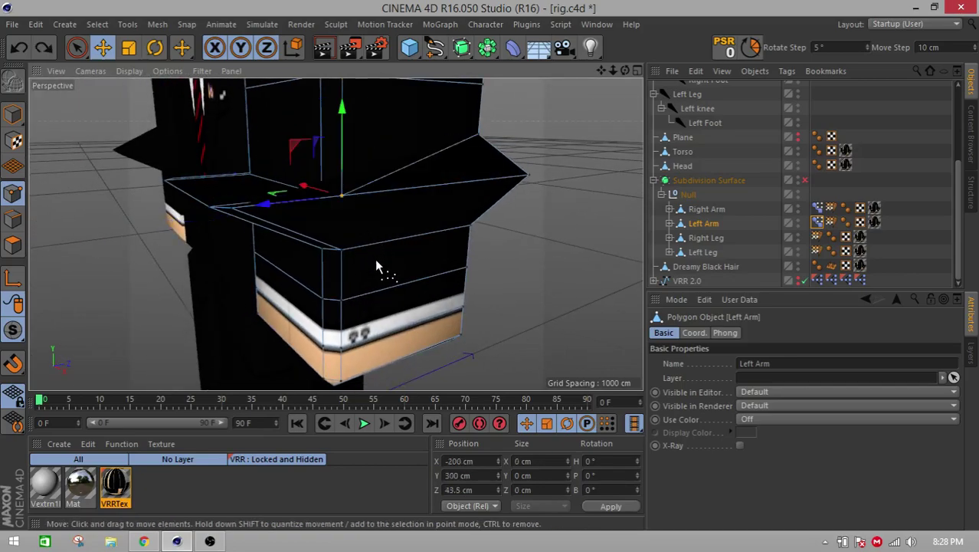
# - Select the front corner points on both sides of the loop just below the left arm's elbow, four in total
pyautogui.click(328, 256)
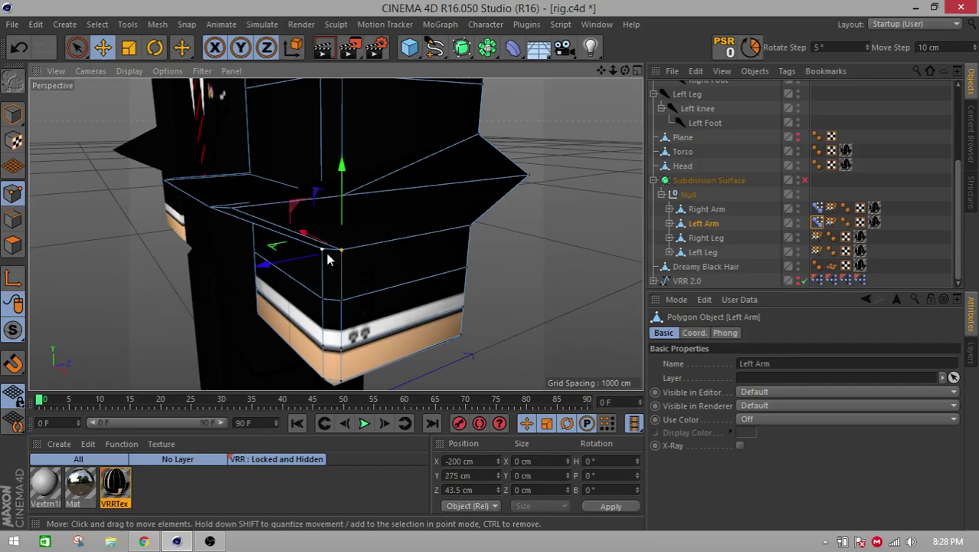
pyautogui.keyDown('shift'); pyautogui.click(326, 253); pyautogui.keyUp('shift')
pyautogui.keyDown('alt'); pyautogui.moveTo(221, 258); pyautogui.dragTo(399, 242); pyautogui.keyUp('alt')
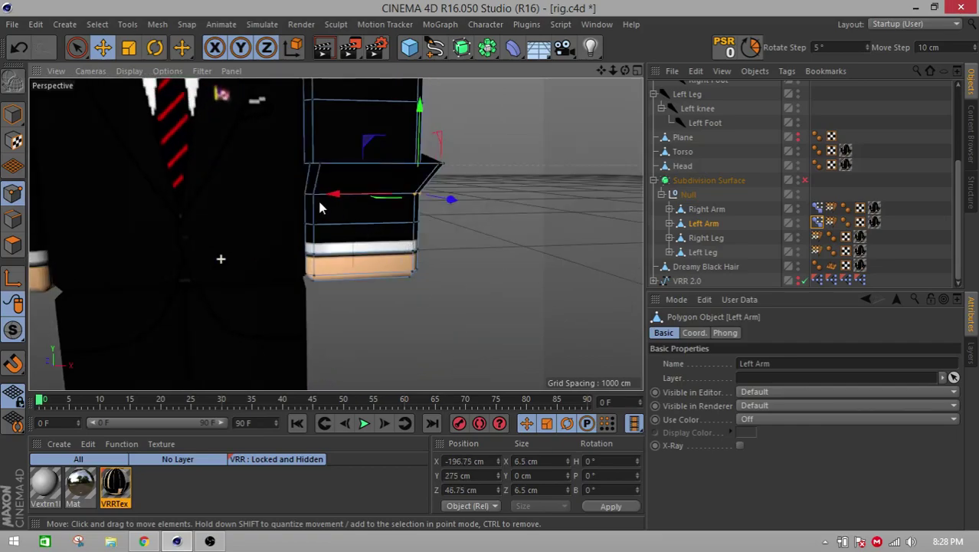
pyautogui.keyDown('shift'); pyautogui.click(311, 199); pyautogui.keyUp('shift')
pyautogui.scroll(3, 319, 218)
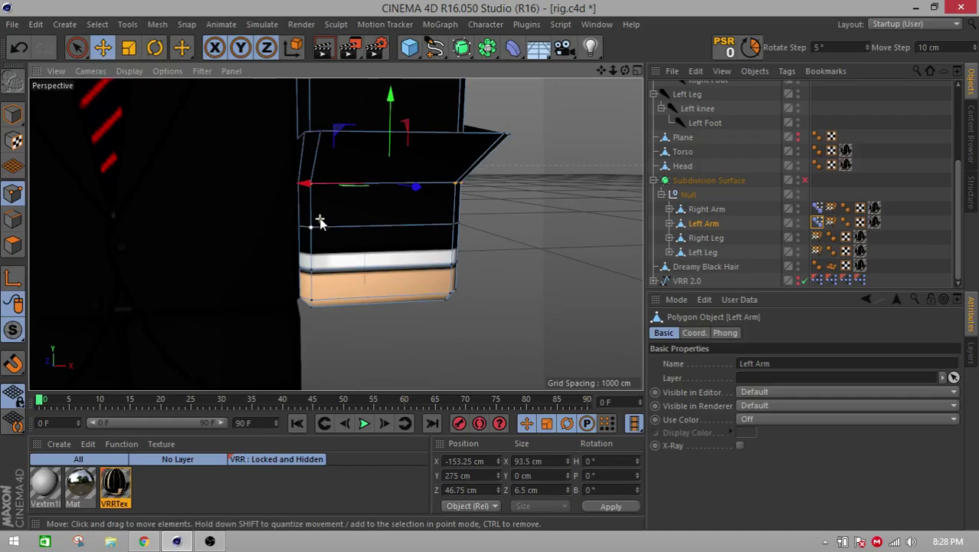
pyautogui.click(310, 232)
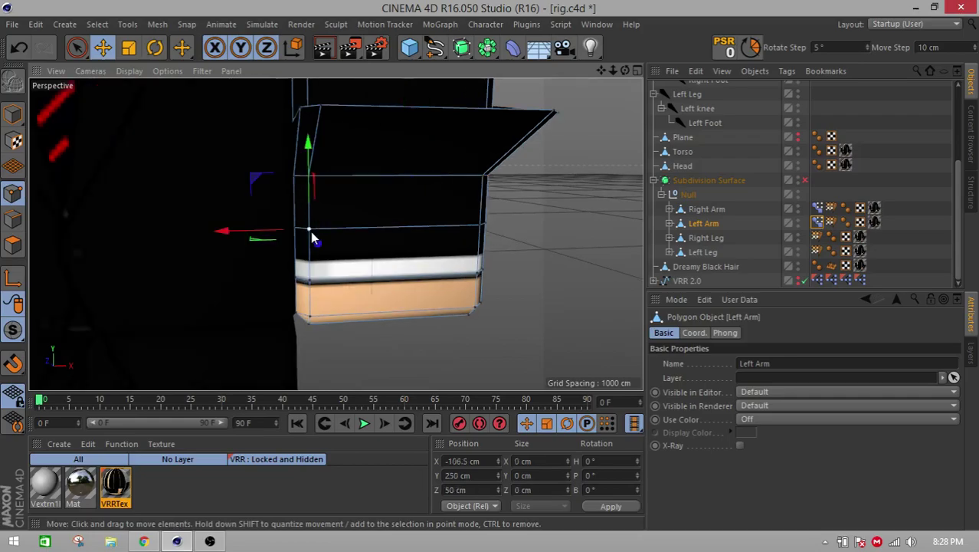
pyautogui.click(485, 178)
pyautogui.keyDown('shift'); pyautogui.click(294, 176); pyautogui.keyUp('shift')
# - Set the Move Step quantizing value to 5 cm
pyautogui.moveTo(941, 48); pyautogui.dragTo(754, 49)
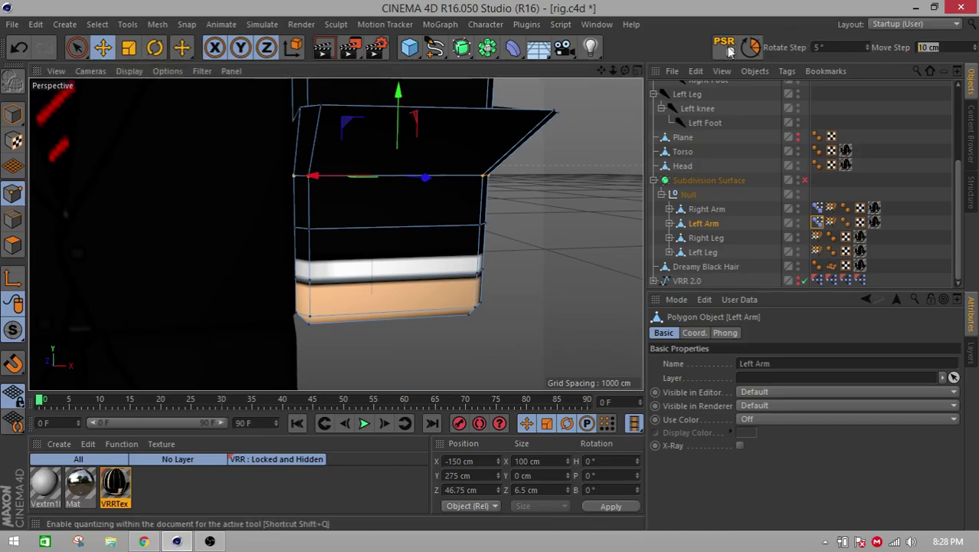
pyautogui.write('5')
pyautogui.press('Return')
pyautogui.scroll(5, 339, 230)
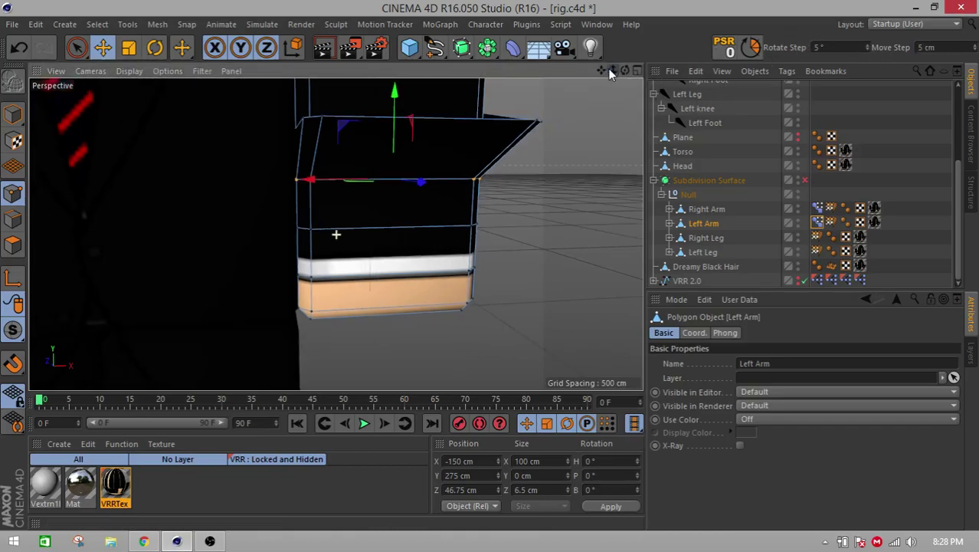
# - Try raising the selected front points below the left arm's elbow to about 300 cm in Y, and undo the move
pyautogui.keyDown('alt'); pyautogui.moveTo(385, 194); pyautogui.dragTo(448, 110); pyautogui.keyUp('alt')
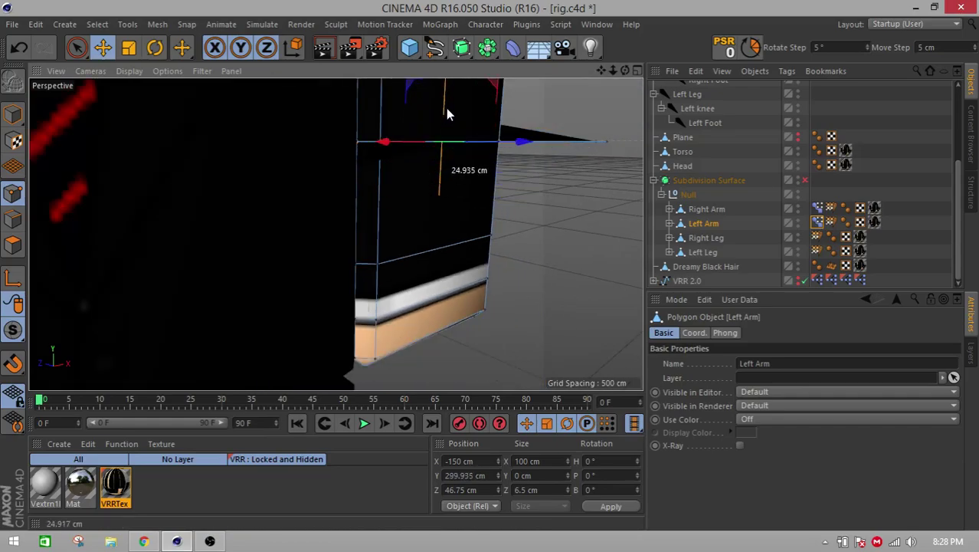
pyautogui.keyDown('alt'); pyautogui.moveTo(419, 180); pyautogui.dragTo(400, 226); pyautogui.keyUp('alt')
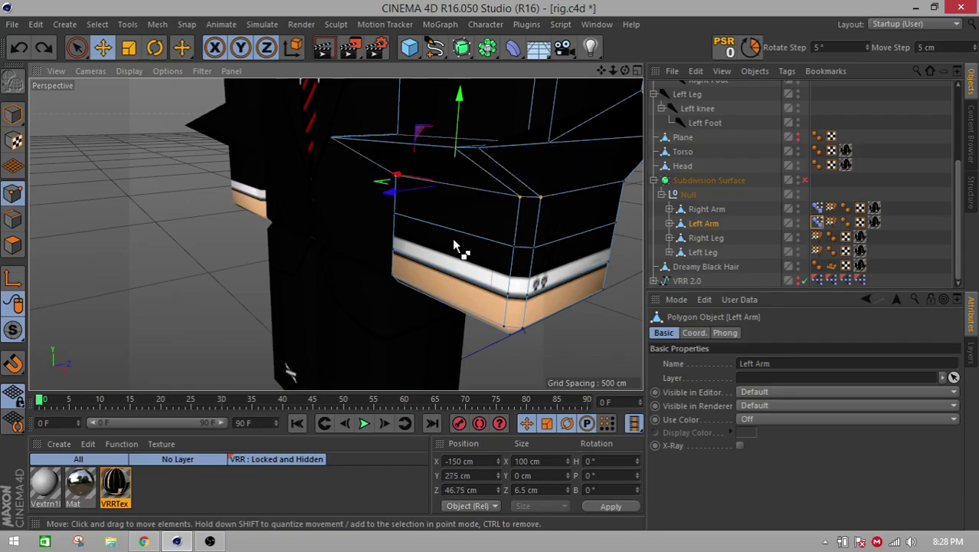
pyautogui.moveTo(452, 185); pyautogui.dragTo(466, 93)
pyautogui.hotkey('ctrl', 'z')
# - Enable quantized movement and view the left arm straight from its outer side
pyautogui.click(746, 49)
pyautogui.keyDown('alt'); pyautogui.moveTo(491, 243); pyautogui.dragTo(481, 240); pyautogui.keyUp('alt')
pyautogui.scroll(-1, 481, 240)
pyautogui.keyDown('alt'); pyautogui.moveTo(481, 240); pyautogui.dragTo(461, 249, button='middle'); pyautogui.keyUp('alt')
pyautogui.keyDown('alt'); pyautogui.moveTo(336, 233); pyautogui.dragTo(491, 187); pyautogui.keyUp('alt')
pyautogui.moveTo(603, 70); pyautogui.dragTo(337, 234)
# - Undo the earlier edits to the left arm's front elbow points until the upper and lower loops are symmetric again
pyautogui.hotkey('ctrl', 'z')
pyautogui.hotkey('ctrl', 'z')
pyautogui.hotkey('ctrl', 'z')
pyautogui.hotkey('ctrl', 'z')
pyautogui.hotkey('ctrl', 'z')
pyautogui.hotkey('ctrl', 'z')
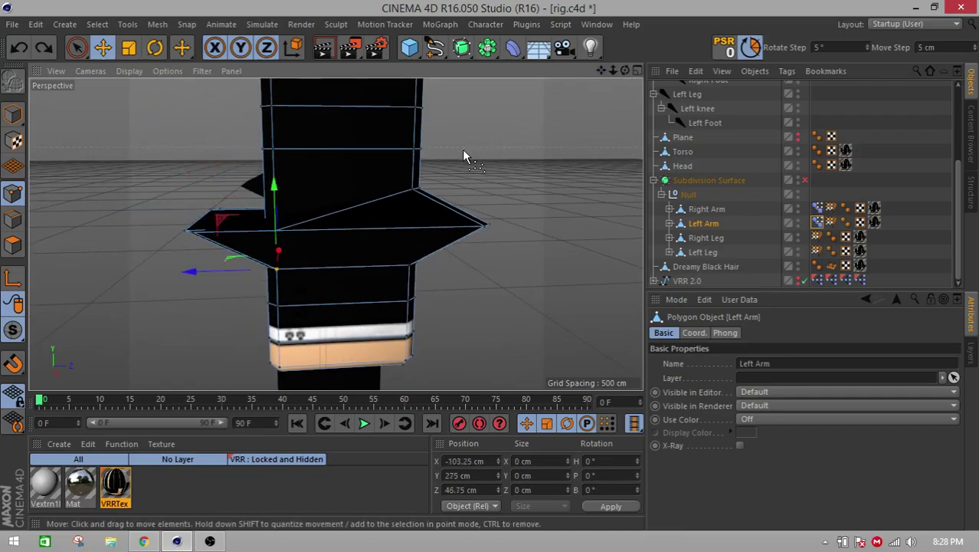
pyautogui.hotkey('ctrl', 'z')
pyautogui.hotkey('ctrl', 'z')
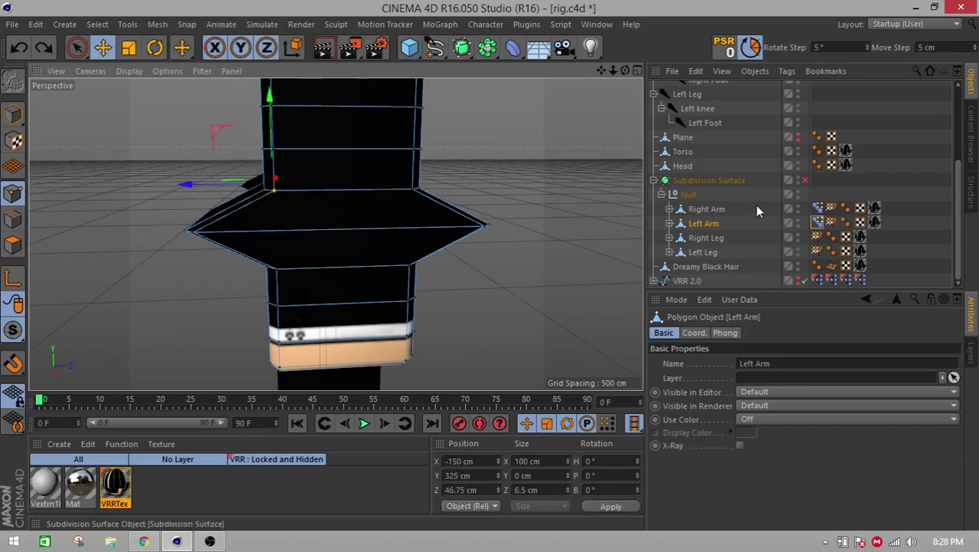
# - Maximize the Right view and activate Live Selection for the left arm's elbow points
pyautogui.click(636, 70)
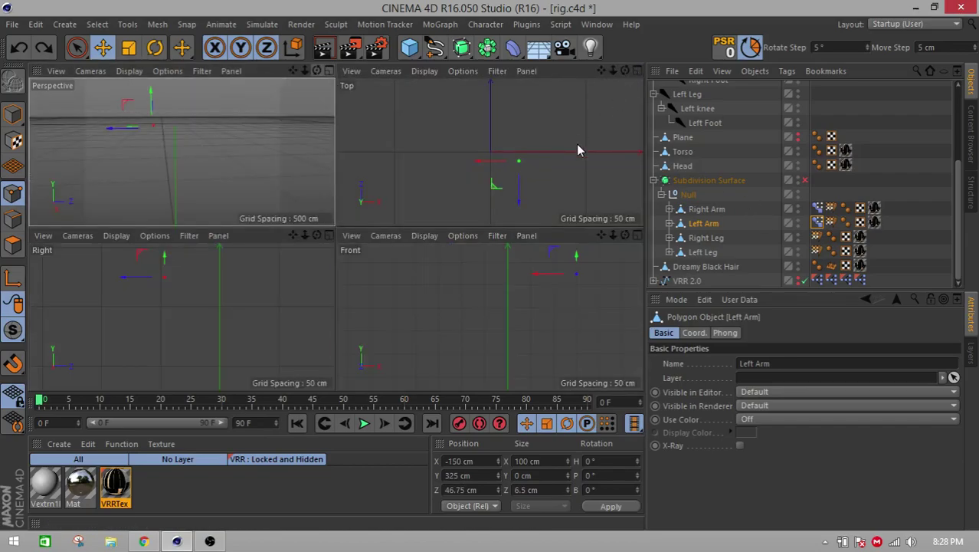
pyautogui.click(330, 234)
pyautogui.click(103, 190)
pyautogui.click(76, 47)
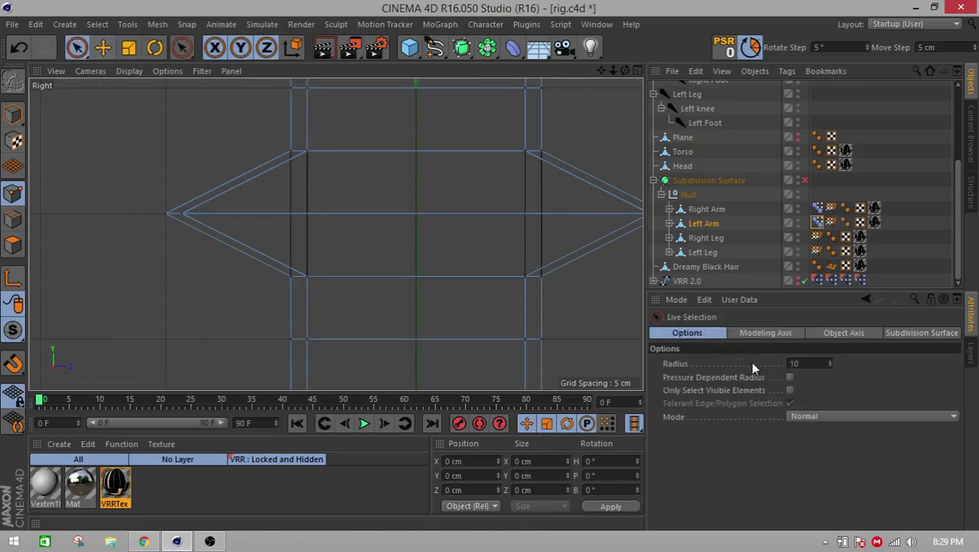
# - Try moving the inner front tip point of the left elbow toward the arm, and undo the move
pyautogui.click(107, 50)
pyautogui.click(187, 214)
pyautogui.moveTo(213, 211); pyautogui.dragTo(312, 208)
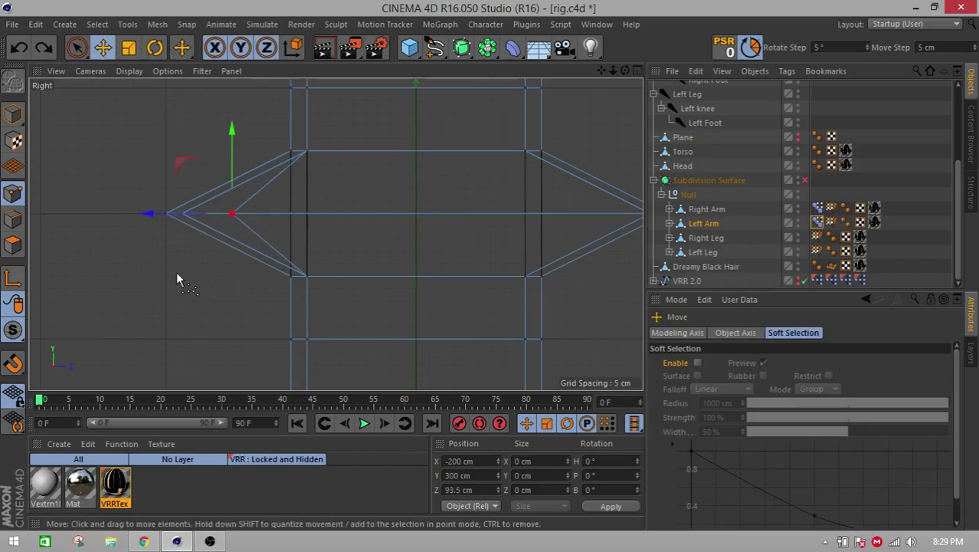
pyautogui.click(77, 47)
pyautogui.click(72, 211)
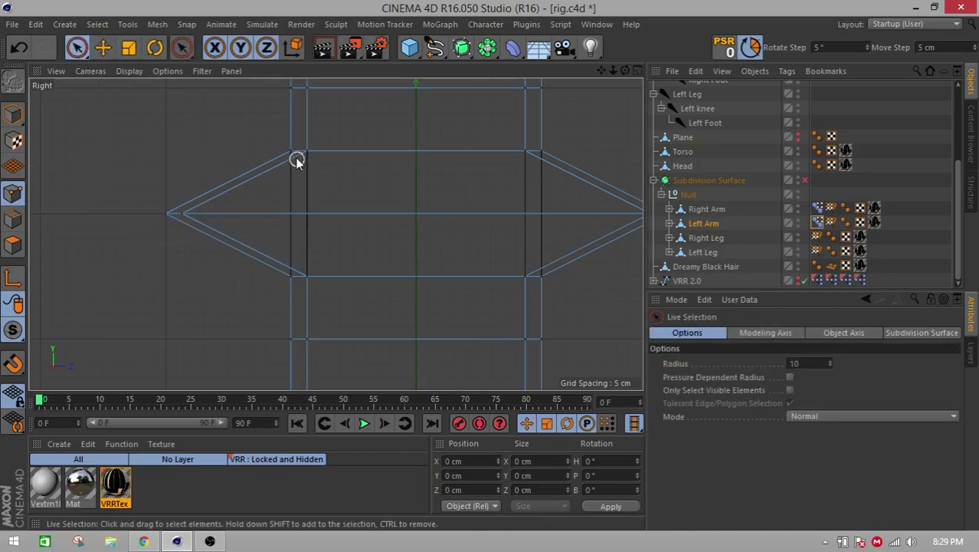
# - Try lowering the front points of the left arm's upper elbow loop by 25 cm, and undo the move
pyautogui.moveTo(336, 274); pyautogui.dragTo(250, 288)
pyautogui.click(154, 272)
pyautogui.click(295, 151)
pyautogui.moveTo(301, 142); pyautogui.dragTo(298, 188)
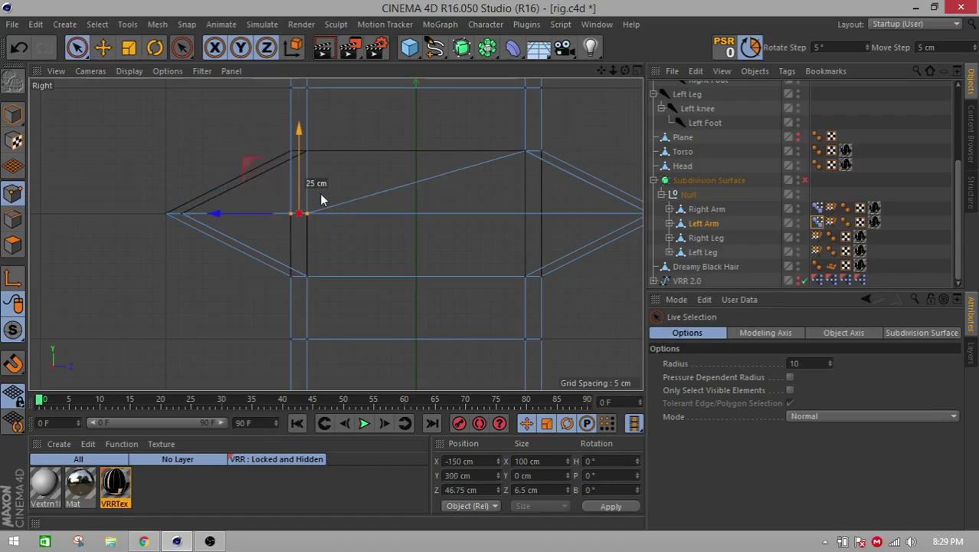
# - Add the Right Arm to the Left Arm selection and activate the Move tool for editing both meshes' points
pyautogui.keyDown('ctrl'); pyautogui.click(705, 209); pyautogui.keyUp('ctrl')
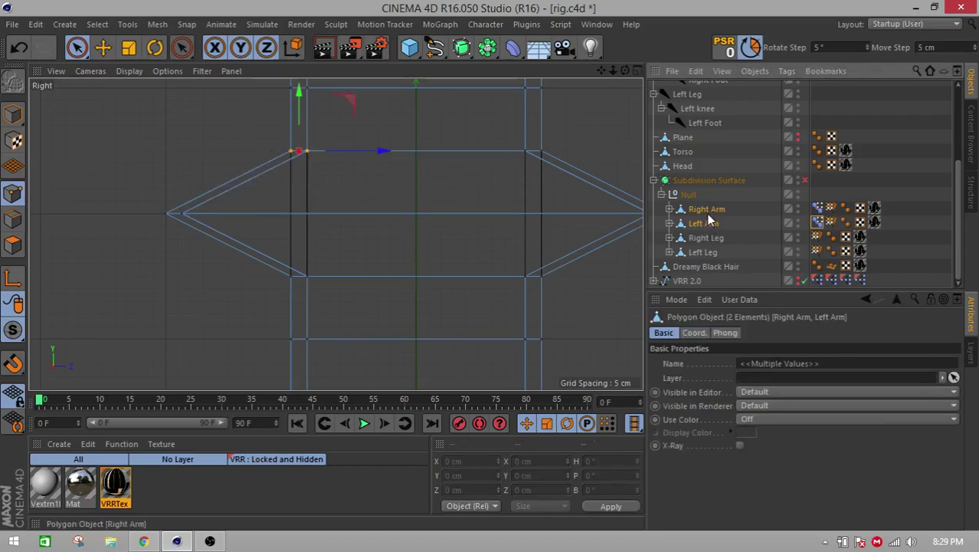
pyautogui.press('e')
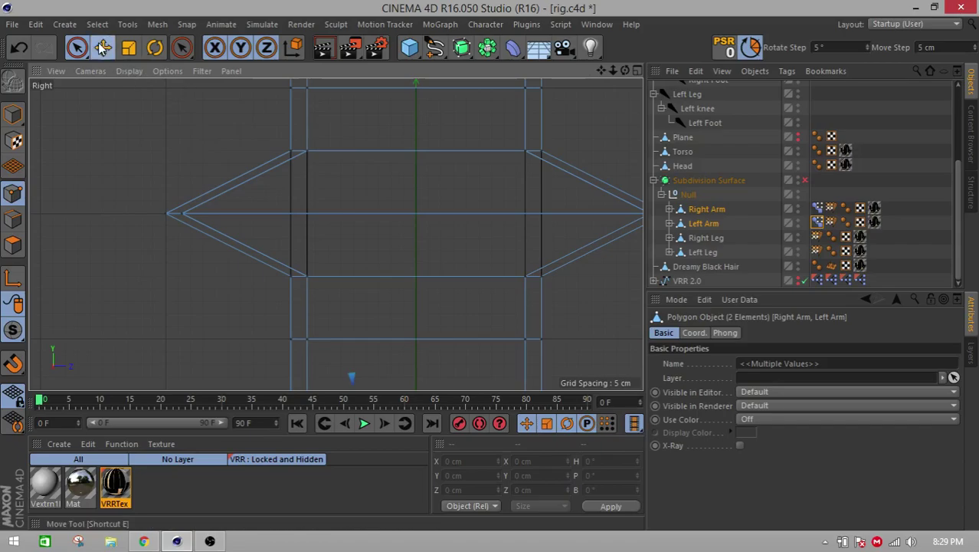
pyautogui.click(301, 152)
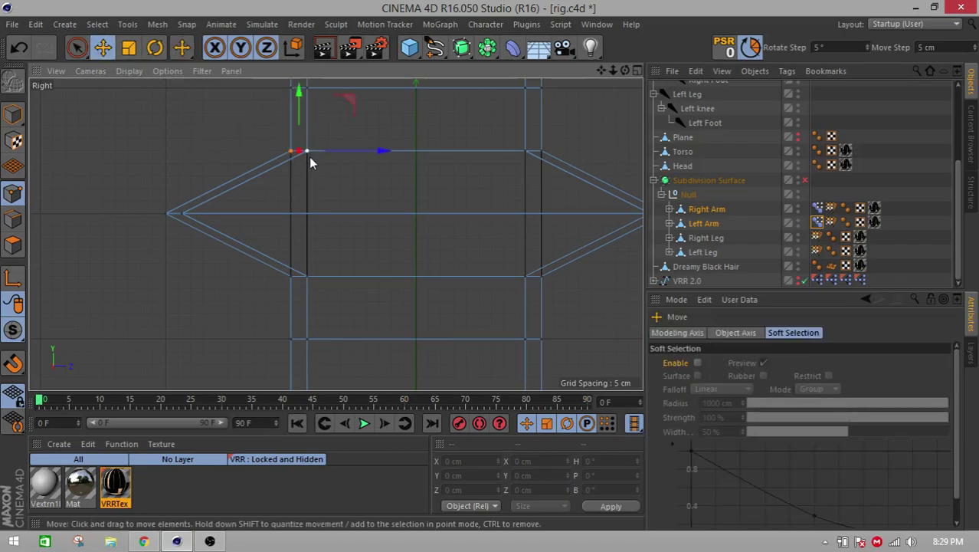
# - Try lowering the selected front points above the elbow, and undo the move
pyautogui.click(674, 332)
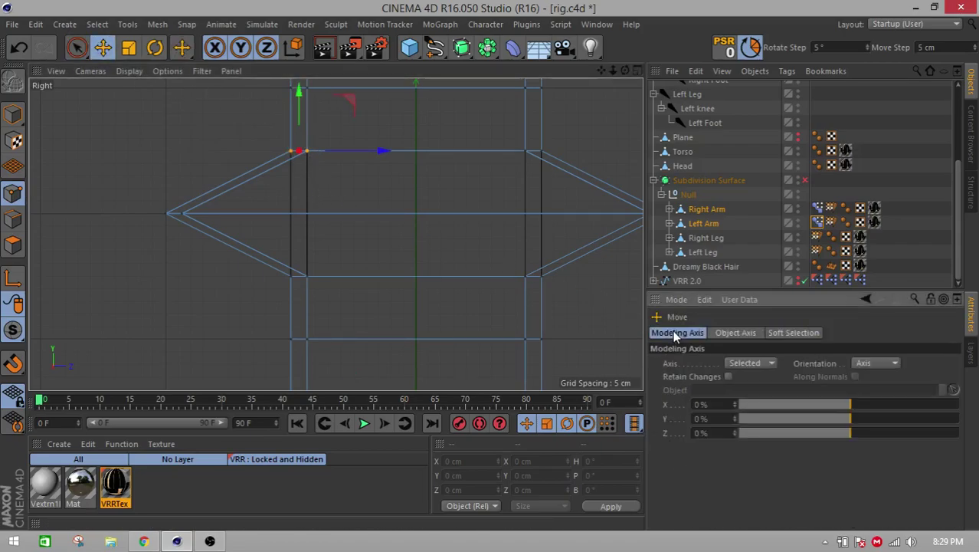
pyautogui.click(734, 332)
pyautogui.click(792, 332)
pyautogui.click(677, 332)
pyautogui.moveTo(303, 105); pyautogui.dragTo(304, 156)
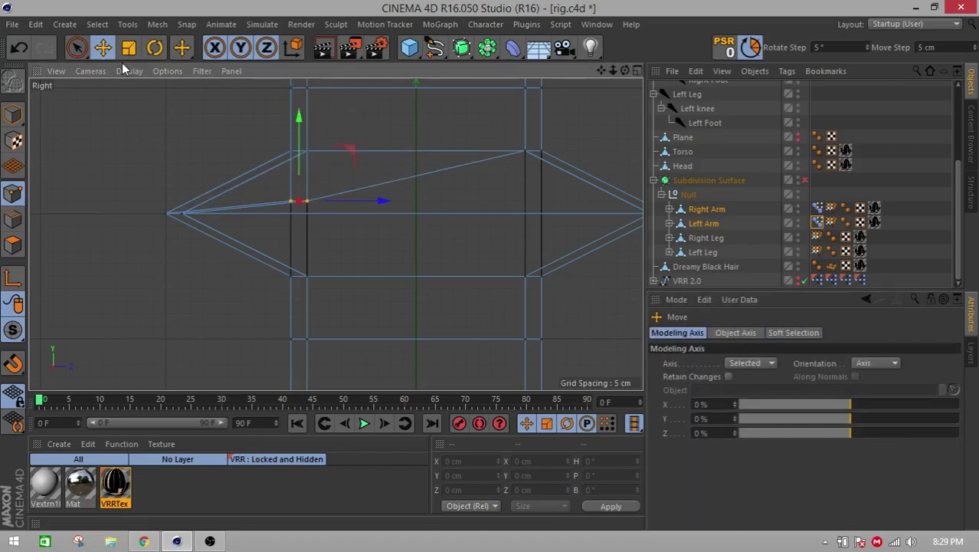
pyautogui.click(77, 47)
pyautogui.hotkey('ctrl', 'z')
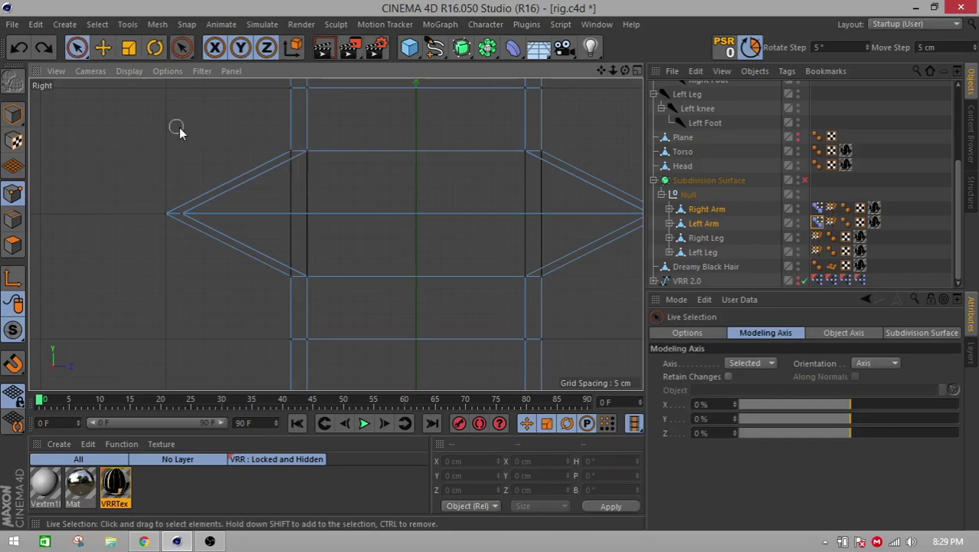
# - Lower the front points of the upper elbow loop on both arms to the elbow's middle line
pyautogui.click(282, 151)
pyautogui.press('e')
pyautogui.moveTo(288, 105); pyautogui.dragTo(295, 160)
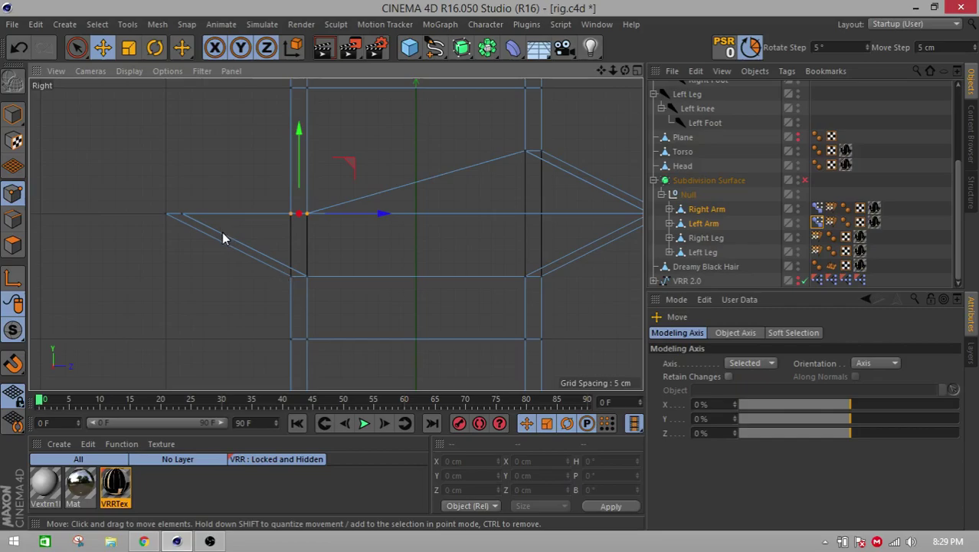
# - Raise the front points of the lower elbow loop on both arms to the elbow's middle line
pyautogui.press('space')
pyautogui.click(345, 277)
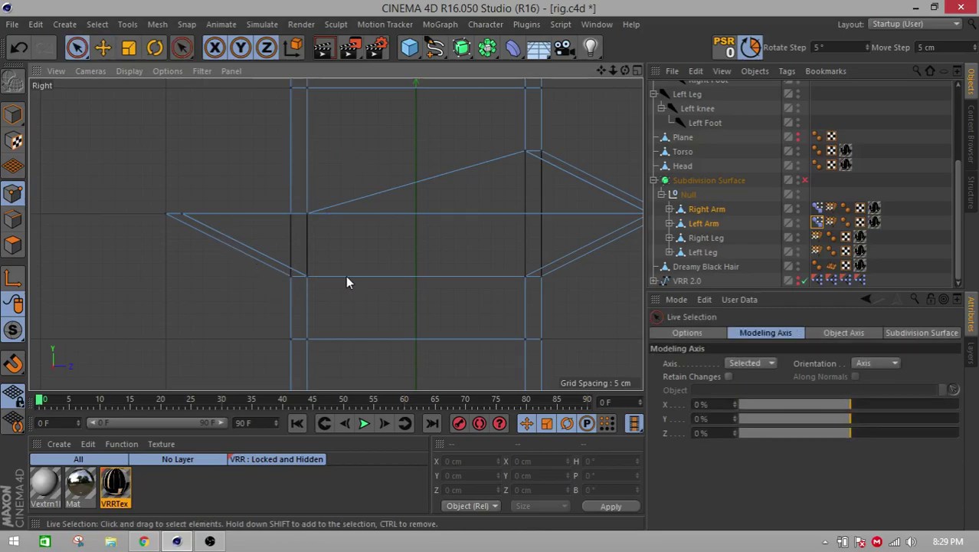
pyautogui.press('space')
pyautogui.click(305, 275)
pyautogui.moveTo(302, 258); pyautogui.dragTo(305, 185)
# - Raise the back points of the upper elbow loop on both arms to the level of the next loop above
pyautogui.press('space')
pyautogui.click(545, 152)
pyautogui.moveTo(602, 71); pyautogui.dragTo(585, 77)
pyautogui.moveTo(505, 135); pyautogui.dragTo(506, 74)
# - Lower the back points of the lower elbow loop on both arms to the level of the next loop below
pyautogui.press('space')
pyautogui.moveTo(489, 312); pyautogui.dragTo(527, 312)
pyautogui.hotkey('ctrl', 'z')
pyautogui.press('space')
pyautogui.click(506, 309)
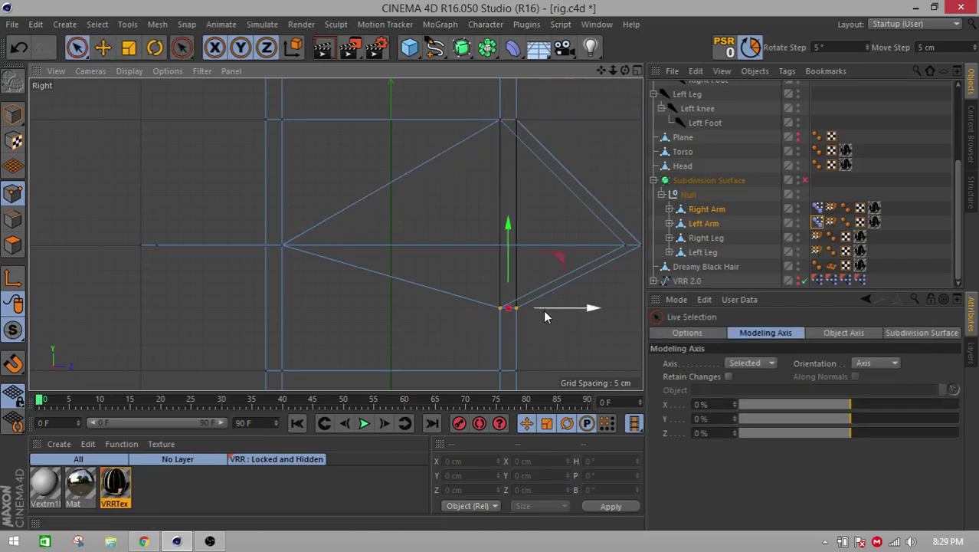
pyautogui.moveTo(509, 257); pyautogui.dragTo(515, 319)
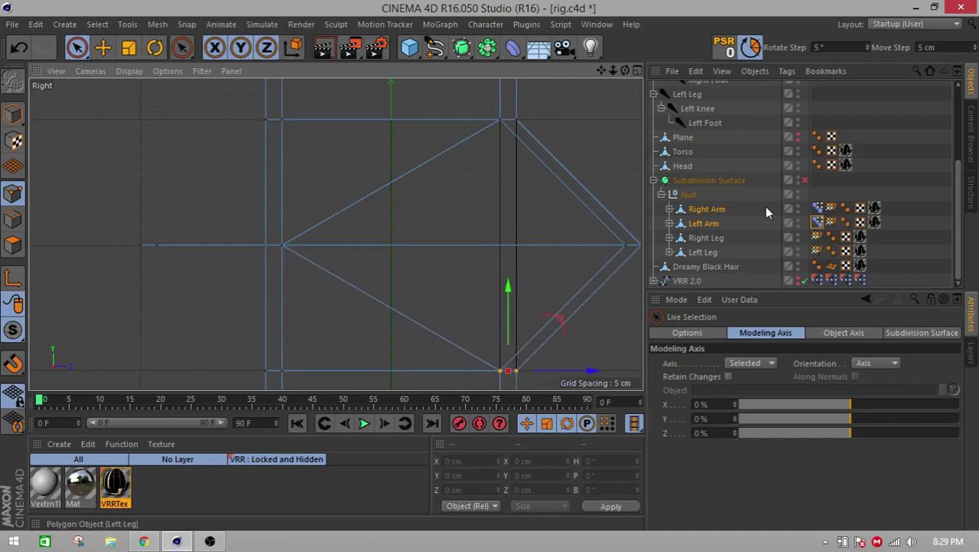
# - Test the Bend pose's strength in the Right Arm's Pose Morph tag and return it to 100%
pyautogui.click(817, 208)
pyautogui.moveTo(839, 503); pyautogui.dragTo(684, 475)
pyautogui.moveTo(810, 487); pyautogui.dragTo(977, 460)
# - Maximize the Perspective view, show both arms and test the Right Arm's Bend strength again, ending at 100%
pyautogui.click(637, 72)
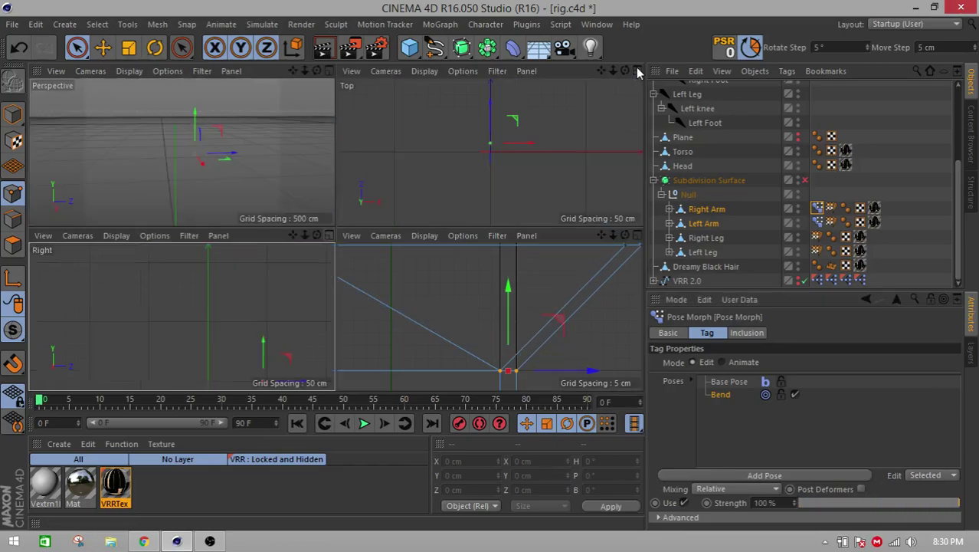
pyautogui.click(329, 71)
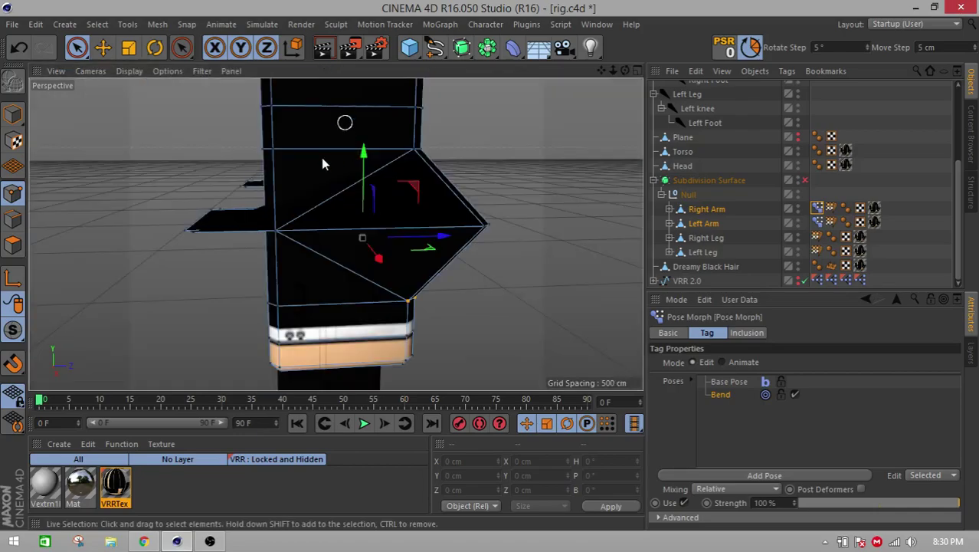
pyautogui.keyDown('alt'); pyautogui.moveTo(308, 166); pyautogui.dragTo(463, 186); pyautogui.keyUp('alt')
pyautogui.scroll(-3, 462, 186)
pyautogui.scroll(-2, 462, 186)
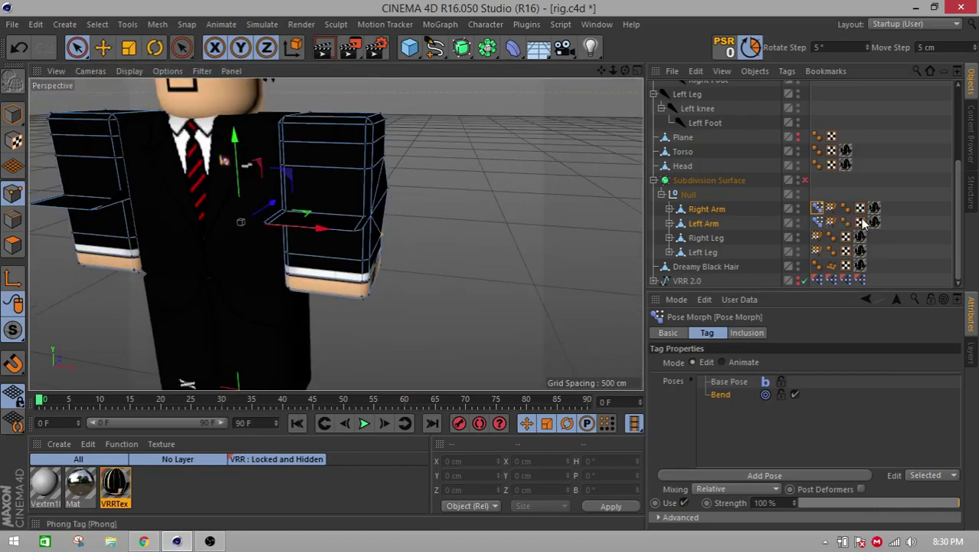
pyautogui.moveTo(832, 503); pyautogui.dragTo(977, 490)
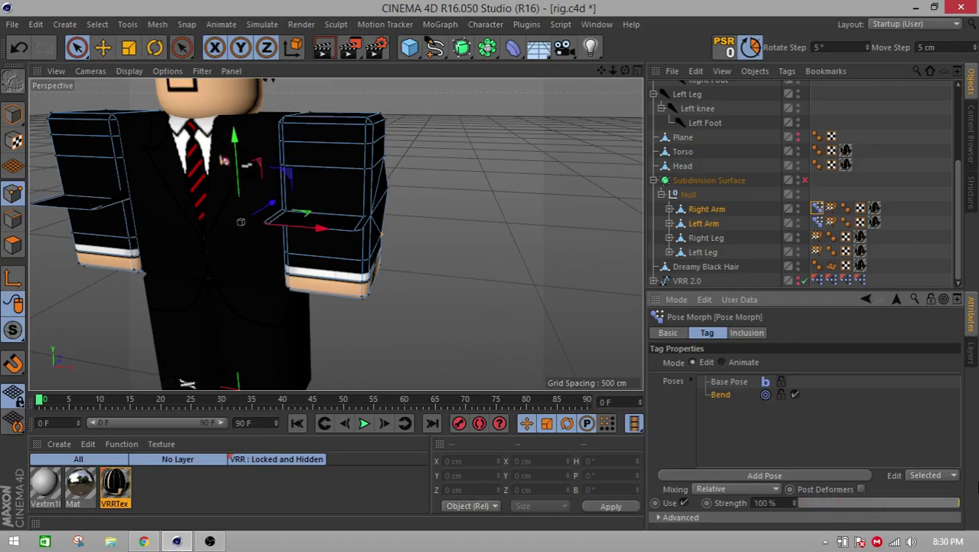
# - View the character from the front and test the Bend strength in the Left Arm's Pose Morph tag, ending at 100%
pyautogui.moveTo(602, 71); pyautogui.dragTo(669, 77)
pyautogui.keyDown('alt'); pyautogui.moveTo(437, 185); pyautogui.dragTo(467, 185); pyautogui.keyUp('alt')
pyautogui.moveTo(601, 71); pyautogui.dragTo(644, 66)
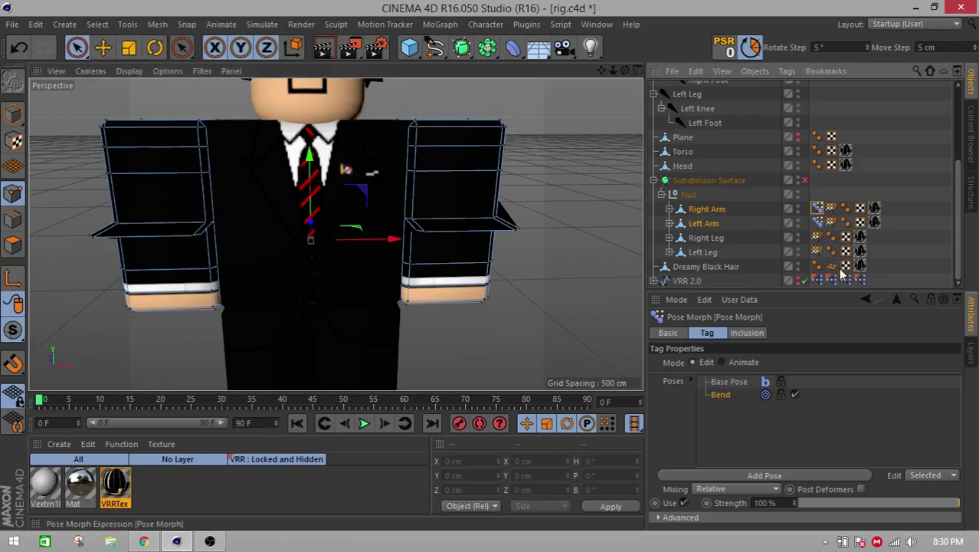
pyautogui.click(817, 223)
pyautogui.moveTo(865, 502); pyautogui.dragTo(976, 483)
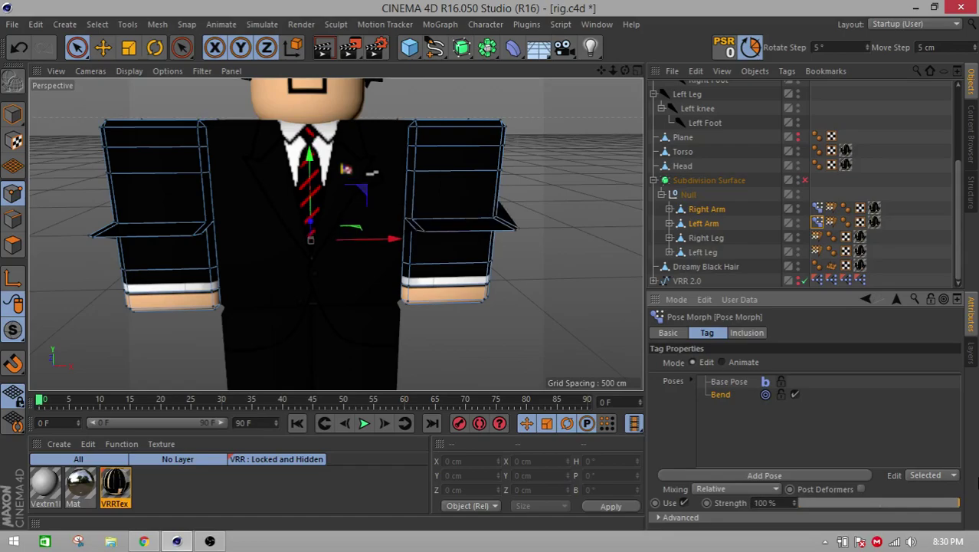
pyautogui.keyDown('alt'); pyautogui.moveTo(259, 276); pyautogui.dragTo(398, 252); pyautogui.keyUp('alt')
# - Select the Right Elbow and Left Elbow joints together and activate the Rotate tool in Model mode
pyautogui.click(698, 108)
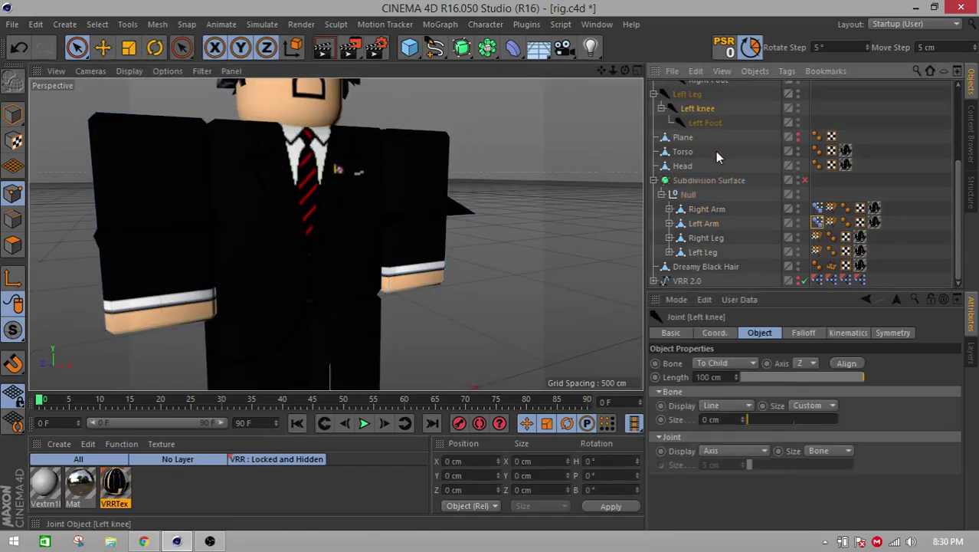
pyautogui.scroll(4, 712, 123)
pyautogui.click(710, 102)
pyautogui.keyDown('ctrl'); pyautogui.click(700, 146); pyautogui.keyUp('ctrl')
pyautogui.keyDown('alt'); pyautogui.moveTo(546, 153); pyautogui.dragTo(475, 191); pyautogui.keyUp('alt')
pyautogui.click(154, 49)
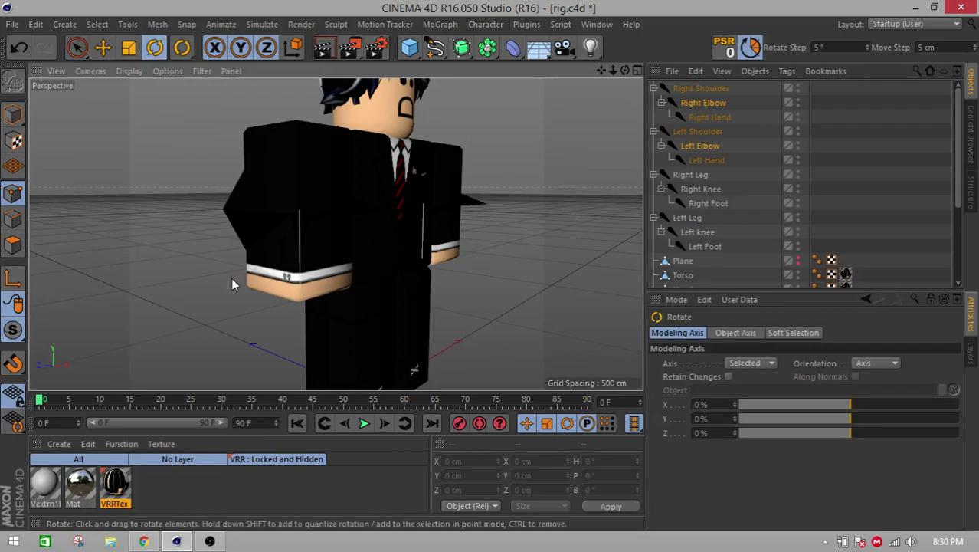
pyautogui.click(14, 115)
# - Rotate both elbow joints to bend the forearms forward to horizontal, and examine the bend from the side
pyautogui.moveTo(416, 199); pyautogui.dragTo(361, 137)
pyautogui.keyDown('alt'); pyautogui.moveTo(295, 179); pyautogui.dragTo(688, 182); pyautogui.keyUp('alt')
pyautogui.scroll(-8, 277, 184)
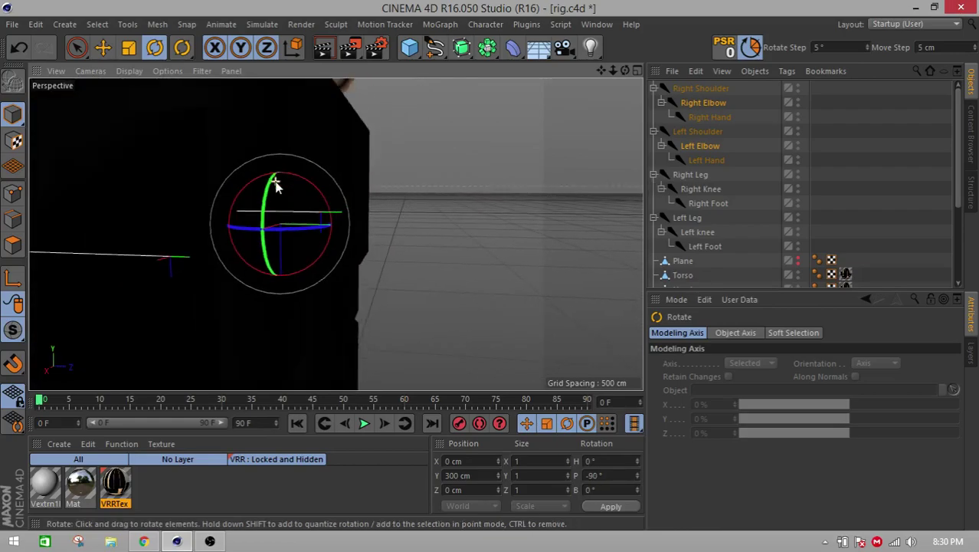
pyautogui.keyDown('alt'); pyautogui.moveTo(251, 212); pyautogui.dragTo(234, 235); pyautogui.keyUp('alt')
pyautogui.scroll(3, 235, 234)
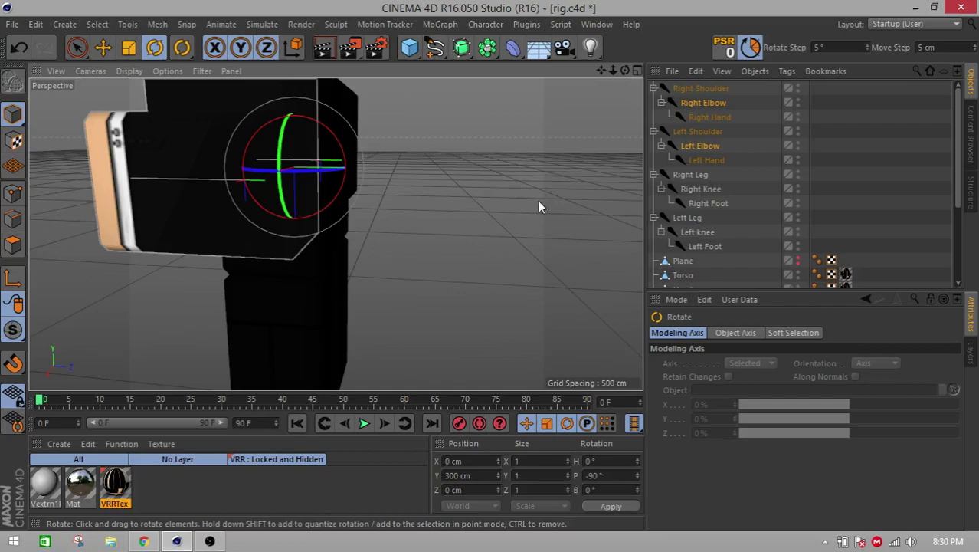
# - Enable the Subdivision Surface and examine the smoothed, bent arms from the side
pyautogui.keyDown('alt'); pyautogui.moveTo(516, 197); pyautogui.dragTo(605, 214); pyautogui.keyUp('alt')
pyautogui.scroll(-3, 740, 239)
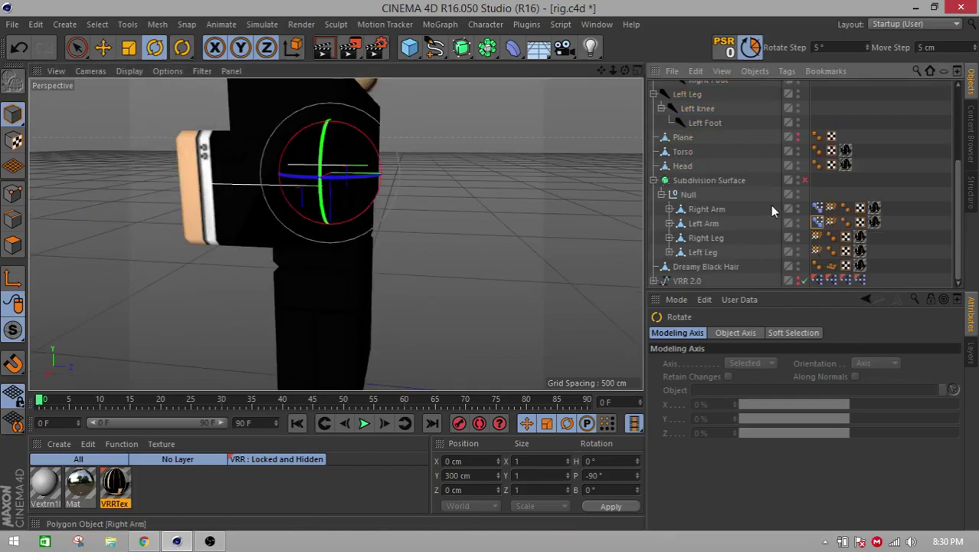
pyautogui.click(805, 180)
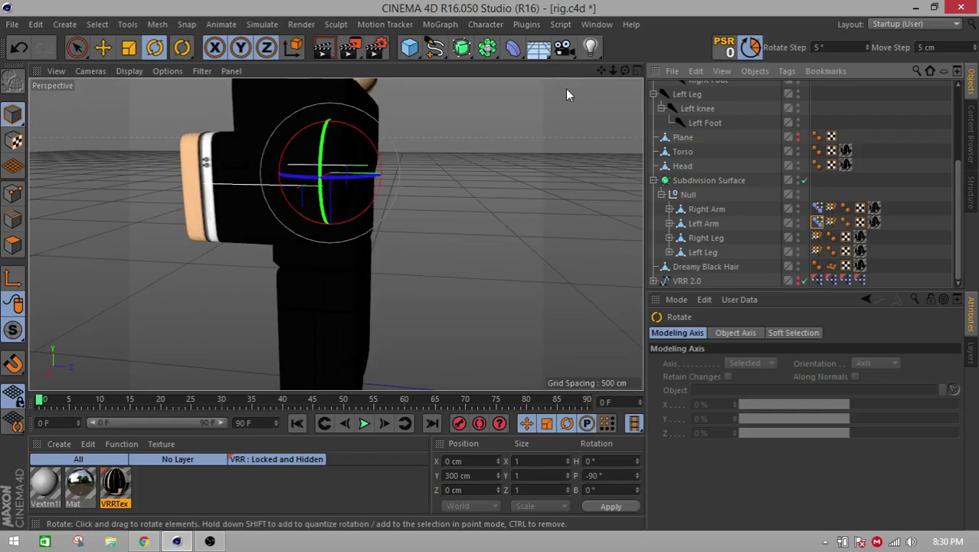
pyautogui.keyDown('alt'); pyautogui.moveTo(567, 99); pyautogui.dragTo(337, 203); pyautogui.keyUp('alt')
pyautogui.scroll(4, 410, 212)
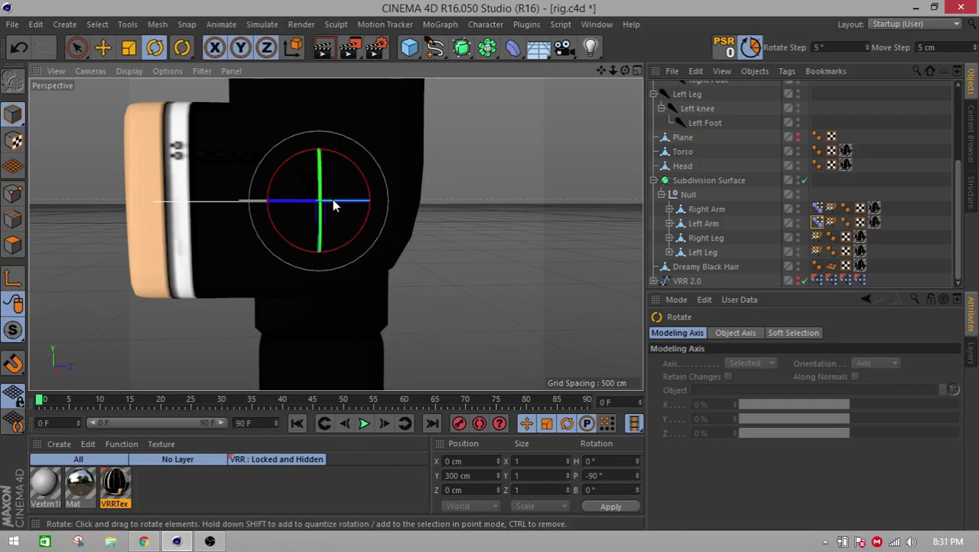
pyautogui.keyDown('alt'); pyautogui.moveTo(333, 203); pyautogui.dragTo(323, 252); pyautogui.keyUp('alt')
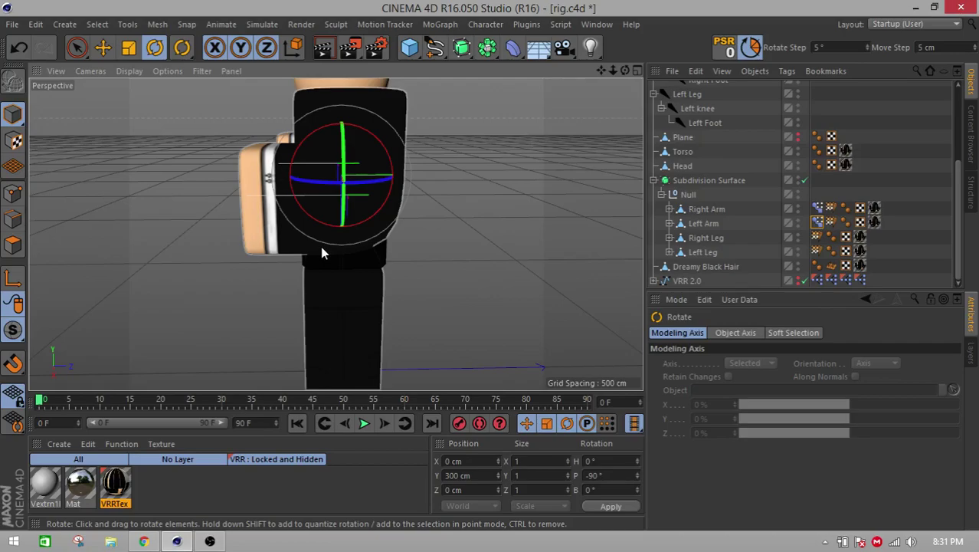
# - Display the Right Arm's polygon mesh and examine its edges around the bent elbow
pyautogui.click(706, 210)
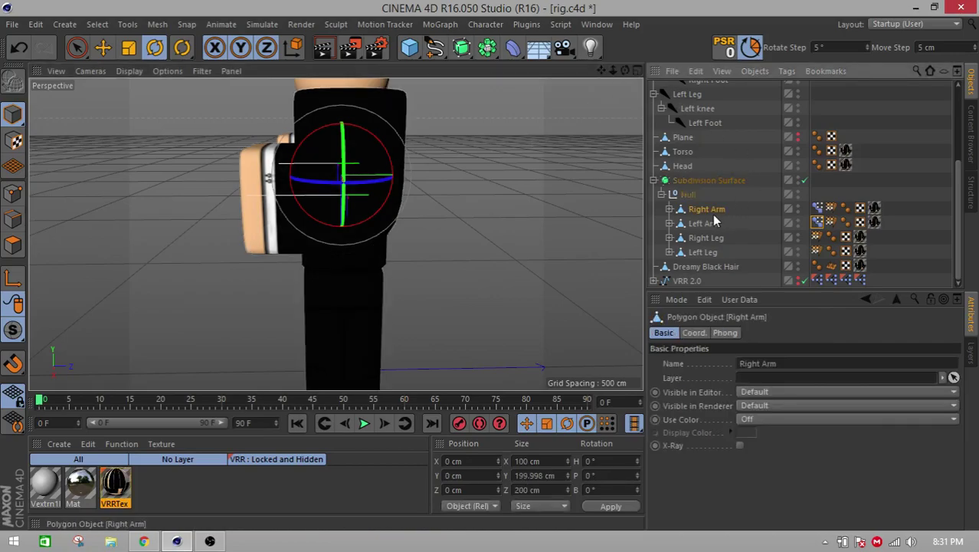
pyautogui.click(13, 244)
pyautogui.keyDown('alt'); pyautogui.moveTo(191, 232); pyautogui.dragTo(445, 217); pyautogui.keyUp('alt')
pyautogui.moveTo(601, 71); pyautogui.dragTo(602, 68)
pyautogui.keyDown('alt'); pyautogui.moveTo(487, 173); pyautogui.dragTo(468, 183); pyautogui.keyUp('alt')
pyautogui.scroll(3, 720, 176)
pyautogui.scroll(-5, 699, 156)
pyautogui.scroll(5, 699, 157)
pyautogui.keyDown('ctrl'); pyautogui.click(700, 145); pyautogui.keyUp('ctrl')
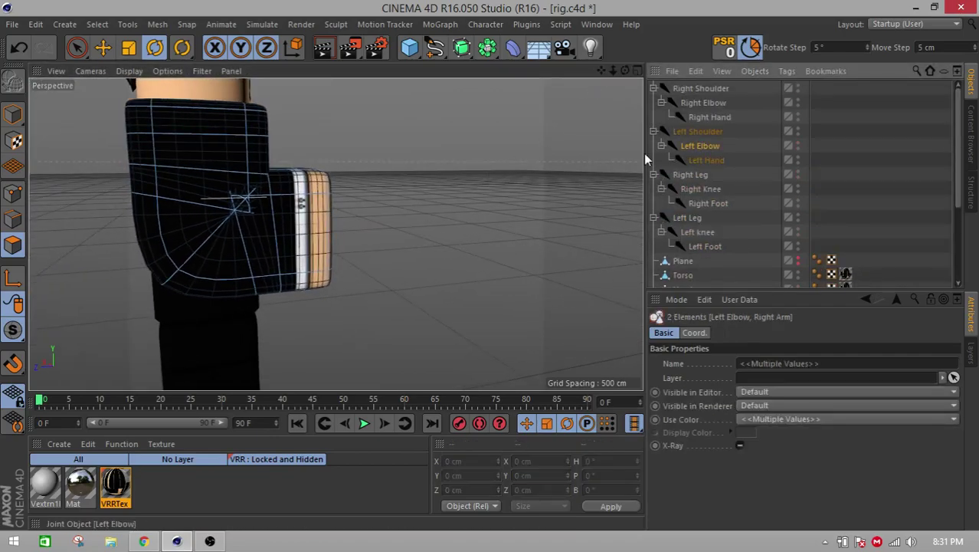
pyautogui.keyDown('alt'); pyautogui.moveTo(206, 188); pyautogui.dragTo(260, 198); pyautogui.keyUp('alt')
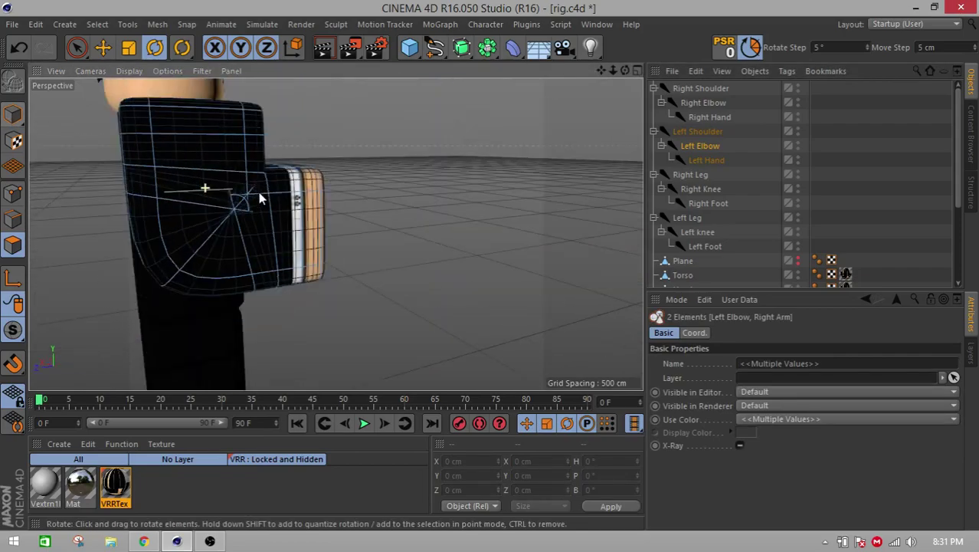
# - Select only the Right Elbow joint and rotate it in Model mode so the forearm points diagonally downward
pyautogui.click(699, 90)
pyautogui.click(710, 101)
pyautogui.keyDown('alt'); pyautogui.moveTo(170, 144); pyautogui.dragTo(138, 146); pyautogui.keyUp('alt')
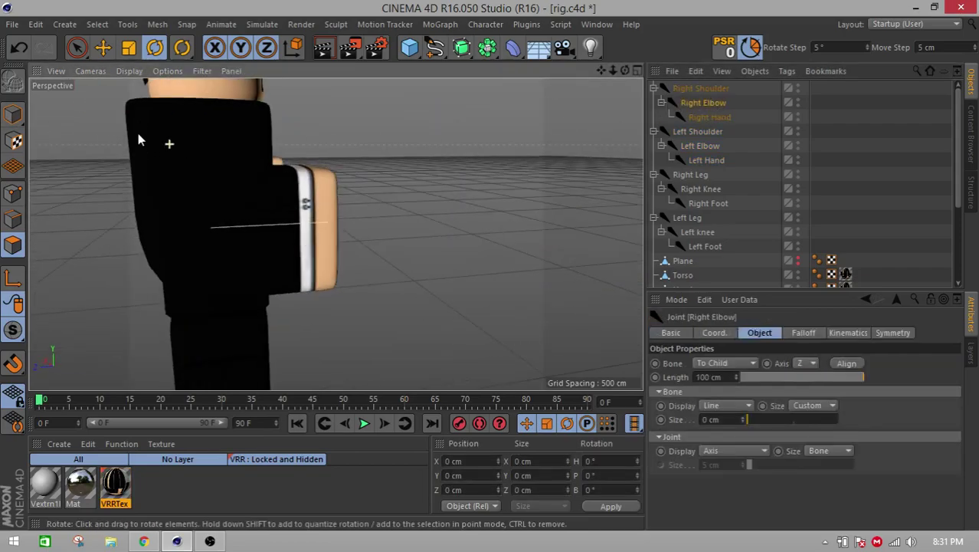
pyautogui.click(155, 47)
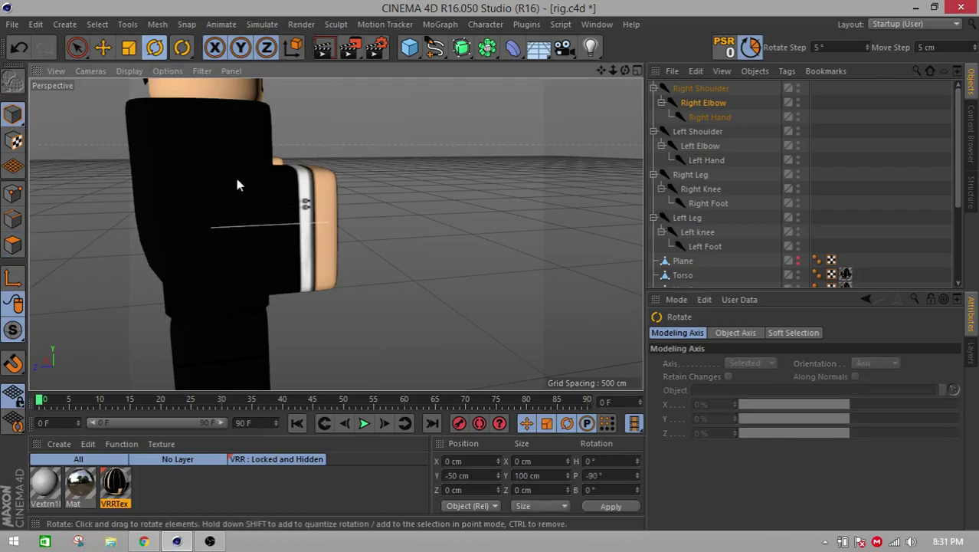
pyautogui.moveTo(253, 199); pyautogui.dragTo(272, 260)
pyautogui.moveTo(267, 276); pyautogui.dragTo(274, 250)
# - Show the Right Arm's mesh in Polygon mode and examine how the elbow deforms at the reduced bend
pyautogui.click(16, 254)
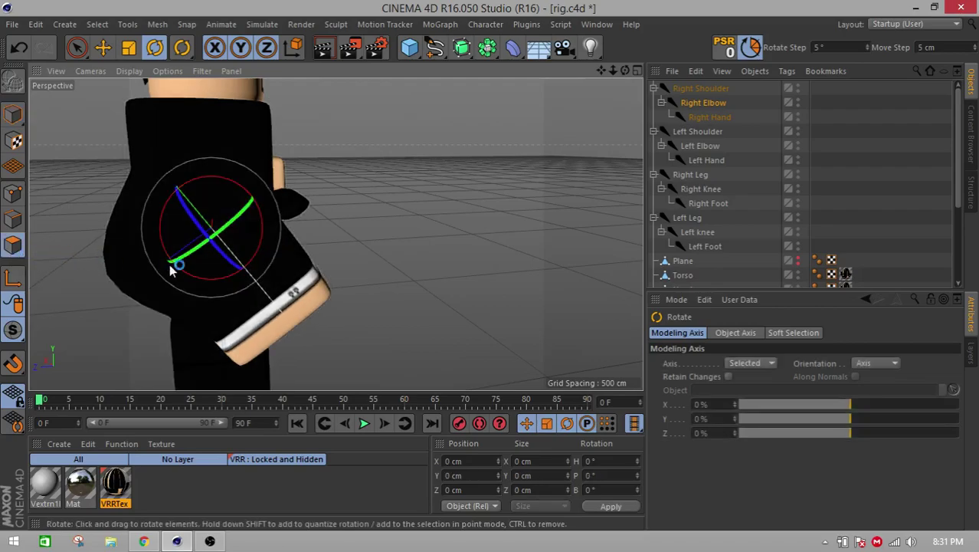
pyautogui.scroll(-3, 735, 238)
pyautogui.click(701, 224)
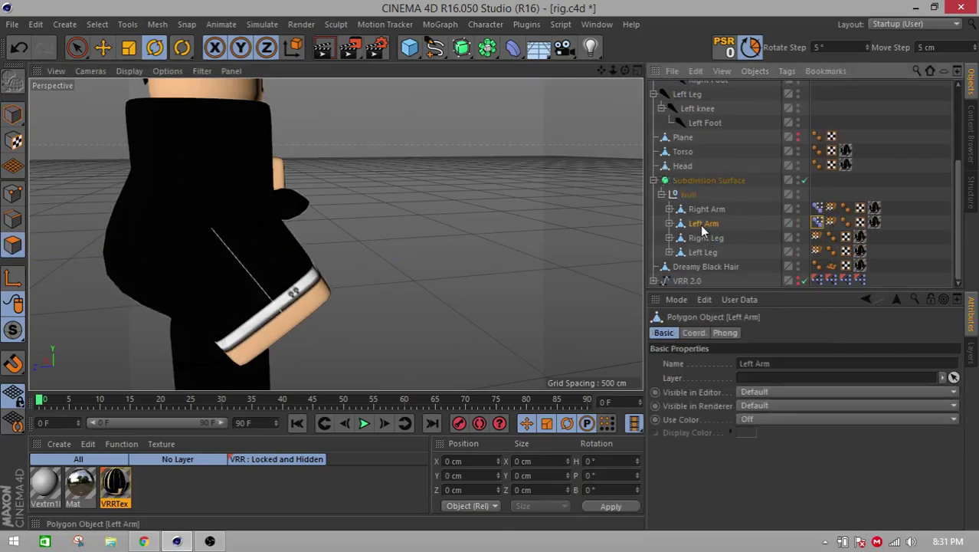
pyautogui.click(705, 208)
pyautogui.keyDown('alt'); pyautogui.moveTo(359, 201); pyautogui.dragTo(278, 239); pyautogui.keyUp('alt')
pyautogui.scroll(4, 279, 231)
pyautogui.scroll(-4, 278, 239)
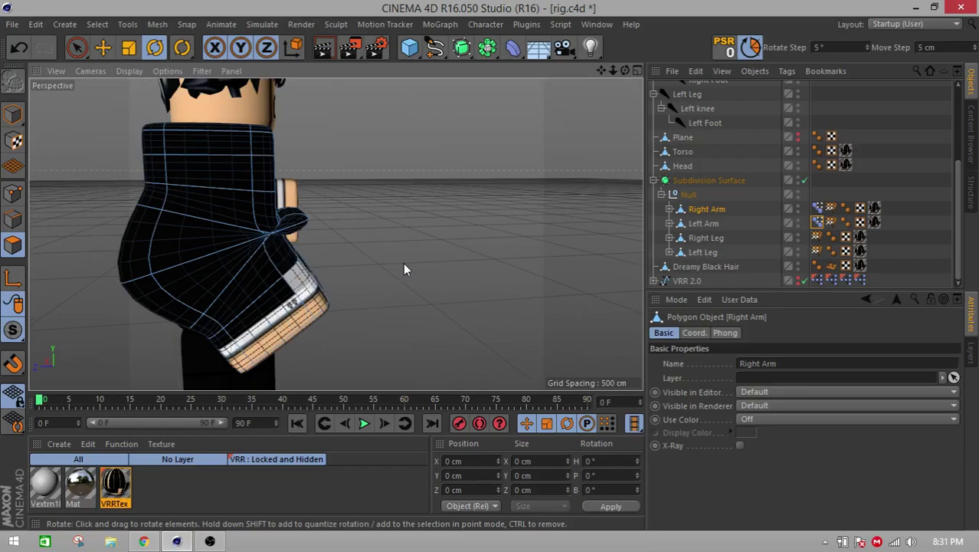
# - Undo the elbow joint rotations and the Subdivision Surface activation, back to the selection of both arm meshes
pyautogui.hotkey('ctrl', 'z')
pyautogui.hotkey('ctrl', 'z')
pyautogui.hotkey('ctrl', 'z')
pyautogui.hotkey('ctrl', 'z')
pyautogui.hotkey('ctrl', 'z')
pyautogui.hotkey('ctrl', 'z')
pyautogui.hotkey('ctrl', 'z')
pyautogui.hotkey('ctrl', 'z')
pyautogui.hotkey('ctrl', 'z')
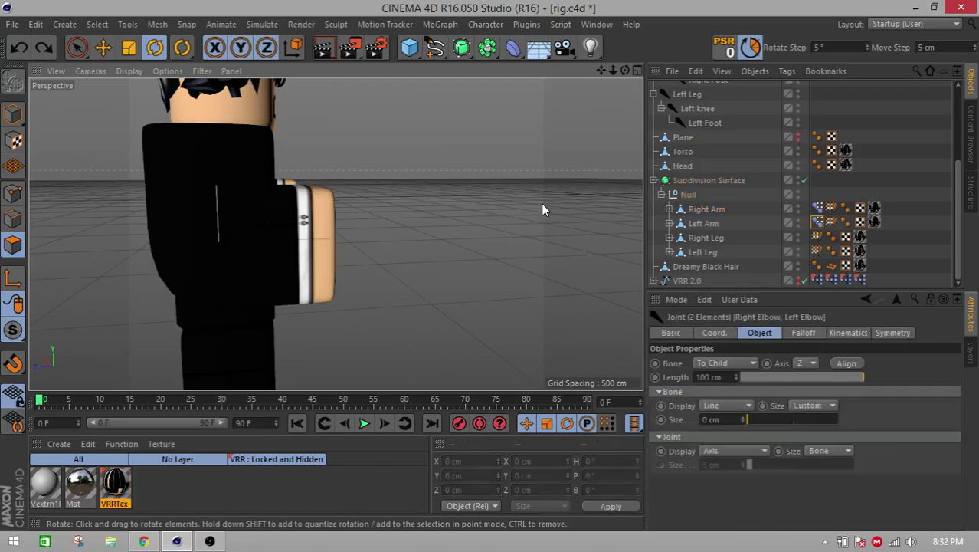
pyautogui.keyDown('alt'); pyautogui.moveTo(426, 227); pyautogui.dragTo(474, 217); pyautogui.keyUp('alt')
# - Maximize the Right view and select the Base Pose in both arms' Pose Morph tags
pyautogui.click(636, 71)
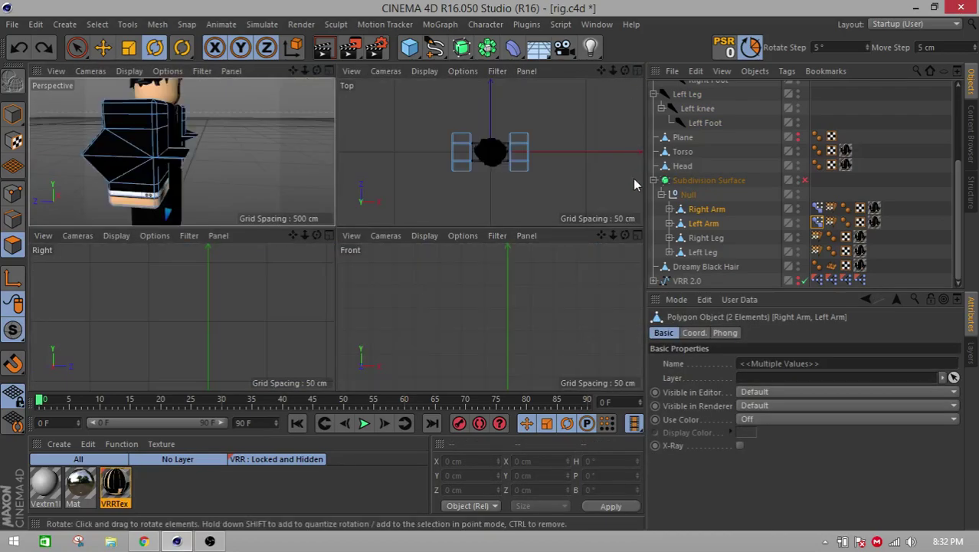
pyautogui.click(638, 233)
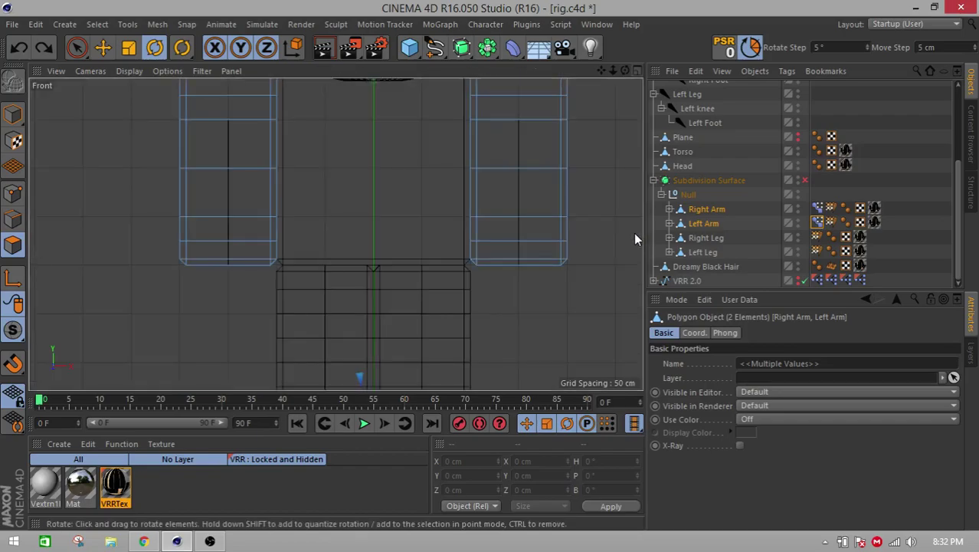
pyautogui.click(635, 69)
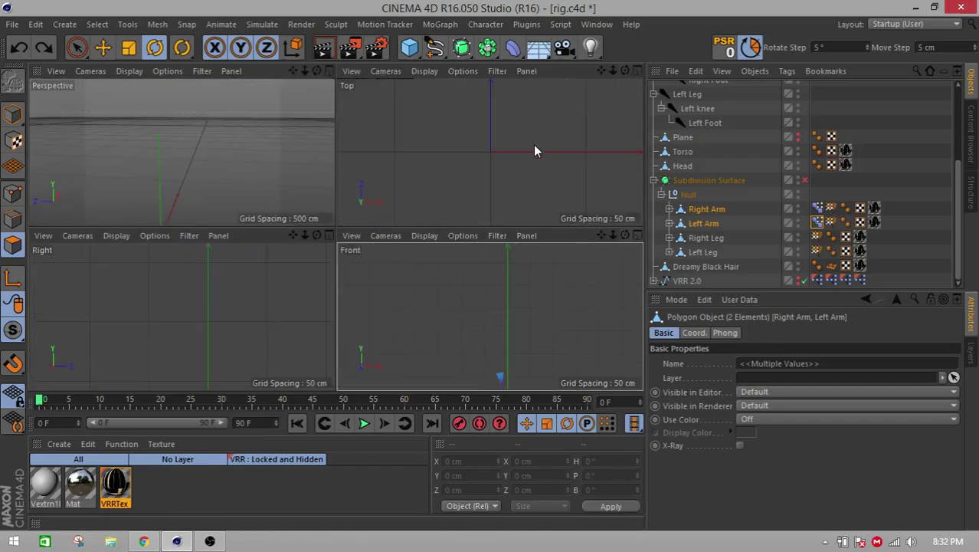
pyautogui.click(330, 235)
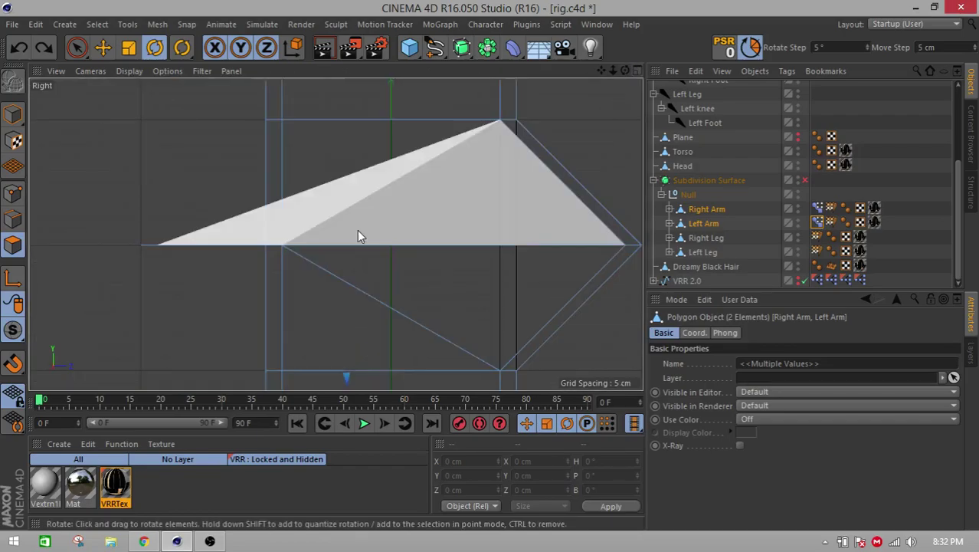
pyautogui.click(818, 208)
pyautogui.keyDown('shift'); pyautogui.click(818, 222); pyautogui.keyUp('shift')
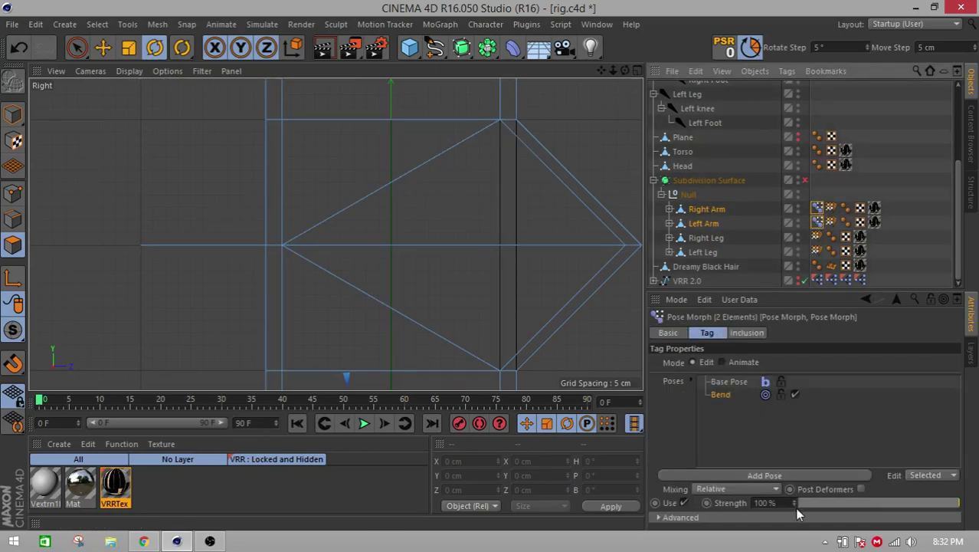
pyautogui.click(726, 381)
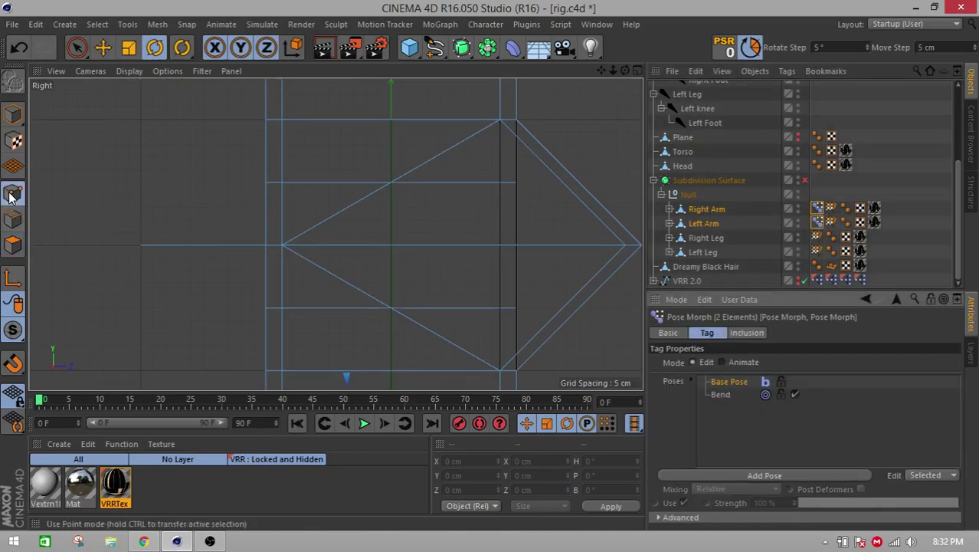
# - Using Live Selection in Point mode, try moving the inner elbow point forward along Z, and move it back
pyautogui.click(76, 48)
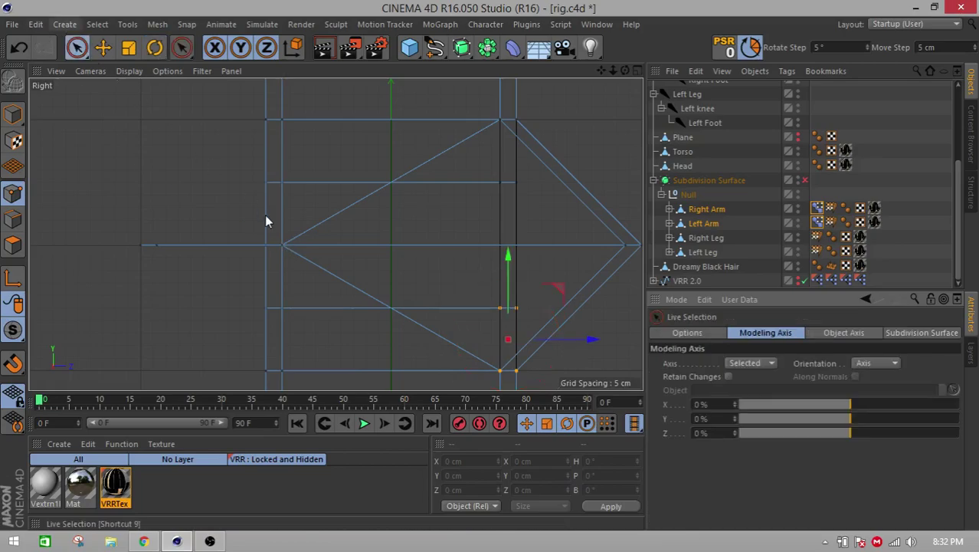
pyautogui.click(284, 245)
pyautogui.moveTo(350, 246); pyautogui.dragTo(194, 263)
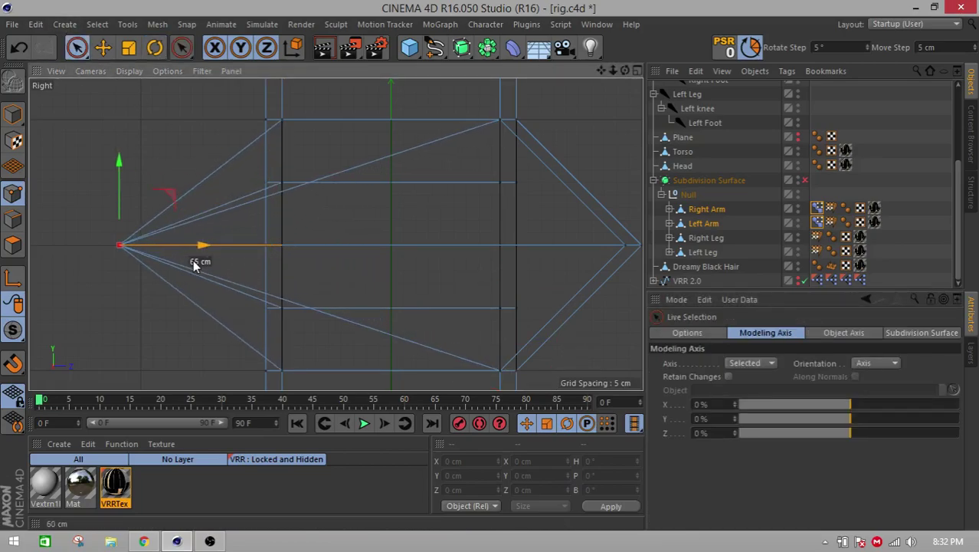
pyautogui.moveTo(258, 263); pyautogui.dragTo(346, 247)
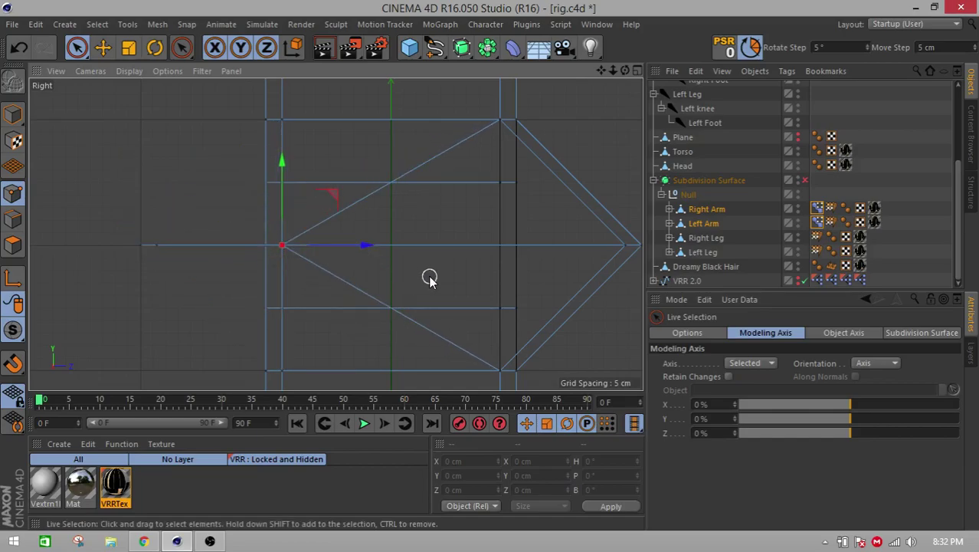
# - Select the adjacent front elbow points of the arms and move them forward along Z to the projecting tip
pyautogui.scroll(4, 269, 267)
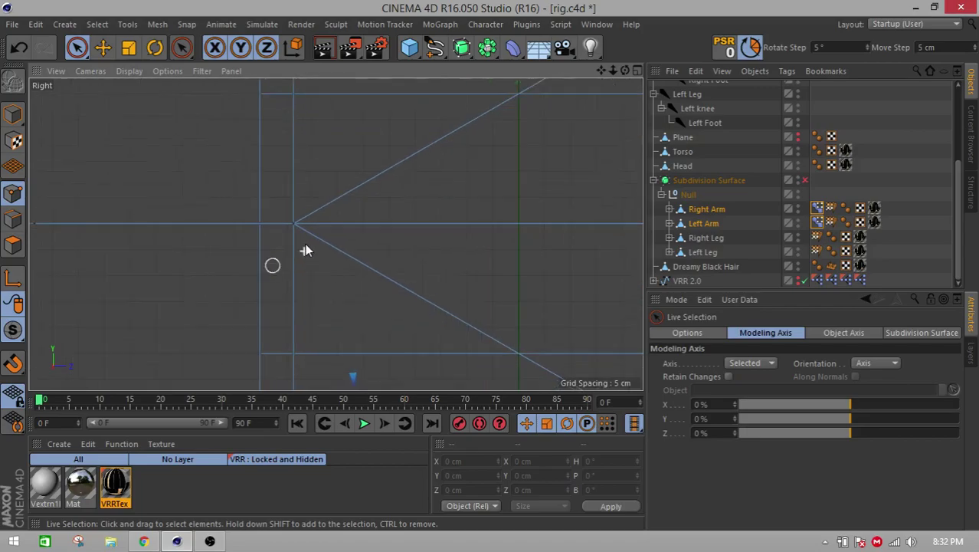
pyautogui.scroll(-4, 299, 234)
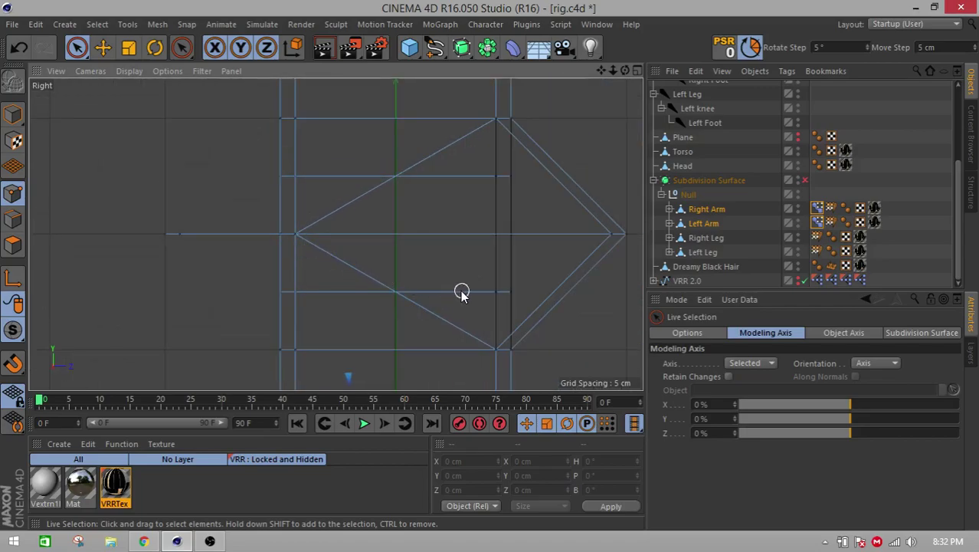
pyautogui.click(296, 236)
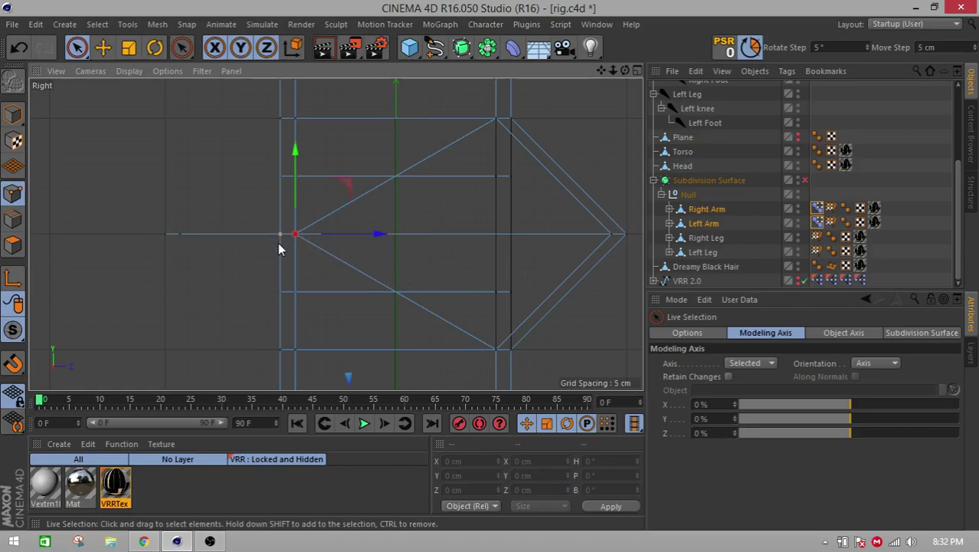
pyautogui.moveTo(328, 235); pyautogui.dragTo(212, 245)
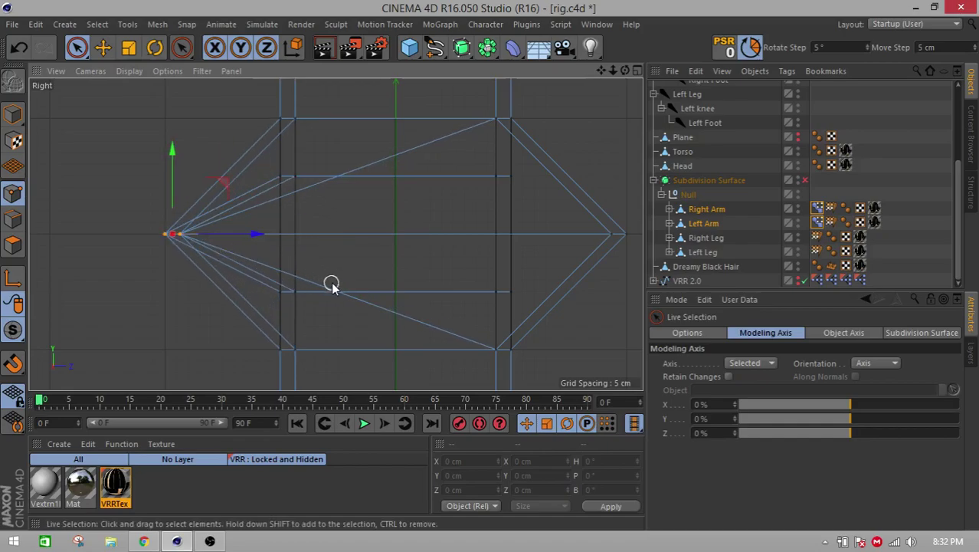
# - Maximize the Perspective view and examine the moved elbow points on both arms from the front side
pyautogui.click(637, 71)
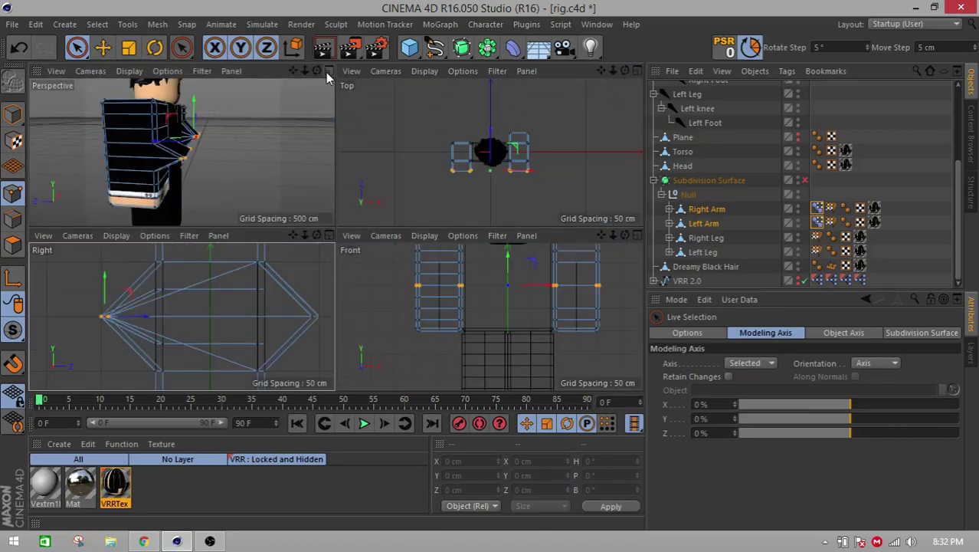
pyautogui.click(327, 71)
pyautogui.keyDown('alt'); pyautogui.moveTo(254, 182); pyautogui.dragTo(461, 191); pyautogui.keyUp('alt')
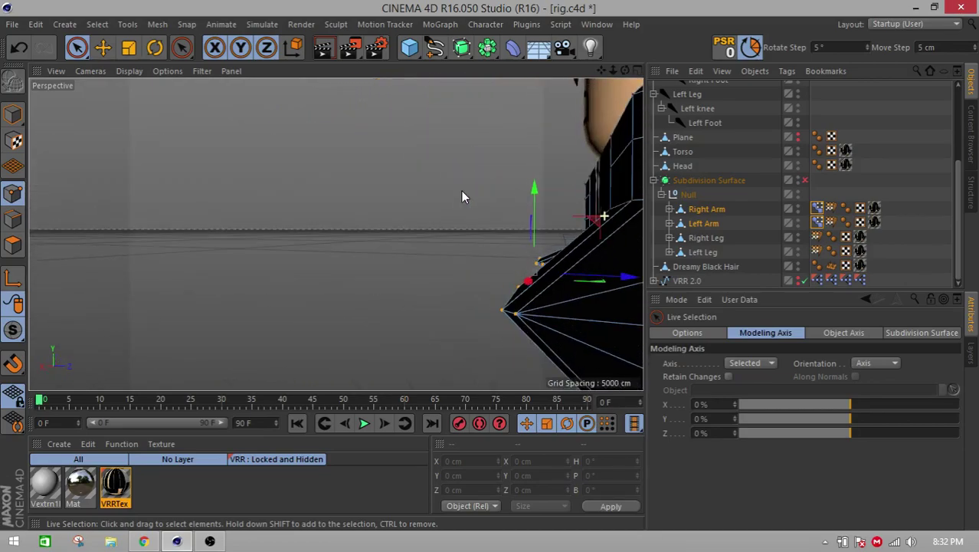
pyautogui.scroll(-5, 465, 191)
pyautogui.moveTo(602, 71); pyautogui.dragTo(528, 68)
pyautogui.keyDown('alt'); pyautogui.moveTo(560, 198); pyautogui.dragTo(591, 256); pyautogui.keyUp('alt')
pyautogui.scroll(3, 583, 211)
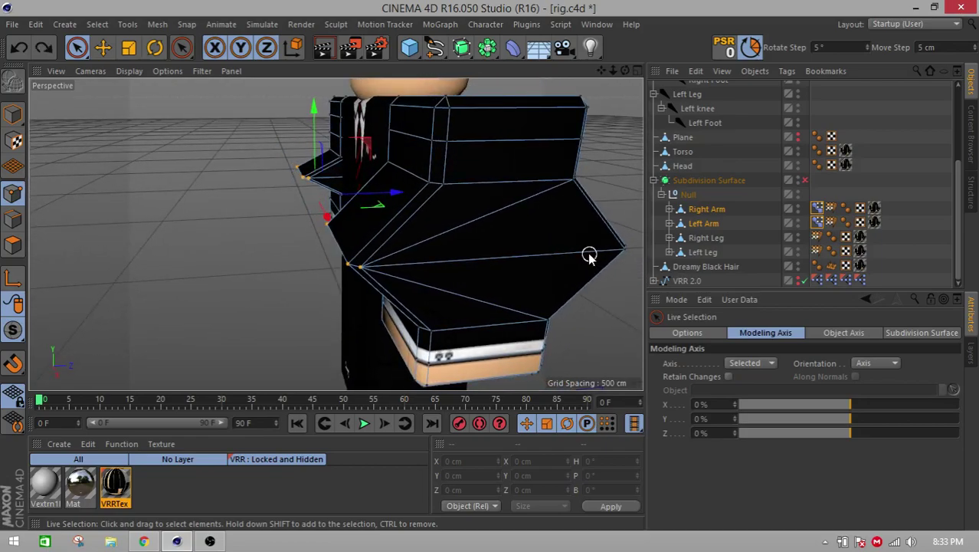
# - Undo the forward move of the front elbow points and deselect them
pyautogui.hotkey('ctrl', 'z')
pyautogui.moveTo(432, 202)
pyautogui.mouseDown()
pyautogui.moveTo(381, 205)
pyautogui.moveTo(429, 206)
pyautogui.mouseUp()
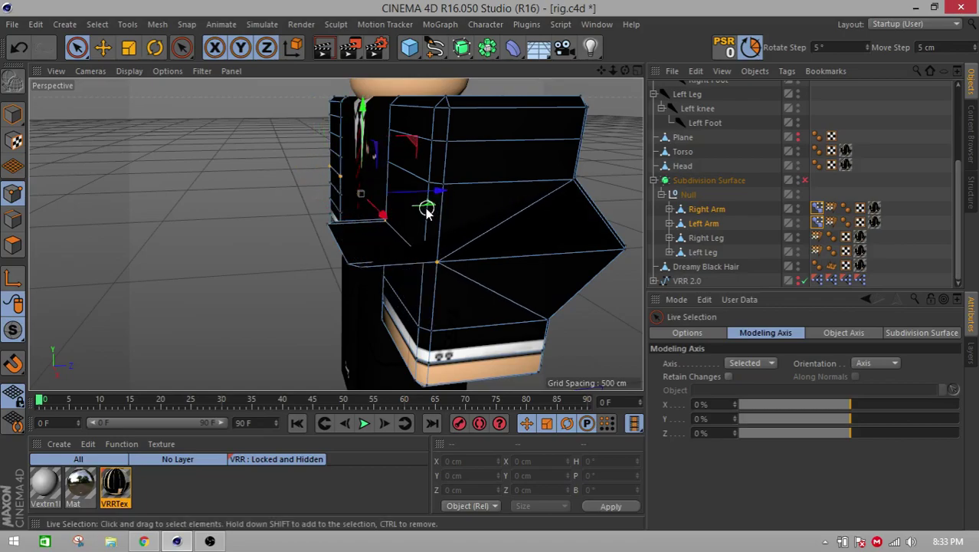
pyautogui.click(363, 232)
pyautogui.scroll(2, 483, 285)
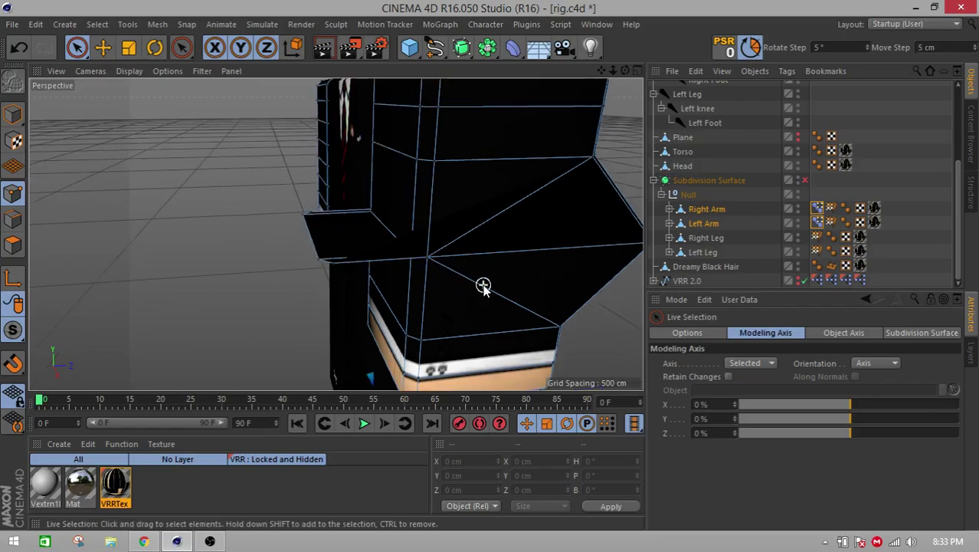
pyautogui.scroll(2, 484, 285)
pyautogui.keyDown('alt'); pyautogui.moveTo(444, 275); pyautogui.dragTo(450, 261); pyautogui.keyUp('alt')
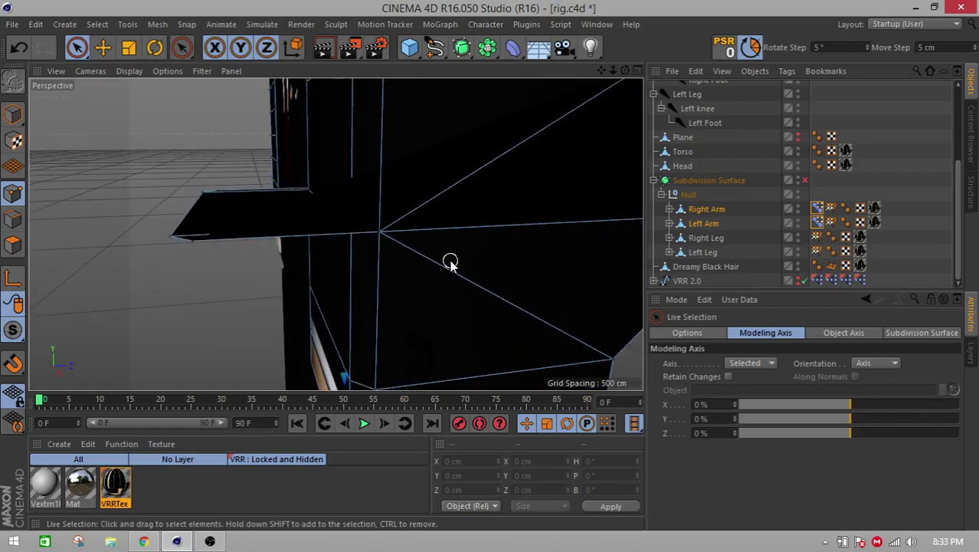
# - Try moving the outer front elbow point forward along Z, and undo the move and the point selection
pyautogui.click(381, 242)
pyautogui.moveTo(408, 226); pyautogui.dragTo(323, 247)
pyautogui.hotkey('ctrl', 'z')
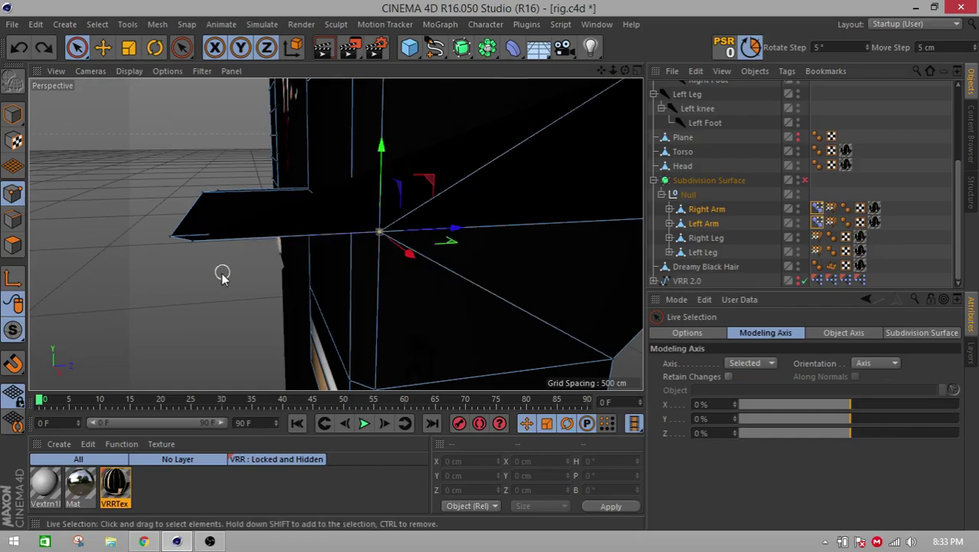
pyautogui.scroll(-3, 222, 277)
pyautogui.keyDown('alt'); pyautogui.moveTo(218, 275); pyautogui.dragTo(256, 285); pyautogui.keyUp('alt')
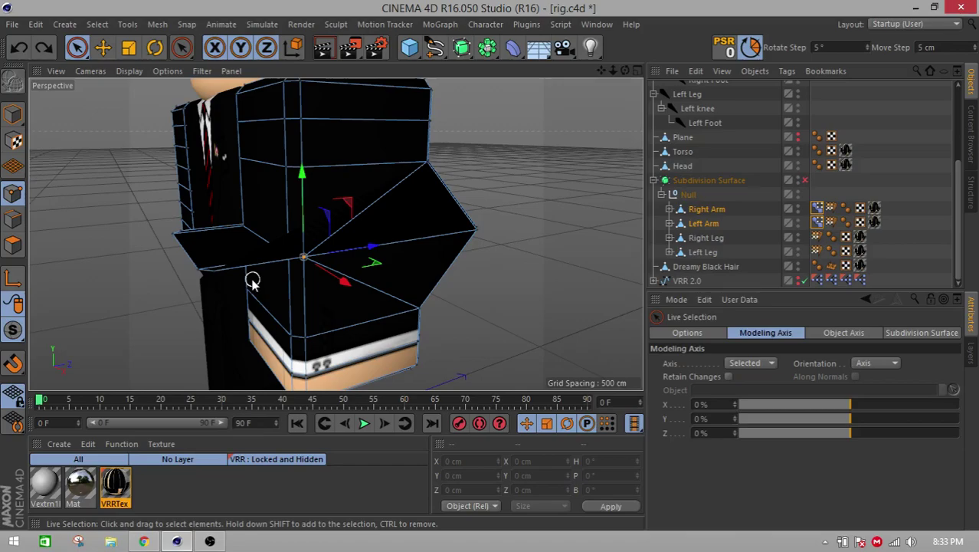
pyautogui.hotkey('ctrl', 'z')
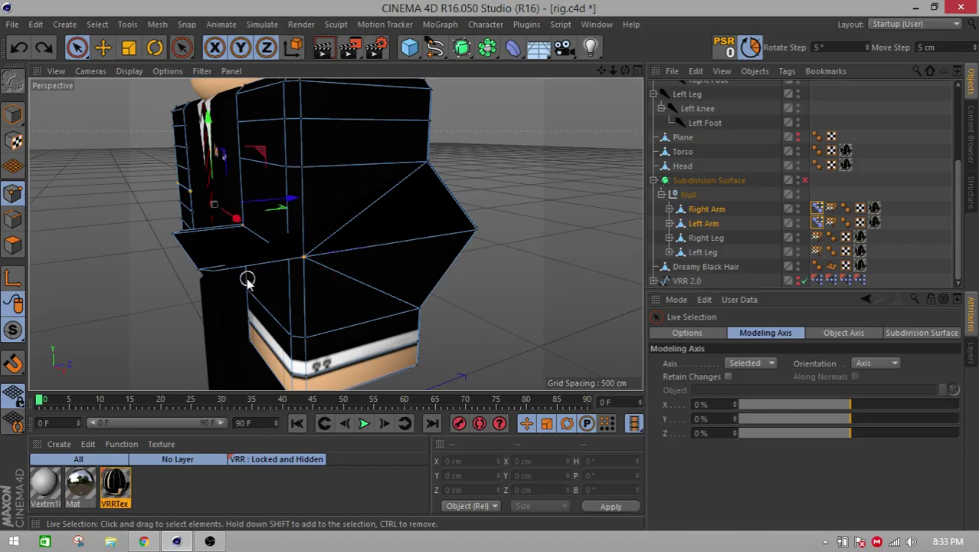
# - Undo the remaining point moves at the front and back of the elbows, restoring the pointed elbow shape on both arms
pyautogui.hotkey('ctrl', 'z')
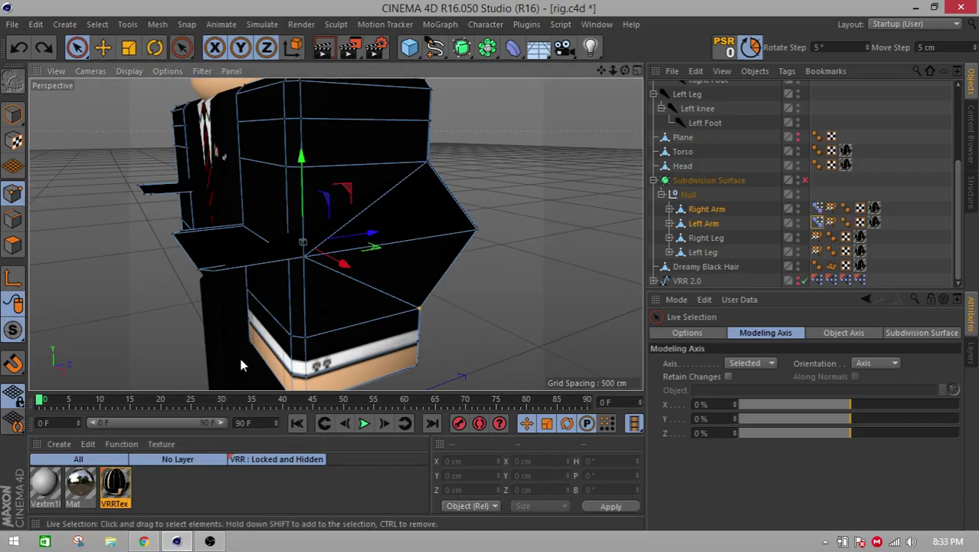
pyautogui.hotkey('ctrl', 'z')
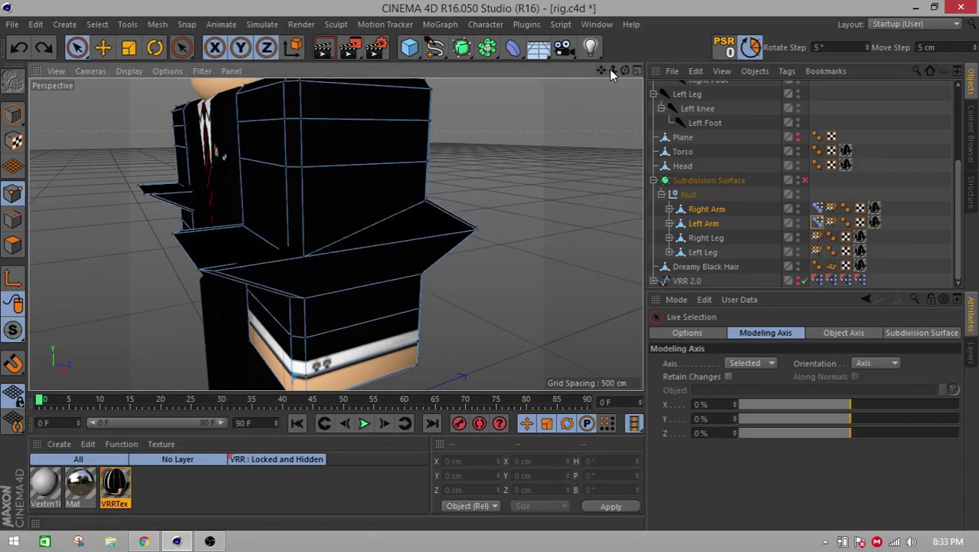
pyautogui.hotkey('ctrl', 'z')
# - Try moving the two upper front elbow points of the left arm down to the level of the projecting tip, and undo the move
pyautogui.keyDown('alt'); pyautogui.moveTo(414, 272); pyautogui.dragTo(345, 231); pyautogui.keyUp('alt')
pyautogui.scroll(3, 297, 213)
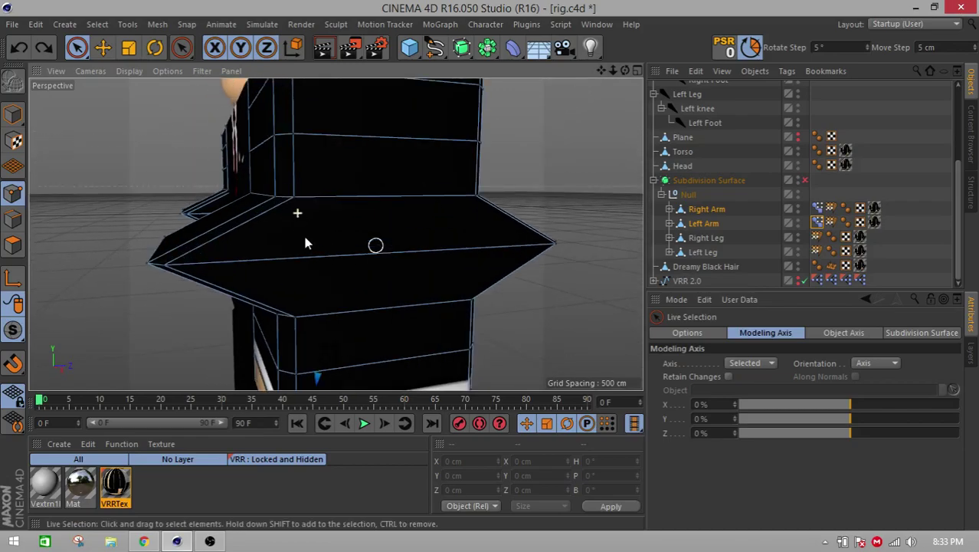
pyautogui.click(295, 197)
pyautogui.keyDown('shift'); pyautogui.click(276, 197); pyautogui.keyUp('shift')
pyautogui.moveTo(286, 170); pyautogui.dragTo(287, 230)
pyautogui.moveTo(345, 258)
pyautogui.mouseDown()
pyautogui.moveTo(232, 264)
pyautogui.moveTo(223, 274)
pyautogui.moveTo(359, 261)
pyautogui.moveTo(305, 262)
pyautogui.moveTo(337, 255)
pyautogui.mouseUp()
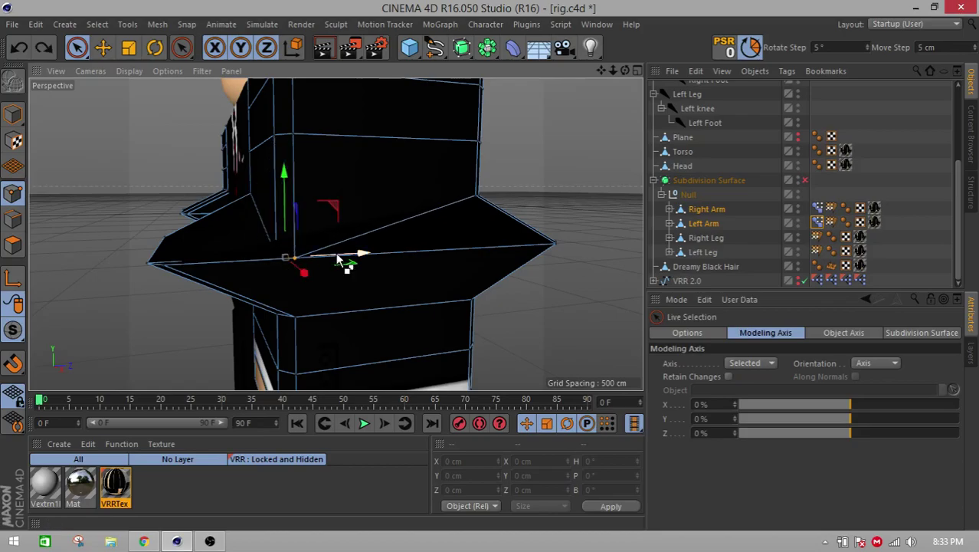
pyautogui.moveTo(610, 70); pyautogui.dragTo(596, 82)
pyautogui.hotkey('ctrl', 'z')
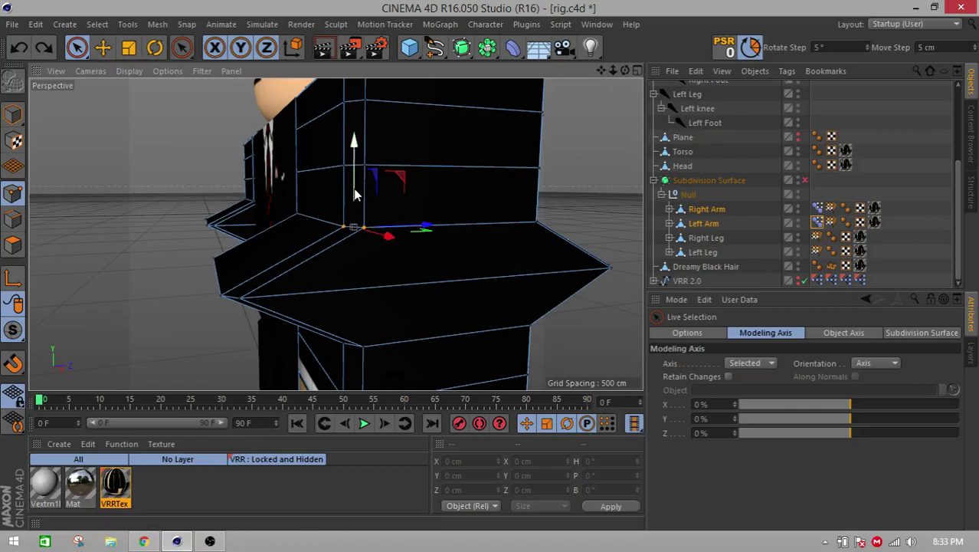
pyautogui.moveTo(353, 197); pyautogui.dragTo(348, 257)
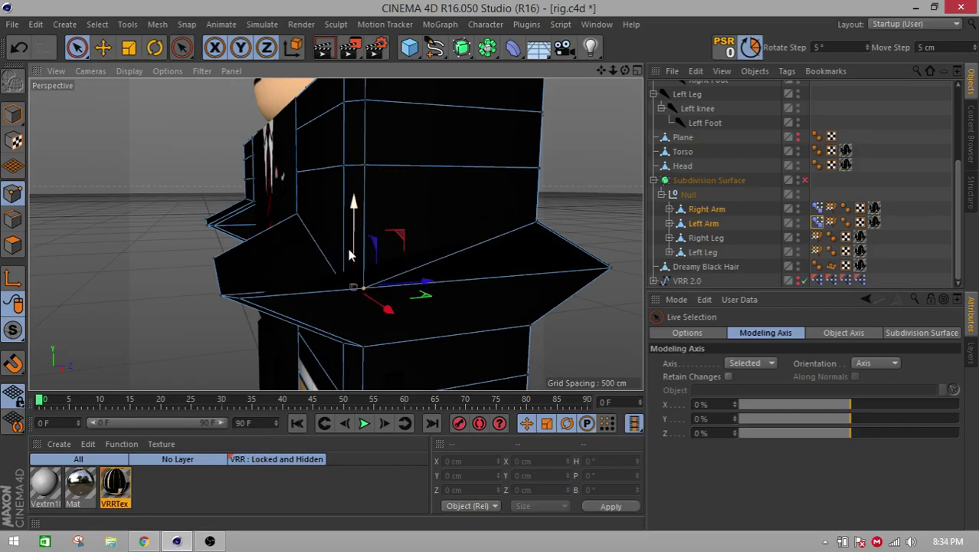
pyautogui.moveTo(397, 280)
pyautogui.mouseDown()
pyautogui.moveTo(366, 296)
pyautogui.moveTo(409, 296)
pyautogui.mouseUp()
pyautogui.keyDown('alt'); pyautogui.moveTo(247, 233); pyautogui.dragTo(281, 257); pyautogui.keyUp('alt')
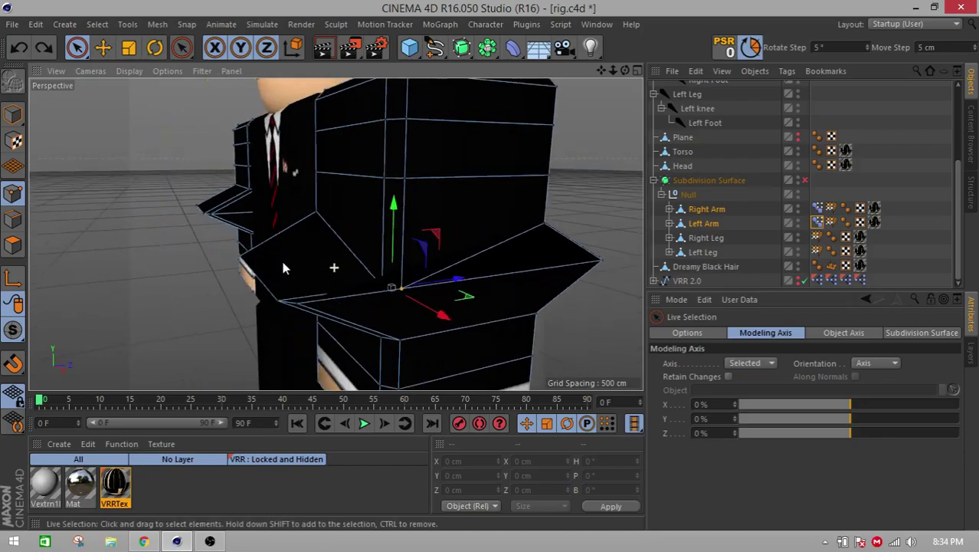
pyautogui.click(19, 49)
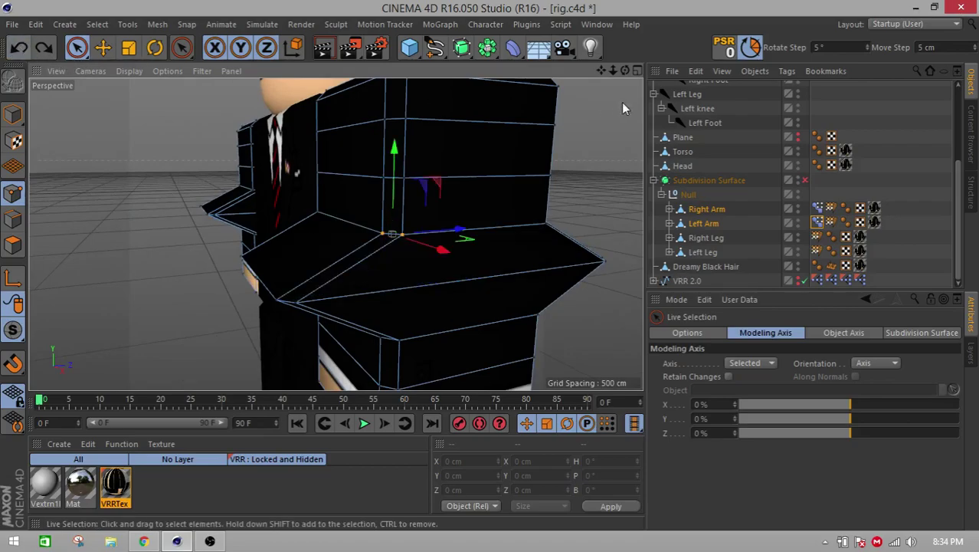
# - In the Right view, move both arms' upper front elbow points down and the lower front ones up to the projecting tip's level
pyautogui.click(637, 71)
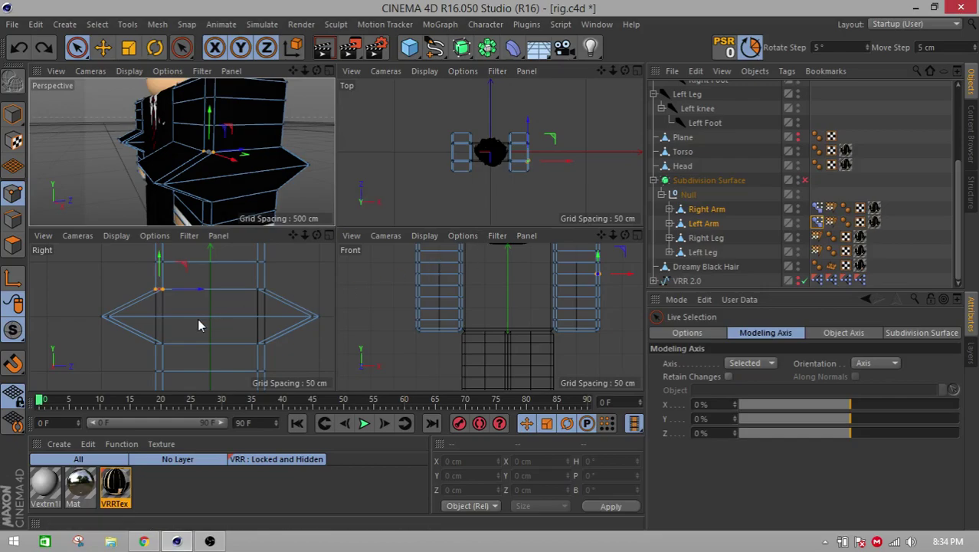
pyautogui.scroll(5, 146, 327)
pyautogui.moveTo(294, 236); pyautogui.dragTo(335, 256)
pyautogui.moveTo(215, 260); pyautogui.dragTo(221, 311)
pyautogui.hotkey('ctrl', 'z')
pyautogui.click(214, 282)
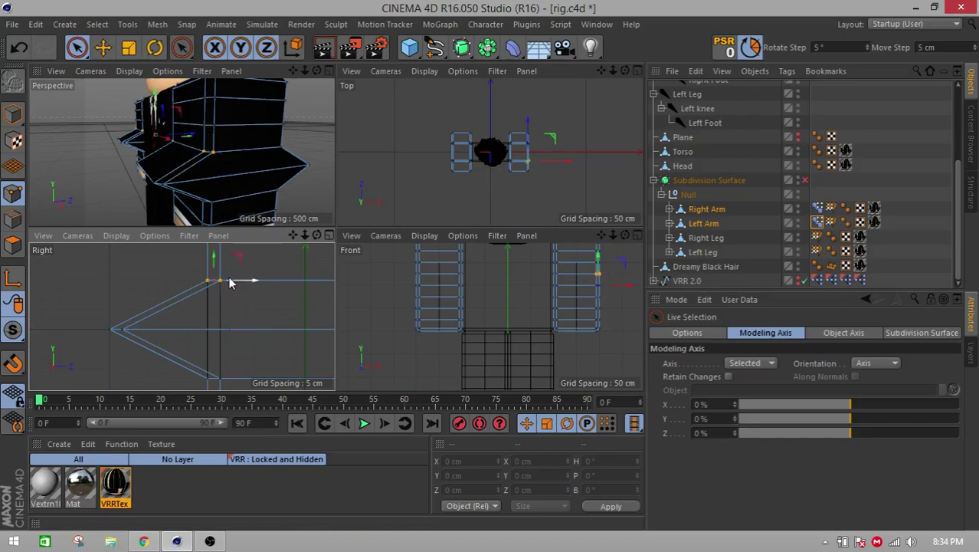
pyautogui.moveTo(214, 281); pyautogui.dragTo(221, 311)
pyautogui.moveTo(306, 235); pyautogui.dragTo(279, 185)
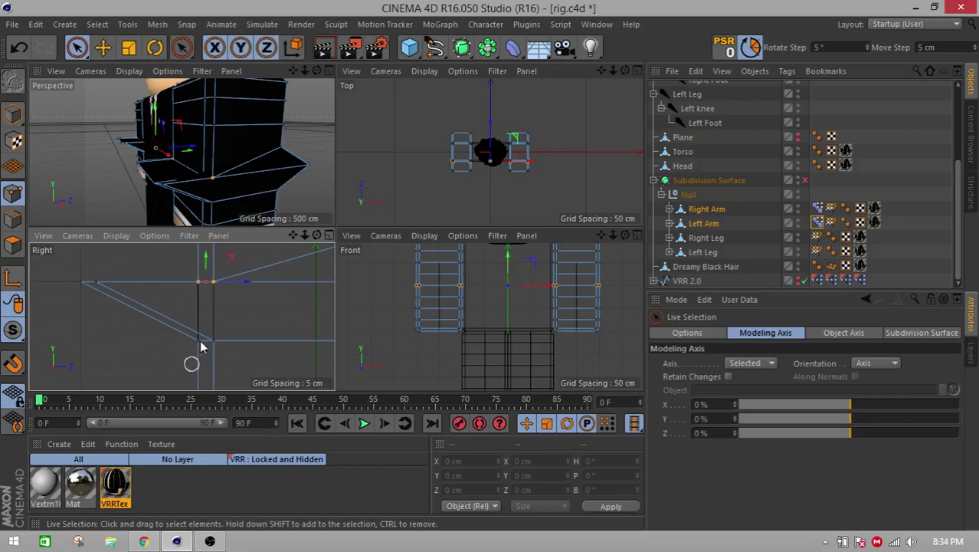
pyautogui.moveTo(208, 318); pyautogui.dragTo(215, 263)
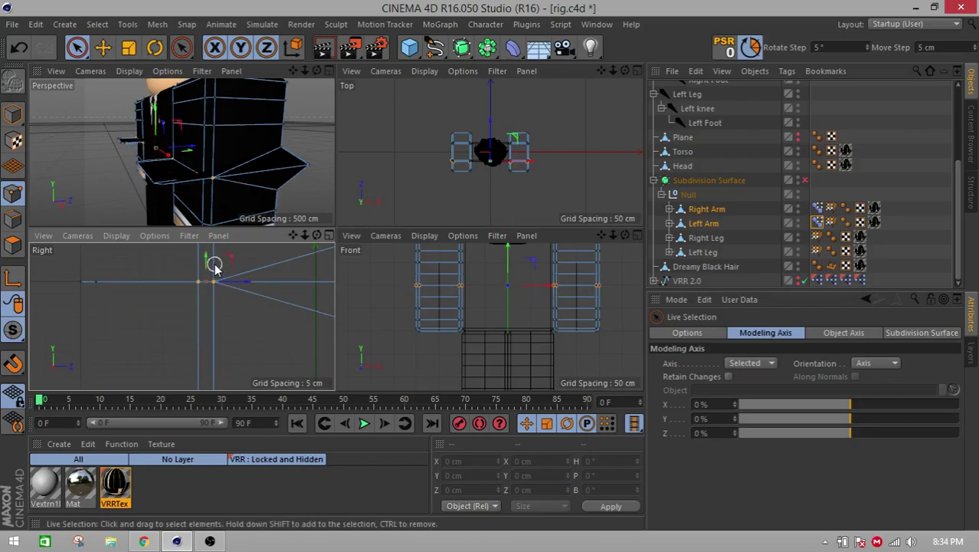
# - In the Right view, move the upper back elbow points up and the lower back ones down to the neighbouring edge rows
pyautogui.moveTo(293, 235); pyautogui.dragTo(184, 315)
pyautogui.scroll(-4, 292, 287)
pyautogui.scroll(-3, 292, 287)
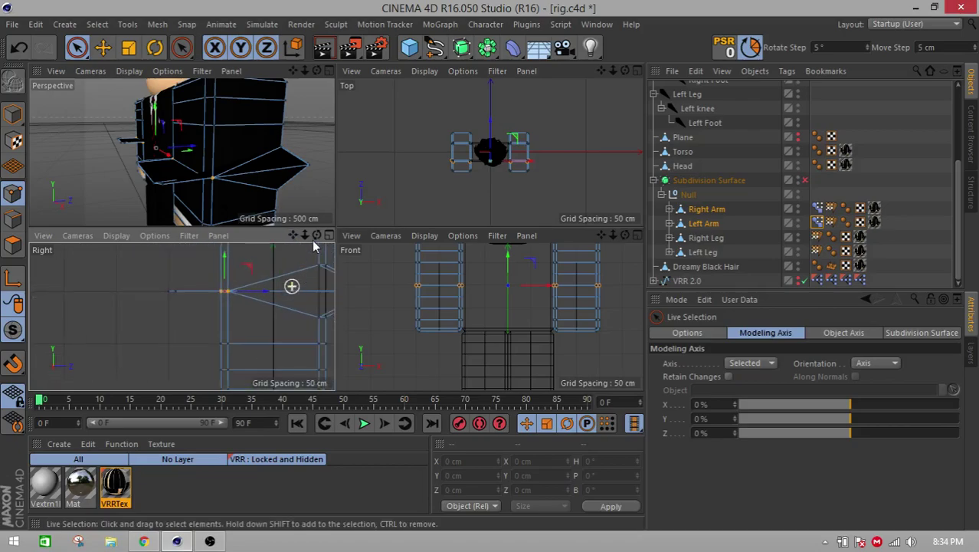
pyautogui.moveTo(293, 236); pyautogui.dragTo(157, 304)
pyautogui.hotkey('ctrl', 'z')
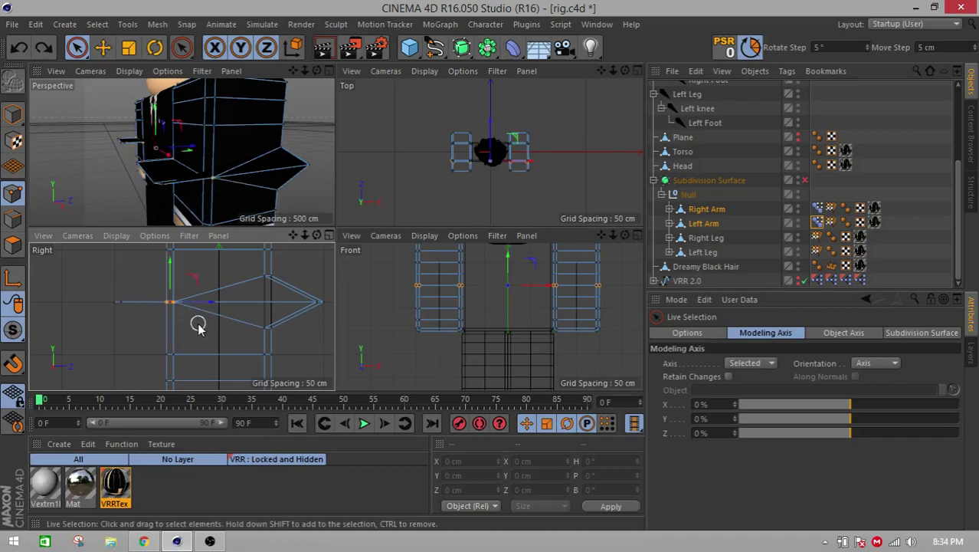
pyautogui.scroll(3, 192, 341)
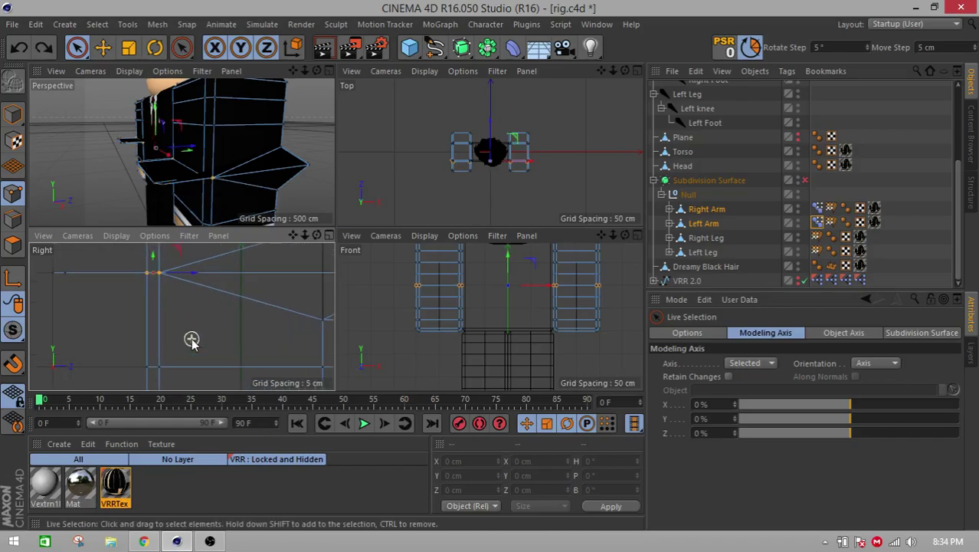
pyautogui.scroll(-3, 192, 341)
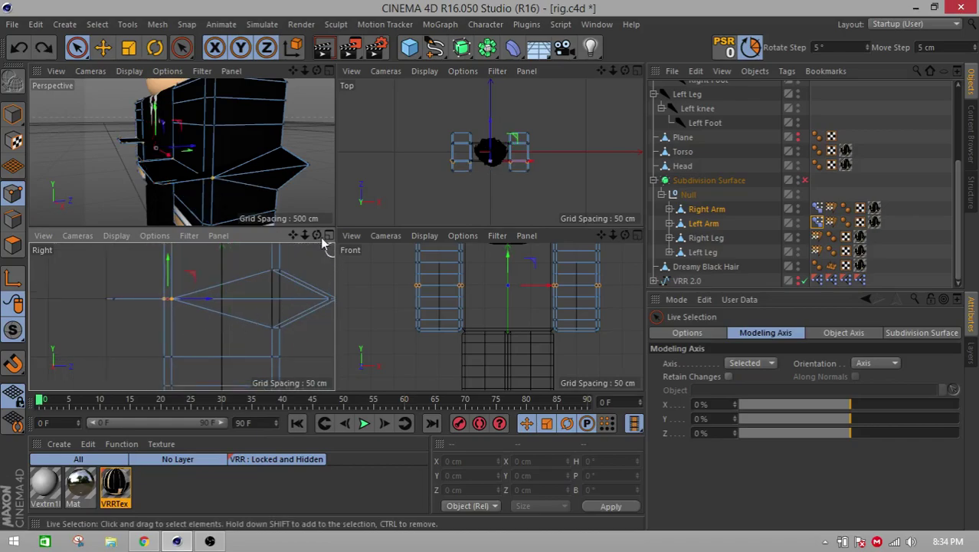
pyautogui.moveTo(292, 235); pyautogui.dragTo(234, 257)
pyautogui.click(230, 305)
pyautogui.moveTo(292, 236); pyautogui.dragTo(294, 207)
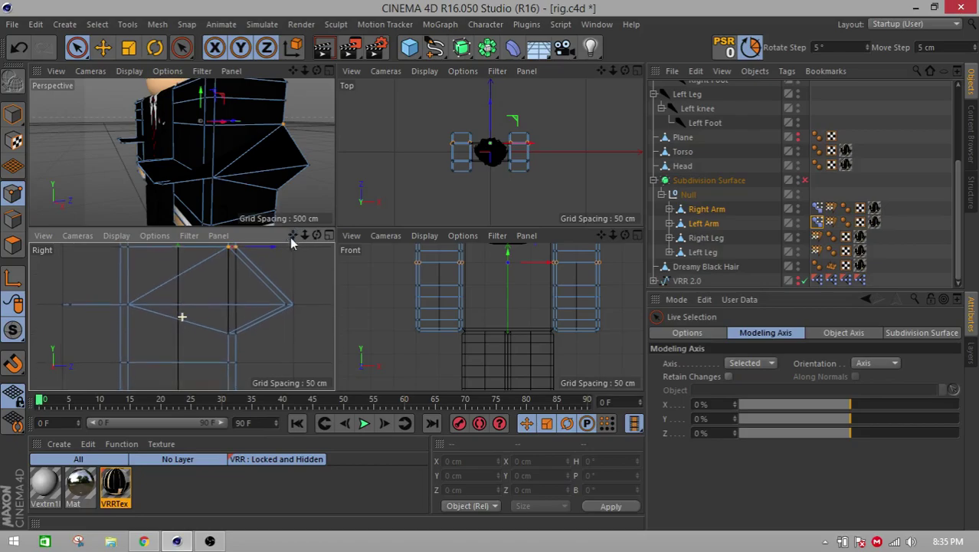
pyautogui.click(232, 337)
pyautogui.moveTo(233, 331); pyautogui.dragTo(256, 338)
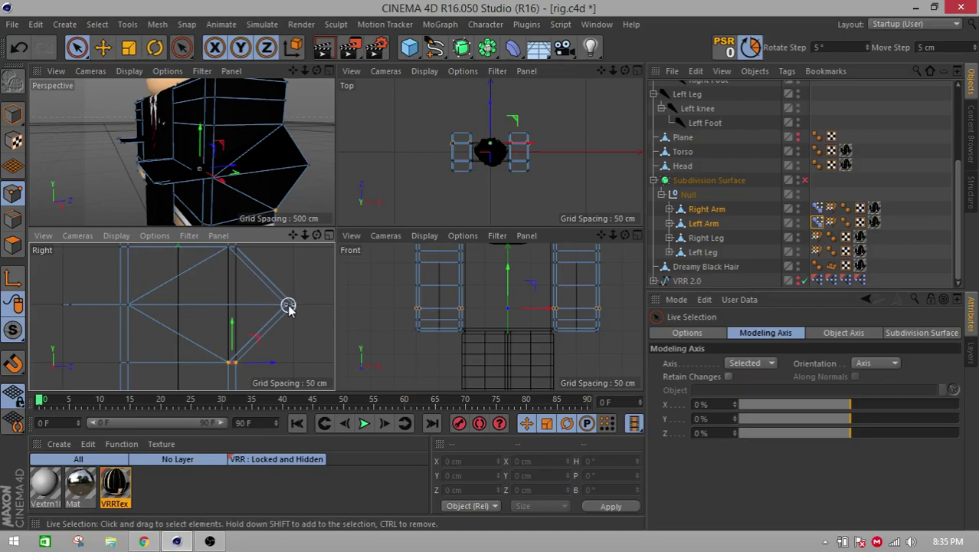
# - Maximize the Perspective view, select the Left Elbow joint and rotate its pitch to 90° to test the bend
pyautogui.click(330, 70)
pyautogui.scroll(3, 713, 157)
pyautogui.click(706, 150)
pyautogui.scroll(-5, 556, 227)
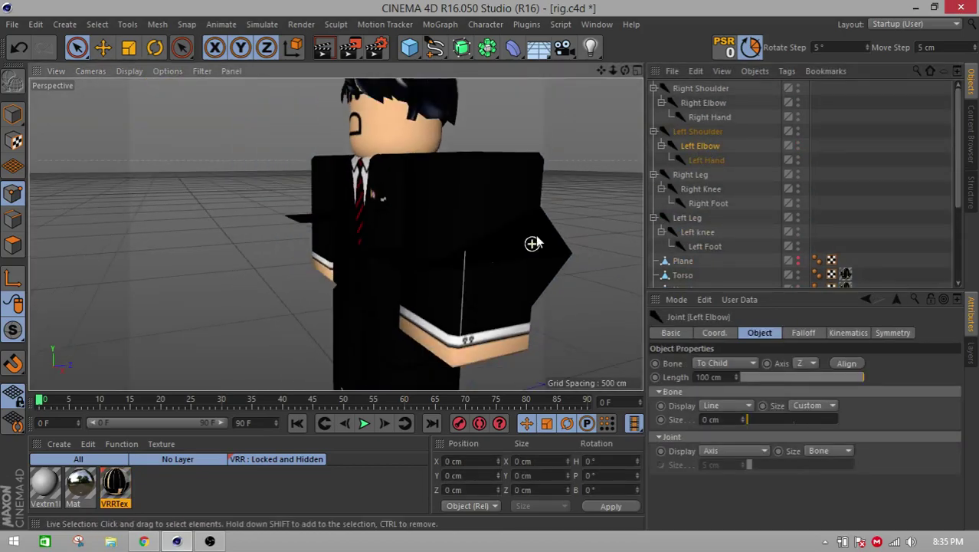
pyautogui.press('r')
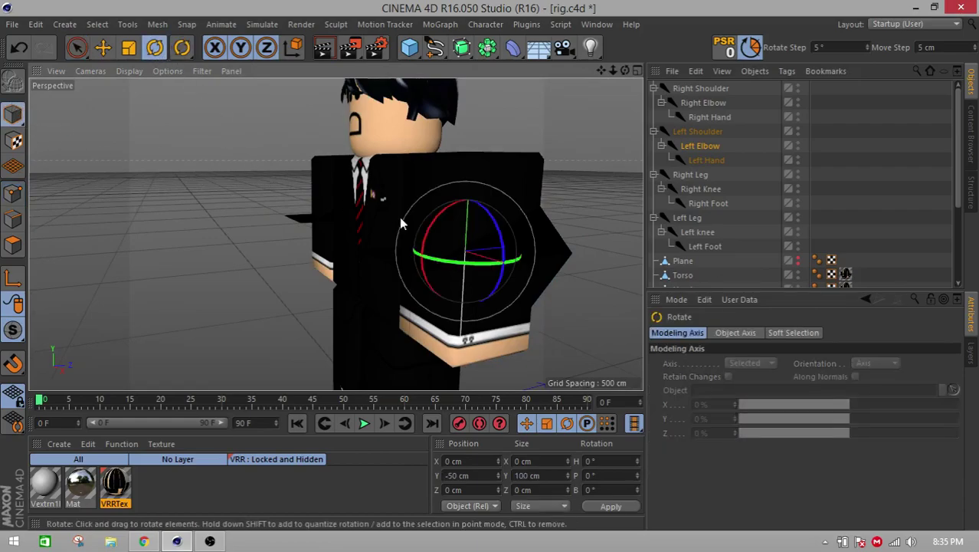
pyautogui.moveTo(436, 228); pyautogui.dragTo(520, 241)
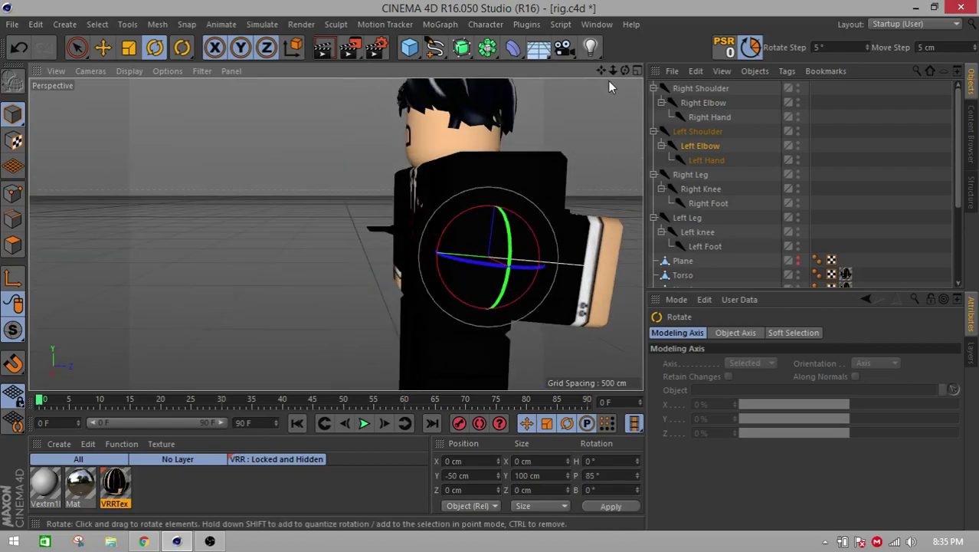
pyautogui.moveTo(601, 71); pyautogui.dragTo(600, 74)
pyautogui.keyDown('alt'); pyautogui.moveTo(567, 201); pyautogui.dragTo(577, 238); pyautogui.keyUp('alt')
pyautogui.hotkey('ctrl', 'z')
pyautogui.hotkey('ctrl', 'shift', 'z')
pyautogui.moveTo(437, 221); pyautogui.dragTo(435, 214)
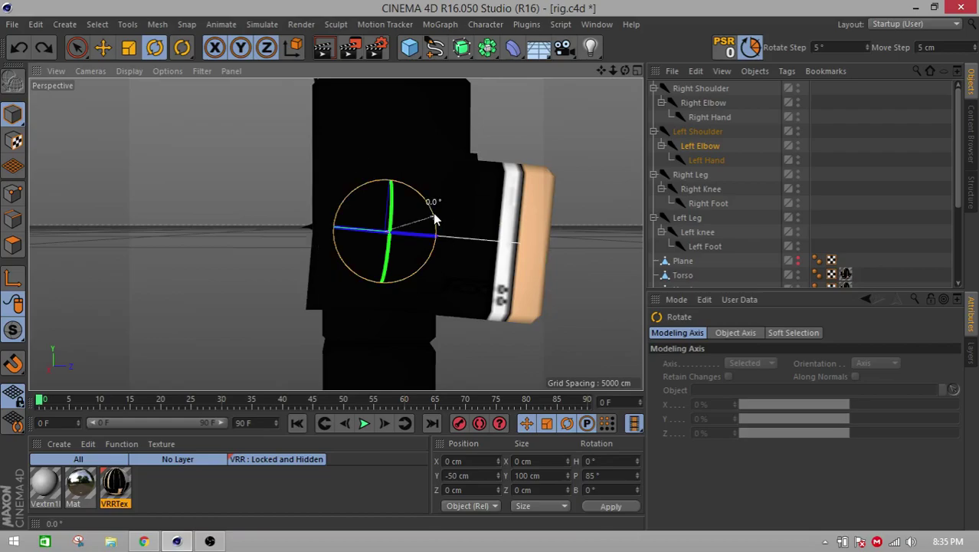
pyautogui.keyDown('alt'); pyautogui.moveTo(498, 245); pyautogui.dragTo(524, 240); pyautogui.keyUp('alt')
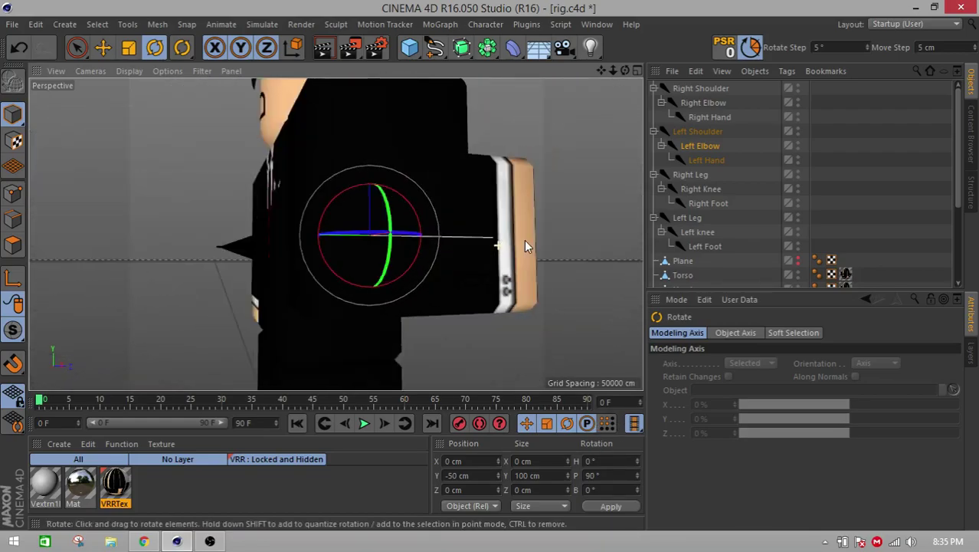
# - Render the Perspective view, and enable the Subdivision Surface to examine the bent left arm smoothed
pyautogui.click(325, 48)
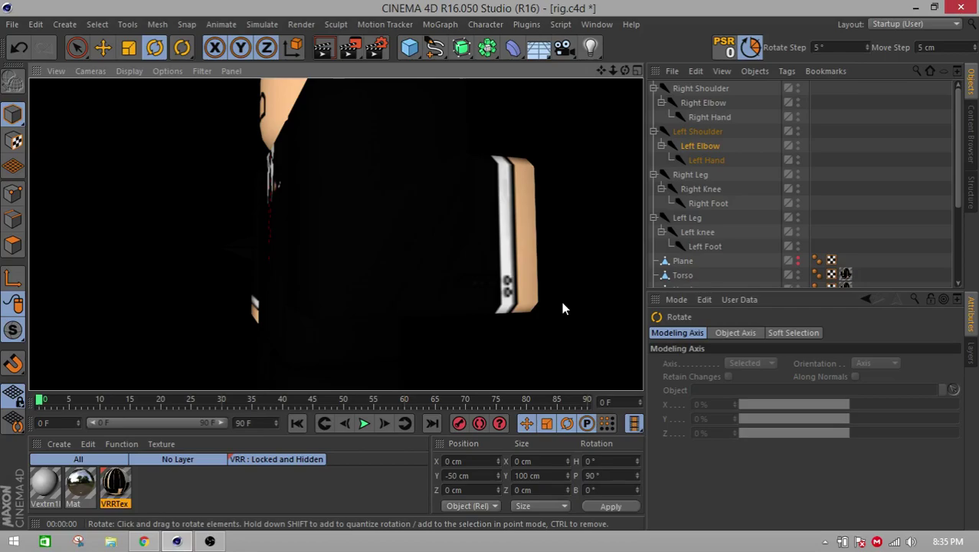
pyautogui.click(571, 225)
pyautogui.scroll(-3, 713, 208)
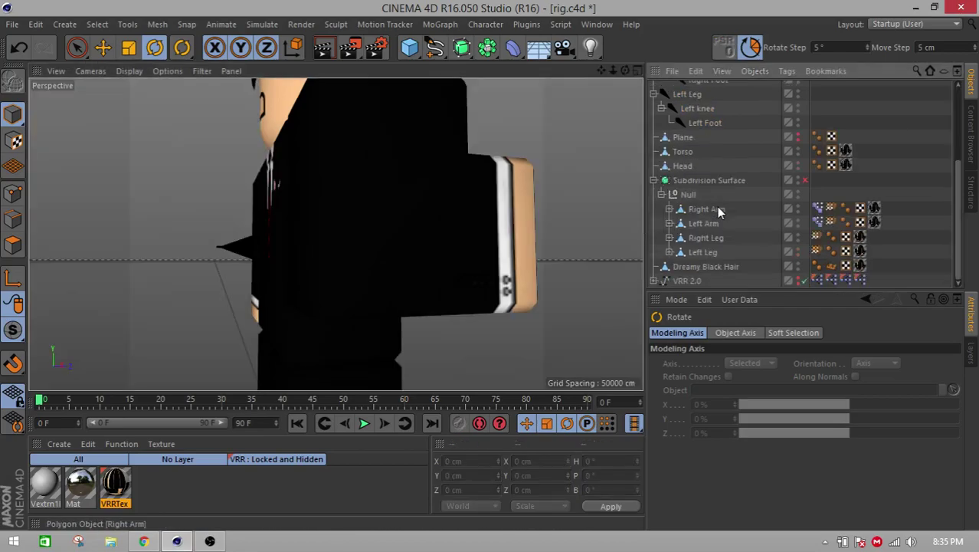
pyautogui.scroll(3, 697, 157)
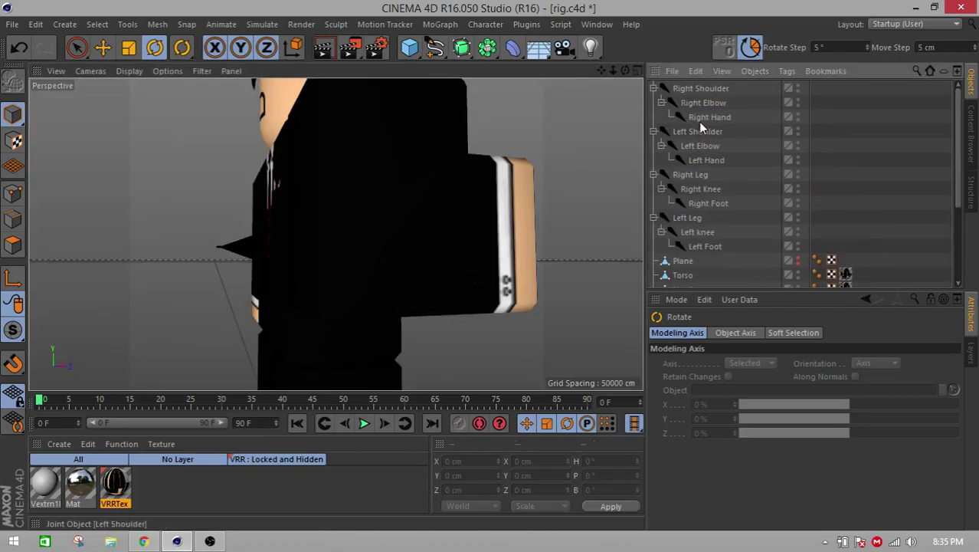
pyautogui.scroll(-3, 679, 217)
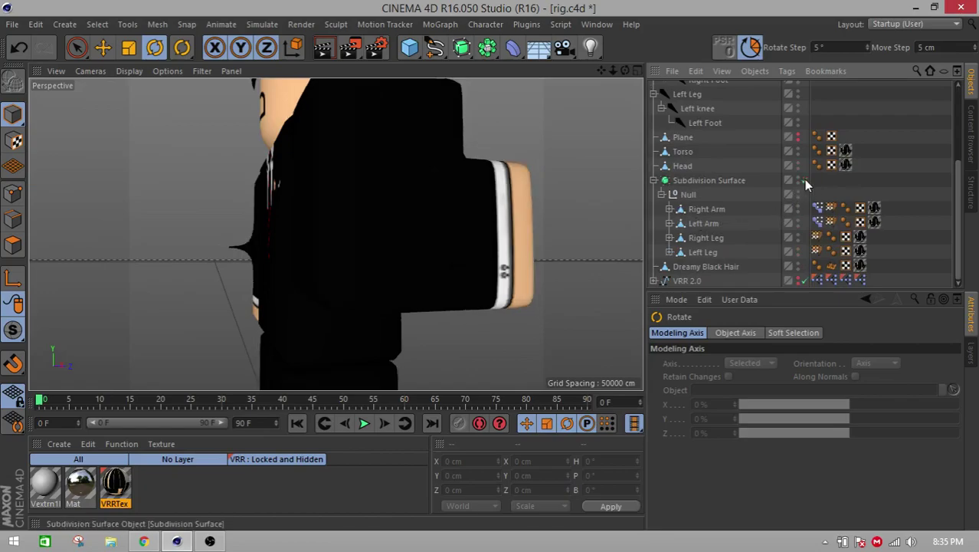
pyautogui.moveTo(617, 244)
pyautogui.keyDown('alt'); pyautogui.mouseDown()
pyautogui.moveTo(418, 294)
pyautogui.moveTo(606, 249)
pyautogui.mouseUp(); pyautogui.keyUp('alt')
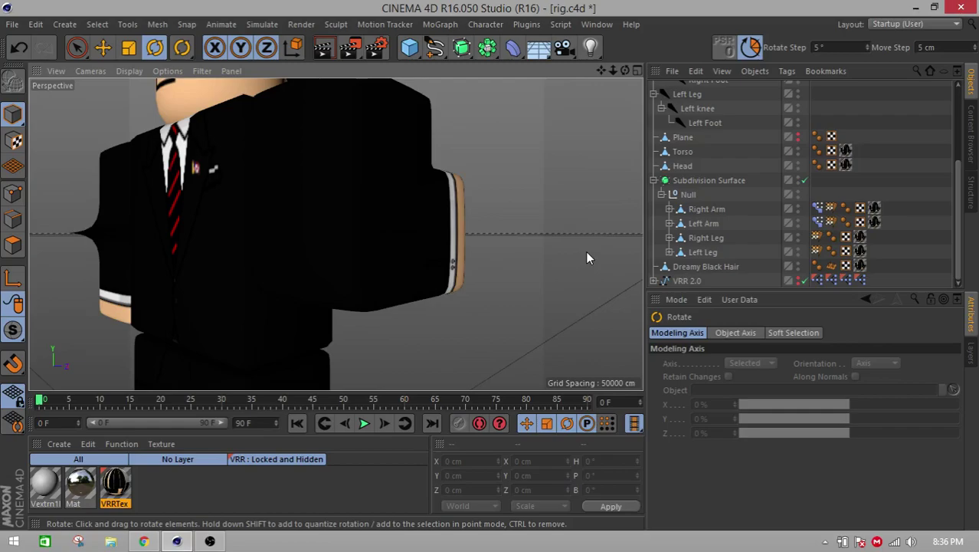
# - Undo the Subdivision Surface activation, the Left Elbow rotation and the elbow point moves
pyautogui.hotkey('ctrl', 'z')
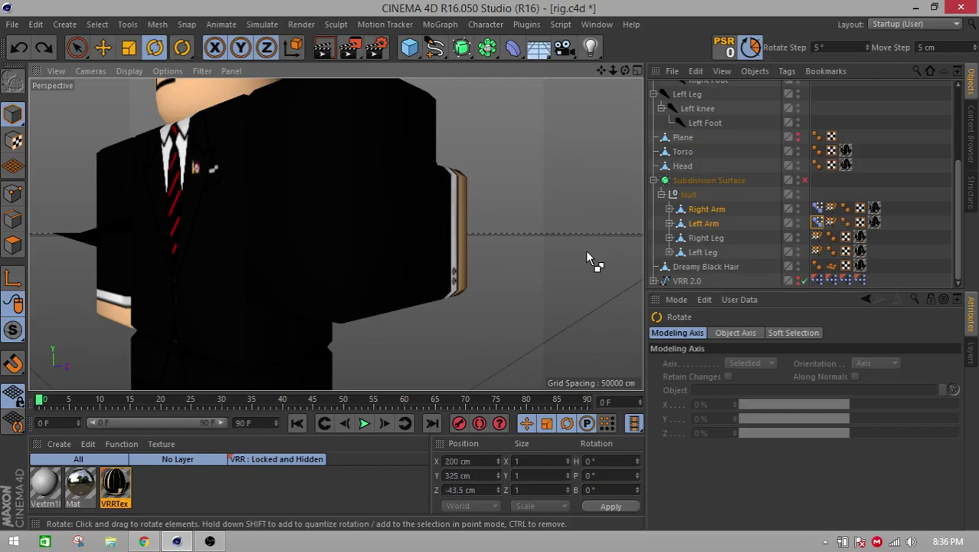
pyautogui.hotkey('ctrl', 'z')
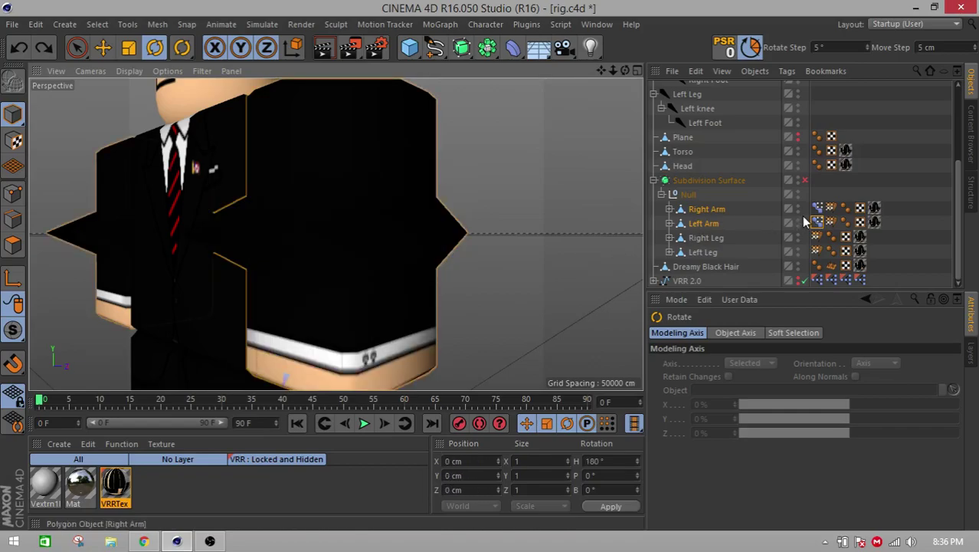
# - Try deleting the Pose Morph tags from Right Arm and Left Arm, and undo the deletion
pyautogui.click(817, 222)
pyautogui.press('Delete')
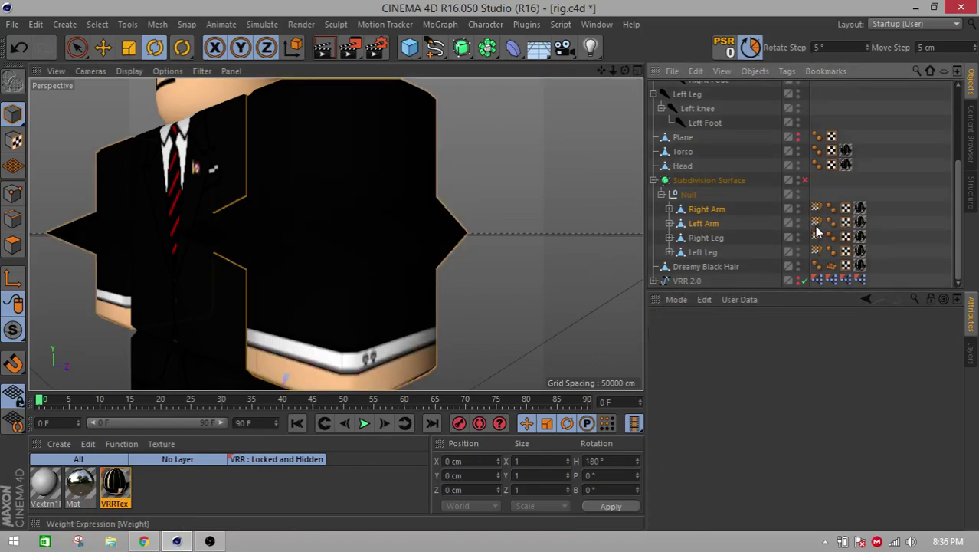
pyautogui.click(700, 222)
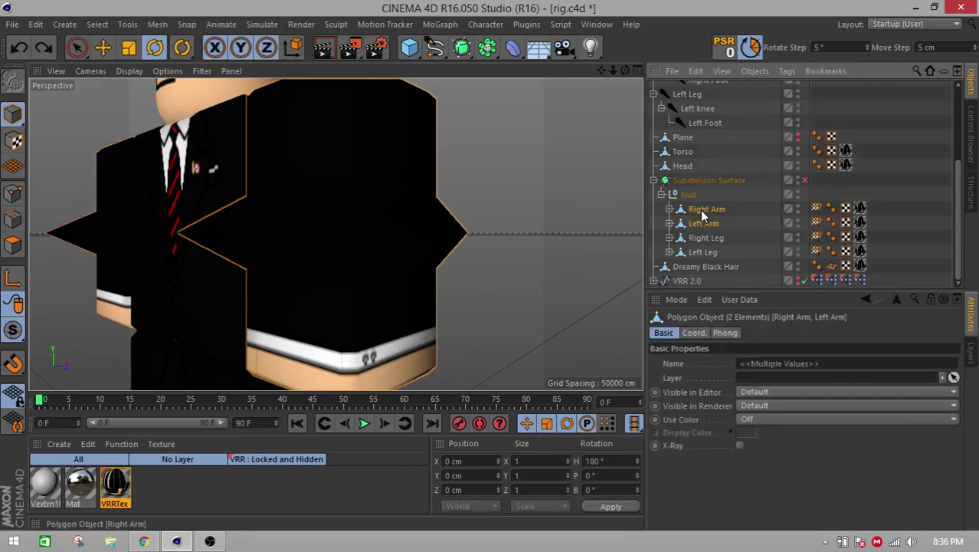
pyautogui.hotkey('ctrl', 'z')
pyautogui.hotkey('ctrl', 'z')
pyautogui.hotkey('ctrl', 'z')
pyautogui.hotkey('ctrl', 'z')
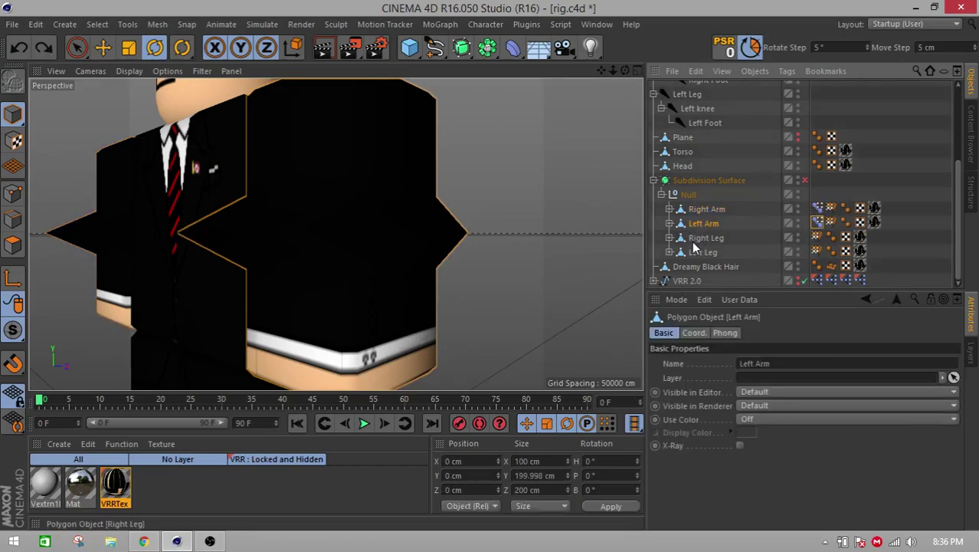
# - Select the Pose Morph tags of Right Arm and Left Arm together and delete their Bend pose
pyautogui.click(817, 208)
pyautogui.keyDown('shift'); pyautogui.click(818, 222); pyautogui.keyUp('shift')
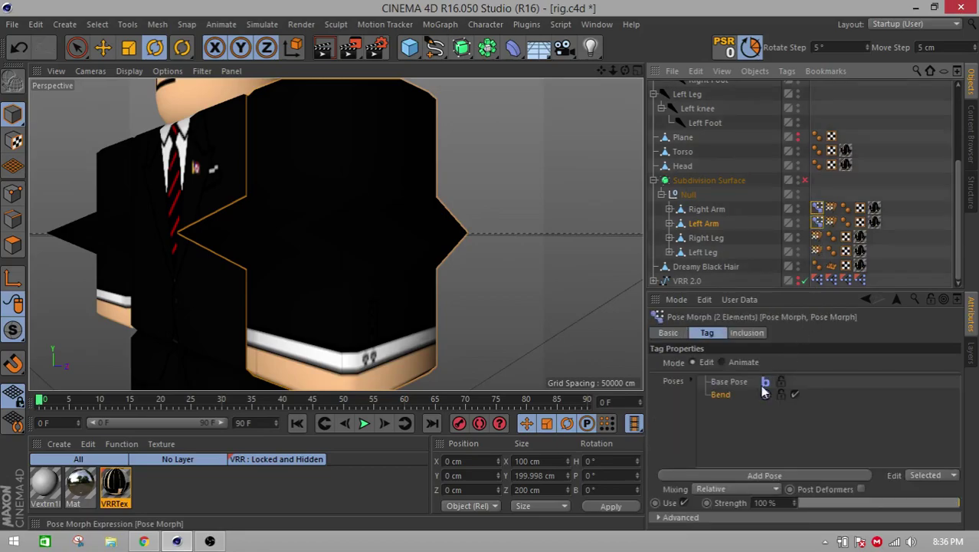
pyautogui.click(729, 396)
pyautogui.press('Delete')
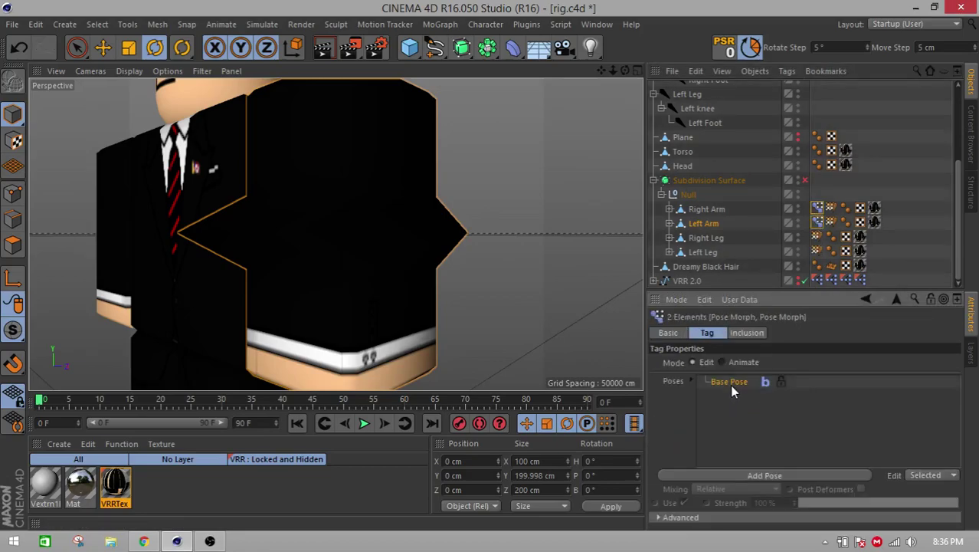
# - Undo the Bend pose deletion and the earlier elbow point moves on Right Arm and Left Arm
pyautogui.click(817, 208)
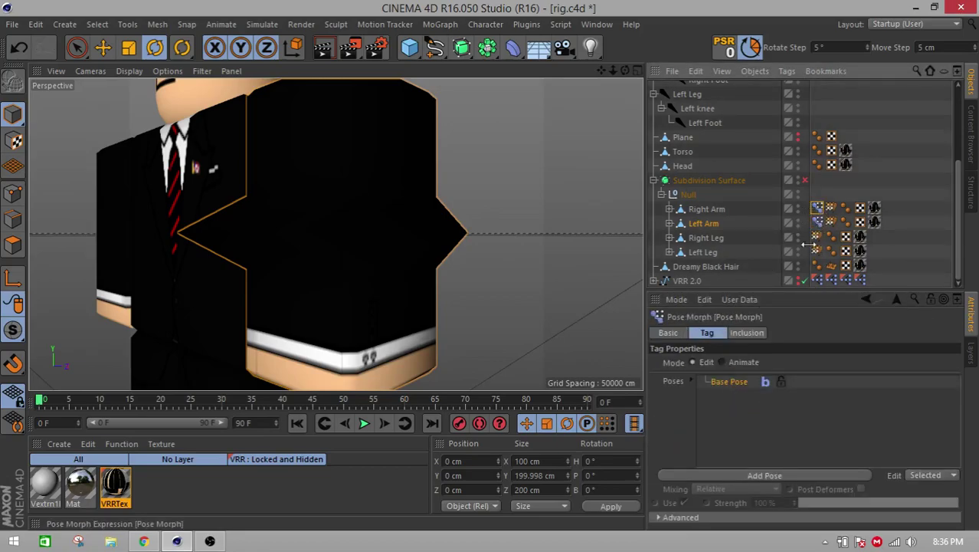
pyautogui.click(816, 221)
pyautogui.hotkey('ctrl', 'z')
pyautogui.hotkey('ctrl', 'z')
pyautogui.hotkey('ctrl', 'z')
pyautogui.hotkey('ctrl', 'z')
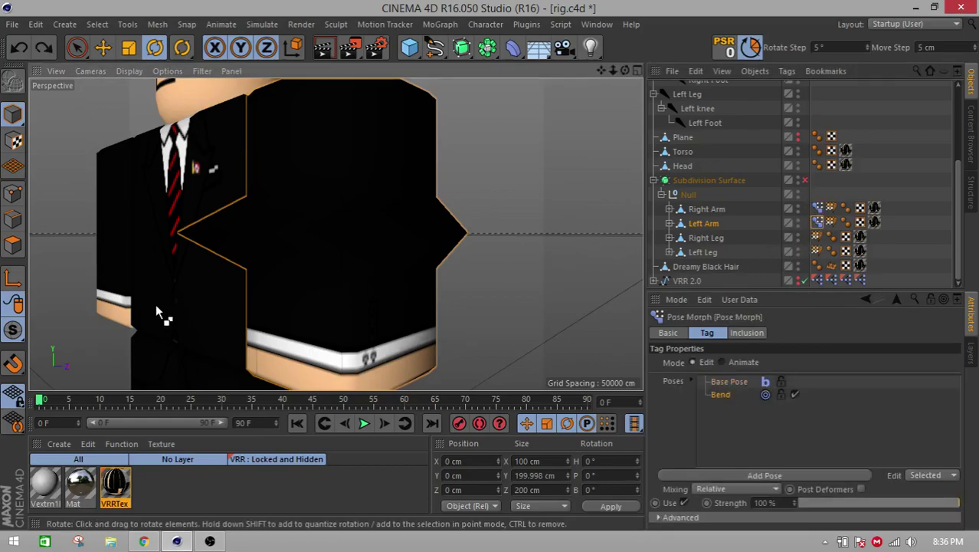
pyautogui.hotkey('ctrl', 'z')
pyautogui.hotkey('ctrl', 'z')
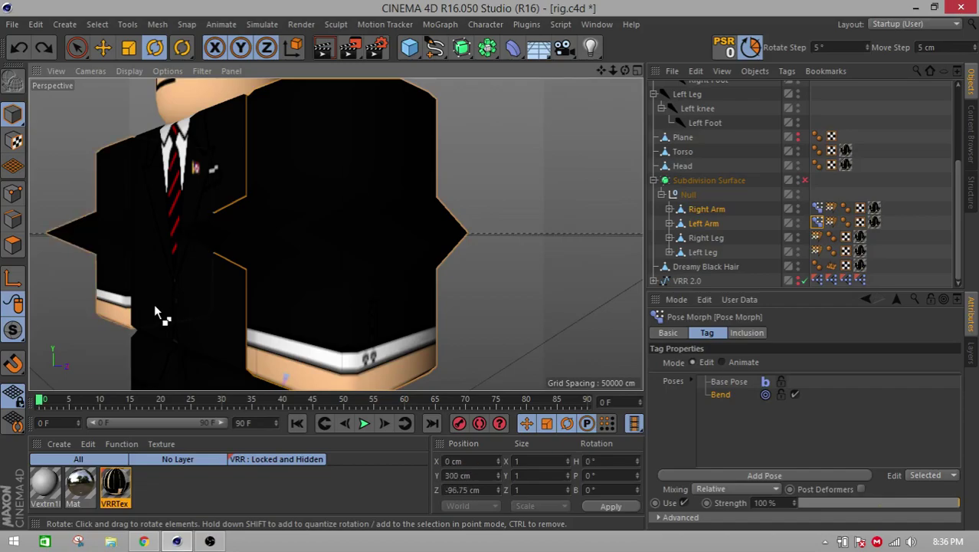
pyautogui.hotkey('ctrl', 'z')
pyautogui.hotkey('ctrl', 'z')
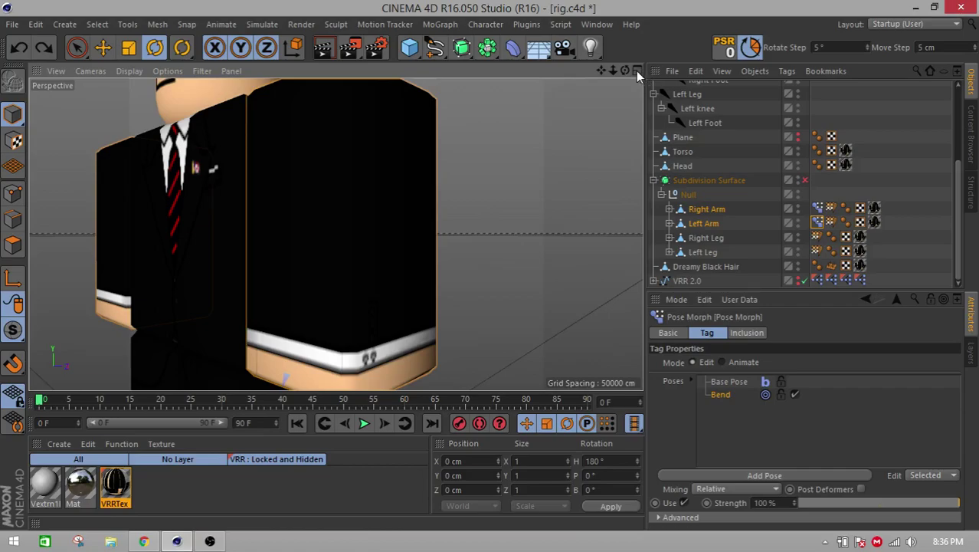
# - Show the Right view full size and select the Pose Morph tags of Right Arm and Left Arm together
pyautogui.click(637, 70)
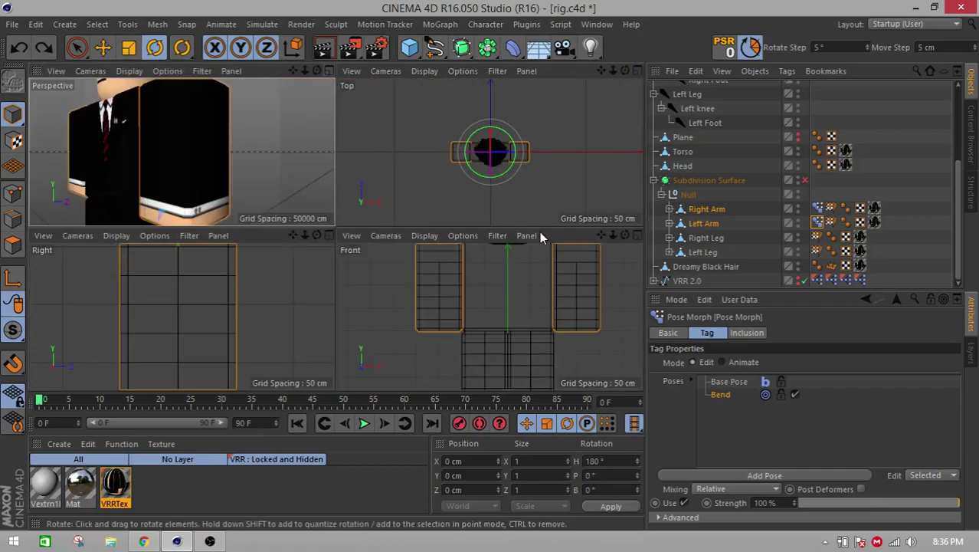
pyautogui.click(329, 235)
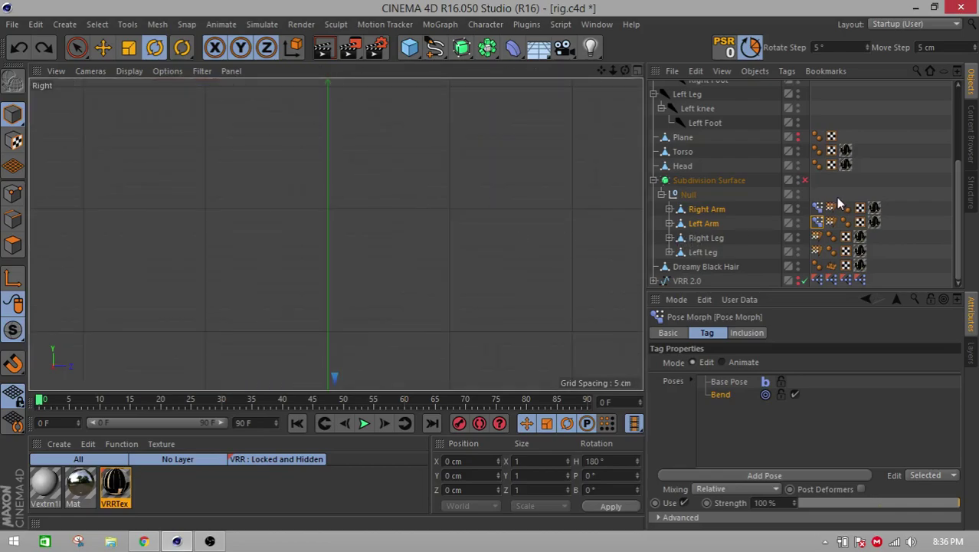
pyautogui.click(818, 207)
pyautogui.keyDown('ctrl'); pyautogui.click(817, 222); pyautogui.keyUp('ctrl')
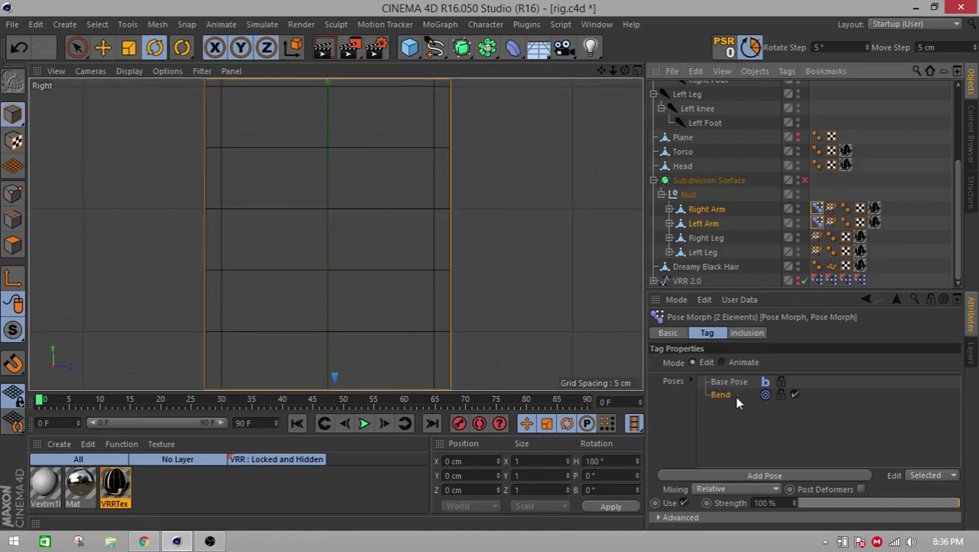
# - In point mode with Live Selection, pull the front elbow-row points of both arms straight forward into a spike
pyautogui.scroll(-2, 182, 273)
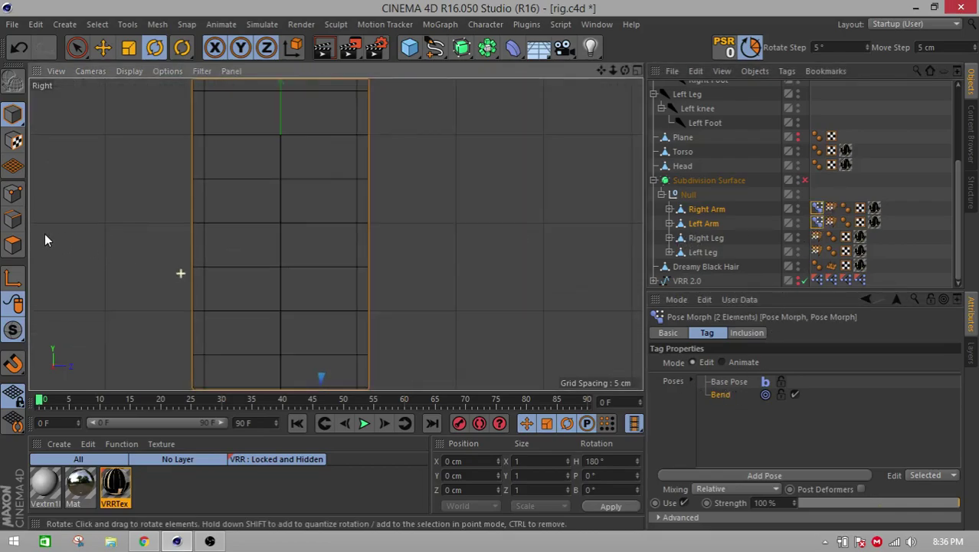
pyautogui.click(18, 198)
pyautogui.scroll(-3, 140, 247)
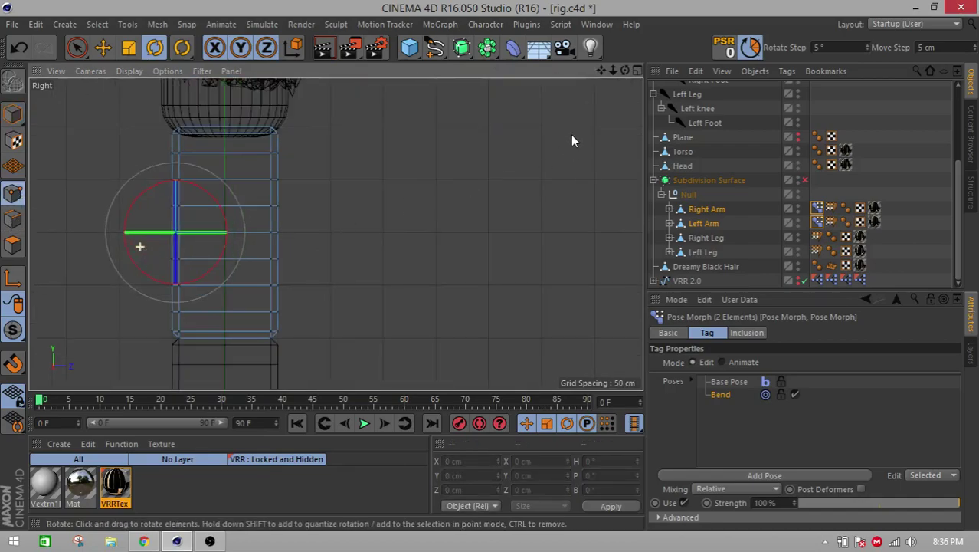
pyautogui.moveTo(602, 71); pyautogui.dragTo(671, 63)
pyautogui.scroll(1, 429, 208)
pyautogui.moveTo(601, 70); pyautogui.dragTo(661, 61)
pyautogui.scroll(3, 407, 192)
pyautogui.moveTo(600, 71); pyautogui.dragTo(665, 66)
pyautogui.moveTo(335, 235); pyautogui.dragTo(357, 235)
pyautogui.click(77, 47)
pyautogui.click(151, 169)
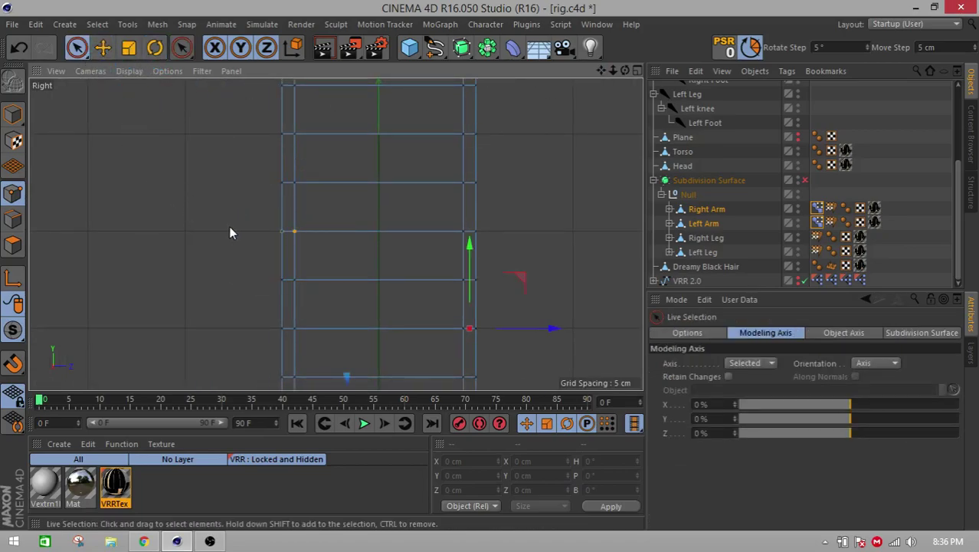
pyautogui.moveTo(349, 236); pyautogui.dragTo(250, 229)
pyautogui.click(496, 228)
pyautogui.moveTo(463, 232); pyautogui.dragTo(488, 231)
pyautogui.click(550, 232)
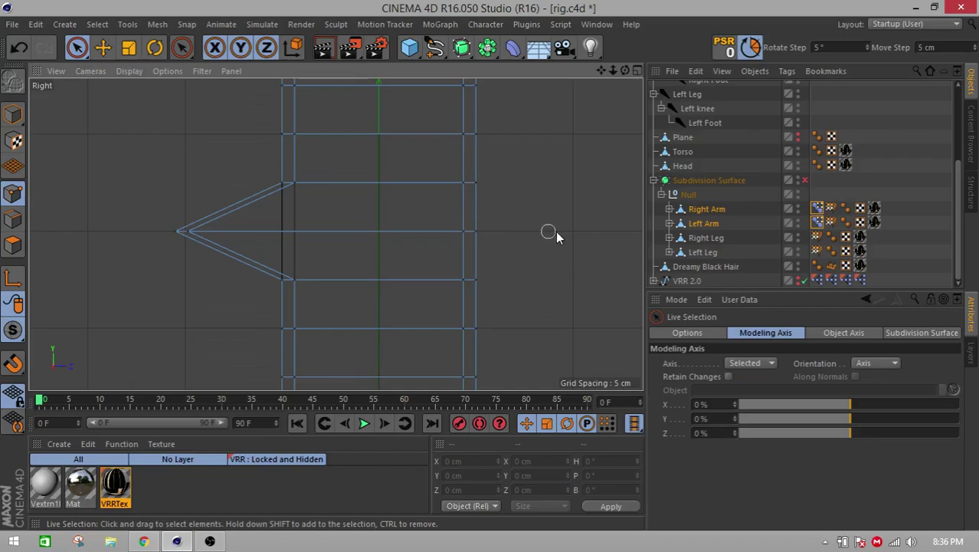
# - Pull the rear elbow-row points straight backward out of the arms, and ease the front spike points slightly back inward
pyautogui.click(487, 230)
pyautogui.moveTo(495, 230); pyautogui.dragTo(603, 240)
pyautogui.moveTo(177, 234); pyautogui.dragTo(212, 243)
pyautogui.click(144, 262)
# - Move the rear points of the rows directly above and below the elbow 25 cm vertically onto the elbow line
pyautogui.click(465, 182)
pyautogui.moveTo(470, 157); pyautogui.dragTo(468, 201)
pyautogui.click(469, 280)
pyautogui.moveTo(473, 256); pyautogui.dragTo(475, 217)
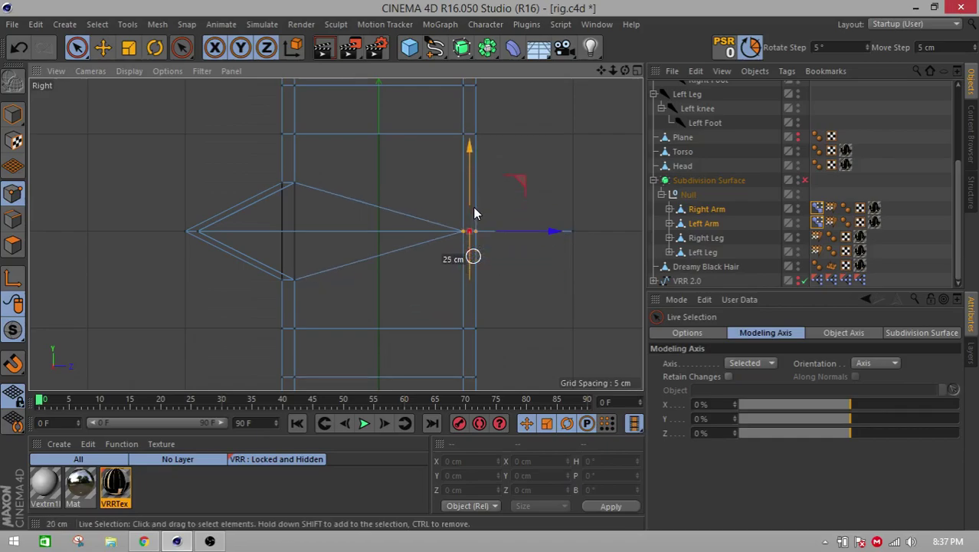
# - Move the front points of the rows directly above and below the elbow 25 cm away from it, onto the neighbouring rows
pyautogui.click(285, 181)
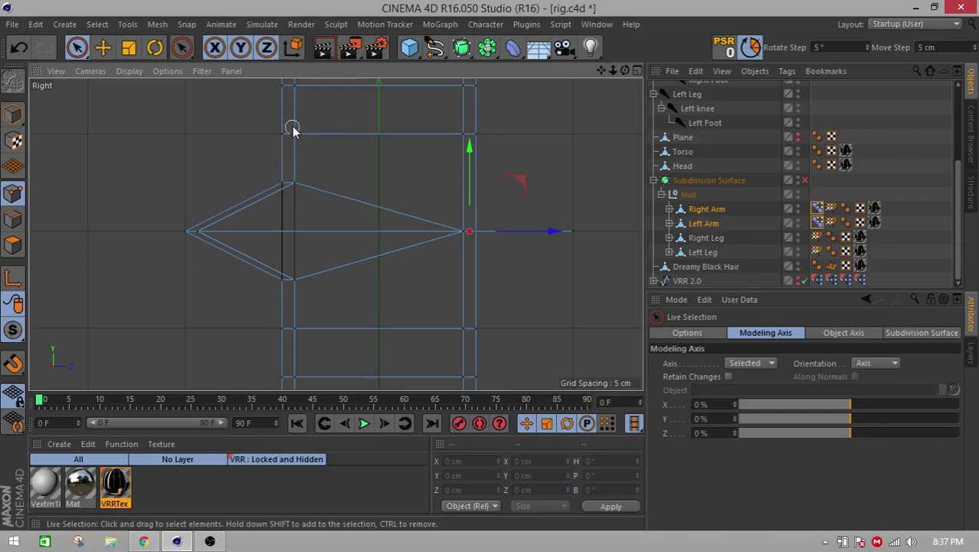
pyautogui.click(292, 138)
pyautogui.click(281, 183)
pyautogui.moveTo(288, 175); pyautogui.dragTo(301, 159)
pyautogui.click(289, 279)
pyautogui.moveTo(287, 253); pyautogui.dragTo(290, 297)
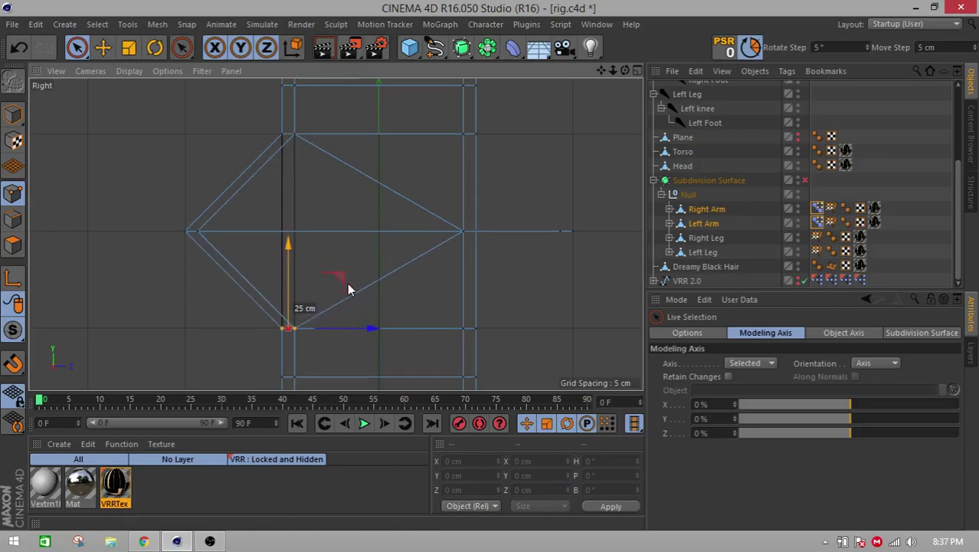
pyautogui.click(461, 231)
pyautogui.click(507, 288)
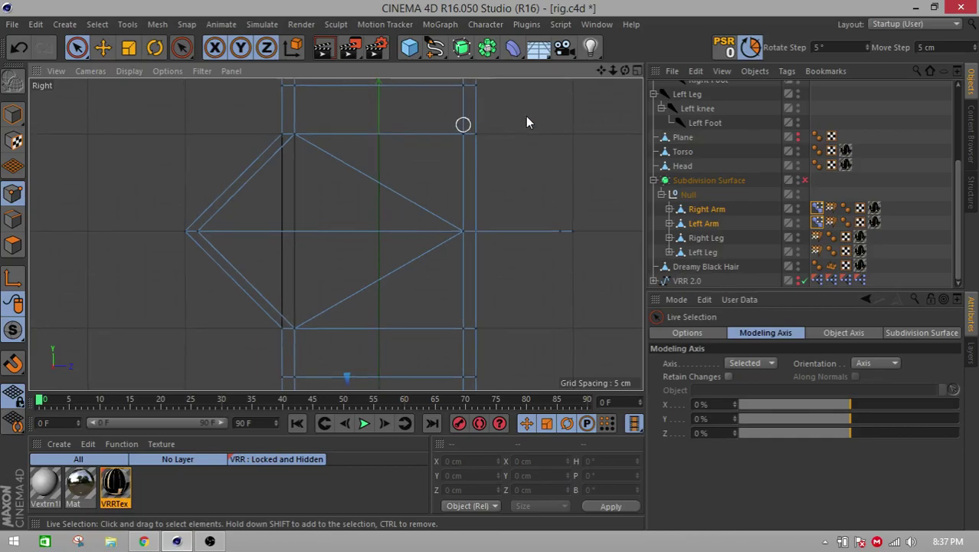
# - In the Perspective view, select the Right Elbow and Left Elbow joints together and rotate them to fold both forearms up toward the shoulders
pyautogui.click(637, 70)
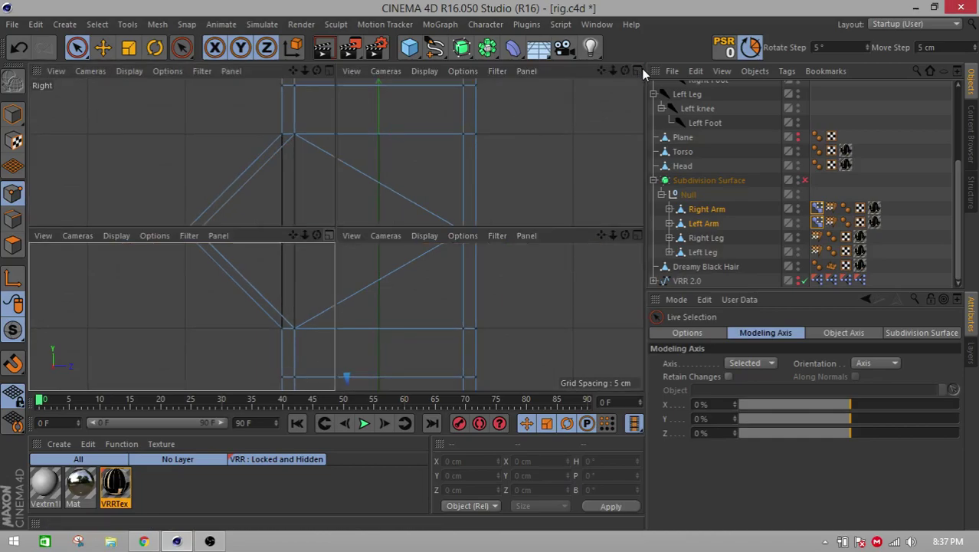
pyautogui.click(329, 70)
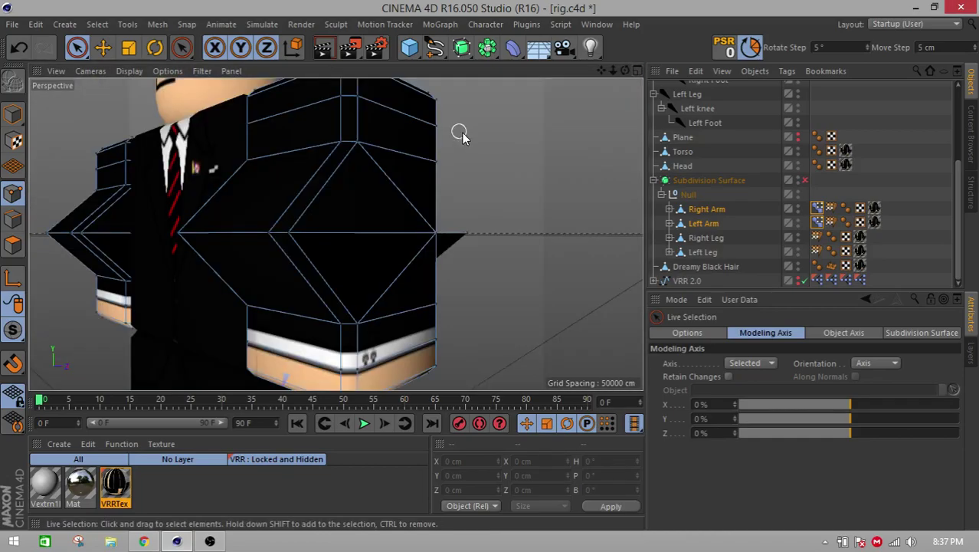
pyautogui.keyDown('alt'); pyautogui.moveTo(363, 170); pyautogui.dragTo(307, 201); pyautogui.keyUp('alt')
pyautogui.scroll(-3, 306, 201)
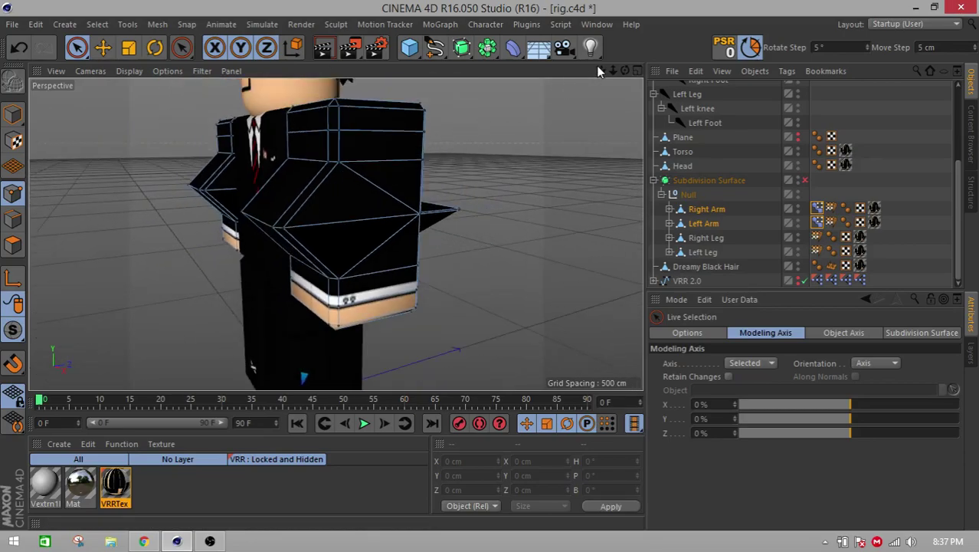
pyautogui.moveTo(601, 70); pyautogui.dragTo(636, 71)
pyautogui.keyDown('alt'); pyautogui.moveTo(439, 162); pyautogui.dragTo(404, 153); pyautogui.keyUp('alt')
pyautogui.scroll(4, 688, 190)
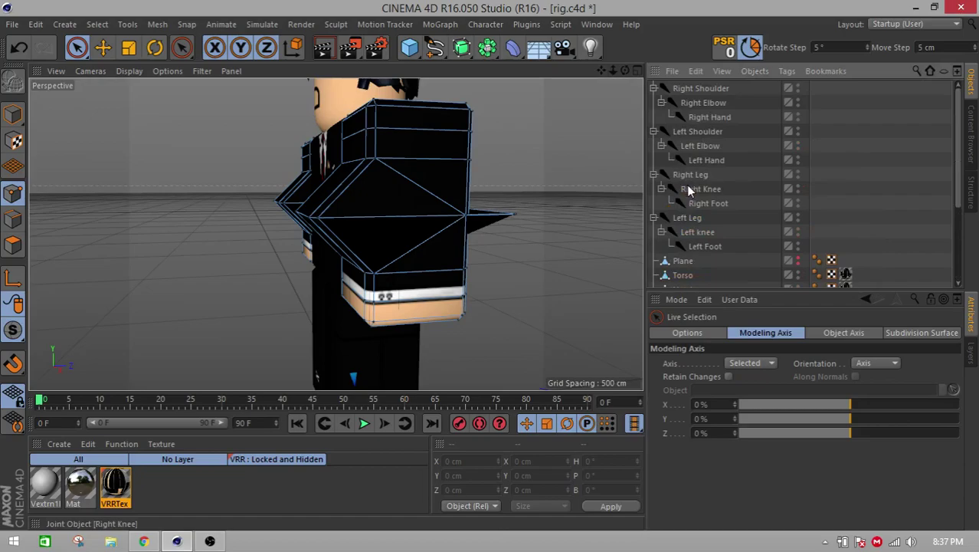
pyautogui.click(702, 103)
pyautogui.click(157, 48)
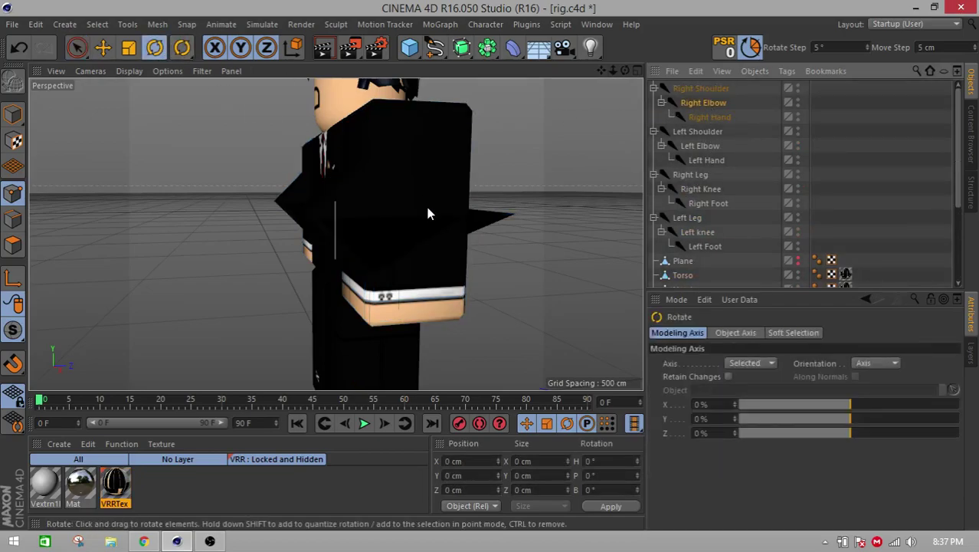
pyautogui.click(13, 113)
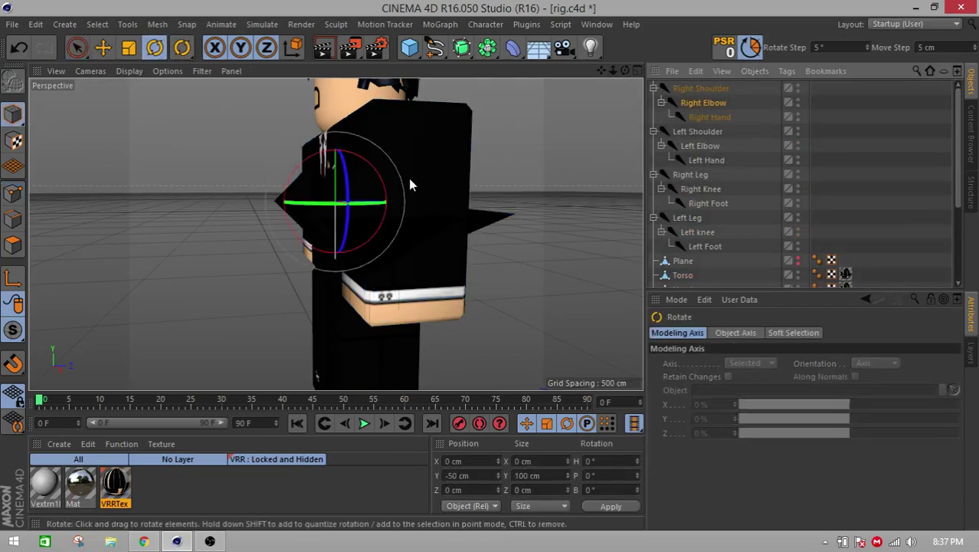
pyautogui.keyDown('ctrl'); pyautogui.click(697, 145); pyautogui.keyUp('ctrl')
pyautogui.moveTo(394, 180); pyautogui.dragTo(360, 229)
pyautogui.keyDown('alt'); pyautogui.moveTo(379, 244); pyautogui.dragTo(296, 258); pyautogui.keyUp('alt')
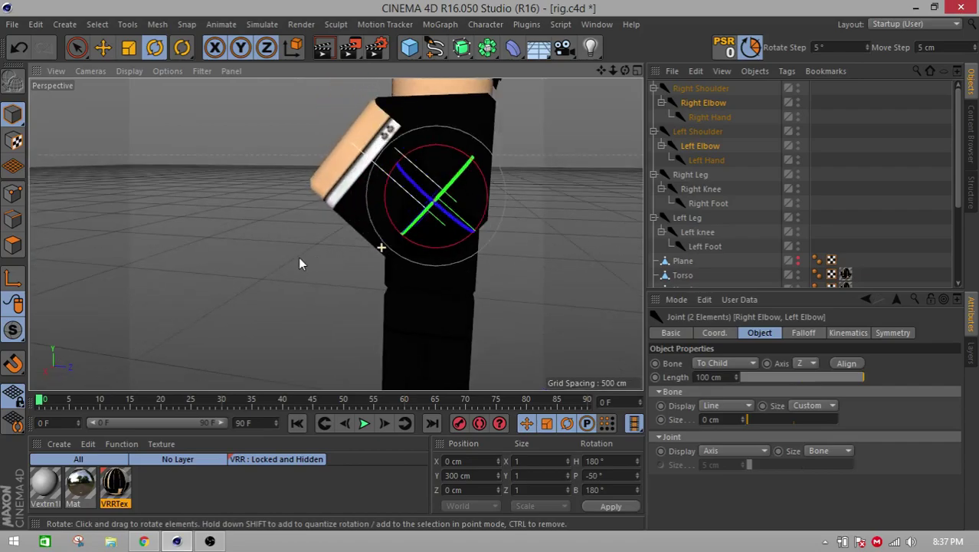
# - Render the Perspective view close up to examine the sharply folded elbows
pyautogui.scroll(3, 349, 239)
pyautogui.keyDown('alt'); pyautogui.moveTo(353, 227); pyautogui.dragTo(399, 193); pyautogui.keyUp('alt')
pyautogui.click(323, 53)
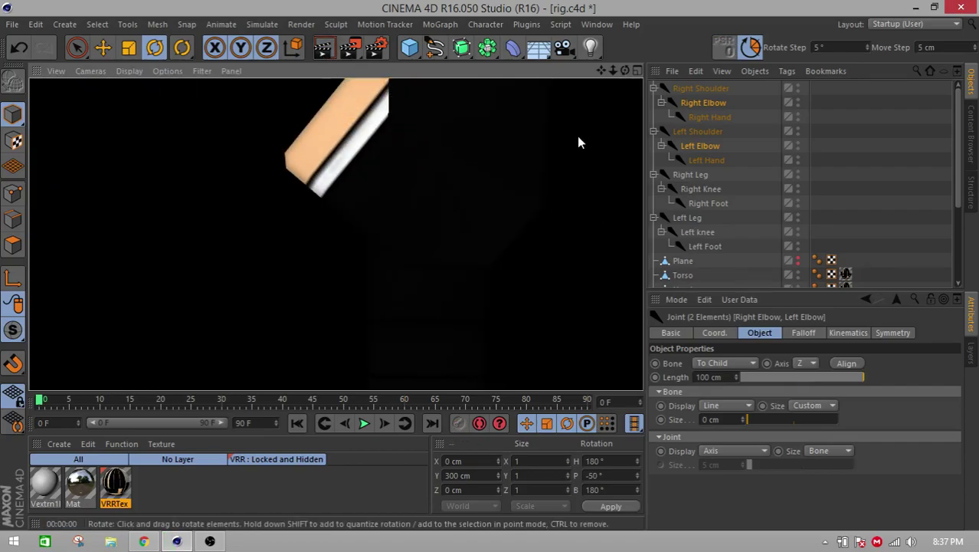
pyautogui.click(592, 166)
# - Rotate the Right Elbow and Left Elbow joints together to a pitch of -90°
pyautogui.click(701, 103)
pyautogui.keyDown('ctrl'); pyautogui.click(699, 146); pyautogui.keyUp('ctrl')
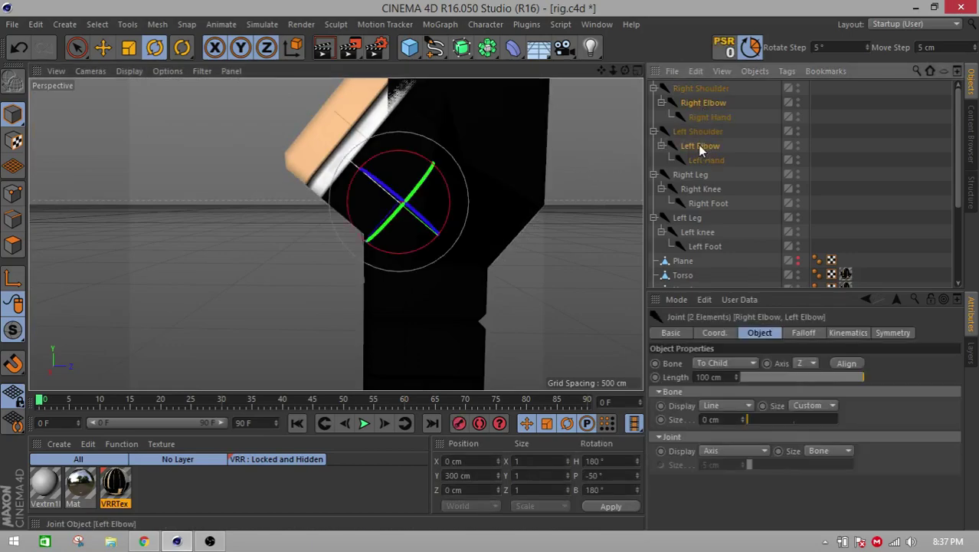
pyautogui.moveTo(473, 183); pyautogui.dragTo(590, 87)
# - Examine both right-angled elbows from several sides and render the Perspective view to check their mesh
pyautogui.keyDown('alt'); pyautogui.moveTo(498, 172); pyautogui.dragTo(444, 167); pyautogui.keyUp('alt')
pyautogui.keyDown('alt'); pyautogui.moveTo(382, 185); pyautogui.dragTo(485, 292); pyautogui.keyUp('alt')
pyautogui.keyDown('alt'); pyautogui.moveTo(334, 233); pyautogui.dragTo(442, 299); pyautogui.keyUp('alt')
pyautogui.scroll(-3, 442, 298)
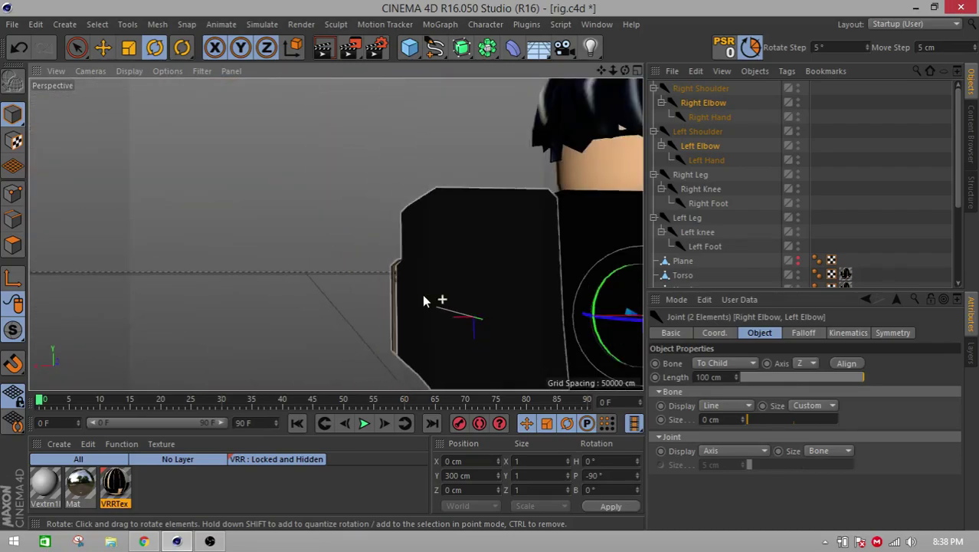
pyautogui.keyDown('alt'); pyautogui.moveTo(496, 332); pyautogui.dragTo(441, 197); pyautogui.keyUp('alt')
pyautogui.moveTo(611, 188)
pyautogui.keyDown('alt'); pyautogui.mouseDown()
pyautogui.moveTo(642, 202)
pyautogui.moveTo(507, 195)
pyautogui.moveTo(568, 218)
pyautogui.moveTo(311, 243)
pyautogui.moveTo(293, 107)
pyautogui.mouseUp(); pyautogui.keyUp('alt')
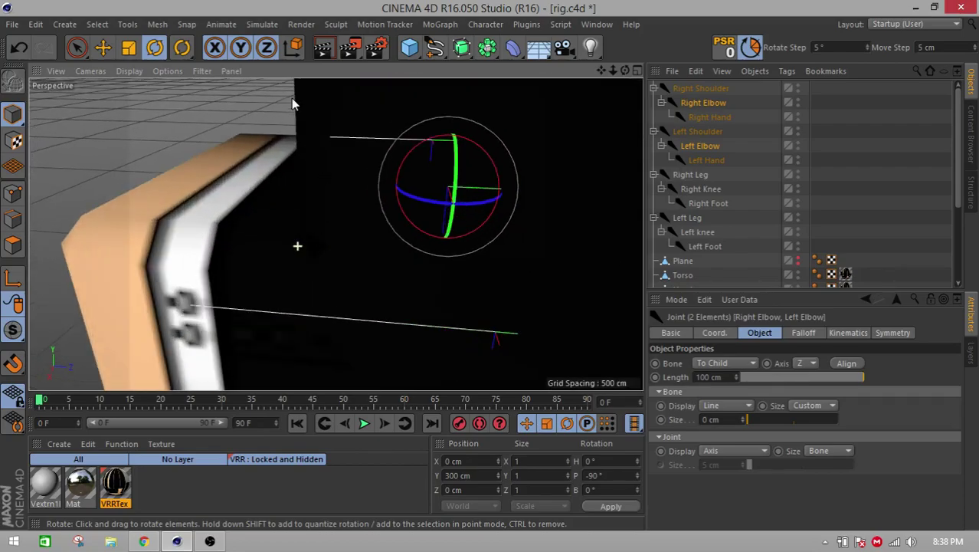
pyautogui.click(322, 48)
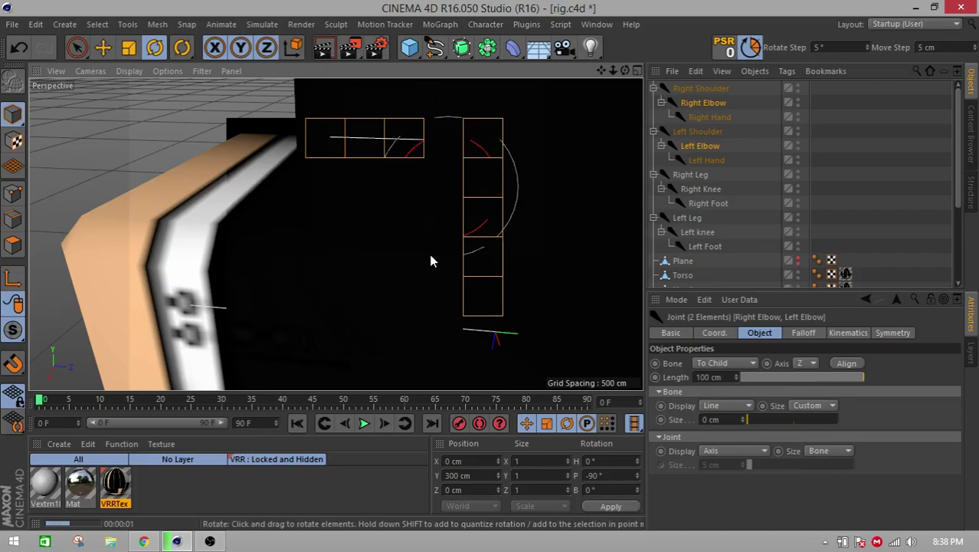
pyautogui.keyDown('alt'); pyautogui.moveTo(429, 262); pyautogui.dragTo(455, 218); pyautogui.keyUp('alt')
pyautogui.click(323, 48)
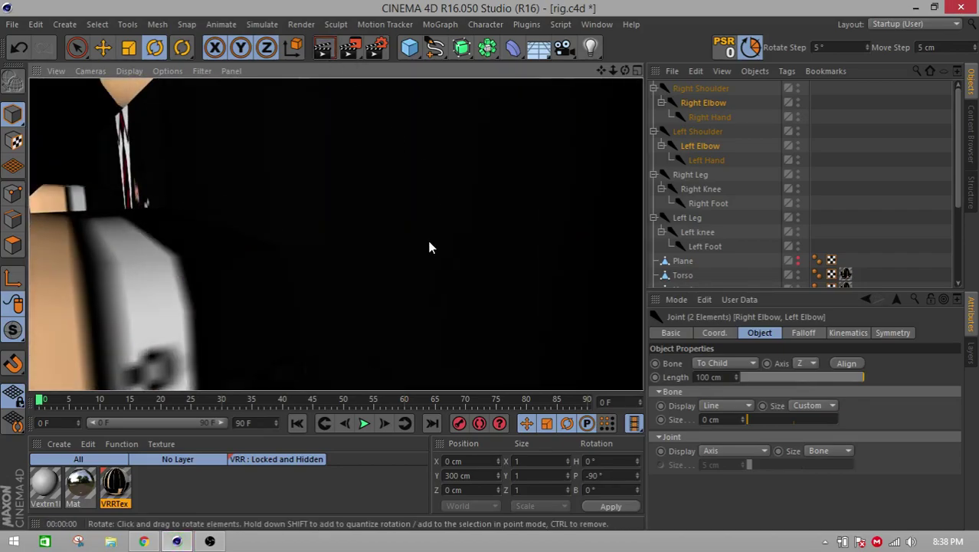
pyautogui.scroll(-5, 429, 247)
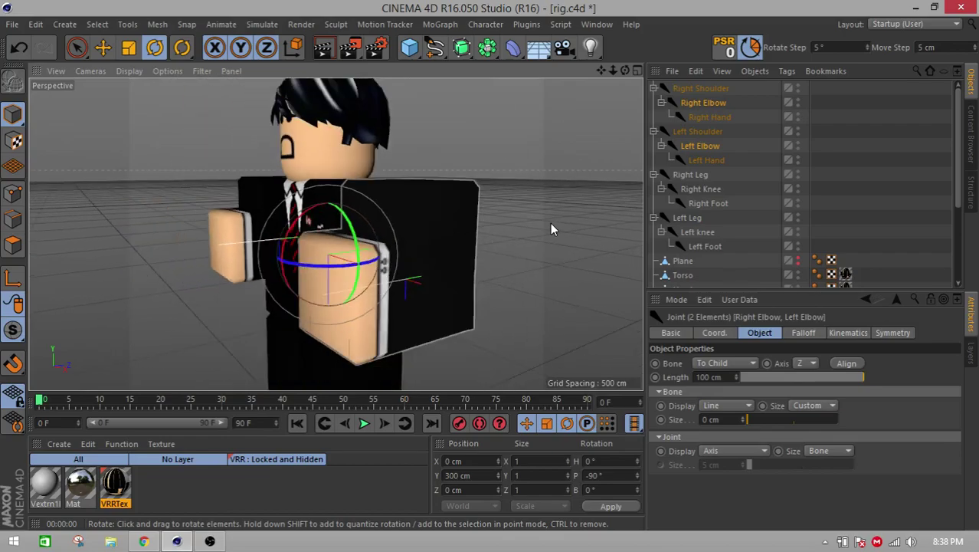
pyautogui.click(550, 228)
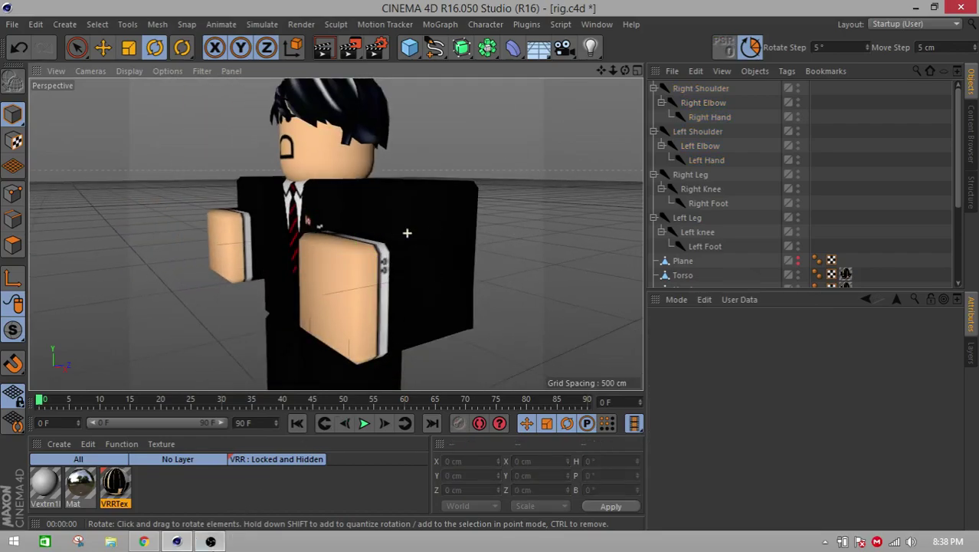
pyautogui.click(210, 541)
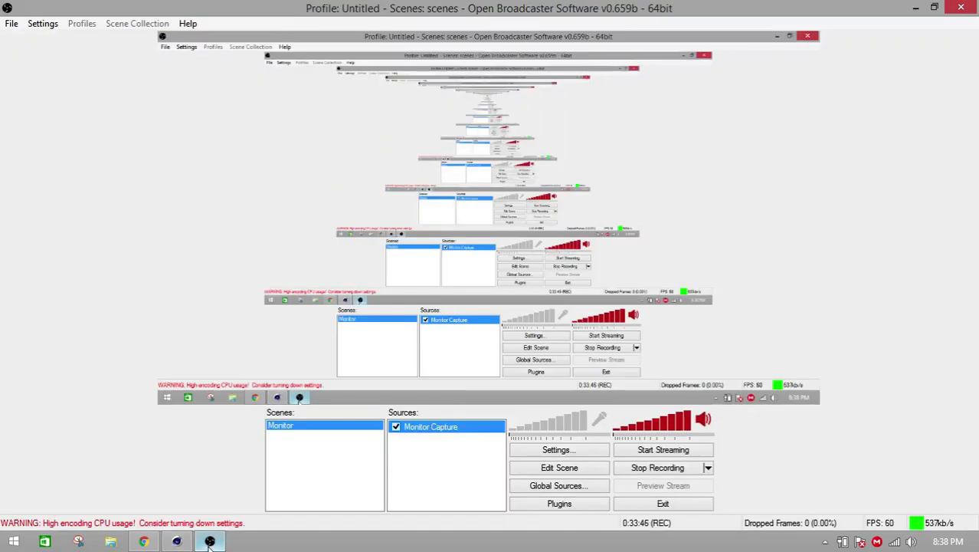
pyautogui.click(178, 542)
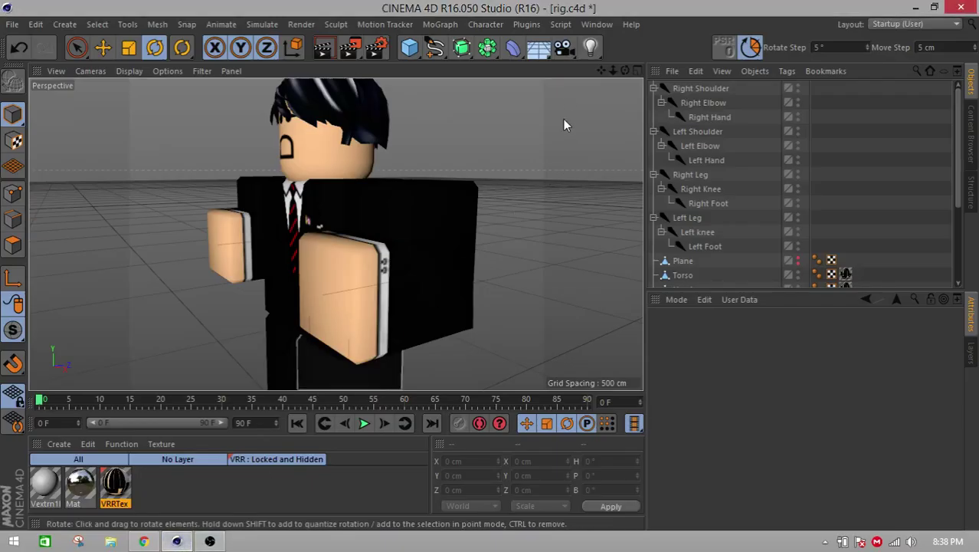
# - Select the Left Elbow and Right Elbow joints together and rotate them to a pitch of 0° to straighten both arms
pyautogui.moveTo(600, 70); pyautogui.dragTo(629, 63)
pyautogui.scroll(-3, 463, 211)
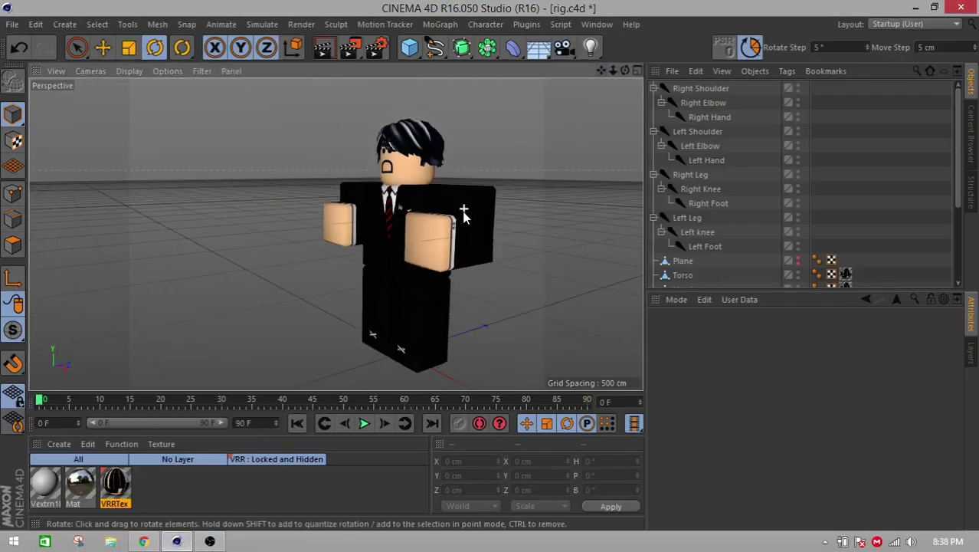
pyautogui.click(699, 145)
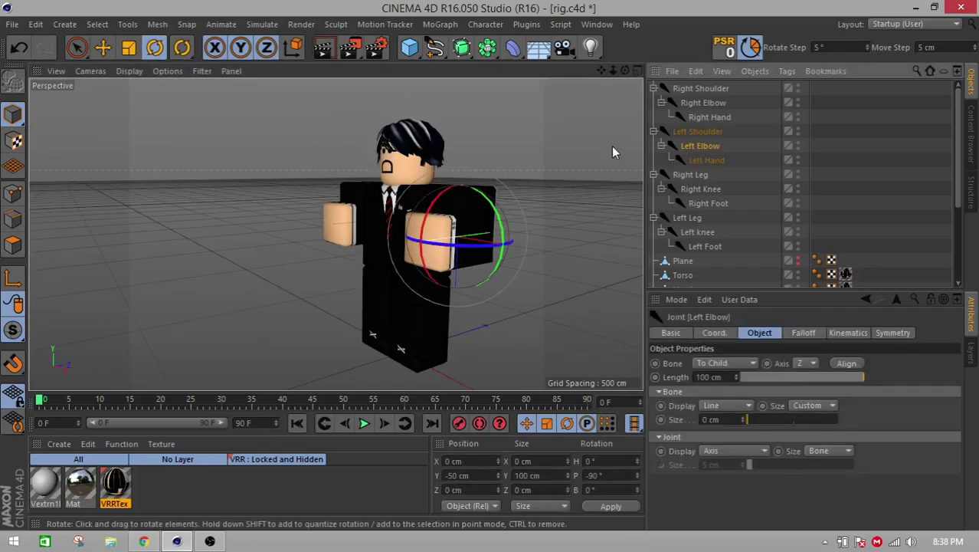
pyautogui.moveTo(600, 72); pyautogui.dragTo(506, 191)
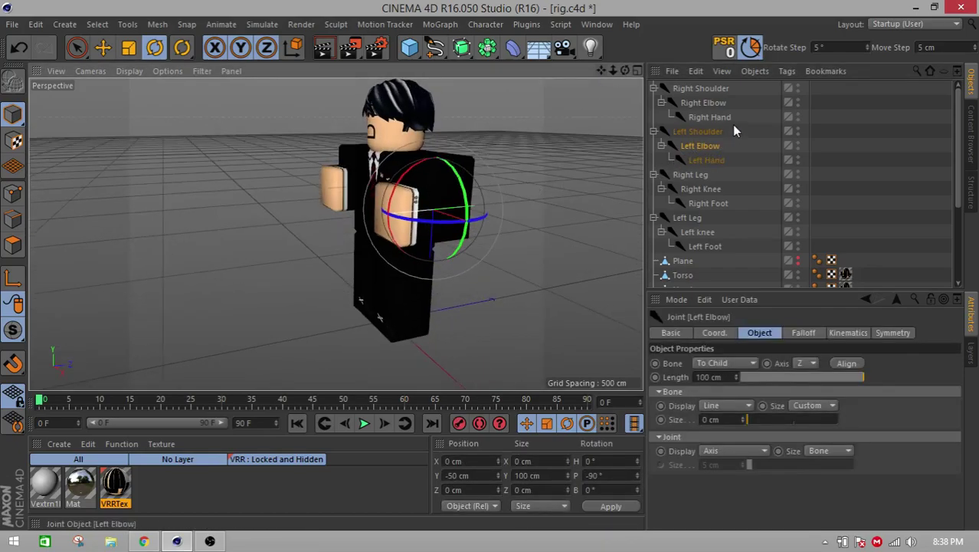
pyautogui.keyDown('ctrl'); pyautogui.click(714, 104); pyautogui.keyUp('ctrl')
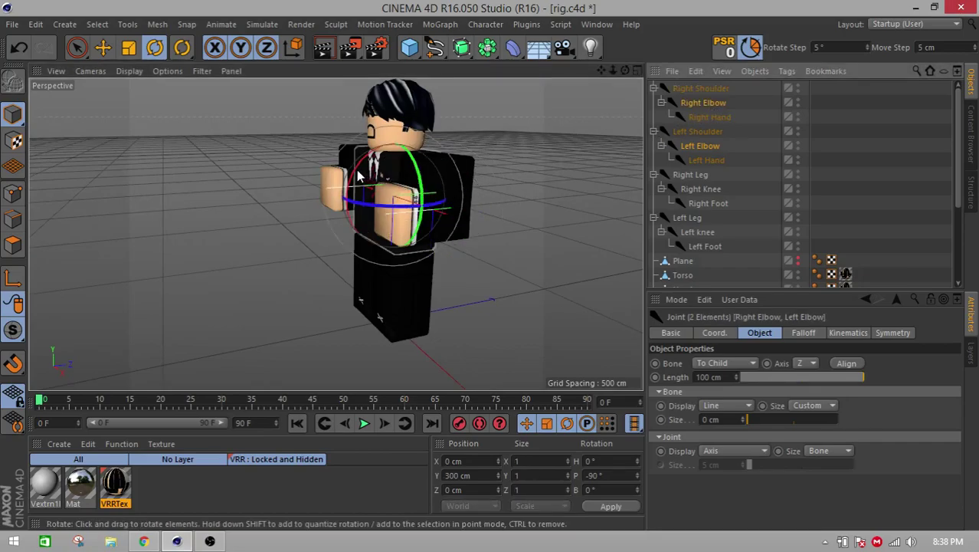
pyautogui.moveTo(356, 177); pyautogui.dragTo(374, 233)
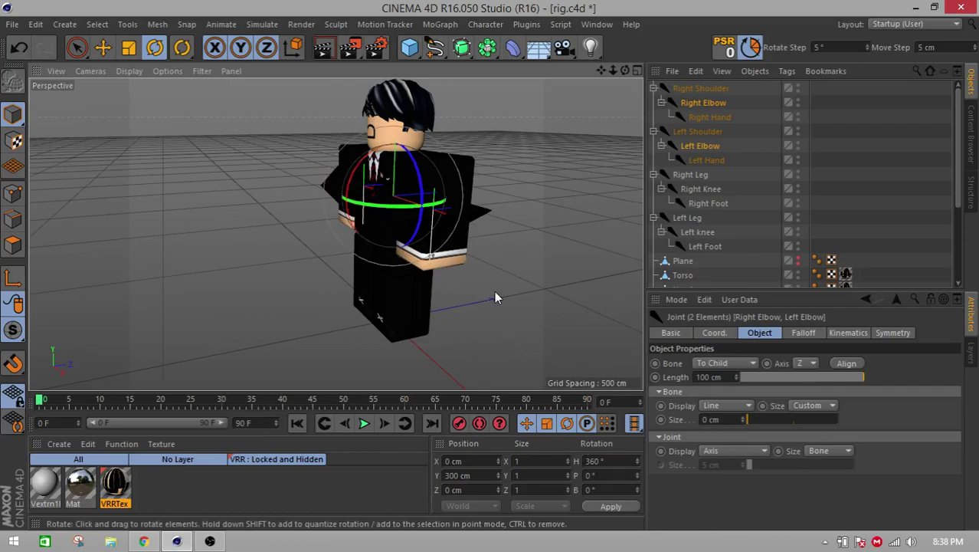
# - Try adding a Pose Morph tag to both the Right Leg and Left Leg objects from the Character Tags
pyautogui.keyDown('alt'); pyautogui.moveTo(491, 291); pyautogui.dragTo(530, 275); pyautogui.keyUp('alt')
pyautogui.moveTo(600, 70); pyautogui.dragTo(554, 90)
pyautogui.keyDown('alt'); pyautogui.moveTo(527, 196); pyautogui.dragTo(529, 202); pyautogui.keyUp('alt')
pyautogui.scroll(-3, 704, 218)
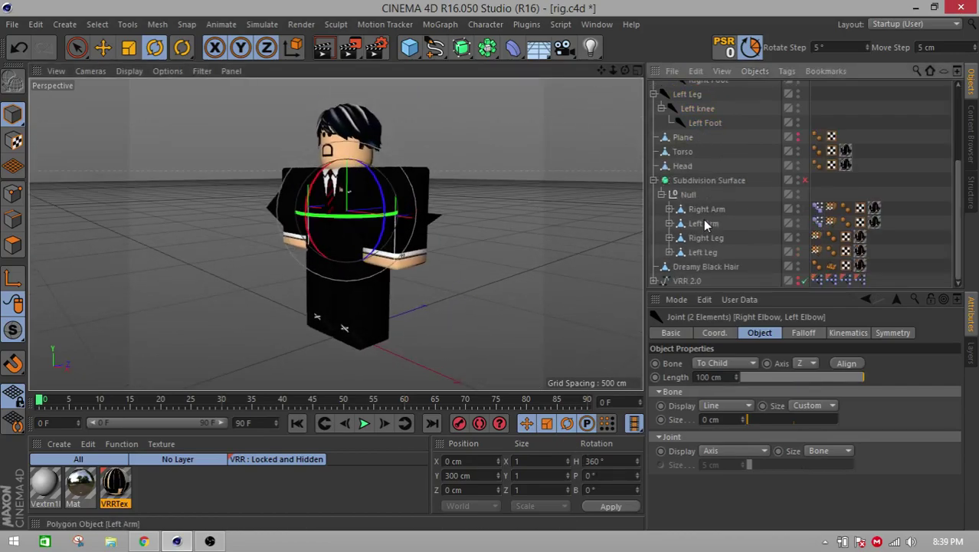
pyautogui.click(705, 237)
pyautogui.keyDown('ctrl'); pyautogui.click(704, 253); pyautogui.keyUp('ctrl')
pyautogui.rightClick(703, 257)
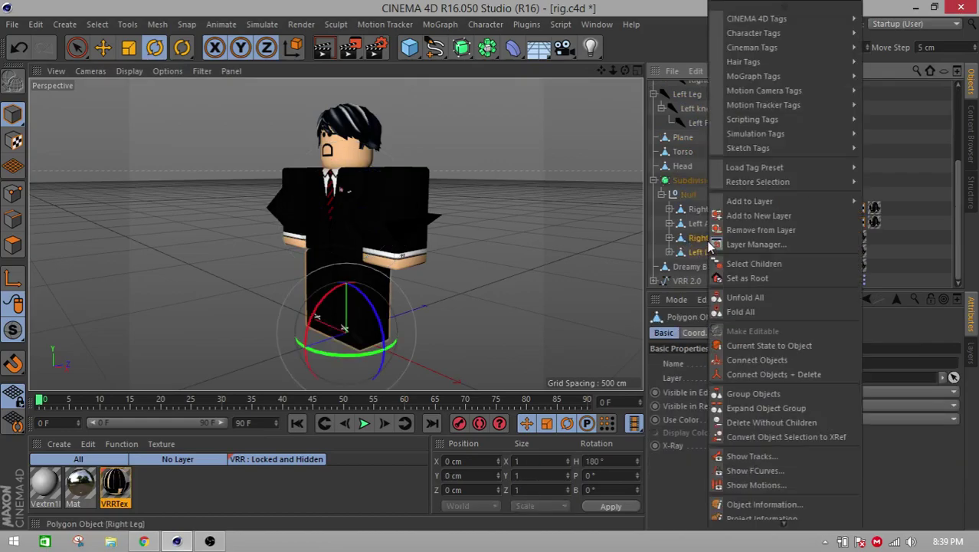
pyautogui.moveTo(754, 19)
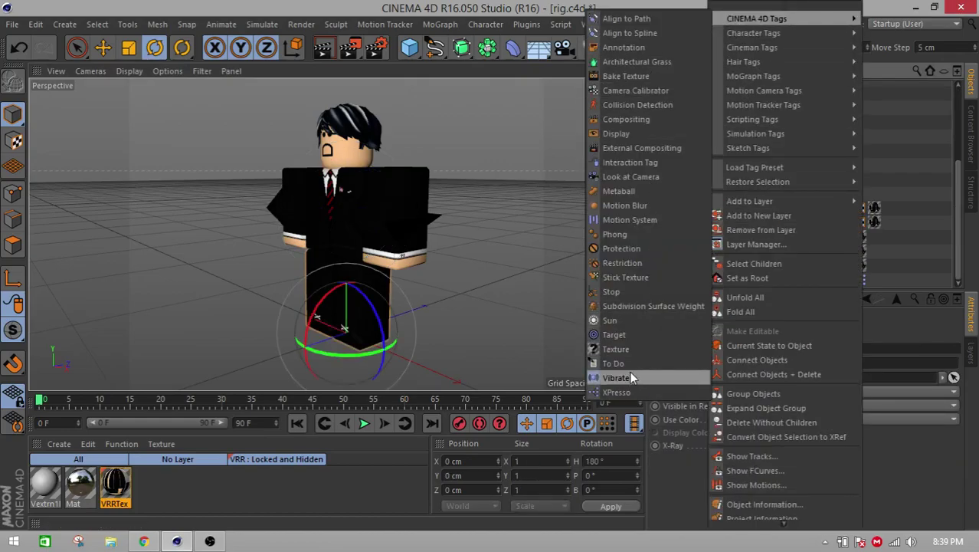
pyautogui.moveTo(787, 34)
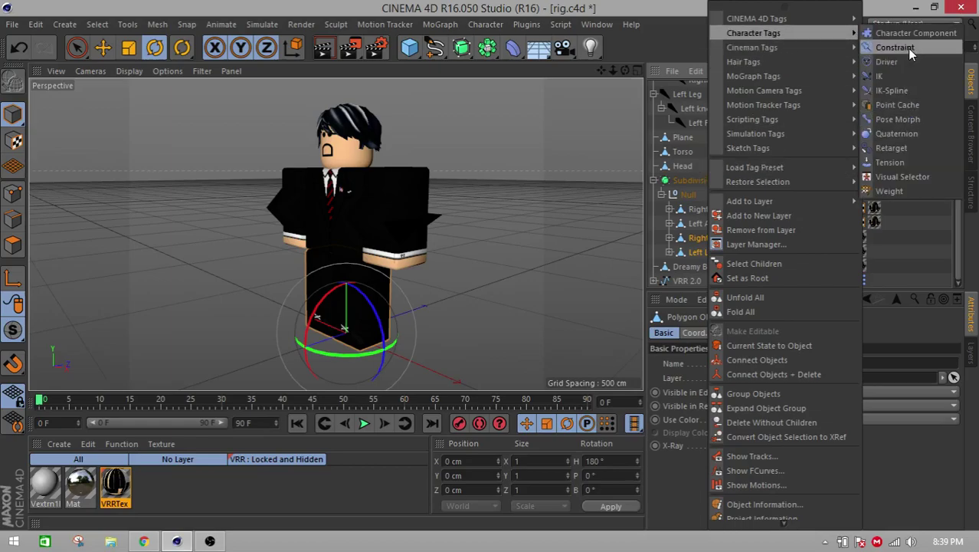
pyautogui.click(902, 121)
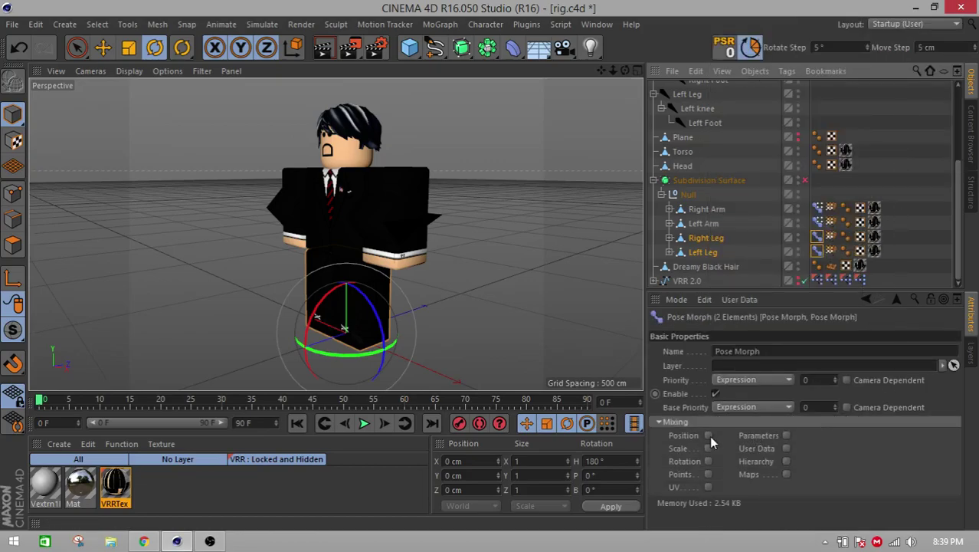
# - Remove the new Pose Morph tags from the Right Leg and Left Leg objects while keeping the leg meshes
pyautogui.click(708, 436)
pyautogui.hotkey('ctrl', 'z')
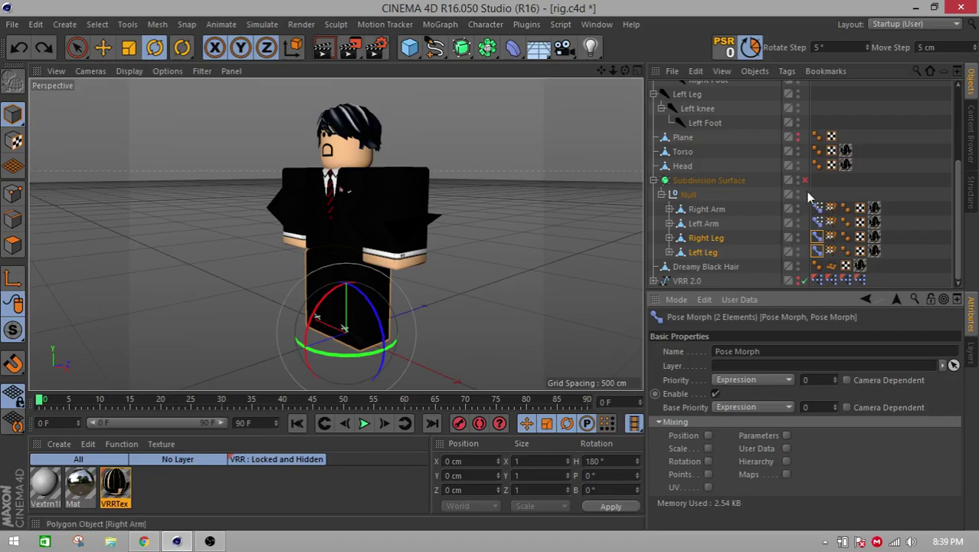
pyautogui.press('Delete')
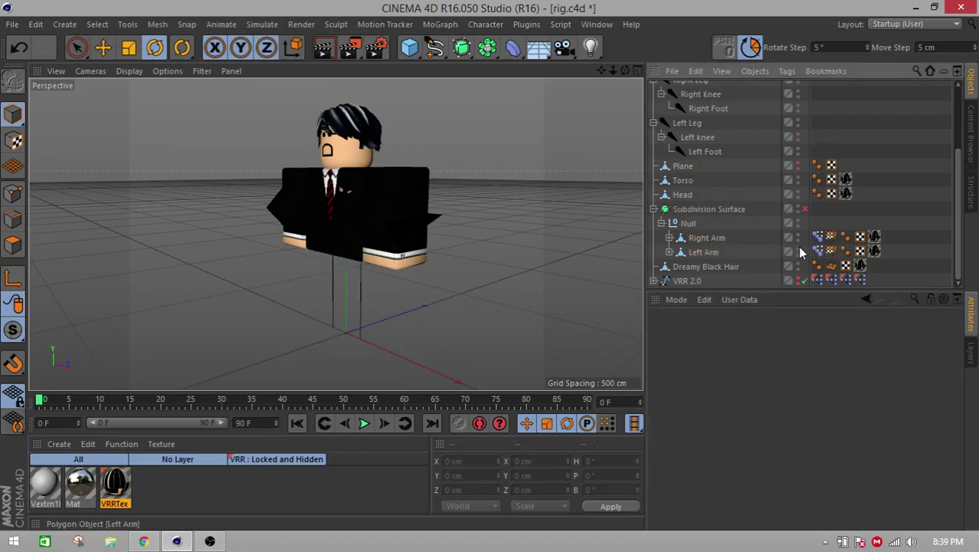
pyautogui.hotkey('ctrl', 'z')
pyautogui.press('Delete')
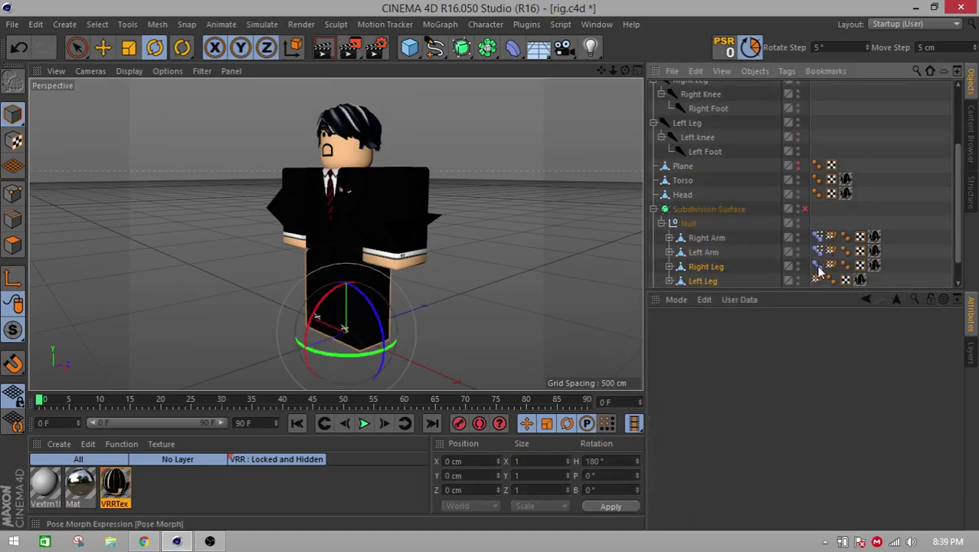
pyautogui.click(817, 266)
pyautogui.press('Delete')
# - Check the Left Arm's Pose Morph tag for reference and add a Point Morph to the Right Leg and Left Leg together
pyautogui.click(817, 252)
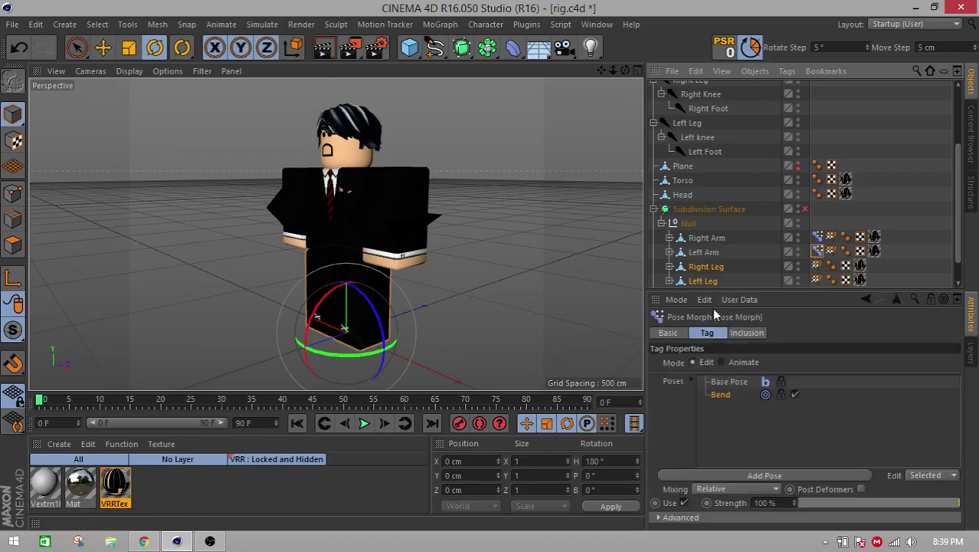
pyautogui.click(678, 333)
pyautogui.click(705, 337)
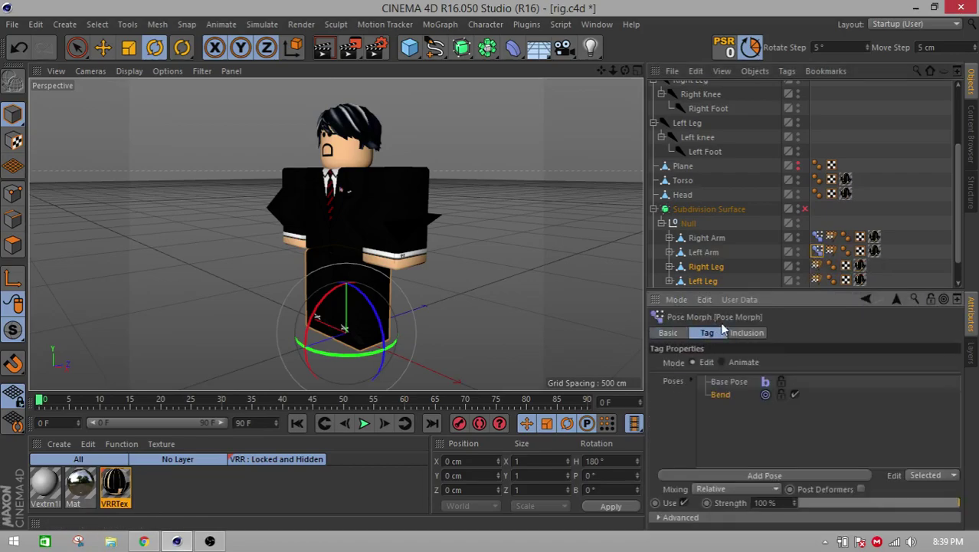
pyautogui.click(706, 266)
pyautogui.keyDown('ctrl'); pyautogui.click(704, 281); pyautogui.keyUp('ctrl')
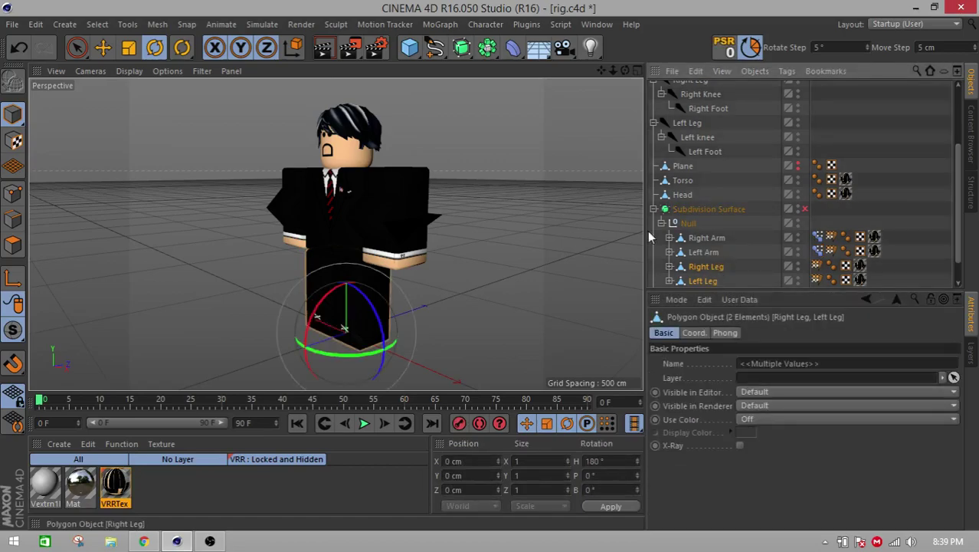
pyautogui.click(486, 24)
pyautogui.moveTo(518, 25)
pyautogui.moveTo(486, 23)
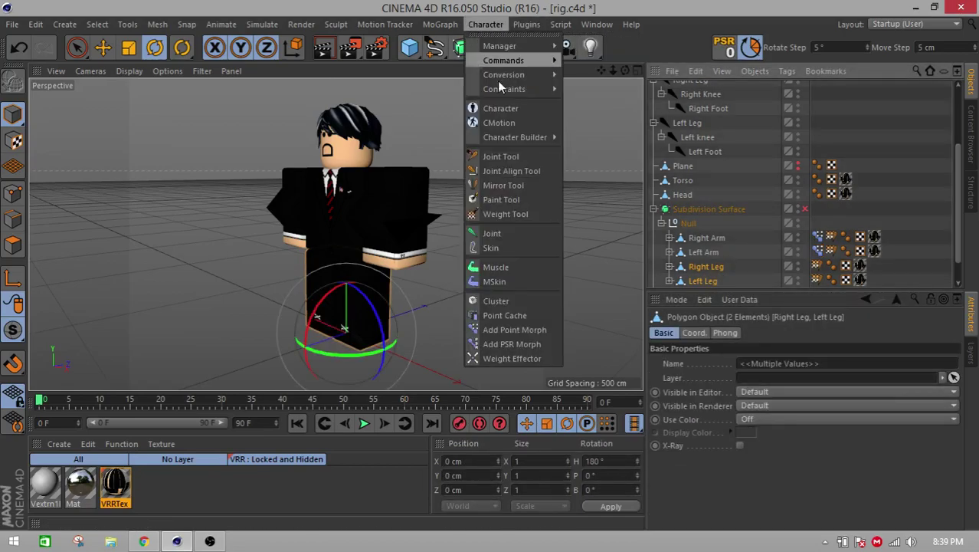
pyautogui.click(503, 330)
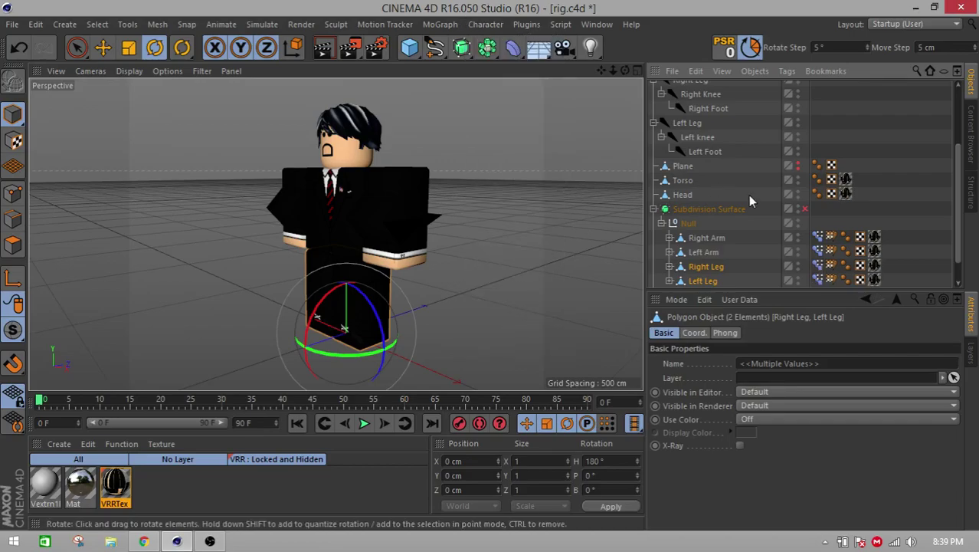
# - Select the Pose Morph tags of both legs and rename their new pose as Bend
pyautogui.click(817, 265)
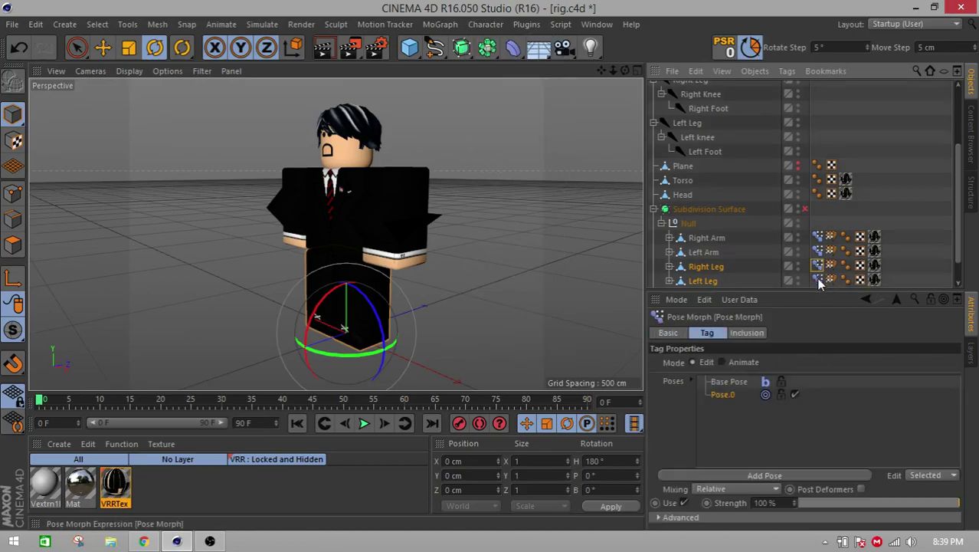
pyautogui.doubleClick(724, 395)
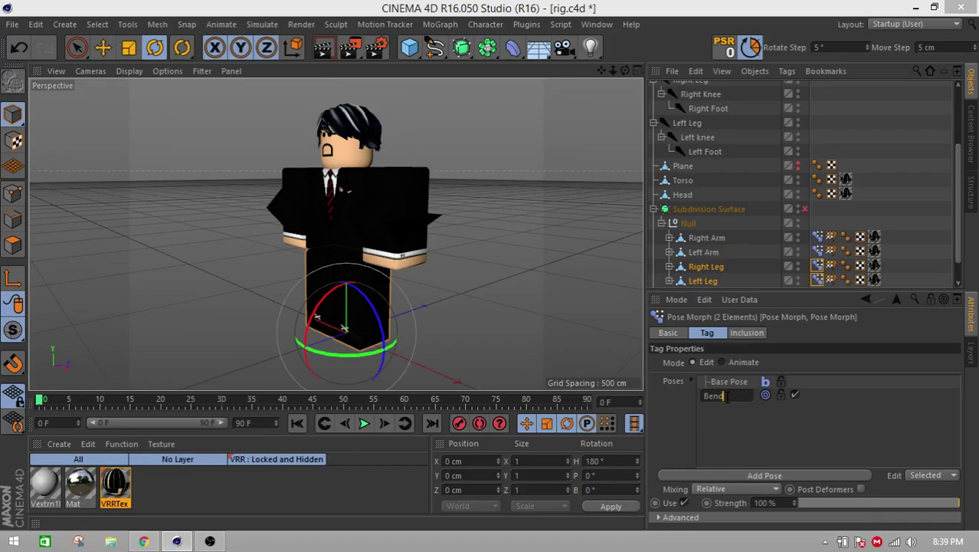
pyautogui.write('Bend')
pyautogui.press('Return')
# - In the Right view, move the front and back points at knee height on both legs outward by about 50 cm
pyautogui.moveTo(602, 72); pyautogui.dragTo(433, 146)
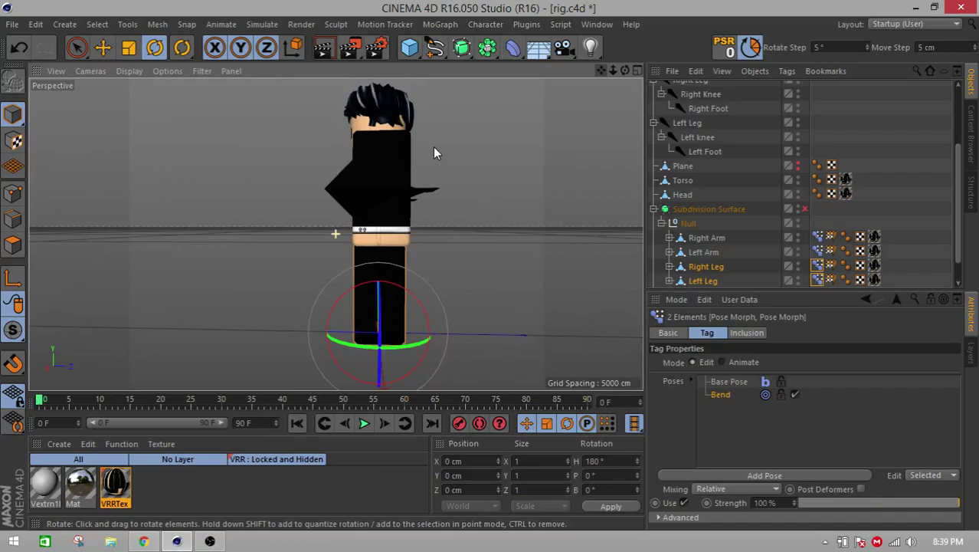
pyautogui.click(637, 71)
pyautogui.click(329, 236)
pyautogui.scroll(-5, 366, 254)
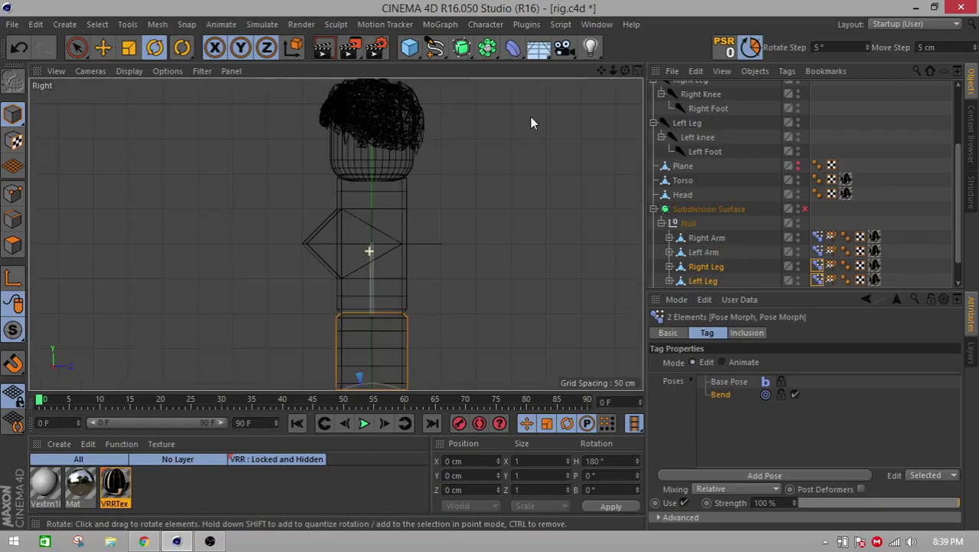
pyautogui.moveTo(601, 70); pyautogui.dragTo(602, 1)
pyautogui.scroll(2, 445, 279)
pyautogui.scroll(2, 446, 285)
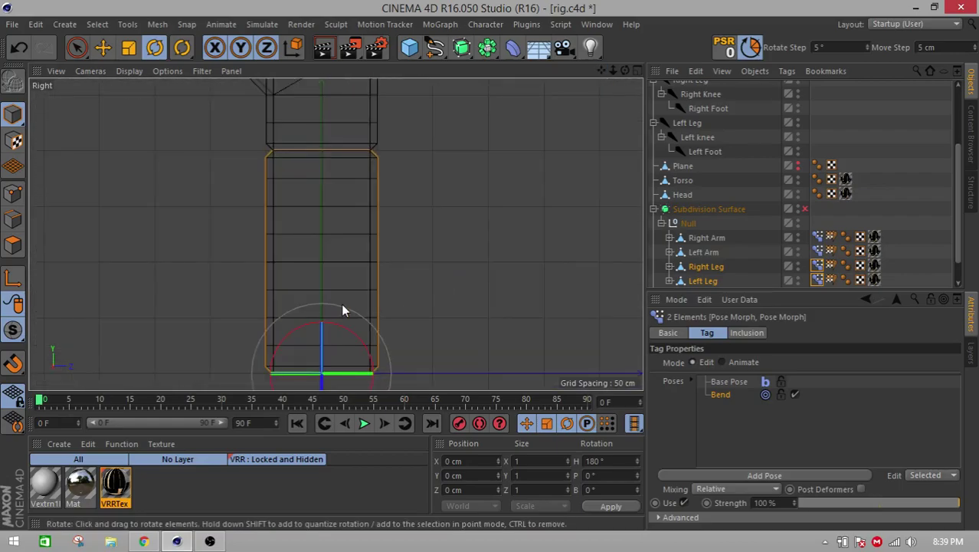
pyautogui.click(79, 49)
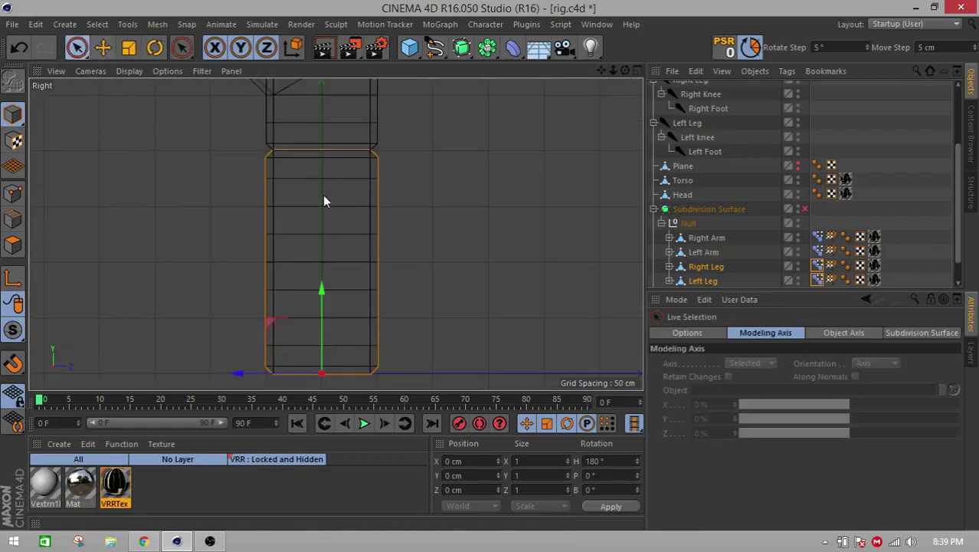
pyautogui.click(13, 195)
pyautogui.click(269, 260)
pyautogui.moveTo(310, 263); pyautogui.dragTo(255, 264)
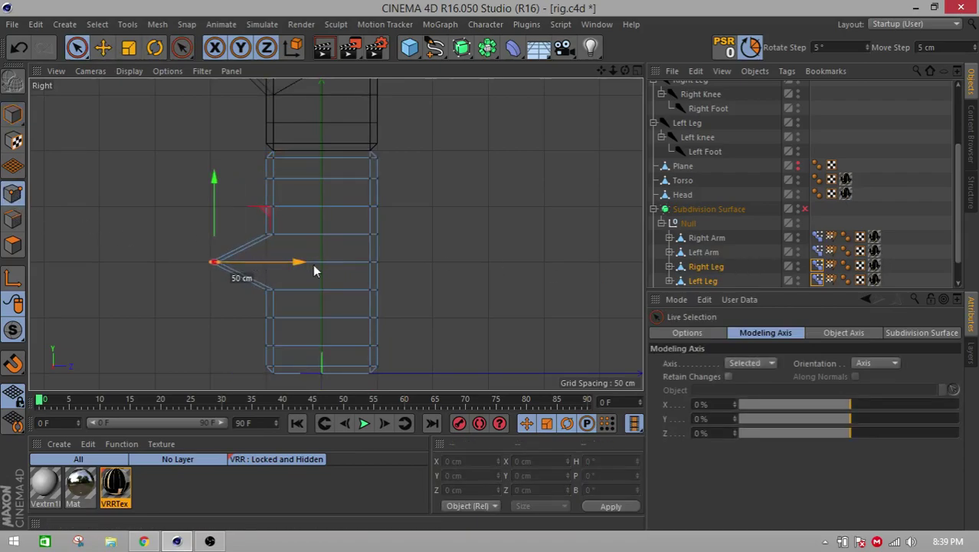
pyautogui.click(393, 263)
pyautogui.moveTo(393, 263); pyautogui.dragTo(457, 262)
# - Move both legs' back points above and below the knee 25 cm away from it and the matching front points 25 cm to the knee line
pyautogui.moveTo(601, 70); pyautogui.dragTo(636, 114)
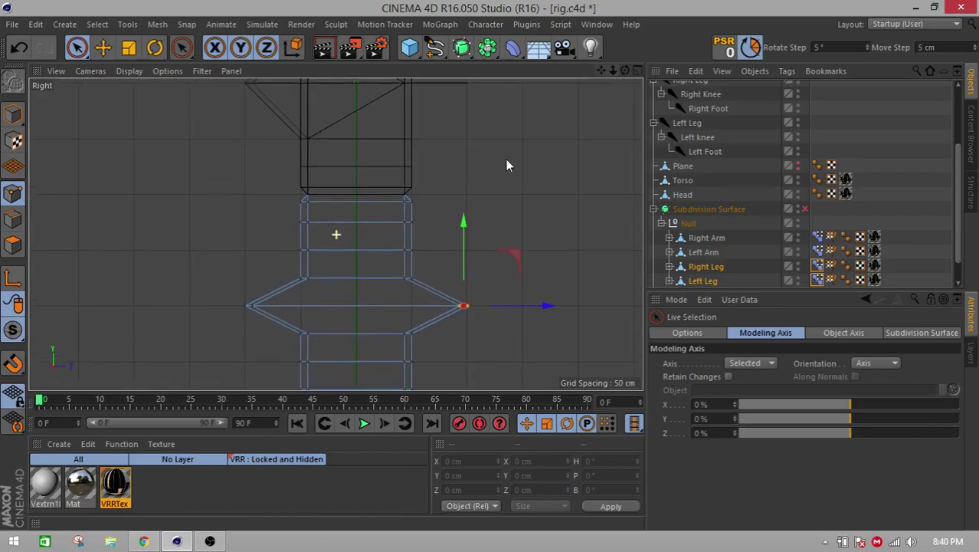
pyautogui.click(409, 277)
pyautogui.moveTo(411, 248); pyautogui.dragTo(411, 228)
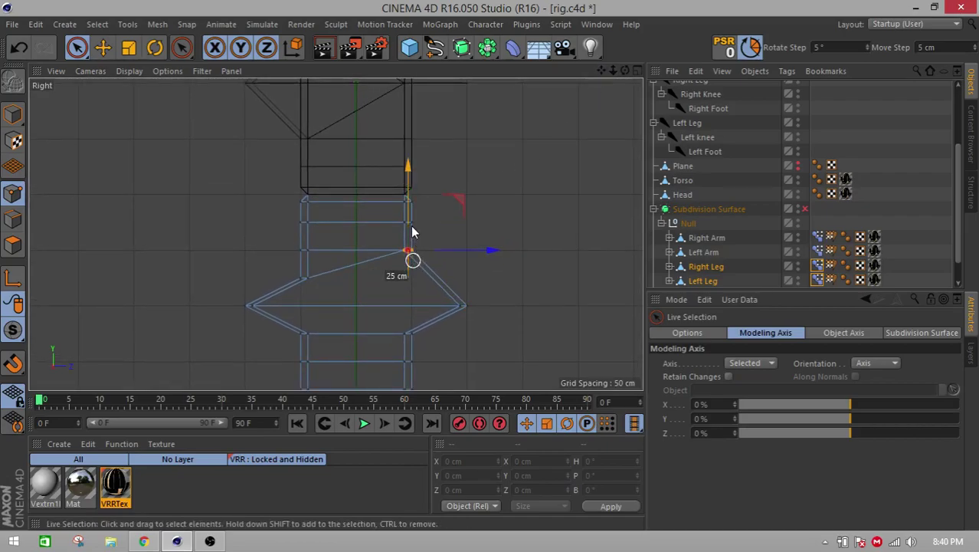
pyautogui.click(417, 334)
pyautogui.moveTo(409, 280); pyautogui.dragTo(409, 328)
pyautogui.click(304, 282)
pyautogui.moveTo(306, 262); pyautogui.dragTo(304, 281)
pyautogui.click(319, 336)
pyautogui.moveTo(306, 317); pyautogui.dragTo(311, 282)
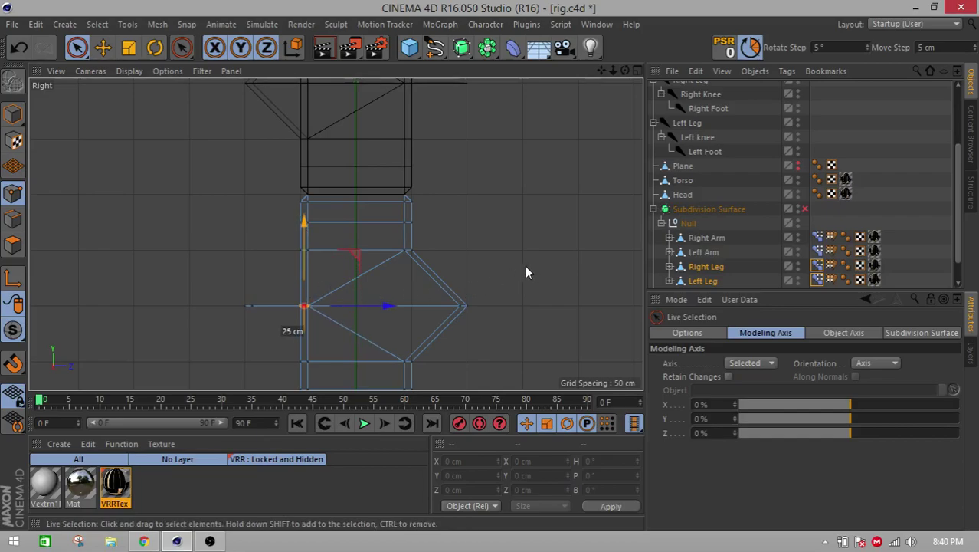
# - In the Perspective view, select both legs' Pose Morph tags and try out the strength of the Bend pose
pyautogui.click(639, 71)
pyautogui.click(328, 70)
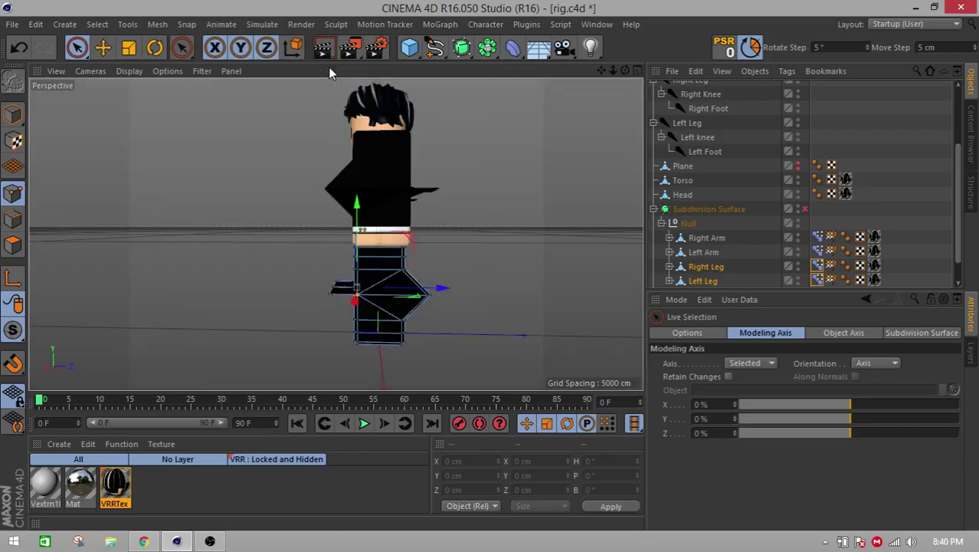
pyautogui.keyDown('alt'); pyautogui.moveTo(369, 167); pyautogui.dragTo(474, 191); pyautogui.keyUp('alt')
pyautogui.click(828, 265)
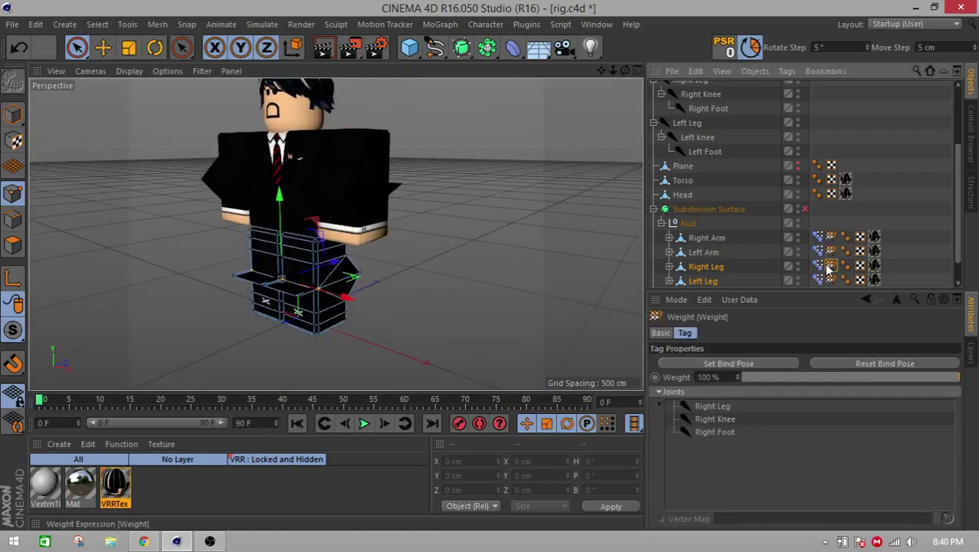
pyautogui.click(817, 278)
pyautogui.keyDown('shift'); pyautogui.click(817, 267); pyautogui.keyUp('shift')
pyautogui.moveTo(819, 504); pyautogui.dragTo(919, 415)
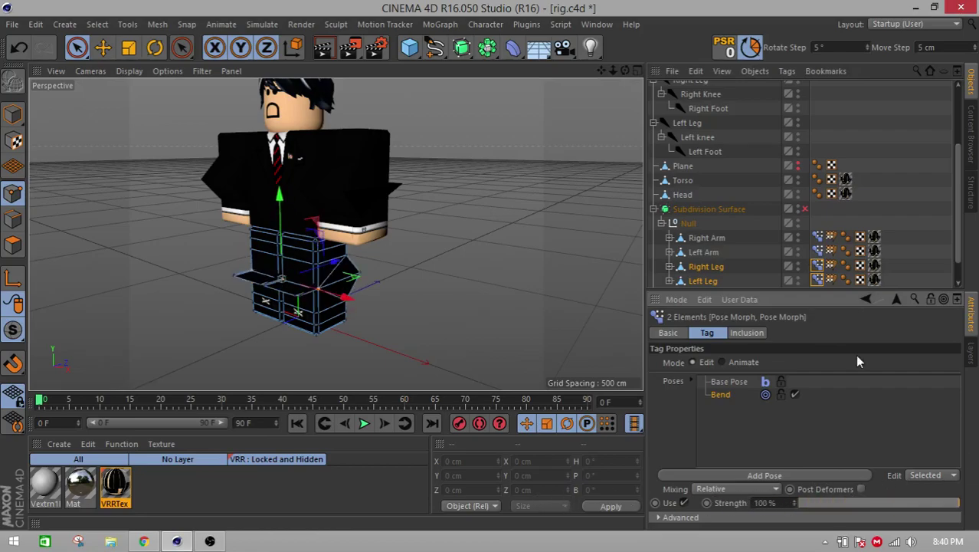
# - Examine the reshaped knees from several sides and check the Right Leg's Bend pose at 100% strength
pyautogui.keyDown('alt'); pyautogui.moveTo(598, 92); pyautogui.dragTo(358, 117); pyautogui.keyUp('alt')
pyautogui.keyDown('alt'); pyautogui.moveTo(357, 116); pyautogui.dragTo(447, 144, button='middle'); pyautogui.keyUp('alt')
pyautogui.keyDown('alt'); pyautogui.moveTo(447, 145); pyautogui.dragTo(524, 217); pyautogui.keyUp('alt')
pyautogui.moveTo(601, 71); pyautogui.dragTo(596, 56)
pyautogui.click(817, 266)
pyautogui.keyDown('alt'); pyautogui.moveTo(490, 245); pyautogui.dragTo(574, 245); pyautogui.keyUp('alt')
pyautogui.moveTo(862, 503); pyautogui.dragTo(977, 503)
pyautogui.moveTo(602, 71); pyautogui.dragTo(610, 118)
pyautogui.click(604, 134)
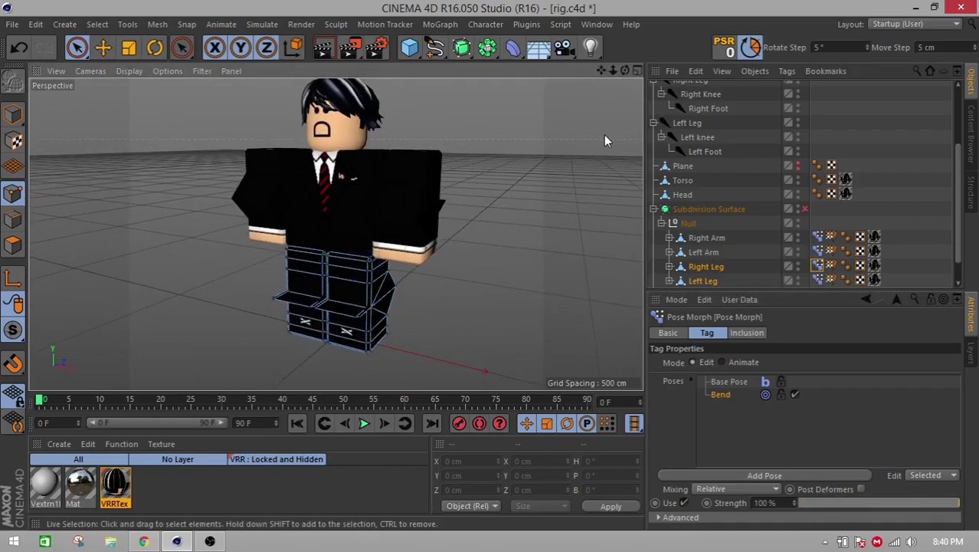
# - Return to Model mode and deselect the leg objects
pyautogui.click(13, 115)
pyautogui.click(575, 167)
pyautogui.keyDown('alt'); pyautogui.moveTo(576, 163); pyautogui.dragTo(526, 177); pyautogui.keyUp('alt')
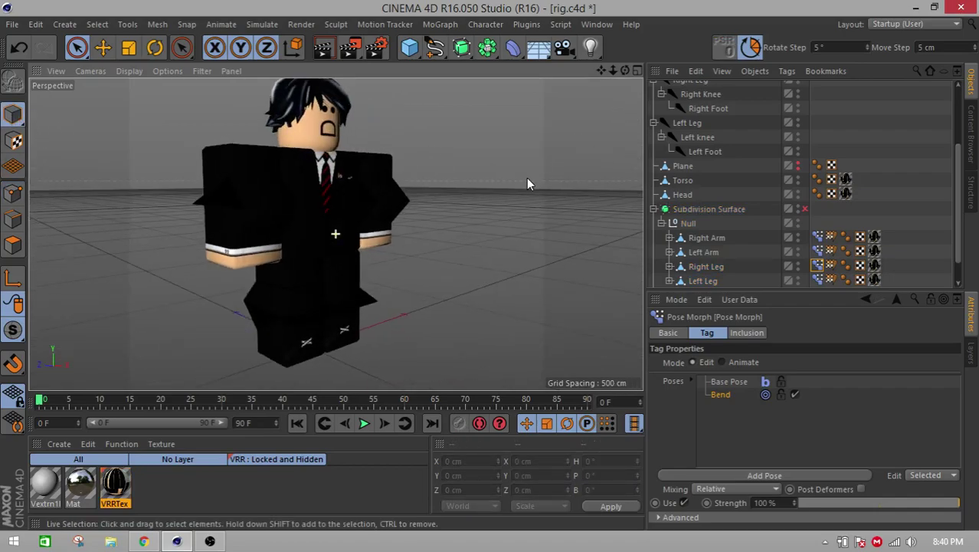
# - Expand the Body Parts group of VRR 2.0 and examine the objects under each body part's subdivision surface
pyautogui.scroll(-2, 693, 222)
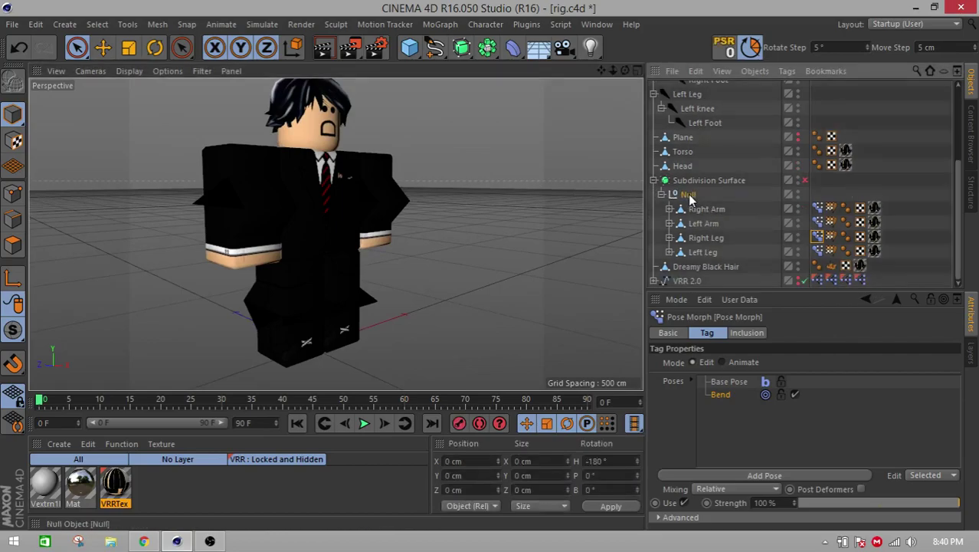
pyautogui.click(691, 194)
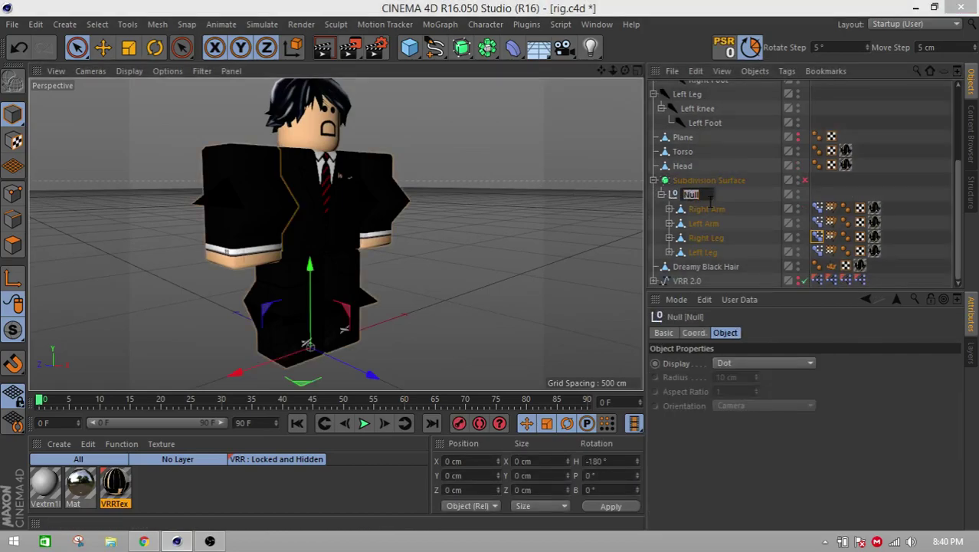
pyautogui.press('Return')
pyautogui.click(656, 280)
pyautogui.scroll(-2, 661, 253)
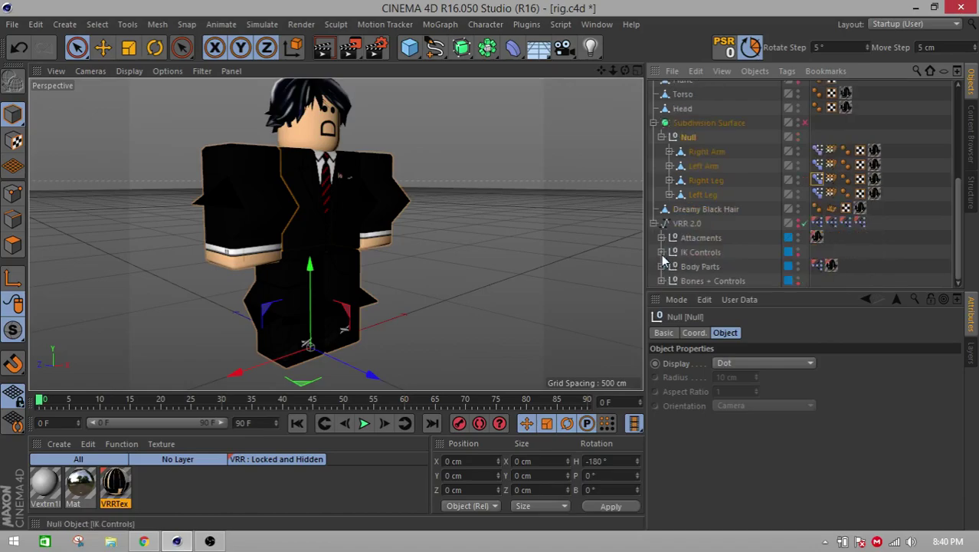
pyautogui.click(662, 267)
pyautogui.scroll(-3, 665, 268)
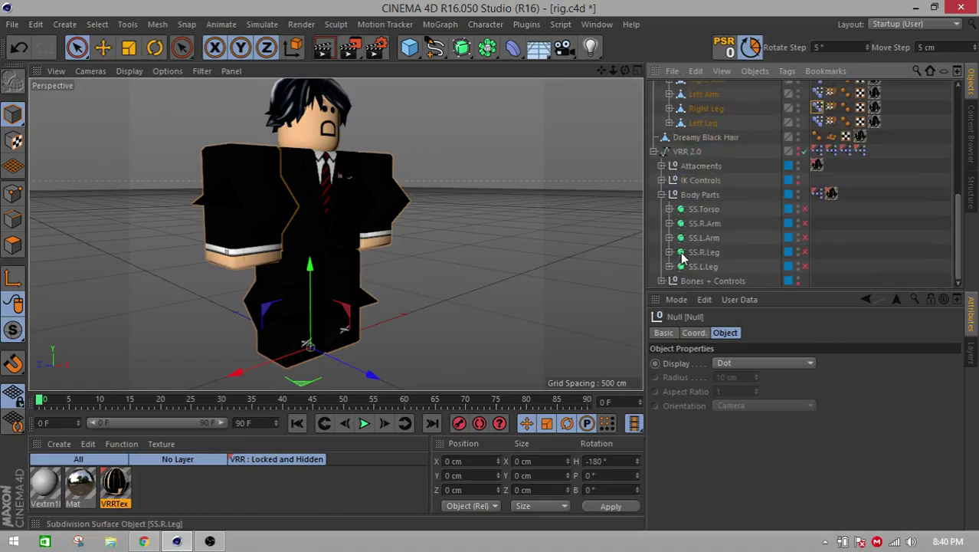
pyautogui.click(670, 209)
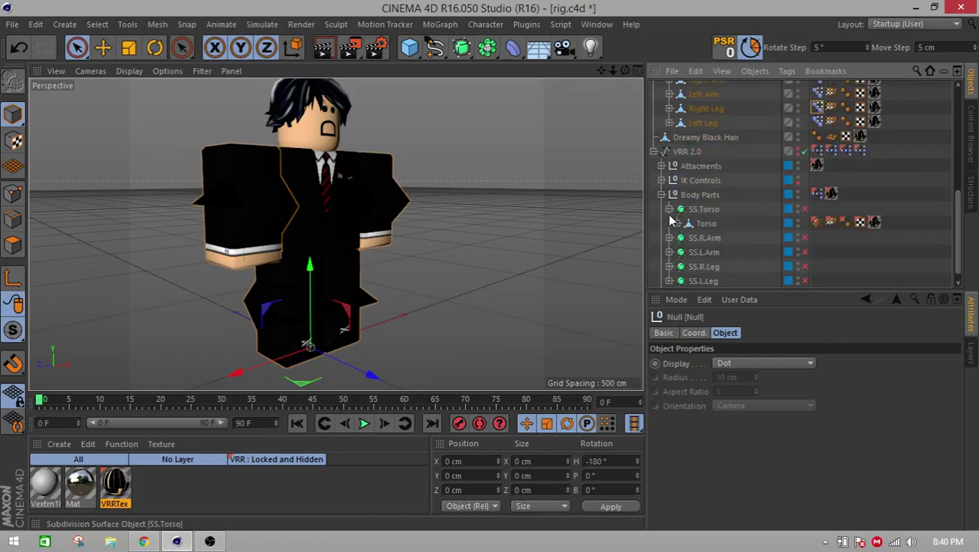
pyautogui.click(670, 237)
pyautogui.click(670, 267)
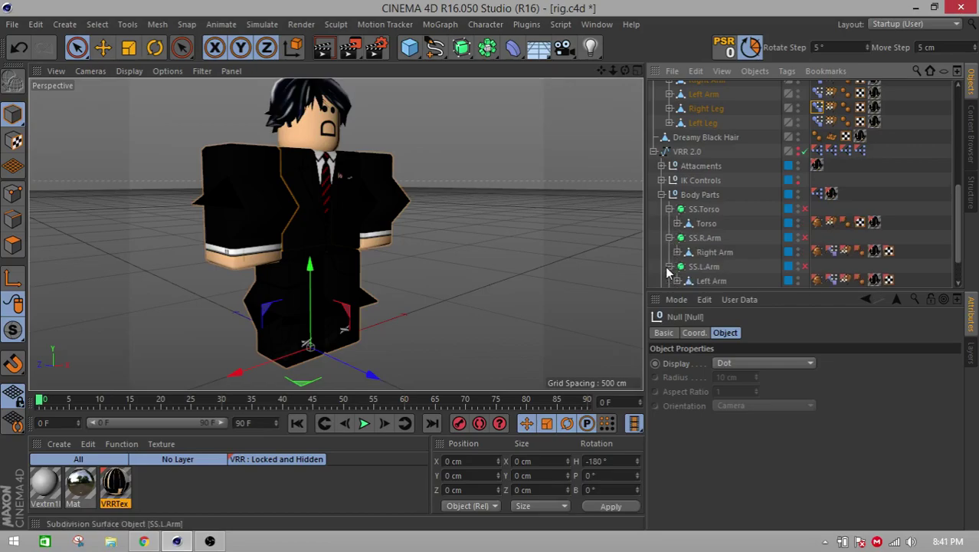
pyautogui.scroll(-2, 669, 270)
pyautogui.click(669, 252)
pyautogui.scroll(-1, 671, 259)
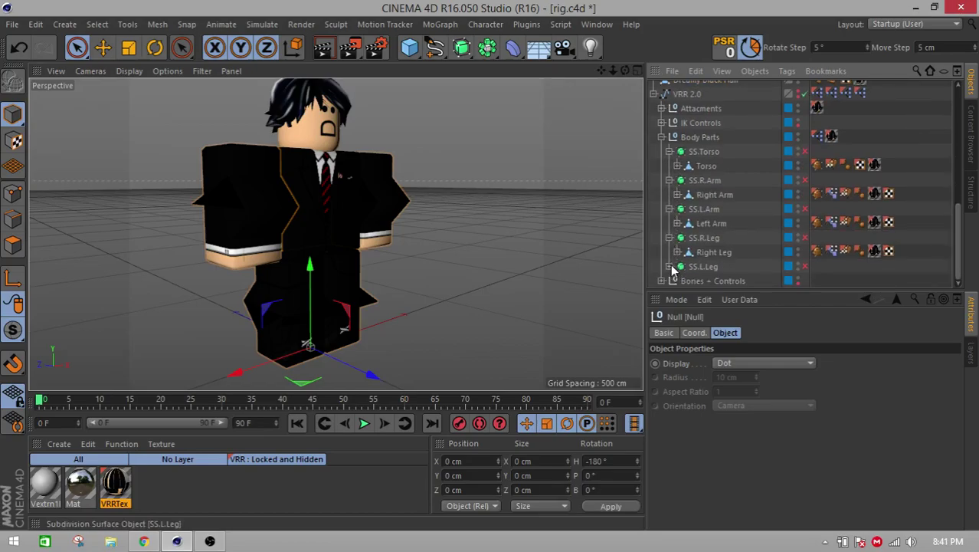
pyautogui.click(671, 266)
pyautogui.scroll(6, 848, 259)
pyautogui.scroll(-6, 850, 259)
pyautogui.scroll(5, 848, 258)
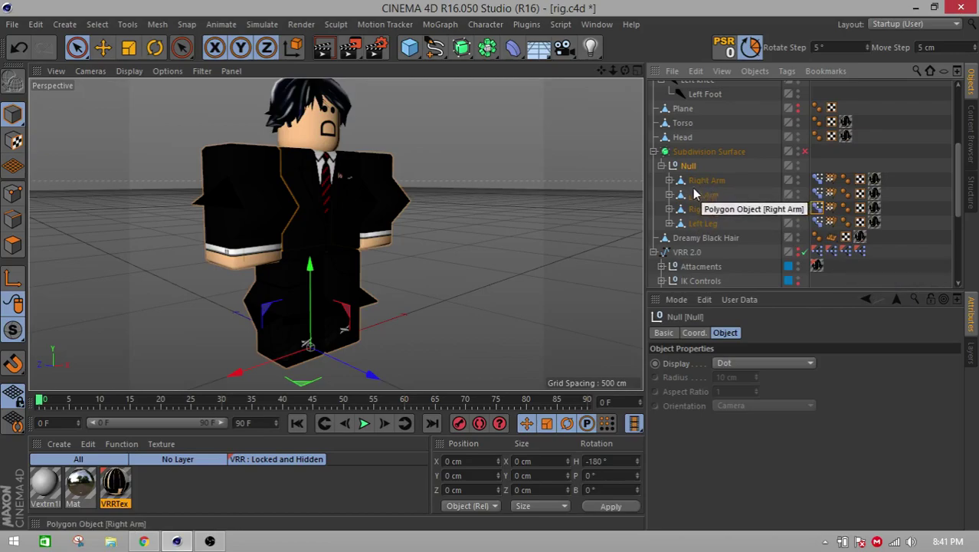
# - Select the Pose Morph tags of both arms and both legs and set the Bend pose strength to 0%
pyautogui.moveTo(603, 70); pyautogui.dragTo(609, 75)
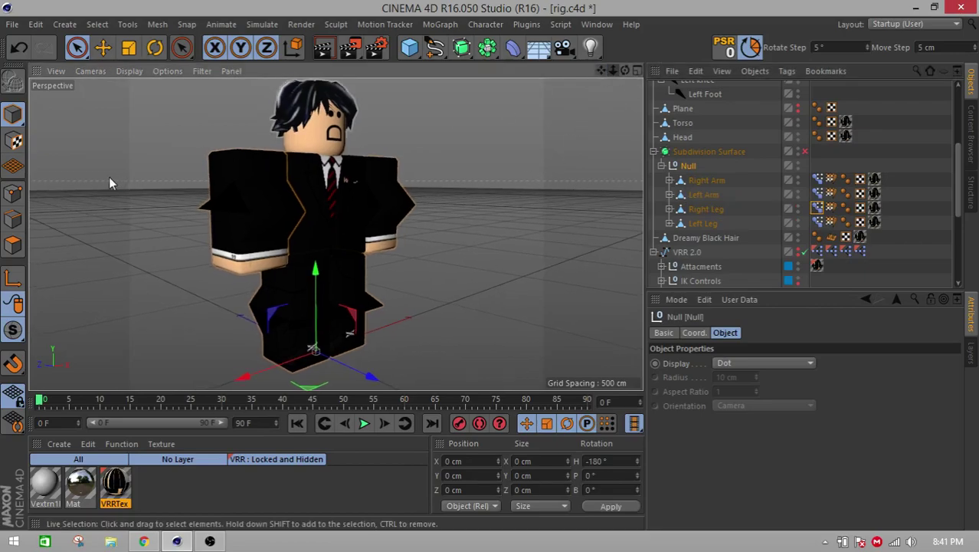
pyautogui.click(104, 46)
pyautogui.keyDown('alt'); pyautogui.moveTo(201, 150); pyautogui.dragTo(205, 183); pyautogui.keyUp('alt')
pyautogui.click(696, 182)
pyautogui.keyDown('alt'); pyautogui.moveTo(494, 205); pyautogui.dragTo(613, 178); pyautogui.keyUp('alt')
pyautogui.click(817, 223)
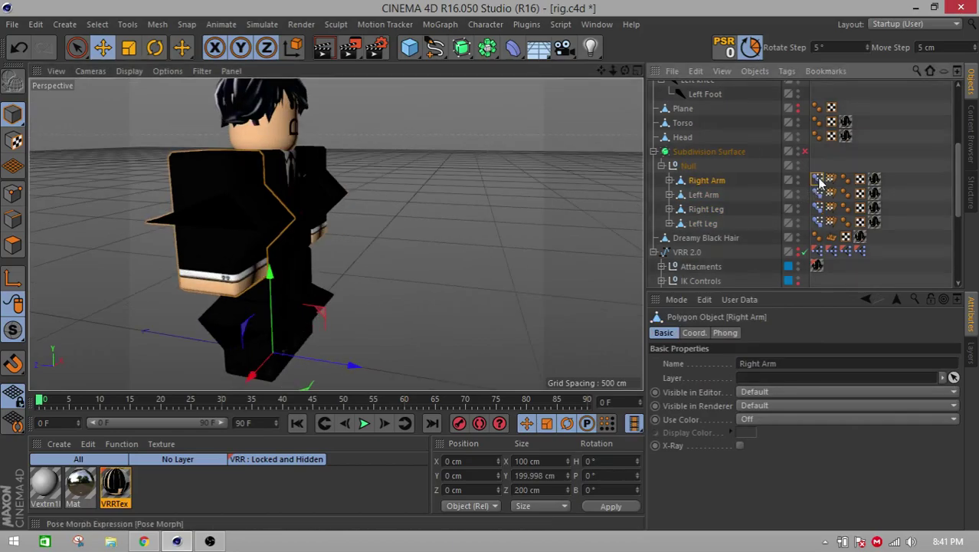
pyautogui.keyDown('shift'); pyautogui.click(817, 223); pyautogui.keyUp('shift')
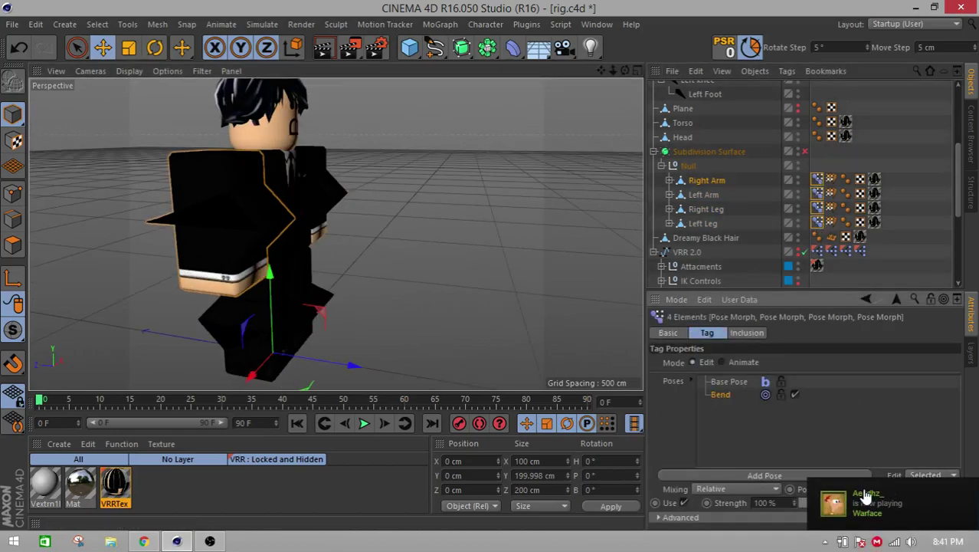
pyautogui.moveTo(807, 512); pyautogui.dragTo(779, 505)
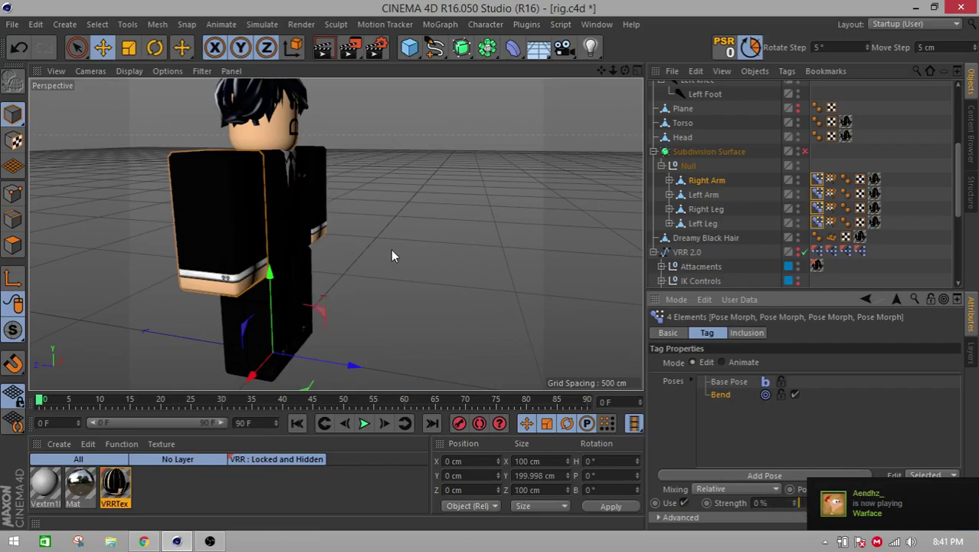
# - Select the Right Arm, Left Arm, Right Leg and Left Leg objects together and switch to Edges mode
pyautogui.keyDown('alt'); pyautogui.moveTo(321, 247); pyautogui.dragTo(395, 199); pyautogui.keyUp('alt')
pyautogui.moveTo(601, 70); pyautogui.dragTo(406, 280)
pyautogui.moveTo(603, 72); pyautogui.dragTo(900, 9)
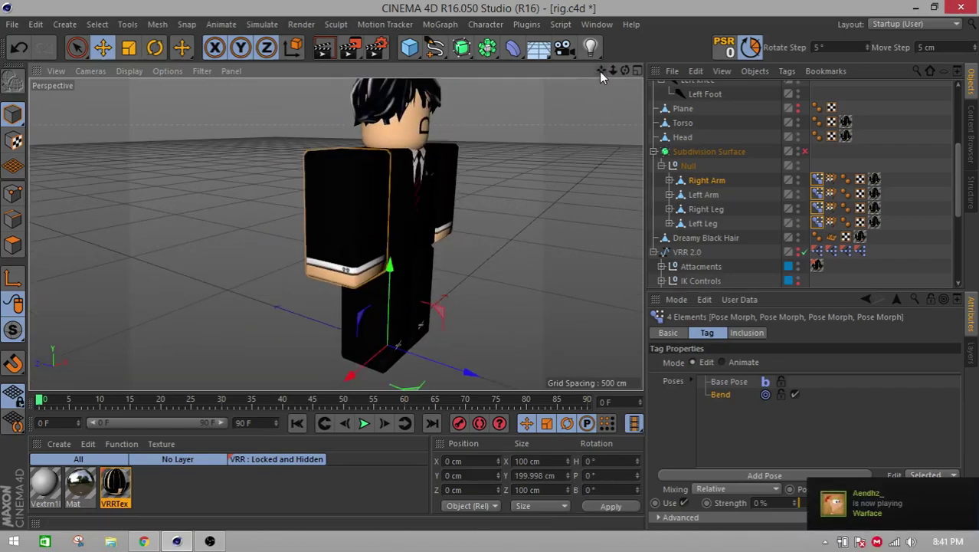
pyautogui.moveTo(603, 70); pyautogui.dragTo(590, 73)
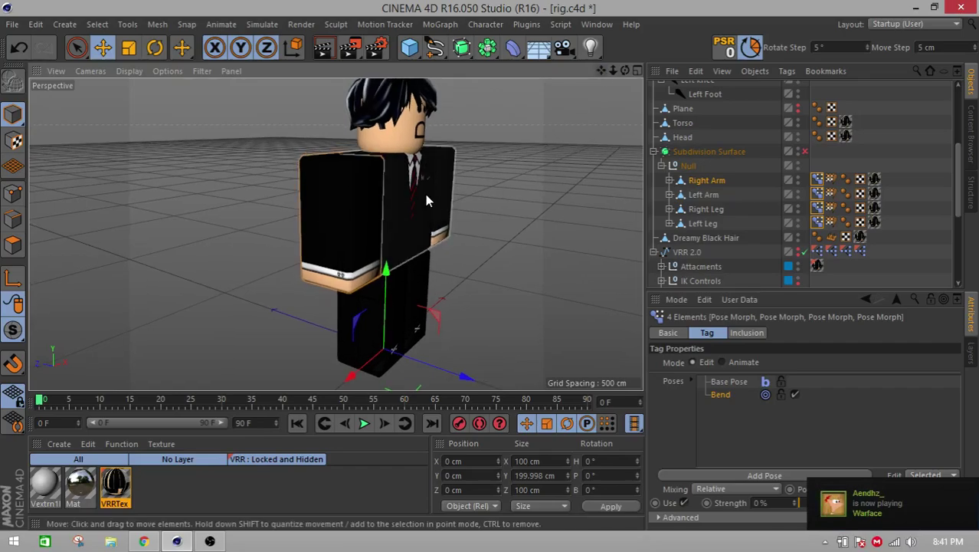
pyautogui.scroll(3, 426, 194)
pyautogui.keyDown('alt'); pyautogui.moveTo(416, 199); pyautogui.dragTo(350, 220); pyautogui.keyUp('alt')
pyautogui.scroll(-5, 349, 219)
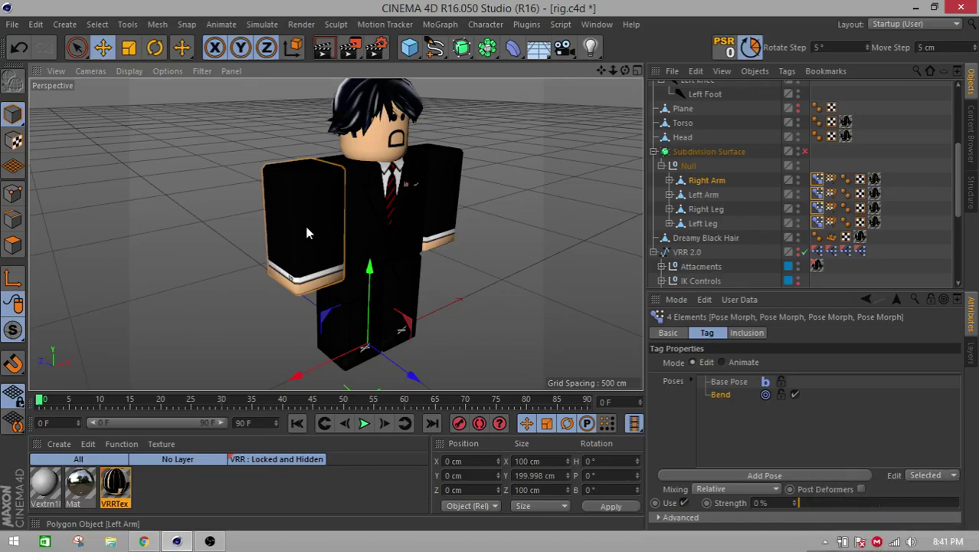
pyautogui.keyDown('shift'); pyautogui.click(704, 223); pyautogui.keyUp('shift')
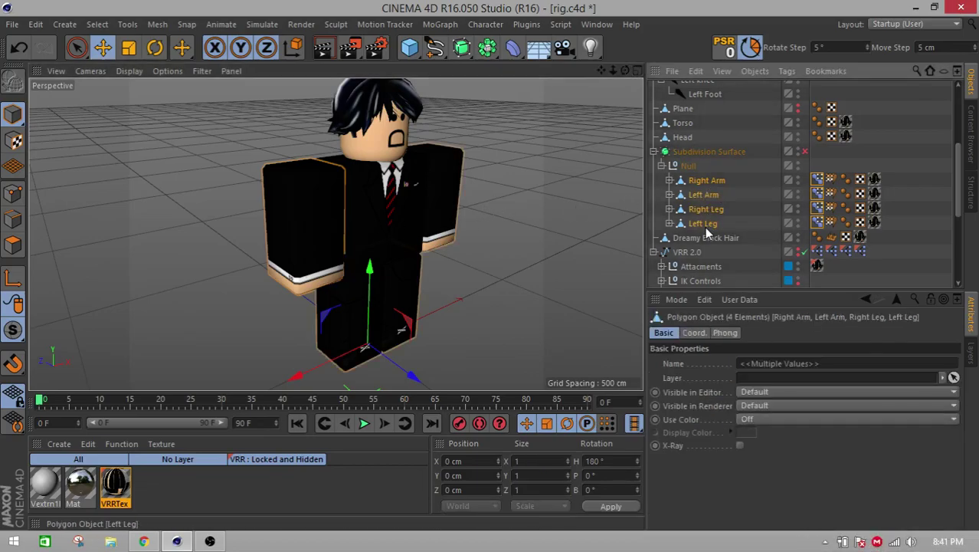
pyautogui.click(12, 219)
# - Use Loop Selection to select the edge loops along the Right Arm's top rim and vertical corners
pyautogui.press('l')
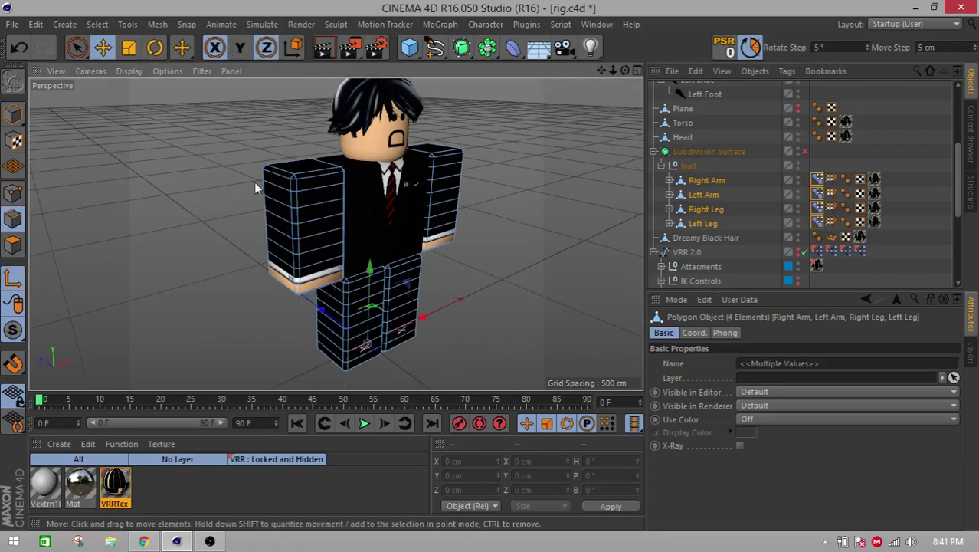
pyautogui.keyDown('alt'); pyautogui.moveTo(277, 168); pyautogui.dragTo(292, 190); pyautogui.keyUp('alt')
pyautogui.press('u')
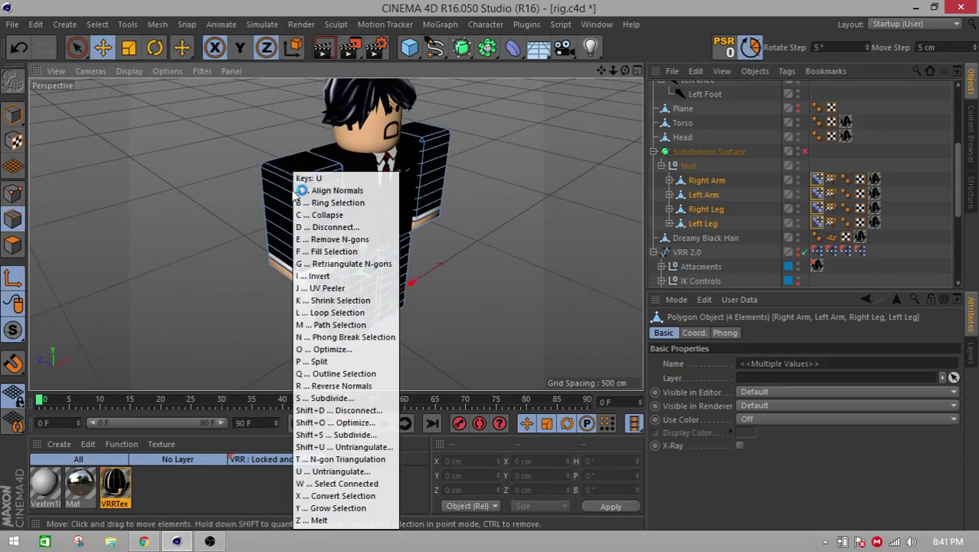
pyautogui.press('l')
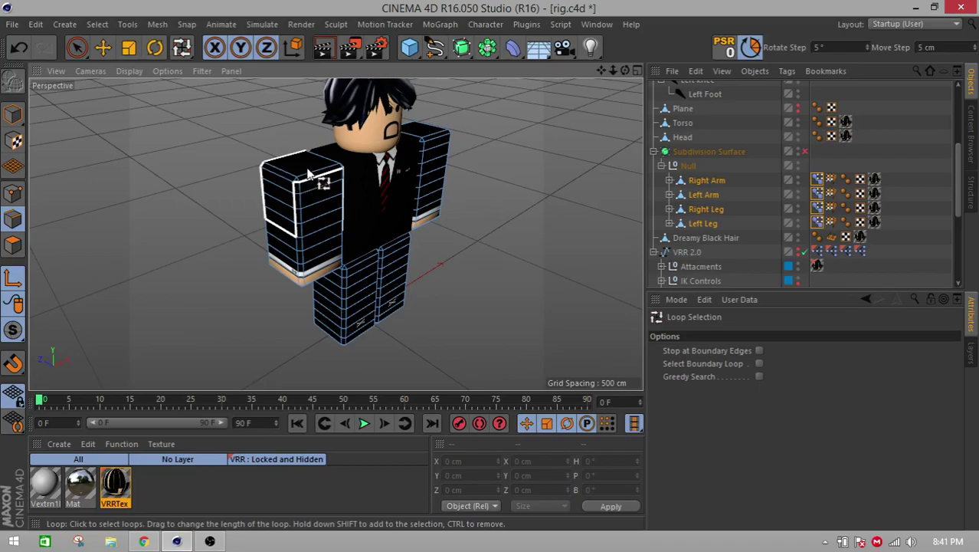
pyautogui.scroll(5, 279, 149)
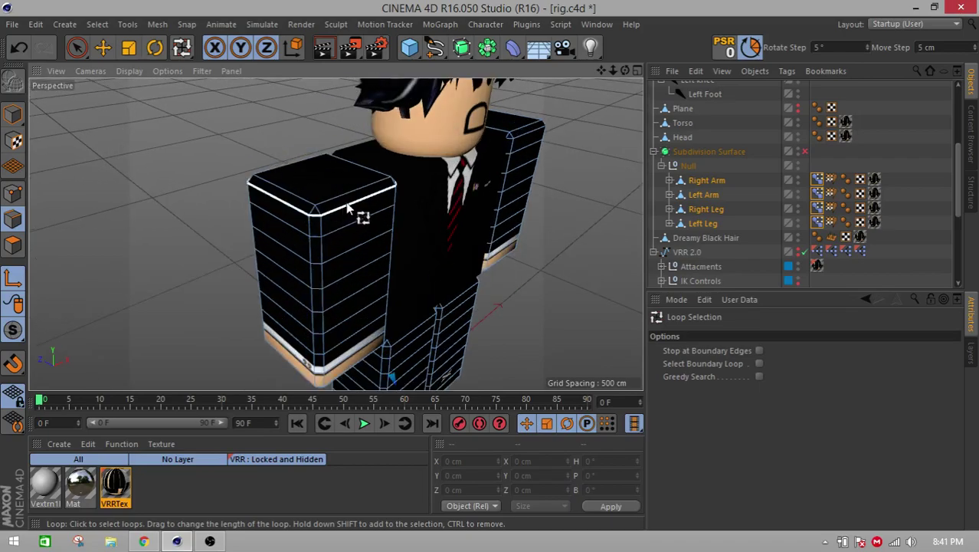
pyautogui.click(358, 198)
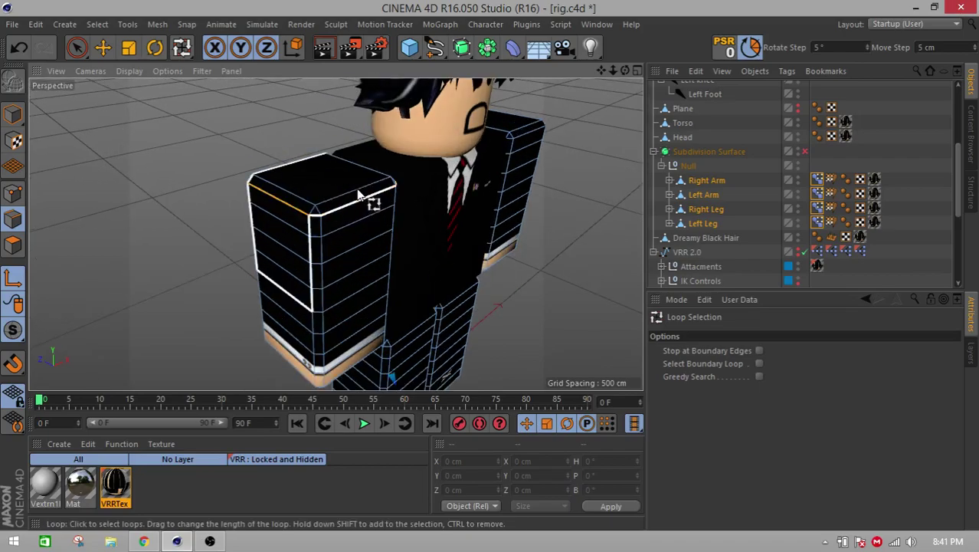
pyautogui.keyDown('shift'); pyautogui.click(316, 213); pyautogui.keyUp('shift')
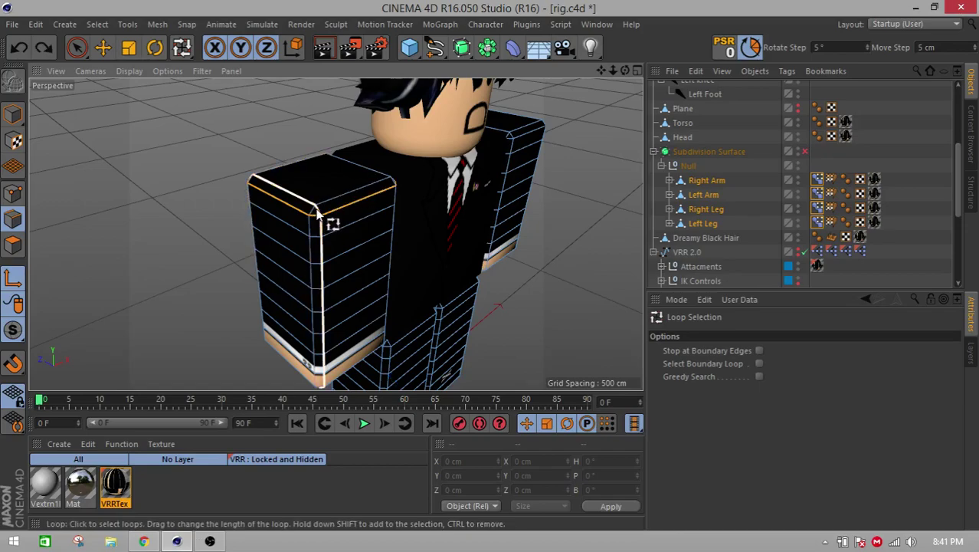
pyautogui.keyDown('alt'); pyautogui.moveTo(337, 197); pyautogui.dragTo(220, 221); pyautogui.keyUp('alt')
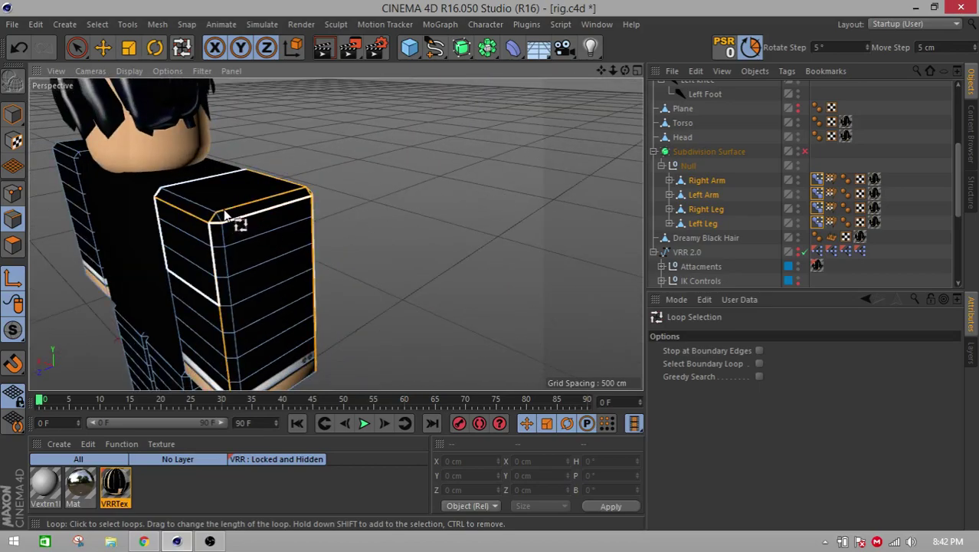
pyautogui.keyDown('alt'); pyautogui.moveTo(216, 218); pyautogui.dragTo(329, 223); pyautogui.keyUp('alt')
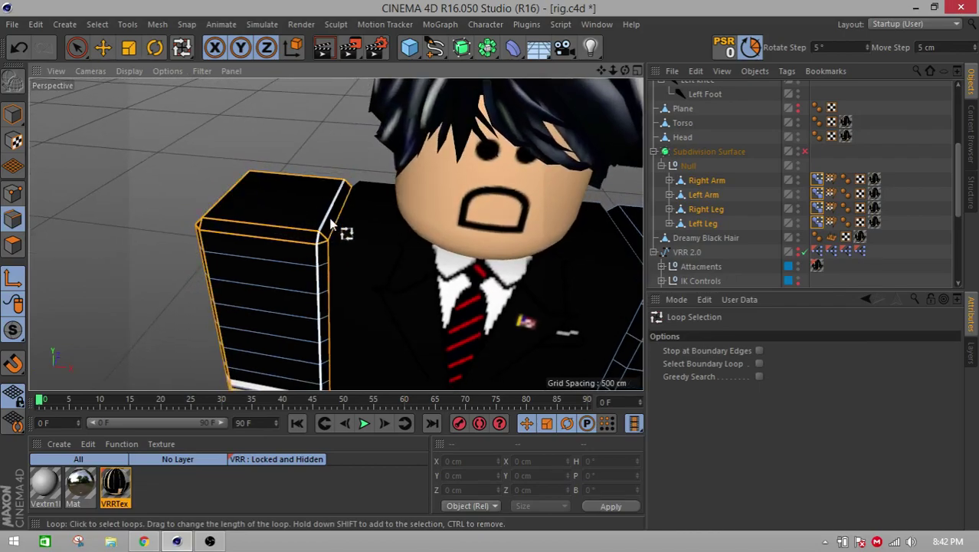
pyautogui.keyDown('alt'); pyautogui.moveTo(474, 135); pyautogui.dragTo(275, 317); pyautogui.keyUp('alt')
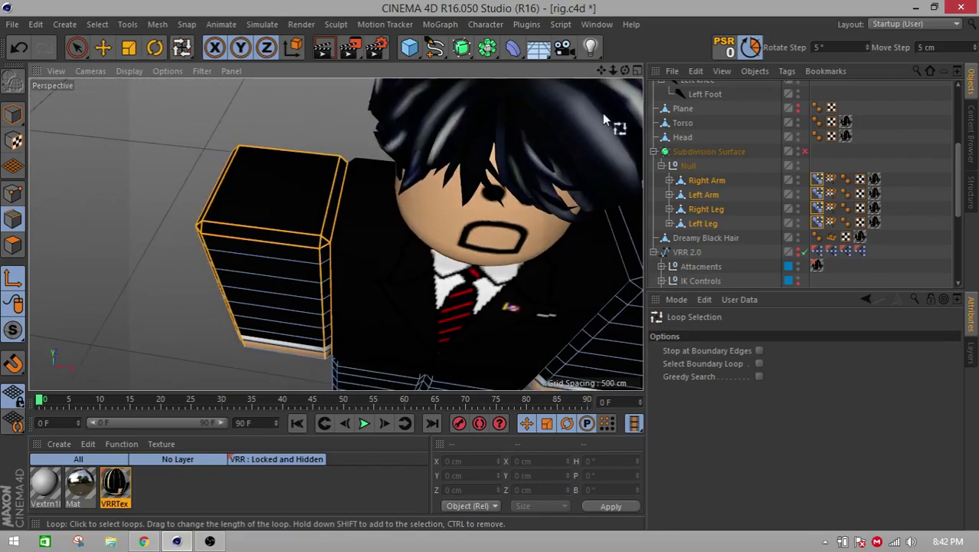
# - Add the edge loops along the Left Arm's top rim and vertical corners to the selection
pyautogui.keyDown('alt'); pyautogui.moveTo(591, 90); pyautogui.dragTo(556, 128); pyautogui.keyUp('alt')
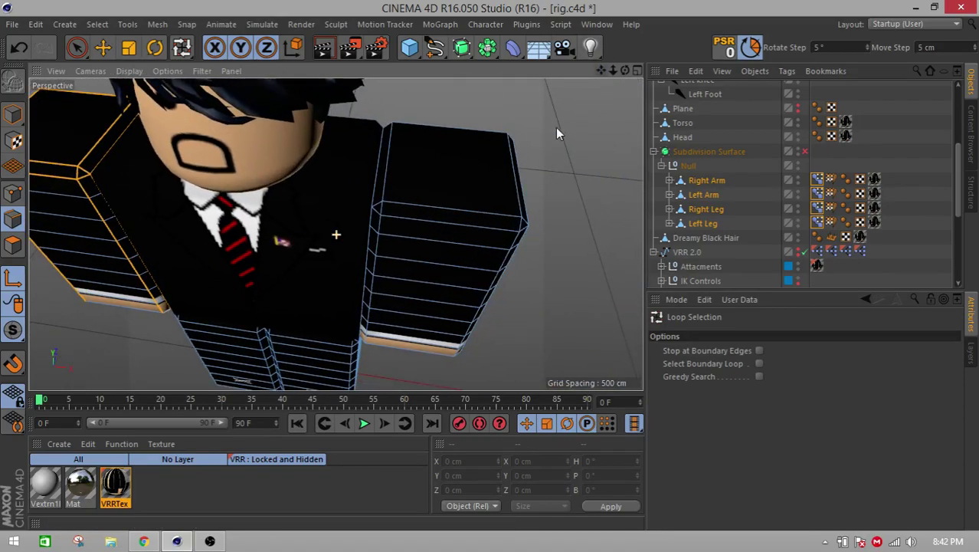
pyautogui.click(447, 214)
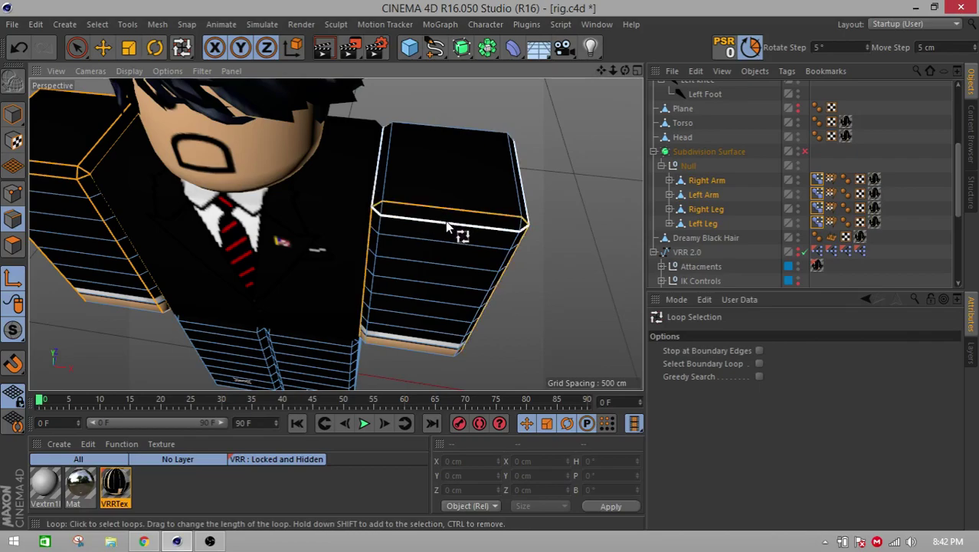
pyautogui.keyDown('alt'); pyautogui.moveTo(445, 222); pyautogui.dragTo(524, 198); pyautogui.keyUp('alt')
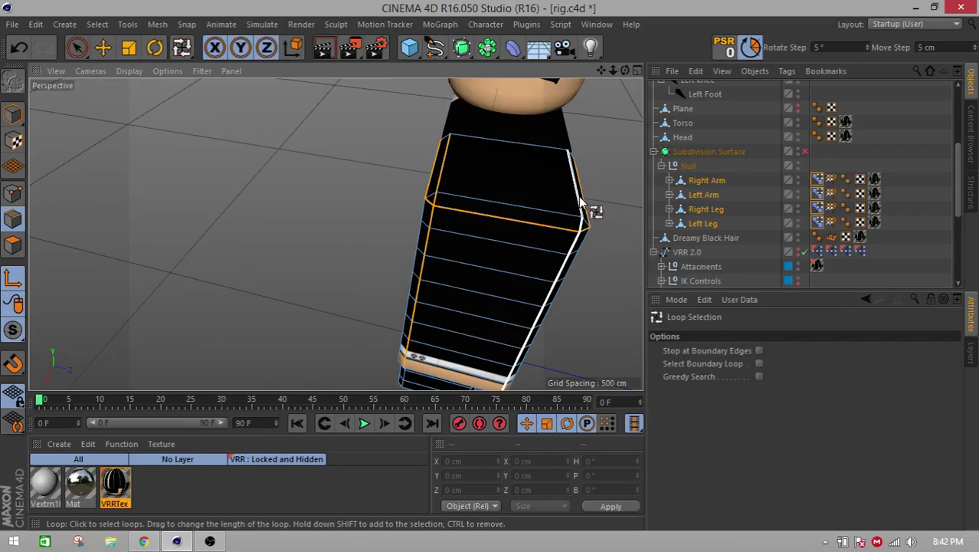
pyautogui.keyDown('alt'); pyautogui.moveTo(580, 203); pyautogui.dragTo(404, 200); pyautogui.keyUp('alt')
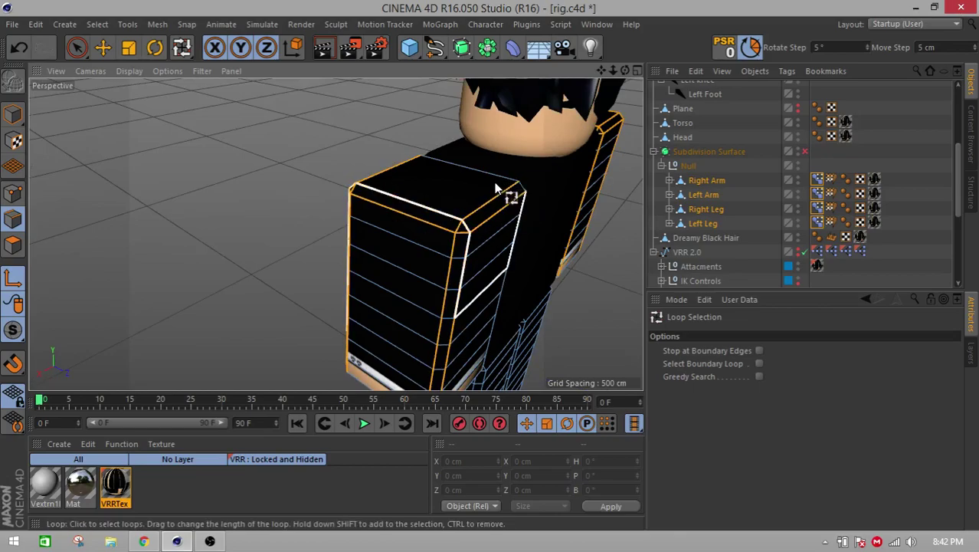
pyautogui.keyDown('alt'); pyautogui.moveTo(497, 181); pyautogui.dragTo(492, 186); pyautogui.keyUp('alt')
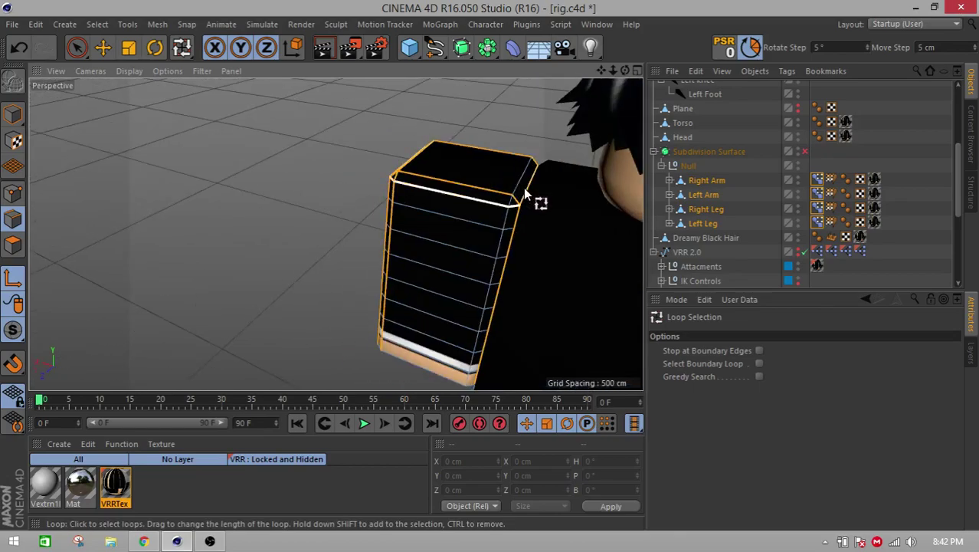
pyautogui.keyDown('alt'); pyautogui.moveTo(519, 187); pyautogui.dragTo(498, 203); pyautogui.keyUp('alt')
# - Add the edge loops along both legs' top rims and rear vertical corners to the selection
pyautogui.moveTo(601, 71); pyautogui.dragTo(601, 1)
pyautogui.keyDown('alt'); pyautogui.moveTo(378, 264); pyautogui.dragTo(364, 245); pyautogui.keyUp('alt')
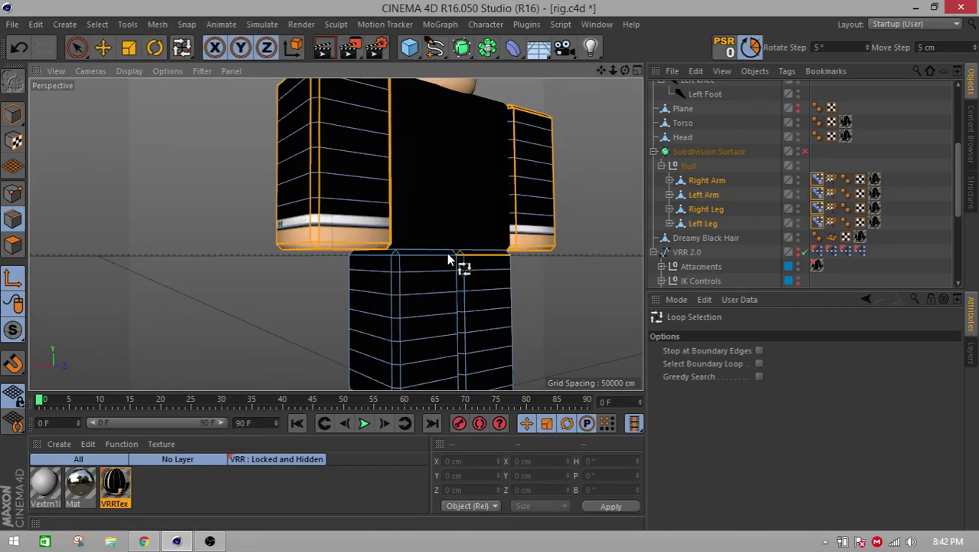
pyautogui.keyDown('shift'); pyautogui.click(401, 254); pyautogui.keyUp('shift')
pyautogui.hotkey('ctrl', 'z')
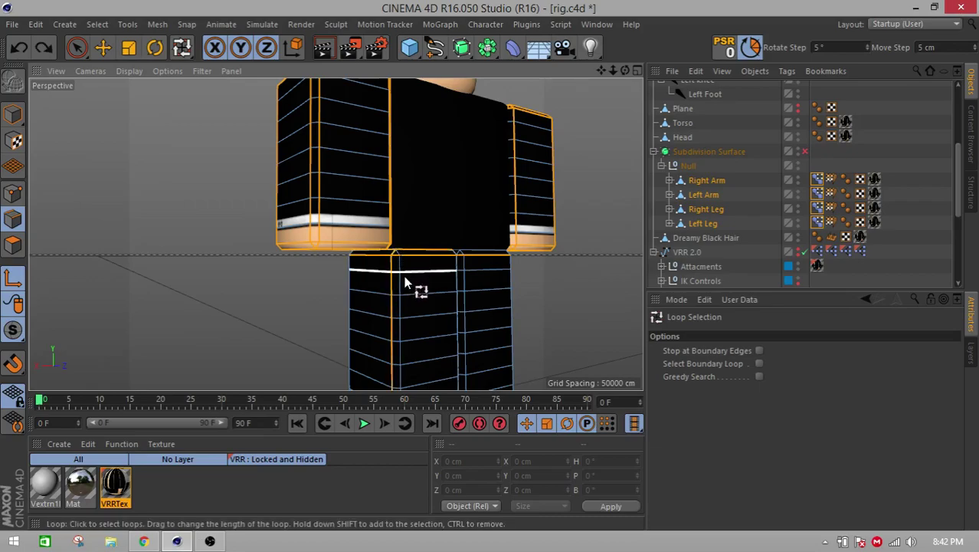
pyautogui.keyDown('alt'); pyautogui.moveTo(374, 269); pyautogui.dragTo(529, 275); pyautogui.keyUp('alt')
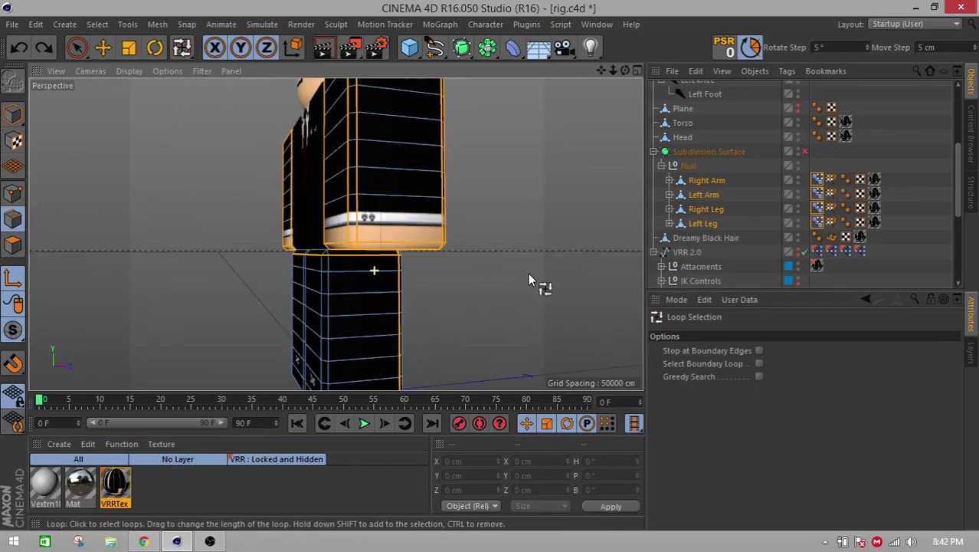
pyautogui.scroll(4, 385, 297)
pyautogui.keyDown('alt'); pyautogui.moveTo(365, 292); pyautogui.dragTo(518, 264); pyautogui.keyUp('alt')
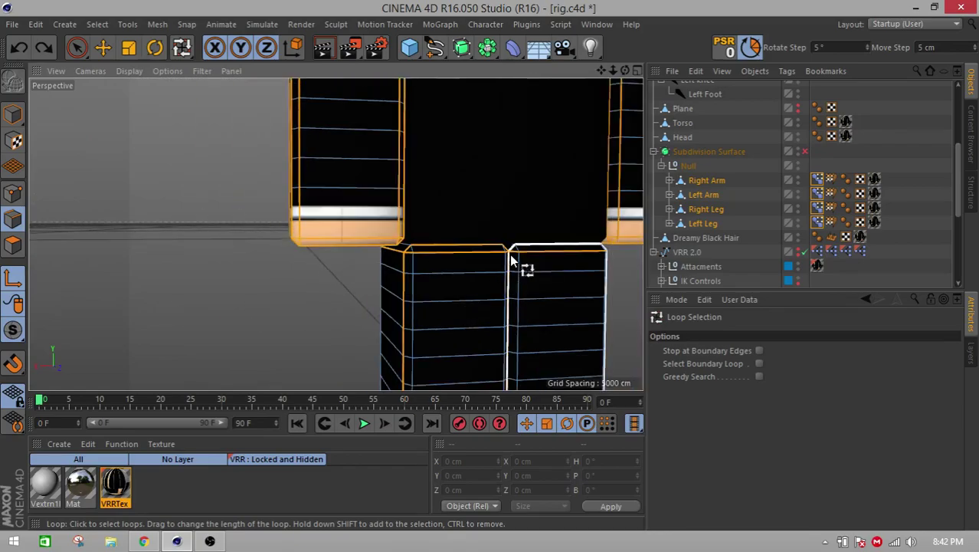
pyautogui.click(512, 247)
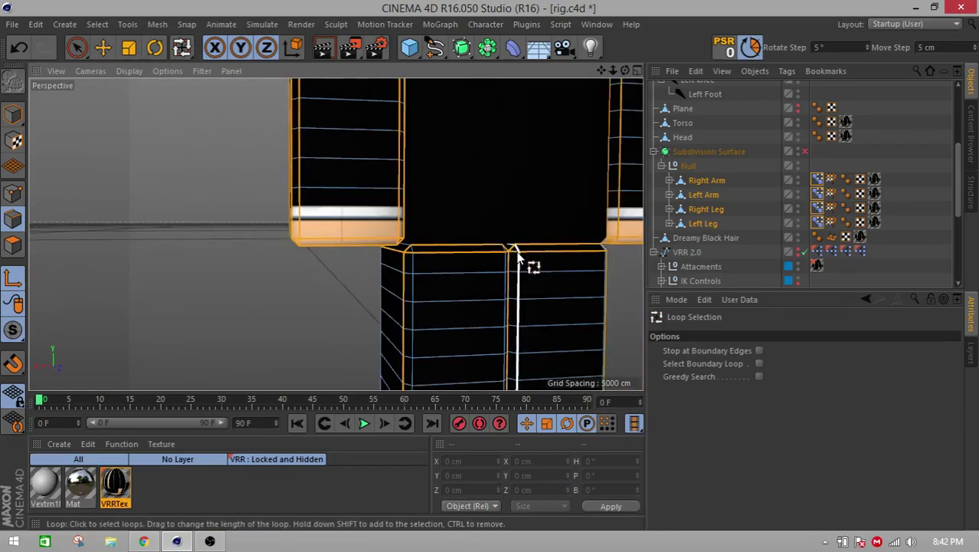
pyautogui.keyDown('shift'); pyautogui.click(419, 259); pyautogui.keyUp('shift')
# - Add the remaining edge loops along both legs' front vertical corners and top rims to the selection
pyautogui.keyDown('alt'); pyautogui.moveTo(435, 276); pyautogui.dragTo(252, 274); pyautogui.keyUp('alt')
pyautogui.click(320, 272)
pyautogui.scroll(-3, 319, 272)
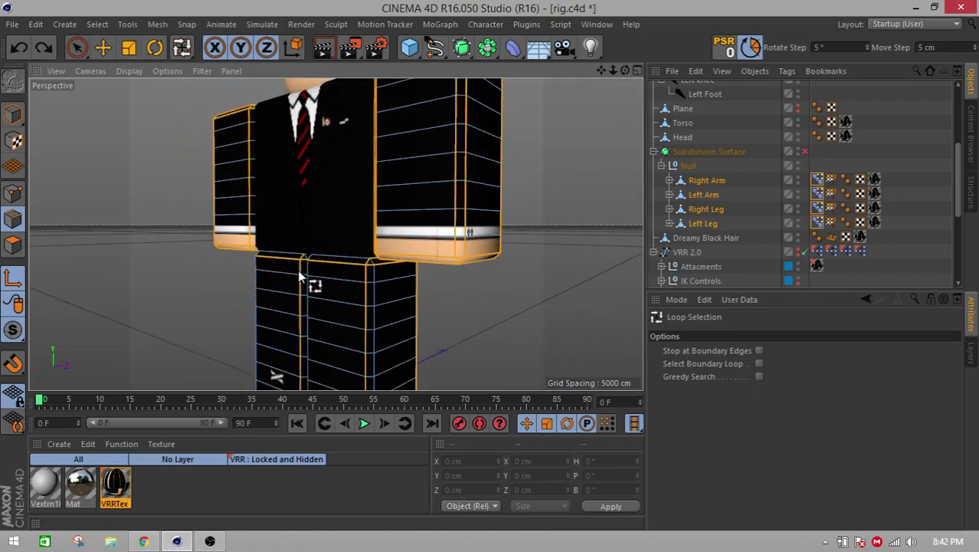
pyautogui.scroll(3, 288, 279)
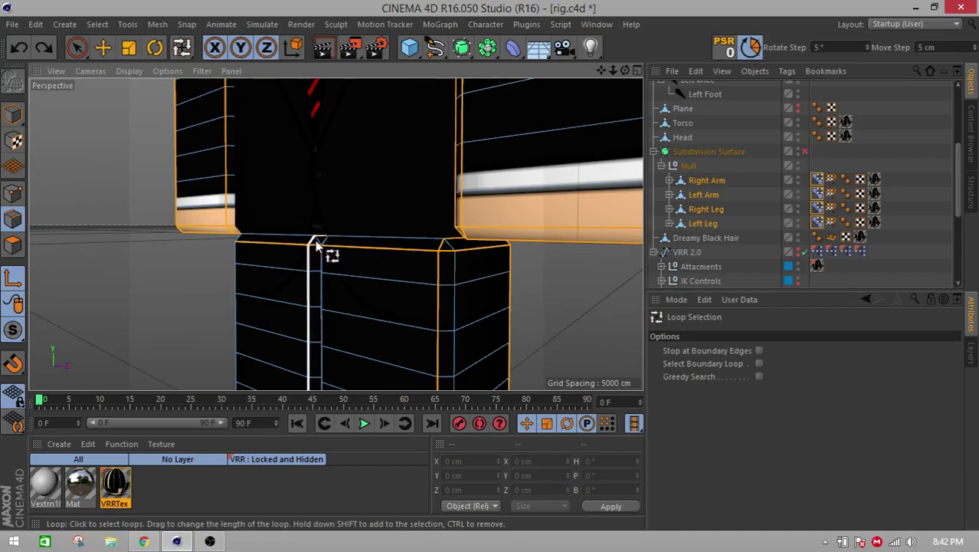
pyautogui.scroll(2, 186, 269)
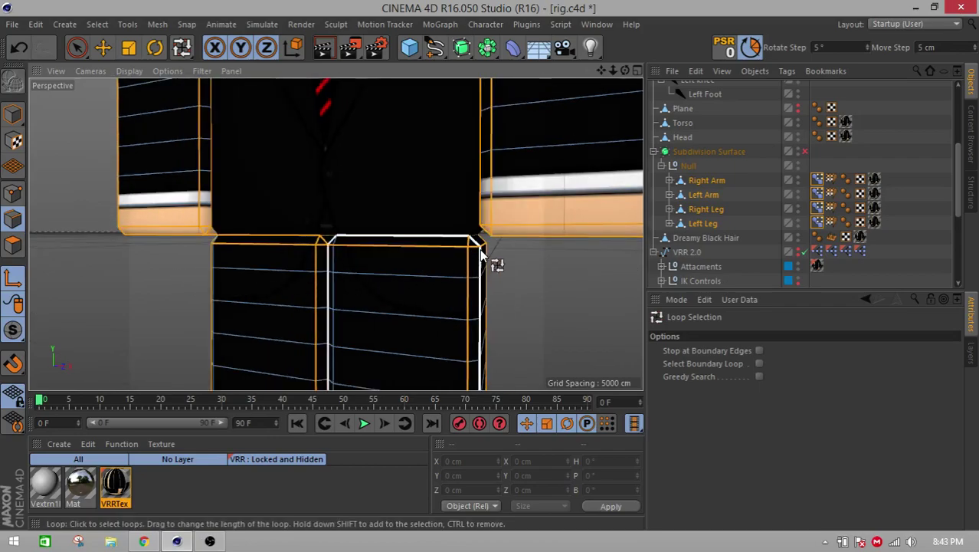
pyautogui.keyDown('alt'); pyautogui.moveTo(364, 274); pyautogui.dragTo(590, 305); pyautogui.keyUp('alt')
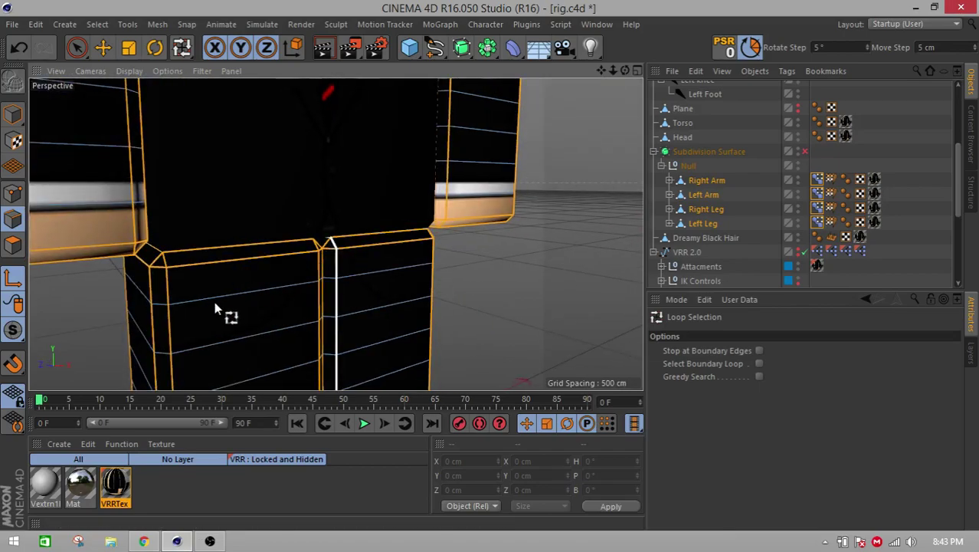
pyautogui.click(110, 298)
pyautogui.scroll(-3, 110, 298)
pyautogui.hotkey('ctrl', 'z')
pyautogui.moveTo(602, 70); pyautogui.dragTo(602, 74)
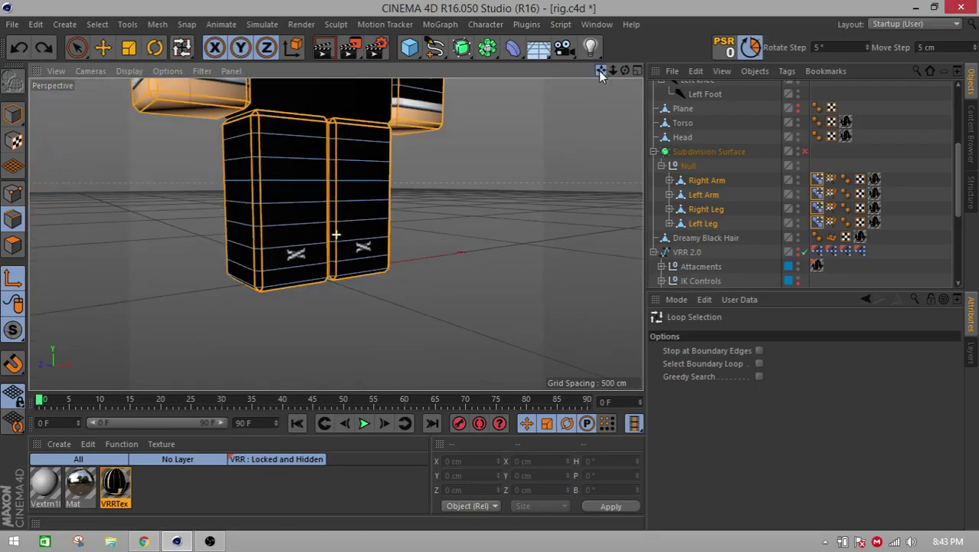
# - Add the edge loops around the bottom of the Right Leg and Left Leg to the selection
pyautogui.keyDown('shift'); pyautogui.click(294, 285); pyautogui.keyUp('shift')
pyautogui.click(346, 282)
pyautogui.scroll(-2, 322, 290)
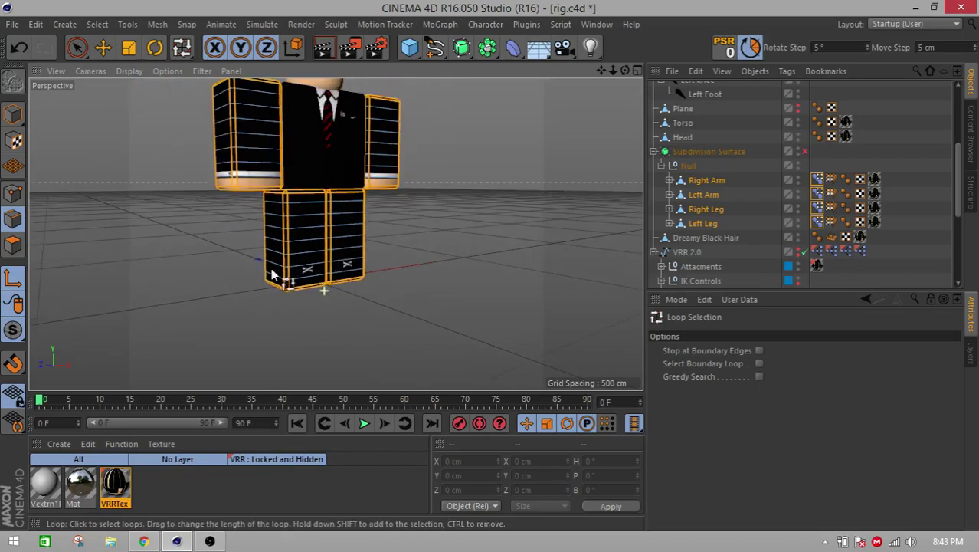
pyautogui.scroll(-3, 295, 299)
pyautogui.scroll(3, 246, 223)
# - Weight the selected edge loops of both arms and both legs with the Weight Subdivision Surface tool
pyautogui.rightClick(246, 223)
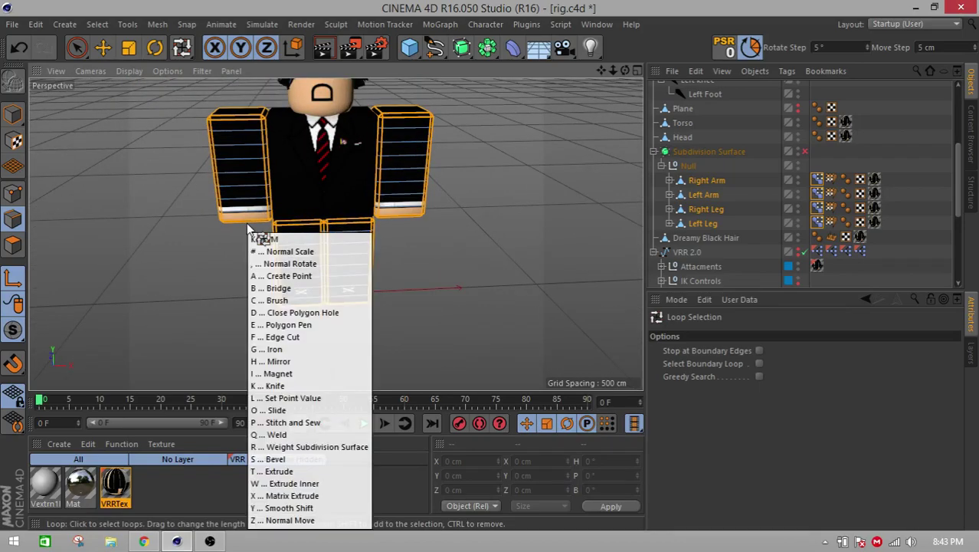
pyautogui.press('r')
pyautogui.moveTo(246, 223); pyautogui.dragTo(239, 224)
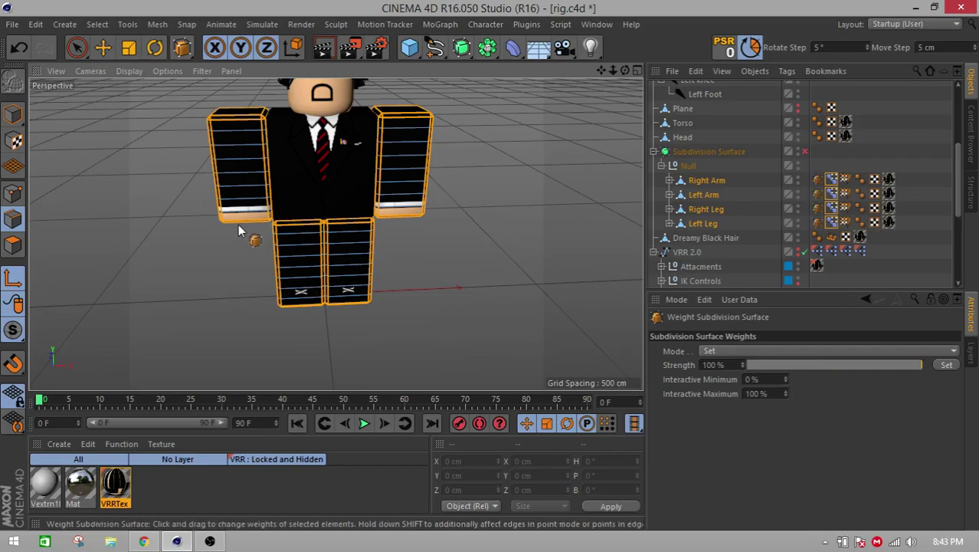
pyautogui.moveTo(605, 72); pyautogui.dragTo(621, 139)
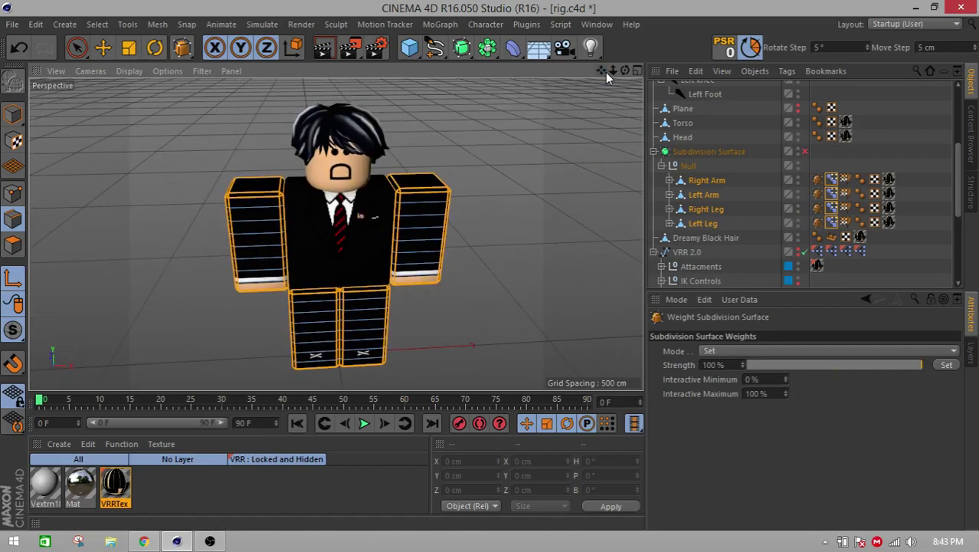
# - Switch to Model mode, deselect all objects and enable the Subdivision Surface to check the smoothed limbs
pyautogui.click(15, 116)
pyautogui.moveTo(601, 72); pyautogui.dragTo(627, 29)
pyautogui.keyDown('alt'); pyautogui.moveTo(488, 136); pyautogui.dragTo(510, 106); pyautogui.keyUp('alt')
pyautogui.click(897, 148)
pyautogui.keyDown('alt'); pyautogui.moveTo(586, 206); pyautogui.dragTo(431, 201); pyautogui.keyUp('alt')
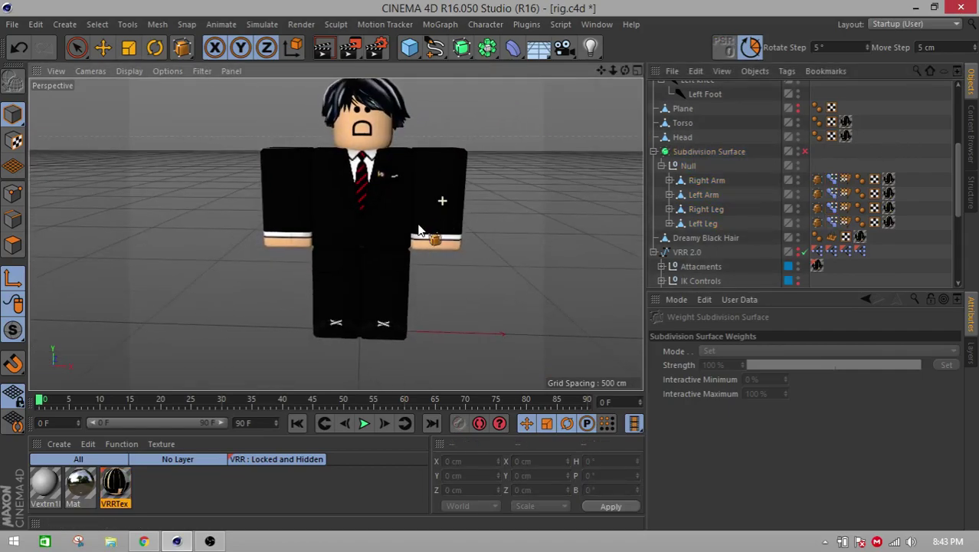
pyautogui.click(803, 151)
pyautogui.keyDown('alt'); pyautogui.moveTo(470, 162); pyautogui.dragTo(491, 160); pyautogui.keyUp('alt')
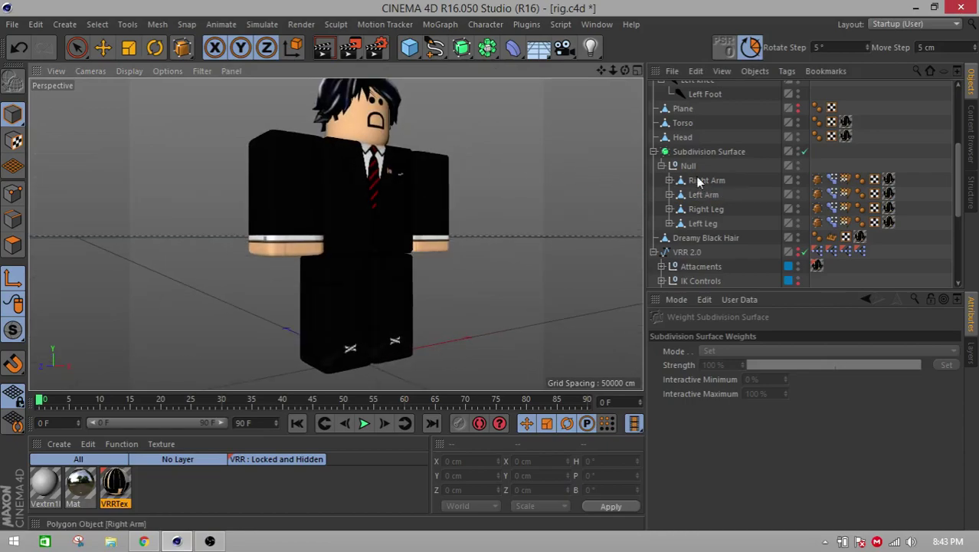
pyautogui.keyDown('alt'); pyautogui.moveTo(584, 203); pyautogui.dragTo(447, 221); pyautogui.keyUp('alt')
# - Set the viewport to shaded display with wireframe lines and examine the subdivided mesh of the arms and torso
pyautogui.keyDown('alt'); pyautogui.moveTo(332, 170); pyautogui.dragTo(332, 171); pyautogui.keyUp('alt')
pyautogui.click(129, 72)
pyautogui.click(146, 103)
pyautogui.moveTo(177, 139)
pyautogui.keyDown('alt'); pyautogui.mouseDown()
pyautogui.moveTo(165, 188)
pyautogui.moveTo(123, 191)
pyautogui.moveTo(264, 171)
pyautogui.mouseUp(); pyautogui.keyUp('alt')
pyautogui.scroll(3, 264, 177)
pyautogui.scroll(3, 265, 183)
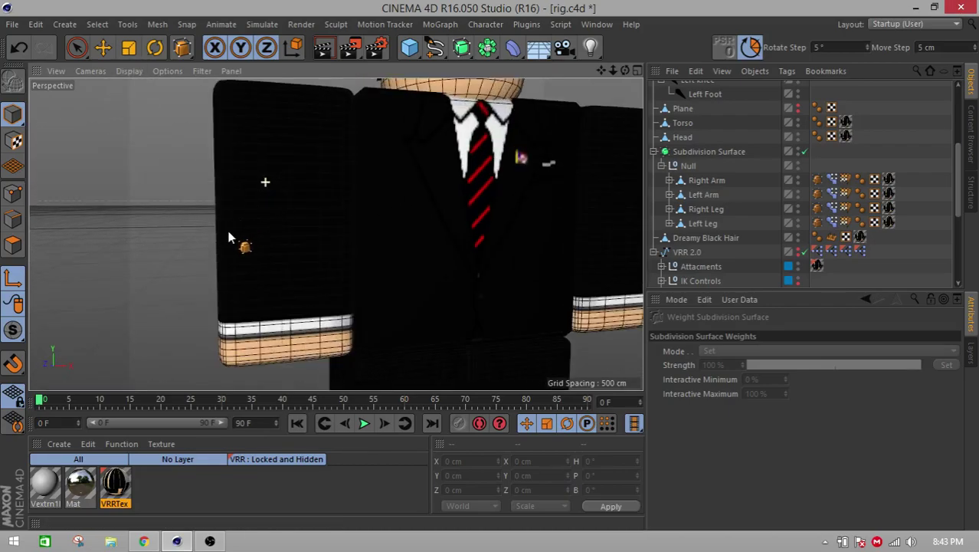
pyautogui.keyDown('alt'); pyautogui.moveTo(335, 232); pyautogui.dragTo(186, 233); pyautogui.keyUp('alt')
pyautogui.scroll(-3, 186, 232)
# - Select the Subdivision Surface Weight tags of both arms and both legs and show their weight colours in Edges mode
pyautogui.click(818, 223)
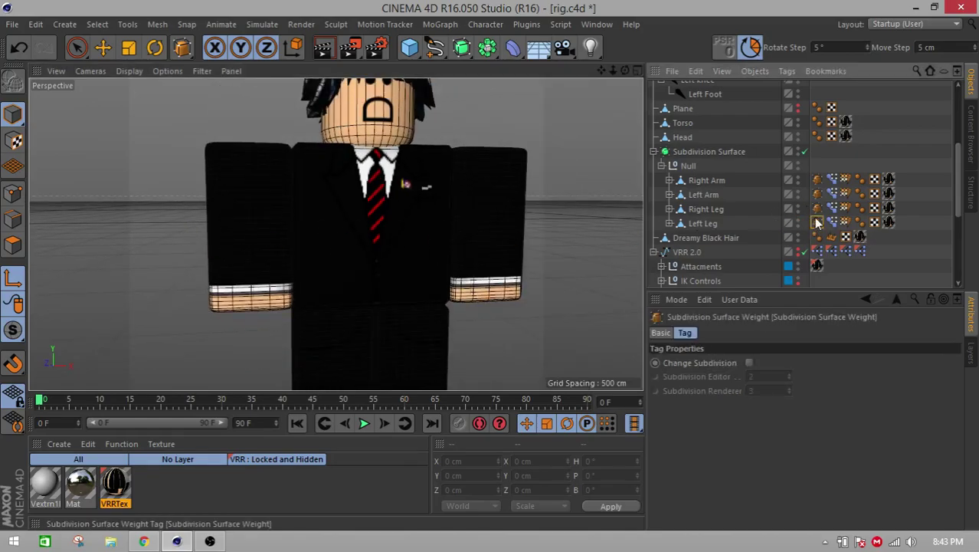
pyautogui.keyDown('shift'); pyautogui.click(819, 179); pyautogui.keyUp('shift')
pyautogui.click(12, 219)
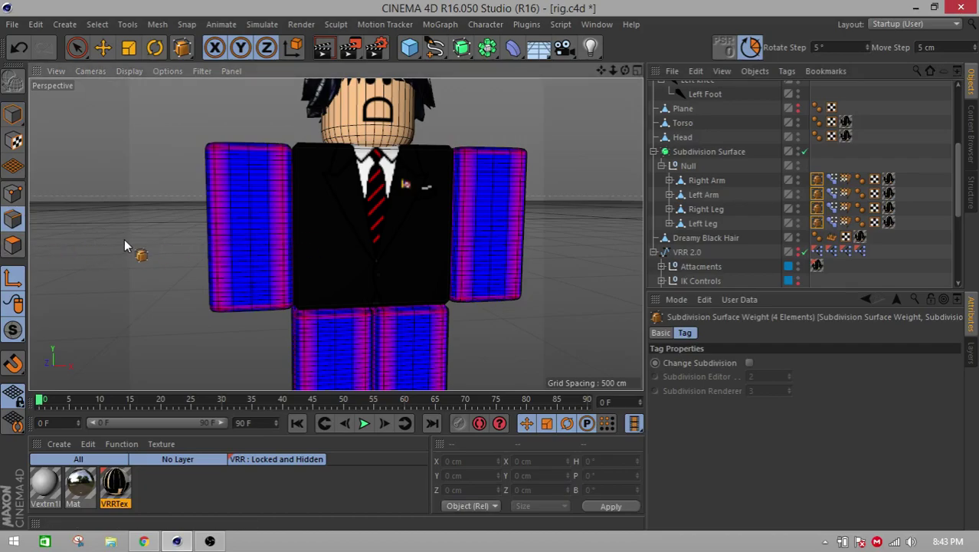
pyautogui.scroll(2, 106, 239)
pyautogui.scroll(-4, 145, 251)
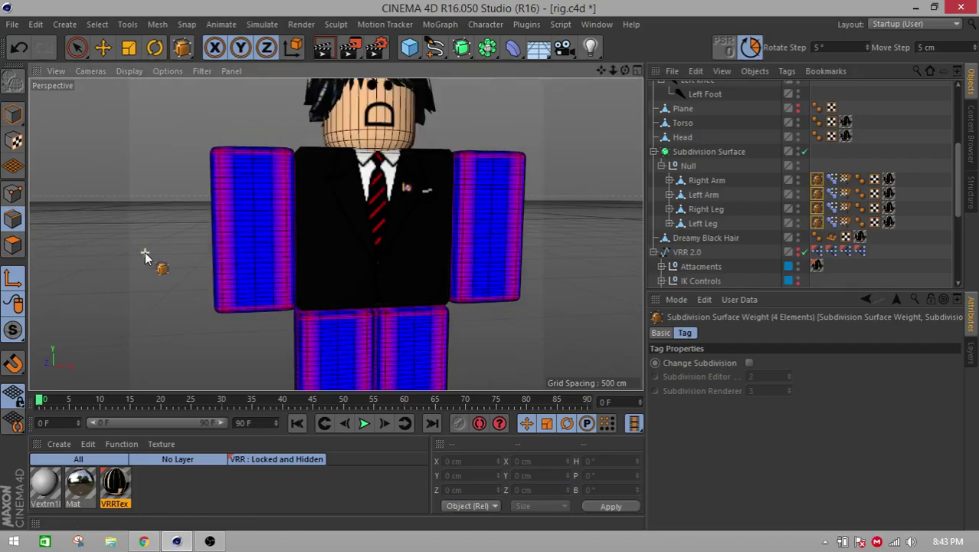
# - Select the Left Arm and toggle the Subdivision Surface off and on to compare the edge weighting
pyautogui.keyDown('alt'); pyautogui.moveTo(380, 220); pyautogui.dragTo(410, 245); pyautogui.keyUp('alt')
pyautogui.click(708, 195)
pyautogui.click(804, 151)
pyautogui.press('.')
pyautogui.moveTo(452, 215); pyautogui.dragTo(304, 222)
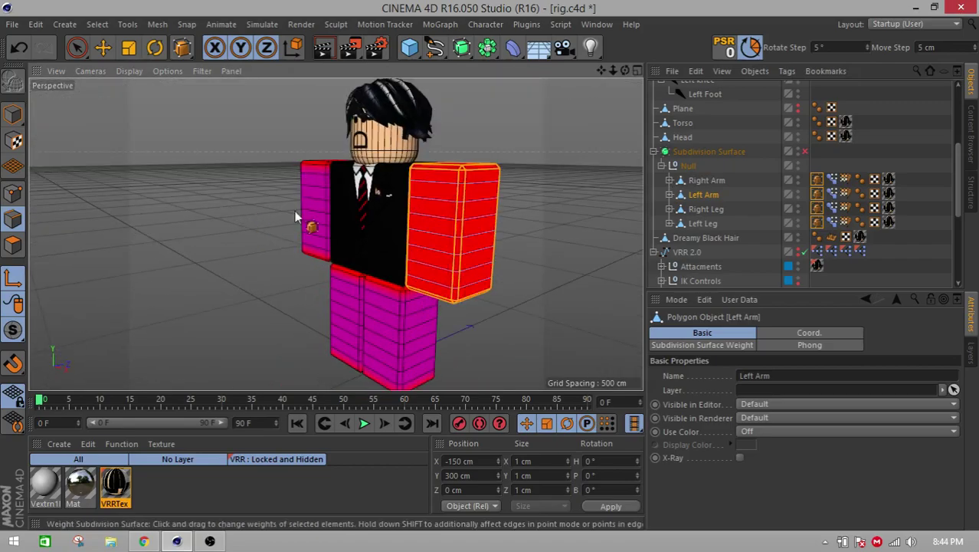
pyautogui.click(803, 151)
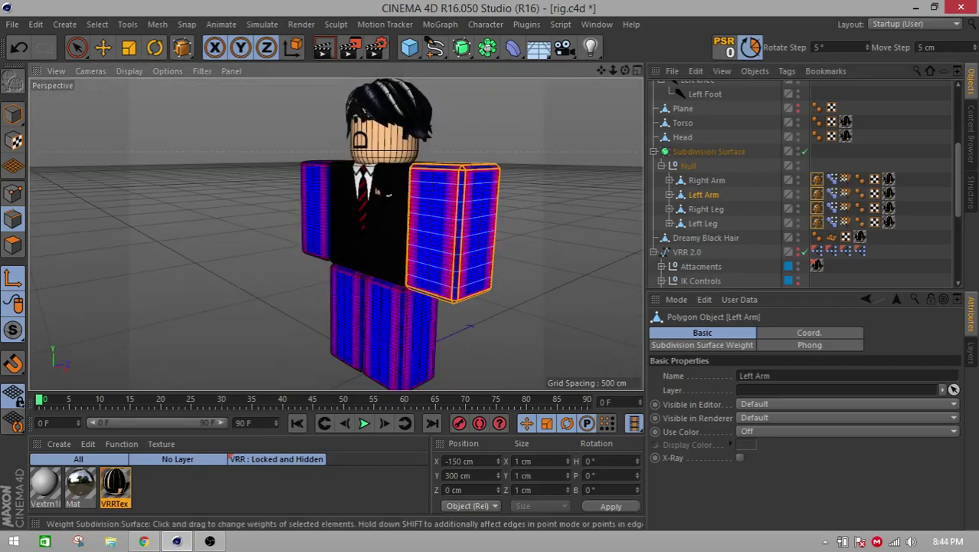
# - Return to Model mode, deselect everything and disable the Subdivision Surface
pyautogui.click(11, 121)
pyautogui.keyDown('alt'); pyautogui.moveTo(130, 150); pyautogui.dragTo(242, 175); pyautogui.keyUp('alt')
pyautogui.click(660, 182)
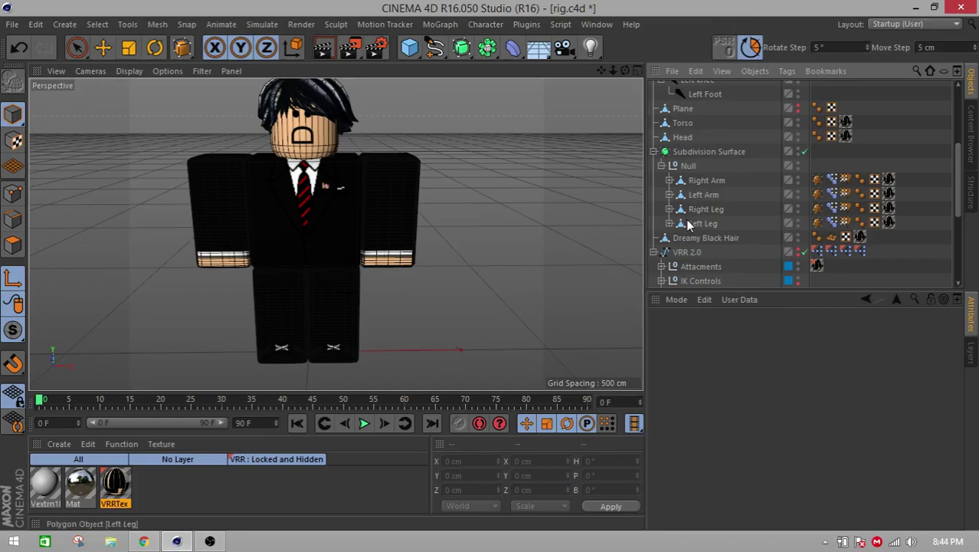
pyautogui.click(804, 151)
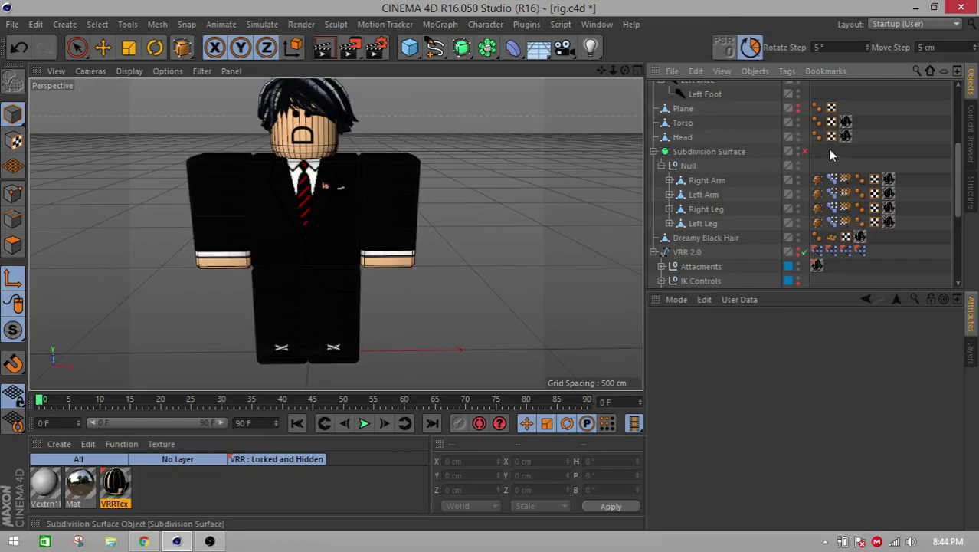
# - Locate the old limb meshes in the Body Parts group of VRR 2.0 and inspect its Right Arm
pyautogui.scroll(-4, 843, 165)
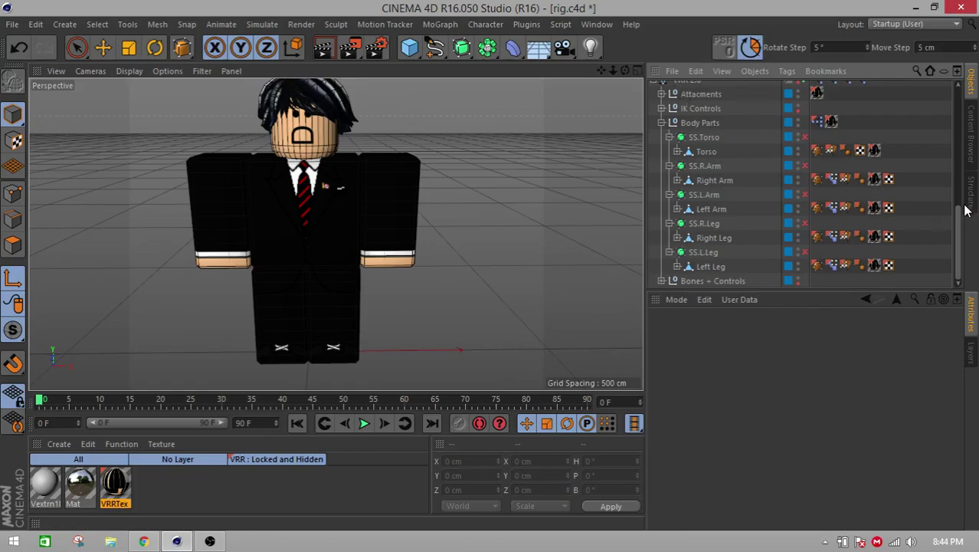
pyautogui.scroll(2, 699, 253)
pyautogui.scroll(-2, 699, 253)
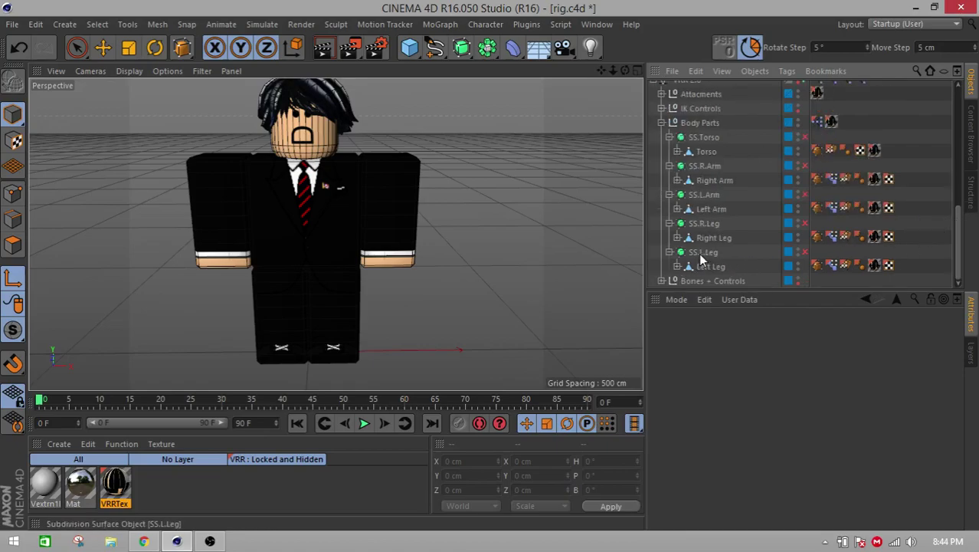
pyautogui.click(715, 180)
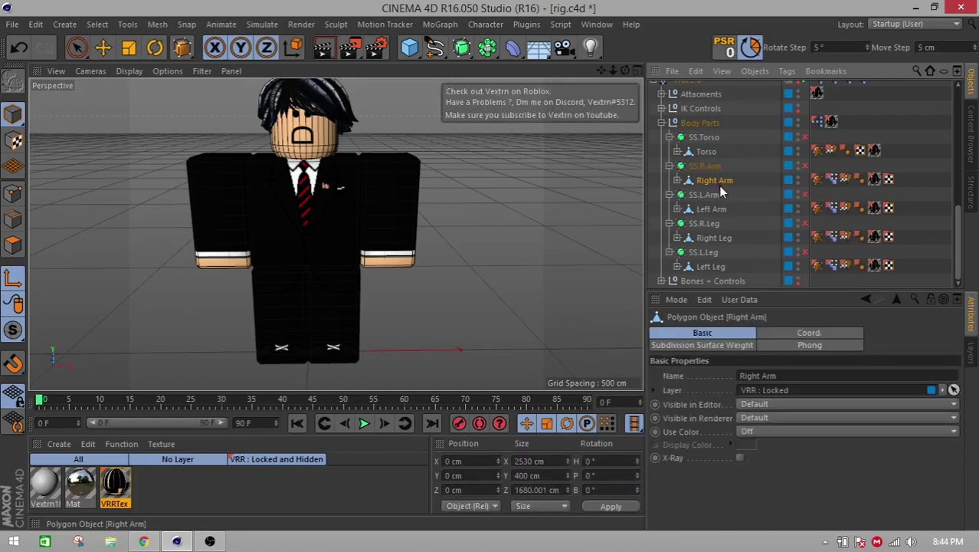
# - Delete the old Torso, Right Arm, Left Arm, Right Leg and Left Leg meshes from the Body Parts group
pyautogui.click(697, 151)
pyautogui.scroll(5, 706, 170)
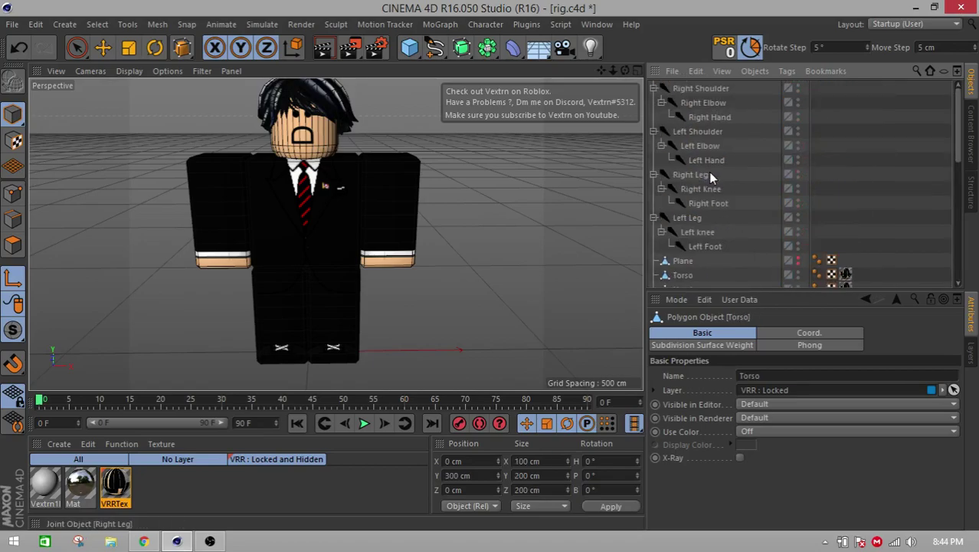
pyautogui.scroll(-6, 709, 171)
pyautogui.scroll(3, 709, 173)
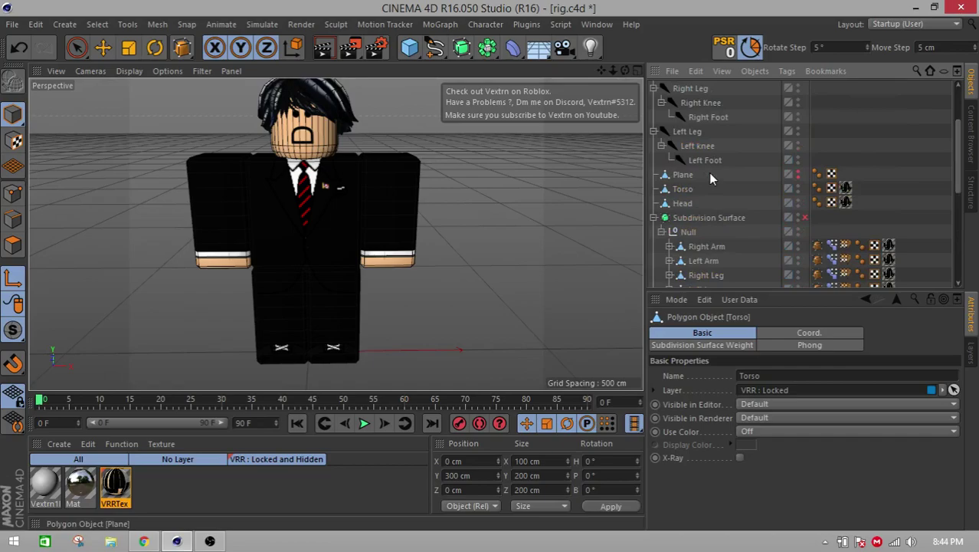
pyautogui.scroll(2, 708, 173)
pyautogui.scroll(-6, 708, 173)
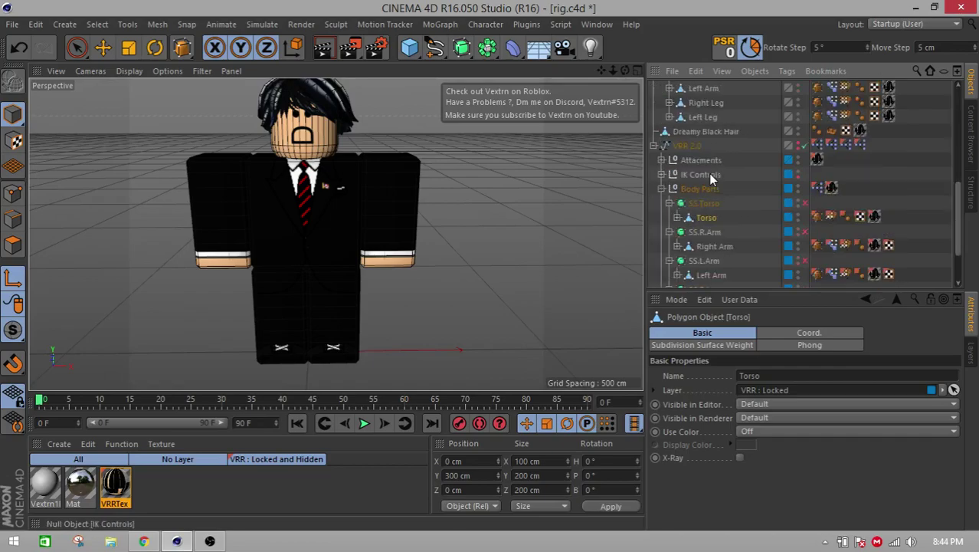
pyautogui.scroll(-2, 709, 174)
pyautogui.scroll(5, 708, 174)
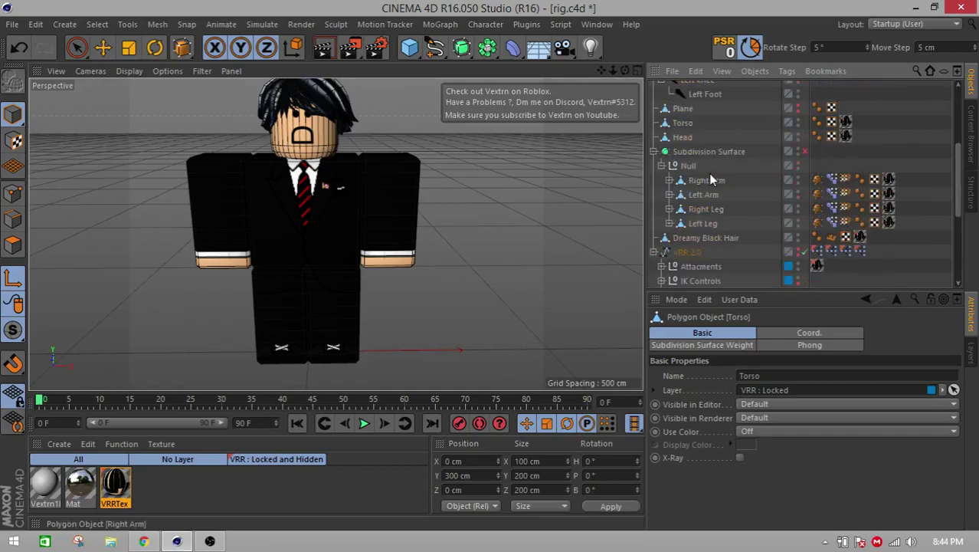
pyautogui.scroll(4, 710, 176)
pyautogui.scroll(-8, 711, 176)
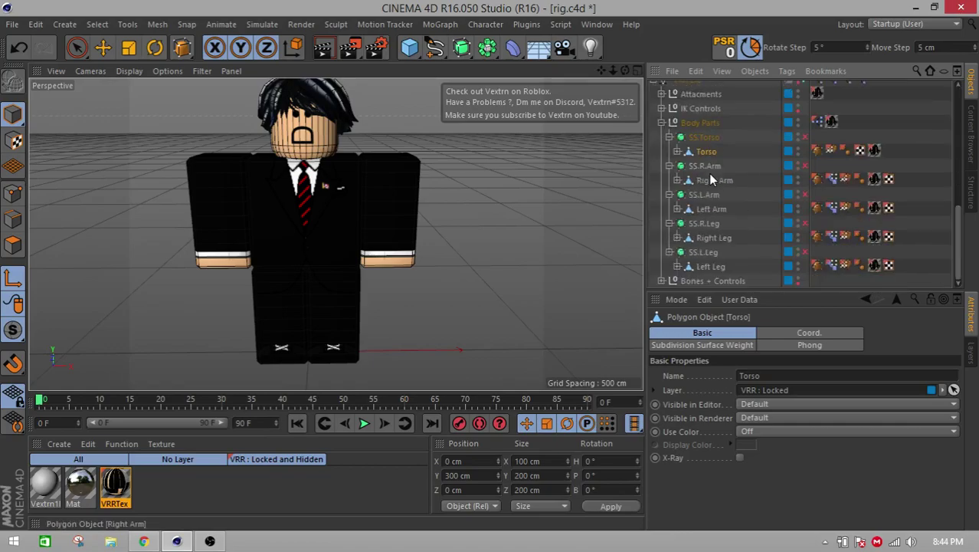
pyautogui.keyDown('ctrl'); pyautogui.click(711, 180); pyautogui.keyUp('ctrl')
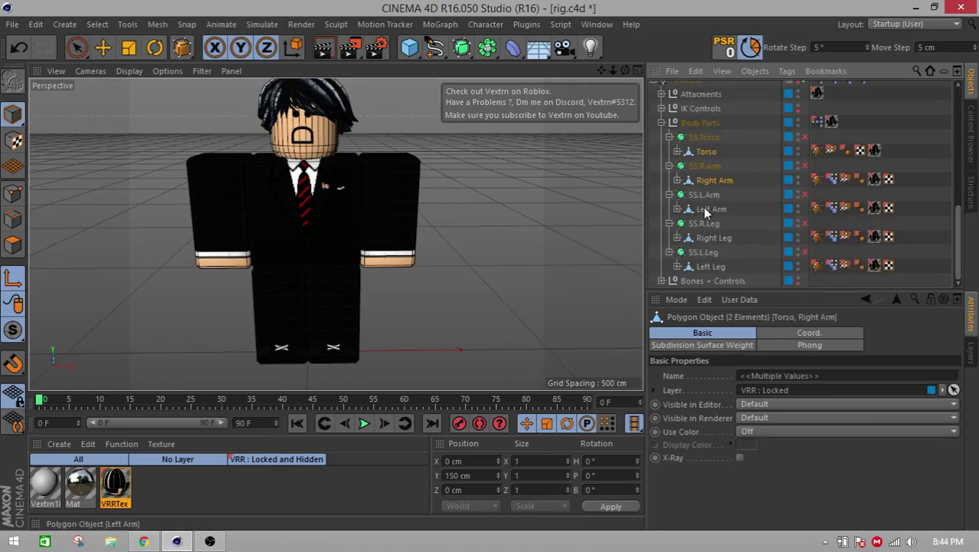
pyautogui.keyDown('ctrl'); pyautogui.click(700, 238); pyautogui.keyUp('ctrl')
pyautogui.keyDown('ctrl'); pyautogui.click(699, 265); pyautogui.keyUp('ctrl')
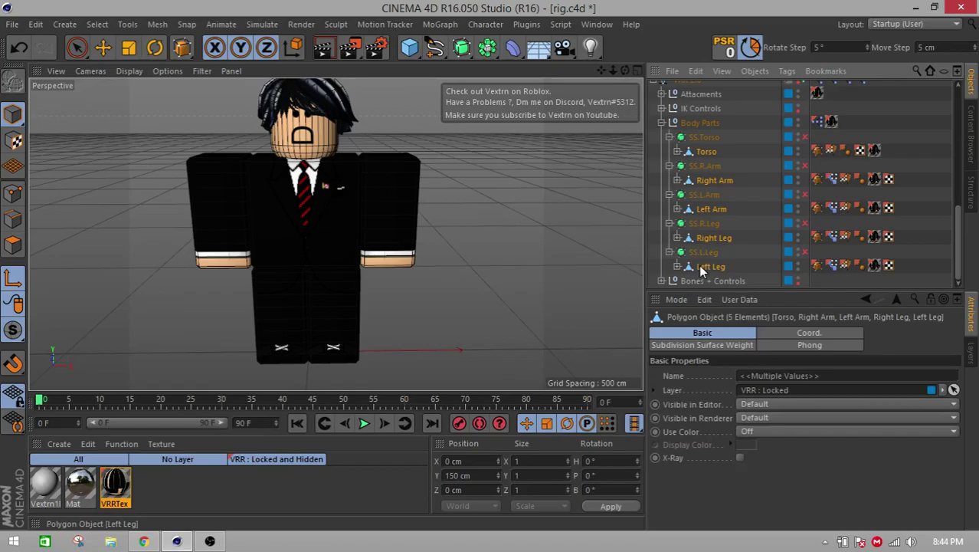
pyautogui.press('Delete')
pyautogui.scroll(5, 725, 192)
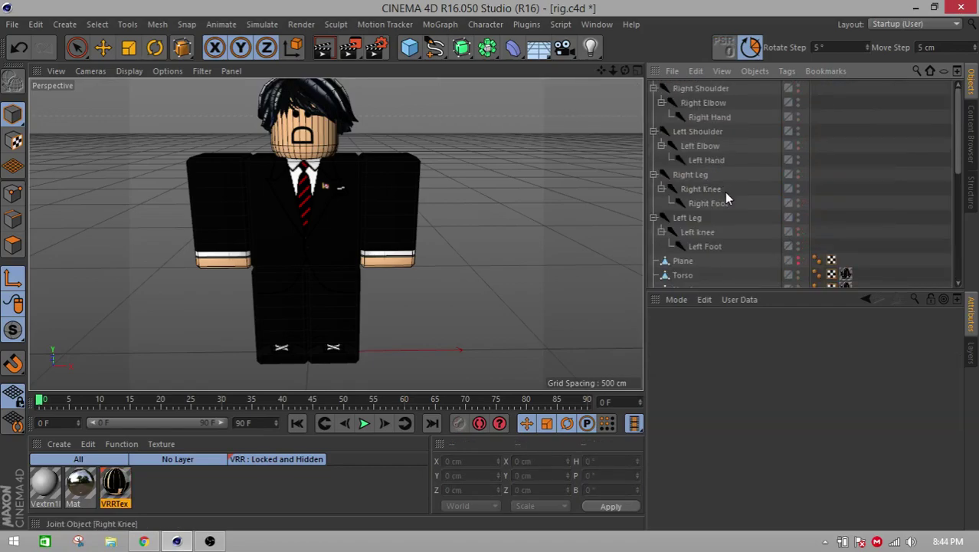
# - Move the new Right Arm, Left Arm, Right Leg and Left Leg meshes into the Body Parts group of VRR 2.0
pyautogui.scroll(-5, 716, 195)
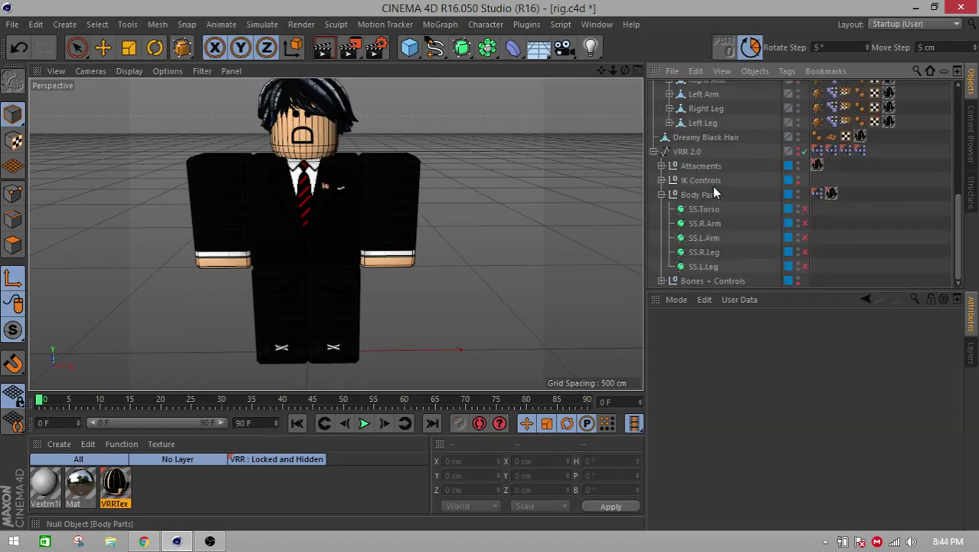
pyautogui.scroll(3, 712, 187)
pyautogui.click(706, 167)
pyautogui.keyDown('shift'); pyautogui.click(702, 210); pyautogui.keyUp('shift')
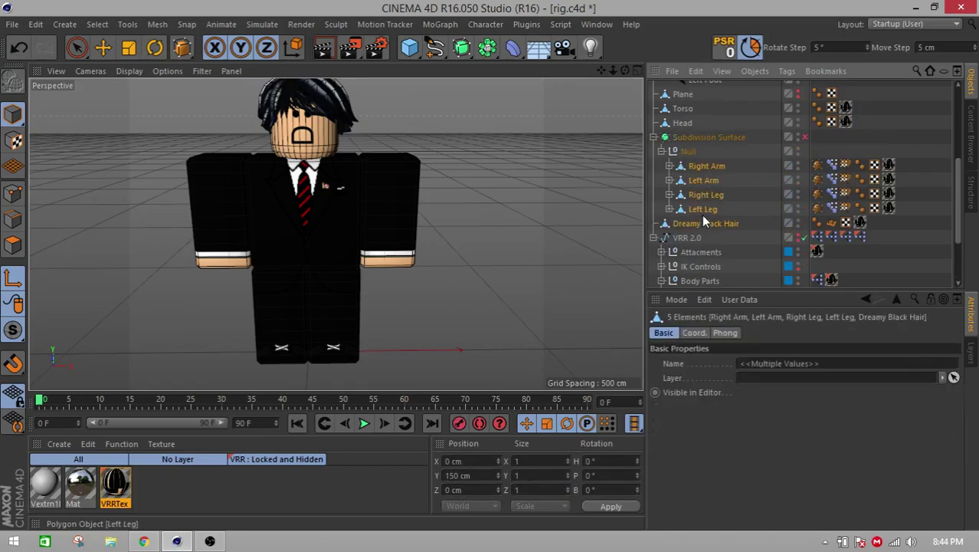
pyautogui.scroll(-2, 709, 283)
pyautogui.moveTo(709, 290); pyautogui.dragTo(716, 212)
# - Nest the Right Arm mesh under the SS.R.Arm subdivision surface
pyautogui.click(700, 154)
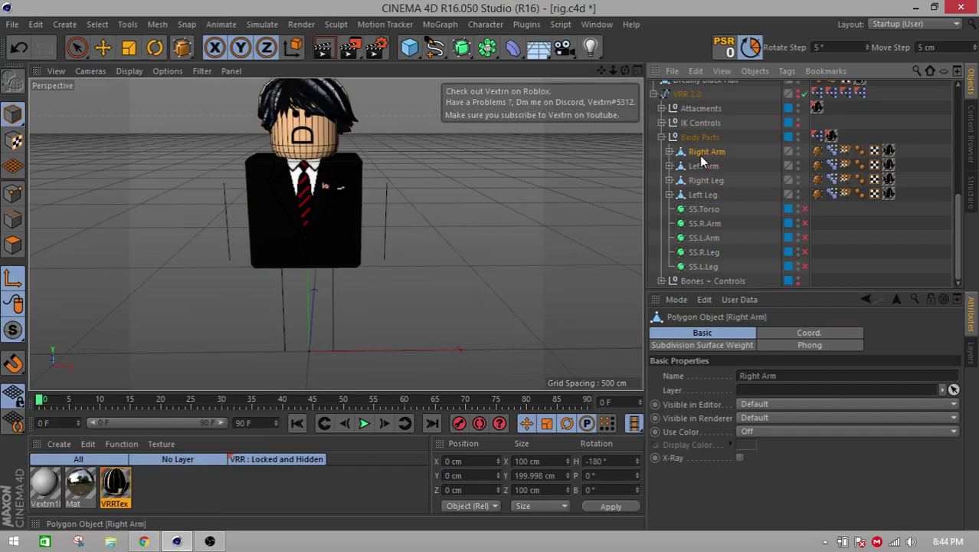
pyautogui.moveTo(703, 151); pyautogui.dragTo(707, 206)
pyautogui.moveTo(717, 254); pyautogui.dragTo(708, 225)
# - Return the Right Arm's editor visibility to default and make the whole Body Parts group visible instead
pyautogui.click(799, 221)
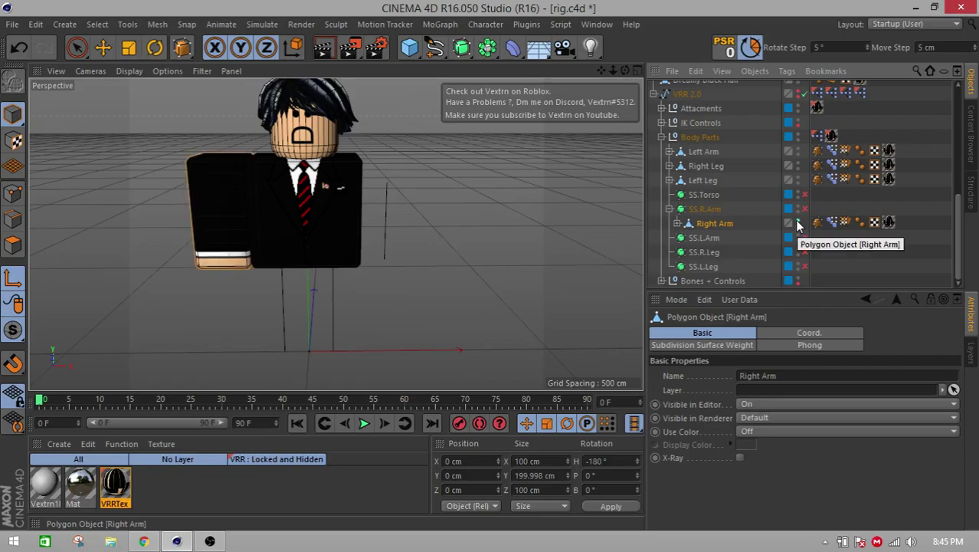
pyautogui.click(797, 220)
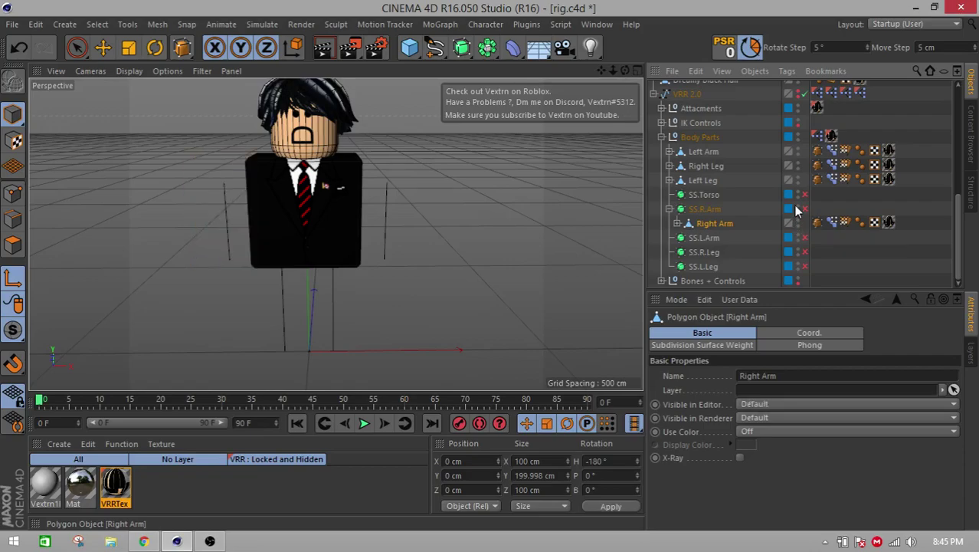
pyautogui.click(796, 134)
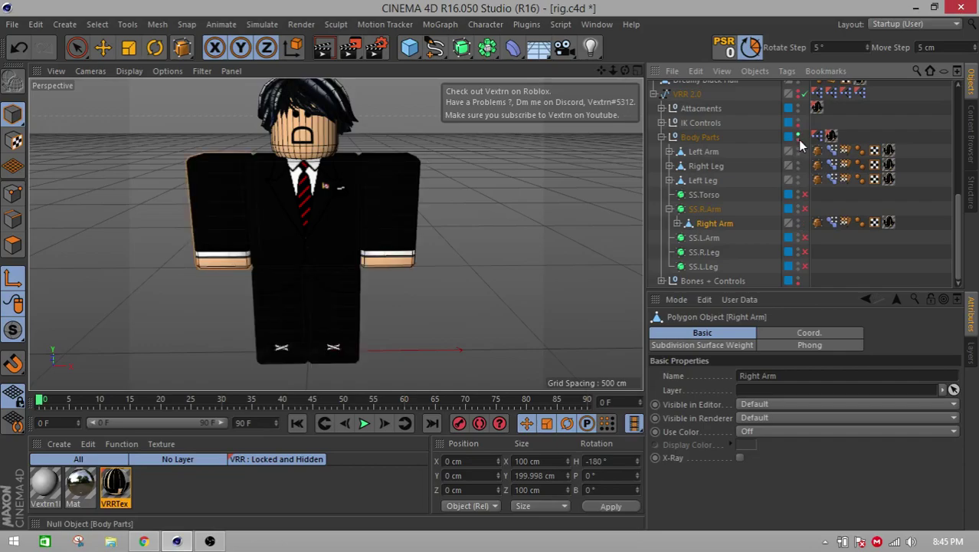
# - Select the Left Arm with the Move tool and compare its axis orientation with that of SS.L.Arm
pyautogui.press('space')
pyautogui.click(408, 185)
pyautogui.press('space')
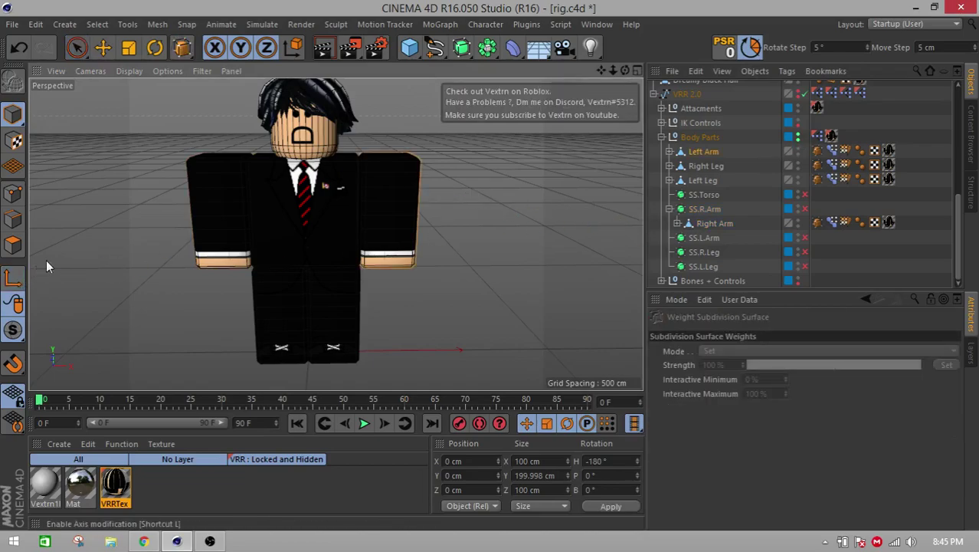
pyautogui.click(104, 50)
pyautogui.keyDown('alt'); pyautogui.moveTo(245, 136); pyautogui.dragTo(207, 85); pyautogui.keyUp('alt')
pyautogui.click(218, 51)
pyautogui.click(233, 51)
pyautogui.click(216, 48)
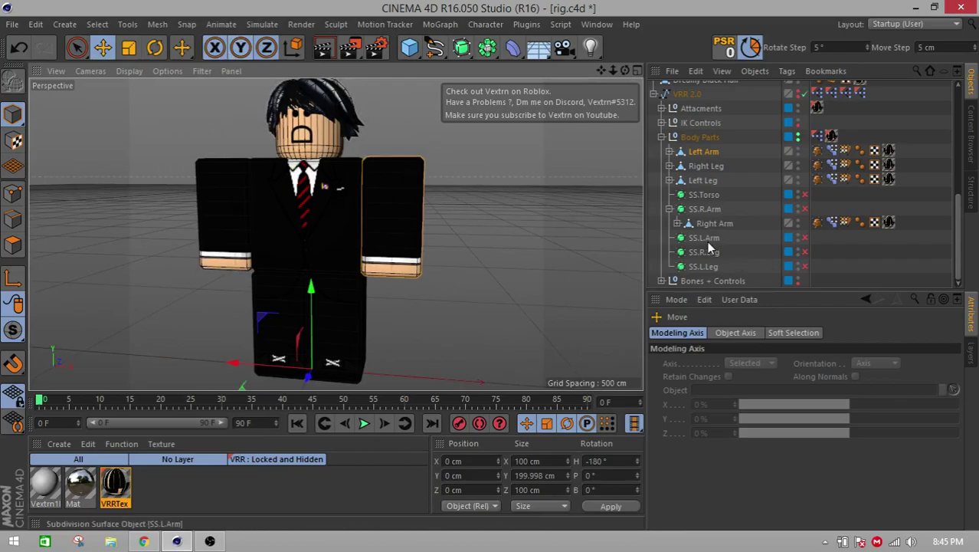
pyautogui.click(708, 239)
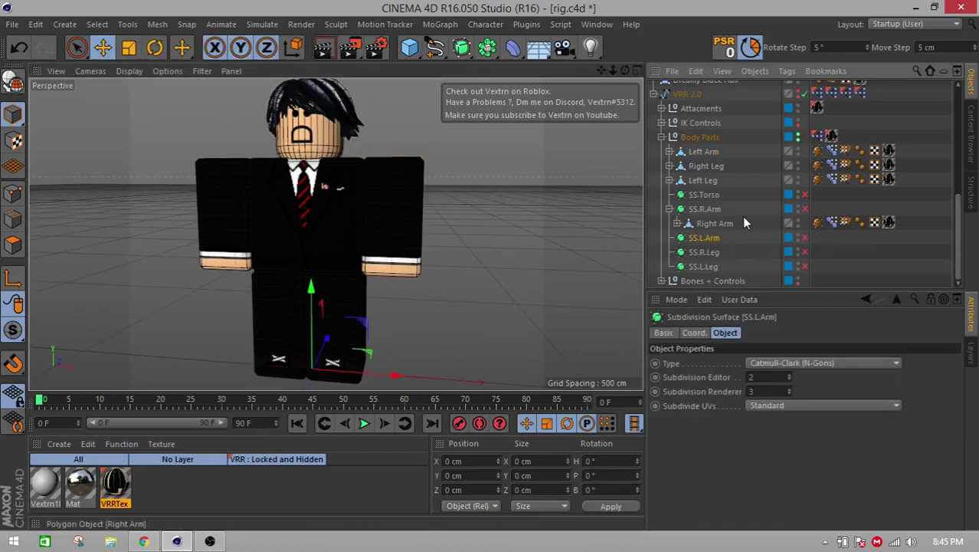
pyautogui.click(700, 151)
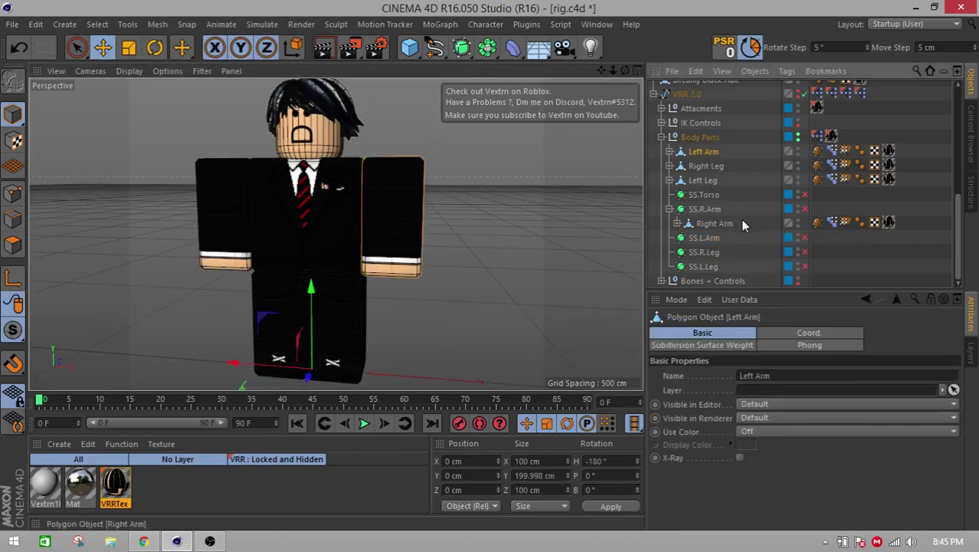
# - Hide and show the Body Parts group again to check which meshes it contains
pyautogui.scroll(6, 740, 220)
pyautogui.scroll(5, 742, 224)
pyautogui.click(797, 134)
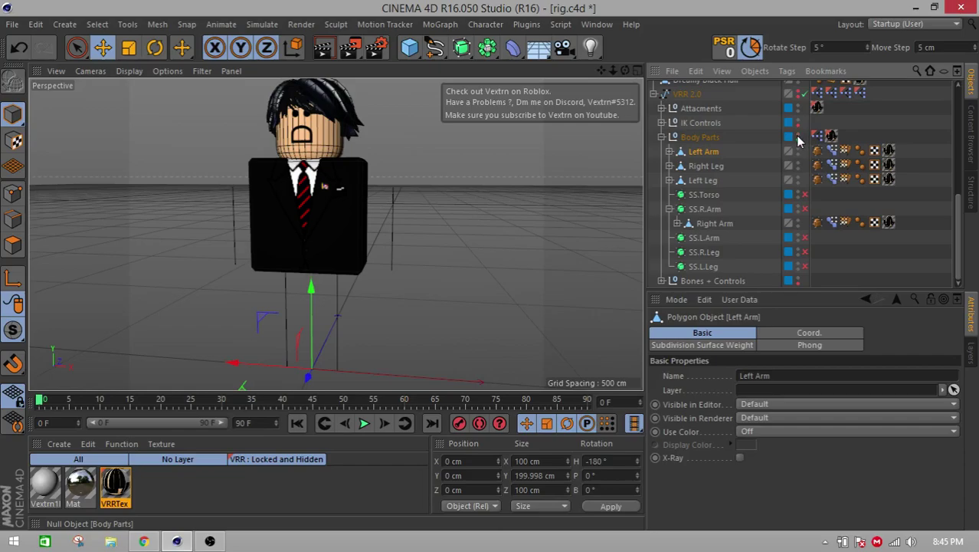
pyautogui.click(797, 134)
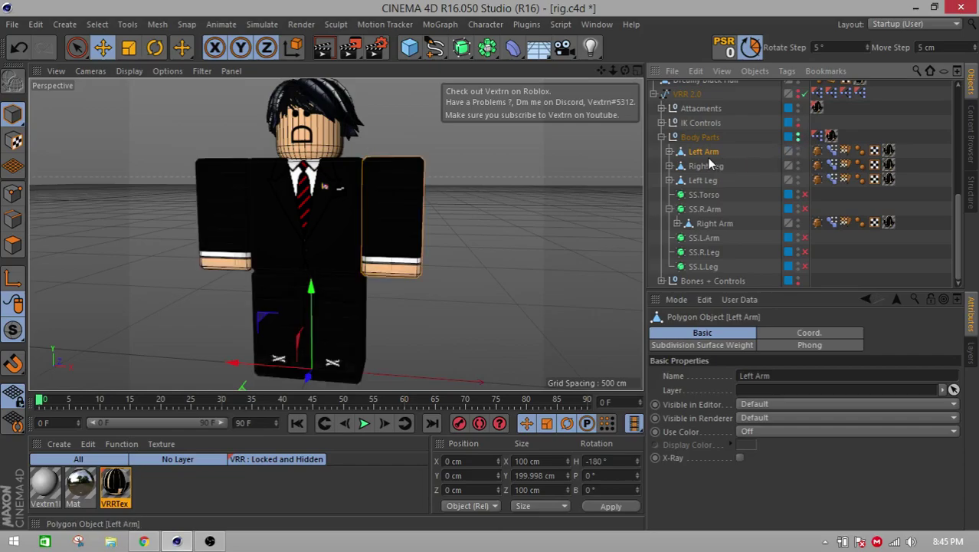
# - Nest the Left Arm, Right Leg and Left Leg meshes under SS.L.Arm, SS.R.Leg and SS.L.Leg, and deselect everything
pyautogui.moveTo(707, 154); pyautogui.dragTo(711, 240)
pyautogui.moveTo(708, 165); pyautogui.dragTo(704, 238)
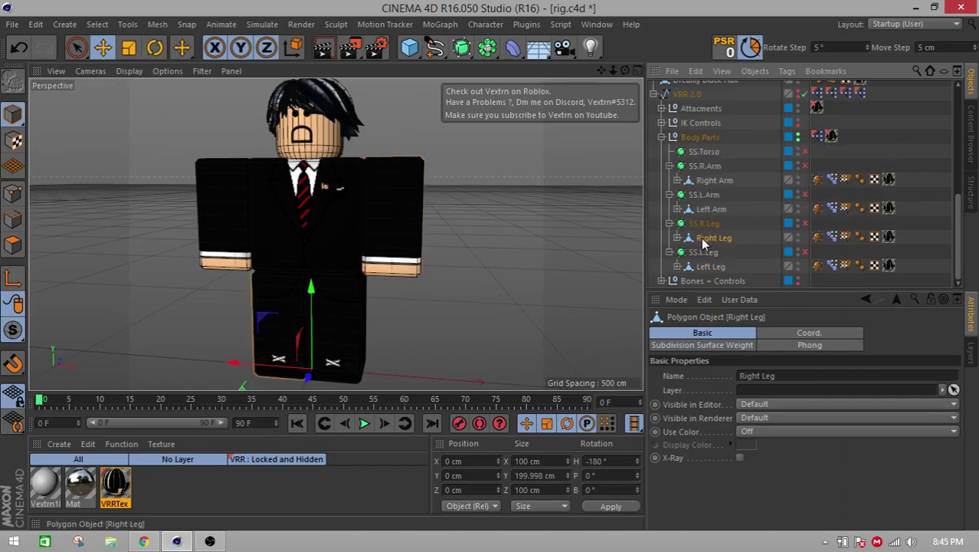
pyautogui.click(605, 239)
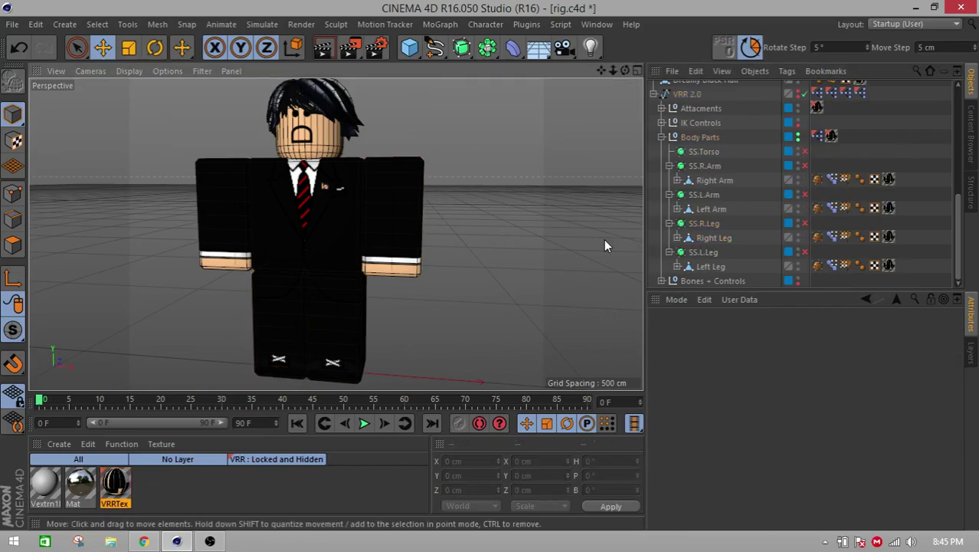
# - Open the Pose Morph XPresso expression of Body Parts and delete its four undefined Object nodes
pyautogui.click(820, 136)
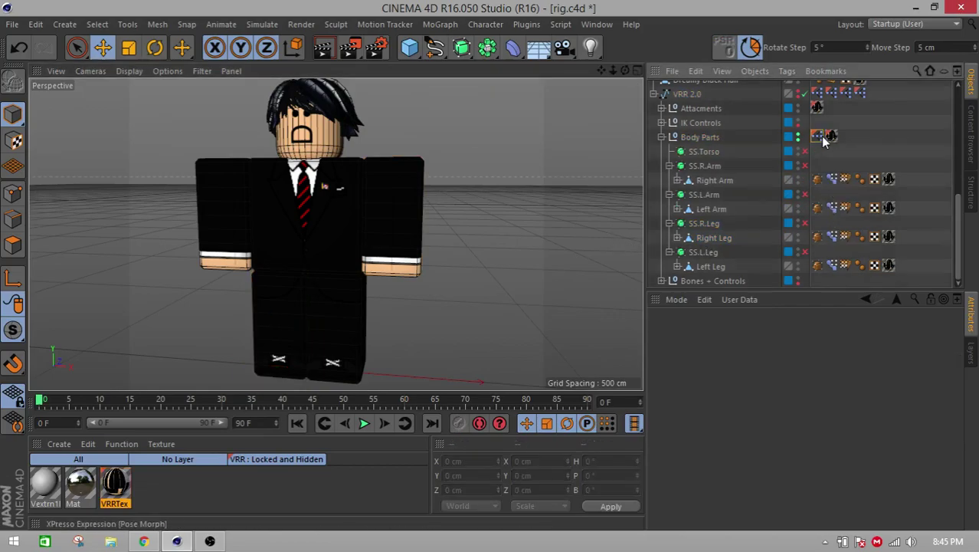
pyautogui.doubleClick(821, 135)
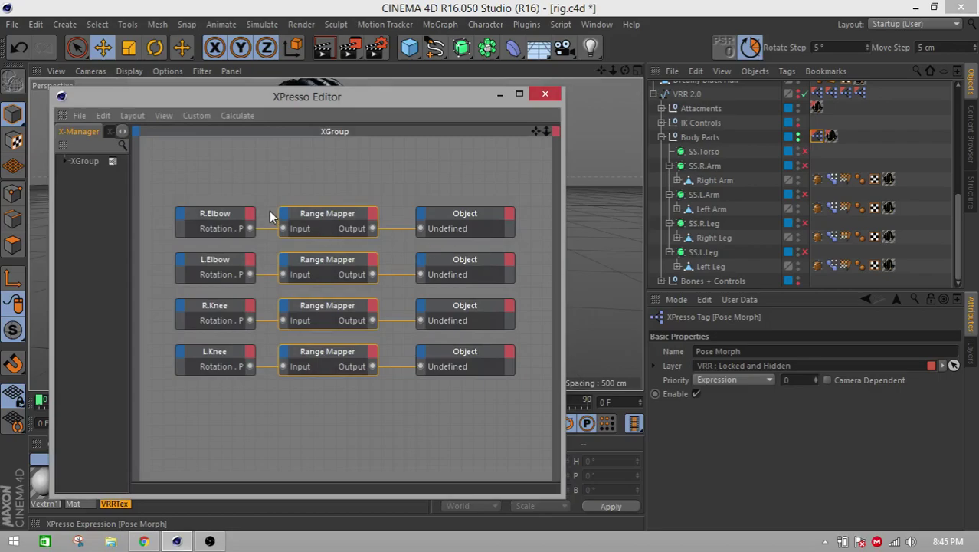
pyautogui.click(352, 191)
pyautogui.click(472, 222)
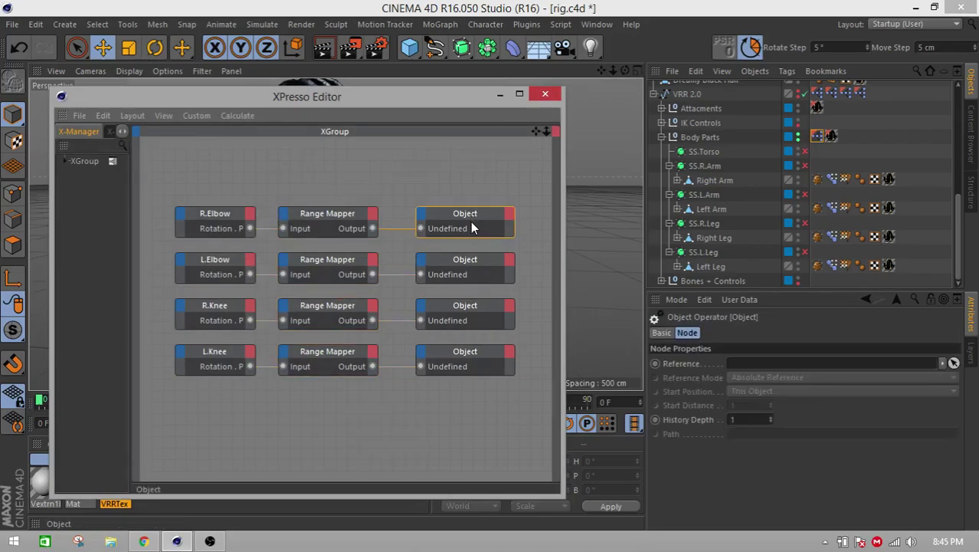
pyautogui.keyDown('shift'); pyautogui.click(476, 351); pyautogui.keyUp('shift')
pyautogui.keyDown('shift'); pyautogui.click(478, 320); pyautogui.keyUp('shift')
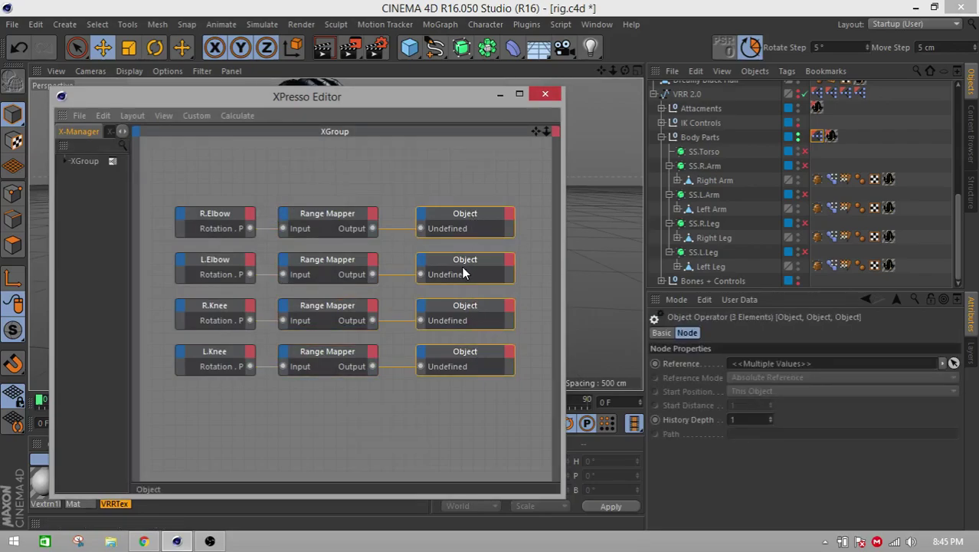
pyautogui.press('Delete')
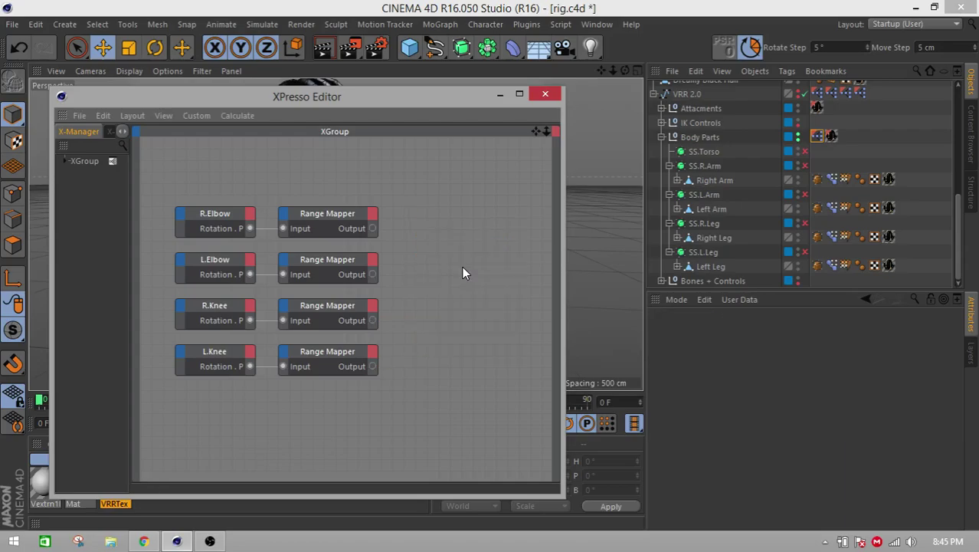
# - Delete the old R.Elbow, L.Elbow, R.Knee and L.Knee nodes from the XPresso graph
pyautogui.click(219, 222)
pyautogui.keyDown('shift'); pyautogui.click(215, 264); pyautogui.keyUp('shift')
pyautogui.keyDown('shift'); pyautogui.click(205, 306); pyautogui.keyUp('shift')
pyautogui.keyDown('shift'); pyautogui.click(195, 355); pyautogui.keyUp('shift')
pyautogui.press('Delete')
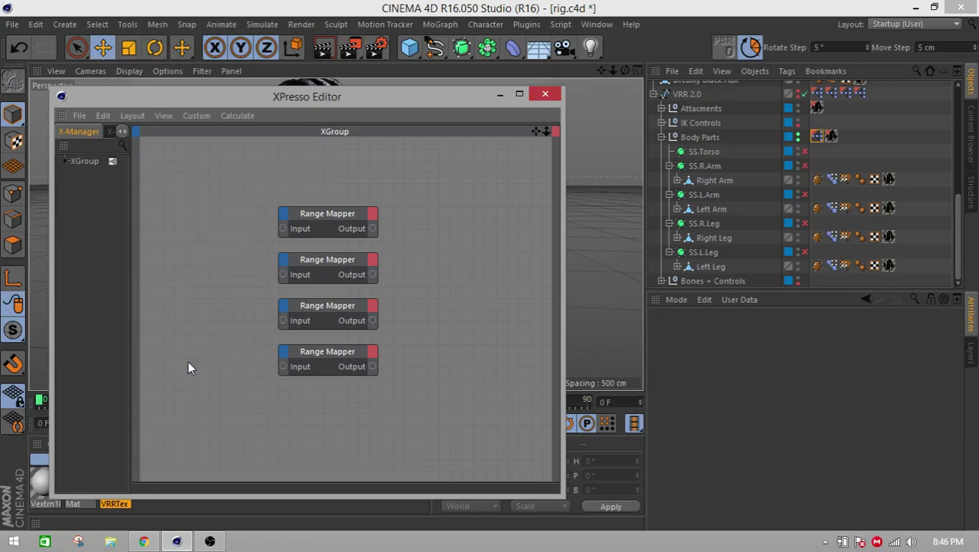
# - Add the Pose Morph tags of the Right Arm, Left Arm, Right Leg and Left Leg as nodes in the graph
pyautogui.click(833, 179)
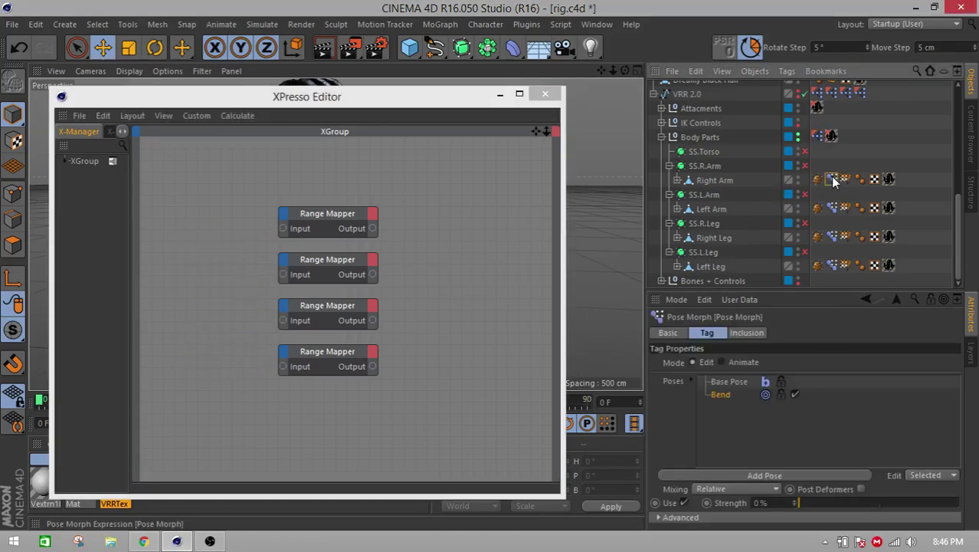
pyautogui.moveTo(489, 220); pyautogui.dragTo(489, 221)
pyautogui.moveTo(832, 208); pyautogui.dragTo(747, 231)
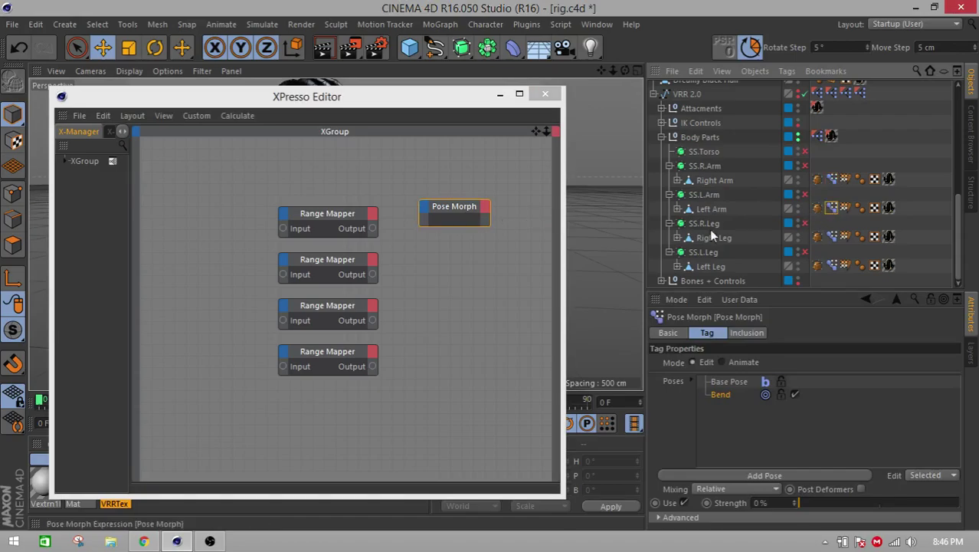
pyautogui.moveTo(442, 262); pyautogui.dragTo(440, 260)
pyautogui.moveTo(833, 236); pyautogui.dragTo(489, 316)
pyautogui.moveTo(832, 266); pyautogui.dragTo(490, 366)
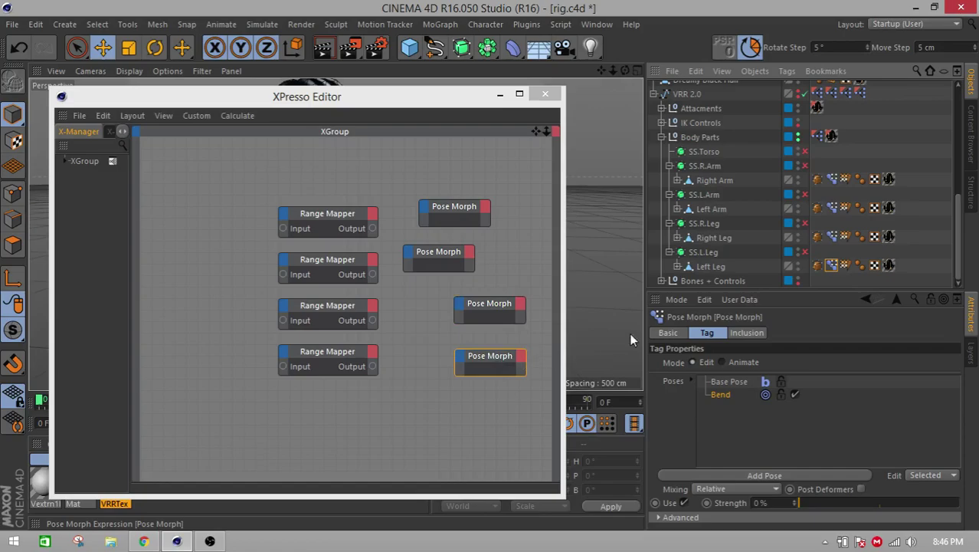
# - Add the Right Elbow, Left Elbow, Right Knee and Left knee joints as nodes in the XPresso graph
pyautogui.scroll(3, 770, 239)
pyautogui.scroll(5, 763, 232)
pyautogui.click(704, 103)
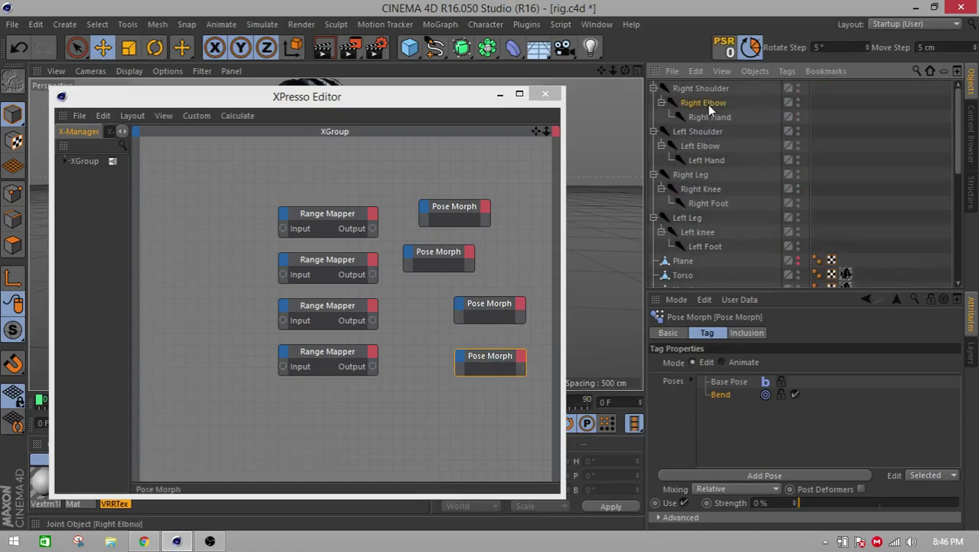
pyautogui.keyDown('ctrl'); pyautogui.click(699, 146); pyautogui.keyUp('ctrl')
pyautogui.keyDown('ctrl'); pyautogui.click(698, 190); pyautogui.keyUp('ctrl')
pyautogui.keyDown('ctrl'); pyautogui.click(697, 232); pyautogui.keyUp('ctrl')
pyautogui.moveTo(331, 251); pyautogui.dragTo(246, 213)
pyautogui.click(201, 282)
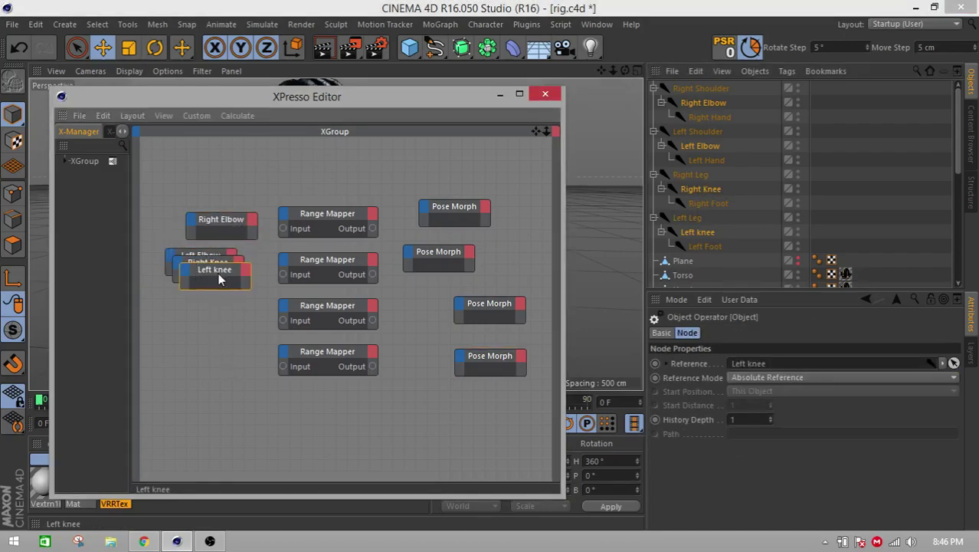
# - Line up the four joint nodes with their matching Range Mappers and align them to the grid
pyautogui.moveTo(215, 275); pyautogui.dragTo(234, 353)
pyautogui.moveTo(208, 268); pyautogui.dragTo(236, 321)
pyautogui.moveTo(219, 258); pyautogui.dragTo(244, 267)
pyautogui.moveTo(170, 182); pyautogui.dragTo(257, 379)
pyautogui.rightClick(221, 233)
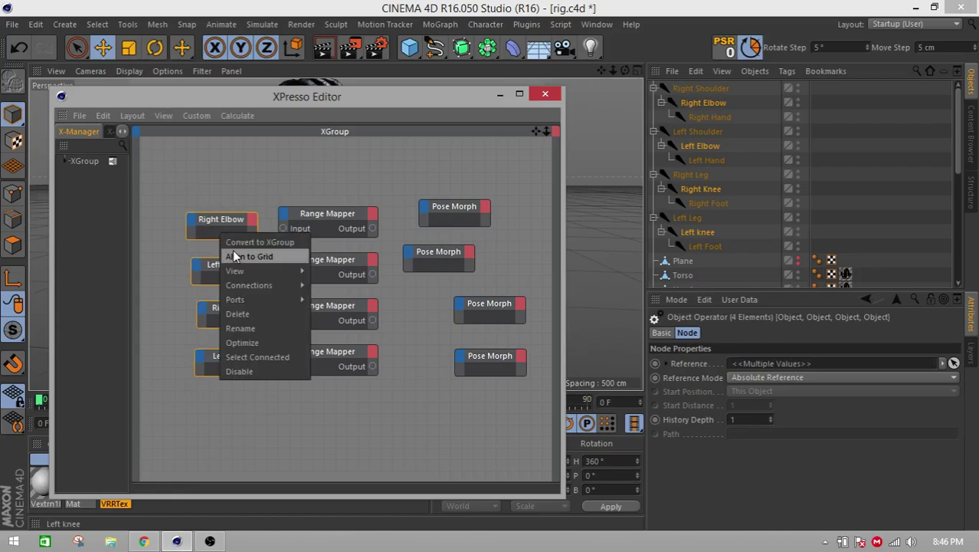
pyautogui.click(243, 258)
pyautogui.click(191, 232)
pyautogui.moveTo(198, 215)
pyautogui.mouseDown()
pyautogui.moveTo(215, 222)
pyautogui.moveTo(202, 219)
pyautogui.mouseUp()
pyautogui.rightClick(186, 209)
pyautogui.click(182, 261)
pyautogui.rightClick(207, 219)
pyautogui.click(230, 243)
# - Arrange the four Pose Morph nodes in a column opposite the Range Mappers and align them to the grid
pyautogui.moveTo(415, 197); pyautogui.dragTo(501, 357)
pyautogui.click(486, 318)
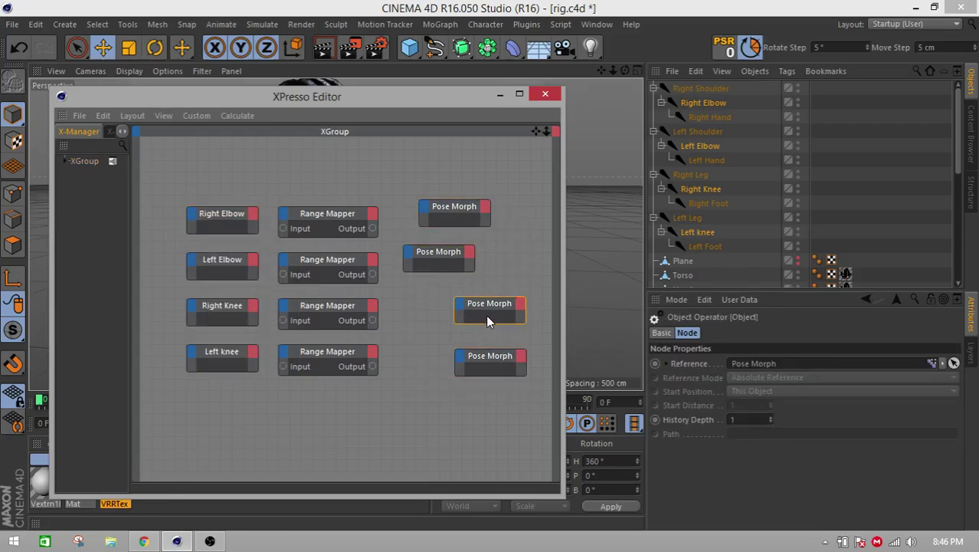
pyautogui.moveTo(476, 307); pyautogui.dragTo(433, 314)
pyautogui.click(492, 368)
pyautogui.moveTo(450, 359); pyautogui.dragTo(426, 355)
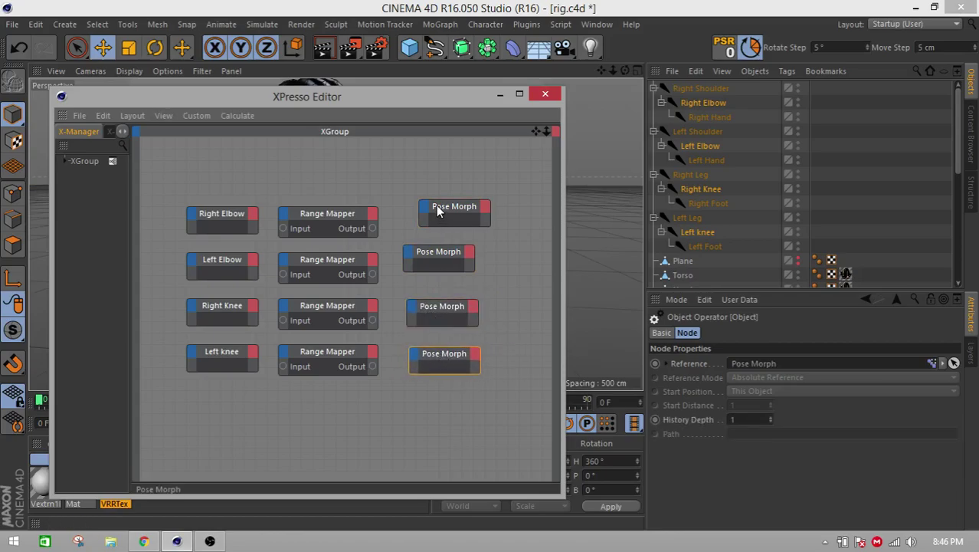
pyautogui.moveTo(443, 201); pyautogui.dragTo(508, 395)
pyautogui.rightClick(426, 249)
pyautogui.click(458, 273)
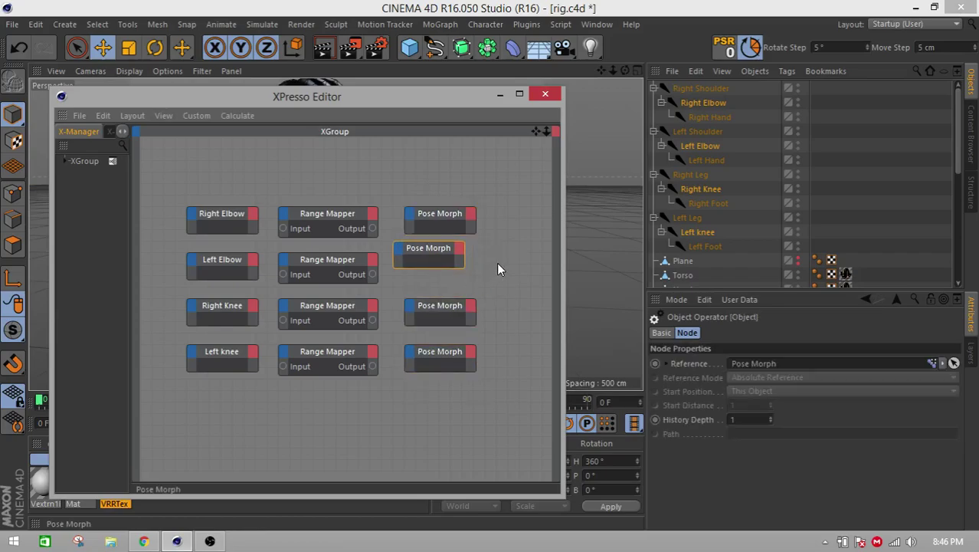
pyautogui.moveTo(425, 249); pyautogui.dragTo(438, 260)
pyautogui.rightClick(448, 269)
pyautogui.click(478, 282)
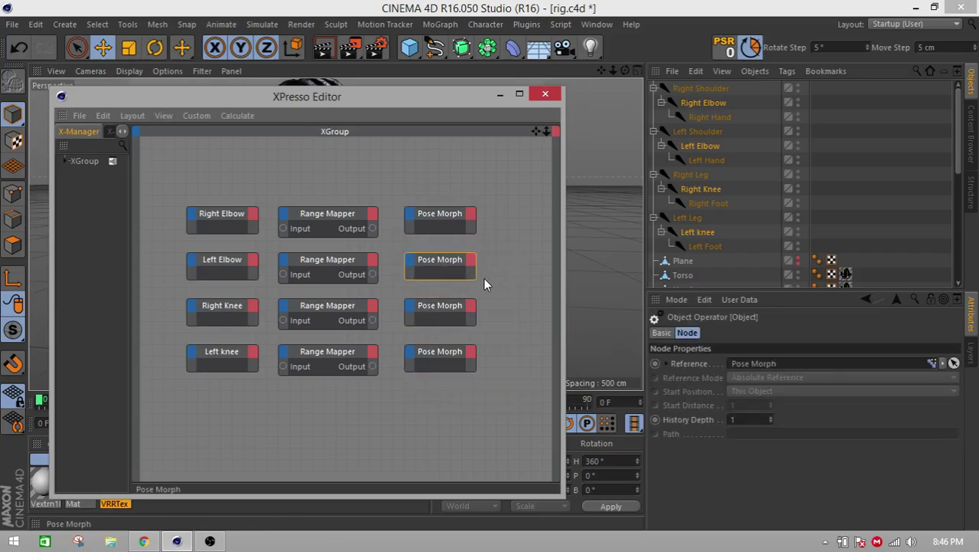
pyautogui.click(503, 272)
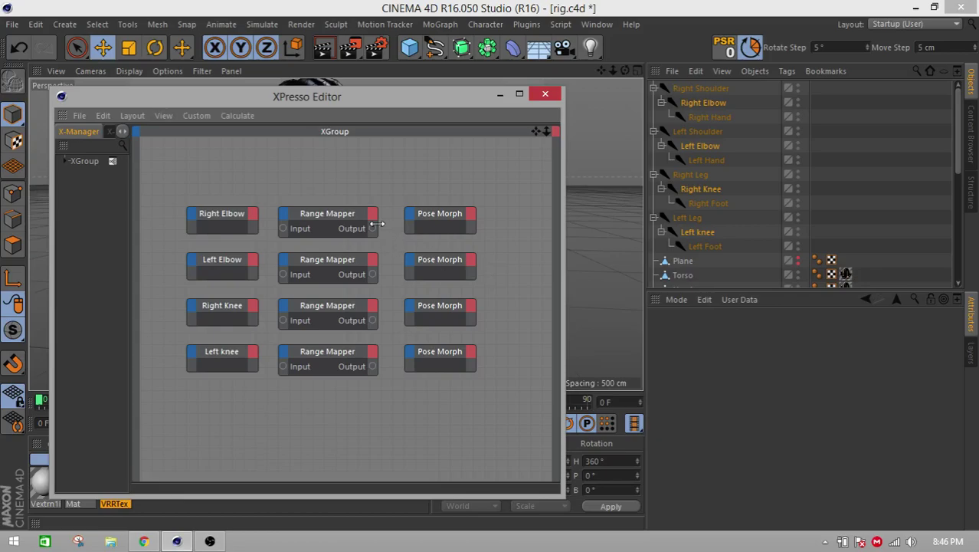
# - Add a Rotation P output to the Right Elbow node and connect it to the first Range Mapper's input
pyautogui.moveTo(279, 226); pyautogui.dragTo(269, 227)
pyautogui.click(268, 200)
pyautogui.click(253, 215)
pyautogui.moveTo(278, 234)
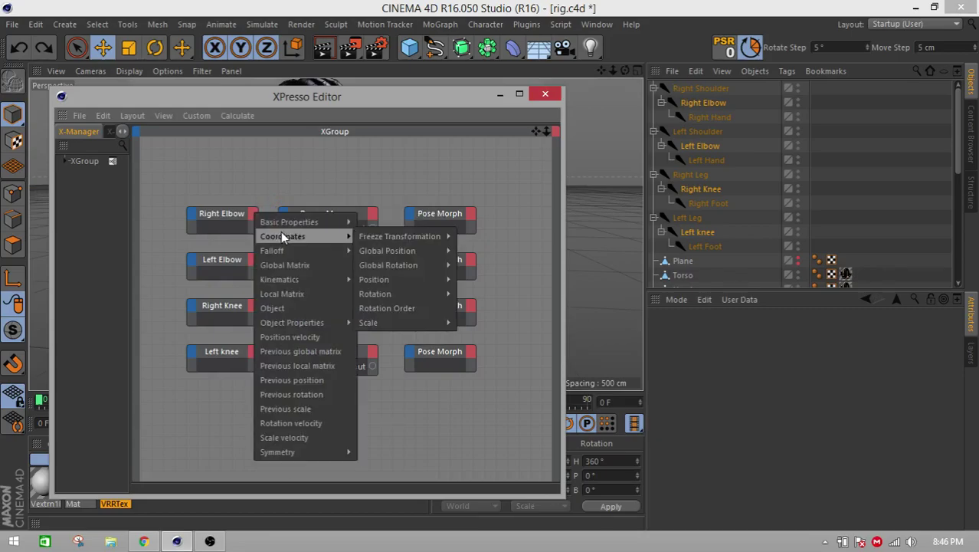
pyautogui.moveTo(410, 294)
pyautogui.click(486, 319)
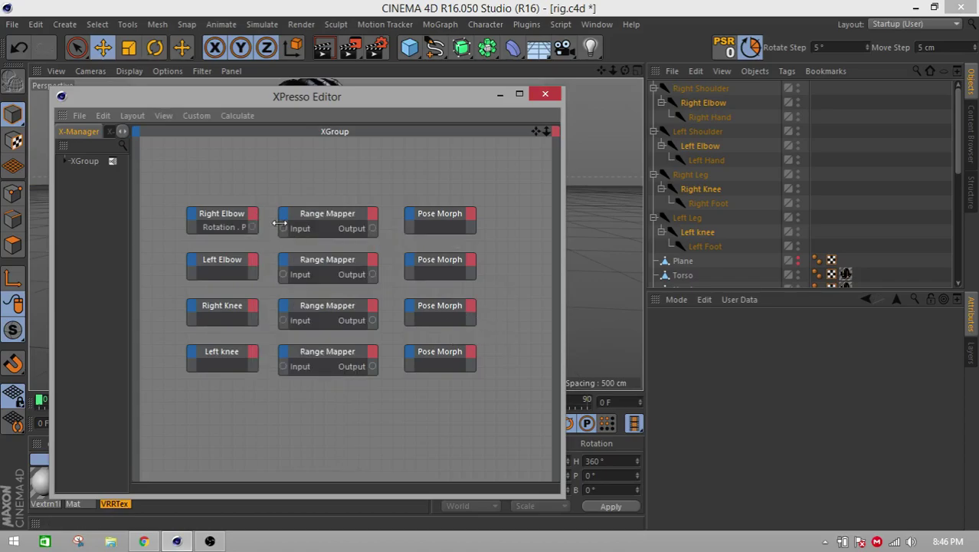
pyautogui.moveTo(256, 227); pyautogui.dragTo(283, 228)
# - Connect the first Range Mapper's output to the Bend Strength of its matching Pose Morph node
pyautogui.moveTo(403, 221); pyautogui.dragTo(408, 215)
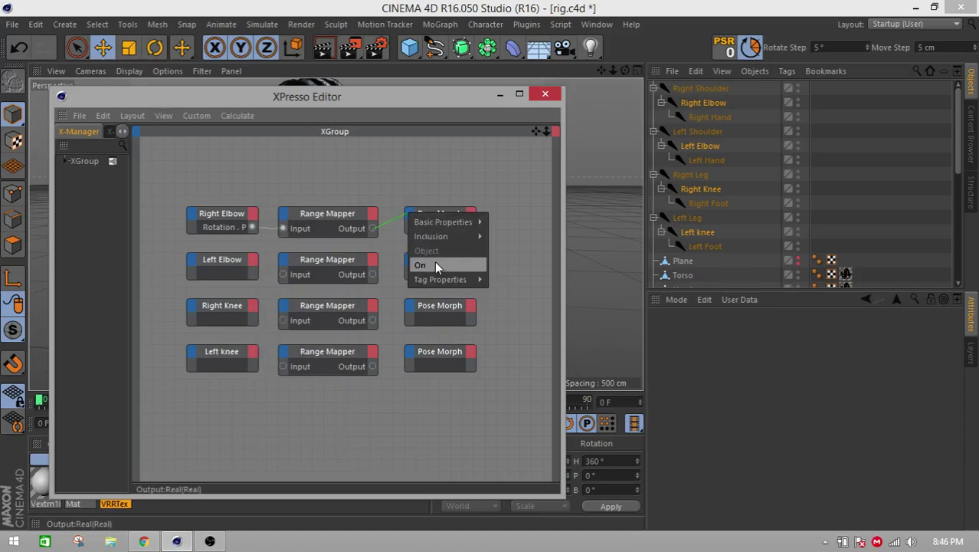
pyautogui.moveTo(438, 279)
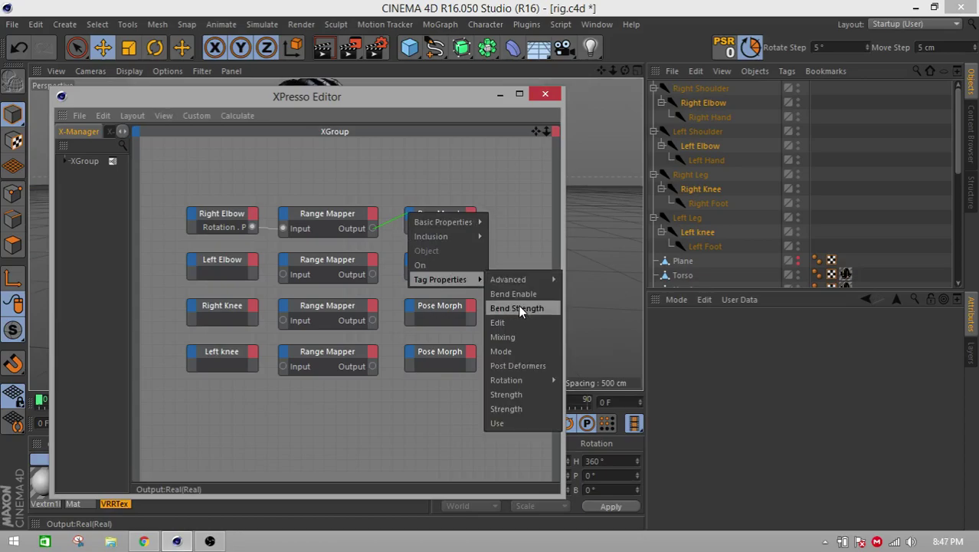
pyautogui.click(519, 306)
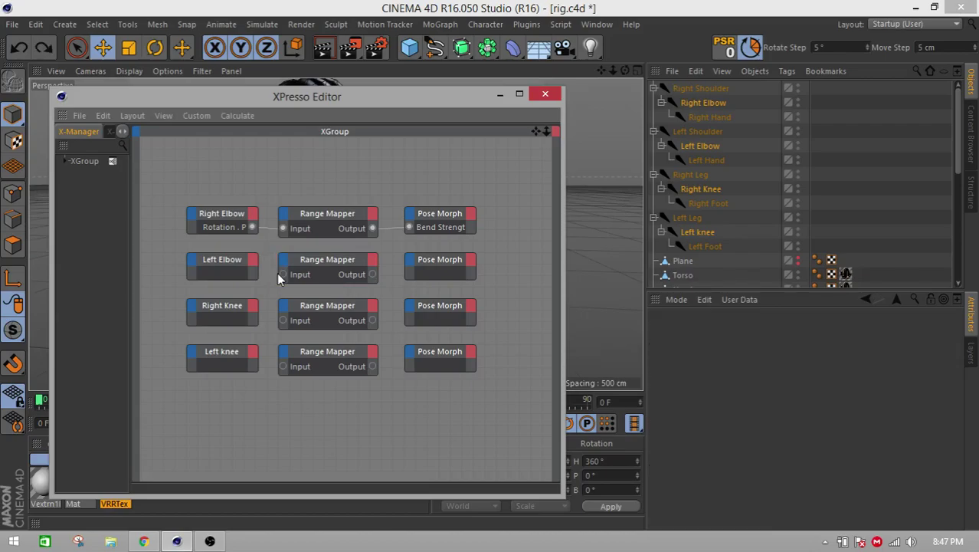
# - Wire the Rotation P outputs of Left Elbow and Right Knee through their Range Mappers to the matching Pose Morphs' Bend Strength
pyautogui.click(253, 260)
pyautogui.moveTo(284, 281)
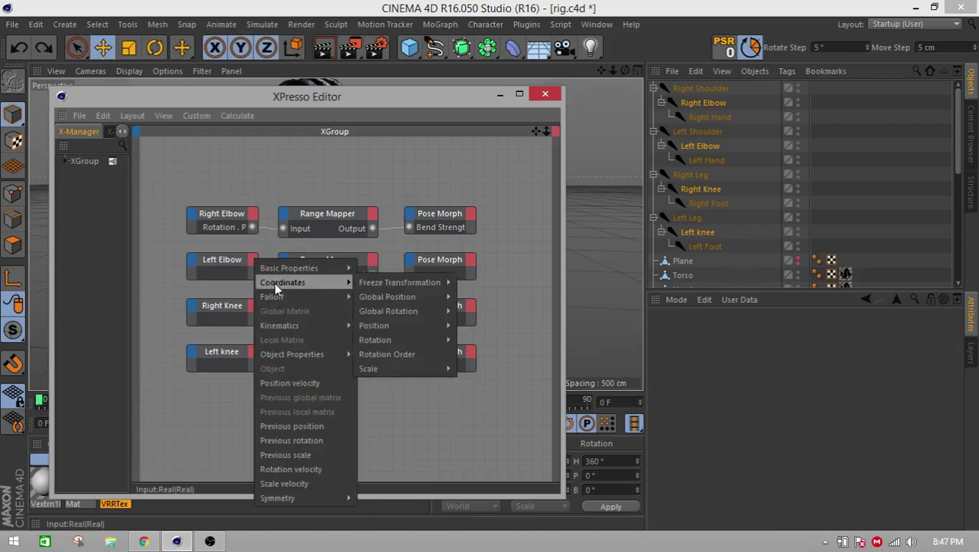
pyautogui.moveTo(396, 311)
pyautogui.moveTo(398, 339)
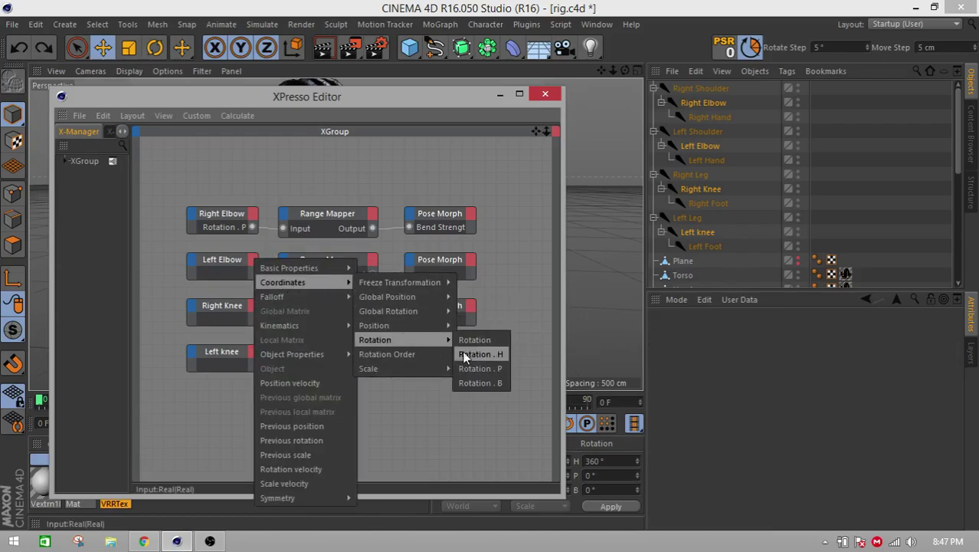
pyautogui.click(466, 361)
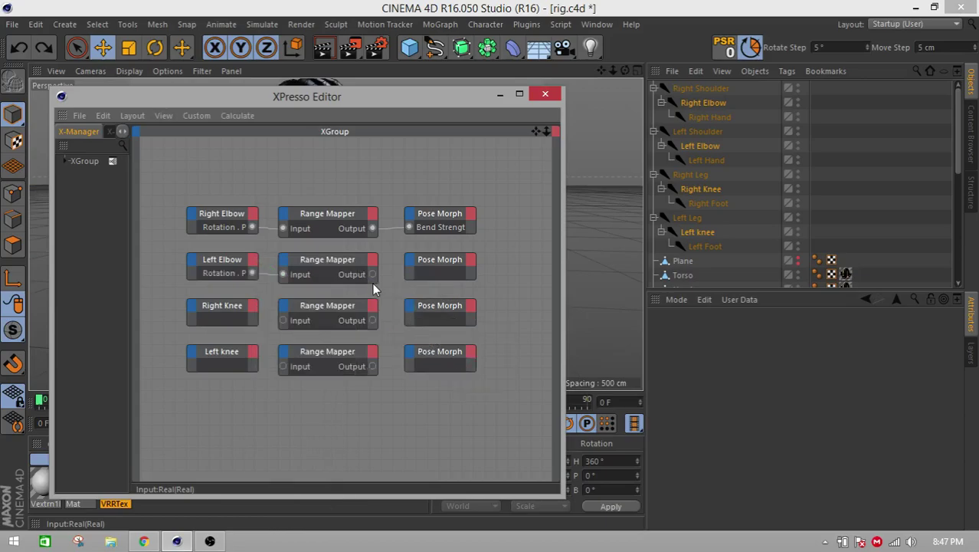
pyautogui.moveTo(375, 274); pyautogui.dragTo(545, 349)
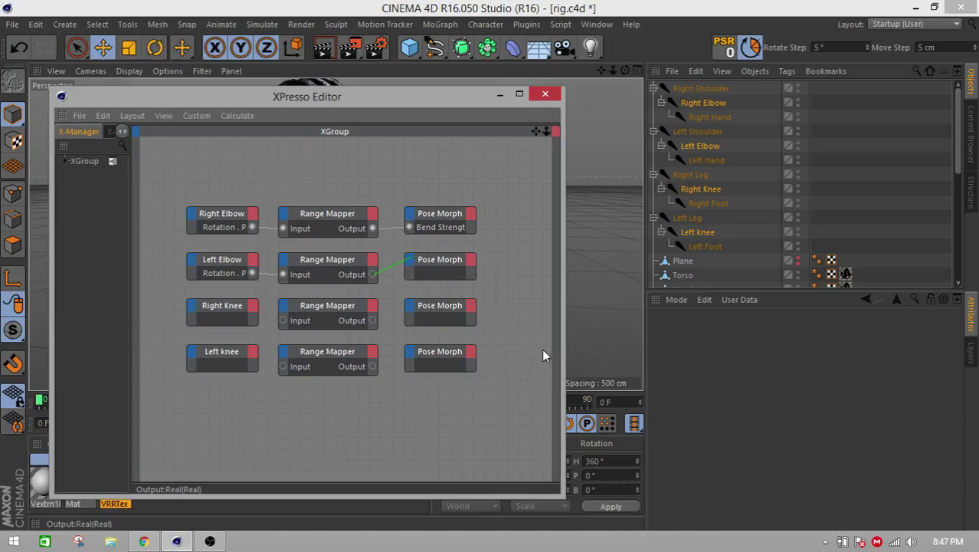
pyautogui.moveTo(257, 303); pyautogui.dragTo(466, 383)
pyautogui.moveTo(370, 320); pyautogui.dragTo(507, 405)
# - Wire Left knee's Rotation P through the fourth Range Mapper to its Pose Morph's Pose.0 Strength and close the XPresso Editor
pyautogui.moveTo(373, 366); pyautogui.dragTo(498, 444)
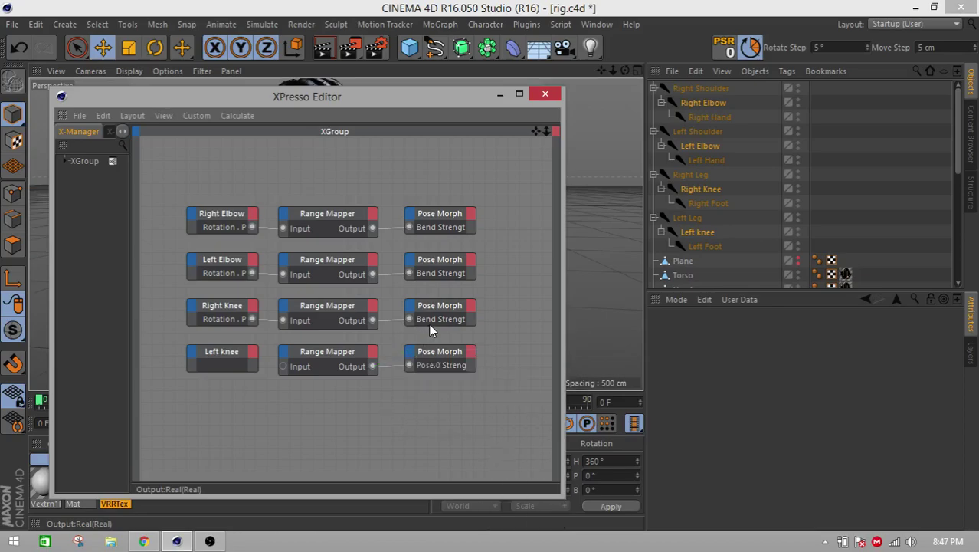
pyautogui.moveTo(283, 366); pyautogui.dragTo(257, 357)
pyautogui.click(284, 367)
pyautogui.hotkey('ctrl', 'z')
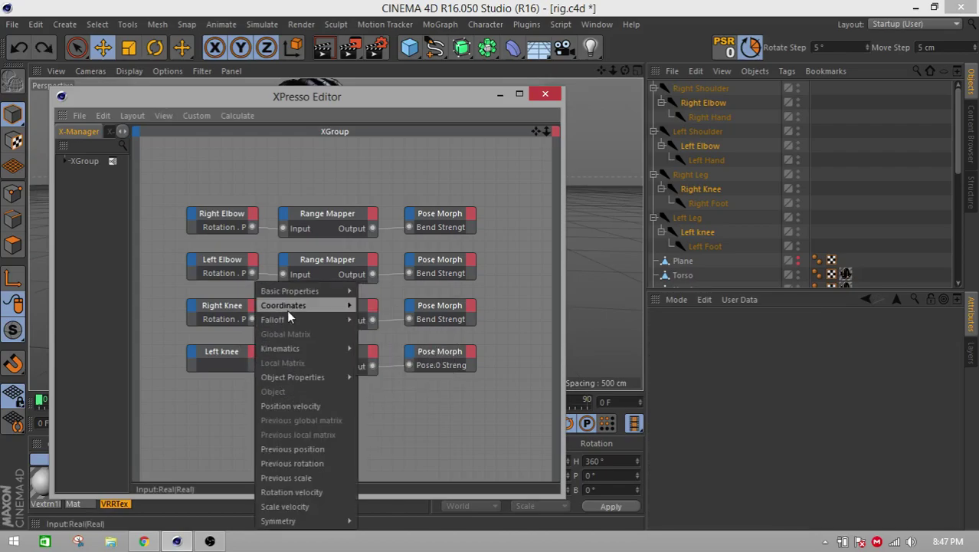
pyautogui.moveTo(288, 310)
pyautogui.moveTo(446, 362)
pyautogui.click(474, 382)
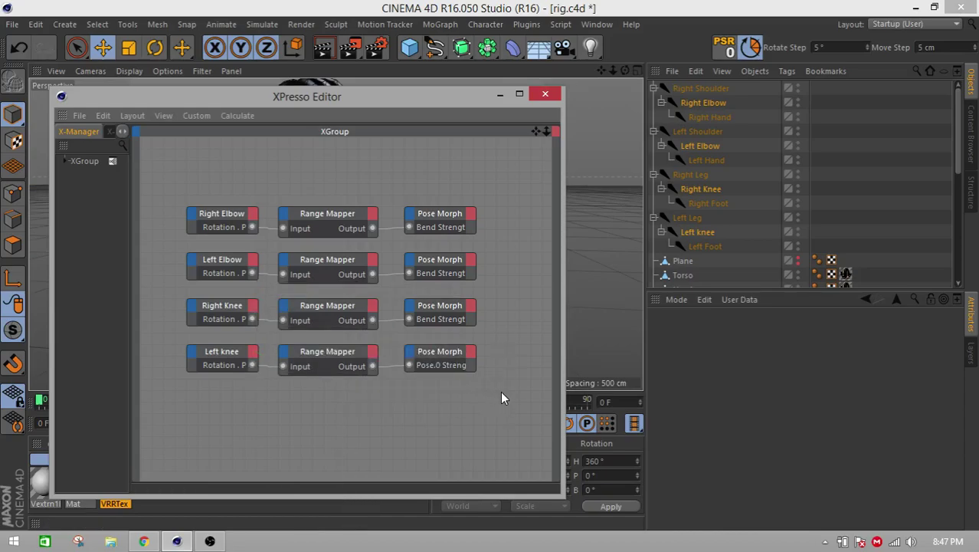
pyautogui.click(536, 98)
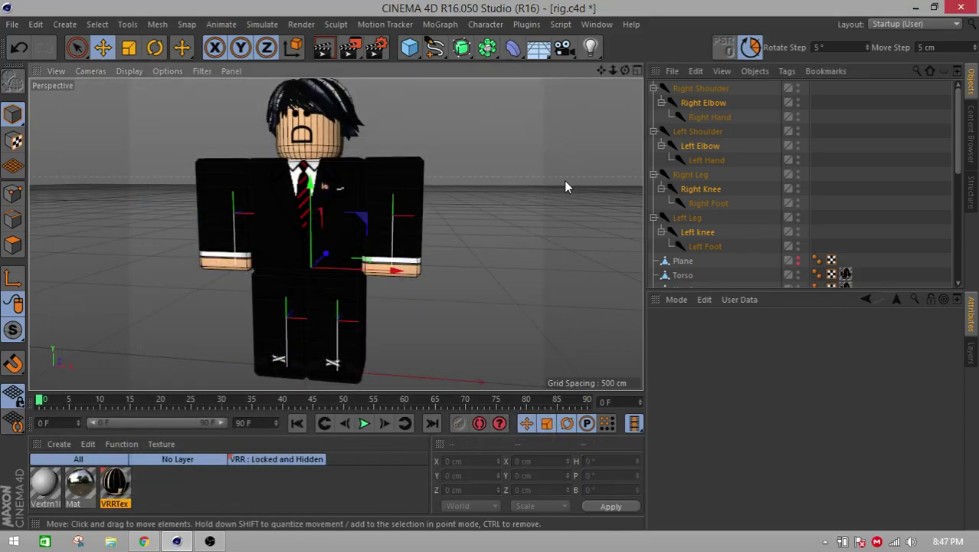
# - Select the Pose Morph tags from Right Arm to Left Leg and set them to Animate mode
pyautogui.click(699, 106)
pyautogui.keyDown('alt'); pyautogui.moveTo(491, 217); pyautogui.dragTo(322, 209); pyautogui.keyUp('alt')
pyautogui.scroll(-5, 805, 210)
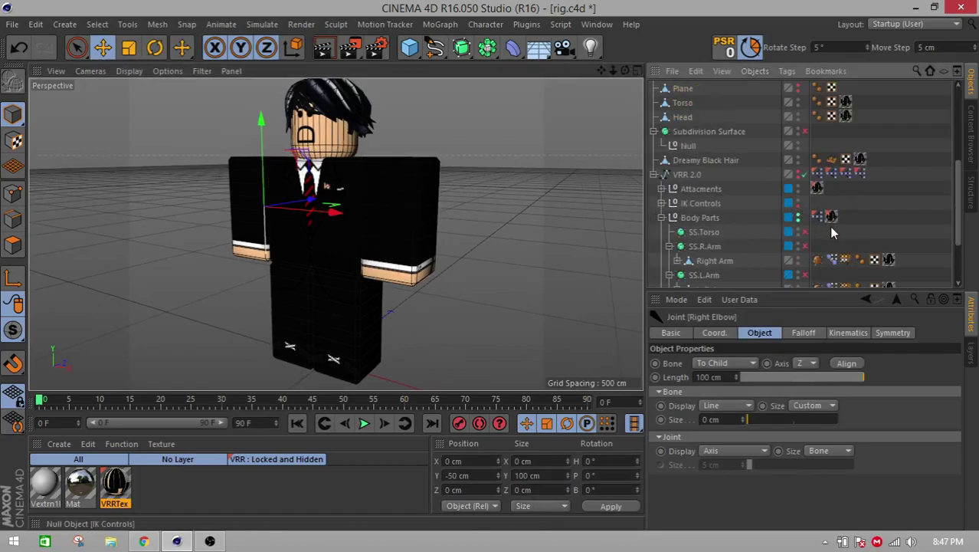
pyautogui.scroll(-2, 849, 215)
pyautogui.click(834, 183)
pyautogui.keyDown('shift'); pyautogui.click(834, 266); pyautogui.keyUp('shift')
pyautogui.click(722, 363)
pyautogui.click(767, 215)
# - Inspect the poses of the Left Leg and Right Leg Pose Morph tags in Edit mode and return both to Animate mode
pyautogui.scroll(7, 780, 190)
pyautogui.scroll(-6, 781, 192)
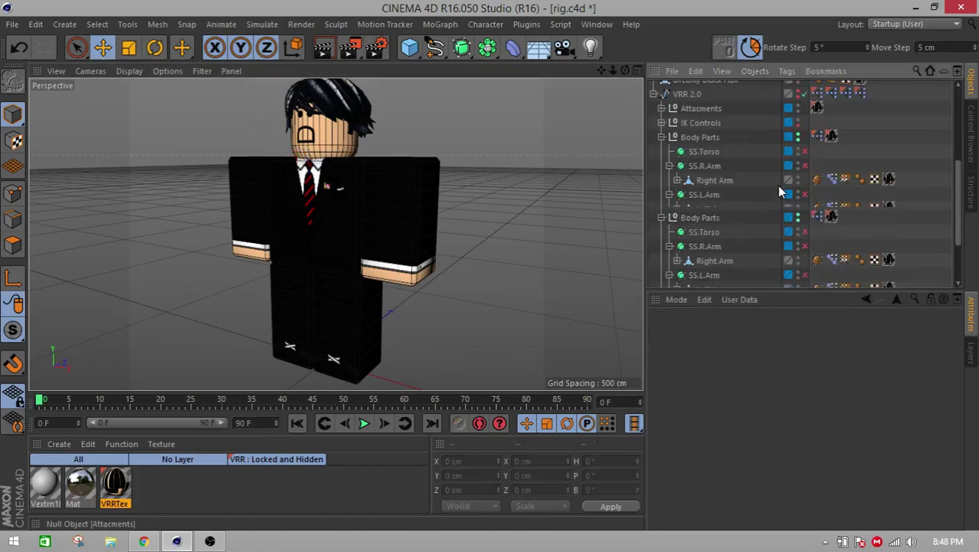
pyautogui.click(843, 266)
pyautogui.click(833, 266)
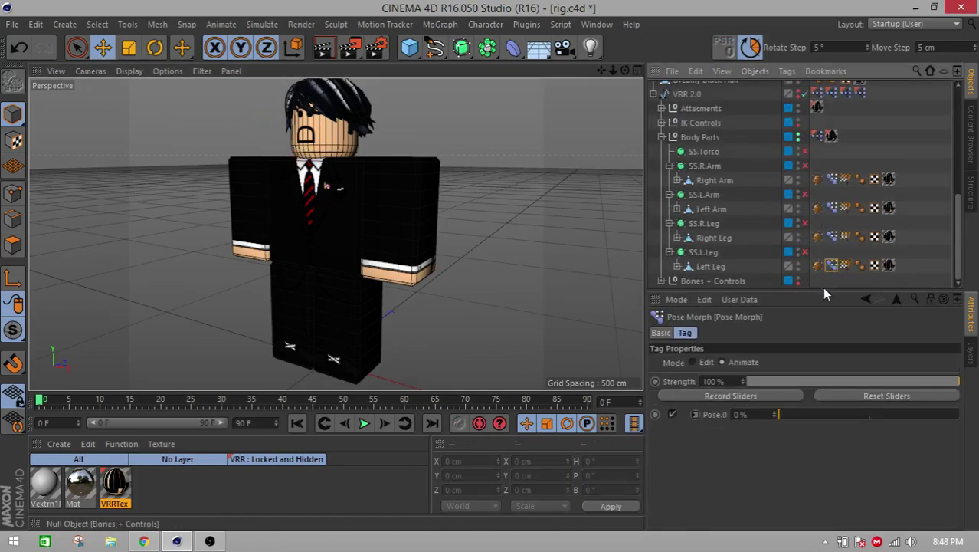
pyautogui.click(693, 363)
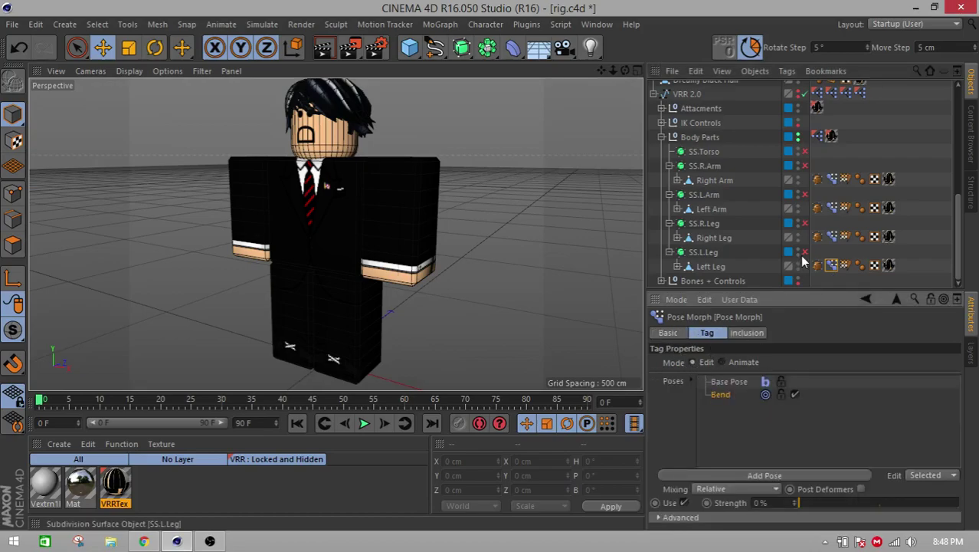
pyautogui.click(833, 237)
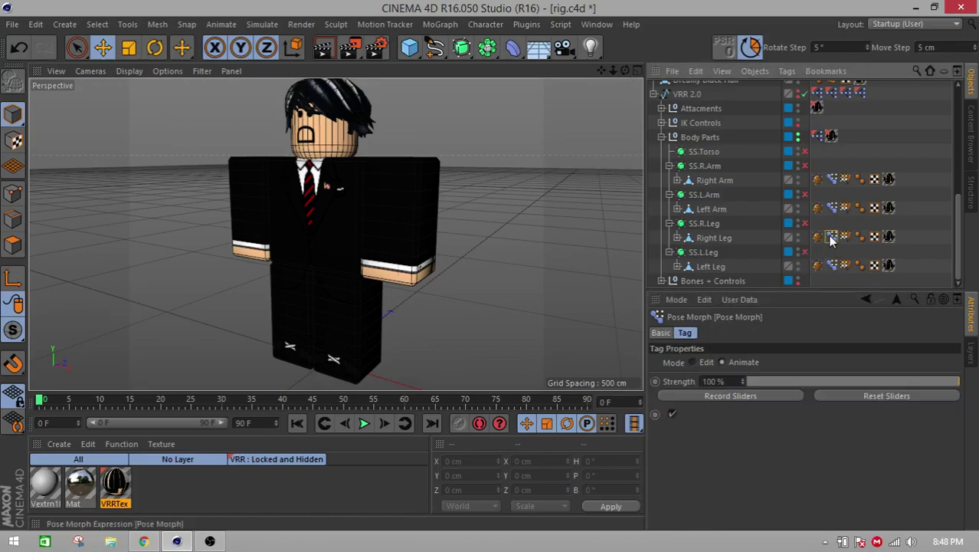
pyautogui.click(693, 361)
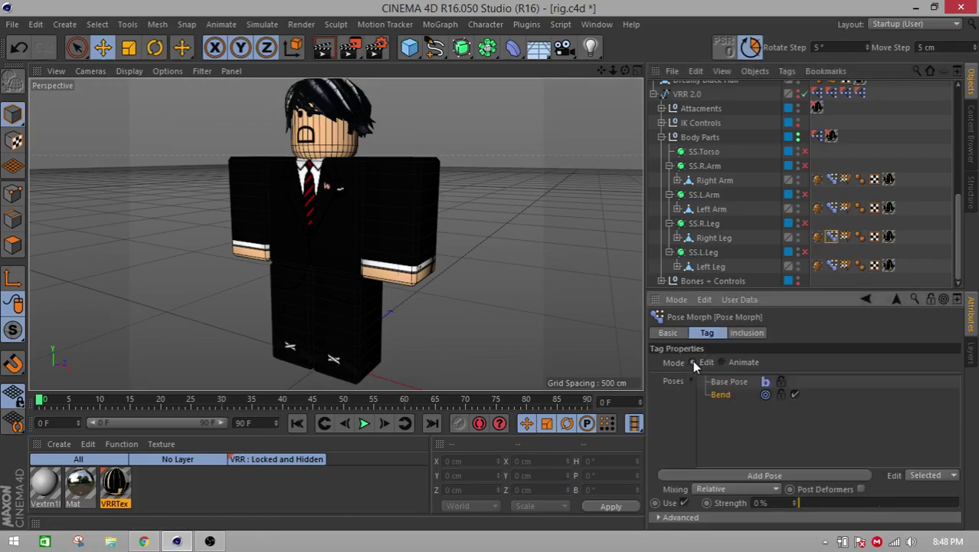
pyautogui.click(831, 266)
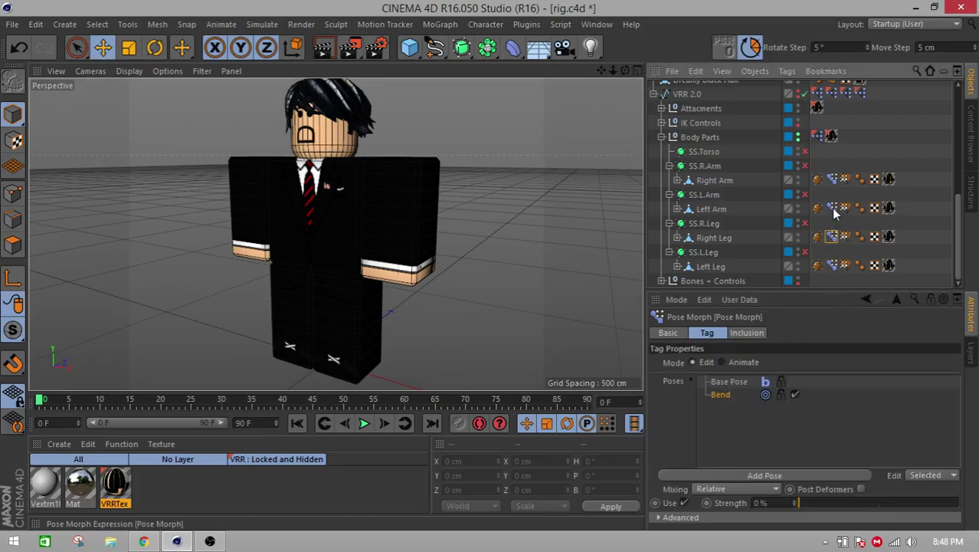
pyautogui.keyDown('ctrl'); pyautogui.click(831, 266); pyautogui.keyUp('ctrl')
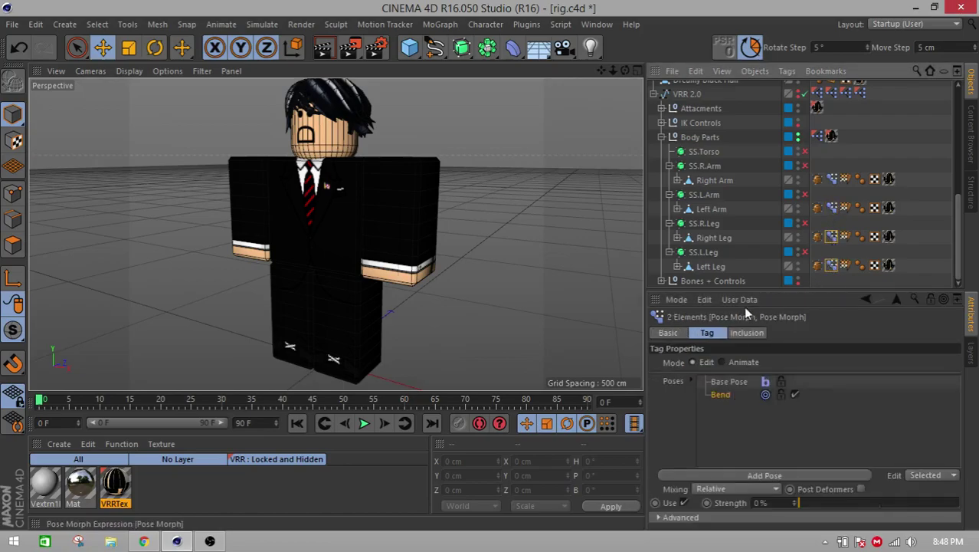
pyautogui.click(723, 363)
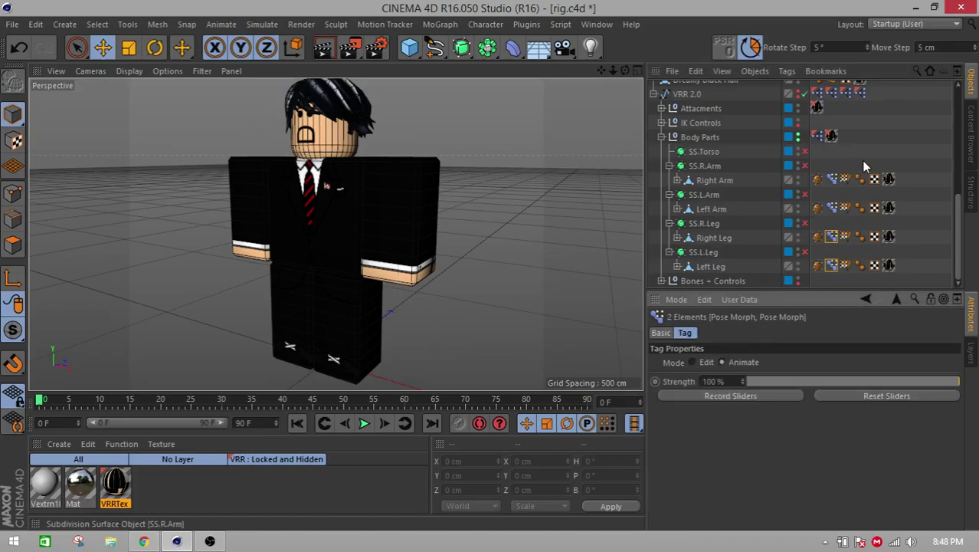
# - Rotate the Right Elbow joint to a pitch of -90° to test the arm's bend
pyautogui.scroll(6, 766, 184)
pyautogui.click(703, 102)
pyautogui.keyDown('alt'); pyautogui.moveTo(426, 215); pyautogui.dragTo(881, 127); pyautogui.keyUp('alt')
pyautogui.click(155, 48)
pyautogui.moveTo(278, 170); pyautogui.dragTo(259, 185)
pyautogui.hotkey('ctrl', 'z')
pyautogui.hotkey('ctrl', 'z')
pyautogui.hotkey('ctrl', 'z')
pyautogui.hotkey('ctrl', 'z')
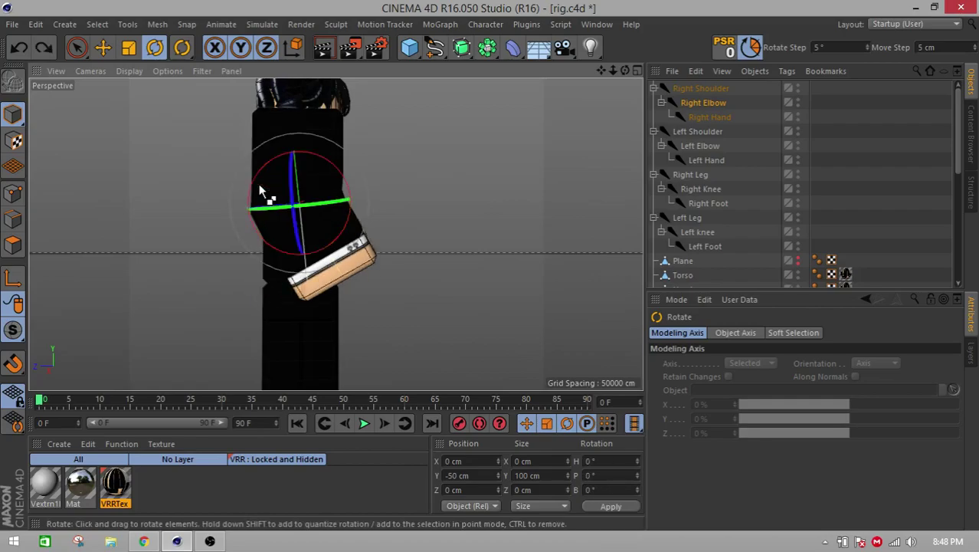
pyautogui.moveTo(267, 166); pyautogui.dragTo(255, 235)
pyautogui.scroll(3, 234, 166)
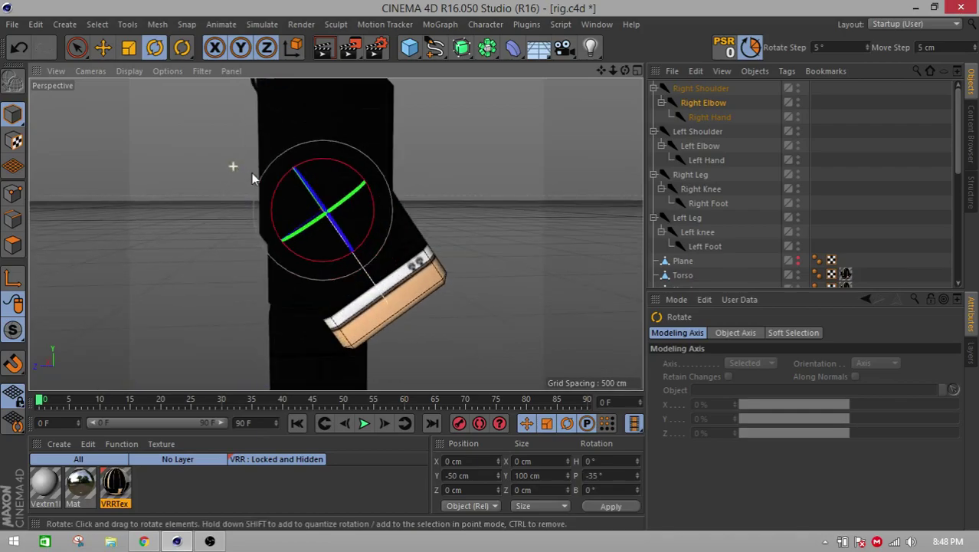
pyautogui.moveTo(276, 190); pyautogui.dragTo(257, 245)
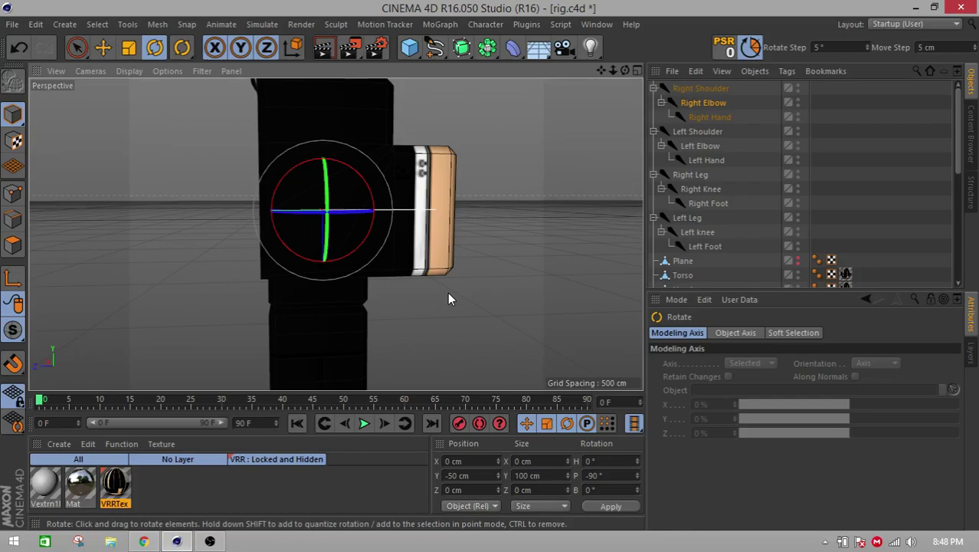
# - Select the Right Arm mesh and switch it to point editing
pyautogui.keyDown('alt'); pyautogui.moveTo(247, 179); pyautogui.dragTo(374, 252); pyautogui.keyUp('alt')
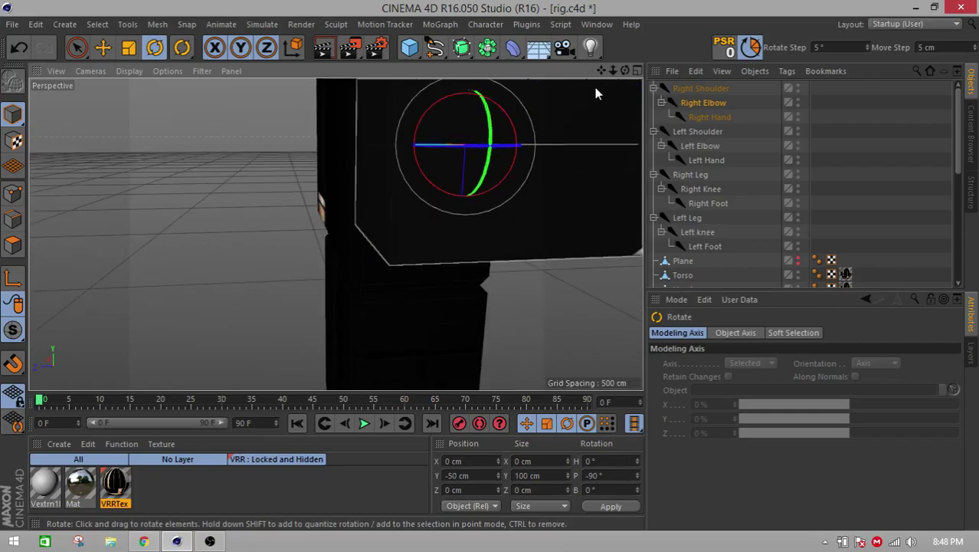
pyautogui.moveTo(601, 70); pyautogui.dragTo(496, 144)
pyautogui.keyDown('alt'); pyautogui.moveTo(466, 198); pyautogui.dragTo(468, 157); pyautogui.keyUp('alt')
pyautogui.click(22, 193)
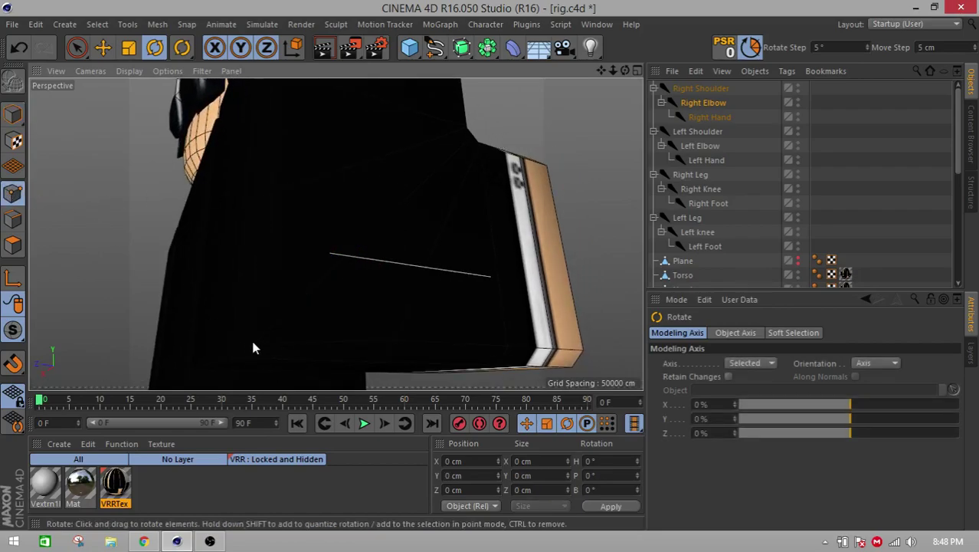
pyautogui.keyDown('alt'); pyautogui.moveTo(619, 95); pyautogui.dragTo(417, 189); pyautogui.keyUp('alt')
pyautogui.click(13, 113)
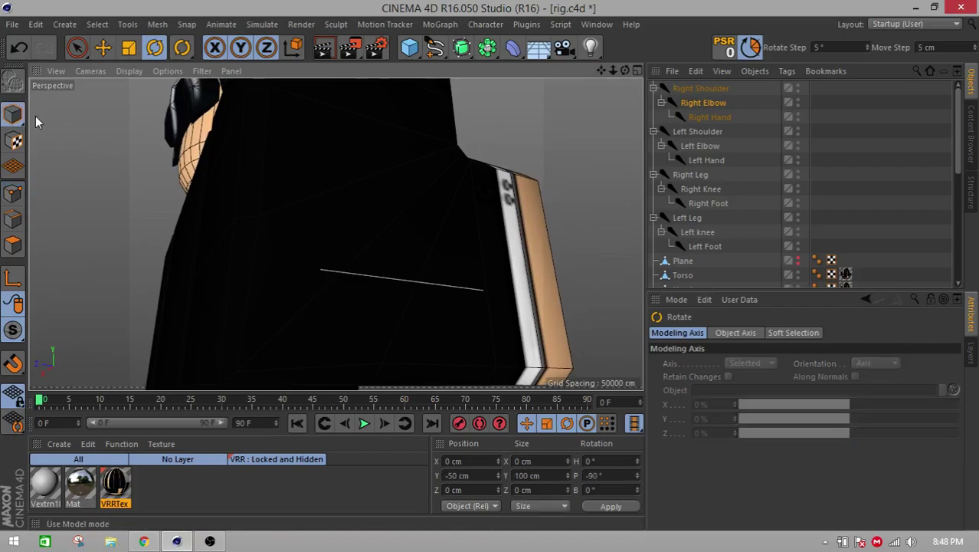
pyautogui.click(301, 148)
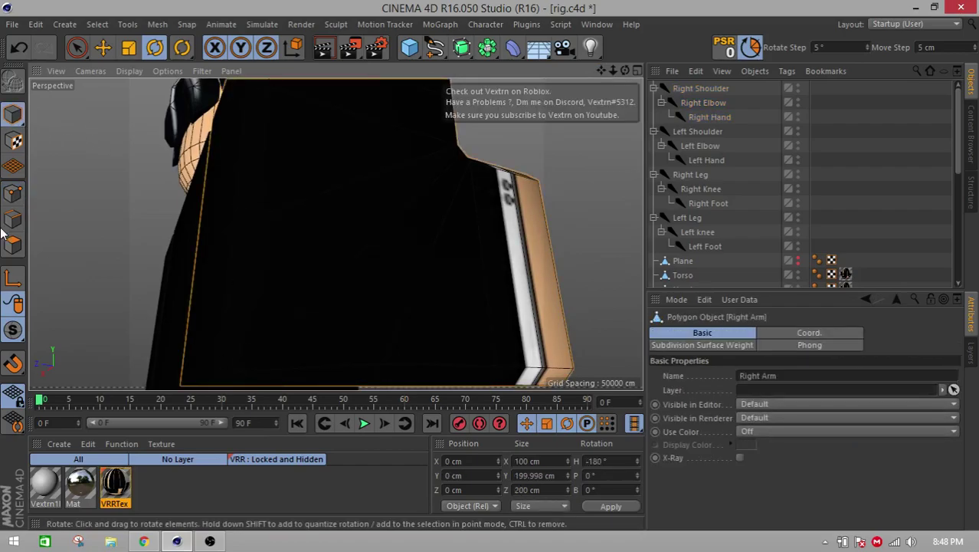
pyautogui.click(12, 193)
# - Try to move the protruding elbow corner point of the Right Arm 5 cm along Z
pyautogui.keyDown('alt'); pyautogui.moveTo(148, 225); pyautogui.dragTo(118, 263); pyautogui.keyUp('alt')
pyautogui.click(110, 215)
pyautogui.moveTo(602, 70); pyautogui.dragTo(696, 56)
pyautogui.click(99, 53)
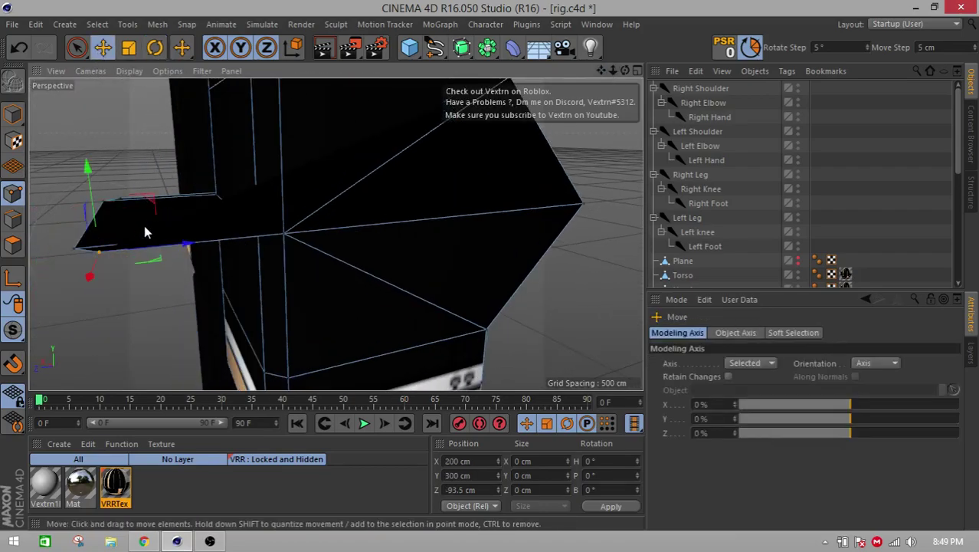
pyautogui.moveTo(132, 243); pyautogui.dragTo(149, 245)
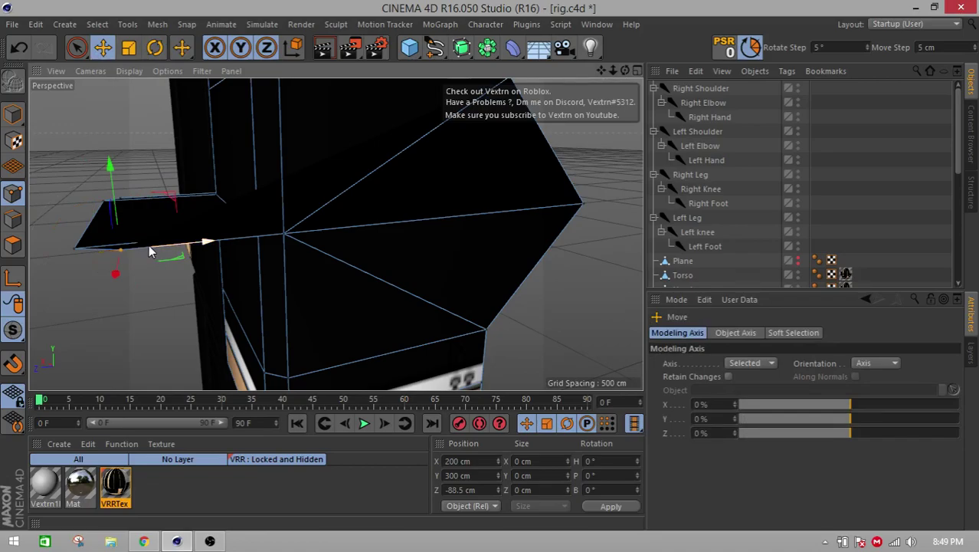
pyautogui.hotkey('ctrl', 'z')
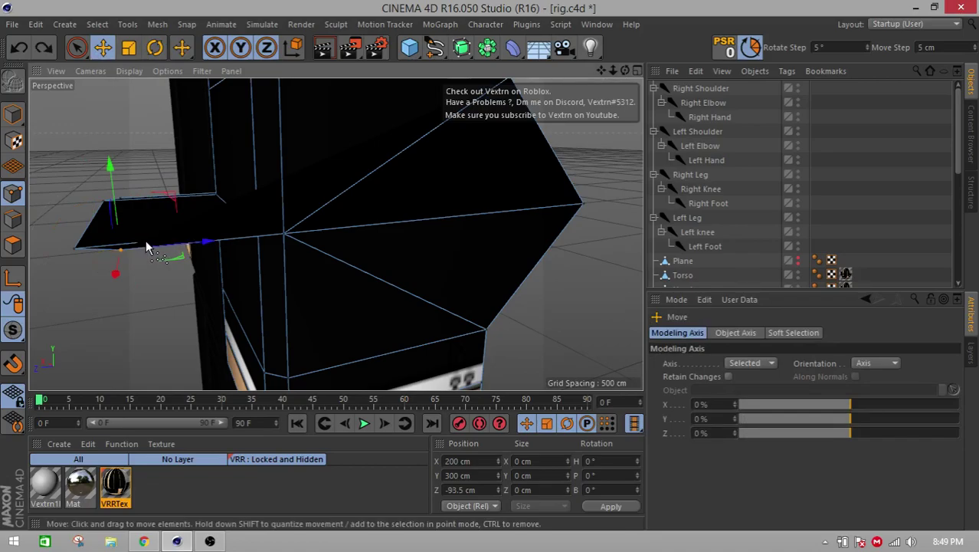
# - Edit the Bend pose in the Right Arm's Pose Morph by moving both elbow corner points 5 cm along Z, and return to Model mode
pyautogui.scroll(-5, 766, 184)
pyautogui.click(832, 179)
pyautogui.click(693, 362)
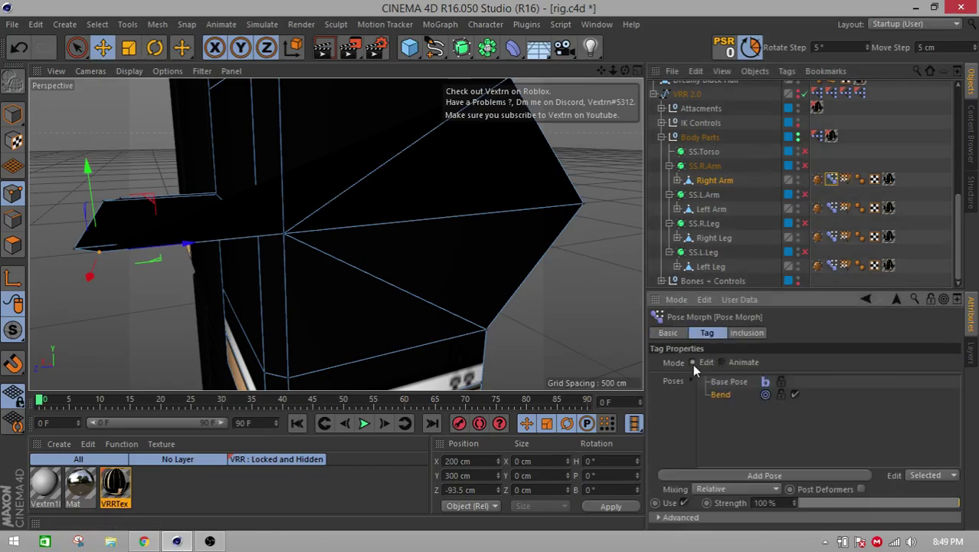
pyautogui.moveTo(130, 258); pyautogui.dragTo(175, 293)
pyautogui.click(110, 185)
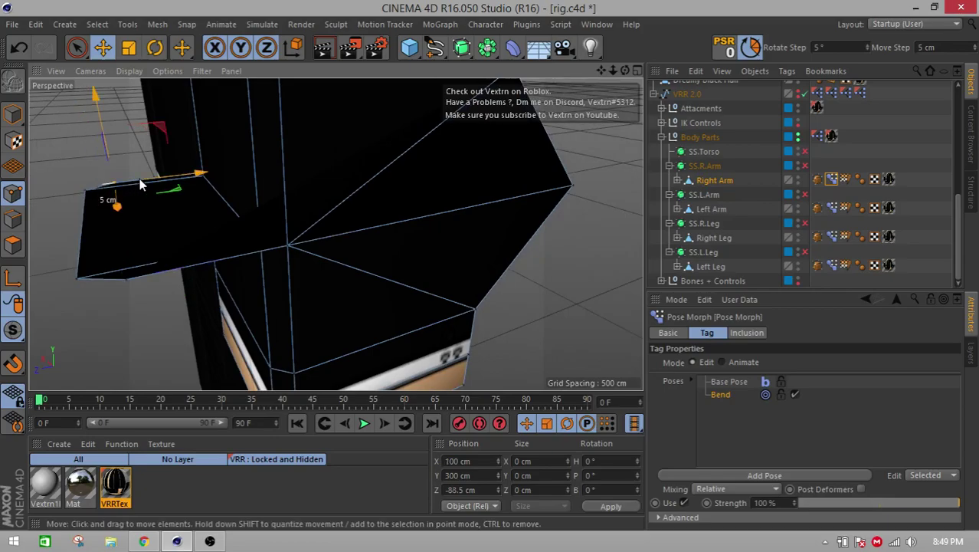
pyautogui.click(22, 119)
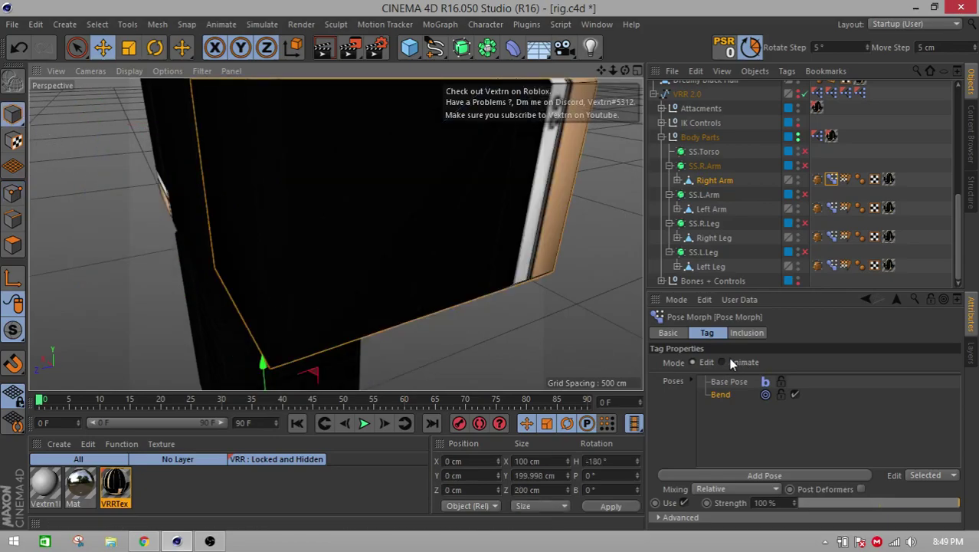
# - Try rotating the Right Elbow joint to test the reshaped bend
pyautogui.keyDown('alt'); pyautogui.moveTo(507, 333); pyautogui.dragTo(323, 220); pyautogui.keyUp('alt')
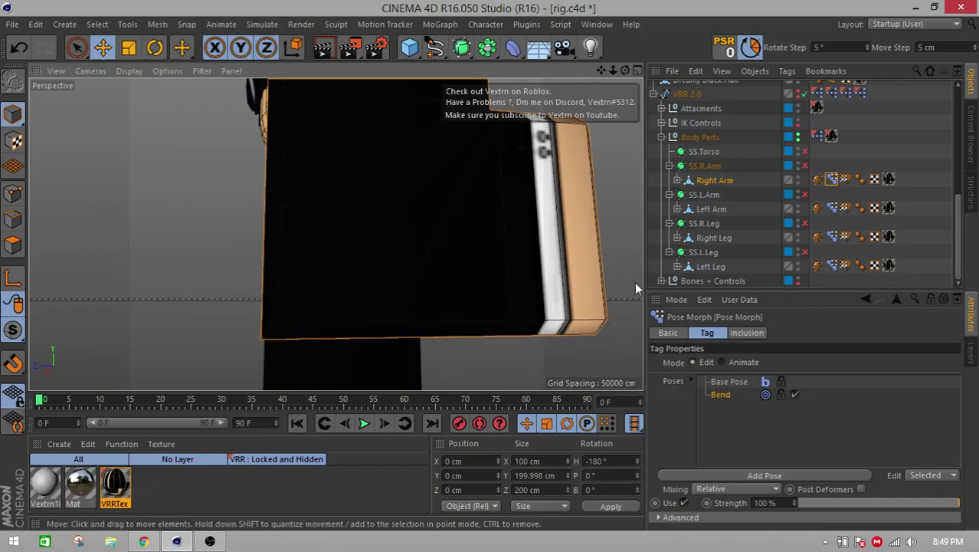
pyautogui.scroll(-5, 674, 160)
pyautogui.click(705, 106)
pyautogui.keyDown('alt'); pyautogui.moveTo(626, 157); pyautogui.dragTo(532, 182, button='right'); pyautogui.keyUp('alt')
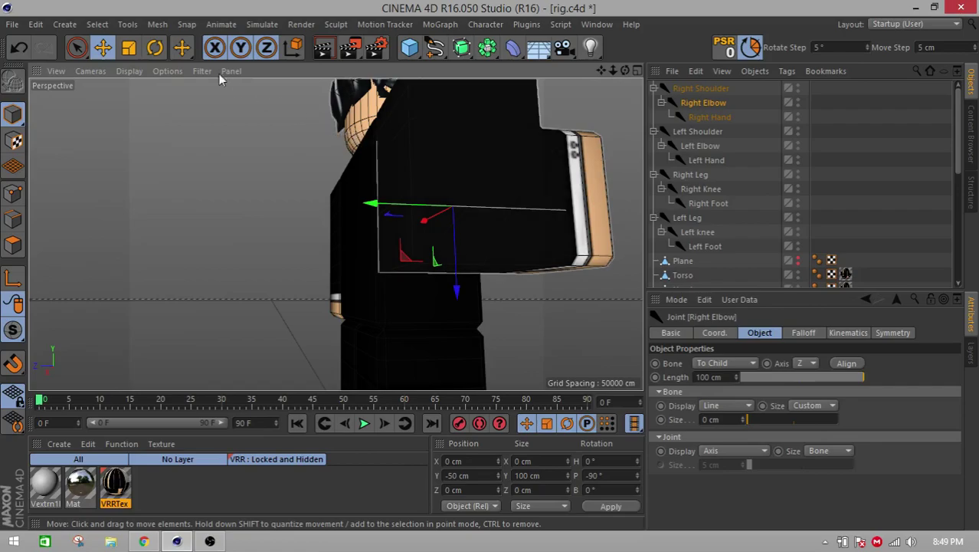
pyautogui.click(155, 48)
pyautogui.keyDown('alt'); pyautogui.moveTo(534, 185); pyautogui.dragTo(520, 223); pyautogui.keyUp('alt')
pyautogui.hotkey('ctrl', 'z')
# - Set the Right Arm's Pose Morph to Animate mode and rotate the Right Elbow joint to a pitch of -55°
pyautogui.scroll(-5, 696, 198)
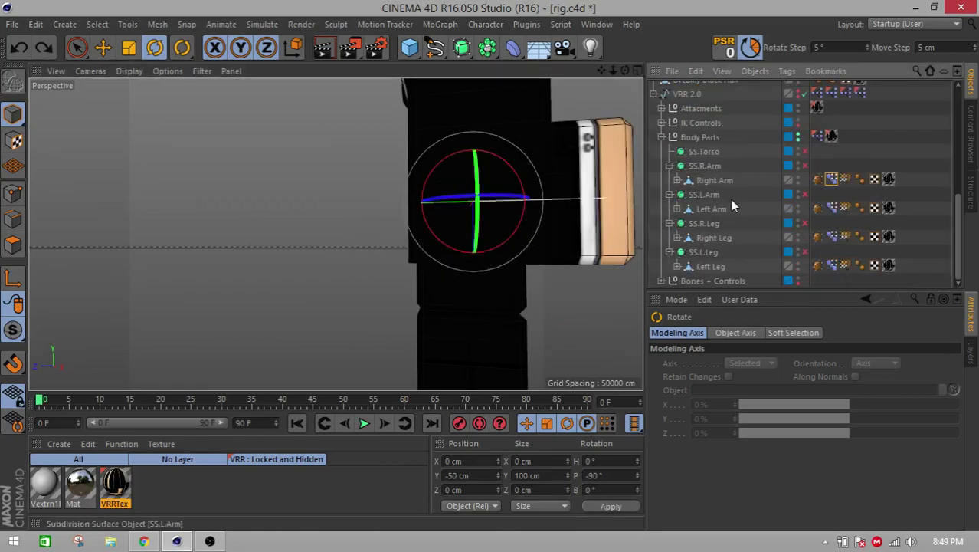
pyautogui.click(831, 178)
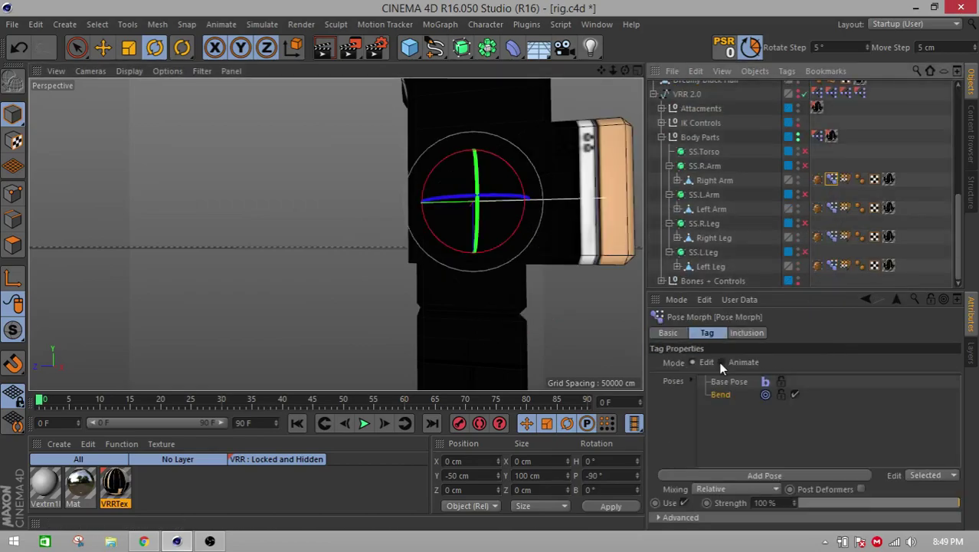
pyautogui.scroll(5, 707, 124)
pyautogui.click(703, 103)
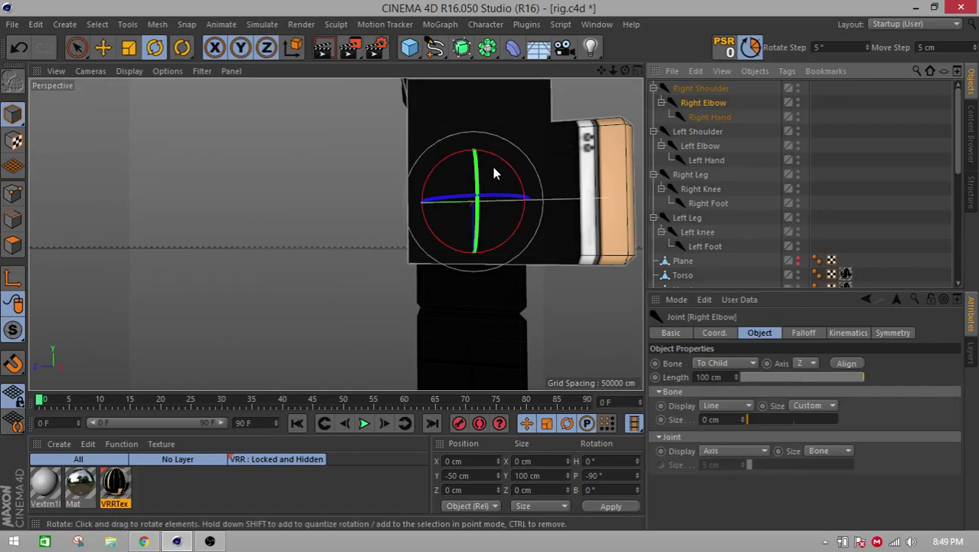
pyautogui.moveTo(514, 169); pyautogui.dragTo(529, 201)
pyautogui.keyDown('alt'); pyautogui.moveTo(578, 167); pyautogui.dragTo(529, 177); pyautogui.keyUp('alt')
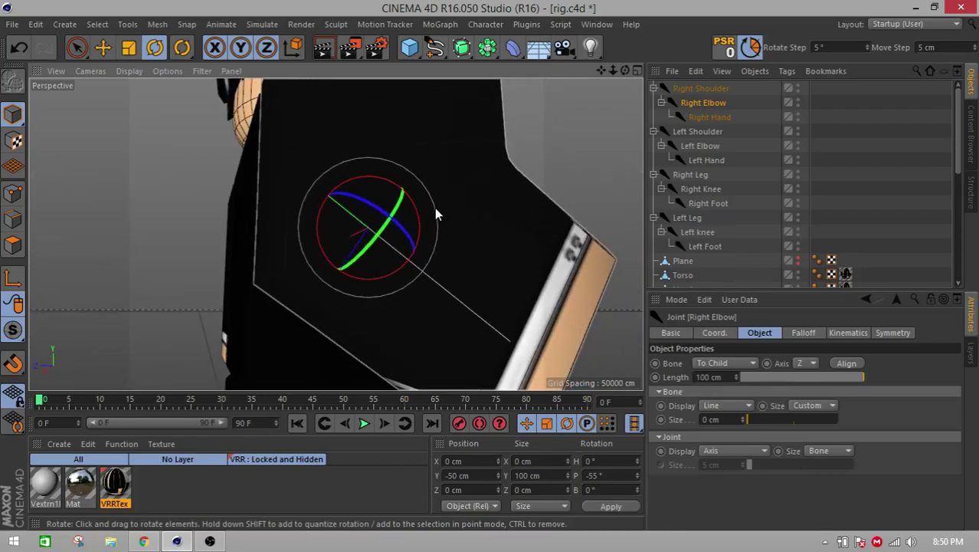
# - Return the Right Elbow joint to a pitch of -90° and open the Right Arm's Pose Morph tag settings
pyautogui.moveTo(418, 210); pyautogui.dragTo(359, 235)
pyautogui.hotkey('ctrl', 'z')
pyautogui.keyDown('alt'); pyautogui.moveTo(301, 294); pyautogui.dragTo(263, 310); pyautogui.keyUp('alt')
pyautogui.scroll(-5, 789, 247)
pyautogui.click(832, 179)
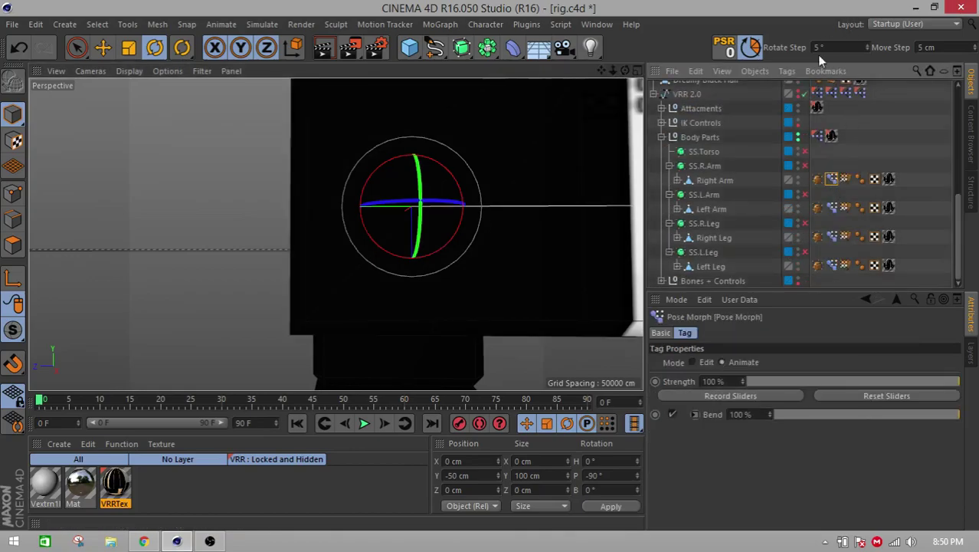
# - Switch the Right Arm's Pose Morph tag to Edit mode and open the Right Arm mesh for point editing
pyautogui.click(690, 361)
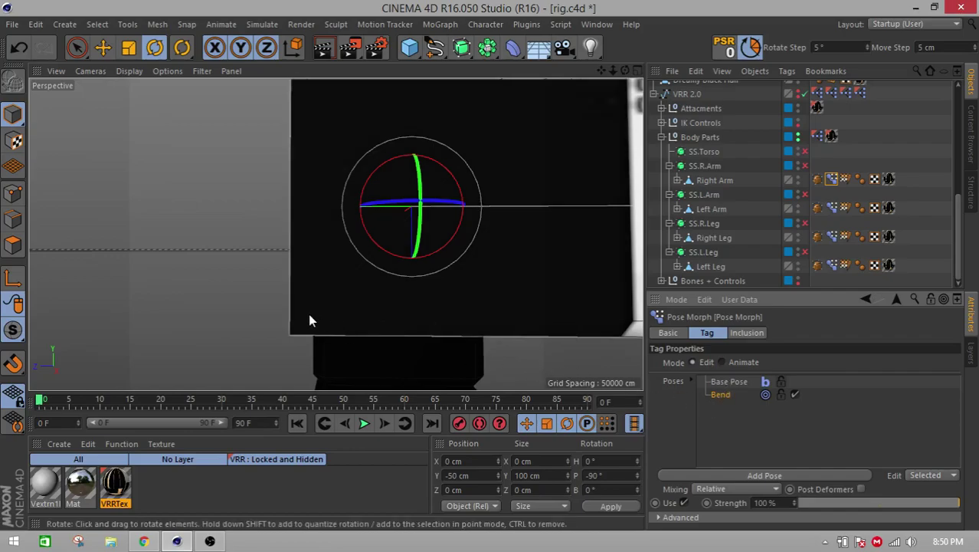
pyautogui.click(353, 314)
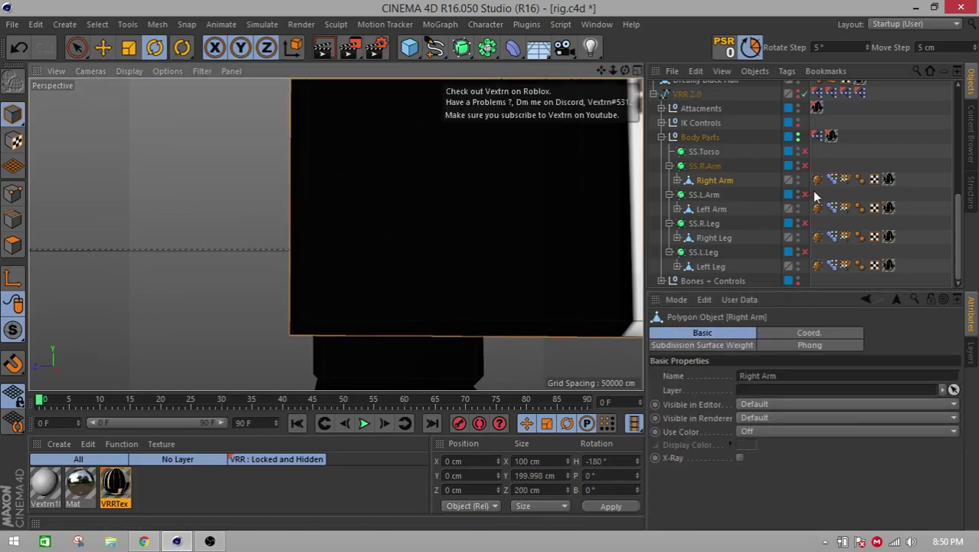
pyautogui.click(13, 218)
pyautogui.click(13, 195)
# - Select the two opposite points on the side edges of the Right Arm's protruding end
pyautogui.moveTo(137, 175)
pyautogui.keyDown('alt'); pyautogui.mouseDown()
pyautogui.moveTo(170, 225)
pyautogui.moveTo(137, 193)
pyautogui.mouseUp(); pyautogui.keyUp('alt')
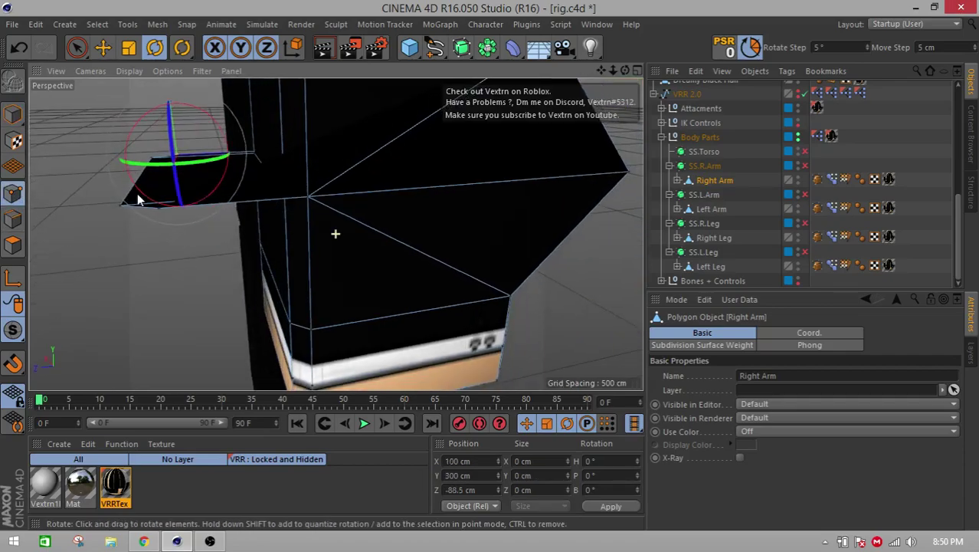
pyautogui.scroll(3, 137, 193)
pyautogui.click(197, 238)
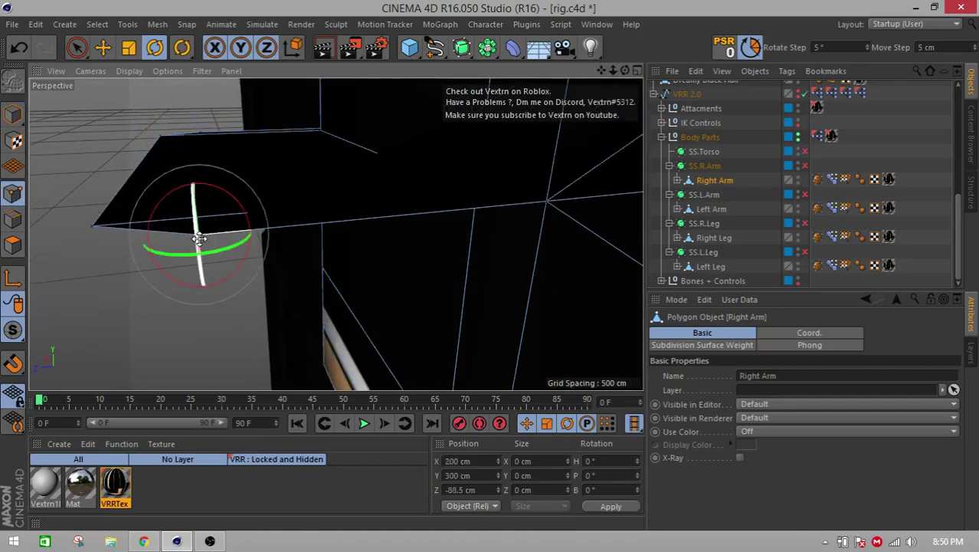
pyautogui.click(201, 132)
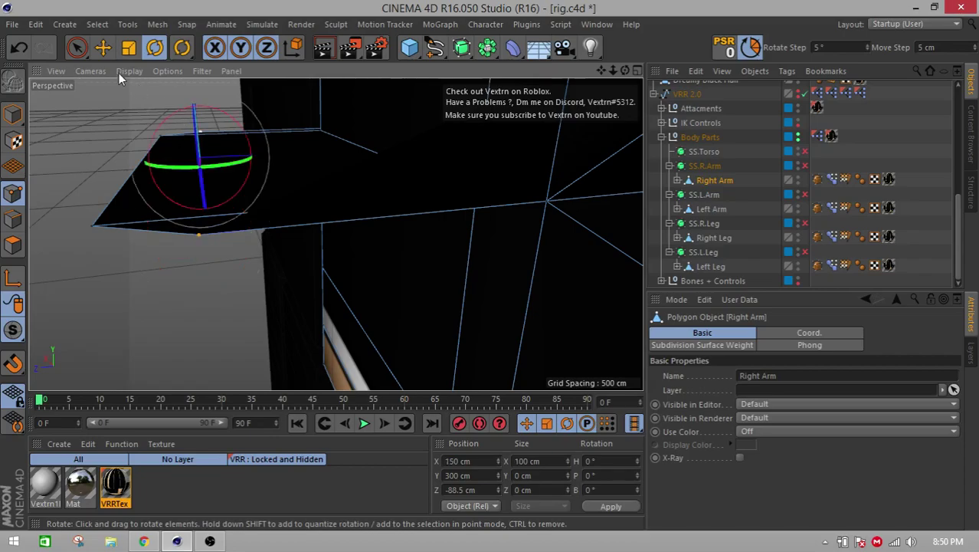
# - Move the two selected Right Arm points along Z to -93.5 cm
pyautogui.press('e')
pyautogui.moveTo(235, 158)
pyautogui.mouseDown()
pyautogui.moveTo(186, 172)
pyautogui.moveTo(240, 162)
pyautogui.mouseUp()
pyautogui.keyDown('alt'); pyautogui.moveTo(223, 207); pyautogui.dragTo(279, 225); pyautogui.keyUp('alt')
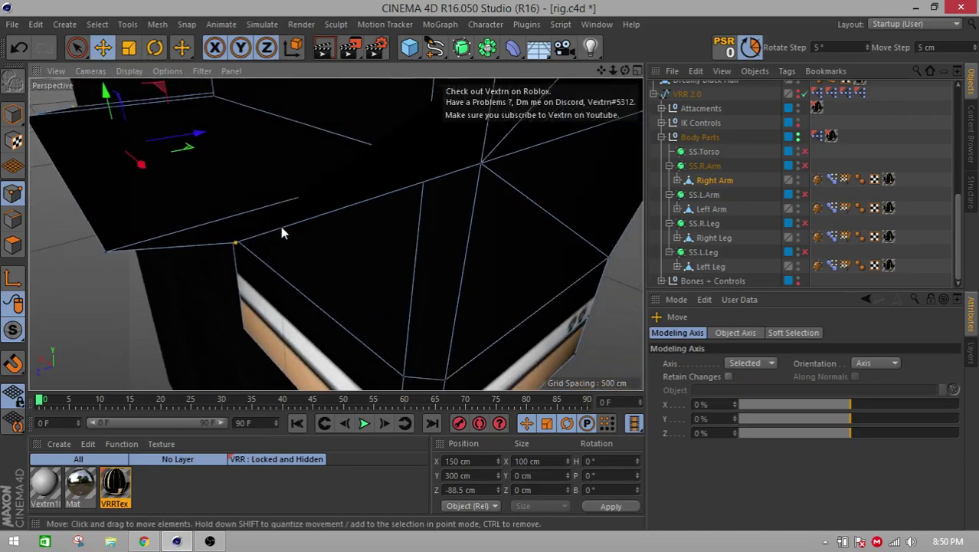
pyautogui.scroll(-2, 279, 226)
pyautogui.moveTo(228, 177); pyautogui.dragTo(143, 182)
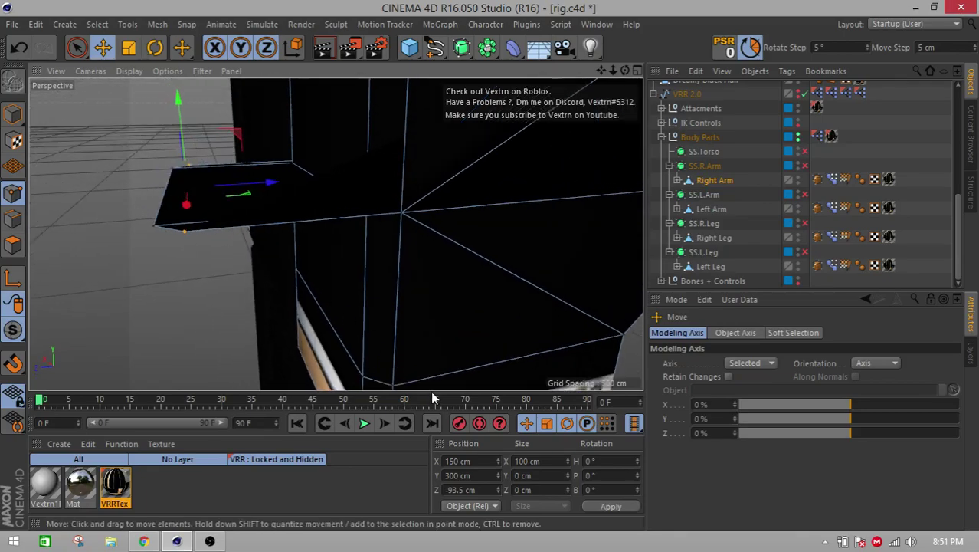
pyautogui.click(490, 492)
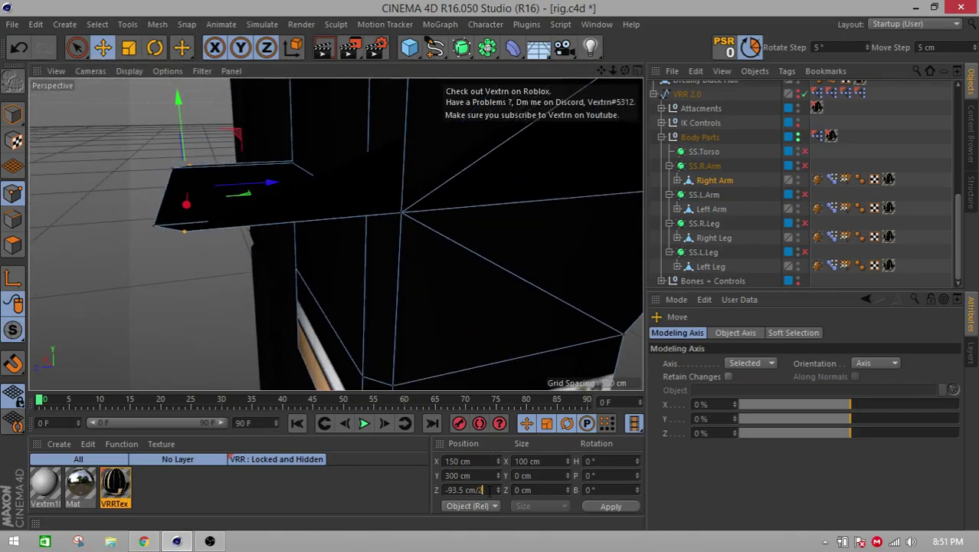
pyautogui.write('/2')
pyautogui.press('Return')
pyautogui.hotkey('ctrl', 'z')
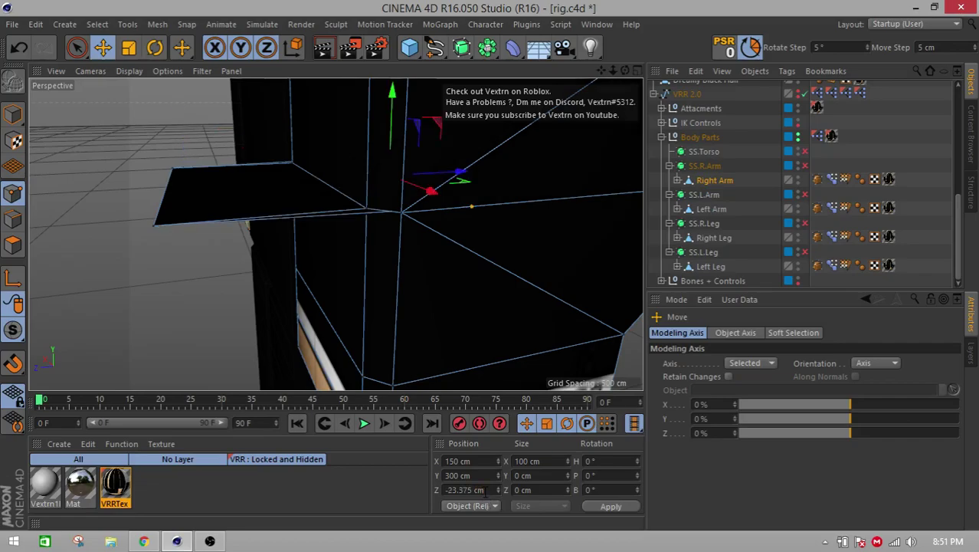
pyautogui.hotkey('ctrl', 'z')
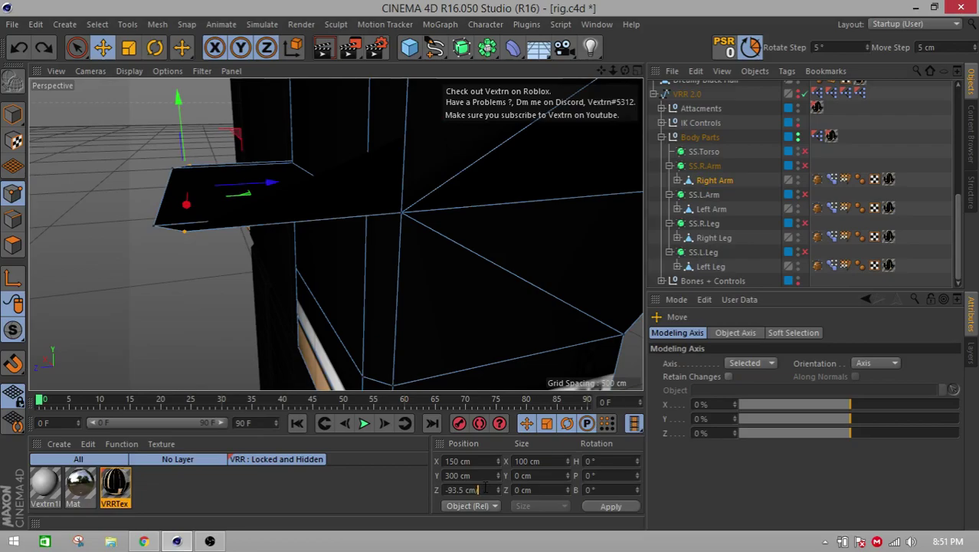
pyautogui.hotkey('ctrl', 'z')
pyautogui.hotkey('ctrl', 'y')
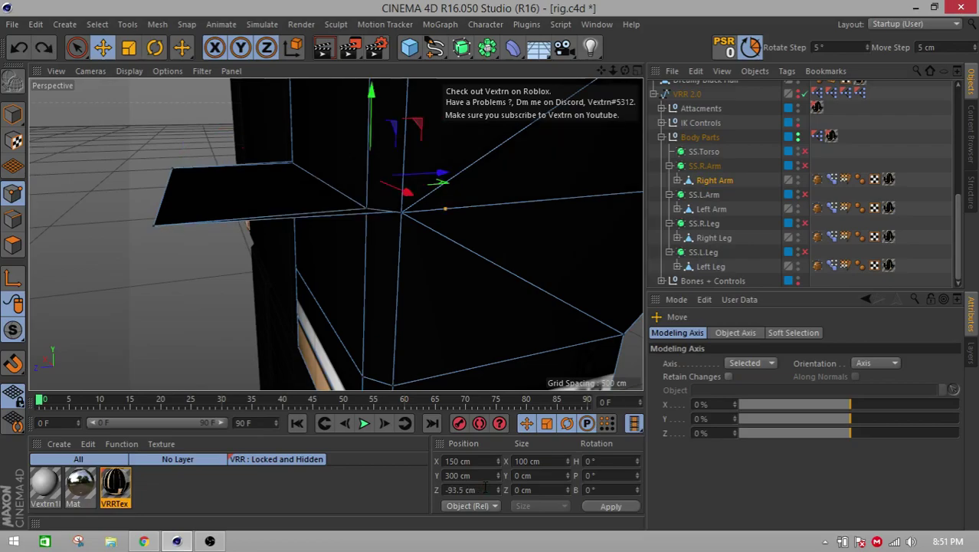
pyautogui.hotkey('ctrl', 'z')
pyautogui.hotkey('ctrl', 'y')
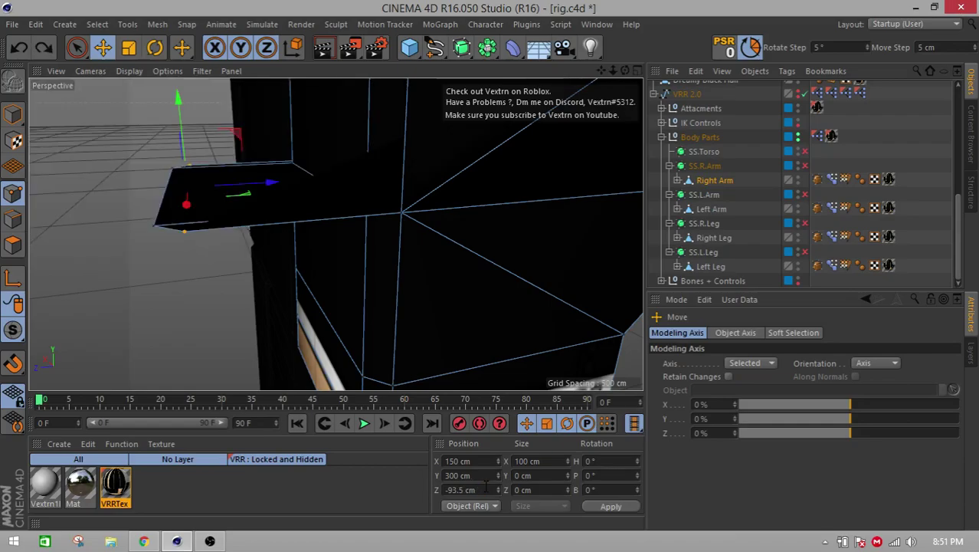
pyautogui.hotkey('ctrl', 'y')
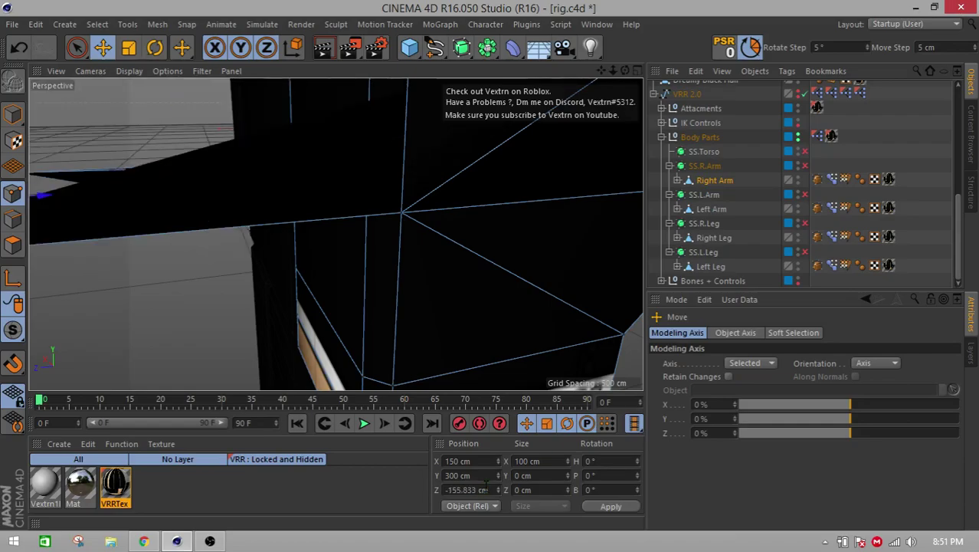
pyautogui.hotkey('ctrl', 'z')
# - Set the Z position of the two selected arm points to -88 cm and return to model mode
pyautogui.moveTo(265, 182); pyautogui.dragTo(281, 186)
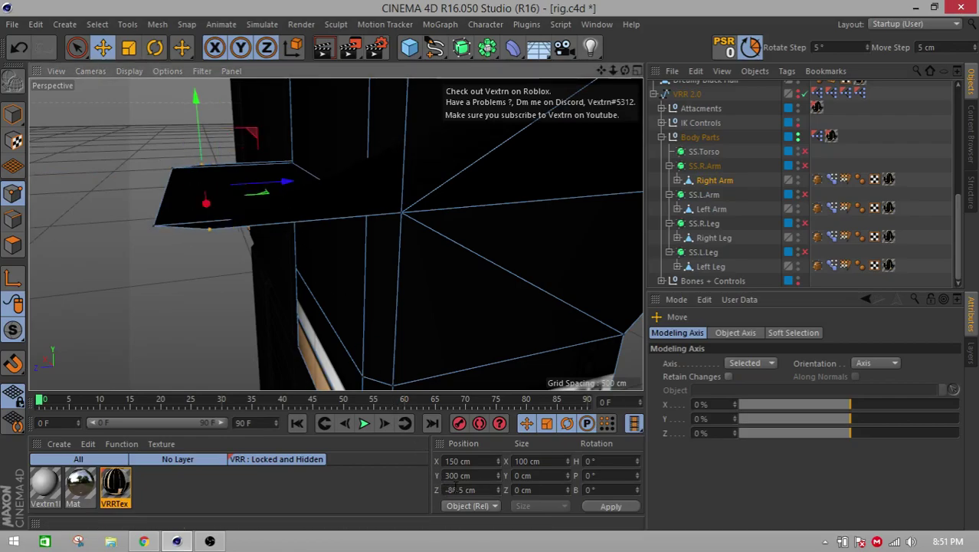
pyautogui.moveTo(451, 489); pyautogui.dragTo(476, 489)
pyautogui.click(490, 489)
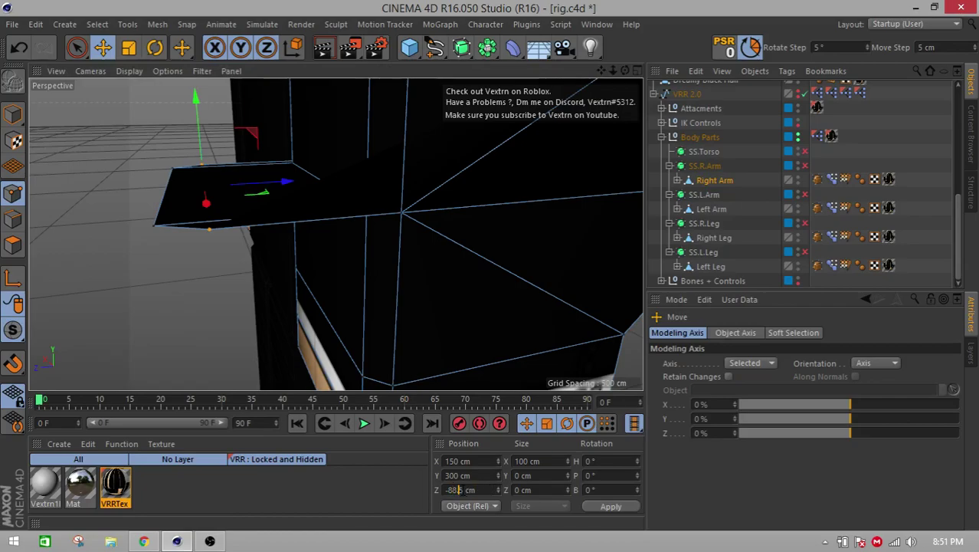
pyautogui.press('Return')
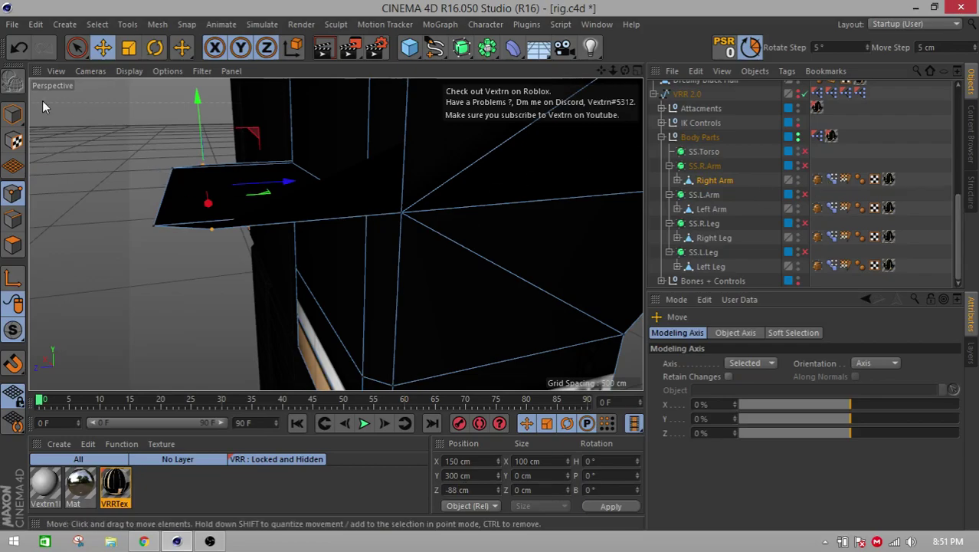
pyautogui.click(13, 115)
# - Hide the Body Parts group in the viewport while forcing the Right Arm to stay visible
pyautogui.keyDown('alt'); pyautogui.moveTo(460, 198); pyautogui.dragTo(416, 134); pyautogui.keyUp('alt')
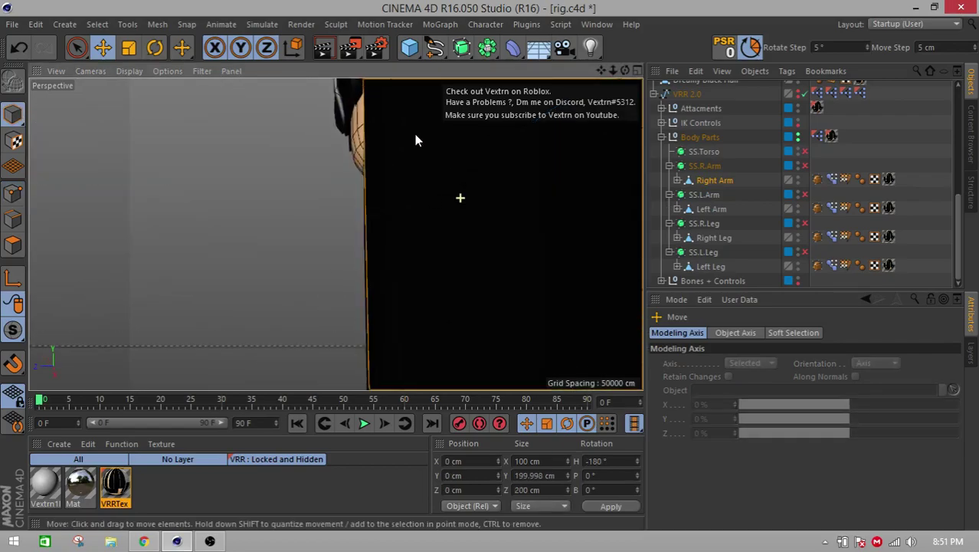
pyautogui.scroll(-1, 416, 141)
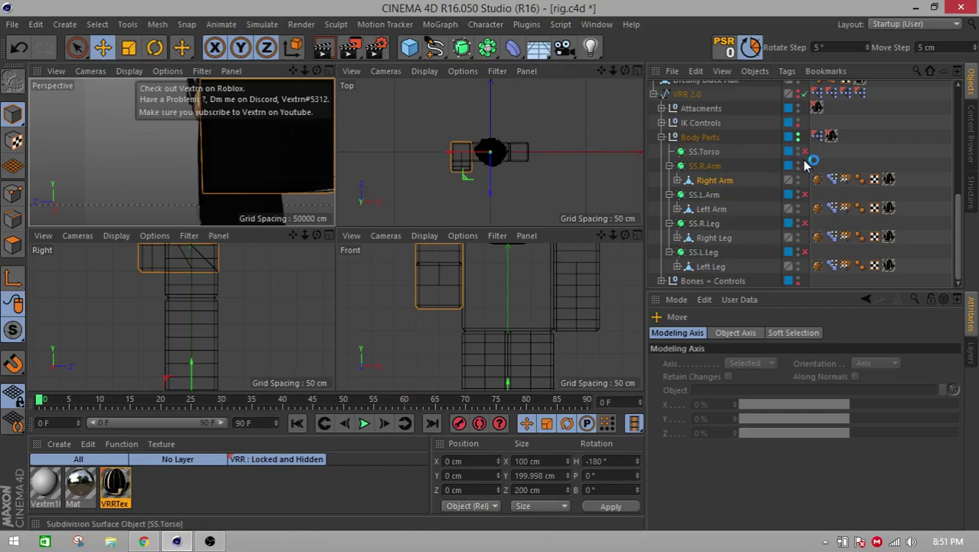
pyautogui.scroll(6, 789, 193)
pyautogui.scroll(5, 789, 192)
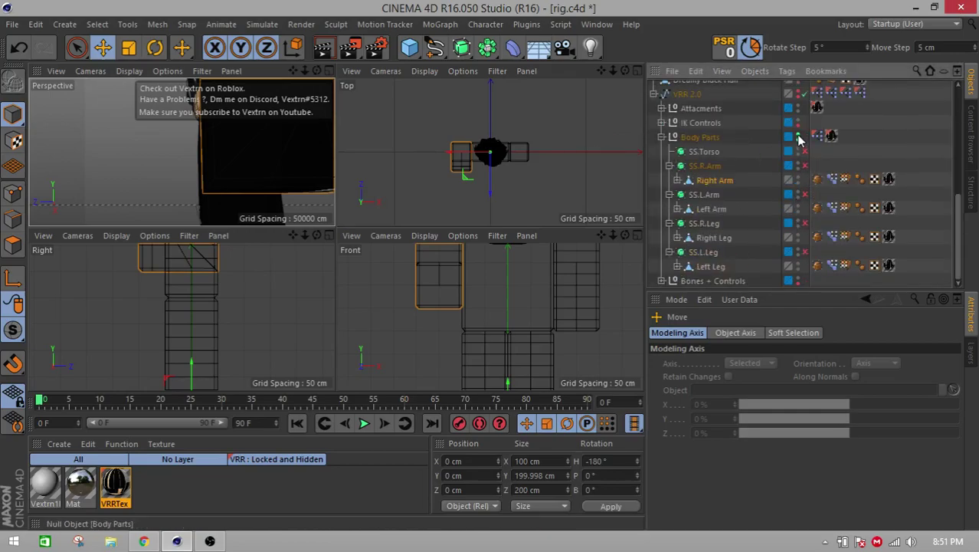
pyautogui.click(798, 135)
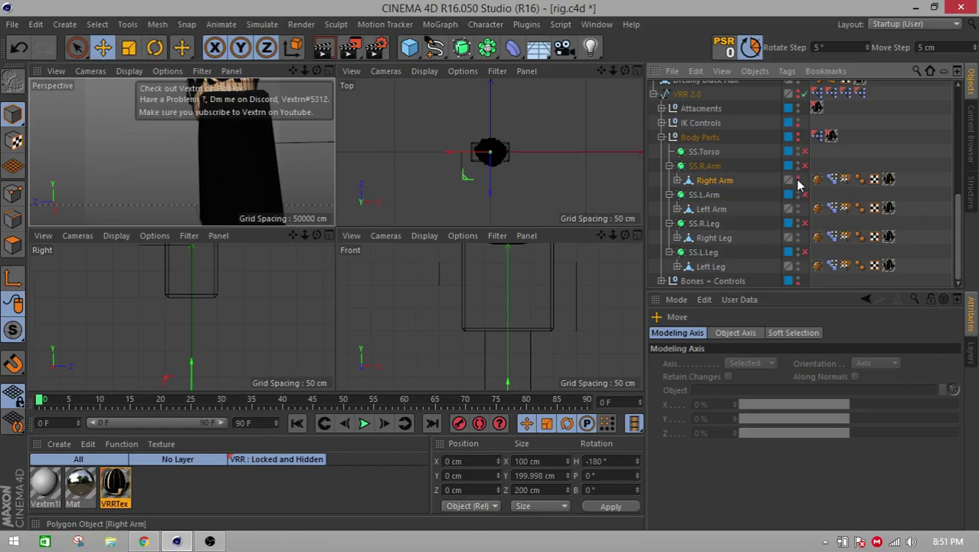
pyautogui.click(797, 180)
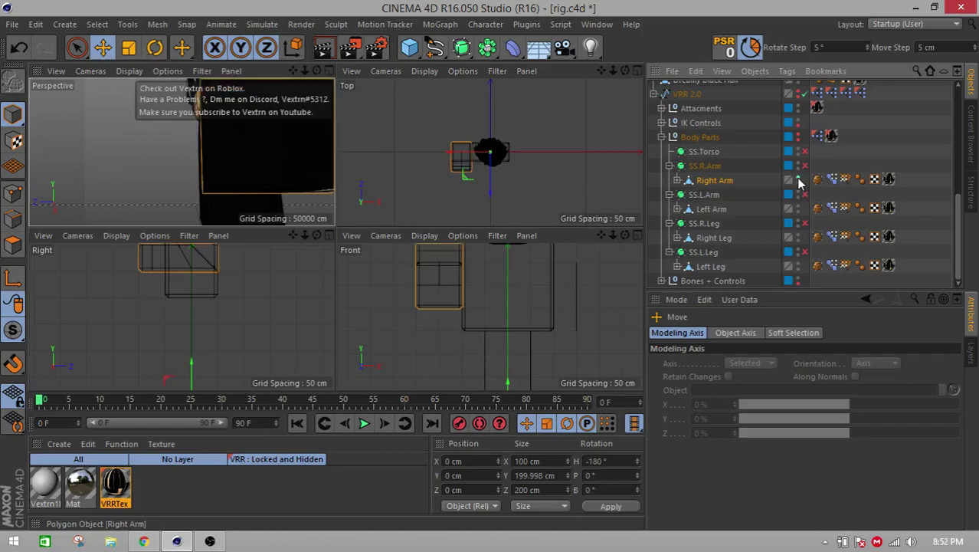
# - Maximize the Right view and examine how the near-vertical edge aligns at the Right Arm's lower corner
pyautogui.click(329, 236)
pyautogui.scroll(5, 353, 220)
pyautogui.scroll(2, 407, 120)
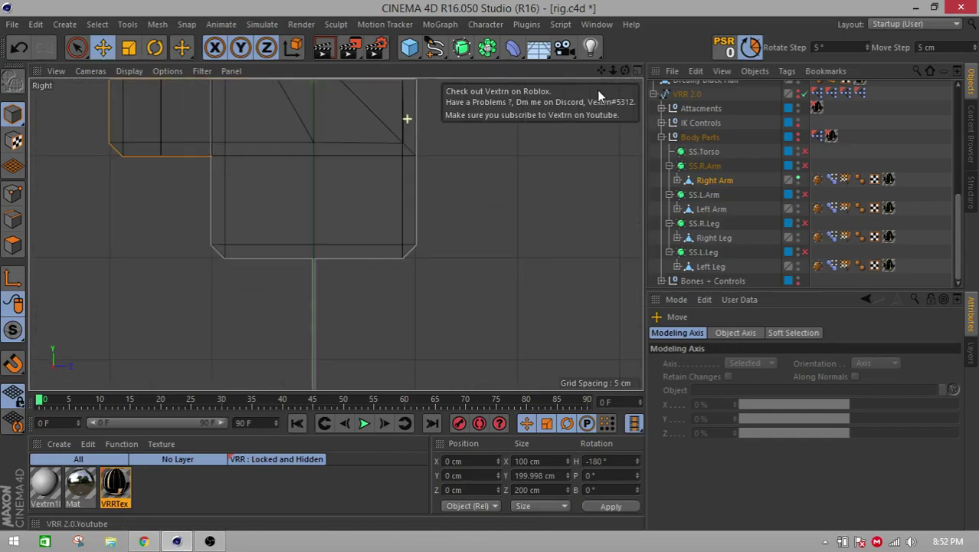
pyautogui.moveTo(601, 71); pyautogui.dragTo(579, 181)
pyautogui.scroll(2, 335, 234)
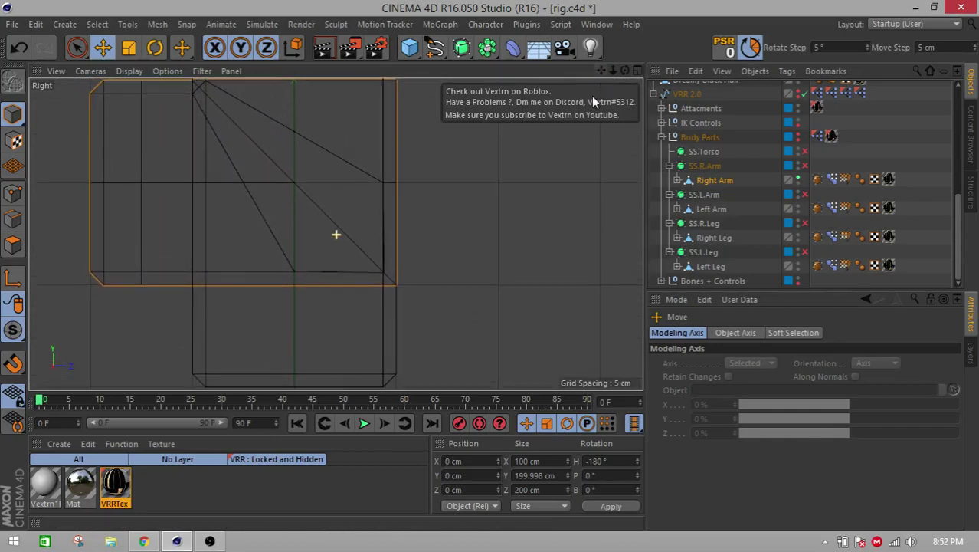
pyautogui.scroll(3, 370, 271)
pyautogui.scroll(6, 383, 279)
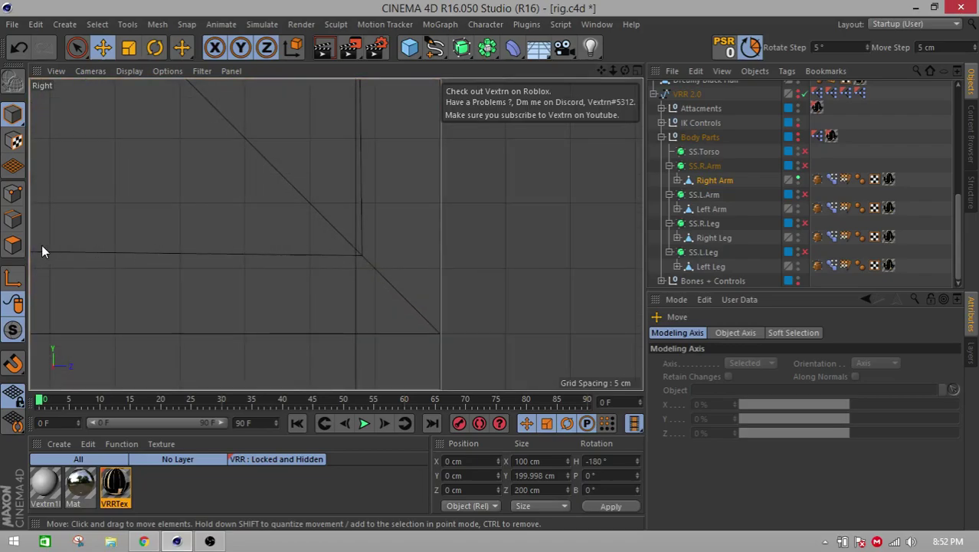
# - Return to point editing and set the Z position of the two selected arm points to -88.3 cm, using Live Selection
pyautogui.click(13, 196)
pyautogui.scroll(-5, 325, 265)
pyautogui.scroll(-6, 325, 266)
pyautogui.scroll(5, 508, 188)
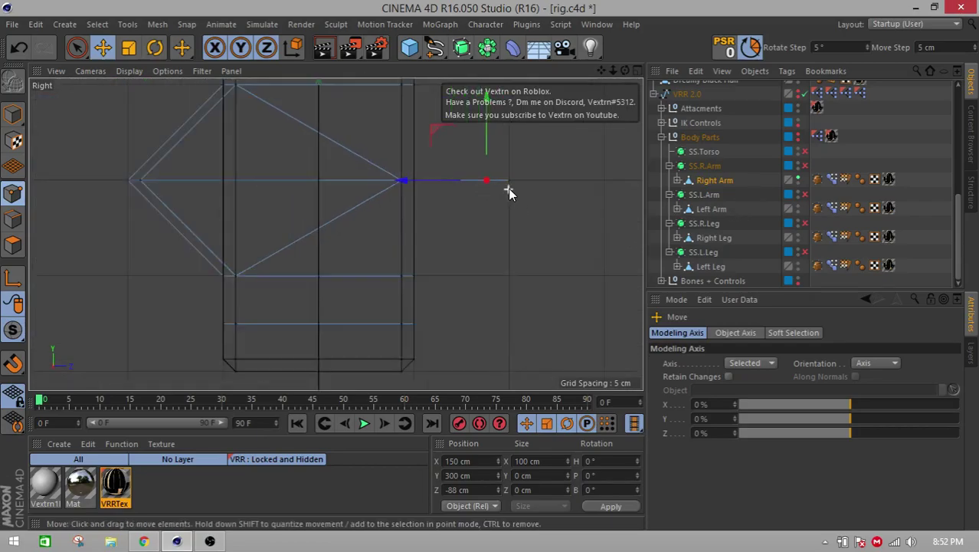
pyautogui.click(81, 51)
pyautogui.click(380, 153)
pyautogui.click(468, 190)
pyautogui.click(468, 190)
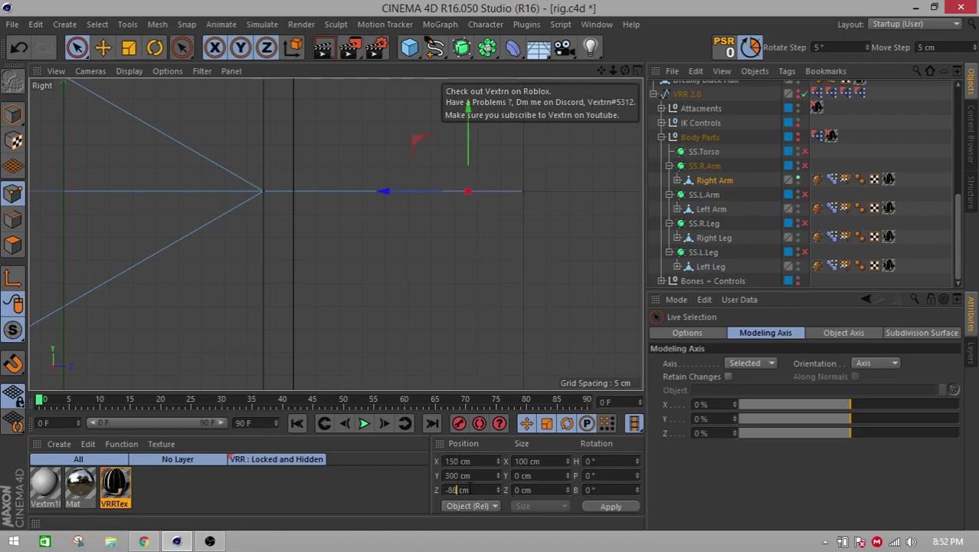
pyautogui.press('Return')
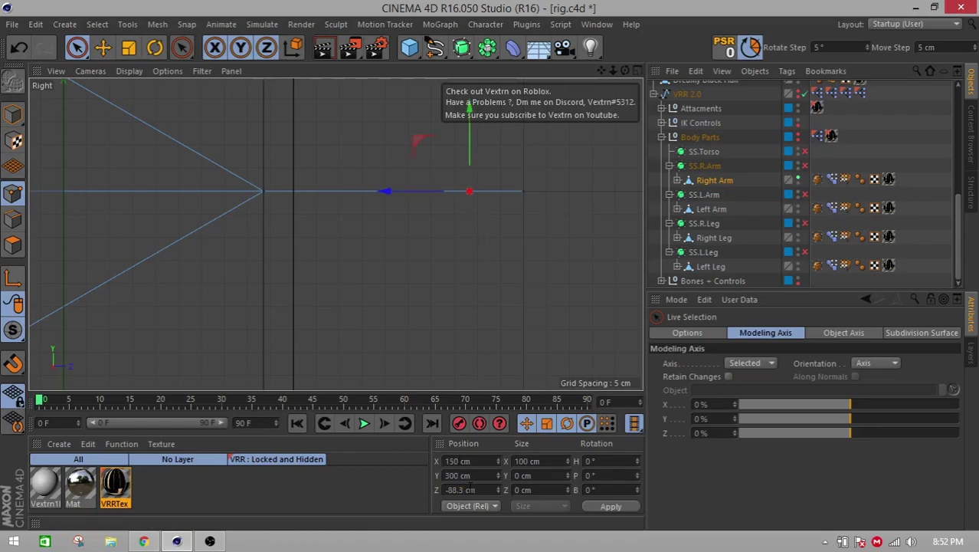
pyautogui.click(15, 115)
pyautogui.click(262, 181)
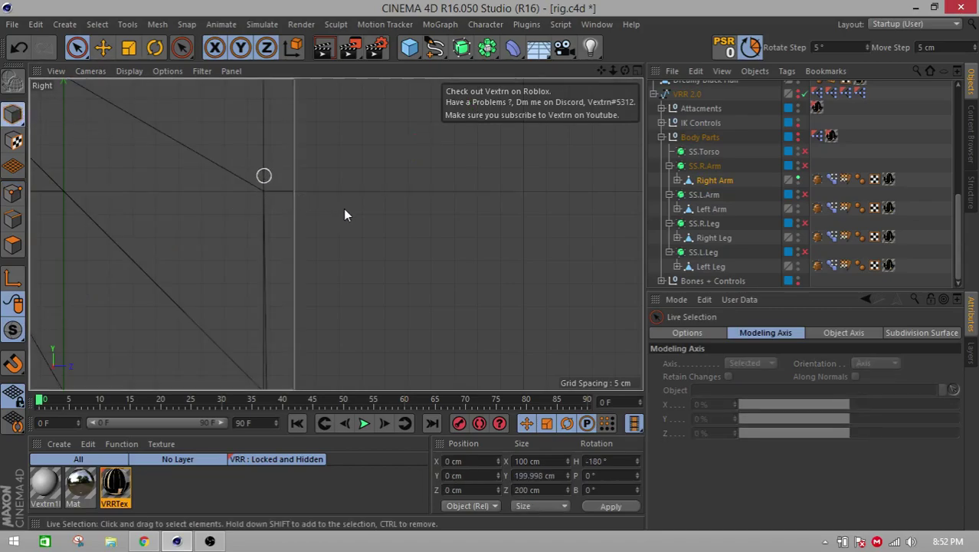
# - Set the Z position of the two selected Right Arm points to -86.7 cm and return to model mode
pyautogui.scroll(-3, 344, 212)
pyautogui.scroll(3, 291, 349)
pyautogui.scroll(1, 291, 351)
pyautogui.click(11, 246)
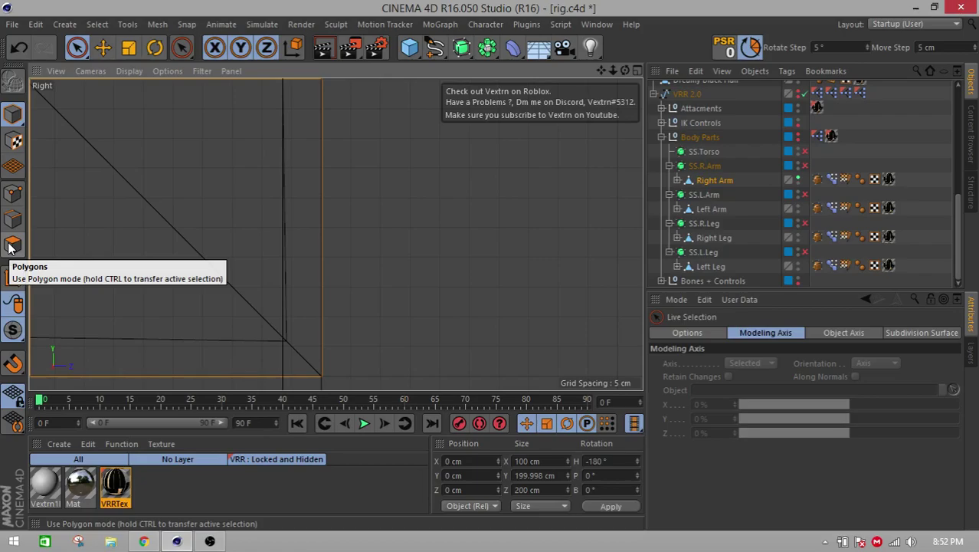
pyautogui.click(13, 192)
pyautogui.scroll(-4, 412, 285)
pyautogui.scroll(1, 474, 173)
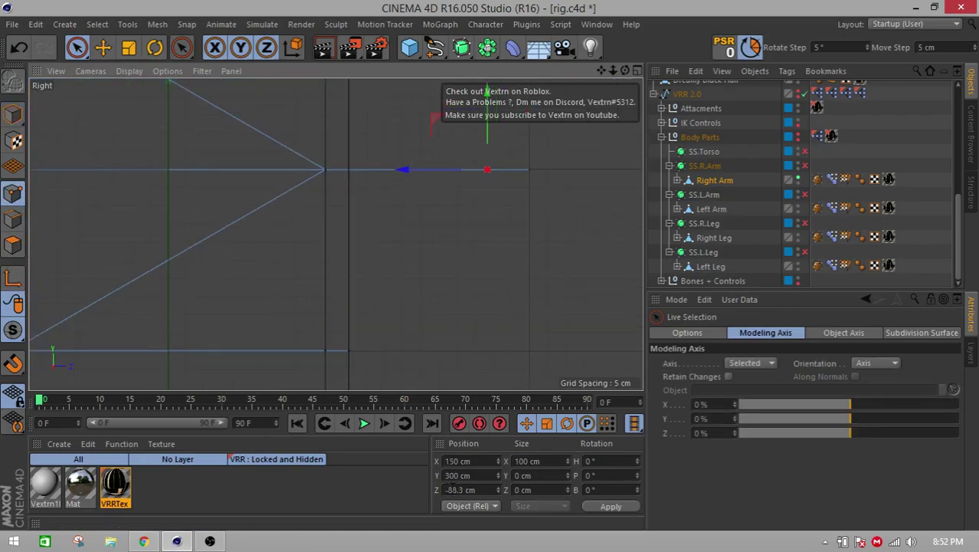
pyautogui.doubleClick(459, 490)
pyautogui.write('-86')
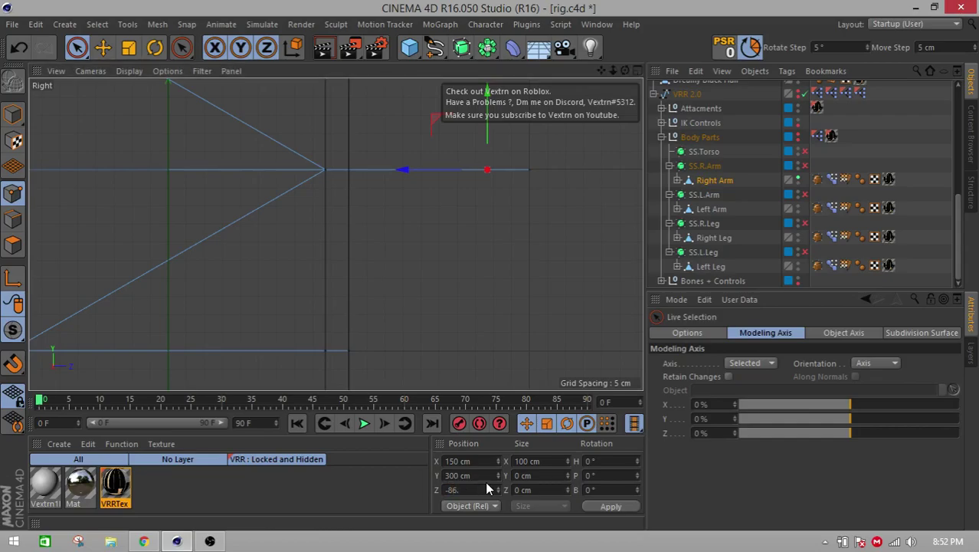
pyautogui.write('.7')
pyautogui.press('Return')
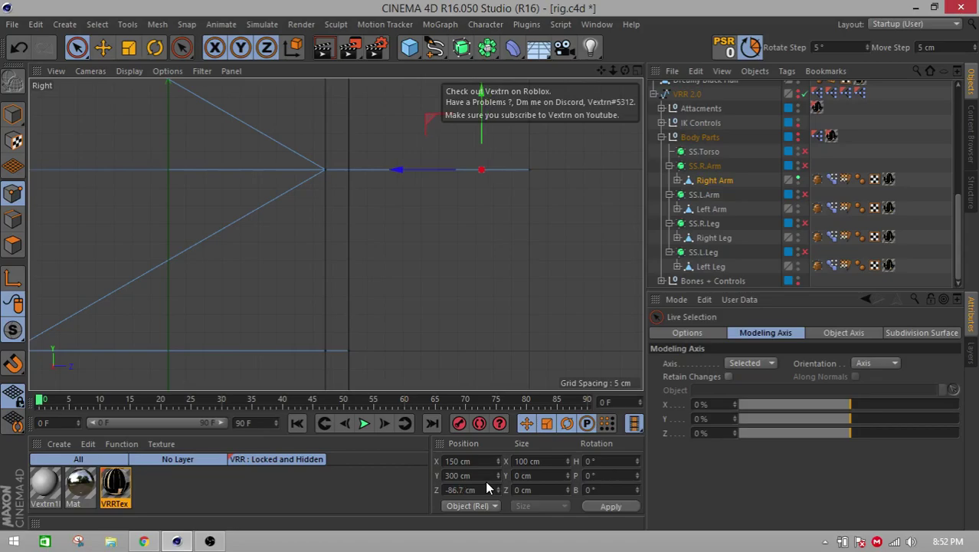
pyautogui.click(12, 114)
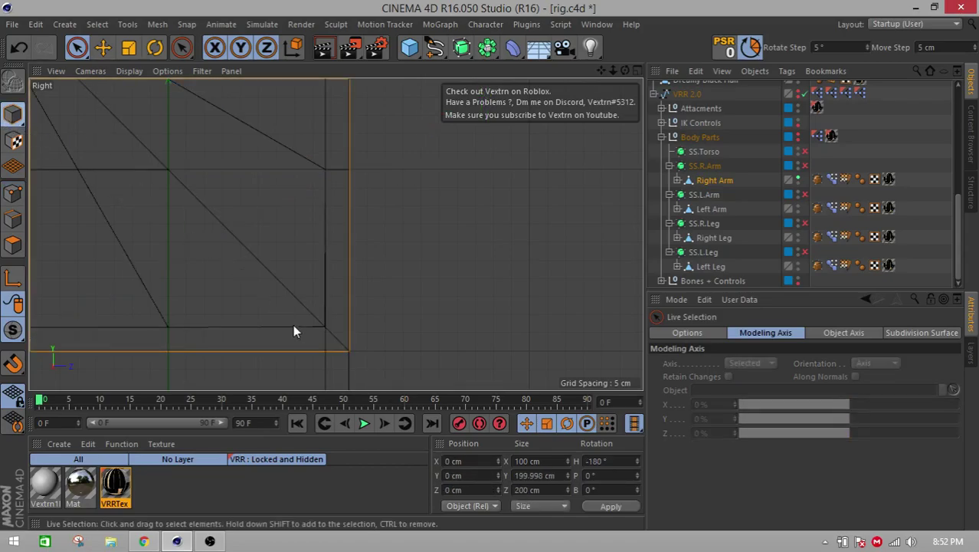
# - Check the vertical and horizontal edges near the Right Arm's lower corner for straightness in the Right view
pyautogui.scroll(1, 353, 322)
pyautogui.scroll(1, 421, 279)
pyautogui.scroll(-2, 400, 293)
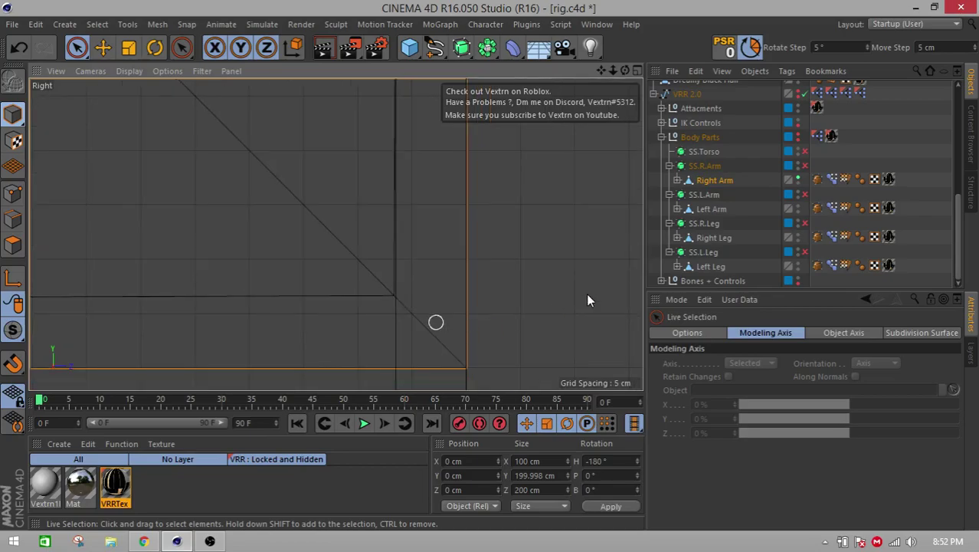
pyautogui.scroll(-4, 563, 293)
pyautogui.moveTo(601, 71); pyautogui.dragTo(520, 81)
pyautogui.scroll(-5, 551, 183)
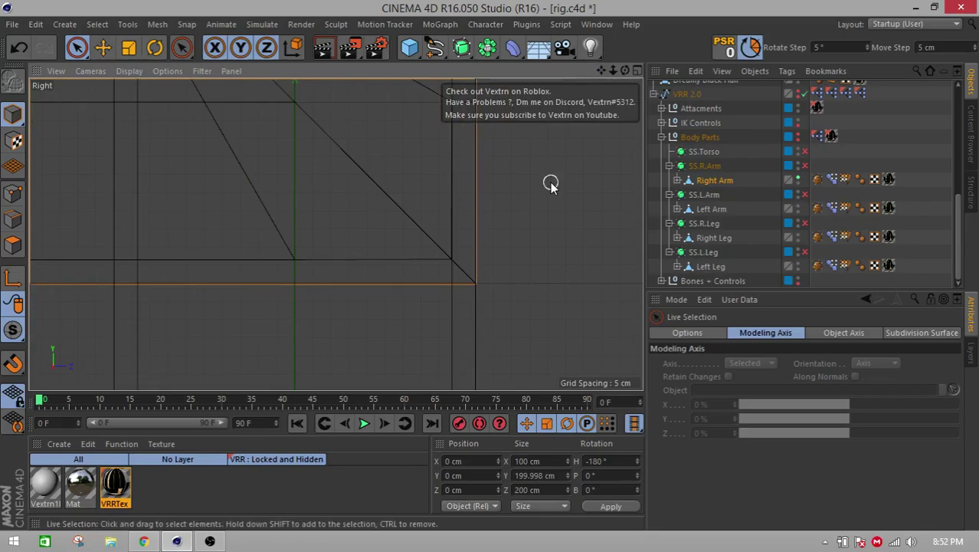
# - Set the Z position of the two selected Right Arm points to -86.9 cm in point editing and return to model mode
pyautogui.moveTo(601, 69); pyautogui.dragTo(336, 234)
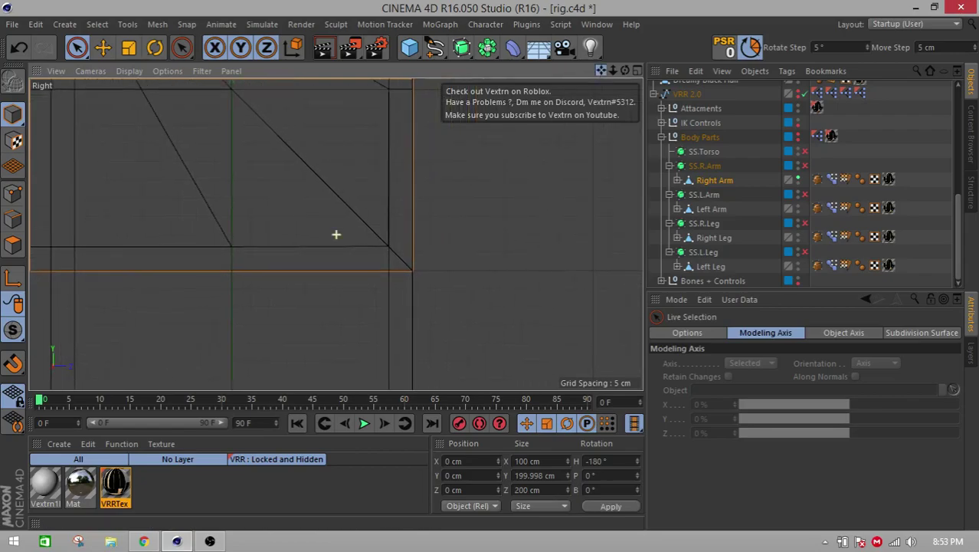
pyautogui.click(21, 251)
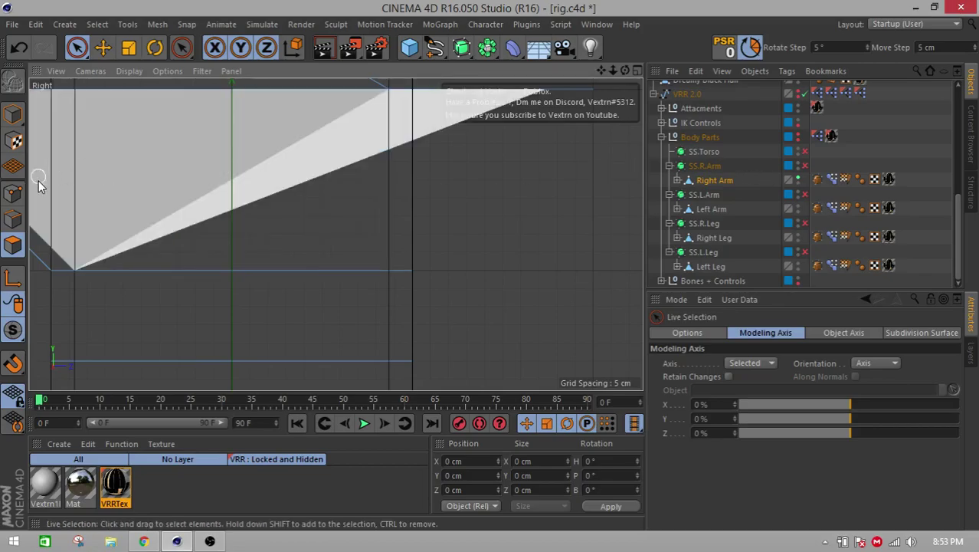
pyautogui.click(21, 209)
pyautogui.moveTo(602, 70); pyautogui.dragTo(281, 318)
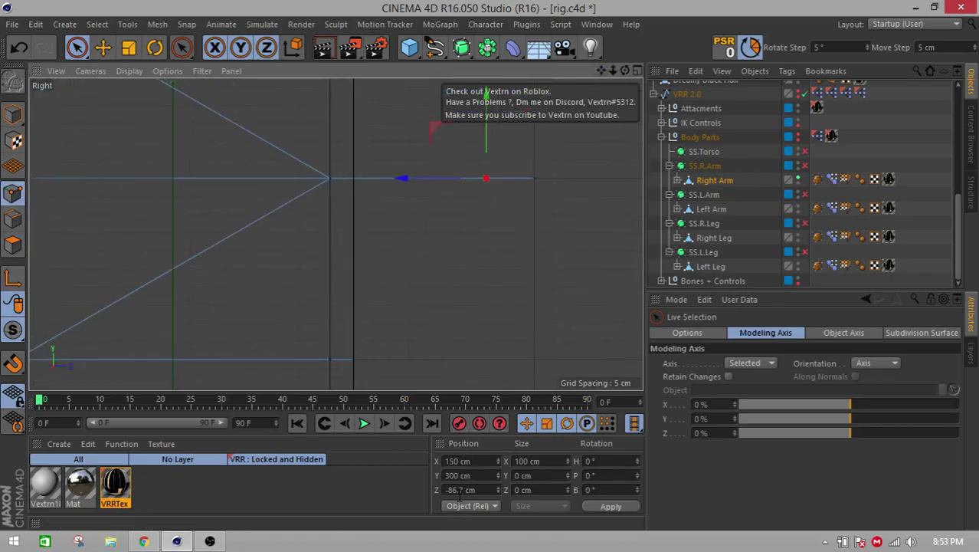
pyautogui.moveTo(456, 490); pyautogui.dragTo(494, 495)
pyautogui.click(492, 494)
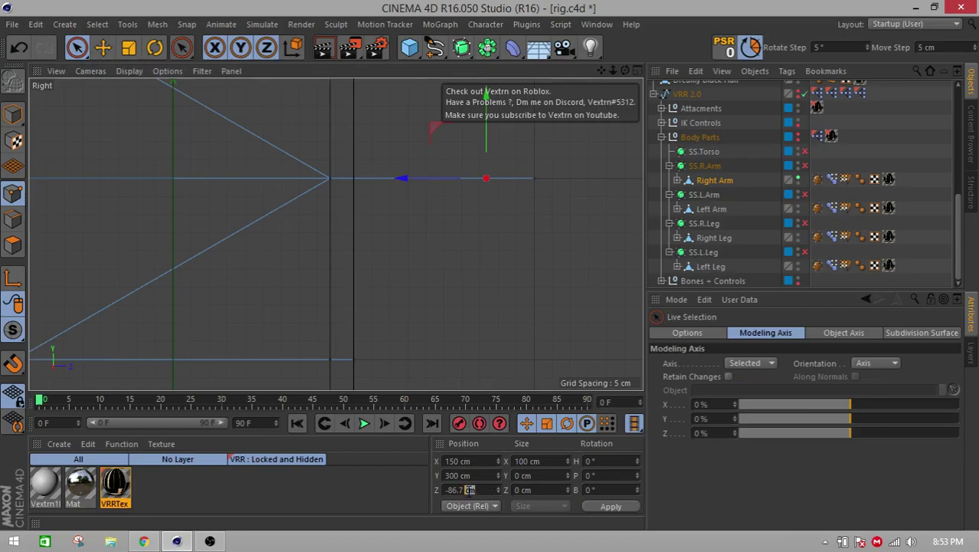
pyautogui.write('9')
pyautogui.press('Return')
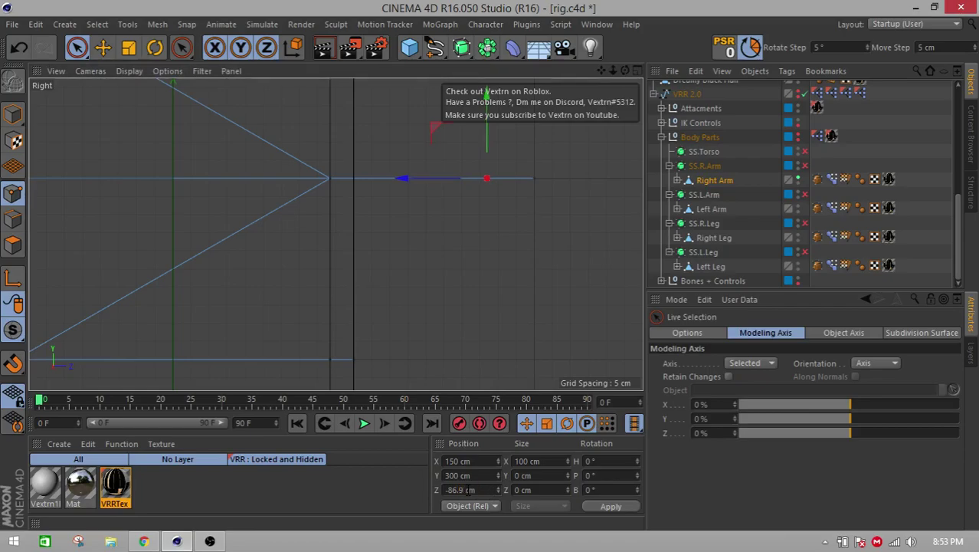
pyautogui.click(12, 116)
# - Examine how the edges meet near the Right Arm's lower corner in the Right view
pyautogui.keyDown('alt'); pyautogui.moveTo(305, 345); pyautogui.dragTo(350, 342, button='middle'); pyautogui.keyUp('alt')
pyautogui.keyDown('alt'); pyautogui.moveTo(351, 343); pyautogui.dragTo(400, 314, button='right'); pyautogui.keyUp('alt')
pyautogui.scroll(5, 400, 320)
pyautogui.scroll(4, 407, 318)
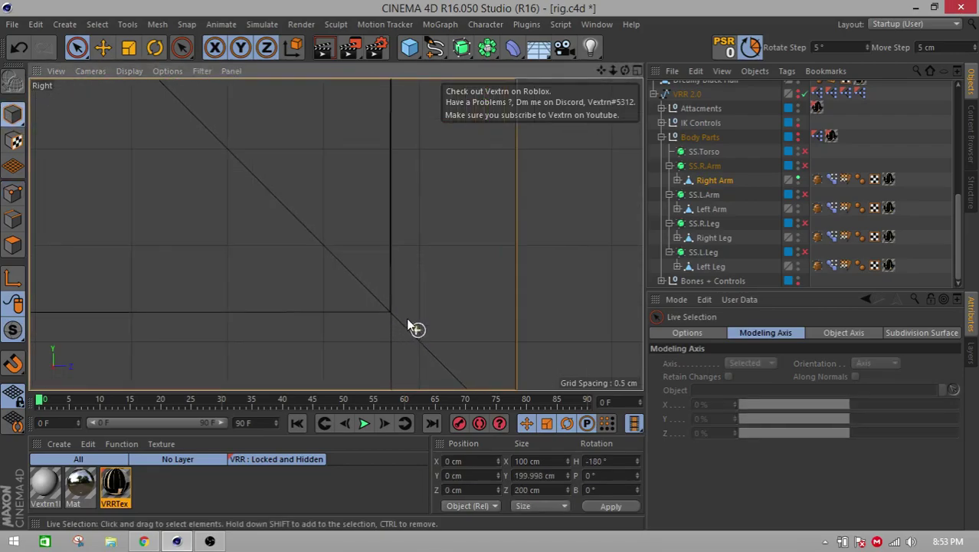
pyautogui.scroll(-2, 405, 317)
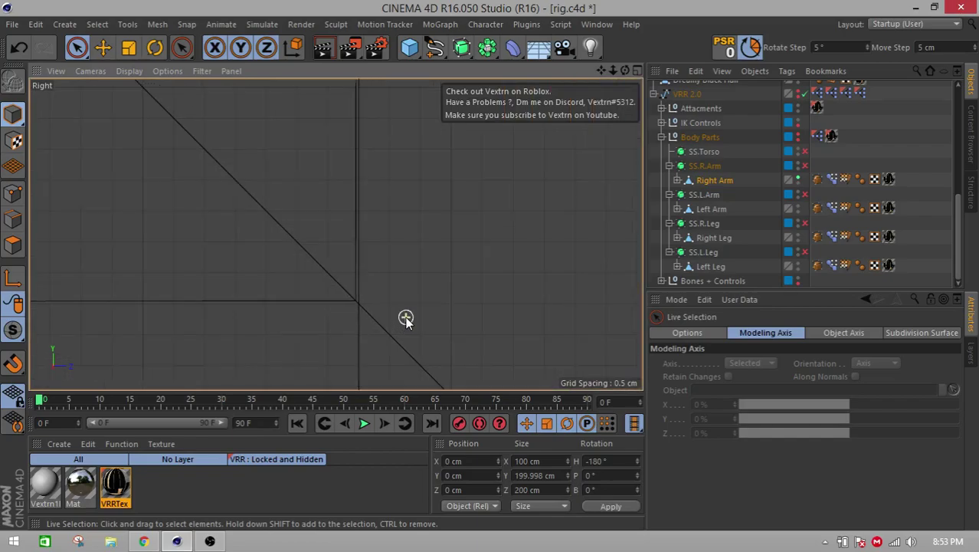
pyautogui.moveTo(601, 70)
pyautogui.mouseDown()
pyautogui.moveTo(547, 115)
pyautogui.moveTo(415, 16)
pyautogui.moveTo(561, 101)
pyautogui.mouseUp()
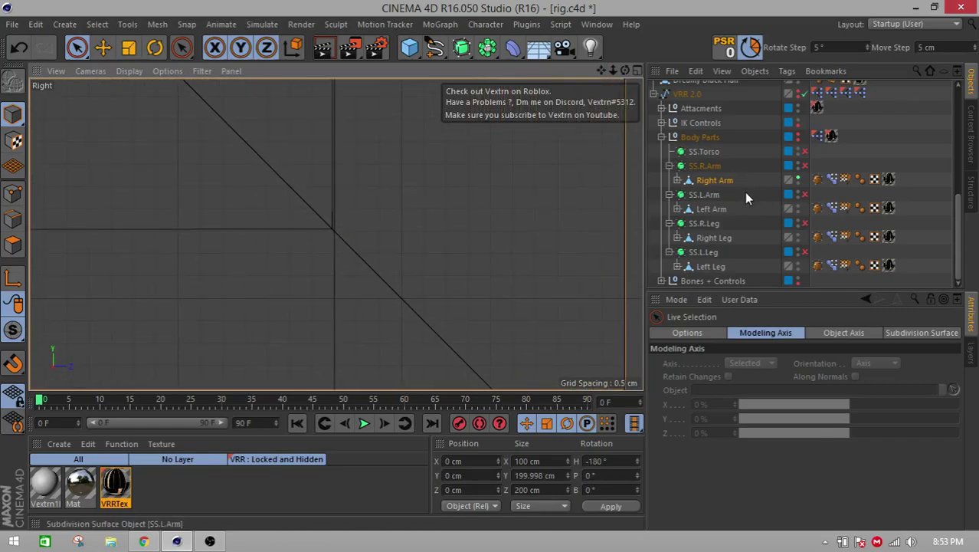
# - Set the Z position of the two selected Right Arm points to -87 cm in the Bend pose and return to model mode
pyautogui.click(832, 180)
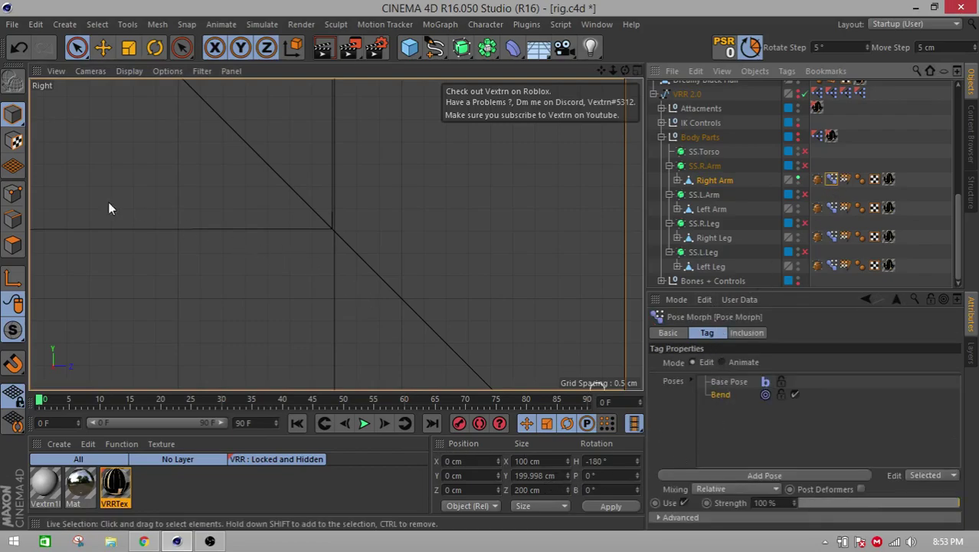
pyautogui.click(11, 200)
pyautogui.scroll(8, 230, 260)
pyautogui.scroll(-6, 231, 261)
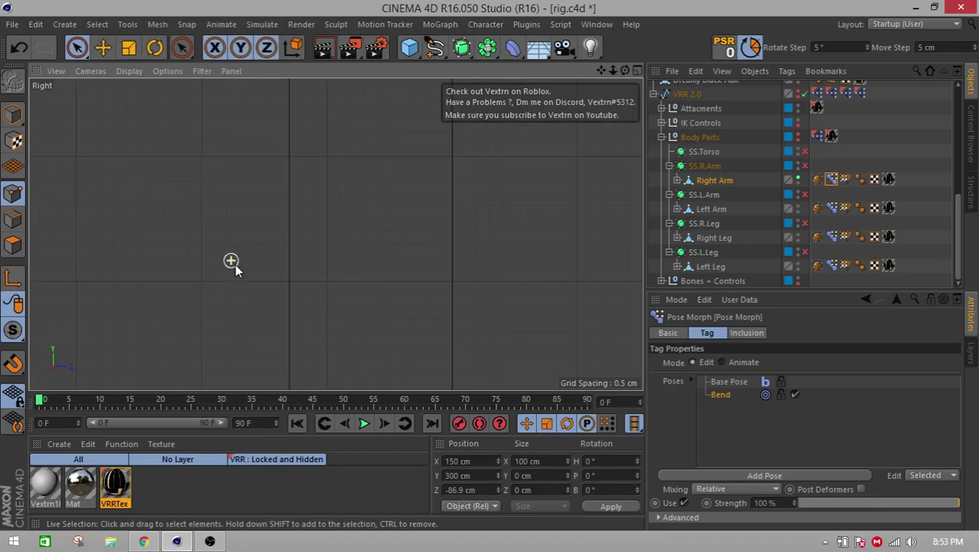
pyautogui.scroll(-6, 265, 333)
pyautogui.scroll(2, 382, 175)
pyautogui.scroll(3, 382, 176)
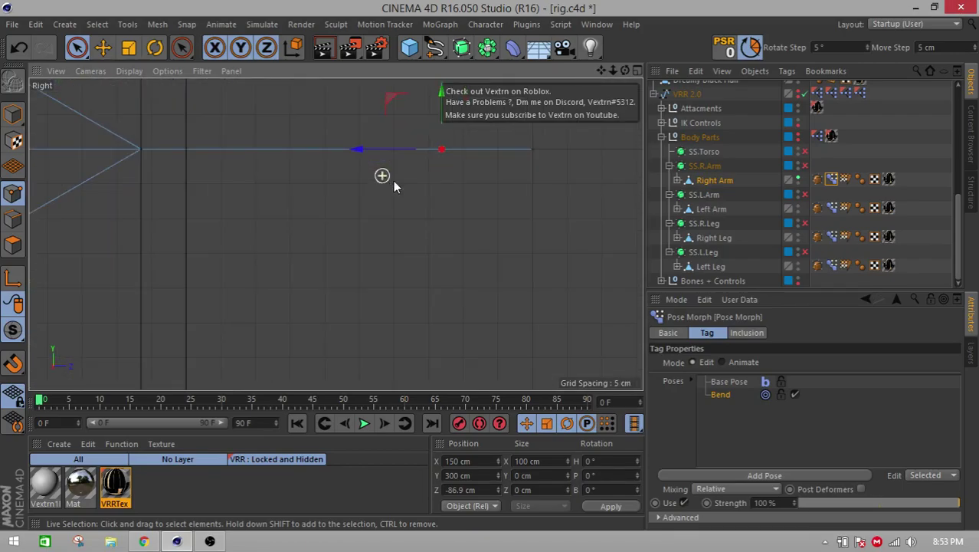
pyautogui.moveTo(601, 71); pyautogui.dragTo(587, 109)
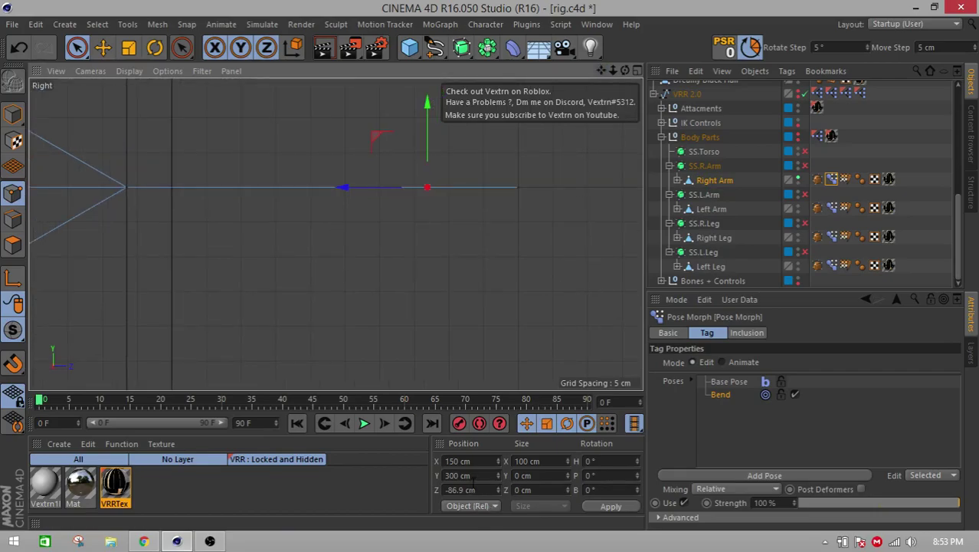
pyautogui.moveTo(477, 489); pyautogui.dragTo(456, 490)
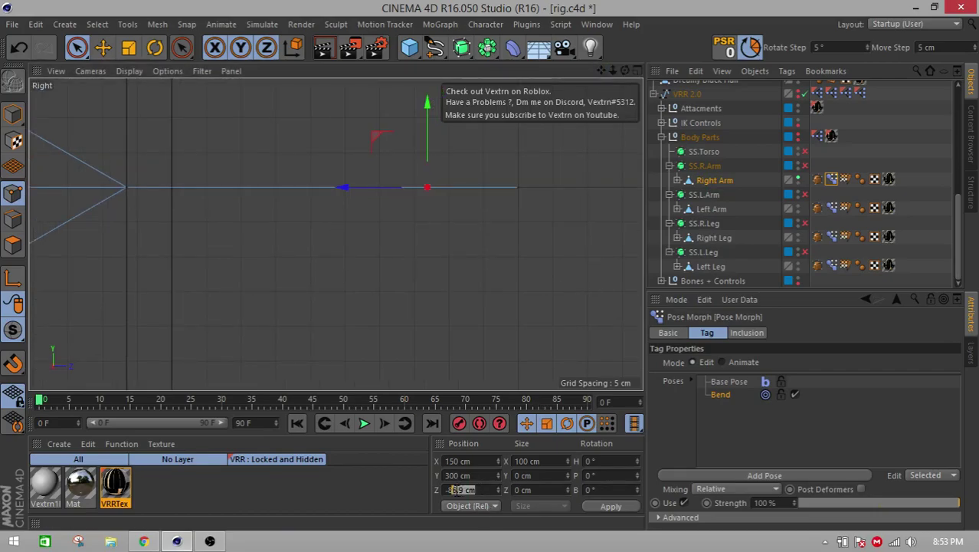
pyautogui.write('7')
pyautogui.press('Return')
pyautogui.click(13, 115)
# - Inspect the Right Arm's lower corner up close and the shape of the whole bent arm
pyautogui.moveTo(600, 70); pyautogui.dragTo(790, 0)
pyautogui.scroll(4, 313, 289)
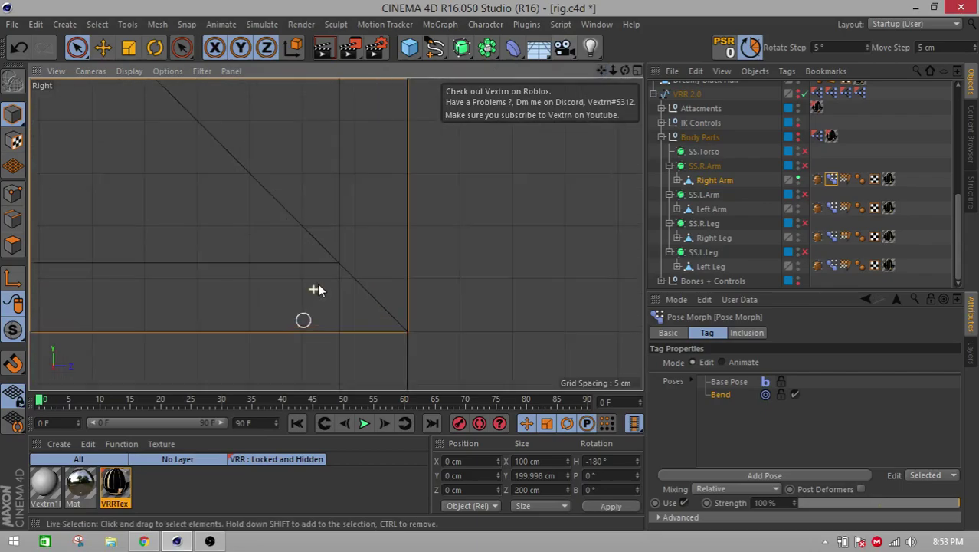
pyautogui.scroll(4, 354, 272)
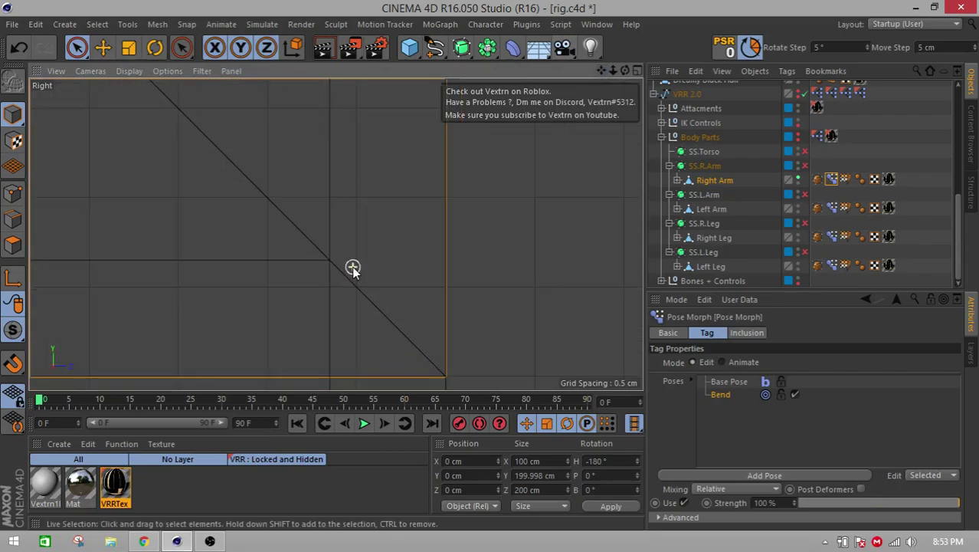
pyautogui.scroll(-5, 348, 295)
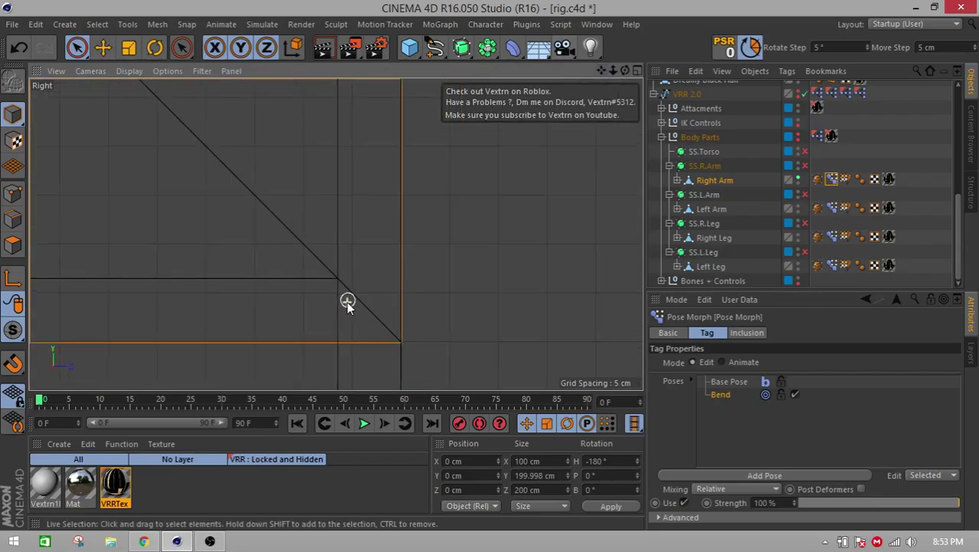
pyautogui.scroll(-4, 347, 301)
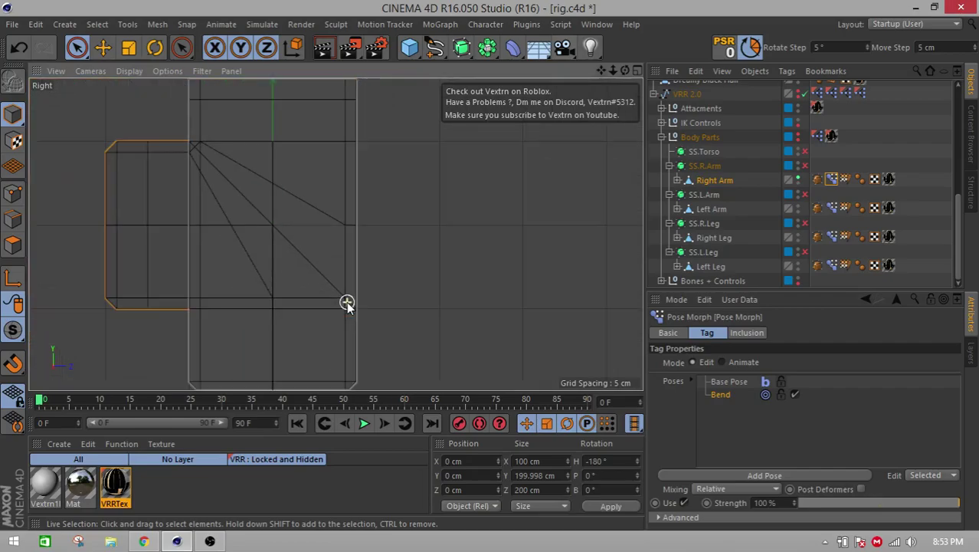
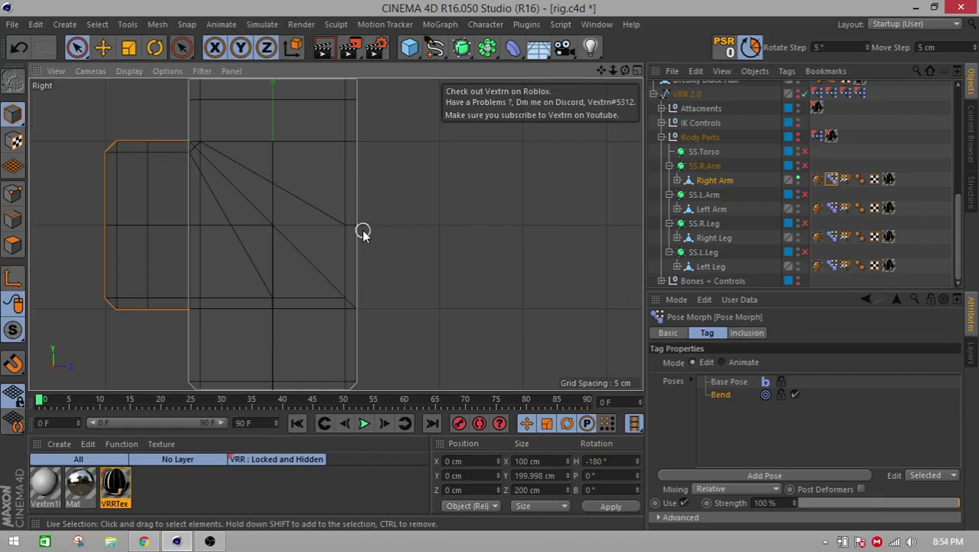
# - Switch the Right Arm's Pose Morph tag to Animate mode, and show the Left Arm in the viewport instead of the Right Arm
pyautogui.click(721, 361)
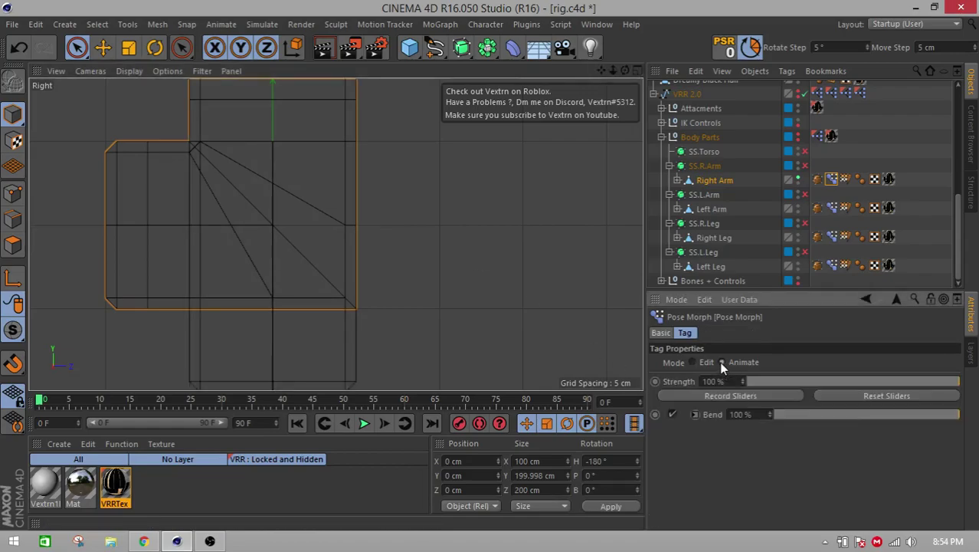
pyautogui.click(832, 208)
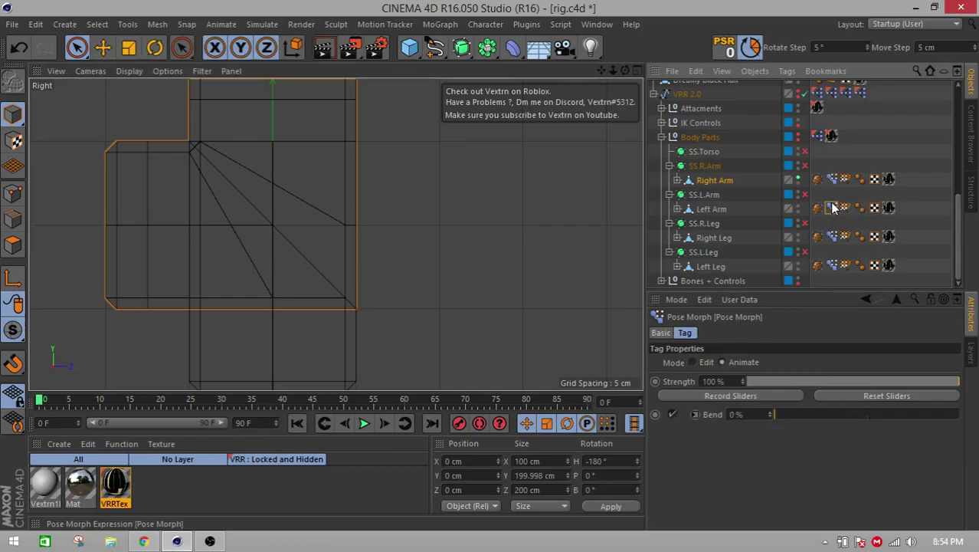
pyautogui.click(799, 177)
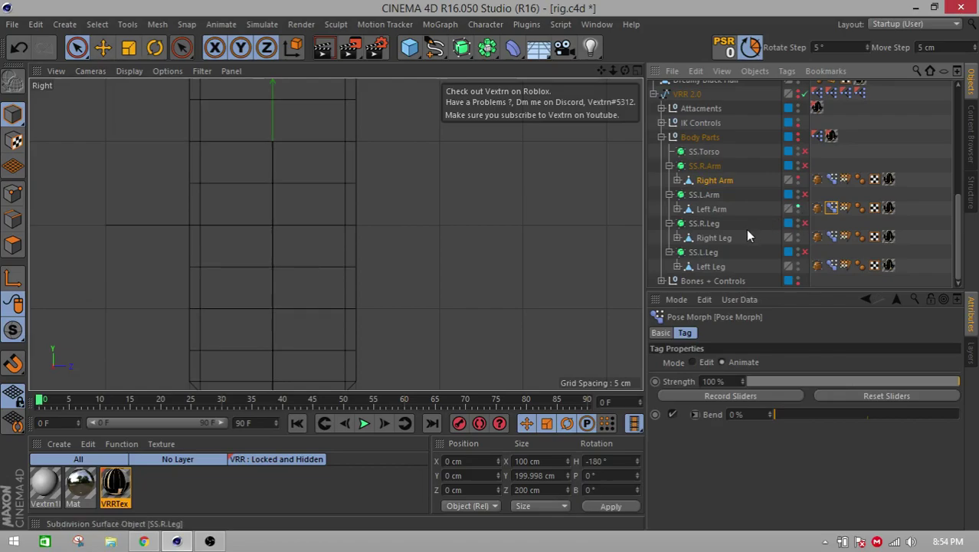
pyautogui.scroll(5, 758, 245)
pyautogui.scroll(3, 759, 242)
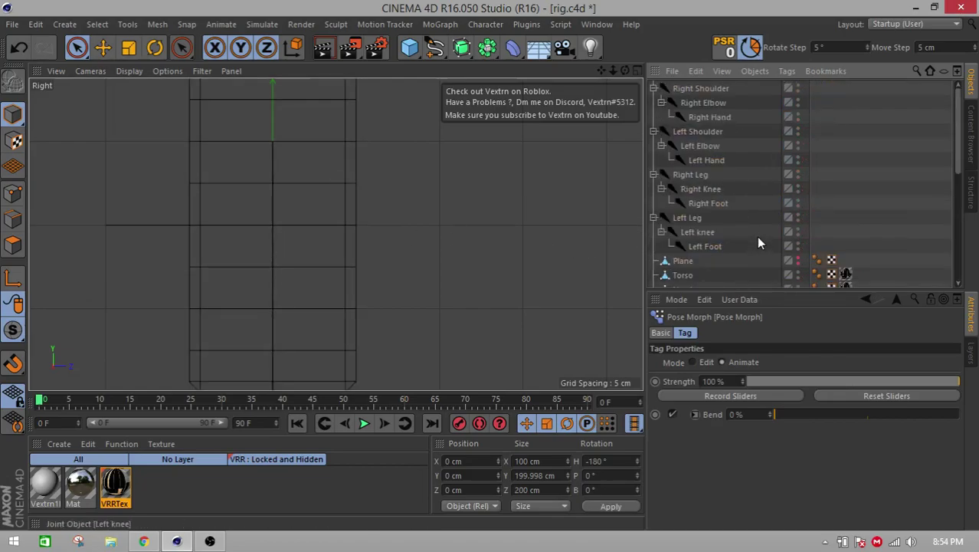
pyautogui.click(699, 132)
pyautogui.click(598, 475)
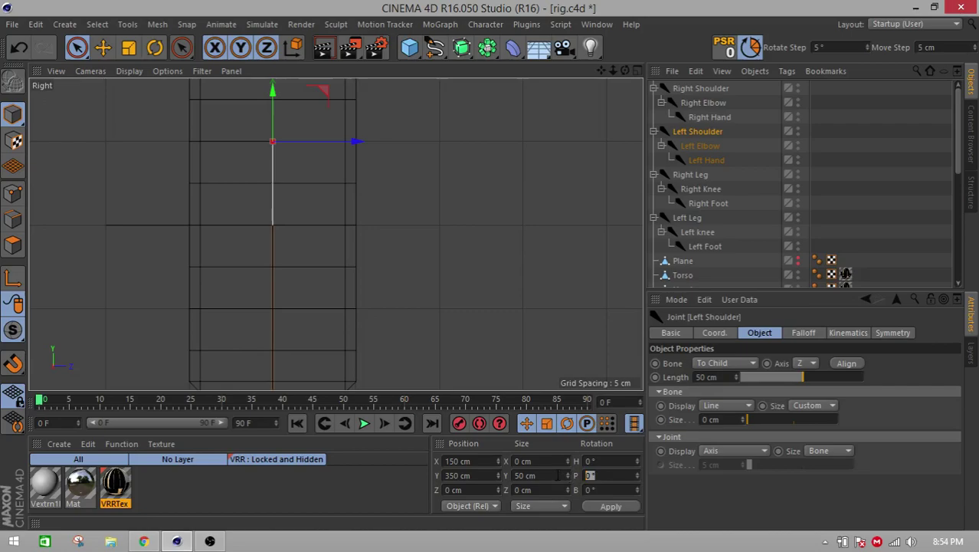
pyautogui.write('-90')
pyautogui.press('Return')
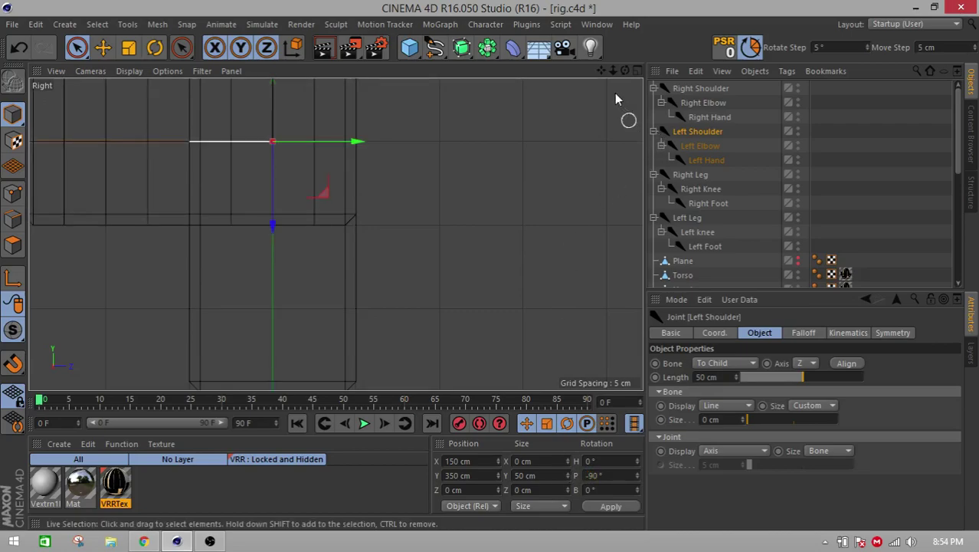
pyautogui.moveTo(601, 71); pyautogui.dragTo(617, 99)
pyautogui.hotkey('ctrl', 'z')
# - Set the Left Elbow joint's pitch rotation to -90° to bend the left arm
pyautogui.click(702, 161)
pyautogui.click(701, 148)
pyautogui.click(598, 476)
pyautogui.doubleClick(599, 476)
pyautogui.write('-90')
pyautogui.press('Return')
pyautogui.scroll(3, 376, 356)
pyautogui.scroll(5, 376, 357)
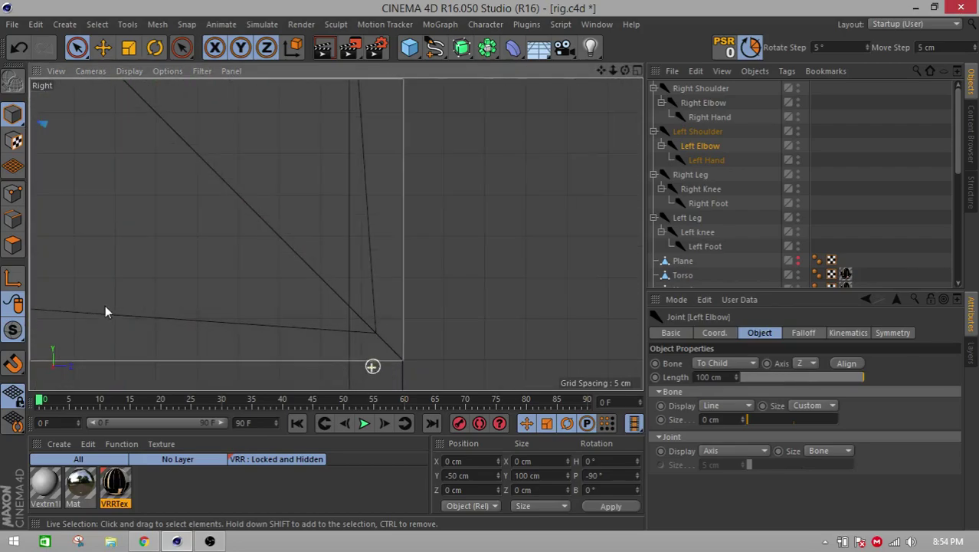
# - Put the Left Arm's Pose Morph tag in Edit mode and select the Left Arm mesh for point editing
pyautogui.scroll(-5, 800, 225)
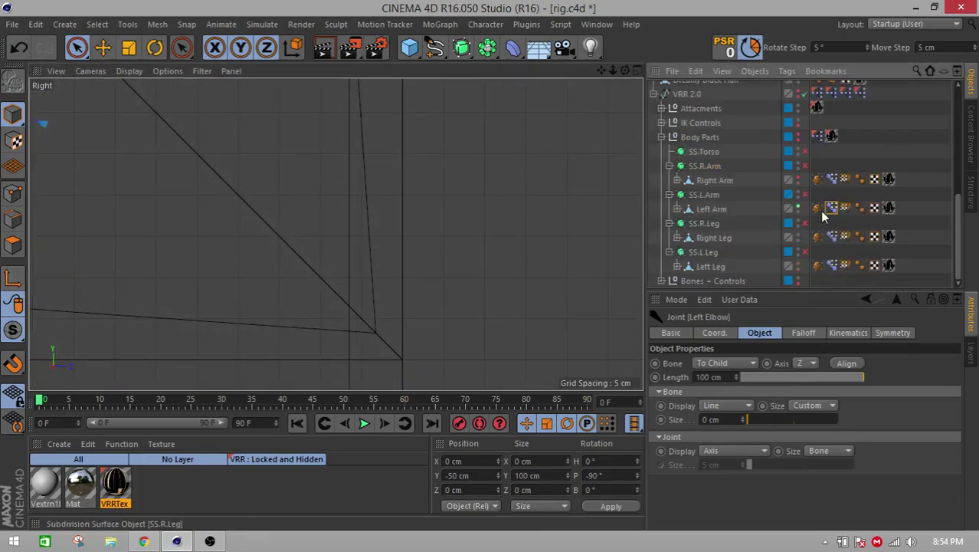
pyautogui.click(831, 207)
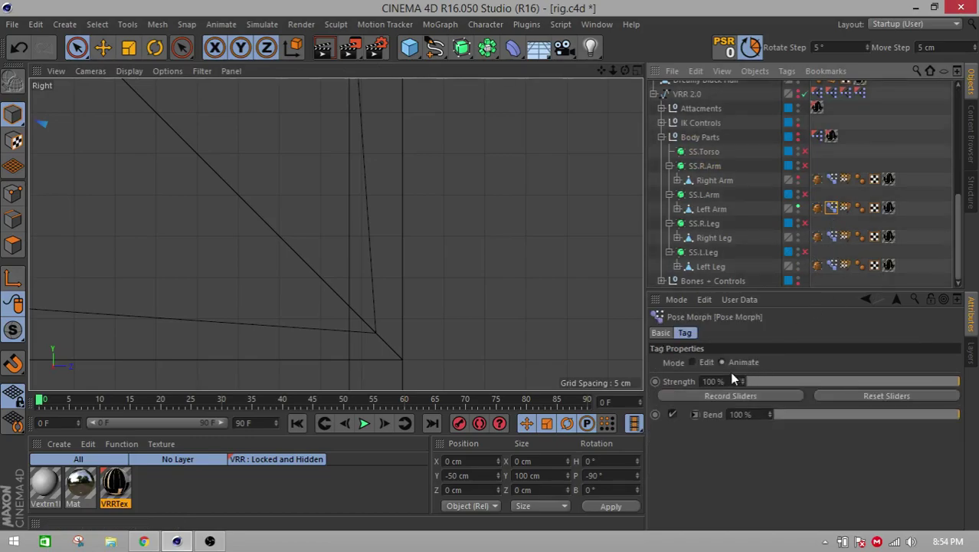
pyautogui.click(692, 361)
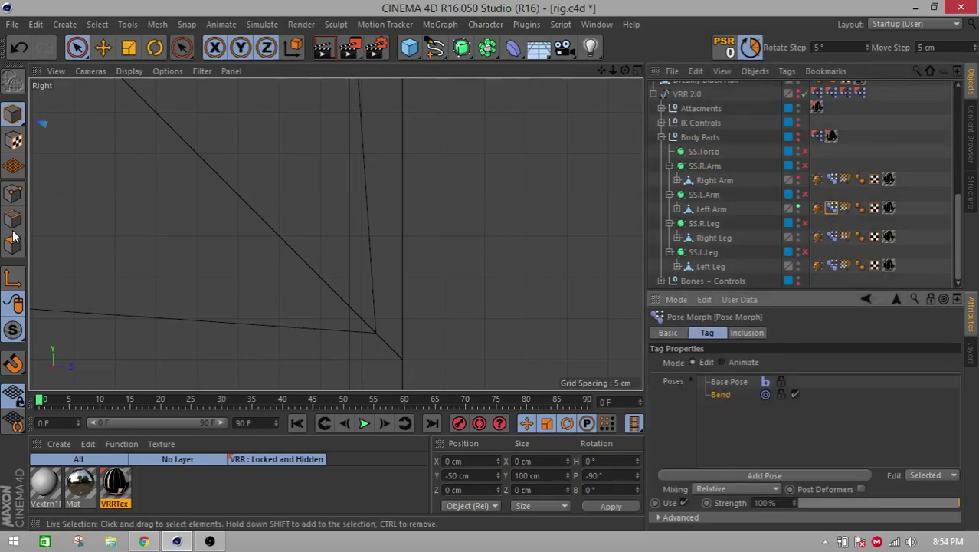
pyautogui.click(15, 199)
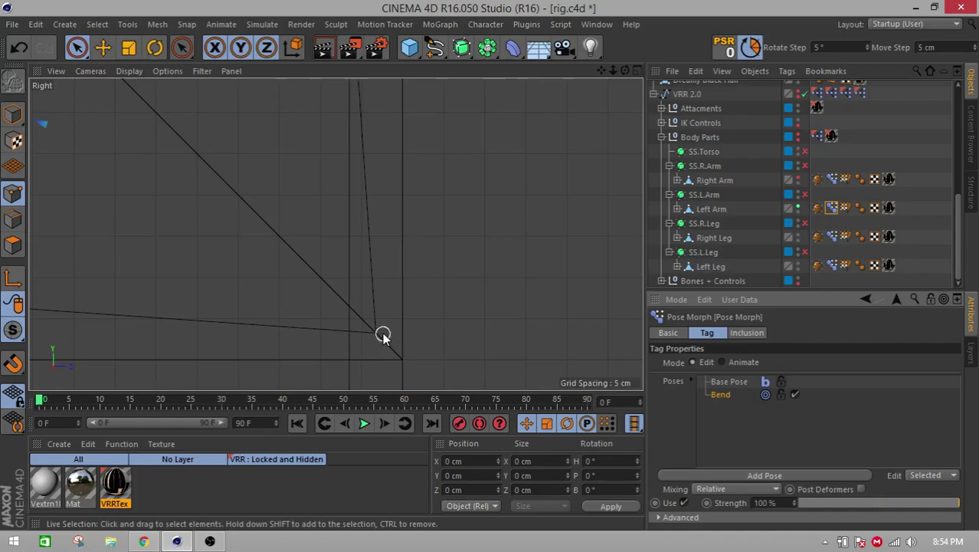
pyautogui.click(707, 208)
# - Select the two outlying Left Arm points at Y 300 cm, set their Z position to -87 cm and return to model mode
pyautogui.scroll(-5, 396, 330)
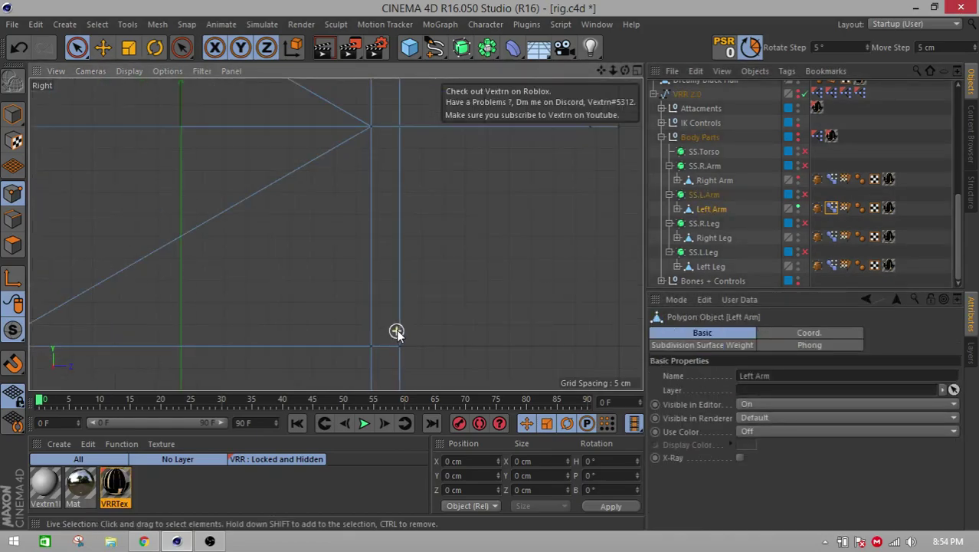
pyautogui.click(580, 131)
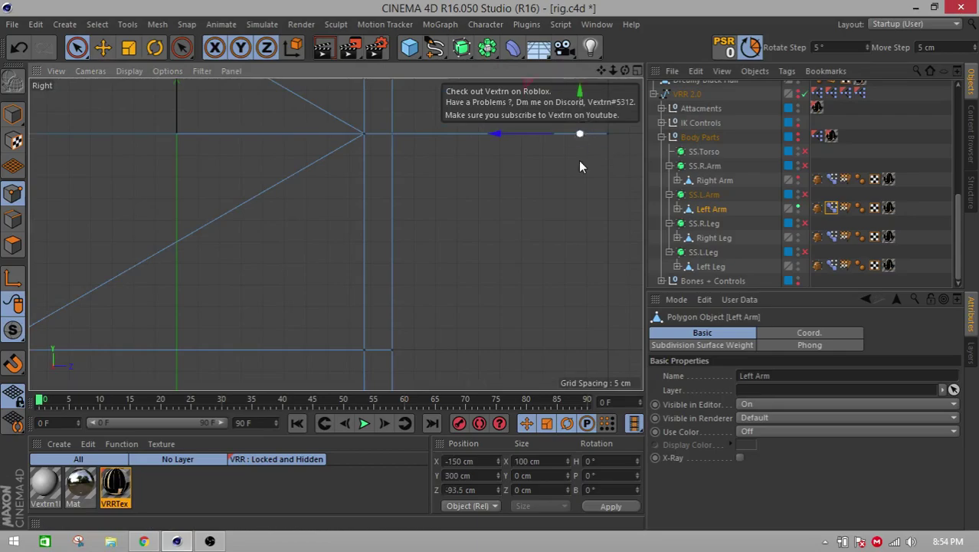
pyautogui.moveTo(480, 491); pyautogui.dragTo(384, 492)
pyautogui.write('-87')
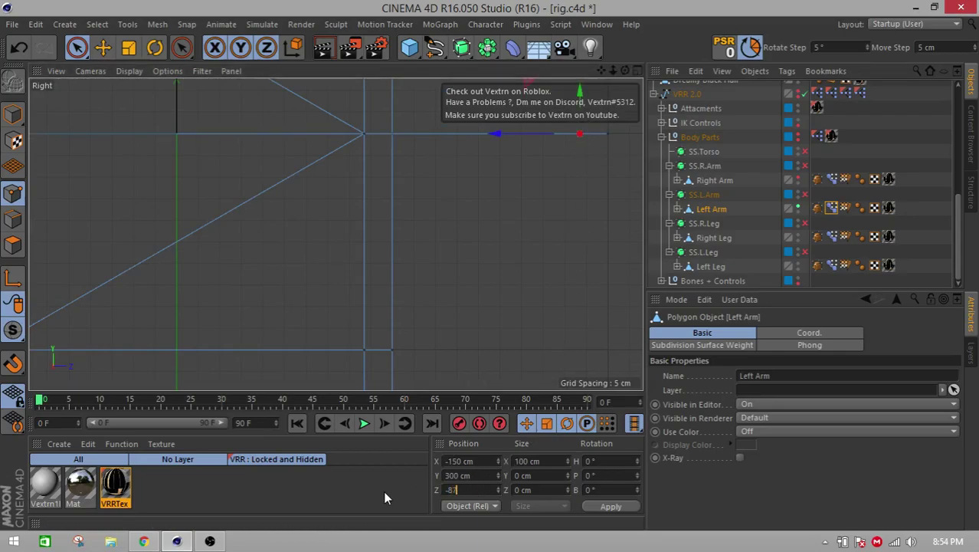
pyautogui.press('Return')
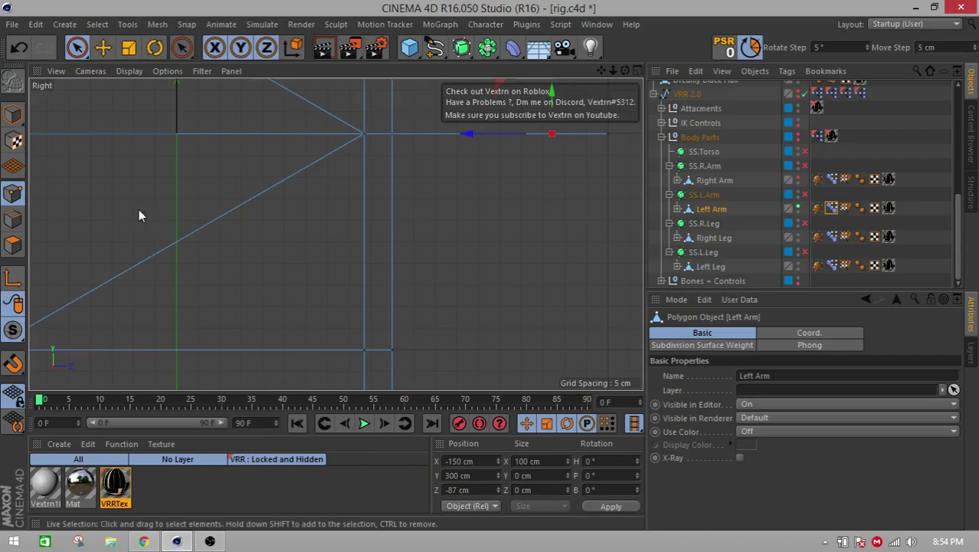
pyautogui.click(13, 114)
pyautogui.scroll(-5, 308, 291)
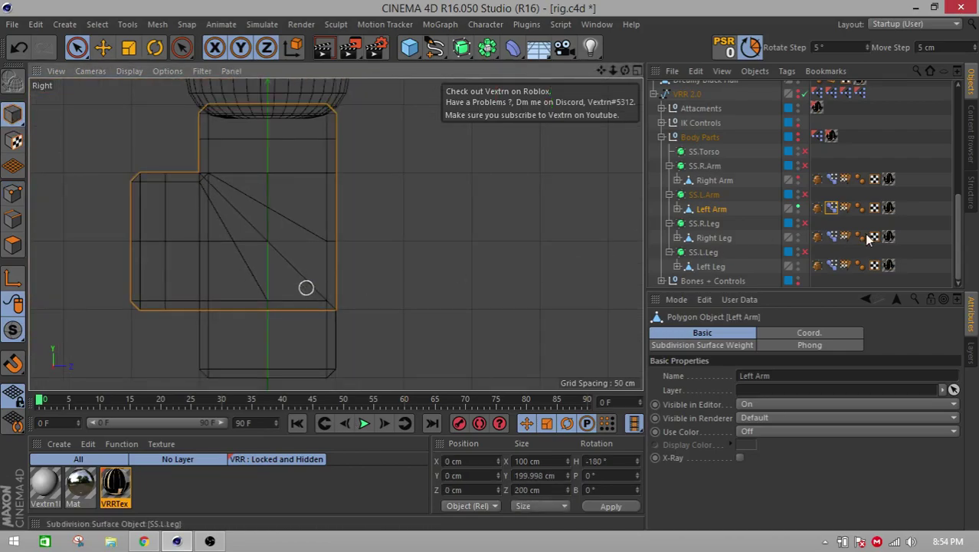
# - Select the Pose Morph tags of both legs, and show the Right Leg and Left Leg in the viewport instead of the Left Arm
pyautogui.click(833, 265)
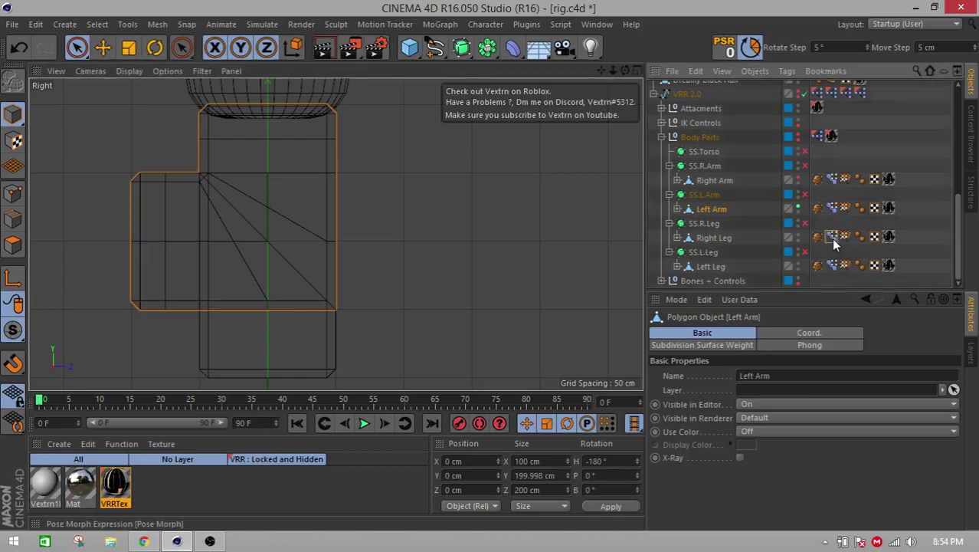
pyautogui.keyDown('ctrl'); pyautogui.click(832, 238); pyautogui.keyUp('ctrl')
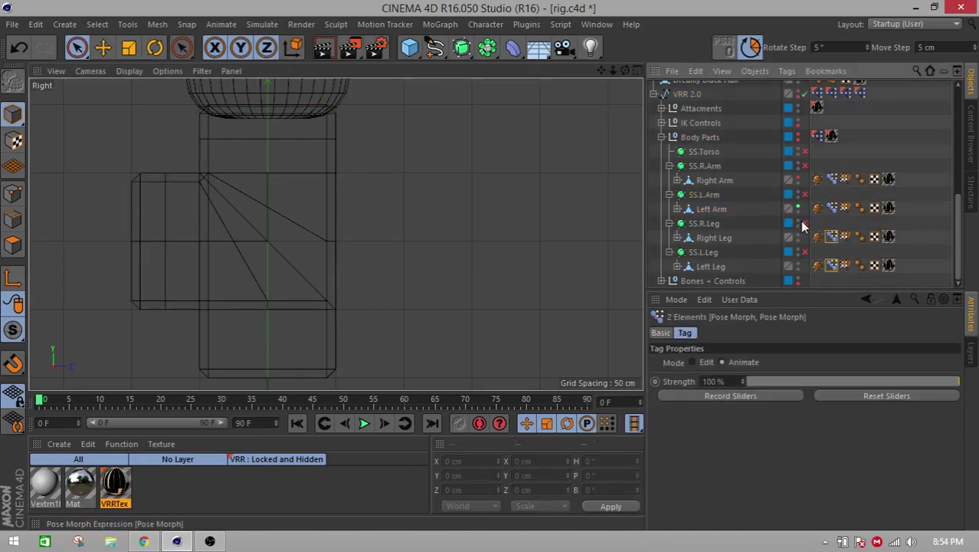
pyautogui.click(798, 207)
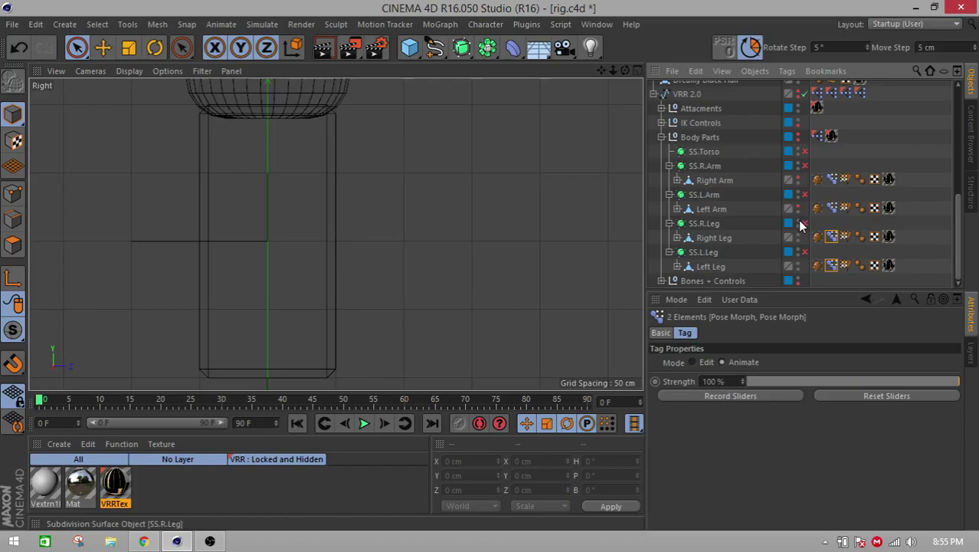
pyautogui.click(799, 223)
pyautogui.click(798, 235)
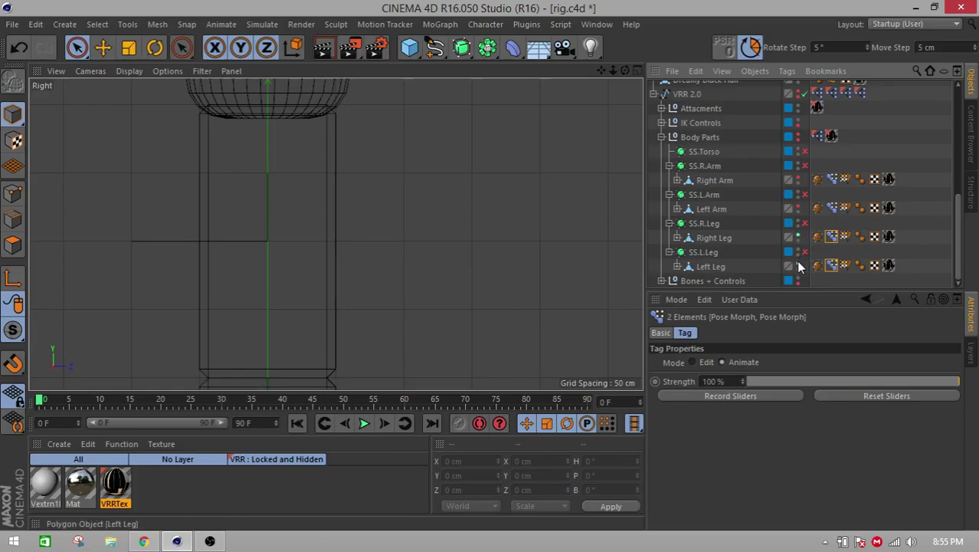
pyautogui.scroll(-2, 516, 294)
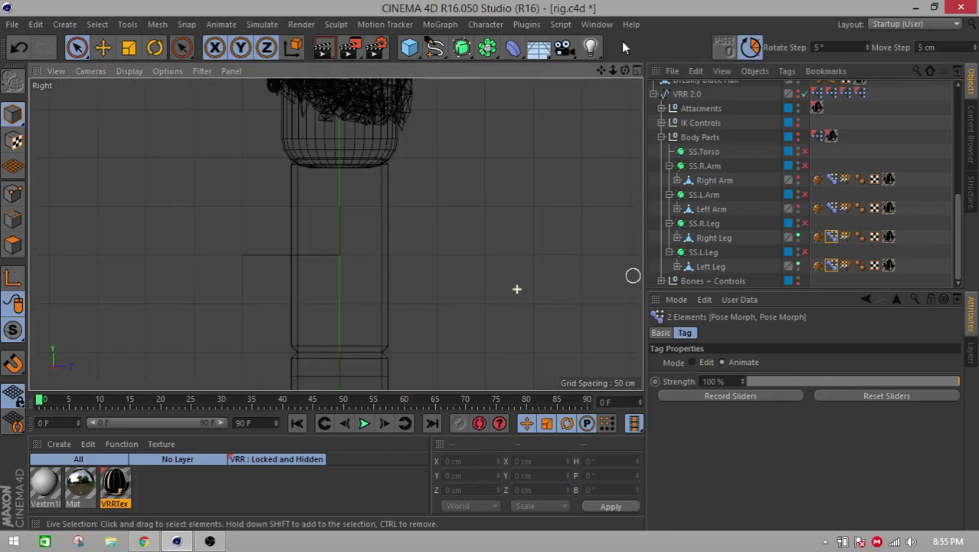
# - Set the pitch rotation of the Right Knee and Left knee joints to 90° to bend both legs
pyautogui.moveTo(601, 71); pyautogui.dragTo(603, 28)
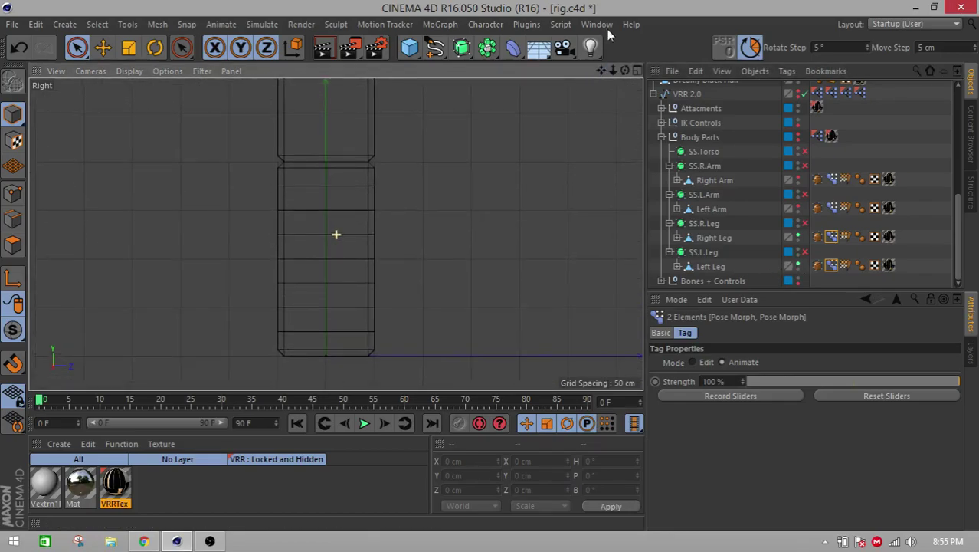
pyautogui.scroll(-5, 740, 186)
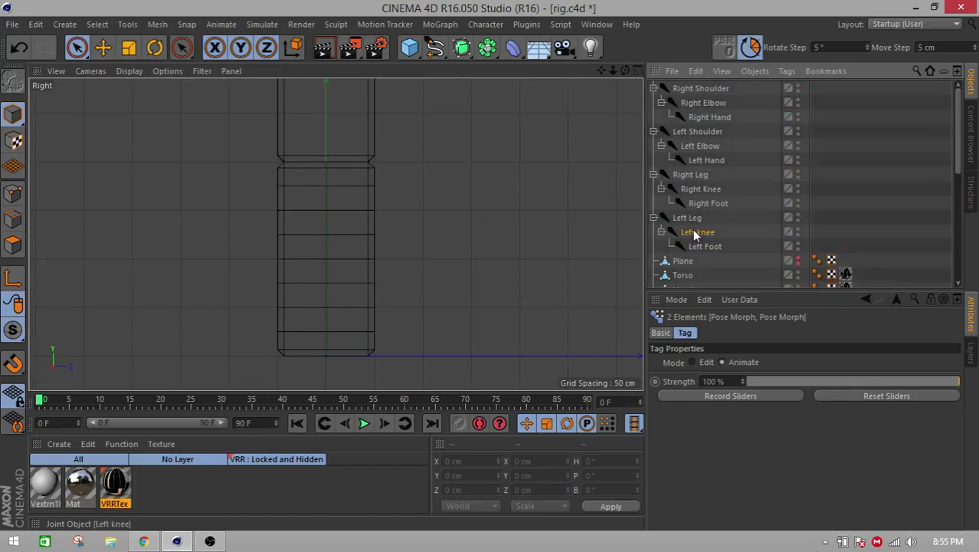
pyautogui.click(695, 232)
pyautogui.keyDown('ctrl'); pyautogui.click(700, 189); pyautogui.keyUp('ctrl')
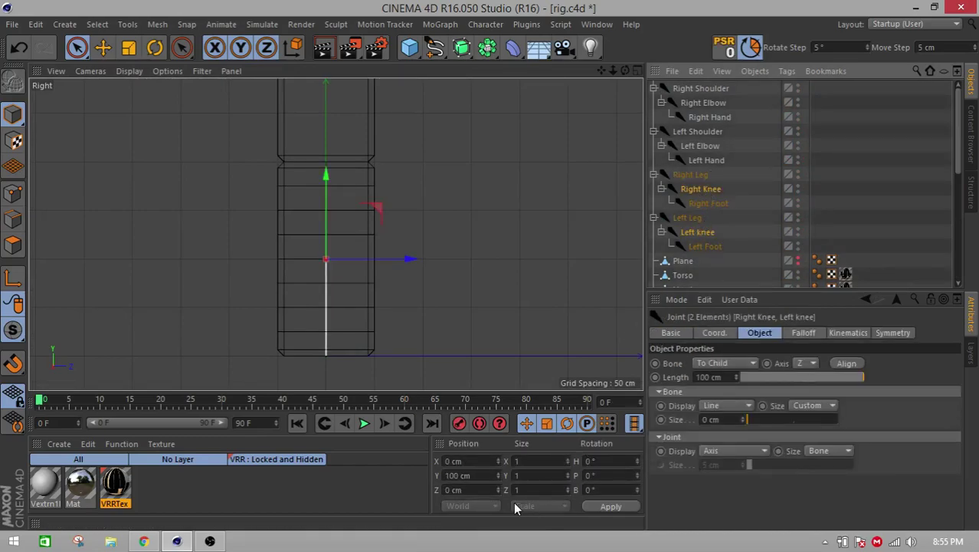
pyautogui.click(612, 475)
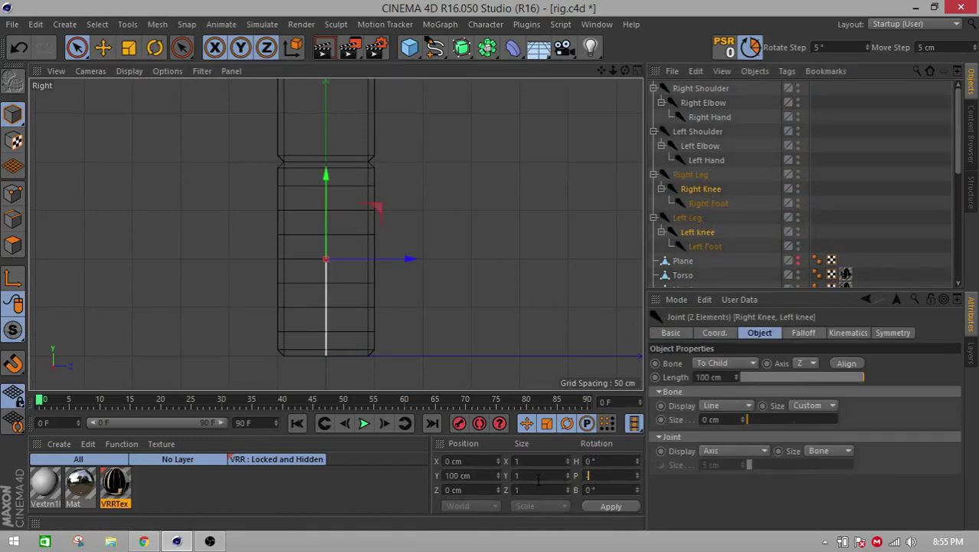
pyautogui.write('90')
pyautogui.press('Return')
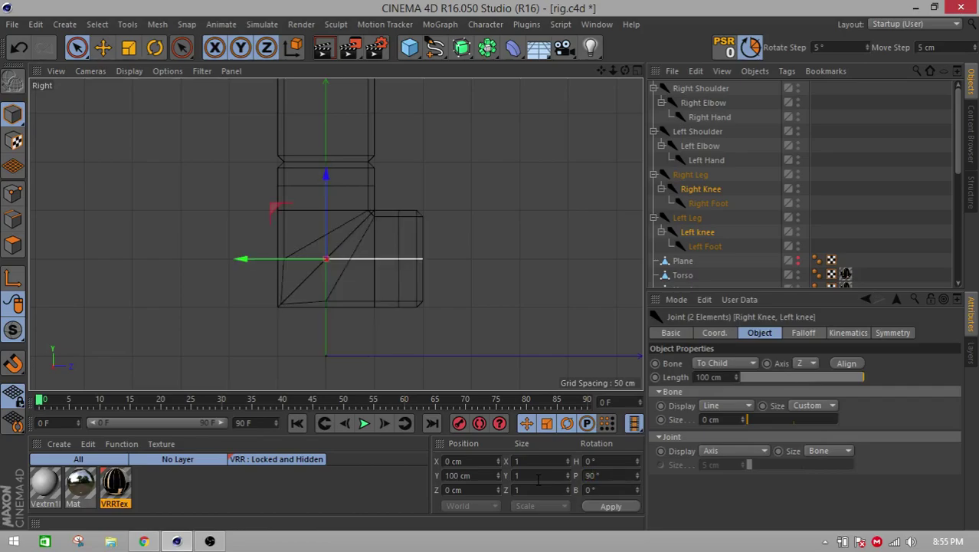
# - Select the outlying knee points of both leg meshes in point mode and set the Right Leg's points to Z 87 cm
pyautogui.scroll(6, 284, 298)
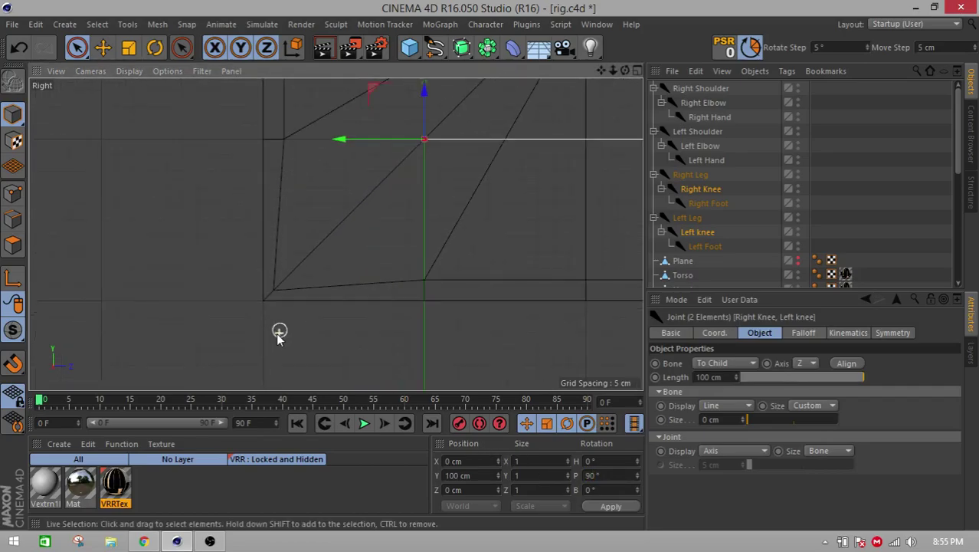
pyautogui.click(165, 276)
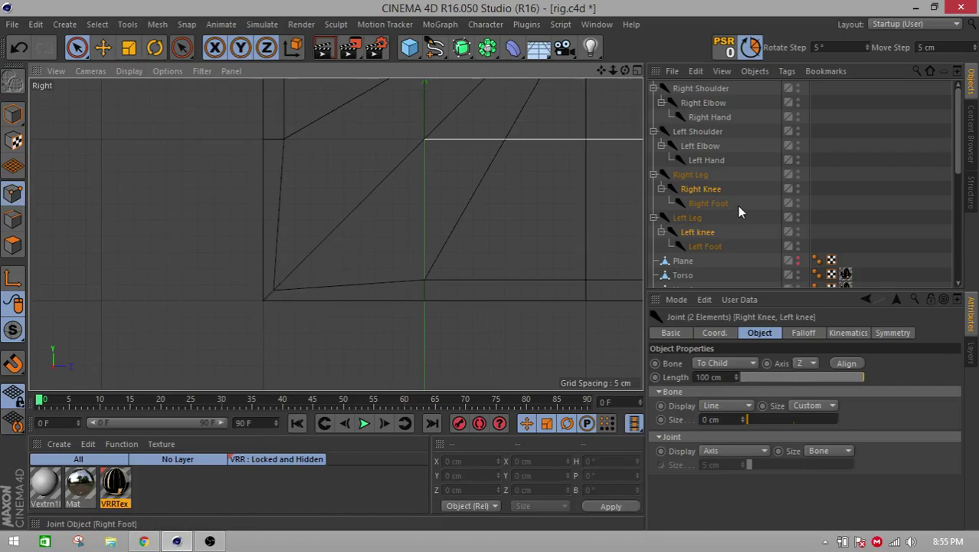
pyautogui.scroll(-5, 736, 219)
pyautogui.scroll(-3, 736, 219)
pyautogui.click(705, 237)
pyautogui.keyDown('ctrl'); pyautogui.click(699, 266); pyautogui.keyUp('ctrl')
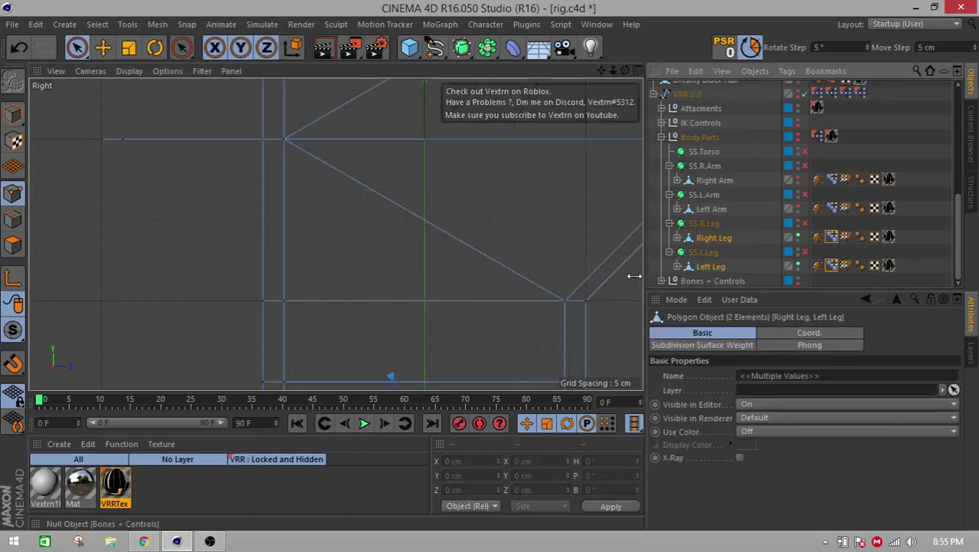
pyautogui.click(122, 138)
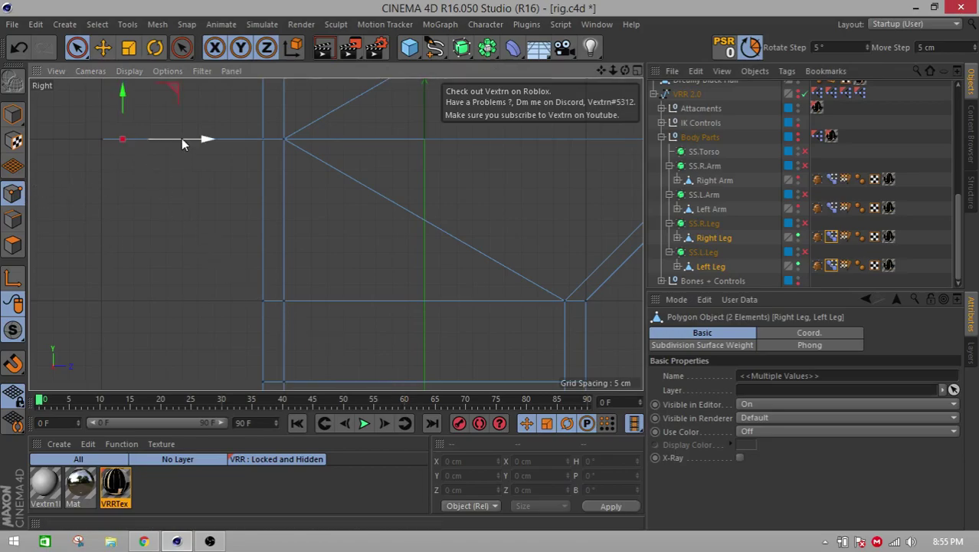
pyautogui.click(700, 237)
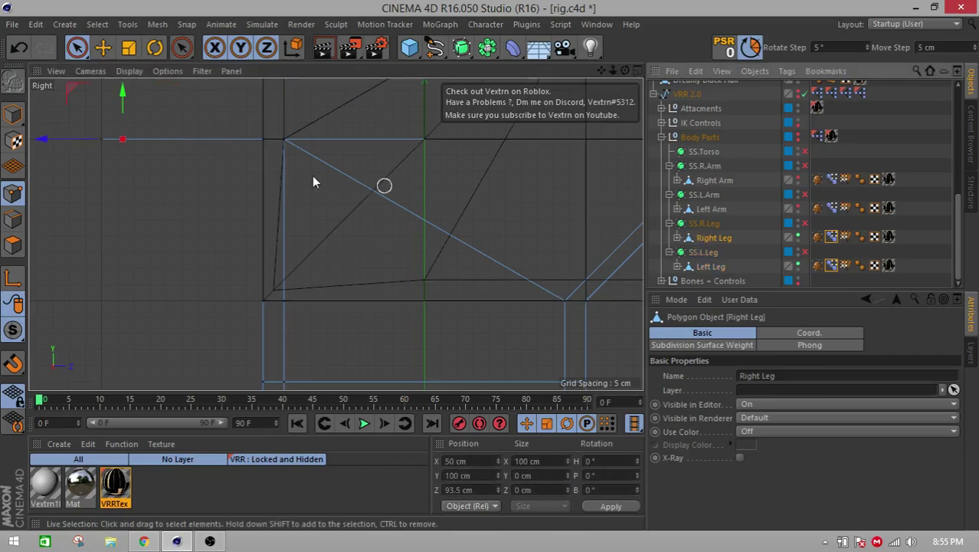
pyautogui.click(459, 490)
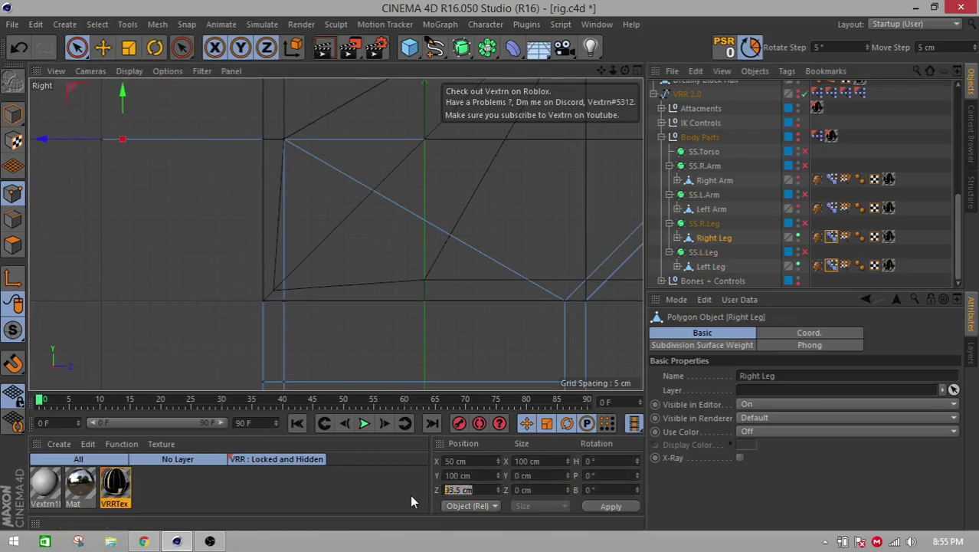
pyautogui.write('87')
pyautogui.press('Return')
# - Set the Left Leg's outlying knee points to Z 87 cm and return to model mode
pyautogui.click(710, 266)
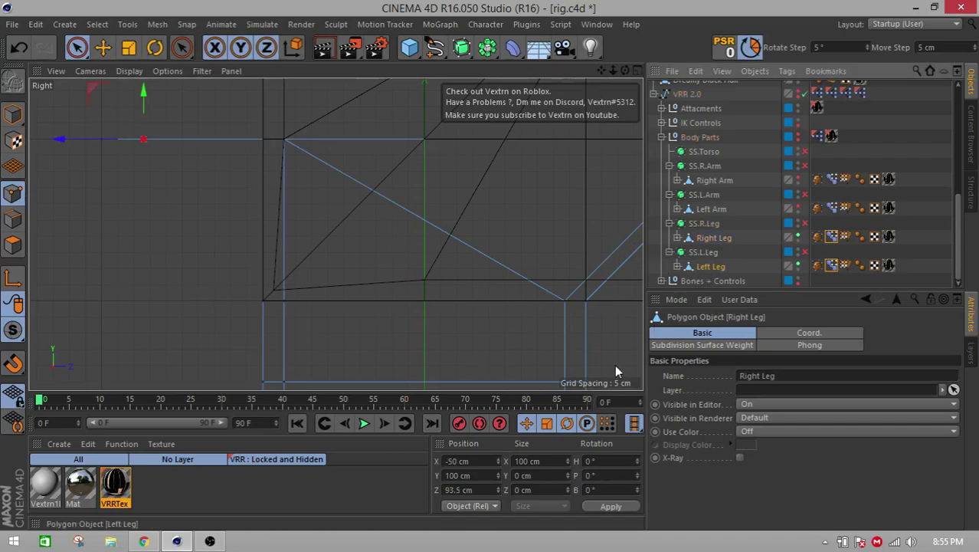
pyautogui.click(460, 490)
pyautogui.write('87')
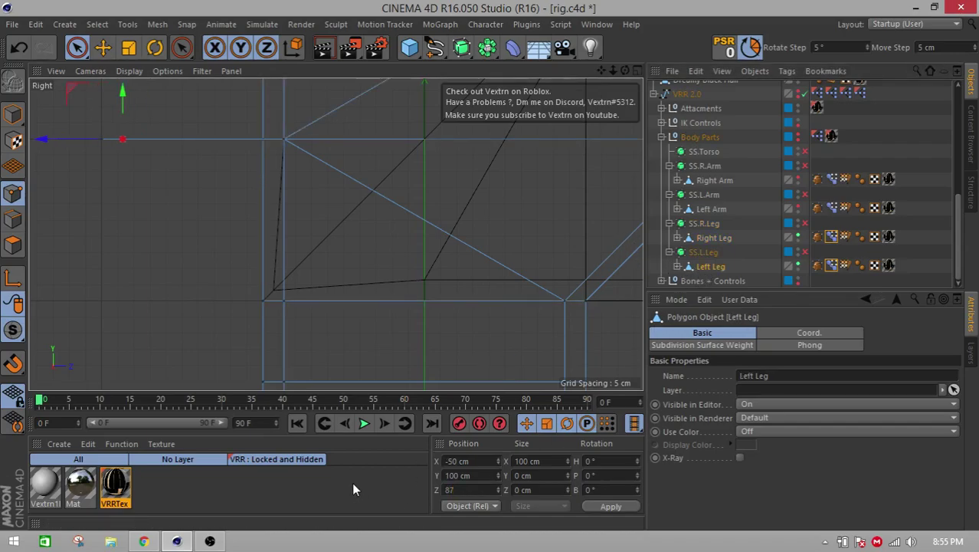
pyautogui.press('Return')
pyautogui.click(12, 114)
pyautogui.scroll(3, 301, 288)
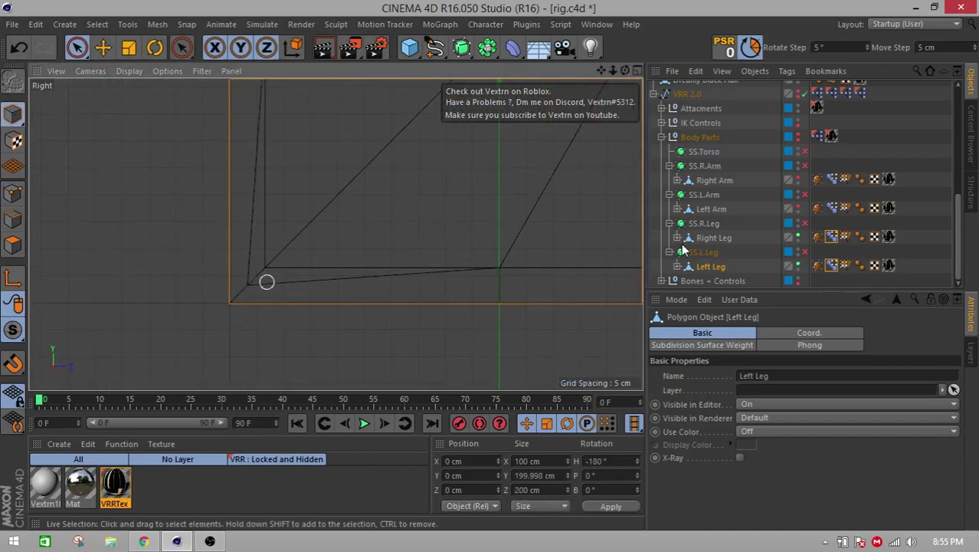
# - Check the leg Pose Morph tags and undo the latest point edits on both legs
pyautogui.click(831, 266)
pyautogui.click(831, 237)
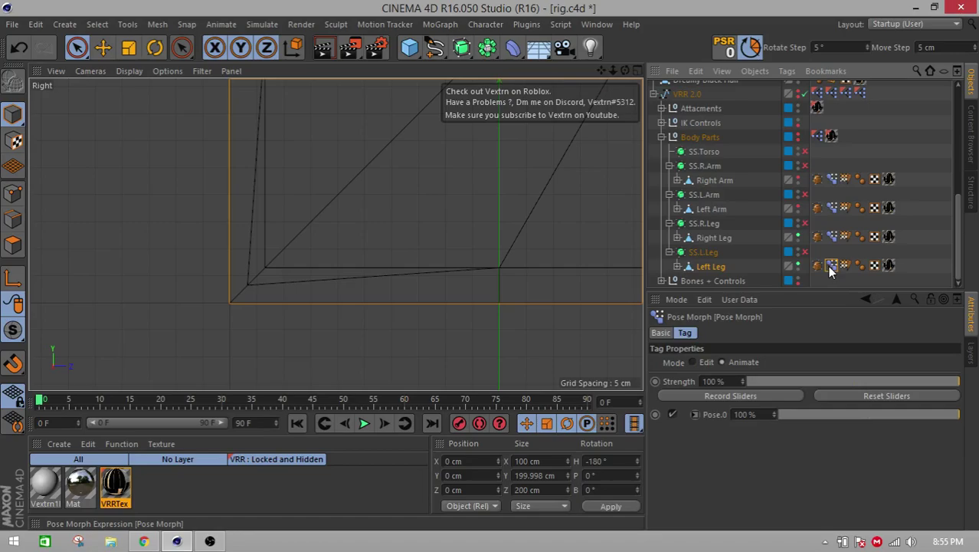
pyautogui.scroll(-3, 402, 268)
pyautogui.hotkey('ctrl', 'z')
pyautogui.hotkey('ctrl', 'z')
pyautogui.hotkey('ctrl', 'z')
pyautogui.hotkey('ctrl', 'z')
pyautogui.press('z')
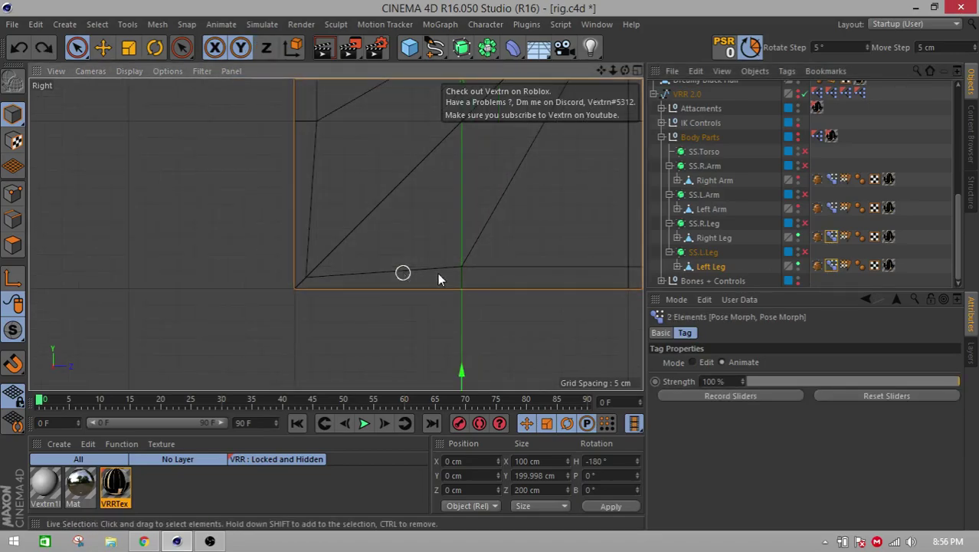
# - Put the Right Leg and Left Leg Pose Morph tags in Edit mode together and enable point editing
pyautogui.click(832, 239)
pyautogui.keyDown('ctrl'); pyautogui.click(832, 265); pyautogui.keyUp('ctrl')
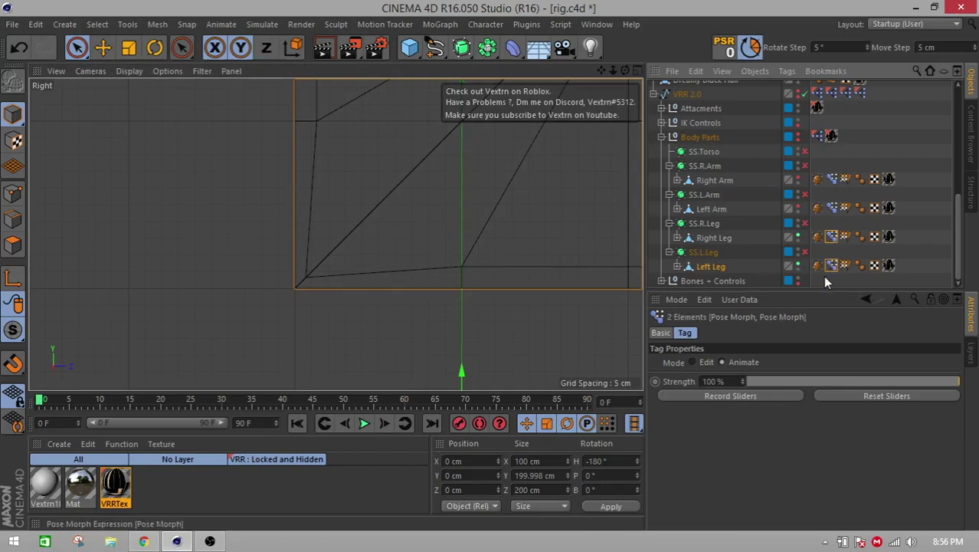
pyautogui.click(692, 362)
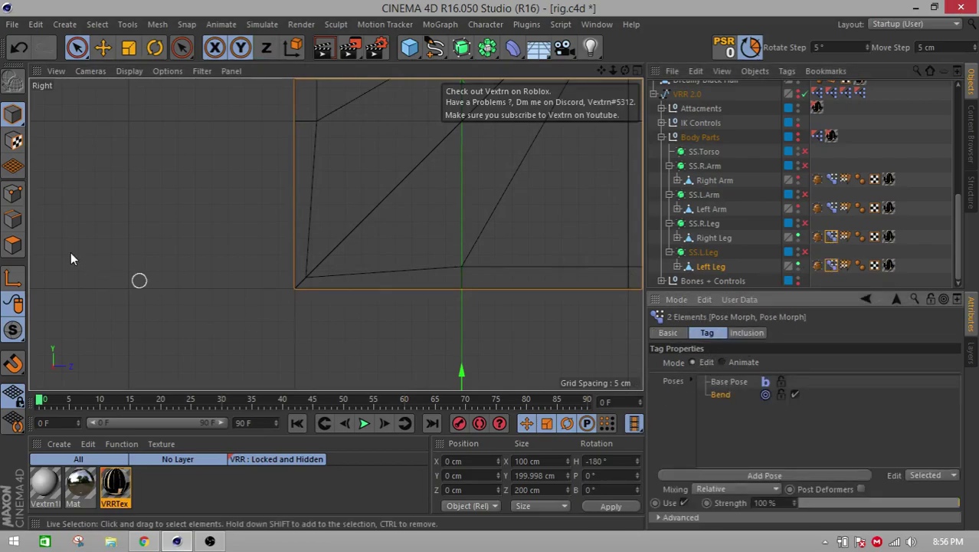
pyautogui.click(15, 250)
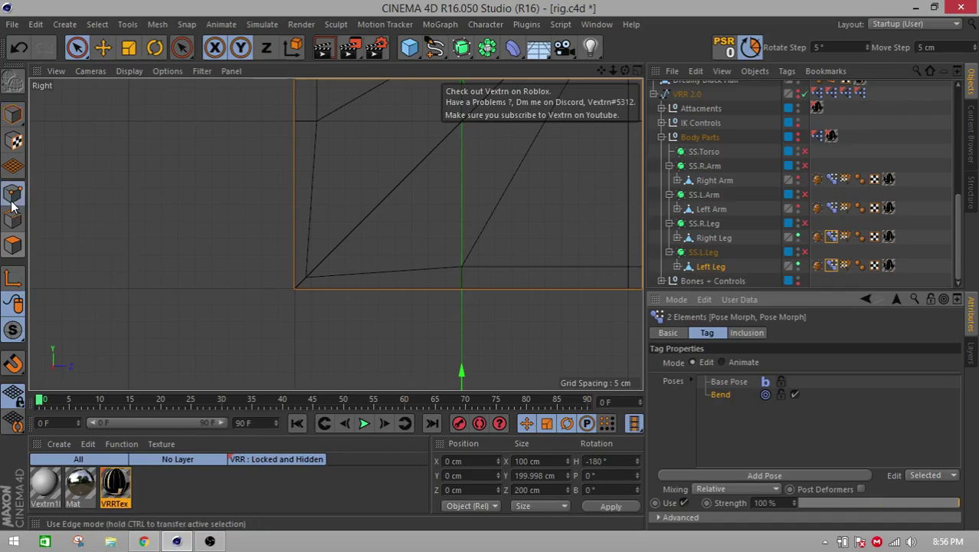
# - Set the Z position of the Left Leg's outlying points at Y 100 cm to 87 cm
pyautogui.scroll(4, 139, 139)
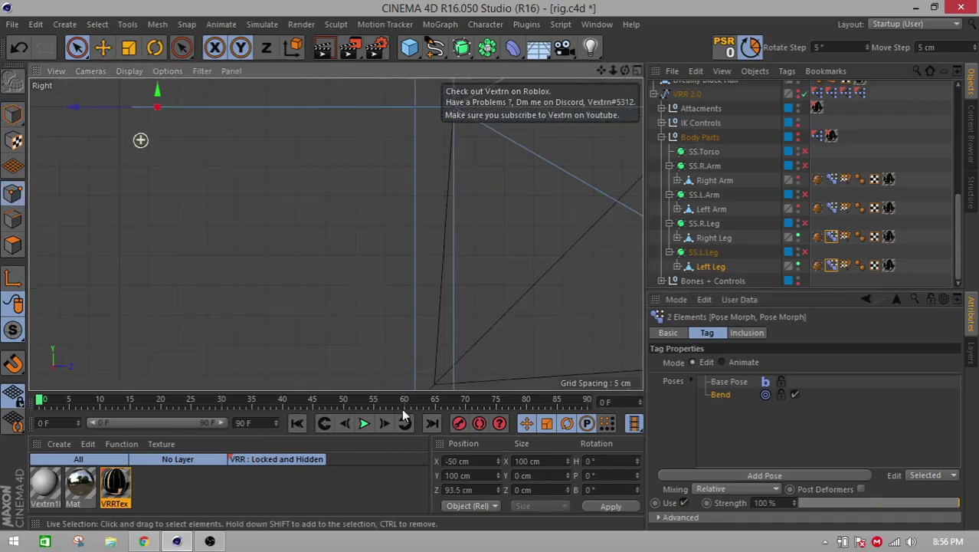
pyautogui.click(493, 489)
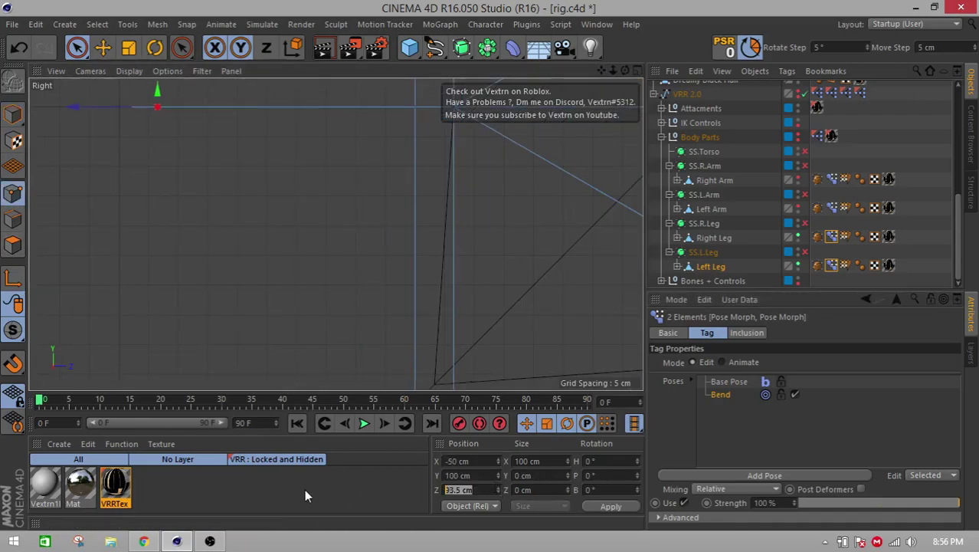
pyautogui.write('87')
pyautogui.press('Return')
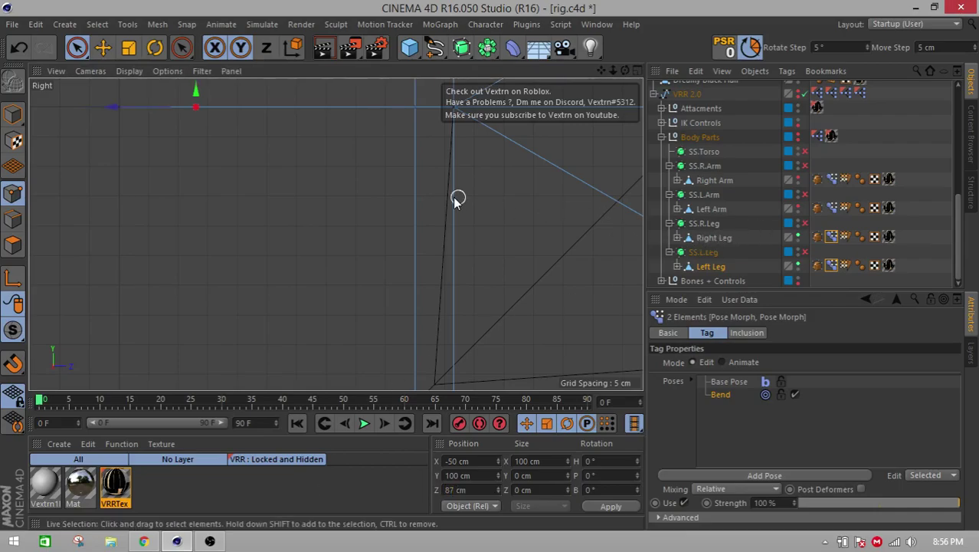
pyautogui.scroll(-4, 455, 198)
pyautogui.scroll(3, 345, 148)
# - Select the Right Leg's outlying points at Y 100 cm, set their Z position to 87 cm and return to model mode
pyautogui.click(704, 238)
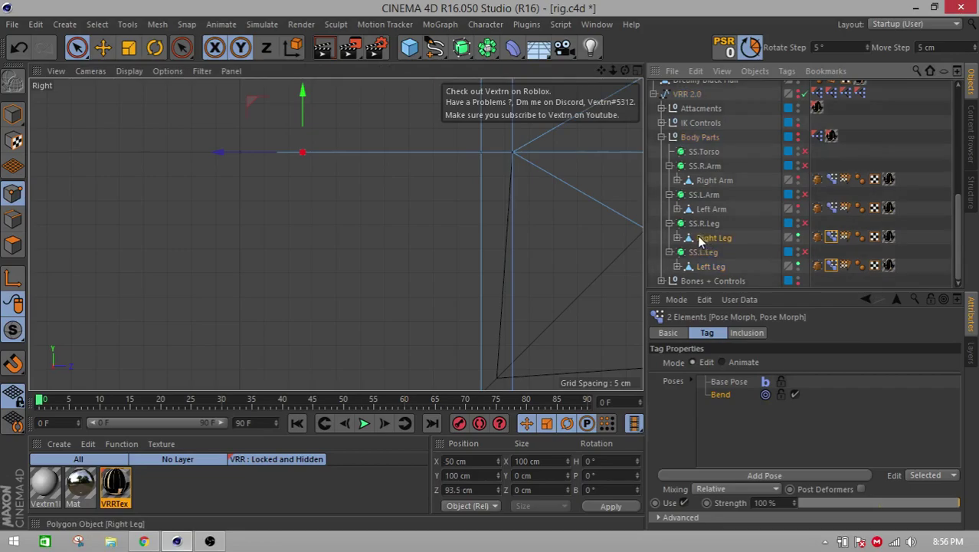
pyautogui.click(392, 274)
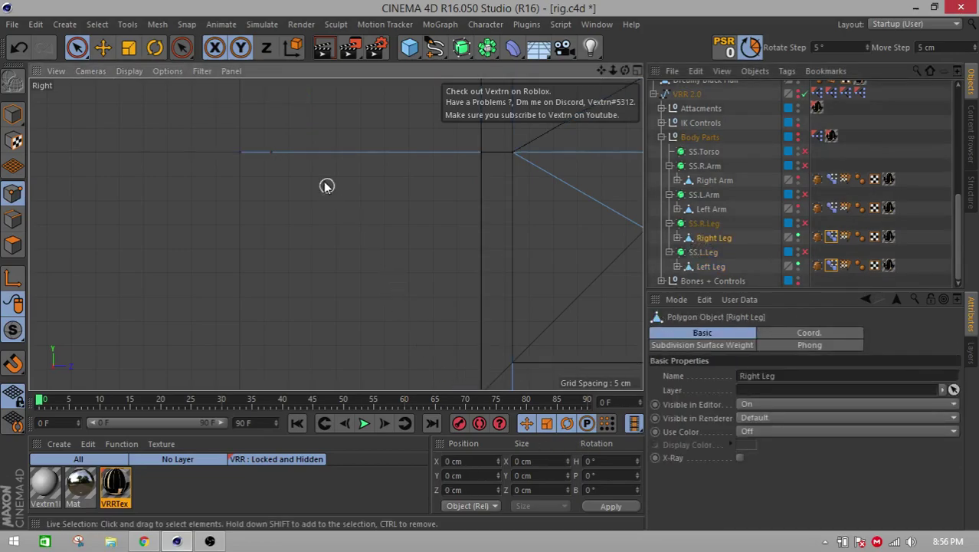
pyautogui.click(272, 152)
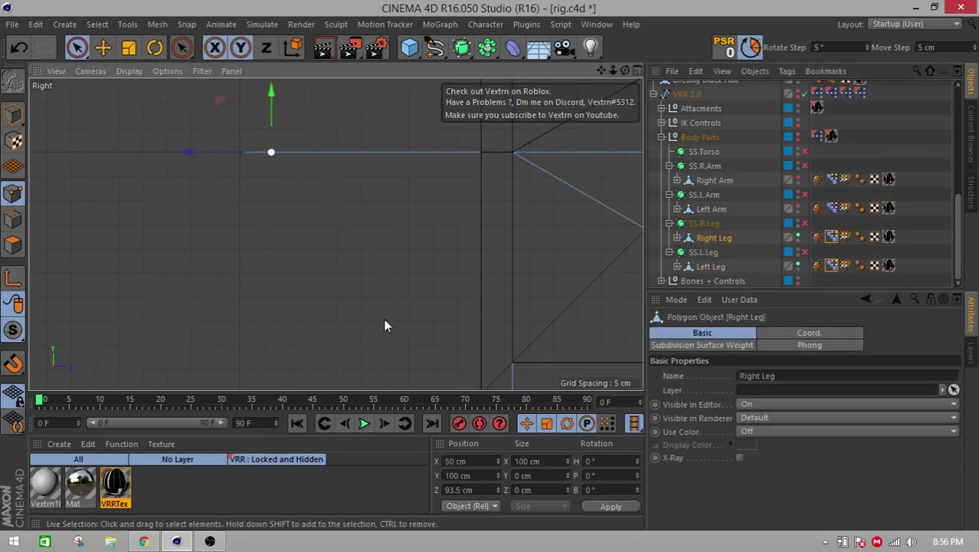
pyautogui.click(470, 481)
pyautogui.write('87')
pyautogui.press('Return')
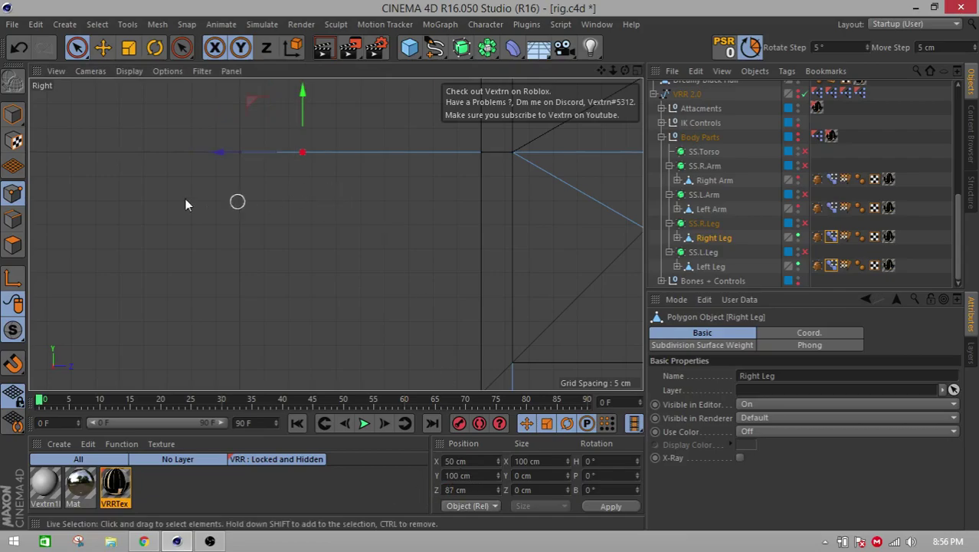
pyautogui.click(12, 115)
pyautogui.scroll(-5, 326, 204)
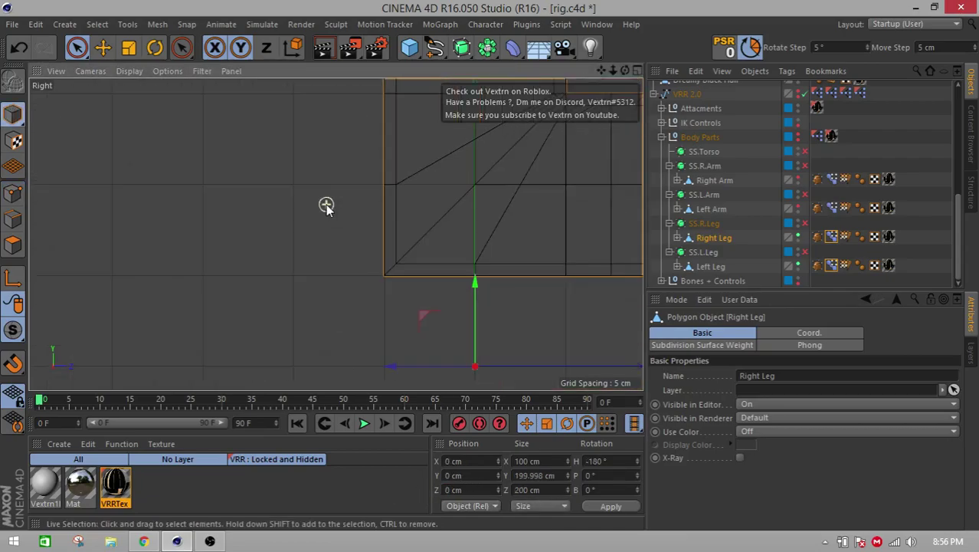
# - Set the Pose Morph tags of both arms and both legs to Animate mode, and clear the selection
pyautogui.click(833, 179)
pyautogui.keyDown('shift'); pyautogui.click(831, 267); pyautogui.keyUp('shift')
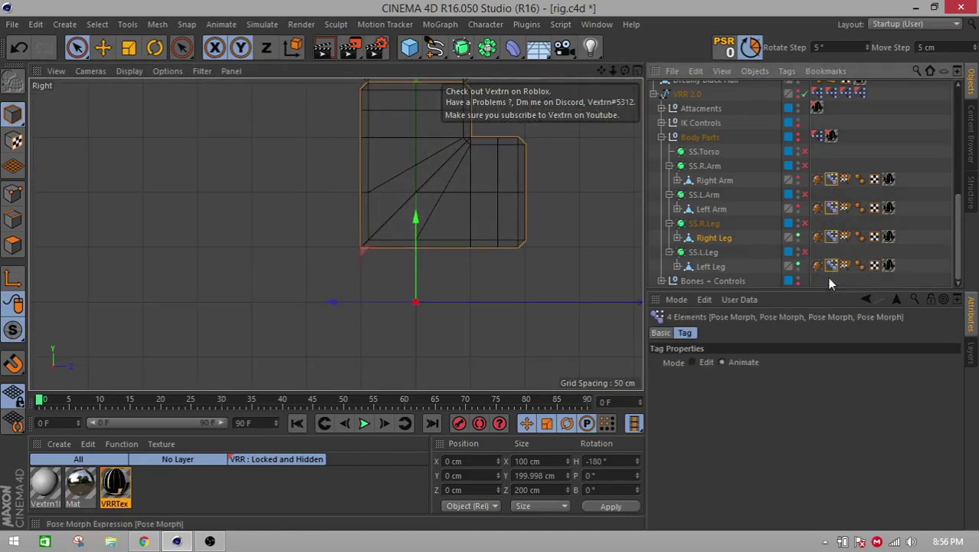
pyautogui.click(720, 362)
pyautogui.click(827, 281)
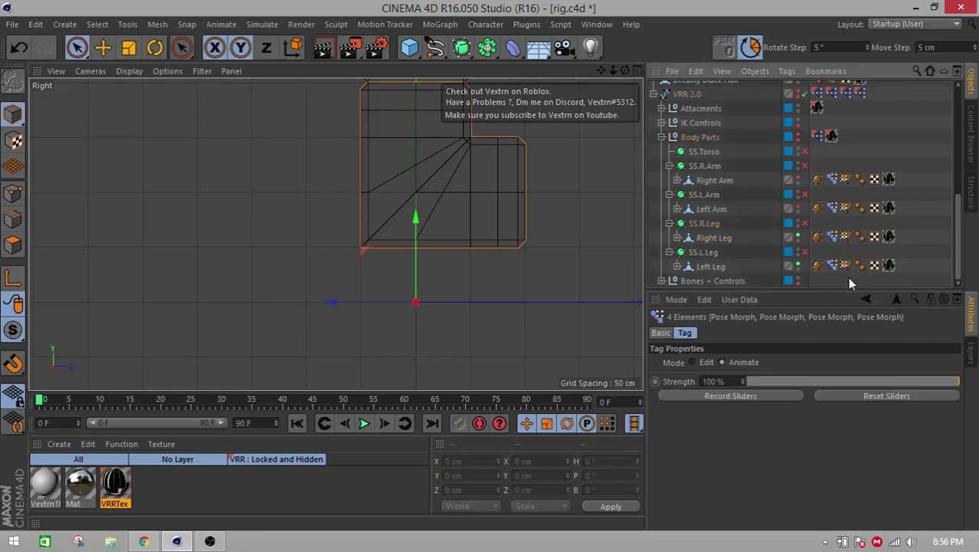
pyautogui.scroll(-2, 572, 224)
pyautogui.moveTo(601, 70); pyautogui.dragTo(332, 238)
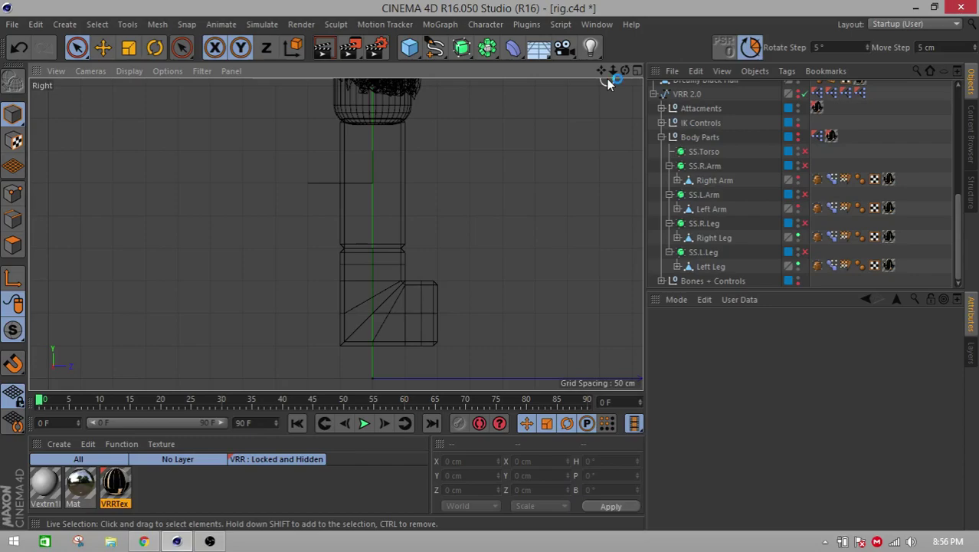
# - Switch from the Right view to a maximized Perspective view and unlock the Z axis
pyautogui.scroll(4, 748, 188)
pyautogui.scroll(-4, 799, 219)
pyautogui.scroll(3, 808, 161)
pyautogui.scroll(-3, 812, 223)
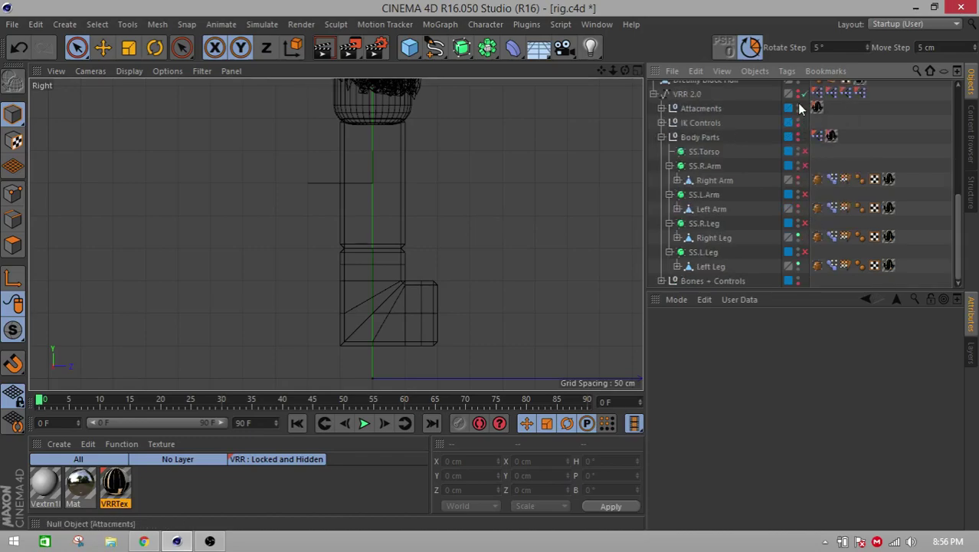
pyautogui.click(637, 71)
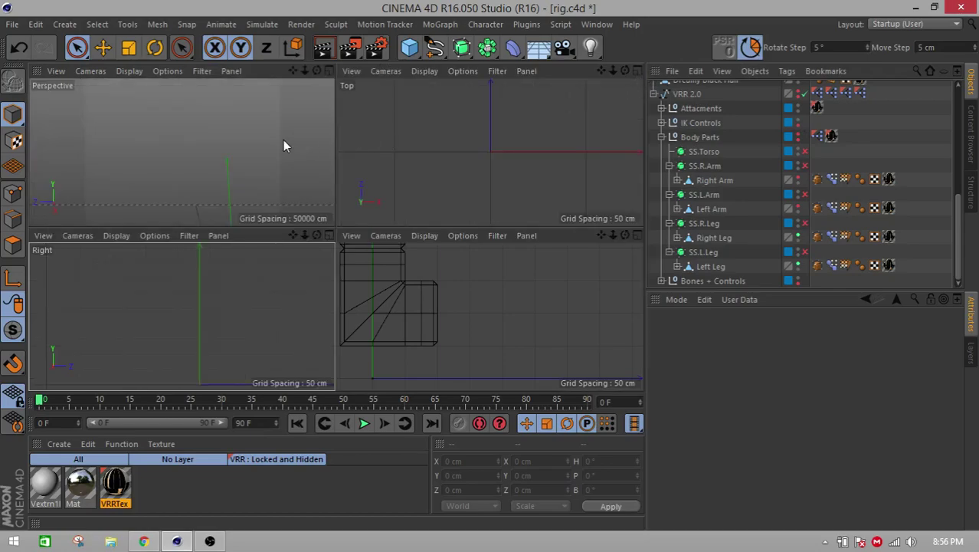
pyautogui.click(328, 71)
pyautogui.click(266, 48)
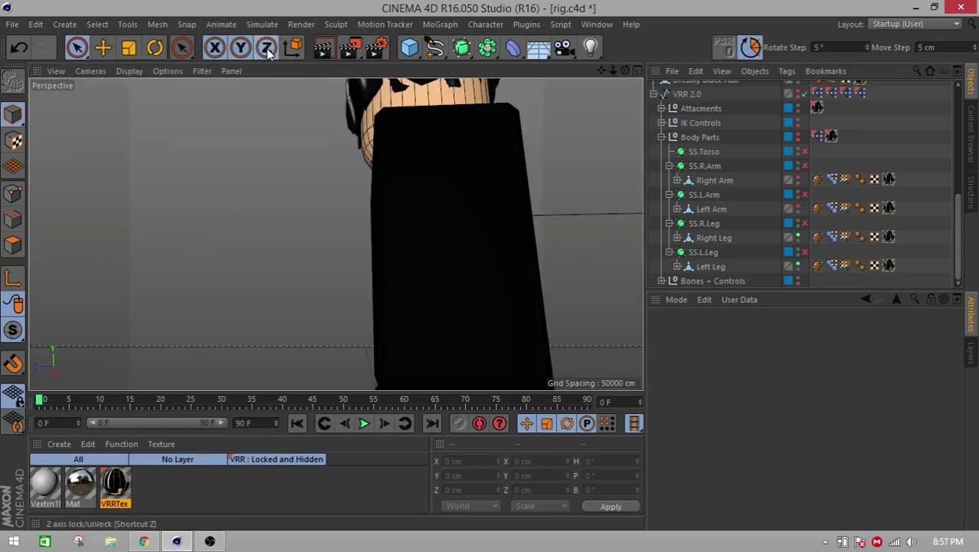
pyautogui.scroll(-5, 381, 228)
pyautogui.click(209, 542)
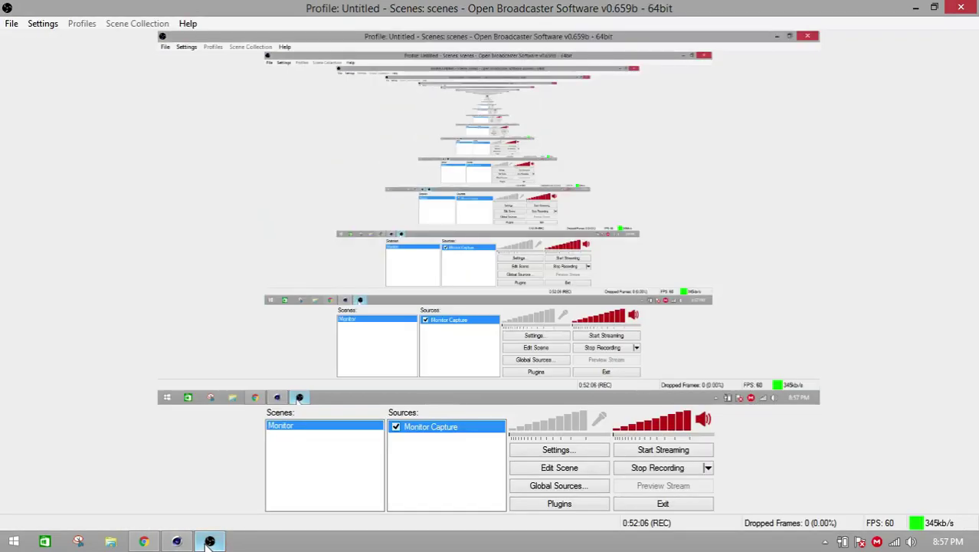
pyautogui.click(177, 541)
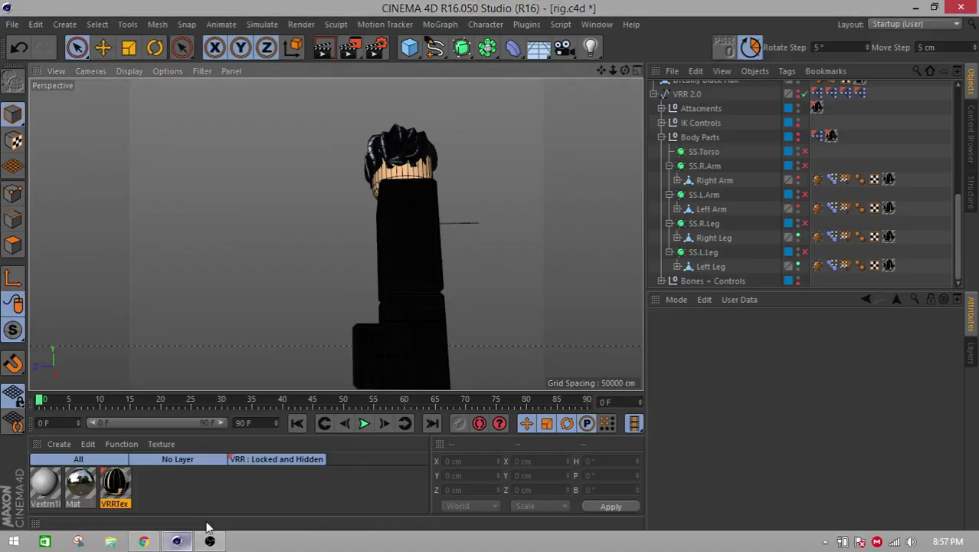
# - Examine the character's body and bent legs from the side and the front in the perspective view
pyautogui.keyDown('alt'); pyautogui.moveTo(409, 311); pyautogui.dragTo(275, 343); pyautogui.keyUp('alt')
pyautogui.moveTo(602, 70); pyautogui.dragTo(604, 69)
pyautogui.scroll(6, 335, 234)
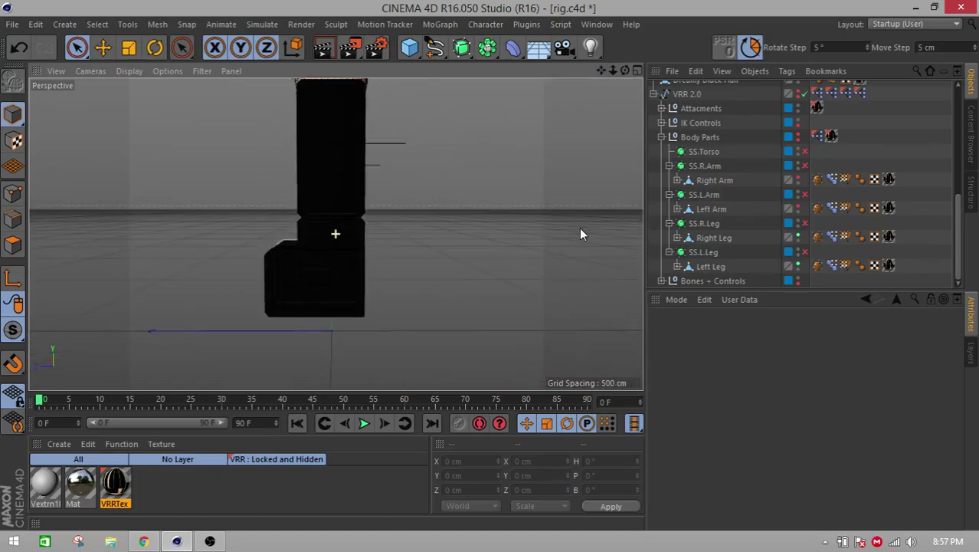
pyautogui.keyDown('alt'); pyautogui.moveTo(591, 229); pyautogui.dragTo(395, 257); pyautogui.keyUp('alt')
pyautogui.scroll(3, 368, 252)
pyautogui.scroll(4, 306, 246)
pyautogui.keyDown('alt'); pyautogui.moveTo(328, 270); pyautogui.dragTo(341, 300); pyautogui.keyUp('alt')
pyautogui.scroll(-3, 341, 299)
pyautogui.keyDown('alt'); pyautogui.moveTo(450, 247); pyautogui.dragTo(490, 259); pyautogui.keyUp('alt')
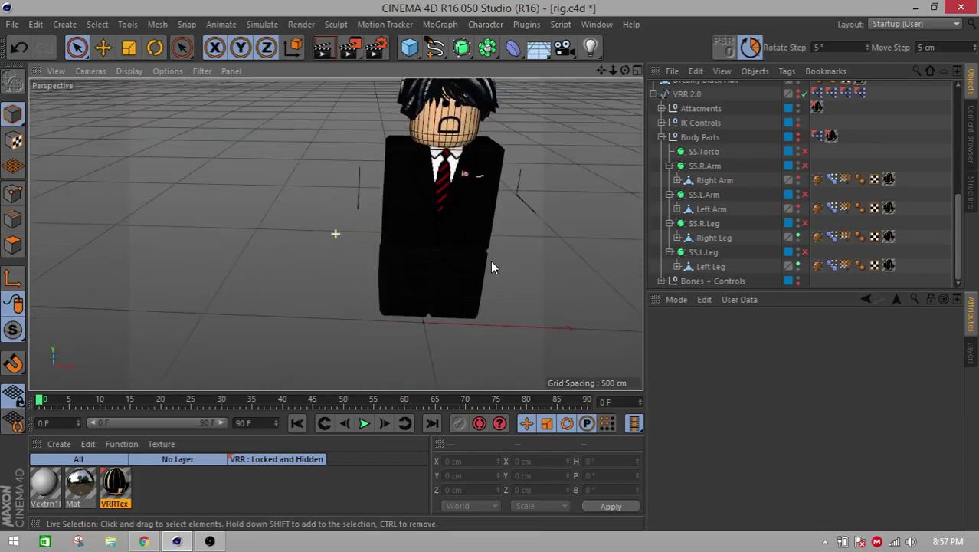
# - Show the VRR 2.0 rig and its Body Parts in the editor, and hide the IK Controls group
pyautogui.click(798, 91)
pyautogui.keyDown('alt'); pyautogui.moveTo(465, 222); pyautogui.dragTo(552, 205); pyautogui.keyUp('alt')
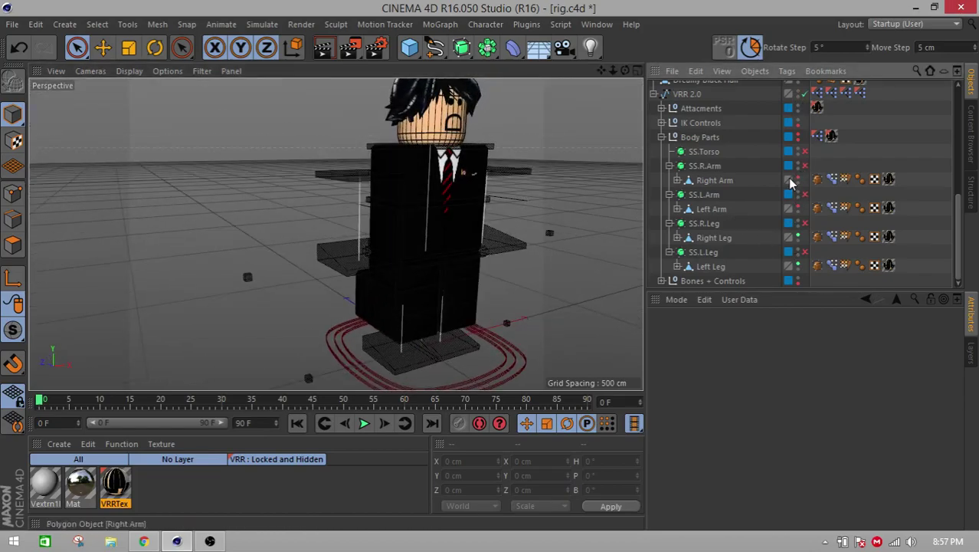
pyautogui.click(799, 138)
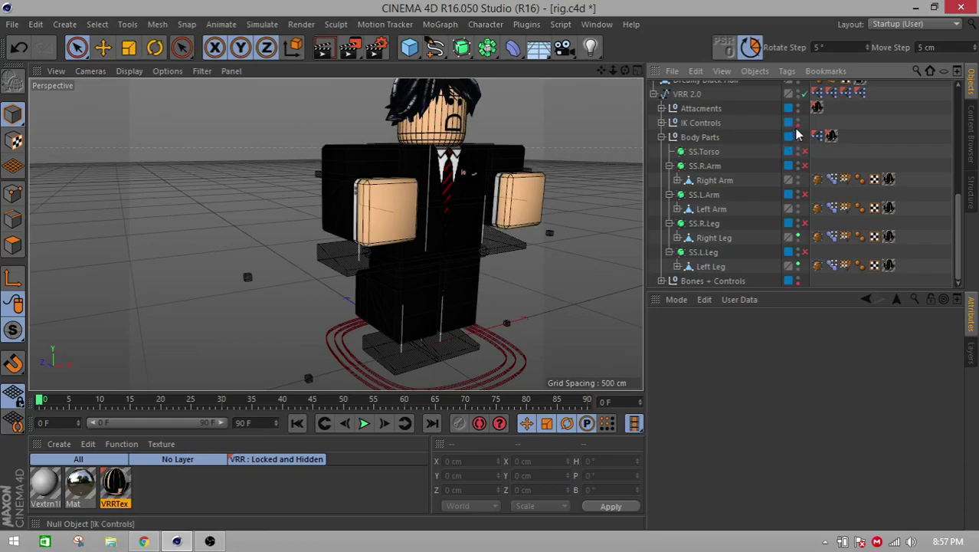
pyautogui.click(797, 120)
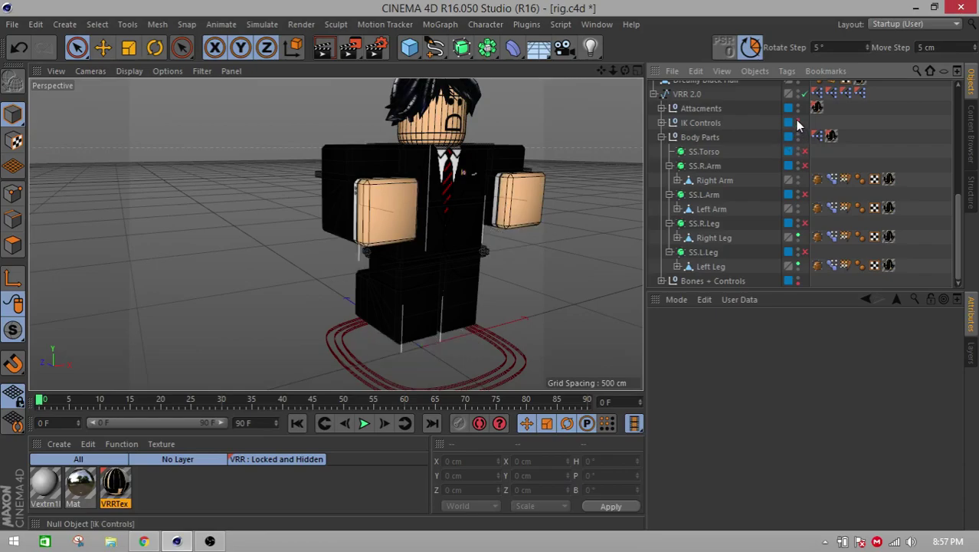
# - Rotate the Right Elbow joint freehand to test the bend of the right arm
pyautogui.keyDown('alt'); pyautogui.moveTo(437, 194); pyautogui.dragTo(409, 205); pyautogui.keyUp('alt')
pyautogui.scroll(6, 716, 192)
pyautogui.click(701, 104)
pyautogui.moveTo(541, 240)
pyautogui.keyDown('alt'); pyautogui.mouseDown()
pyautogui.moveTo(586, 236)
pyautogui.moveTo(592, 246)
pyautogui.moveTo(546, 234)
pyautogui.mouseUp(); pyautogui.keyUp('alt')
pyautogui.click(154, 47)
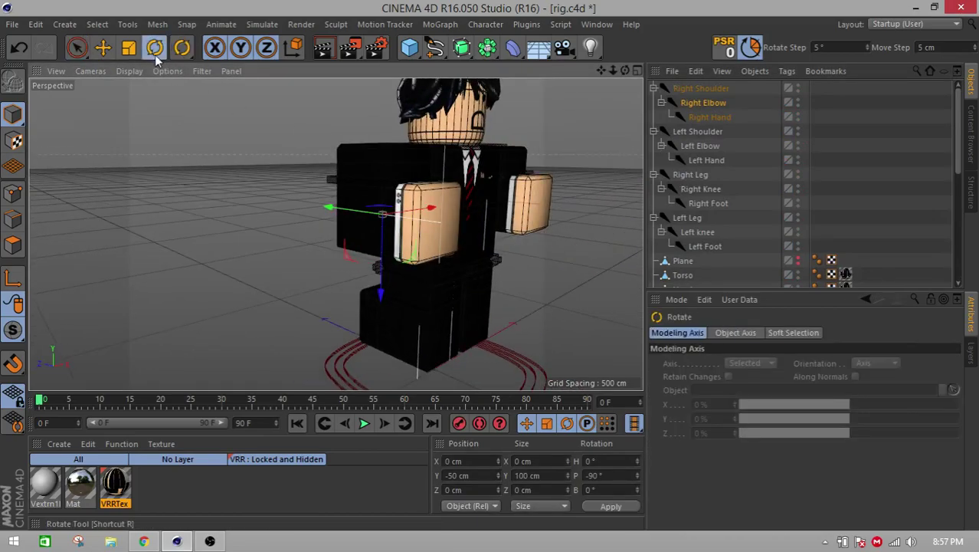
pyautogui.moveTo(416, 184); pyautogui.dragTo(422, 219)
pyautogui.keyDown('alt'); pyautogui.moveTo(426, 220); pyautogui.dragTo(512, 216); pyautogui.keyUp('alt')
pyautogui.scroll(5, 327, 233)
pyautogui.keyDown('alt'); pyautogui.moveTo(306, 252); pyautogui.dragTo(362, 243); pyautogui.keyUp('alt')
pyautogui.moveTo(411, 211); pyautogui.dragTo(380, 194)
# - Set the Right Elbow joint's P rotation to 0°
pyautogui.doubleClick(601, 475)
pyautogui.write('0')
pyautogui.click(610, 505)
pyautogui.scroll(-5, 461, 307)
pyautogui.scroll(-3, 462, 304)
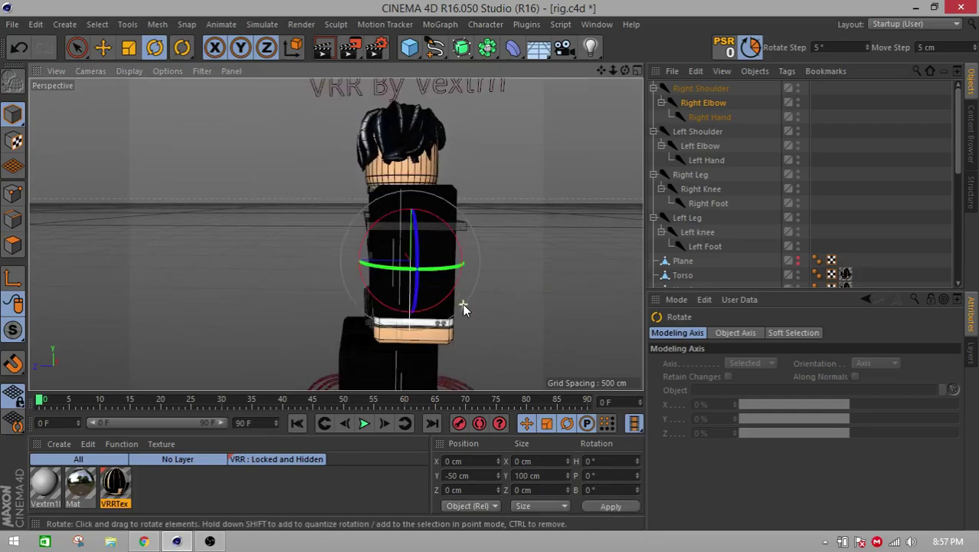
# - Try to reset the PSR of all arm and leg joints from Right Shoulder to Left Foot
pyautogui.click(706, 89)
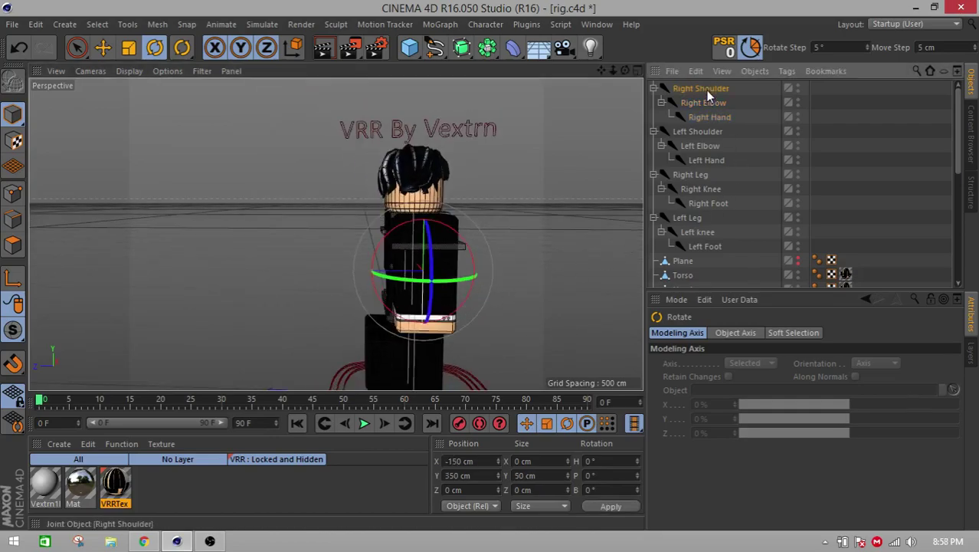
pyautogui.keyDown('shift'); pyautogui.click(705, 245); pyautogui.keyUp('shift')
pyautogui.click(723, 49)
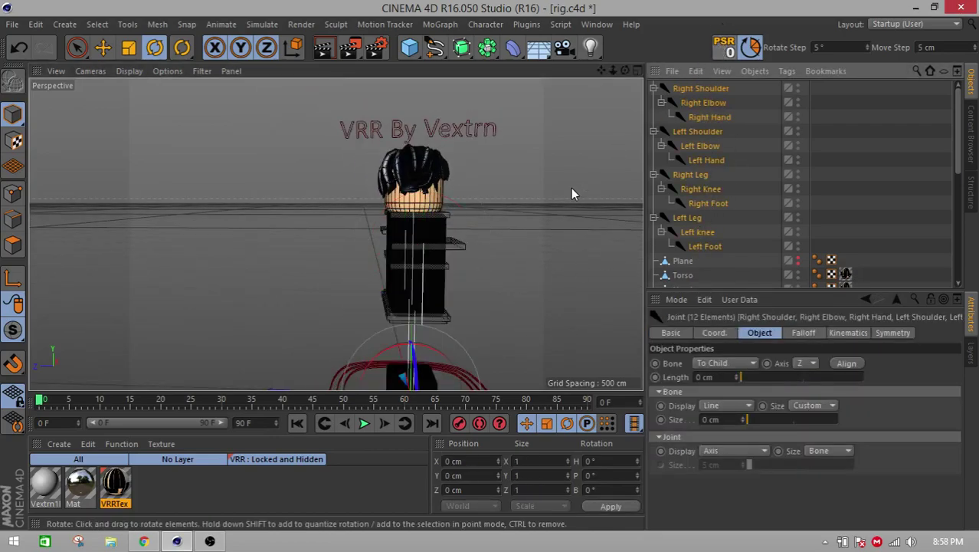
pyautogui.keyDown('alt'); pyautogui.moveTo(579, 195); pyautogui.dragTo(490, 215); pyautogui.keyUp('alt')
pyautogui.click(722, 50)
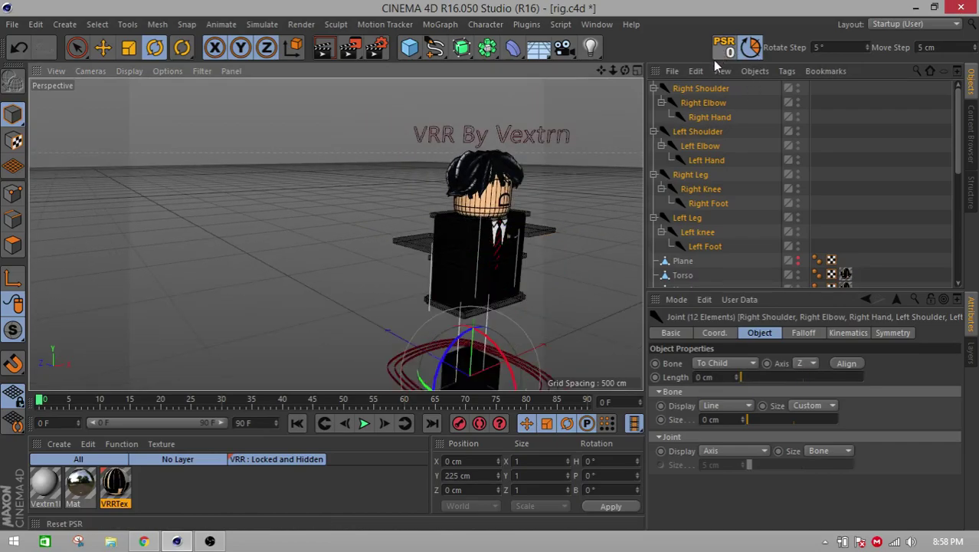
# - Try to reset the PSR of both elbow and both knee joints together, and undo it
pyautogui.click(703, 103)
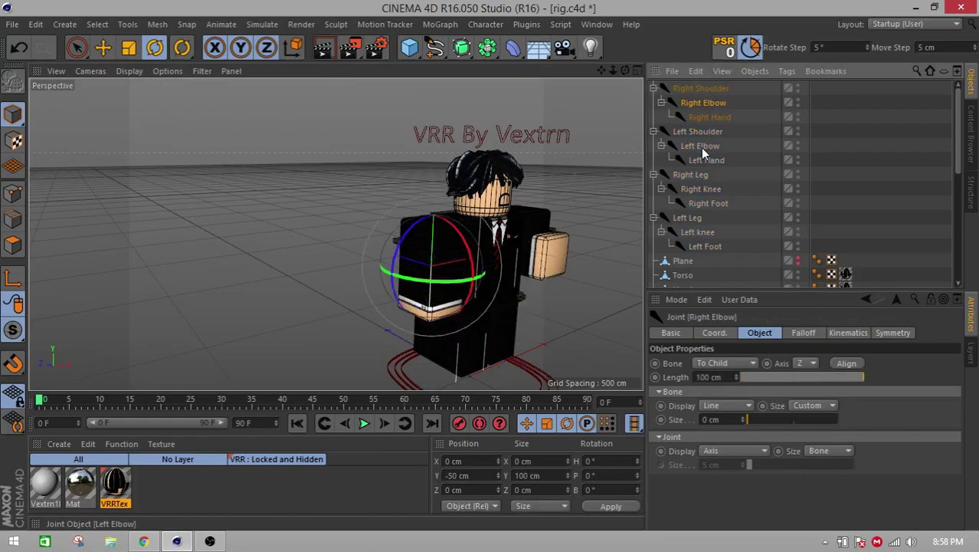
pyautogui.keyDown('ctrl'); pyautogui.click(700, 146); pyautogui.keyUp('ctrl')
pyautogui.keyDown('ctrl'); pyautogui.click(700, 188); pyautogui.keyUp('ctrl')
pyautogui.keyDown('ctrl'); pyautogui.click(698, 232); pyautogui.keyUp('ctrl')
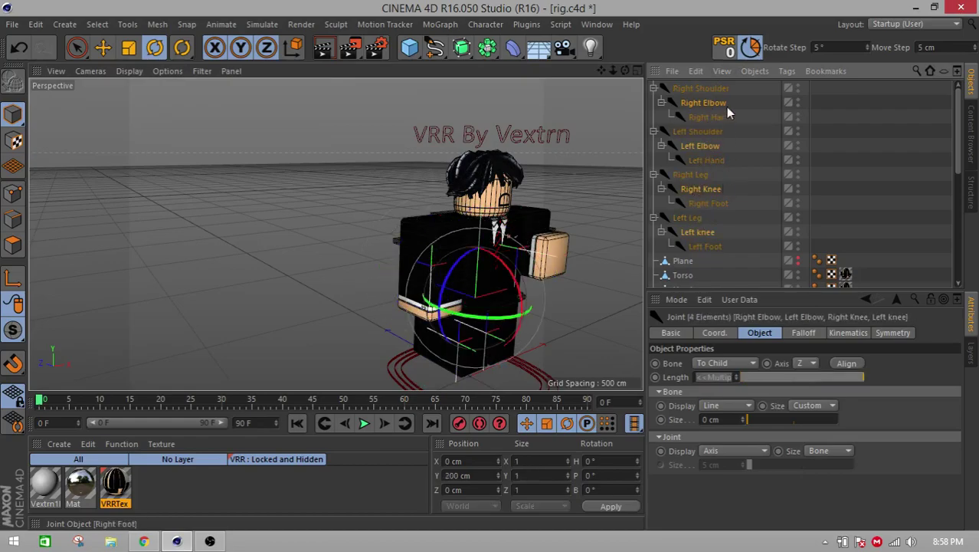
pyautogui.click(728, 54)
pyautogui.hotkey('ctrl', 'z')
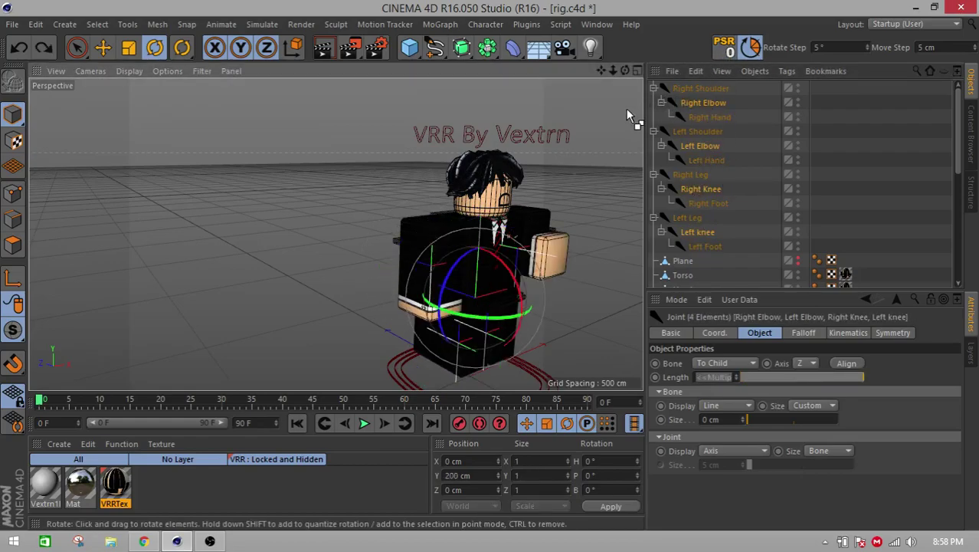
# - Set the Left Elbow joint's P rotation to 0°
pyautogui.click(703, 103)
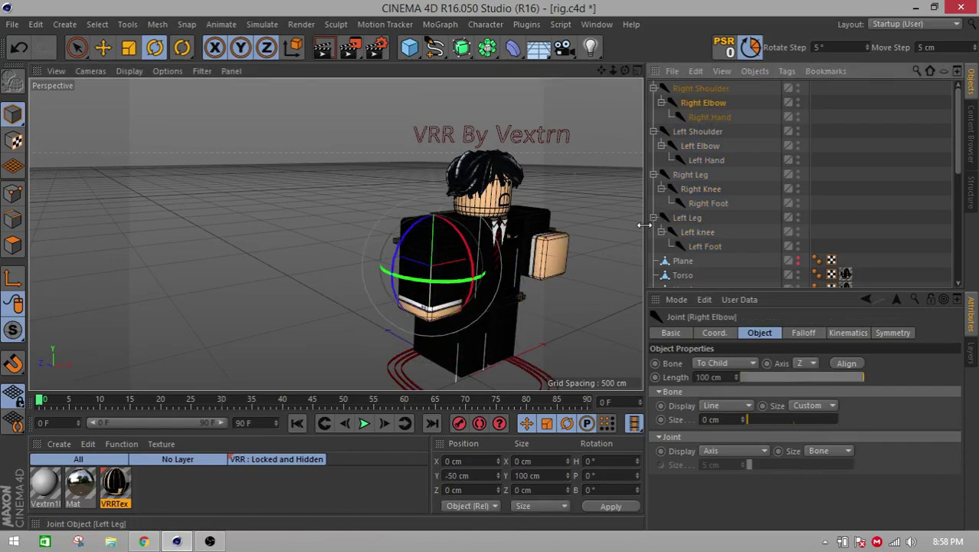
pyautogui.click(700, 146)
pyautogui.click(604, 475)
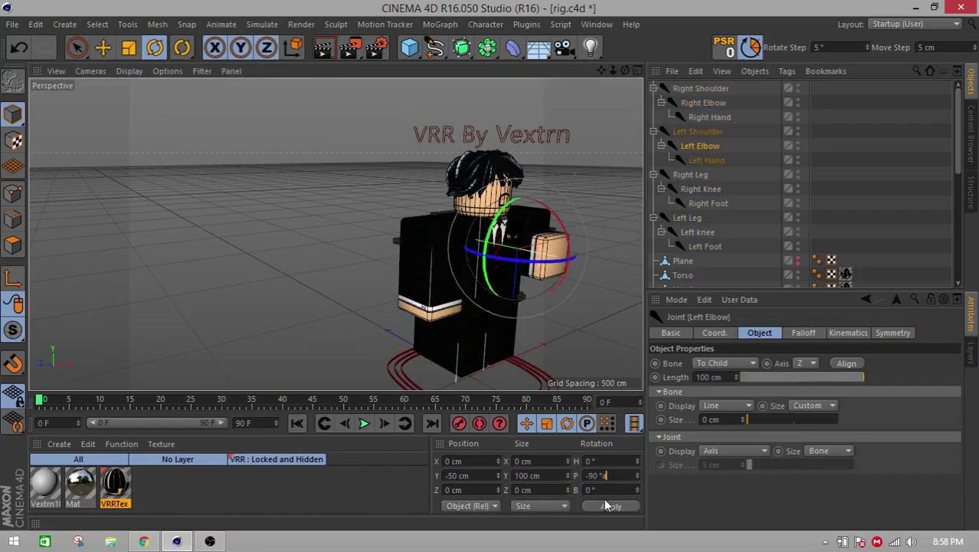
pyautogui.click(610, 505)
# - Set the P rotation of the Right Knee and Left knee joints to 0° and clear the selection
pyautogui.click(700, 189)
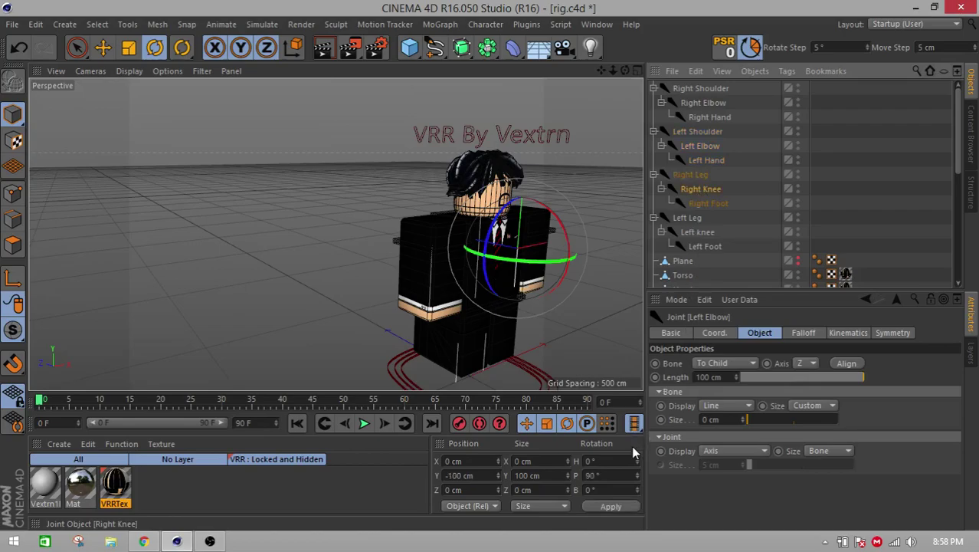
pyautogui.click(623, 475)
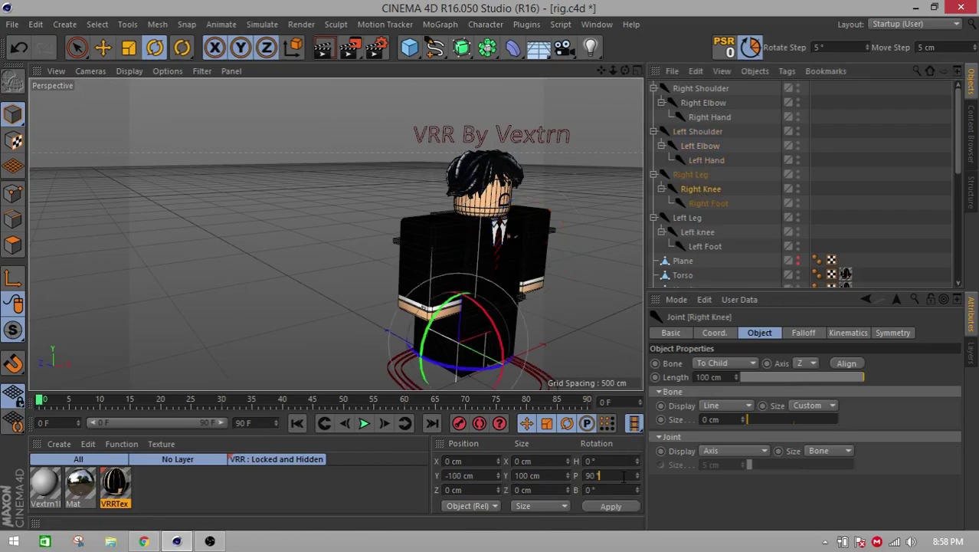
pyautogui.click(697, 231)
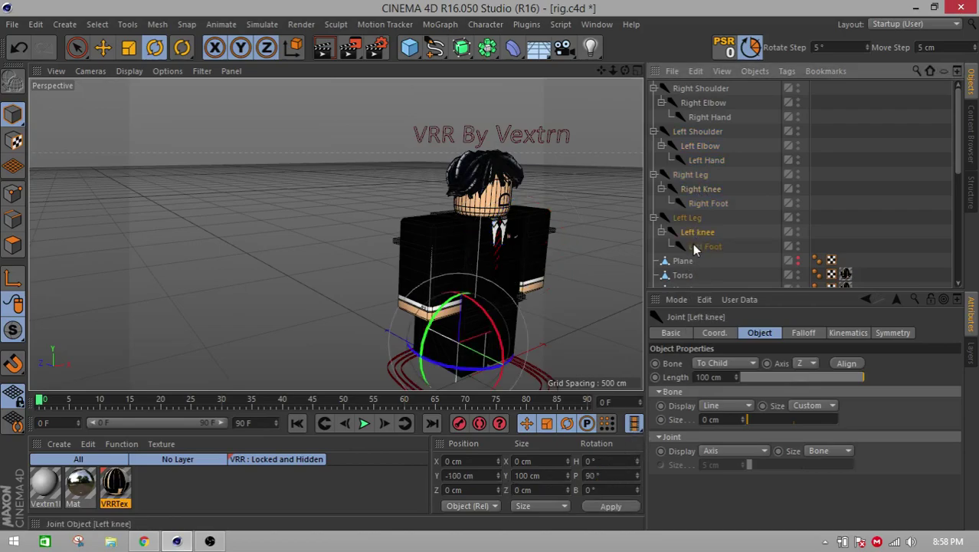
pyautogui.keyDown('ctrl'); pyautogui.click(700, 189); pyautogui.keyUp('ctrl')
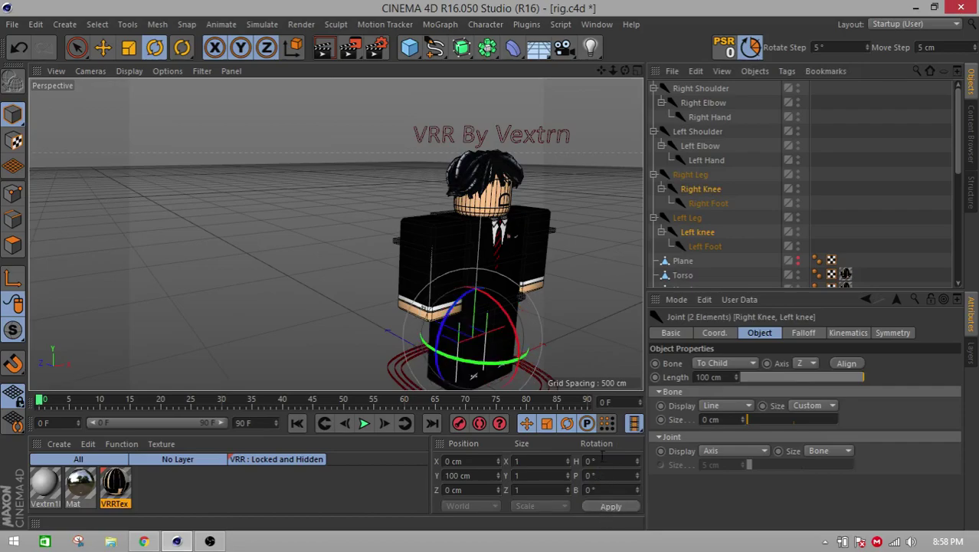
pyautogui.click(597, 298)
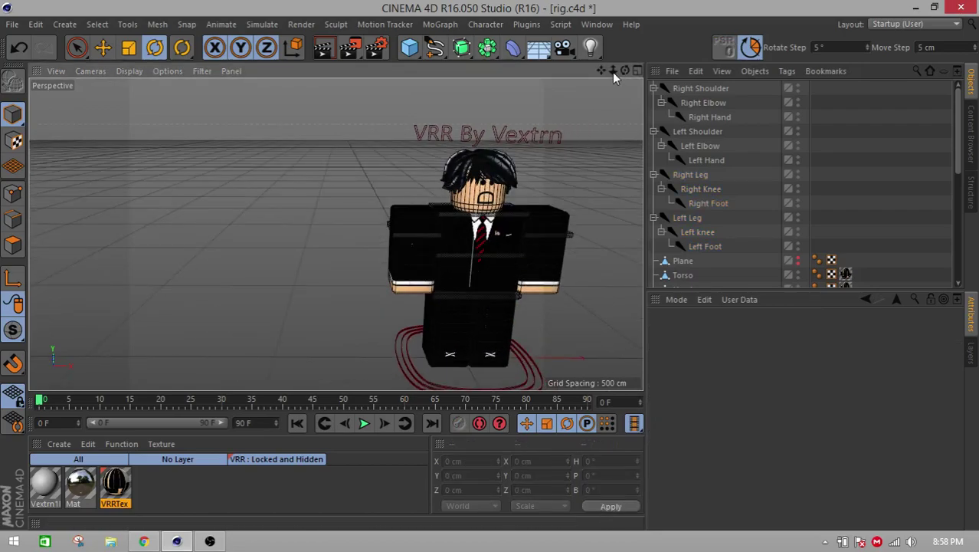
# - Switch the perspective view to a shaded display without wireframe lines
pyautogui.moveTo(600, 70); pyautogui.dragTo(464, 20)
pyautogui.keyDown('alt'); pyautogui.moveTo(425, 171); pyautogui.dragTo(356, 214); pyautogui.keyUp('alt')
pyautogui.keyDown('alt'); pyautogui.moveTo(356, 214); pyautogui.dragTo(363, 242, button='right'); pyautogui.keyUp('alt')
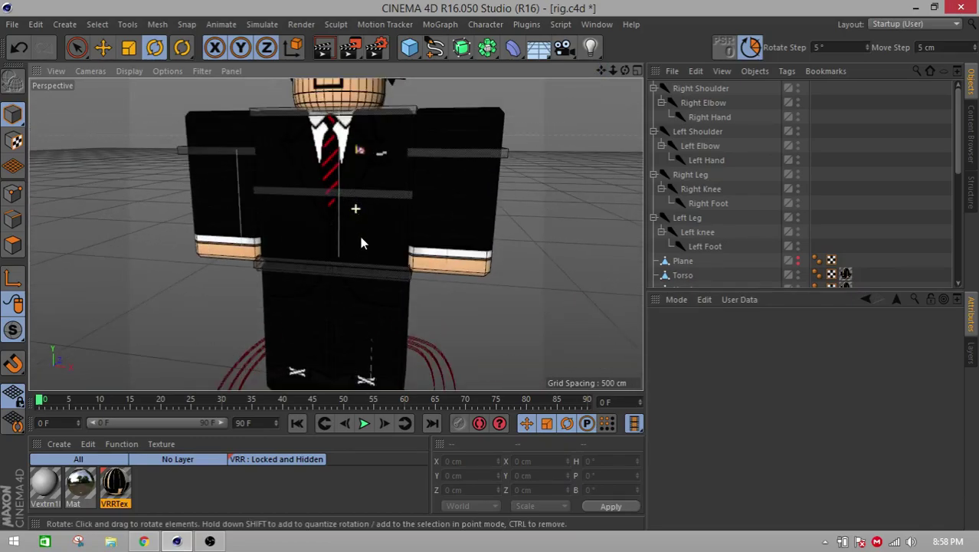
pyautogui.keyDown('alt'); pyautogui.moveTo(383, 258); pyautogui.dragTo(416, 219); pyautogui.keyUp('alt')
pyautogui.scroll(-5, 415, 219)
pyautogui.click(167, 70)
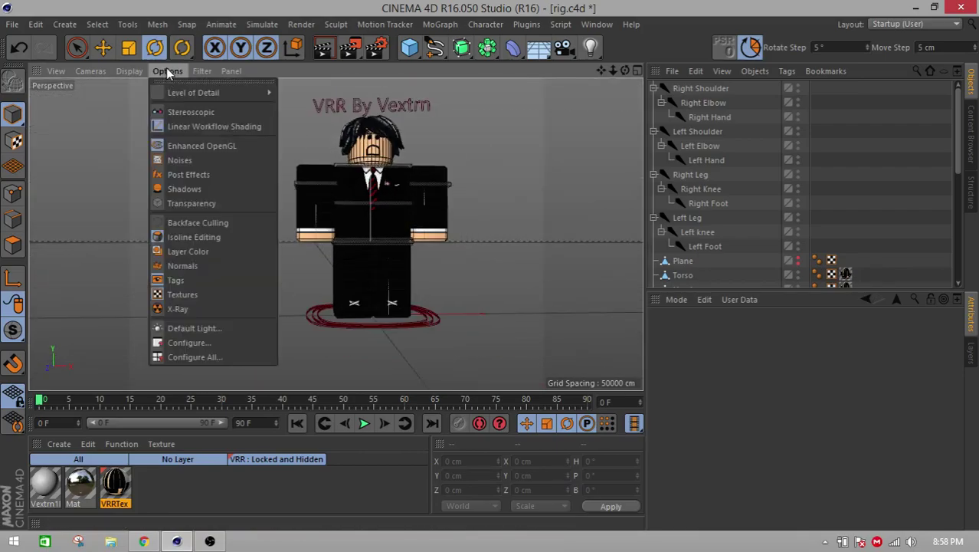
pyautogui.moveTo(137, 73)
pyautogui.click(139, 91)
pyautogui.keyDown('alt'); pyautogui.moveTo(263, 196); pyautogui.dragTo(307, 230); pyautogui.keyUp('alt')
# - Set the display color of all joints from Right Shoulder to Left Foot to white
pyautogui.scroll(-7, 678, 205)
pyautogui.scroll(7, 682, 205)
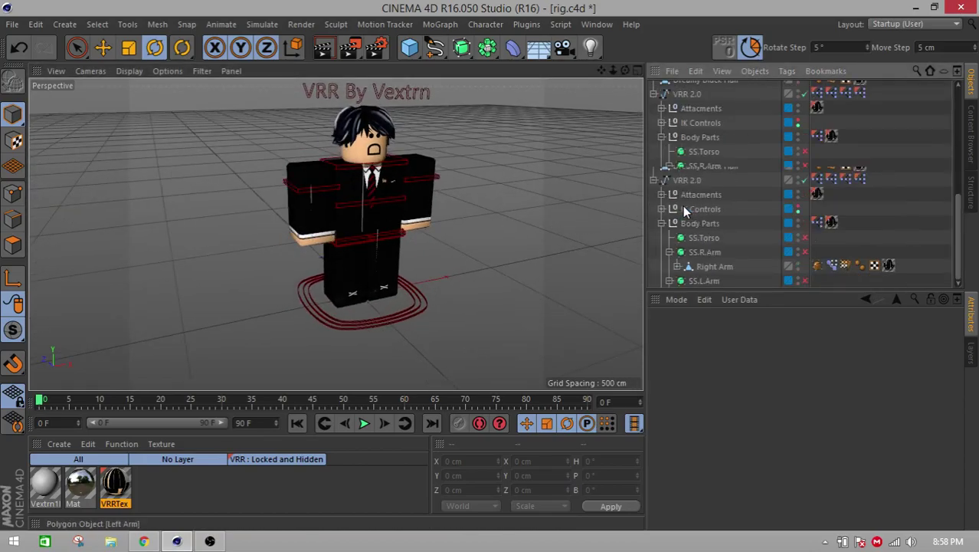
pyautogui.click(689, 246)
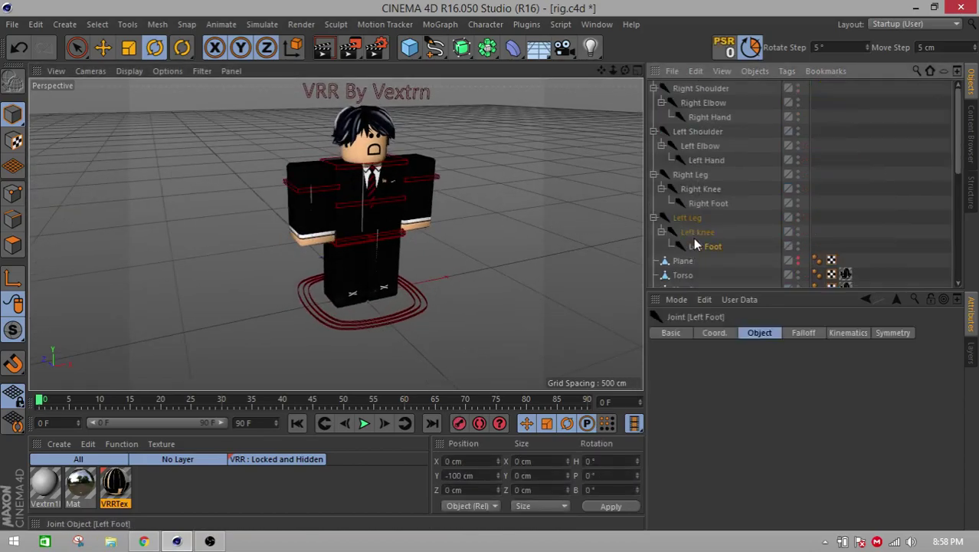
pyautogui.keyDown('shift'); pyautogui.click(697, 89); pyautogui.keyUp('shift')
pyautogui.click(714, 333)
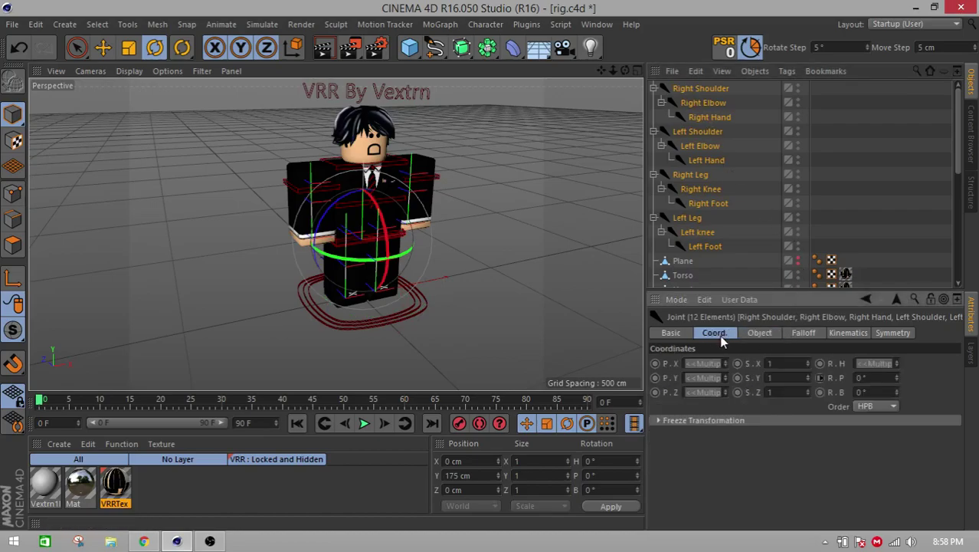
pyautogui.click(687, 335)
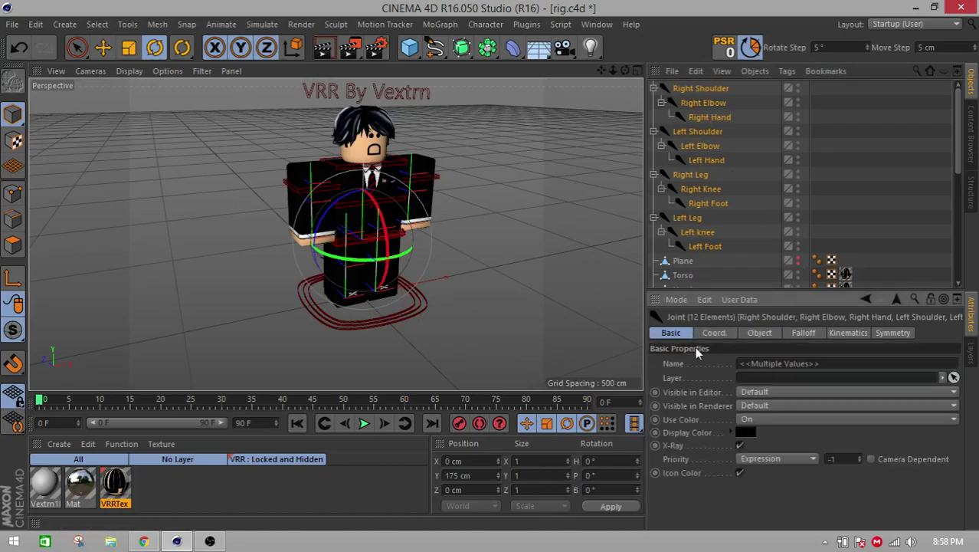
pyautogui.click(746, 433)
pyautogui.click(721, 503)
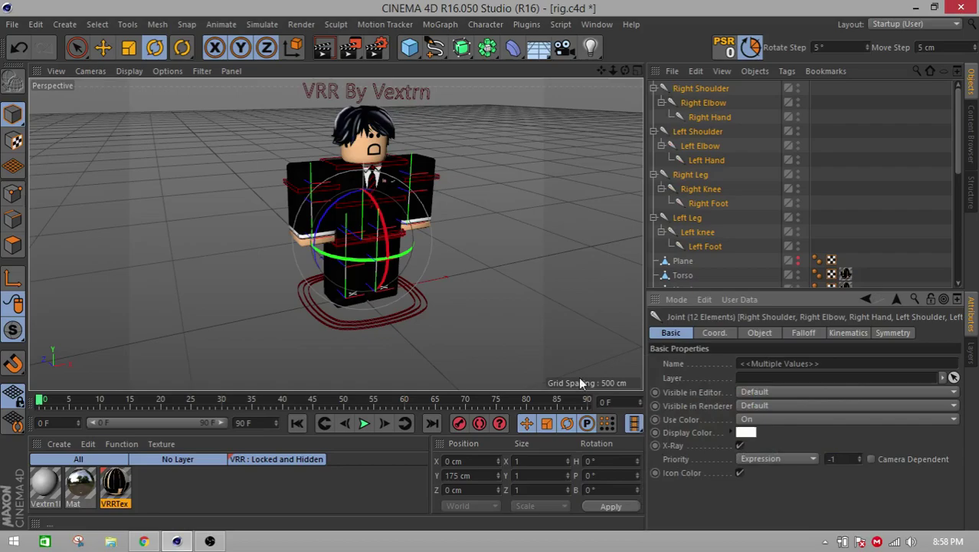
# - Clear the joint selection and check the recolored joints on the character from the front
pyautogui.keyDown('alt'); pyautogui.moveTo(360, 200); pyautogui.dragTo(318, 178); pyautogui.keyUp('alt')
pyautogui.keyDown('alt'); pyautogui.moveTo(328, 183); pyautogui.dragTo(436, 235, button='right'); pyautogui.keyUp('alt')
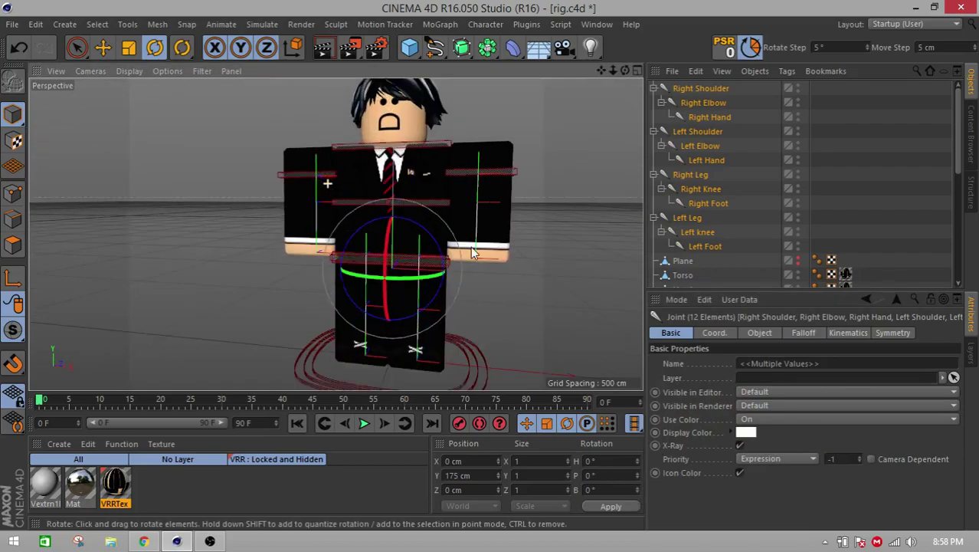
pyautogui.keyDown('alt'); pyautogui.moveTo(565, 280); pyautogui.dragTo(606, 271); pyautogui.keyUp('alt')
pyautogui.click(874, 181)
pyautogui.keyDown('alt'); pyautogui.moveTo(503, 210); pyautogui.dragTo(448, 185); pyautogui.keyUp('alt')
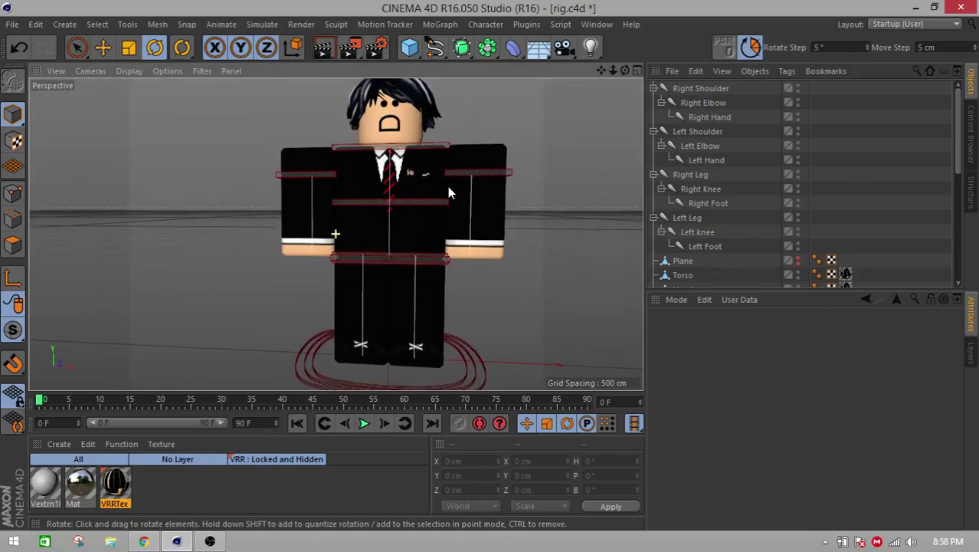
pyautogui.scroll(-5, 703, 239)
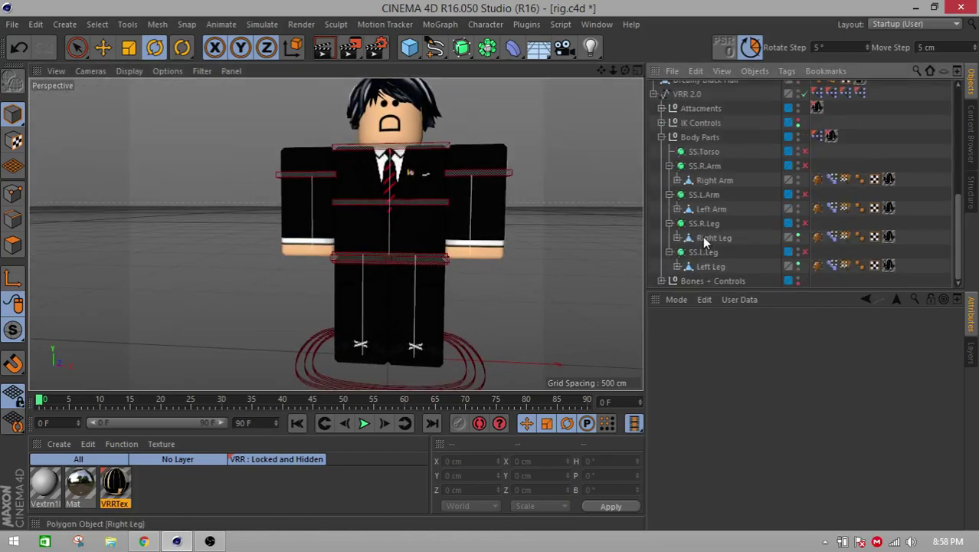
# - Set the display color of all joints from Right Shoulder to Left Foot to dark red and clear the selection
pyautogui.scroll(5, 705, 241)
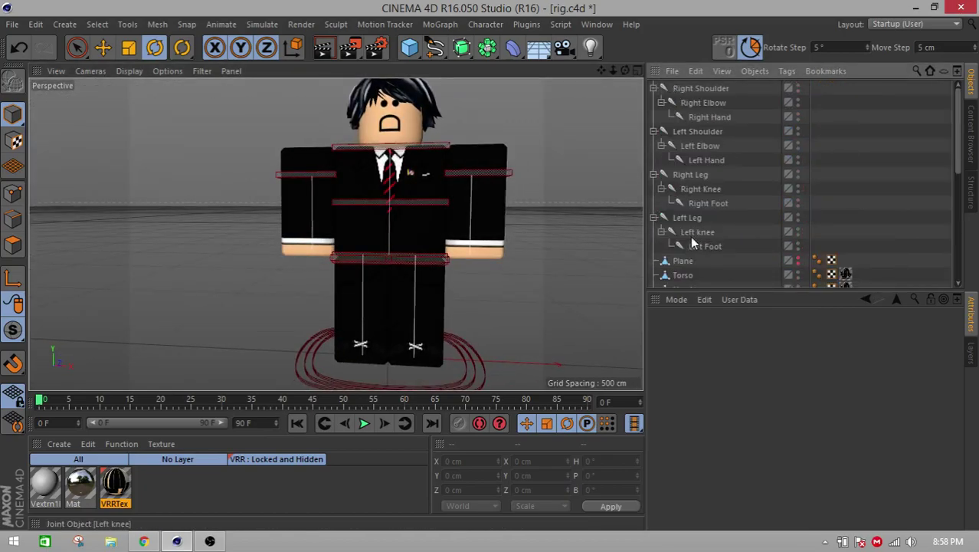
pyautogui.click(705, 246)
pyautogui.keyDown('shift'); pyautogui.click(700, 88); pyautogui.keyUp('shift')
pyautogui.click(755, 428)
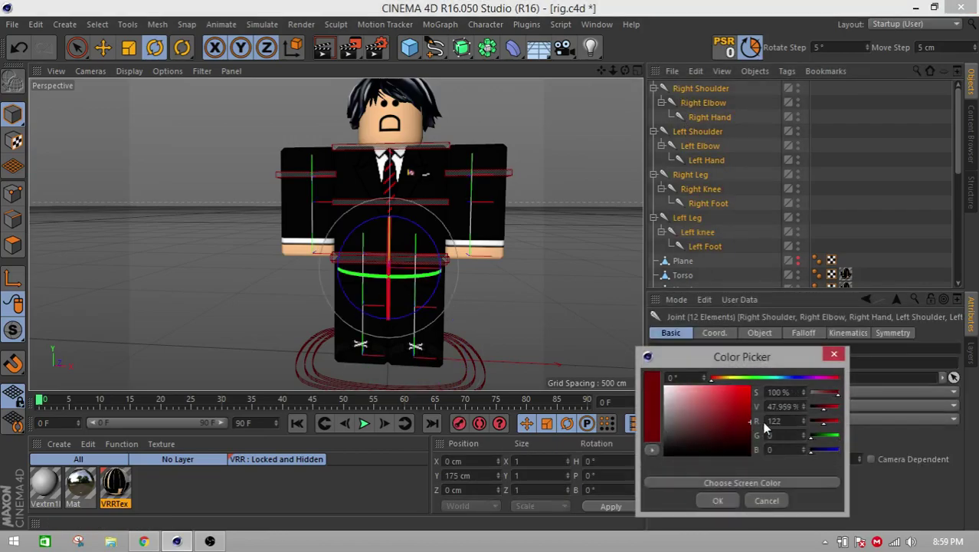
pyautogui.click(720, 499)
pyautogui.click(504, 290)
pyautogui.keyDown('alt'); pyautogui.moveTo(503, 290); pyautogui.dragTo(479, 294); pyautogui.keyUp('alt')
# - Collapse Body Parts and expand Bones + Controls down to the controls inside R.Leg and L.Leg
pyautogui.scroll(-2, 712, 246)
pyautogui.scroll(-5, 712, 247)
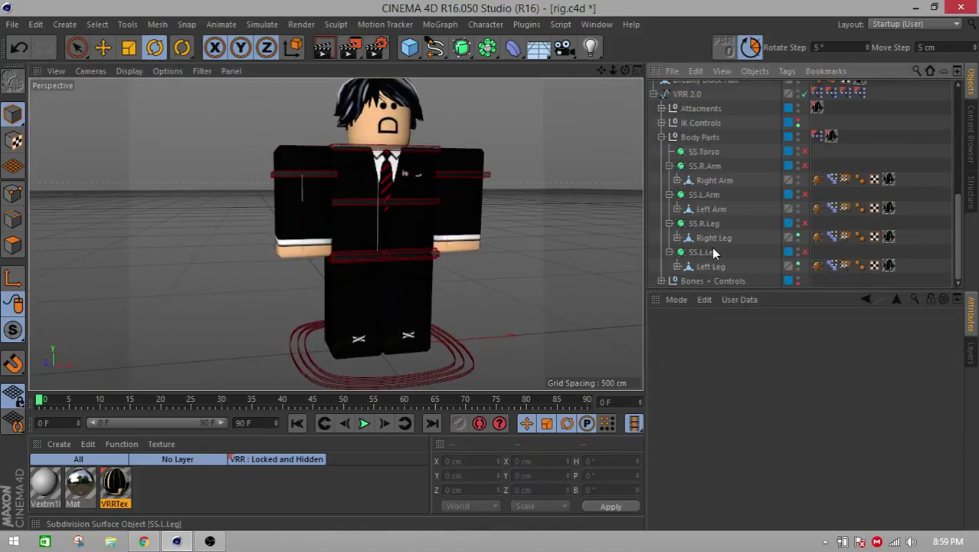
pyautogui.scroll(3, 712, 247)
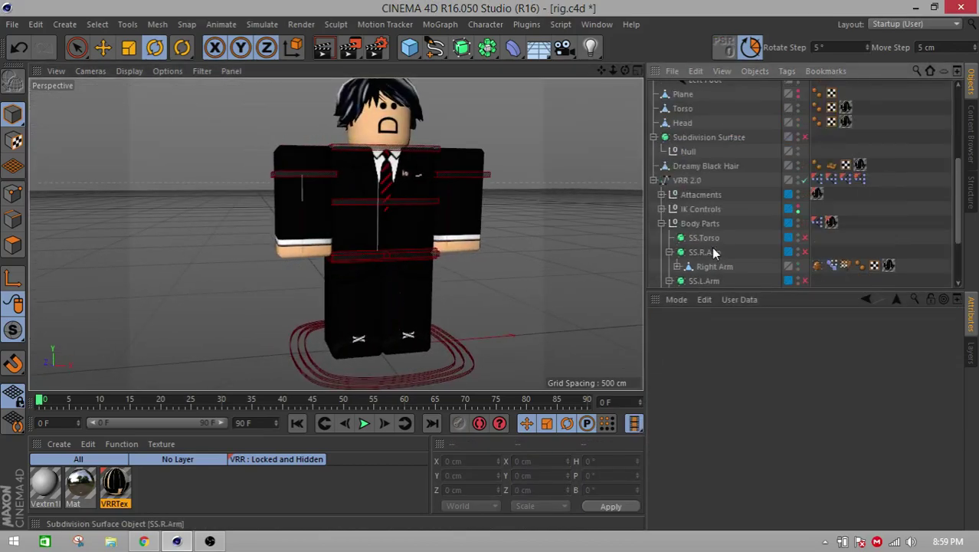
pyautogui.click(661, 227)
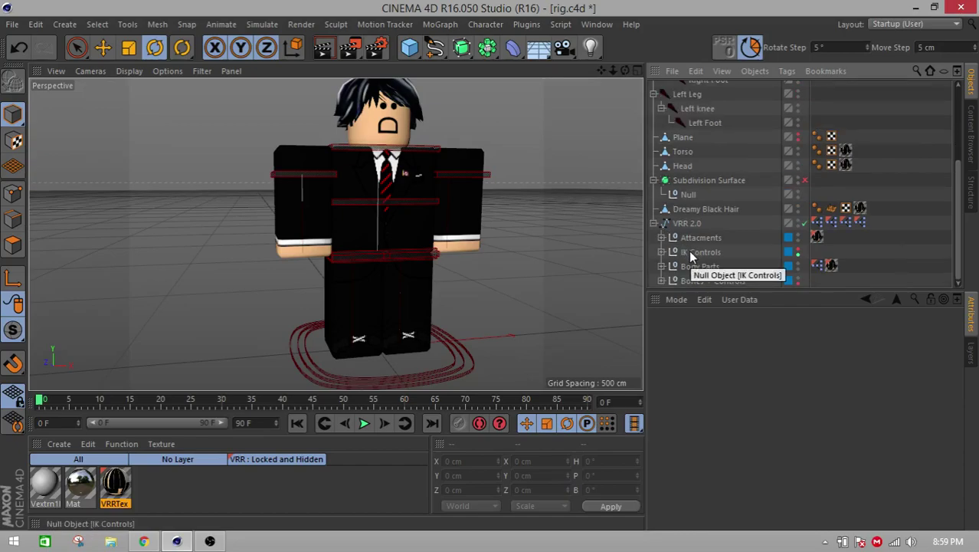
pyautogui.click(662, 281)
pyautogui.click(671, 252)
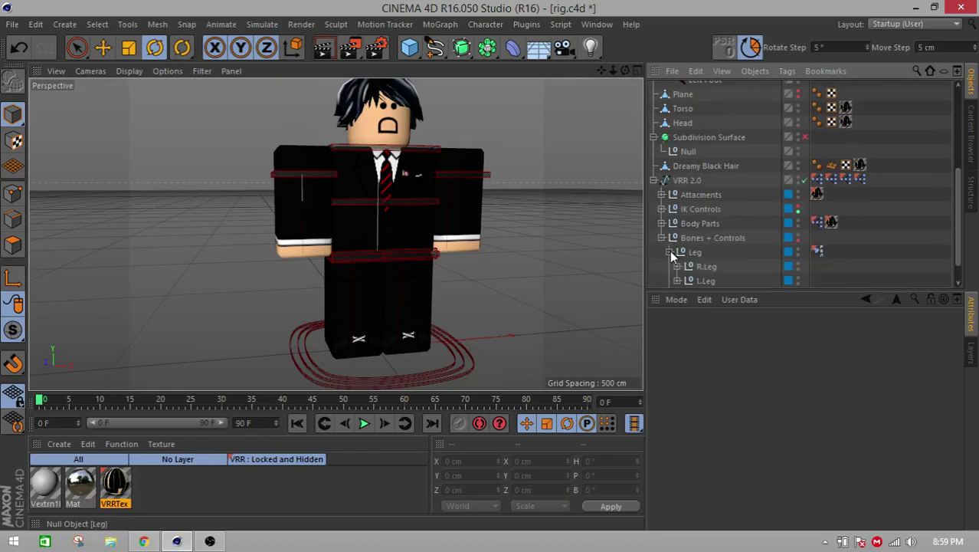
pyautogui.click(678, 237)
pyautogui.click(677, 251)
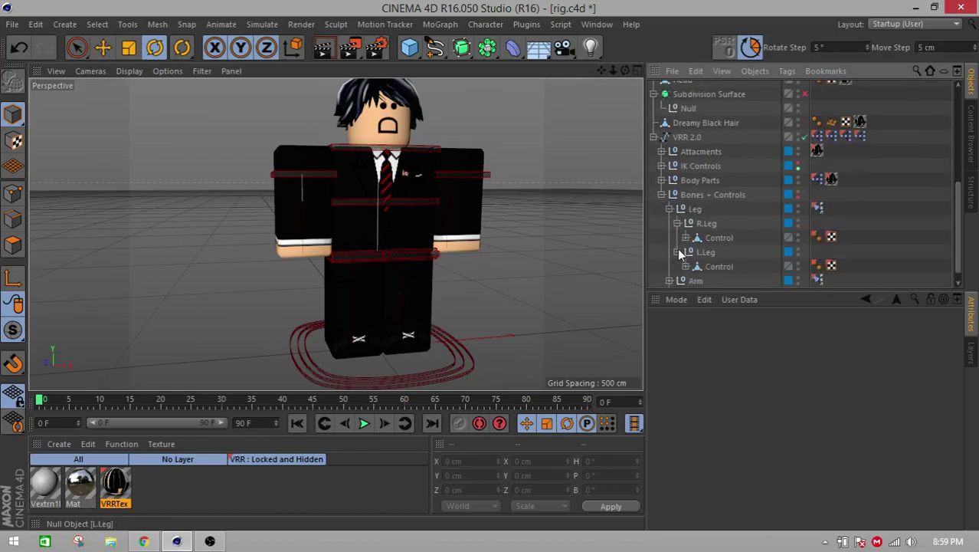
# - Expand both leg controls so their thigh, knee and foot joints are listed
pyautogui.click(685, 266)
pyautogui.click(686, 237)
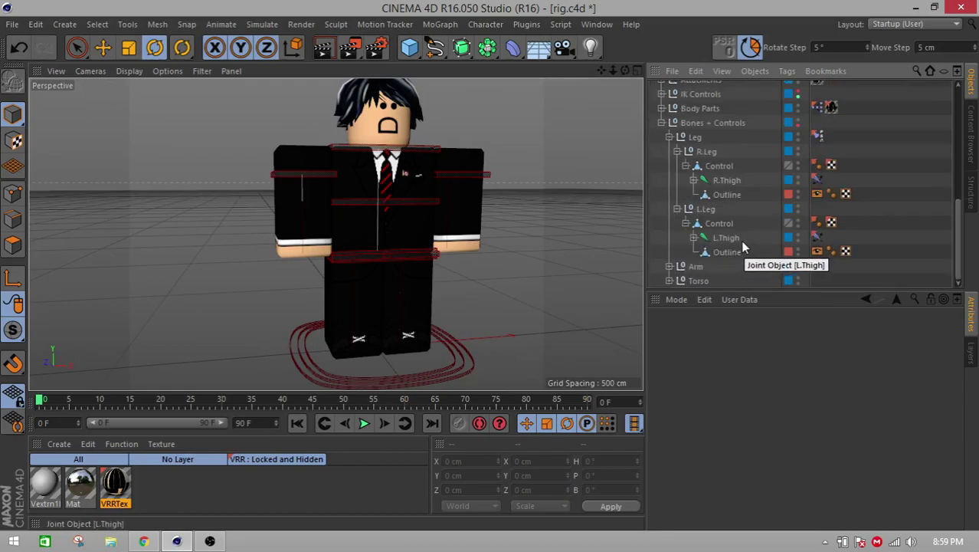
pyautogui.click(694, 237)
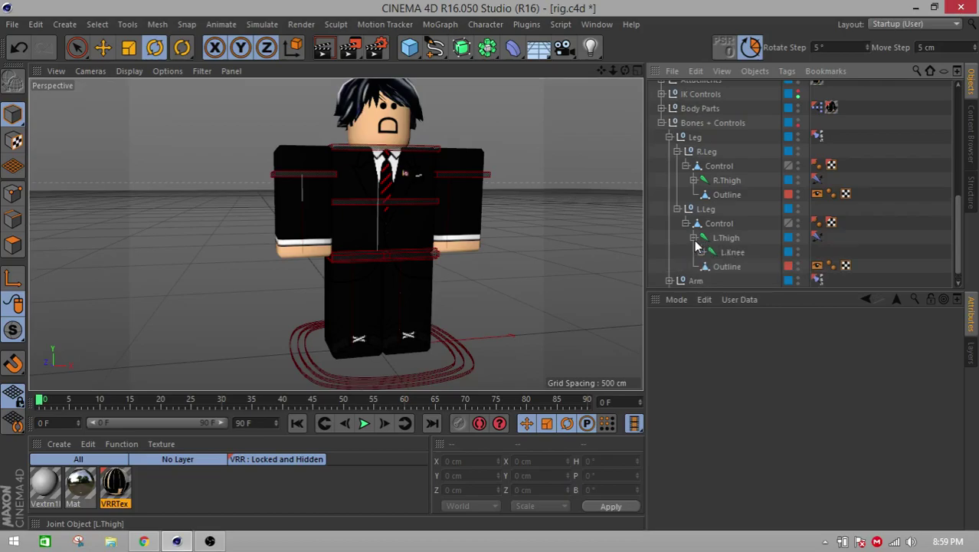
pyautogui.scroll(-1, 704, 262)
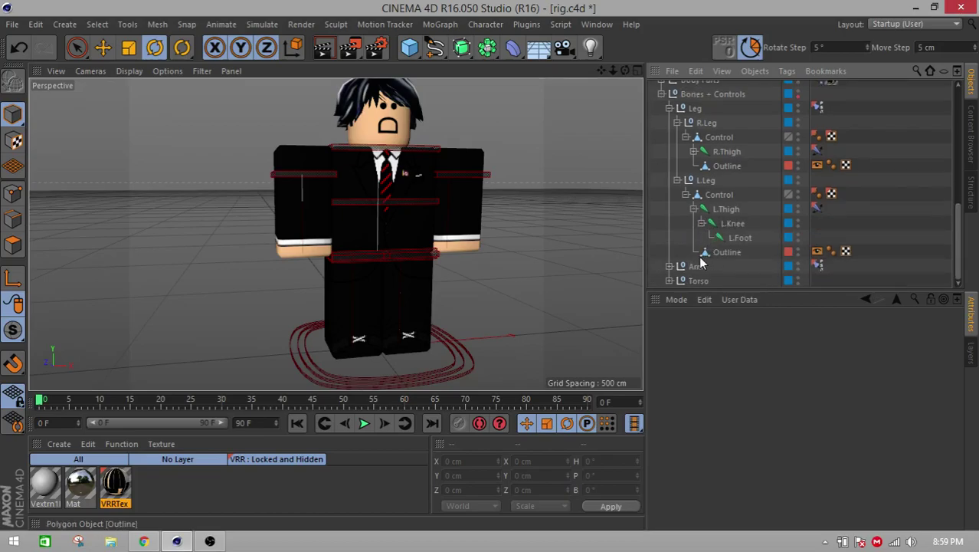
pyautogui.click(693, 151)
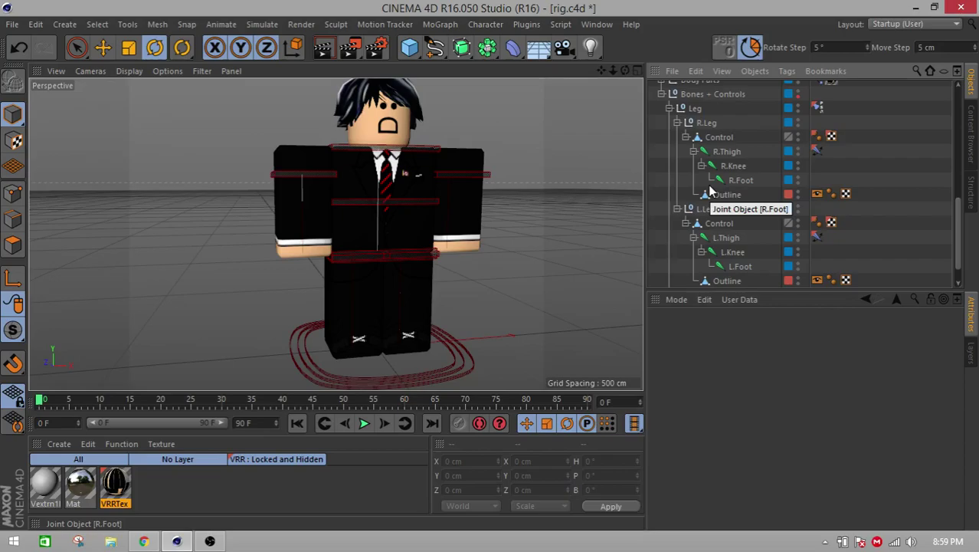
pyautogui.scroll(3, 686, 179)
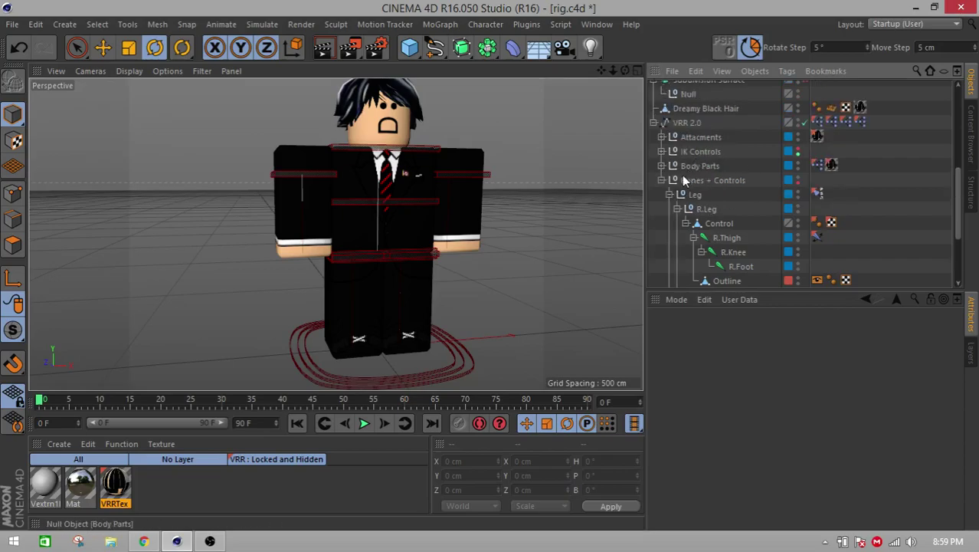
pyautogui.scroll(-4, 663, 183)
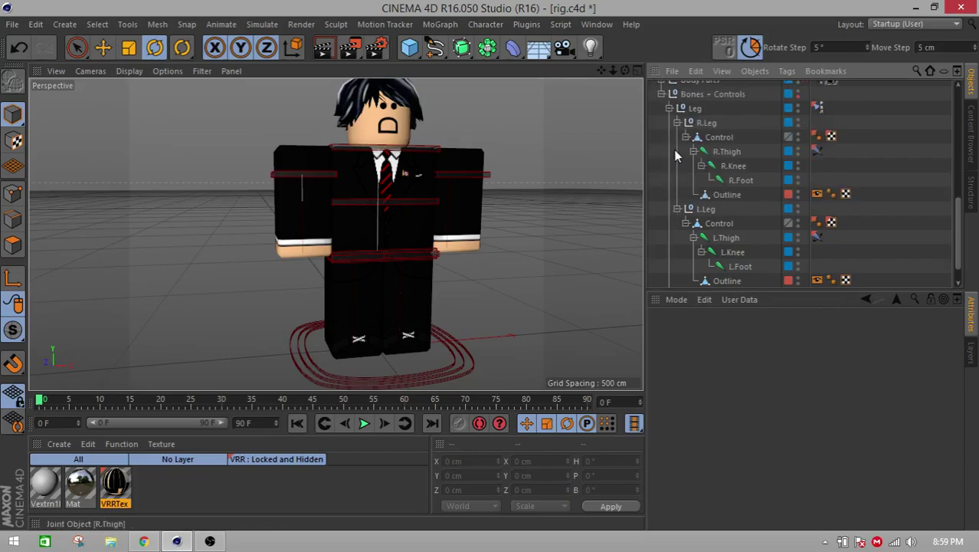
# - Expand the Arm group's R.Arm branch down to the R.Hand joint
pyautogui.click(669, 265)
pyautogui.scroll(-1, 670, 264)
pyautogui.click(678, 251)
pyautogui.click(686, 266)
pyautogui.scroll(-2, 688, 270)
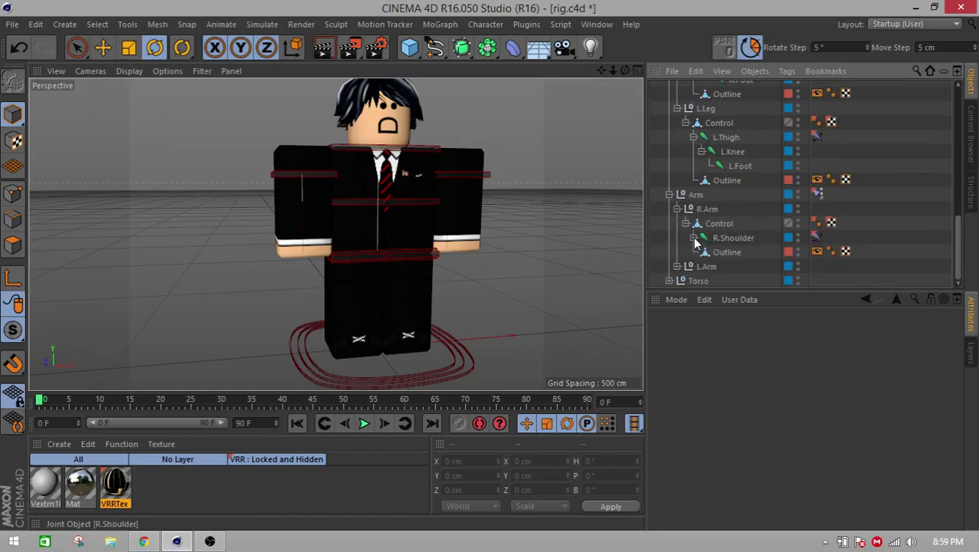
pyautogui.click(694, 237)
pyautogui.click(701, 238)
pyautogui.scroll(-1, 693, 264)
# - Expand the L.Arm branch and delete its L.Shoulder, L.Elbow and L.Hand joints
pyautogui.click(677, 265)
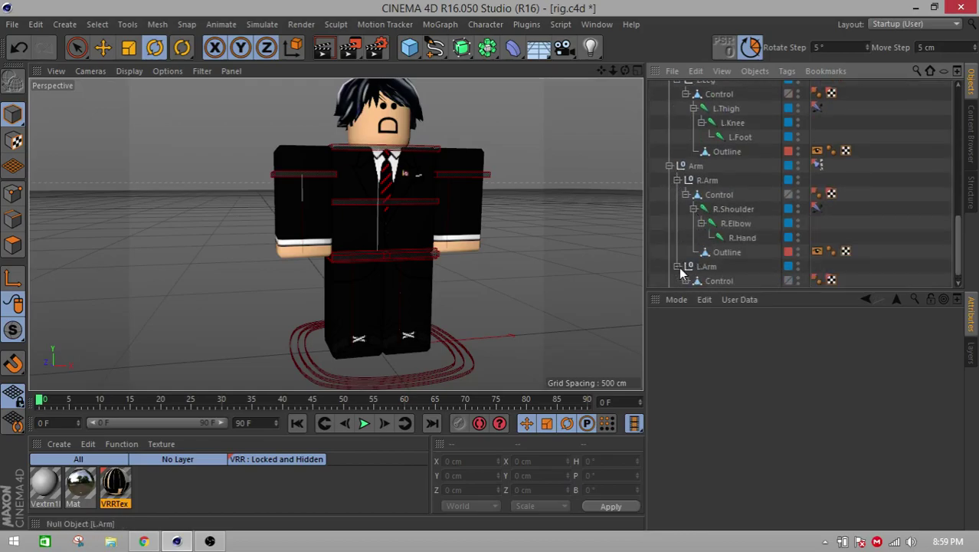
pyautogui.scroll(-1, 681, 273)
pyautogui.click(686, 265)
pyautogui.scroll(-2, 687, 272)
pyautogui.click(693, 253)
pyautogui.click(701, 265)
pyautogui.click(737, 280)
pyautogui.keyDown('shift'); pyautogui.click(734, 255); pyautogui.keyUp('shift')
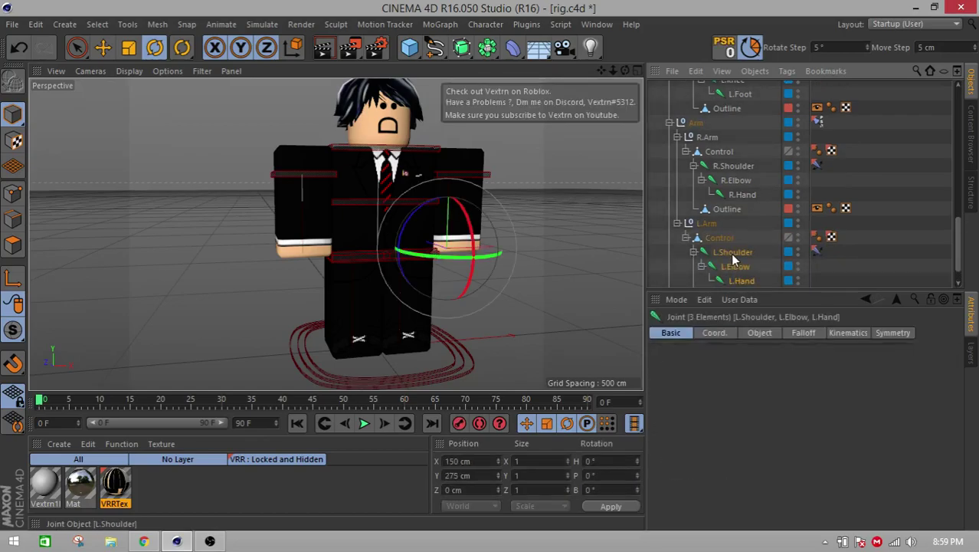
pyautogui.press('Delete')
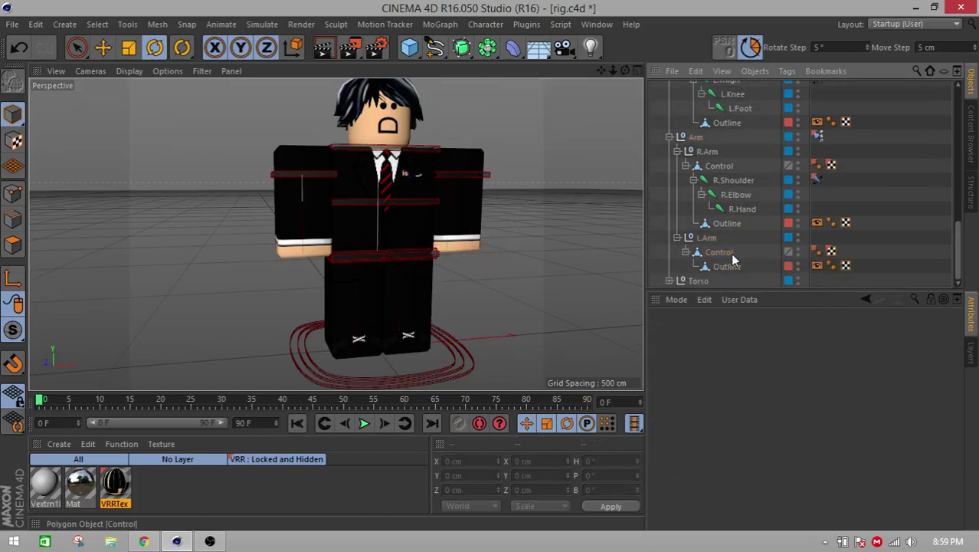
# - Delete the R.Shoulder, R.Elbow and R.Hand joints from the R.Arm control
pyautogui.click(737, 206)
pyautogui.keyDown('shift'); pyautogui.click(721, 181); pyautogui.keyUp('shift')
pyautogui.click(686, 166)
# - Delete the old thigh, knee and foot joints from the L.Leg and R.Leg controls
pyautogui.click(740, 151)
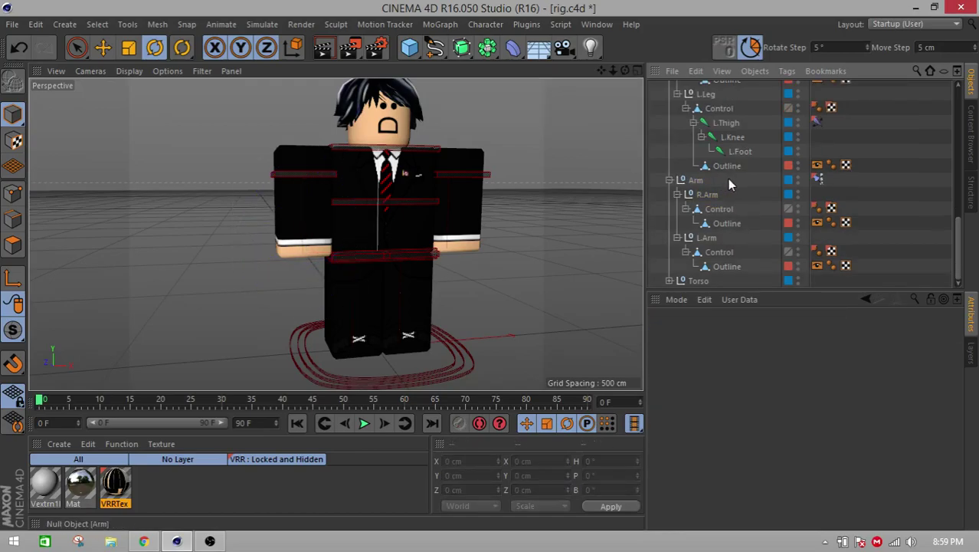
pyautogui.keyDown('shift'); pyautogui.click(724, 123); pyautogui.keyUp('shift')
pyautogui.click(686, 109)
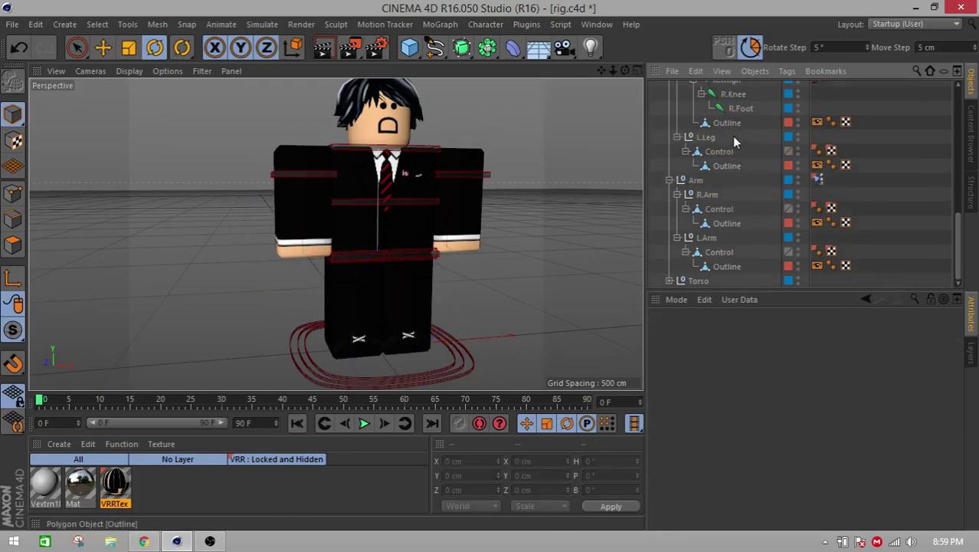
pyautogui.scroll(3, 733, 179)
pyautogui.click(732, 196)
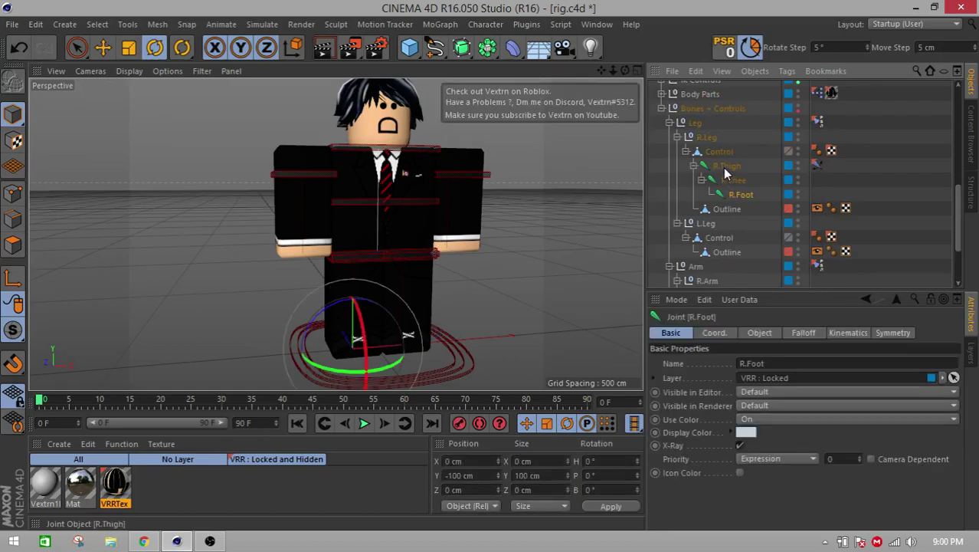
pyautogui.keyDown('shift'); pyautogui.click(724, 166); pyautogui.keyUp('shift')
pyautogui.click(685, 151)
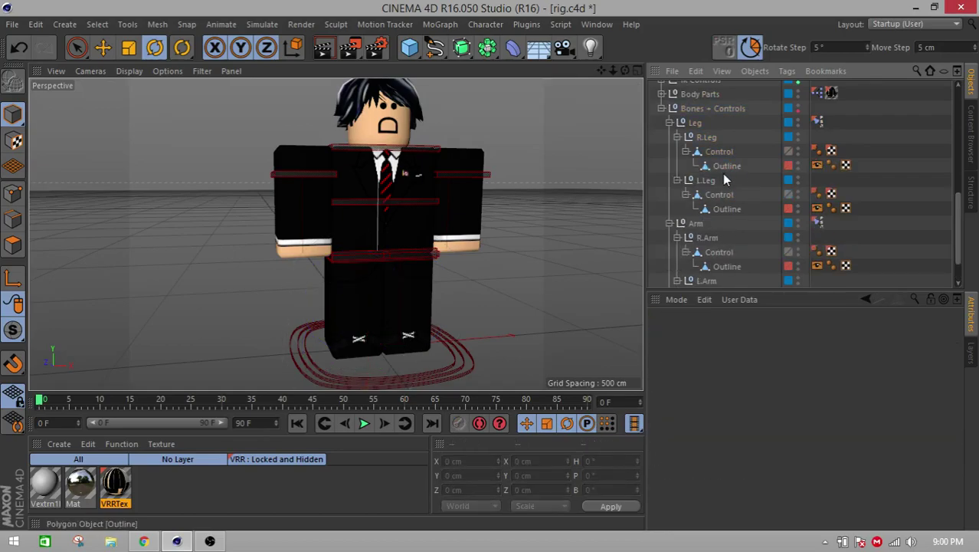
# - Set the display color of all joints from Right Shoulder to Left Foot to a brighter red
pyautogui.scroll(5, 730, 179)
pyautogui.click(698, 88)
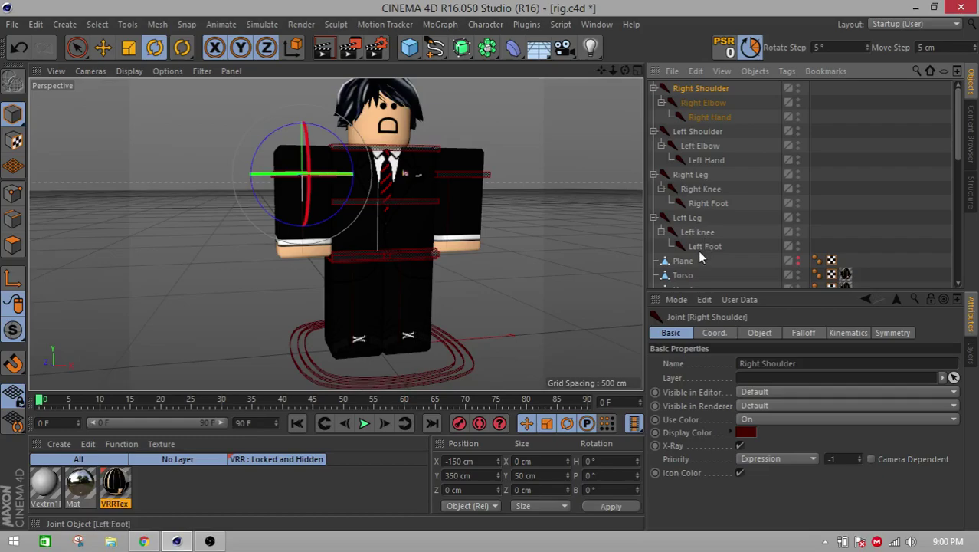
pyautogui.keyDown('shift'); pyautogui.click(700, 247); pyautogui.keyUp('shift')
pyautogui.click(745, 431)
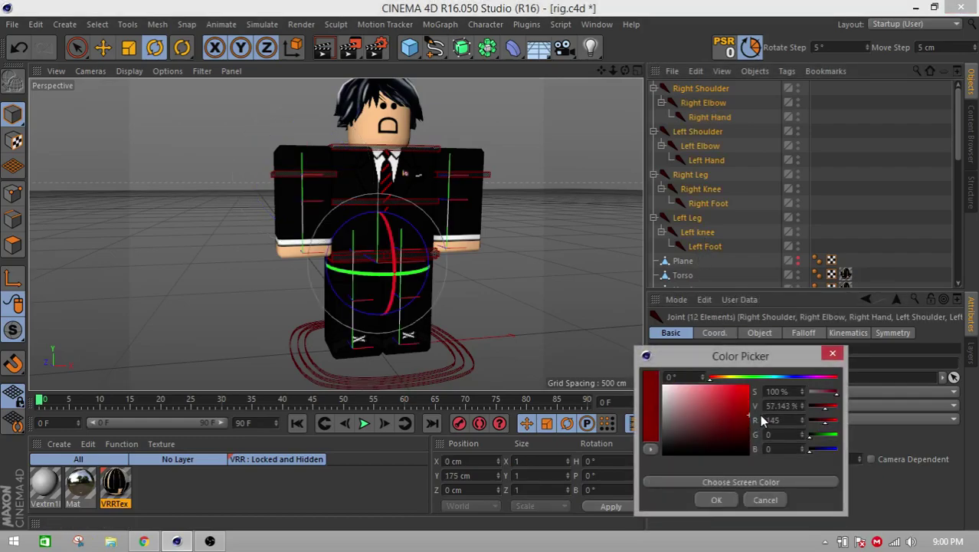
pyautogui.click(716, 499)
pyautogui.click(562, 236)
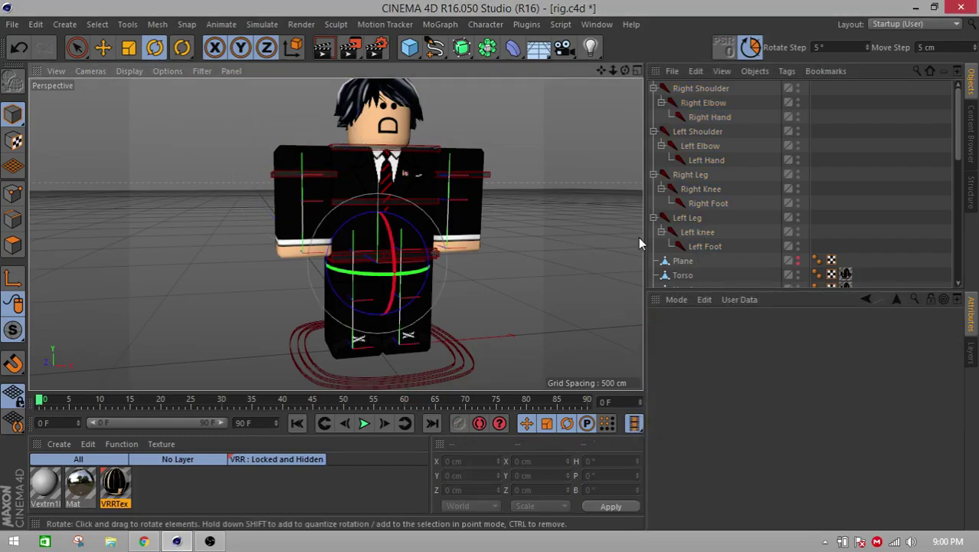
# - Move the Right Shoulder, Right Elbow and Right Hand joints under the Control object in R.Arm
pyautogui.click(724, 246)
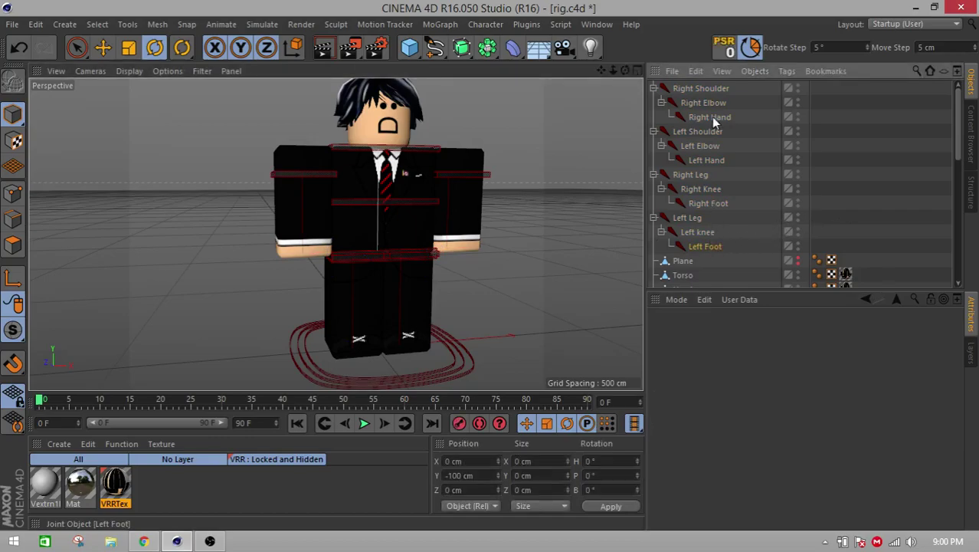
pyautogui.keyDown('shift'); pyautogui.click(700, 85); pyautogui.keyUp('shift')
pyautogui.click(709, 131)
pyautogui.click(709, 117)
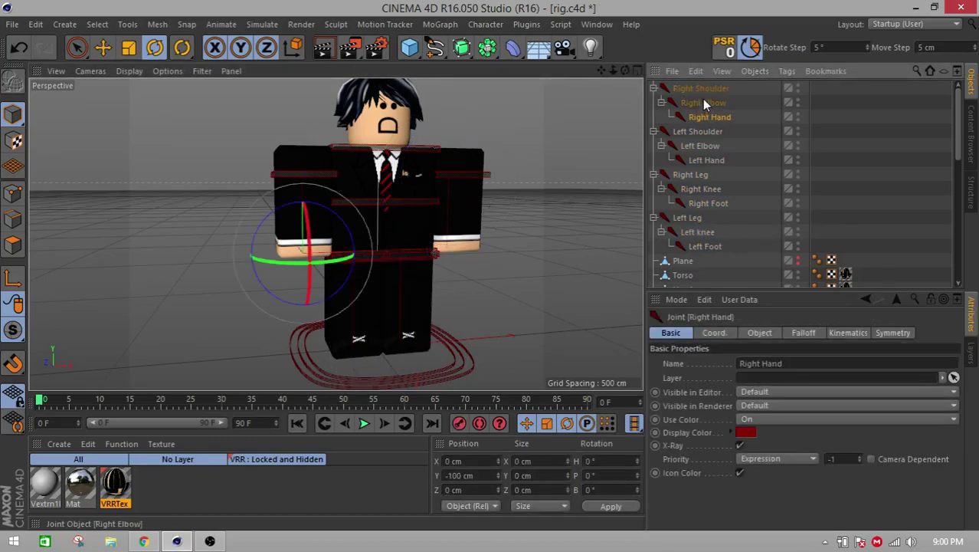
pyautogui.keyDown('shift'); pyautogui.click(701, 89); pyautogui.keyUp('shift')
pyautogui.moveTo(715, 287); pyautogui.dragTo(720, 284)
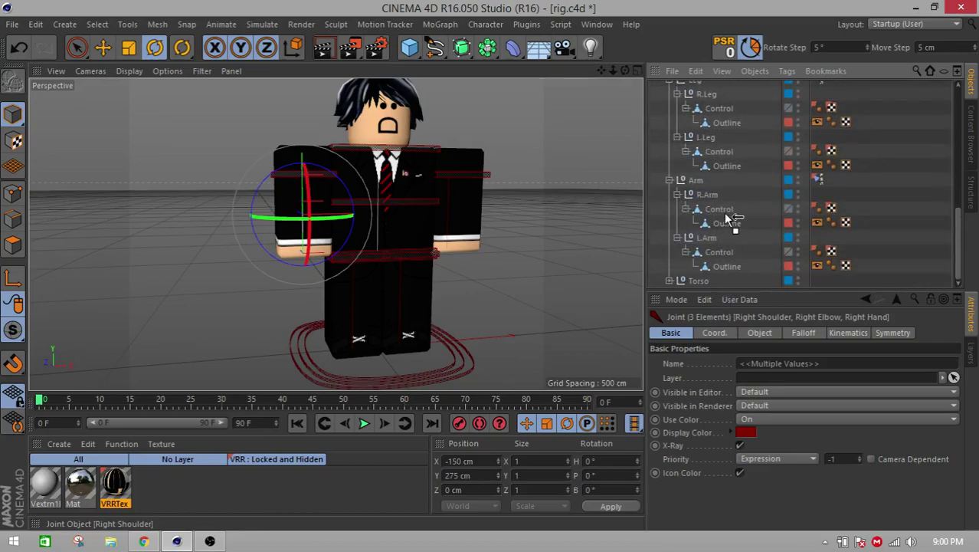
pyautogui.moveTo(728, 216); pyautogui.dragTo(739, 218)
# - Move the Left Shoulder, Left Elbow and Left Hand joints under the Control object in L.Arm
pyautogui.scroll(5, 808, 211)
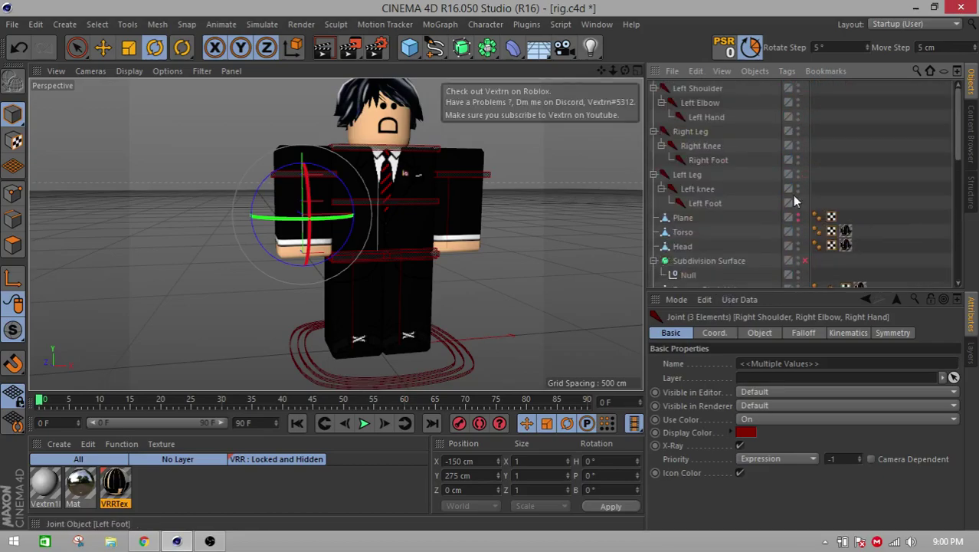
pyautogui.click(697, 90)
pyautogui.keyDown('shift'); pyautogui.click(704, 117); pyautogui.keyUp('shift')
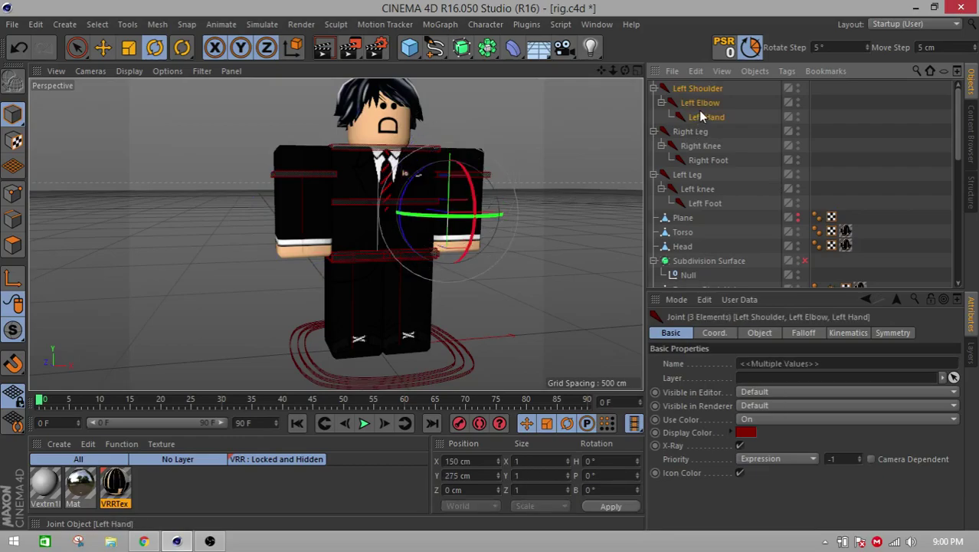
pyautogui.moveTo(722, 293); pyautogui.dragTo(729, 289)
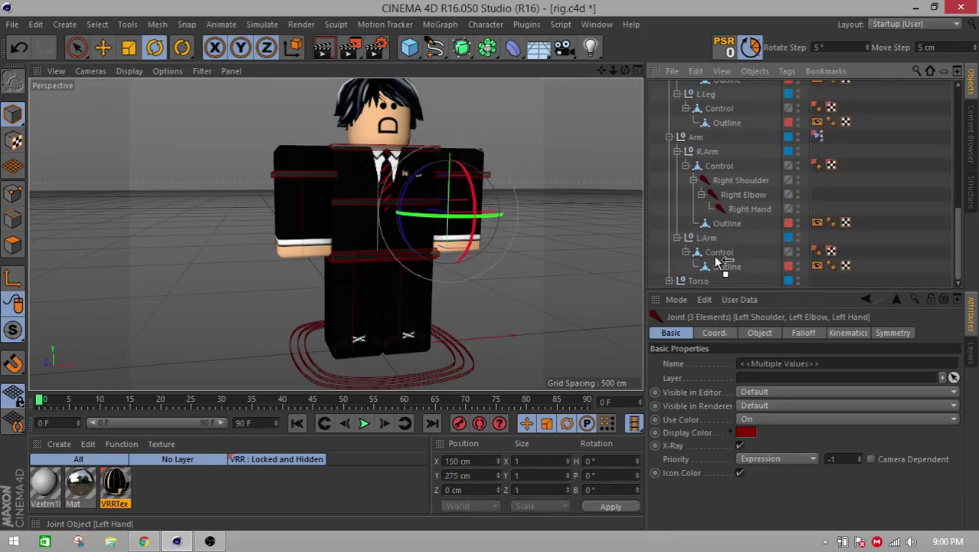
pyautogui.moveTo(720, 259); pyautogui.dragTo(721, 257)
# - Move the Right Leg, Right Knee and Right Foot joints under the Control object in R.Leg
pyautogui.scroll(10, 736, 191)
pyautogui.click(692, 90)
pyautogui.keyDown('shift'); pyautogui.click(690, 108); pyautogui.keyUp('shift')
pyautogui.keyDown('shift'); pyautogui.click(699, 117); pyautogui.keyUp('shift')
pyautogui.moveTo(699, 117); pyautogui.dragTo(726, 284)
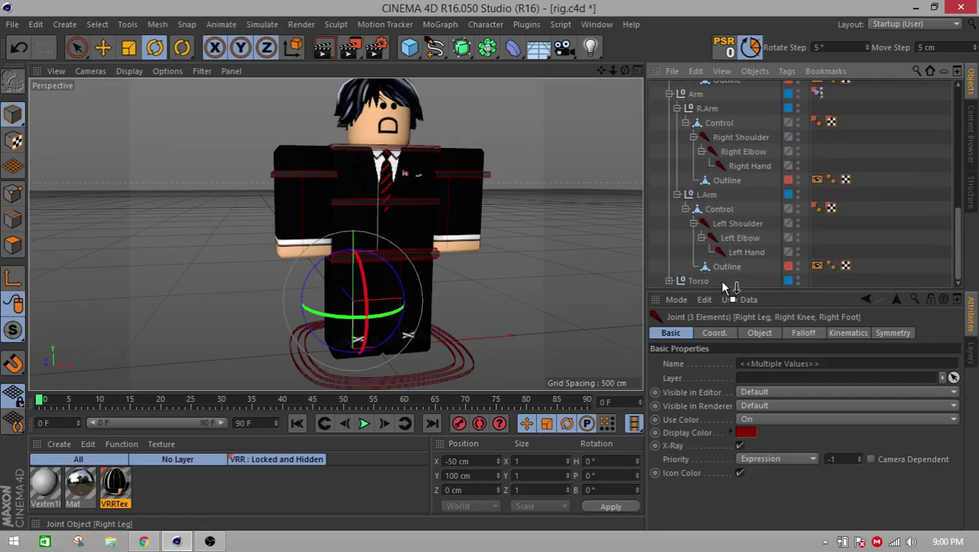
pyautogui.moveTo(734, 96); pyautogui.dragTo(720, 117)
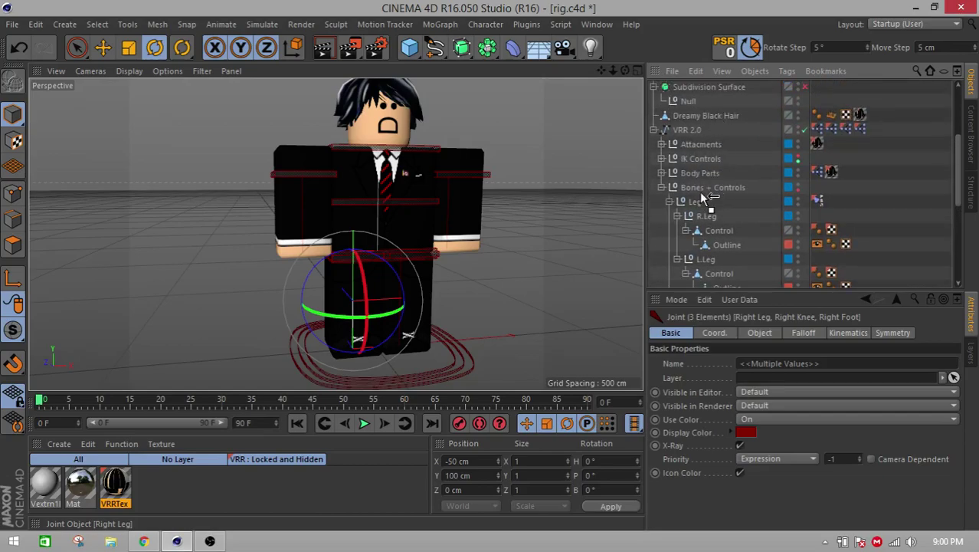
pyautogui.moveTo(701, 217); pyautogui.dragTo(709, 206)
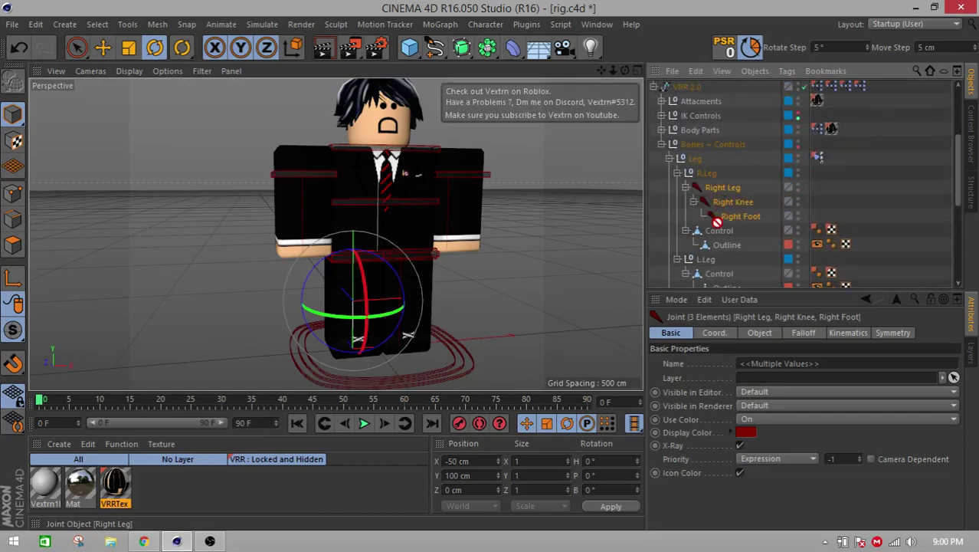
# - Move the Left Leg, Left knee and Left Foot joints under the Control object in L.Leg and clear the selection
pyautogui.scroll(3, 720, 228)
pyautogui.click(707, 118)
pyautogui.keyDown('shift'); pyautogui.click(689, 90); pyautogui.keyUp('shift')
pyautogui.moveTo(716, 292); pyautogui.dragTo(720, 243)
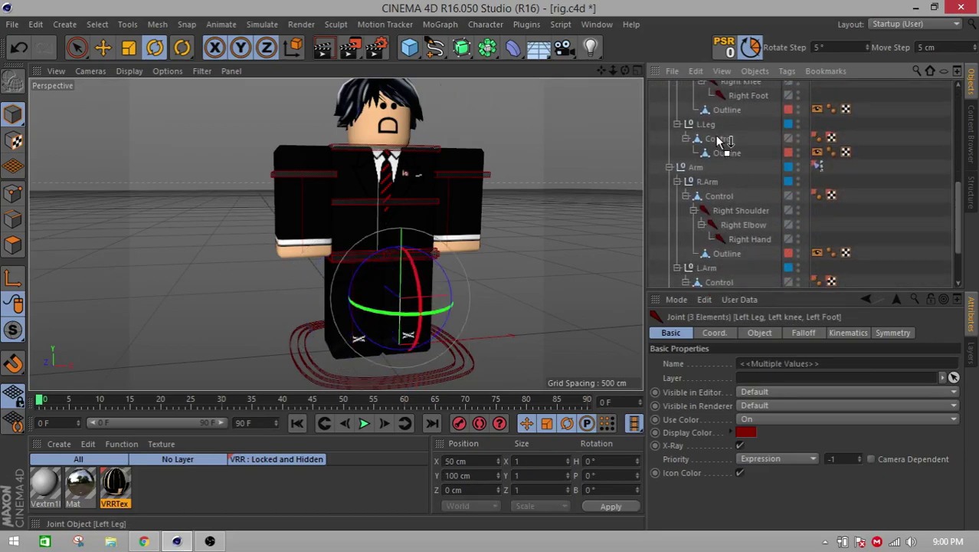
pyautogui.click(847, 196)
# - Bend the Right Elbow joint to a P rotation of -75° and inspect the bent arm up close
pyautogui.keyDown('alt'); pyautogui.moveTo(492, 252); pyautogui.dragTo(430, 265); pyautogui.keyUp('alt')
pyautogui.click(741, 226)
pyautogui.keyDown('alt'); pyautogui.moveTo(579, 245); pyautogui.dragTo(381, 262); pyautogui.keyUp('alt')
pyautogui.scroll(5, 347, 249)
pyautogui.scroll(1, 278, 271)
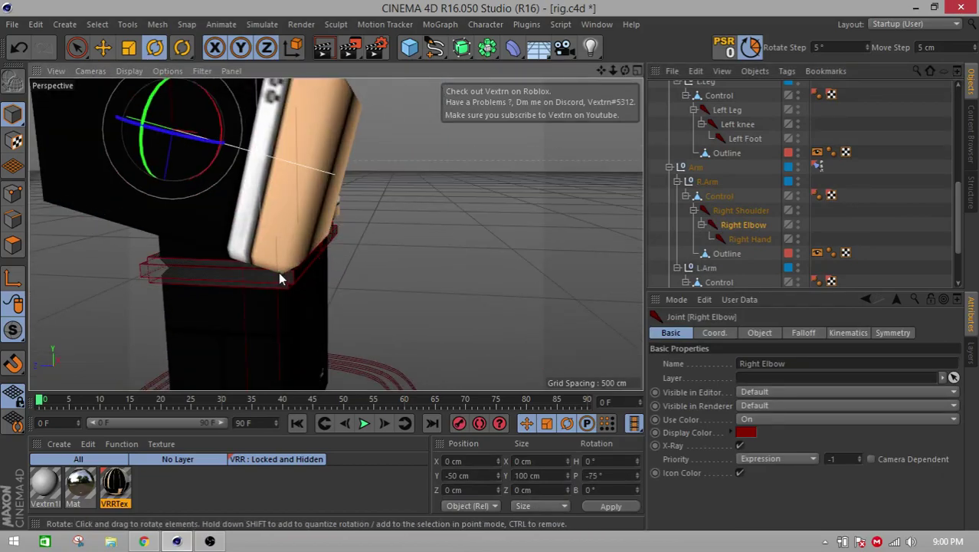
# - Rotate the Right Elbow joint back past straight, and undo the test rotations to return the arm to a P rotation of 0°
pyautogui.scroll(-2, 278, 271)
pyautogui.keyDown('alt'); pyautogui.moveTo(251, 269); pyautogui.dragTo(233, 272); pyautogui.keyUp('alt')
pyautogui.scroll(-3, 233, 272)
pyautogui.moveTo(259, 186); pyautogui.dragTo(442, 308)
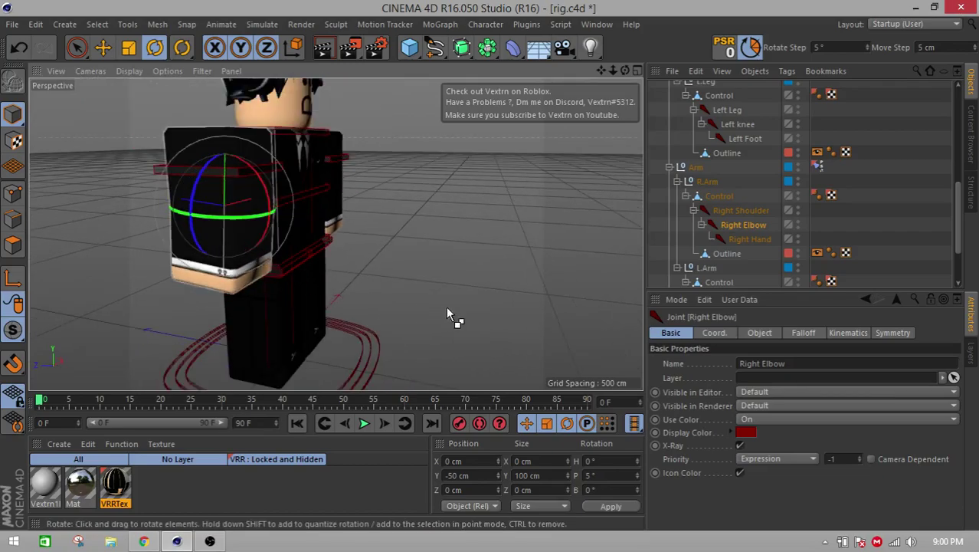
pyautogui.hotkey('ctrl', 'z')
pyautogui.hotkey('ctrl', 'z')
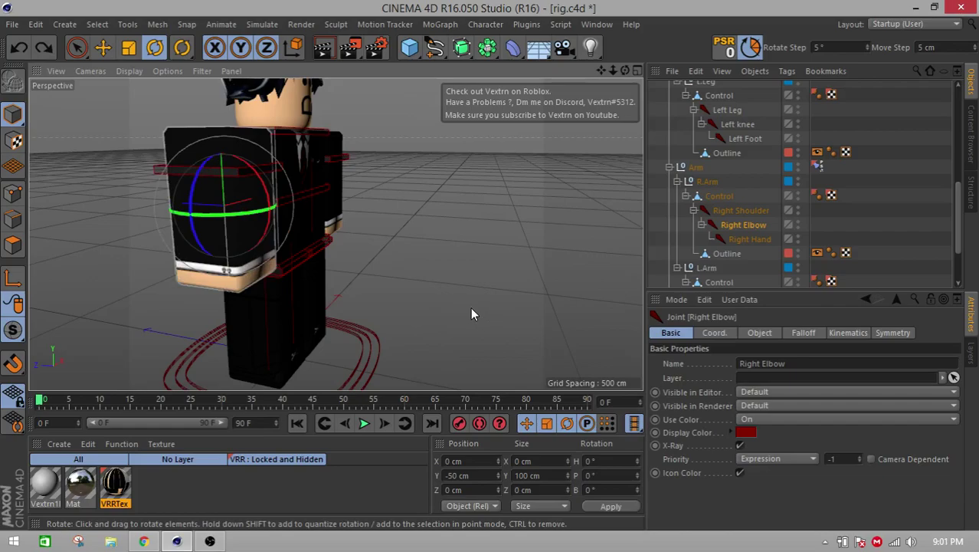
# - Enable Subdivision Surface for the torso, both arms and both legs in the VRR 2.0 rig settings
pyautogui.scroll(5, 761, 195)
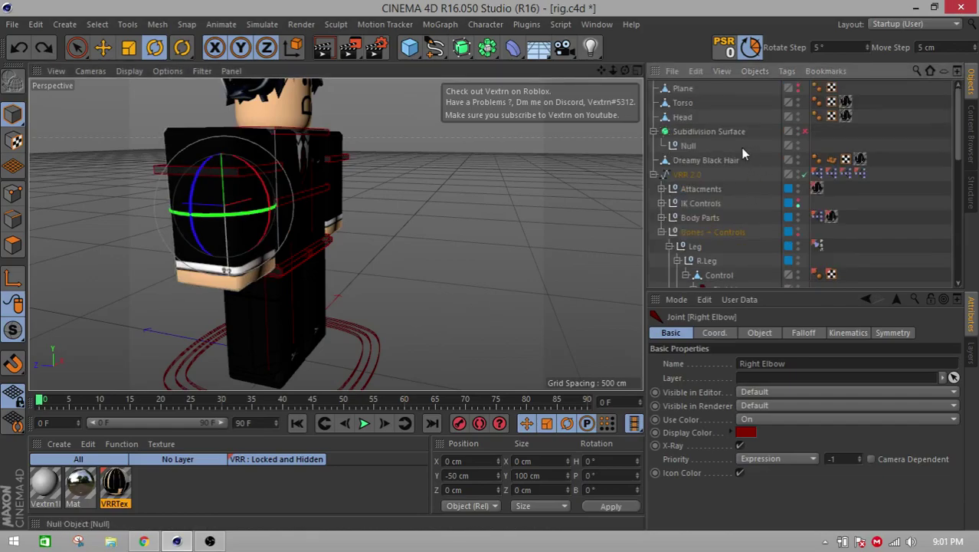
pyautogui.click(687, 176)
pyautogui.scroll(-10, 845, 432)
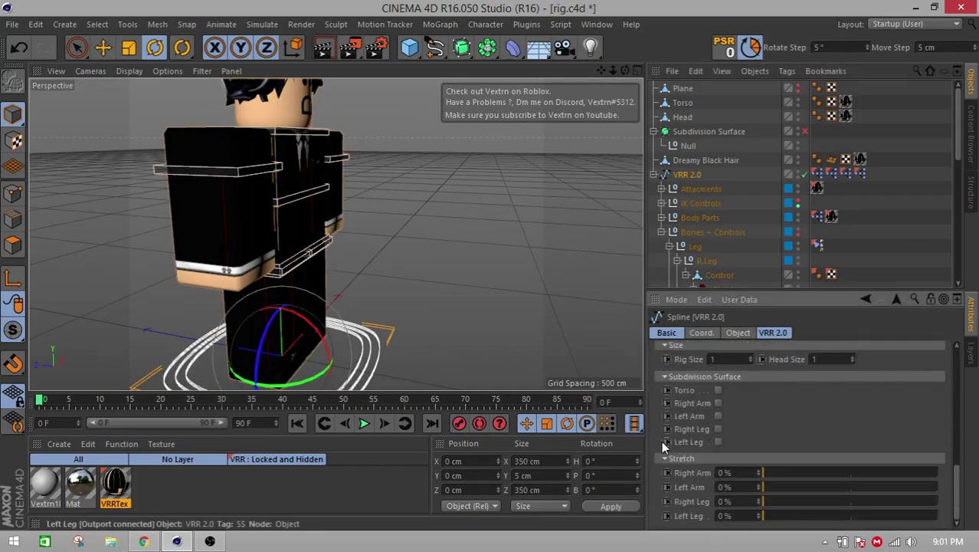
pyautogui.moveTo(828, 475); pyautogui.dragTo(759, 473)
pyautogui.click(718, 442)
pyautogui.click(718, 429)
pyautogui.click(719, 417)
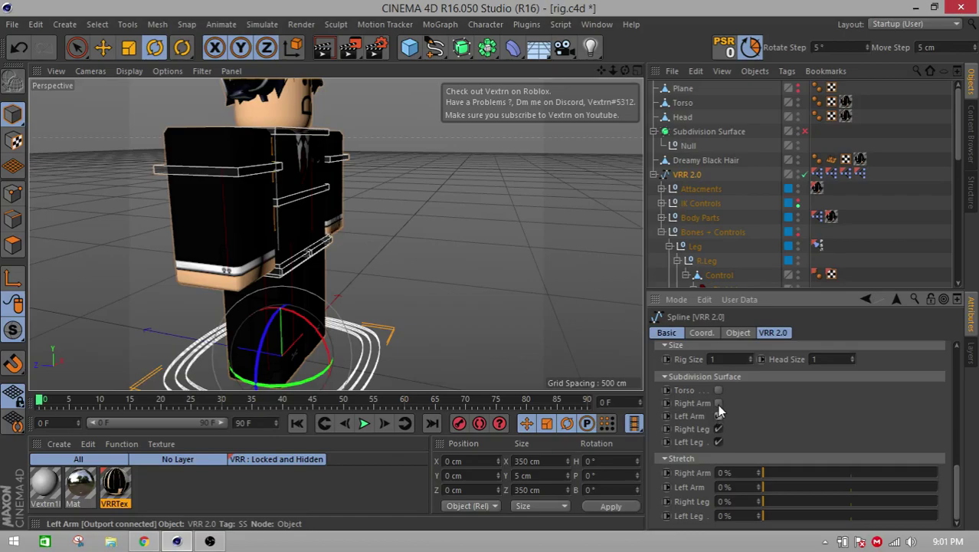
pyautogui.click(718, 403)
pyautogui.click(719, 416)
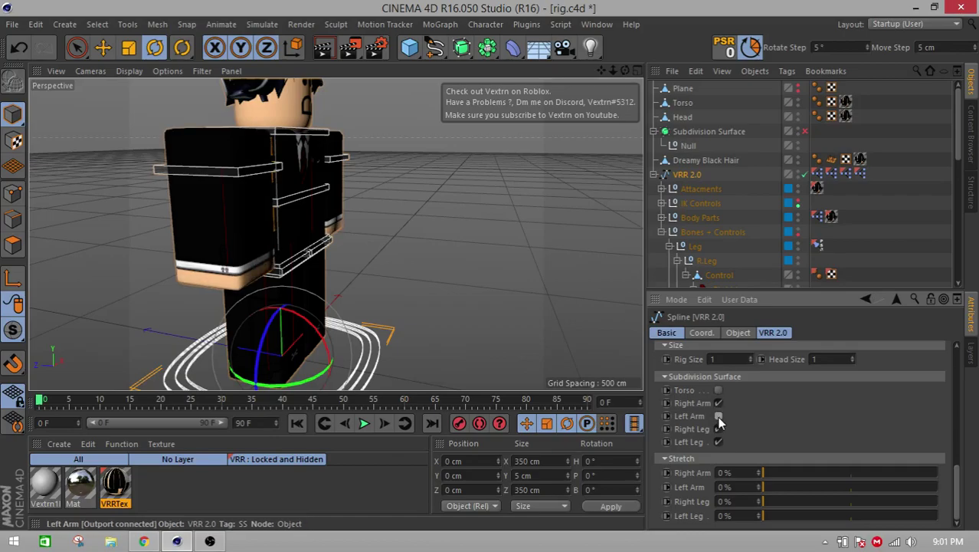
pyautogui.click(719, 416)
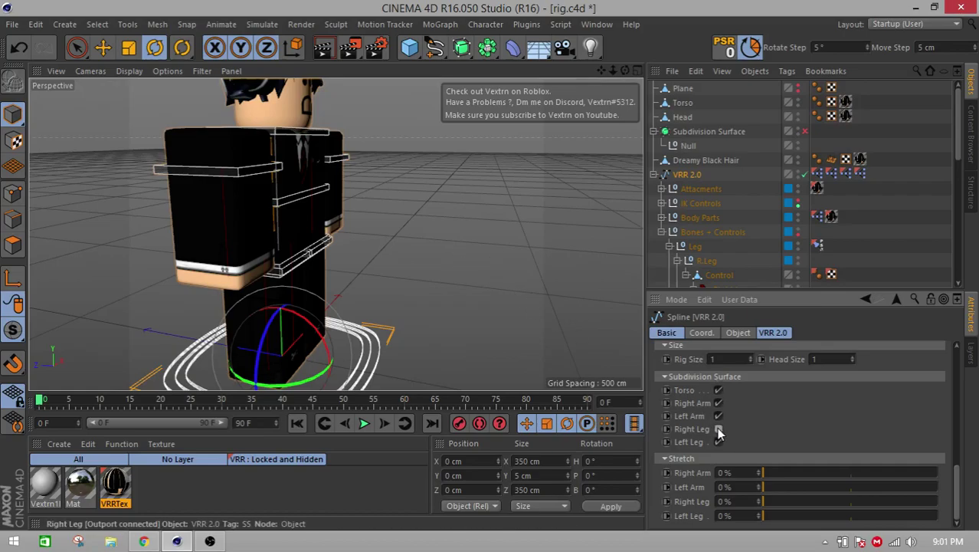
pyautogui.click(718, 404)
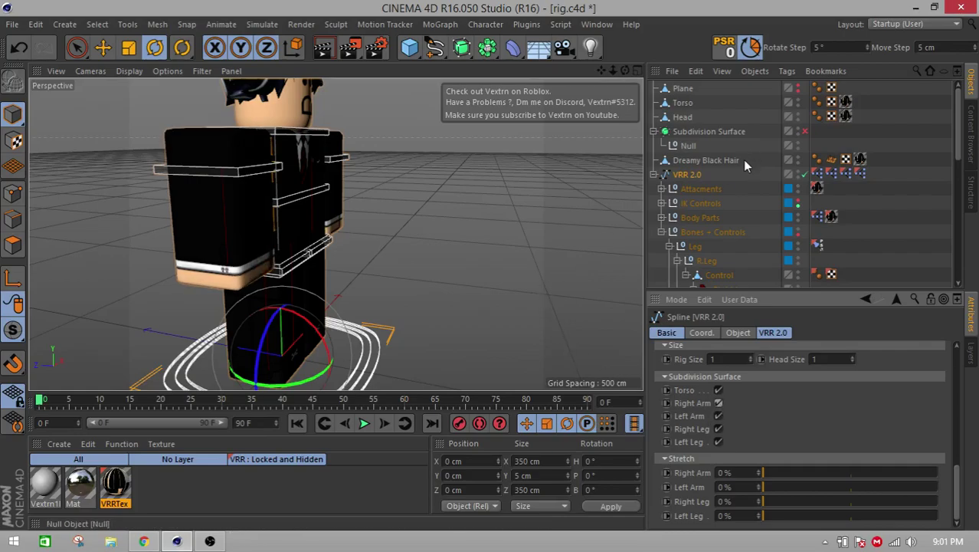
# - Try bending the Right Elbow joint to check the smoothed arm up close, and undo the test rotations
pyautogui.scroll(-4, 719, 182)
pyautogui.click(730, 219)
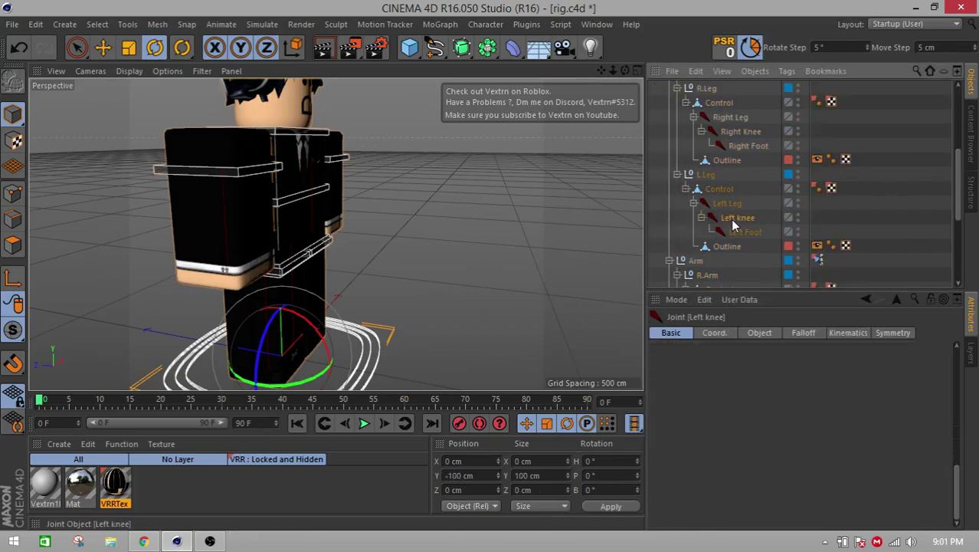
pyautogui.scroll(3, 724, 163)
pyautogui.scroll(-6, 706, 261)
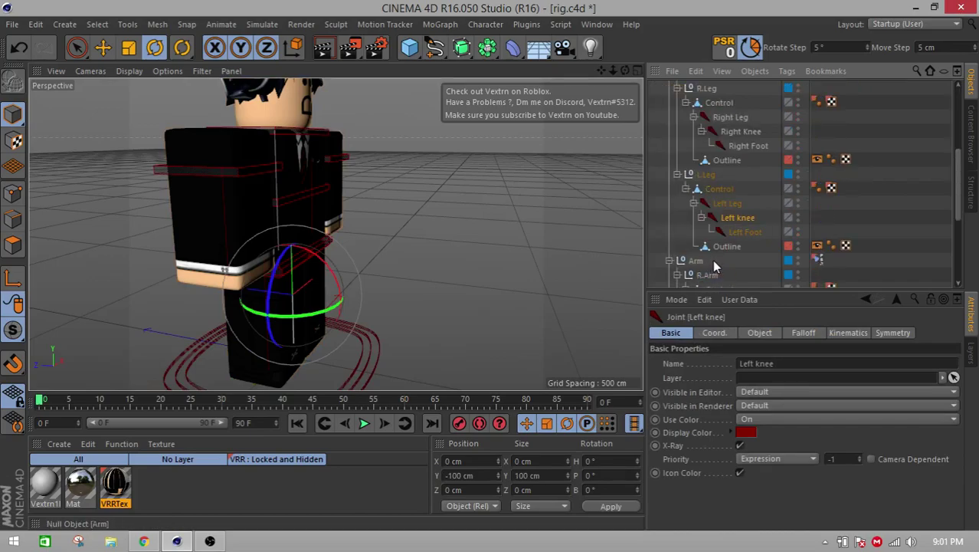
pyautogui.click(736, 237)
pyautogui.click(742, 151)
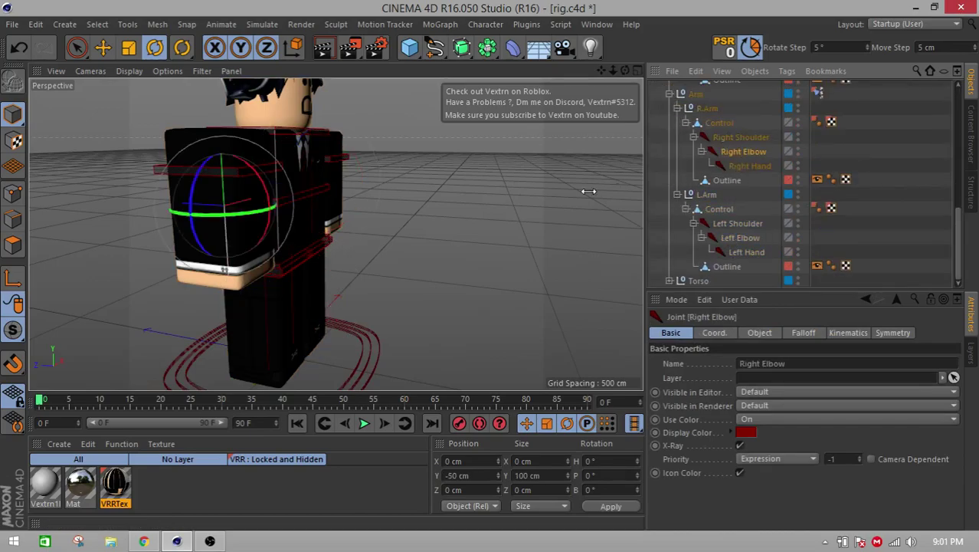
pyautogui.moveTo(259, 175); pyautogui.dragTo(264, 215)
pyautogui.hotkey('ctrl', 'z')
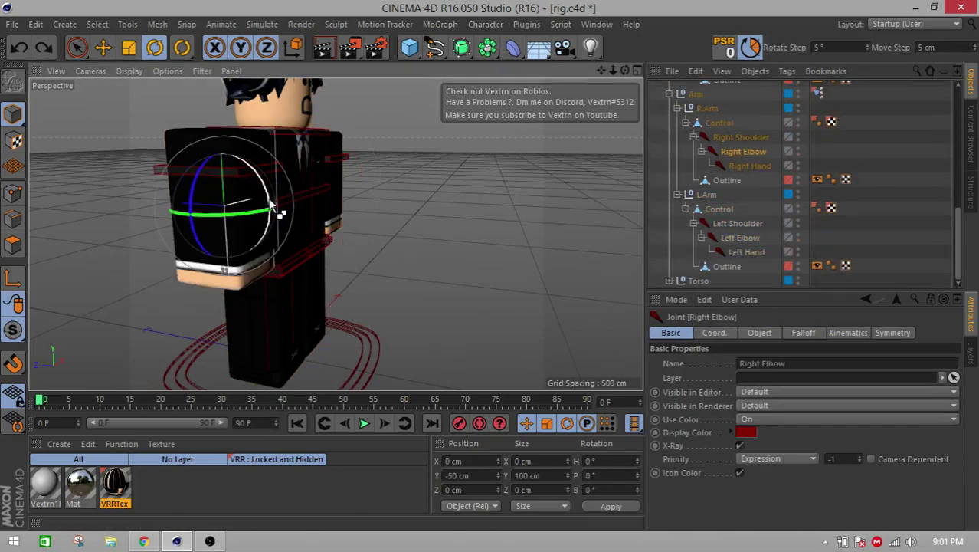
pyautogui.moveTo(251, 175); pyautogui.dragTo(265, 210)
pyautogui.moveTo(329, 223)
pyautogui.keyDown('alt'); pyautogui.mouseDown()
pyautogui.moveTo(212, 203)
pyautogui.moveTo(238, 208)
pyautogui.moveTo(210, 166)
pyautogui.moveTo(185, 157)
pyautogui.moveTo(328, 207)
pyautogui.moveTo(367, 151)
pyautogui.moveTo(334, 113)
pyautogui.moveTo(245, 133)
pyautogui.mouseUp(); pyautogui.keyUp('alt')
pyautogui.scroll(5, 215, 202)
pyautogui.moveTo(227, 212); pyautogui.dragTo(209, 285)
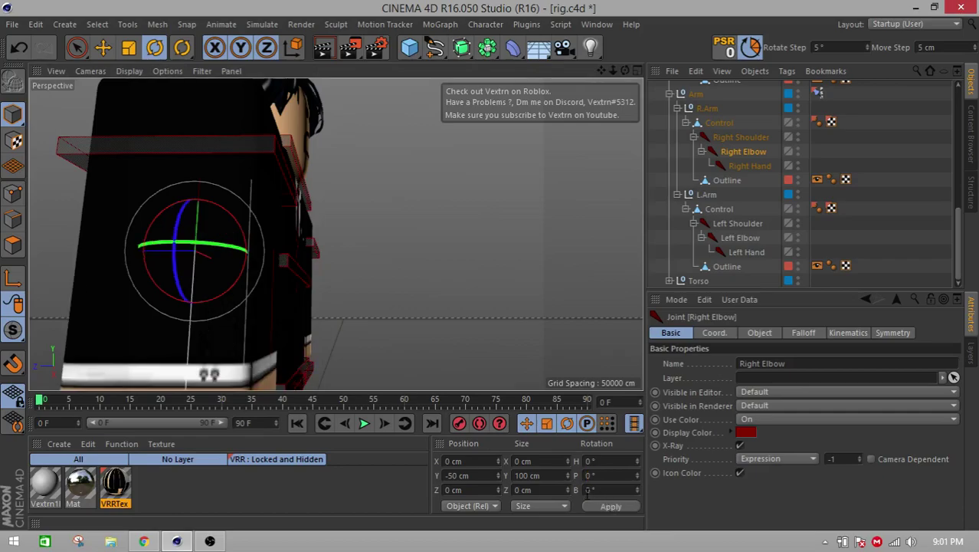
# - Look over the whole character from the front and clear the selection
pyautogui.keyDown('alt'); pyautogui.moveTo(300, 321); pyautogui.dragTo(248, 330); pyautogui.keyUp('alt')
pyautogui.scroll(-3, 256, 333)
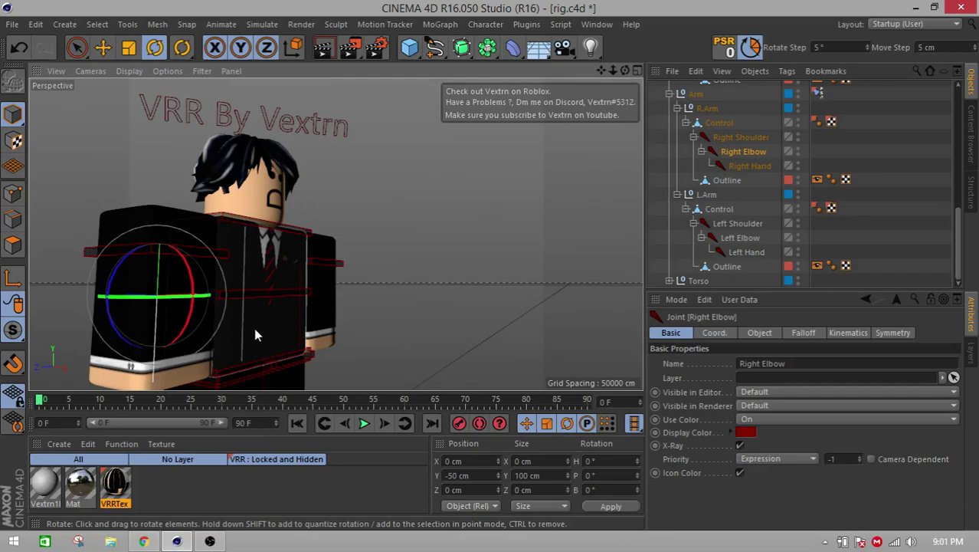
pyautogui.moveTo(601, 70); pyautogui.dragTo(717, 2)
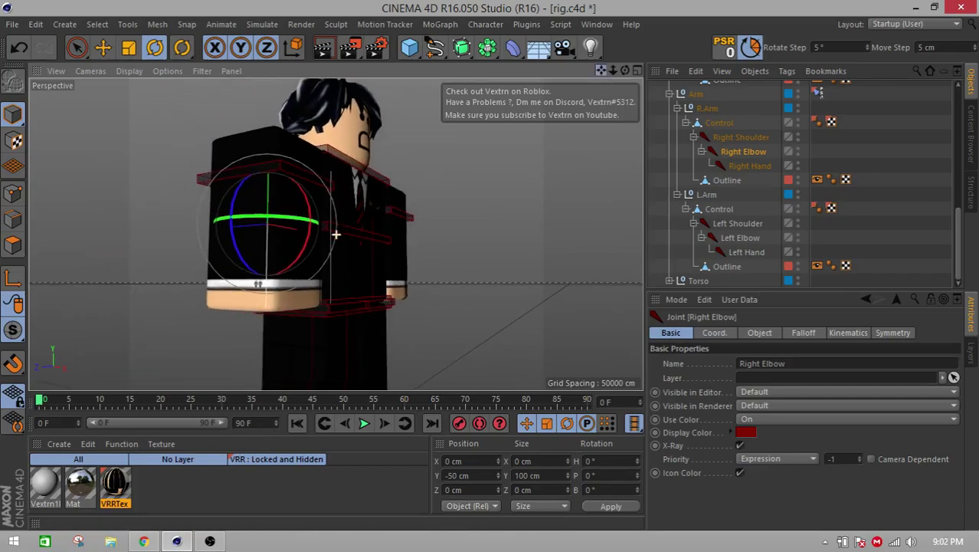
pyautogui.keyDown('alt'); pyautogui.moveTo(390, 237); pyautogui.dragTo(308, 270); pyautogui.keyUp('alt')
pyautogui.scroll(-3, 307, 270)
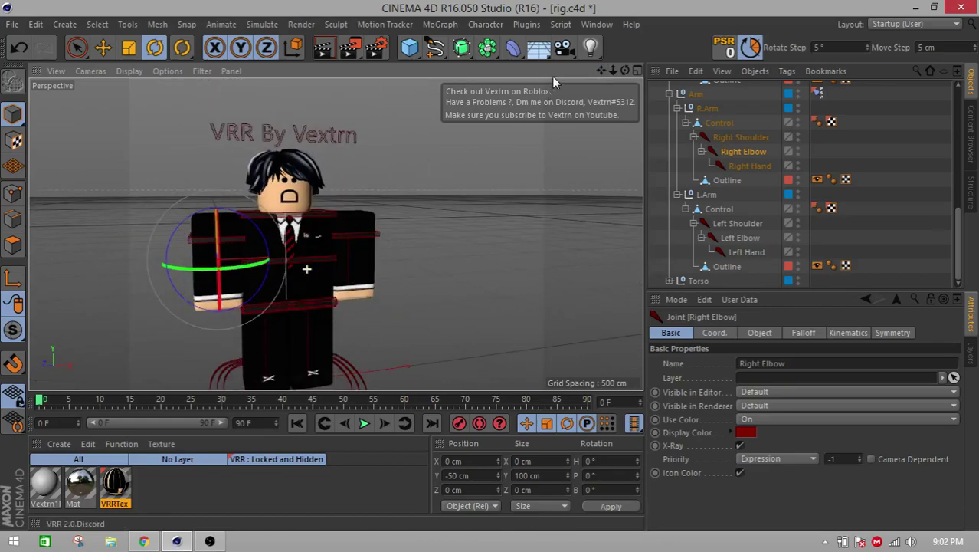
pyautogui.moveTo(600, 71); pyautogui.dragTo(657, 29)
pyautogui.click(526, 180)
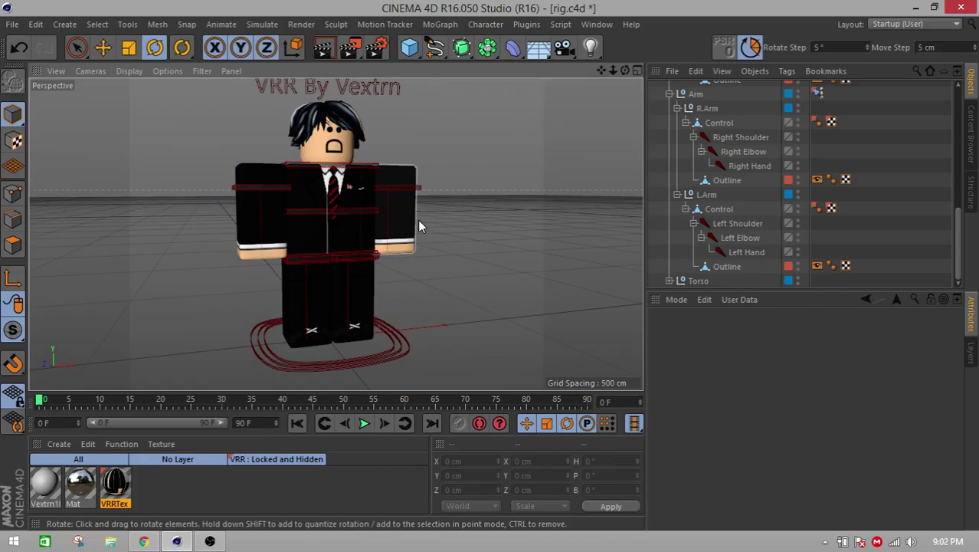
# - Create an IK chain from the Right Shoulder, Right Elbow and Right Hand joints
pyautogui.click(726, 139)
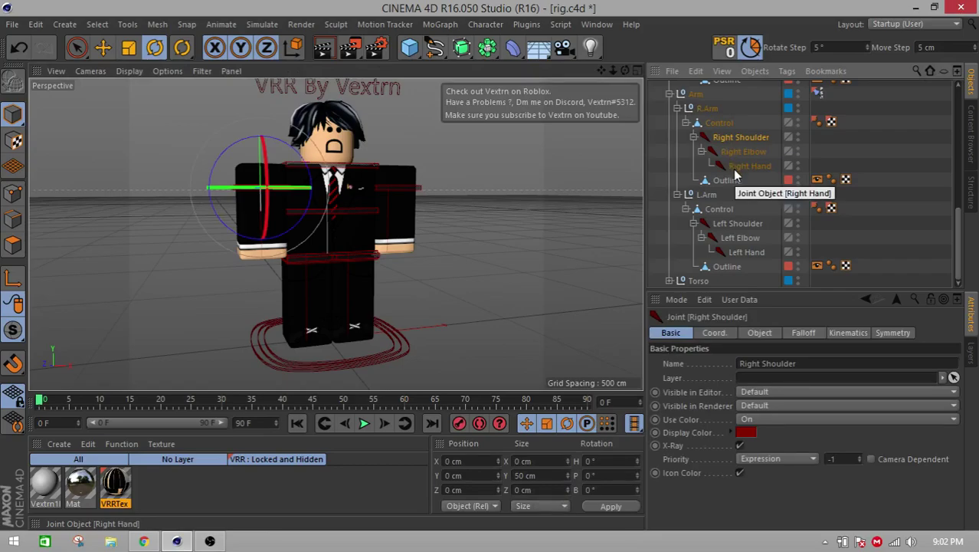
pyautogui.click(744, 165)
pyautogui.click(863, 176)
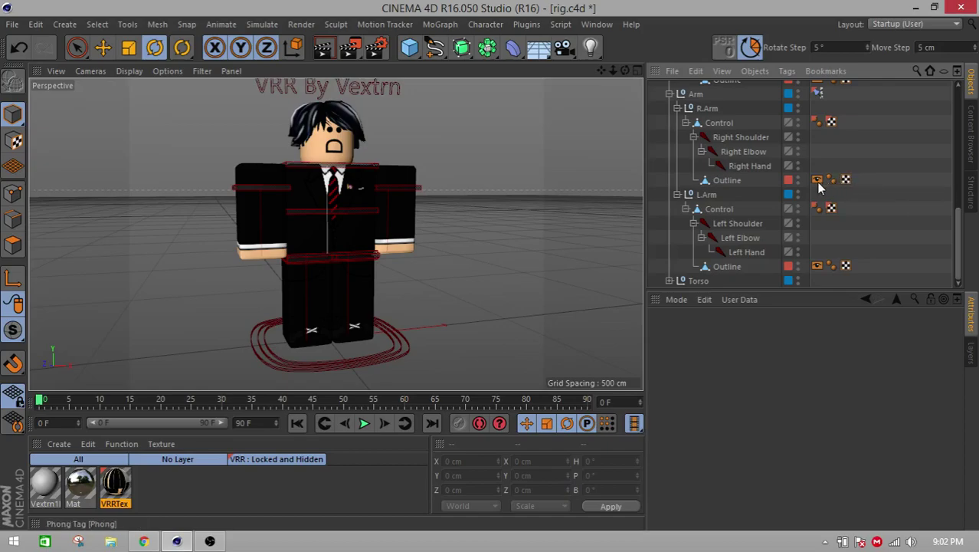
pyautogui.click(741, 138)
pyautogui.keyDown('shift'); pyautogui.click(737, 164); pyautogui.keyUp('shift')
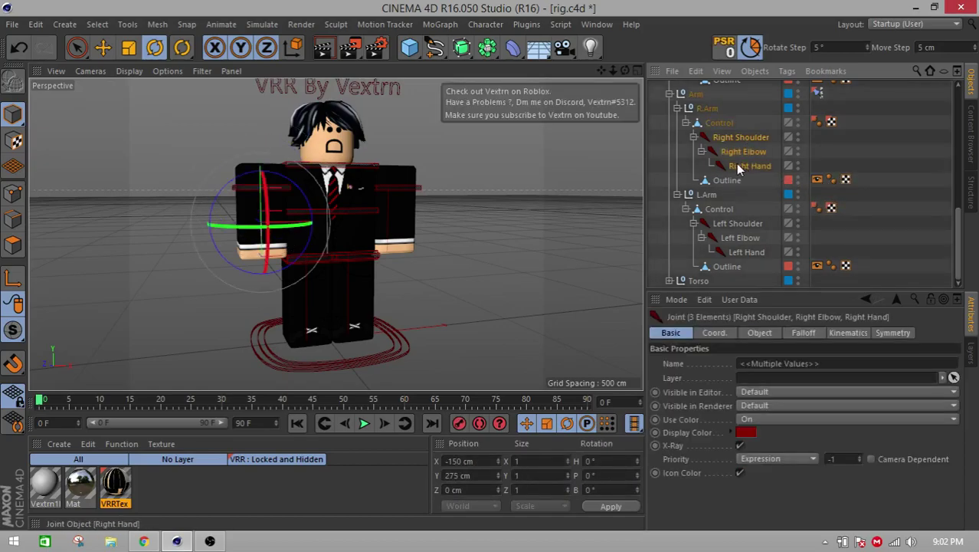
pyautogui.click(500, 26)
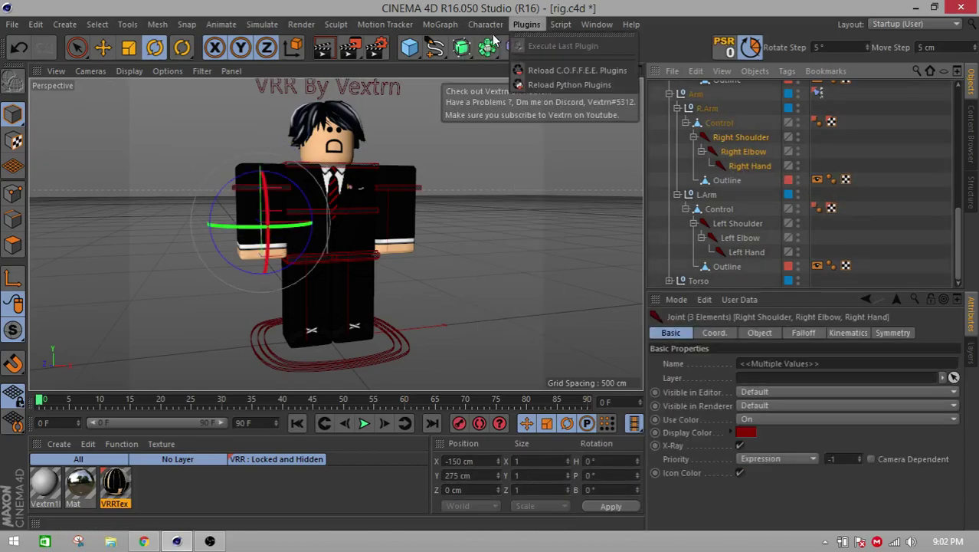
pyautogui.click(485, 24)
pyautogui.click(485, 23)
pyautogui.moveTo(513, 57)
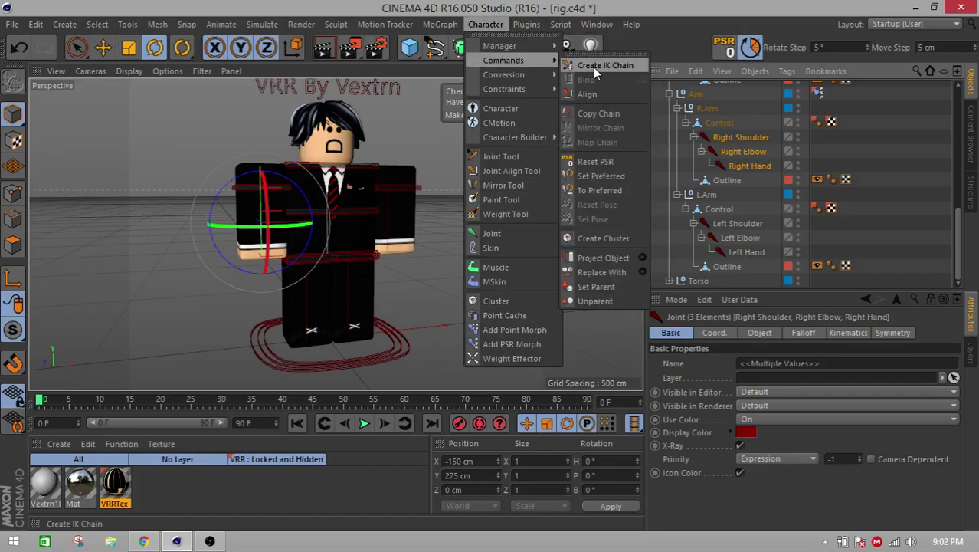
pyautogui.click(593, 67)
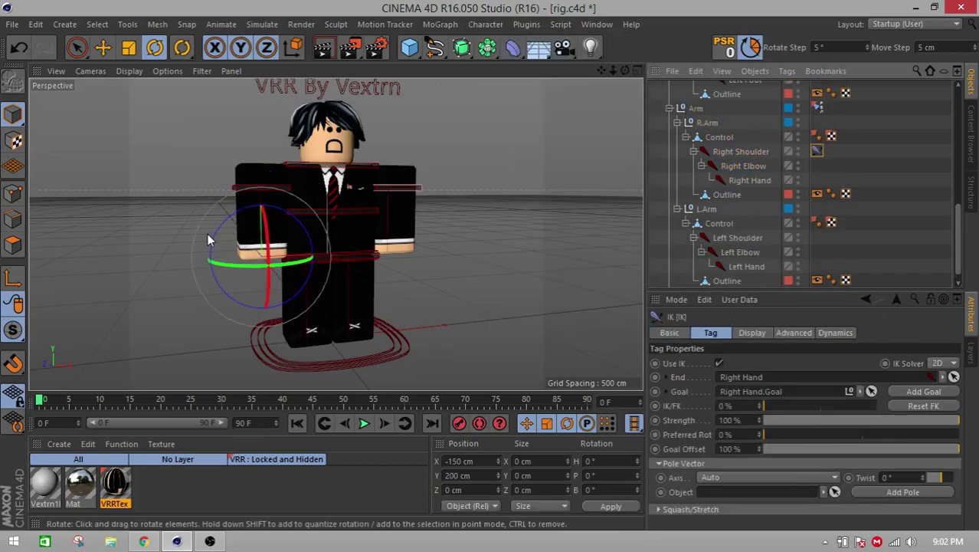
# - Add a pole object to the right arm's IK tag, and test-move the hand goal sideways before undoing that move
pyautogui.scroll(5, 207, 234)
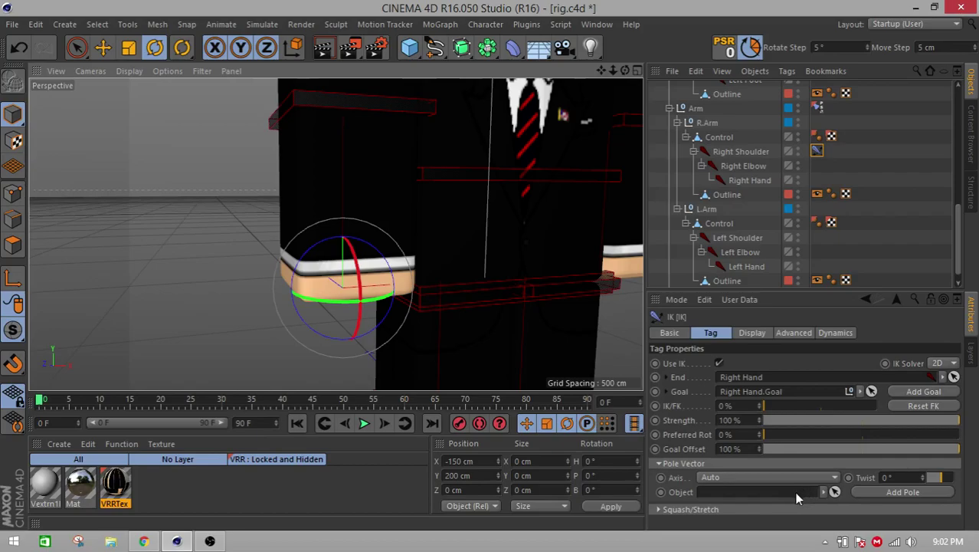
pyautogui.click(881, 494)
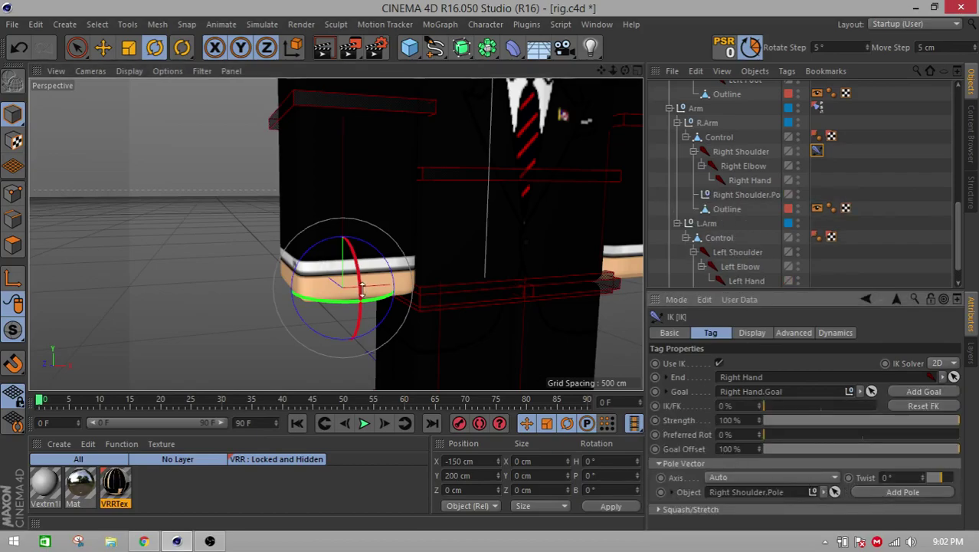
pyautogui.click(102, 48)
pyautogui.moveTo(379, 286); pyautogui.dragTo(153, 300)
pyautogui.hotkey('ctrl', 'z')
# - Move the Right Shoulder.Pole null out beside the right arm and set its position to X -200 cm and Y -150 cm
pyautogui.click(727, 196)
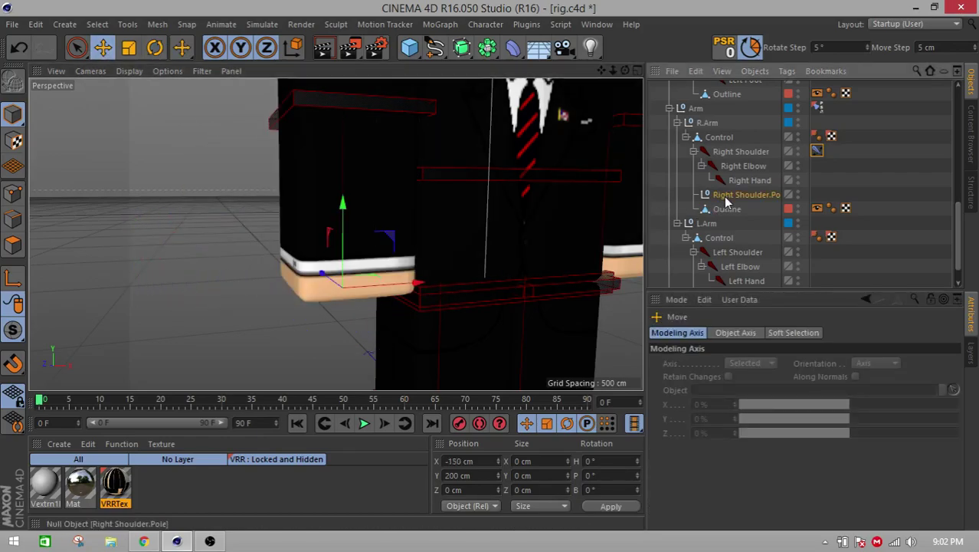
pyautogui.moveTo(255, 174); pyautogui.dragTo(143, 181)
pyautogui.moveTo(183, 146); pyautogui.dragTo(194, 274)
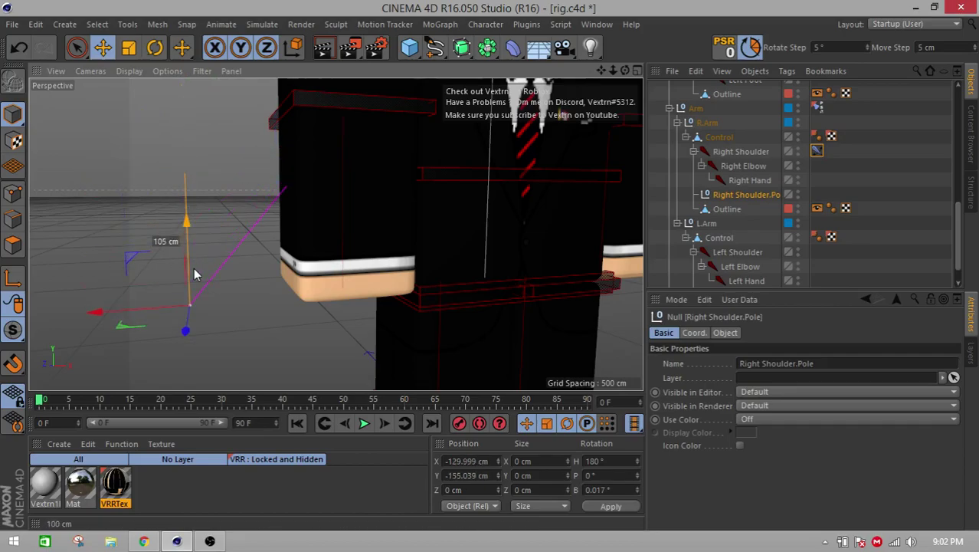
pyautogui.doubleClick(477, 460)
pyautogui.write('-200')
pyautogui.press('Return')
pyautogui.moveTo(458, 475)
pyautogui.mouseDown()
pyautogui.moveTo(489, 475)
pyautogui.moveTo(449, 475)
pyautogui.mouseUp()
pyautogui.write('-200')
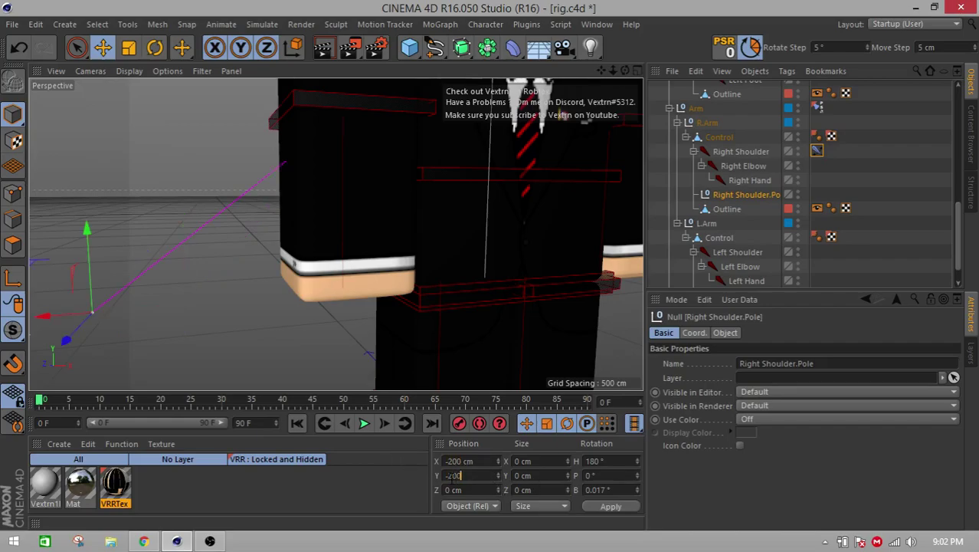
pyautogui.press('Return')
pyautogui.moveTo(474, 476); pyautogui.dragTo(450, 473)
pyautogui.write('-150')
pyautogui.press('Return')
pyautogui.press('Return')
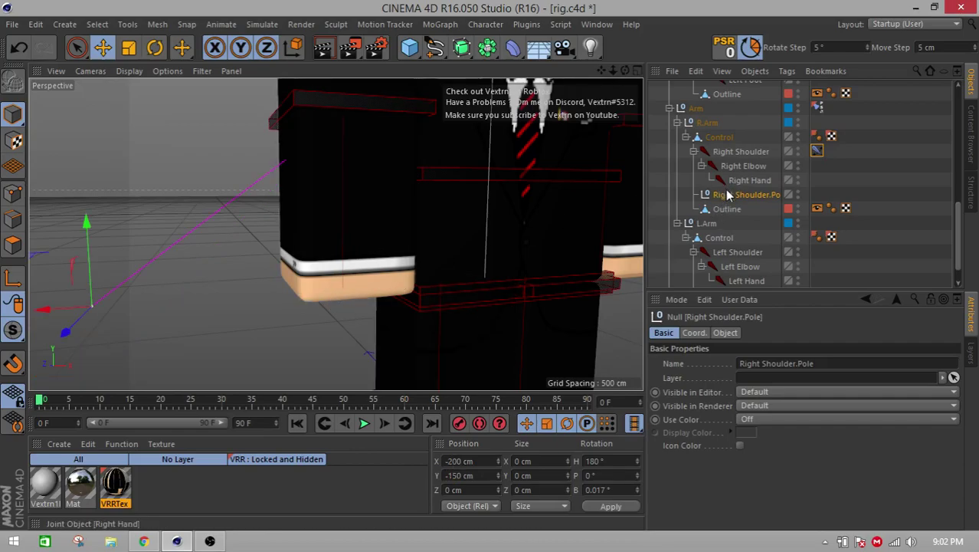
# - Try moving the Right Hand.Goal null to test how the right arm bends, and undo the move
pyautogui.scroll(5, 725, 192)
pyautogui.click(702, 90)
pyautogui.moveTo(445, 241); pyautogui.dragTo(461, 228)
pyautogui.hotkey('ctrl', 'z')
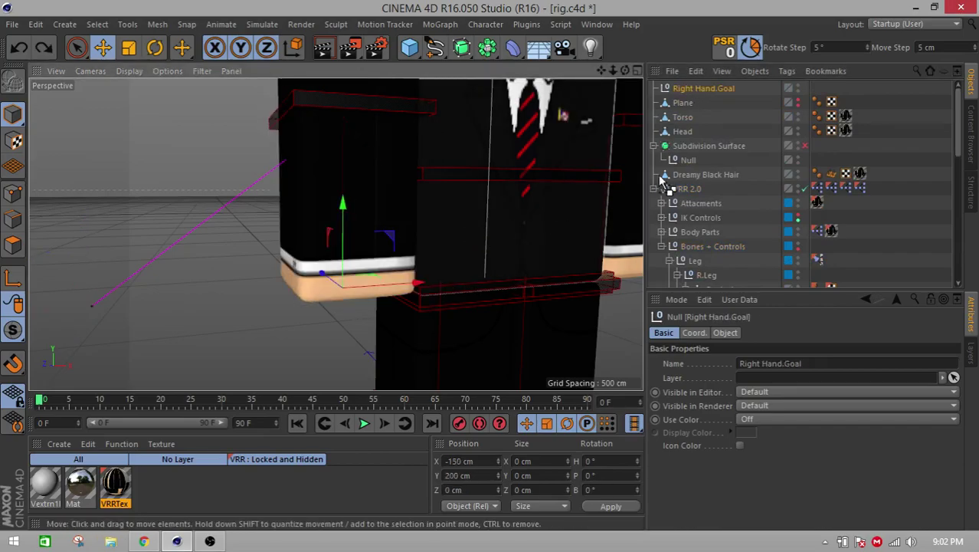
# - Set the pole vector axis of the right arm's IK tag to Y and its twist to 90°
pyautogui.scroll(-8, 796, 201)
pyautogui.click(817, 230)
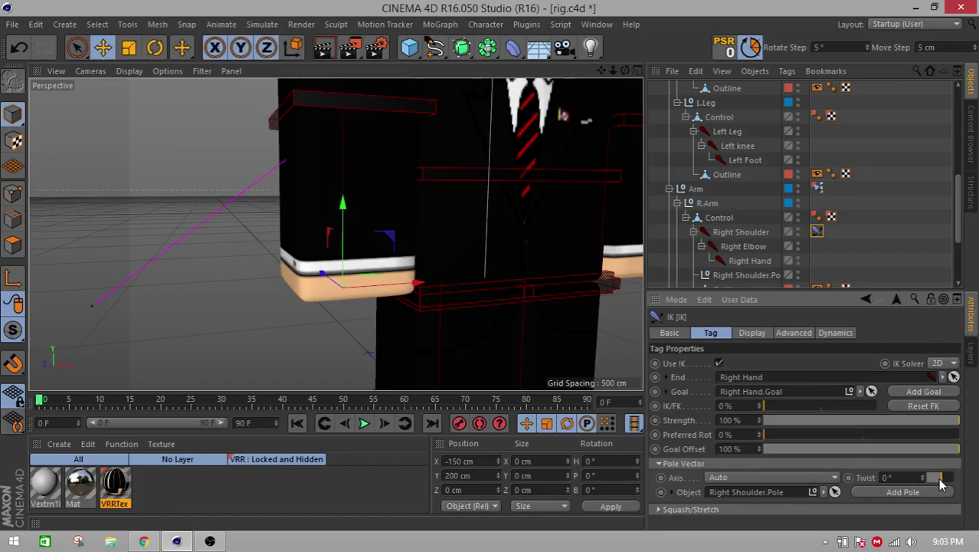
pyautogui.click(799, 477)
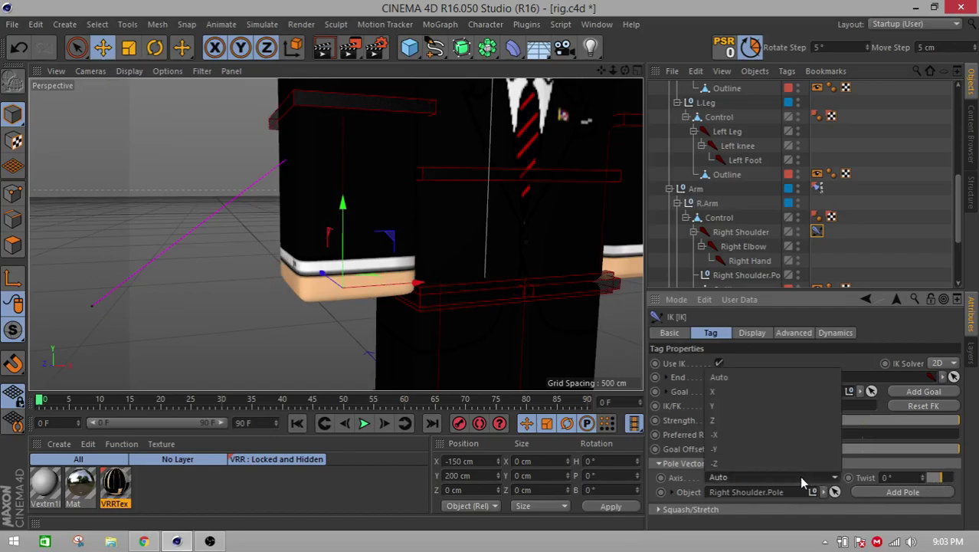
pyautogui.click(744, 406)
pyautogui.moveTo(477, 293); pyautogui.dragTo(508, 306)
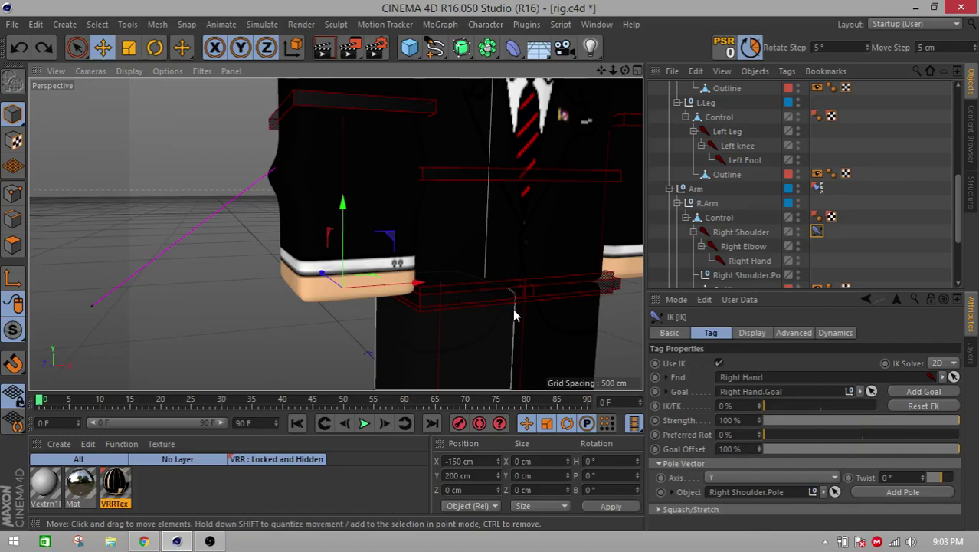
pyautogui.click(892, 477)
pyautogui.write('90')
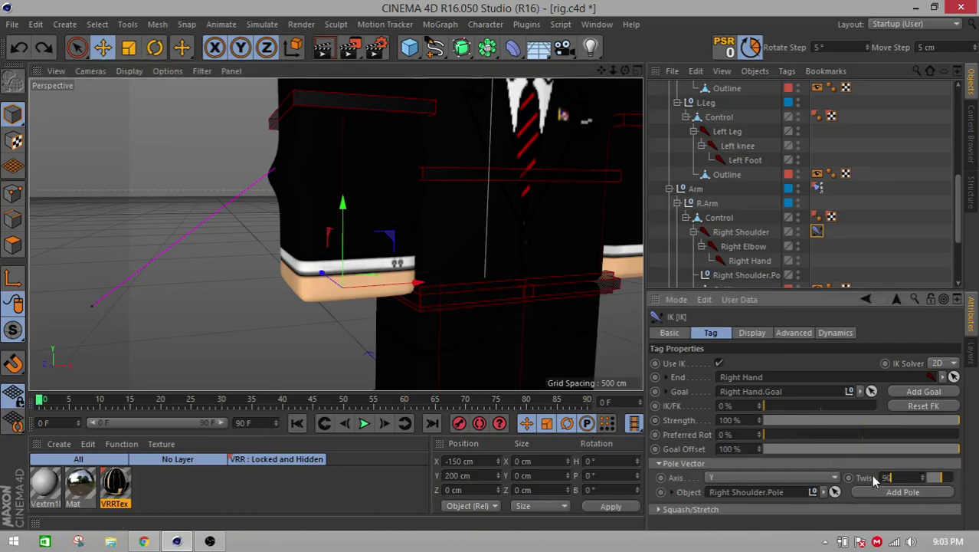
pyautogui.press('Return')
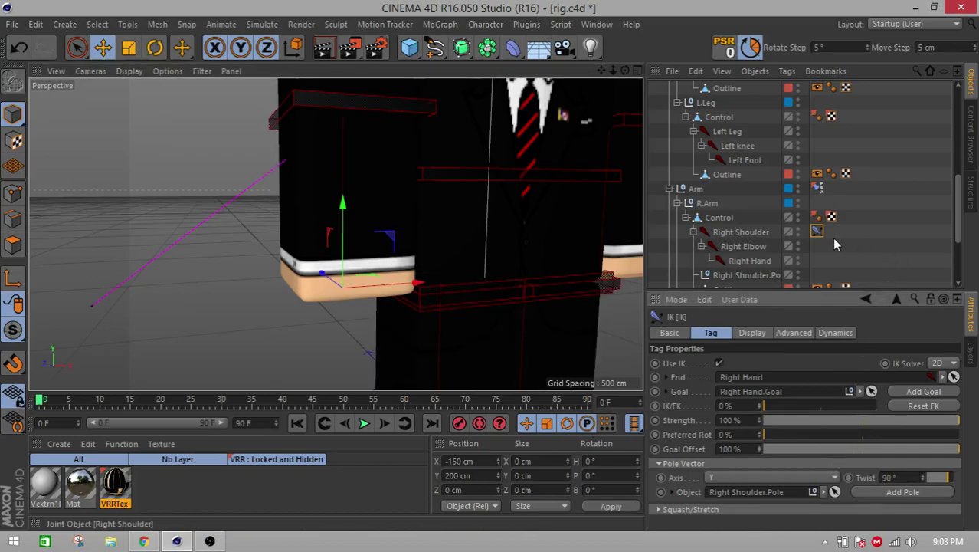
# - Set the right arm IK tag's priority to -1, and try moving the Right Hand.Goal null before undoing that move
pyautogui.click(677, 337)
pyautogui.write('-1')
pyautogui.press('Return')
pyautogui.moveTo(353, 237); pyautogui.dragTo(337, 219)
pyautogui.hotkey('ctrl', 'z')
pyautogui.keyDown('alt'); pyautogui.moveTo(378, 265); pyautogui.dragTo(269, 284); pyautogui.keyUp('alt')
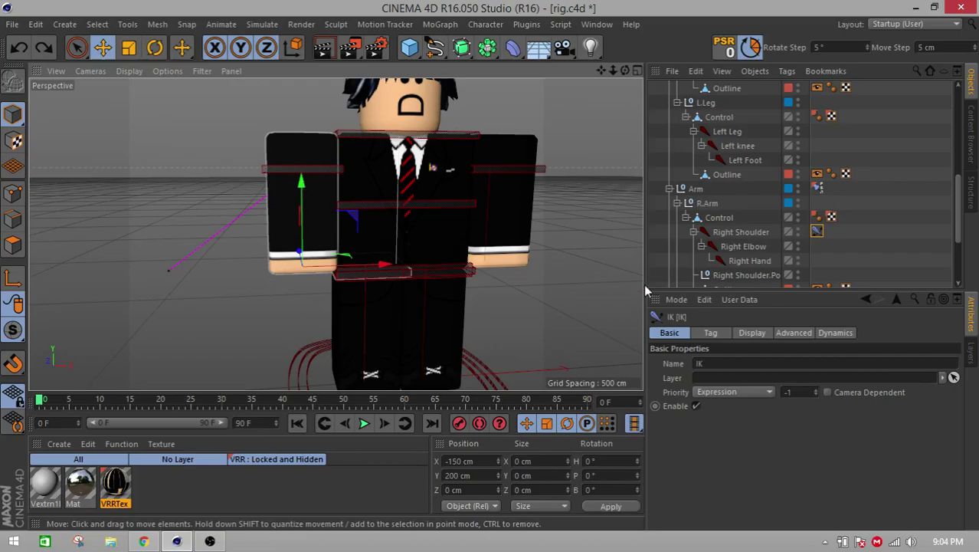
pyautogui.click(697, 406)
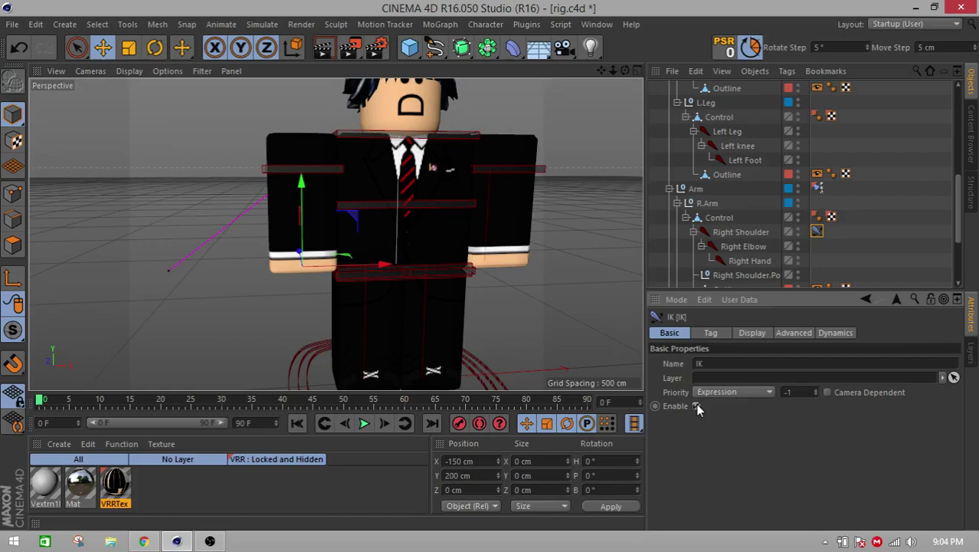
pyautogui.moveTo(602, 70); pyautogui.dragTo(579, 79)
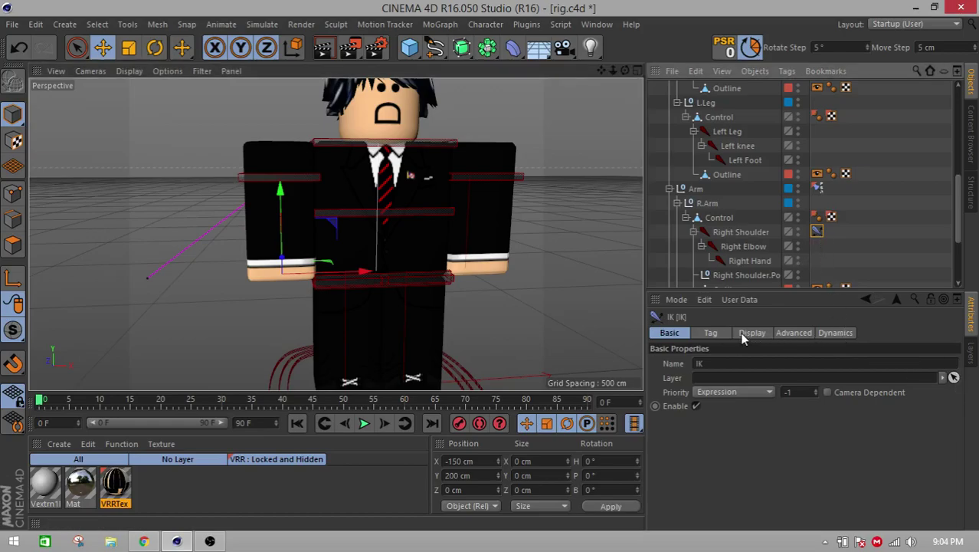
# - Try stretching the right arm by lowering its hand goal, setting the IK tag's stretch to 79% and stretch type to Volume Scale
pyautogui.click(717, 333)
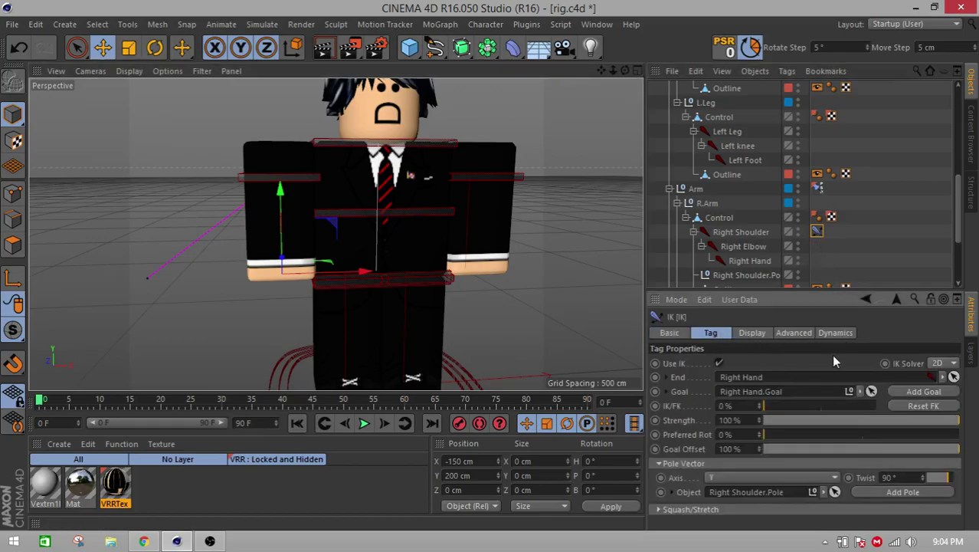
pyautogui.click(658, 508)
pyautogui.scroll(-1, 659, 507)
pyautogui.moveTo(332, 219); pyautogui.dragTo(334, 277)
pyautogui.moveTo(753, 504); pyautogui.dragTo(789, 504)
pyautogui.click(852, 505)
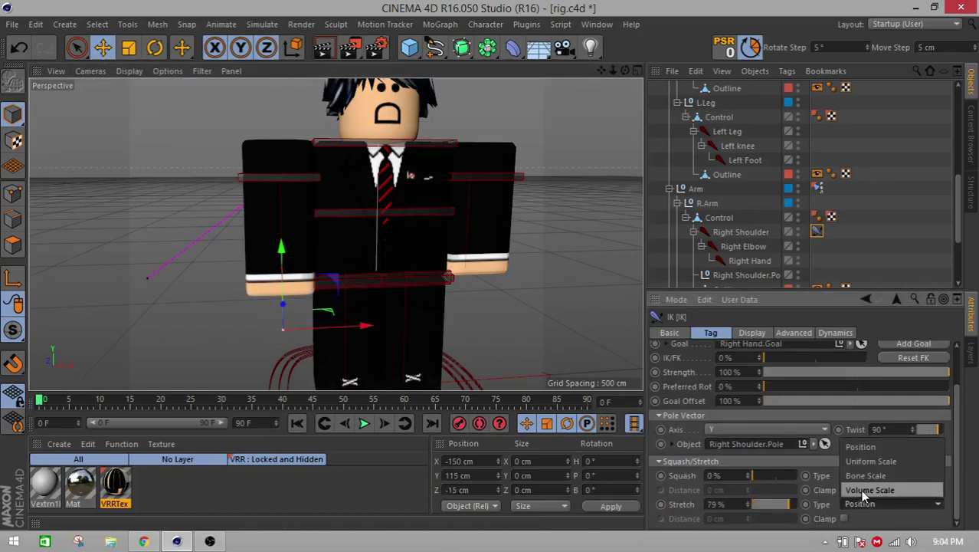
pyautogui.click(863, 496)
# - Test the stretched right arm by moving its hand goal around, and undo the goal moves and stretch settings
pyautogui.moveTo(321, 376); pyautogui.dragTo(246, 306)
pyautogui.moveTo(426, 266); pyautogui.dragTo(316, 375)
pyautogui.hotkey('ctrl', 'z')
pyautogui.hotkey('ctrl', 'z')
pyautogui.hotkey('ctrl', 'z')
pyautogui.hotkey('ctrl', 'z')
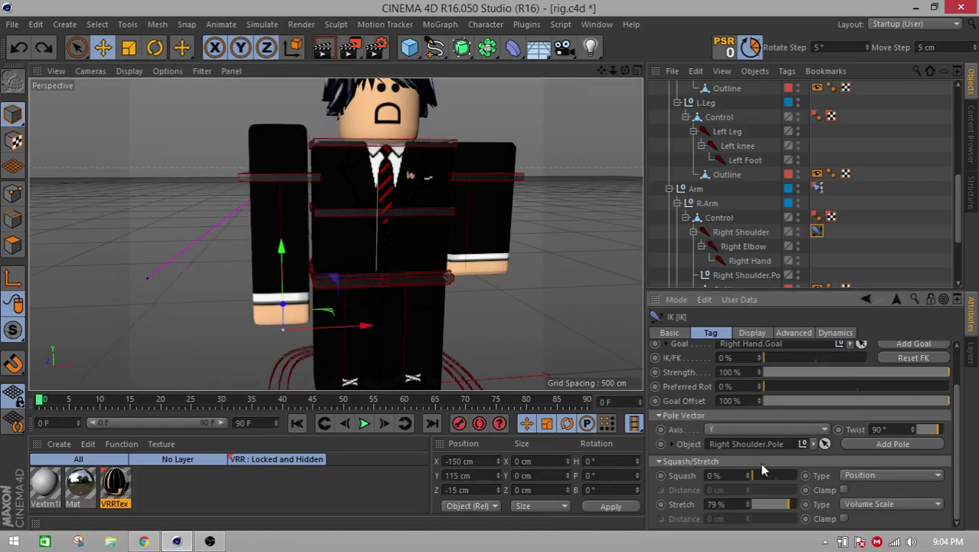
pyautogui.hotkey('ctrl', 'z')
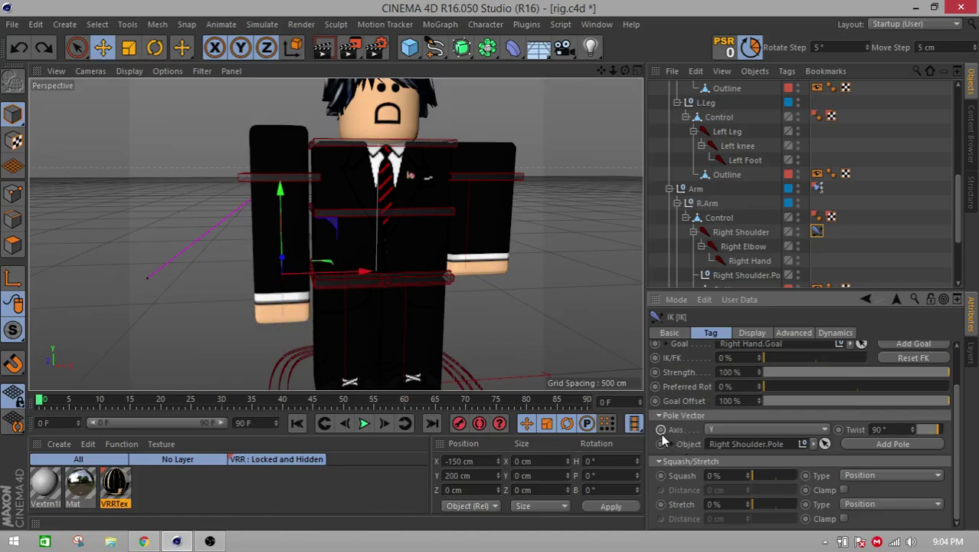
# - Check the Right Hand.Goal null's placement and the right arm IK tag's pole vector and squash/stretch settings
pyautogui.click(512, 306)
pyautogui.keyDown('alt'); pyautogui.moveTo(483, 282); pyautogui.dragTo(604, 279); pyautogui.keyUp('alt')
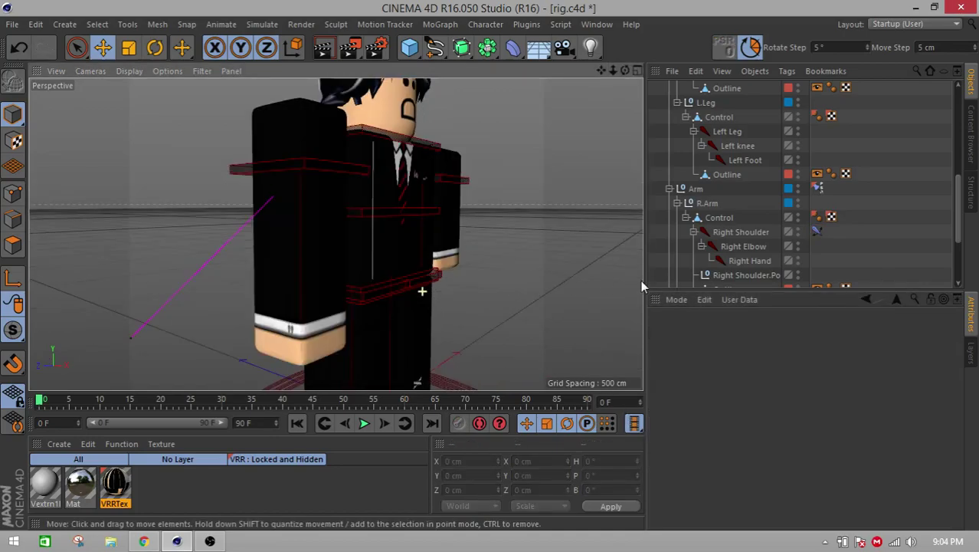
pyautogui.scroll(5, 775, 222)
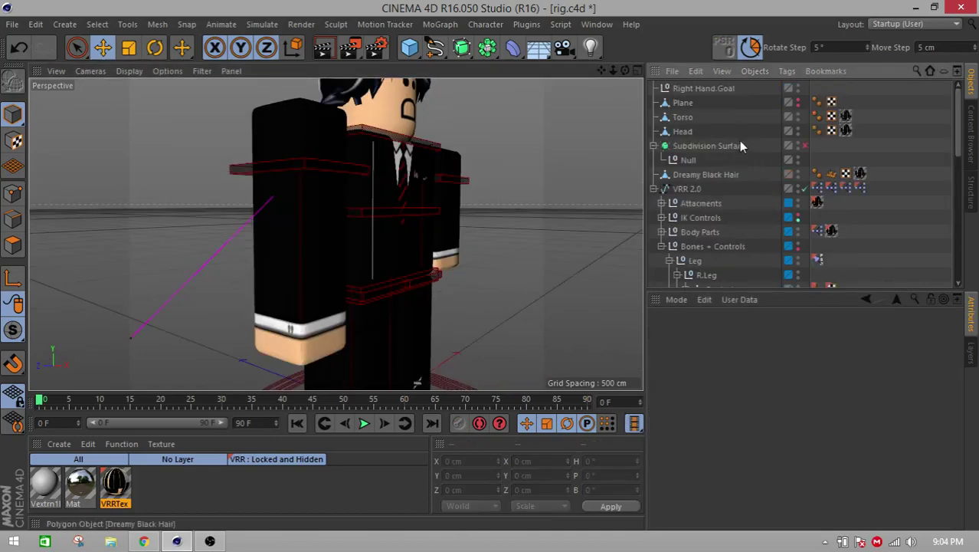
pyautogui.click(705, 89)
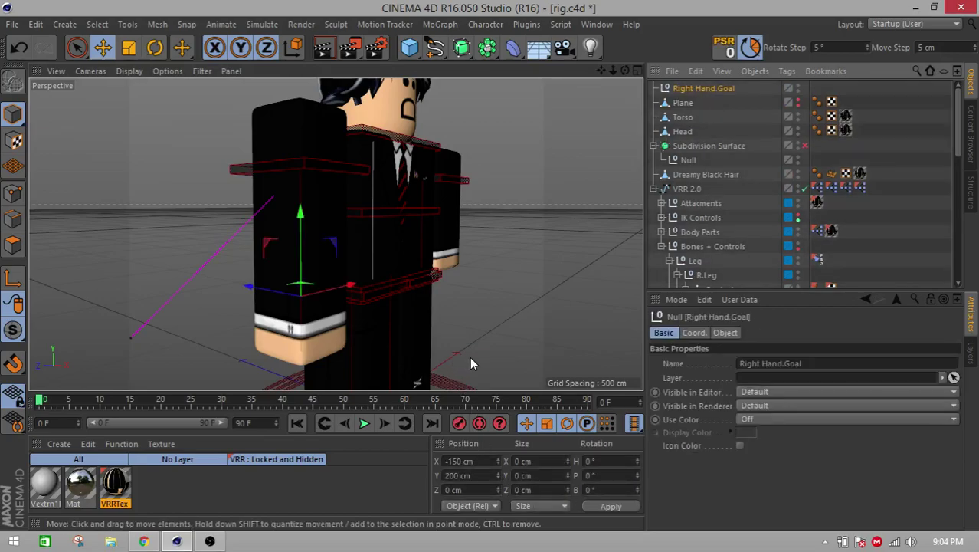
pyautogui.scroll(-10, 743, 251)
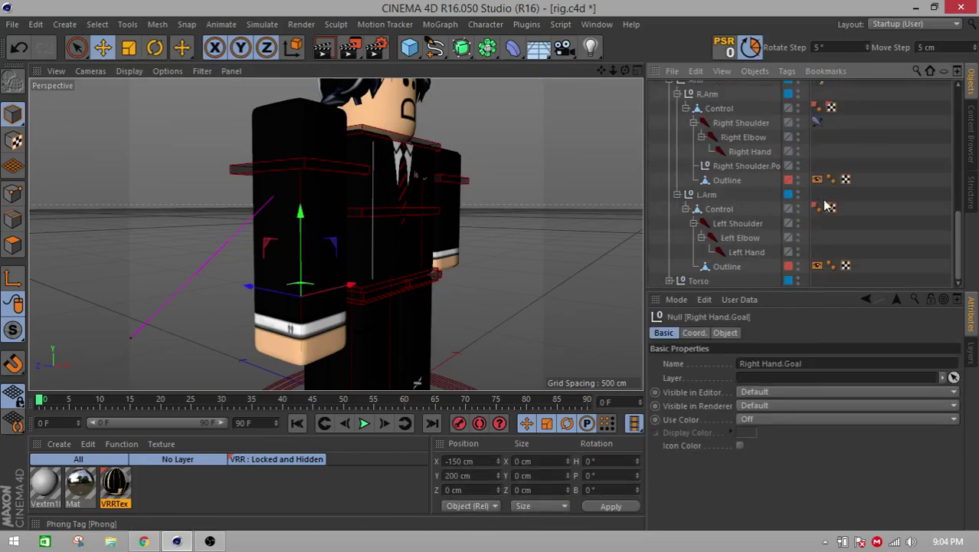
pyautogui.click(817, 123)
pyautogui.scroll(-3, 743, 468)
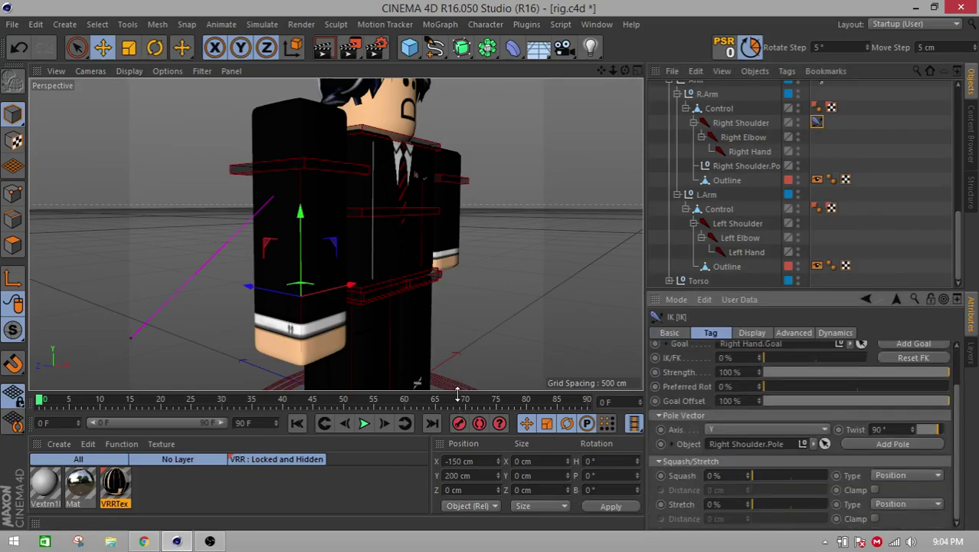
# - Undo the right arm's recent IK changes back to the pole vector's Auto axis and 0° twist
pyautogui.click(658, 460)
pyautogui.click(288, 300)
pyautogui.hotkey('ctrl', 'z')
pyautogui.hotkey('ctrl', 'z')
pyautogui.moveTo(602, 71); pyautogui.dragTo(604, 72)
pyautogui.hotkey('ctrl', 'z')
pyautogui.hotkey('ctrl', 'z')
pyautogui.hotkey('ctrl', 'z')
pyautogui.hotkey('ctrl', 'z')
pyautogui.hotkey('ctrl', 'z')
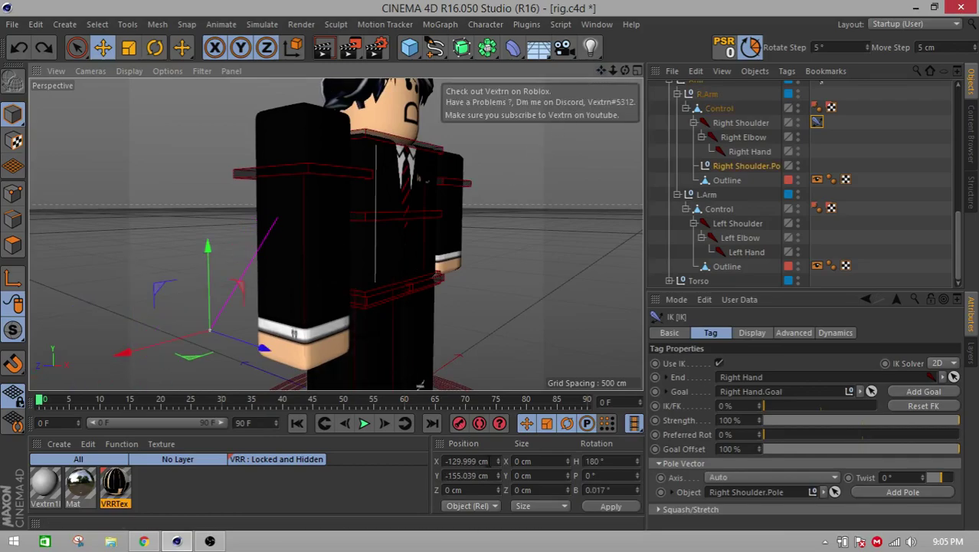
# - Try setting the X size of the right arm's SS.R.Arm subdivision surface to 200 cm, and undo the resize
pyautogui.keyDown('alt'); pyautogui.moveTo(538, 256); pyautogui.dragTo(448, 285); pyautogui.keyUp('alt')
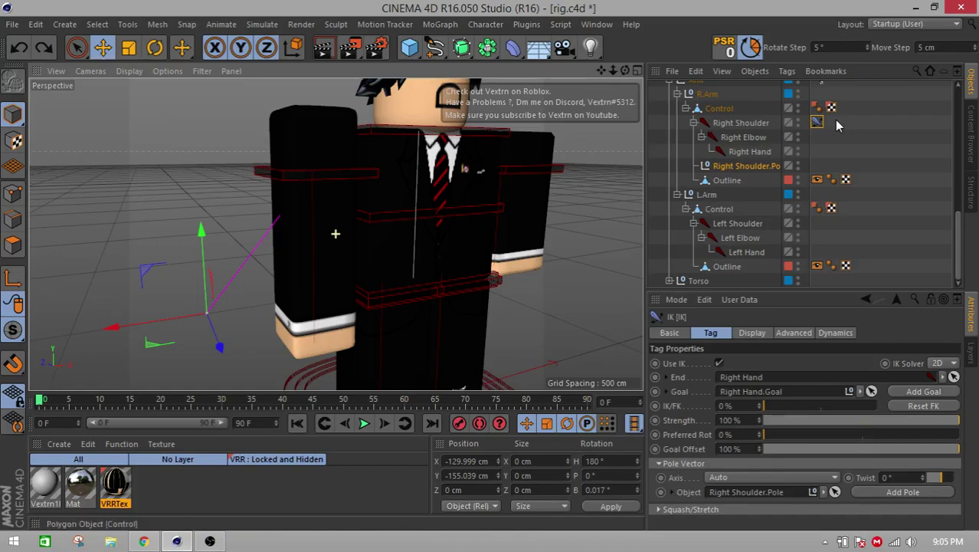
pyautogui.click(819, 123)
pyautogui.click(321, 151)
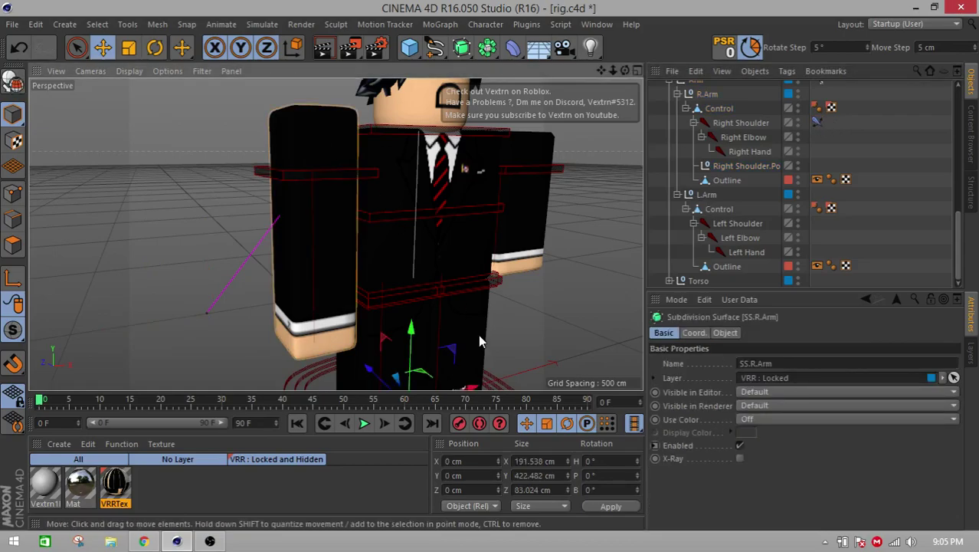
pyautogui.moveTo(560, 461); pyautogui.dragTo(471, 458)
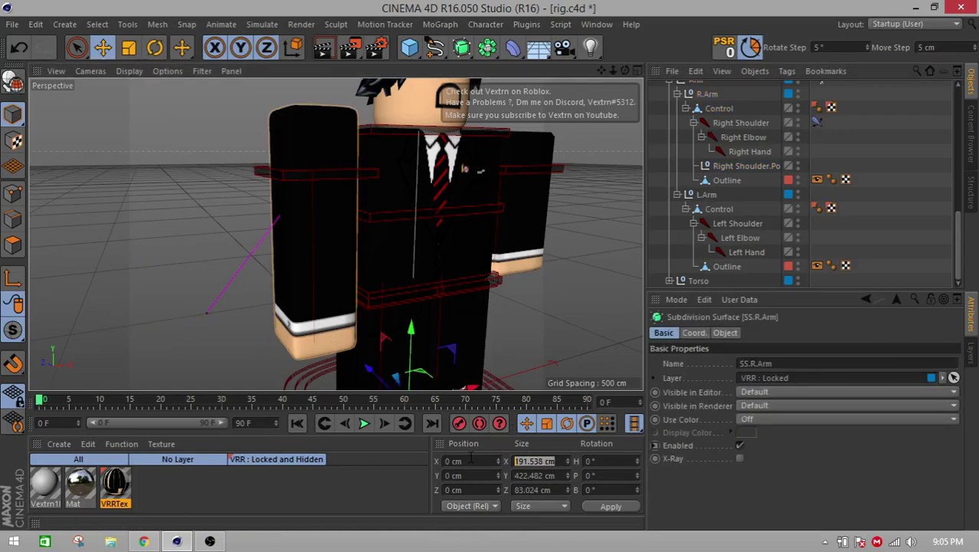
pyautogui.write('200')
pyautogui.press('Return')
pyautogui.hotkey('ctrl', 'z')
pyautogui.moveTo(558, 461); pyautogui.dragTo(487, 459)
pyautogui.write('2')
pyautogui.hotkey('ctrl', 'y')
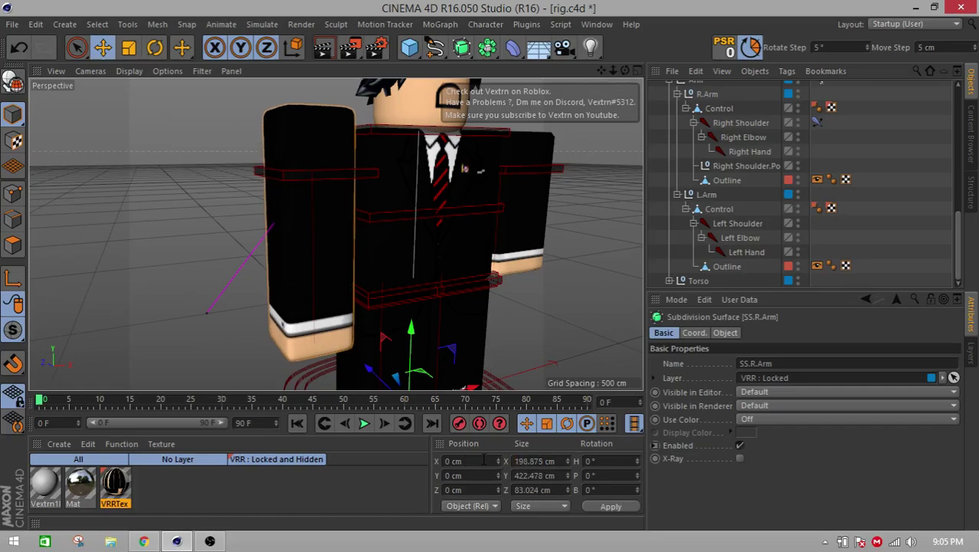
pyautogui.scroll(2, 318, 331)
pyautogui.hotkey('ctrl', 'z')
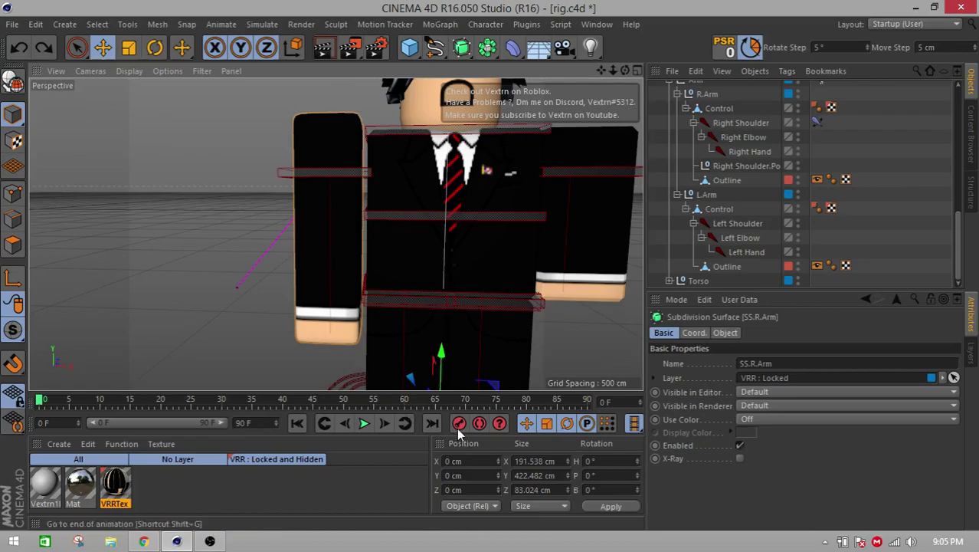
# - Try setting SS.R.Arm's Z size to 100 cm and changing its Y size, and undo both size changes
pyautogui.moveTo(555, 489); pyautogui.dragTo(492, 499)
pyautogui.write('1')
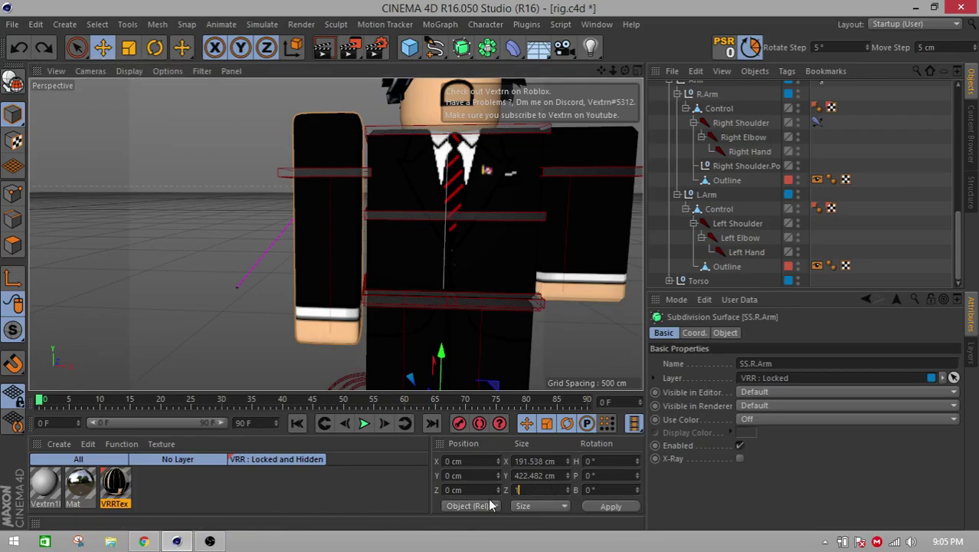
pyautogui.write('00')
pyautogui.press('Return')
pyautogui.click(536, 475)
pyautogui.write('2')
pyautogui.press('Return')
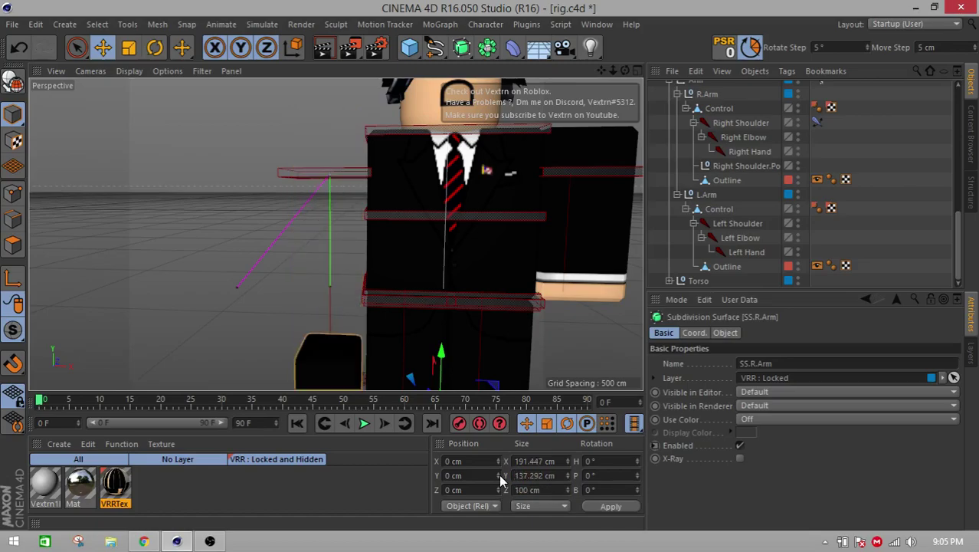
pyautogui.hotkey('ctrl', 'z')
pyautogui.hotkey('ctrl', 'z')
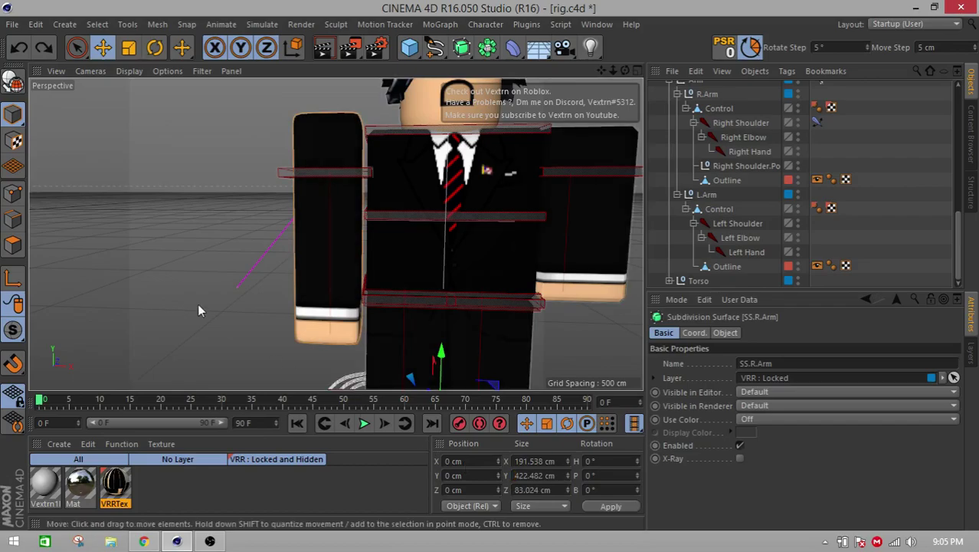
# - Delete the IK tag from the Right Shoulder joint
pyautogui.click(186, 304)
pyautogui.click(815, 123)
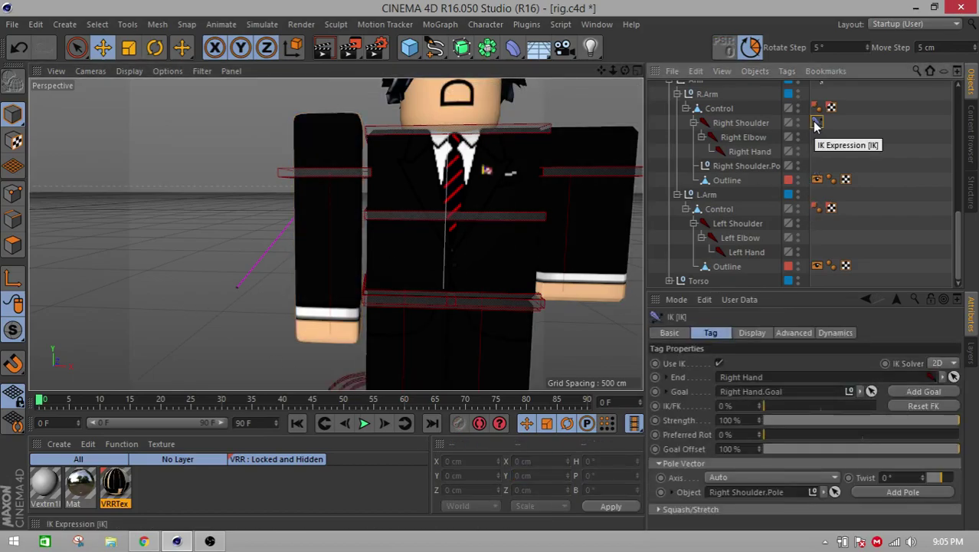
pyautogui.press('Delete')
# - Compare the sizes of the two arm subdivision surfaces, try matching SS.R.Arm's X size to the left arm, and undo it
pyautogui.click(596, 236)
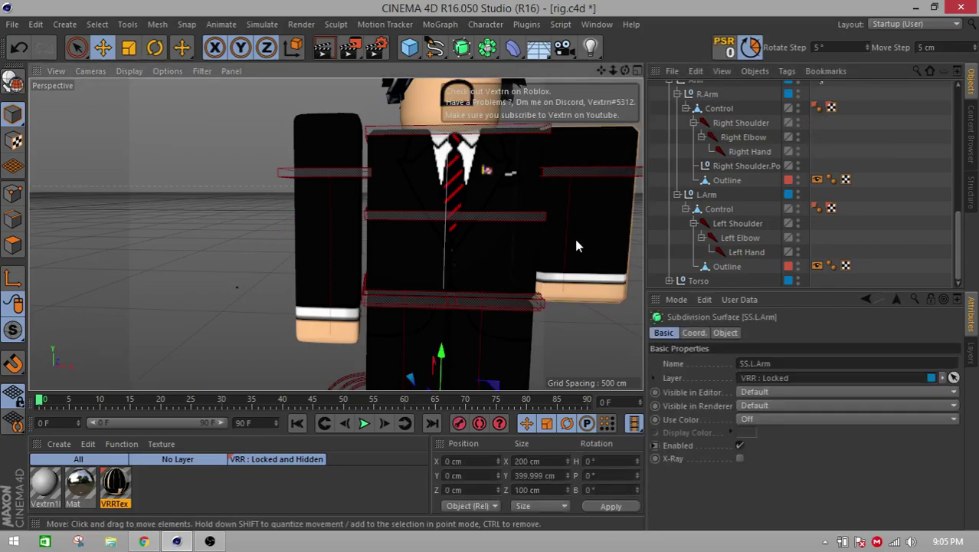
pyautogui.click(344, 241)
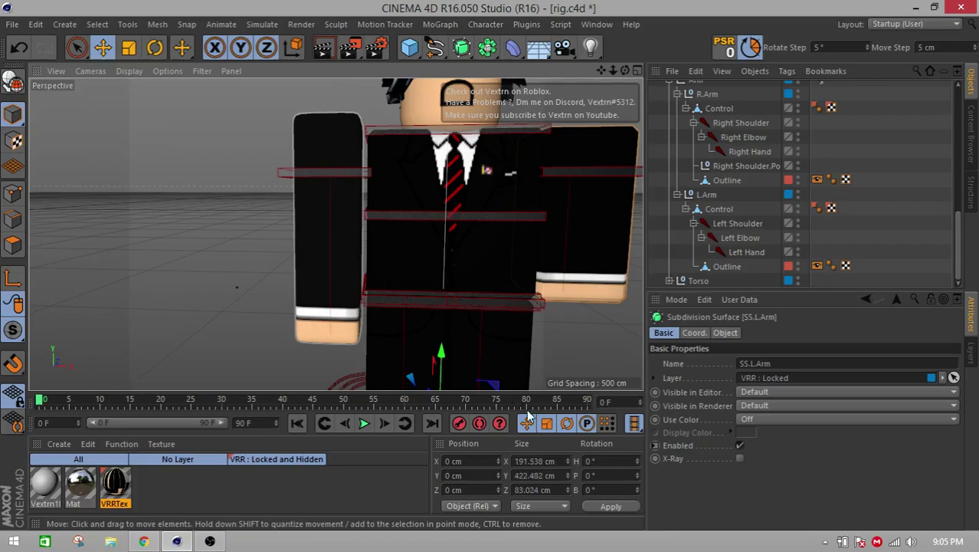
pyautogui.moveTo(556, 461); pyautogui.dragTo(452, 461)
pyautogui.write('20')
pyautogui.press('Return')
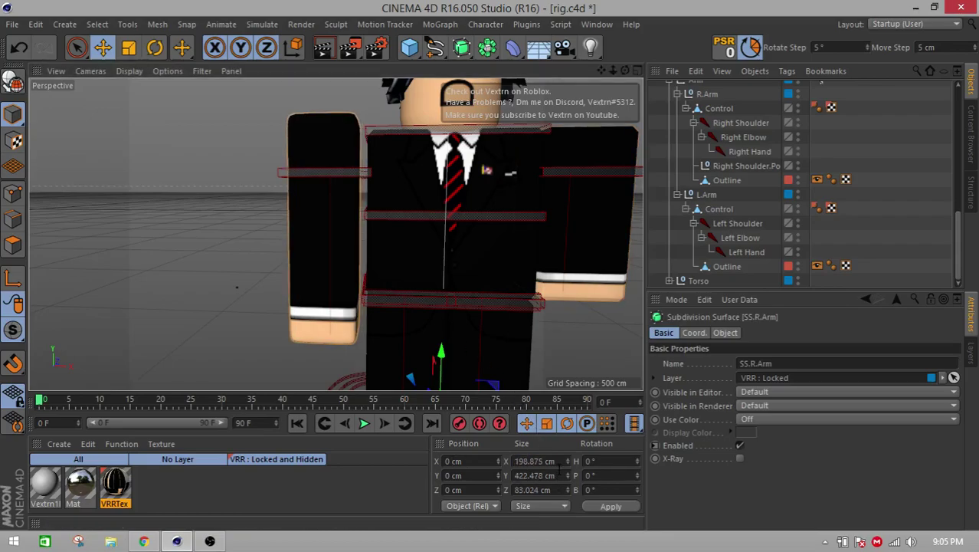
pyautogui.hotkey('ctrl', 'z')
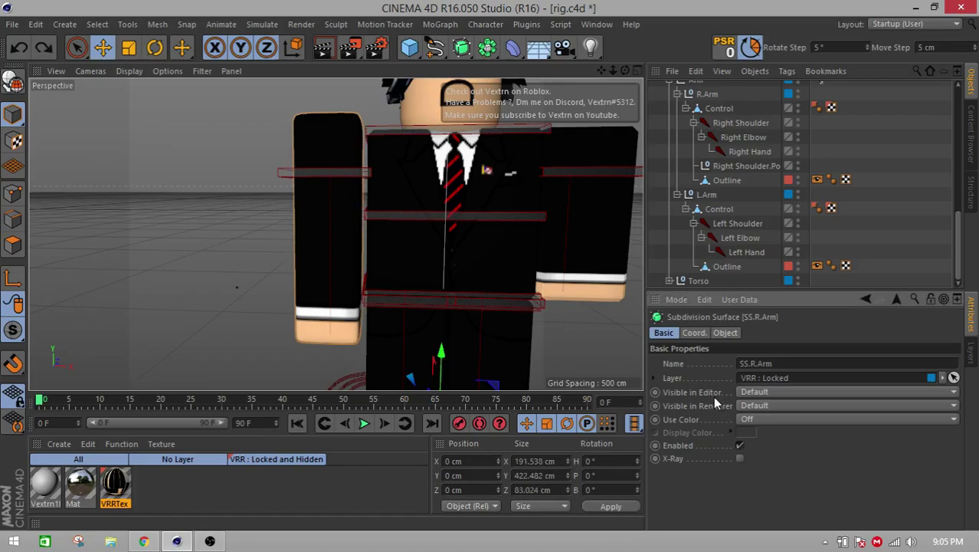
# - Examine the Body Parts group and check the size and rotation of the Right Arm mesh
pyautogui.scroll(5, 775, 187)
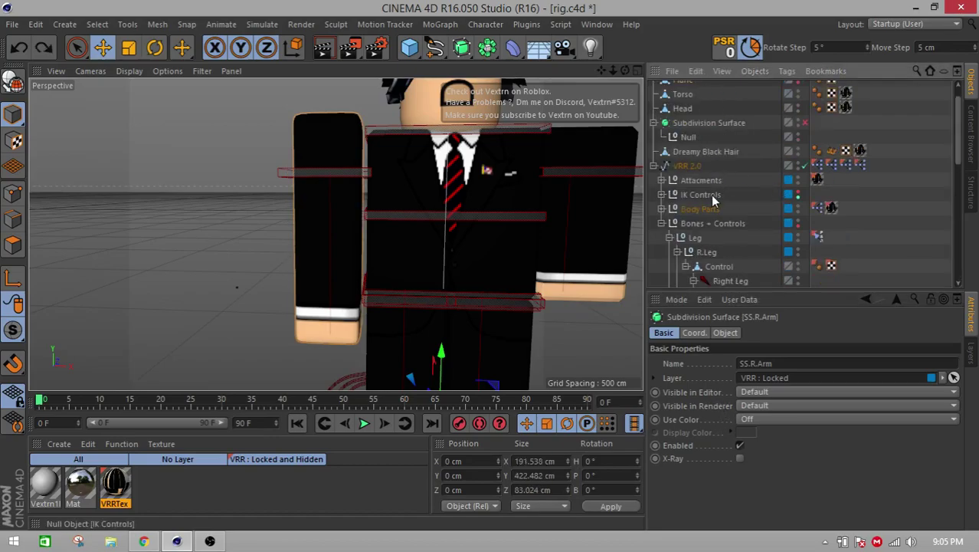
pyautogui.scroll(-4, 683, 214)
pyautogui.scroll(4, 680, 215)
pyautogui.click(662, 209)
pyautogui.scroll(-4, 667, 210)
pyautogui.scroll(4, 686, 200)
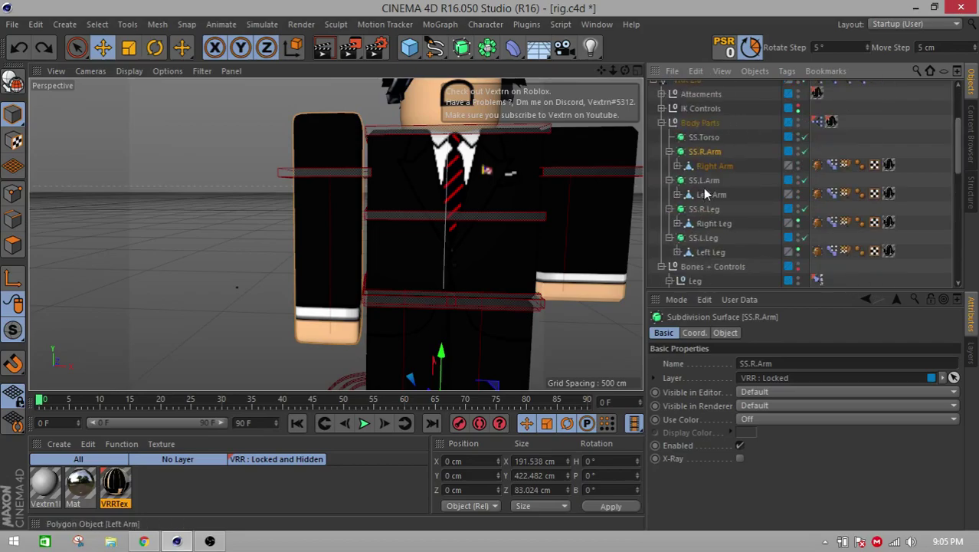
pyautogui.click(710, 166)
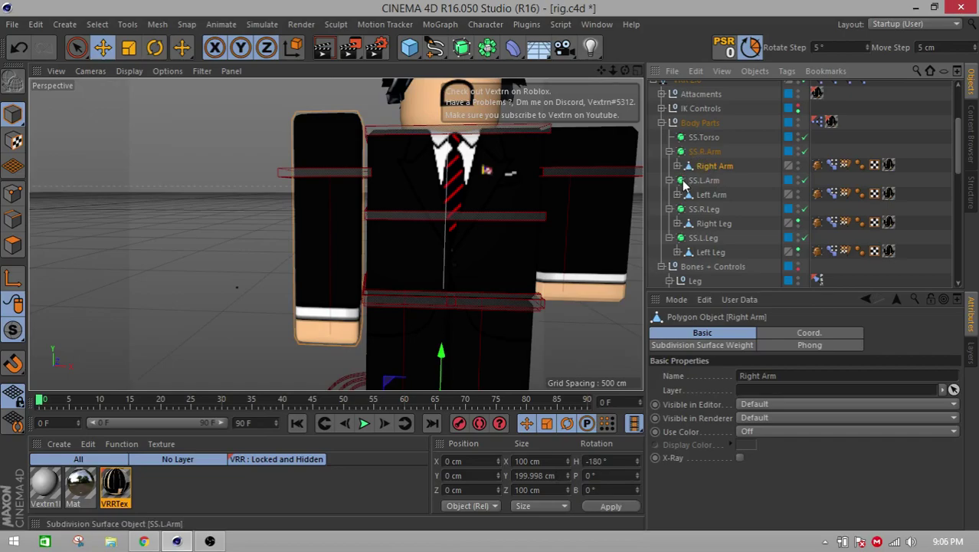
pyautogui.scroll(-6, 704, 207)
pyautogui.scroll(-3, 547, 224)
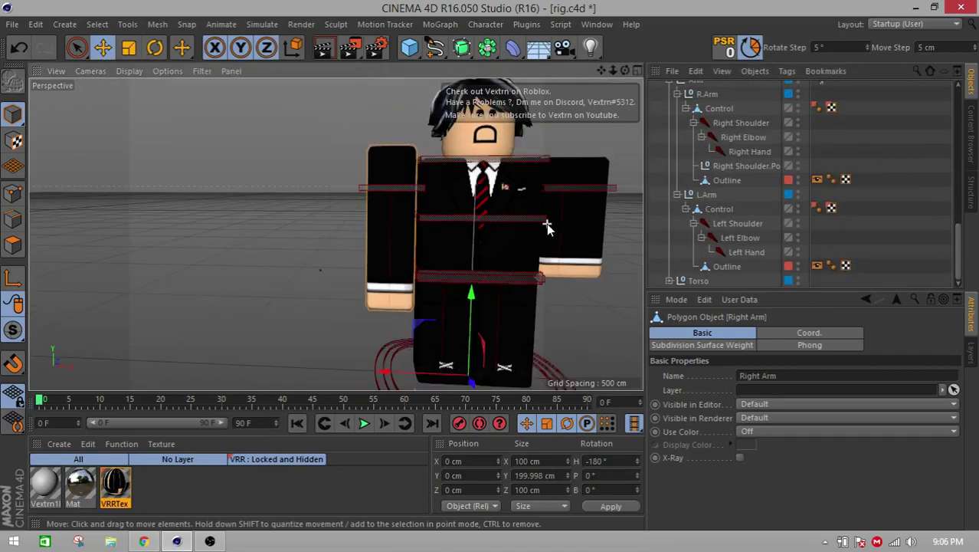
# - Undo the right arm's IK setup back to the state before its IK tag, goal and pole were added
pyautogui.moveTo(600, 70); pyautogui.dragTo(518, 50)
pyautogui.hotkey('ctrl', 'z')
pyautogui.hotkey('ctrl', 'z')
pyautogui.hotkey('ctrl', 'z')
pyautogui.hotkey('ctrl', 'z')
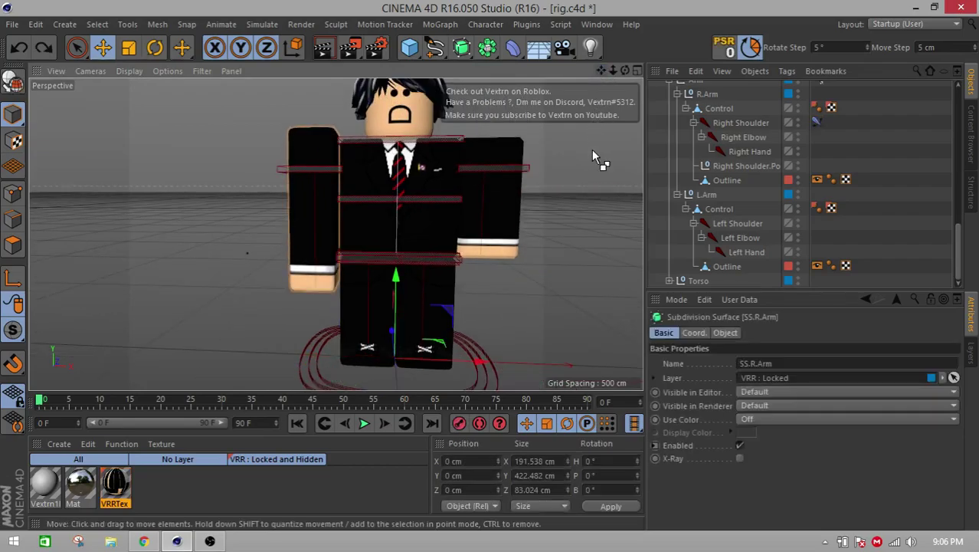
pyautogui.hotkey('ctrl', 'z')
pyautogui.hotkey('ctrl', 'z')
pyautogui.hotkey('ctrl', 'z')
pyautogui.hotkey('ctrl', 'z')
pyautogui.hotkey('ctrl', 'z')
pyautogui.hotkey('ctrl', 'z')
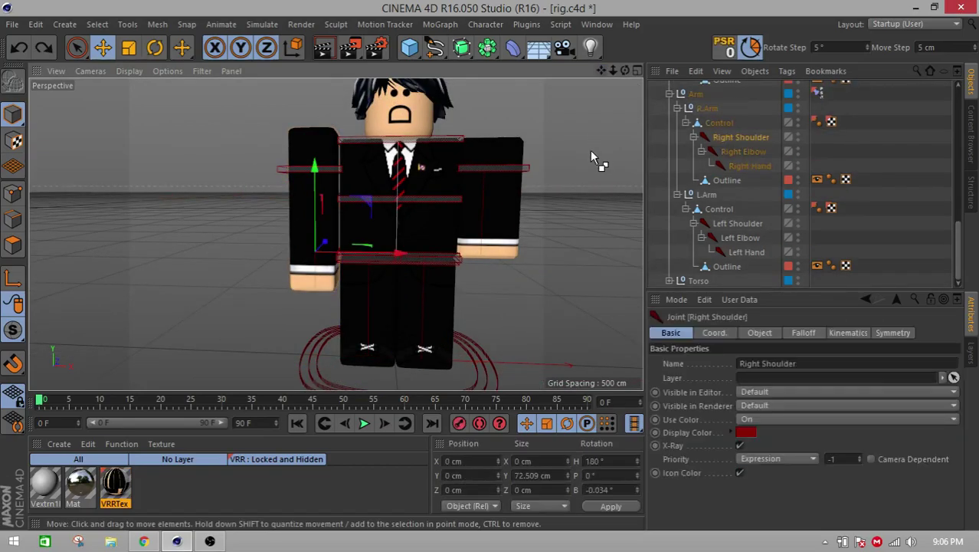
pyautogui.hotkey('ctrl', 'z')
pyautogui.hotkey('ctrl', 'z')
pyautogui.hotkey('ctrl', 'z')
pyautogui.hotkey('ctrl', 'z')
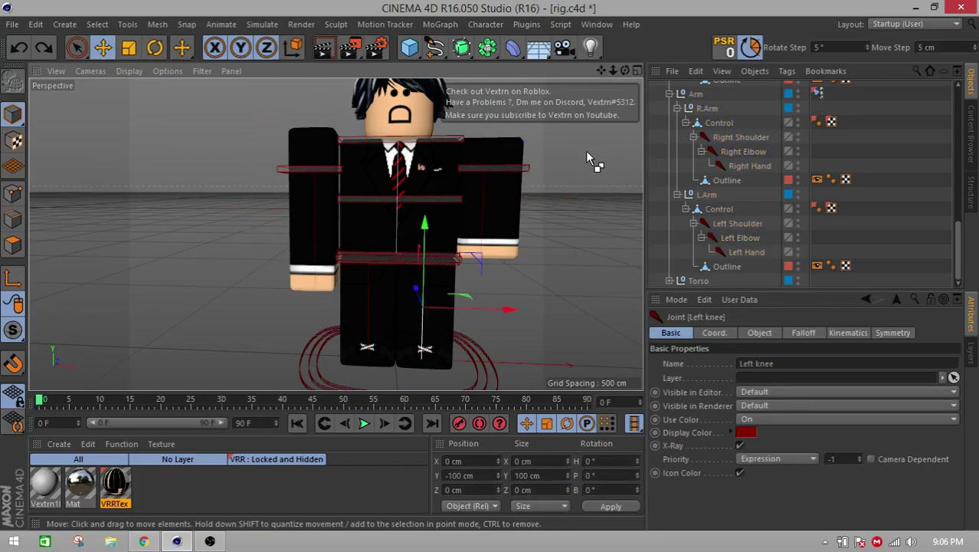
pyautogui.hotkey('ctrl', 'z')
pyautogui.keyDown('alt'); pyautogui.moveTo(568, 165); pyautogui.dragTo(558, 196); pyautogui.keyUp('alt')
pyautogui.hotkey('ctrl', 'shift', 'z')
pyautogui.scroll(4, 833, 193)
pyautogui.scroll(8, 832, 192)
pyautogui.scroll(3, 828, 188)
pyautogui.click(681, 118)
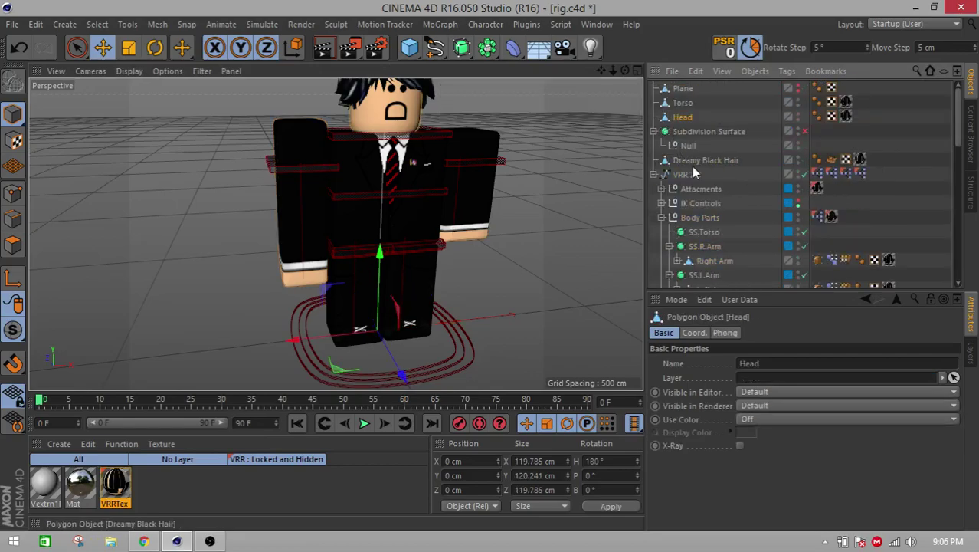
pyautogui.scroll(-8, 691, 166)
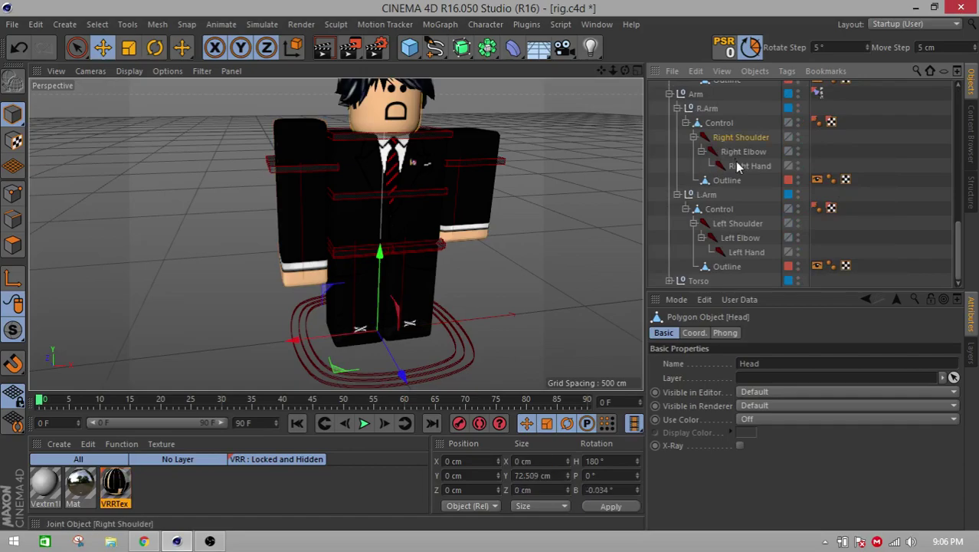
# - Create an IK chain across the Right Shoulder, Right Elbow and Right Hand joints
pyautogui.click(739, 137)
pyautogui.keyDown('shift'); pyautogui.click(749, 165); pyautogui.keyUp('shift')
pyautogui.moveTo(511, 151)
pyautogui.keyDown('alt'); pyautogui.mouseDown()
pyautogui.moveTo(591, 123)
pyautogui.moveTo(527, 148)
pyautogui.mouseUp(); pyautogui.keyUp('alt')
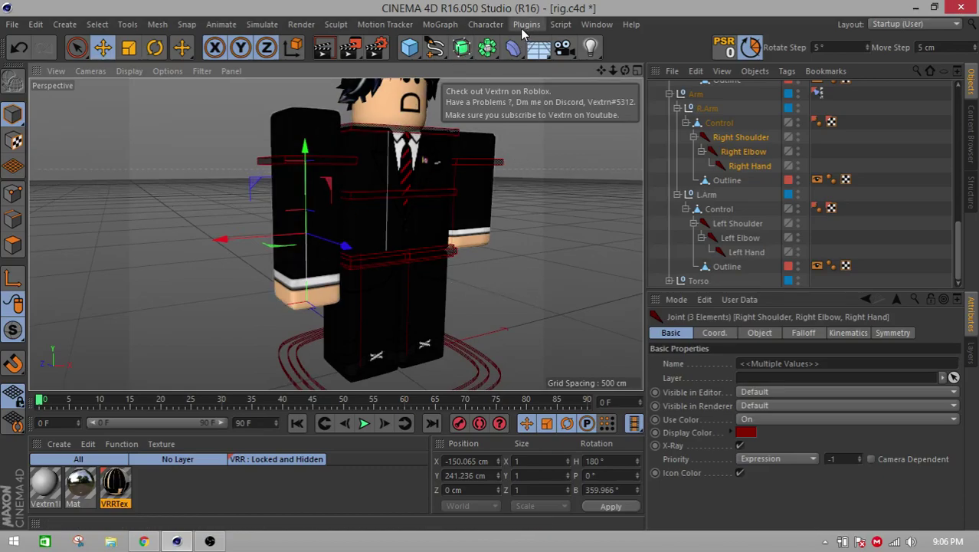
pyautogui.click(486, 23)
pyautogui.moveTo(520, 60)
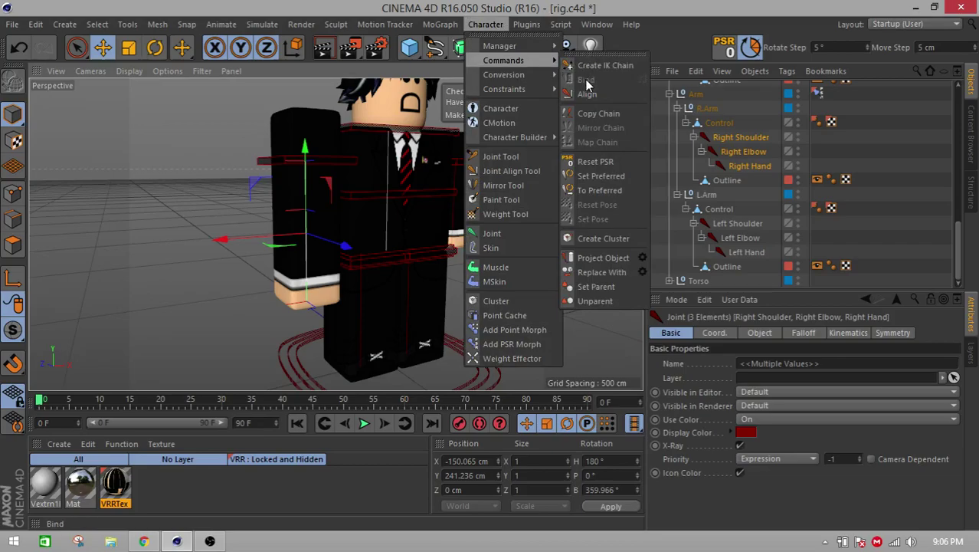
pyautogui.click(604, 65)
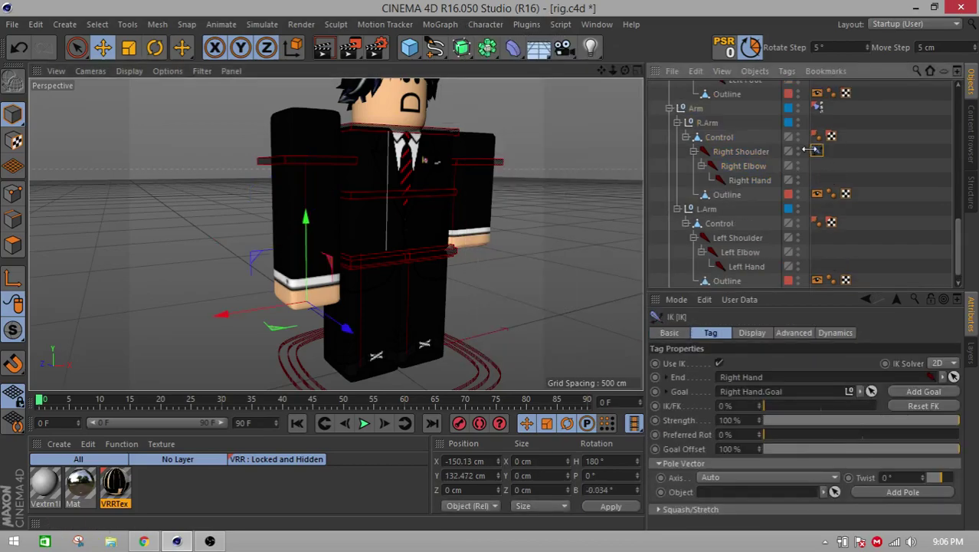
# - Test the right arm by moving its goal, restore it, and try increasing the Stretch value of the IK tag
pyautogui.moveTo(489, 186); pyautogui.dragTo(489, 187)
pyautogui.hotkey('ctrl', 'z')
pyautogui.moveTo(309, 235)
pyautogui.mouseDown()
pyautogui.moveTo(309, 226)
pyautogui.moveTo(308, 247)
pyautogui.mouseUp()
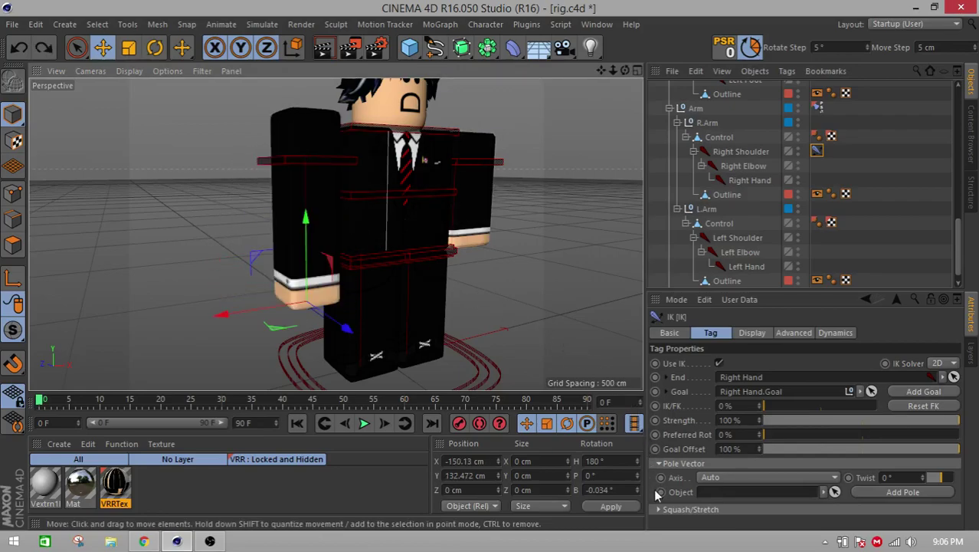
pyautogui.click(674, 508)
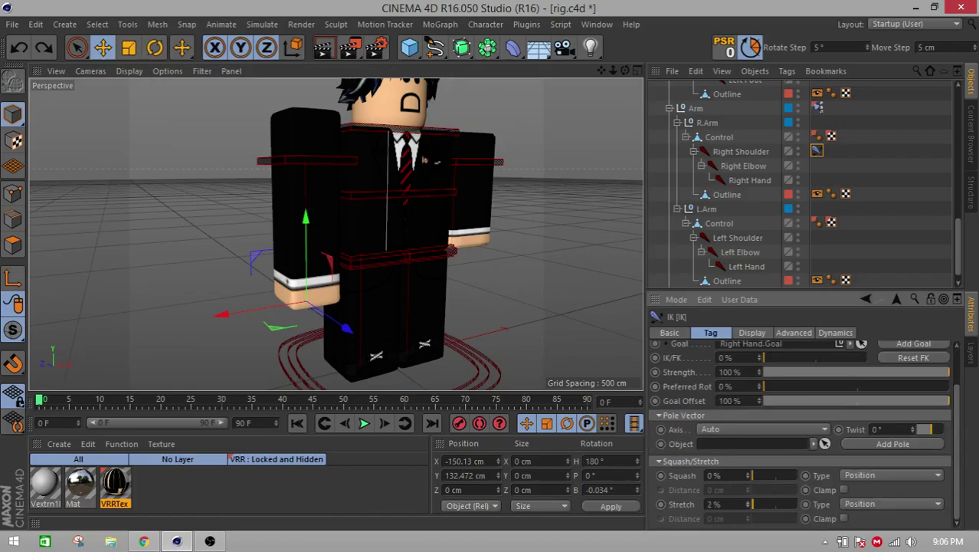
pyautogui.moveTo(754, 504); pyautogui.dragTo(780, 507)
# - Undo the right arm's IK chain and the earlier nesting of the left arm and leg joints
pyautogui.click(28, 49)
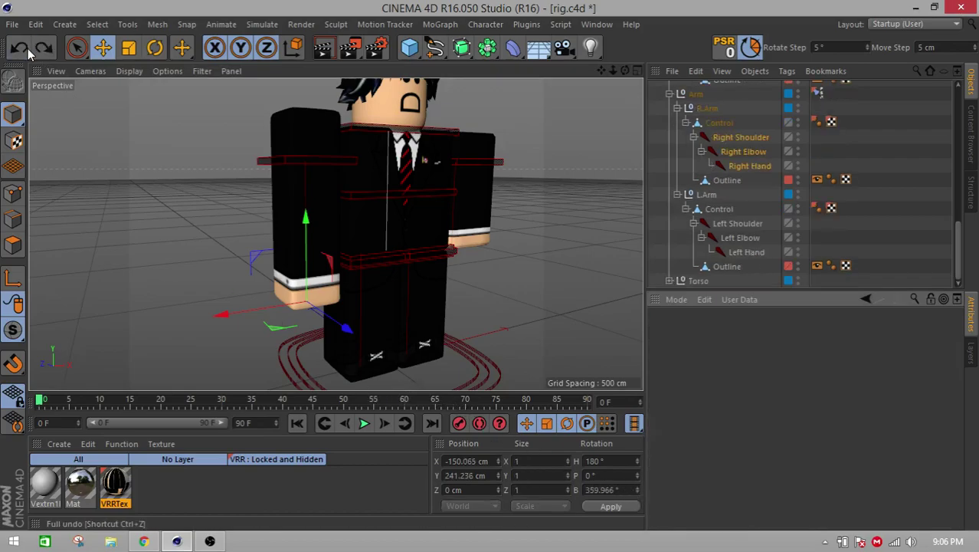
pyautogui.click(25, 49)
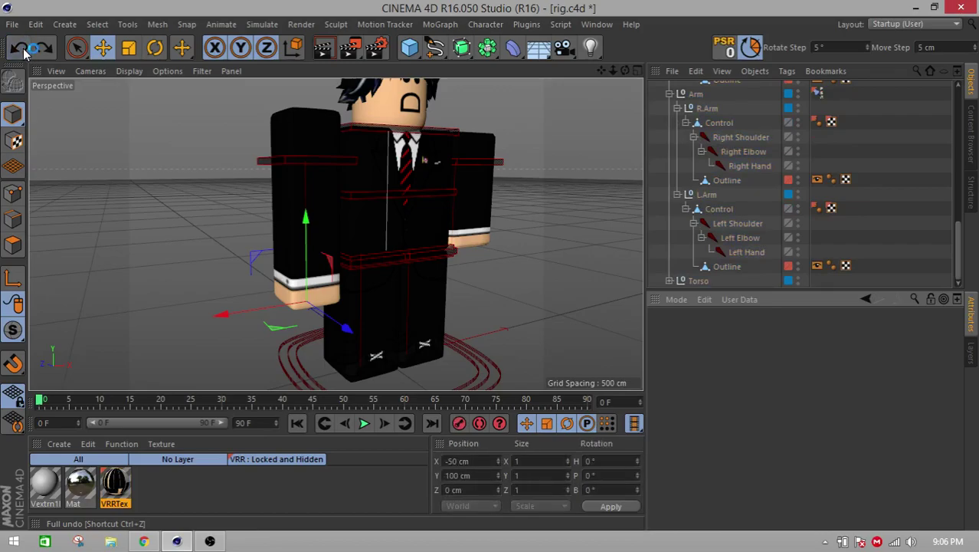
pyautogui.click(25, 49)
# - Try scaling the Right Arm mesh to 70 % in height and moving it to X -10 cm, Y 150 cm, and undo both changes
pyautogui.click(160, 172)
pyautogui.keyDown('alt'); pyautogui.moveTo(160, 171); pyautogui.dragTo(138, 190); pyautogui.keyUp('alt')
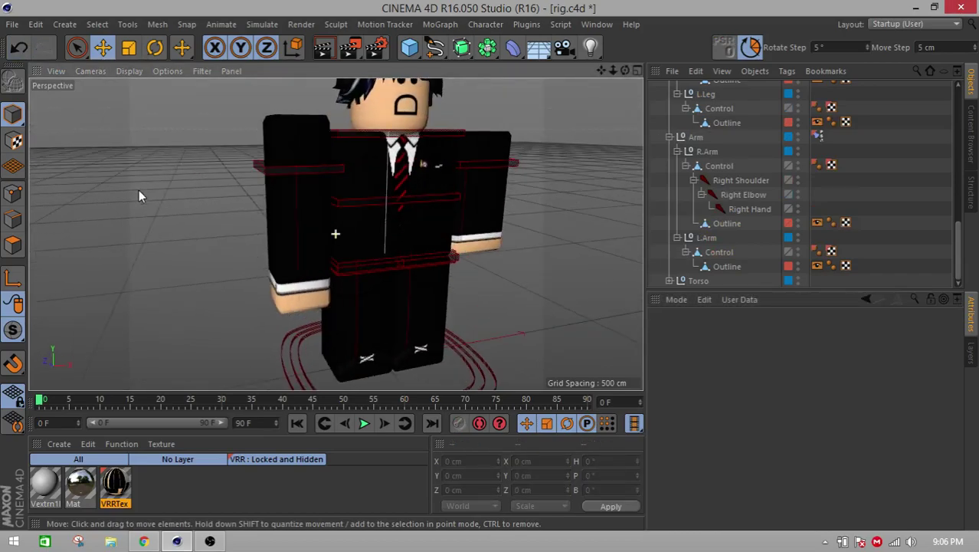
pyautogui.click(287, 220)
pyautogui.scroll(10, 735, 229)
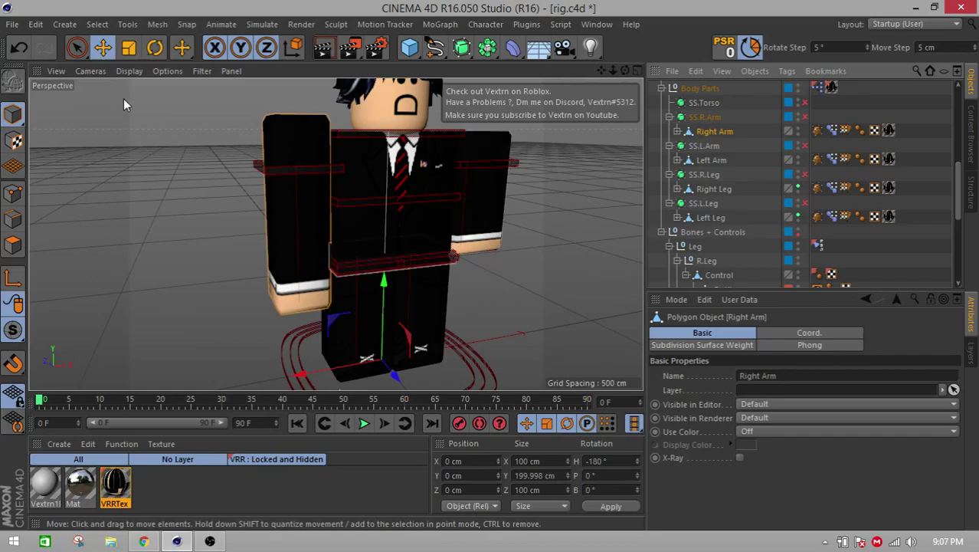
pyautogui.press('t')
pyautogui.moveTo(383, 280); pyautogui.dragTo(387, 316)
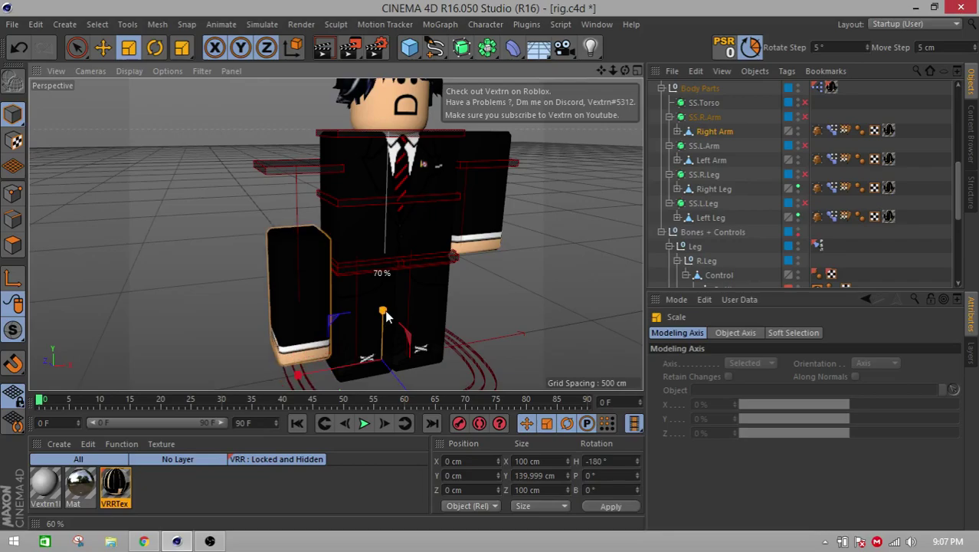
pyautogui.click(104, 48)
pyautogui.moveTo(386, 280); pyautogui.dragTo(362, 233)
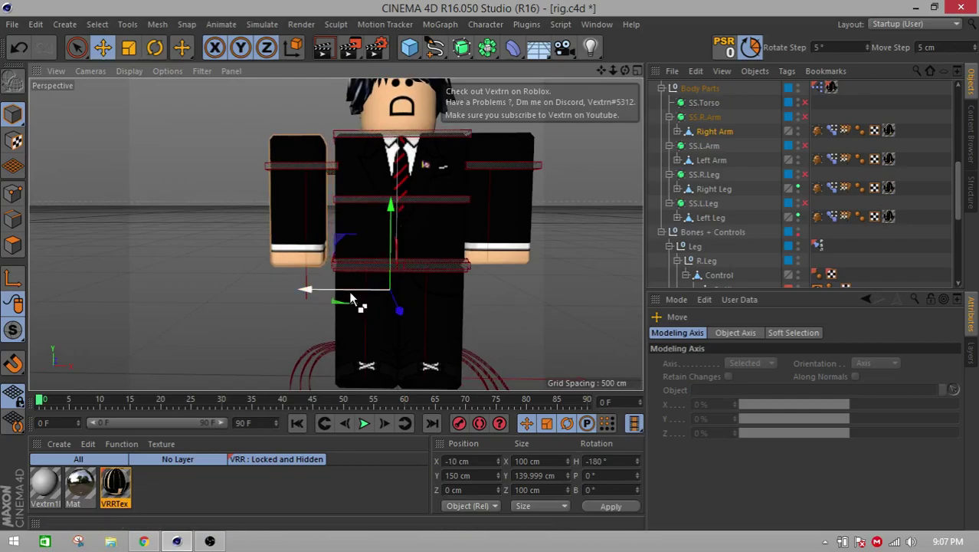
pyautogui.hotkey('ctrl', 'z')
pyautogui.hotkey('ctrl', 'z')
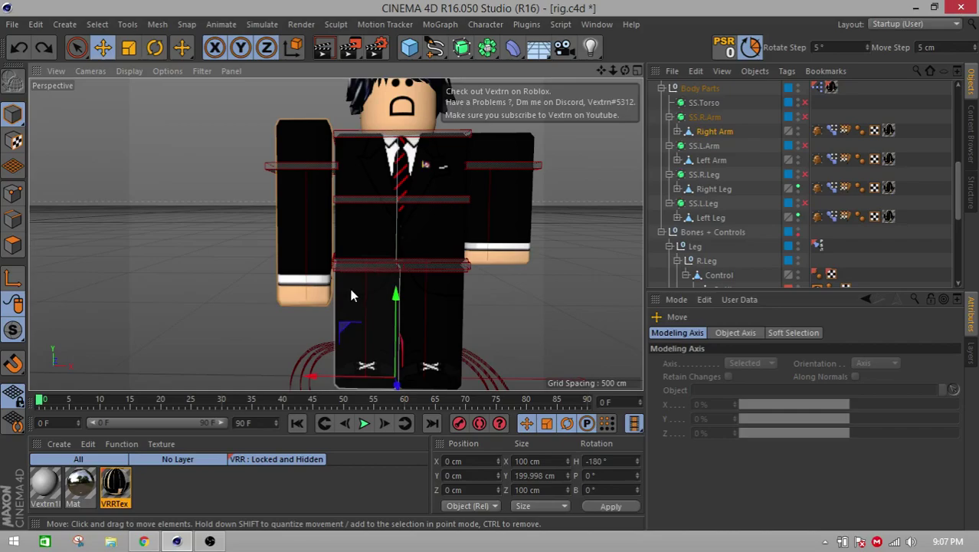
# - Nest the Left Shoulder, Left Elbow and Left Hand joint chain under the Control object of L.Arm
pyautogui.scroll(5, 715, 219)
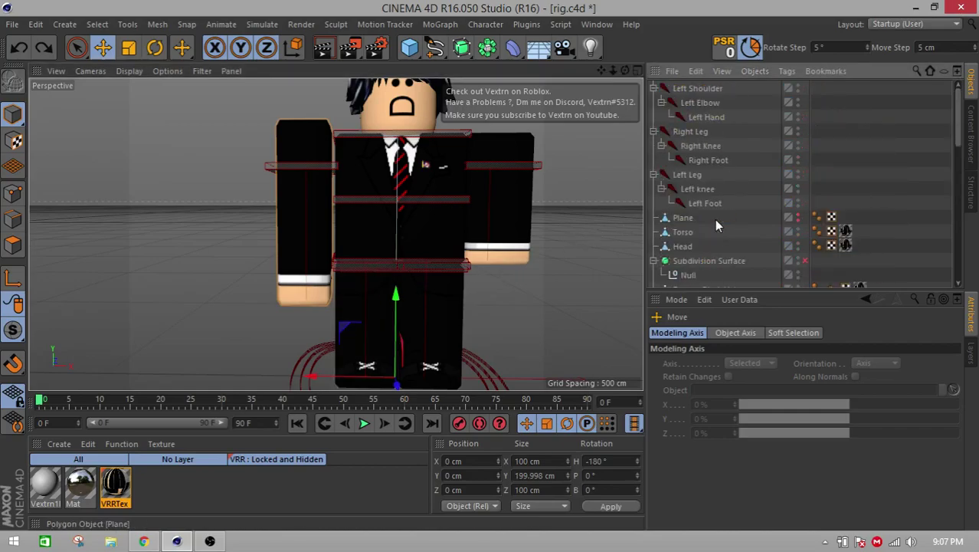
pyautogui.click(686, 90)
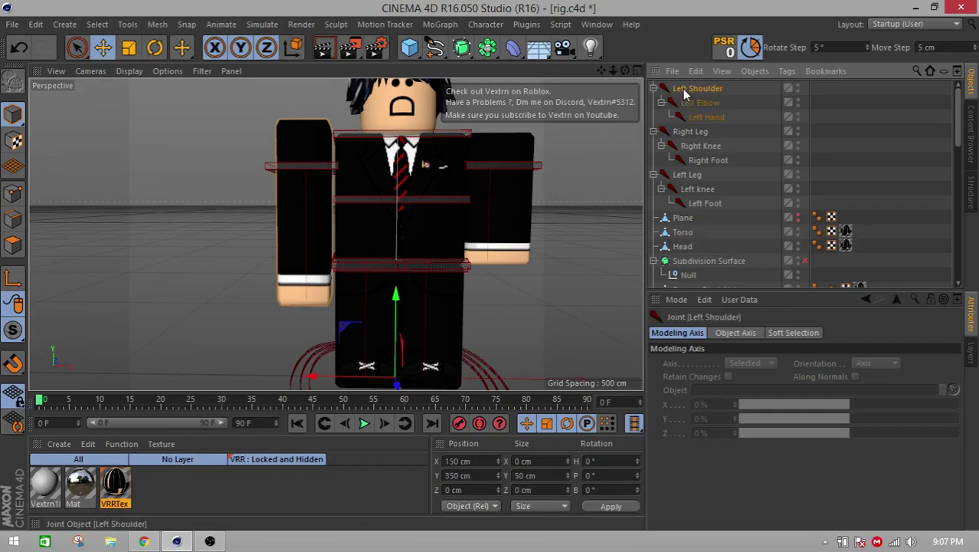
pyautogui.keyDown('shift'); pyautogui.click(706, 117); pyautogui.keyUp('shift')
pyautogui.scroll(-5, 699, 280)
pyautogui.scroll(-5, 699, 286)
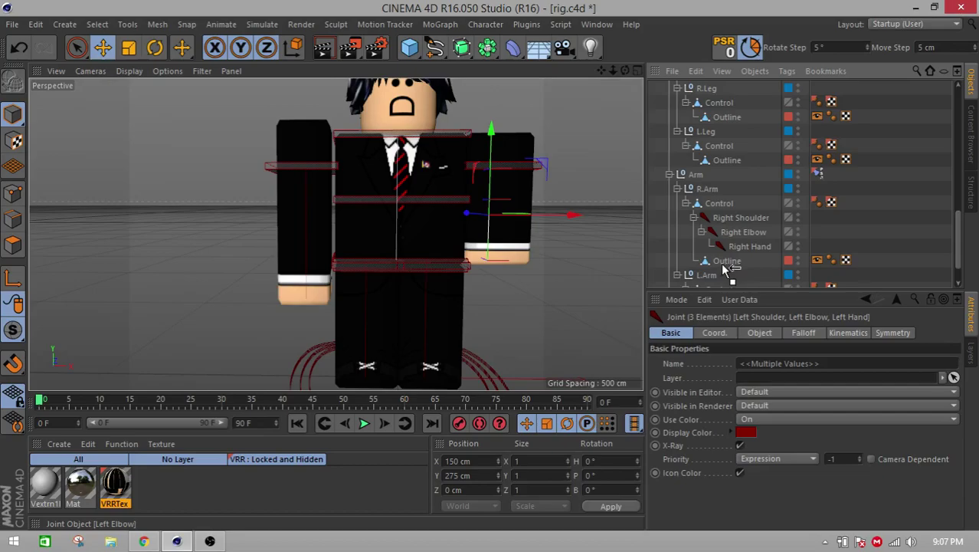
pyautogui.scroll(-5, 714, 280)
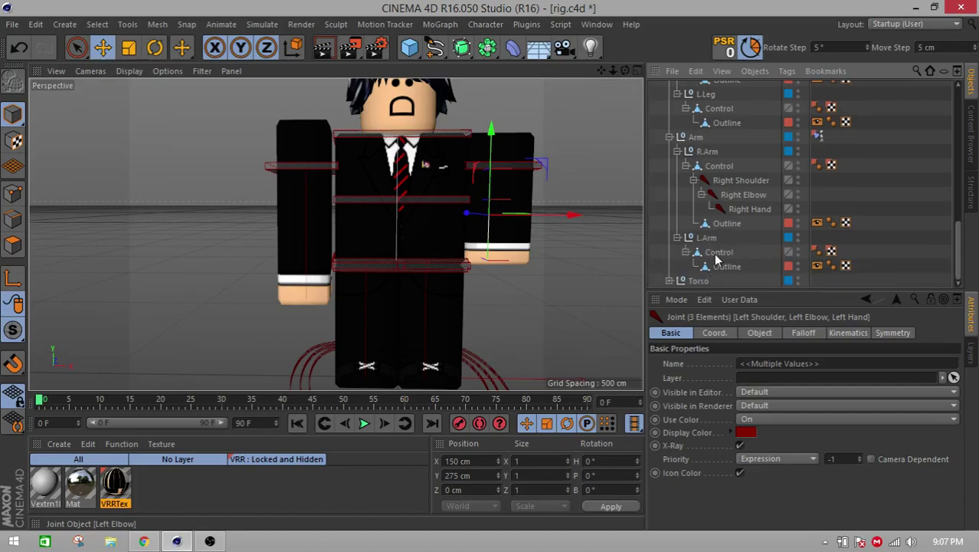
# - Create an IK chain with a goal on the three right arm joints, from Right Shoulder to Right Hand
pyautogui.click(734, 137)
pyautogui.keyDown('shift'); pyautogui.click(738, 167); pyautogui.keyUp('shift')
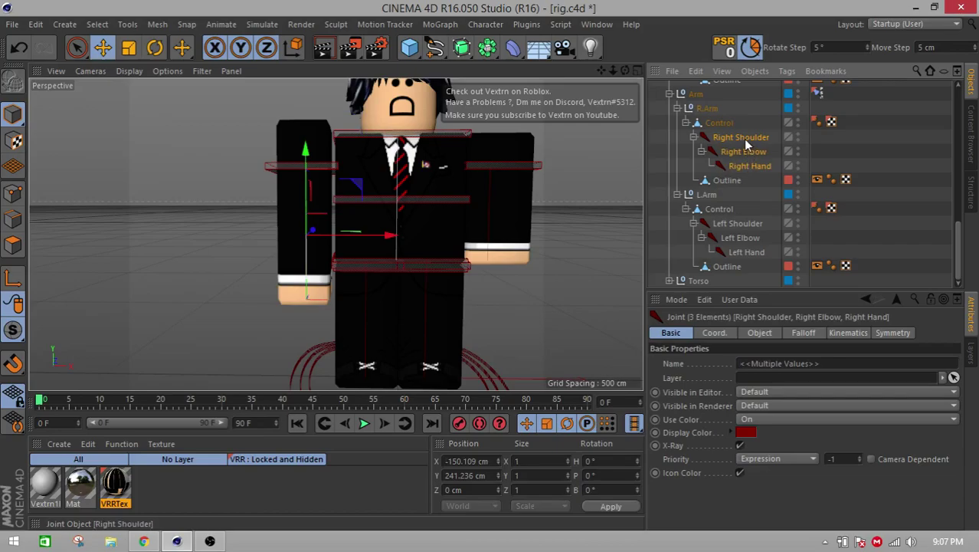
pyautogui.rightClick(742, 143)
pyautogui.moveTo(789, 18)
pyautogui.click(539, 35)
pyautogui.click(525, 24)
pyautogui.moveTo(486, 24)
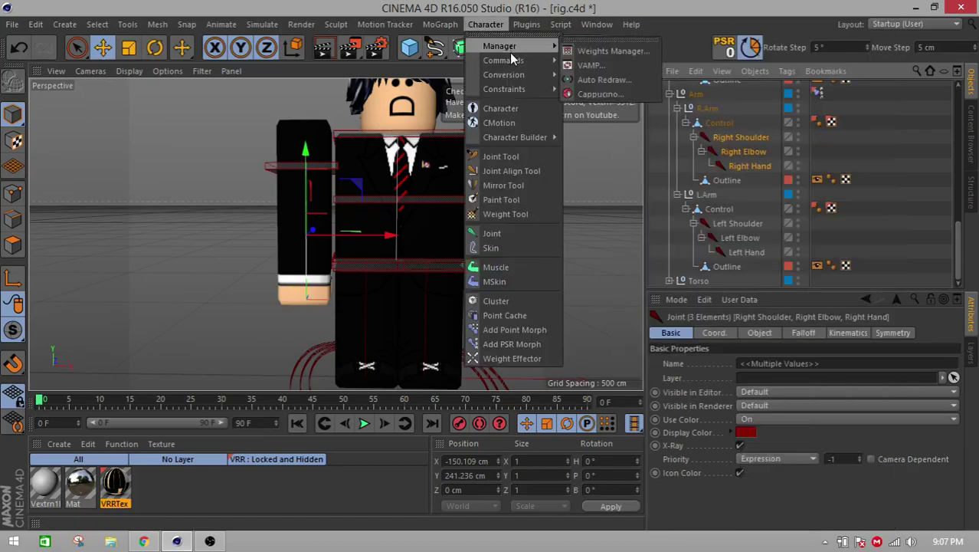
pyautogui.moveTo(505, 60)
pyautogui.click(603, 66)
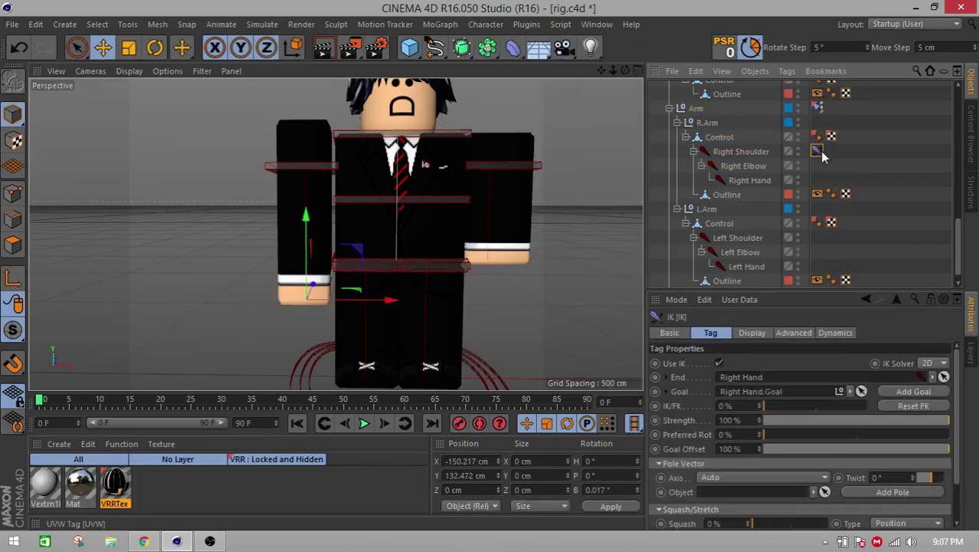
# - Set the right arm IK tag's Squash to 52 % and test it by raising the goal, undoing the move
pyautogui.scroll(-2, 954, 458)
pyautogui.moveTo(782, 480); pyautogui.dragTo(793, 476)
pyautogui.moveTo(304, 273); pyautogui.dragTo(317, 244)
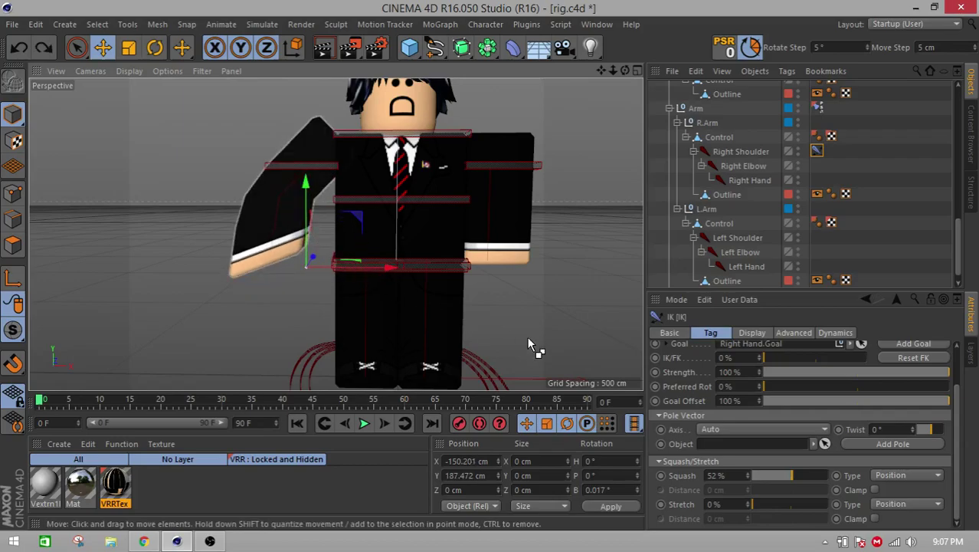
pyautogui.hotkey('ctrl', 'z')
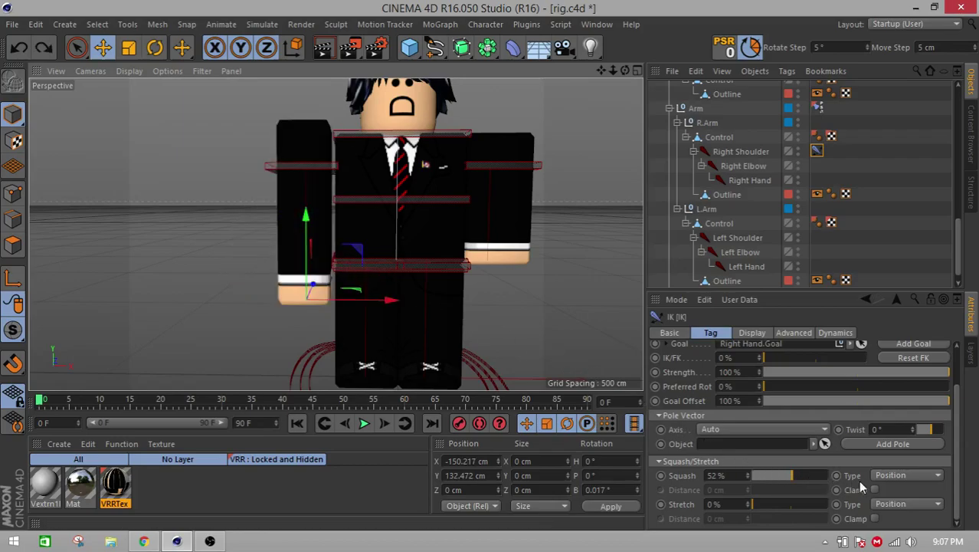
# - Set the Squash type to Volume Scale and test the arm by raising the goal, undoing the move
pyautogui.click(908, 475)
pyautogui.click(904, 463)
pyautogui.moveTo(306, 264); pyautogui.dragTo(318, 211)
pyautogui.hotkey('ctrl', 'z')
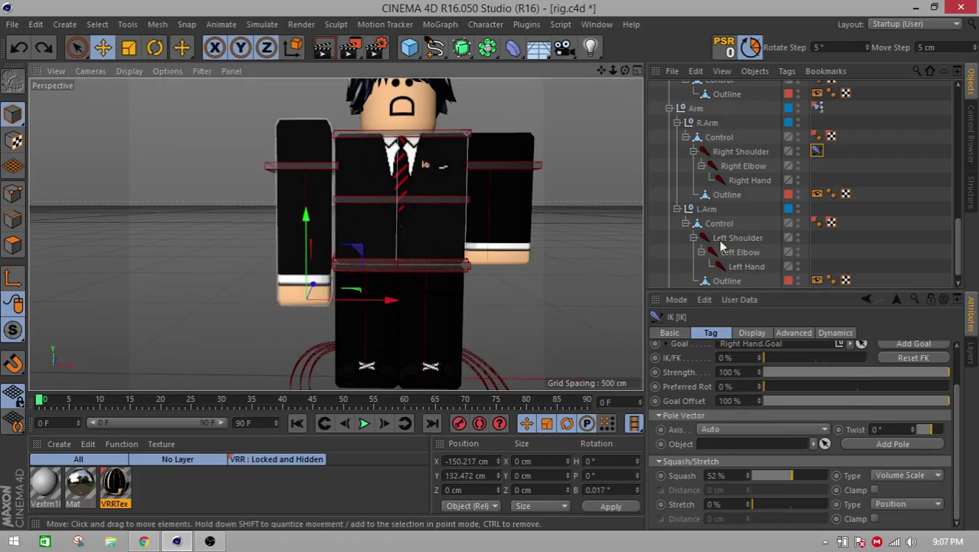
# - Add a pole to the right arm's IK tag and test the goal sideways, undoing the move
pyautogui.click(754, 429)
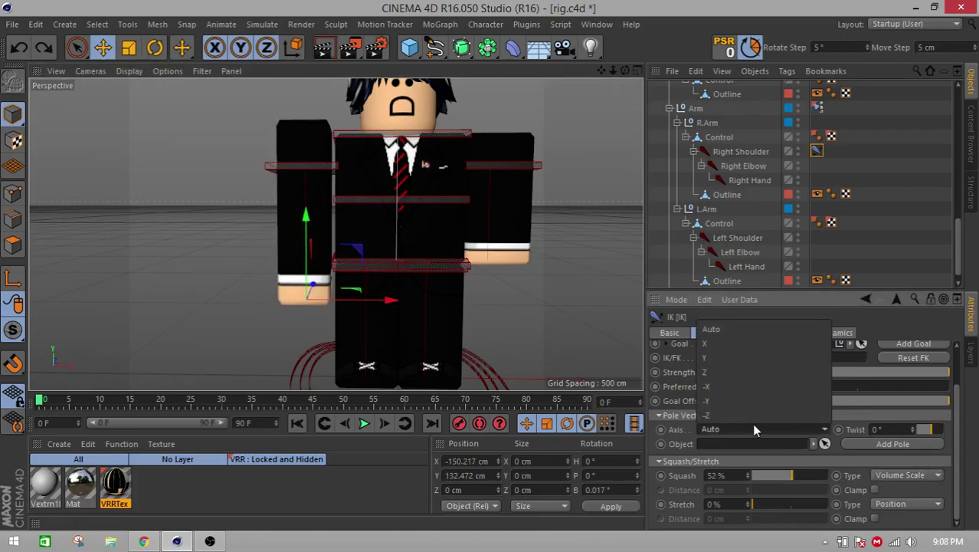
pyautogui.click(754, 429)
pyautogui.click(868, 443)
pyautogui.moveTo(357, 300); pyautogui.dragTo(291, 300)
pyautogui.hotkey('ctrl', 'z')
# - Position the Right Shoulder.Pole null at X -200 cm and Y -150 cm
pyautogui.click(743, 197)
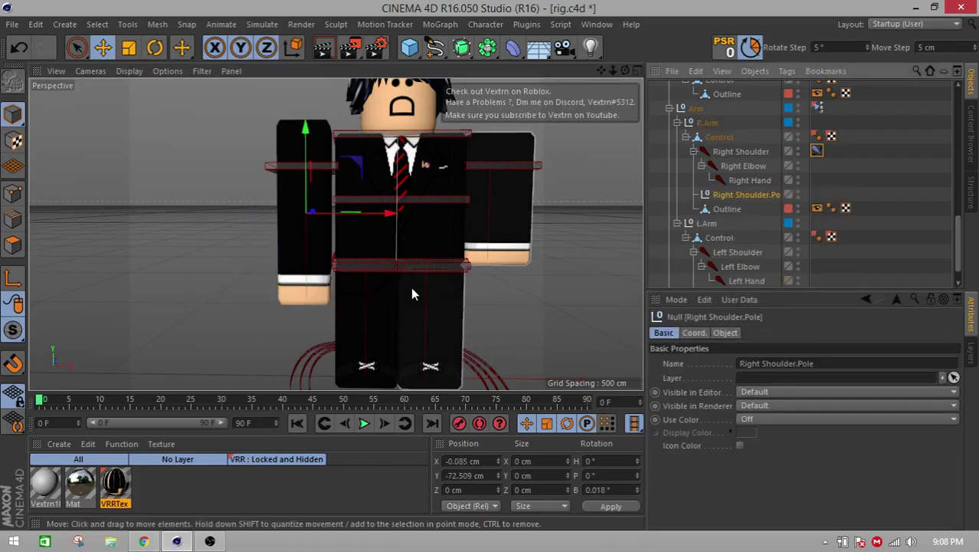
pyautogui.moveTo(349, 214); pyautogui.dragTo(273, 221)
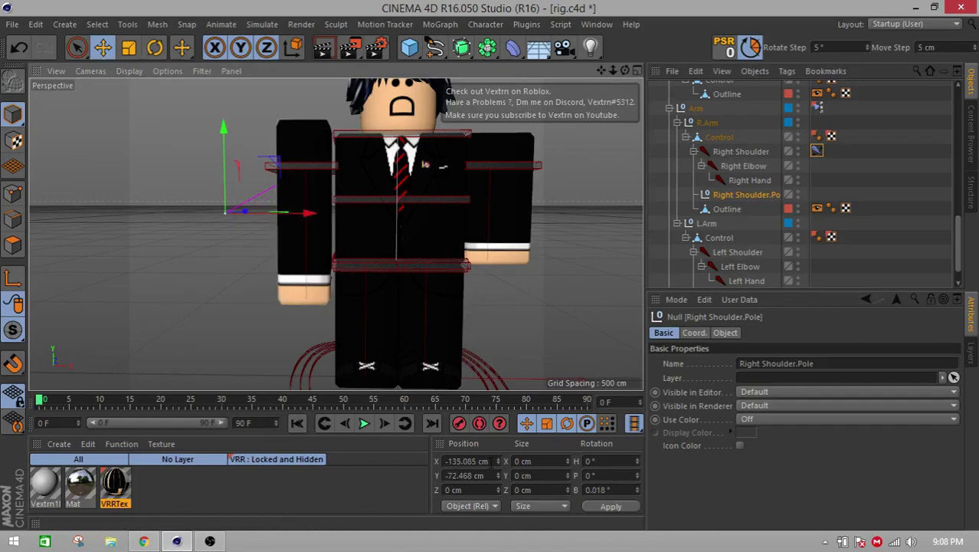
pyautogui.moveTo(491, 463); pyautogui.dragTo(406, 459)
pyautogui.write('-200')
pyautogui.press('Return')
pyautogui.moveTo(491, 475); pyautogui.dragTo(450, 475)
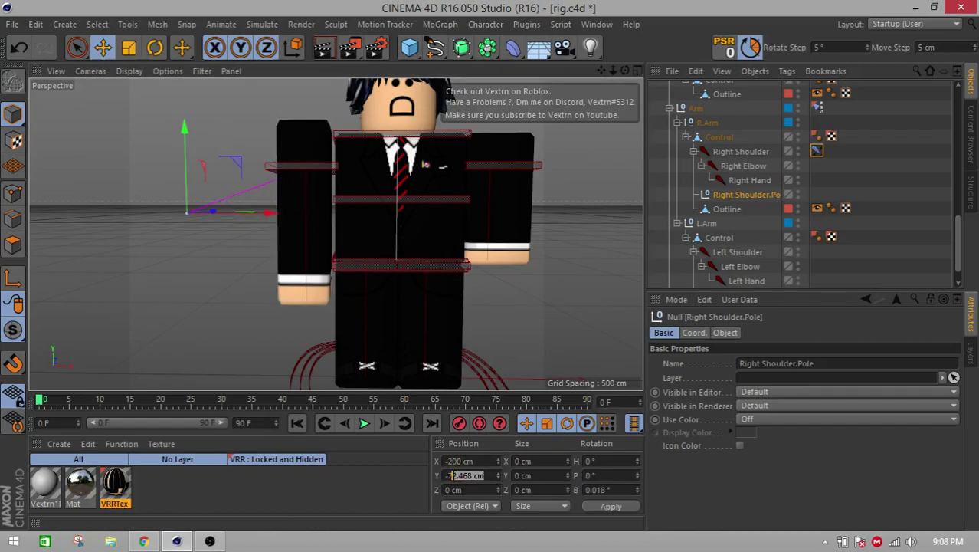
pyautogui.write('-150')
pyautogui.press('Return')
# - Set the pole vector of the Right Shoulder's IK tag to axis Y with a twist of 90°
pyautogui.keyDown('alt'); pyautogui.moveTo(412, 242); pyautogui.dragTo(523, 245); pyautogui.keyUp('alt')
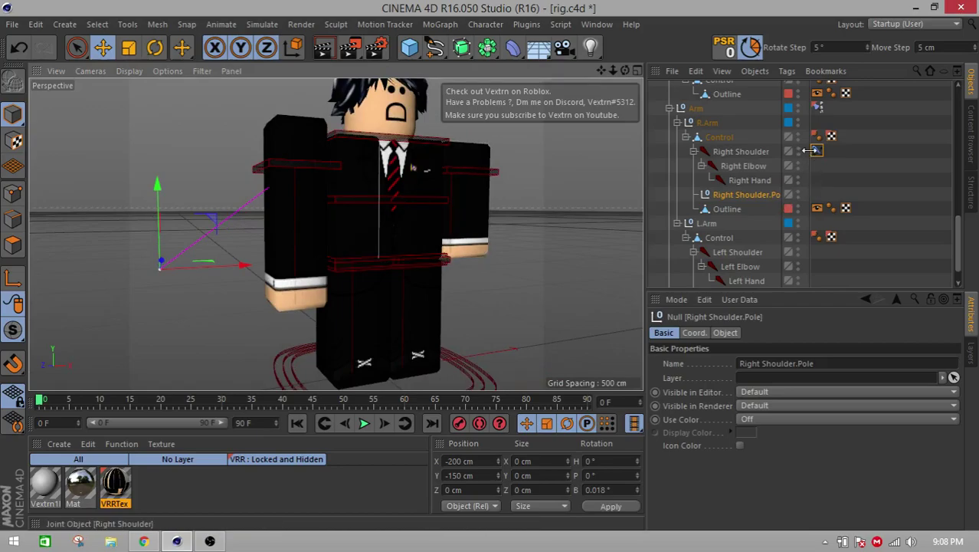
pyautogui.click(816, 150)
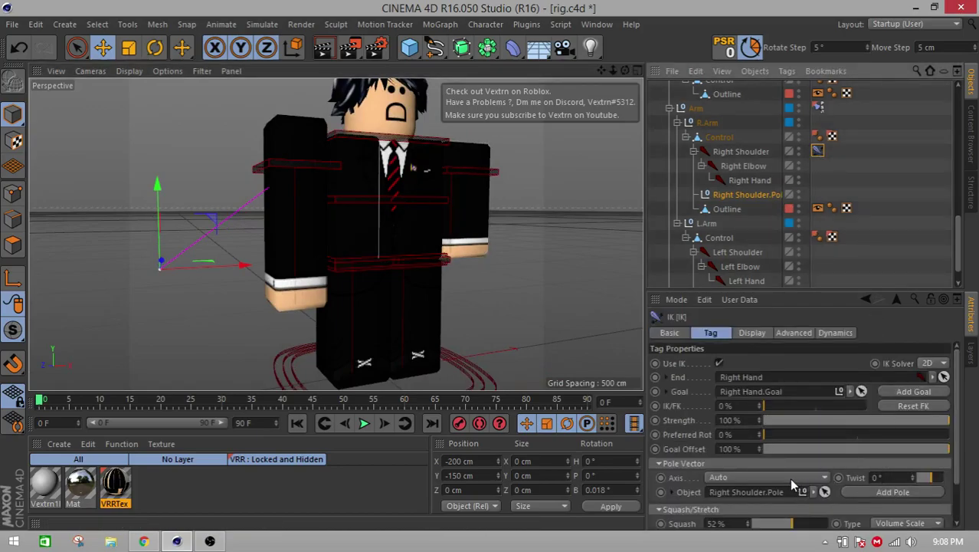
pyautogui.click(793, 479)
pyautogui.click(768, 413)
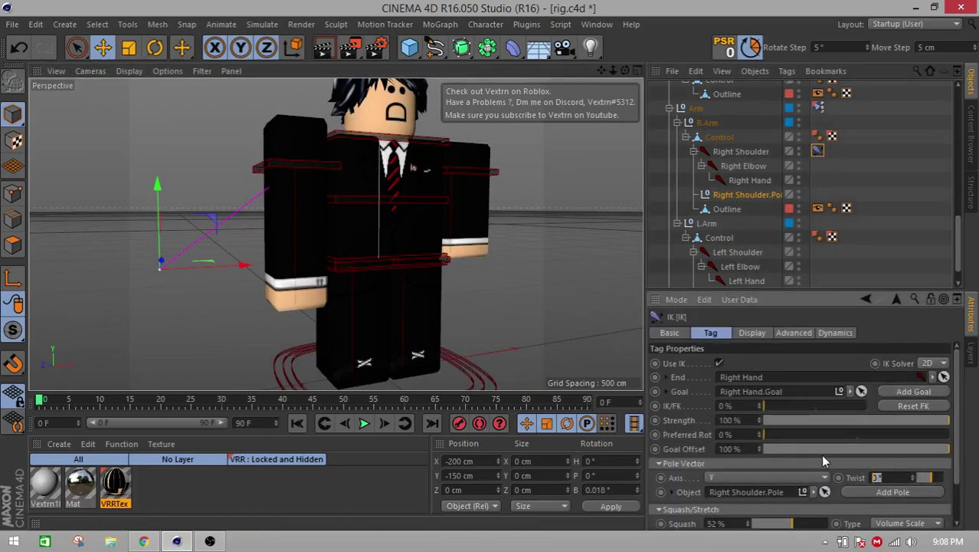
pyautogui.write('90')
pyautogui.press('Return')
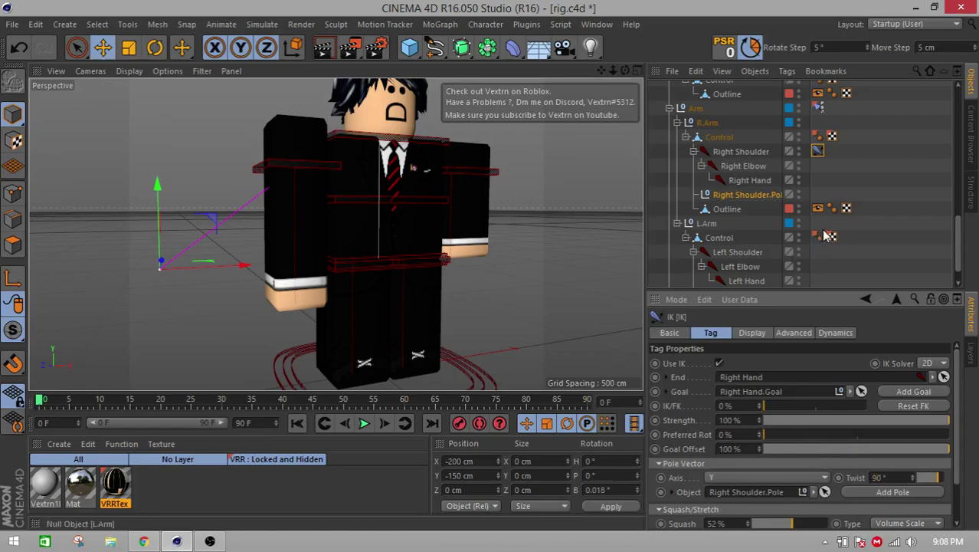
# - Test the right arm's bend by raising Right Hand.Goal, and undo the move
pyautogui.scroll(10, 775, 195)
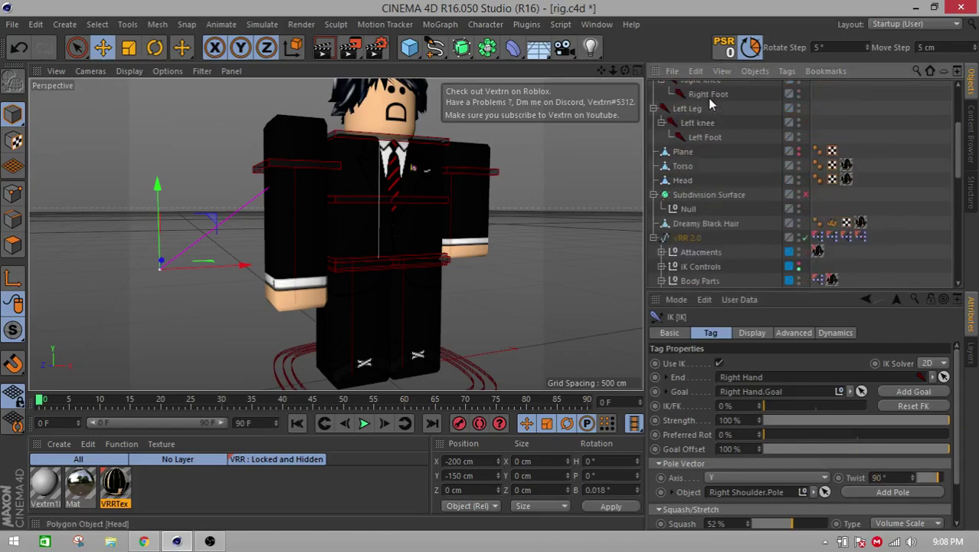
pyautogui.click(703, 90)
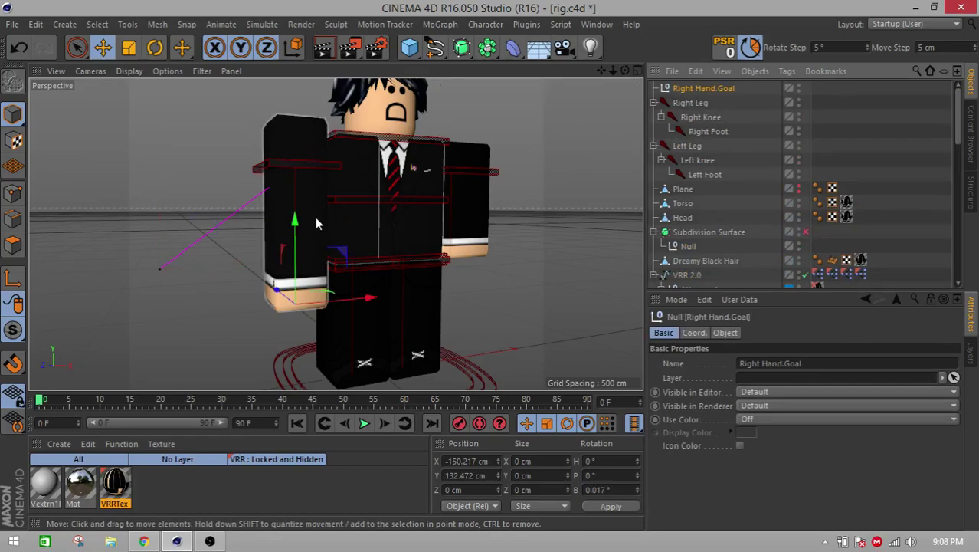
pyautogui.moveTo(298, 230); pyautogui.dragTo(303, 203)
pyautogui.hotkey('ctrl', 'z')
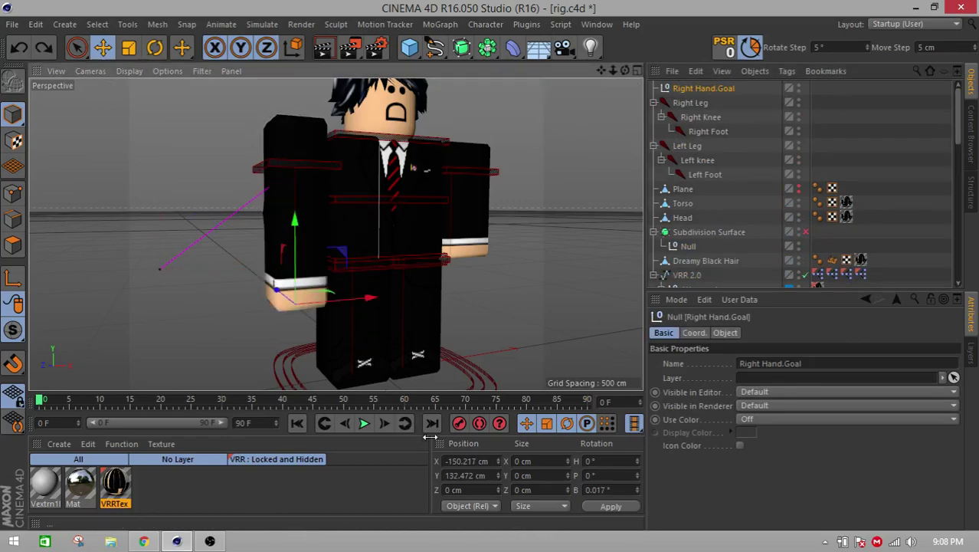
# - Set the squash of the Right Shoulder's IK tag to 100%
pyautogui.keyDown('alt'); pyautogui.moveTo(342, 373); pyautogui.dragTo(299, 217); pyautogui.keyUp('alt')
pyautogui.keyDown('alt'); pyautogui.moveTo(332, 259); pyautogui.dragTo(273, 267); pyautogui.keyUp('alt')
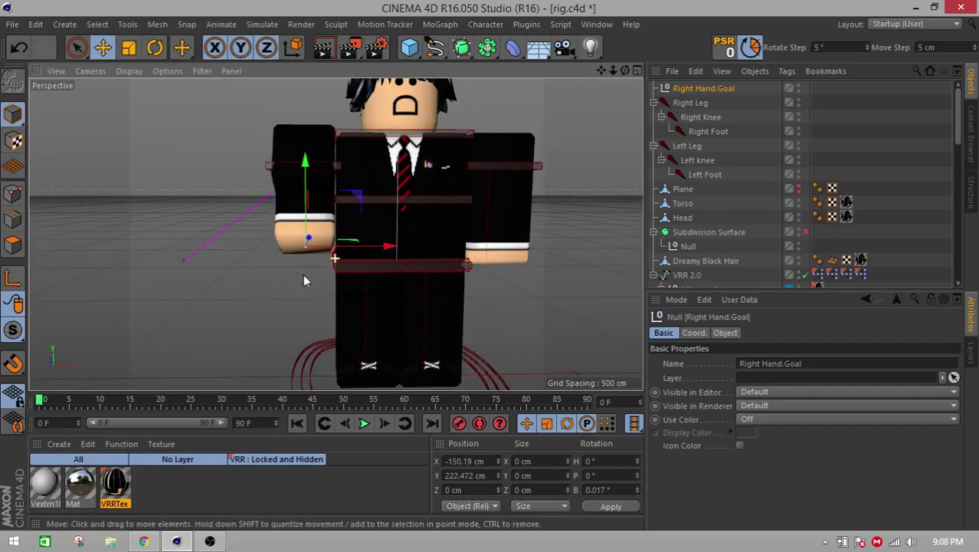
pyautogui.scroll(-10, 873, 186)
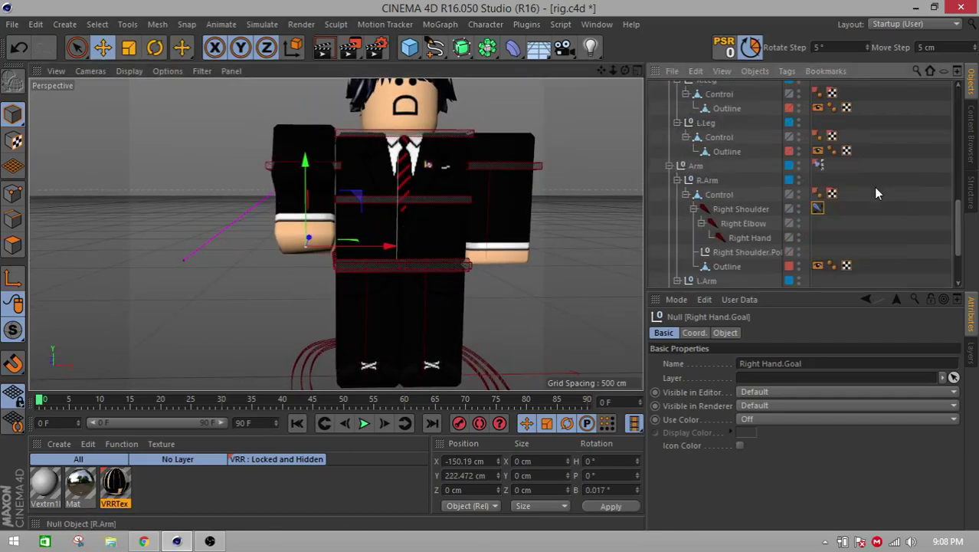
pyautogui.click(818, 208)
pyautogui.scroll(-3, 852, 465)
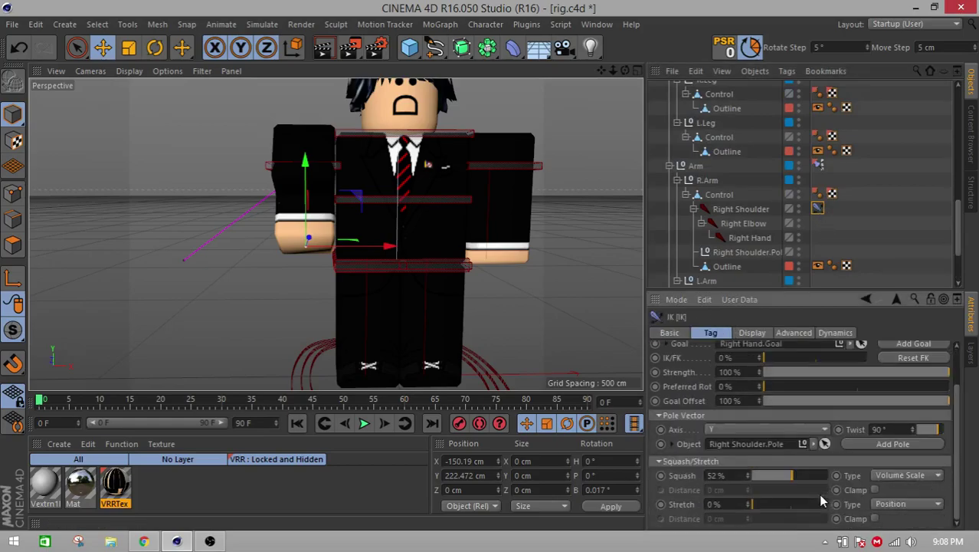
pyautogui.moveTo(797, 478); pyautogui.dragTo(877, 476)
# - Position the right hand's goal null at X -150 cm and Y 200 cm
pyautogui.keyDown('alt'); pyautogui.moveTo(520, 306); pyautogui.dragTo(678, 288); pyautogui.keyUp('alt')
pyautogui.moveTo(295, 206)
pyautogui.mouseDown()
pyautogui.moveTo(294, 227)
pyautogui.moveTo(299, 221)
pyautogui.mouseUp()
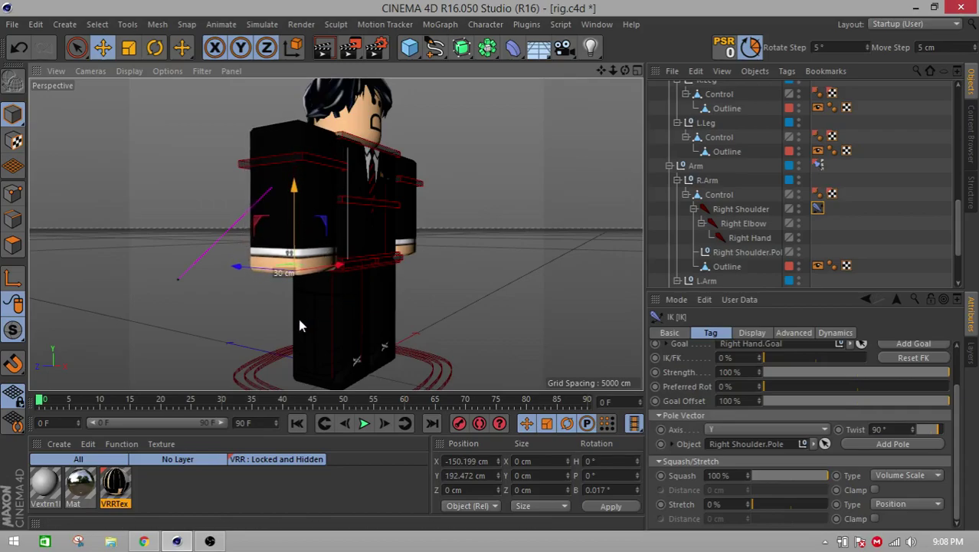
pyautogui.scroll(2, 302, 313)
pyautogui.moveTo(460, 461); pyautogui.dragTo(628, 457)
pyautogui.write('0')
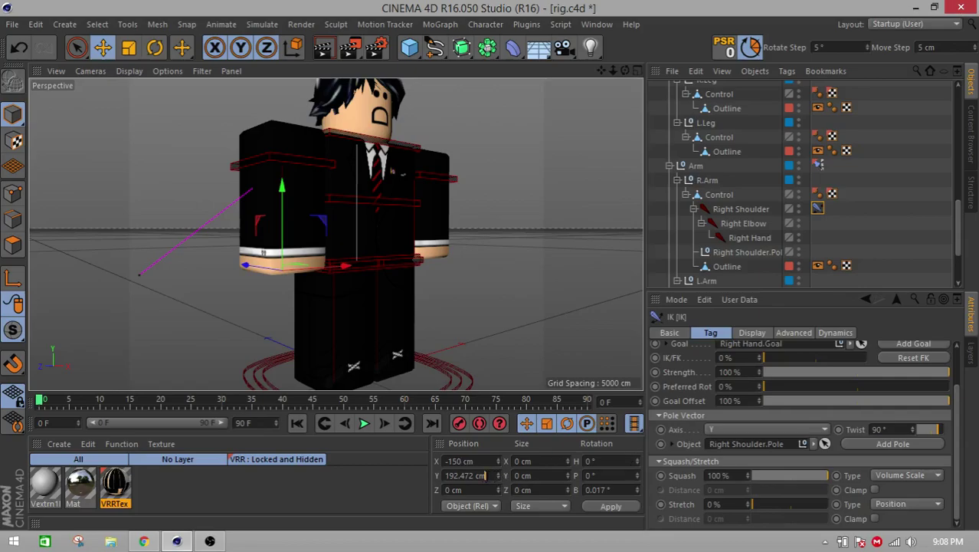
pyautogui.press('Tab')
pyautogui.write('200')
pyautogui.press('Return')
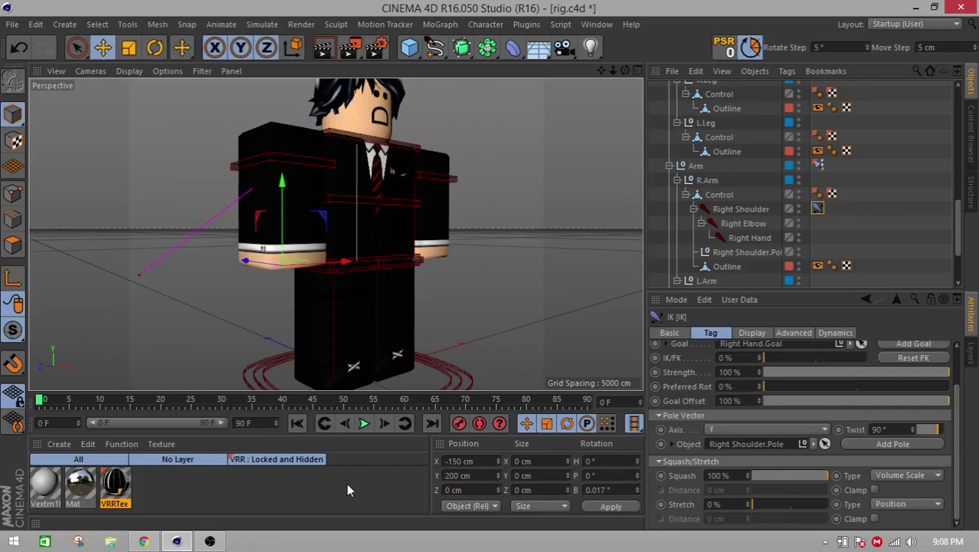
# - Try the Position squash type on the Right Shoulder's IK tag, and set it back to Volume Scale
pyautogui.keyDown('alt'); pyautogui.moveTo(362, 283); pyautogui.dragTo(270, 279); pyautogui.keyUp('alt')
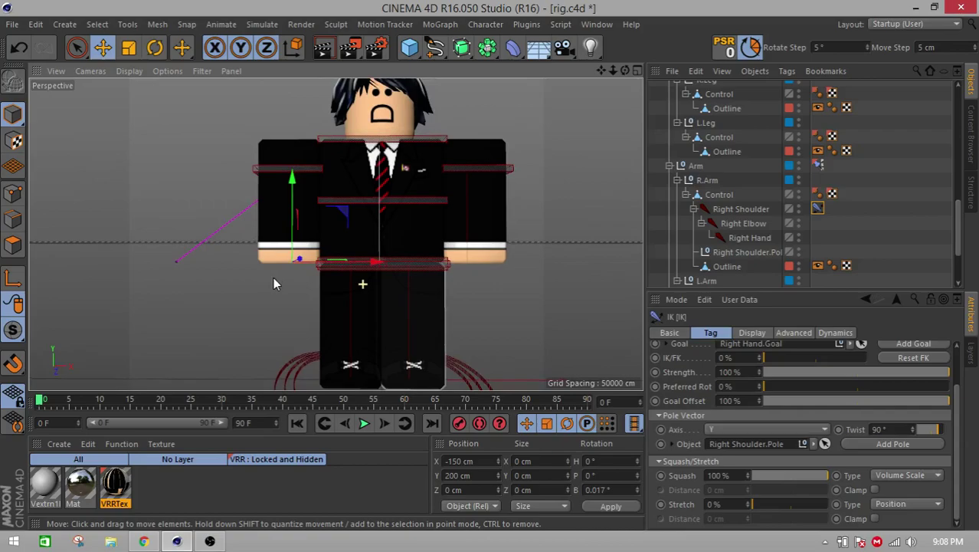
pyautogui.scroll(10, 269, 278)
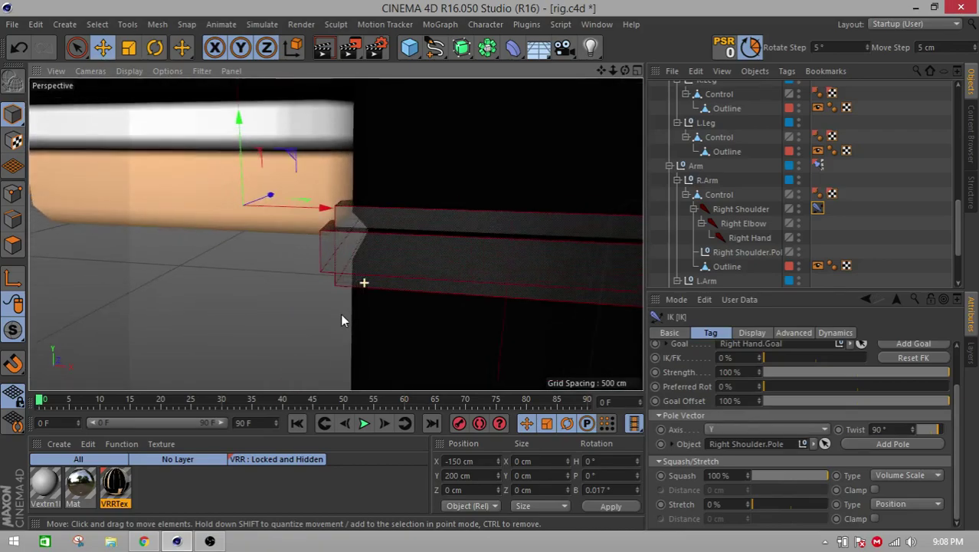
pyautogui.scroll(-10, 340, 316)
pyautogui.moveTo(763, 477); pyautogui.dragTo(881, 475)
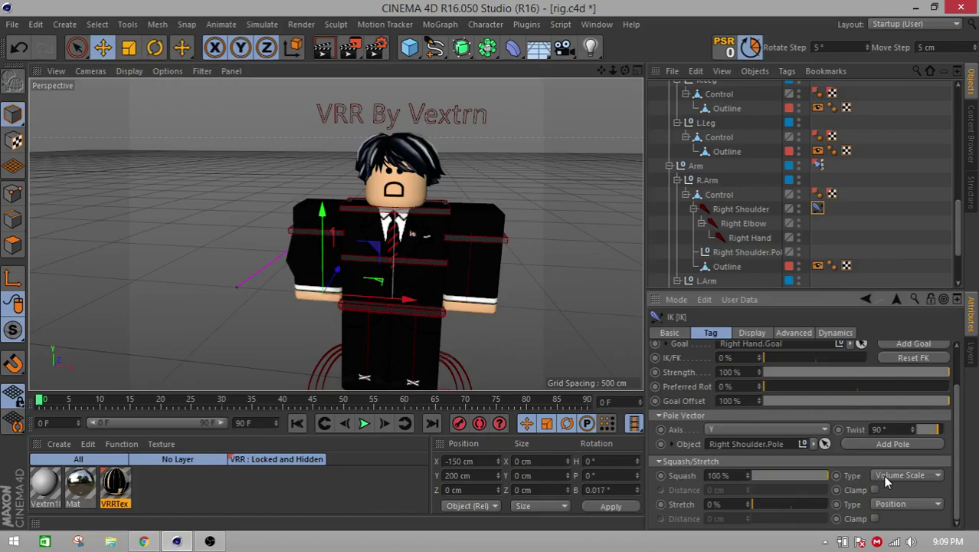
pyautogui.click(874, 232)
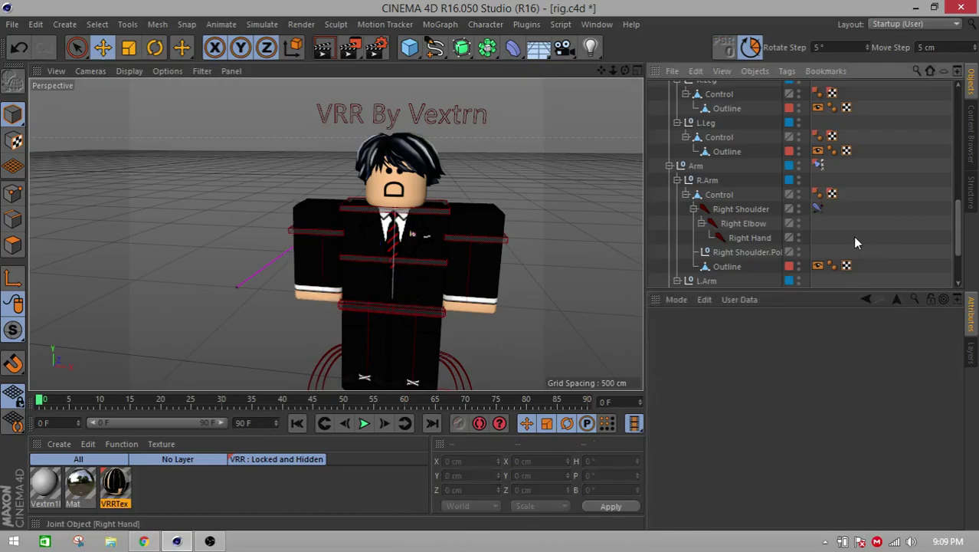
pyautogui.click(758, 209)
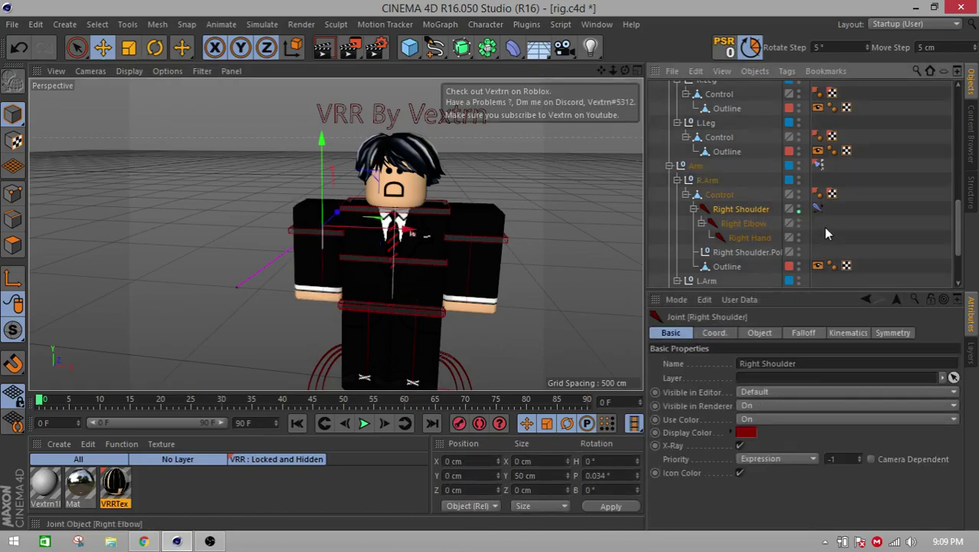
pyautogui.click(817, 207)
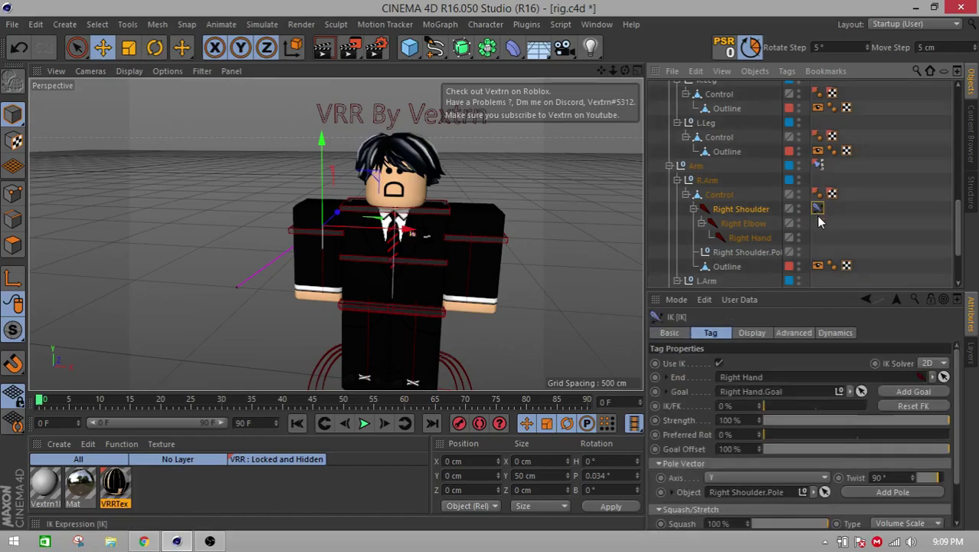
pyautogui.scroll(-2, 890, 502)
pyautogui.click(890, 476)
pyautogui.click(889, 419)
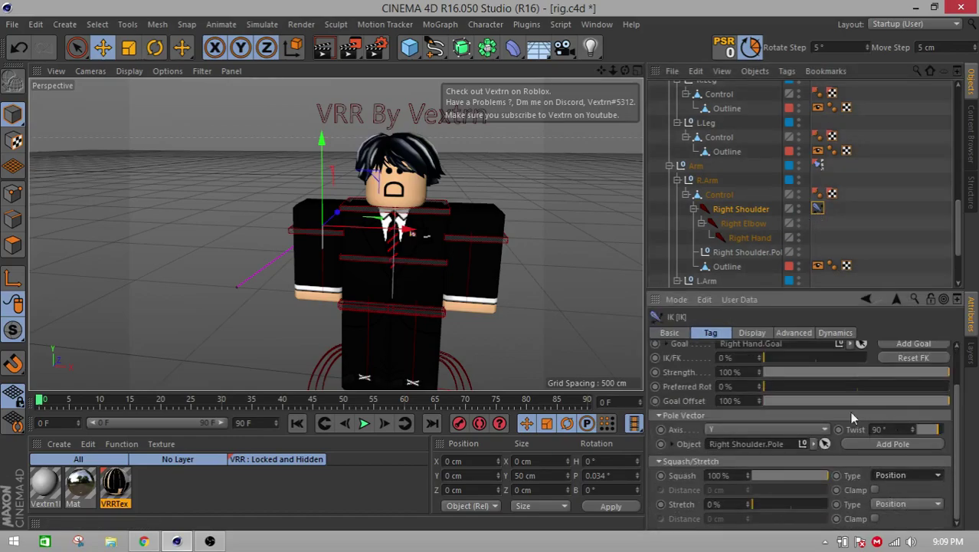
pyautogui.click(905, 475)
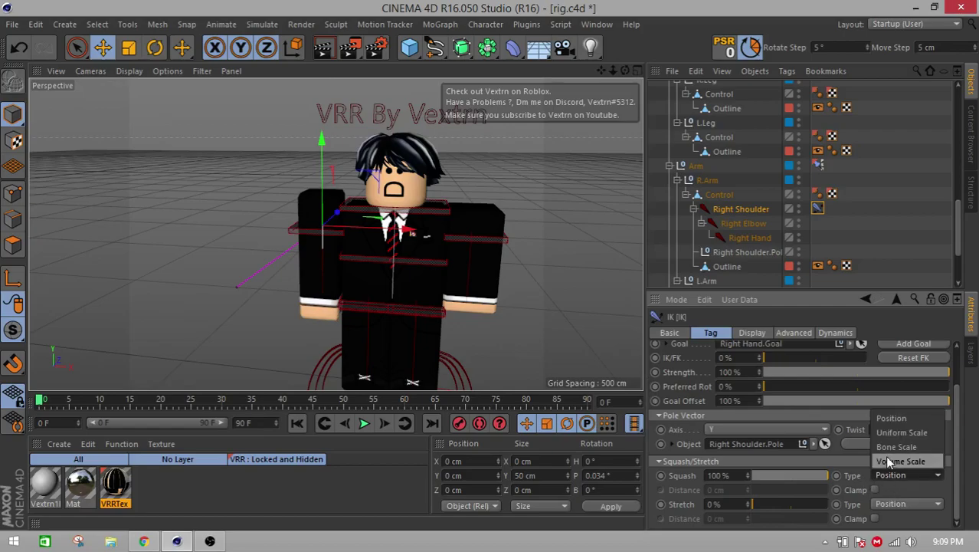
pyautogui.click(895, 460)
# - Delete the Right Shoulder's IK tag and its Right Shoulder.Pole null
pyautogui.click(834, 252)
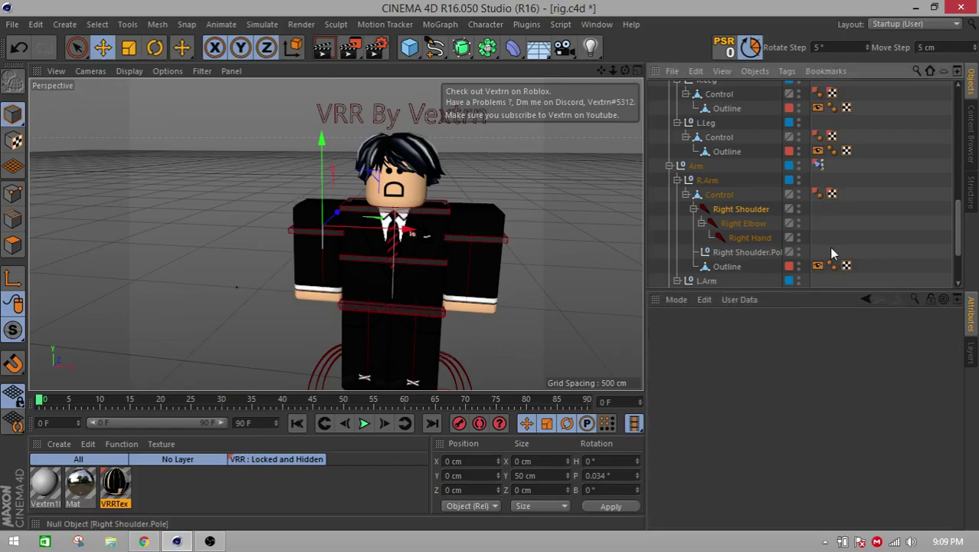
pyautogui.click(519, 247)
pyautogui.keyDown('alt'); pyautogui.moveTo(355, 308); pyautogui.dragTo(398, 280); pyautogui.keyUp('alt')
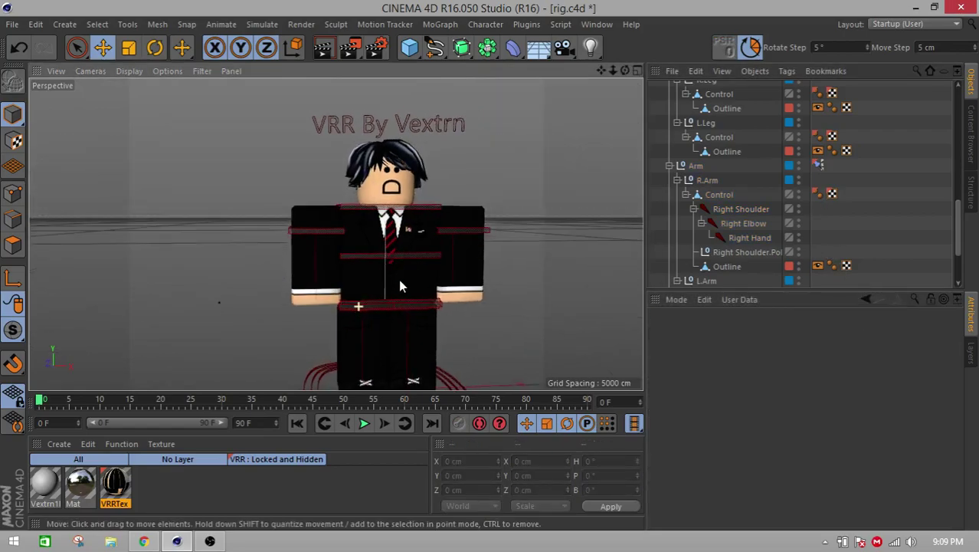
pyautogui.keyDown('alt'); pyautogui.moveTo(508, 265); pyautogui.dragTo(499, 244); pyautogui.keyUp('alt')
pyautogui.click(722, 210)
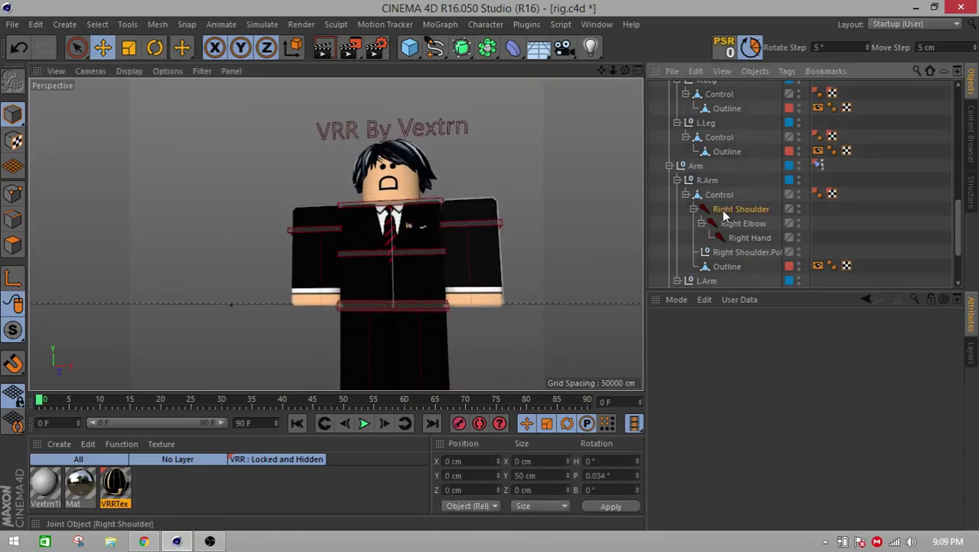
pyautogui.keyDown('shift'); pyautogui.click(731, 241); pyautogui.keyUp('shift')
pyautogui.click(579, 238)
pyautogui.keyDown('alt'); pyautogui.moveTo(496, 256); pyautogui.dragTo(462, 314); pyautogui.keyUp('alt')
pyautogui.click(218, 303)
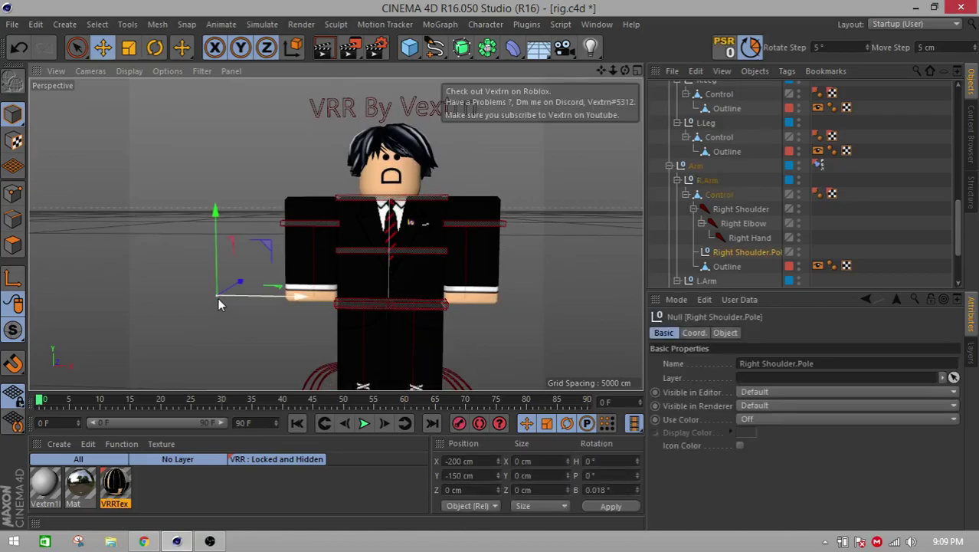
pyautogui.press('Delete')
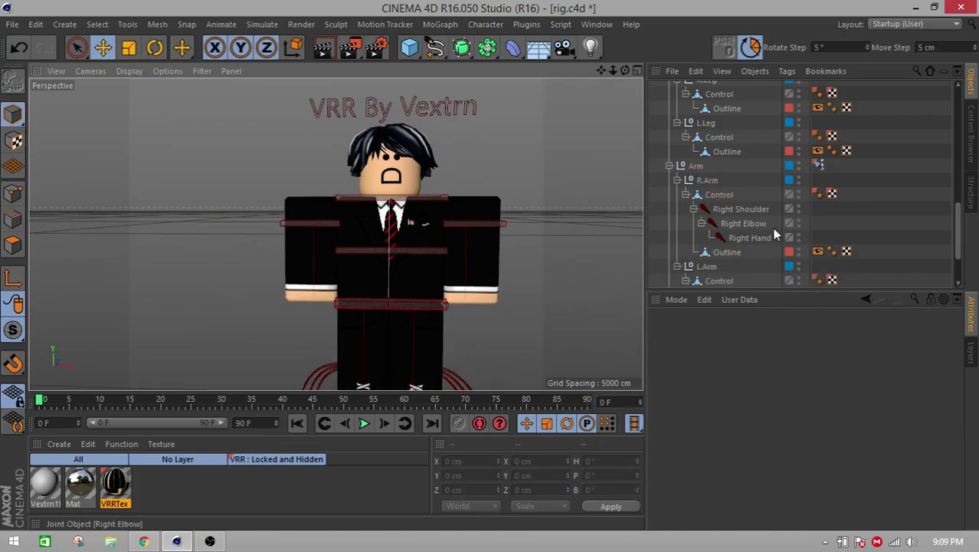
# - Parent the Right Leg, Right Knee and Right Foot joint chain under the R.Leg group's Control object
pyautogui.scroll(10, 751, 199)
pyautogui.click(697, 103)
pyautogui.keyDown('shift'); pyautogui.click(699, 128); pyautogui.keyUp('shift')
pyautogui.moveTo(696, 113); pyautogui.dragTo(707, 139)
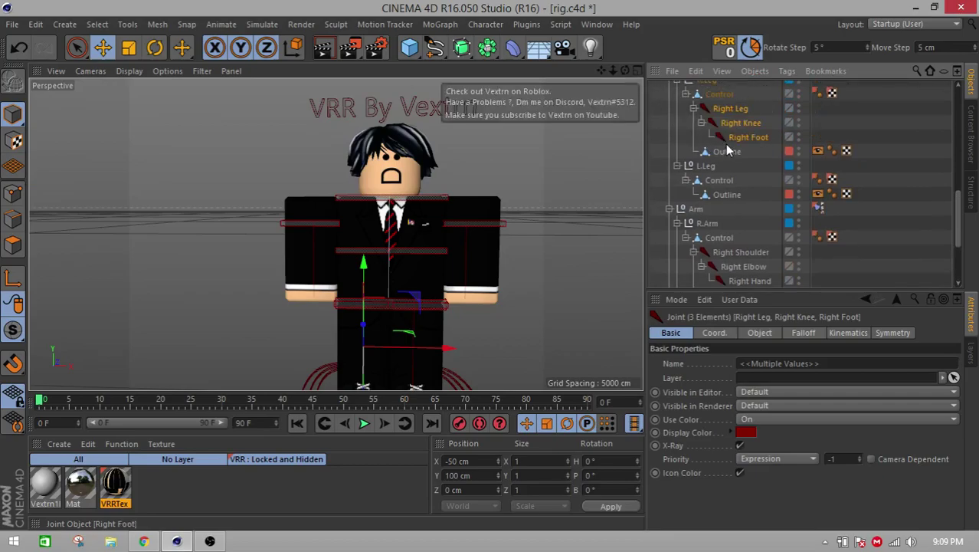
# - Parent the Left Leg, Left knee and Left Foot joint chain under the L.Leg group's Control object
pyautogui.scroll(10, 747, 163)
pyautogui.click(688, 105)
pyautogui.keyDown('ctrl'); pyautogui.click(691, 120); pyautogui.keyUp('ctrl')
pyautogui.keyDown('ctrl'); pyautogui.click(696, 132); pyautogui.keyUp('ctrl')
pyautogui.keyDown('shift'); pyautogui.click(695, 131); pyautogui.keyUp('shift')
pyautogui.moveTo(695, 131); pyautogui.dragTo(710, 117)
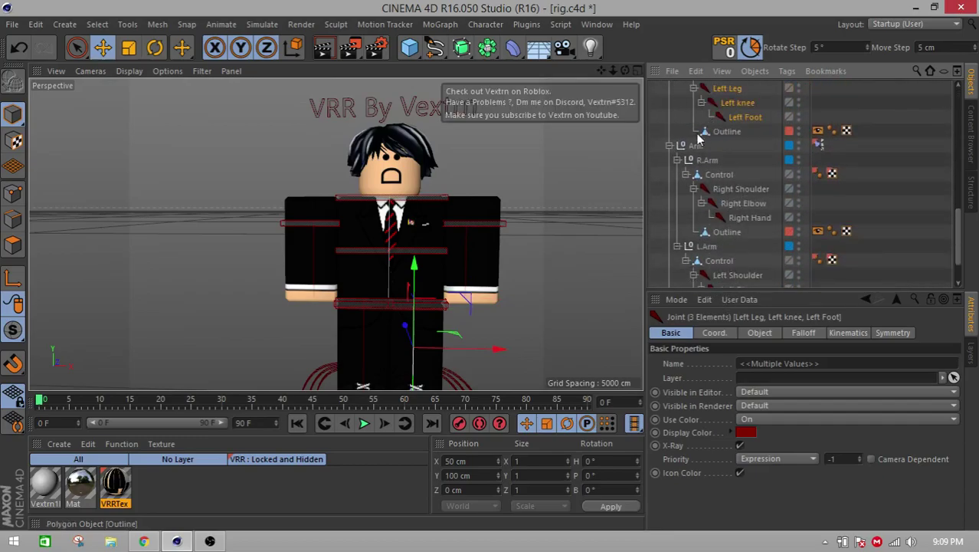
# - Collapse the Leg and Arm groups under Bones + Controls, and fold the entire object hierarchy
pyautogui.click(611, 163)
pyautogui.moveTo(602, 70); pyautogui.dragTo(586, 88)
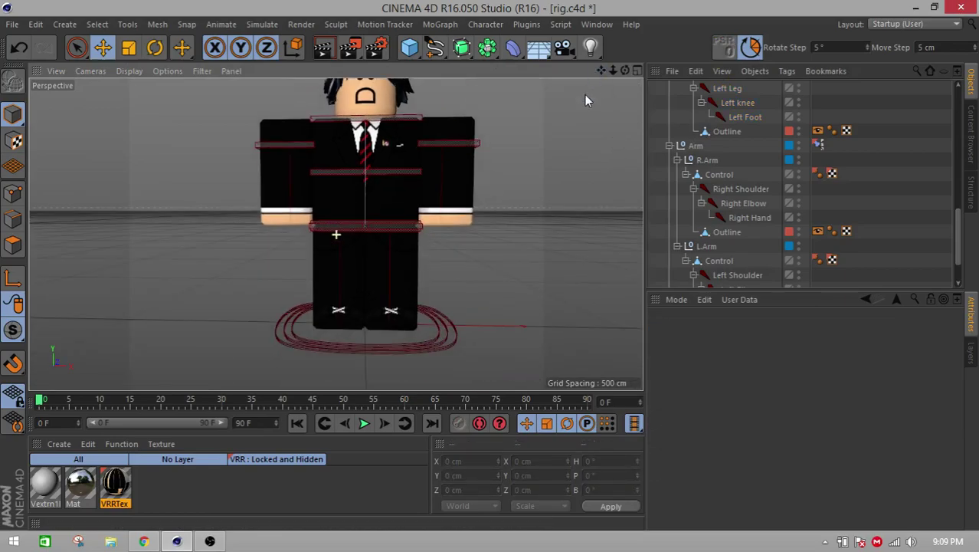
pyautogui.keyDown('alt'); pyautogui.moveTo(507, 222); pyautogui.dragTo(532, 264); pyautogui.keyUp('alt')
pyautogui.scroll(-4, 533, 265)
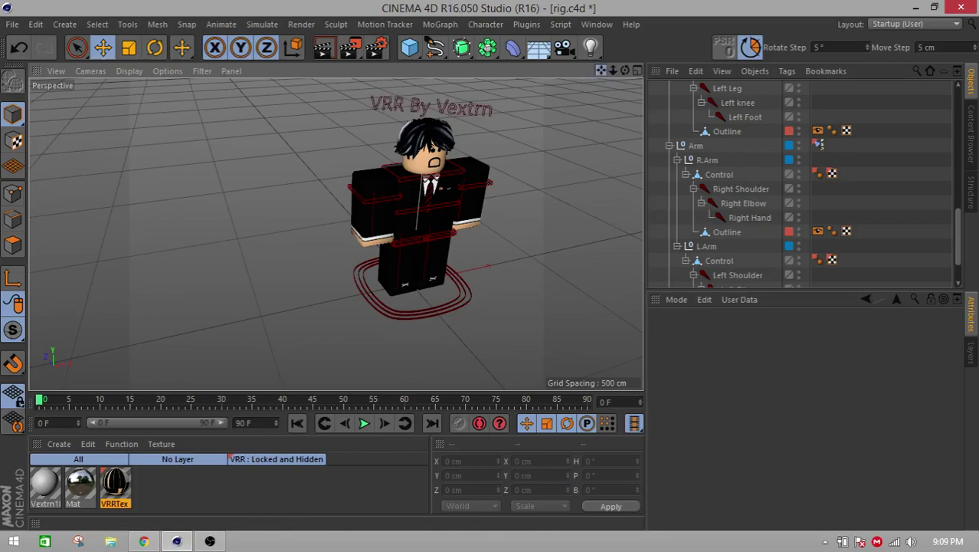
pyautogui.moveTo(602, 71); pyautogui.dragTo(539, 92)
pyautogui.scroll(4, 736, 218)
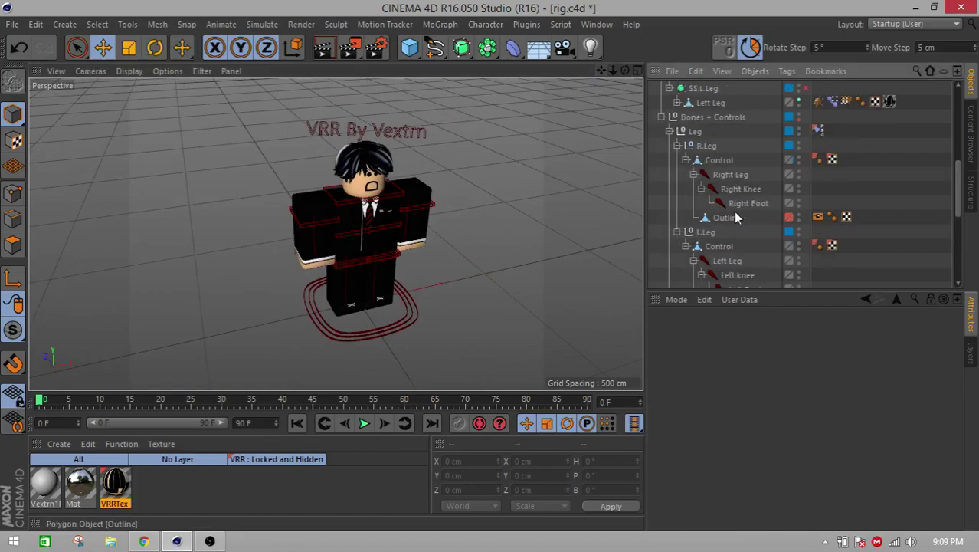
pyautogui.click(678, 146)
pyautogui.click(678, 160)
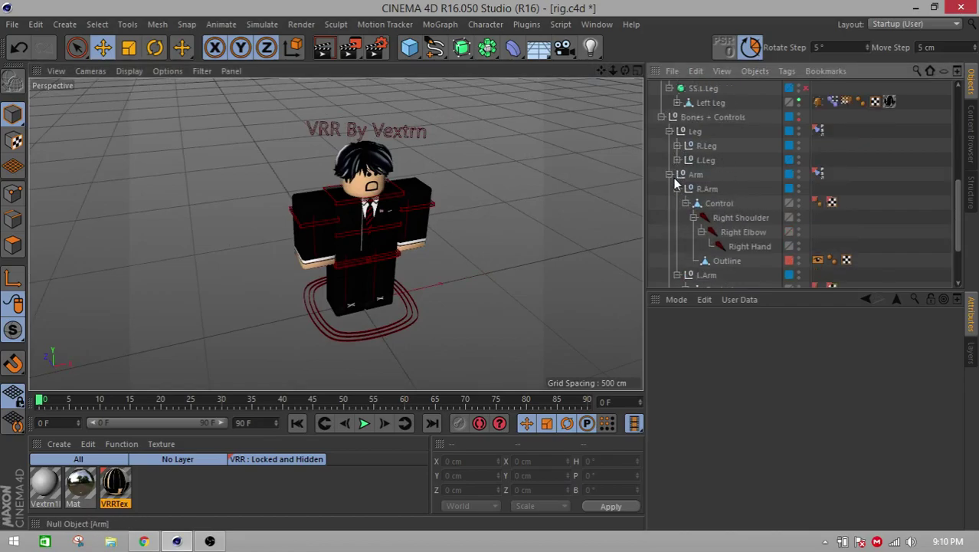
pyautogui.click(670, 175)
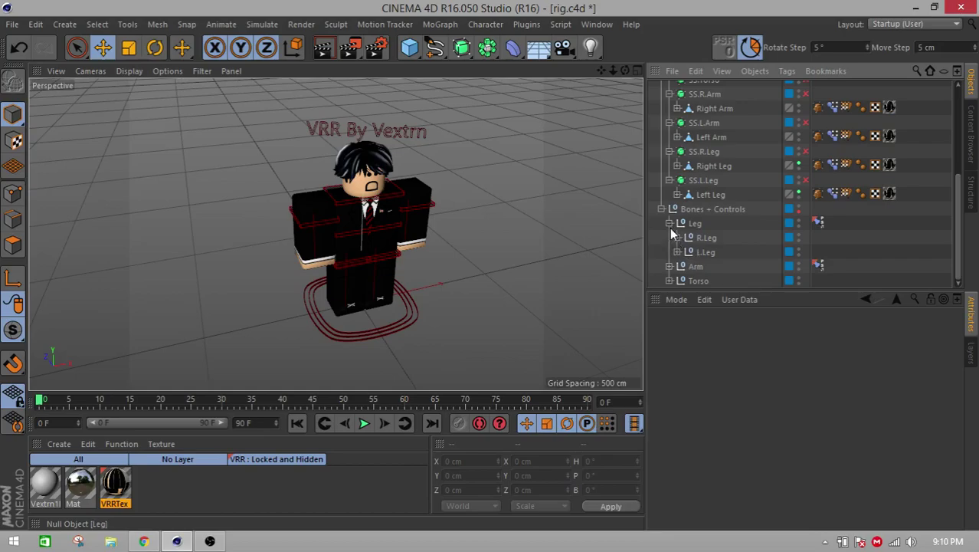
pyautogui.click(670, 224)
pyautogui.click(668, 266)
pyautogui.scroll(-4, 667, 267)
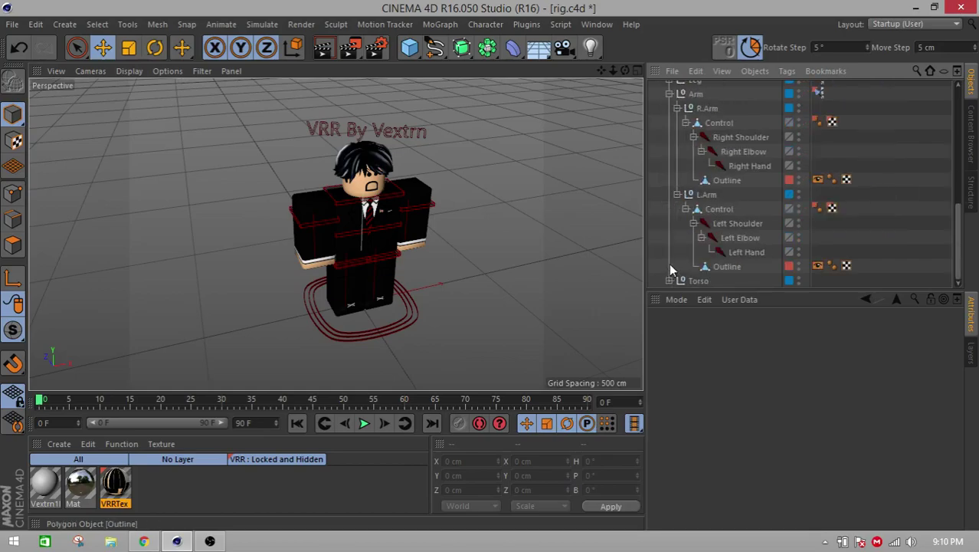
pyautogui.click(686, 209)
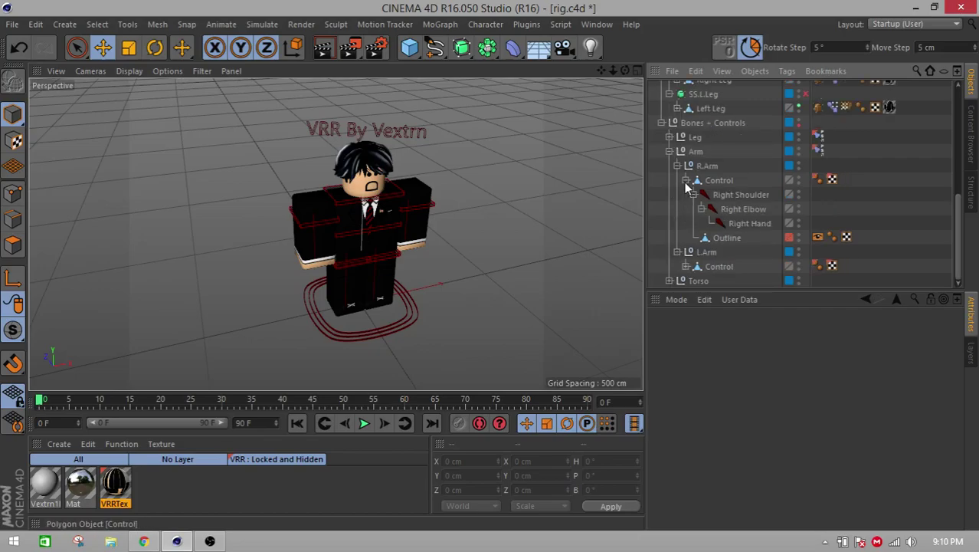
pyautogui.click(685, 180)
pyautogui.rightClick(668, 228)
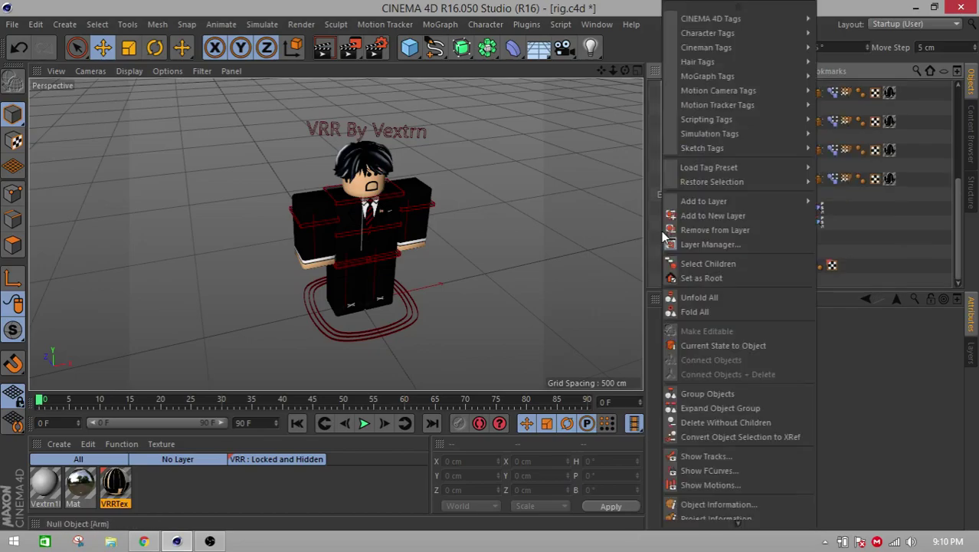
pyautogui.click(695, 311)
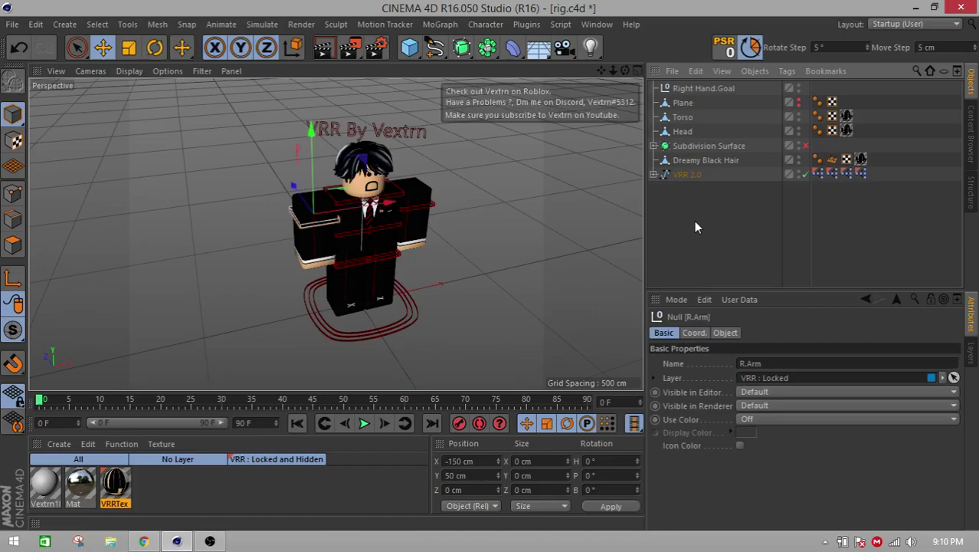
pyautogui.click(694, 222)
pyautogui.click(684, 133)
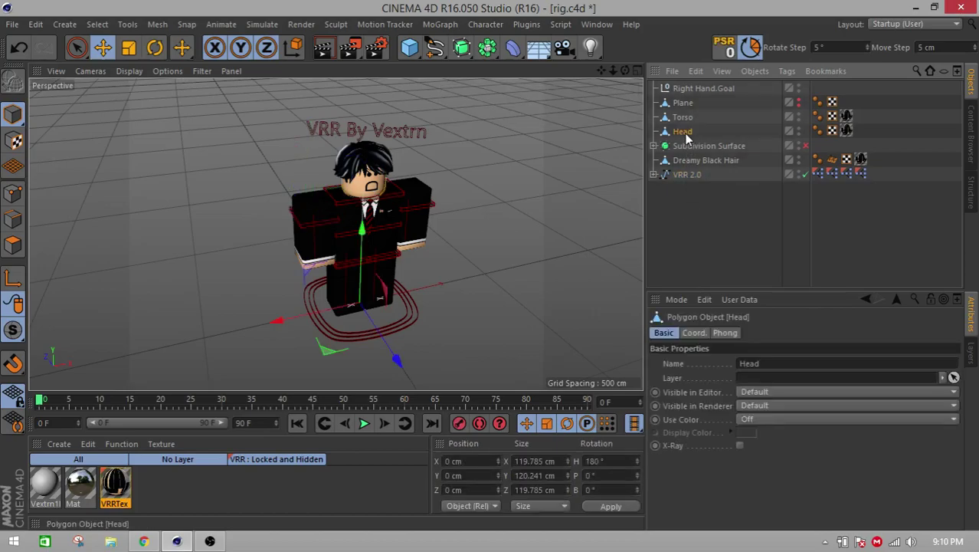
pyautogui.click(684, 120)
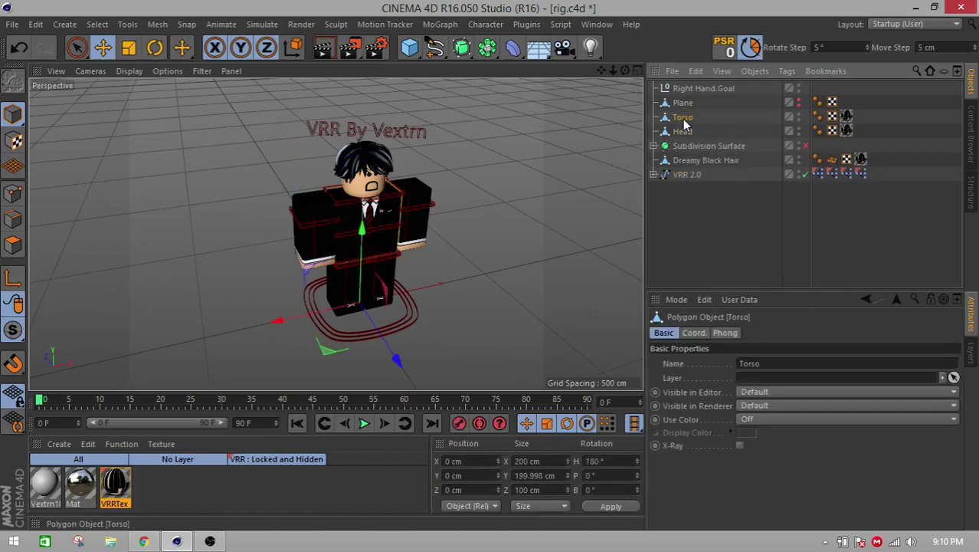
pyautogui.click(678, 129)
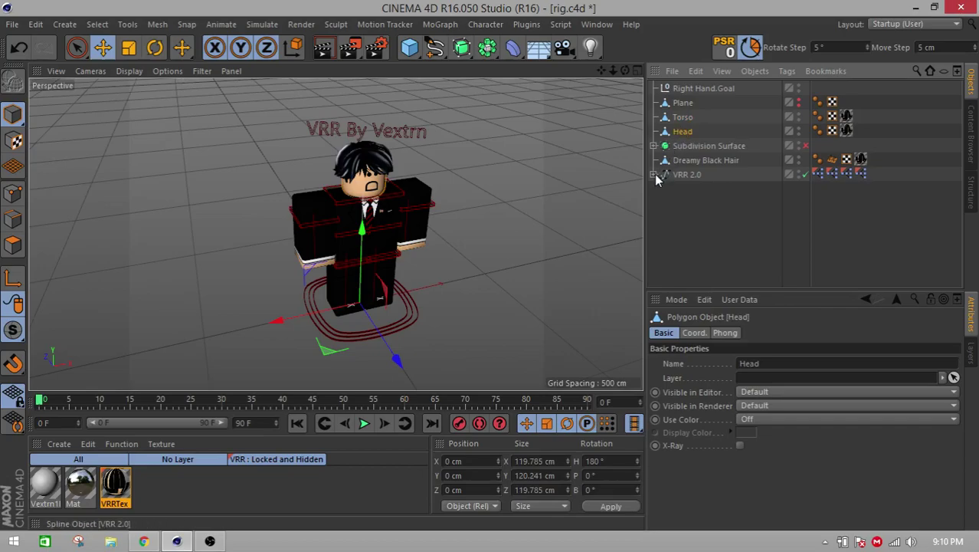
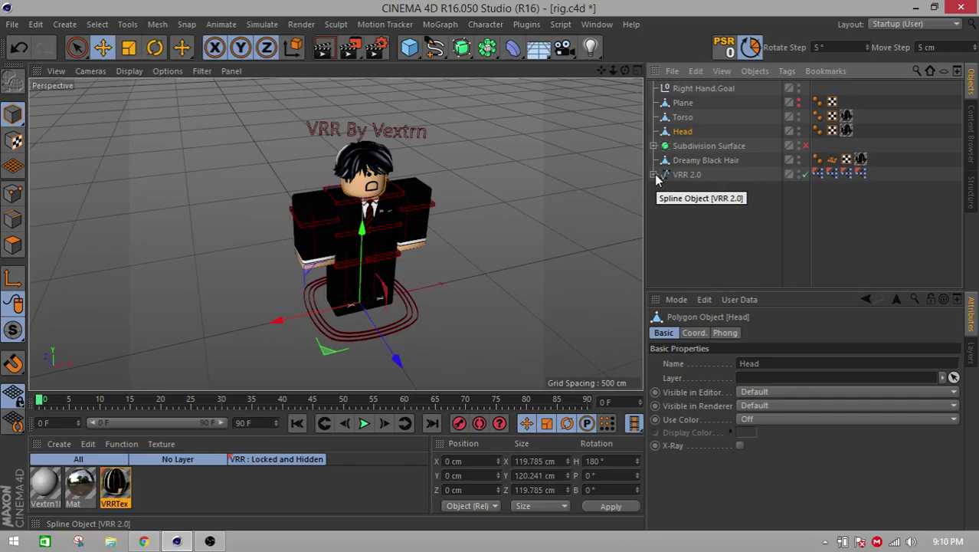
# - Delete the leftover Right Hand.Goal null from the object hierarchy
pyautogui.click(696, 90)
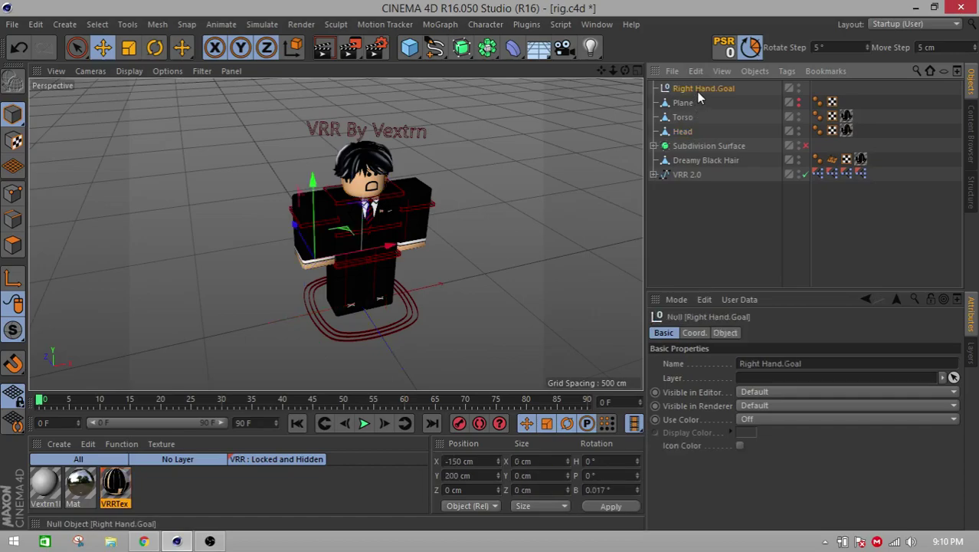
pyautogui.press('Delete')
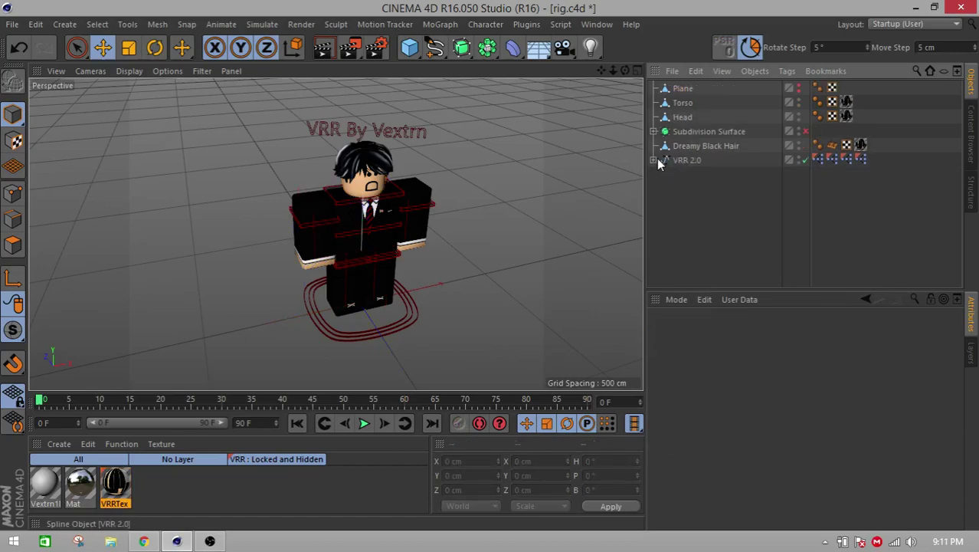
# - Look through the Bones + Controls, Body Parts and IK Controls groups of VRR 2.0, including the right arm's Control and mesh
pyautogui.click(653, 160)
pyautogui.click(661, 218)
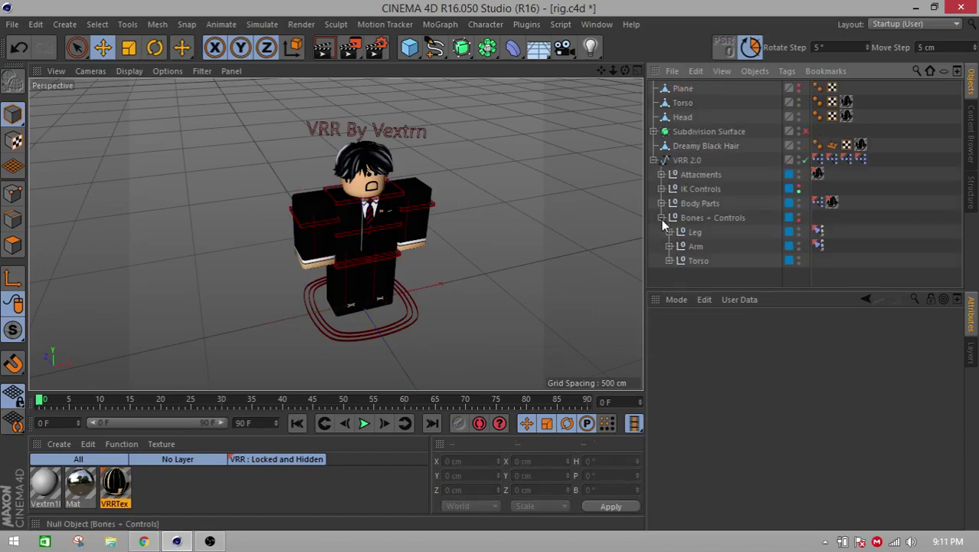
pyautogui.keyDown('alt'); pyautogui.moveTo(484, 226); pyautogui.dragTo(459, 201); pyautogui.keyUp('alt')
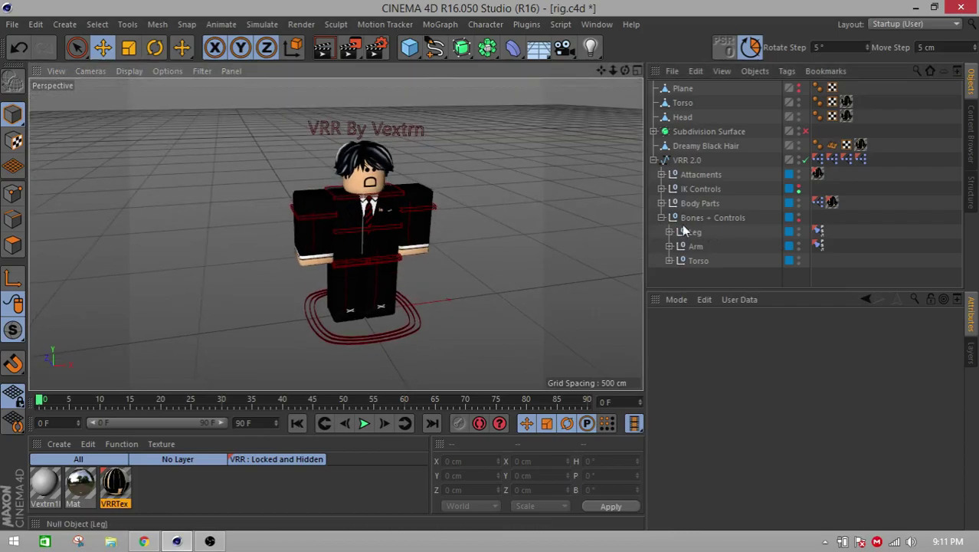
pyautogui.click(662, 217)
pyautogui.click(662, 203)
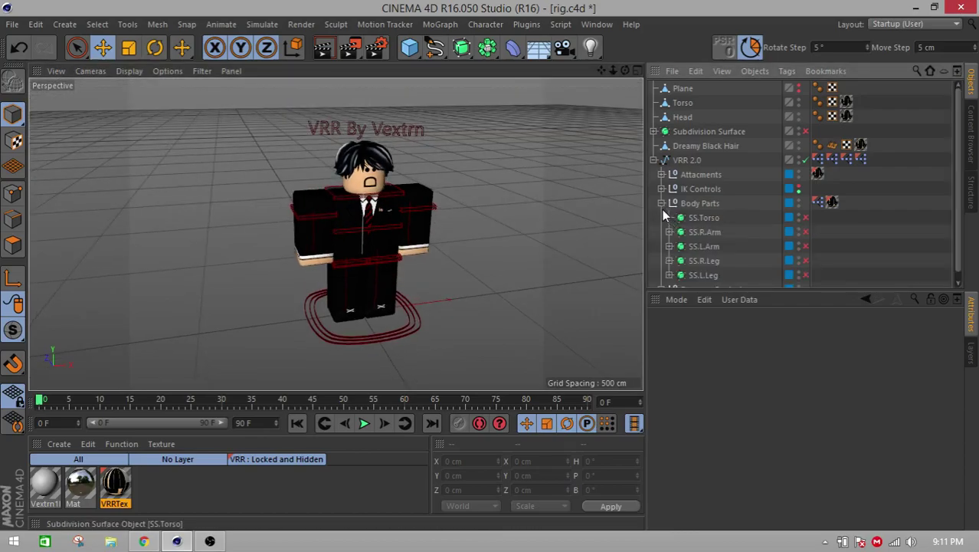
pyautogui.click(662, 203)
pyautogui.click(662, 189)
pyautogui.click(669, 203)
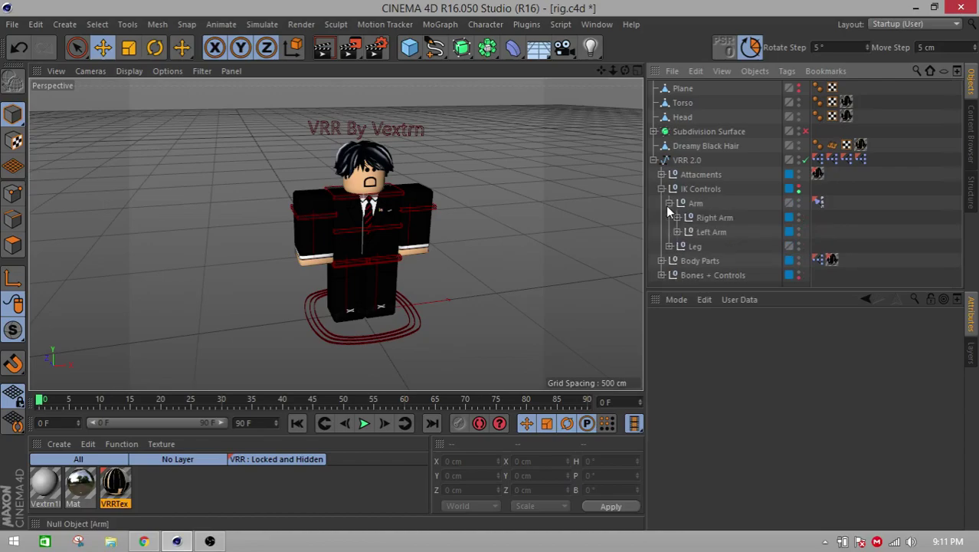
pyautogui.click(677, 218)
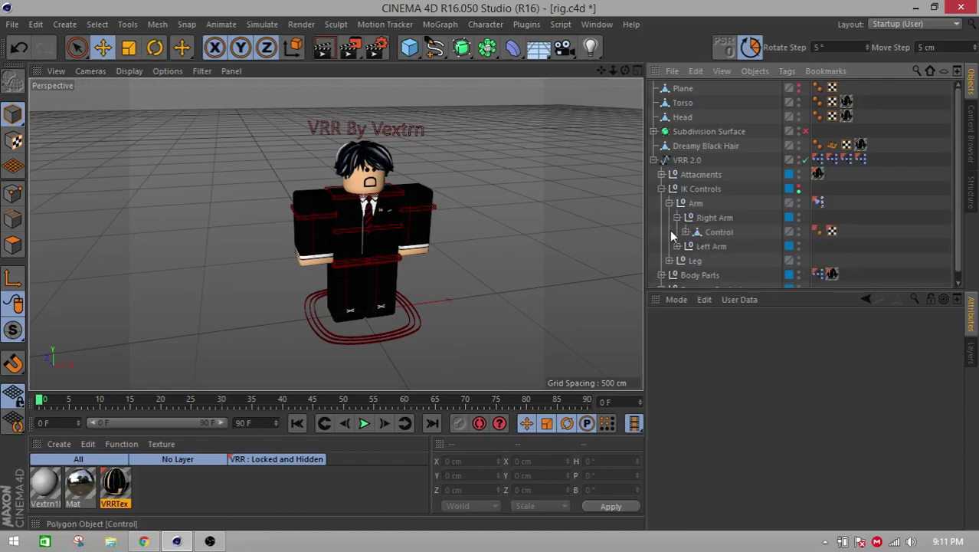
pyautogui.click(691, 232)
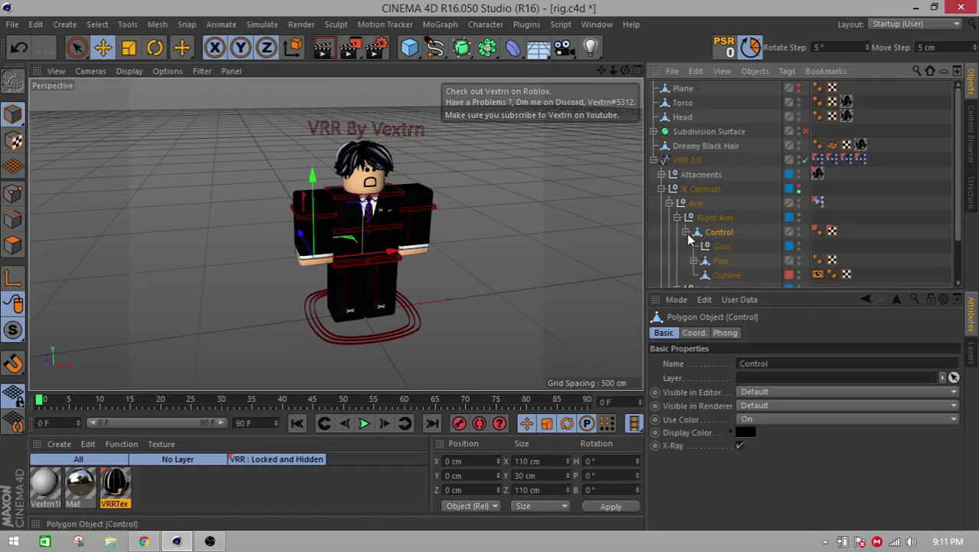
pyautogui.click(678, 217)
pyautogui.click(669, 203)
pyautogui.click(661, 189)
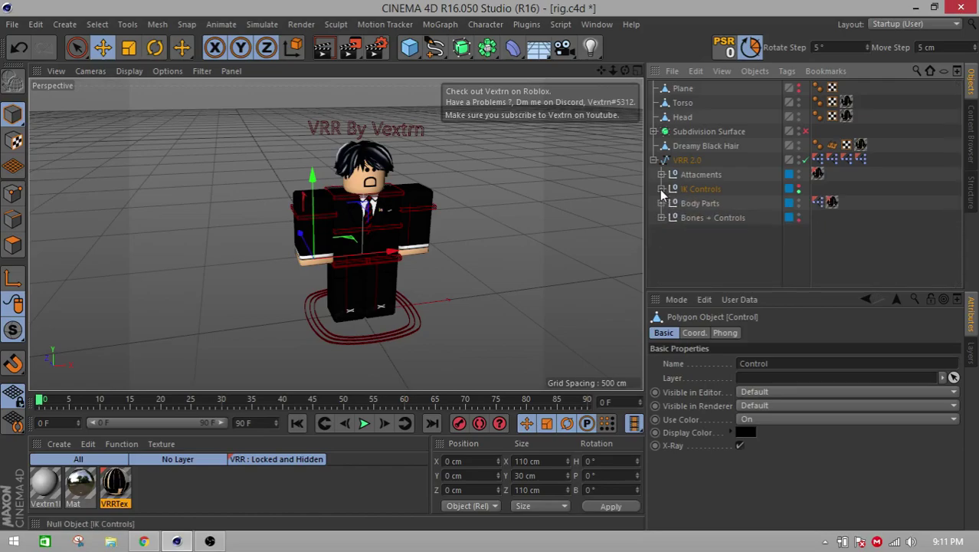
pyautogui.click(661, 204)
pyautogui.click(669, 232)
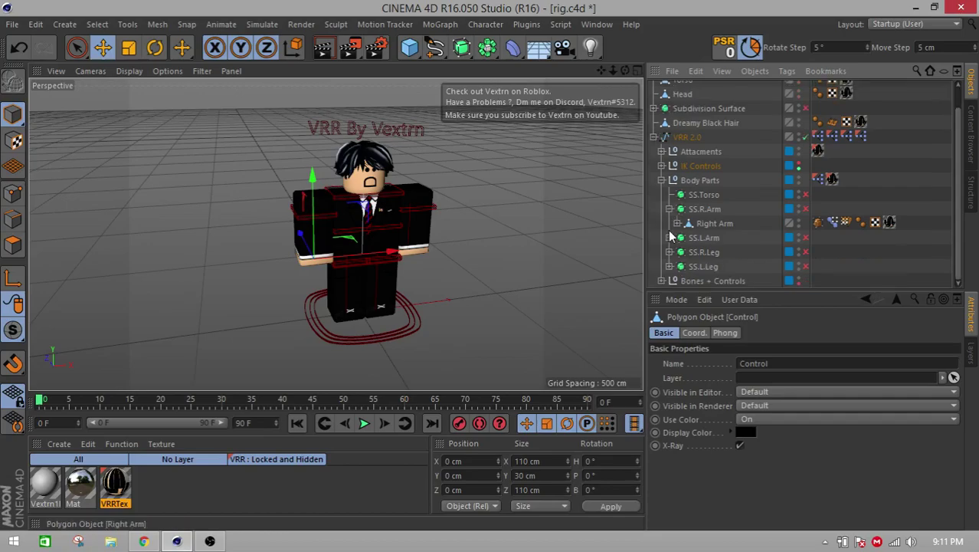
pyautogui.click(676, 224)
pyautogui.click(670, 209)
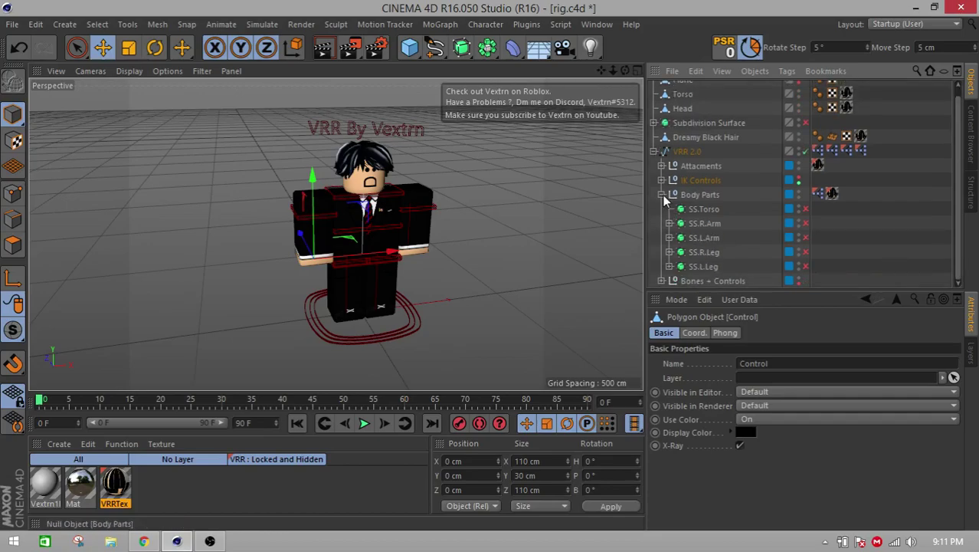
pyautogui.click(661, 194)
# - Expand the Arm group under Bones + Controls down to the right and left shoulder, elbow and hand joints
pyautogui.click(661, 218)
pyautogui.click(669, 246)
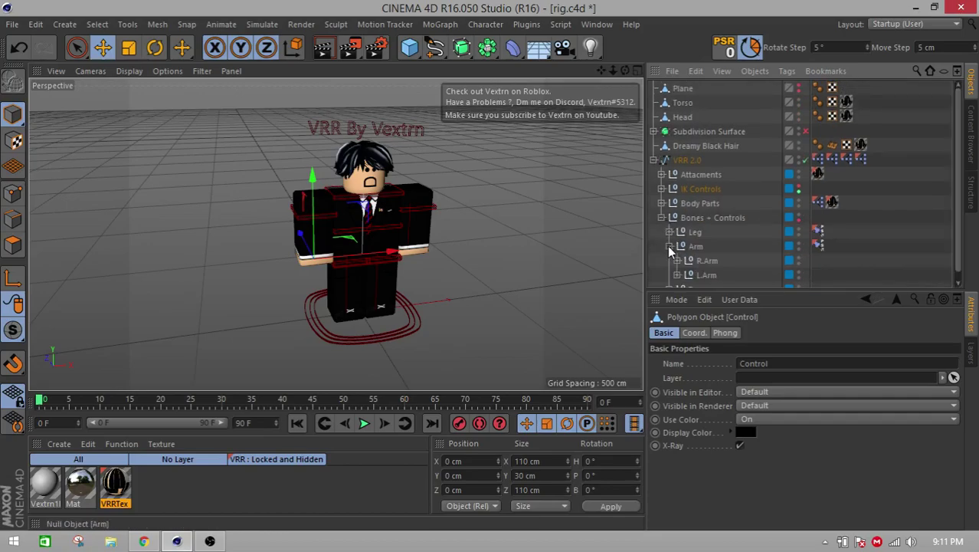
pyautogui.click(677, 251)
pyautogui.click(677, 266)
pyautogui.click(685, 266)
pyautogui.click(685, 237)
pyautogui.scroll(-2, 694, 243)
pyautogui.click(694, 195)
pyautogui.click(701, 209)
pyautogui.scroll(-1, 700, 219)
pyautogui.click(694, 252)
pyautogui.click(701, 266)
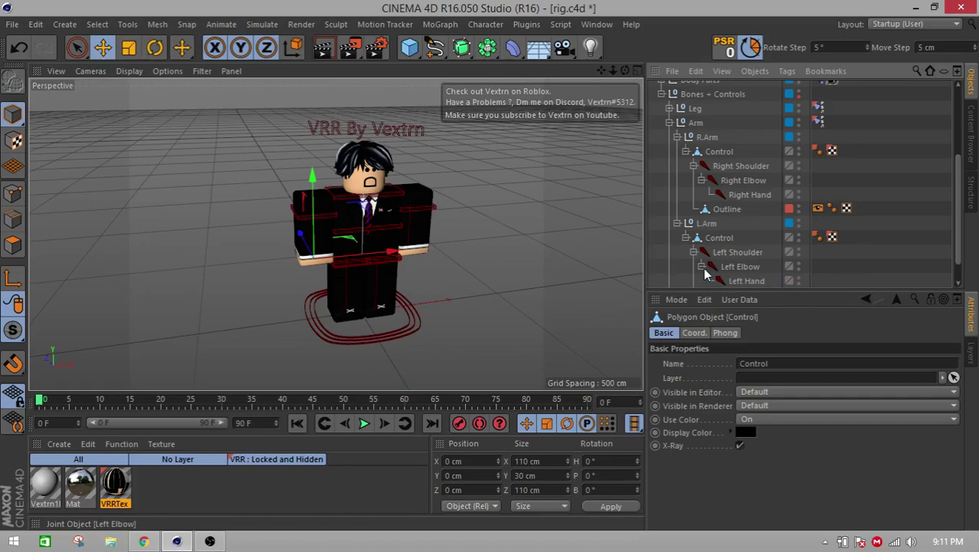
# - Create an IK chain on the right arm joints from Right Shoulder through Right Hand
pyautogui.click(740, 166)
pyautogui.keyDown('shift'); pyautogui.click(748, 194); pyautogui.keyUp('shift')
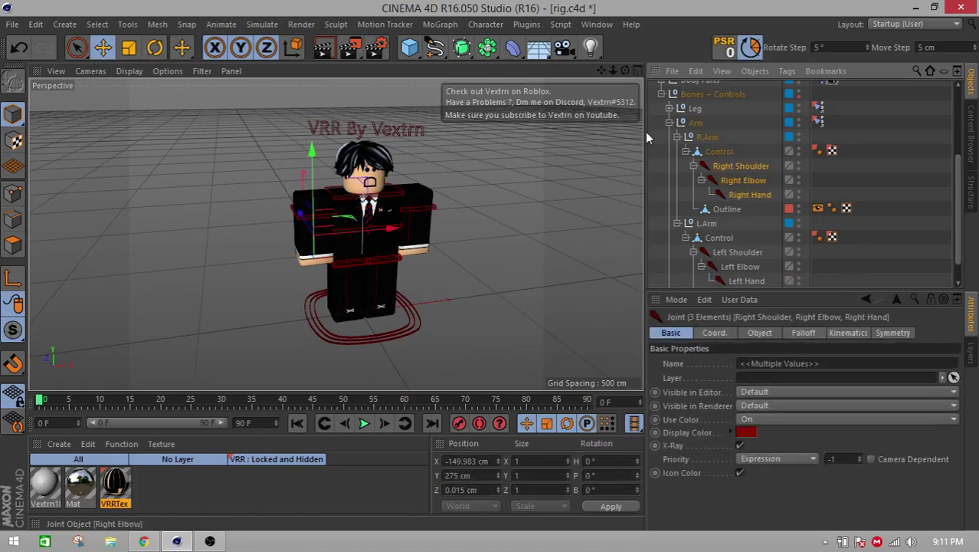
pyautogui.click(485, 23)
pyautogui.moveTo(521, 55)
pyautogui.click(605, 63)
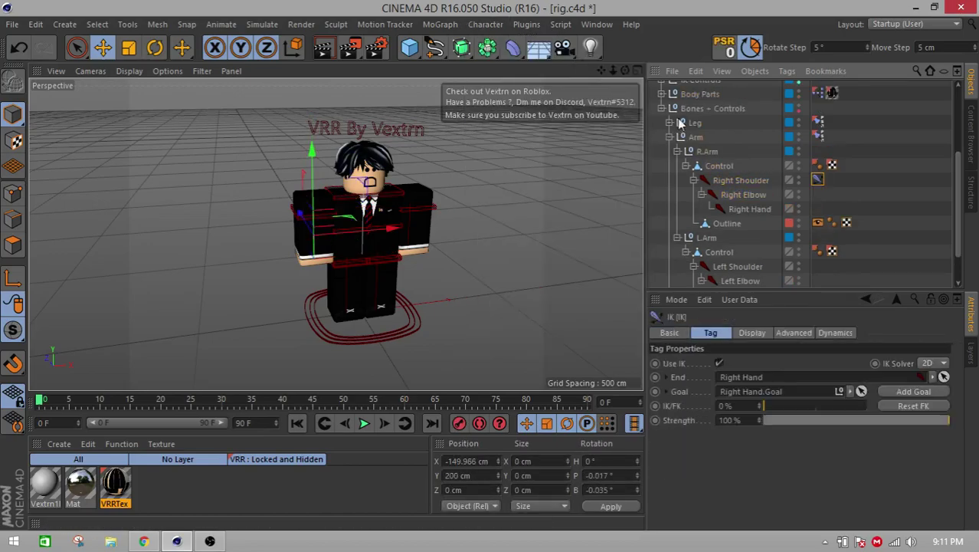
# - Set the priority of the Right Shoulder's IK tag to Expression -1
pyautogui.click(669, 333)
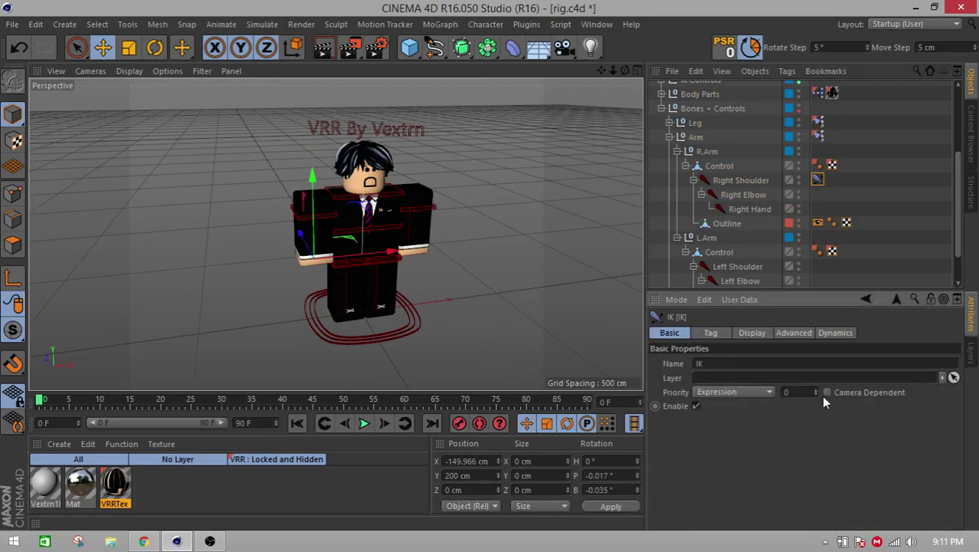
pyautogui.write('1')
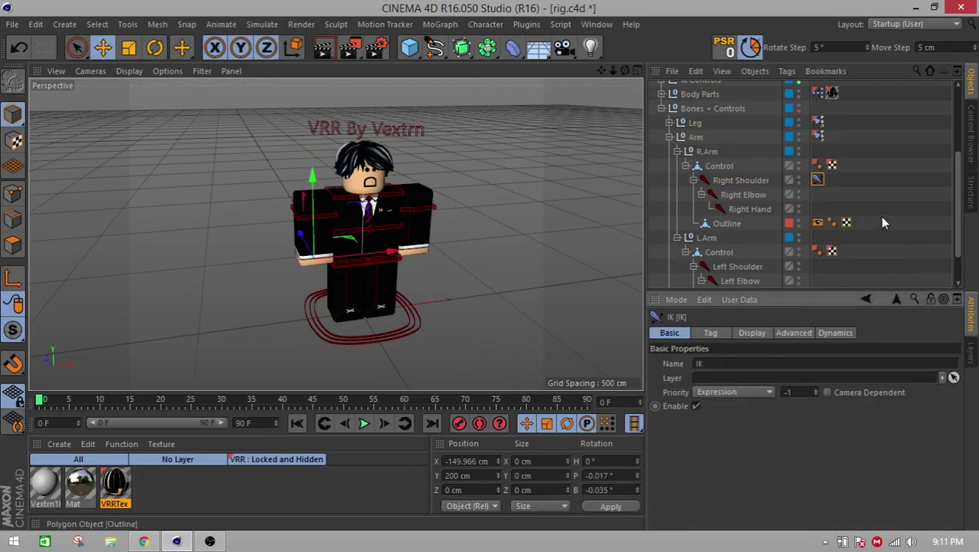
pyautogui.click(881, 217)
# - Try adding a new pole object to the Right Shoulder's IK tag
pyautogui.click(817, 180)
pyautogui.click(711, 332)
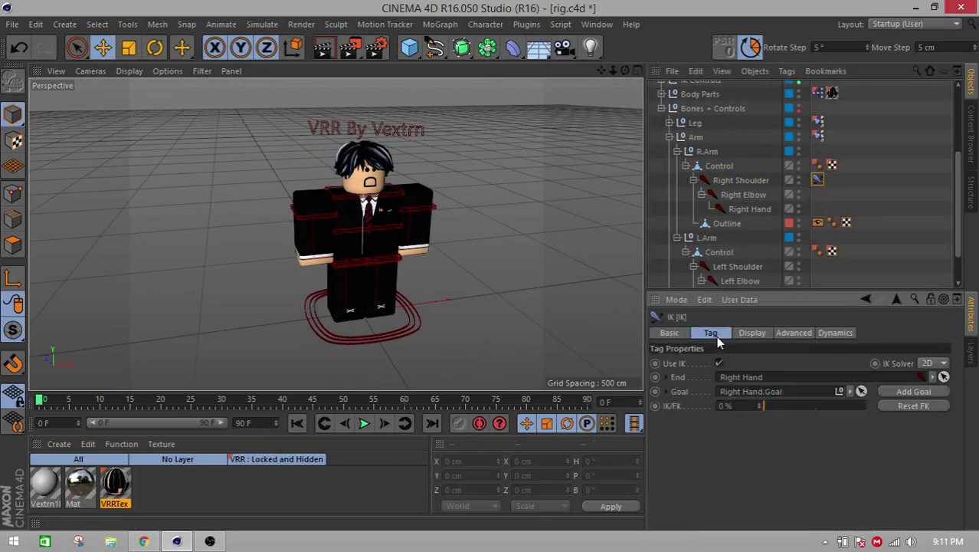
pyautogui.click(870, 494)
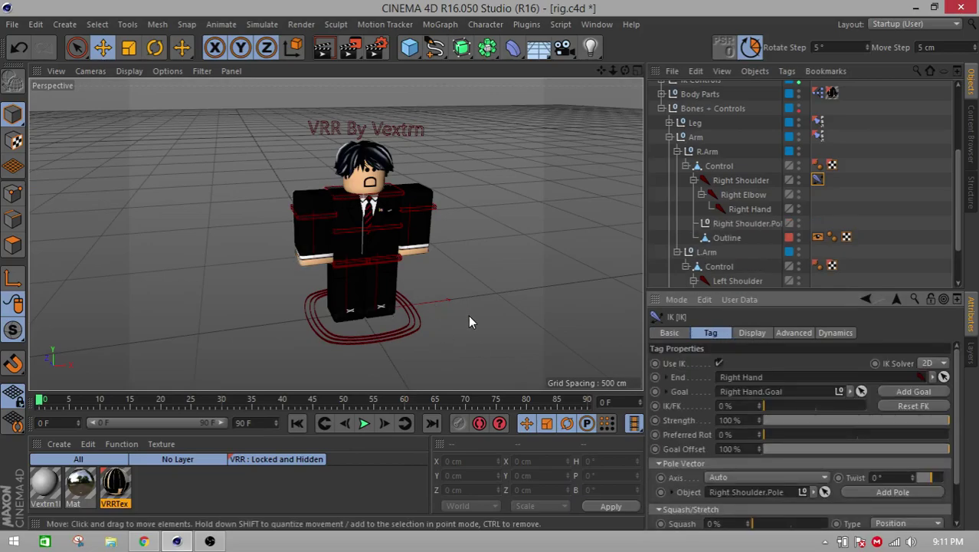
pyautogui.hotkey('ctrl', 'z')
# - Expand IK Controls down to the Goal and Pole objects under the Right Arm's Control
pyautogui.scroll(5, 698, 205)
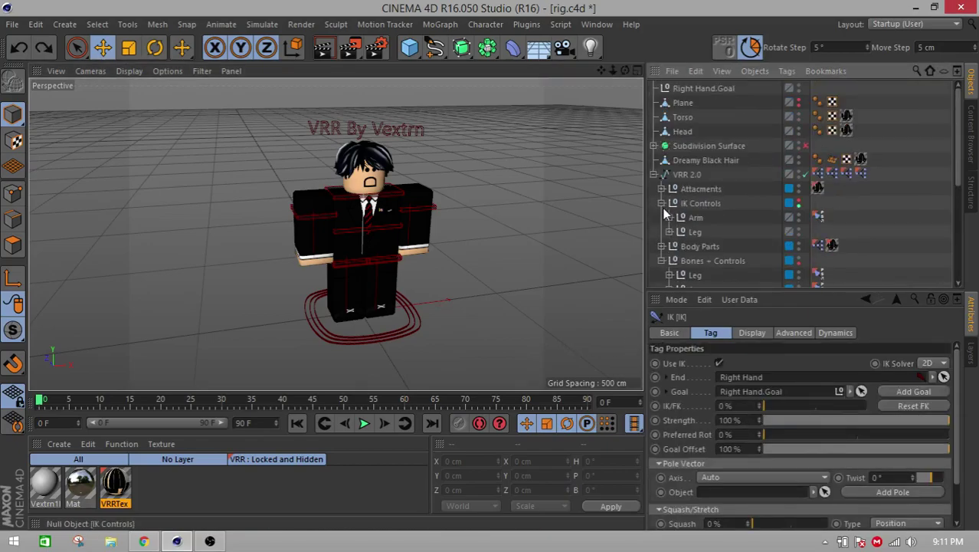
pyautogui.scroll(-5, 663, 207)
pyautogui.scroll(5, 687, 217)
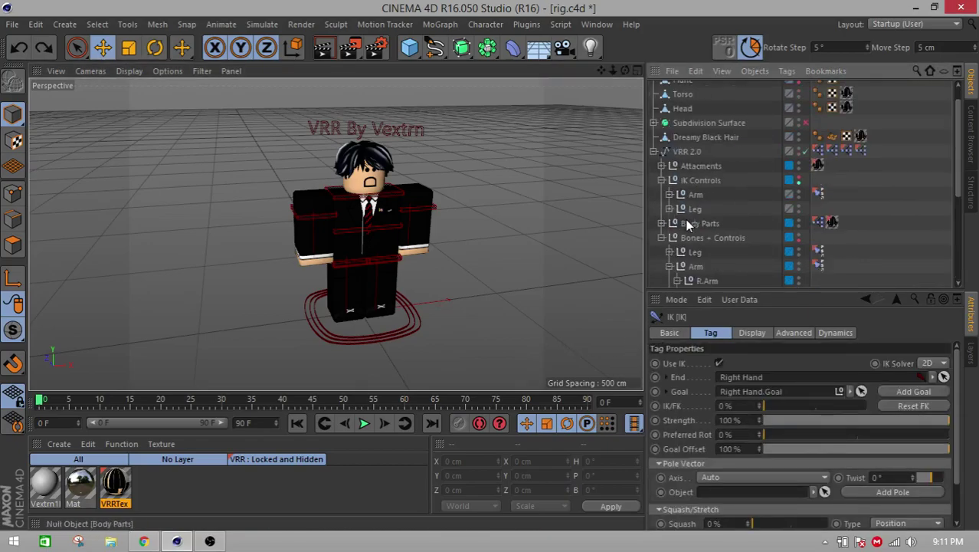
pyautogui.scroll(3, 700, 223)
pyautogui.click(670, 195)
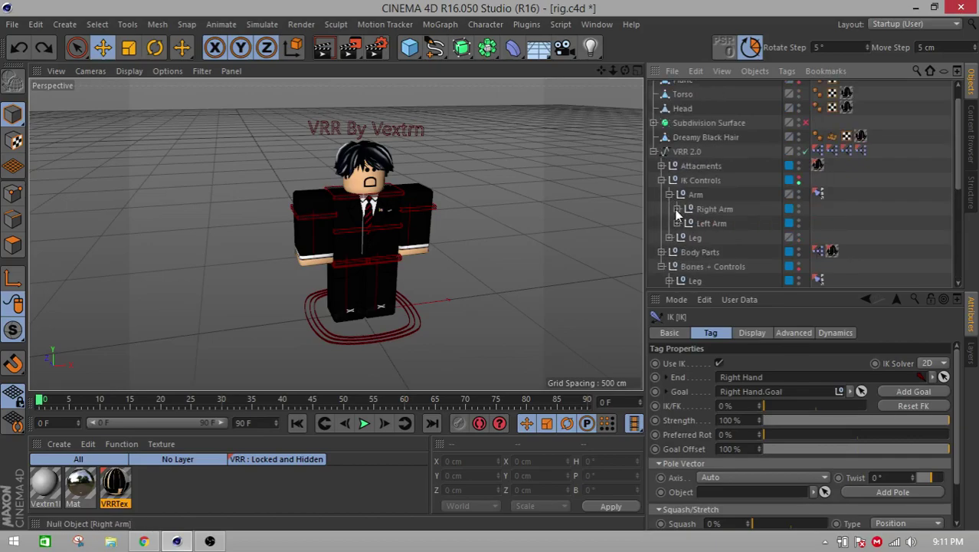
pyautogui.click(676, 208)
pyautogui.click(685, 223)
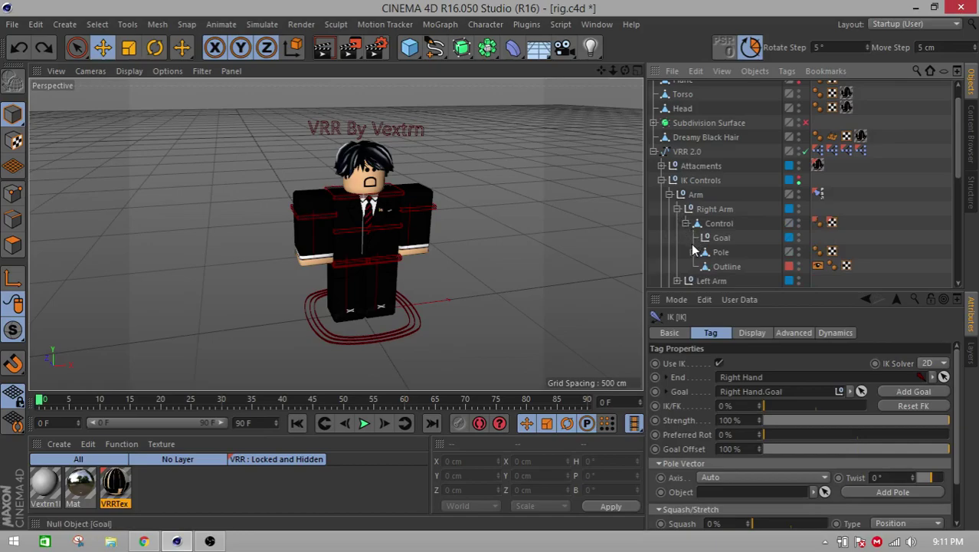
# - Assign the Pole null inside the Right Arm control's Pole object as the pole vector object of the Right Shoulder's IK tag
pyautogui.scroll(-4, 769, 261)
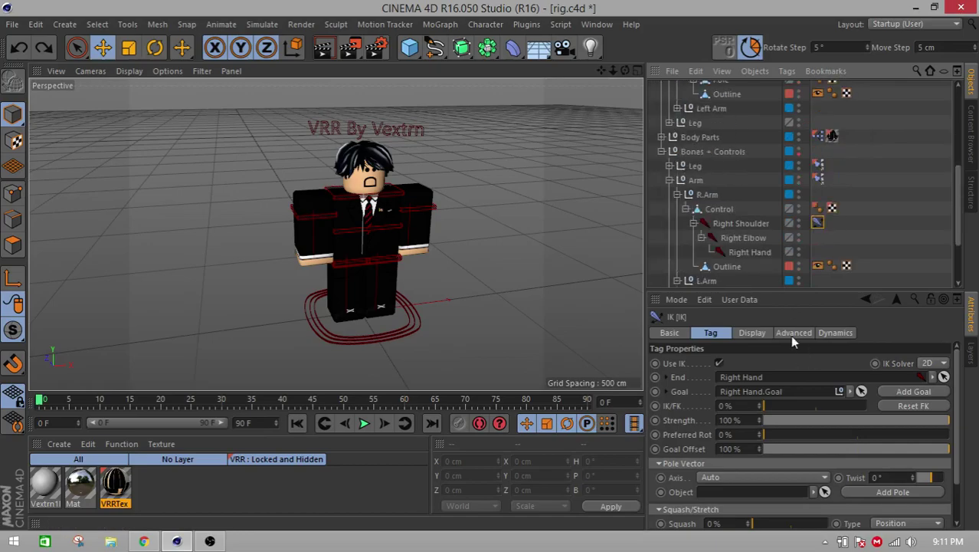
pyautogui.scroll(2, 735, 220)
pyautogui.click(693, 166)
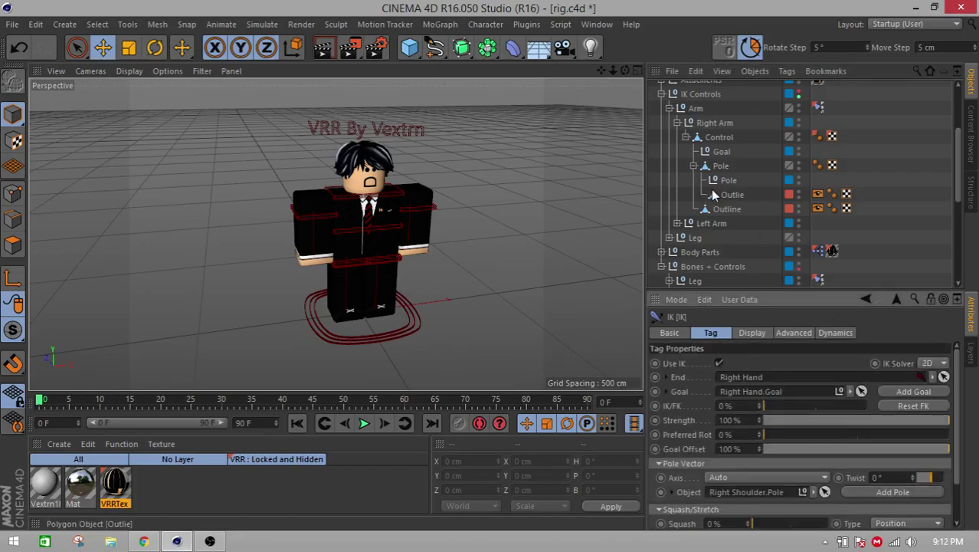
pyautogui.click(824, 491)
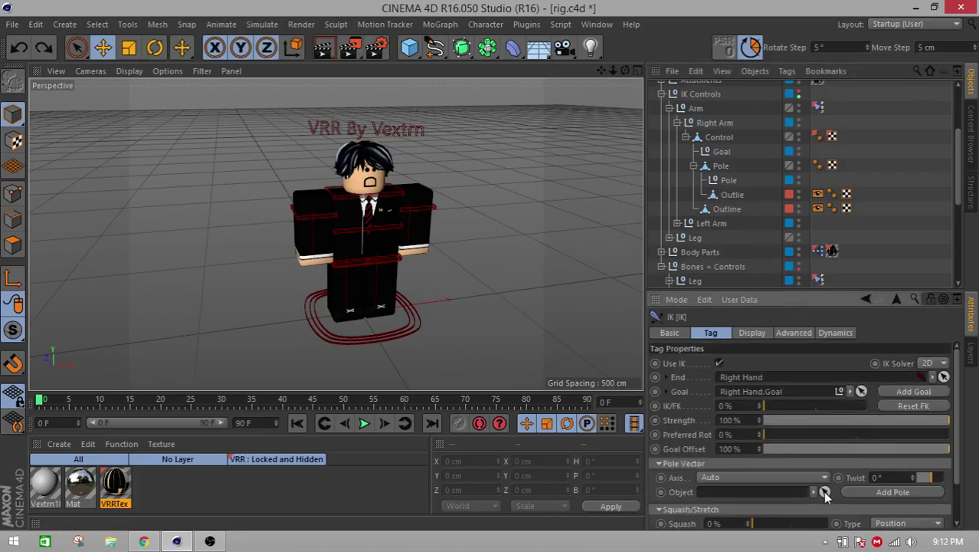
pyautogui.click(728, 181)
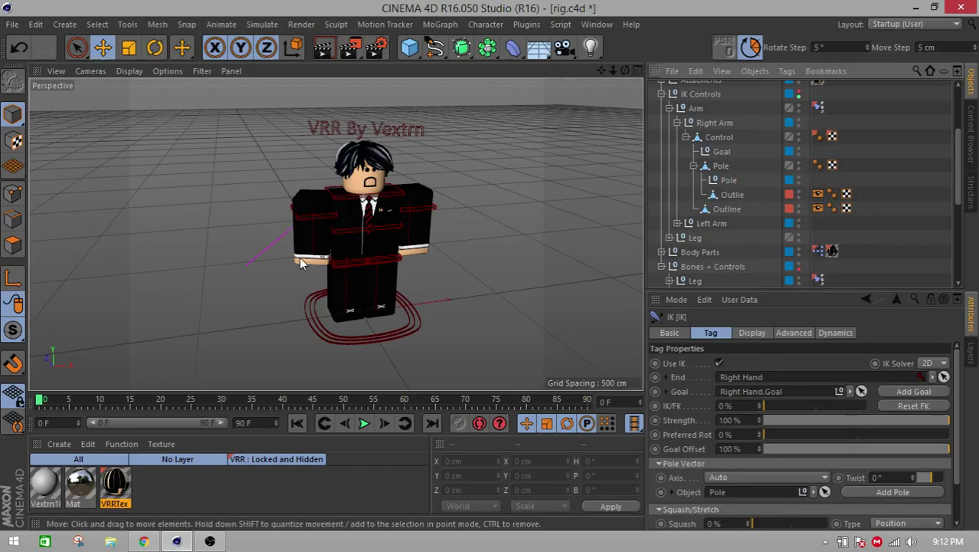
# - Set the pole vector axis to Y and the twist to 90° in the right arm's IK tag
pyautogui.scroll(3, 299, 257)
pyautogui.keyDown('alt'); pyautogui.moveTo(441, 242); pyautogui.dragTo(398, 230); pyautogui.keyUp('alt')
pyautogui.click(782, 480)
pyautogui.click(756, 397)
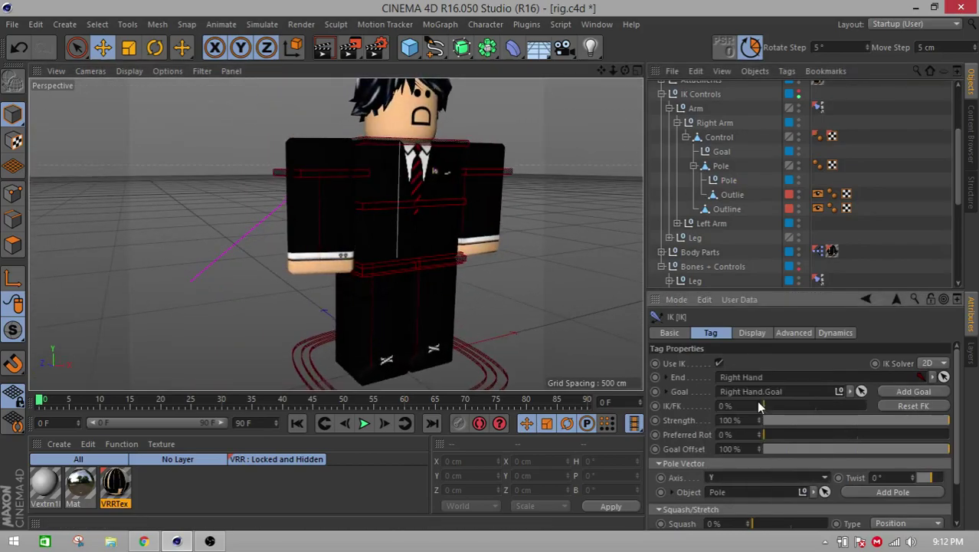
pyautogui.click(910, 481)
pyautogui.write('90')
pyautogui.press('Return')
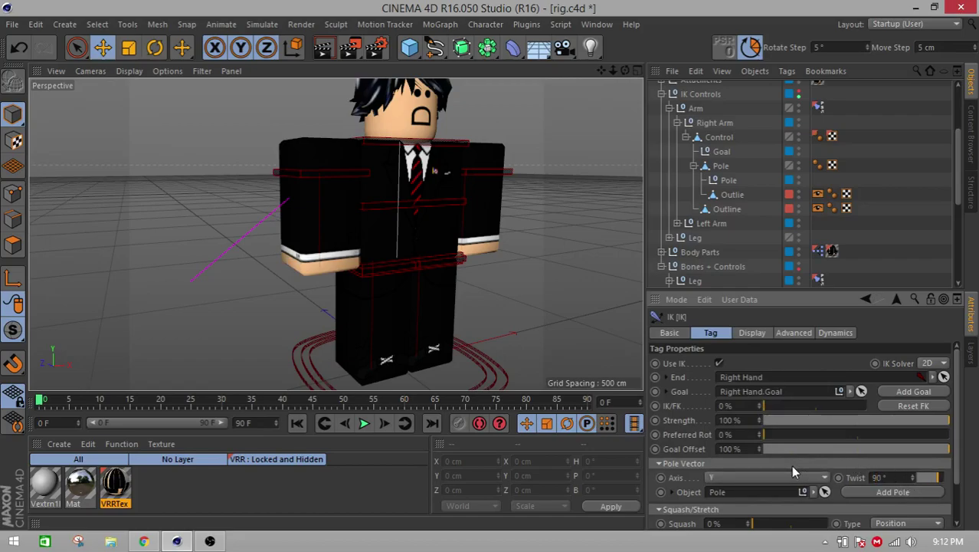
pyautogui.moveTo(389, 216)
pyautogui.keyDown('alt'); pyautogui.mouseDown()
pyautogui.moveTo(323, 189)
pyautogui.moveTo(385, 215)
pyautogui.mouseUp(); pyautogui.keyUp('alt')
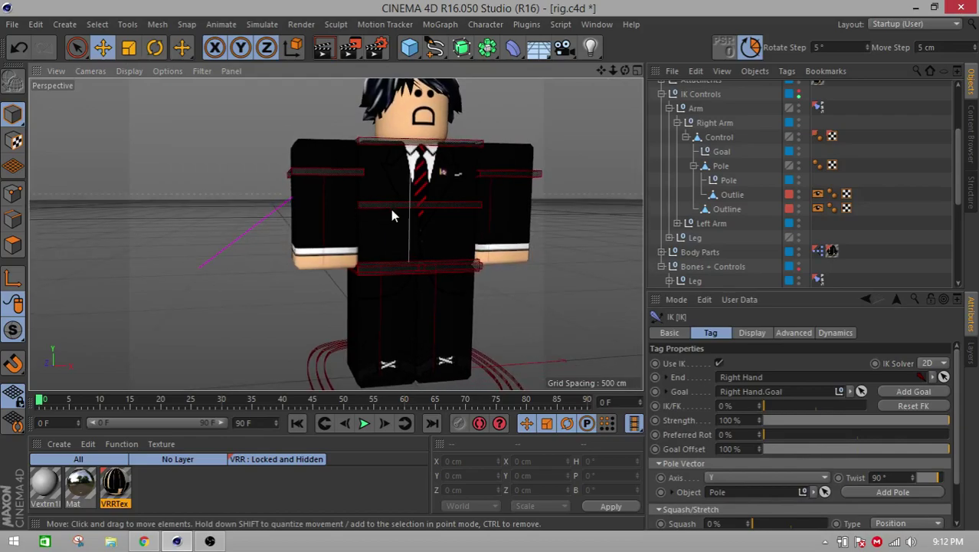
# - Turn off the handle line and set the pole vector display to None for the right arm's IK tag
pyautogui.click(751, 332)
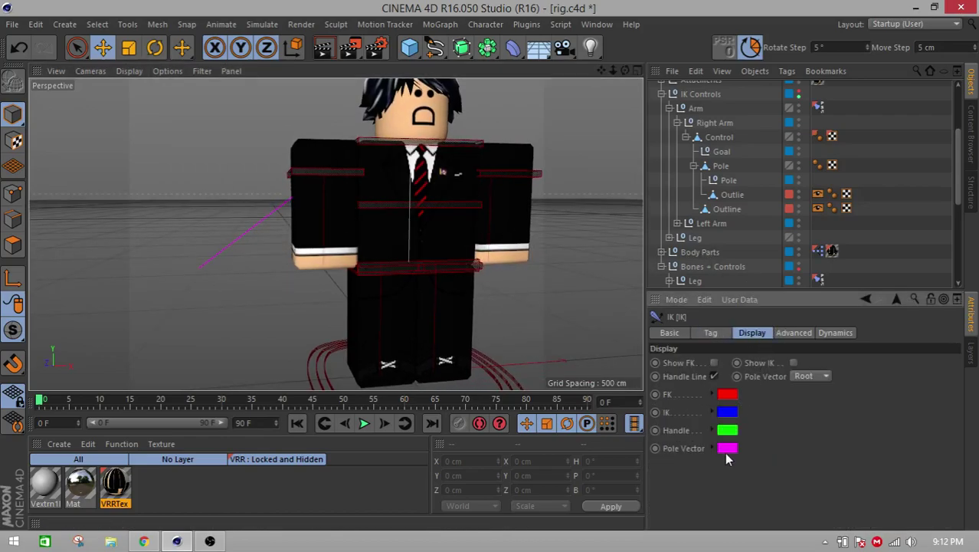
pyautogui.click(713, 375)
pyautogui.click(805, 375)
pyautogui.click(795, 399)
pyautogui.keyDown('alt'); pyautogui.moveTo(502, 280); pyautogui.dragTo(340, 236); pyautogui.keyUp('alt')
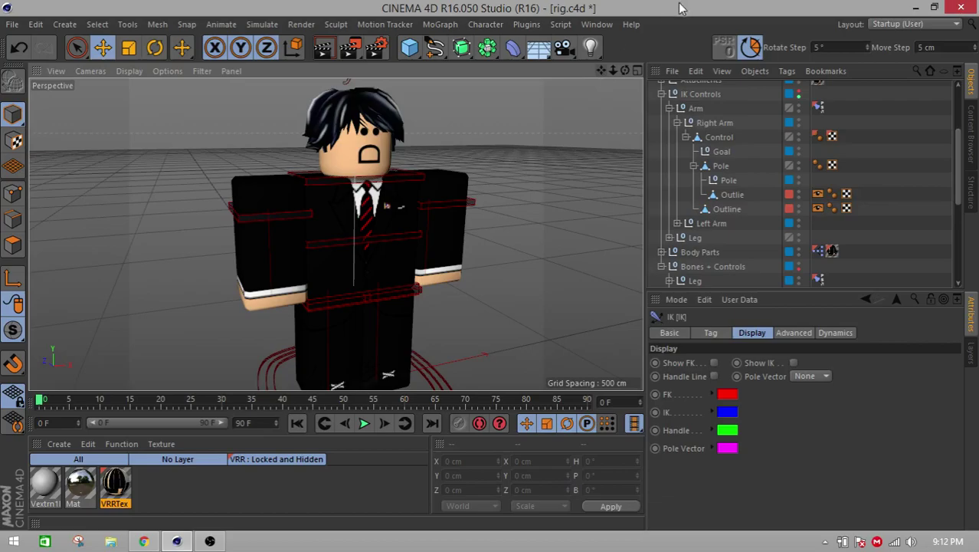
# - Delete the Right Hand.Goal null object from the scene
pyautogui.scroll(3, 708, 211)
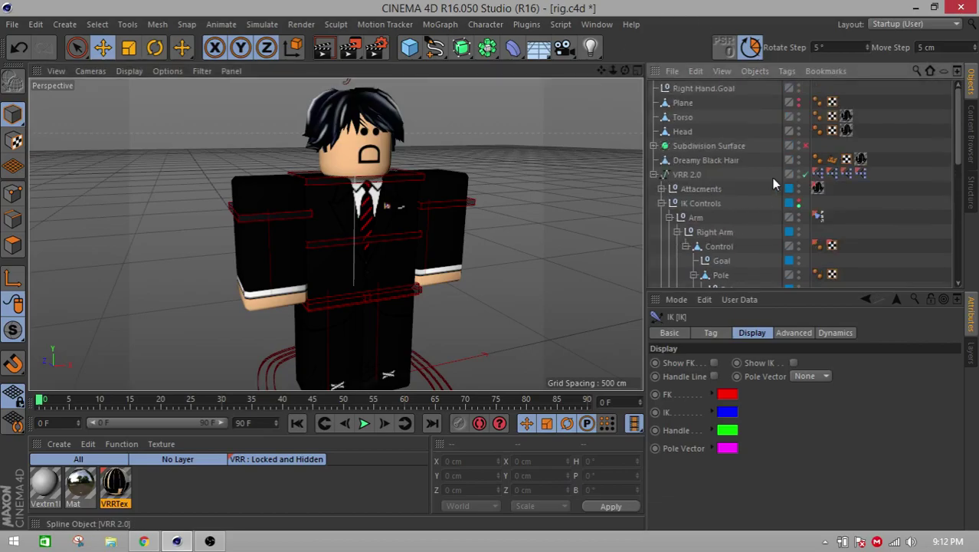
pyautogui.scroll(-5, 786, 188)
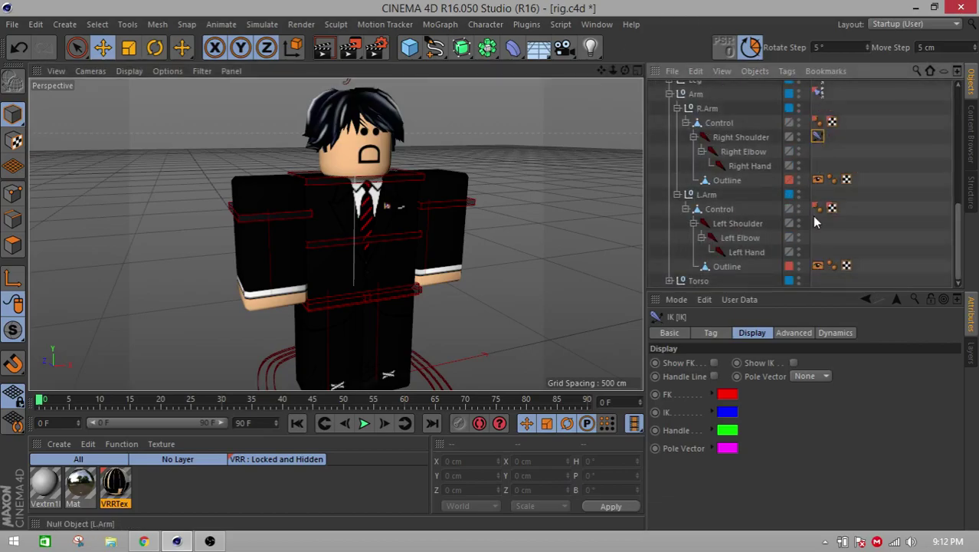
pyautogui.click(708, 332)
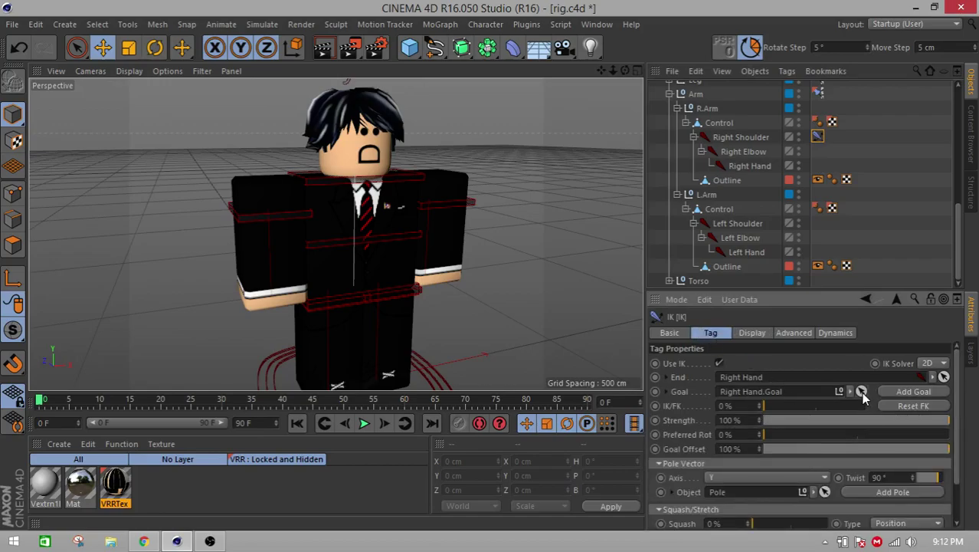
pyautogui.scroll(3, 763, 187)
pyautogui.scroll(5, 762, 184)
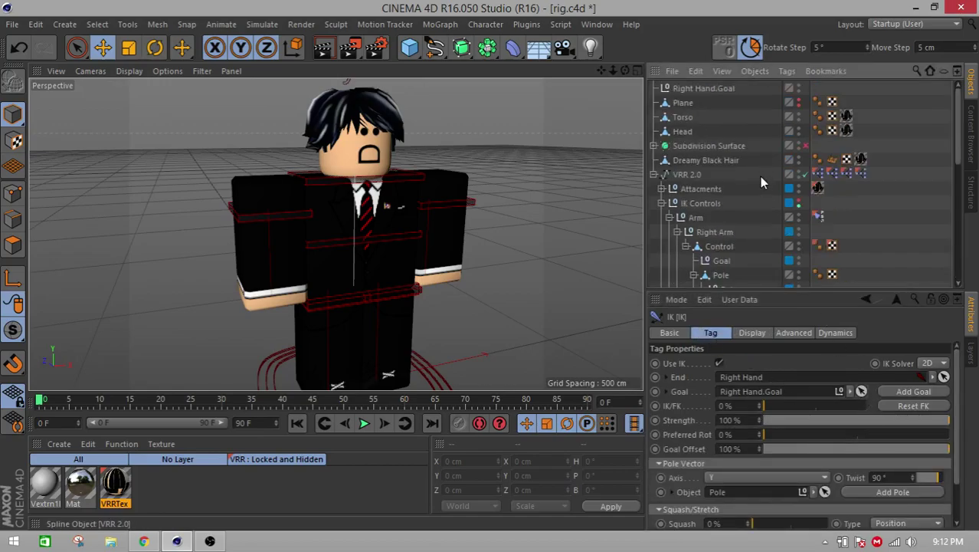
pyautogui.click(715, 88)
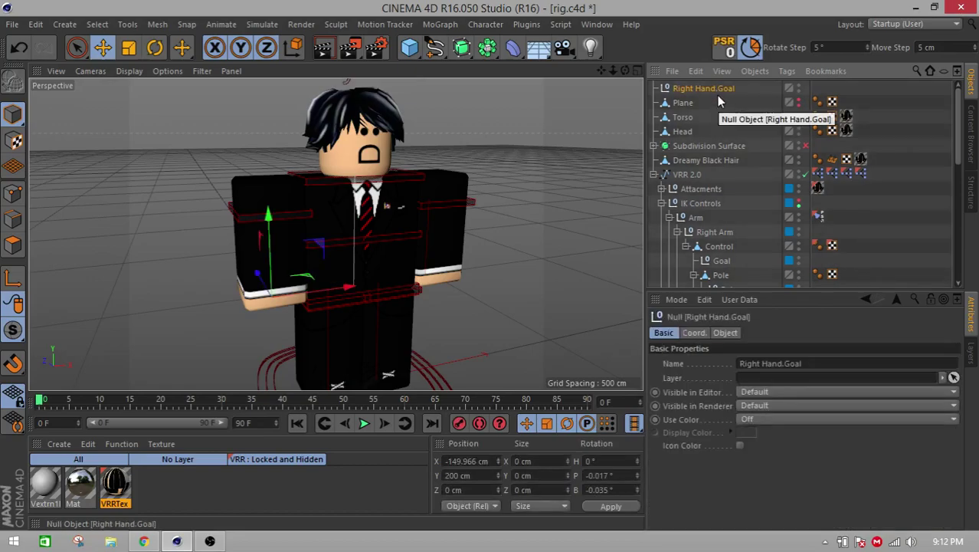
pyautogui.press('Delete')
# - Assign the Goal null under the Right Arm control as the goal in the Right Shoulder's IK tag
pyautogui.scroll(-7, 724, 116)
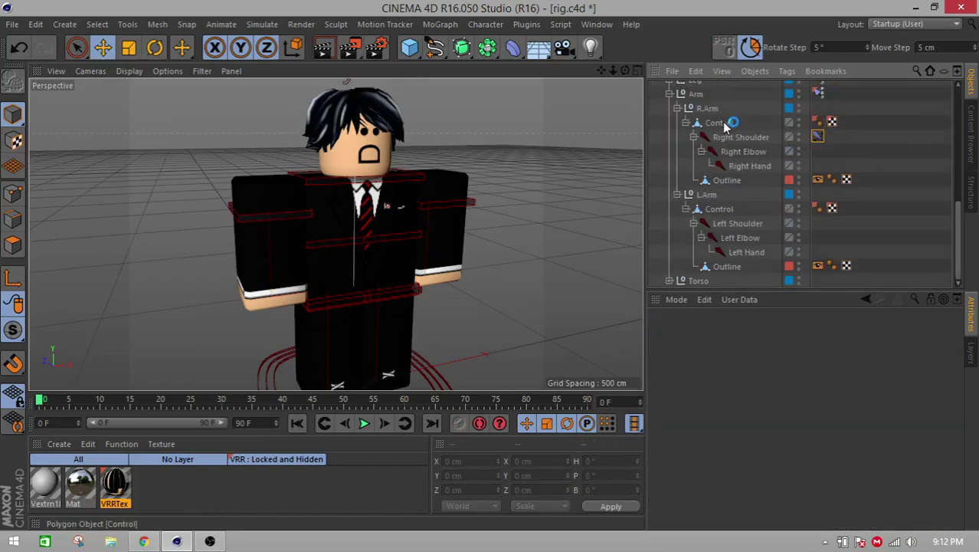
pyautogui.click(818, 136)
pyautogui.click(861, 391)
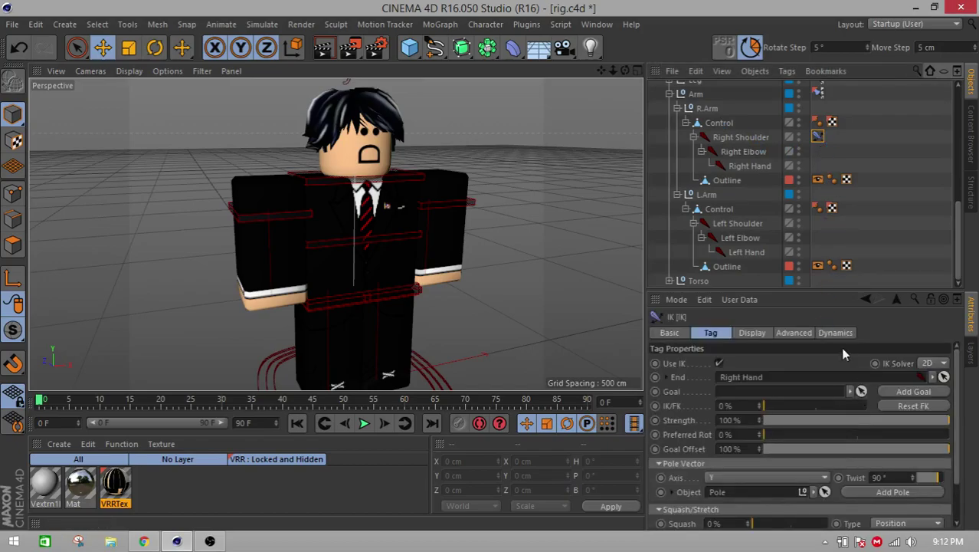
pyautogui.scroll(5, 746, 220)
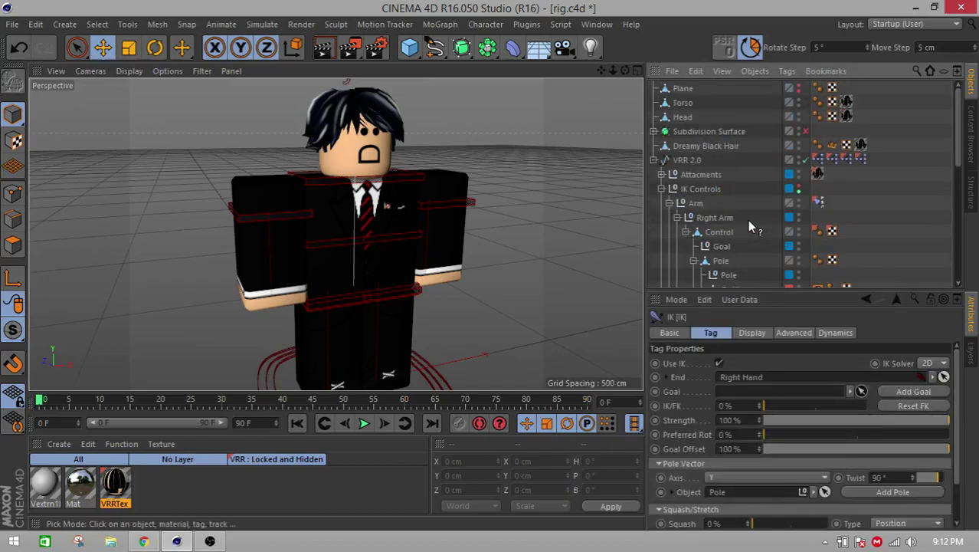
pyautogui.scroll(-5, 748, 225)
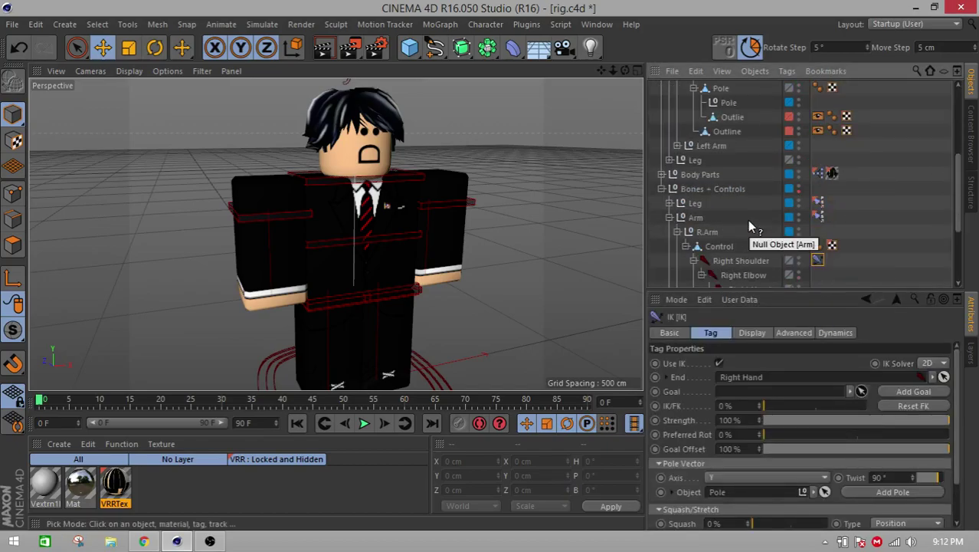
pyautogui.scroll(5, 747, 220)
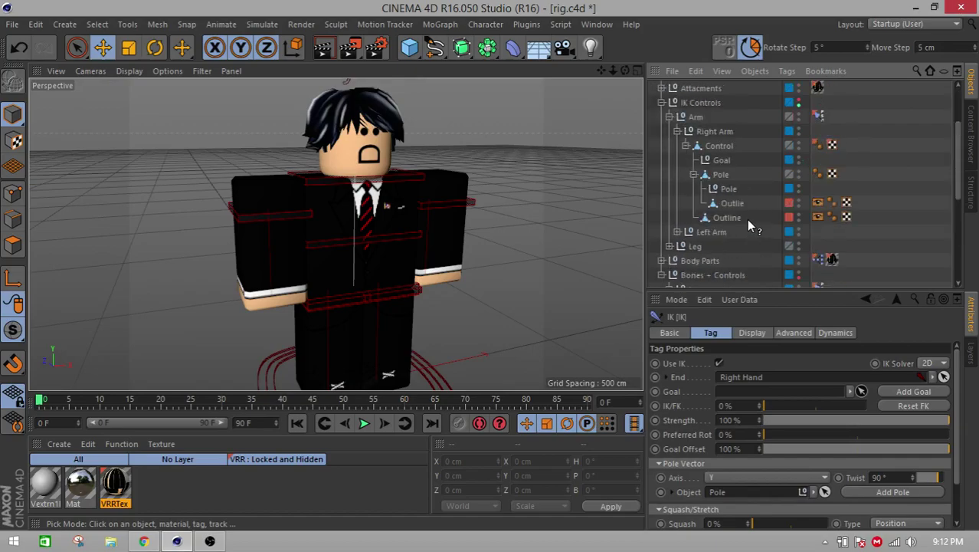
pyautogui.click(721, 161)
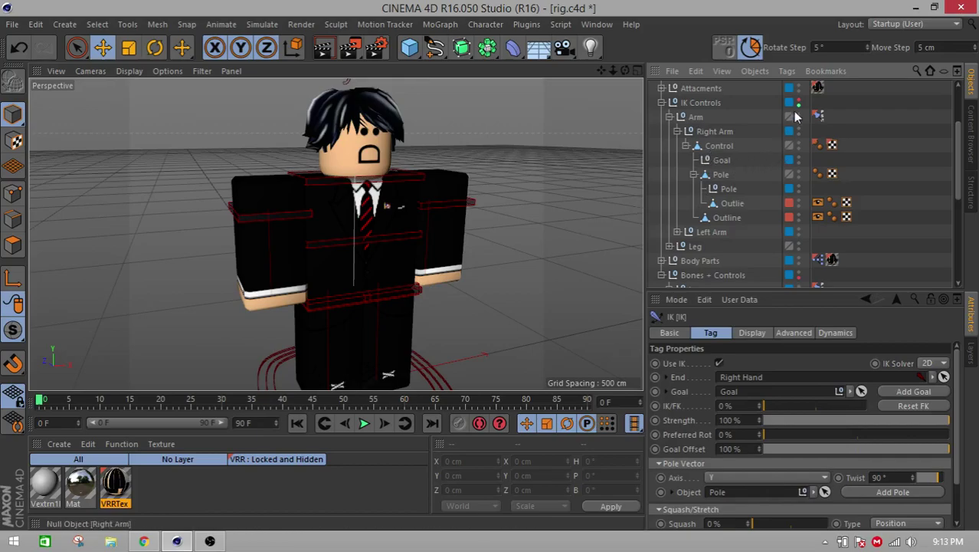
# - Test the right arm IK by moving its control to about X -5, Y 100, Z -100 cm and rendering the view
pyautogui.click(274, 310)
pyautogui.moveTo(329, 305); pyautogui.dragTo(308, 291)
pyautogui.keyDown('alt'); pyautogui.moveTo(403, 266); pyautogui.dragTo(434, 266); pyautogui.keyUp('alt')
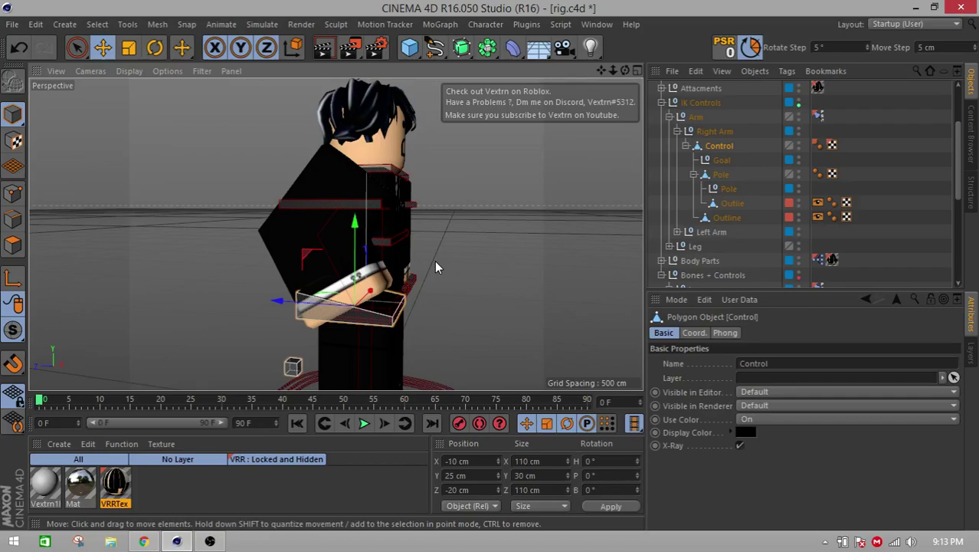
pyautogui.keyDown('alt'); pyautogui.moveTo(393, 258); pyautogui.dragTo(556, 199); pyautogui.keyUp('alt')
pyautogui.scroll(4, 257, 272)
pyautogui.moveTo(556, 199)
pyautogui.keyDown('alt'); pyautogui.mouseDown()
pyautogui.moveTo(520, 215)
pyautogui.moveTo(632, 192)
pyautogui.moveTo(524, 212)
pyautogui.moveTo(564, 203)
pyautogui.mouseUp(); pyautogui.keyUp('alt')
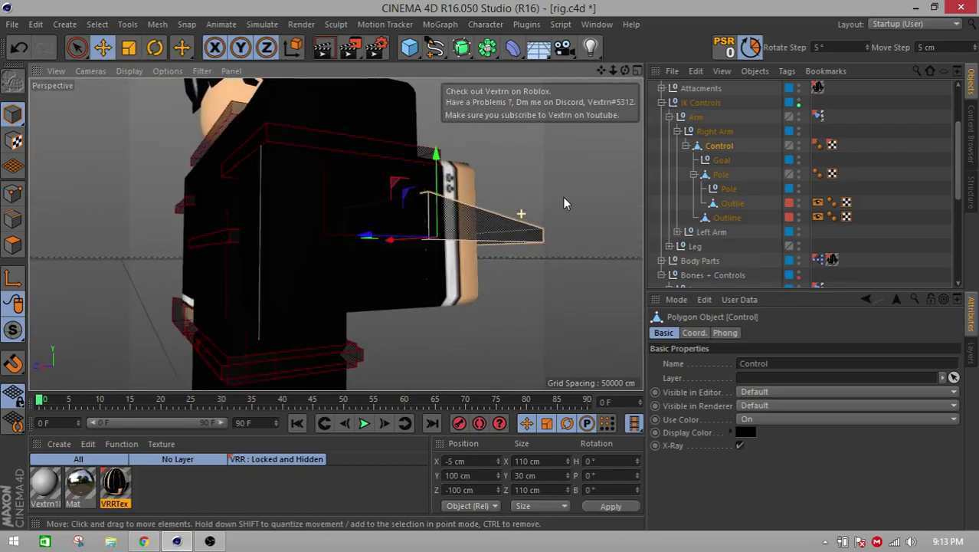
pyautogui.click(323, 48)
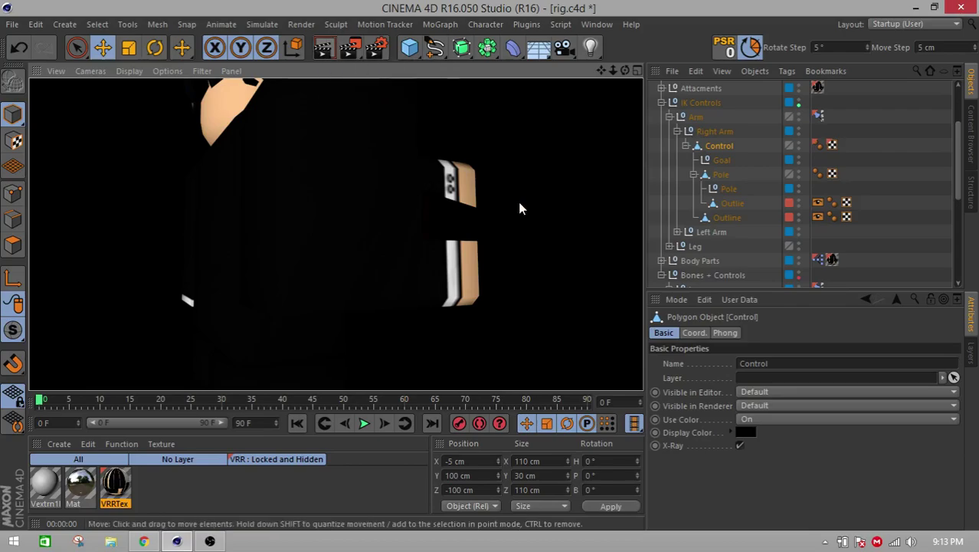
pyautogui.click(497, 239)
# - Reset the right arm IK control's X, Y and Z position to 0 cm
pyautogui.click(479, 475)
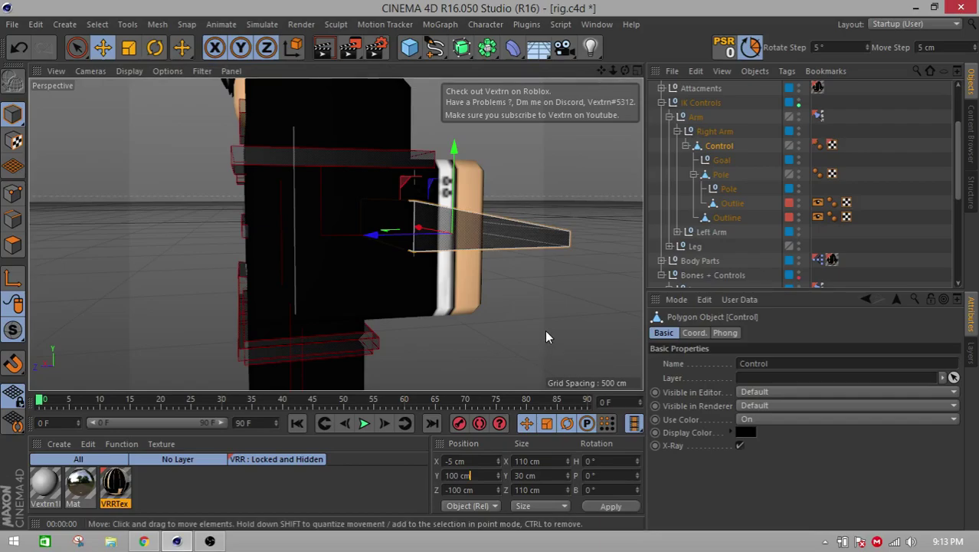
pyautogui.doubleClick(472, 475)
pyautogui.write('0')
pyautogui.doubleClick(460, 461)
pyautogui.write('0')
pyautogui.doubleClick(464, 489)
pyautogui.write('0')
pyautogui.click(587, 506)
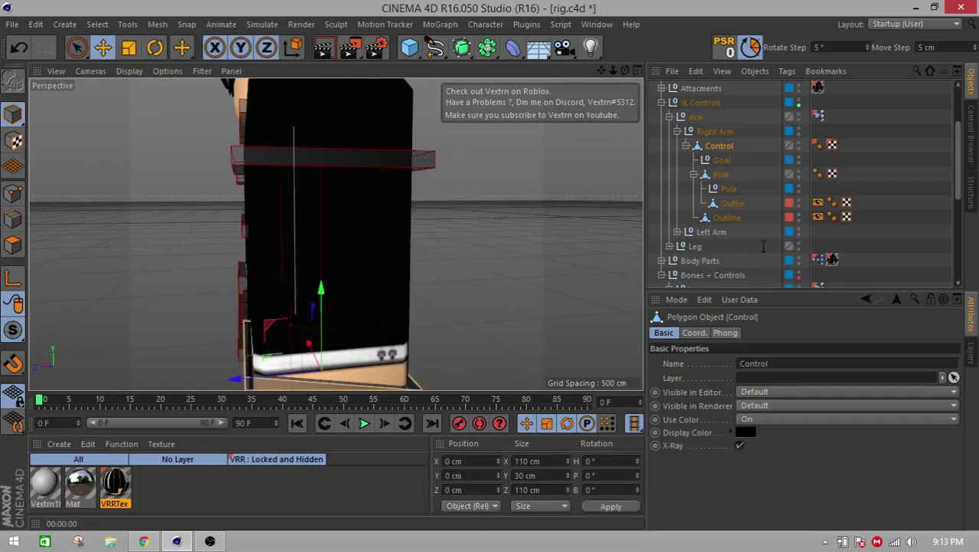
# - Hide IK Controls in renders and check by rendering with the right arm control at about X -15, Y 95, Z -100 cm
pyautogui.scroll(3, 763, 236)
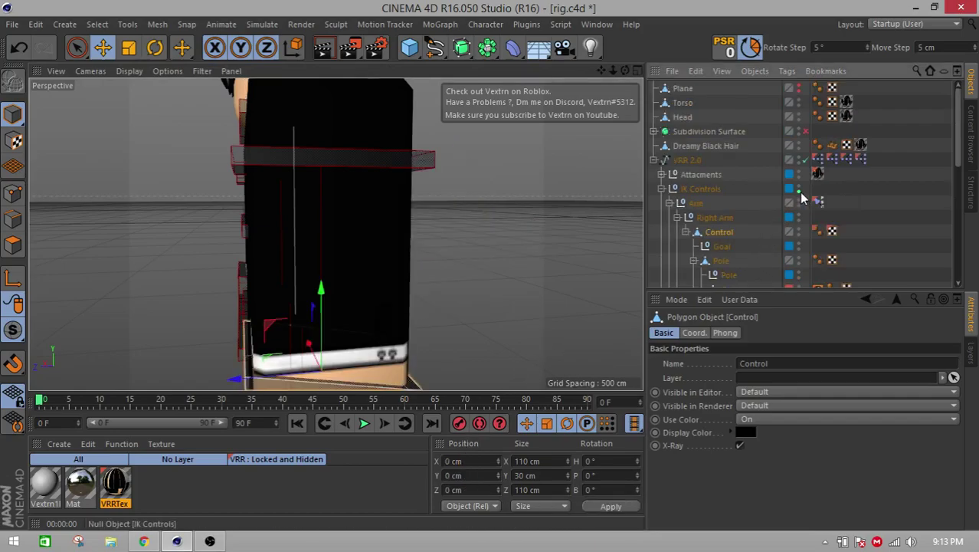
pyautogui.moveTo(472, 253); pyautogui.dragTo(607, 162)
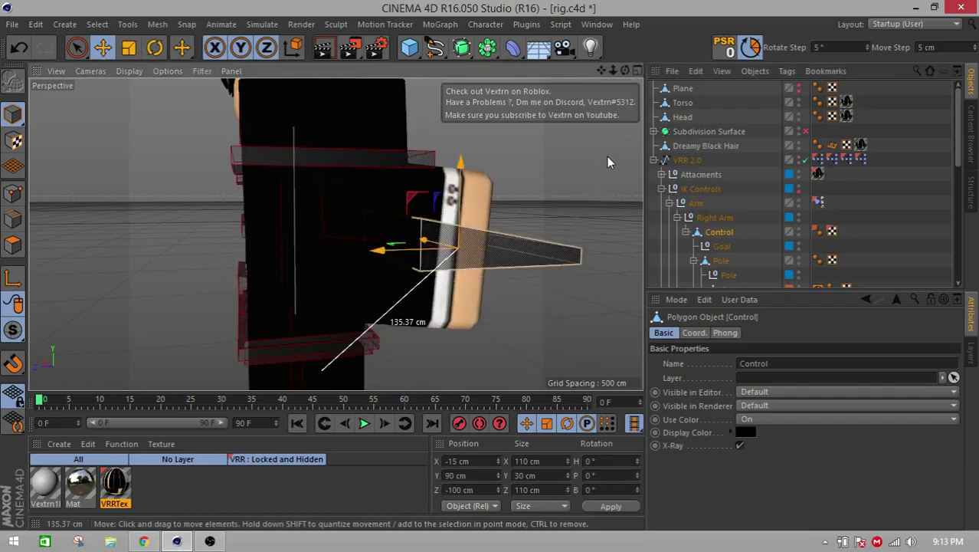
pyautogui.click(322, 47)
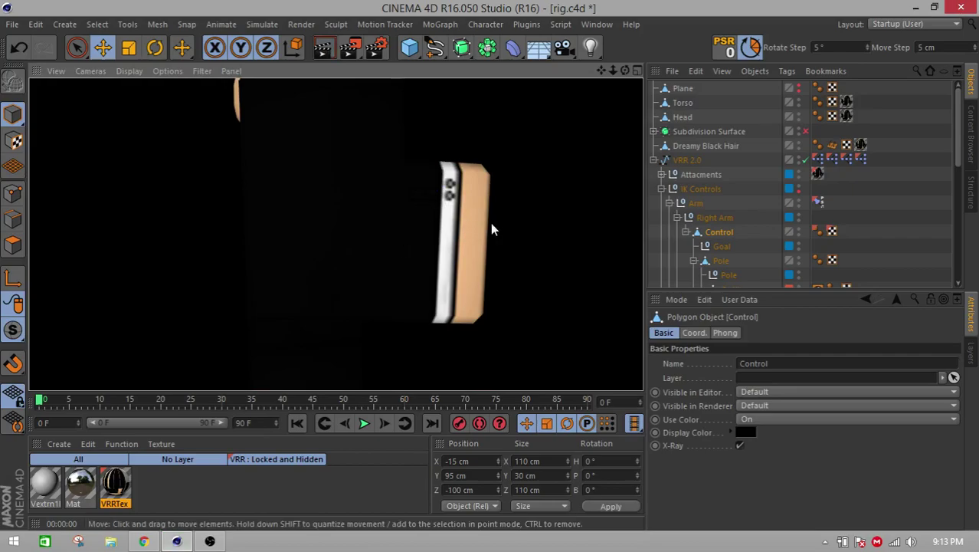
pyautogui.click(625, 215)
pyautogui.click(528, 252)
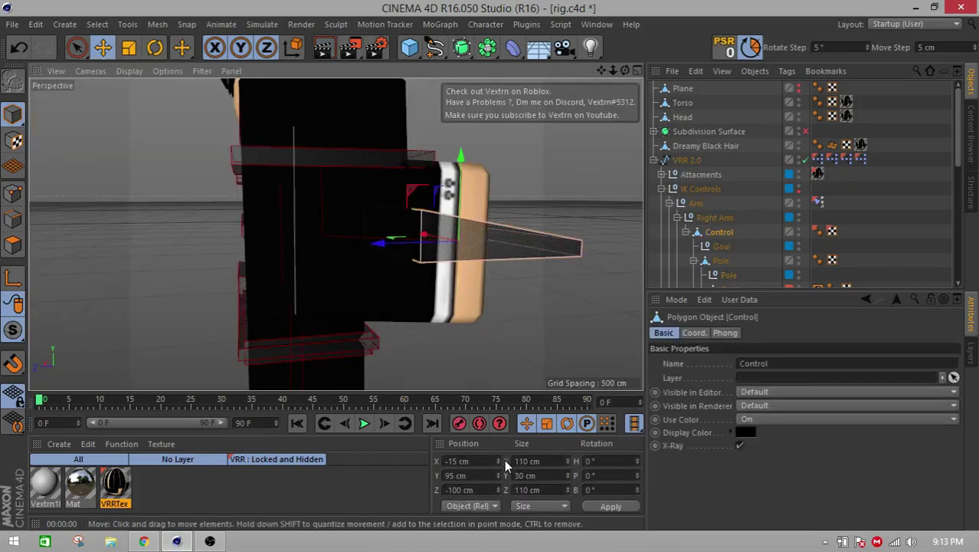
# - Return the right arm control to position 0 cm on X, Y and Z and deselect it
pyautogui.doubleClick(467, 475)
pyautogui.write('0')
pyautogui.doubleClick(472, 461)
pyautogui.write('0')
pyautogui.doubleClick(472, 490)
pyautogui.write('0')
pyautogui.click(610, 507)
pyautogui.click(525, 282)
pyautogui.keyDown('alt'); pyautogui.moveTo(526, 283); pyautogui.dragTo(287, 272); pyautogui.keyUp('alt')
pyautogui.scroll(-6, 288, 271)
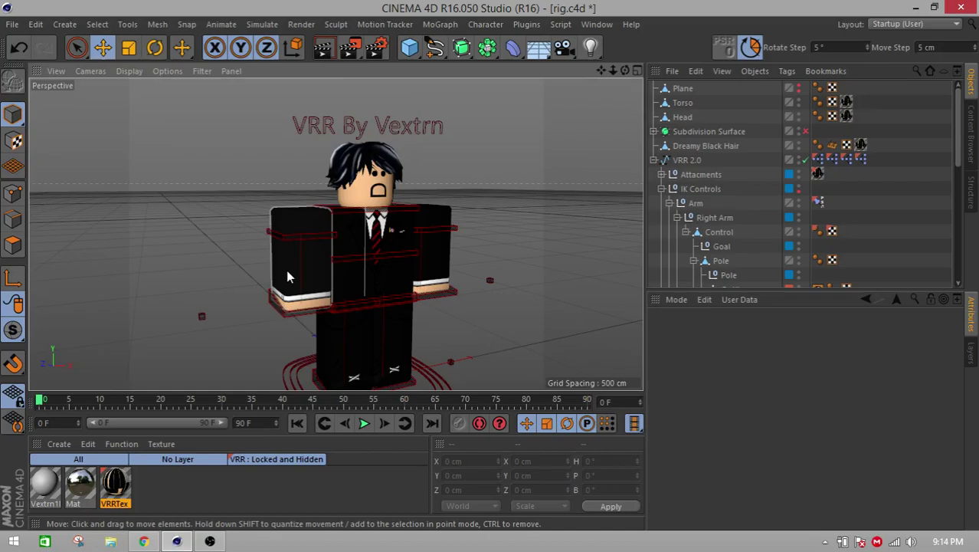
pyautogui.scroll(-10, 690, 198)
pyautogui.click(209, 541)
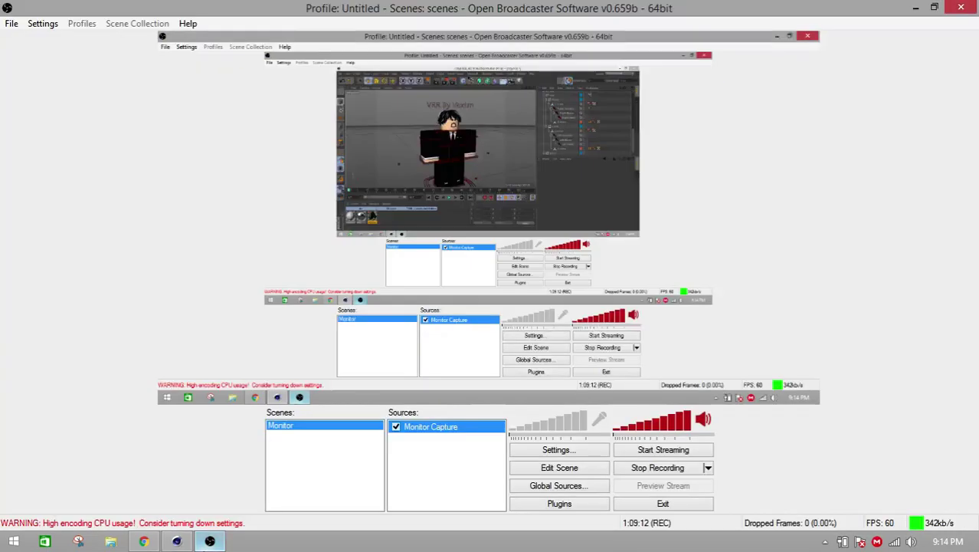
pyautogui.click(176, 541)
pyautogui.click(209, 541)
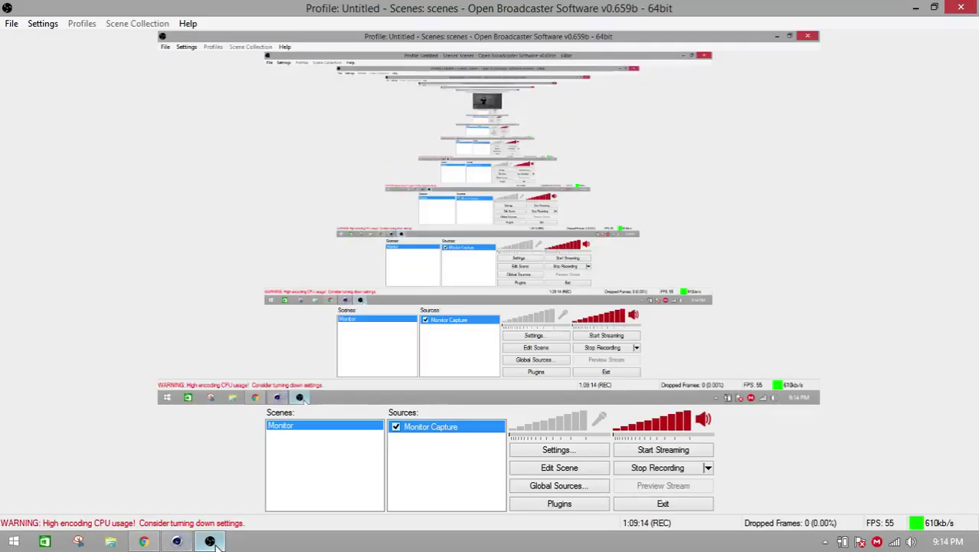
pyautogui.click(167, 542)
pyautogui.click(156, 542)
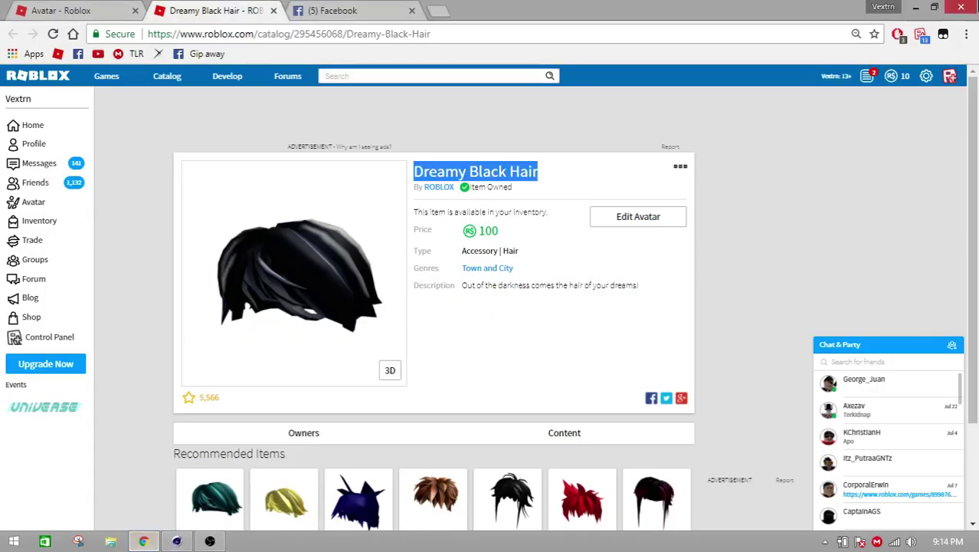
pyautogui.click(176, 540)
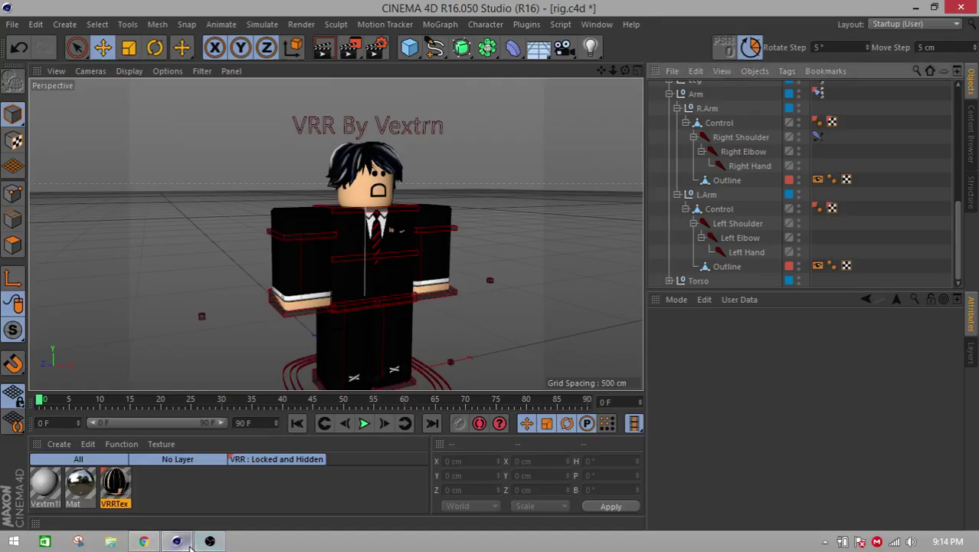
# - Create an IK chain from the Left Shoulder, Left Elbow and Left Hand joints
pyautogui.moveTo(602, 71); pyautogui.dragTo(589, 36)
pyautogui.scroll(4, 419, 180)
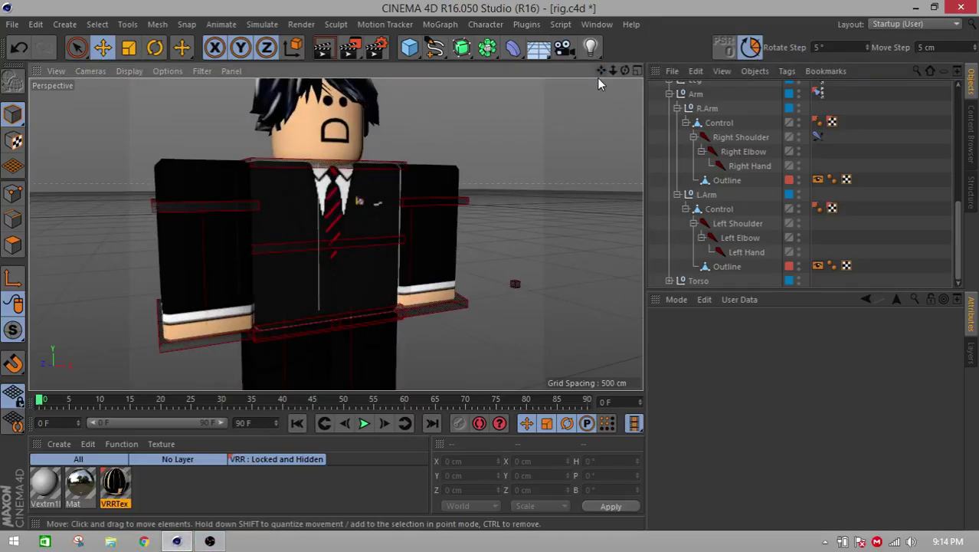
pyautogui.scroll(3, 598, 80)
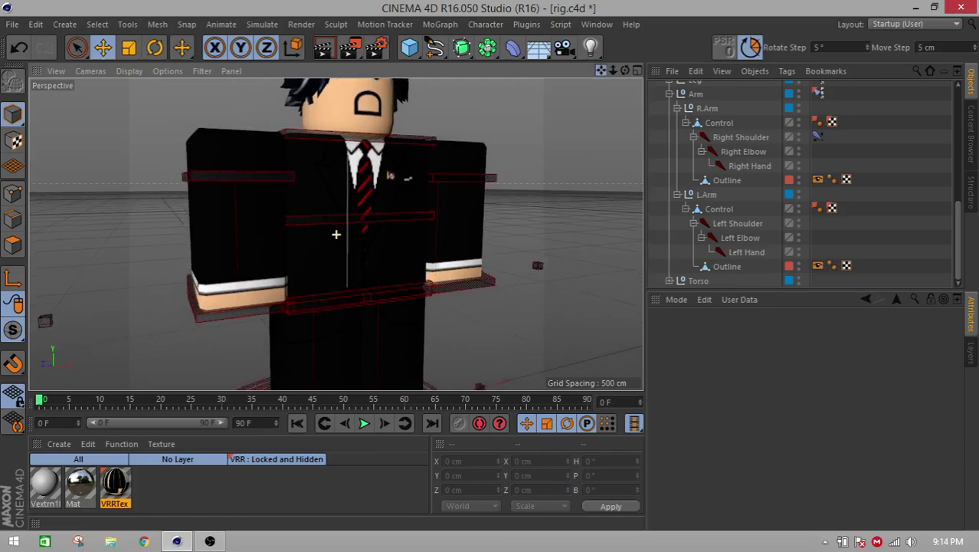
pyautogui.click(733, 224)
pyautogui.keyDown('shift'); pyautogui.click(734, 263); pyautogui.keyUp('shift')
pyautogui.keyDown('ctrl'); pyautogui.click(740, 265); pyautogui.keyUp('ctrl')
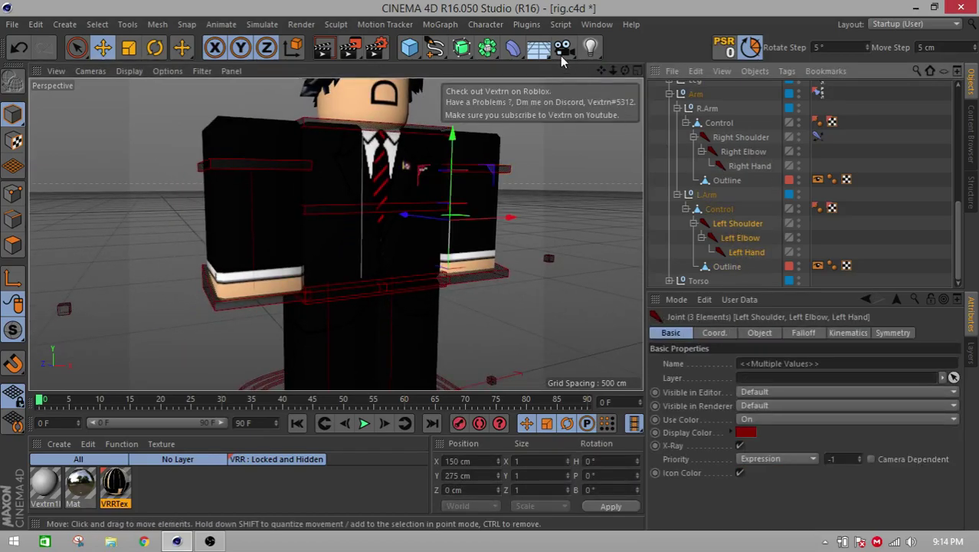
pyautogui.click(497, 23)
pyautogui.moveTo(502, 60)
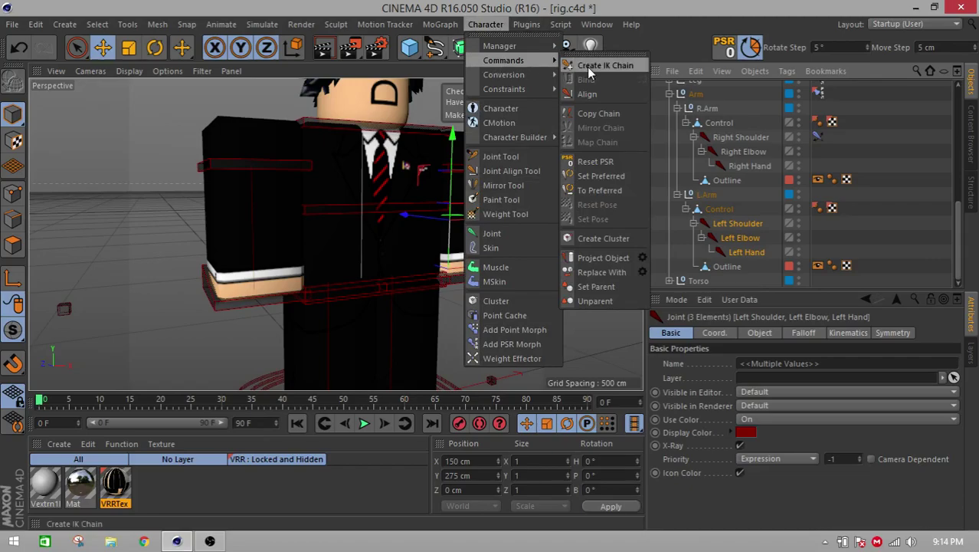
pyautogui.click(587, 66)
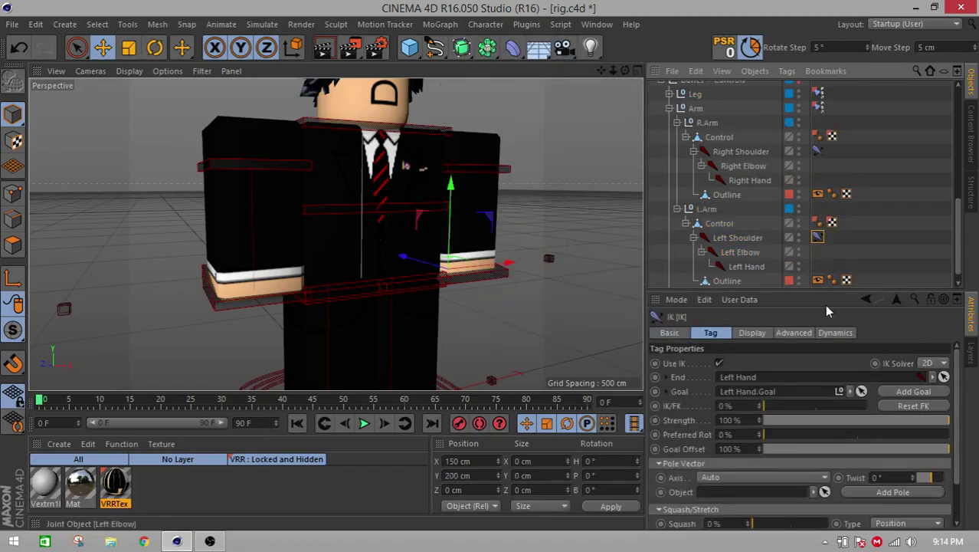
# - Assign the Pole null under the Left Arm IK control as the left arm IK tag's pole vector object
pyautogui.click(824, 491)
pyautogui.scroll(5, 724, 185)
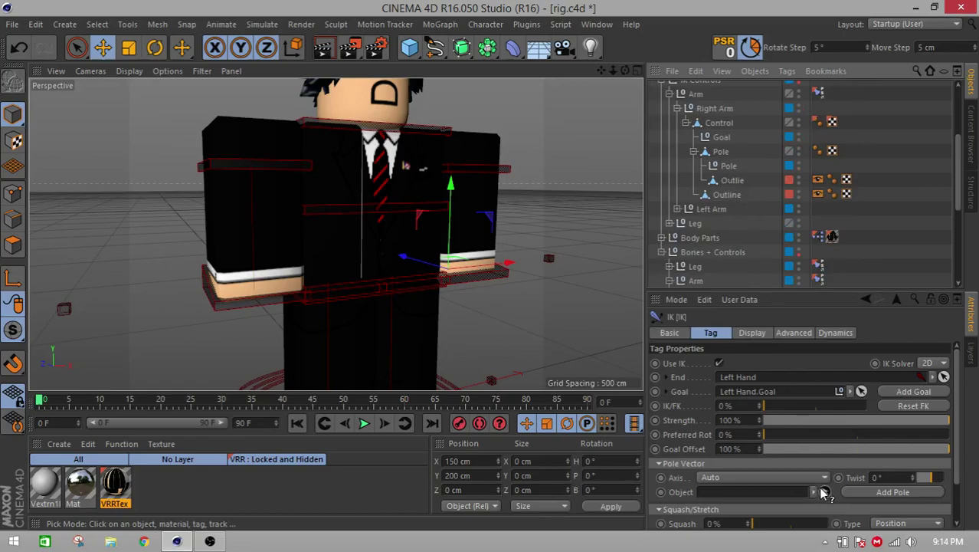
pyautogui.click(677, 208)
pyautogui.click(686, 223)
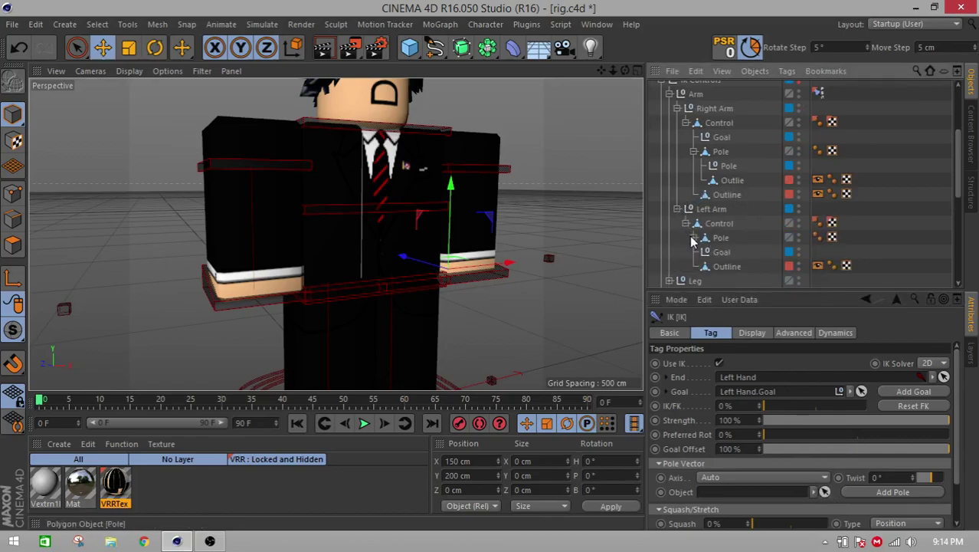
pyautogui.click(822, 492)
pyautogui.click(729, 251)
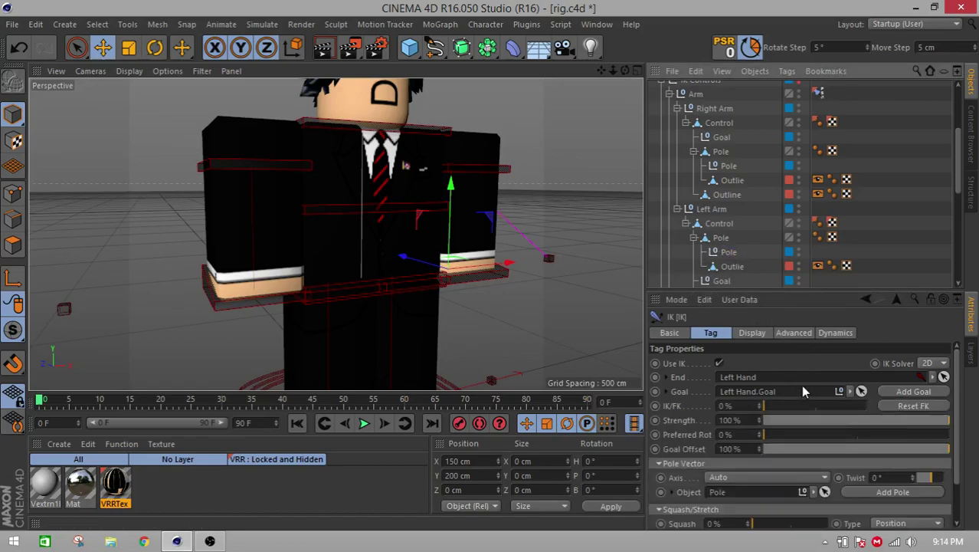
# - Set the left arm IK tag's pole vector axis to Y and its twist to -90°
pyautogui.keyDown('alt'); pyautogui.moveTo(337, 269); pyautogui.dragTo(175, 258); pyautogui.keyUp('alt')
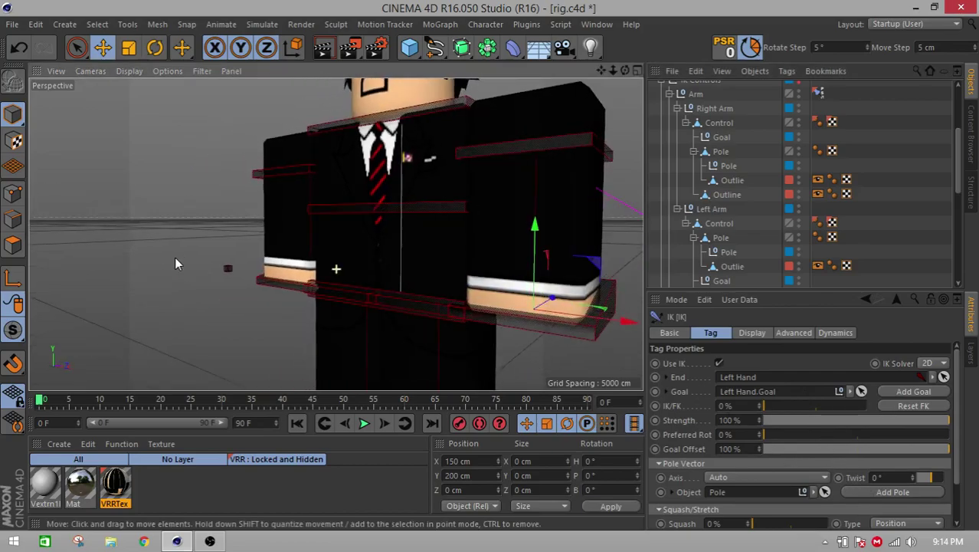
pyautogui.click(720, 477)
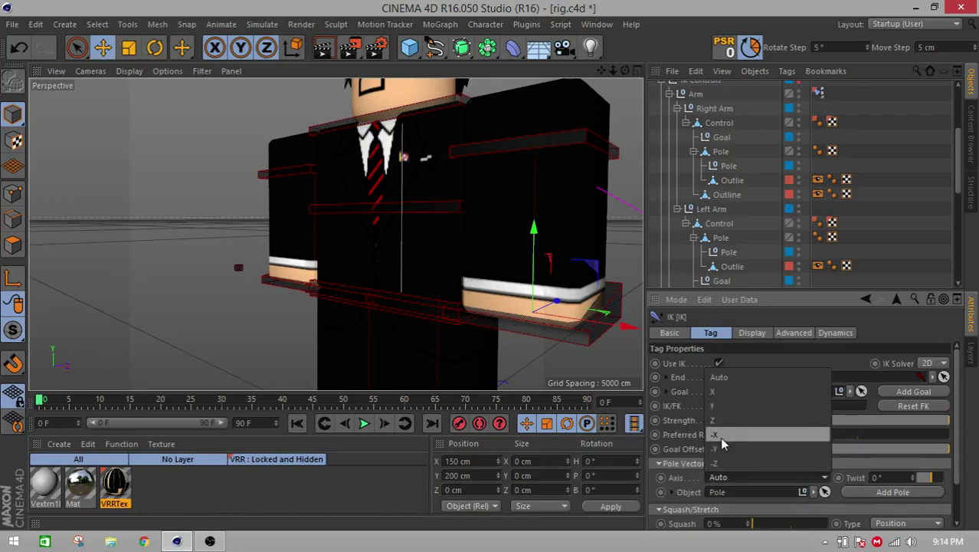
pyautogui.click(719, 408)
pyautogui.click(812, 481)
pyautogui.click(812, 480)
pyautogui.press('BackSpace')
pyautogui.write('-90')
pyautogui.press('Return')
# - Hide the left arm IK tag's pole vector line in the viewport and set the tag's Expression priority to -1
pyautogui.keyDown('alt'); pyautogui.moveTo(628, 315); pyautogui.dragTo(767, 315); pyautogui.keyUp('alt')
pyautogui.scroll(-5, 628, 315)
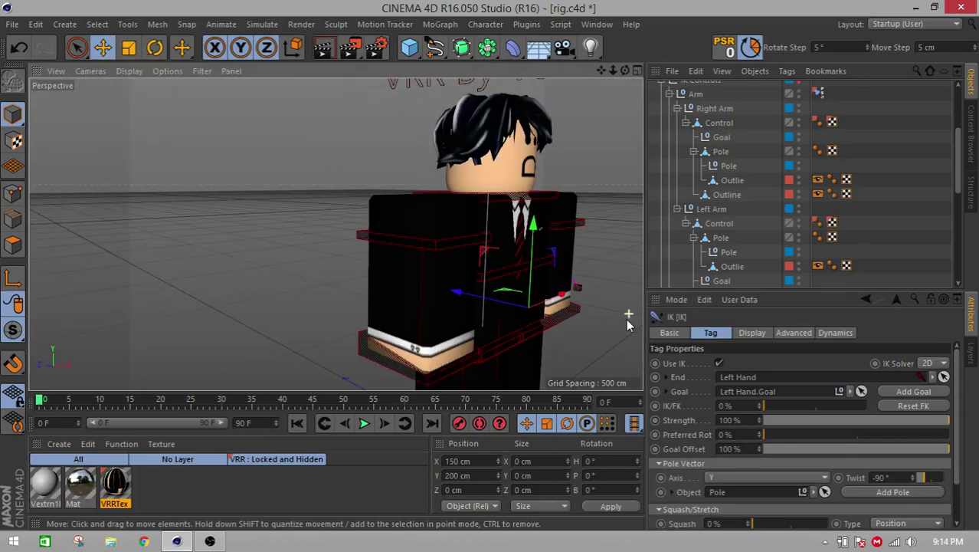
pyautogui.moveTo(602, 71); pyautogui.dragTo(513, 46)
pyautogui.click(835, 332)
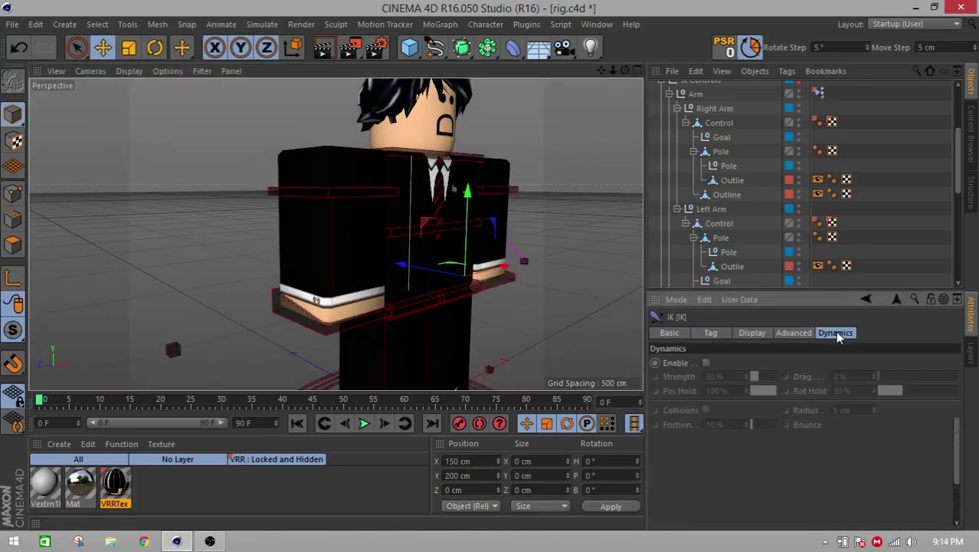
pyautogui.click(752, 333)
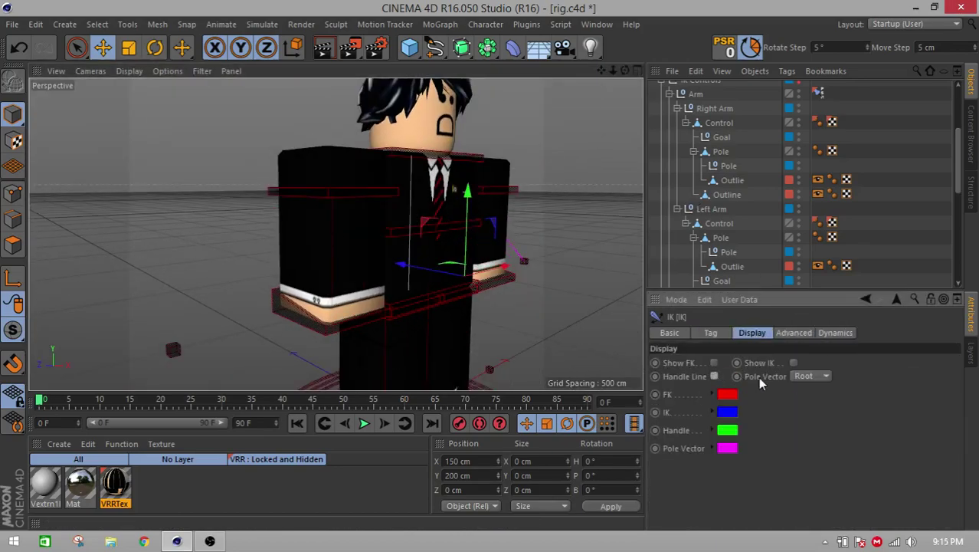
pyautogui.click(811, 375)
pyautogui.click(805, 389)
pyautogui.click(680, 334)
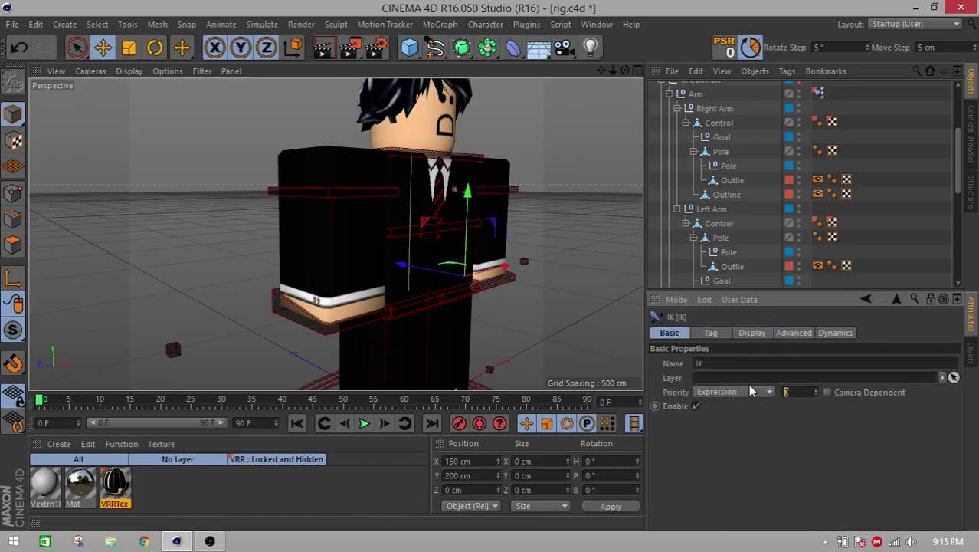
pyautogui.keyDown('alt'); pyautogui.moveTo(437, 281); pyautogui.dragTo(342, 288); pyautogui.keyUp('alt')
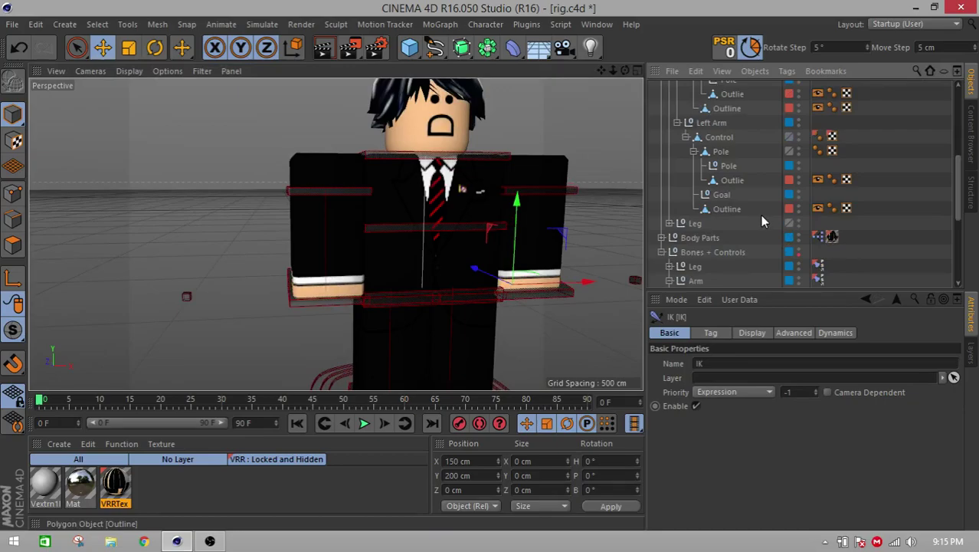
# - Replace the left arm IK tag's goal with the Left Arm control's Goal null and delete the spare Left Hand.Goal null
pyautogui.scroll(-2, 756, 214)
pyautogui.click(713, 334)
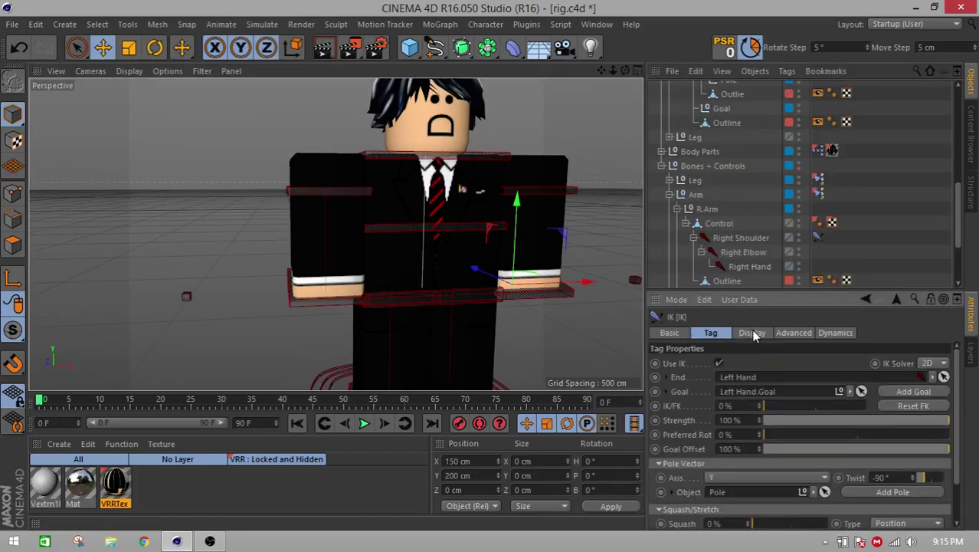
pyautogui.scroll(5, 741, 231)
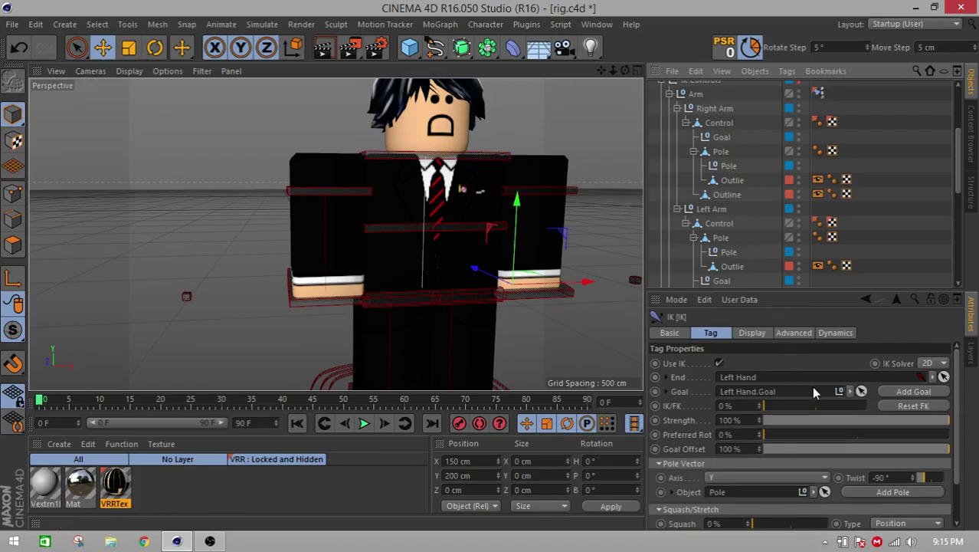
pyautogui.click(861, 391)
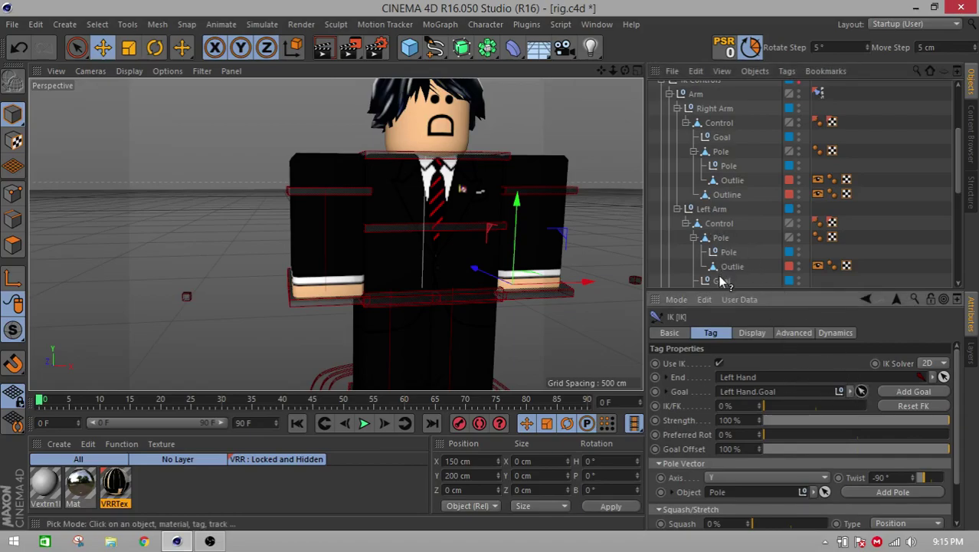
pyautogui.click(737, 244)
pyautogui.scroll(4, 732, 212)
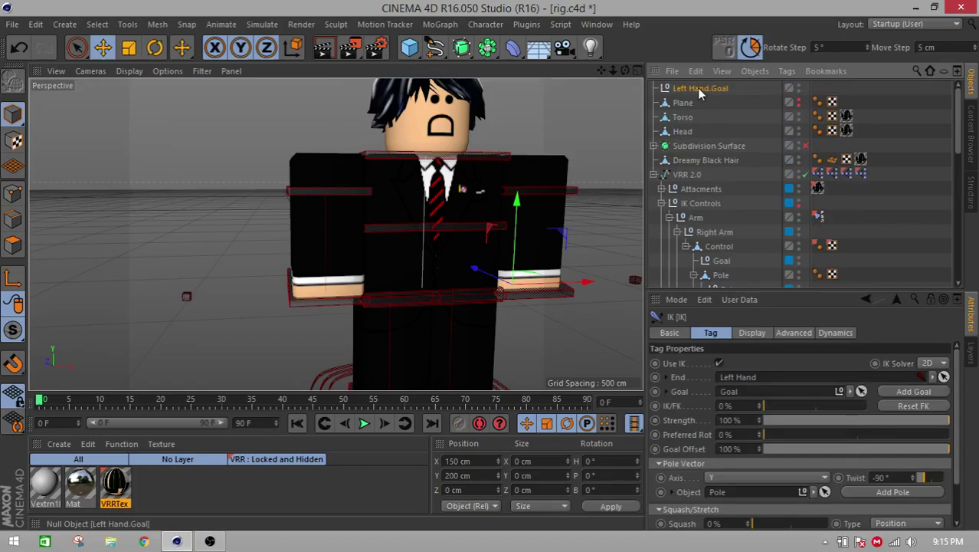
# - Test the left arm IK by moving its control to about X 40, Y 35, Z 0 cm
pyautogui.click(527, 295)
pyautogui.moveTo(572, 240); pyautogui.dragTo(498, 233)
pyautogui.moveTo(625, 219); pyautogui.dragTo(532, 274)
pyautogui.moveTo(601, 72); pyautogui.dragTo(481, 75)
pyautogui.keyDown('alt'); pyautogui.moveTo(537, 179); pyautogui.dragTo(494, 188); pyautogui.keyUp('alt')
pyautogui.moveTo(570, 228); pyautogui.dragTo(539, 298)
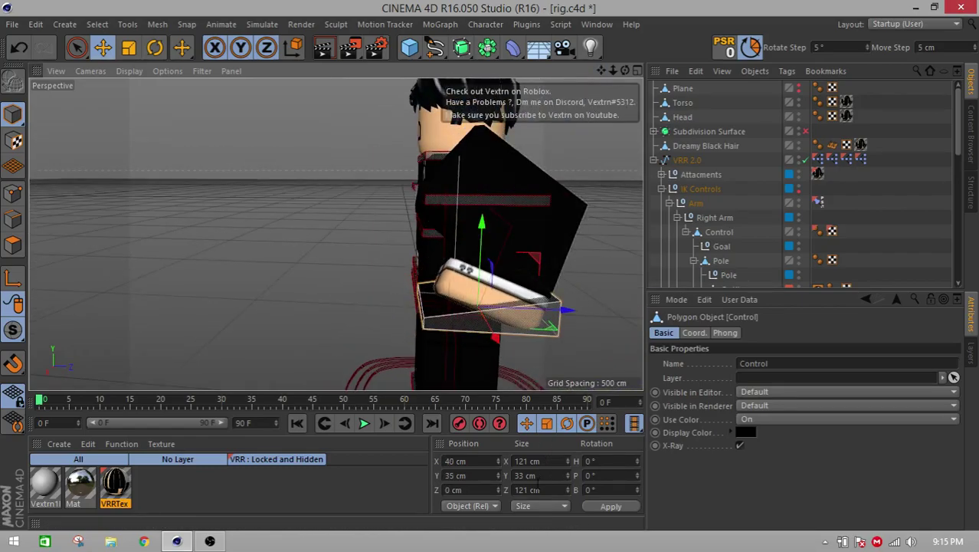
# - Reset the left arm IK control's position to 0 cm on X, Y and Z and deselect it
pyautogui.write('0')
pyautogui.click(619, 509)
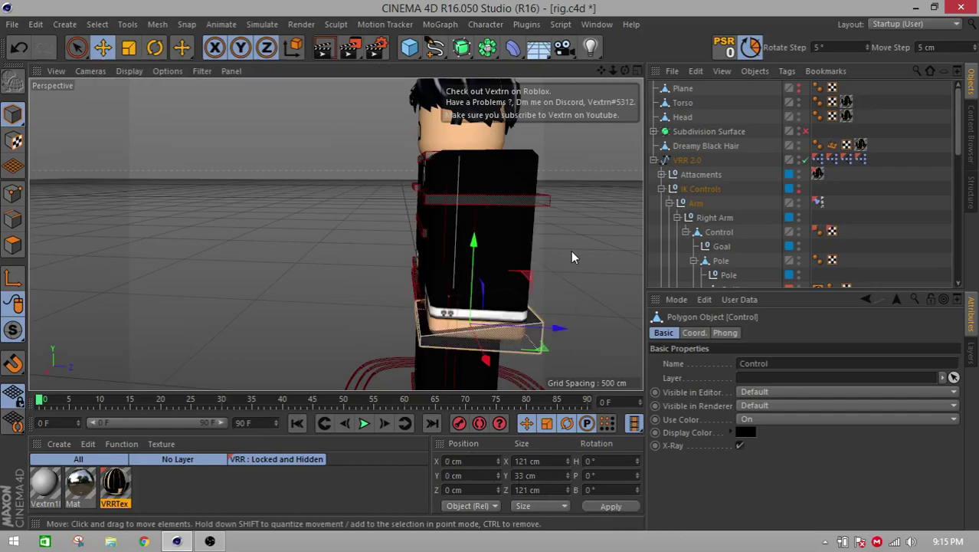
pyautogui.click(571, 250)
pyautogui.keyDown('alt'); pyautogui.moveTo(335, 234); pyautogui.dragTo(561, 220); pyautogui.keyUp('alt')
pyautogui.scroll(-3, 561, 221)
pyautogui.moveTo(602, 71); pyautogui.dragTo(596, 67)
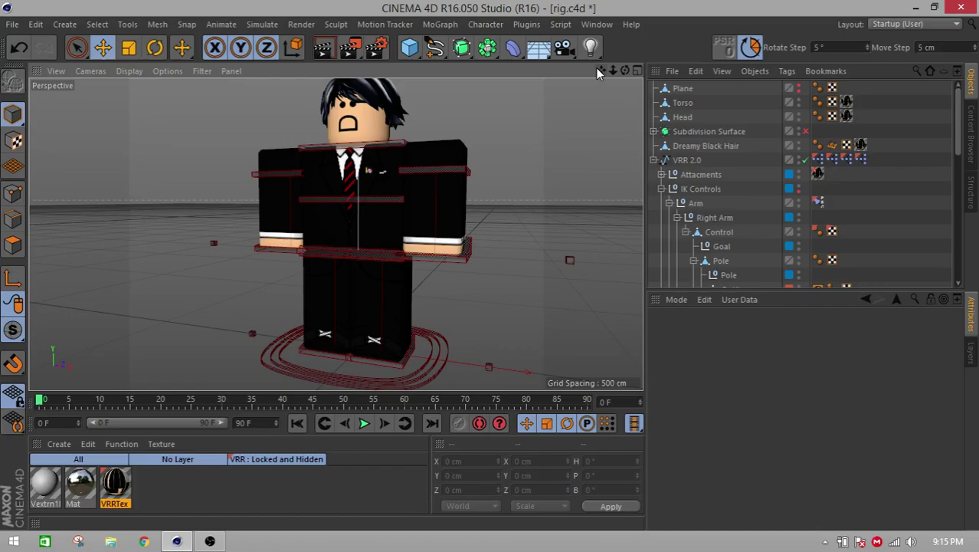
# - Collapse the Arm group under Bones + Controls and expand both leg joint hierarchies down to the feet
pyautogui.scroll(-5, 720, 187)
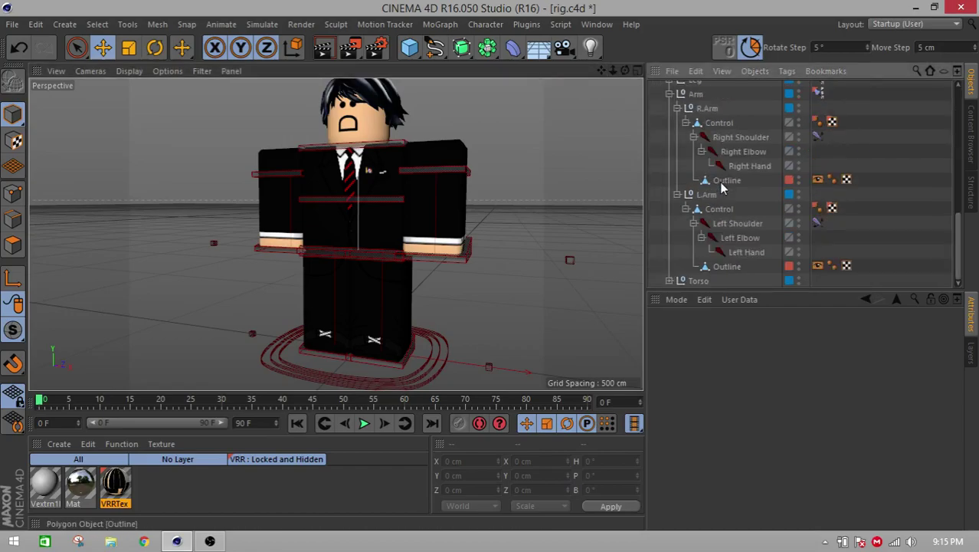
pyautogui.click(736, 223)
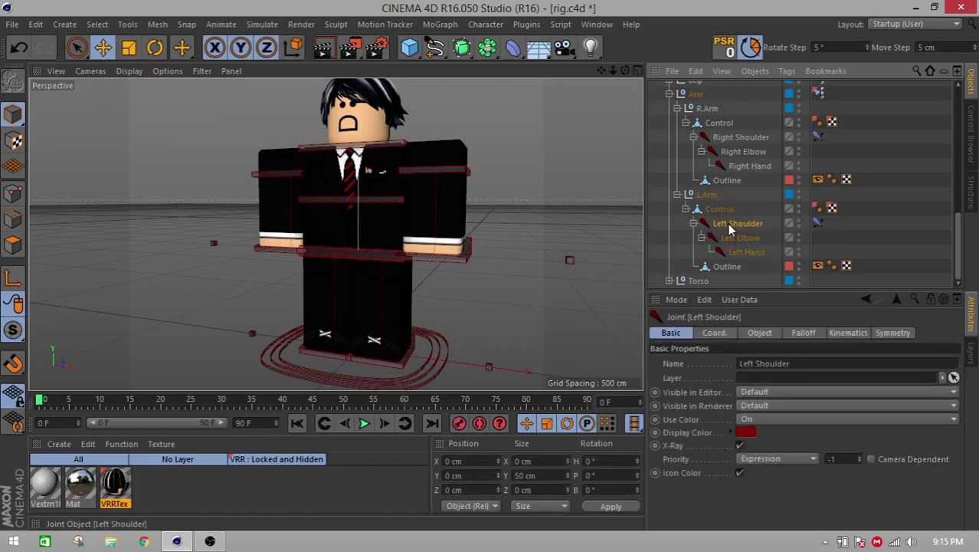
pyautogui.scroll(2, 708, 162)
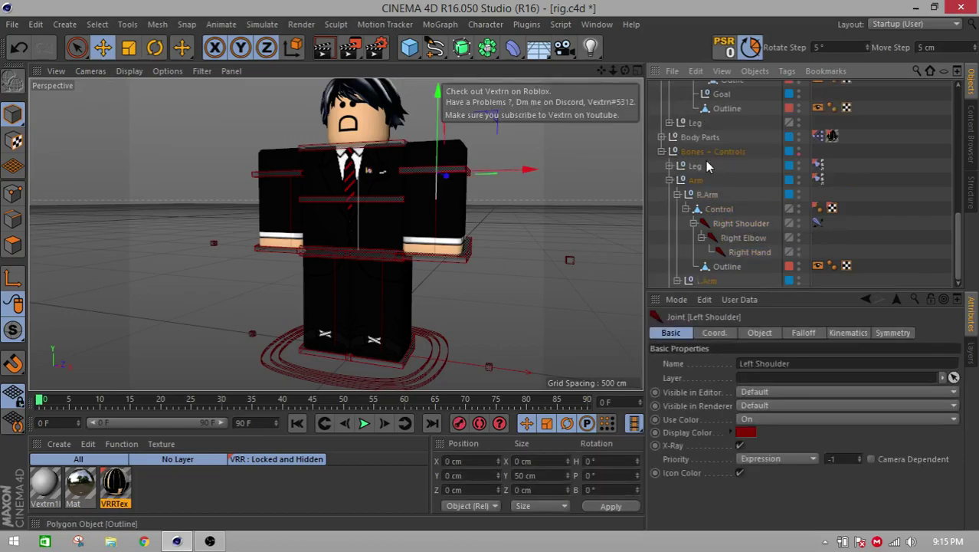
pyautogui.click(669, 181)
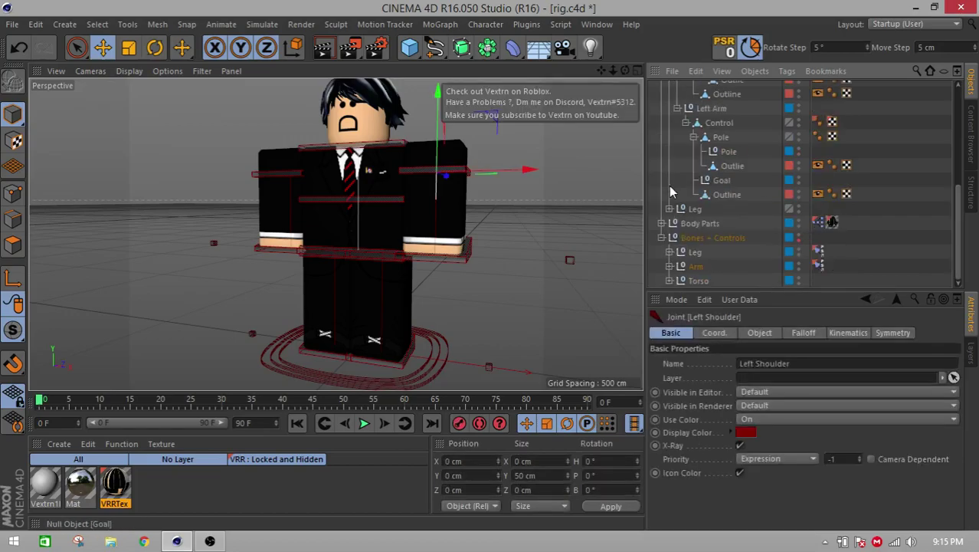
pyautogui.click(668, 251)
pyautogui.scroll(-1, 674, 257)
pyautogui.click(686, 252)
pyautogui.click(693, 266)
pyautogui.scroll(-2, 697, 264)
pyautogui.click(701, 223)
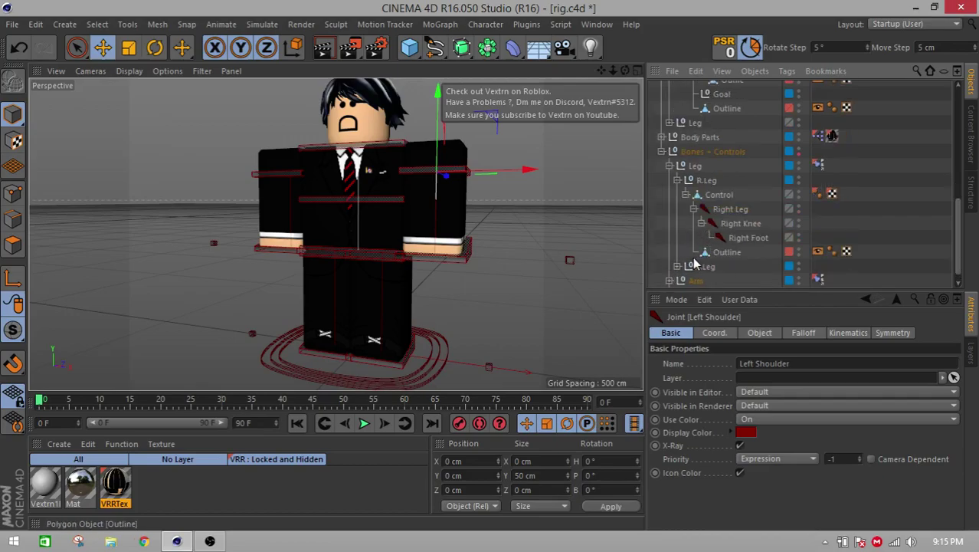
pyautogui.scroll(-1, 694, 256)
pyautogui.click(677, 251)
pyautogui.click(686, 266)
pyautogui.click(693, 280)
pyautogui.scroll(-2, 695, 282)
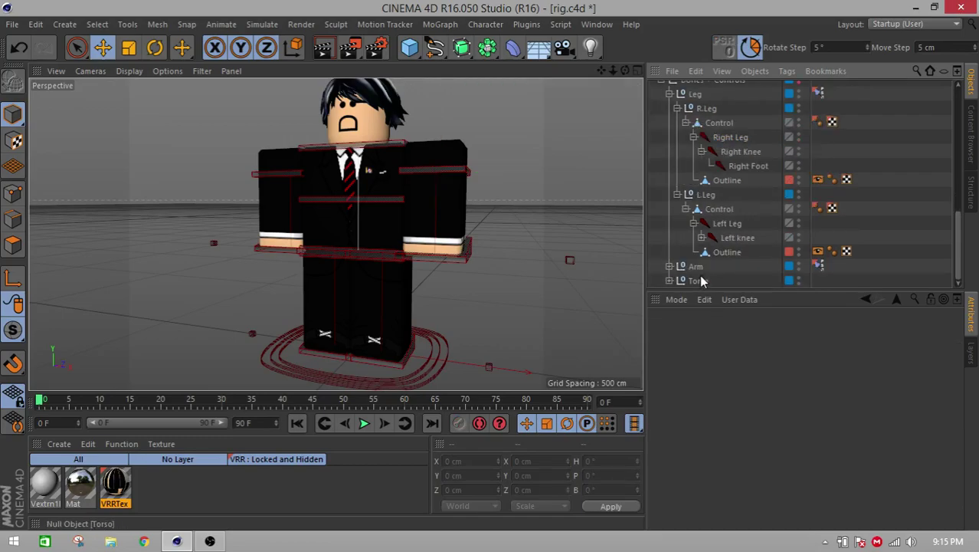
pyautogui.click(701, 237)
# - Create an IK chain from the Right Leg, Right Knee and Right Foot joints
pyautogui.click(728, 137)
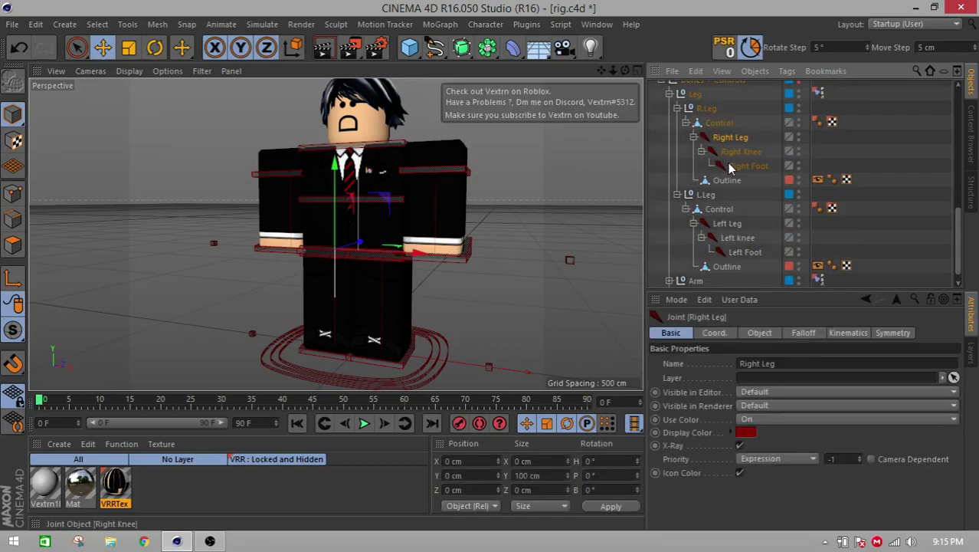
pyautogui.keyDown('shift'); pyautogui.click(747, 165); pyautogui.keyUp('shift')
pyautogui.click(487, 24)
pyautogui.moveTo(507, 60)
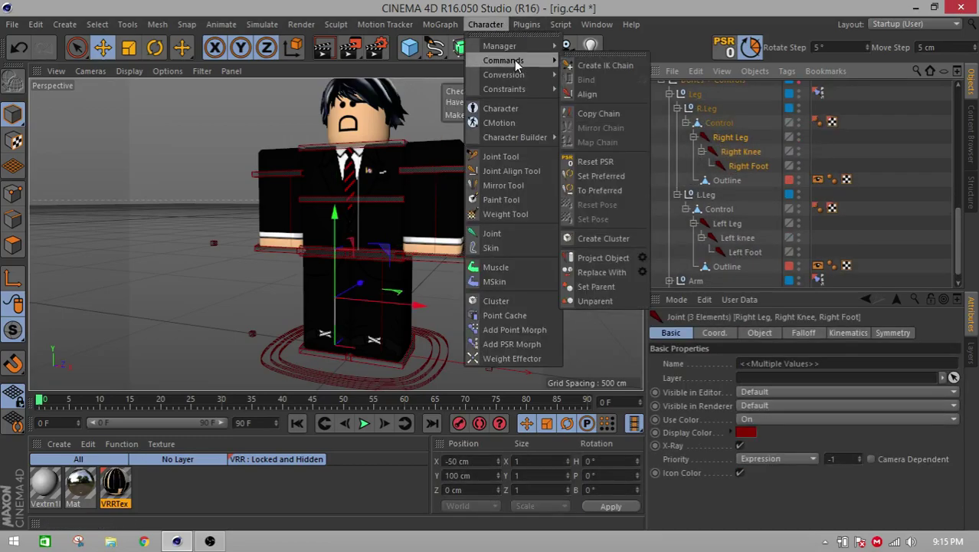
pyautogui.click(590, 67)
# - Expand the Left Leg and Right Leg groups under IK Controls to expose their pole and goal nulls
pyautogui.scroll(1, 754, 188)
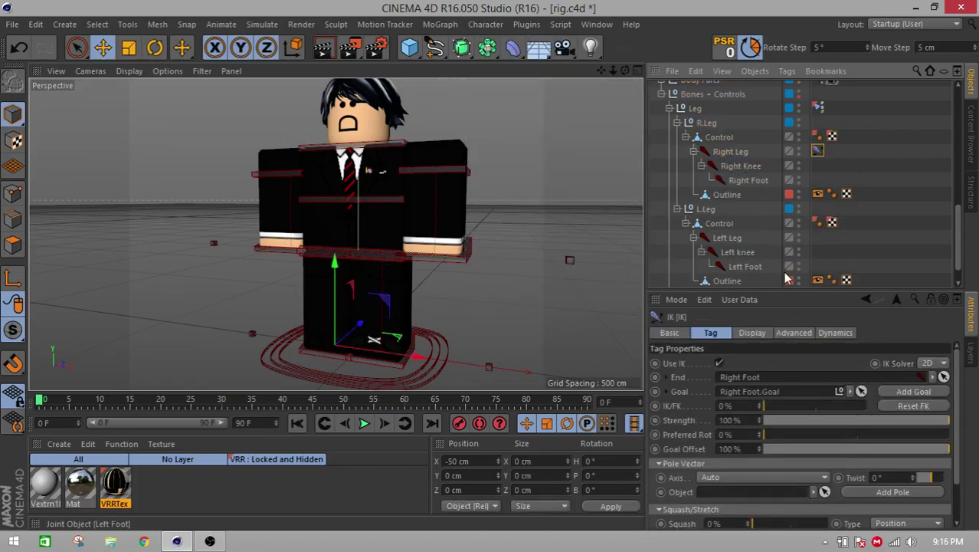
pyautogui.scroll(6, 701, 190)
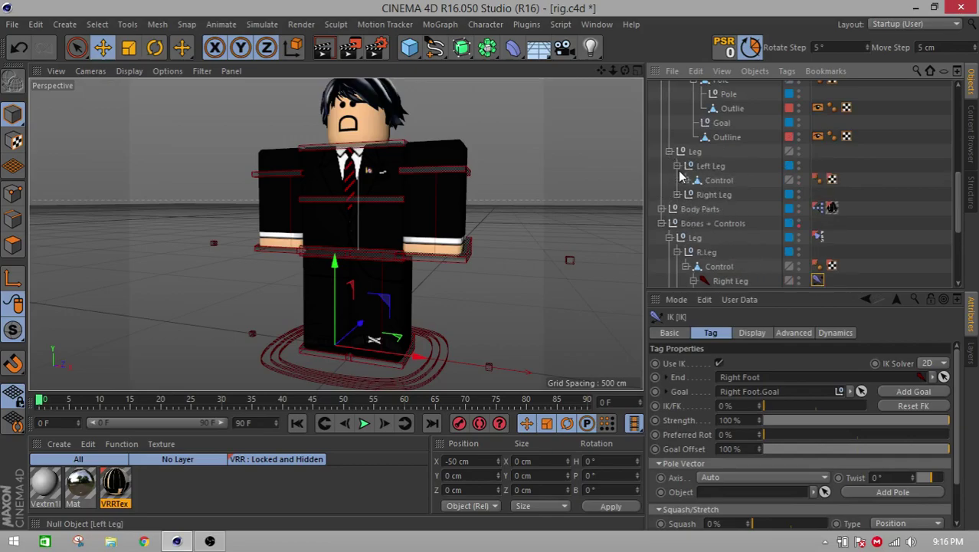
pyautogui.click(693, 195)
pyautogui.scroll(-2, 696, 228)
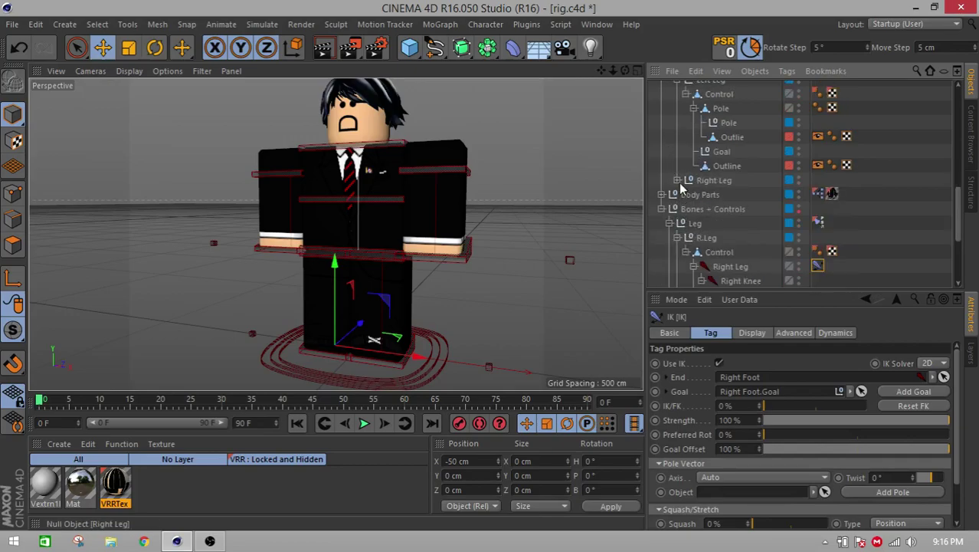
pyautogui.click(678, 181)
pyautogui.click(686, 195)
pyautogui.scroll(-6, 700, 218)
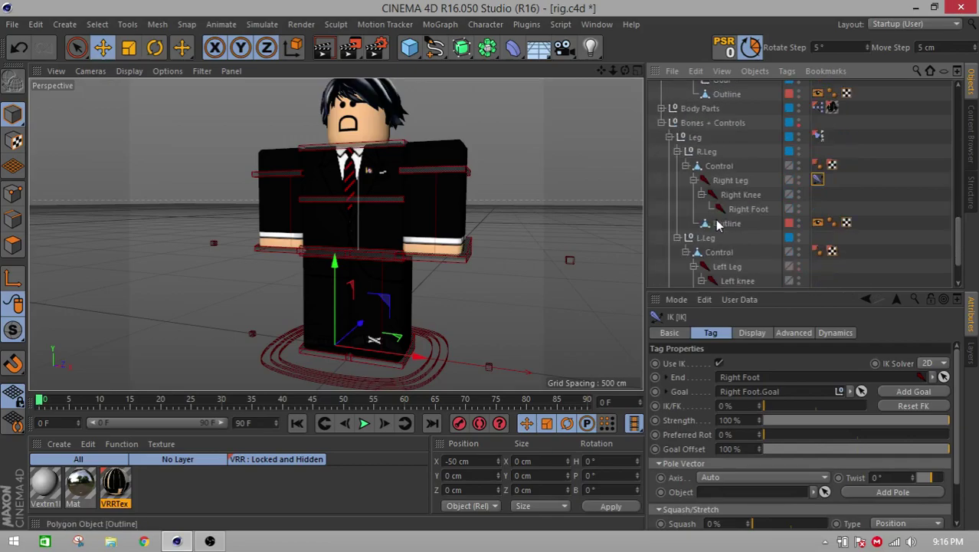
pyautogui.click(826, 494)
pyautogui.scroll(3, 754, 252)
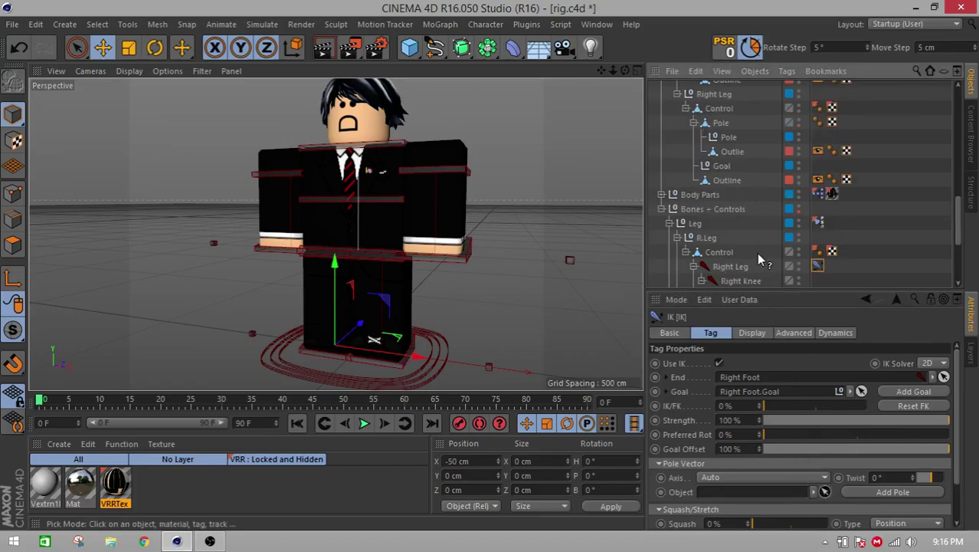
pyautogui.click(722, 166)
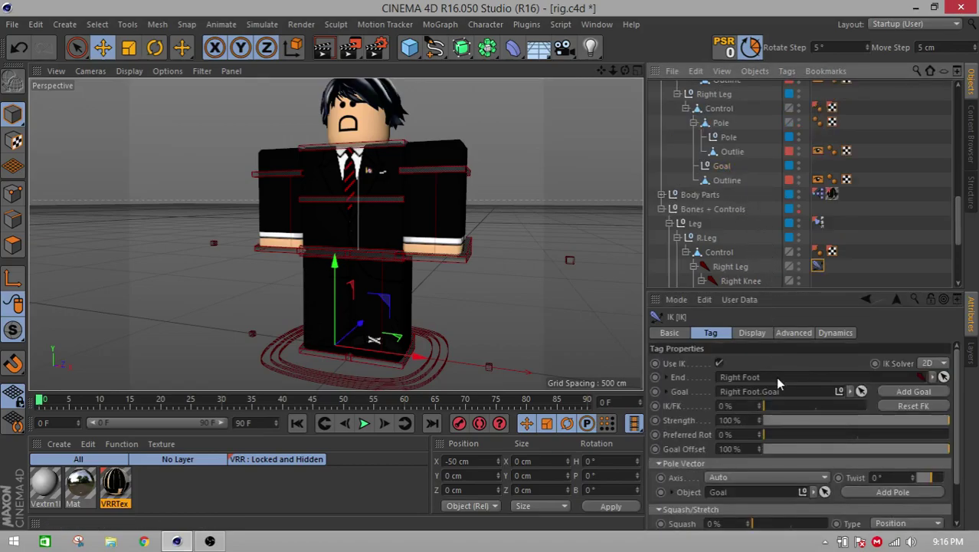
# - Assign the Right Leg control's Pole null as the IK tag's pole vector object and its Goal null as the goal
pyautogui.click(826, 494)
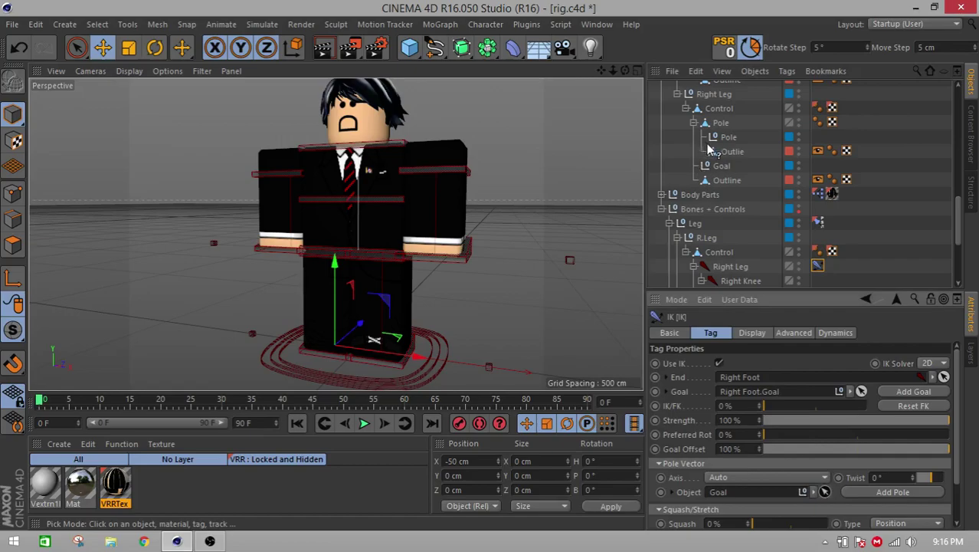
pyautogui.click(729, 137)
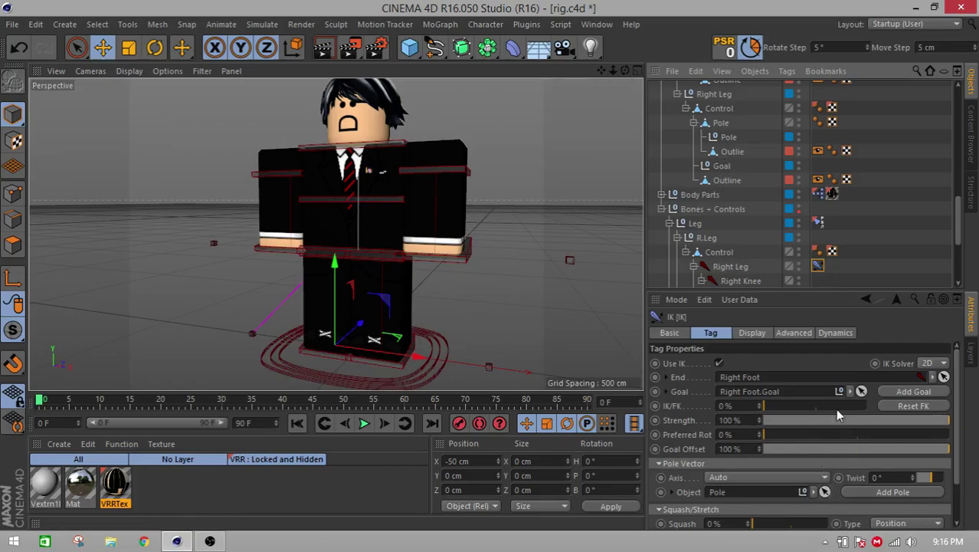
pyautogui.click(861, 391)
pyautogui.click(725, 167)
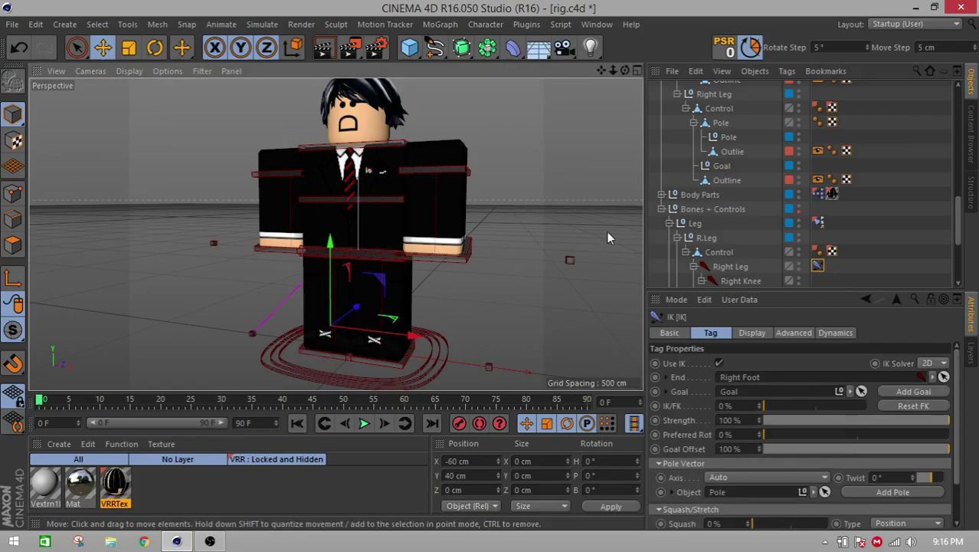
# - Select the Right Leg null under IK Controls and undo the last trial move
pyautogui.click(713, 94)
pyautogui.moveTo(524, 251); pyautogui.dragTo(524, 252)
pyautogui.hotkey('ctrl', 'z')
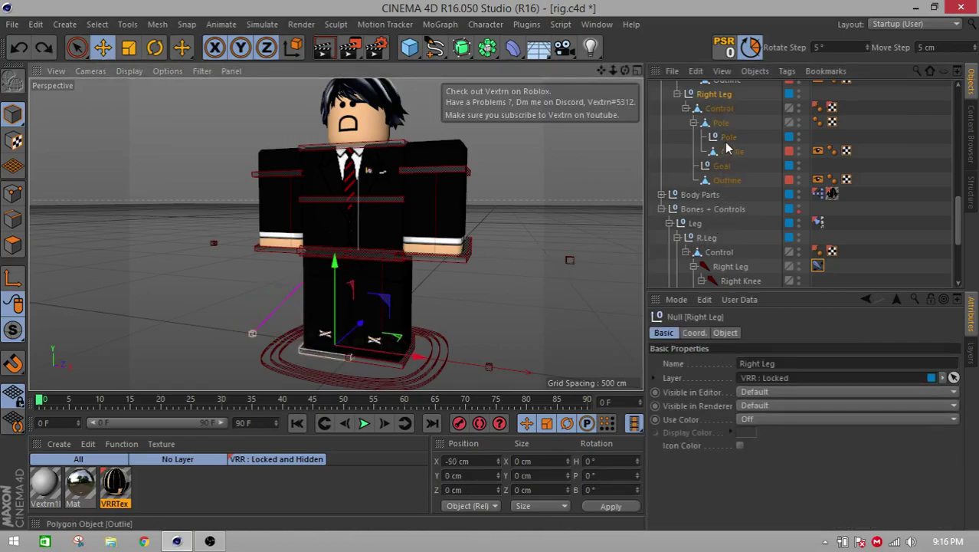
# - Set the Right Leg IK tag's pole vector axis to -Y with a twist of -90°
pyautogui.click(818, 265)
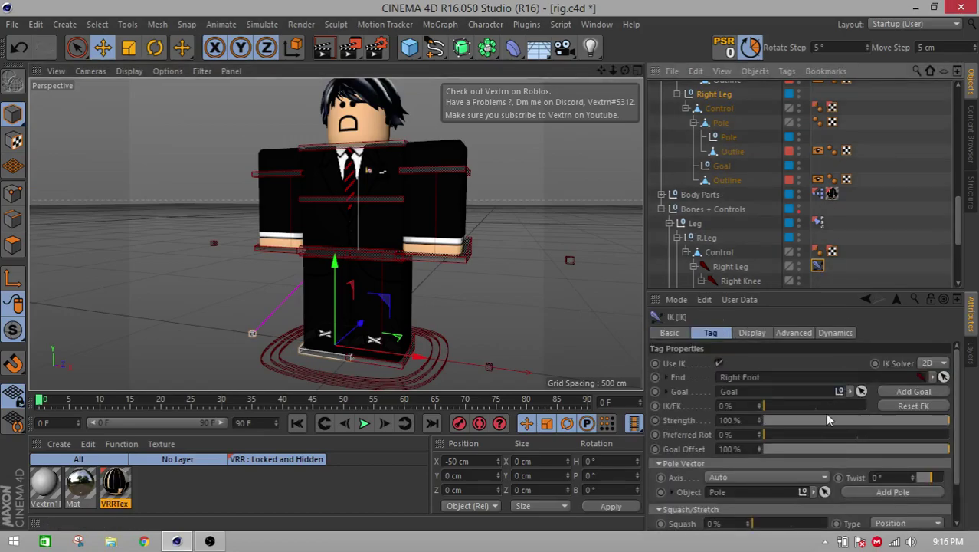
pyautogui.click(763, 479)
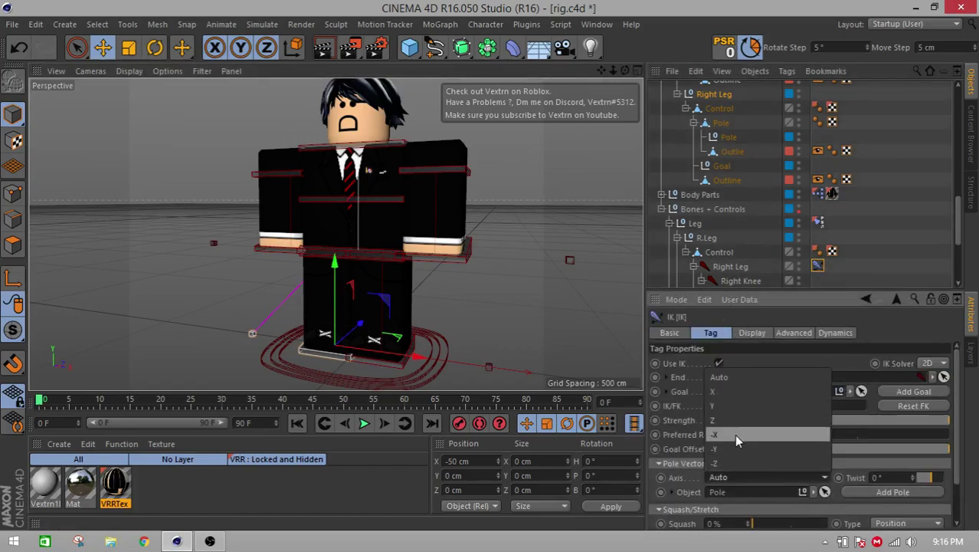
pyautogui.click(731, 450)
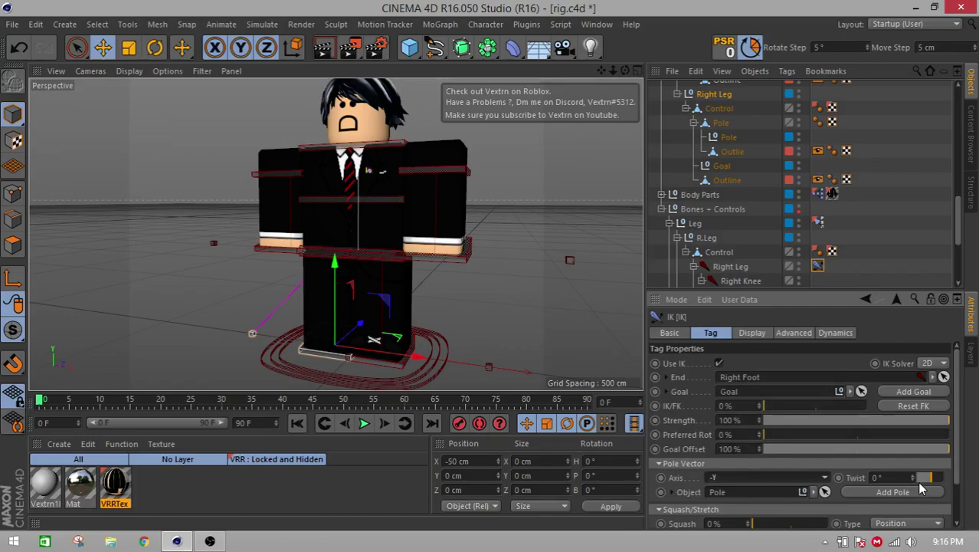
pyautogui.click(888, 476)
pyautogui.write('-90')
pyautogui.press('Return')
pyautogui.moveTo(496, 319); pyautogui.dragTo(602, 284)
pyautogui.hotkey('ctrl', 'z')
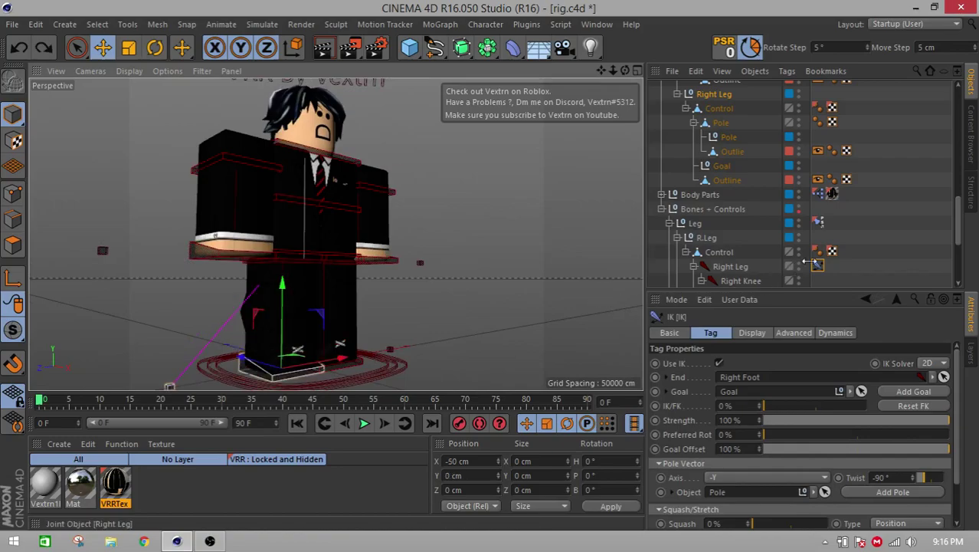
# - Set the Right Leg IK tag's Expression priority to -1
pyautogui.click(669, 333)
pyautogui.write('-1')
pyautogui.press('Return')
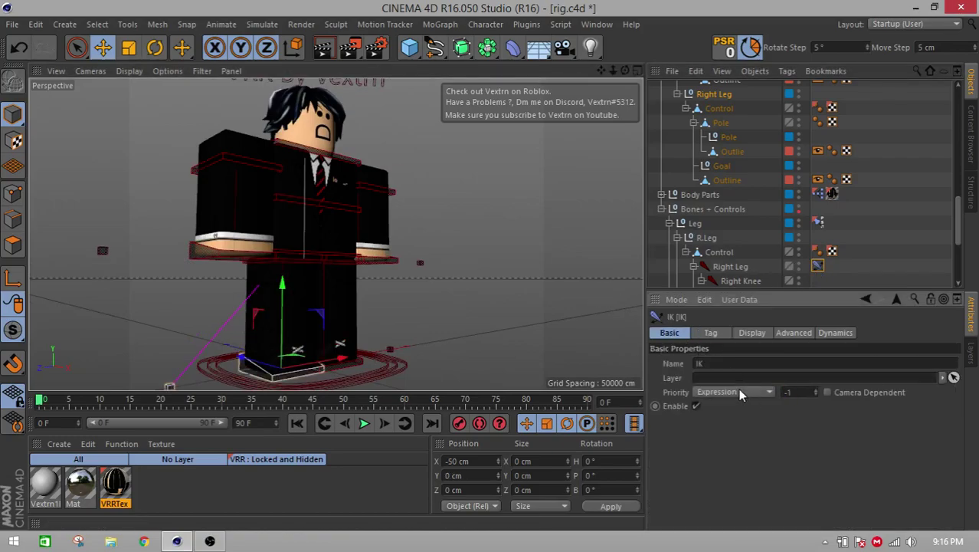
# - Select the Left Leg, Left knee and Left Foot joints under L.Leg together
pyautogui.scroll(-3, 722, 186)
pyautogui.click(721, 266)
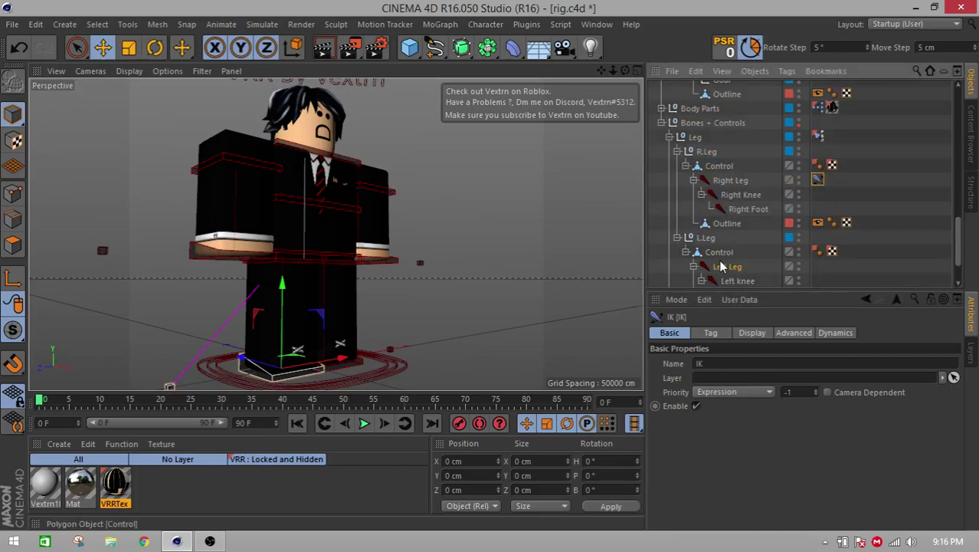
pyautogui.keyDown('alt'); pyautogui.moveTo(549, 240); pyautogui.dragTo(307, 290); pyautogui.keyUp('alt')
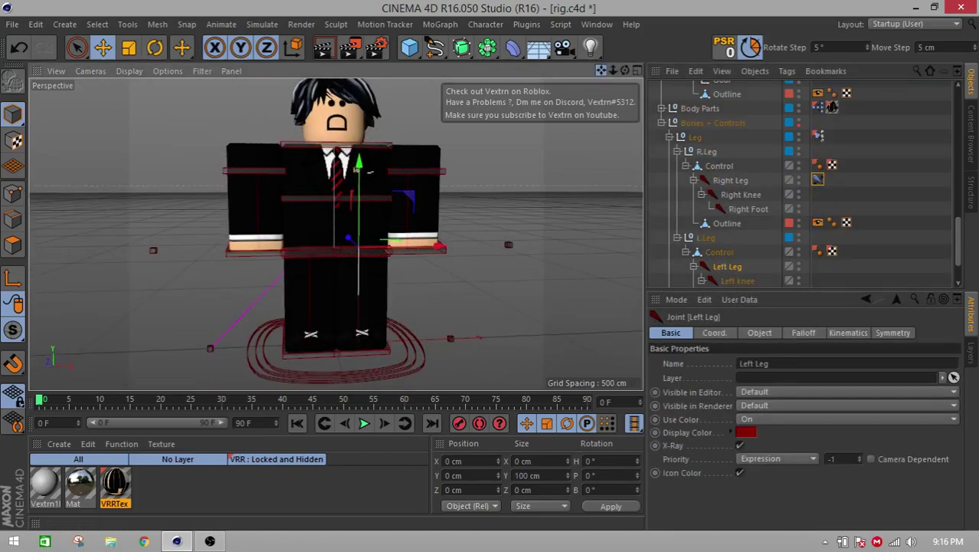
pyautogui.moveTo(601, 70); pyautogui.dragTo(601, 57)
pyautogui.click(464, 222)
pyautogui.click(726, 266)
pyautogui.scroll(-2, 725, 266)
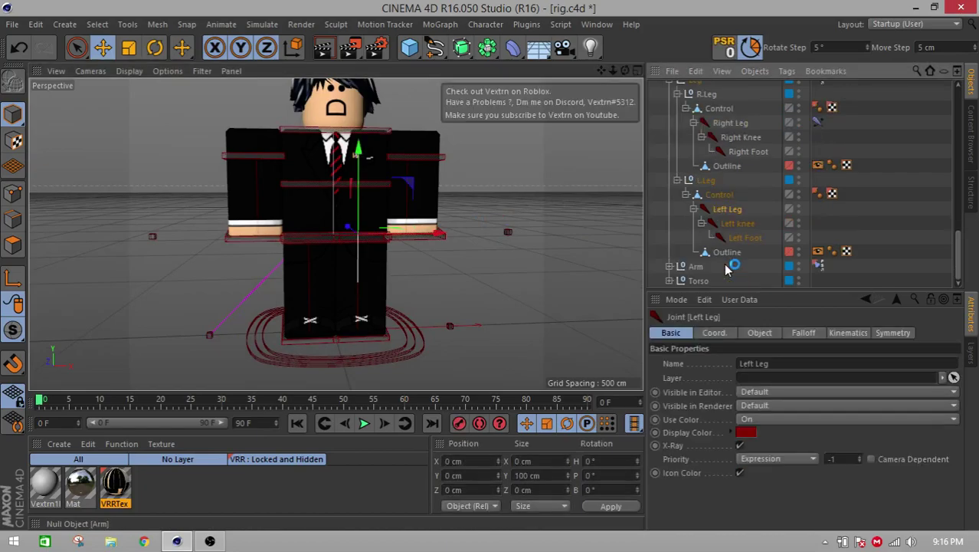
pyautogui.keyDown('shift'); pyautogui.click(745, 239); pyautogui.keyUp('shift')
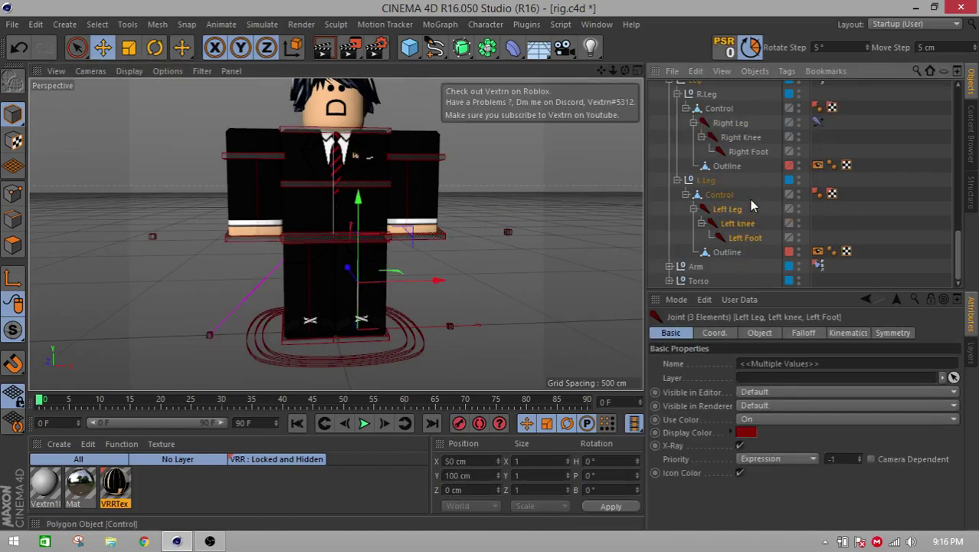
# - Turn off the handle line of the Right Leg IK tag and set its pole vector display to None
pyautogui.click(817, 121)
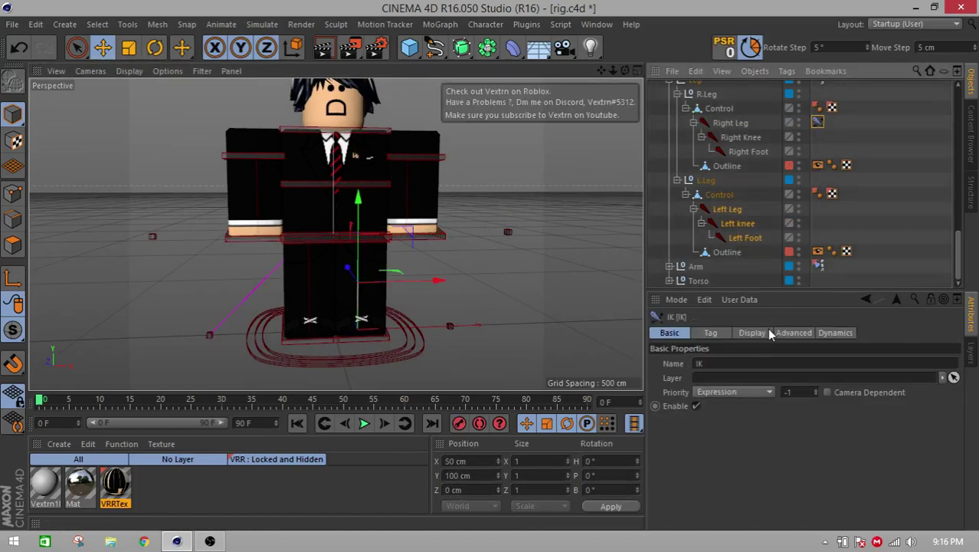
pyautogui.click(789, 333)
pyautogui.click(751, 333)
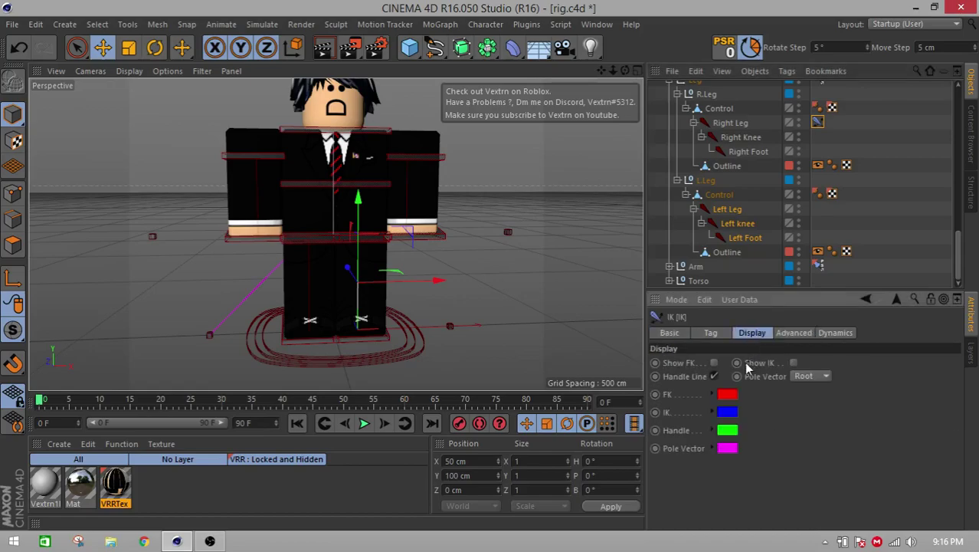
pyautogui.click(805, 377)
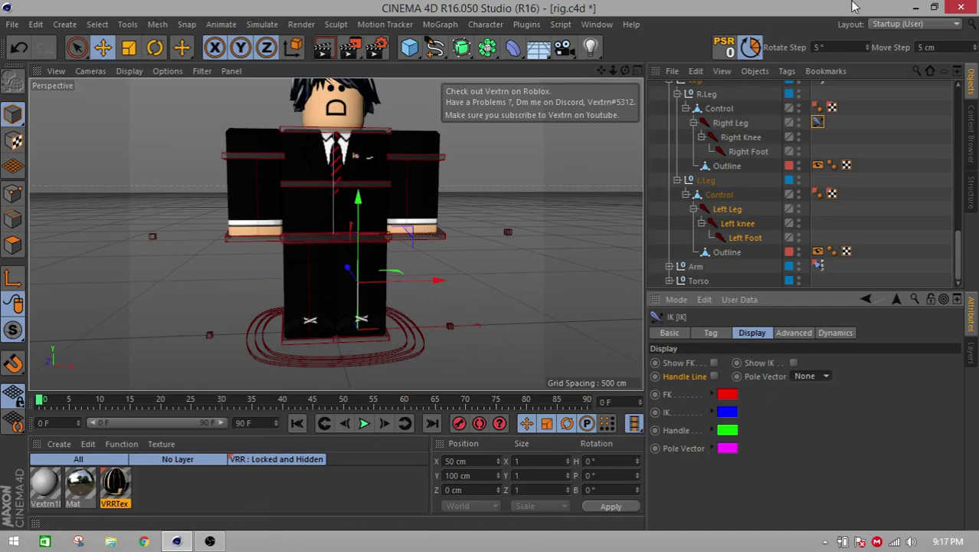
# - Create an IK chain from the selected Left Leg, Left knee and Left Foot joints
pyautogui.rightClick(736, 210)
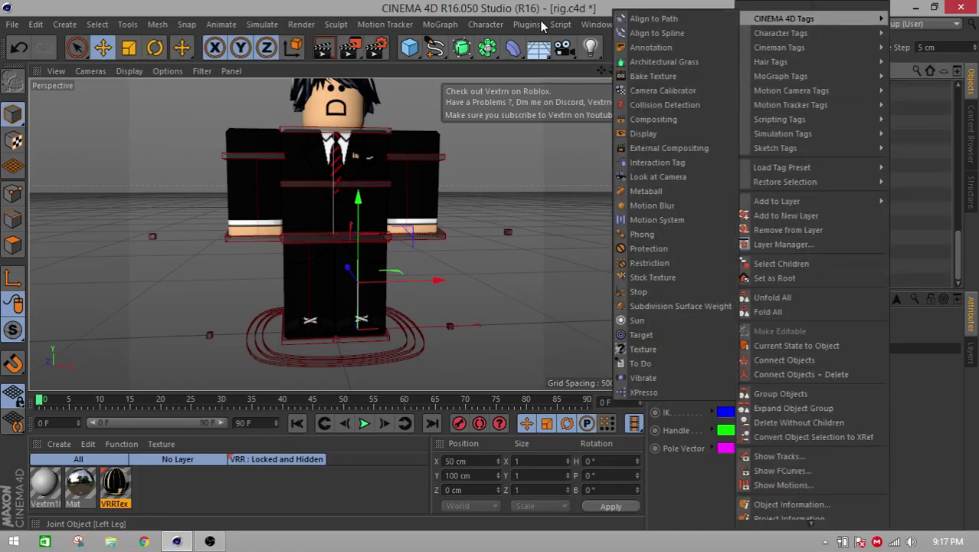
pyautogui.click(541, 23)
pyautogui.click(526, 28)
pyautogui.moveTo(505, 53)
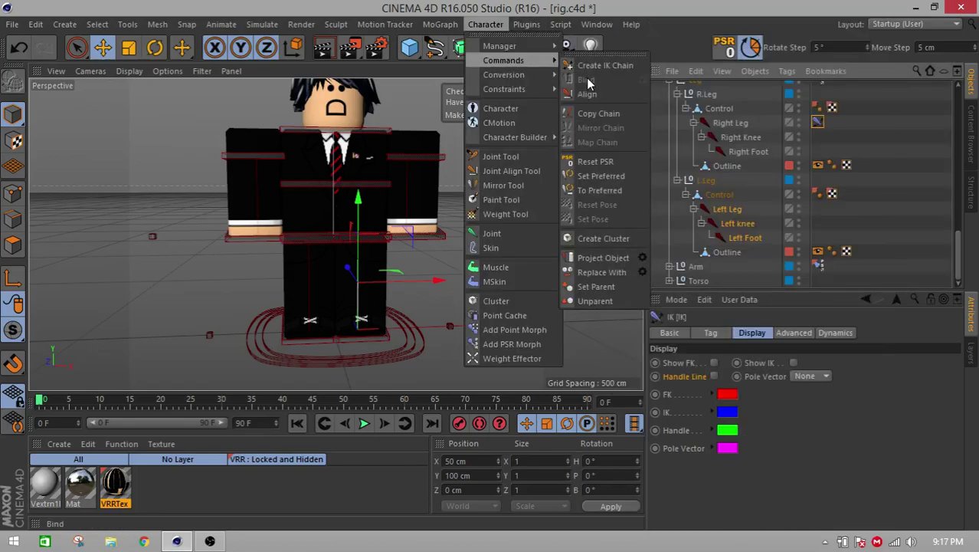
pyautogui.click(588, 65)
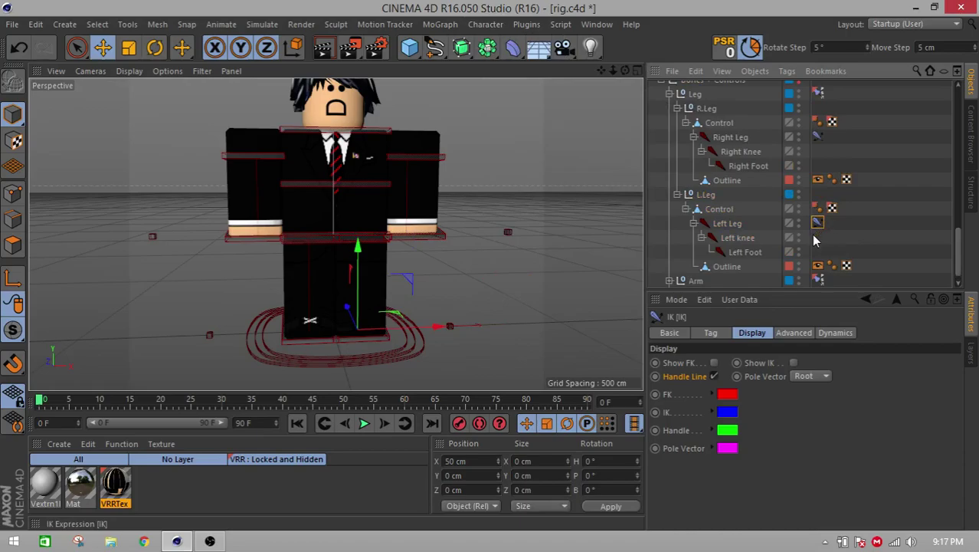
# - Turn off the handle line of the Left Leg IK tag and set its pole vector display to None
pyautogui.click(713, 376)
pyautogui.click(800, 376)
pyautogui.click(804, 390)
pyautogui.click(679, 336)
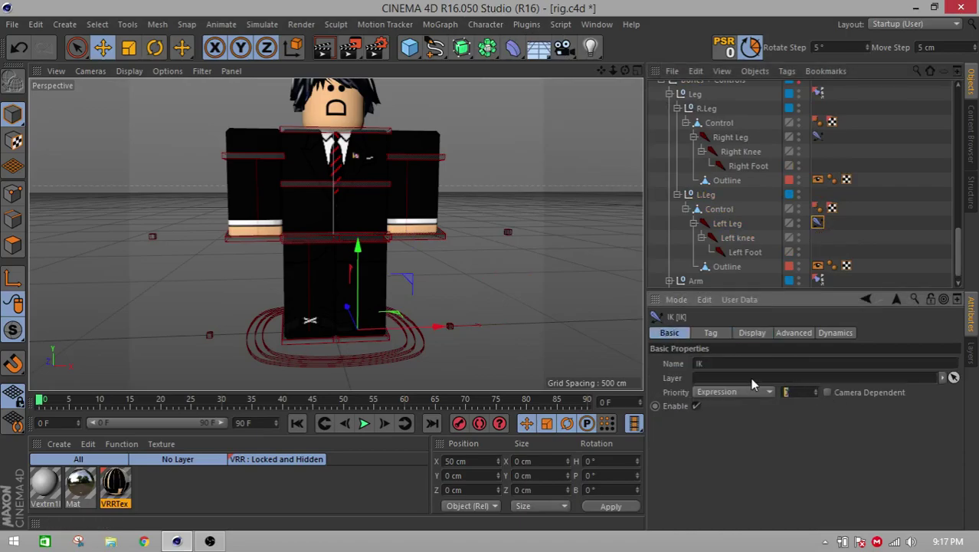
# - Assign the Left Leg control's Goal null as the Left Leg IK tag's goal and its Pole null as the pole vector object
pyautogui.click(710, 333)
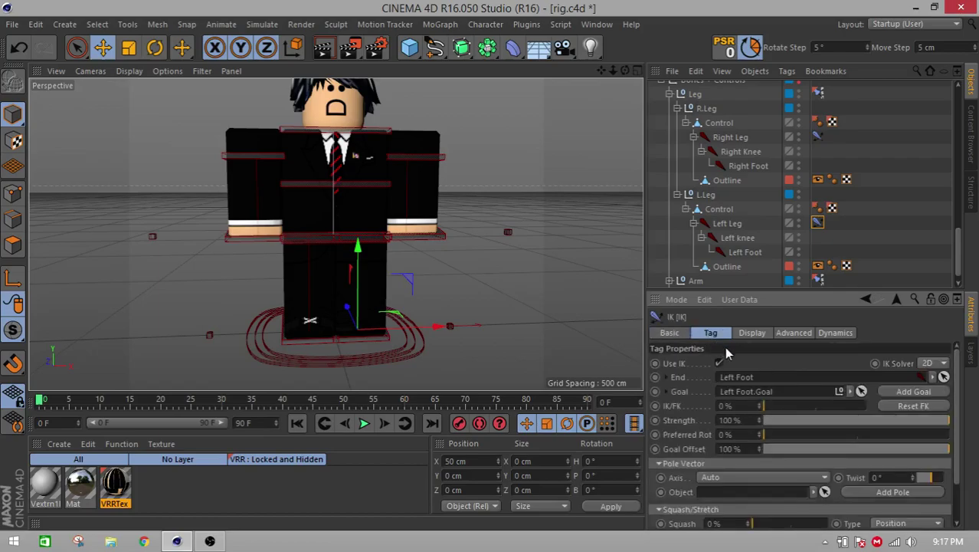
pyautogui.click(861, 392)
pyautogui.scroll(-5, 726, 223)
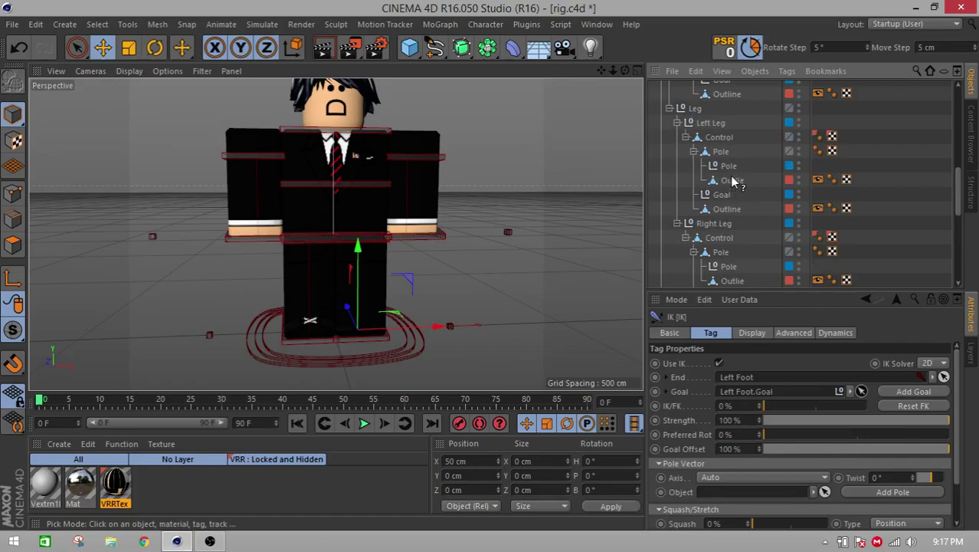
pyautogui.click(723, 194)
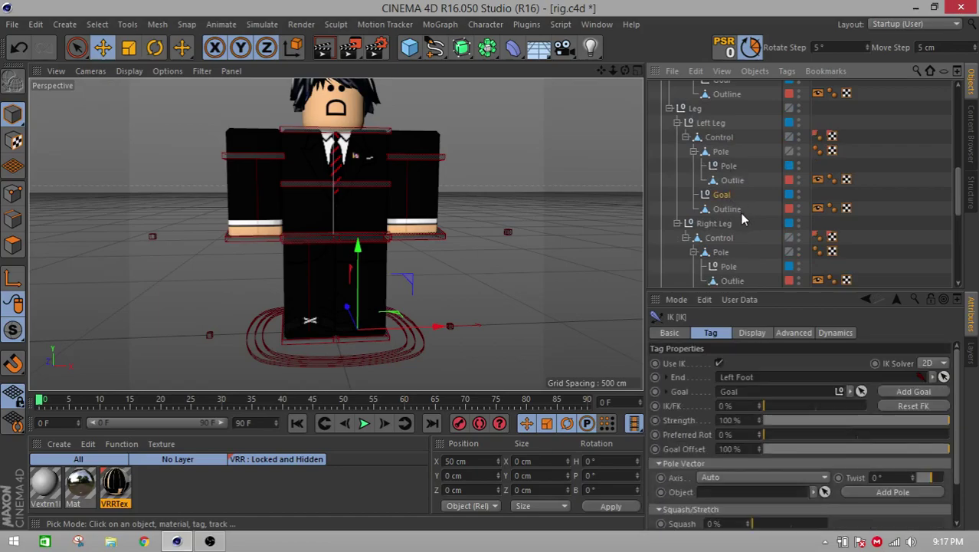
pyautogui.click(825, 492)
pyautogui.click(728, 166)
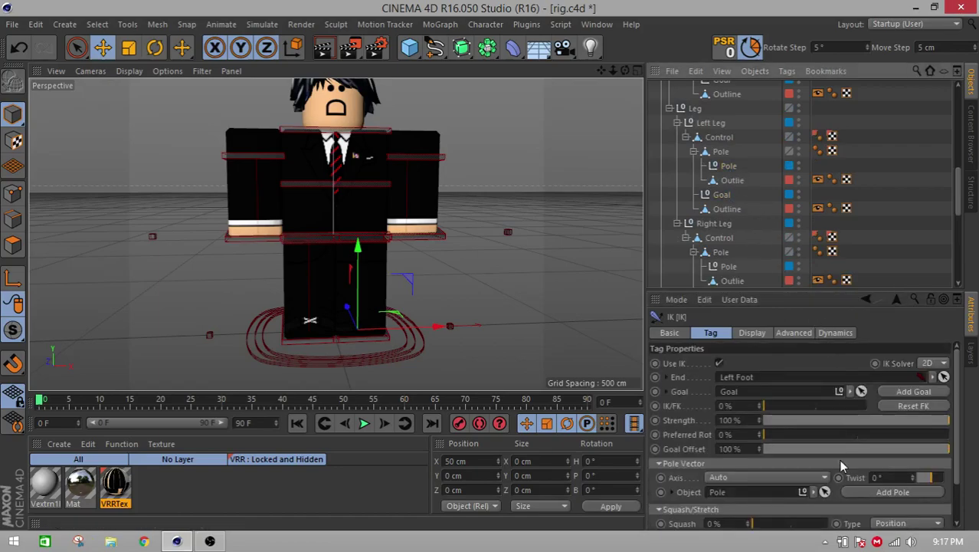
# - Set the Left Leg IK tag's pole vector axis to -Y with a twist of 90°
pyautogui.click(797, 477)
pyautogui.click(798, 459)
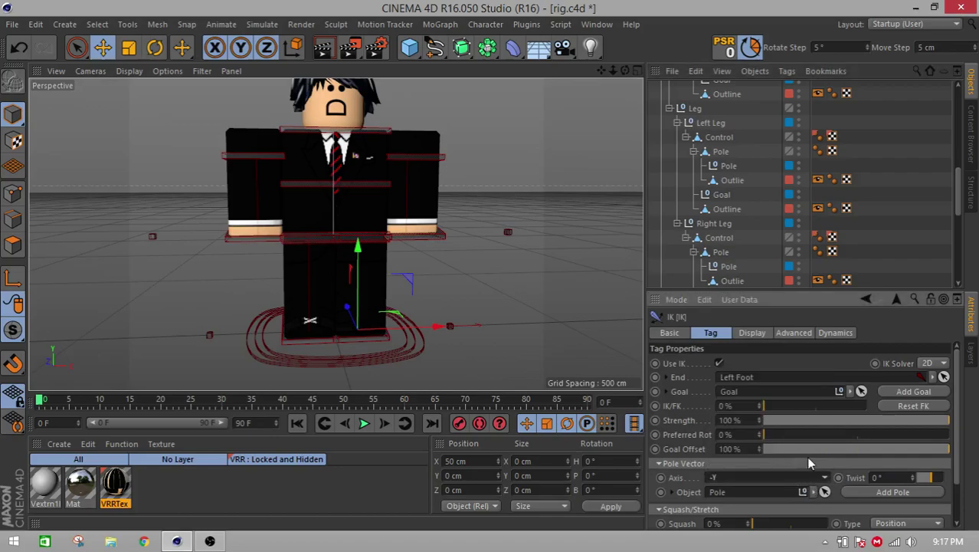
pyautogui.click(891, 476)
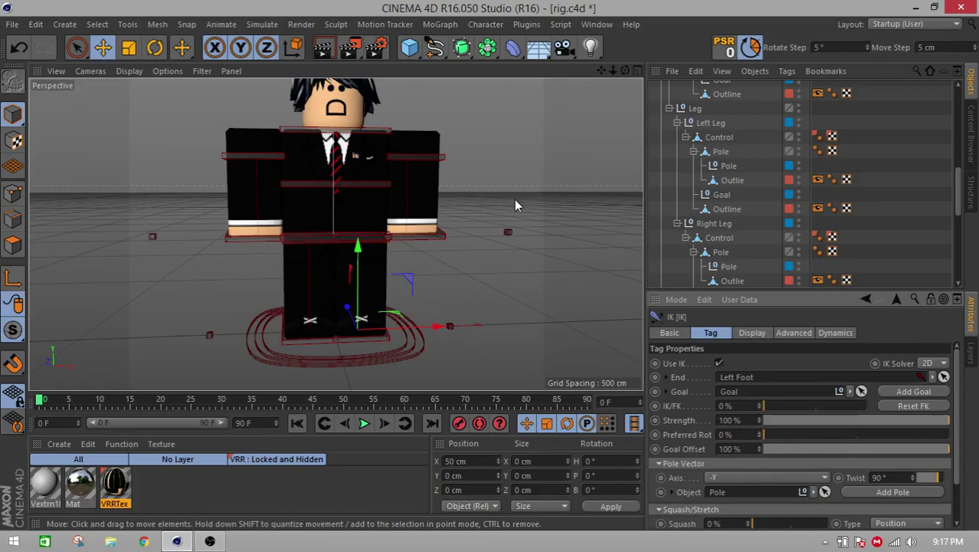
# - Test the left leg's IK by moving its foot Control, and reset the Control's position to 0 cm on all axes
pyautogui.click(385, 329)
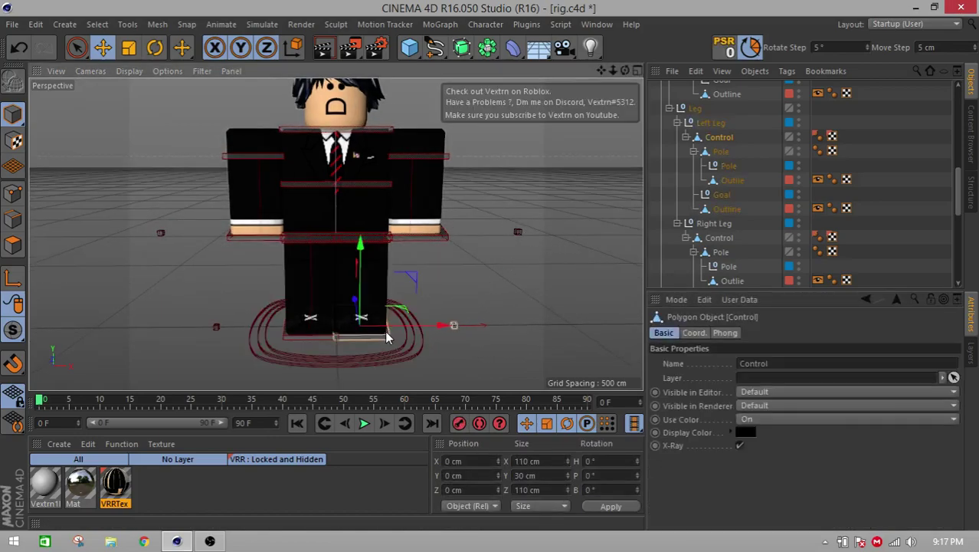
pyautogui.moveTo(455, 270); pyautogui.dragTo(480, 254)
pyautogui.keyDown('alt'); pyautogui.moveTo(479, 253); pyautogui.dragTo(500, 304); pyautogui.keyUp('alt')
pyautogui.doubleClick(465, 474)
pyautogui.write('0')
pyautogui.doubleClick(468, 461)
pyautogui.write('0')
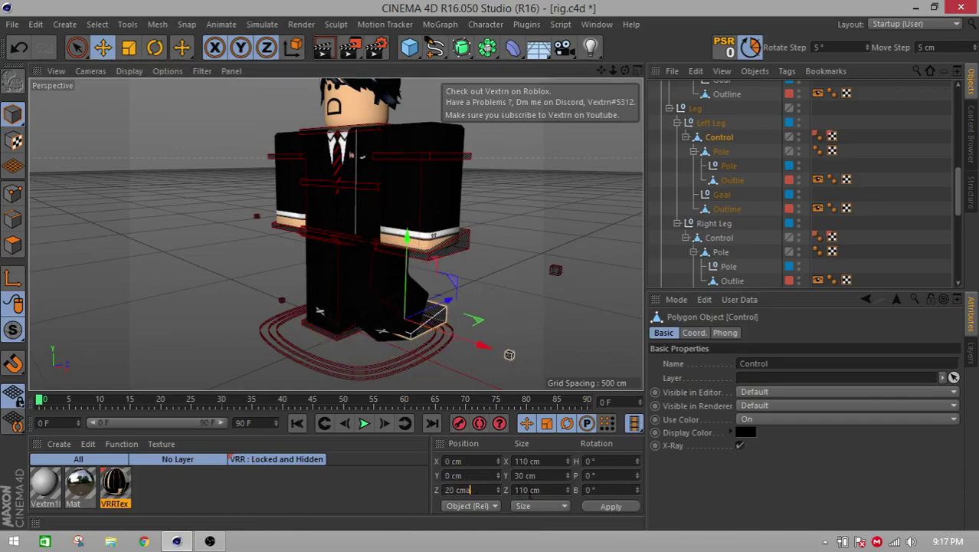
pyautogui.doubleClick(469, 489)
pyautogui.write('0')
pyautogui.click(587, 504)
pyautogui.click(551, 320)
# - Enable Subdivision Surface for the torso, both arms and both legs in the VRR 2.0 rig settings
pyautogui.scroll(8, 736, 222)
pyautogui.scroll(-2, 733, 222)
pyautogui.scroll(2, 734, 215)
pyautogui.click(691, 189)
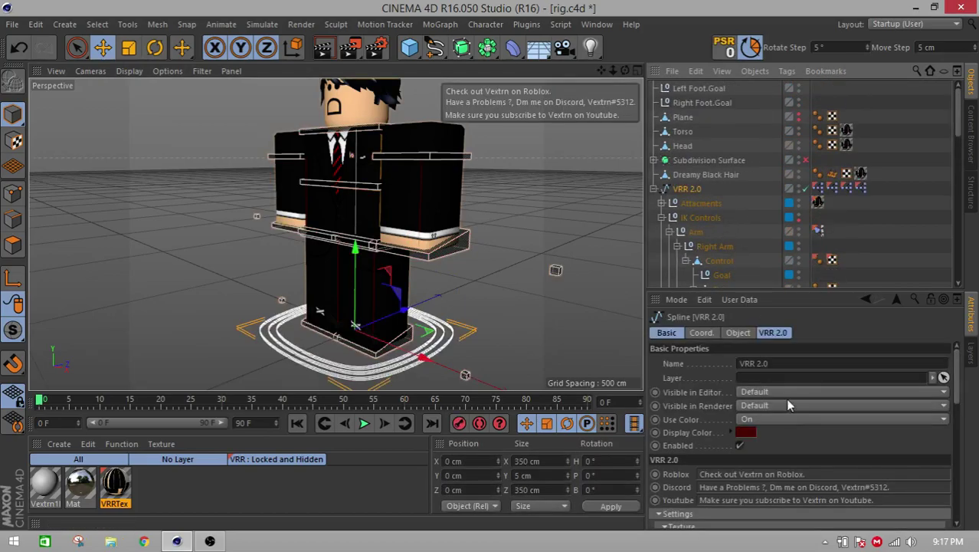
pyautogui.scroll(-10, 788, 444)
pyautogui.scroll(-2, 786, 476)
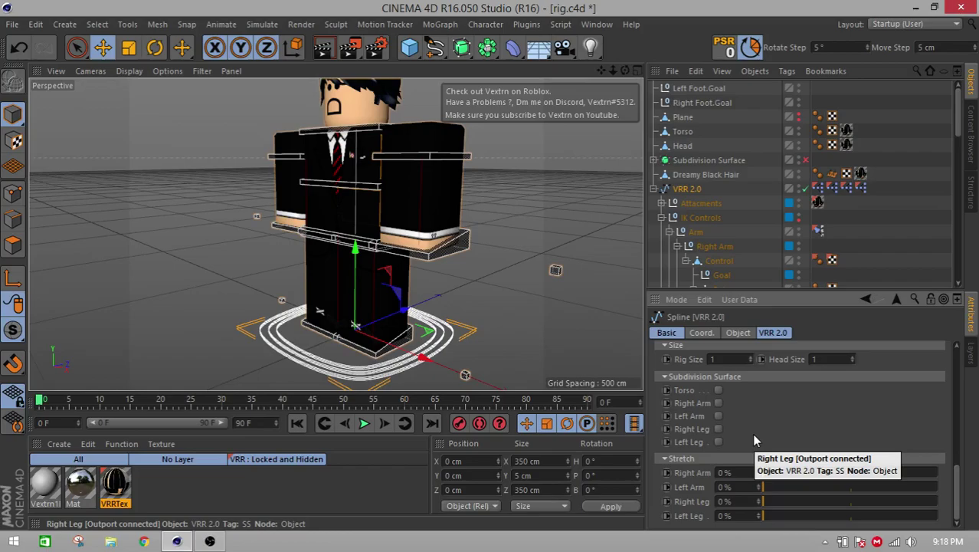
pyautogui.click(718, 390)
pyautogui.click(718, 416)
pyautogui.click(718, 442)
pyautogui.click(718, 429)
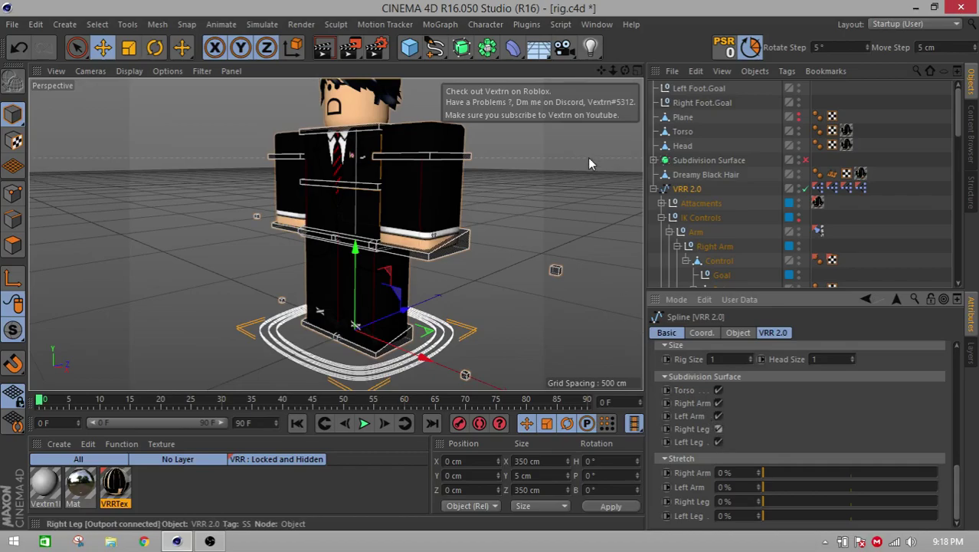
# - Try moving the left hand's Control to test how the smoothed arm bends
pyautogui.moveTo(601, 70); pyautogui.dragTo(601, 89)
pyautogui.keyDown('alt'); pyautogui.moveTo(562, 239); pyautogui.dragTo(610, 245); pyautogui.keyUp('alt')
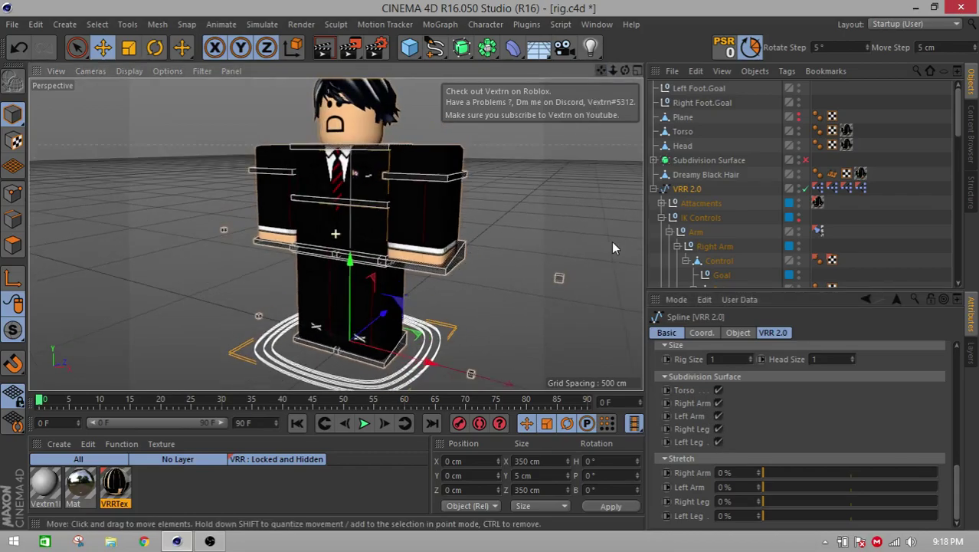
pyautogui.click(610, 242)
pyautogui.click(449, 262)
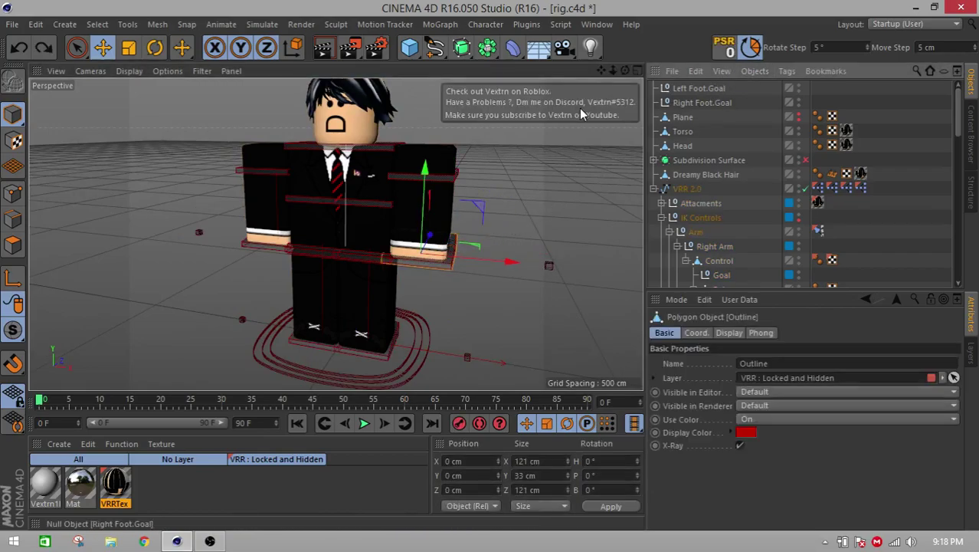
pyautogui.click(581, 176)
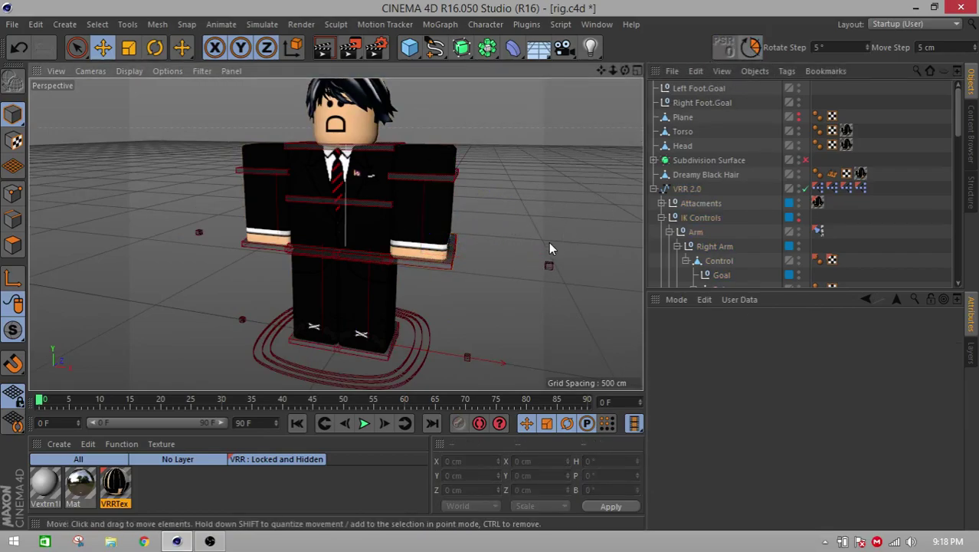
pyautogui.click(439, 269)
pyautogui.moveTo(511, 210); pyautogui.dragTo(477, 239)
pyautogui.moveTo(588, 256); pyautogui.dragTo(473, 379)
# - Reset the left hand Control's position to 0 cm on the X, Y and Z axes and deselect it
pyautogui.doubleClick(468, 476)
pyautogui.write('0')
pyautogui.press('Return')
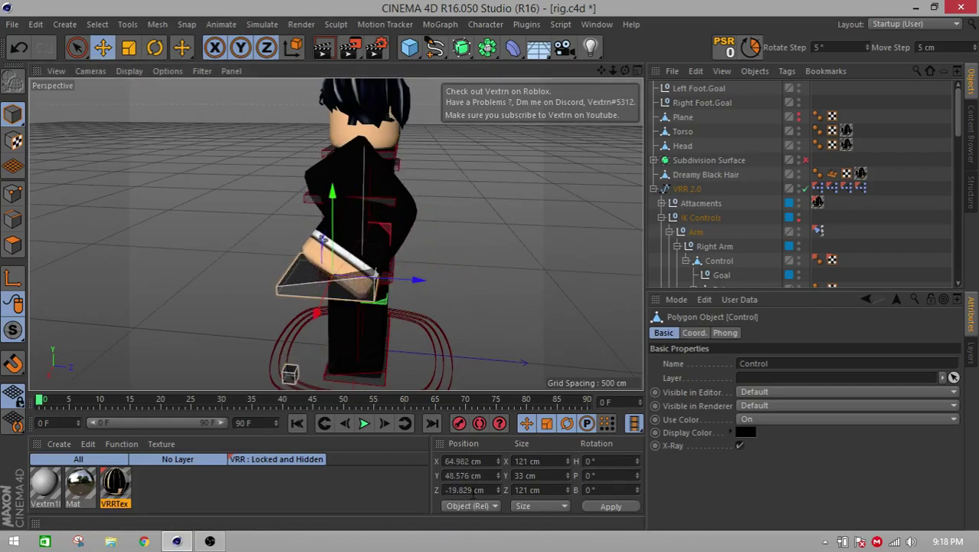
pyautogui.write('0')
pyautogui.doubleClick(468, 476)
pyautogui.write('0')
pyautogui.doubleClick(468, 462)
pyautogui.write('0')
pyautogui.click(586, 502)
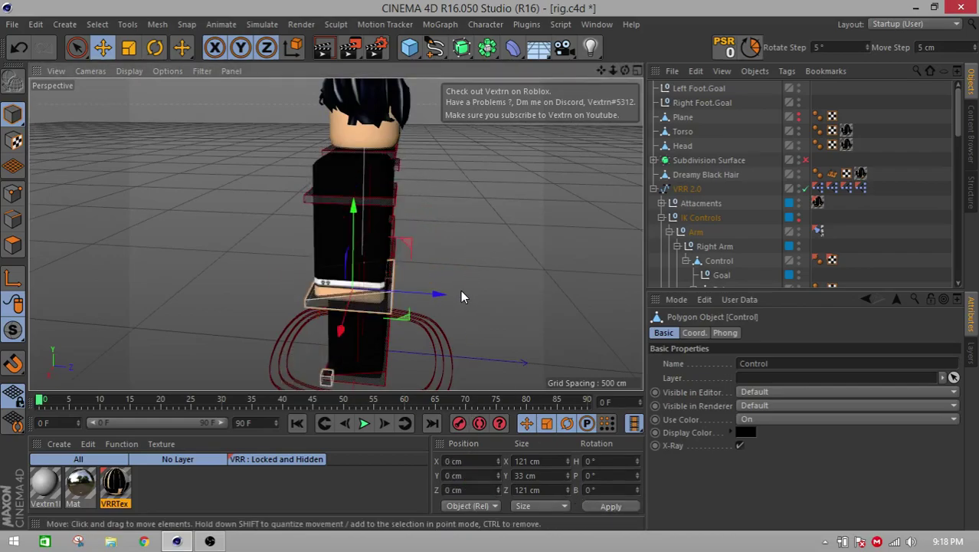
pyautogui.click(300, 225)
# - Try rotating the mid-torso control to test the torso's bend, and undo the trial rotation
pyautogui.keyDown('alt'); pyautogui.moveTo(299, 224); pyautogui.dragTo(529, 205); pyautogui.keyUp('alt')
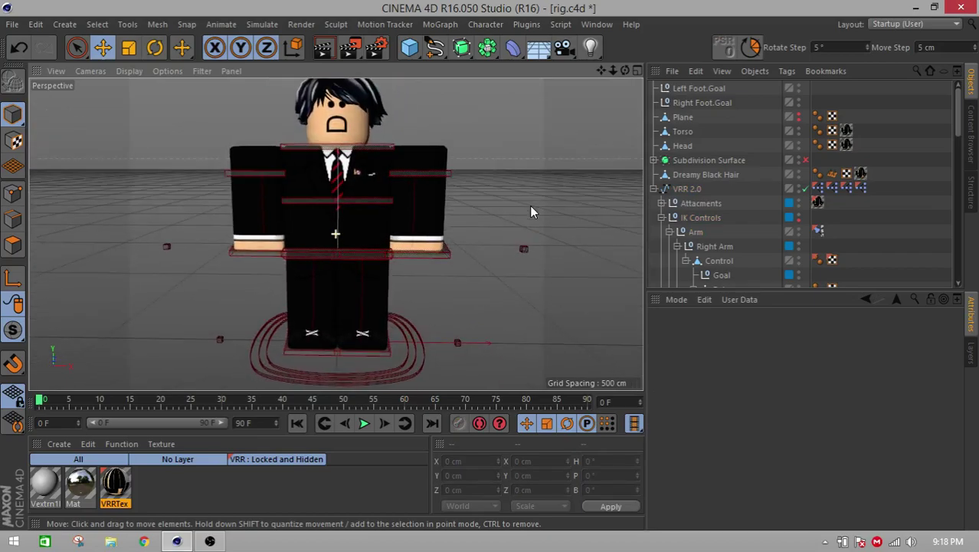
pyautogui.click(367, 201)
pyautogui.click(93, 133)
pyautogui.click(327, 206)
pyautogui.click(131, 176)
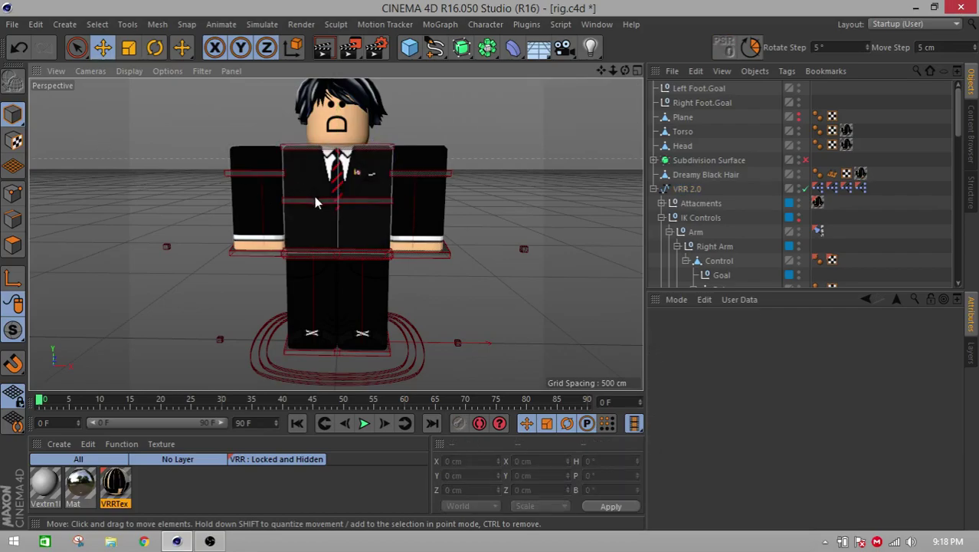
pyautogui.click(313, 202)
pyautogui.press('r')
pyautogui.moveTo(185, 150); pyautogui.dragTo(237, 304)
pyautogui.hotkey('ctrl', 'z')
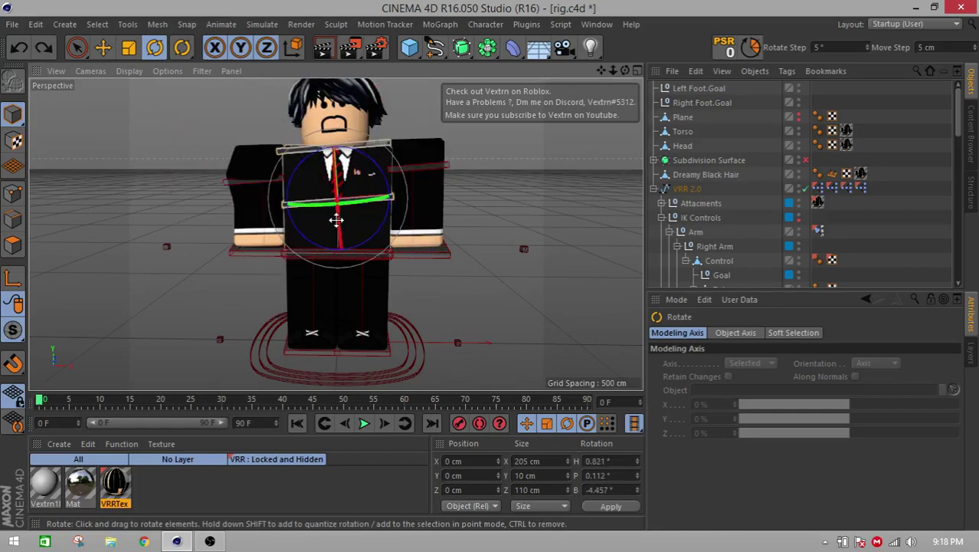
# - Undo the mid-torso control's trial rotations, deselect it, and collapse the expanded groups in the VRR 2.0 hierarchy
pyautogui.keyDown('alt'); pyautogui.moveTo(282, 223); pyautogui.dragTo(399, 205); pyautogui.keyUp('alt')
pyautogui.hotkey('ctrl', 'z')
pyautogui.hotkey('ctrl', 'z')
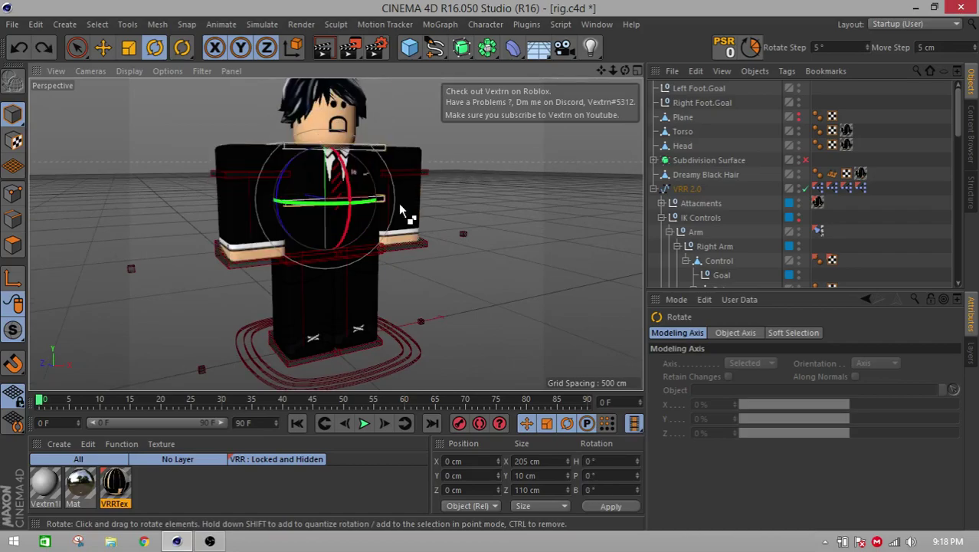
pyautogui.click(566, 248)
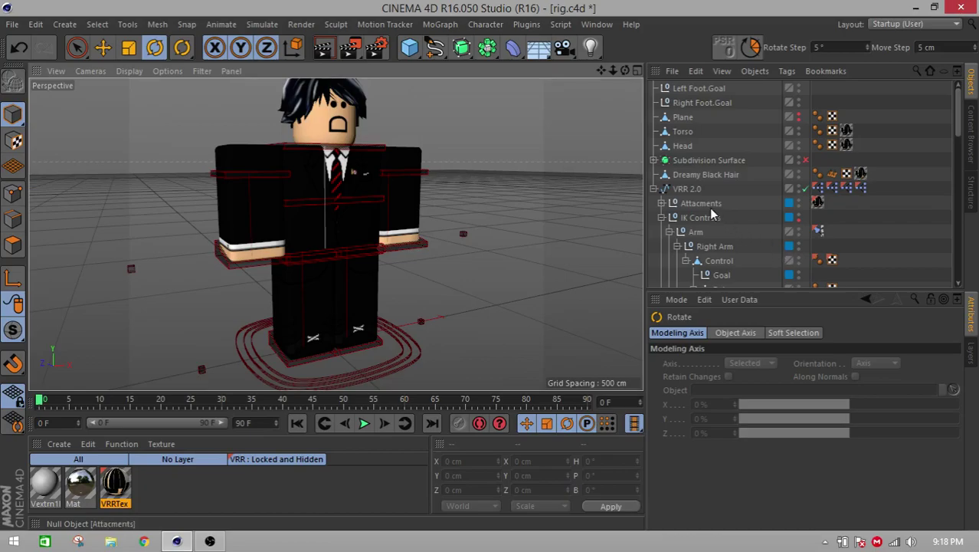
pyautogui.click(662, 218)
pyautogui.click(661, 245)
# - Try scaling the whole VRR 2.0 rig from its base control, and undo the scaling
pyautogui.click(379, 368)
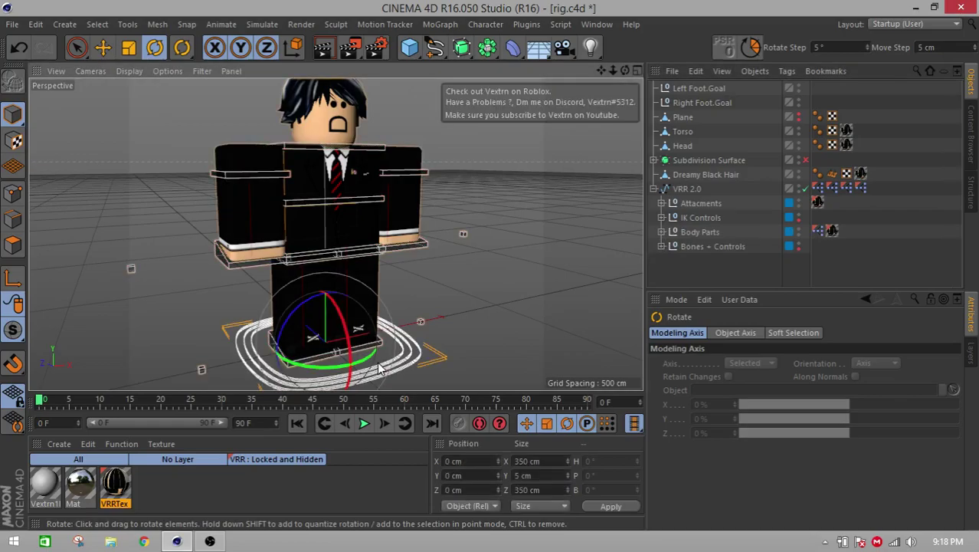
pyautogui.click(127, 49)
pyautogui.moveTo(262, 278); pyautogui.dragTo(393, 268)
pyautogui.hotkey('ctrl', 'z')
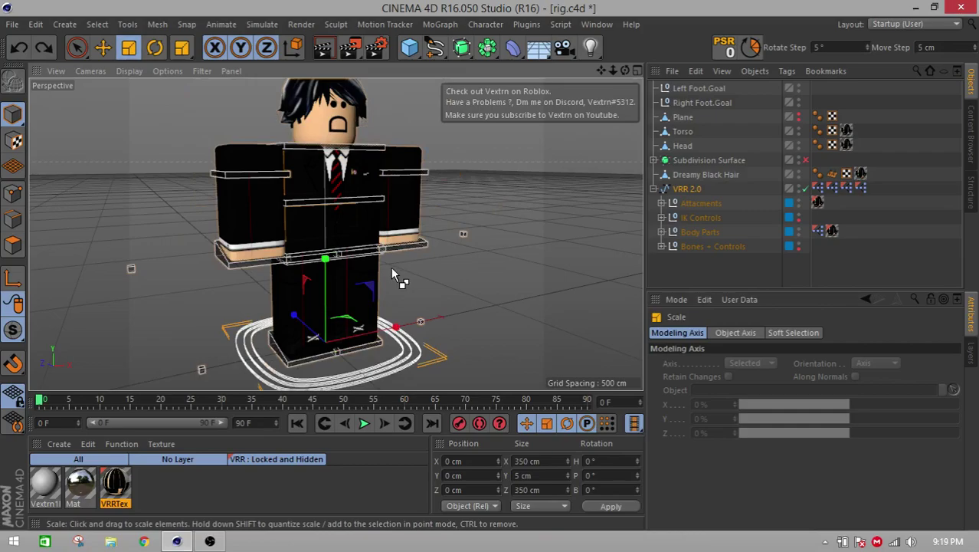
# - Disable Subdivision Surface for the right arm in the VRR 2.0 rig settings
pyautogui.keyDown('alt'); pyautogui.moveTo(366, 269); pyautogui.dragTo(292, 273); pyautogui.keyUp('alt')
pyautogui.click(257, 216)
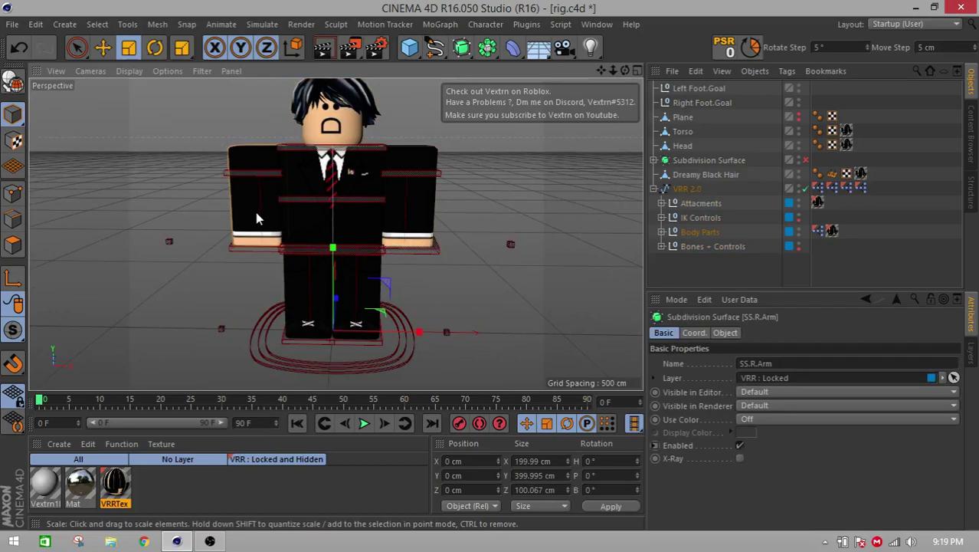
pyautogui.click(21, 252)
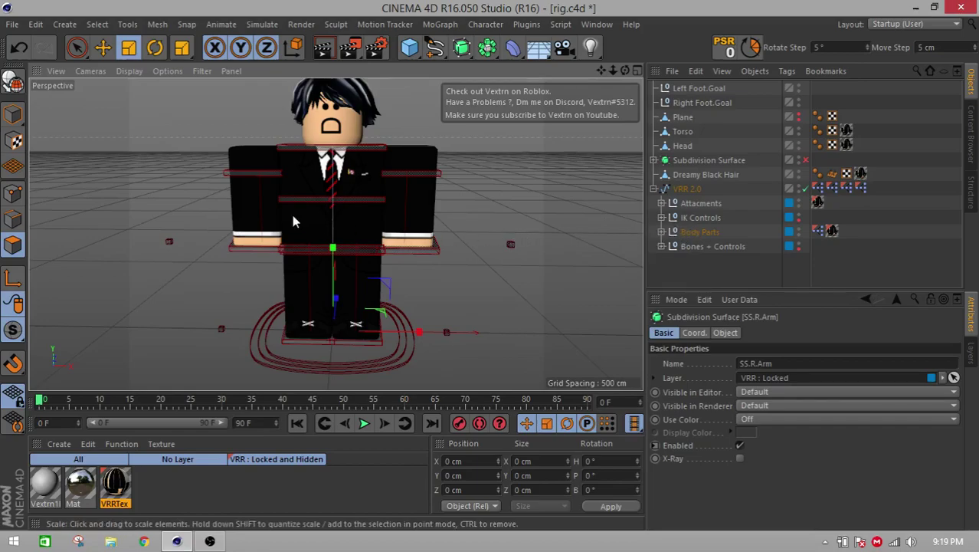
pyautogui.scroll(3, 293, 221)
pyautogui.click(687, 189)
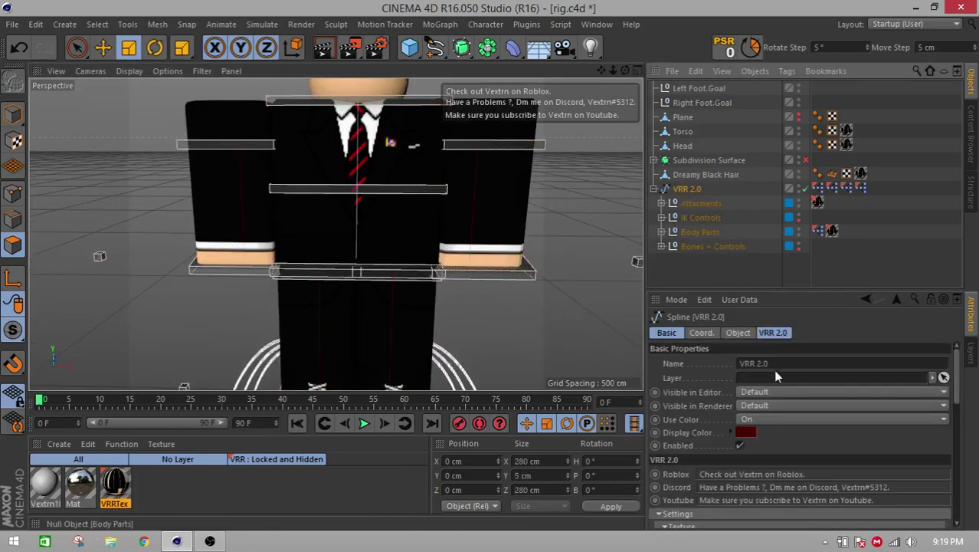
pyautogui.scroll(-10, 750, 460)
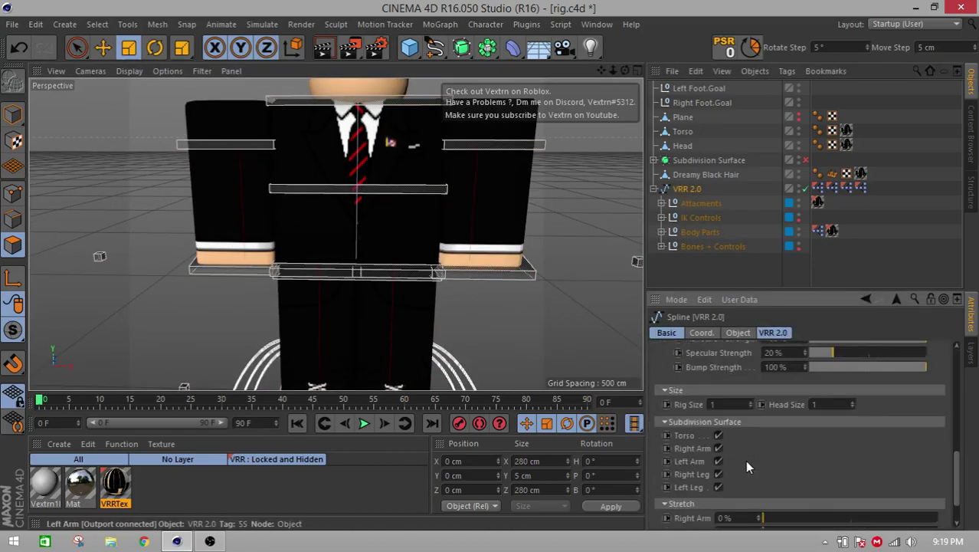
pyautogui.click(718, 473)
pyautogui.click(718, 474)
pyautogui.click(717, 448)
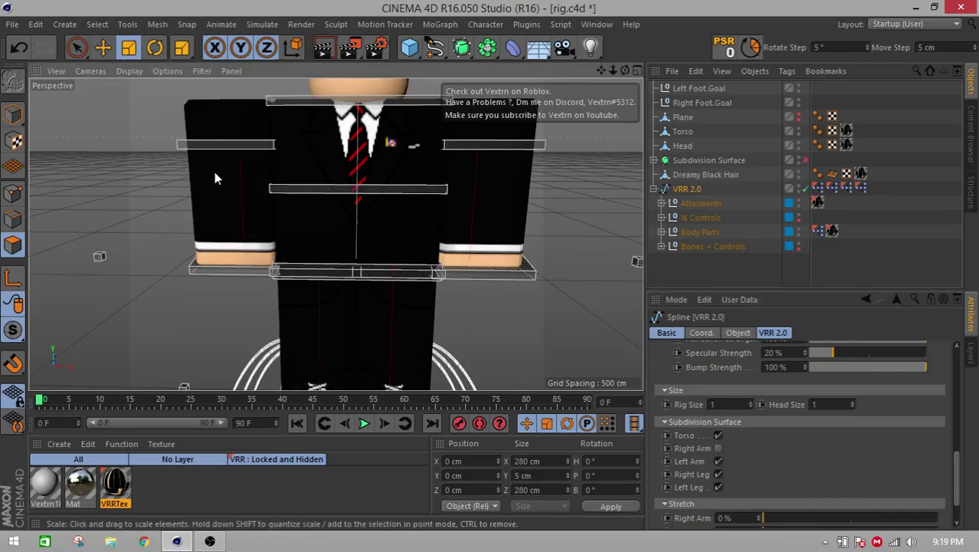
# - Inspect the Right Arm's polygon mesh, and return to model mode
pyautogui.click(202, 117)
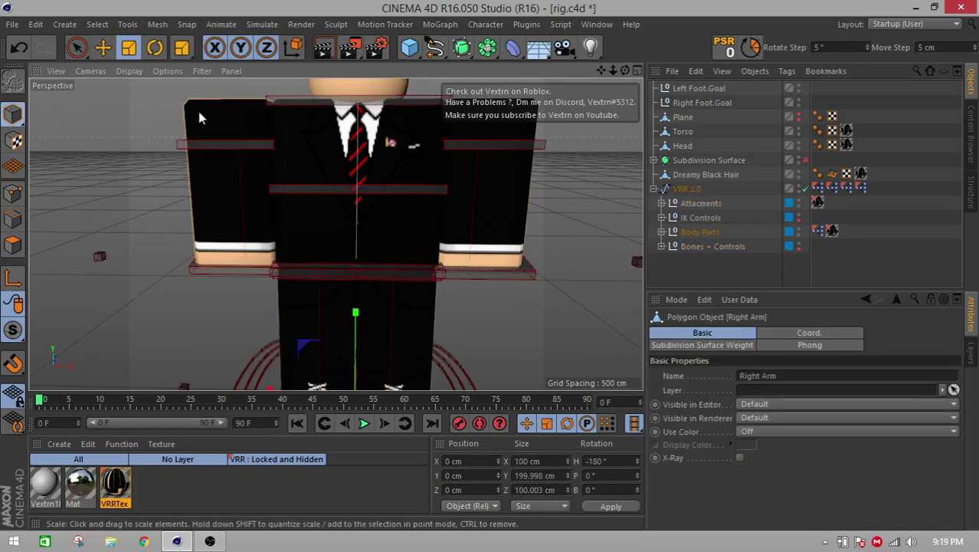
pyautogui.click(16, 244)
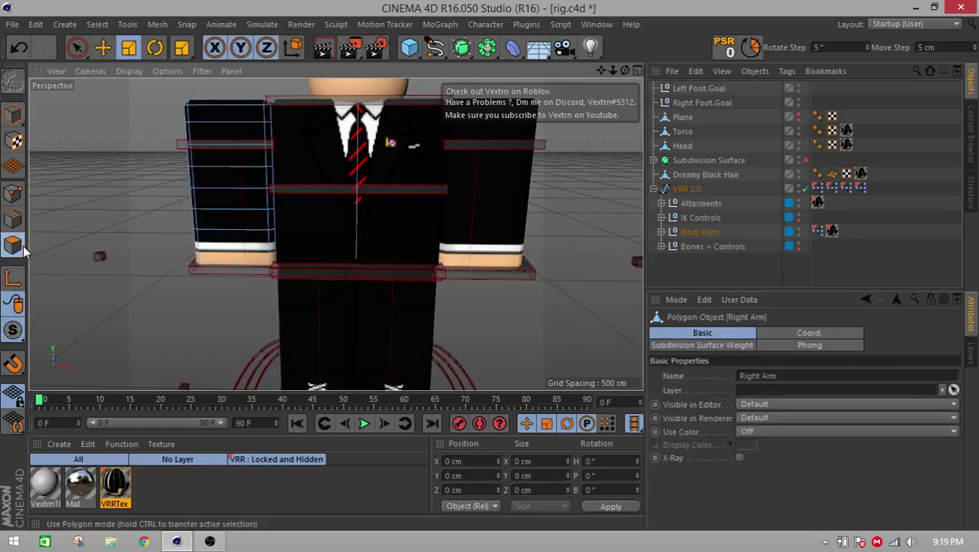
pyautogui.click(13, 114)
pyautogui.scroll(-5, 176, 314)
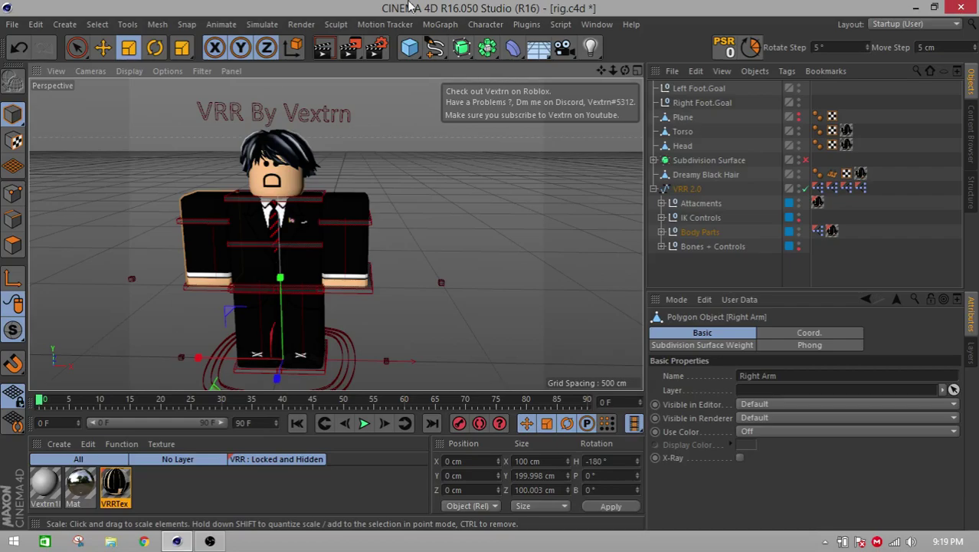
# - Delete the leftover Left Foot.Goal and Right Foot.Goal nulls
pyautogui.click(702, 100)
pyautogui.keyDown('shift'); pyautogui.click(705, 89); pyautogui.keyUp('shift')
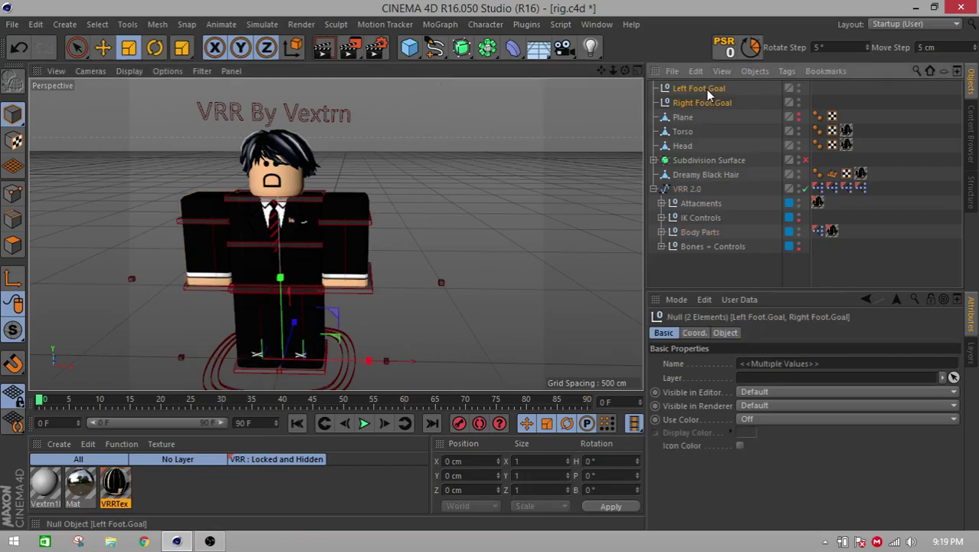
pyautogui.press('Delete')
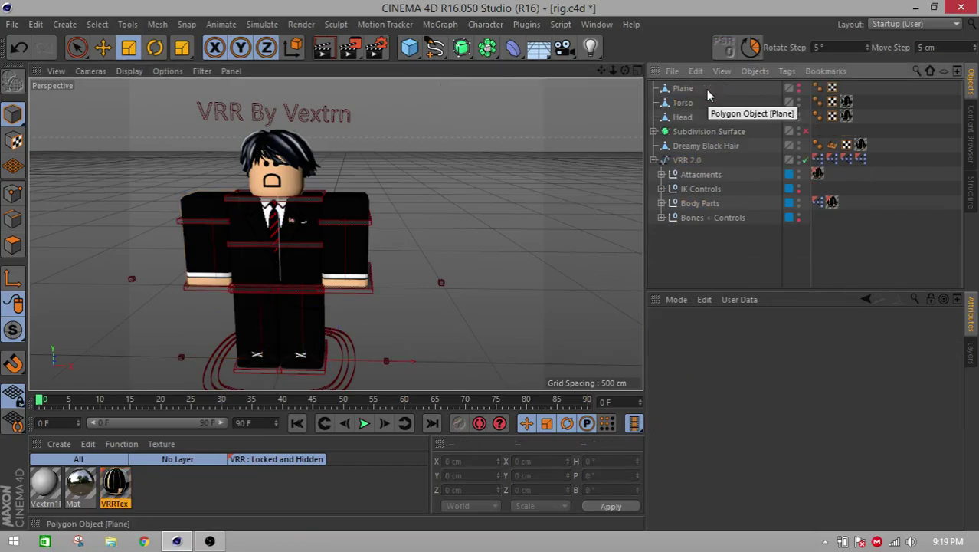
# - Hide the Torso mesh in the editor and renderer, and check the subdivision objects inside the Body Parts group
pyautogui.click(291, 224)
pyautogui.scroll(2, 235, 233)
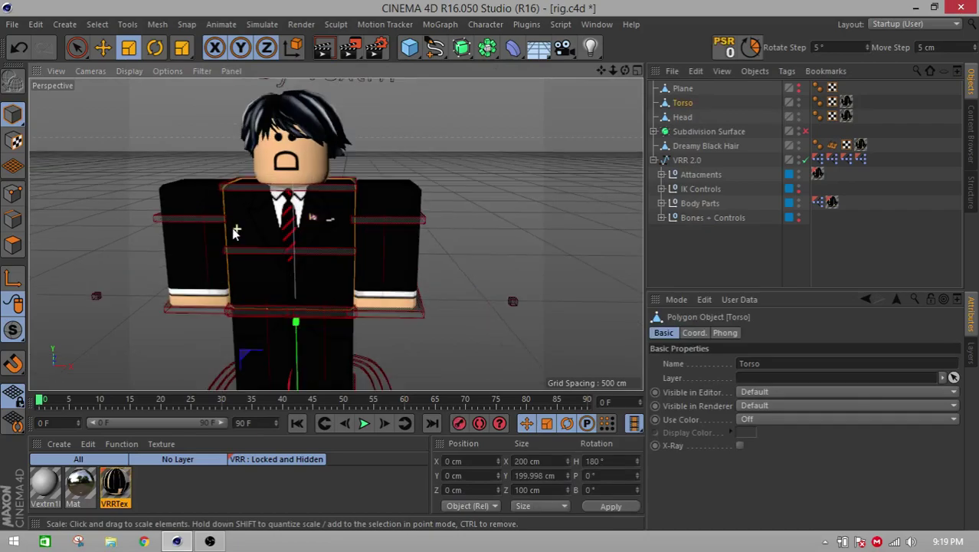
pyautogui.click(16, 253)
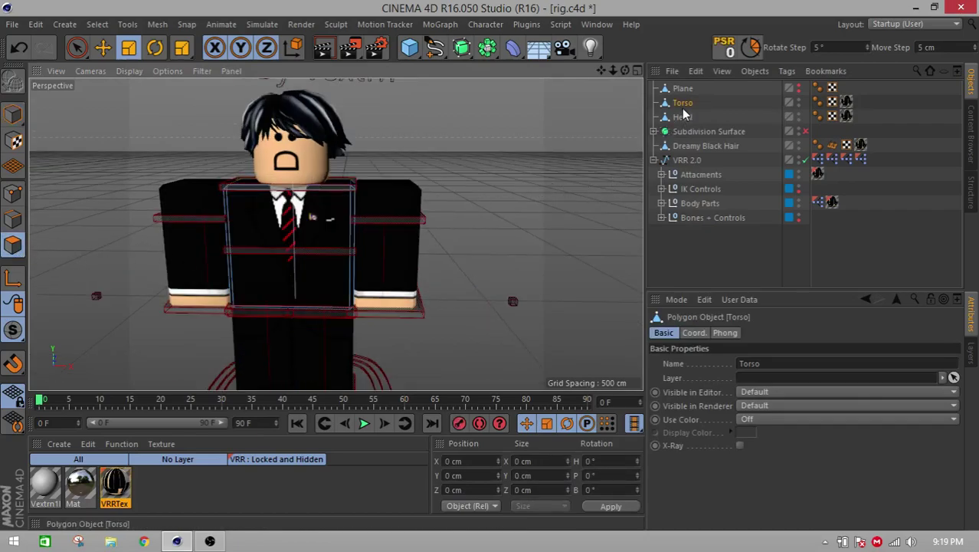
pyautogui.doubleClick(799, 100)
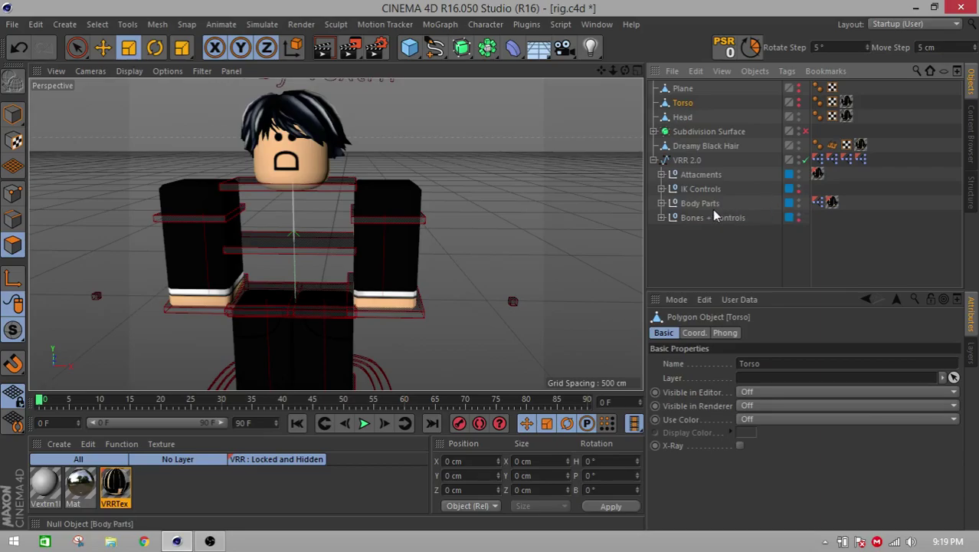
pyautogui.click(662, 204)
pyautogui.scroll(-1, 674, 218)
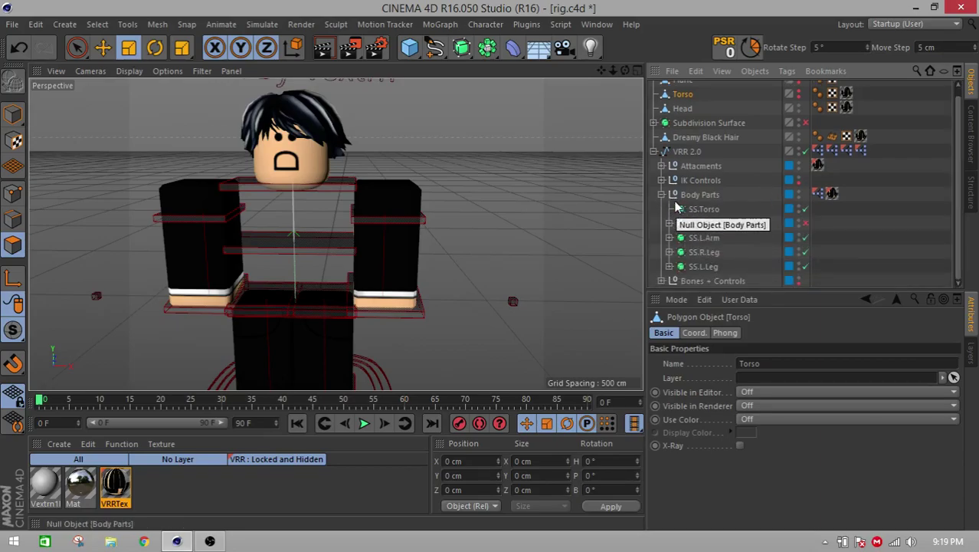
pyautogui.click(662, 195)
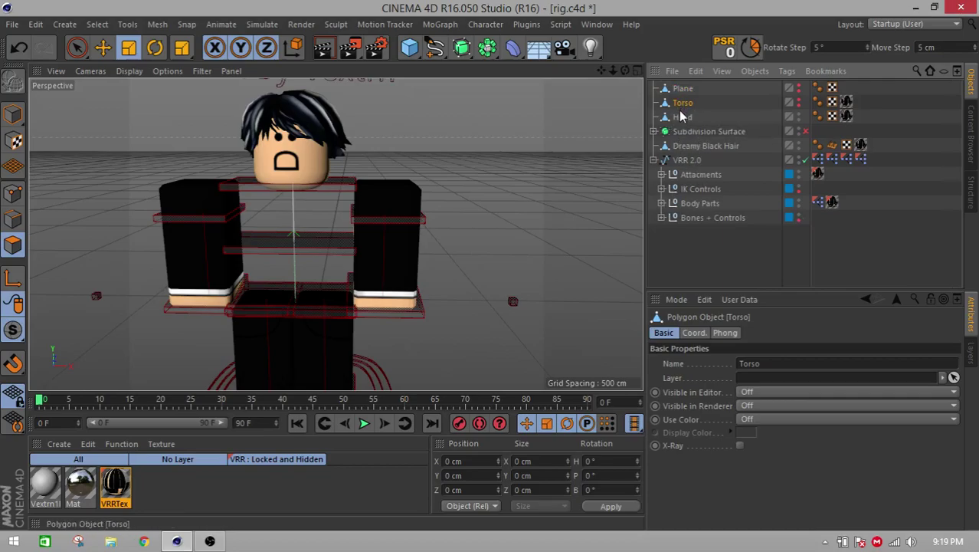
# - Place the Torso mesh under SS.Torso in the Body Parts group, and restore its editor and renderer visibility
pyautogui.moveTo(681, 103); pyautogui.dragTo(686, 207)
pyautogui.click(662, 188)
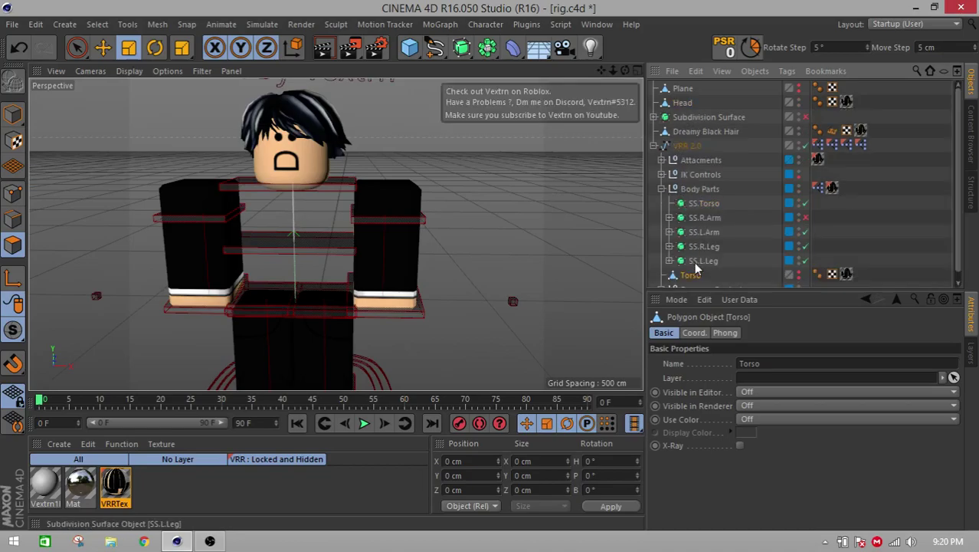
pyautogui.moveTo(707, 205); pyautogui.dragTo(706, 205)
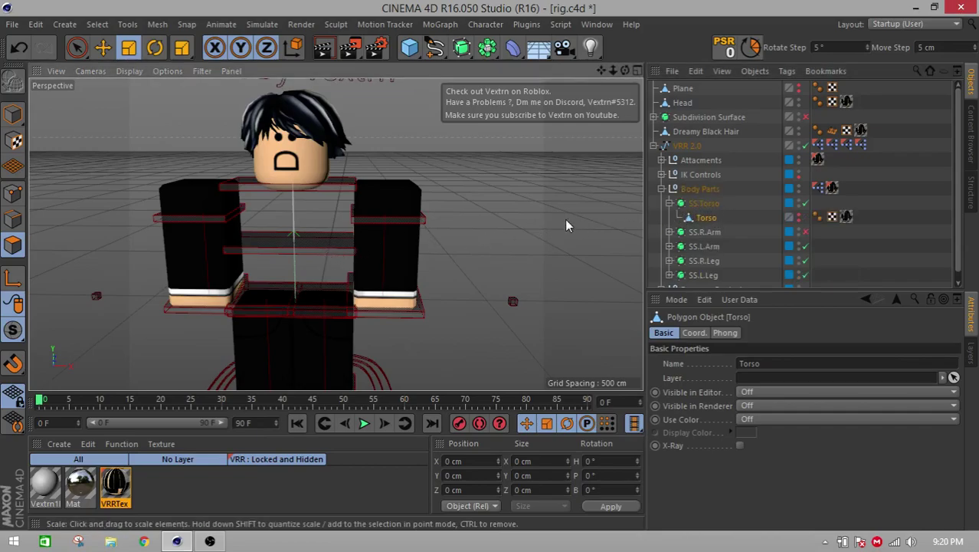
pyautogui.click(798, 216)
pyautogui.click(798, 221)
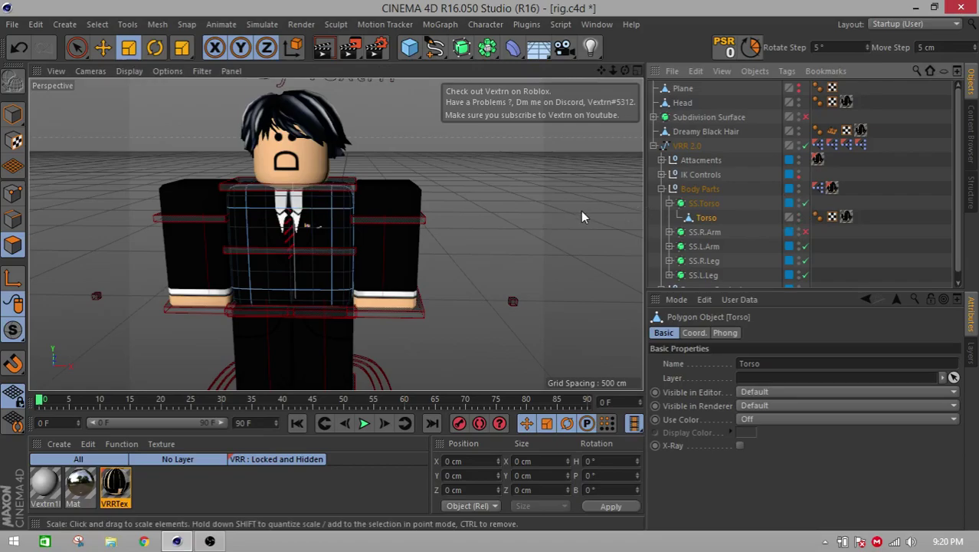
# - Use Loop Selection in edge mode to select the Torso's upper horizontal edge loop and the vertical loops near its sides
pyautogui.rightClick(329, 220)
pyautogui.click(376, 313)
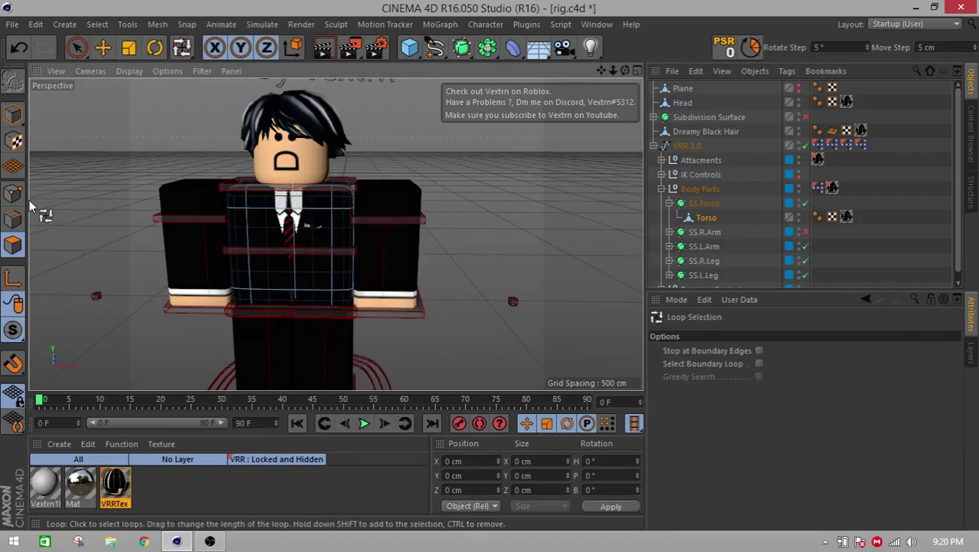
pyautogui.click(13, 219)
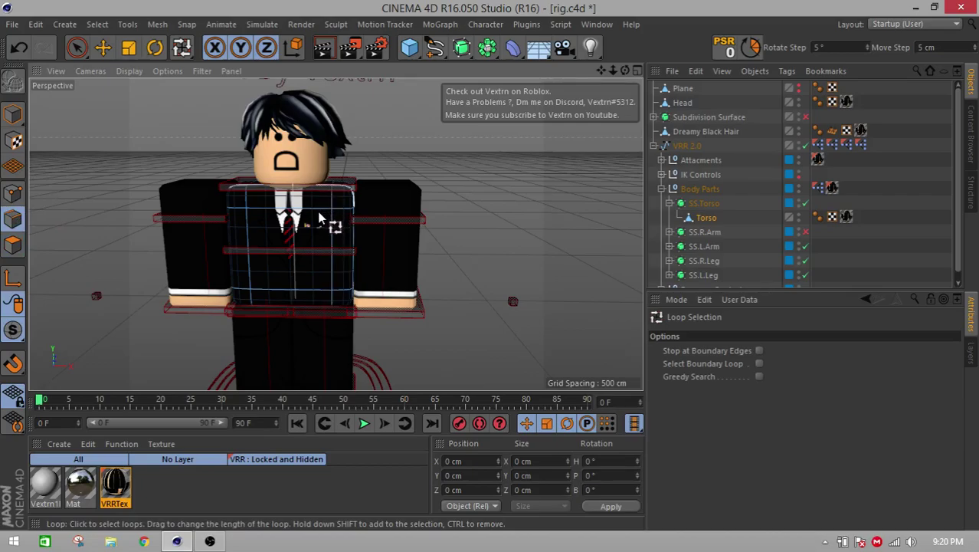
pyautogui.click(699, 221)
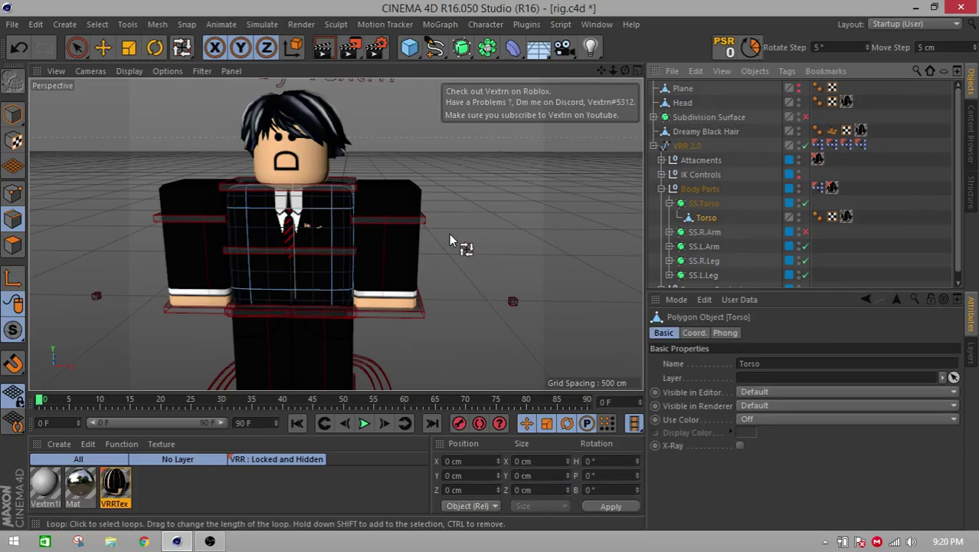
pyautogui.click(317, 211)
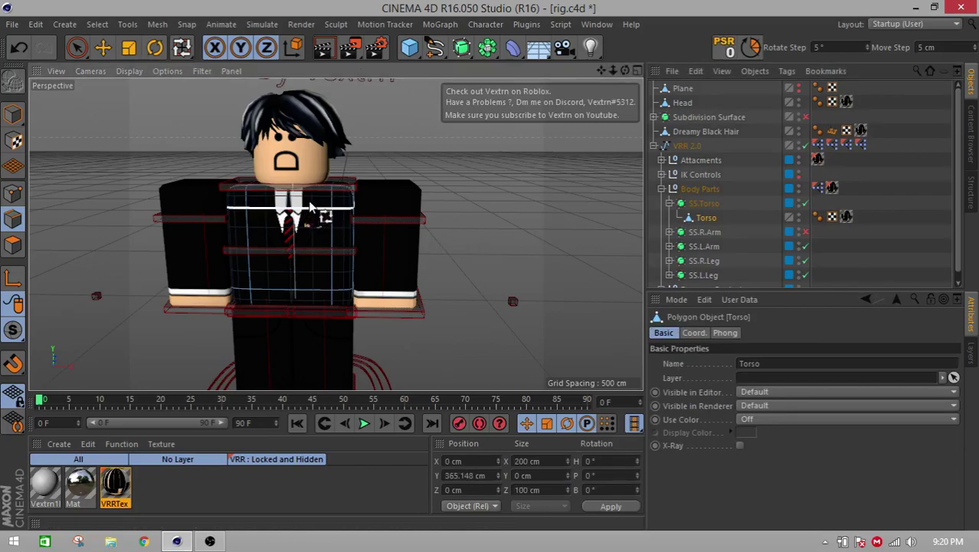
pyautogui.click(343, 196)
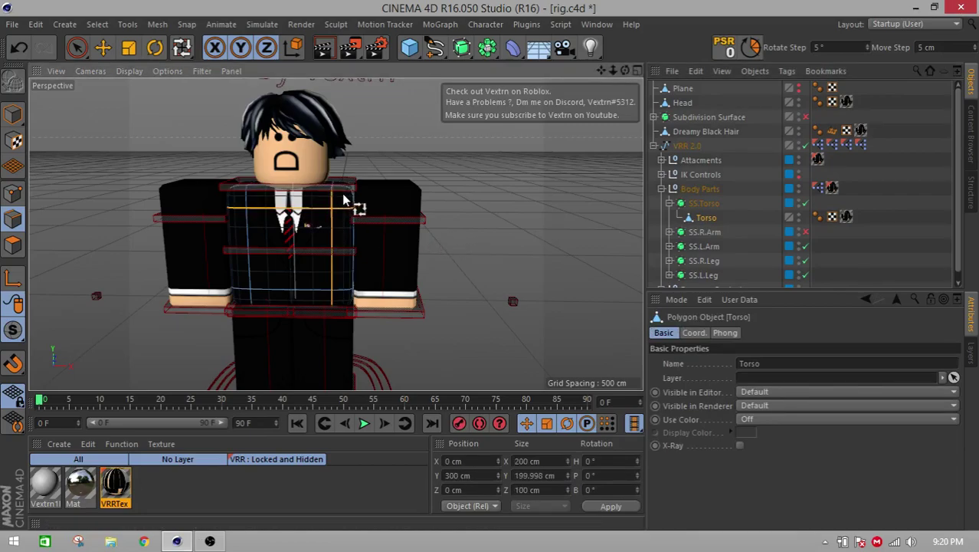
pyautogui.keyDown('shift'); pyautogui.click(243, 197); pyautogui.keyUp('shift')
pyautogui.keyDown('alt'); pyautogui.moveTo(382, 234); pyautogui.dragTo(602, 171); pyautogui.keyUp('alt')
pyautogui.keyDown('alt'); pyautogui.moveTo(245, 207); pyautogui.dragTo(31, 322); pyautogui.keyUp('alt')
pyautogui.keyDown('alt'); pyautogui.moveTo(196, 274); pyautogui.dragTo(636, 234); pyautogui.keyUp('alt')
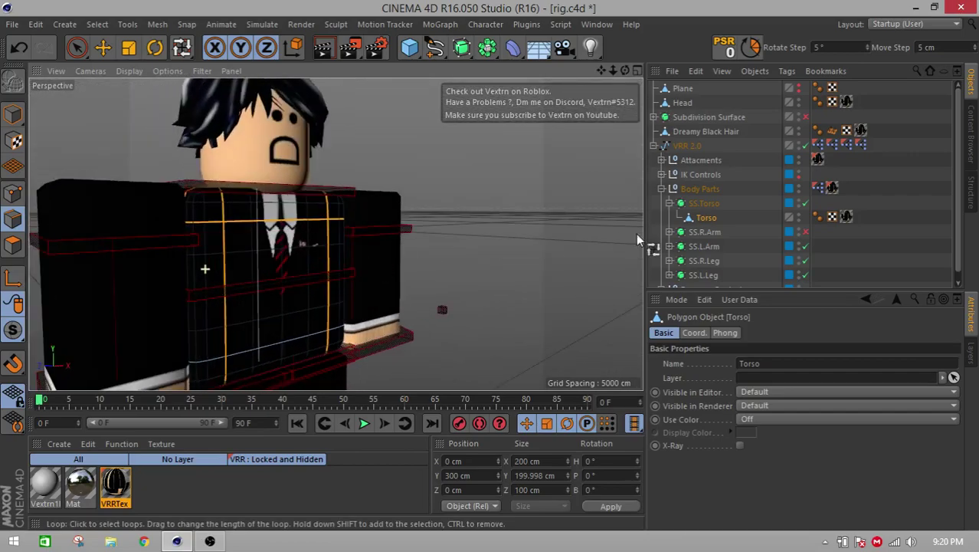
# - Hide SS.R.Arm and SS.L.Arm, and add the Torso's remaining side and lower edge loops to the selection
pyautogui.click(802, 231)
pyautogui.doubleClick(799, 243)
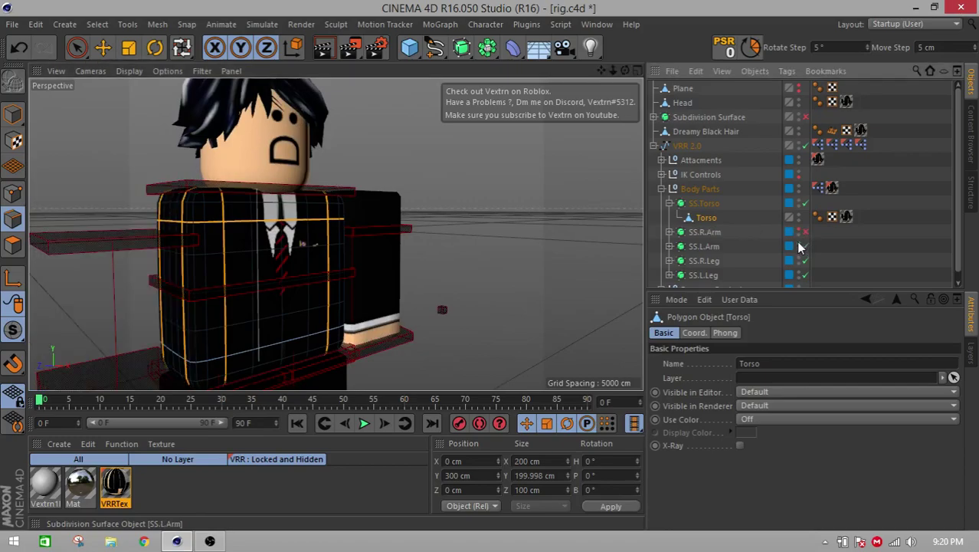
pyautogui.keyDown('alt'); pyautogui.moveTo(421, 271); pyautogui.dragTo(437, 349); pyautogui.keyUp('alt')
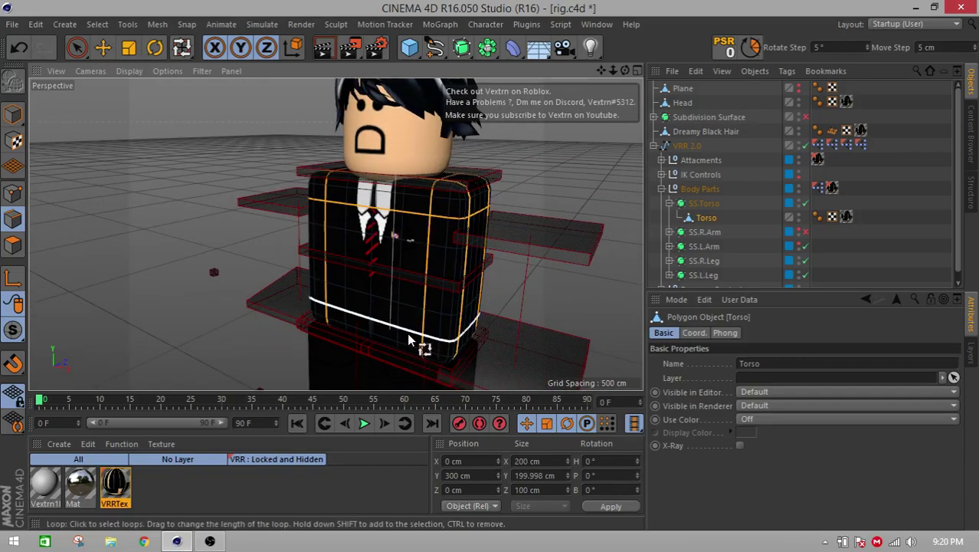
# - Sharpen the Torso's selected edge loops with a Subdivision Surface weight of 100%
pyautogui.press('m')
pyautogui.press('r')
pyautogui.moveTo(594, 279); pyautogui.dragTo(682, 280)
pyautogui.keyDown('alt'); pyautogui.moveTo(400, 223); pyautogui.dragTo(529, 283); pyautogui.keyUp('alt')
pyautogui.scroll(-5, 528, 283)
pyautogui.moveTo(602, 70); pyautogui.dragTo(559, 9)
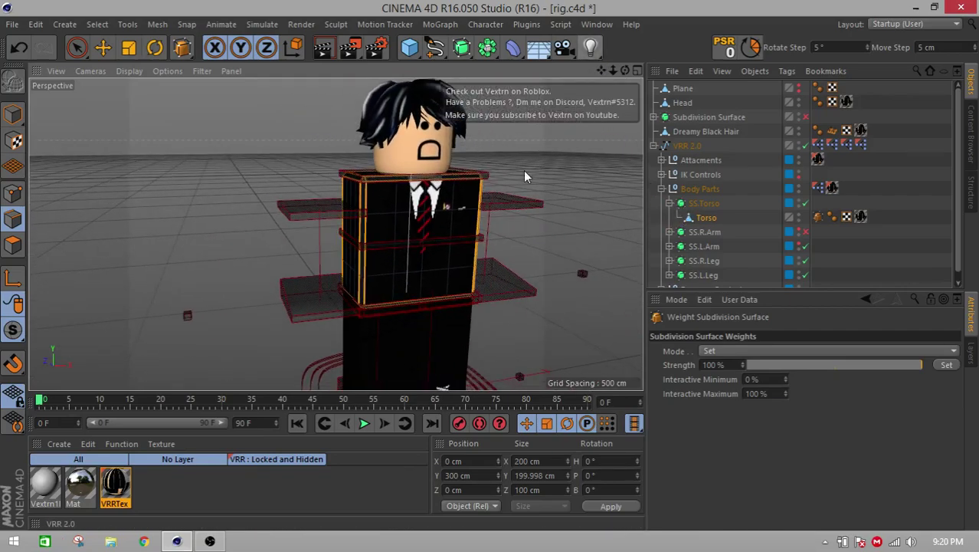
pyautogui.keyDown('alt'); pyautogui.moveTo(525, 176); pyautogui.dragTo(391, 189); pyautogui.keyUp('alt')
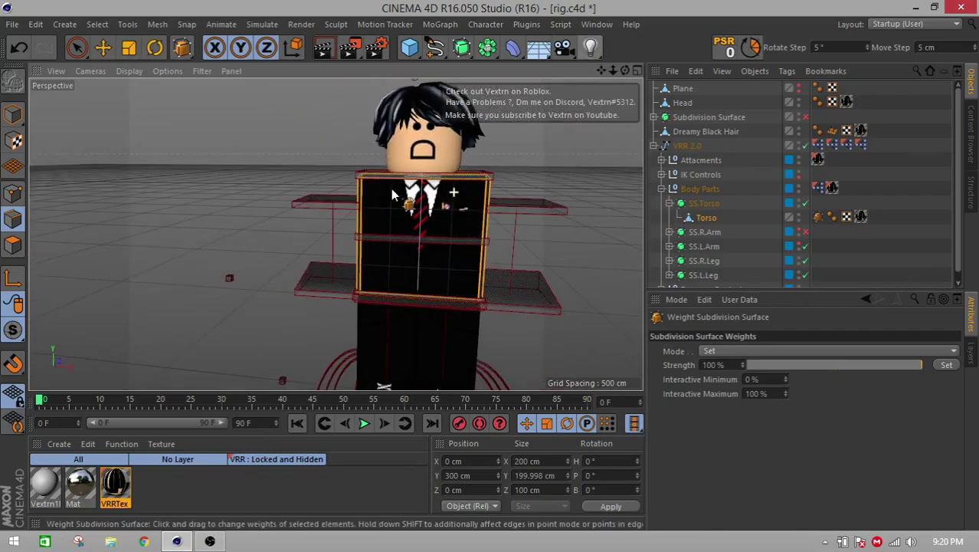
# - Make SS.R.Arm and SS.L.Arm visible again, and deselect the Torso to review the whole character
pyautogui.click(799, 231)
pyautogui.click(799, 244)
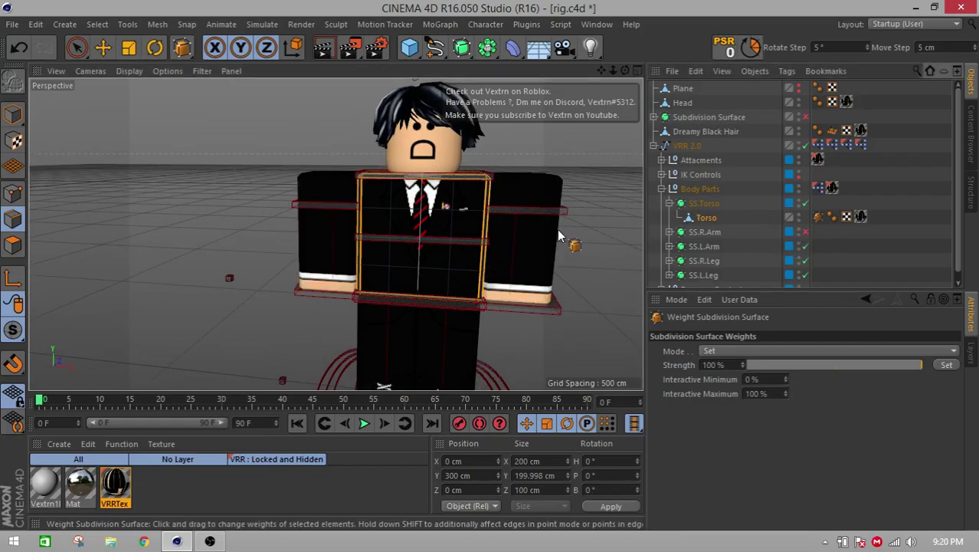
pyautogui.keyDown('alt'); pyautogui.moveTo(553, 228); pyautogui.dragTo(578, 232); pyautogui.keyUp('alt')
pyautogui.click(854, 236)
pyautogui.keyDown('alt'); pyautogui.moveTo(513, 215); pyautogui.dragTo(524, 207); pyautogui.keyUp('alt')
pyautogui.scroll(-3, 526, 206)
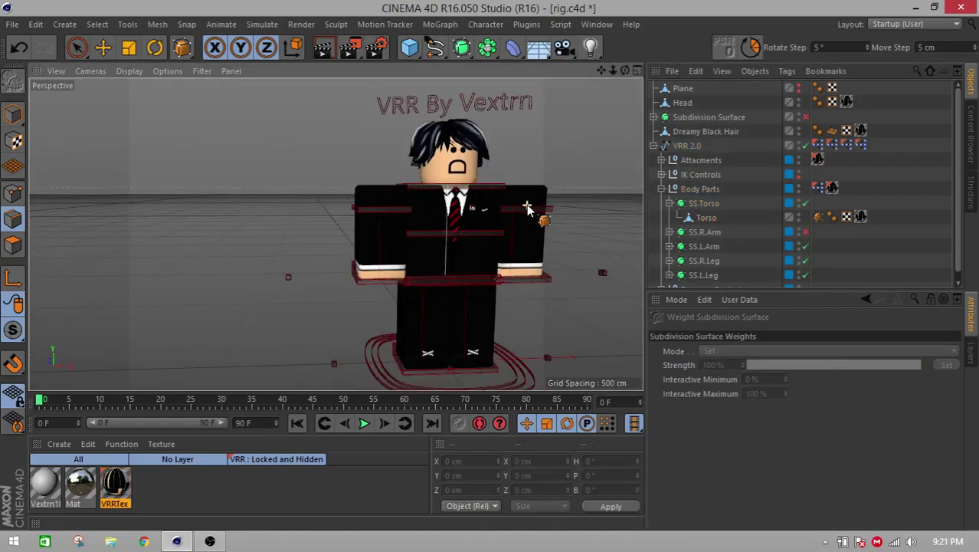
pyautogui.moveTo(600, 71); pyautogui.dragTo(540, 46)
pyautogui.scroll(1, 509, 169)
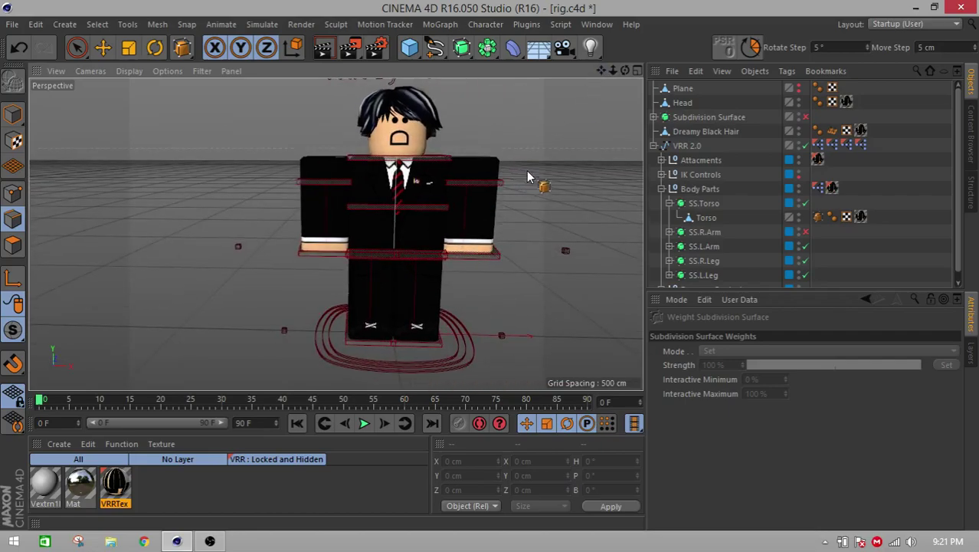
# - Collapse the Body Parts group, expand Bones + Controls, fold its Leg group and open its Torso group
pyautogui.click(662, 189)
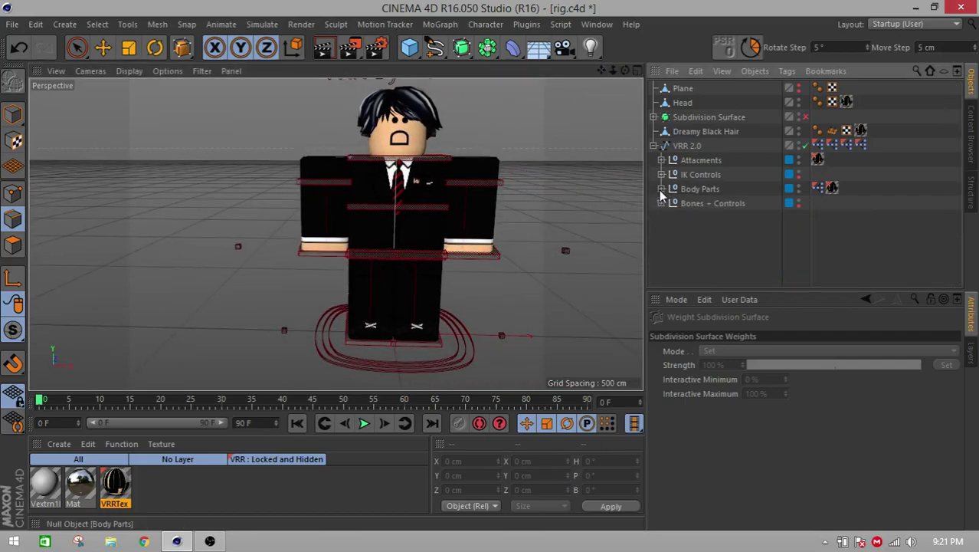
pyautogui.click(662, 203)
pyautogui.scroll(-4, 693, 233)
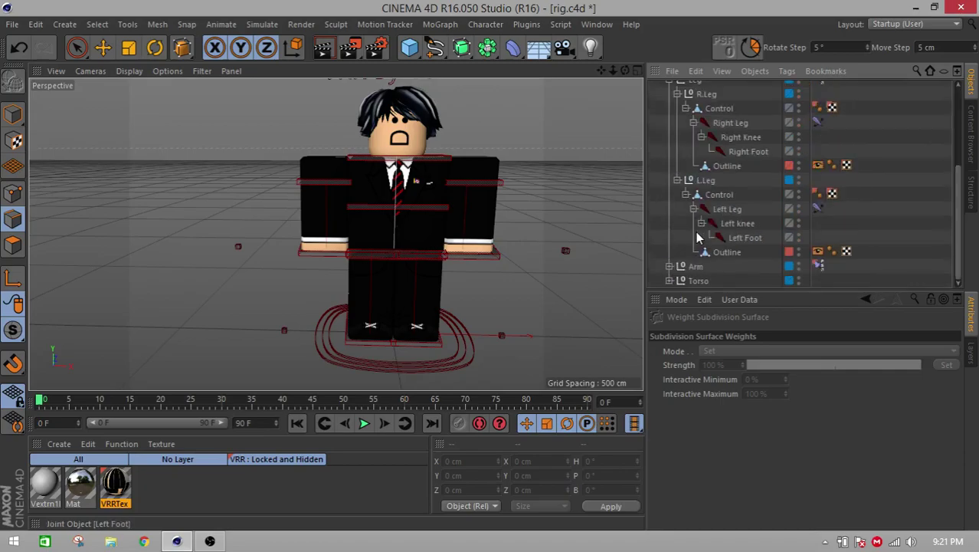
pyautogui.scroll(3, 697, 234)
pyautogui.click(686, 195)
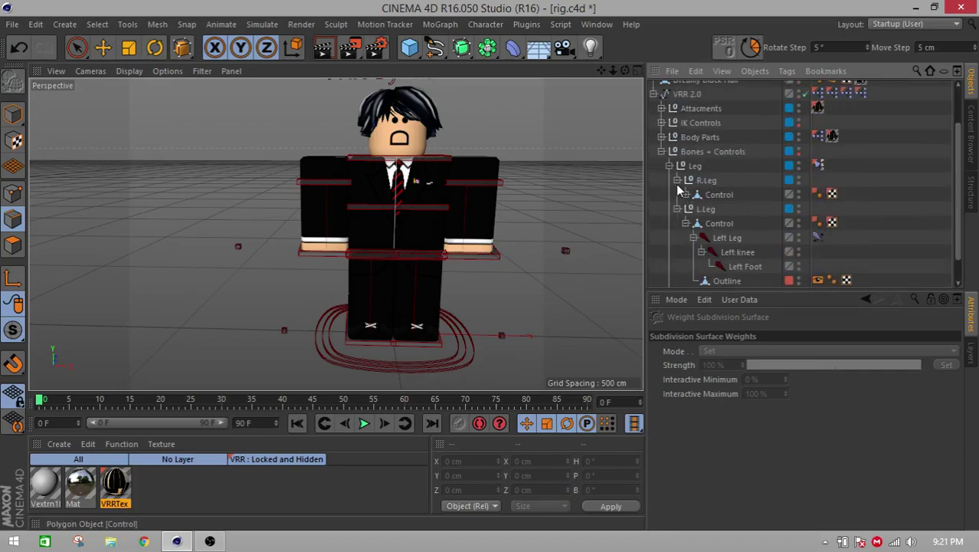
pyautogui.click(669, 166)
pyautogui.click(669, 246)
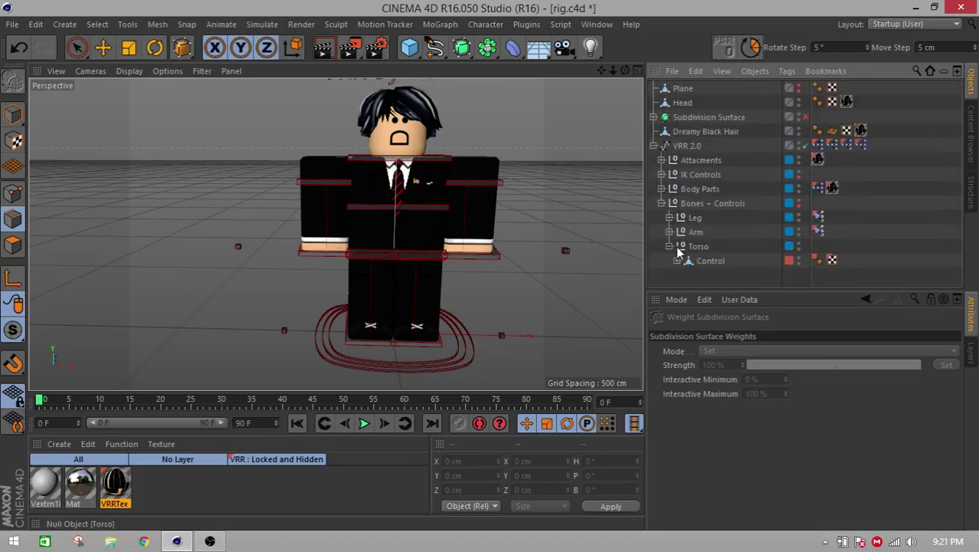
# - Expand the Torso's nested controls from Lower Body through Upper Body to Shoulder and examine the hierarchy
pyautogui.click(707, 261)
pyautogui.click(678, 261)
pyautogui.click(693, 266)
pyautogui.click(704, 254)
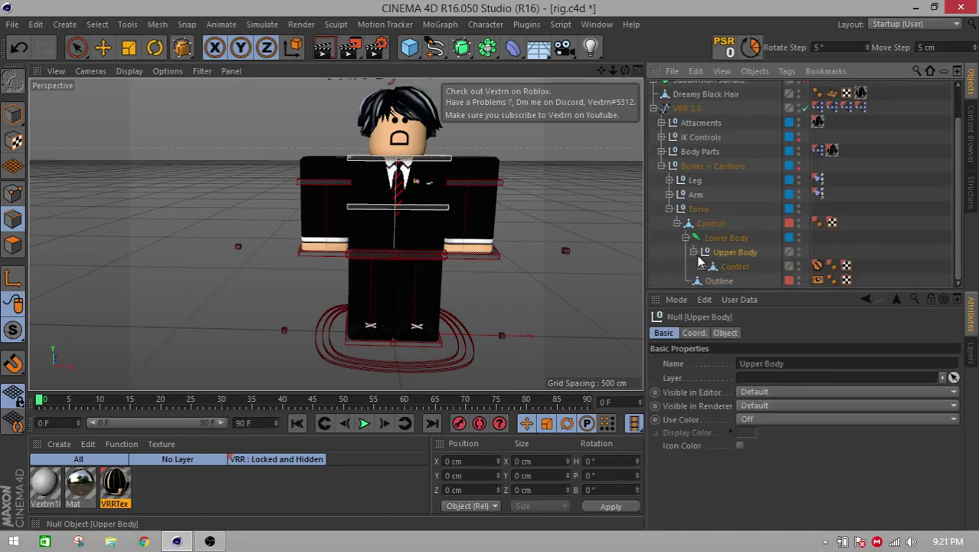
pyautogui.click(693, 253)
pyautogui.click(694, 267)
pyautogui.click(700, 279)
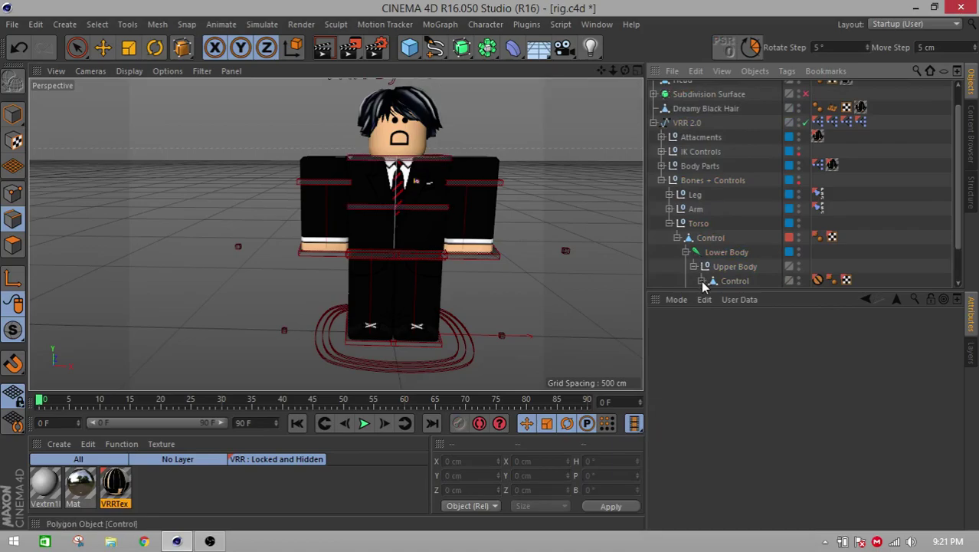
pyautogui.click(702, 281)
pyautogui.click(710, 252)
pyautogui.click(718, 266)
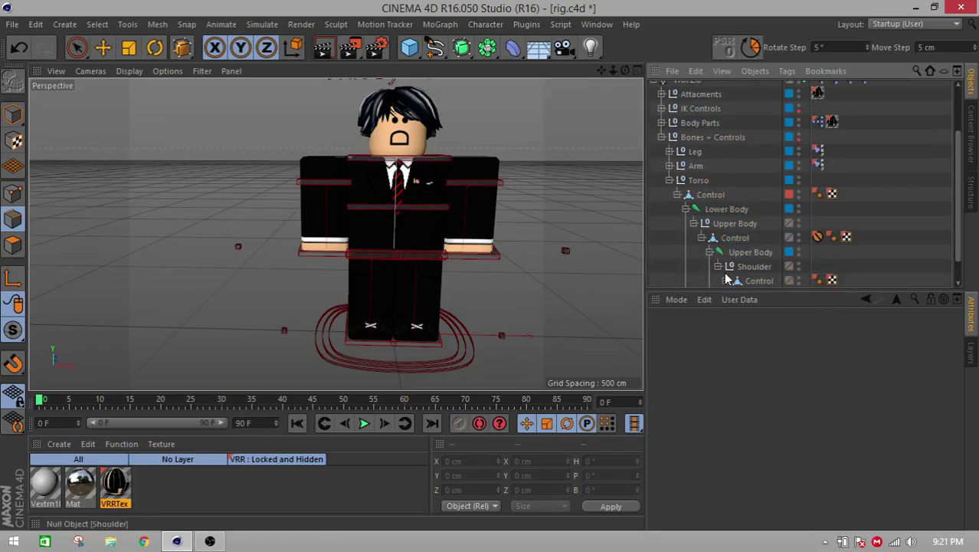
pyautogui.scroll(-1, 724, 272)
pyautogui.click(725, 252)
pyautogui.scroll(3, 740, 274)
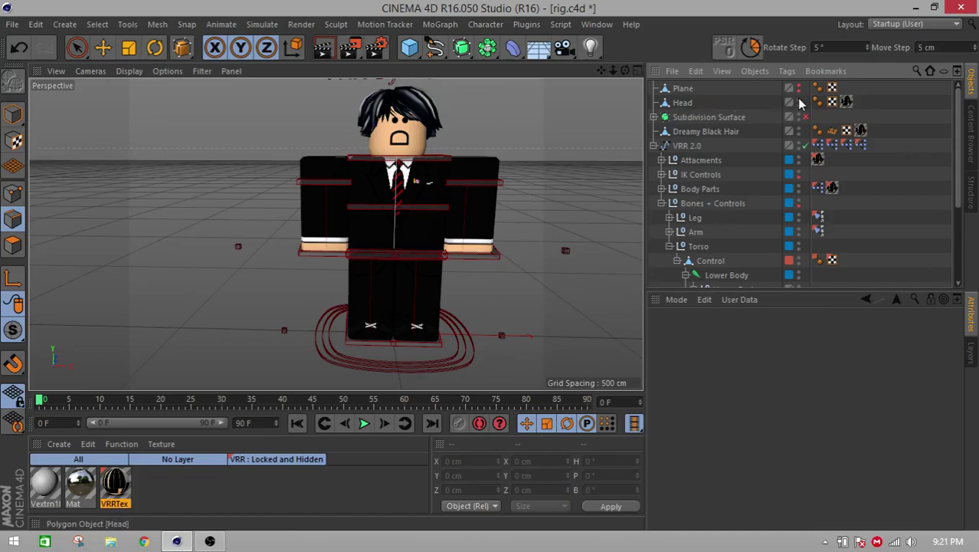
# - Make the Plane visible in the editor and enlarge the Front view to fill the viewport area
pyautogui.click(798, 88)
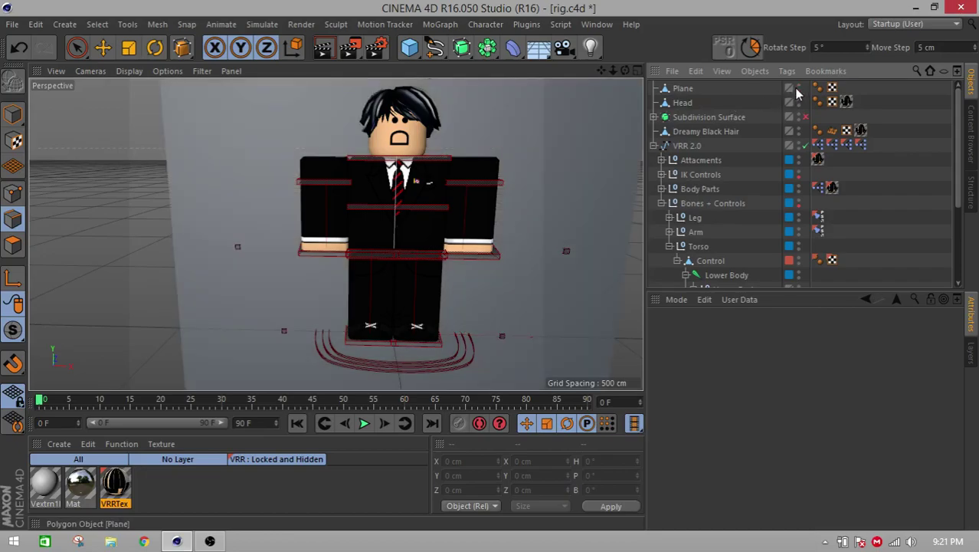
pyautogui.click(637, 70)
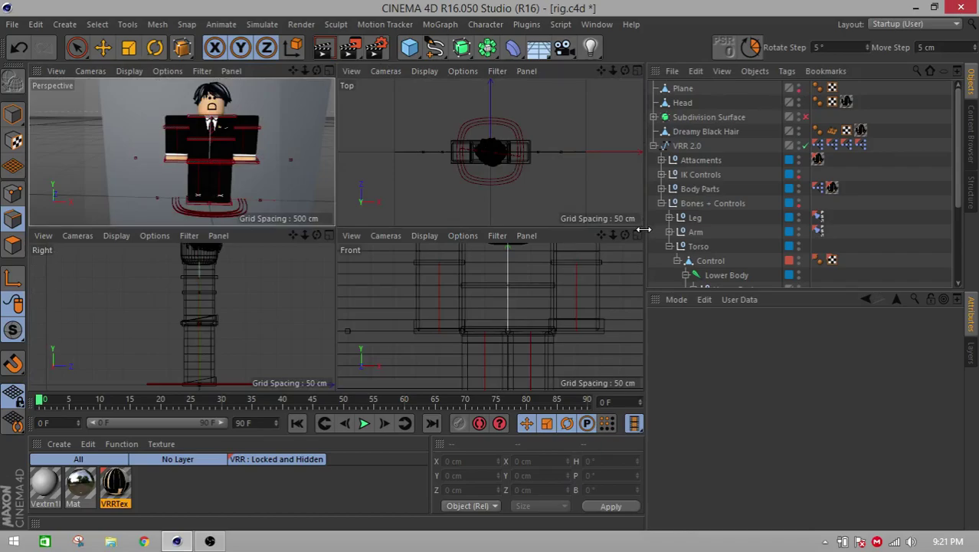
pyautogui.click(637, 234)
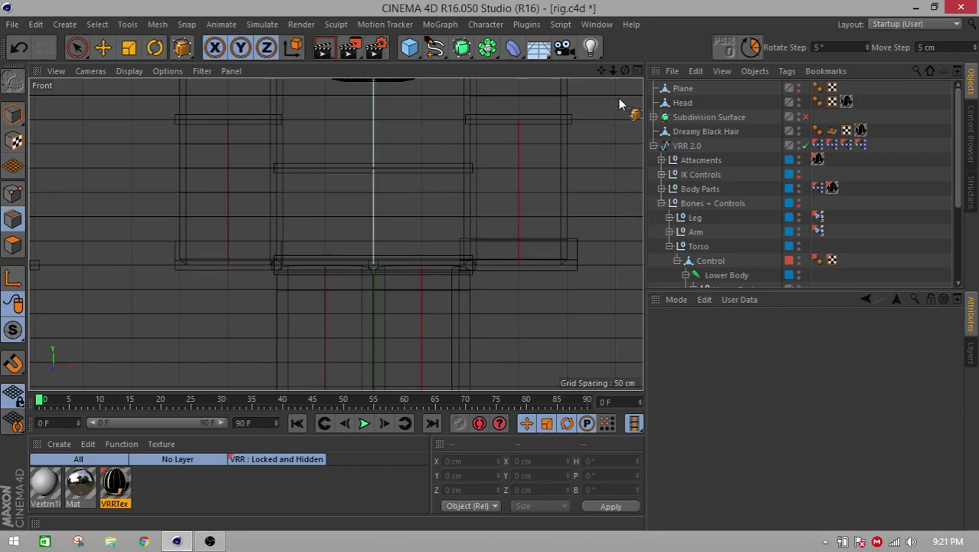
# - Examine the rig's arms, torso and shoulder joints closely in the Front view wireframe
pyautogui.moveTo(604, 72); pyautogui.dragTo(585, 100)
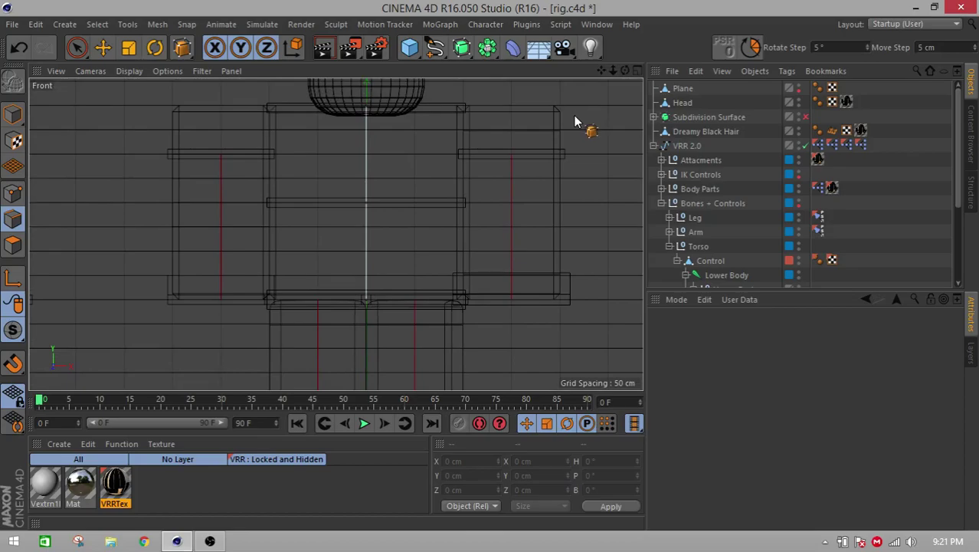
pyautogui.scroll(8, 514, 145)
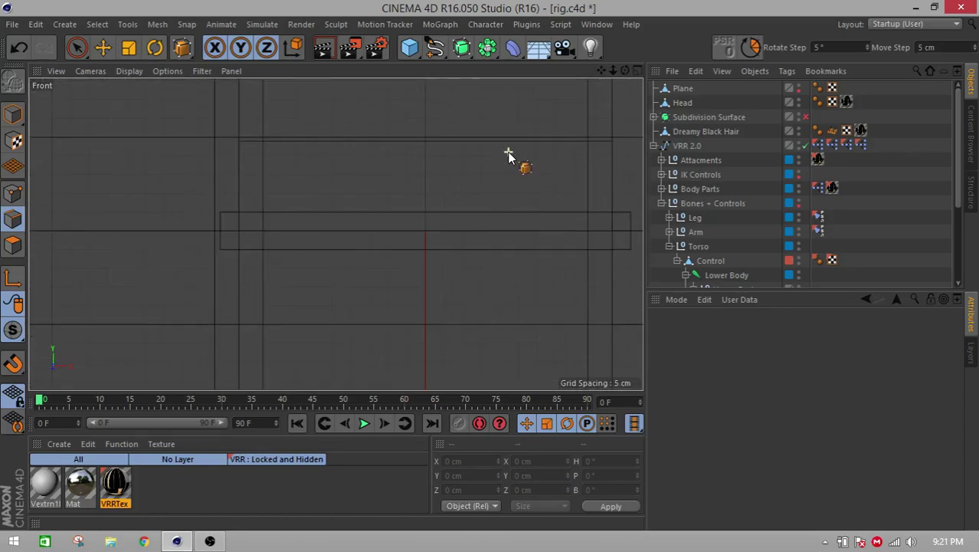
pyautogui.scroll(-7, 509, 158)
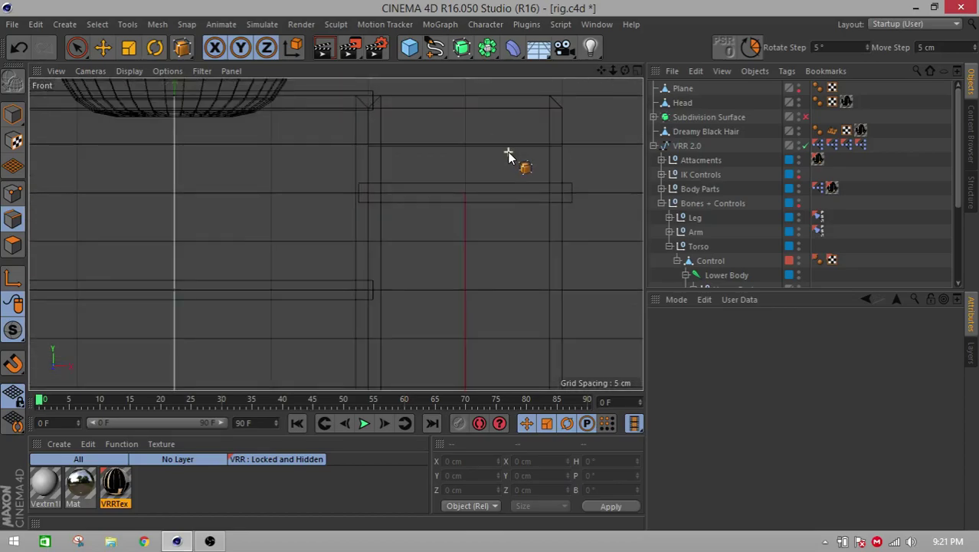
pyautogui.scroll(6, 509, 153)
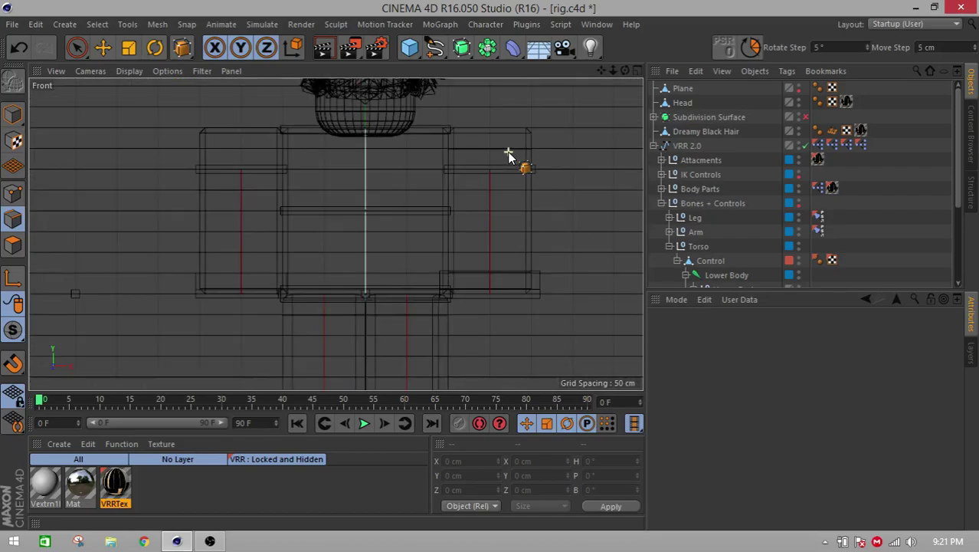
pyautogui.scroll(-3, 420, 114)
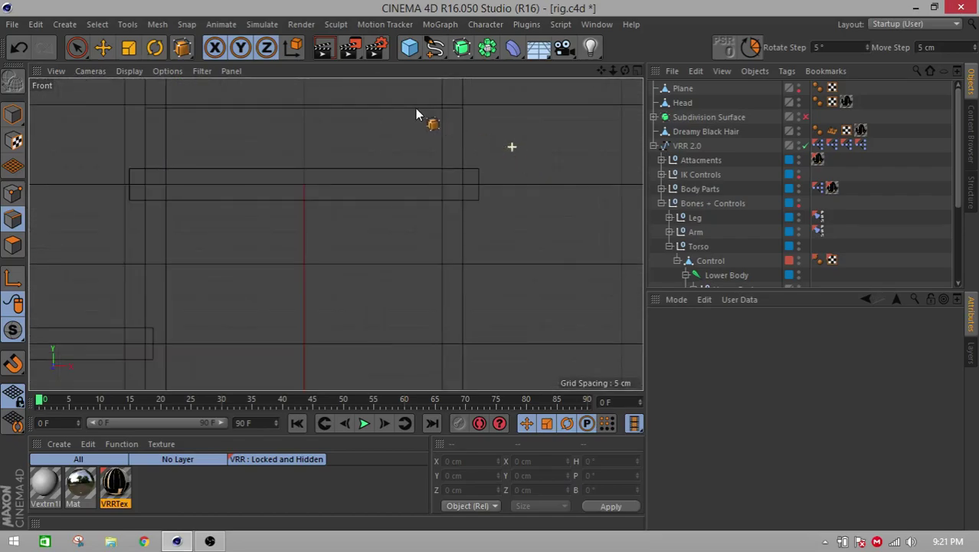
pyautogui.scroll(-8, 415, 111)
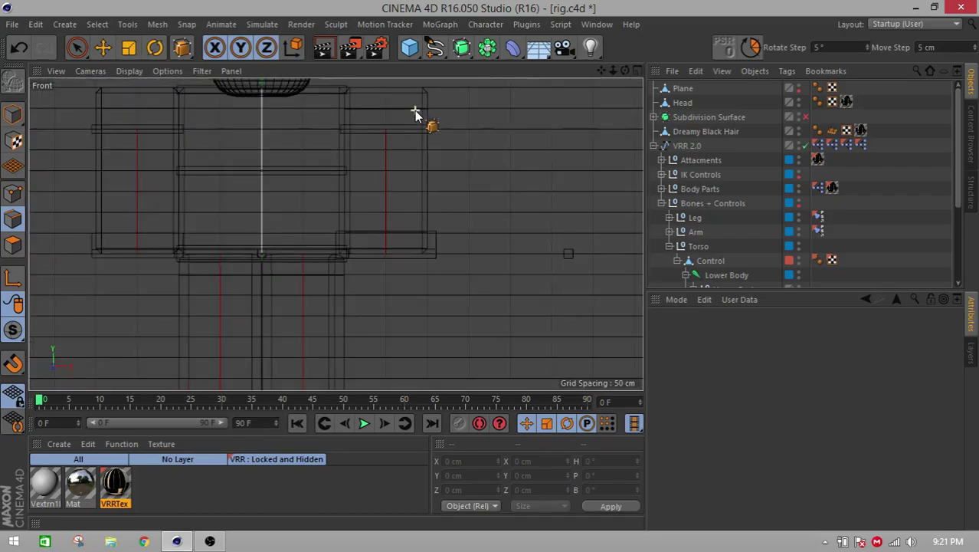
pyautogui.moveTo(602, 70); pyautogui.dragTo(602, 76)
pyautogui.scroll(8, 407, 100)
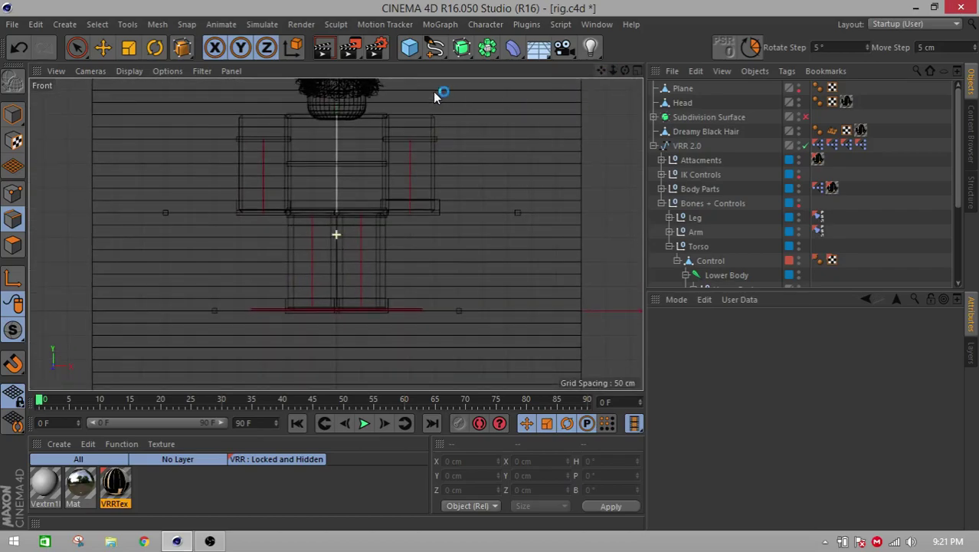
pyautogui.scroll(3, 360, 145)
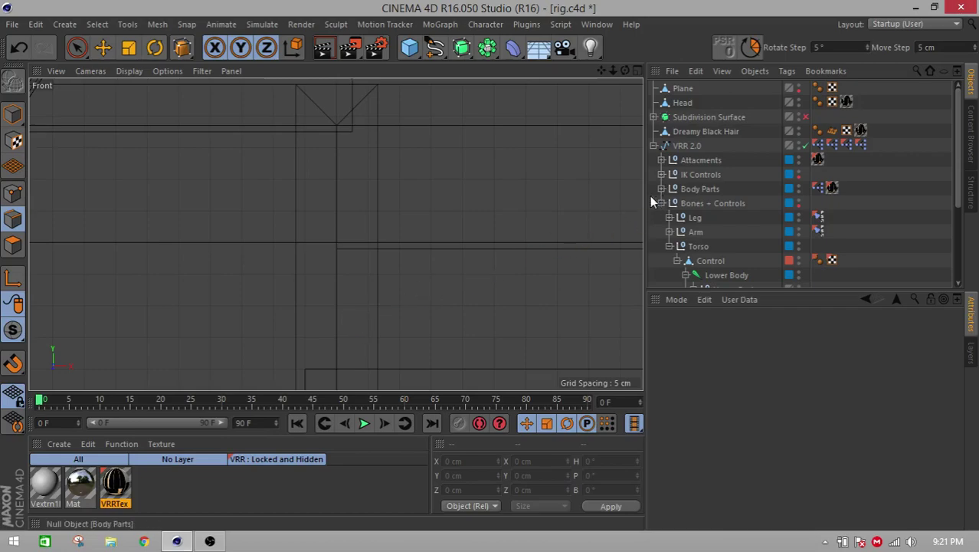
# - Select SS.L.Arm with the Move tool in model mode, and inspect the left arm in edge mode
pyautogui.click(18, 118)
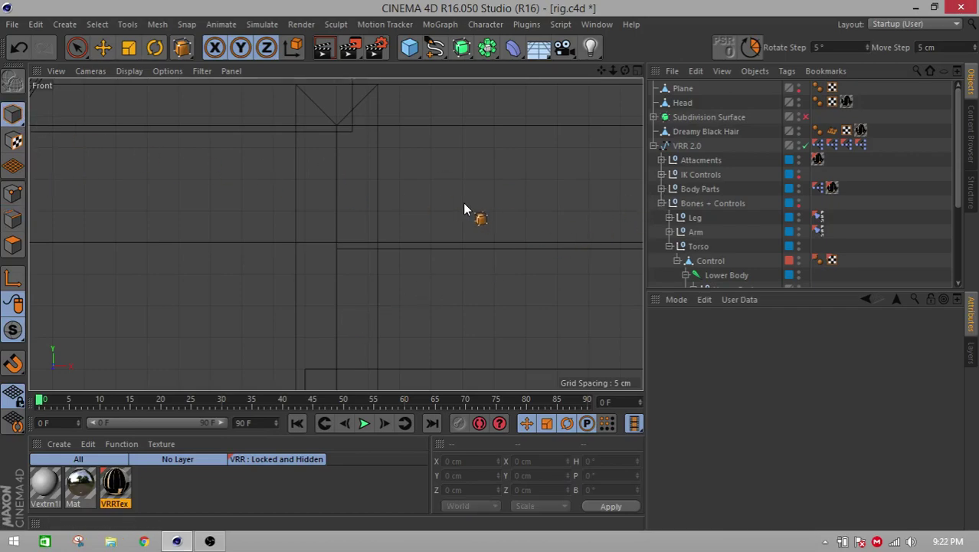
pyautogui.click(104, 47)
pyautogui.scroll(-15, 481, 186)
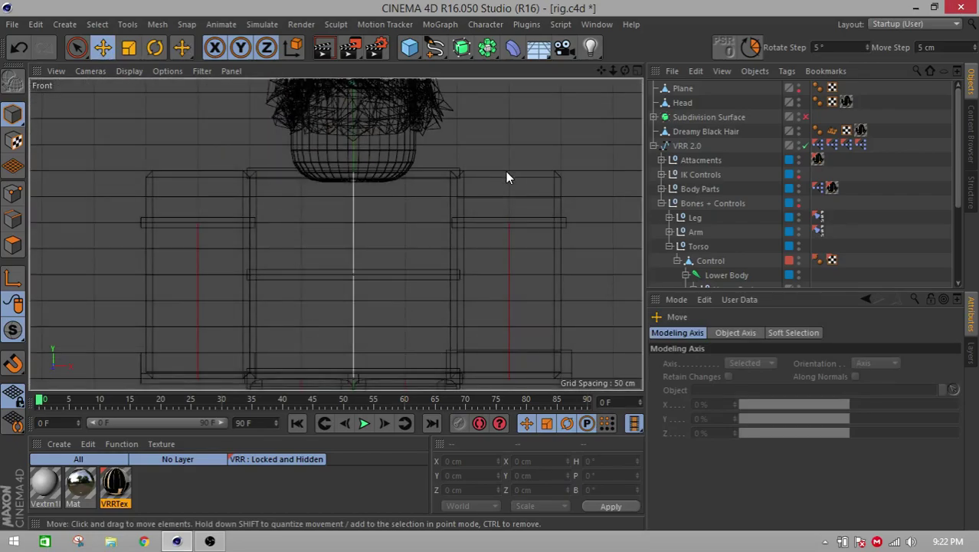
pyautogui.click(522, 172)
pyautogui.scroll(10, 522, 197)
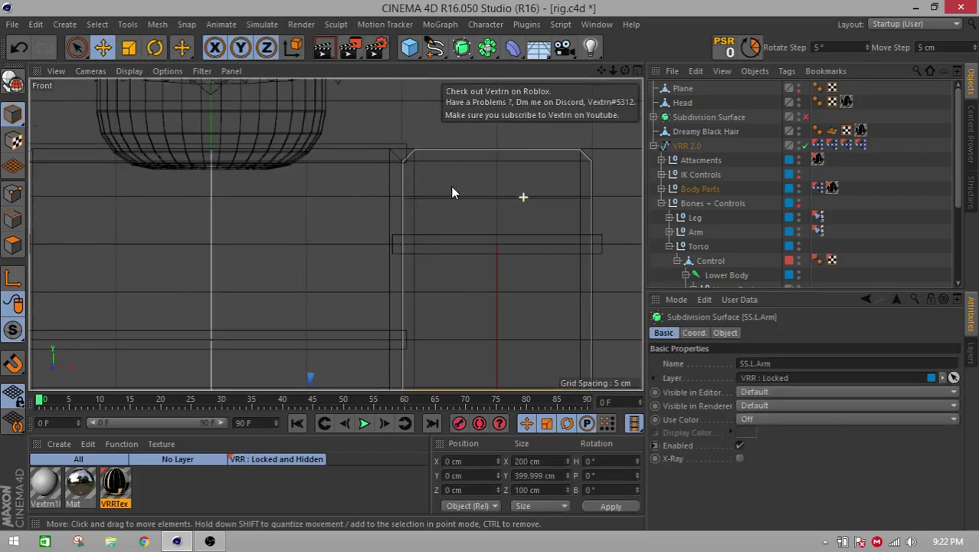
pyautogui.click(13, 219)
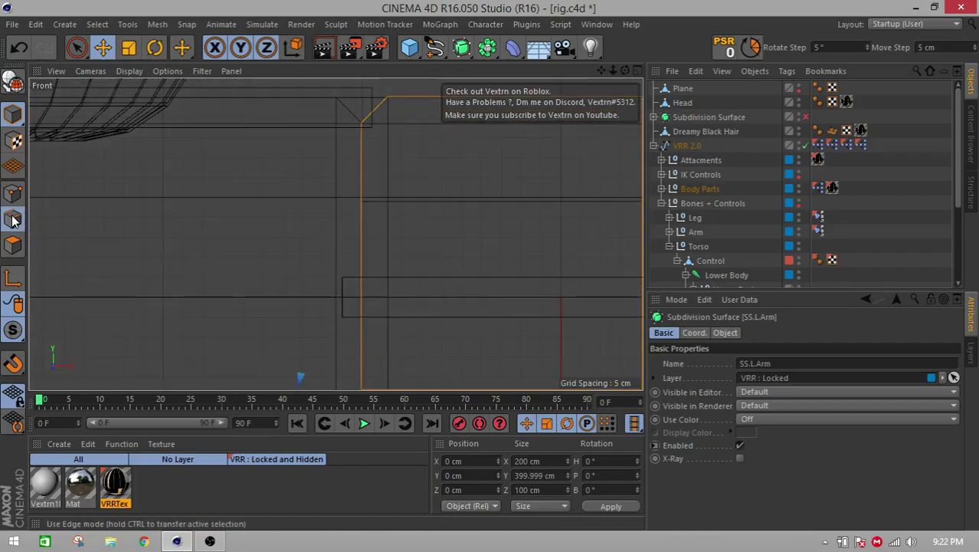
pyautogui.scroll(2, 460, 208)
pyautogui.scroll(-10, 424, 198)
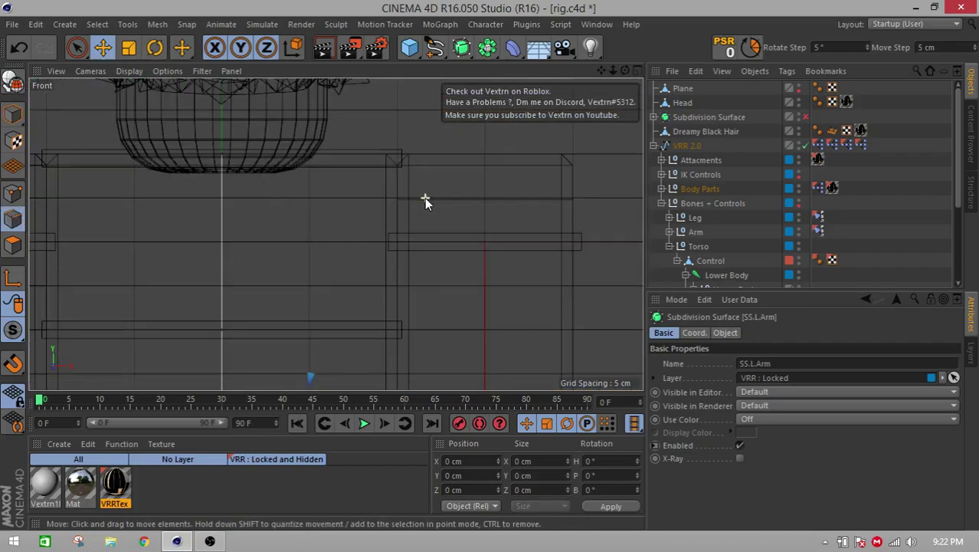
pyautogui.scroll(-3, 729, 209)
pyautogui.scroll(5, 698, 150)
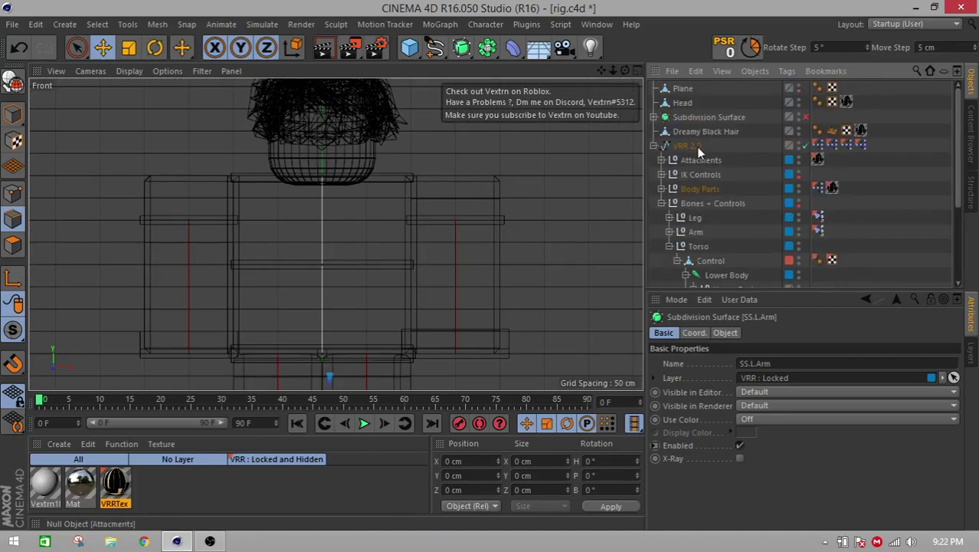
# - Turn off Subdivision Surface for the Torso, Left Arm, Right Leg and Left Leg in the VRR 2.0 rig settings
pyautogui.click(680, 145)
pyautogui.scroll(-5, 763, 435)
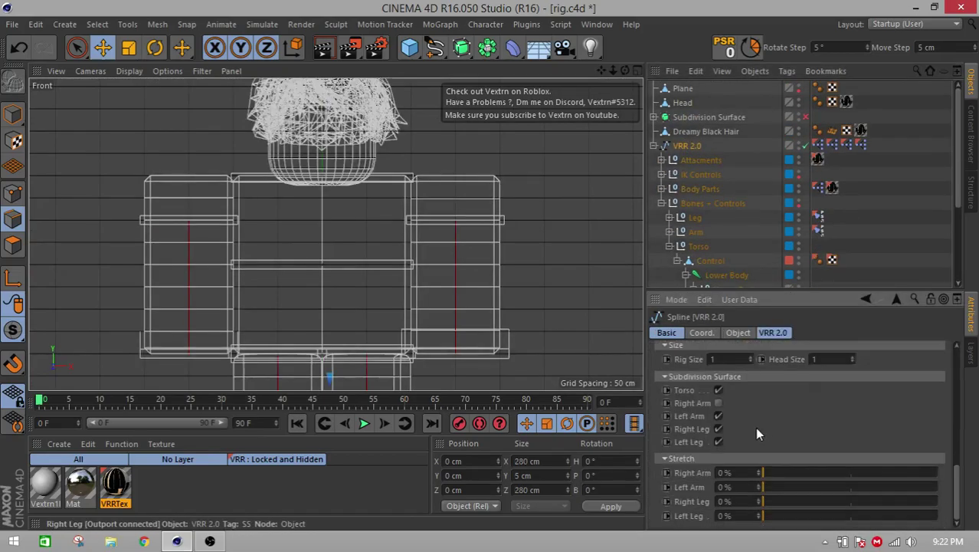
pyautogui.click(718, 390)
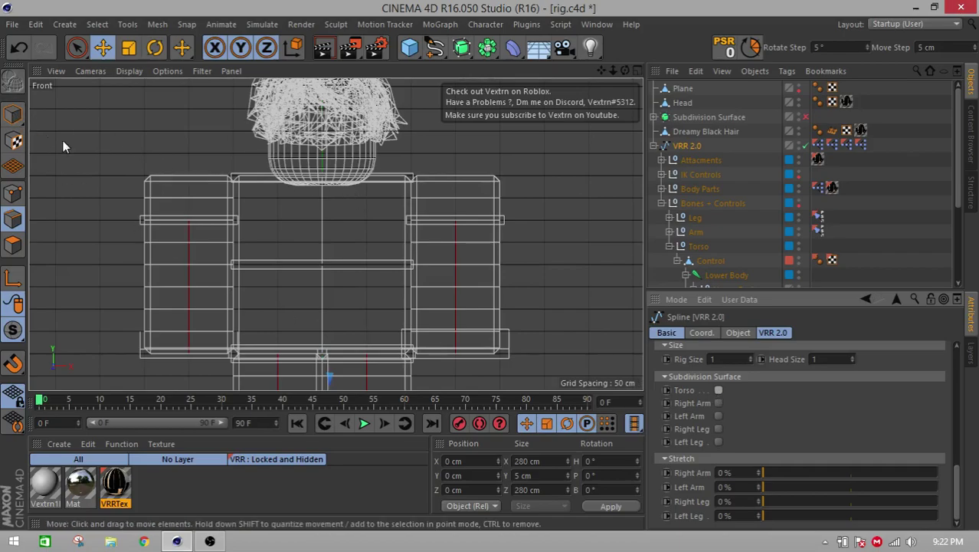
# - Select the Left Arm mesh in model mode, examine its edges in edge mode, and deselect it
pyautogui.click(14, 116)
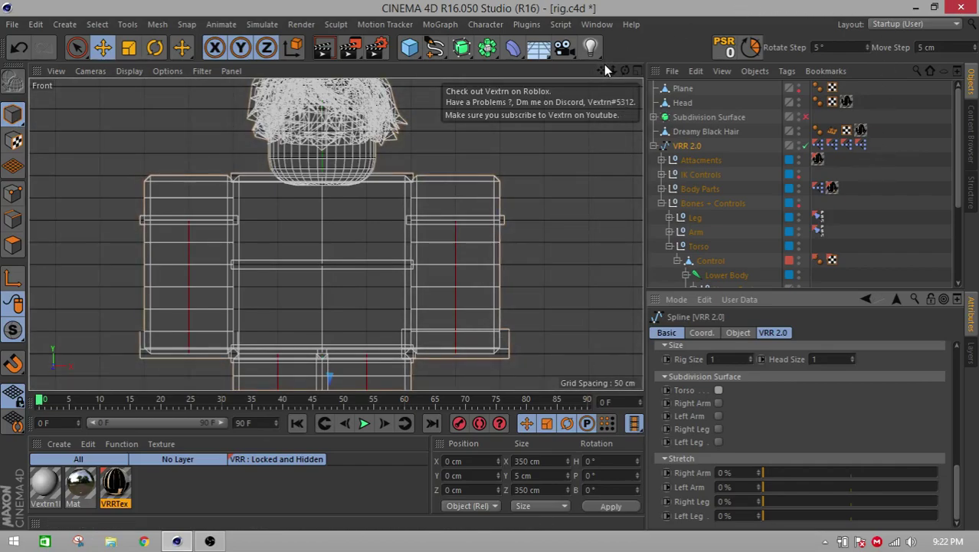
pyautogui.moveTo(602, 71); pyautogui.dragTo(504, 161)
pyautogui.click(484, 178)
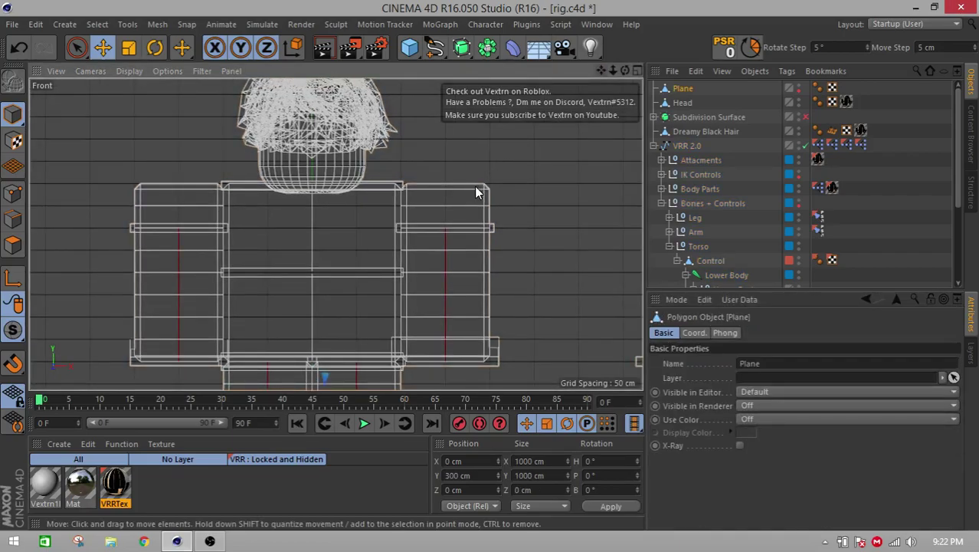
pyautogui.click(474, 185)
pyautogui.click(69, 228)
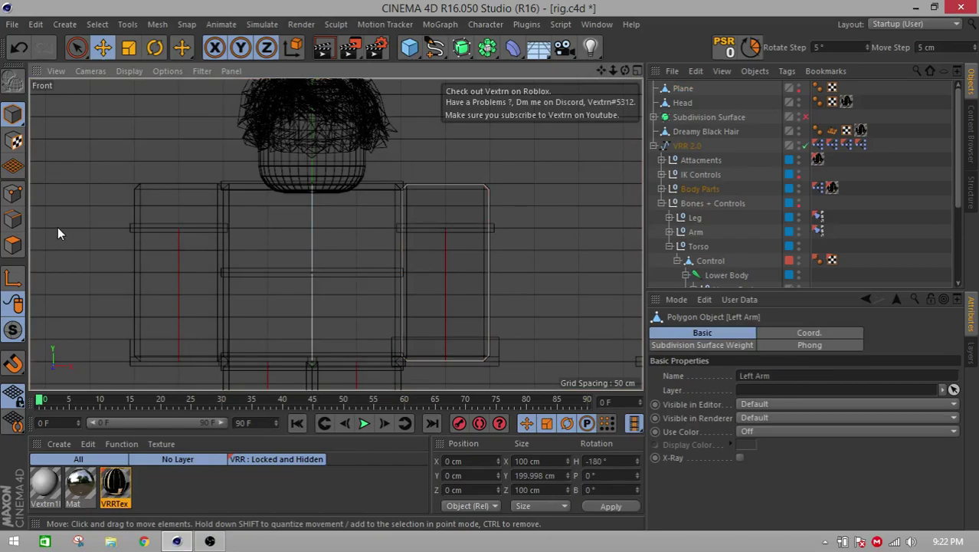
pyautogui.click(15, 220)
pyautogui.scroll(5, 425, 207)
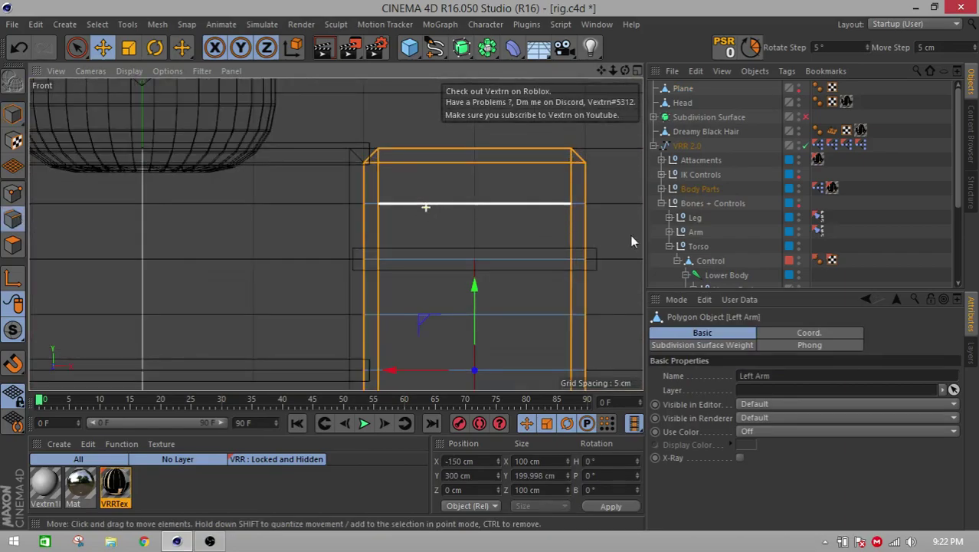
pyautogui.click(907, 232)
pyautogui.scroll(-5, 410, 202)
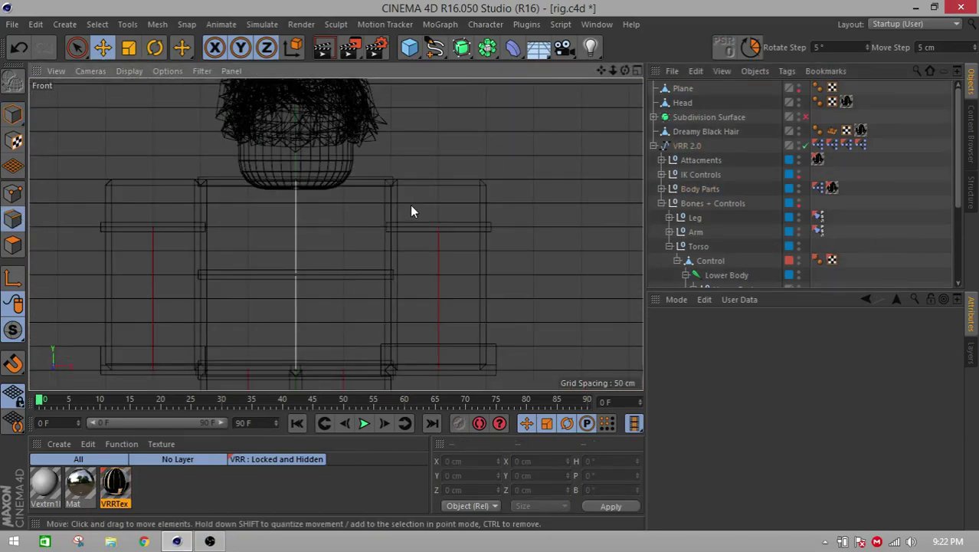
pyautogui.scroll(-3, 746, 208)
pyautogui.scroll(2, 743, 211)
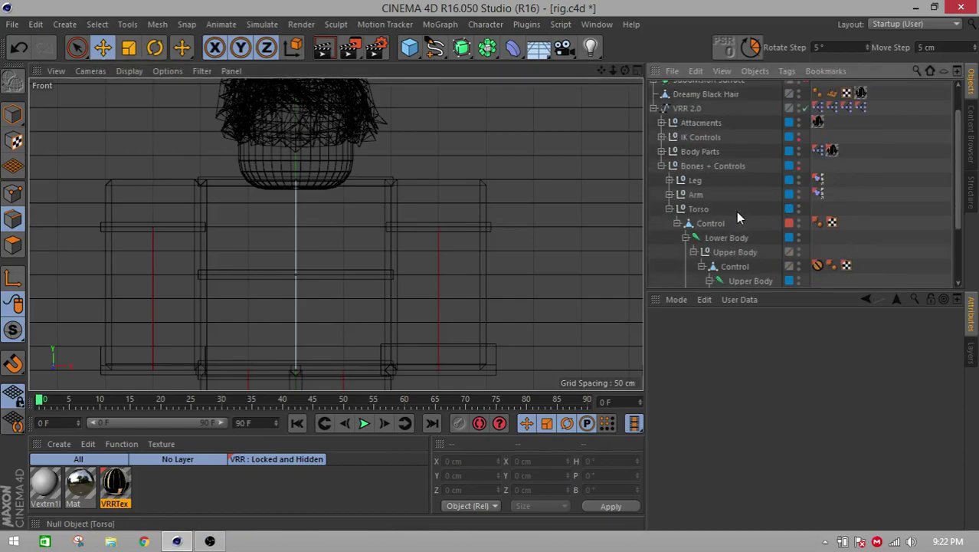
pyautogui.moveTo(602, 71); pyautogui.dragTo(620, 49)
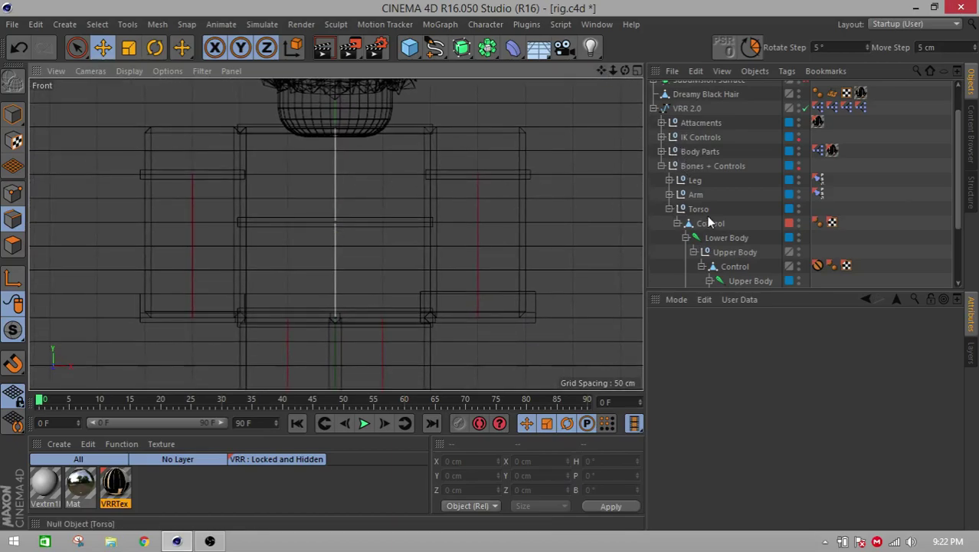
pyautogui.scroll(-3, 704, 210)
pyautogui.scroll(4, 699, 138)
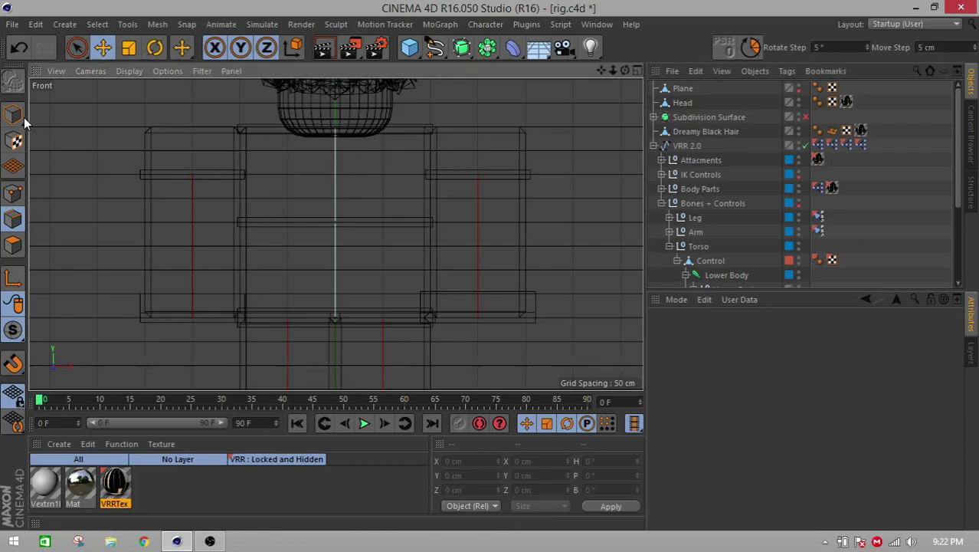
# - Select the Torso mesh and cut horizontal lines across its upper half down to the middle with the line Knife in polygon mode
pyautogui.click(367, 178)
pyautogui.click(436, 162)
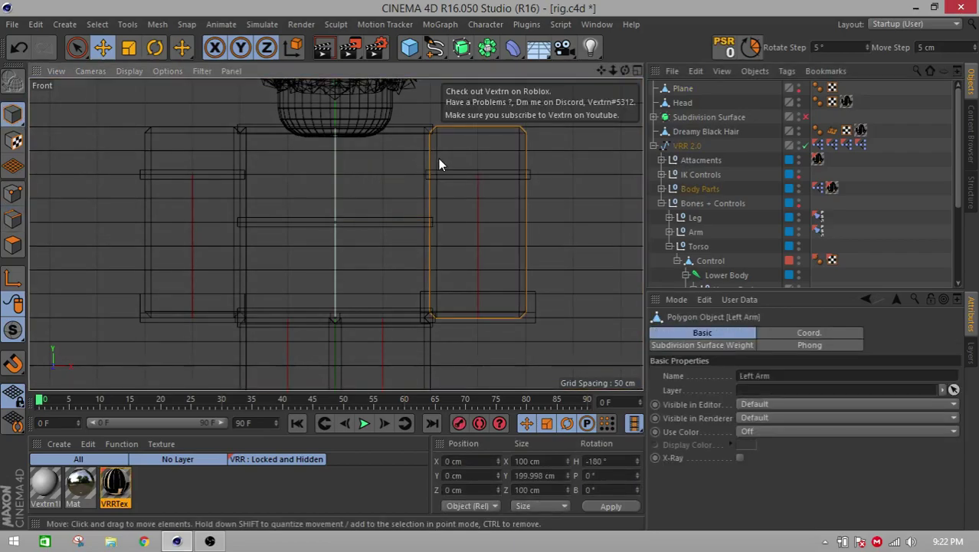
pyautogui.click(419, 136)
pyautogui.click(421, 146)
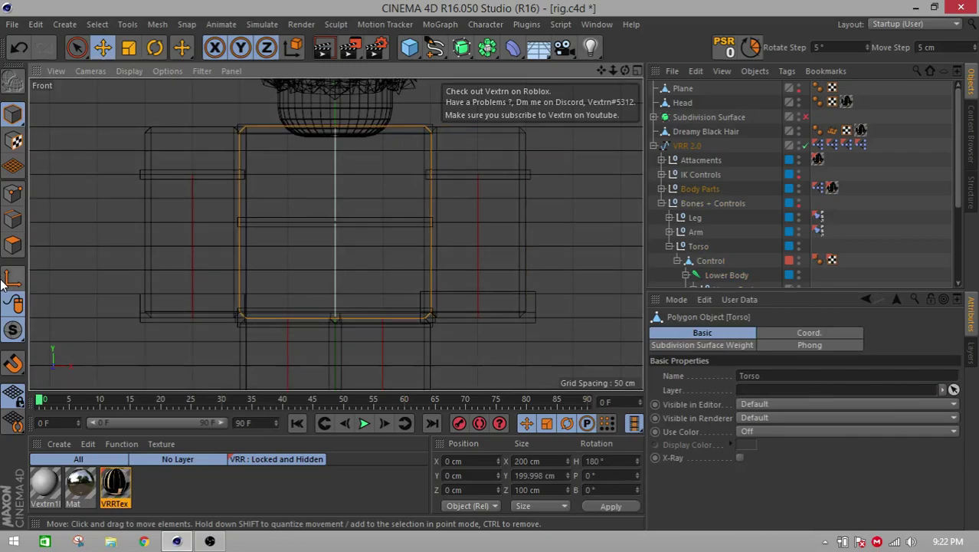
pyautogui.click(13, 244)
pyautogui.press('k')
pyautogui.press('k')
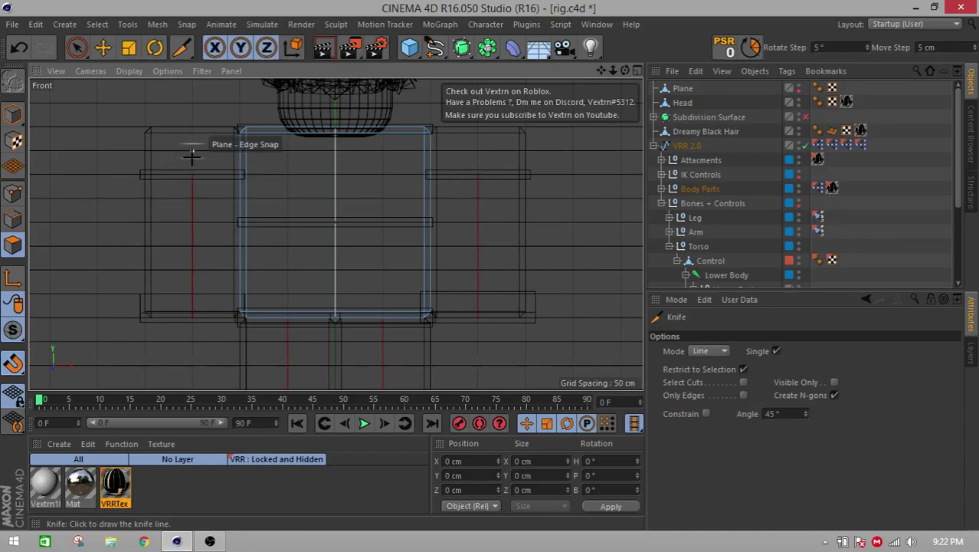
pyautogui.moveTo(194, 151); pyautogui.dragTo(453, 151)
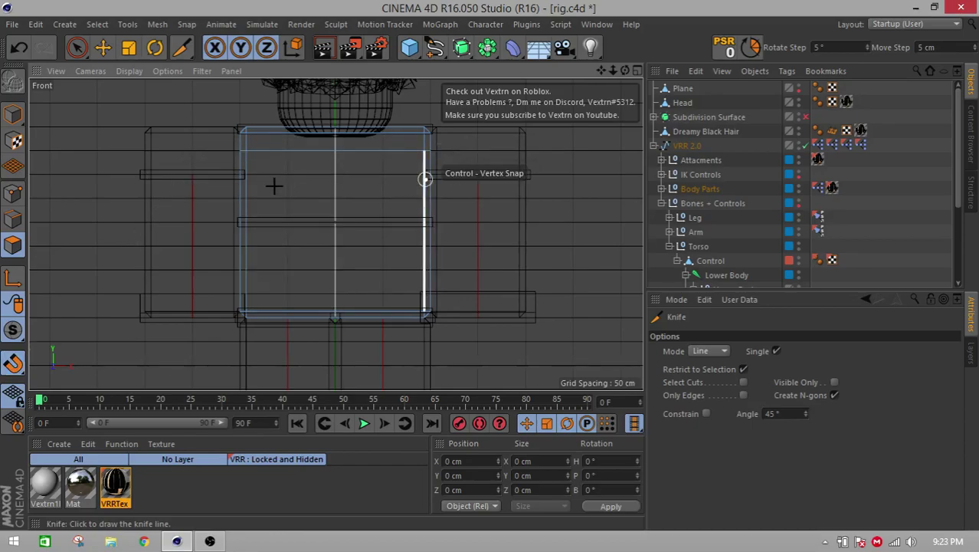
pyautogui.moveTo(219, 170); pyautogui.dragTo(501, 170)
pyautogui.moveTo(455, 197); pyautogui.dragTo(483, 221)
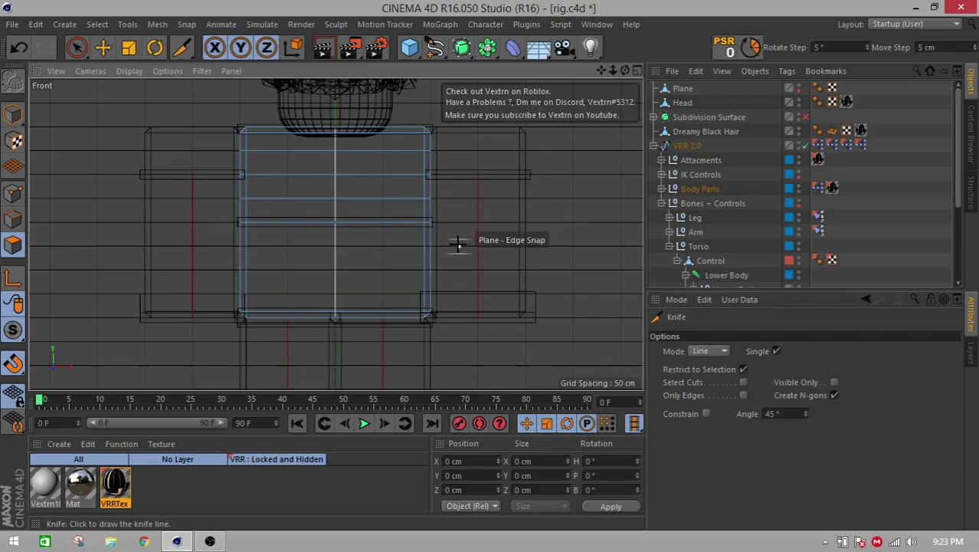
# - Cut three evenly spaced horizontal lines along the grid across the Torso's lower half with the Knife
pyautogui.moveTo(427, 244); pyautogui.dragTo(214, 254)
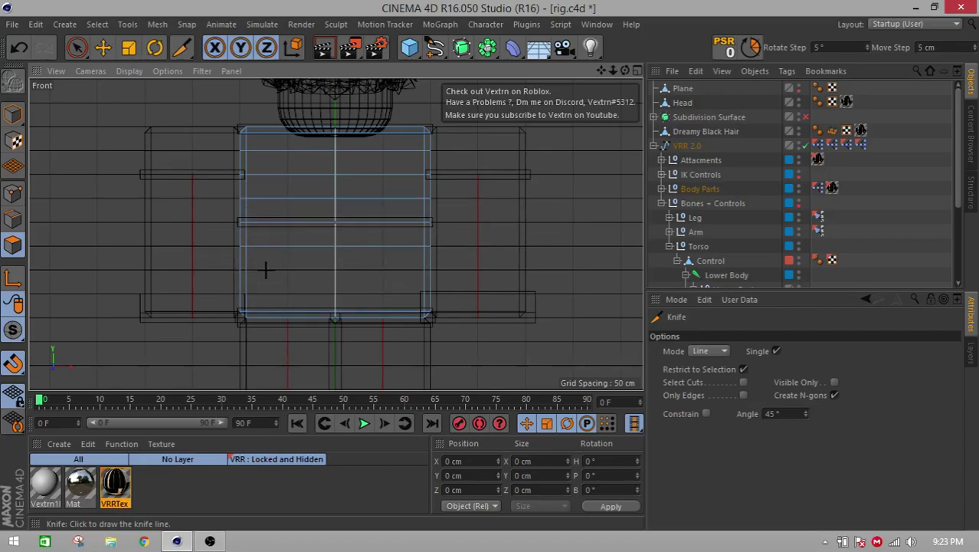
pyautogui.moveTo(460, 264); pyautogui.dragTo(176, 275)
pyautogui.hotkey('ctrl', 'z')
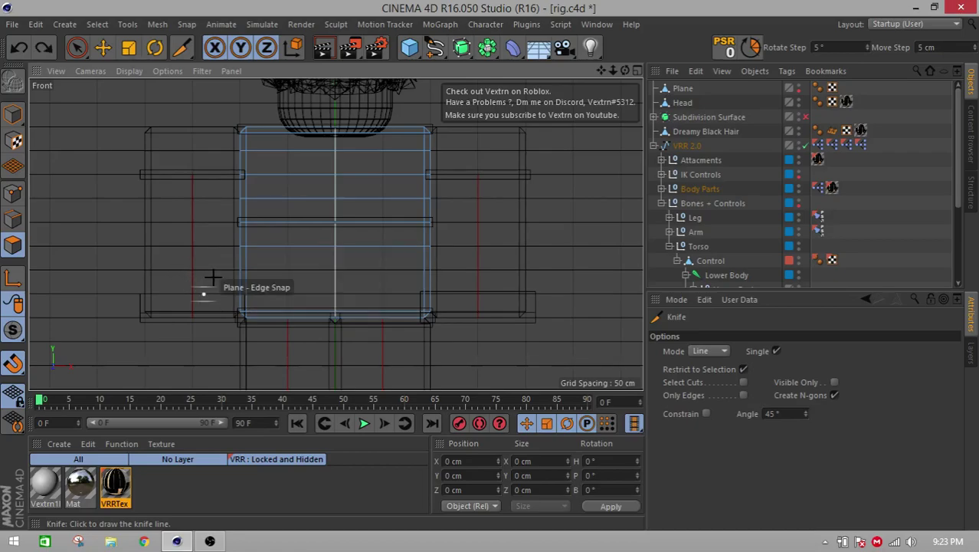
pyautogui.moveTo(222, 270); pyautogui.dragTo(216, 291)
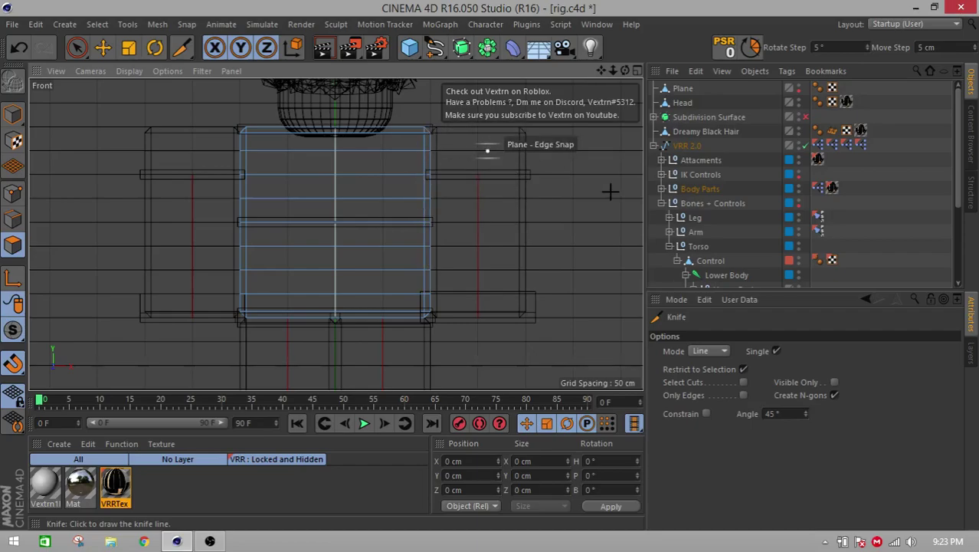
# - Set the display color of the Lower Body, Upper Body and Shoulder joints to dark red
pyautogui.scroll(-2, 739, 214)
pyautogui.click(737, 190)
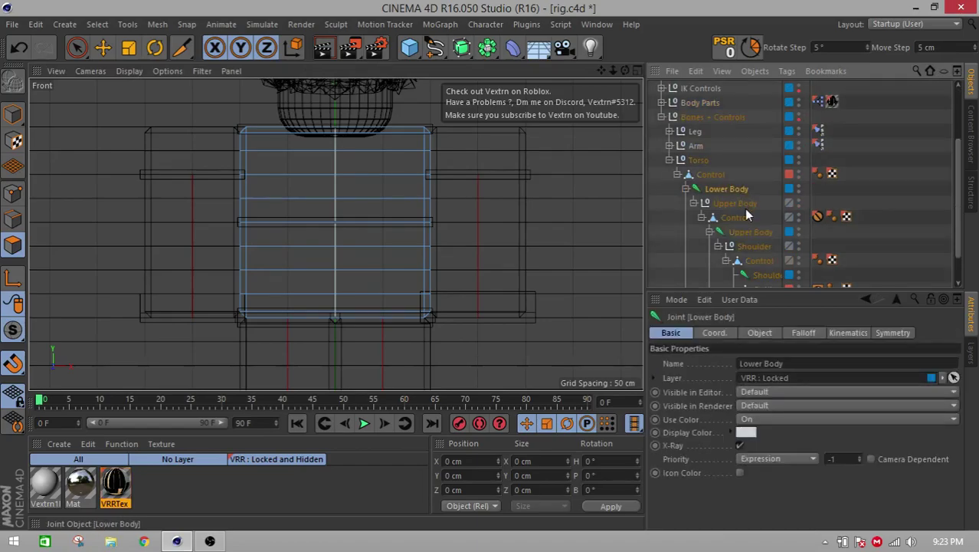
pyautogui.keyDown('ctrl'); pyautogui.click(749, 230); pyautogui.keyUp('ctrl')
pyautogui.keyDown('ctrl'); pyautogui.click(756, 272); pyautogui.keyUp('ctrl')
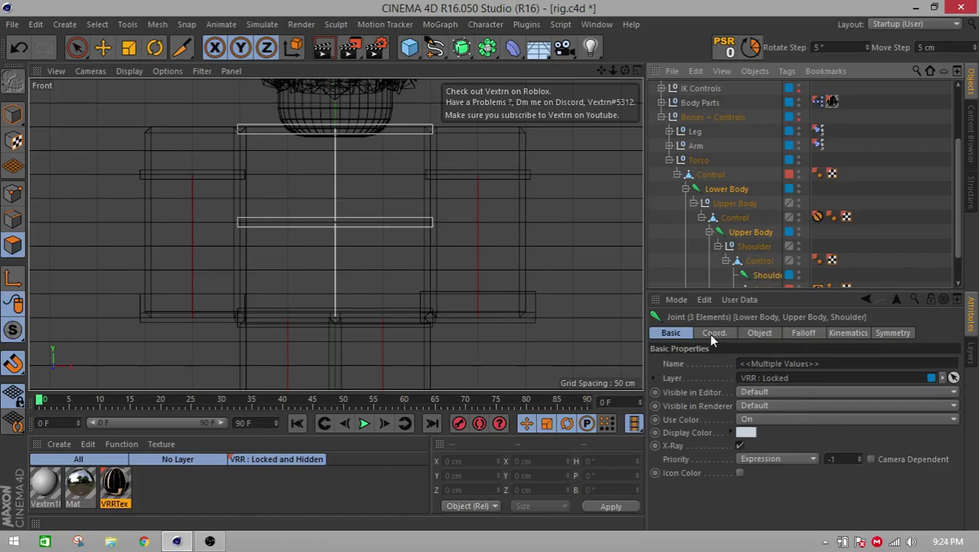
pyautogui.click(751, 434)
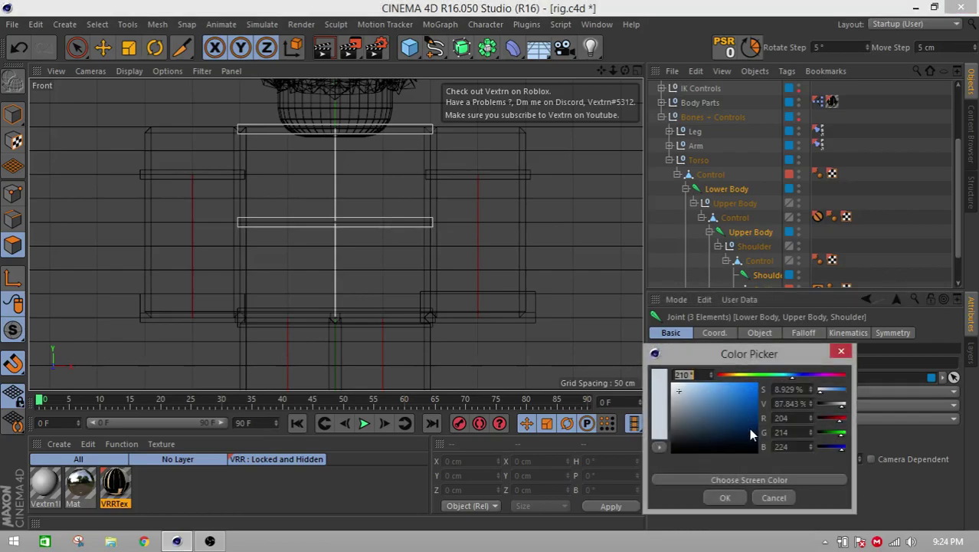
pyautogui.moveTo(836, 418); pyautogui.dragTo(797, 416)
pyautogui.moveTo(749, 375); pyautogui.dragTo(698, 387)
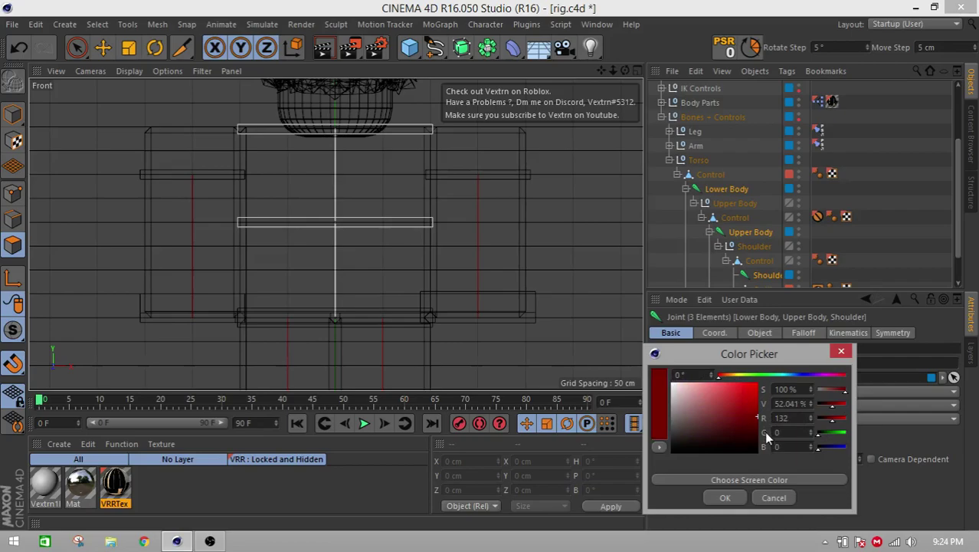
pyautogui.moveTo(757, 434)
pyautogui.mouseDown()
pyautogui.moveTo(776, 433)
pyautogui.moveTo(775, 418)
pyautogui.mouseUp()
pyautogui.click(725, 497)
pyautogui.click(891, 175)
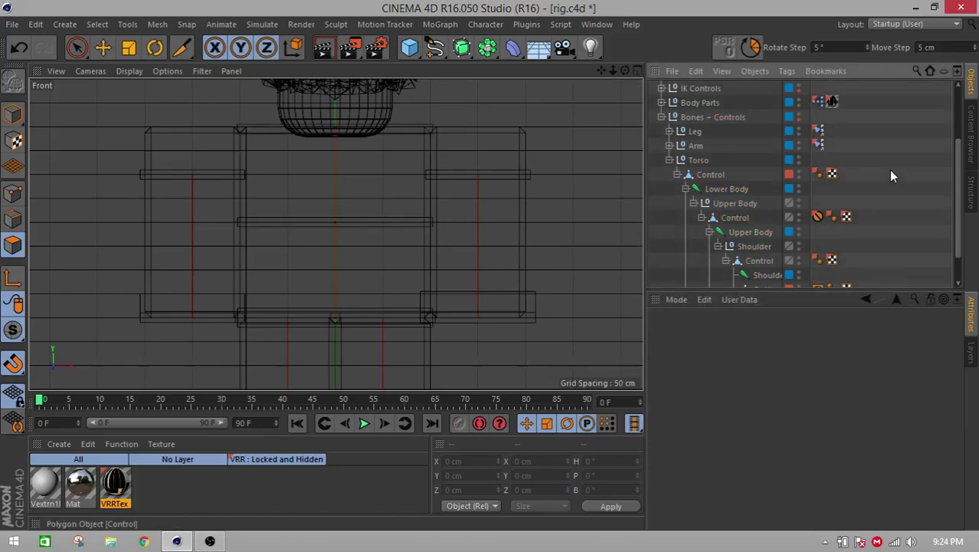
# - Expand the Leg and Arm groups in the hierarchy and select the Left Leg, Left knee and Left Foot joints
pyautogui.scroll(3, 860, 197)
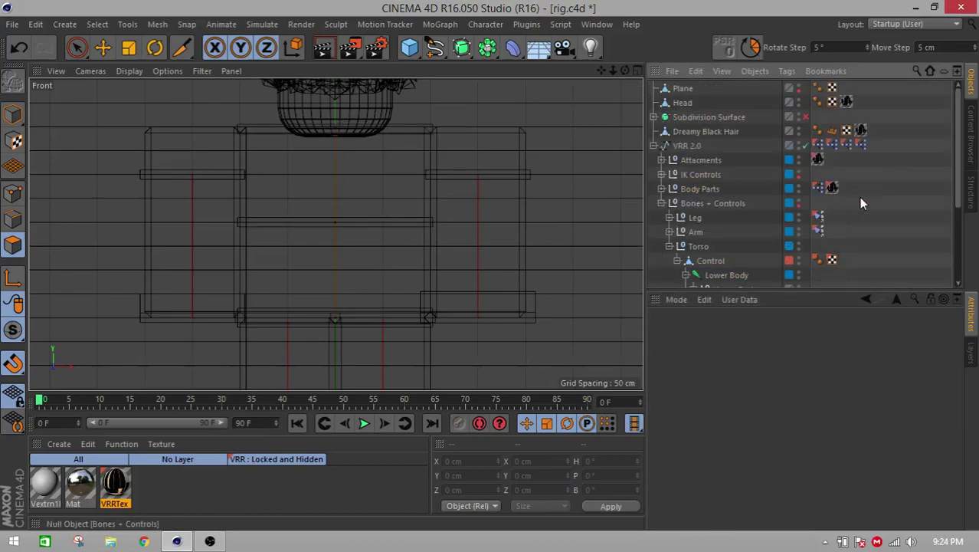
pyautogui.click(670, 231)
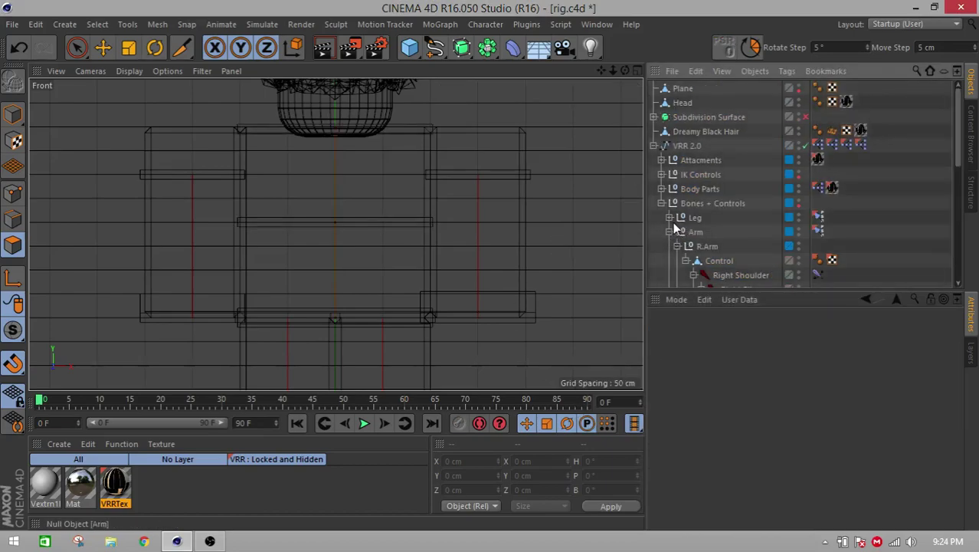
pyautogui.scroll(-6, 679, 225)
pyautogui.scroll(4, 717, 259)
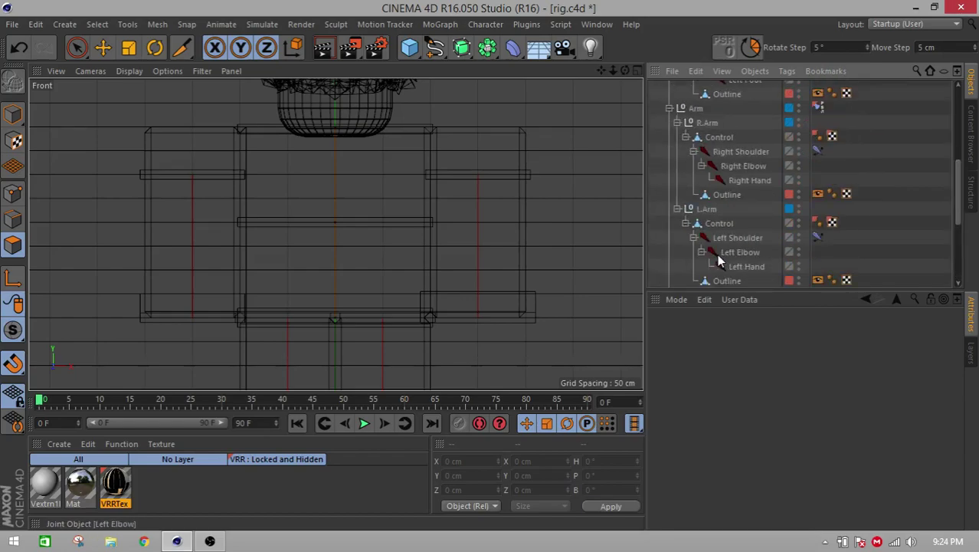
pyautogui.scroll(2, 737, 160)
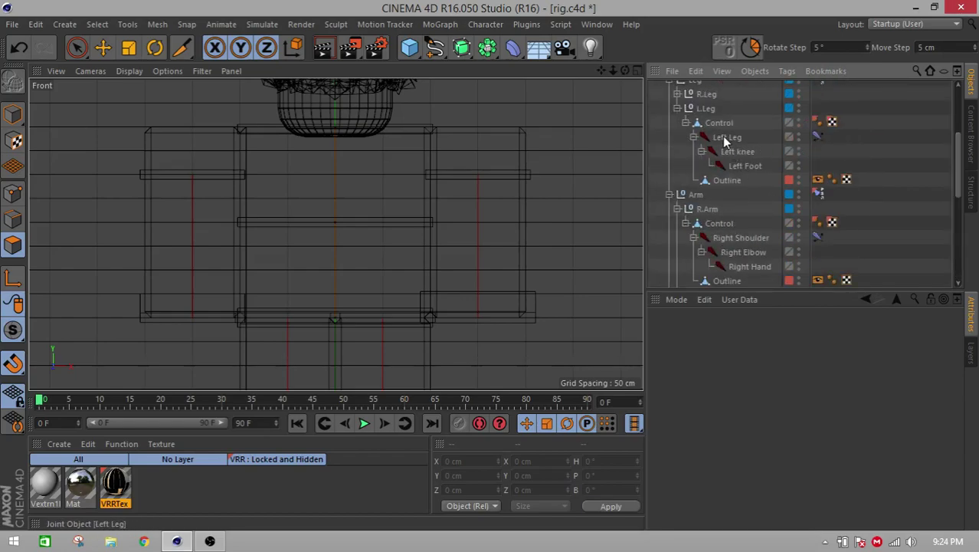
pyautogui.keyDown('shift'); pyautogui.click(724, 137); pyautogui.keyUp('shift')
pyautogui.keyDown('shift'); pyautogui.click(738, 165); pyautogui.keyUp('shift')
pyautogui.click(728, 137)
pyautogui.keyDown('shift'); pyautogui.click(741, 166); pyautogui.keyUp('shift')
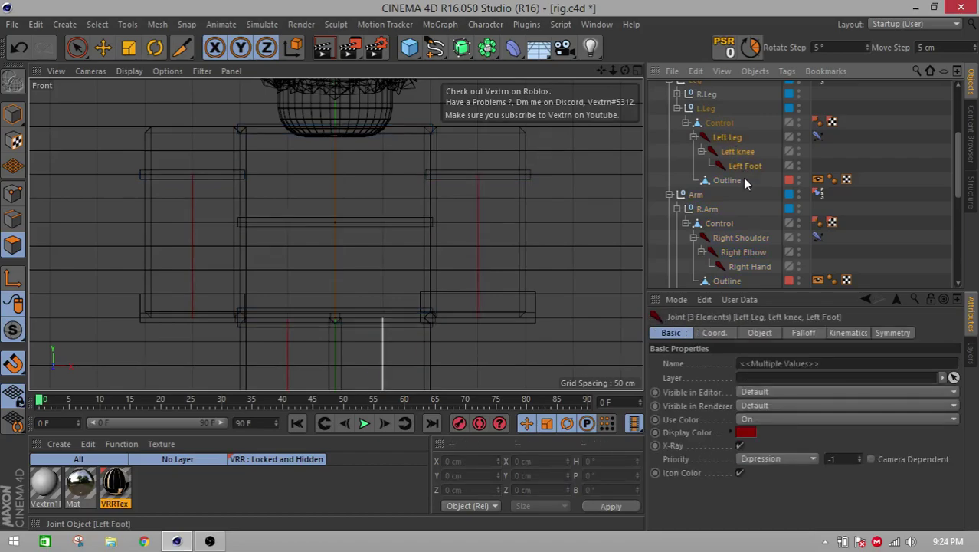
# - Add the shoulder, elbow and hand joints of both the right and left arms to the selection
pyautogui.keyDown('ctrl'); pyautogui.click(738, 238); pyautogui.keyUp('ctrl')
pyautogui.keyDown('ctrl'); pyautogui.click(734, 254); pyautogui.keyUp('ctrl')
pyautogui.keyDown('ctrl'); pyautogui.click(741, 265); pyautogui.keyUp('ctrl')
pyautogui.scroll(-2, 742, 263)
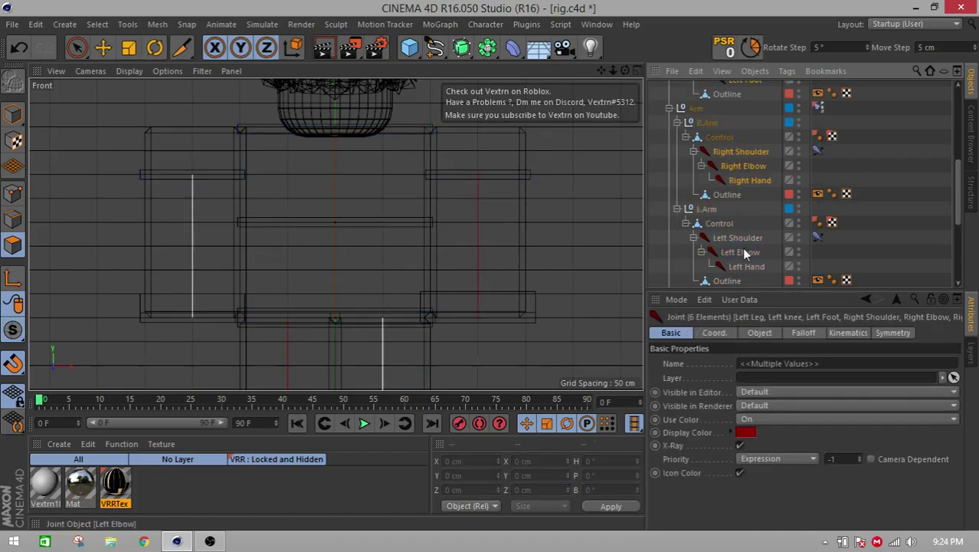
pyautogui.keyDown('ctrl'); pyautogui.click(737, 239); pyautogui.keyUp('ctrl')
pyautogui.keyDown('ctrl'); pyautogui.click(739, 252); pyautogui.keyUp('ctrl')
pyautogui.keyDown('ctrl'); pyautogui.click(742, 263); pyautogui.keyUp('ctrl')
pyautogui.scroll(-4, 741, 255)
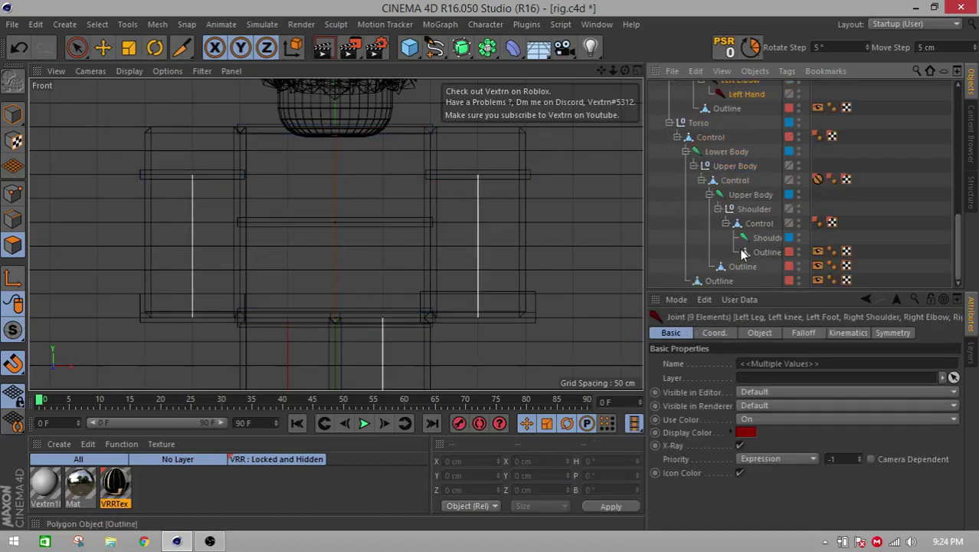
# - Add the Lower Body, Upper Body and Shoulder joints, give all selected joints a dark red display color (R 145), and enable Icon Color
pyautogui.keyDown('ctrl'); pyautogui.click(720, 152); pyautogui.keyUp('ctrl')
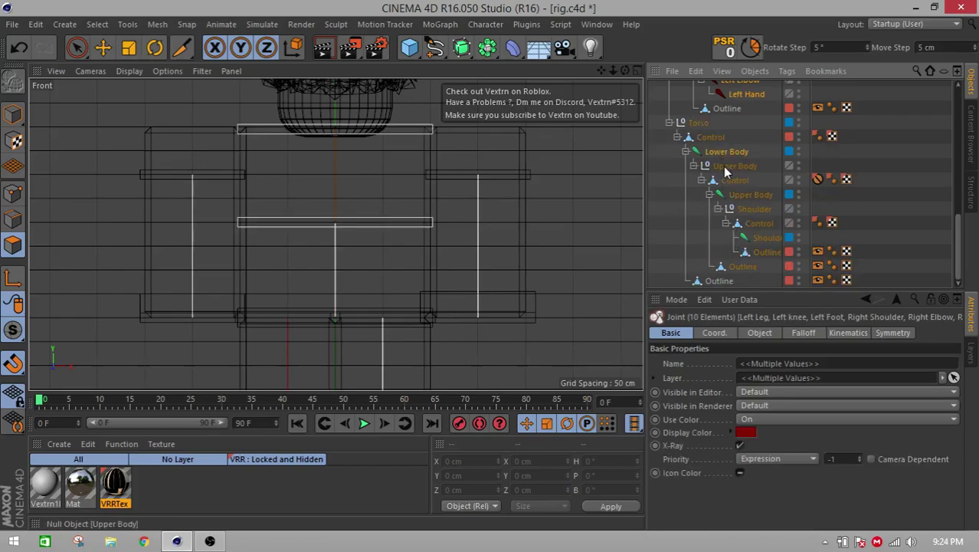
pyautogui.keyDown('ctrl'); pyautogui.click(751, 194); pyautogui.keyUp('ctrl')
pyautogui.keyDown('ctrl'); pyautogui.click(764, 238); pyautogui.keyUp('ctrl')
pyautogui.click(745, 432)
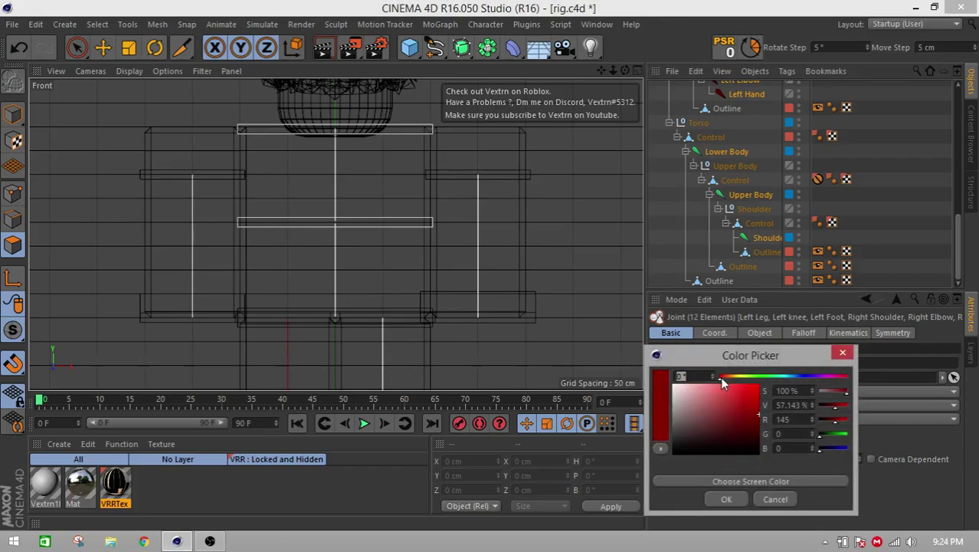
pyautogui.click(747, 500)
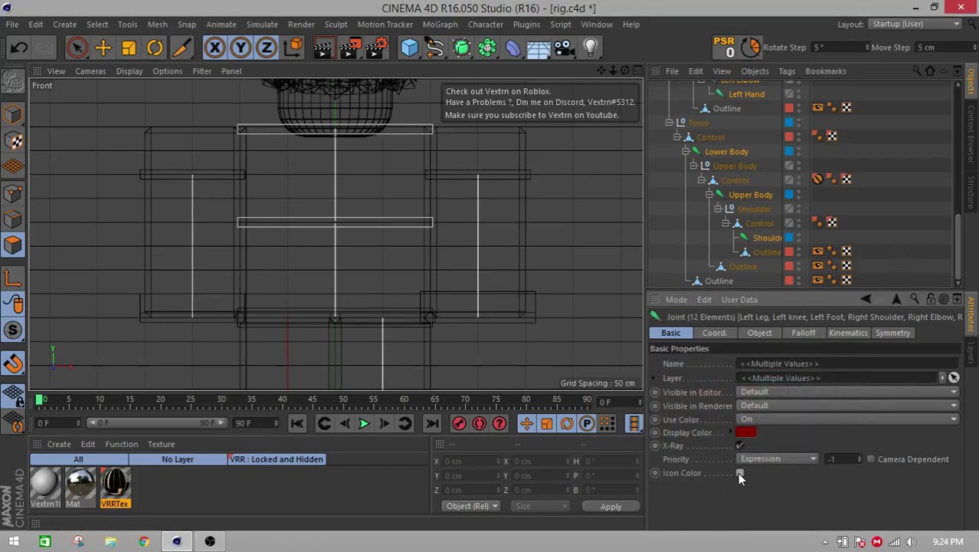
pyautogui.click(904, 250)
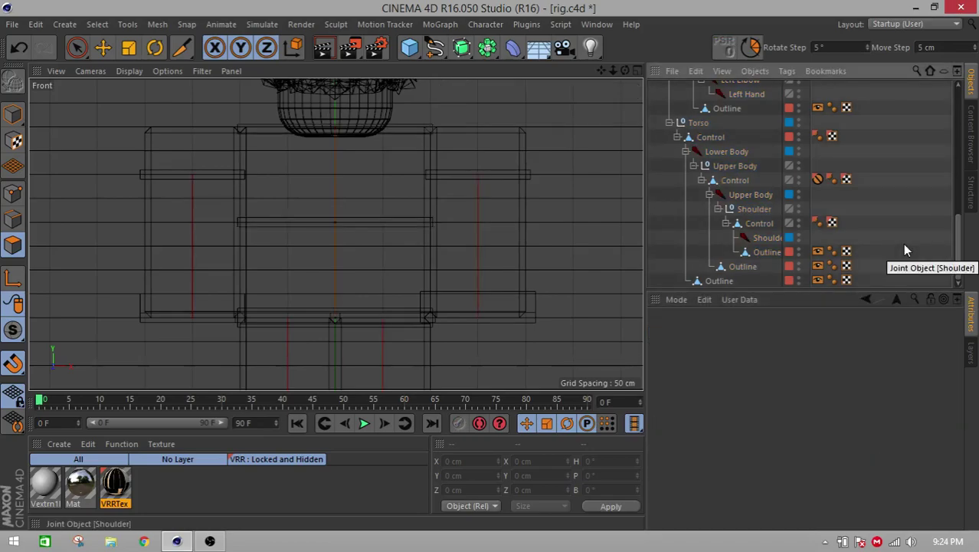
# - Try a muted red display color (R 119, G 93, B 93) on the torso's Shoulder joint and undo it
pyautogui.click(763, 238)
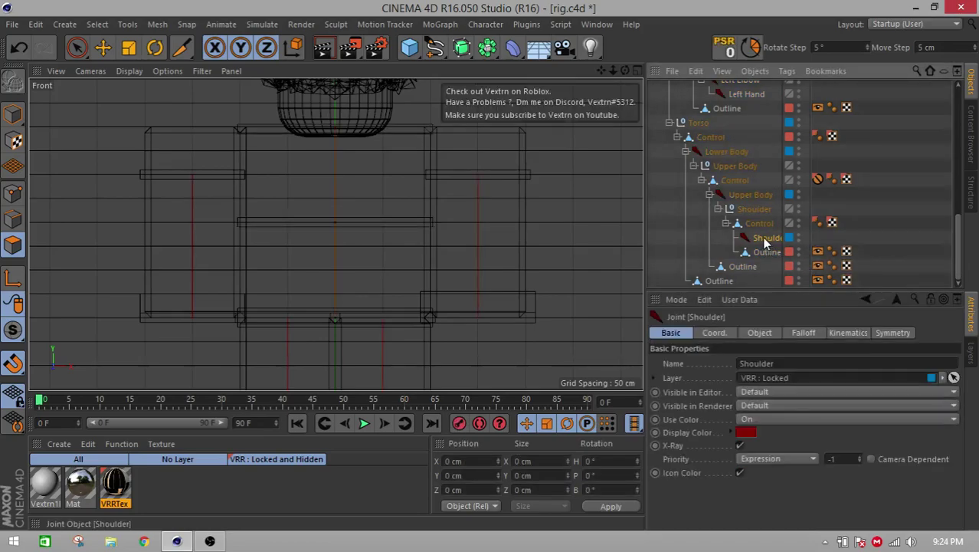
pyautogui.click(745, 431)
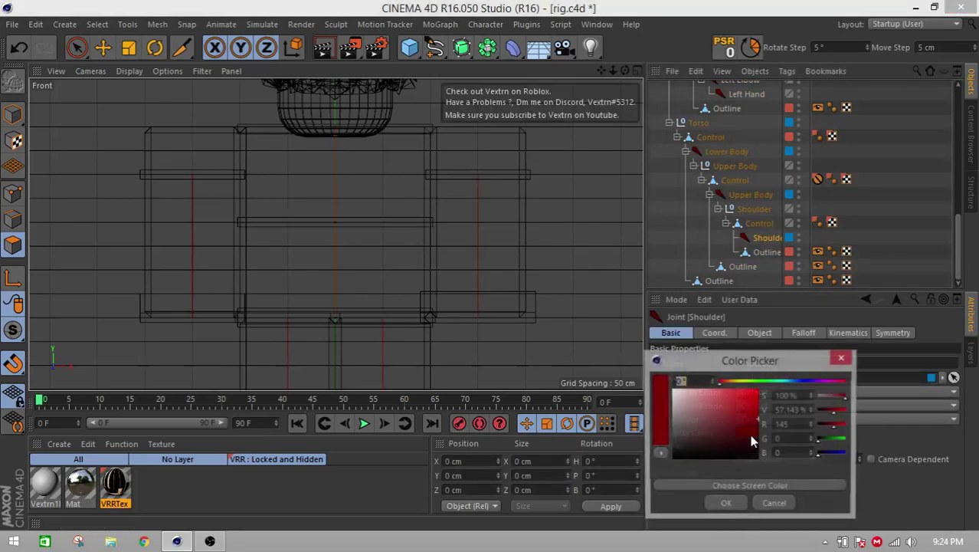
pyautogui.click(728, 500)
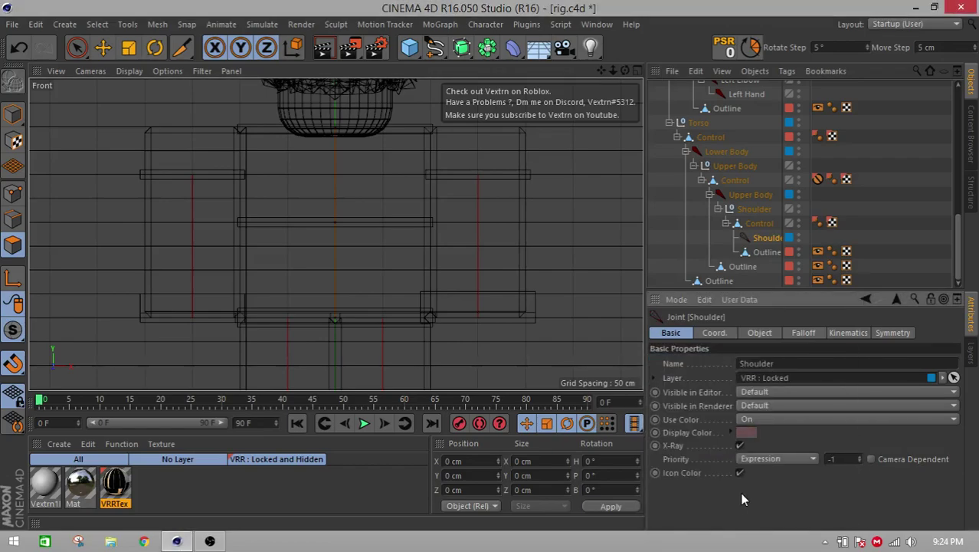
pyautogui.click(747, 433)
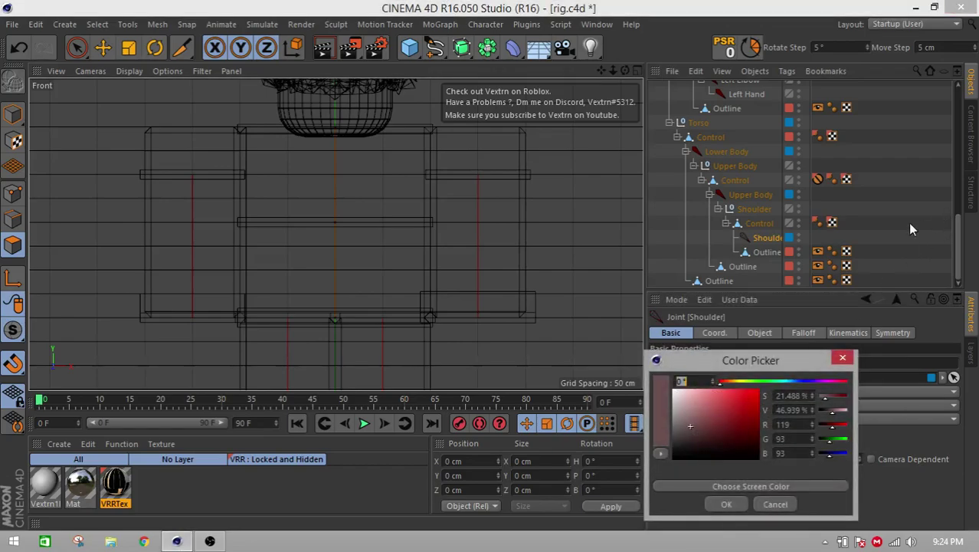
pyautogui.click(755, 504)
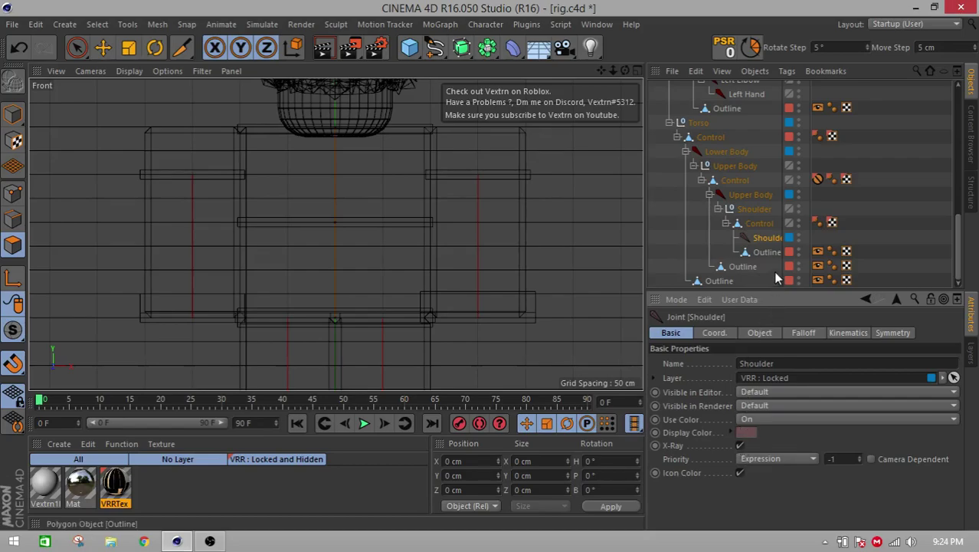
pyautogui.hotkey('ctrl', 'z')
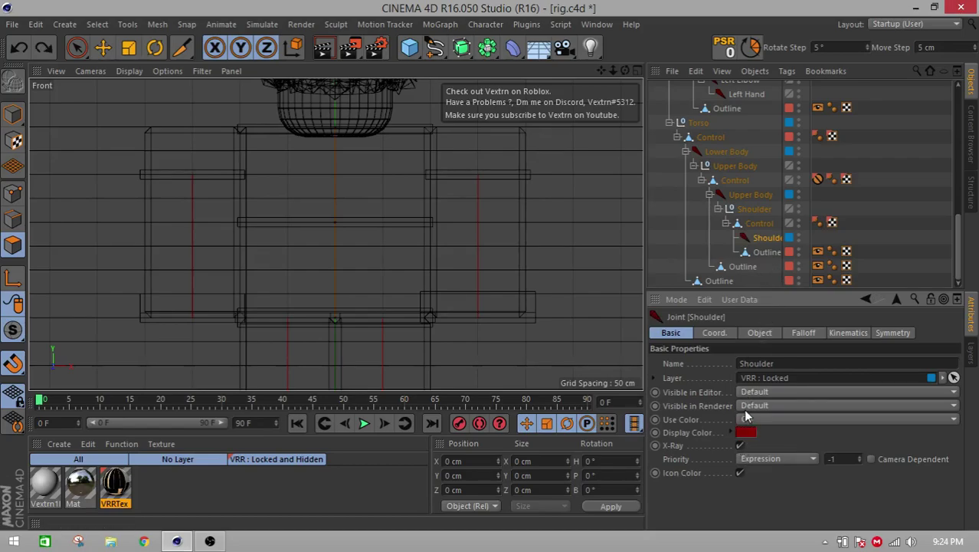
pyautogui.press('k')
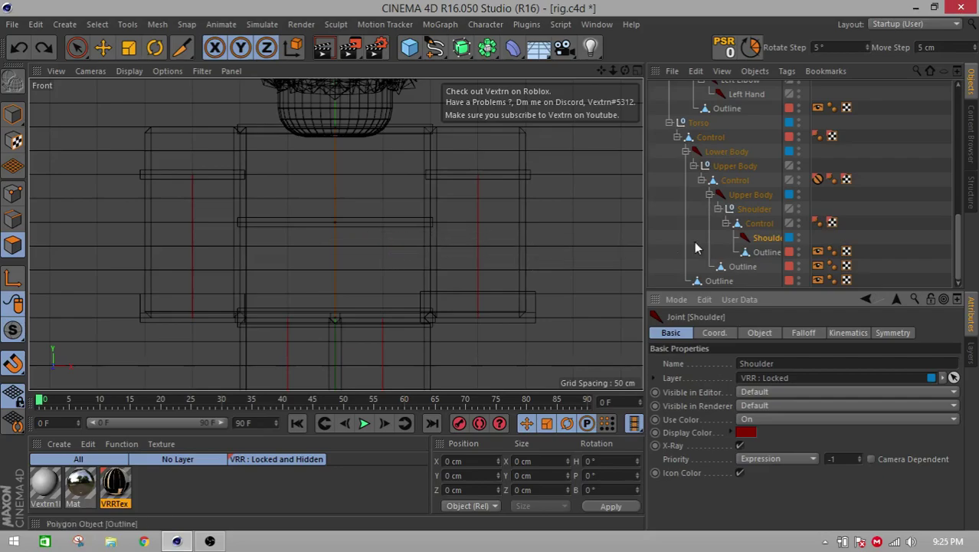
# - Set Use Color to Off for the Upper Body joint
pyautogui.click(749, 194)
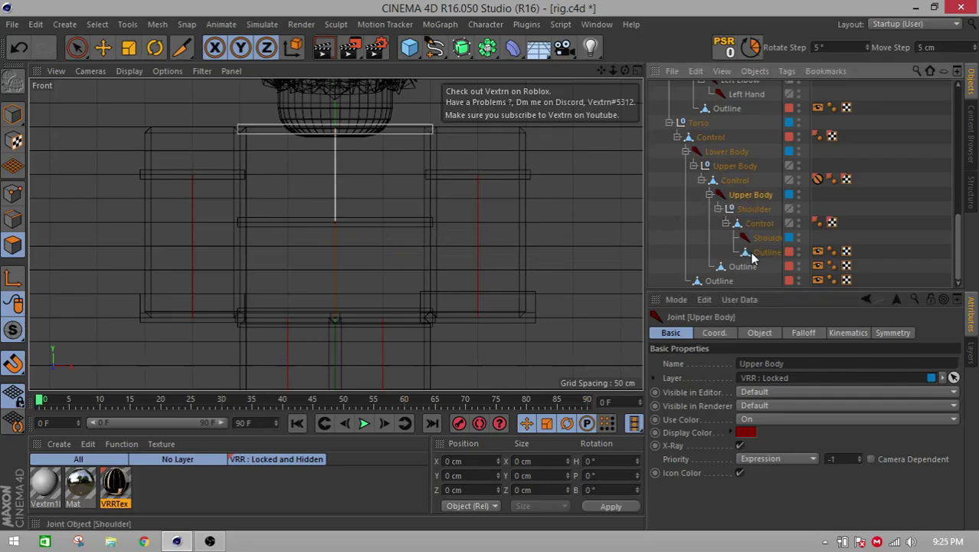
pyautogui.click(739, 445)
pyautogui.click(755, 417)
pyautogui.click(754, 427)
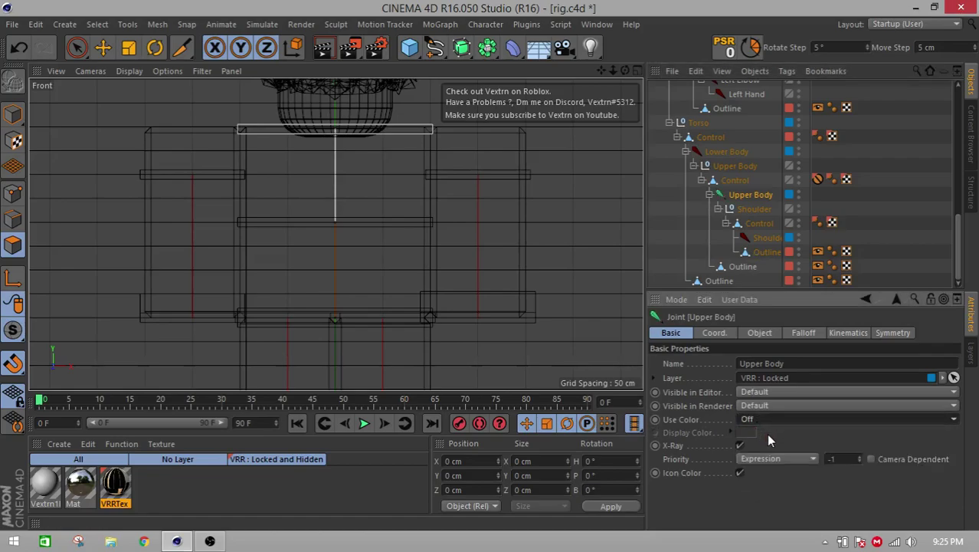
# - Switch to model mode and select the Shoulder null under the Upper Body joint
pyautogui.click(12, 115)
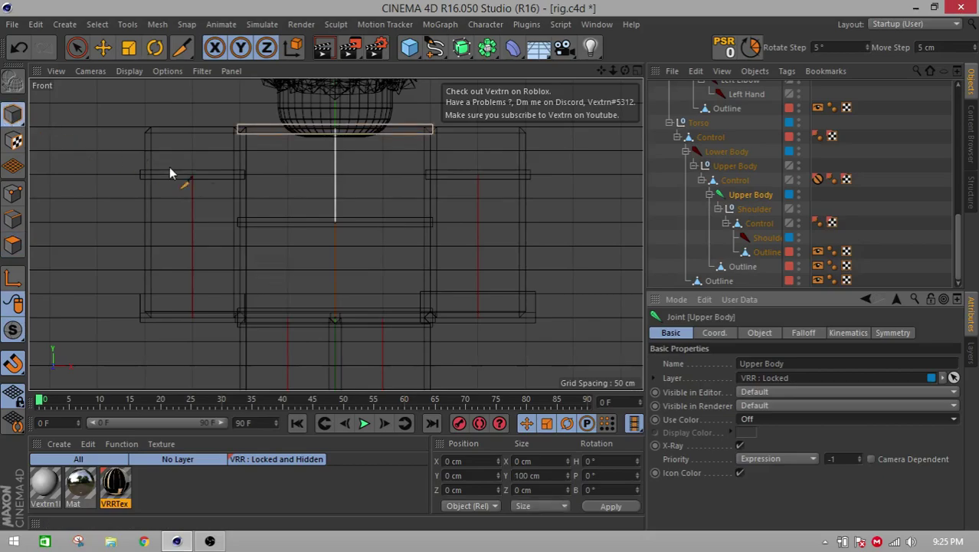
pyautogui.click(790, 208)
pyautogui.click(888, 198)
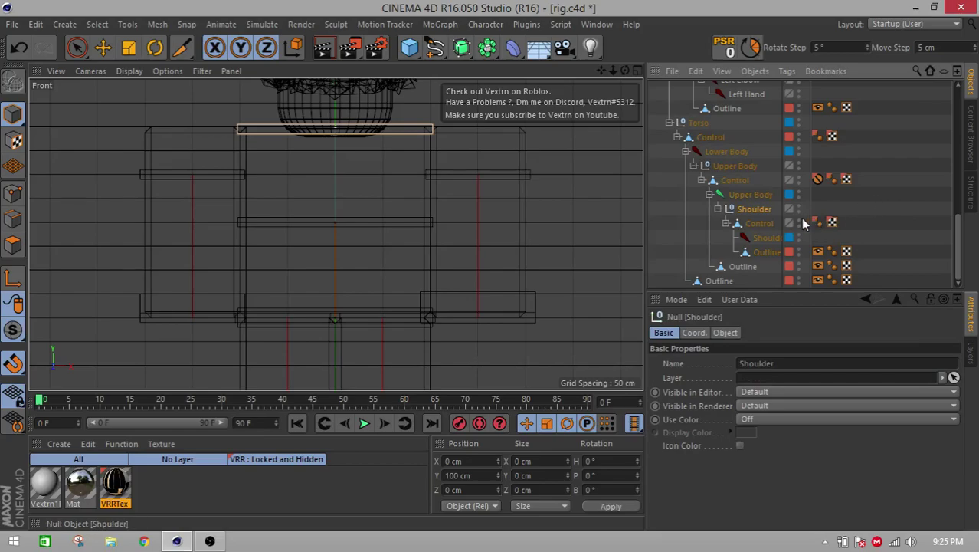
# - Set Use Color to On for the Upper Body joint and clear the selection
pyautogui.click(751, 195)
pyautogui.click(789, 419)
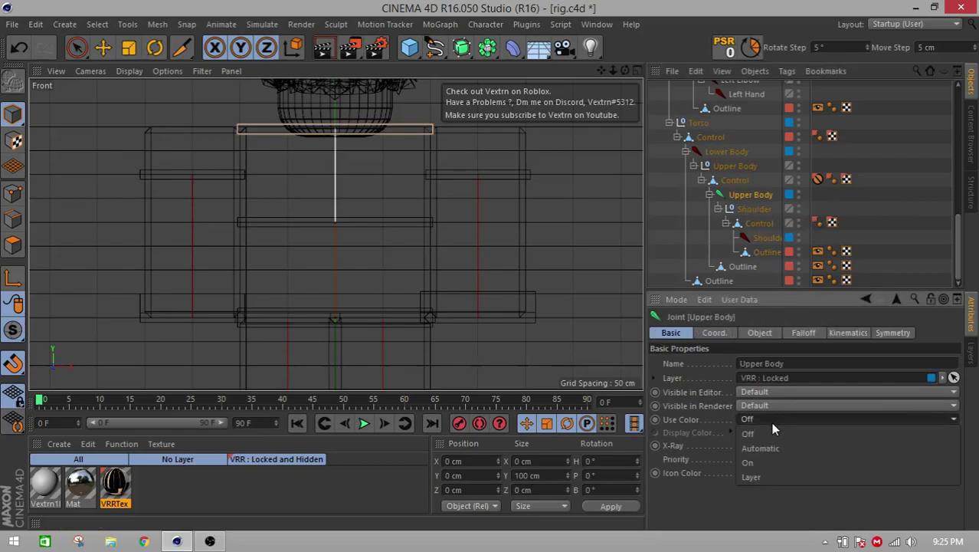
pyautogui.click(761, 462)
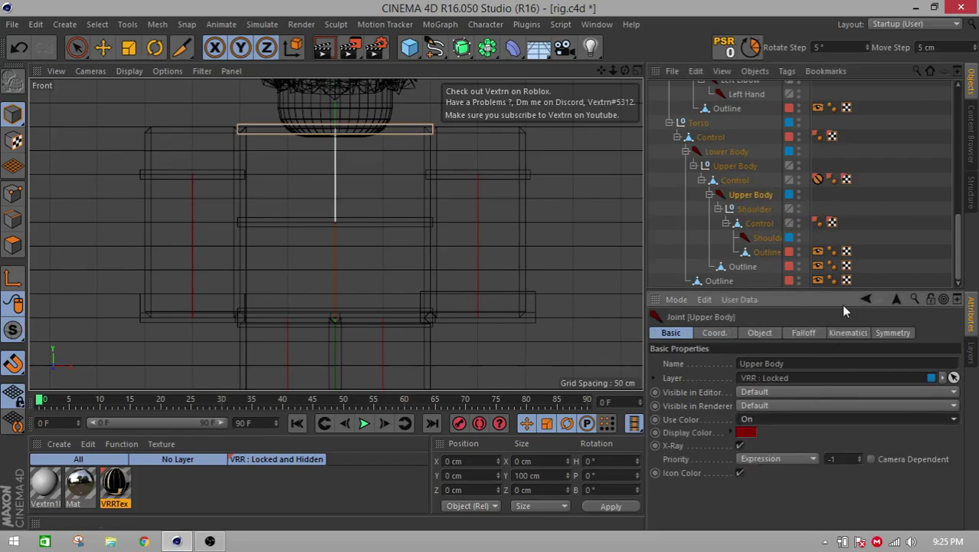
pyautogui.click(897, 190)
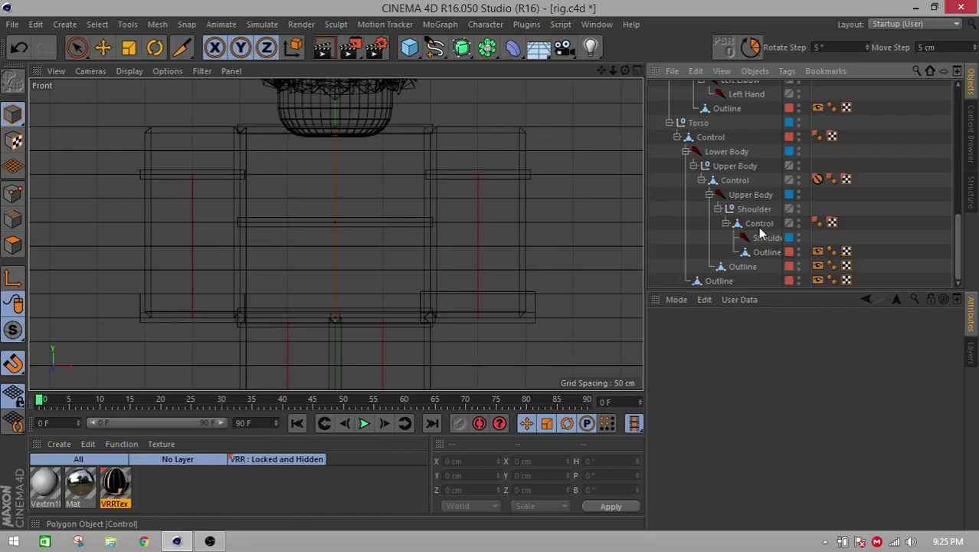
# - Switch to the maximized Perspective view and examine the character's torso and control outlines from the front
pyautogui.click(637, 70)
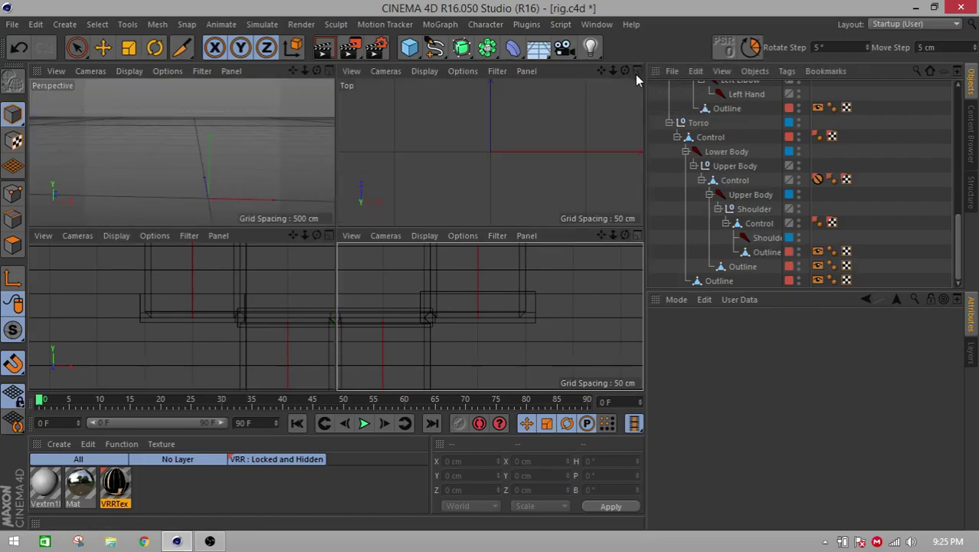
pyautogui.click(330, 71)
pyautogui.scroll(4, 448, 215)
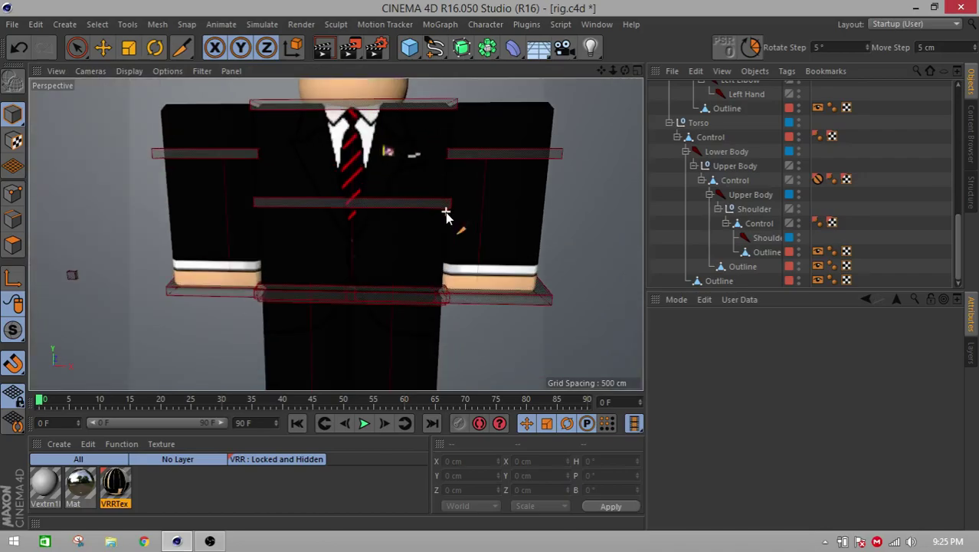
pyautogui.scroll(3, 448, 214)
pyautogui.keyDown('alt'); pyautogui.moveTo(371, 256); pyautogui.dragTo(420, 222); pyautogui.keyUp('alt')
pyautogui.scroll(-4, 419, 222)
pyautogui.keyDown('alt'); pyautogui.moveTo(475, 205); pyautogui.dragTo(347, 212); pyautogui.keyUp('alt')
pyautogui.scroll(5, 328, 197)
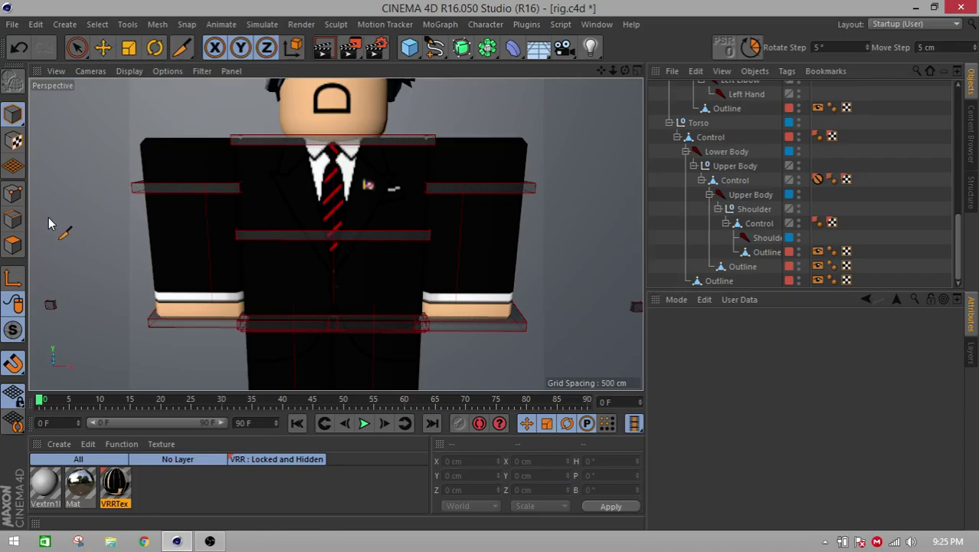
# - Select the Lower Body, Upper Body and Shoulder joints together with the Torso mesh, and turn off snapping
pyautogui.click(101, 47)
pyautogui.click(262, 161)
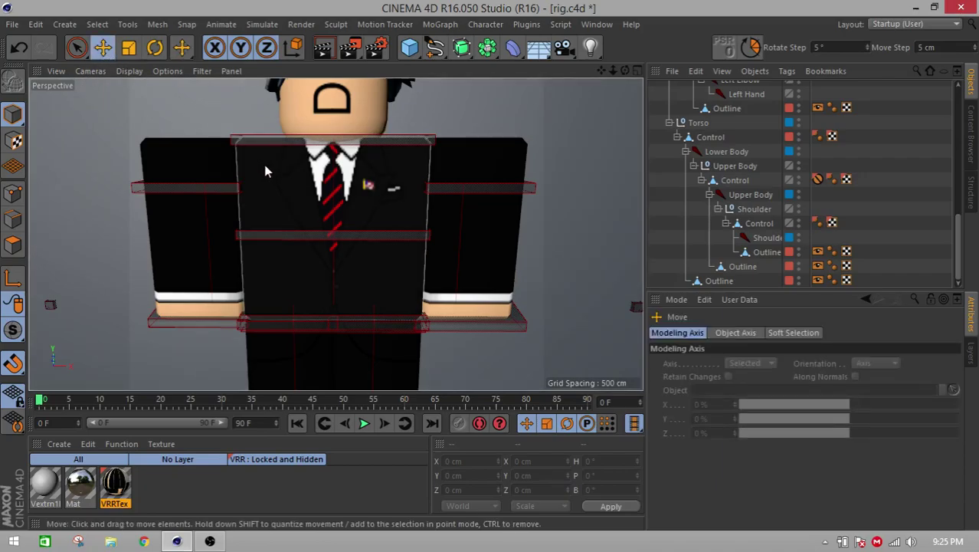
pyautogui.scroll(-4, 297, 212)
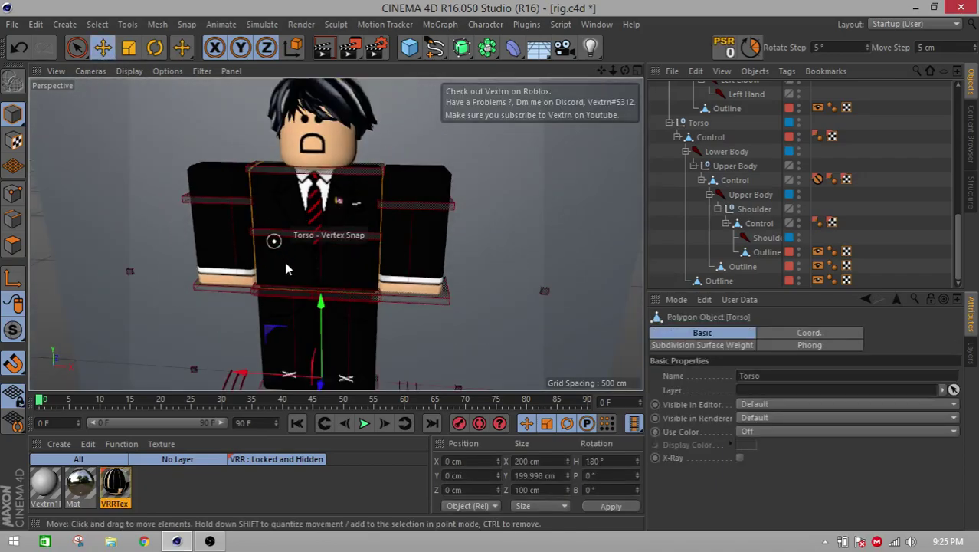
pyautogui.click(726, 152)
pyautogui.keyDown('ctrl'); pyautogui.click(754, 196); pyautogui.keyUp('ctrl')
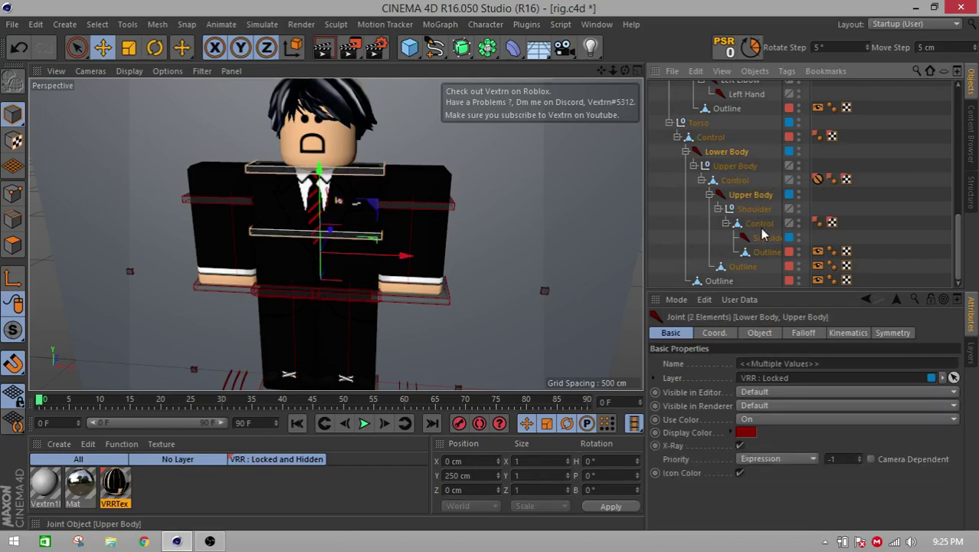
pyautogui.keyDown('ctrl'); pyautogui.click(766, 238); pyautogui.keyUp('ctrl')
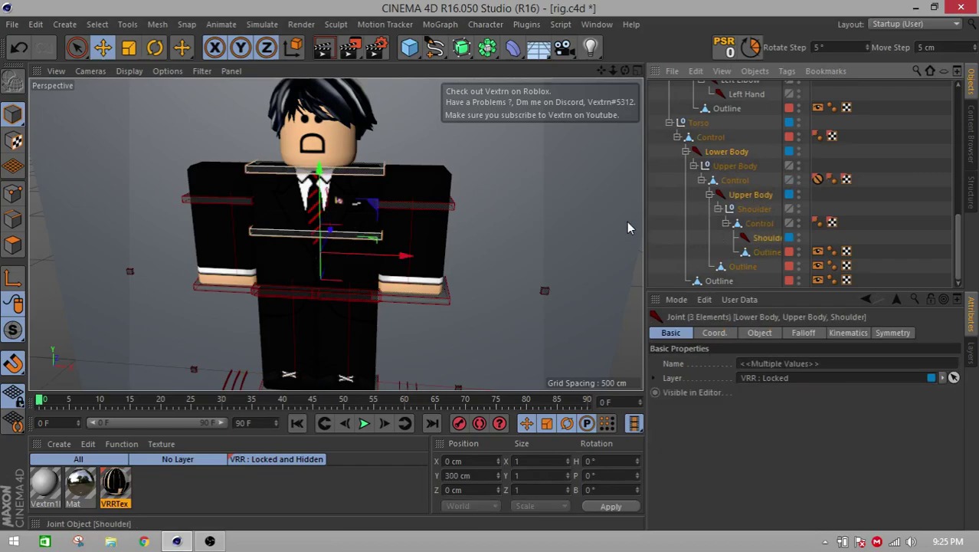
pyautogui.keyDown('shift'); pyautogui.click(363, 200); pyautogui.keyUp('shift')
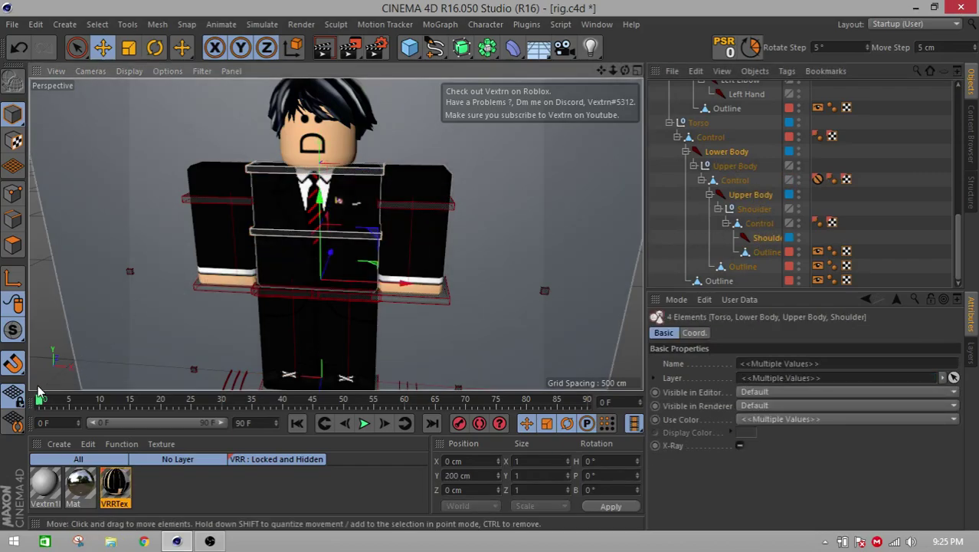
pyautogui.click(14, 363)
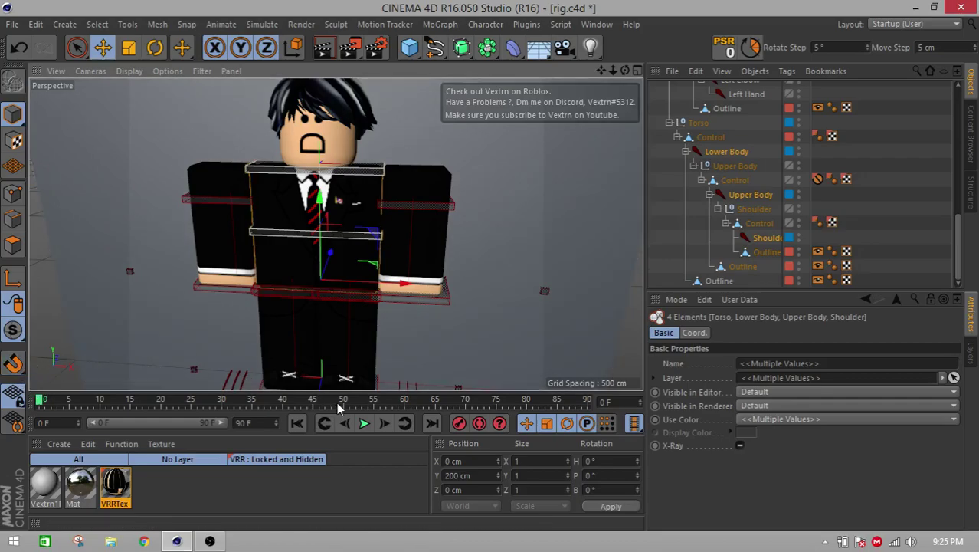
# - Bind the Torso mesh to the selected Lower Body, Upper Body and Shoulder joints
pyautogui.click(485, 23)
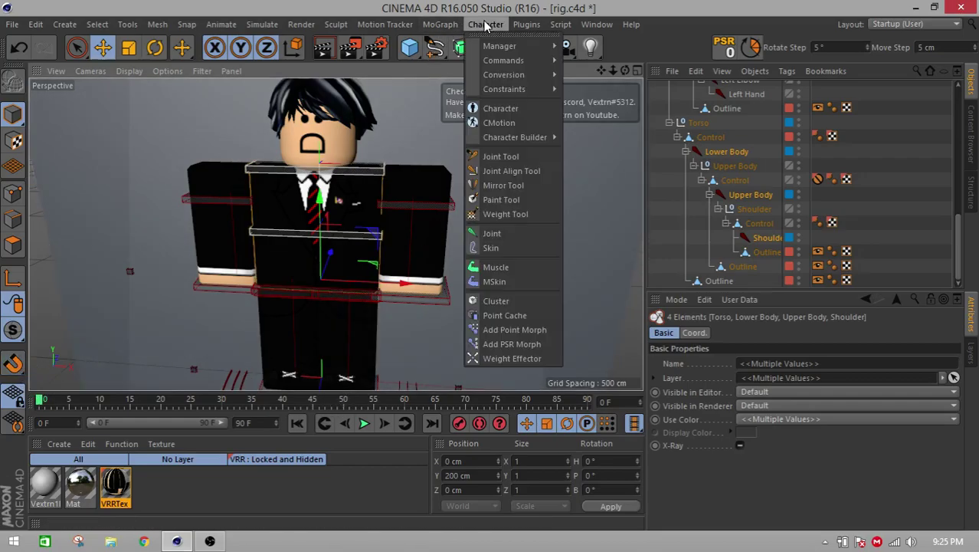
pyautogui.moveTo(506, 59)
pyautogui.click(590, 82)
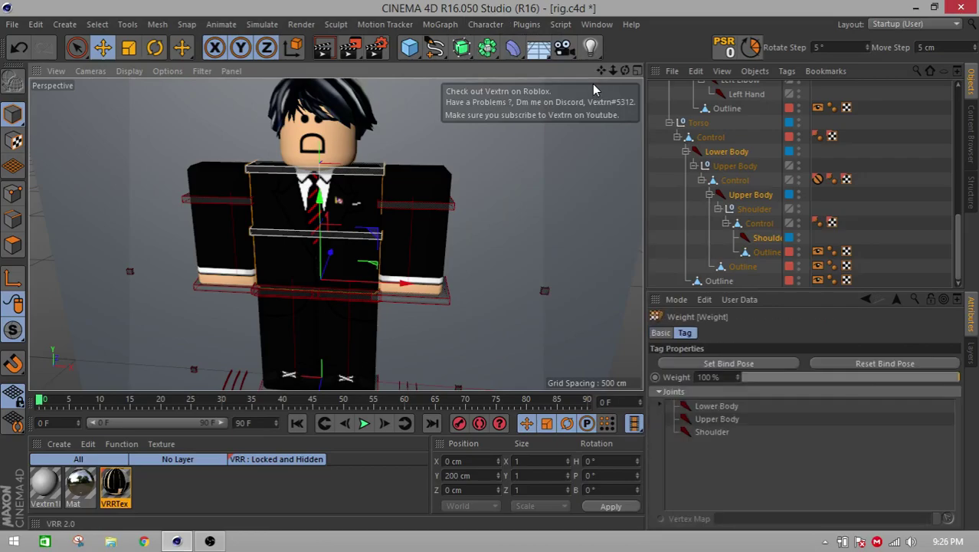
# - Expand Body Parts and SS.Torso, and open the Weight Tool from the Torso mesh's weight tag
pyautogui.scroll(6, 850, 195)
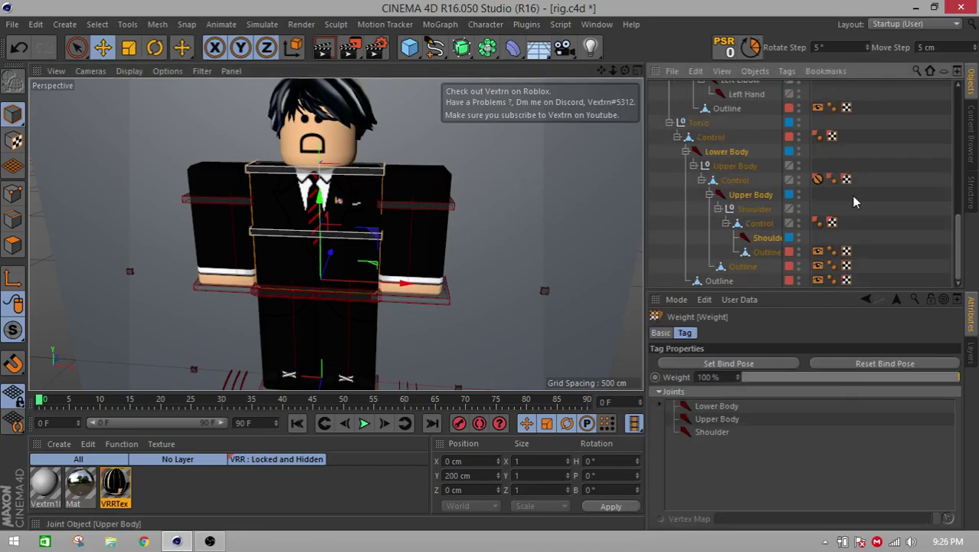
pyautogui.scroll(5, 851, 196)
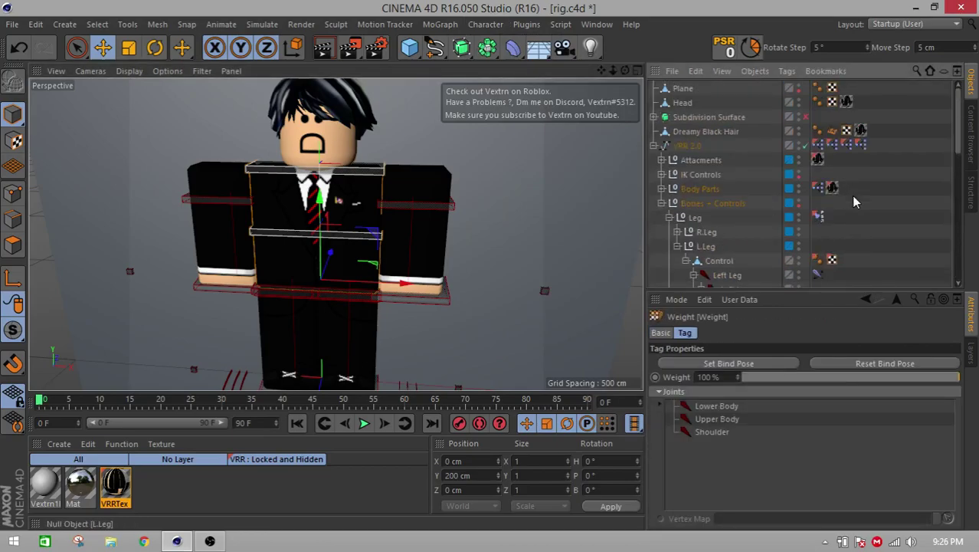
pyautogui.click(662, 190)
pyautogui.click(670, 204)
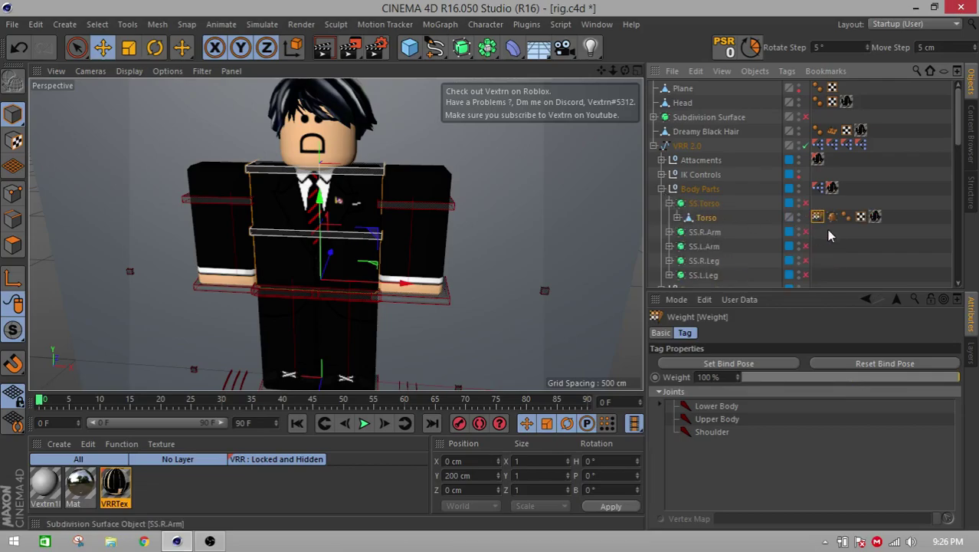
pyautogui.doubleClick(816, 217)
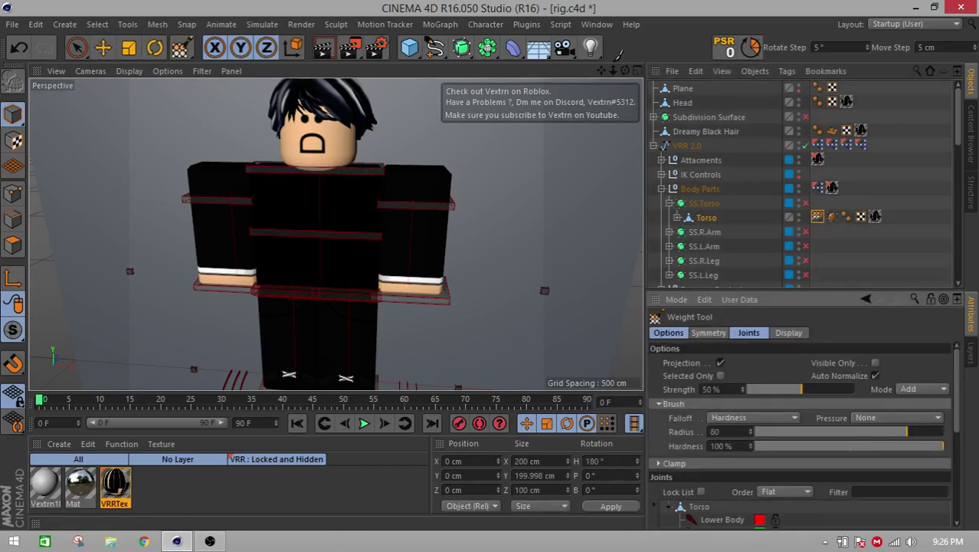
# - In the maximized Front view, paint the Lower Body joint's weight over all of the torso's vertices at 50 % strength
pyautogui.click(627, 70)
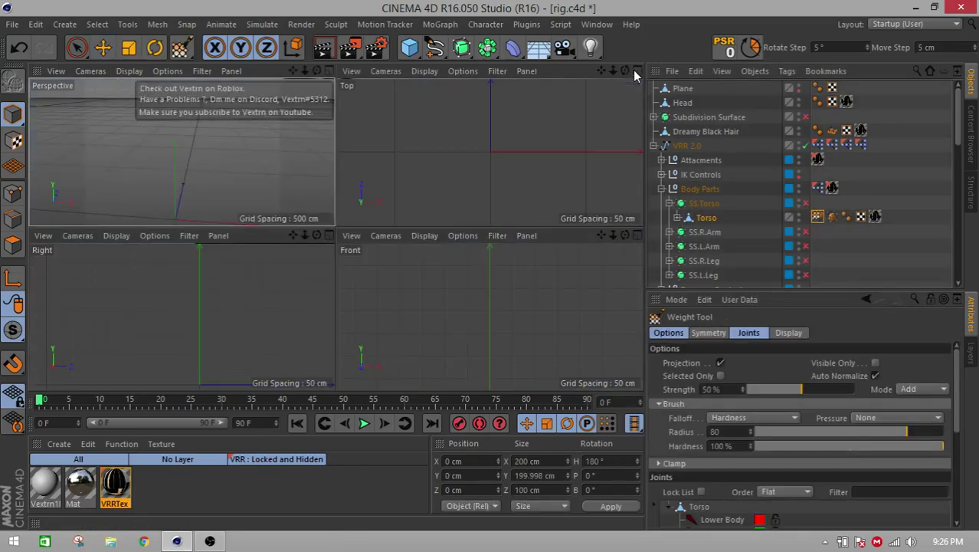
pyautogui.click(636, 236)
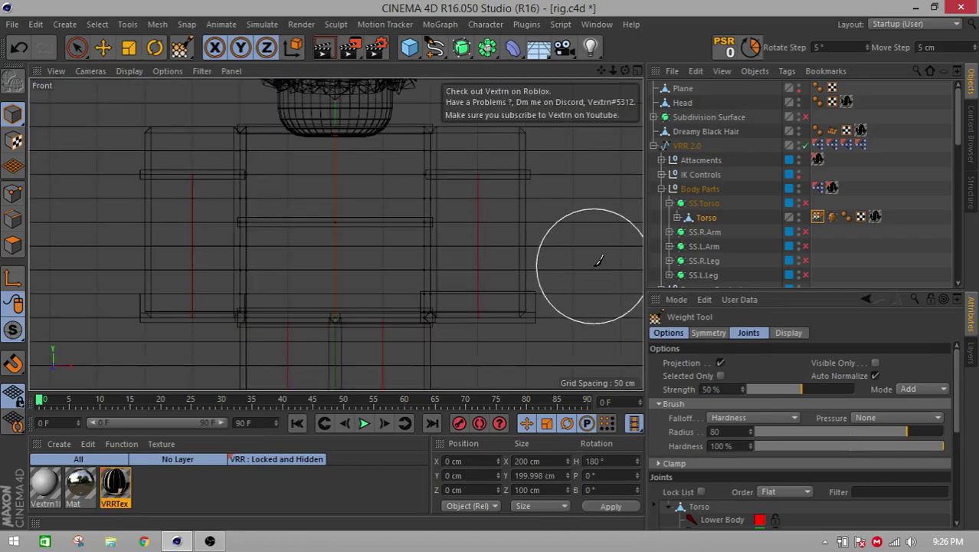
pyautogui.scroll(3, 444, 165)
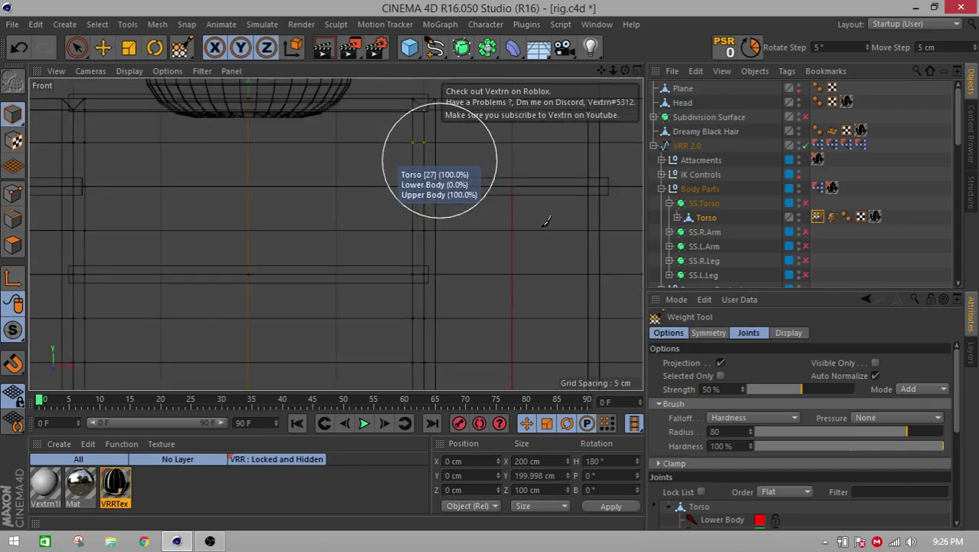
pyautogui.scroll(-1, 539, 270)
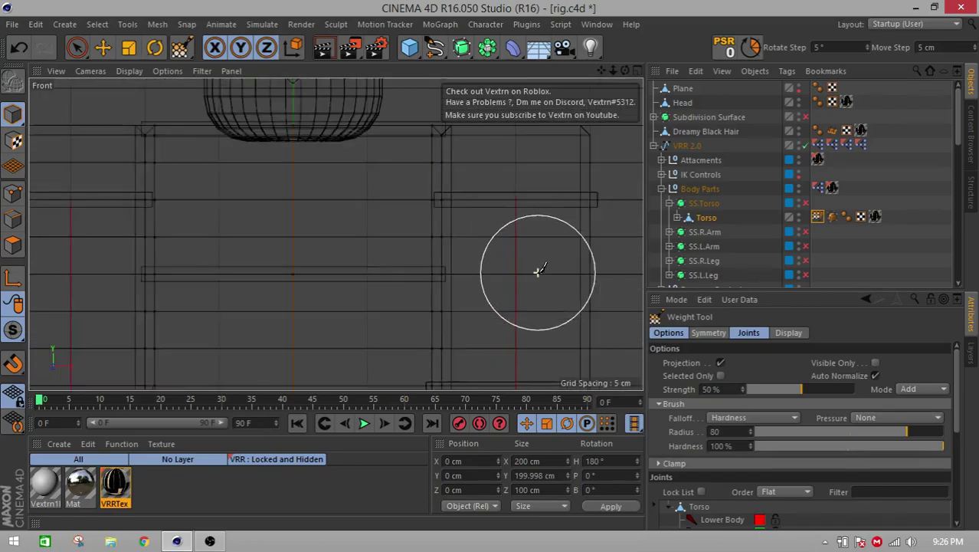
pyautogui.scroll(-3, 498, 337)
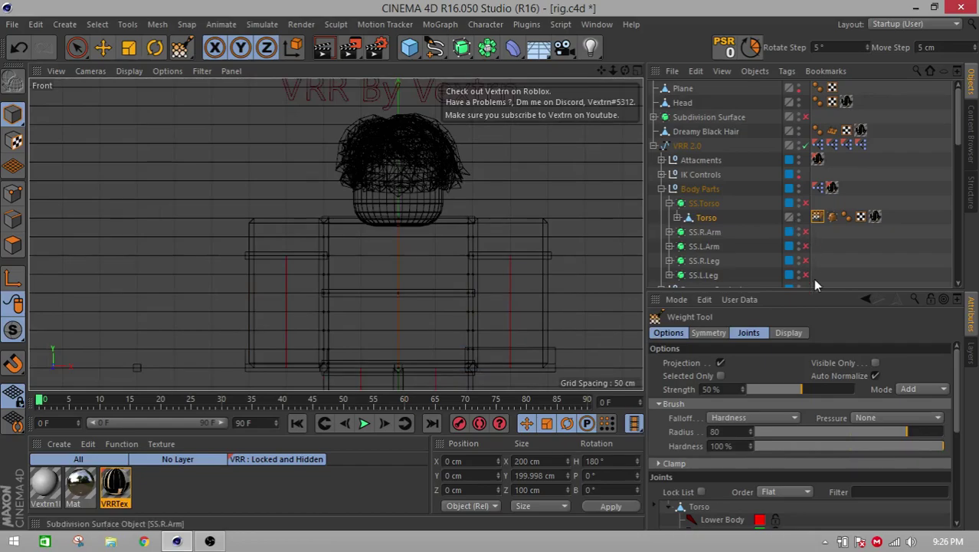
pyautogui.scroll(-3, 830, 490)
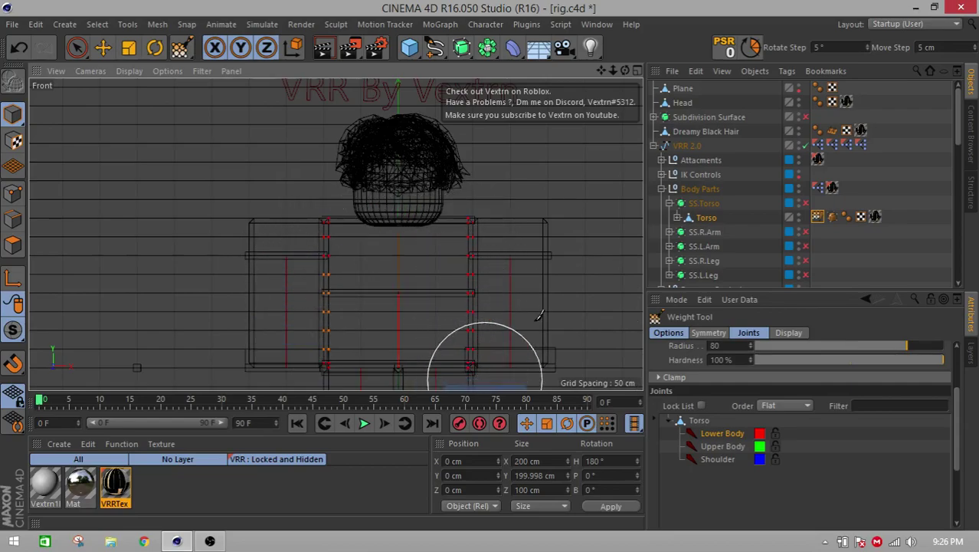
pyautogui.scroll(4, 564, 192)
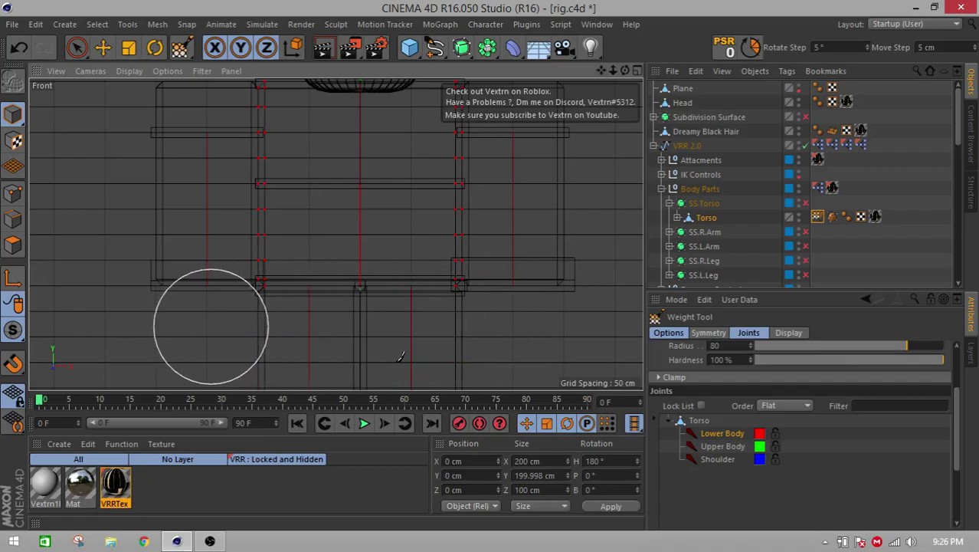
# - Choose the Upper Body joint for weighting and try painting its weight onto the torso's top corner vertices
pyautogui.click(766, 449)
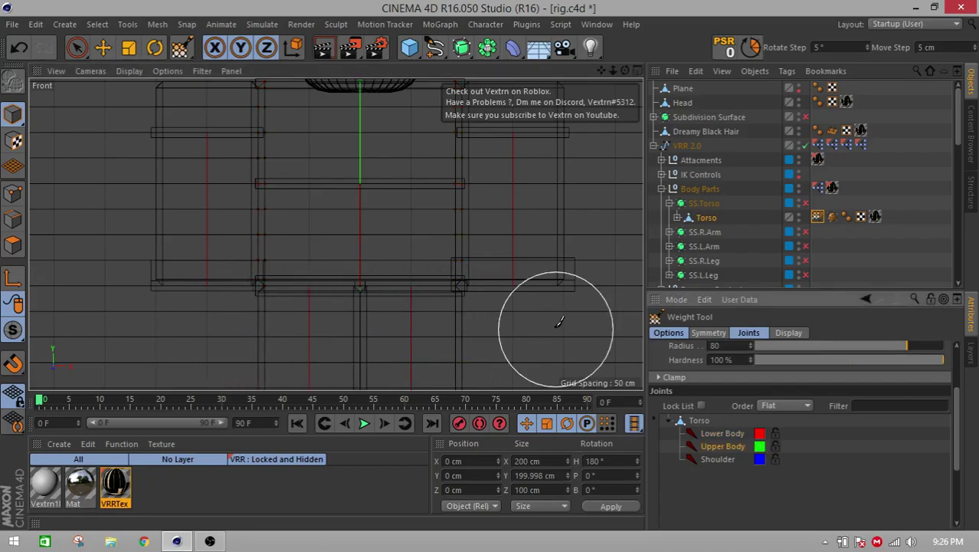
pyautogui.moveTo(601, 71); pyautogui.dragTo(611, 189)
pyautogui.click(471, 157)
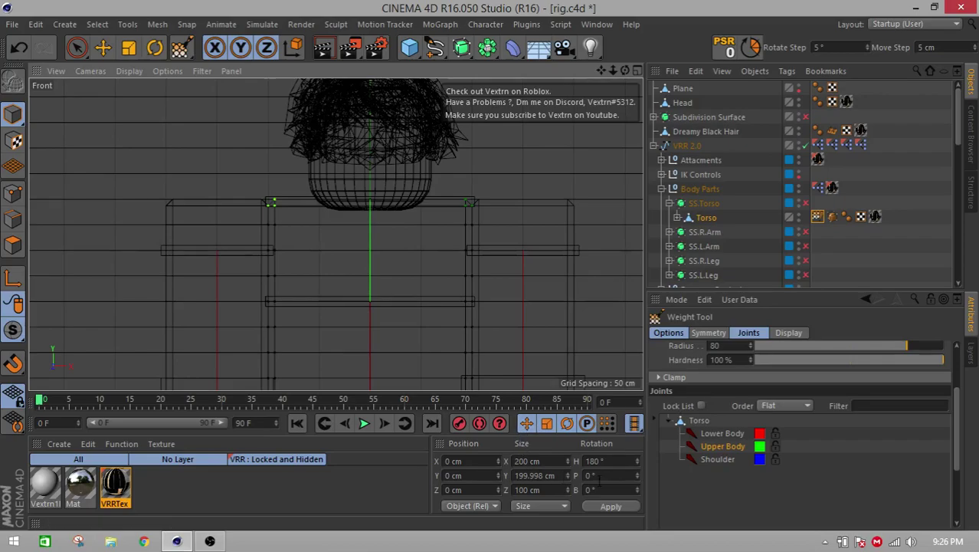
# - Set the weight brush strength to 5.556 % and undo the Upper Body weight painted on the torso's top corners
pyautogui.scroll(3, 857, 467)
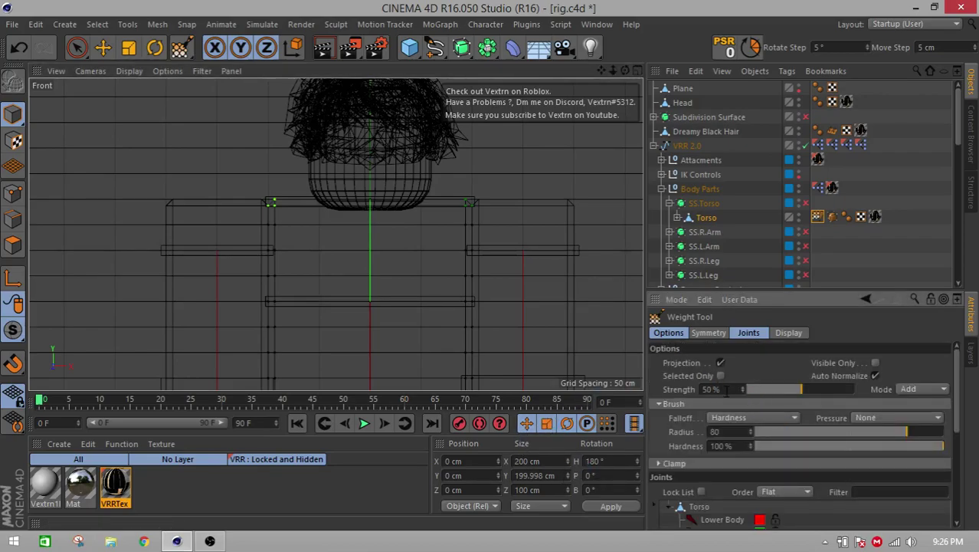
pyautogui.write('9')
pyautogui.press('Return')
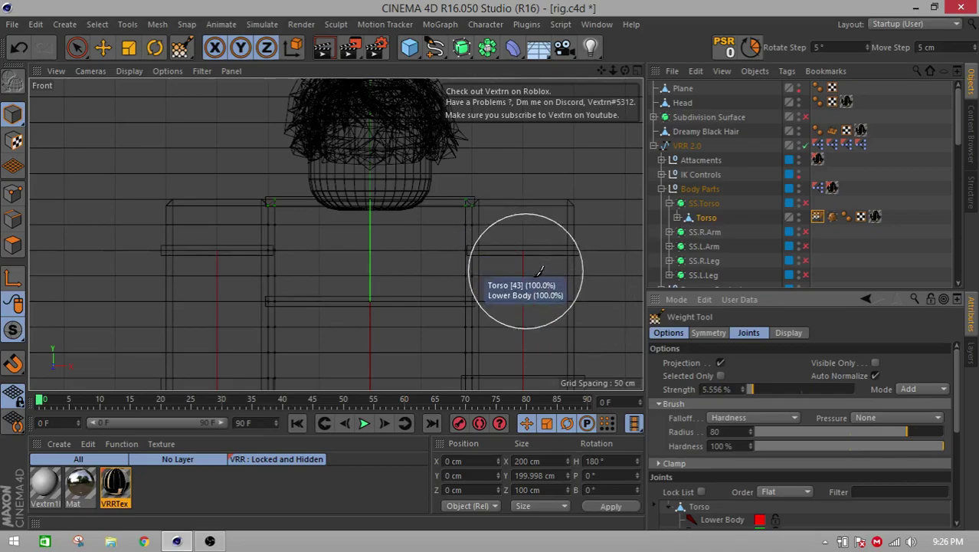
pyautogui.hotkey('ctrl', 'z')
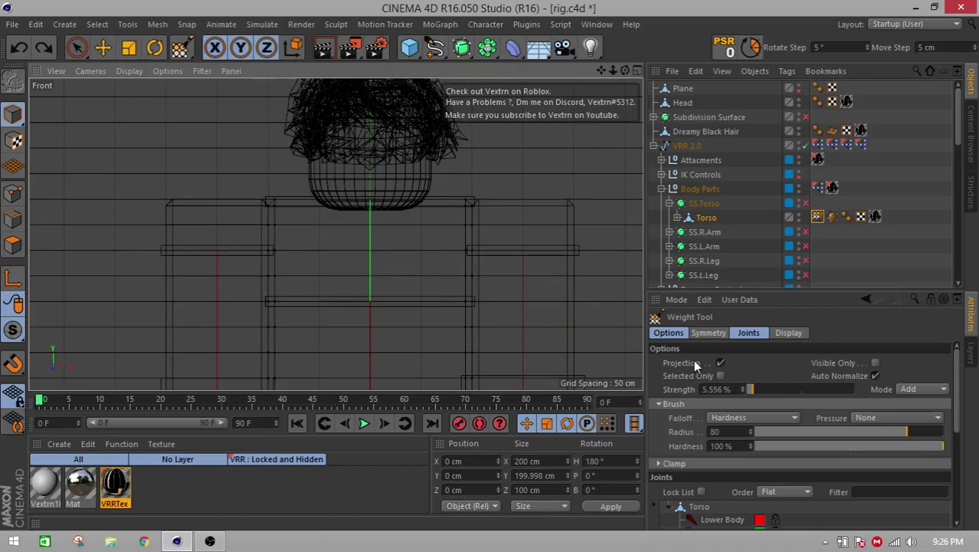
pyautogui.scroll(-3, 759, 513)
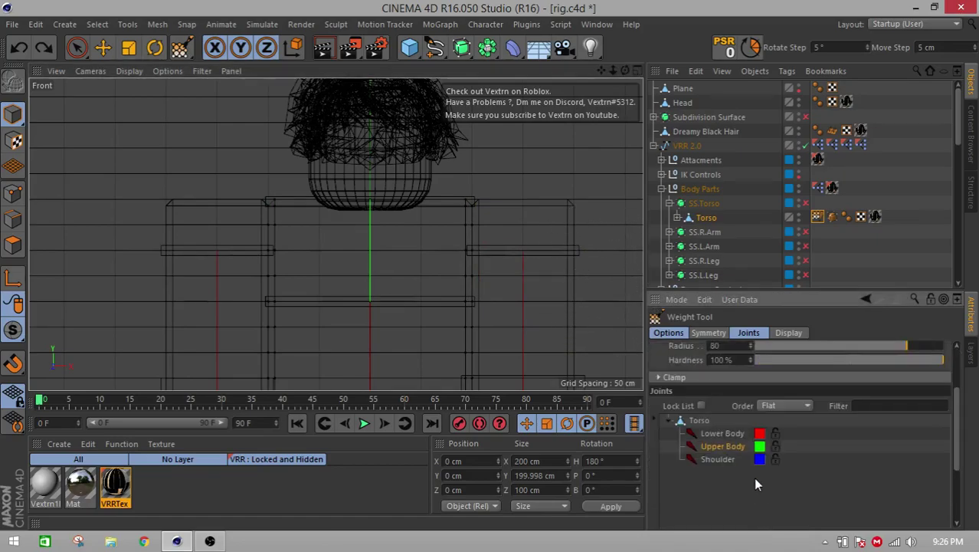
pyautogui.scroll(3, 813, 486)
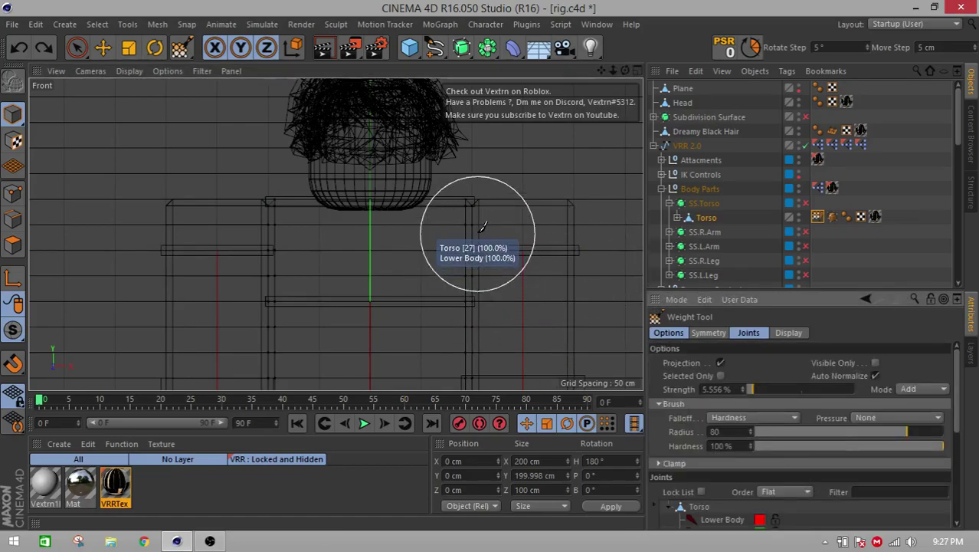
# - Reopen the Weight Tool for the Torso mesh and paint the Upper Body joint's weight onto the torso's top corner vertices at 100 % strength
pyautogui.click(705, 218)
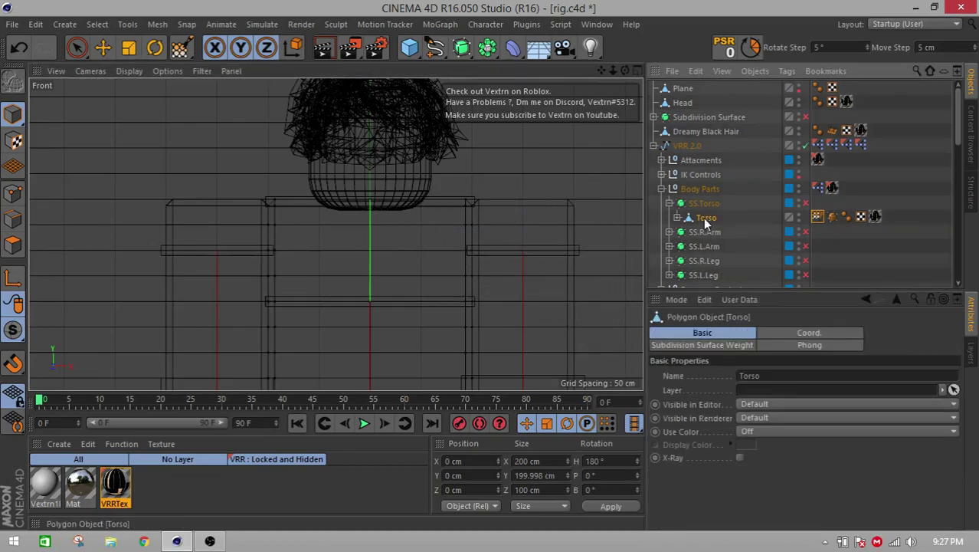
pyautogui.doubleClick(816, 217)
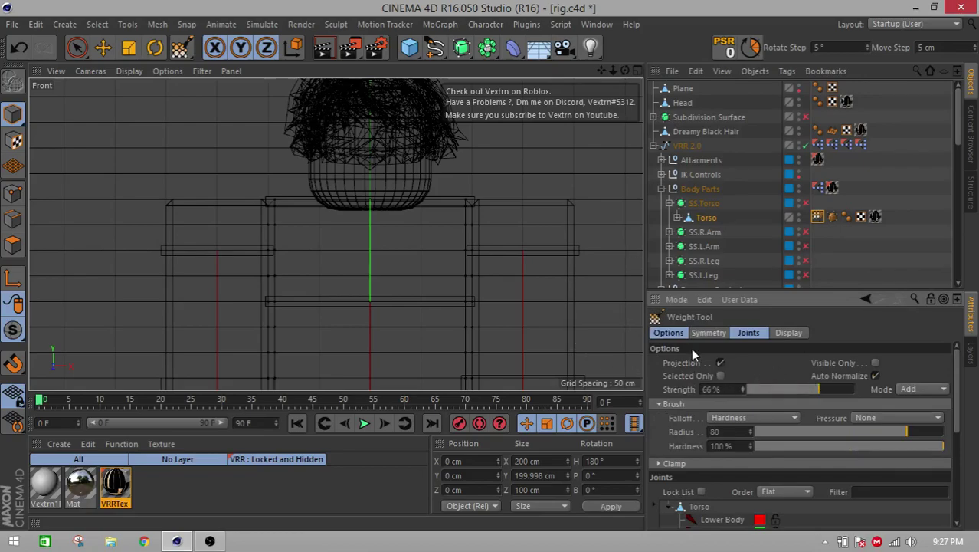
pyautogui.hotkey('ctrl', 'z')
pyautogui.click(473, 200)
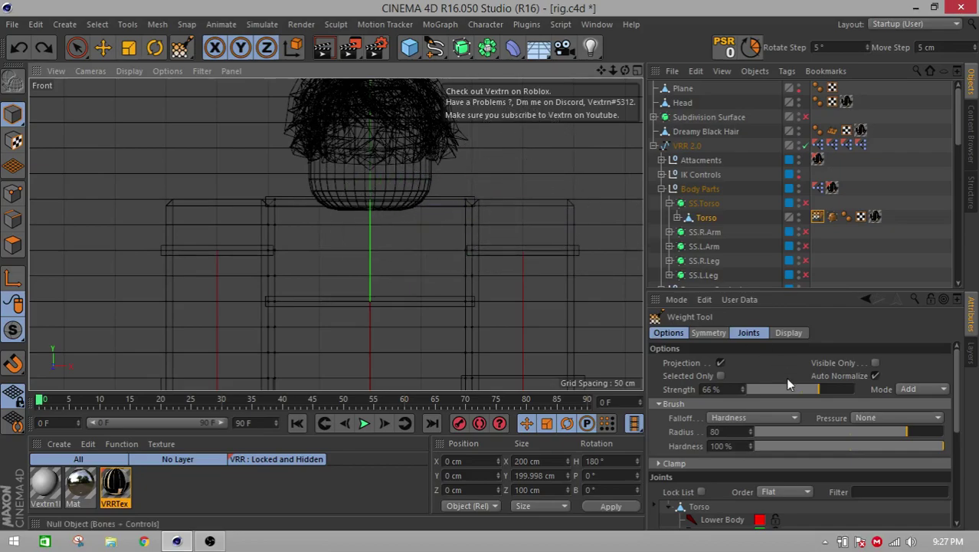
pyautogui.moveTo(839, 388); pyautogui.dragTo(857, 389)
pyautogui.moveTo(504, 167)
pyautogui.mouseDown()
pyautogui.moveTo(428, 151)
pyautogui.moveTo(262, 151)
pyautogui.moveTo(217, 165)
pyautogui.mouseUp()
# - Set the brush strength to 50 %, undo the top-corner paint, and repaint the Upper Body weight across the torso's top corner vertices
pyautogui.click(723, 389)
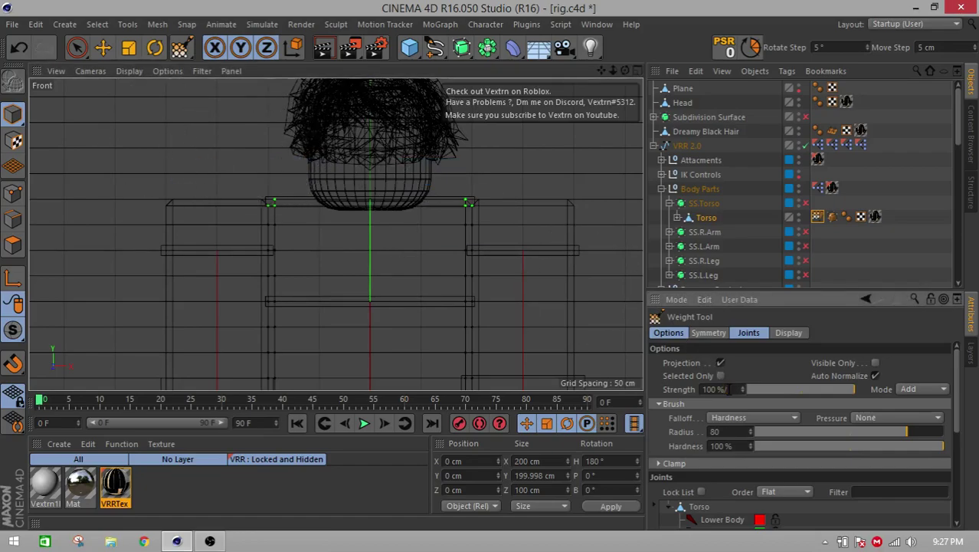
pyautogui.write('50')
pyautogui.press('Return')
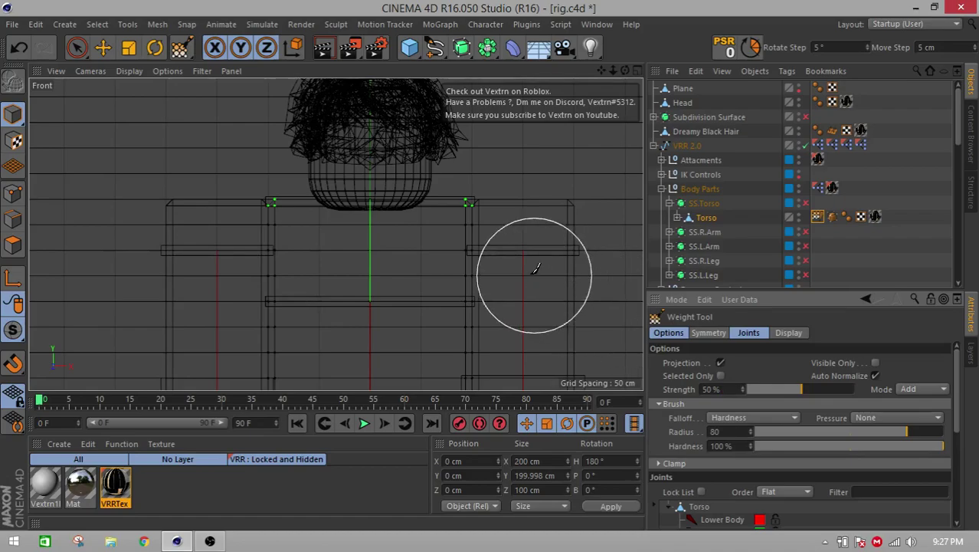
pyautogui.hotkey('ctrl', 'z')
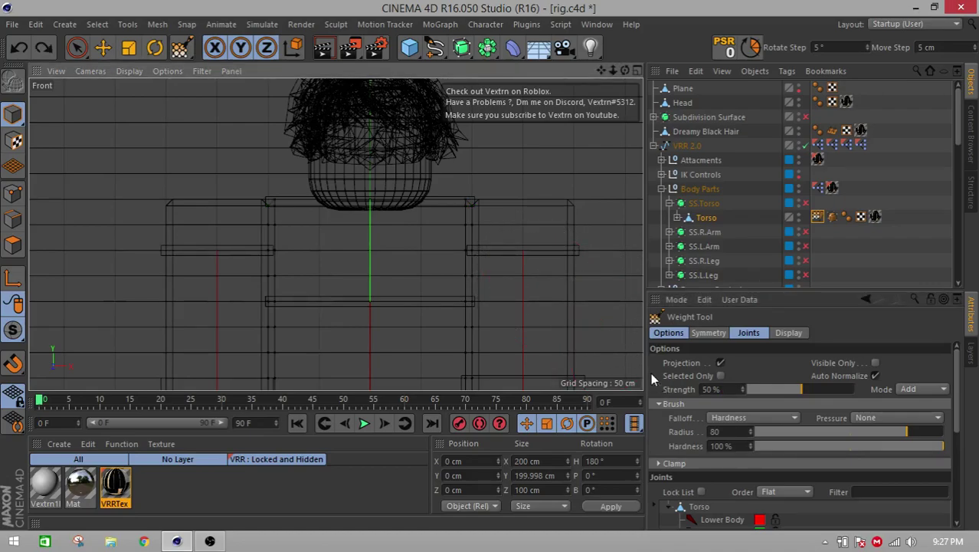
pyautogui.moveTo(511, 181)
pyautogui.mouseDown()
pyautogui.moveTo(490, 166)
pyautogui.moveTo(384, 151)
pyautogui.moveTo(172, 165)
pyautogui.mouseUp()
# - Set the weight brush strength to 12.5 % and shrink its radius to 9
pyautogui.moveTo(803, 389); pyautogui.dragTo(830, 389)
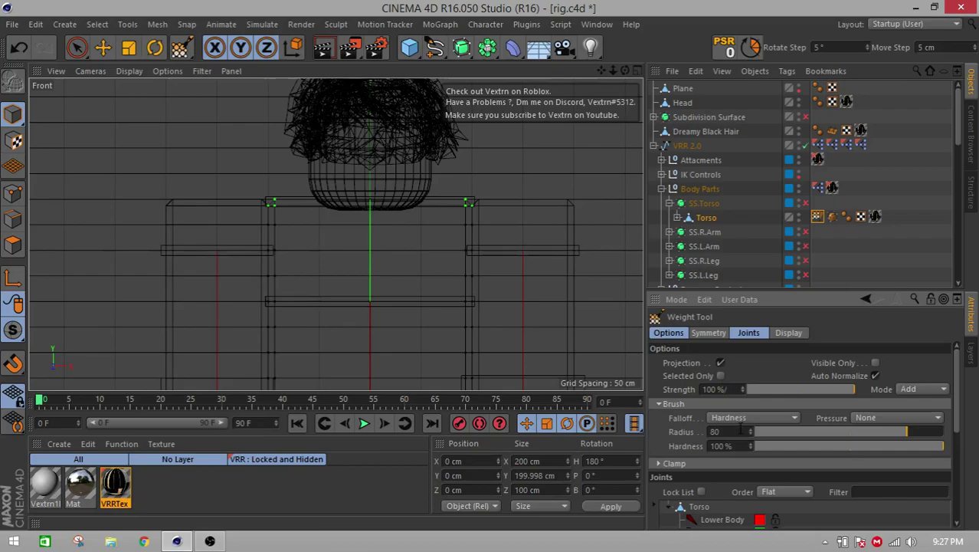
pyautogui.write('8')
pyautogui.press('Return')
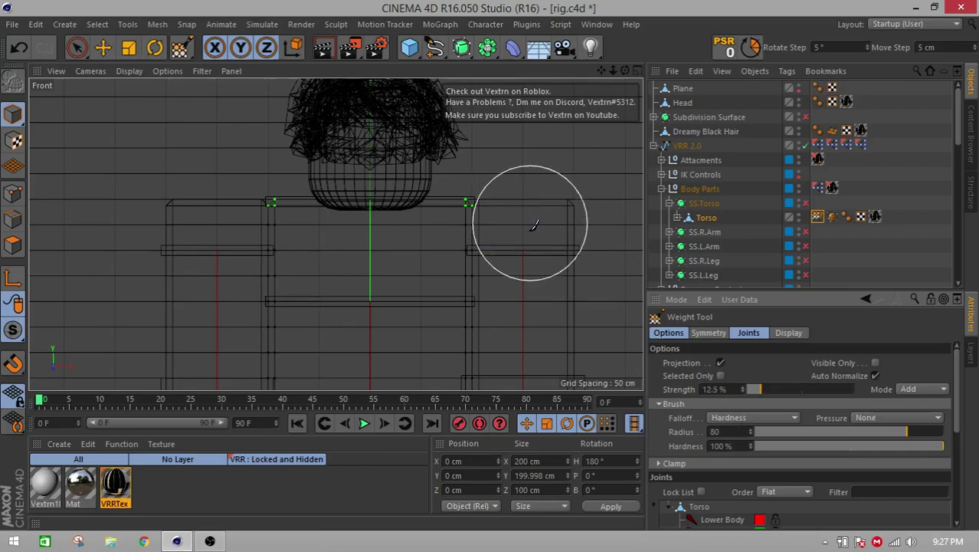
pyautogui.moveTo(603, 72); pyautogui.dragTo(604, 69)
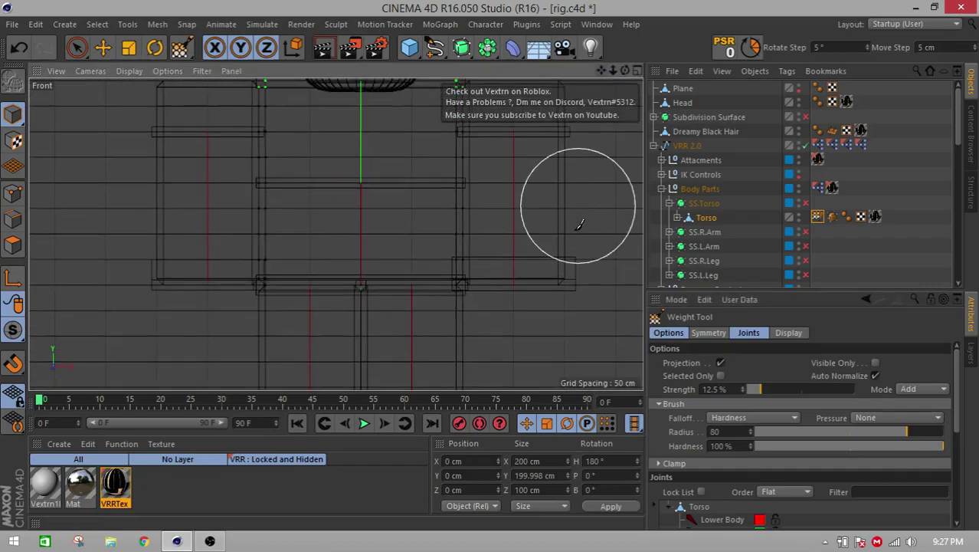
pyautogui.moveTo(580, 218); pyautogui.dragTo(543, 219, button='middle')
pyautogui.moveTo(465, 258); pyautogui.dragTo(502, 247, button='middle')
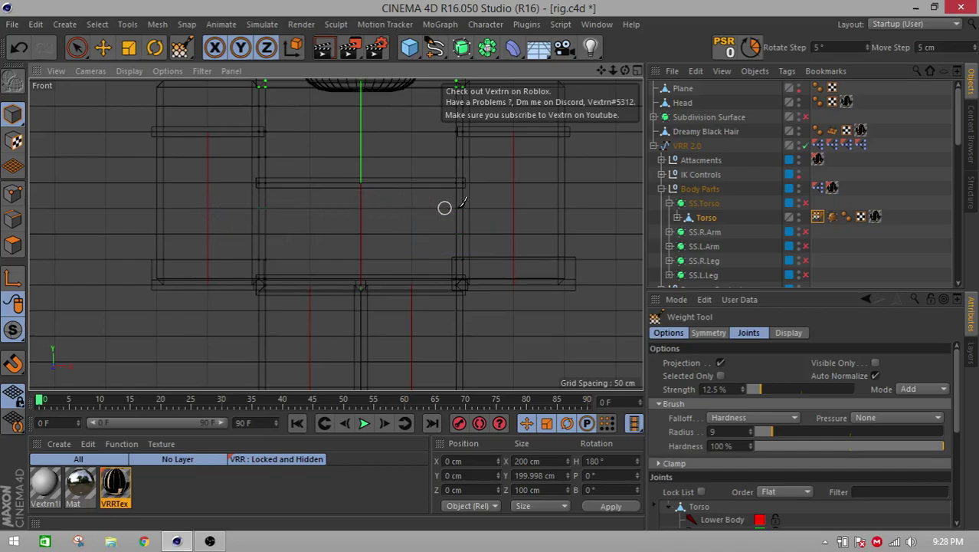
pyautogui.scroll(1, 508, 207)
# - Paint the Upper Body joint's weight in 12.5 % dabs onto the torso's side vertices around mid-height
pyautogui.moveTo(602, 72); pyautogui.dragTo(382, 163)
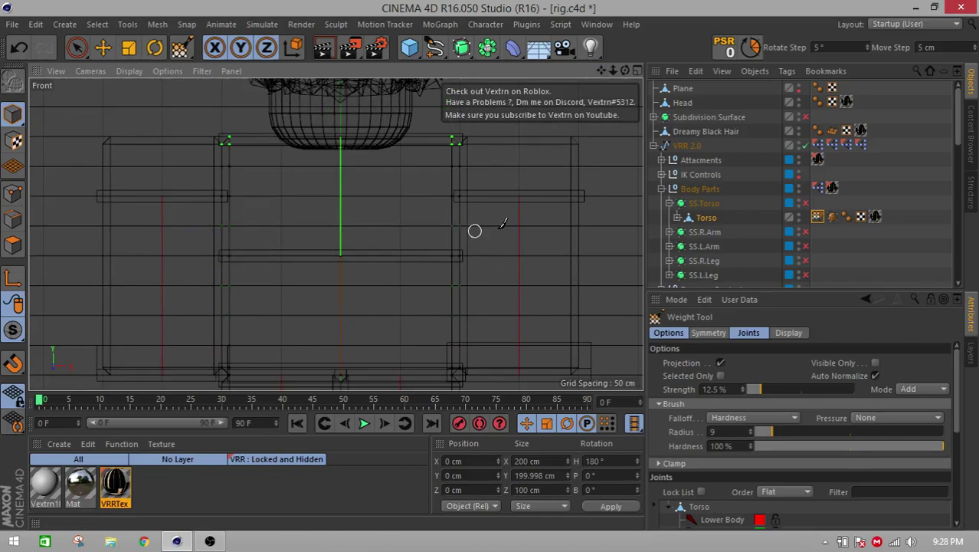
pyautogui.moveTo(458, 278)
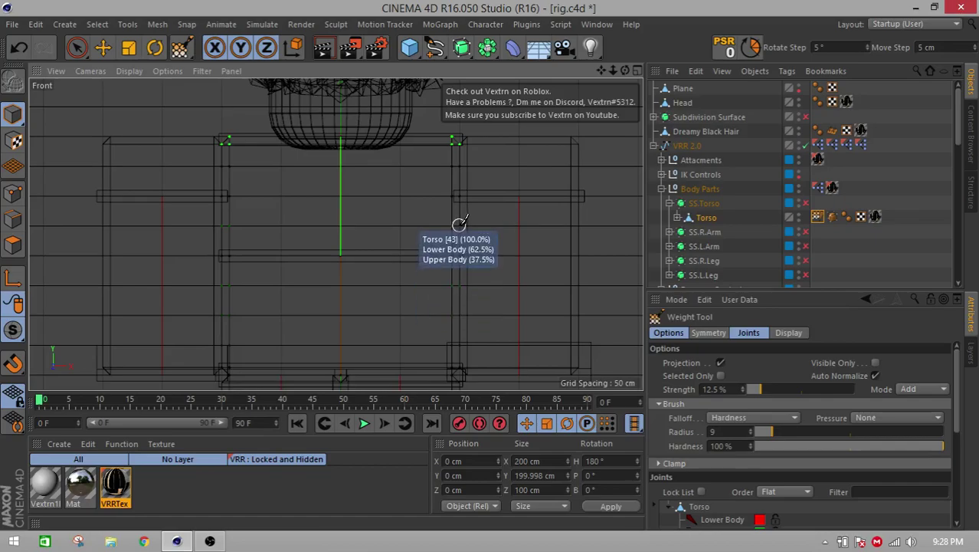
pyautogui.moveTo(225, 222)
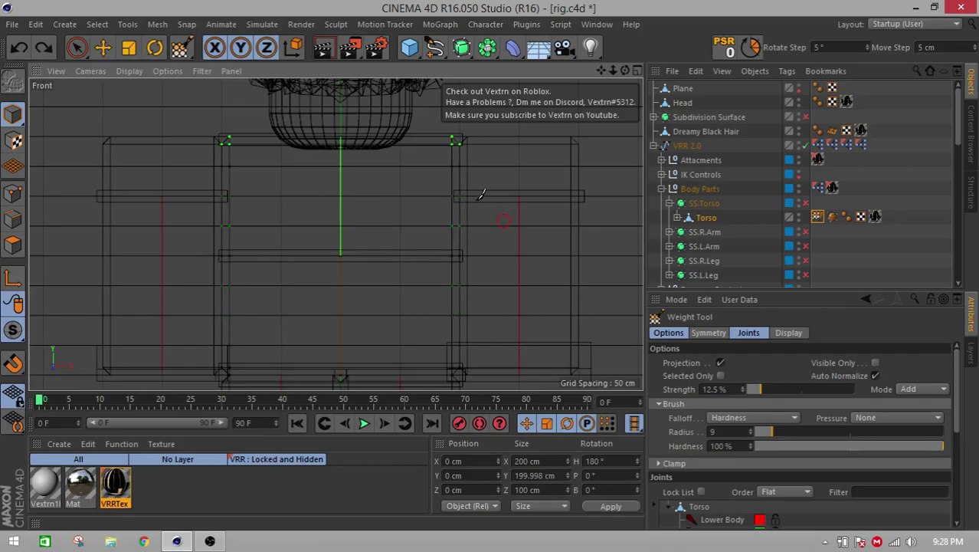
# - Enlarge the brush to radius 119 and repaint all of the torso's vertices with the Lower Body joint's weight at 100 % strength
pyautogui.moveTo(600, 67); pyautogui.dragTo(597, 74)
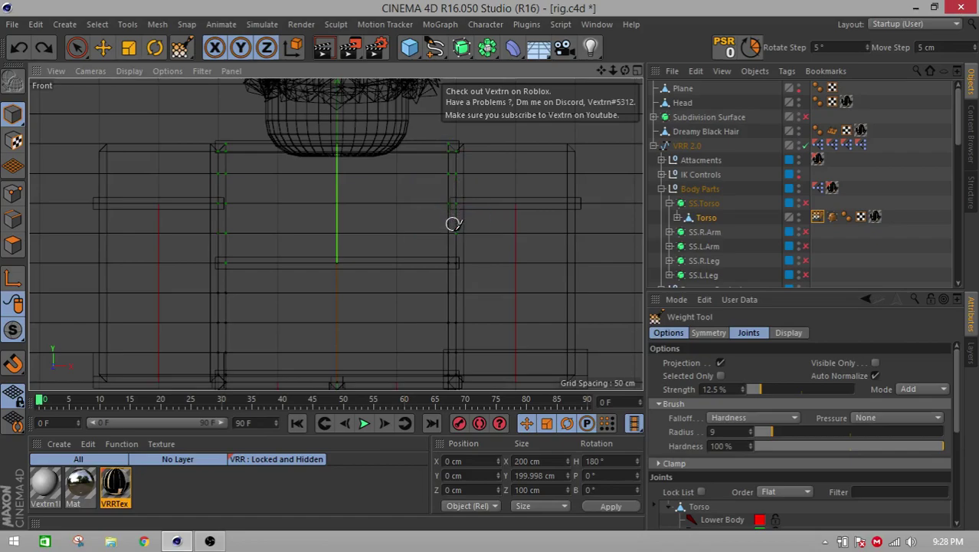
pyautogui.moveTo(320, 227); pyautogui.dragTo(400, 219, button='middle')
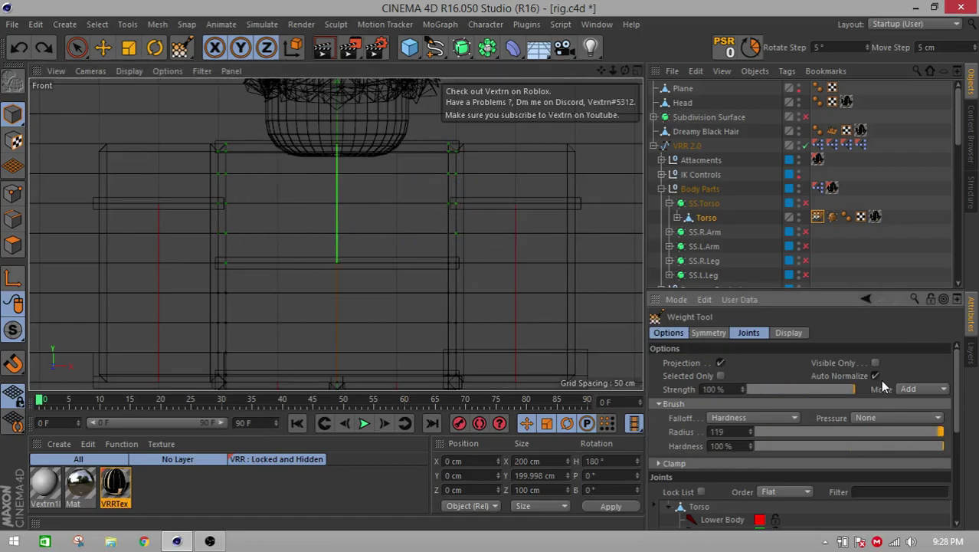
pyautogui.moveTo(400, 218)
pyautogui.mouseDown()
pyautogui.moveTo(179, 203)
pyautogui.moveTo(243, 339)
pyautogui.moveTo(502, 341)
pyautogui.mouseUp()
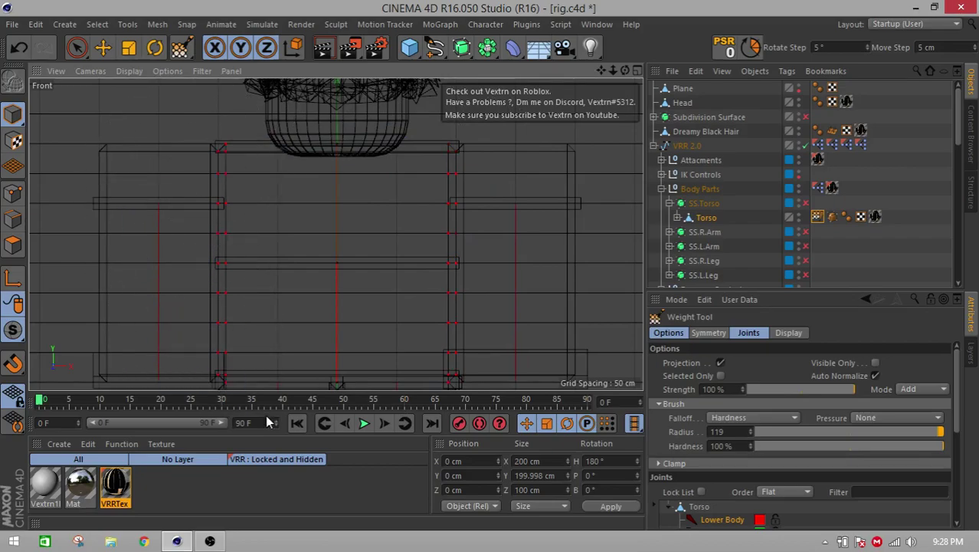
# - Choose the Upper Body joint for weighting and set the brush strength to 12.5 % and its radius to 15
pyautogui.moveTo(602, 70); pyautogui.dragTo(603, 36)
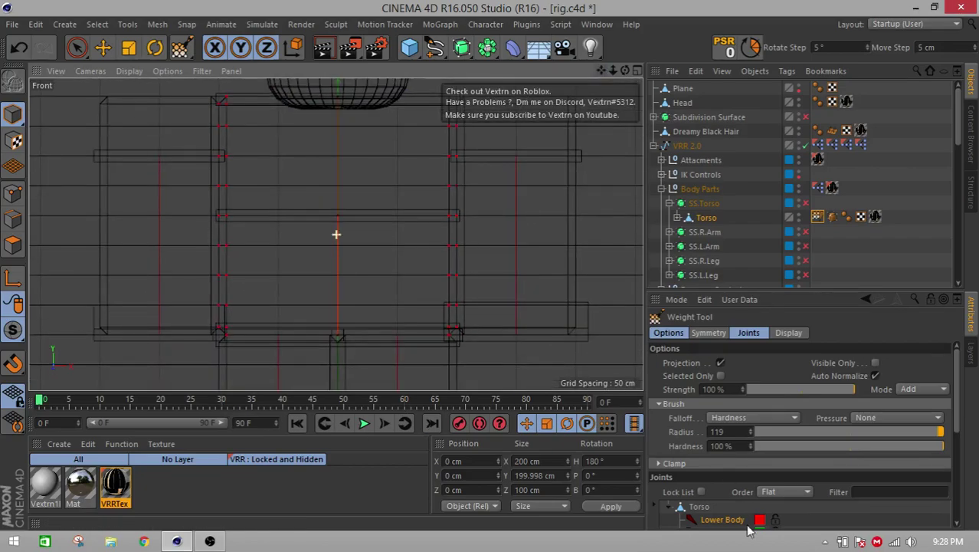
pyautogui.scroll(-3, 763, 519)
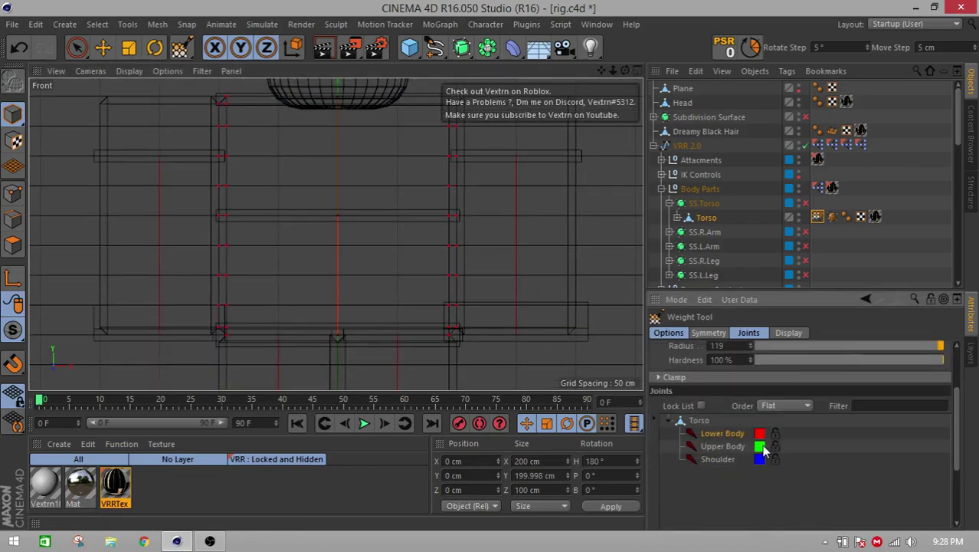
pyautogui.scroll(3, 768, 457)
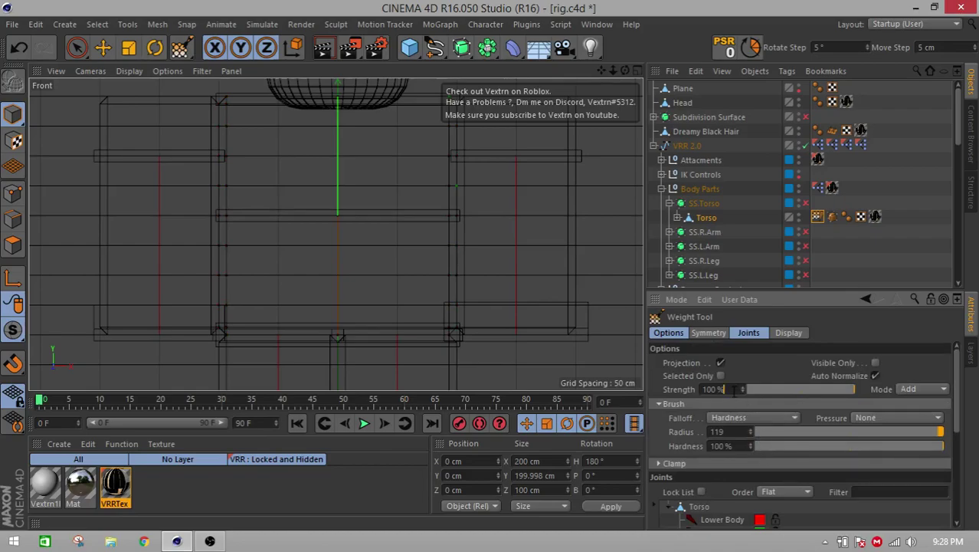
pyautogui.press('Return')
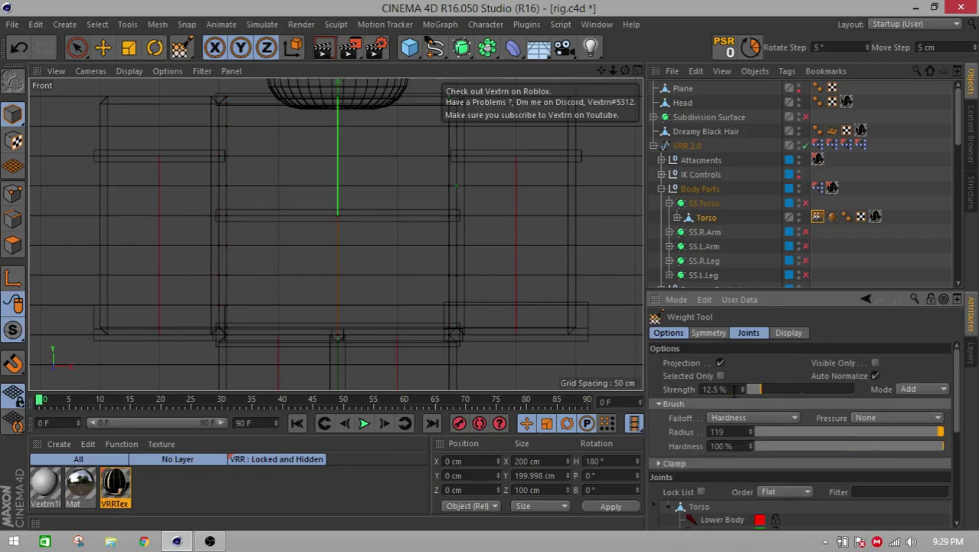
pyautogui.moveTo(572, 279); pyautogui.dragTo(542, 291, button='middle')
pyautogui.moveTo(484, 344)
pyautogui.mouseDown(button='middle')
pyautogui.moveTo(474, 339)
pyautogui.moveTo(481, 331)
pyautogui.mouseUp(button='middle')
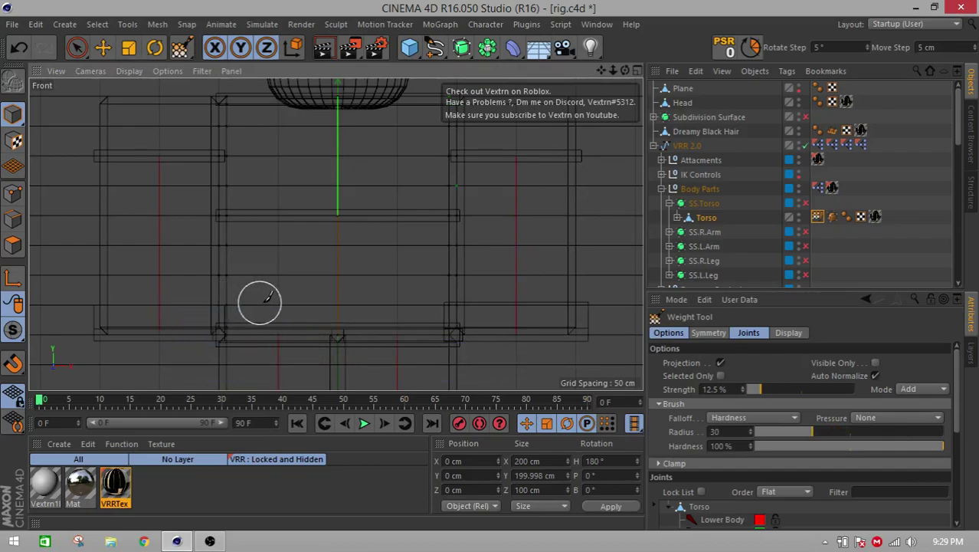
pyautogui.moveTo(270, 299); pyautogui.dragTo(275, 300, button='middle')
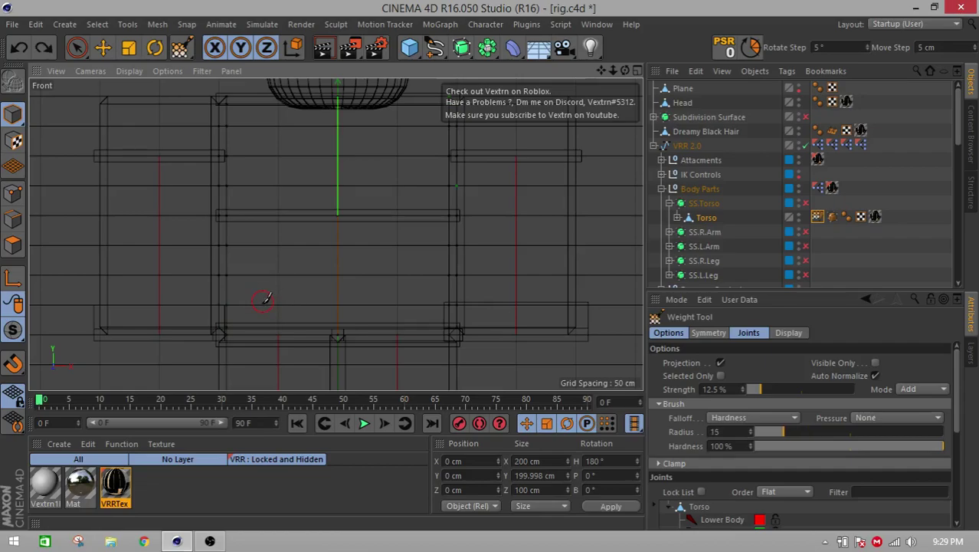
pyautogui.keyDown('ctrl'); pyautogui.click(239, 318); pyautogui.keyUp('ctrl')
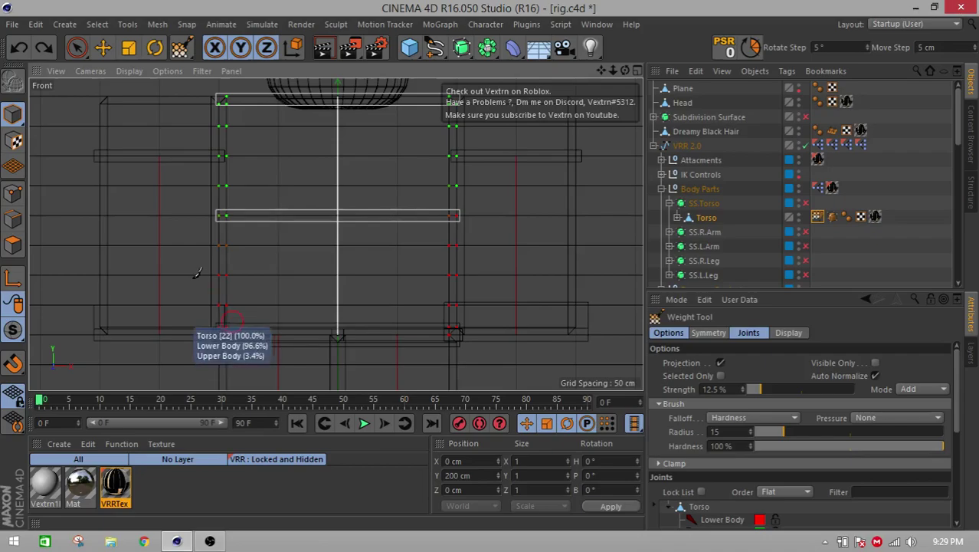
pyautogui.click(42, 53)
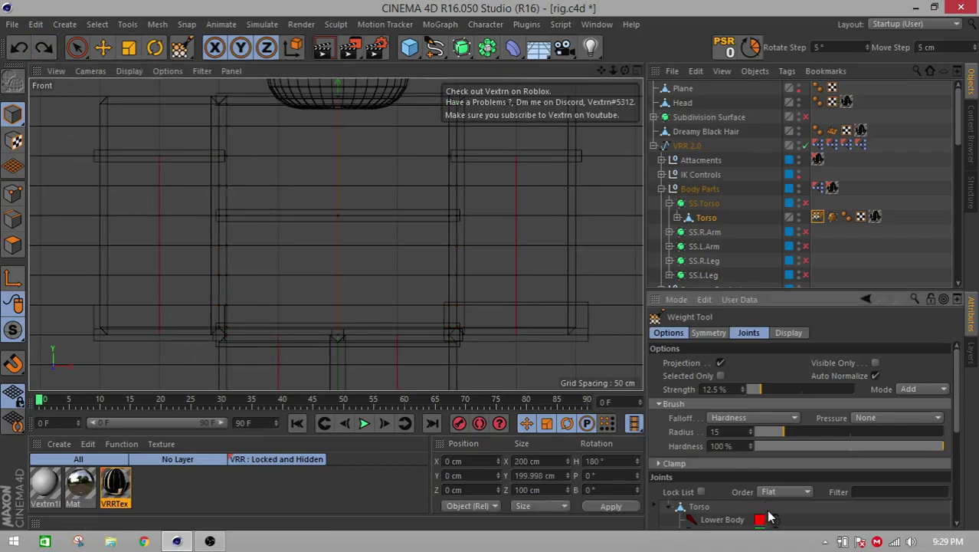
pyautogui.scroll(-3, 769, 518)
pyautogui.click(762, 446)
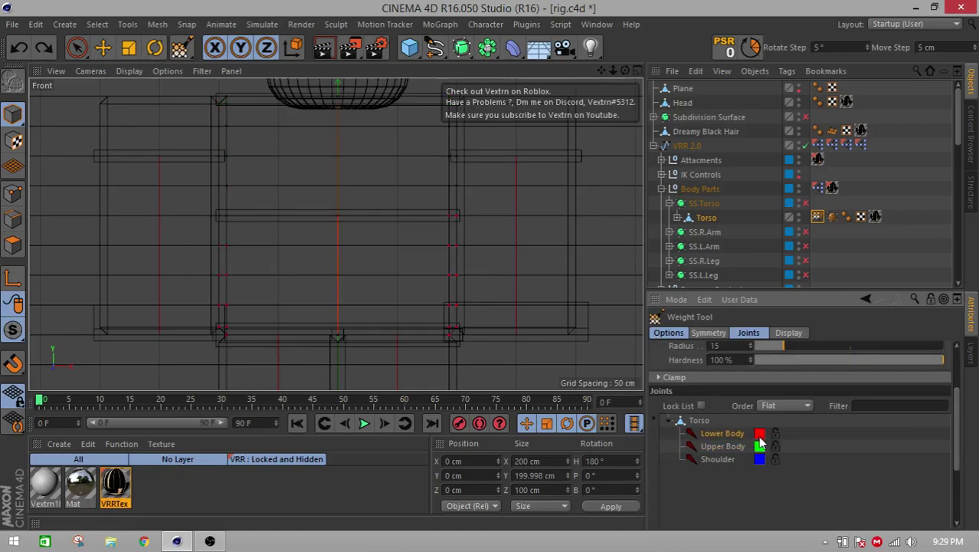
pyautogui.click(41, 55)
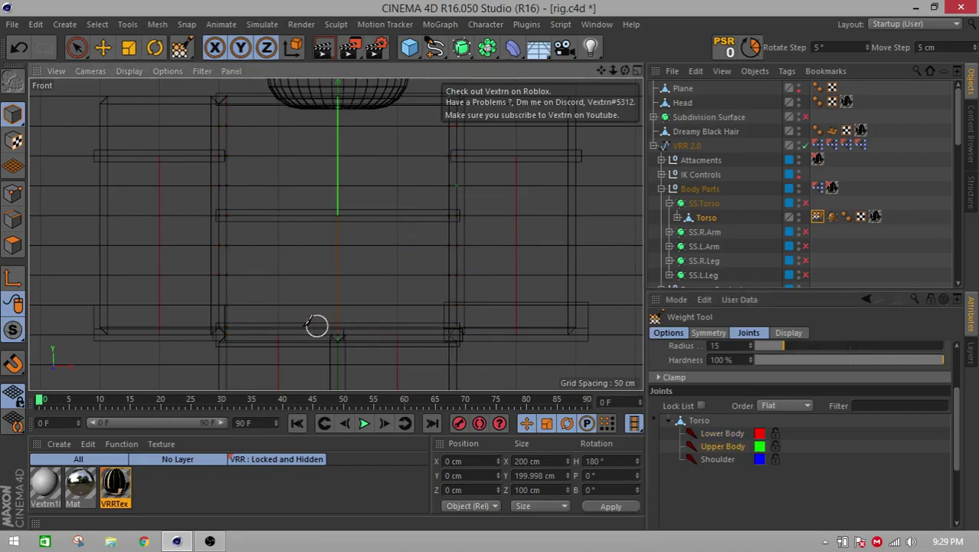
# - Paint the Upper Body weight in 12.5 % dabs onto the torso's lower side vertex rows up to mid-height, undoing the last dab
pyautogui.moveTo(215, 306)
pyautogui.moveTo(457, 245)
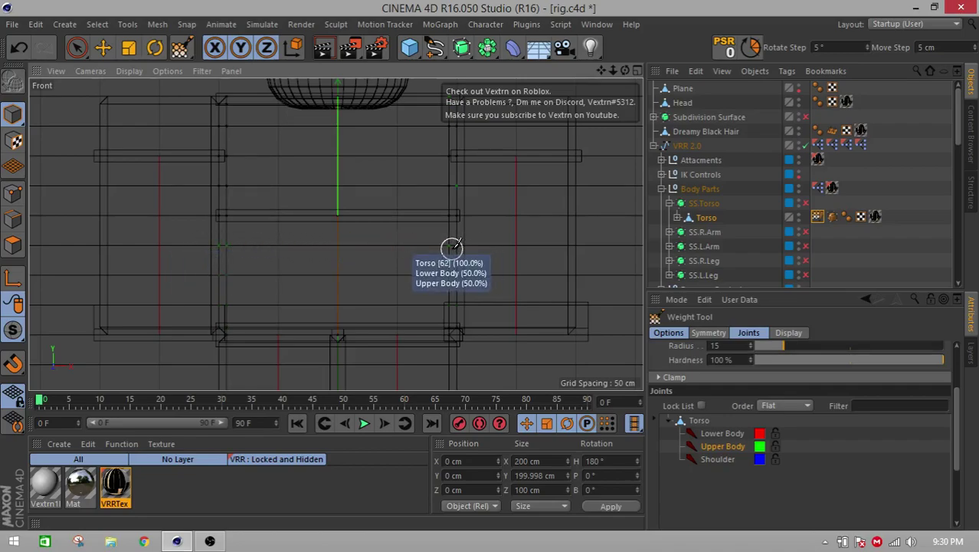
pyautogui.hotkey('ctrl', 'z')
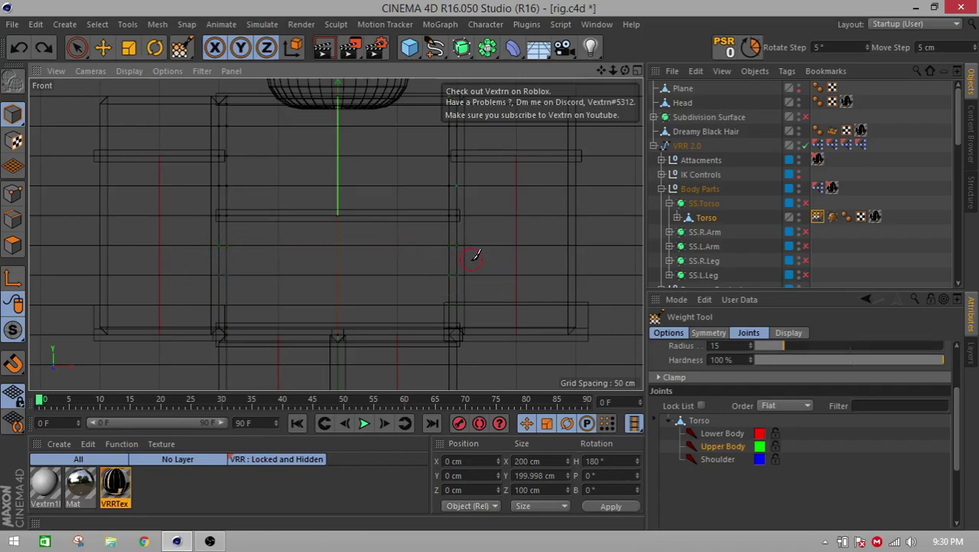
# - Build up the Upper Body weight in 12.5 % dabs on both sides of the two vertex rows above the torso's midline
pyautogui.click(455, 183)
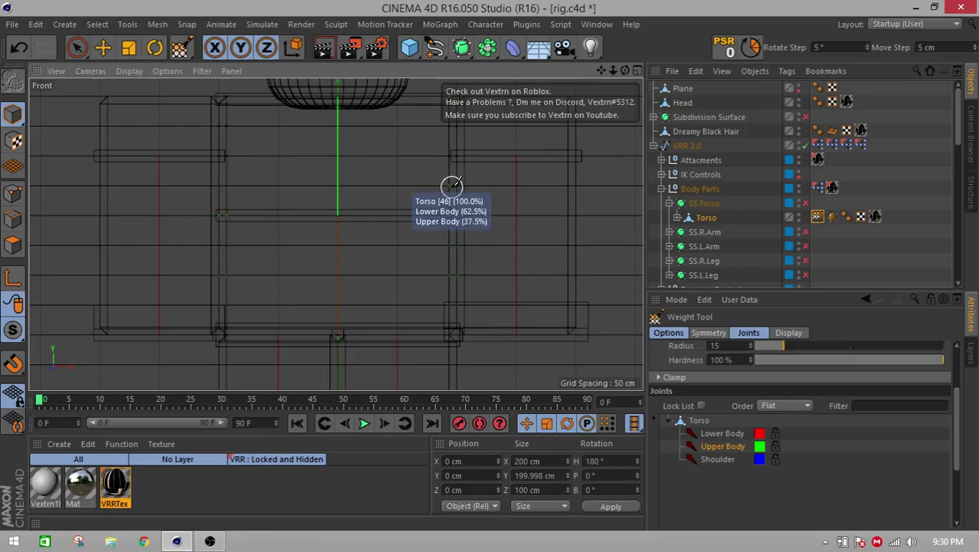
pyautogui.click(216, 182)
pyautogui.click(217, 183)
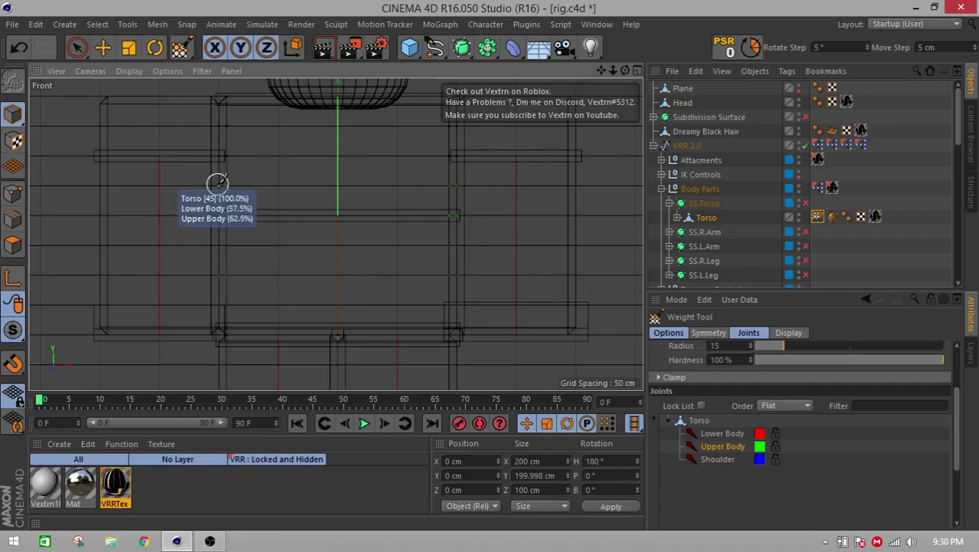
pyautogui.click(451, 155)
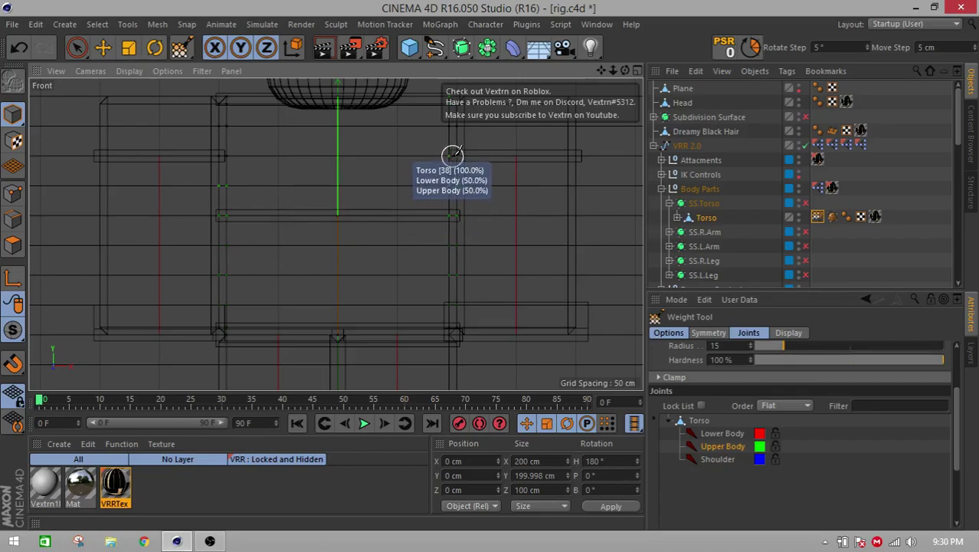
pyautogui.click(215, 155)
pyautogui.click(218, 156)
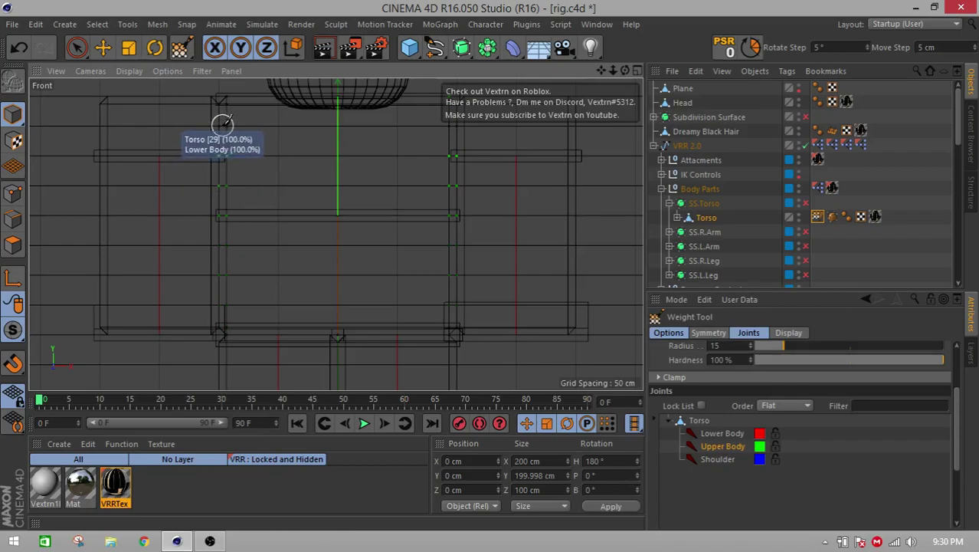
# - Set the weight brush strength to 11.111 % (100/9) and choose the Lower Body joint for weighting
pyautogui.scroll(3, 736, 378)
pyautogui.click(734, 387)
pyautogui.write('100')
pyautogui.press('Return')
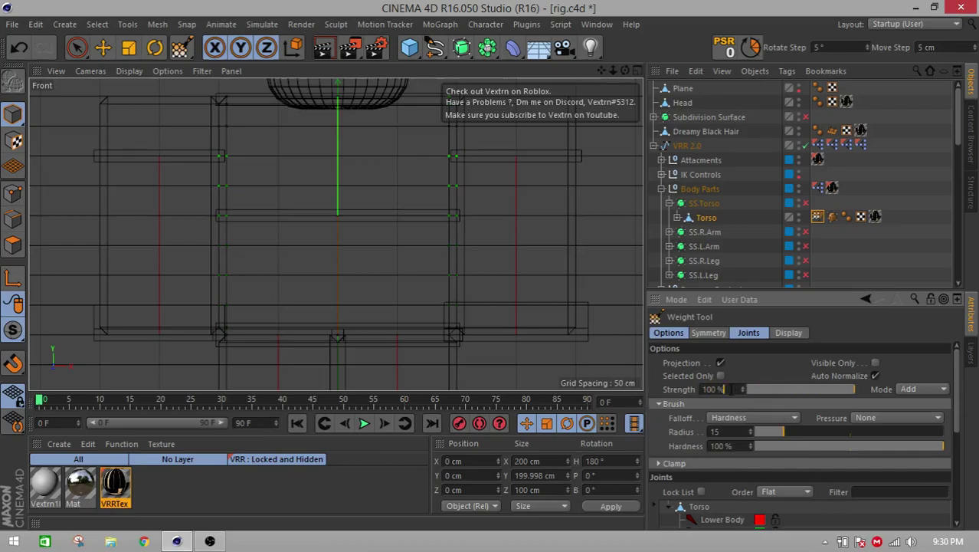
pyautogui.write('/9')
pyautogui.press('Return')
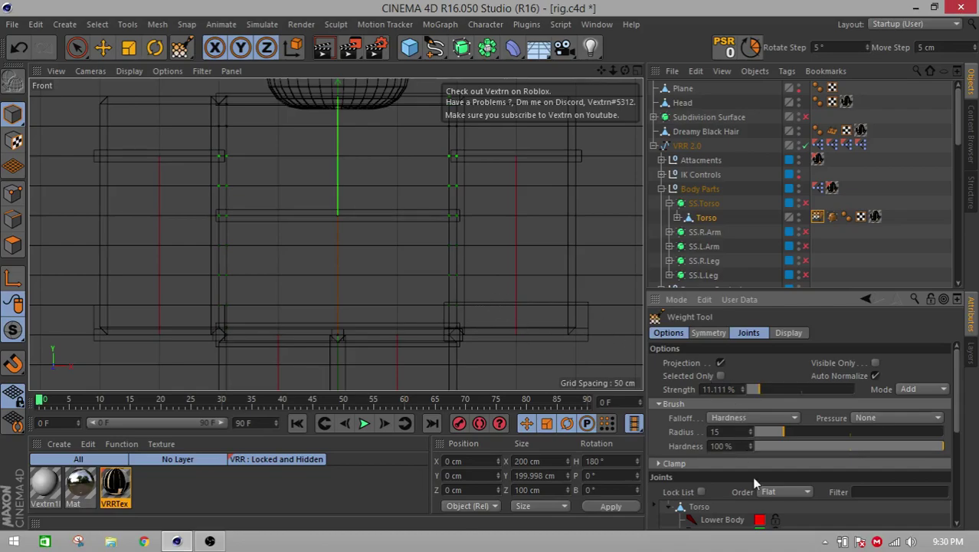
pyautogui.click(760, 520)
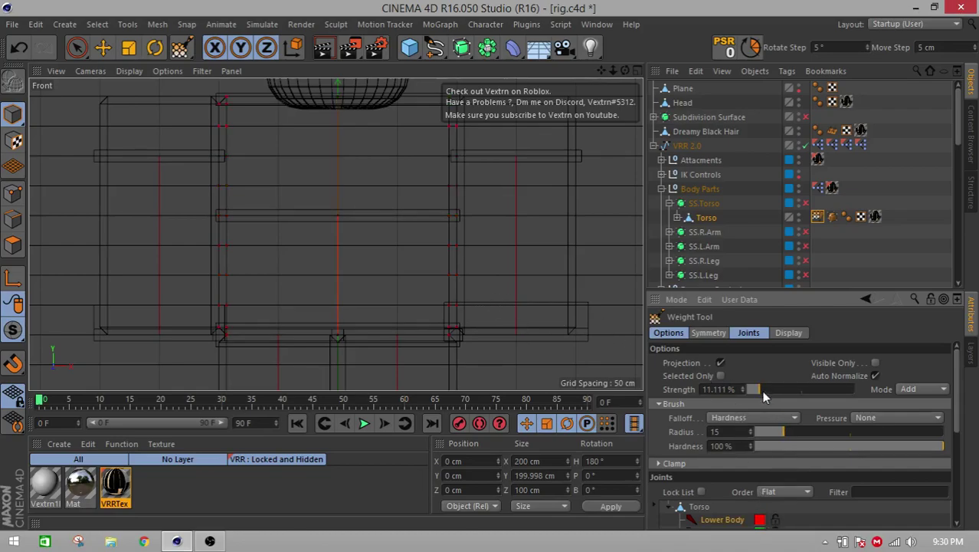
# - Repaint the whole torso with Lower Body weight, using a brush strength of 100 % and a radius of 105
pyautogui.moveTo(763, 392); pyautogui.dragTo(902, 384)
pyautogui.scroll(-2, 442, 302)
pyautogui.moveTo(445, 283)
pyautogui.mouseDown(button='middle')
pyautogui.moveTo(416, 230)
pyautogui.moveTo(475, 226)
pyautogui.mouseUp(button='middle')
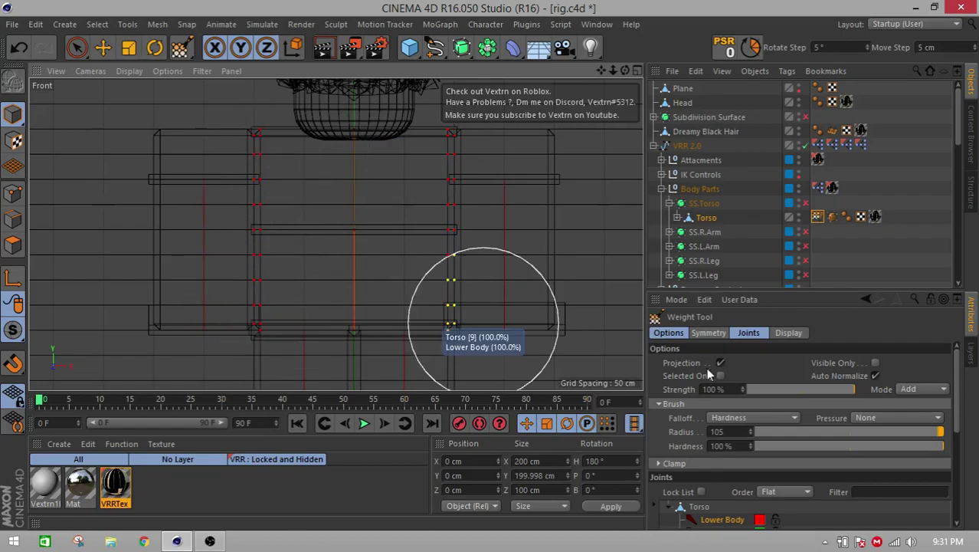
# - Choose the Upper Body joint for weighting and set the brush strength to 11.111 % and its radius to 15
pyautogui.scroll(-3, 764, 474)
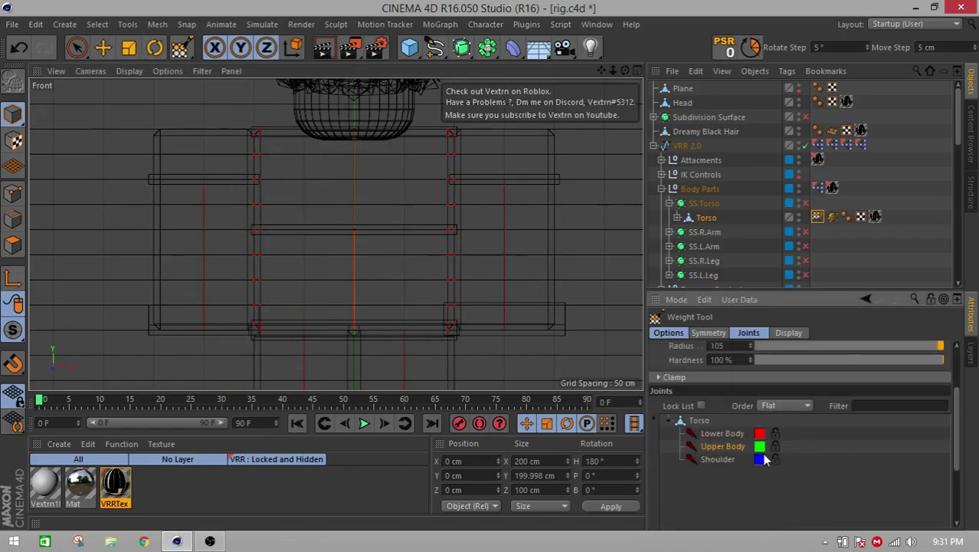
pyautogui.scroll(3, 764, 464)
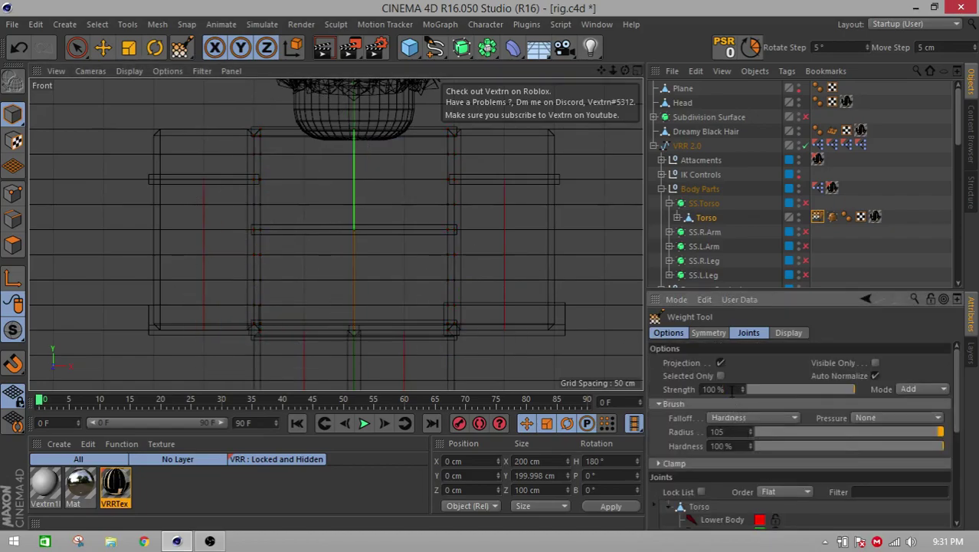
pyautogui.press('Return')
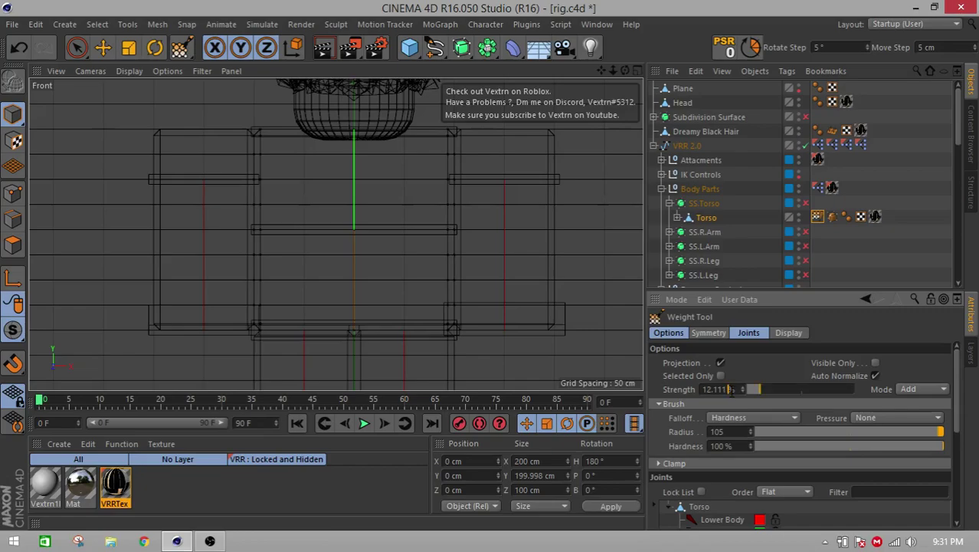
pyautogui.write('1')
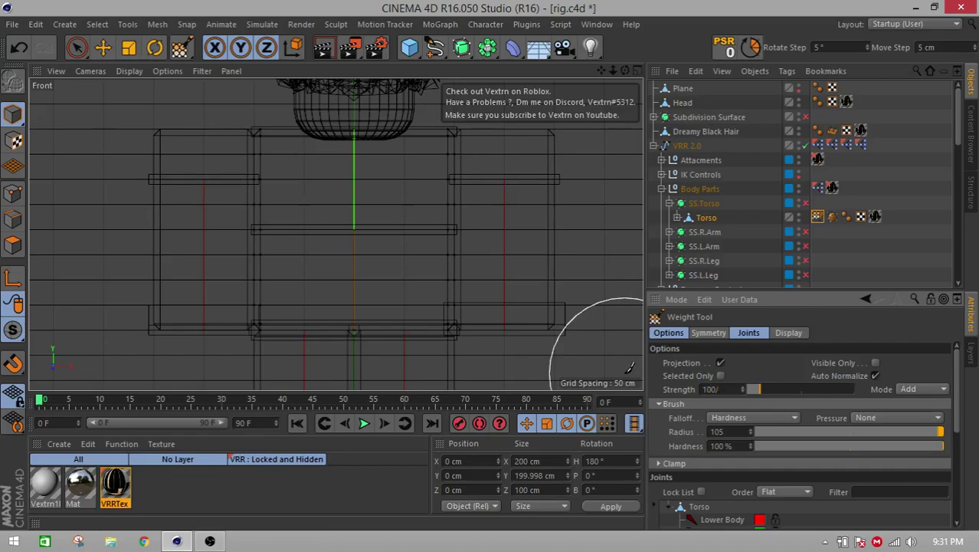
pyautogui.scroll(3, 542, 367)
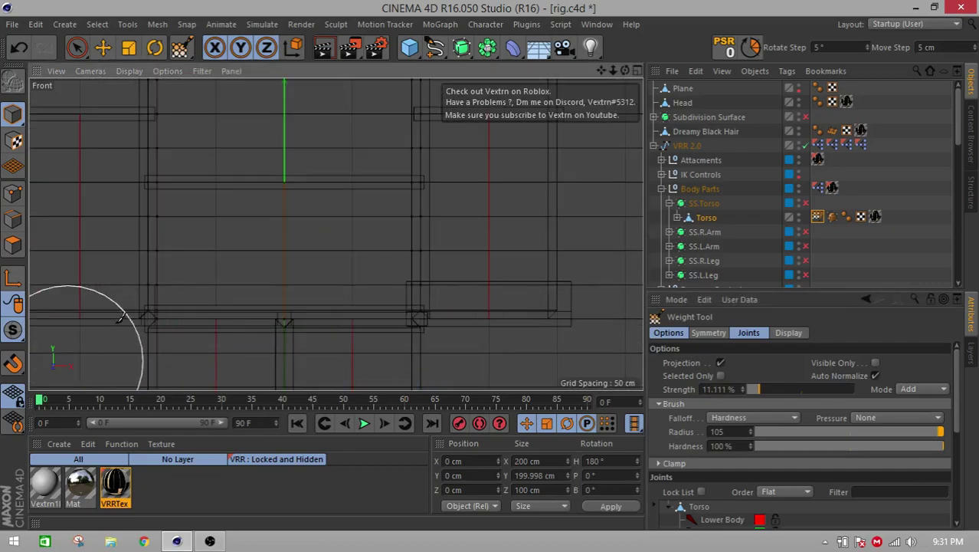
pyautogui.moveTo(197, 287)
pyautogui.mouseDown(button='middle')
pyautogui.moveTo(123, 285)
pyautogui.moveTo(157, 282)
pyautogui.moveTo(136, 282)
pyautogui.mouseUp(button='middle')
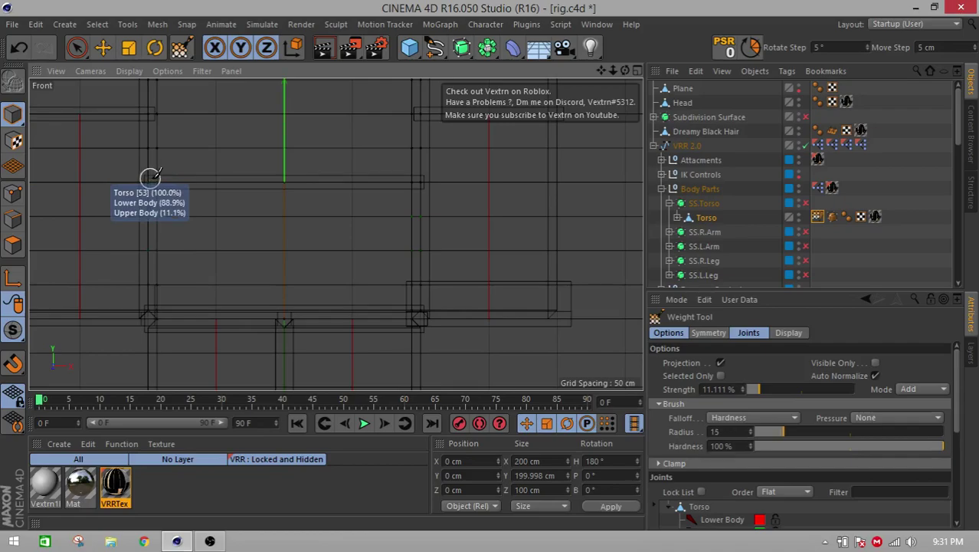
# - Build up the Upper Body weight in 11.111 % dabs on both sides of the torso's midline and the two vertex rows above it
pyautogui.rightClick(151, 179)
pyautogui.click(129, 178)
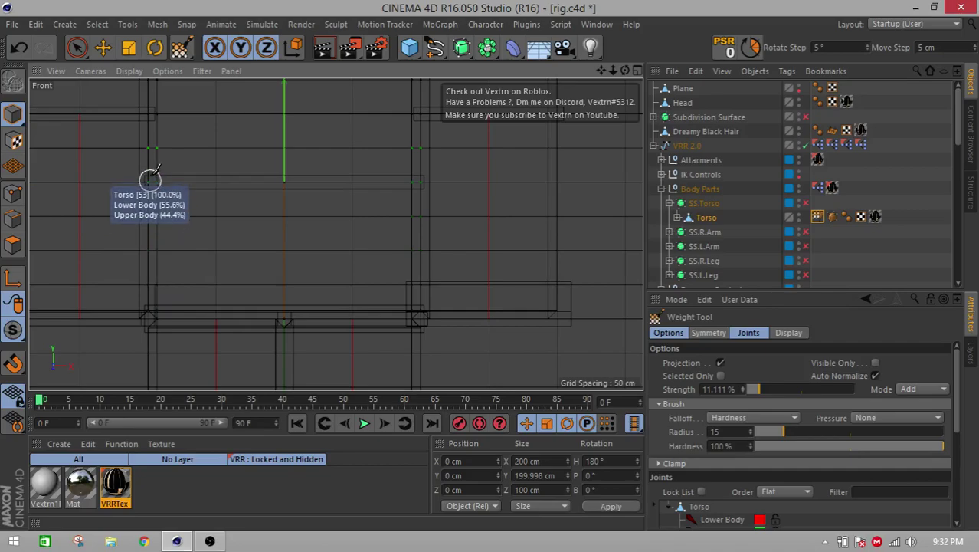
pyautogui.scroll(2, 153, 149)
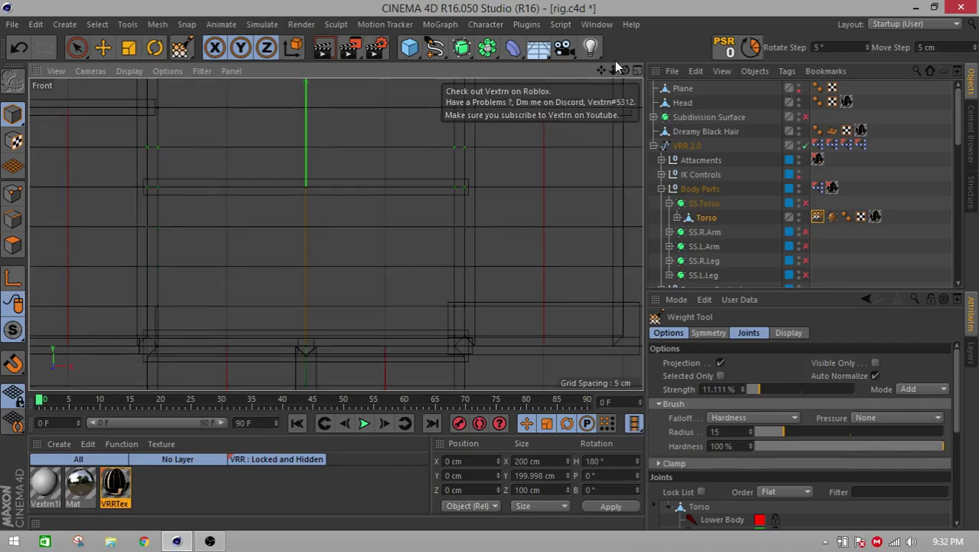
pyautogui.moveTo(601, 72); pyautogui.dragTo(600, 115)
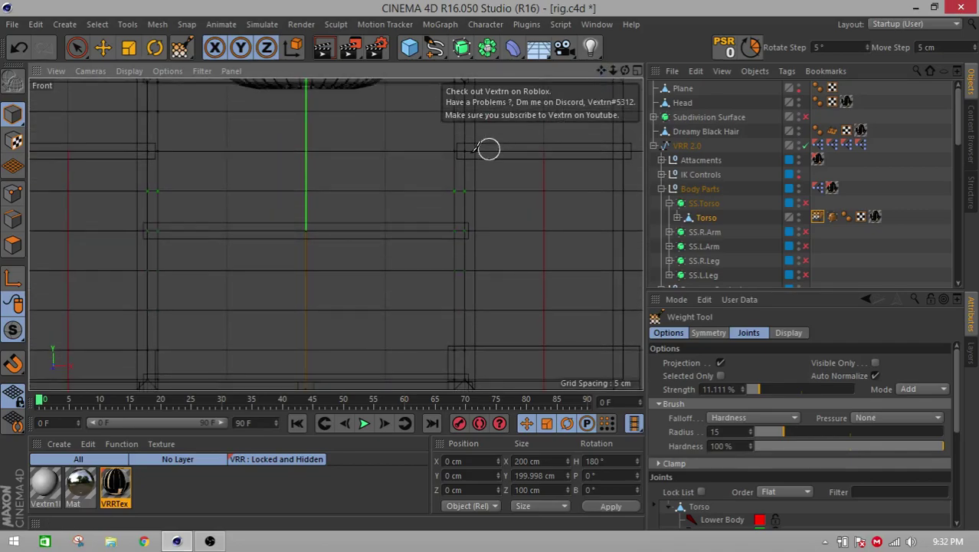
pyautogui.moveTo(458, 150); pyautogui.dragTo(459, 150)
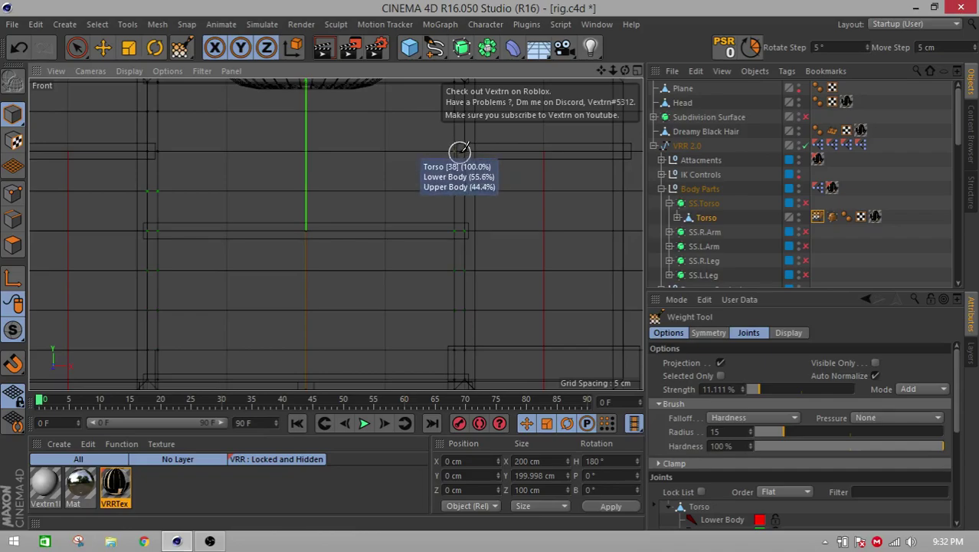
pyautogui.moveTo(148, 152); pyautogui.dragTo(148, 152)
pyautogui.click(148, 152)
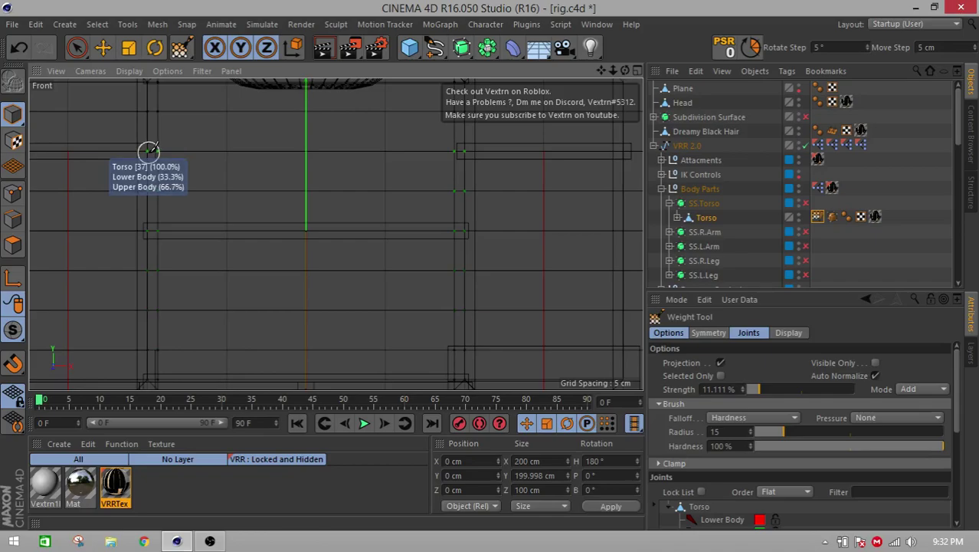
# - Build up the Upper Body weight in 11.111 % dabs on both sides of the torso's uppermost vertex rows, bringing the top corners to 100 %
pyautogui.scroll(1, 149, 152)
pyautogui.moveTo(600, 72); pyautogui.dragTo(603, 135)
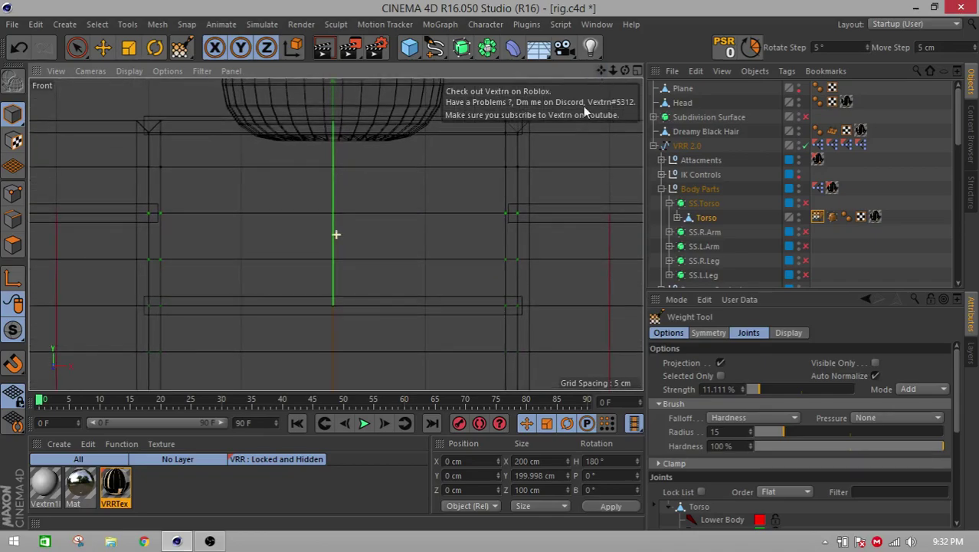
pyautogui.click(506, 163)
pyautogui.click(506, 163)
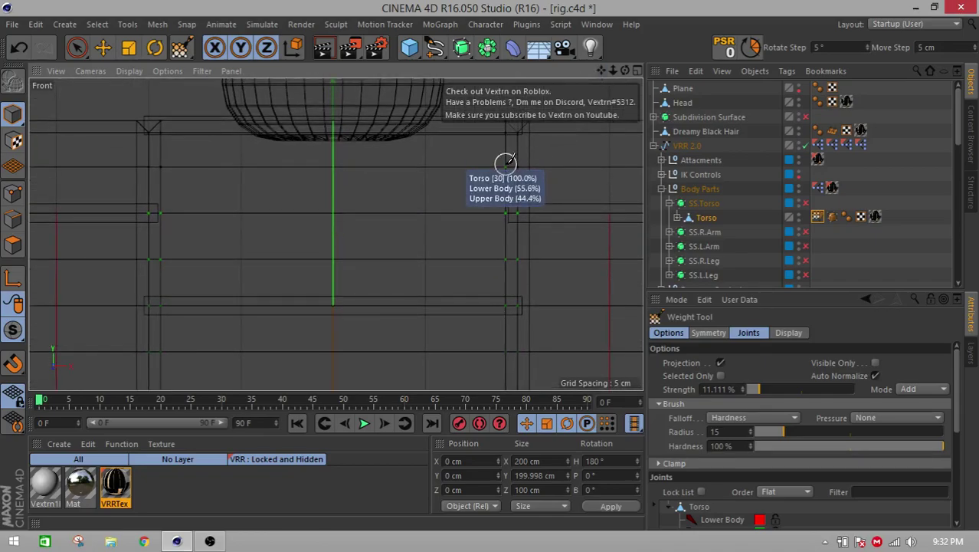
pyautogui.click(506, 163)
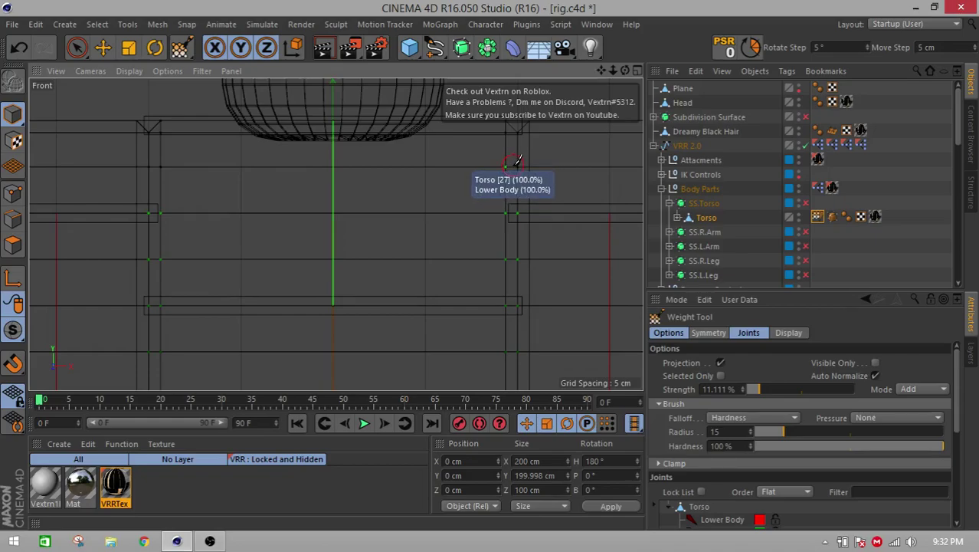
pyautogui.click(525, 164)
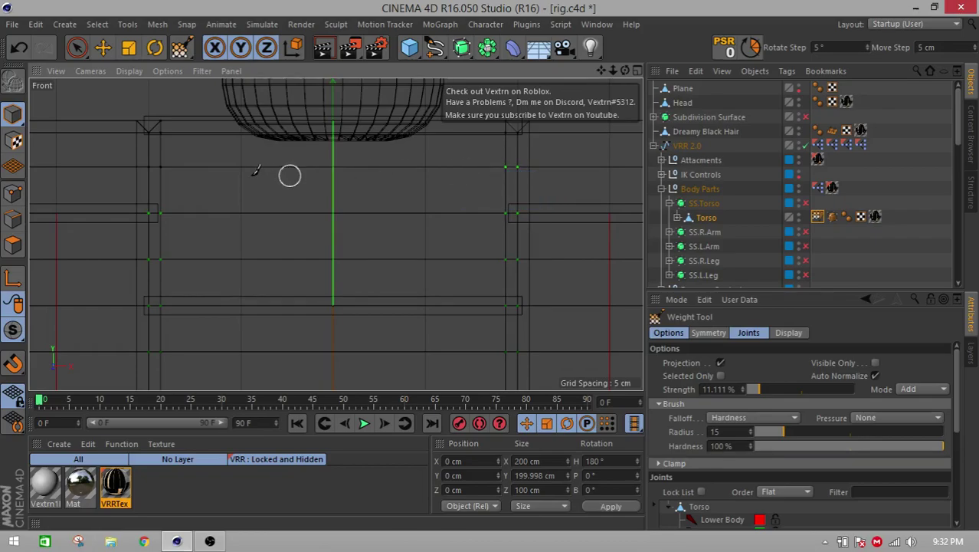
pyautogui.click(155, 126)
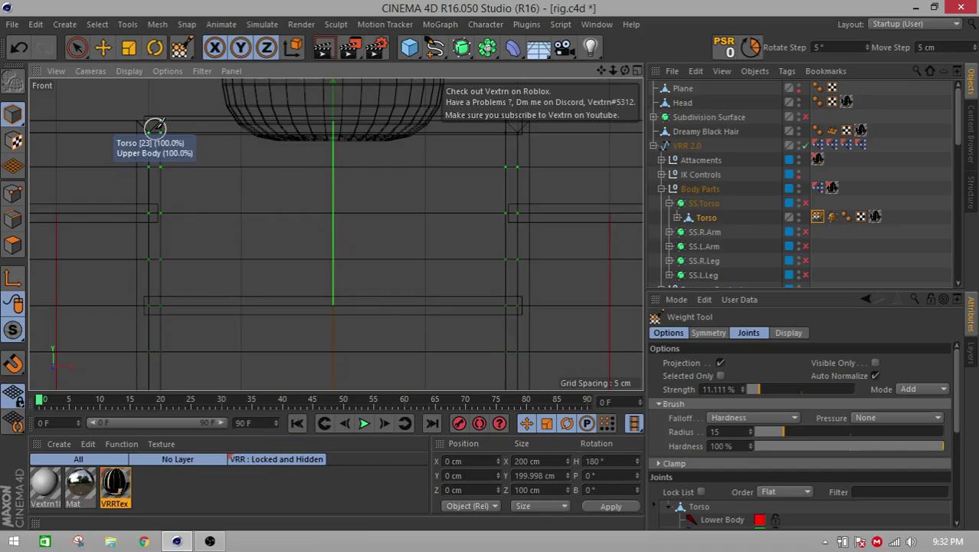
pyautogui.click(512, 126)
pyautogui.click(511, 127)
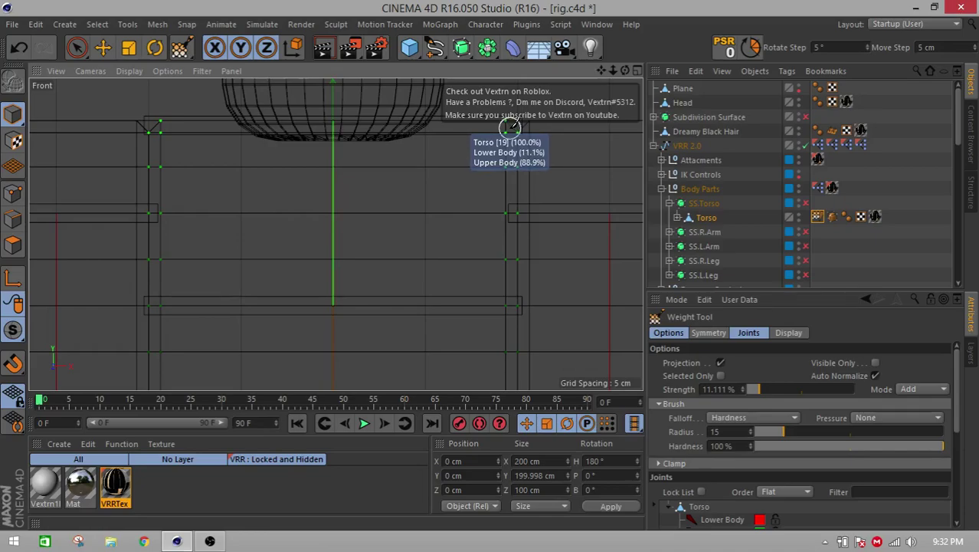
pyautogui.click(511, 126)
# - Enlarge the brush radius to 24 and add further Upper Body dabs on both sides of the torso's midline and the rows above
pyautogui.moveTo(601, 71); pyautogui.dragTo(615, 0)
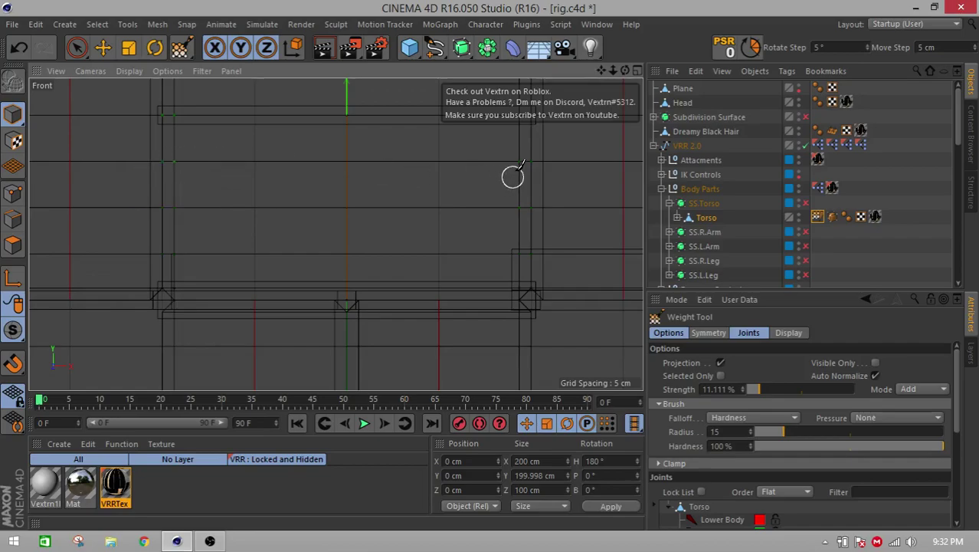
pyautogui.moveTo(602, 70); pyautogui.dragTo(603, 87)
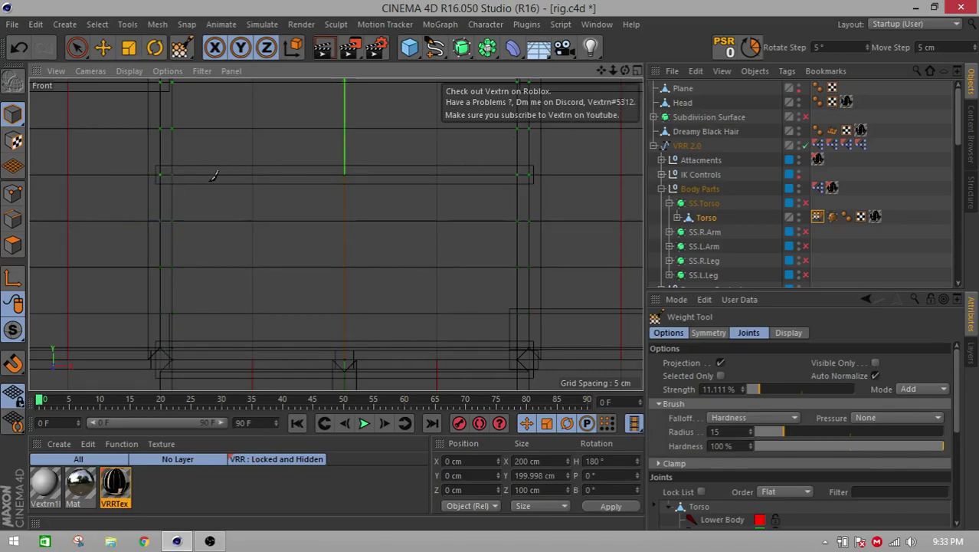
pyautogui.moveTo(184, 196); pyautogui.dragTo(190, 194, button='middle')
pyautogui.click(166, 176)
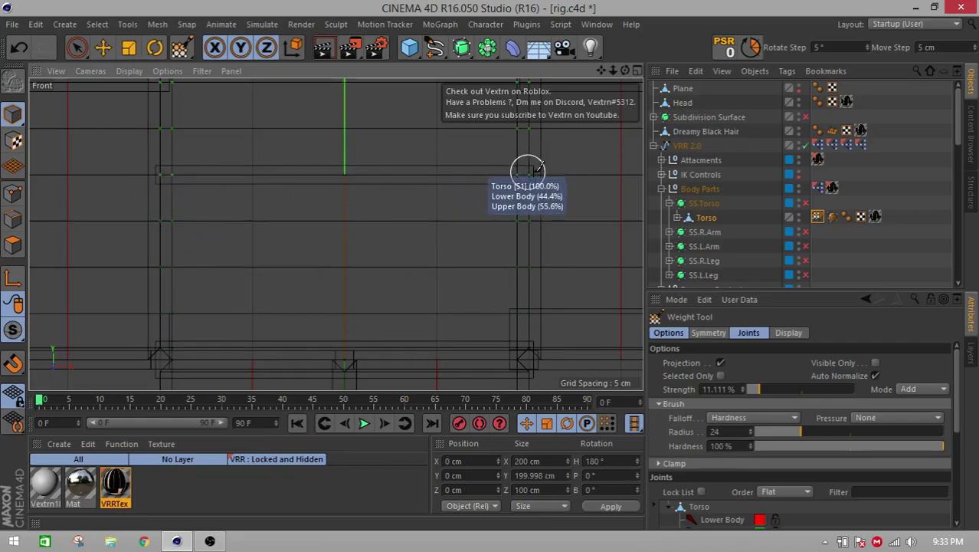
pyautogui.moveTo(603, 72); pyautogui.dragTo(609, 101)
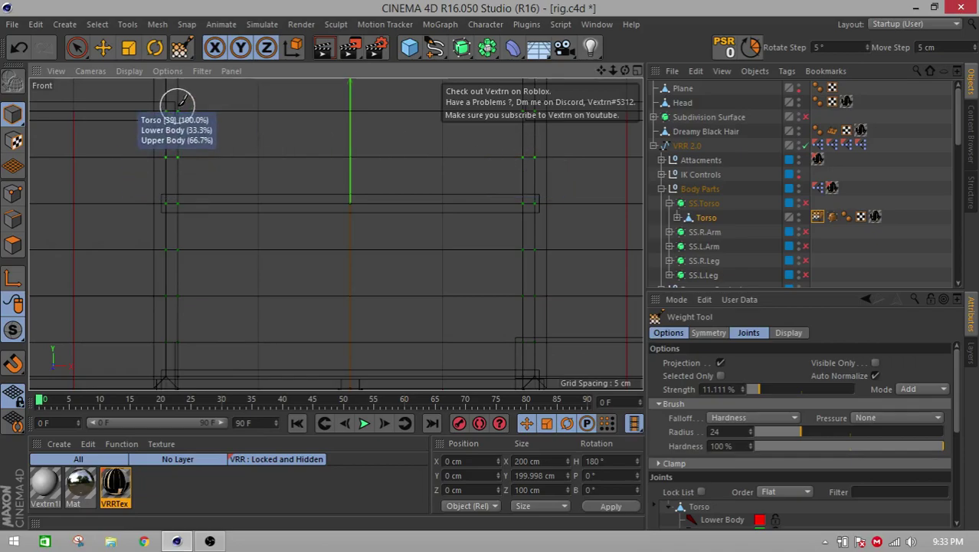
pyautogui.moveTo(599, 74); pyautogui.dragTo(582, 92)
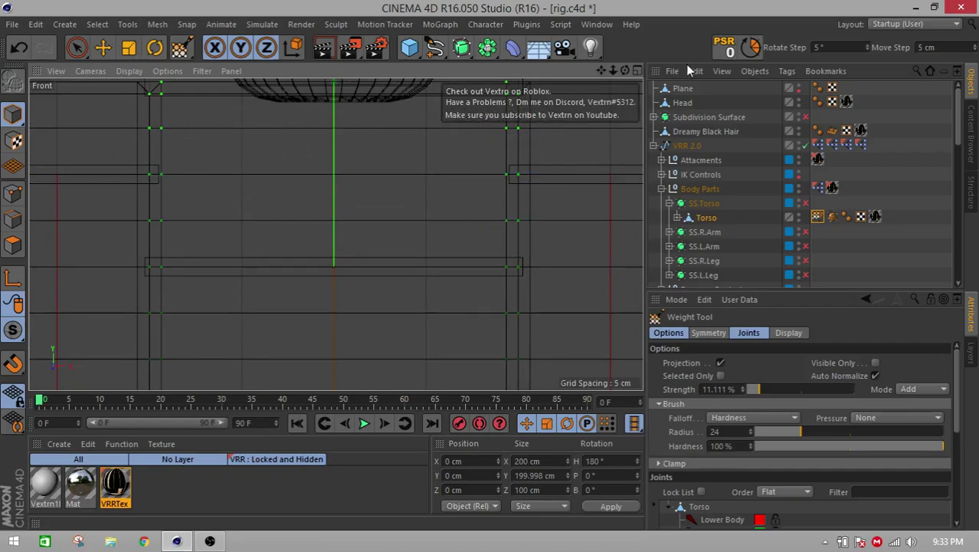
# - Maximize the Perspective view and leave weight painting by switching to the Move tool
pyautogui.click(638, 70)
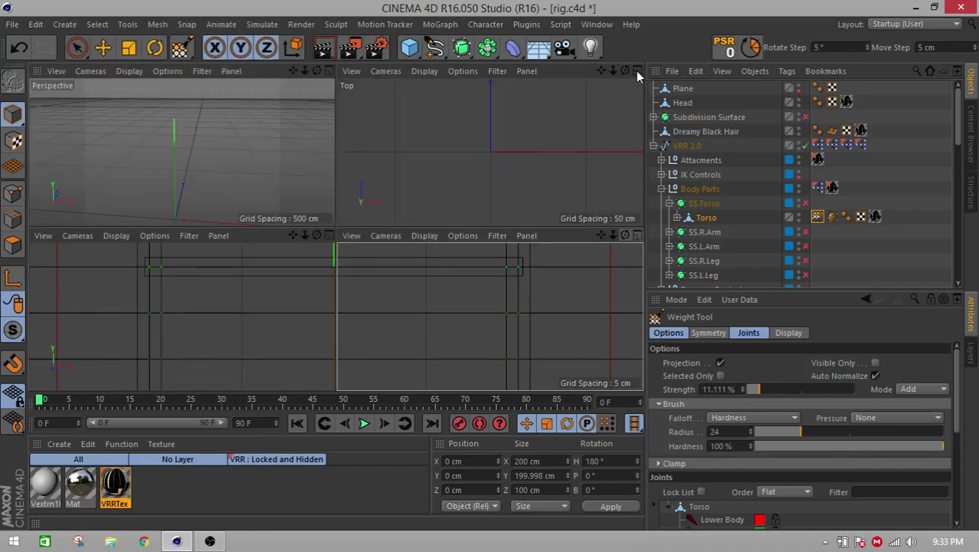
pyautogui.click(328, 71)
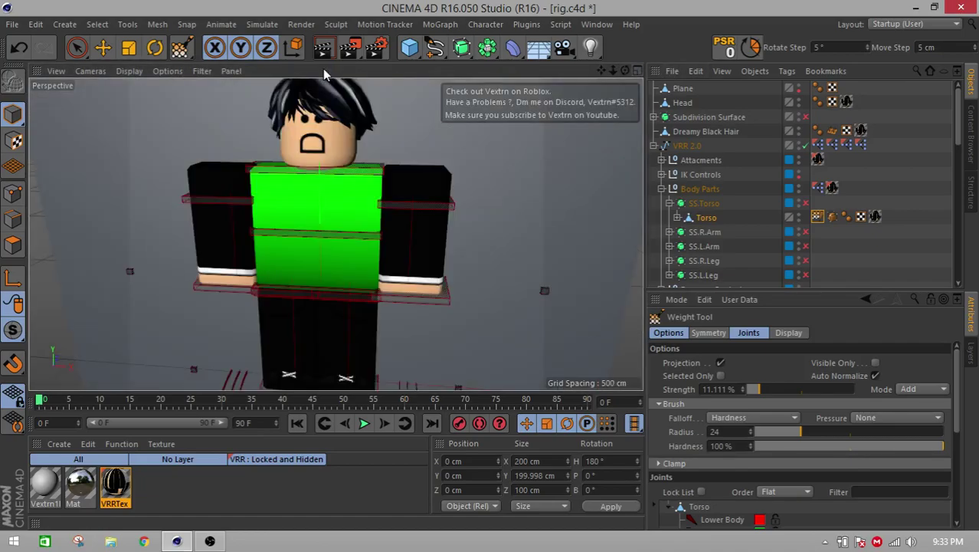
pyautogui.click(102, 47)
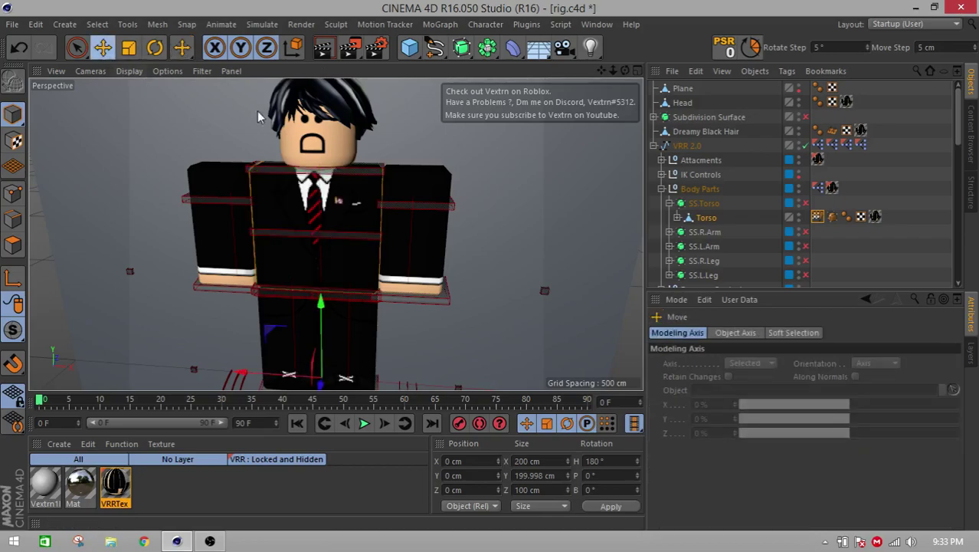
# - Rotate the torso's middle control freely to test the bend, and reset its H, P and B rotation to 0°
pyautogui.scroll(-10, 716, 194)
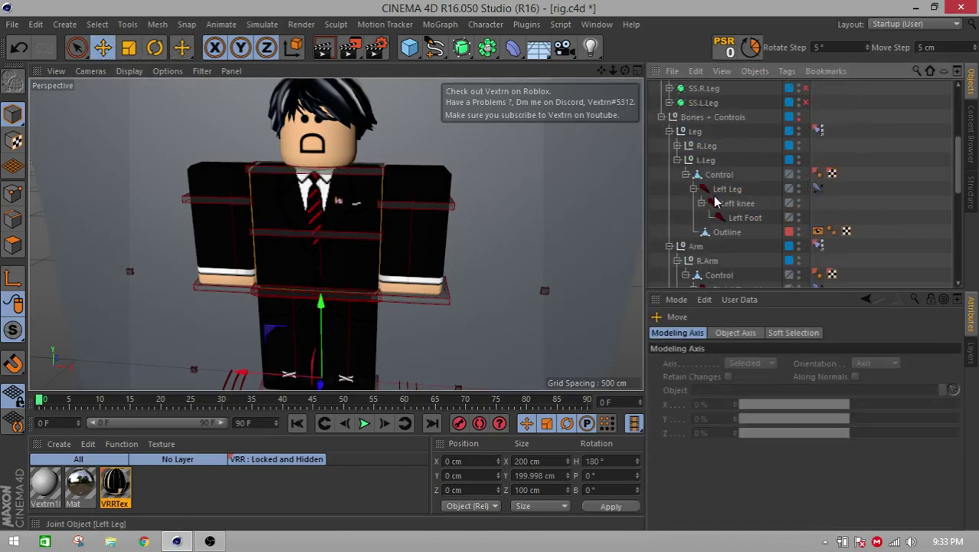
pyautogui.click(301, 243)
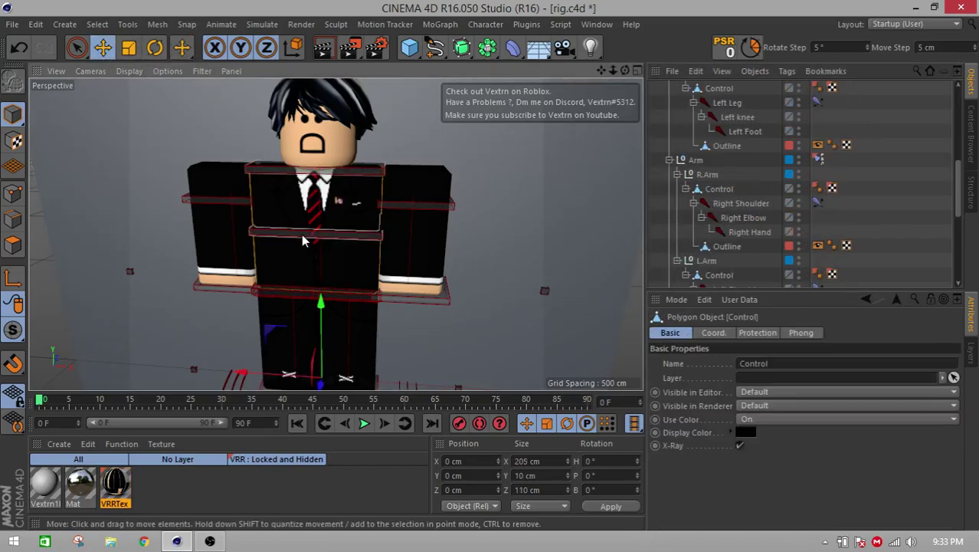
pyautogui.click(157, 50)
pyautogui.moveTo(291, 213)
pyautogui.mouseDown()
pyautogui.moveTo(298, 168)
pyautogui.moveTo(282, 211)
pyautogui.moveTo(277, 201)
pyautogui.moveTo(295, 192)
pyautogui.moveTo(259, 223)
pyautogui.moveTo(289, 222)
pyautogui.mouseUp()
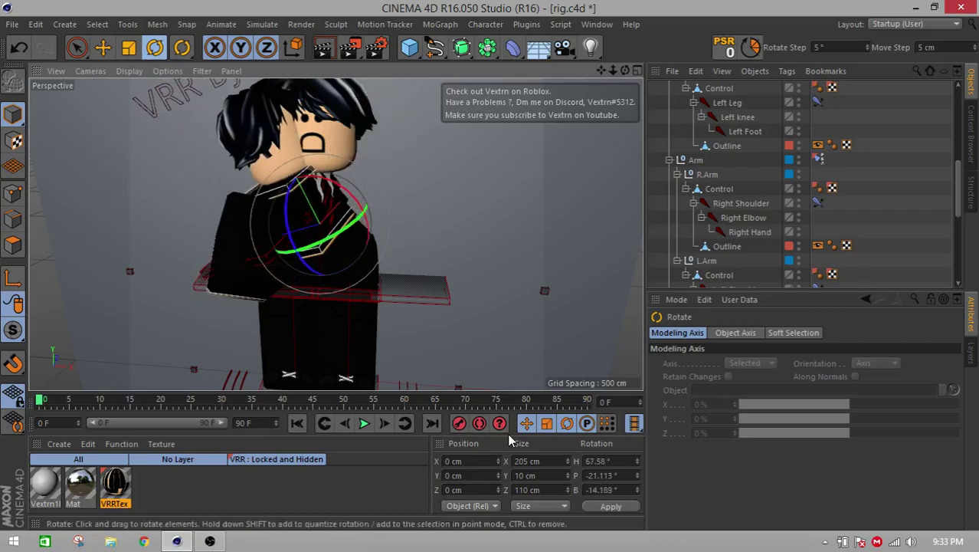
pyautogui.click(611, 506)
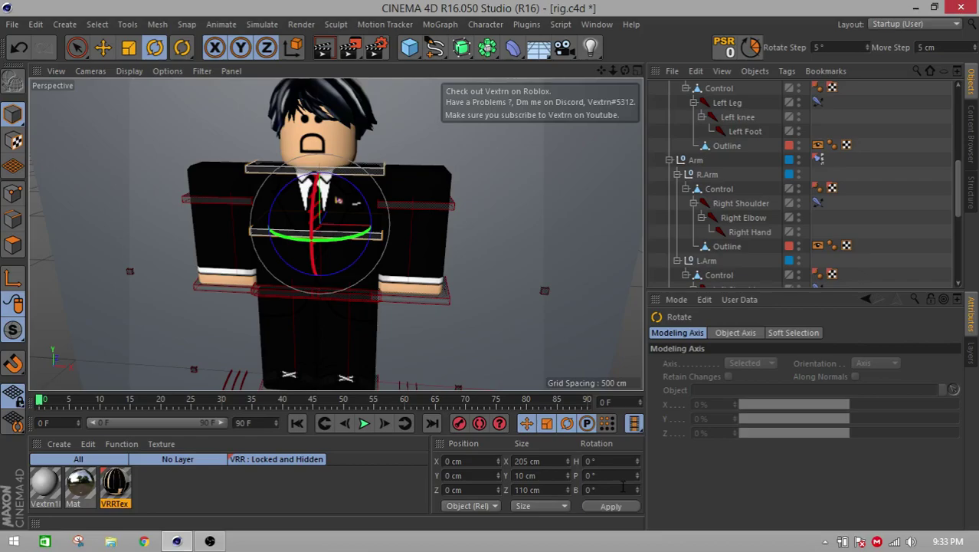
# - Collapse the Body Parts and Bones + Controls groups under VRR 2.0 and clear the selection
pyautogui.scroll(5, 716, 177)
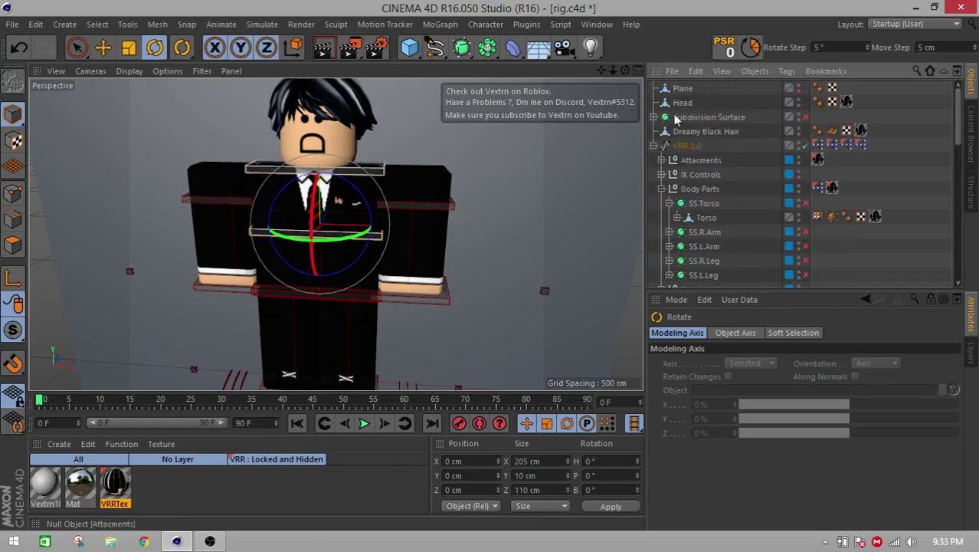
pyautogui.moveTo(603, 70)
pyautogui.mouseDown()
pyautogui.moveTo(610, 60)
pyautogui.moveTo(600, 85)
pyautogui.mouseUp()
pyautogui.scroll(-4, 566, 204)
pyautogui.scroll(-3, 565, 205)
pyautogui.scroll(3, 566, 196)
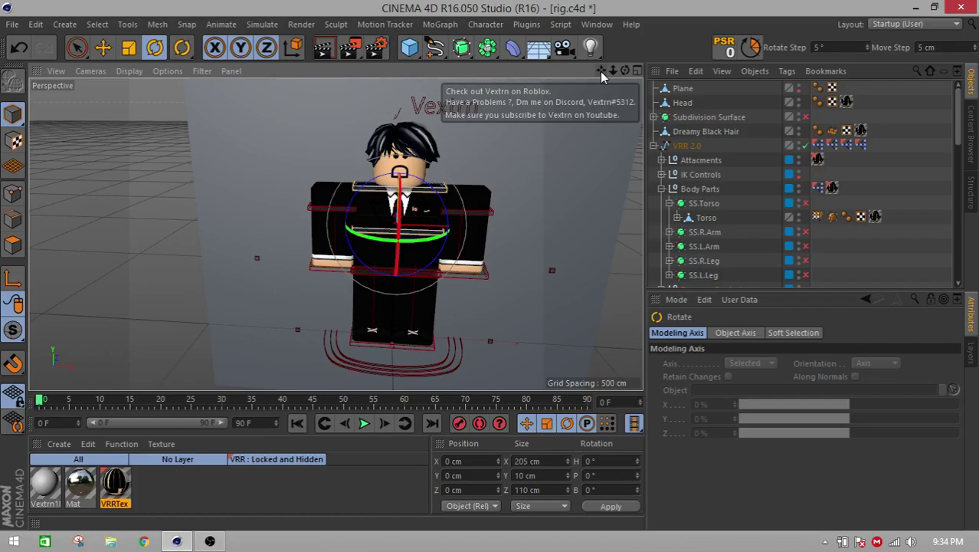
pyautogui.keyDown('alt'); pyautogui.moveTo(550, 192); pyautogui.dragTo(526, 166); pyautogui.keyUp('alt')
pyautogui.moveTo(601, 71); pyautogui.dragTo(573, 91)
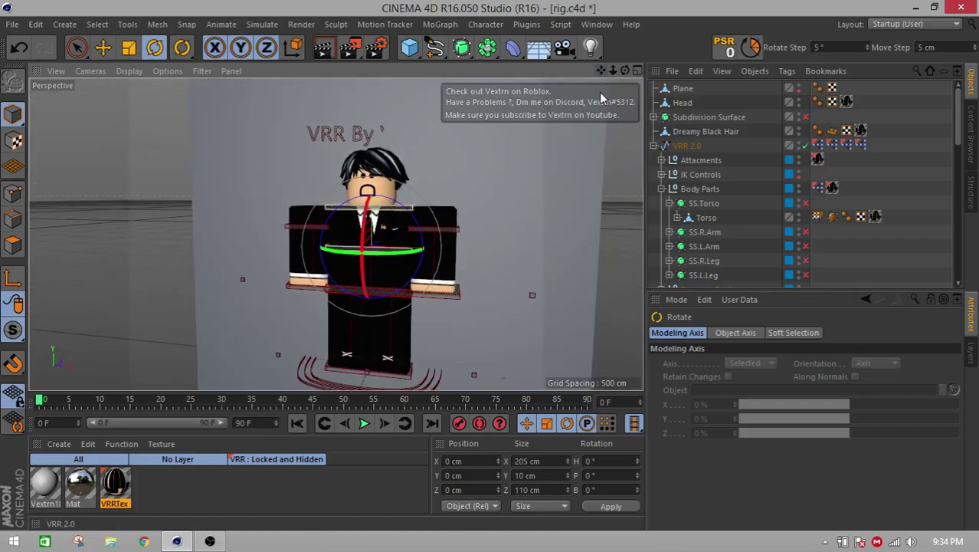
pyautogui.click(686, 145)
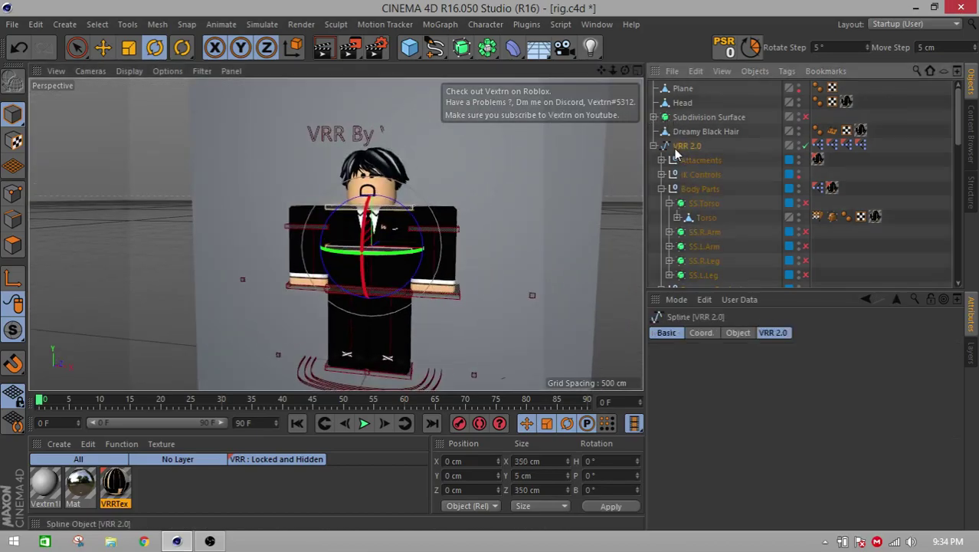
pyautogui.click(662, 190)
pyautogui.click(662, 204)
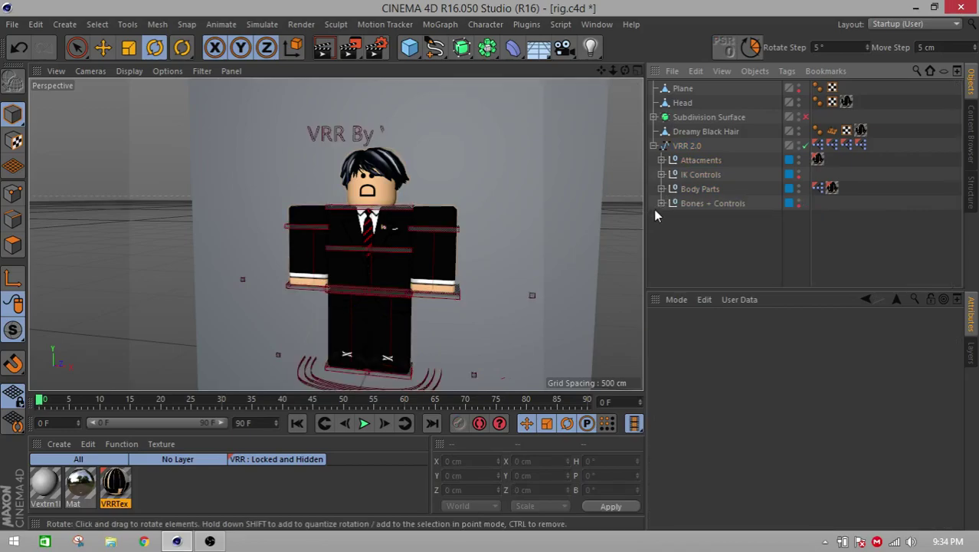
# - Delete the Plane, Head, Dreamy Black Hair and Subdivision Surface objects that sit outside the VRR 2.0 hierarchy
pyautogui.click(682, 102)
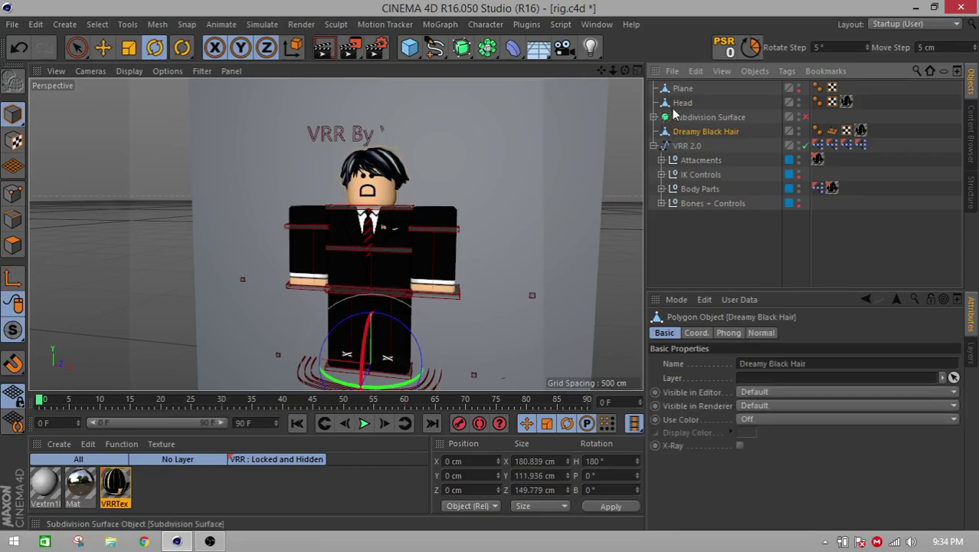
pyautogui.click(677, 104)
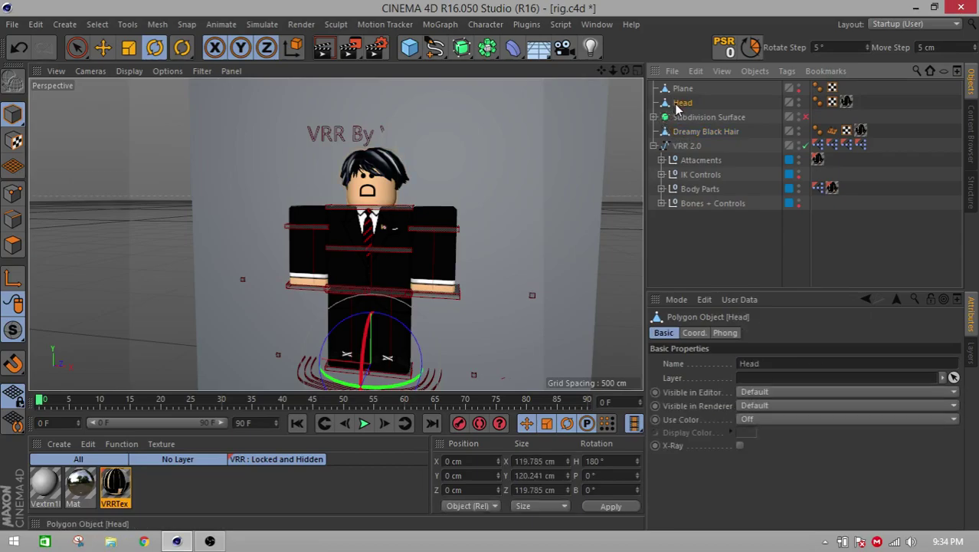
pyautogui.click(677, 129)
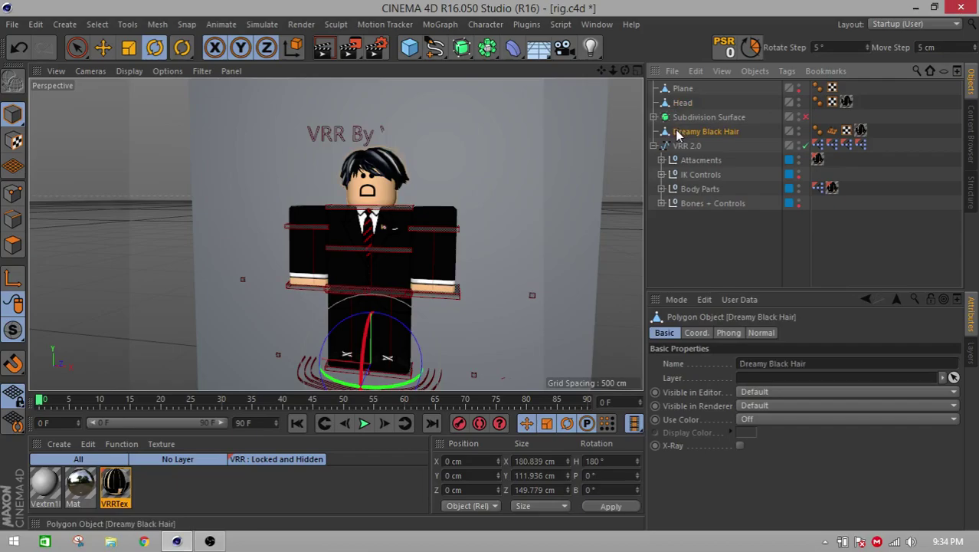
pyautogui.keyDown('ctrl'); pyautogui.click(678, 102); pyautogui.keyUp('ctrl')
pyautogui.keyDown('ctrl'); pyautogui.click(680, 89); pyautogui.keyUp('ctrl')
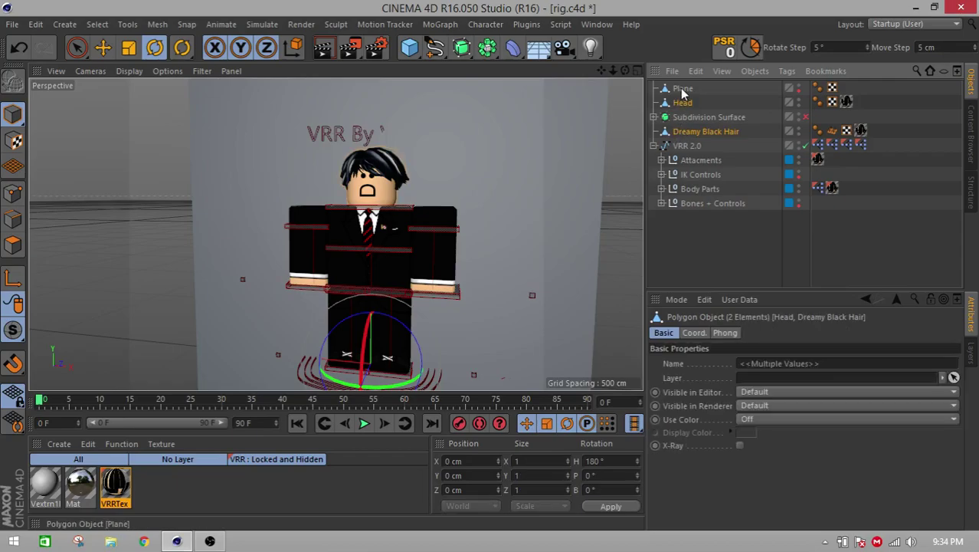
pyautogui.press('Delete')
pyautogui.click(683, 90)
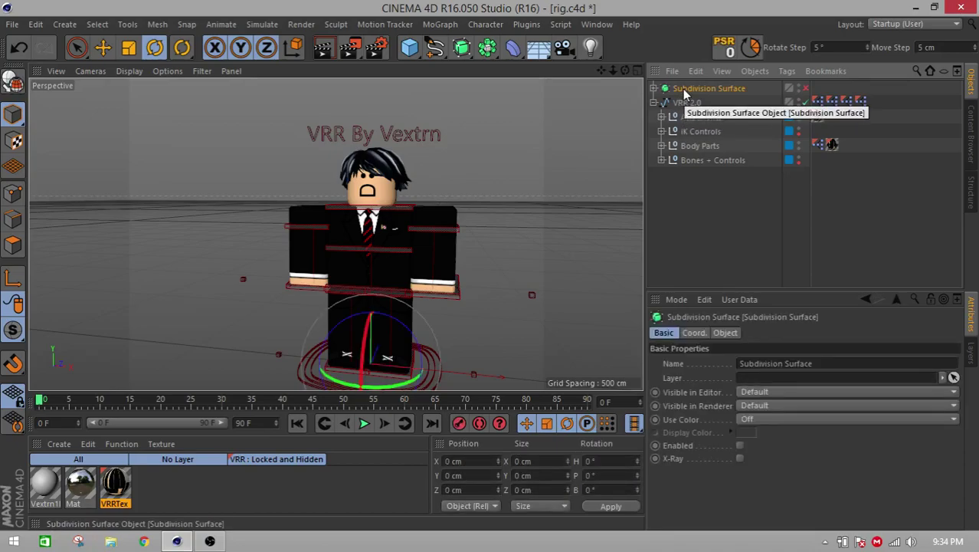
pyautogui.press('Delete')
# - Delete the Vextrn1Mtl and Mat materials, leaving only the rig's VRRTex material
pyautogui.click(81, 486)
pyautogui.keyDown('ctrl'); pyautogui.click(46, 490); pyautogui.keyUp('ctrl')
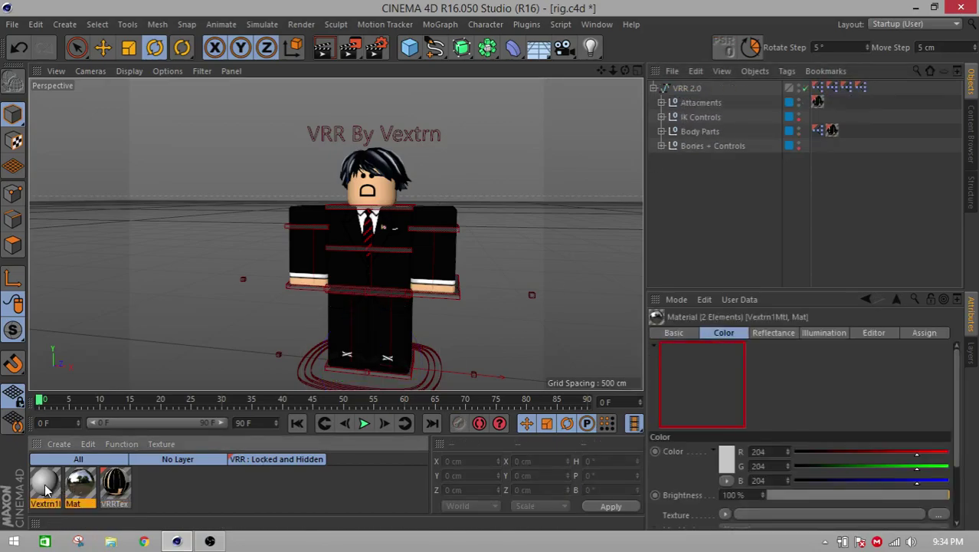
pyautogui.press('Delete')
# - Enable Bump in the Bump Settings of the VRR 2.0 rig and zoom in on the torso
pyautogui.click(688, 88)
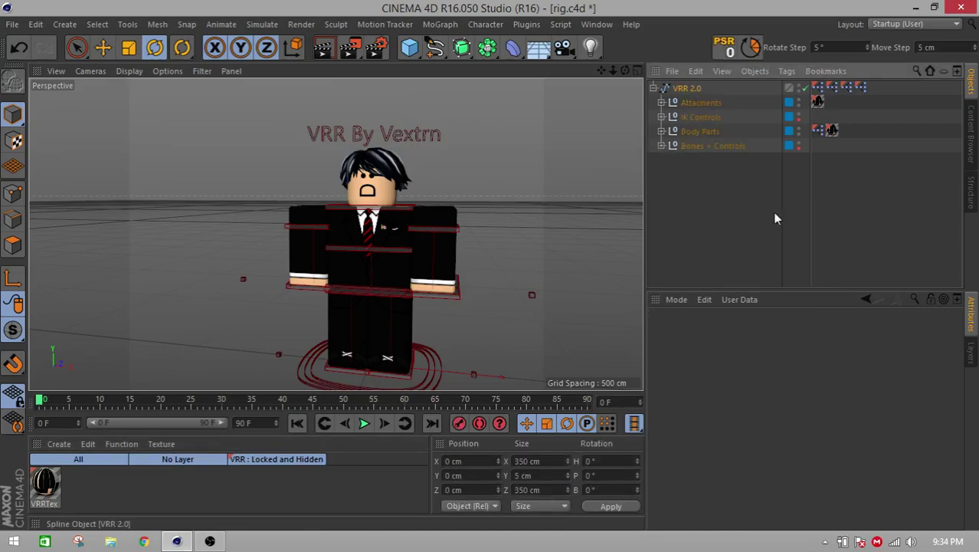
pyautogui.moveTo(953, 384); pyautogui.dragTo(957, 434)
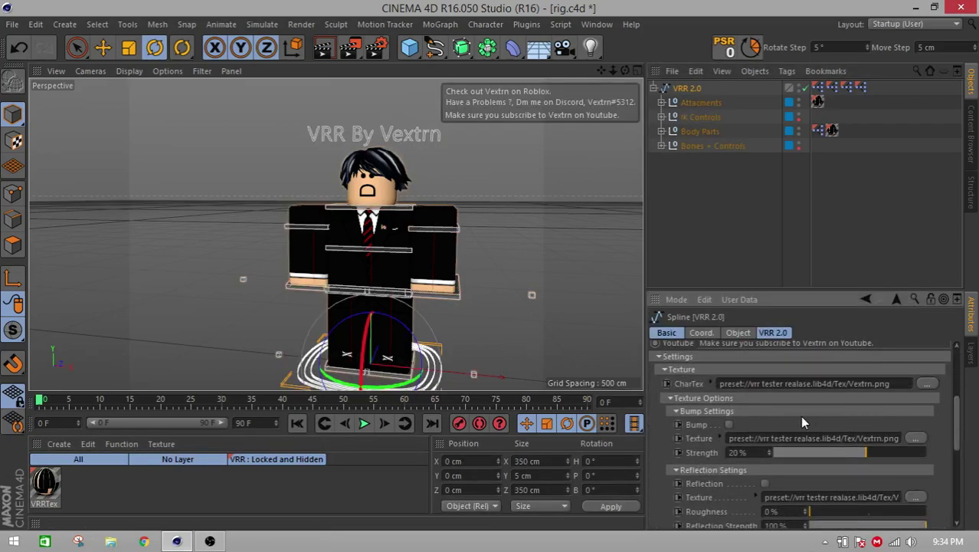
pyautogui.click(729, 424)
pyautogui.scroll(2, 410, 322)
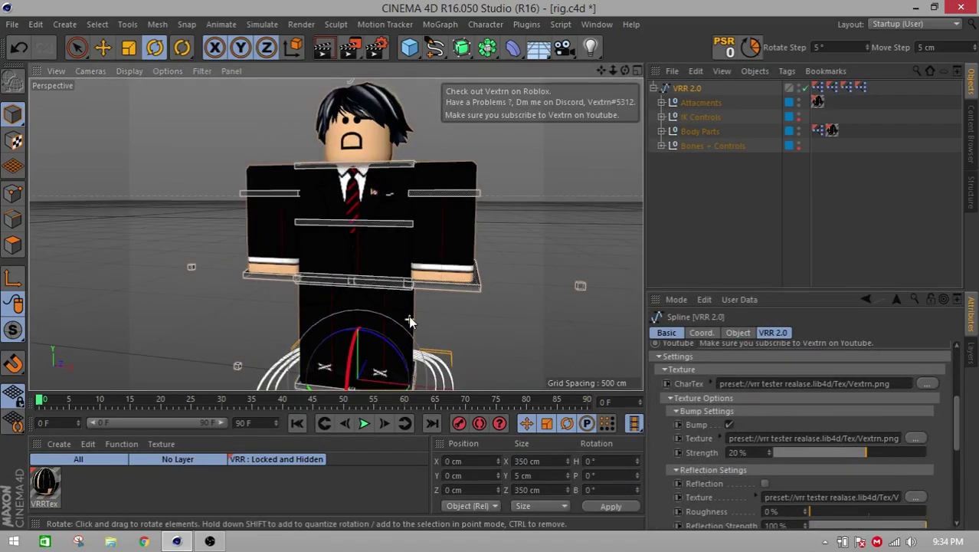
pyautogui.scroll(2, 410, 321)
# - Test the rig's bump strength at 100 % on the sleeves, and set it back to 20 %
pyautogui.moveTo(842, 452); pyautogui.dragTo(976, 456)
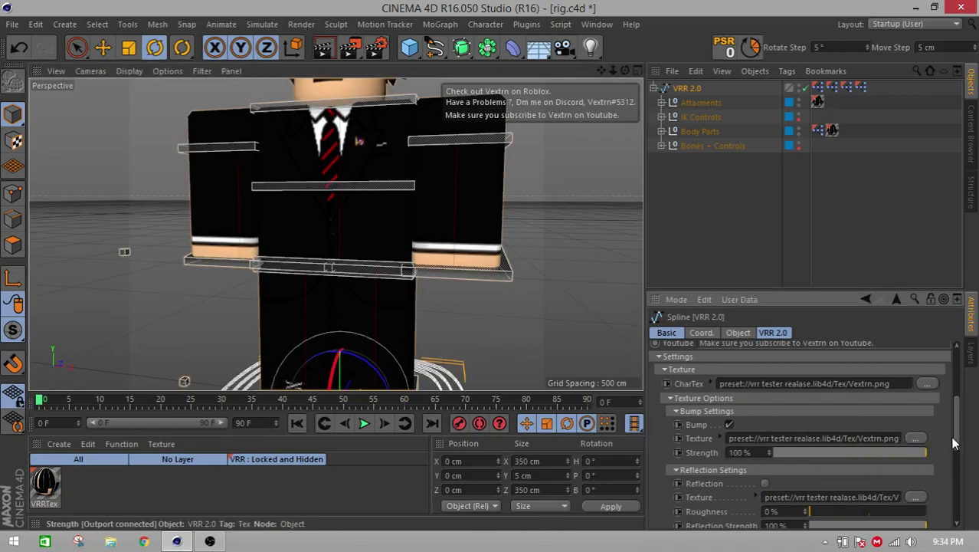
pyautogui.scroll(1, 573, 268)
pyautogui.keyDown('alt'); pyautogui.moveTo(572, 264); pyautogui.dragTo(619, 262); pyautogui.keyUp('alt')
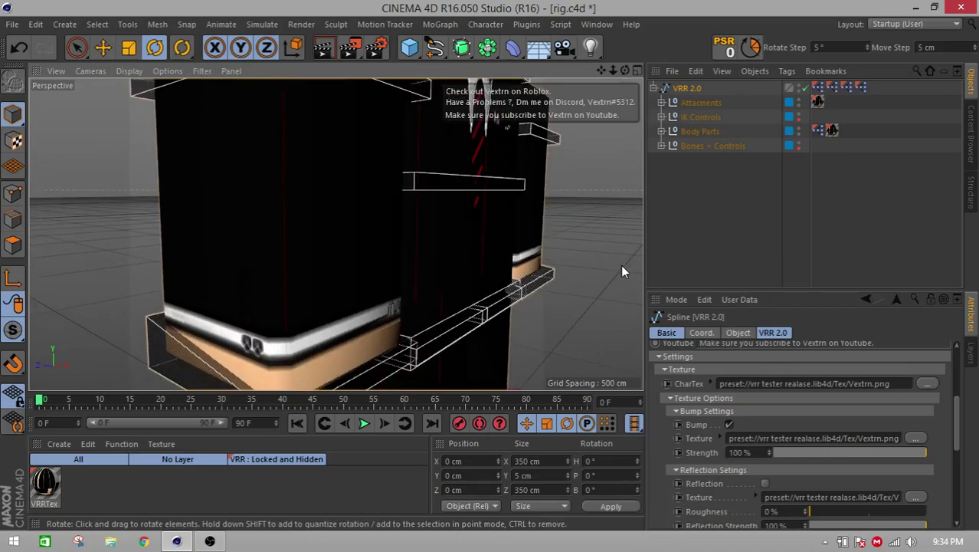
pyautogui.hotkey('ctrl', 'z')
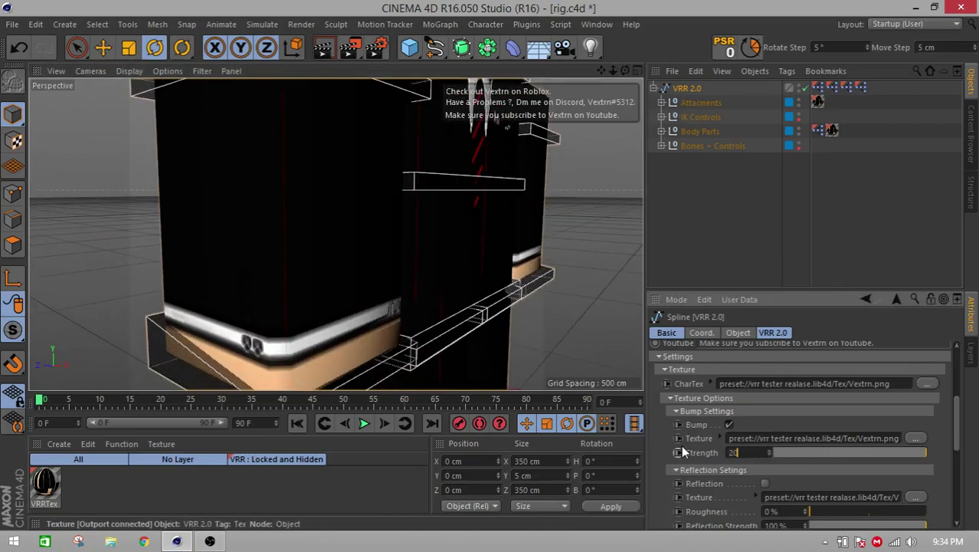
# - Test the Rig Size and Head Size settings of VRR 2.0, and return both to 1
pyautogui.scroll(-6, 685, 435)
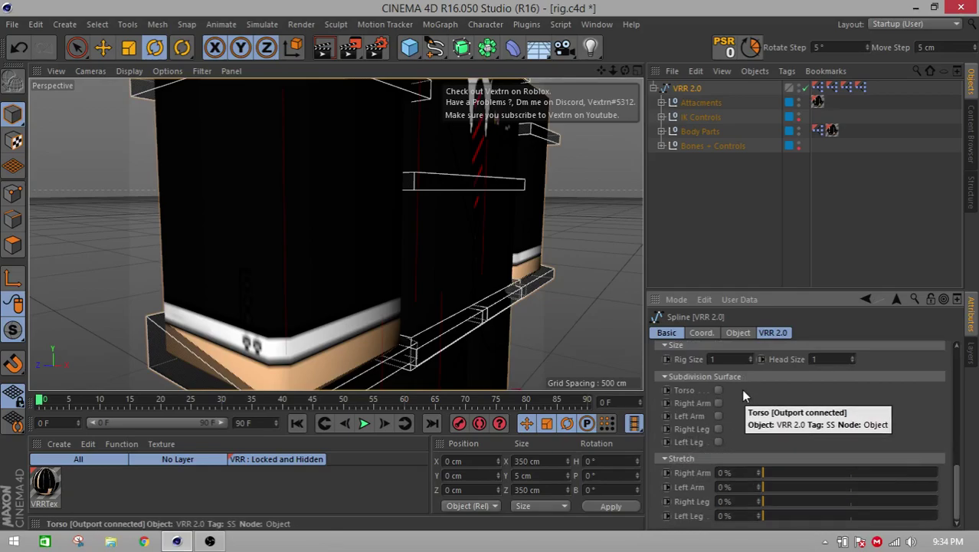
pyautogui.click(750, 357)
pyautogui.click(750, 361)
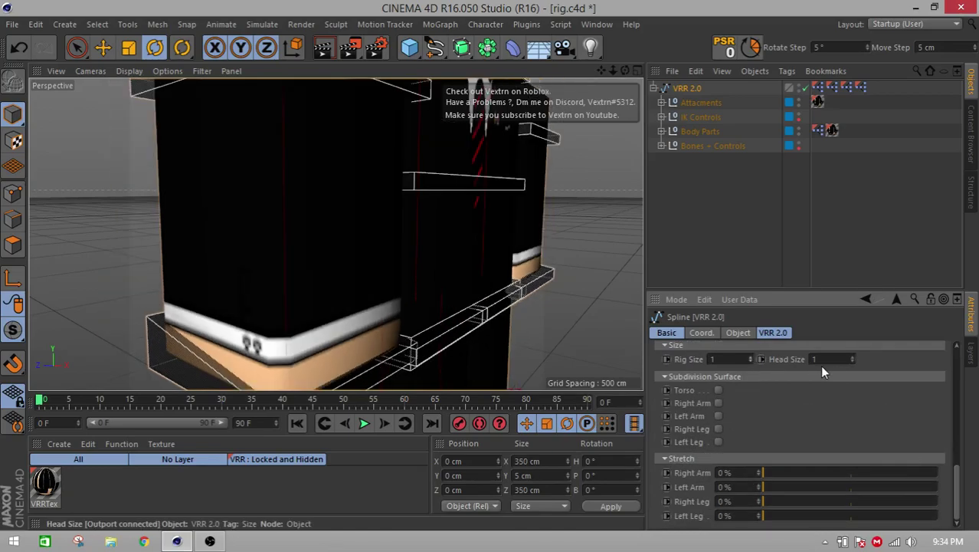
pyautogui.moveTo(851, 360); pyautogui.dragTo(851, 358)
pyautogui.scroll(-5, 456, 274)
pyautogui.keyDown('alt'); pyautogui.moveTo(538, 204); pyautogui.dragTo(624, 263); pyautogui.keyUp('alt')
pyautogui.click(852, 361)
pyautogui.click(852, 362)
pyautogui.click(852, 362)
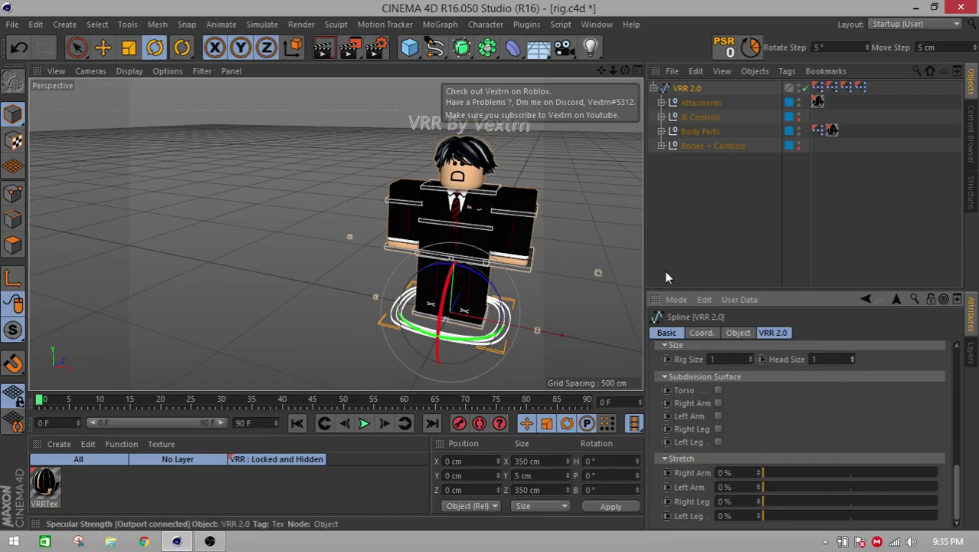
pyautogui.moveTo(601, 70); pyautogui.dragTo(540, 168)
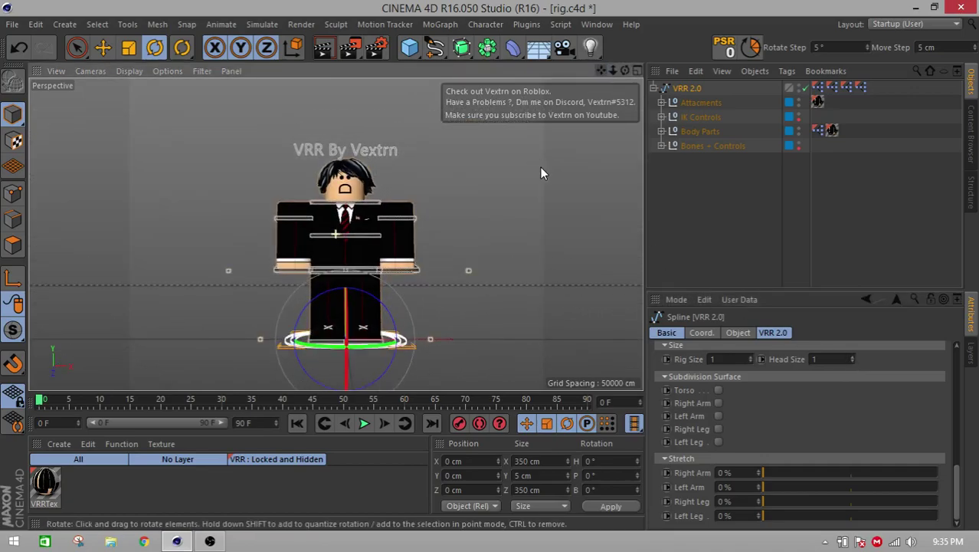
pyautogui.click(540, 171)
pyautogui.keyDown('alt'); pyautogui.moveTo(443, 247); pyautogui.dragTo(438, 265); pyautogui.keyUp('alt')
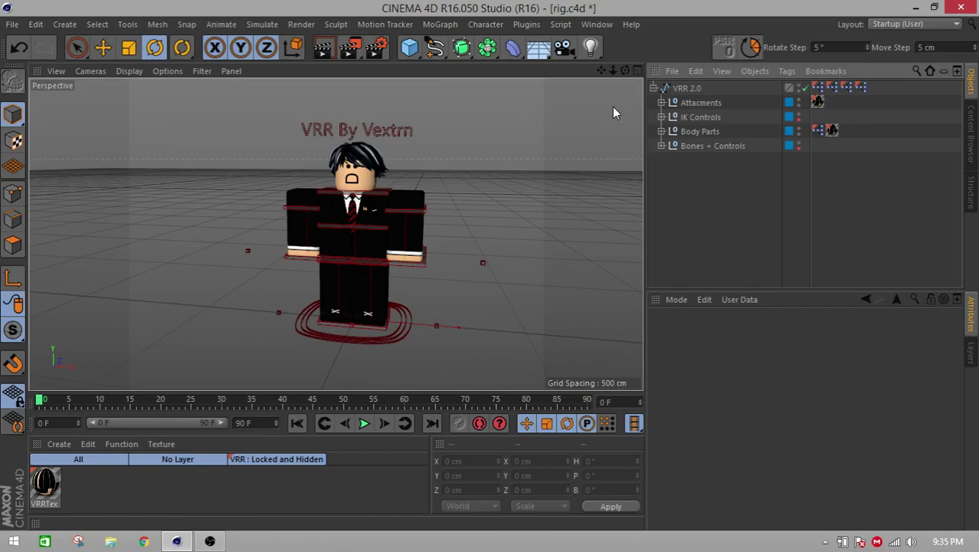
pyautogui.scroll(5, 426, 202)
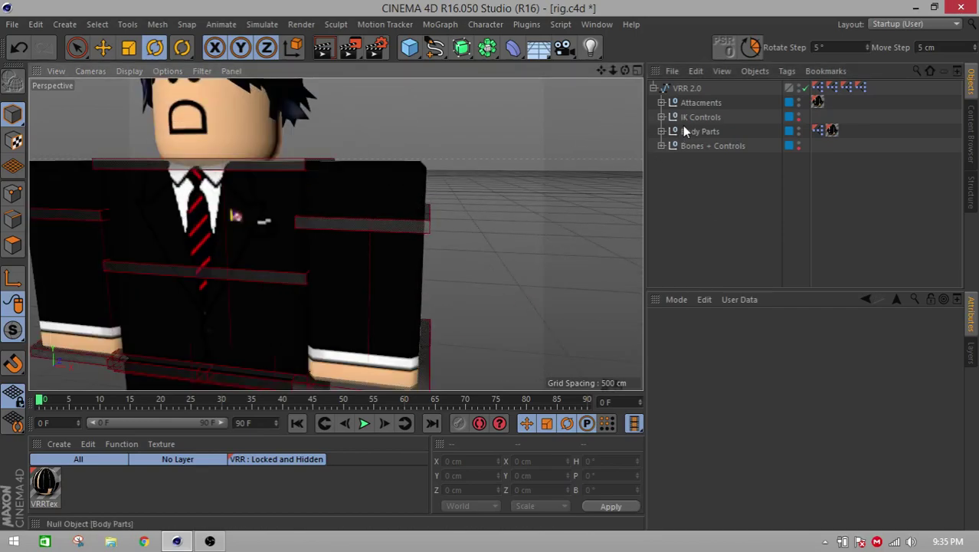
pyautogui.scroll(-5, 566, 199)
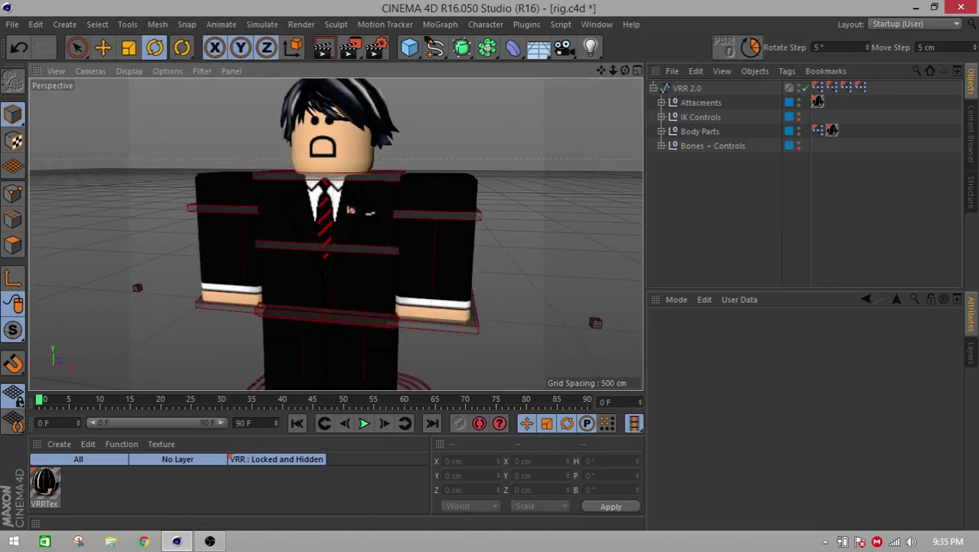
pyautogui.moveTo(601, 70); pyautogui.dragTo(611, 58)
pyautogui.click(686, 89)
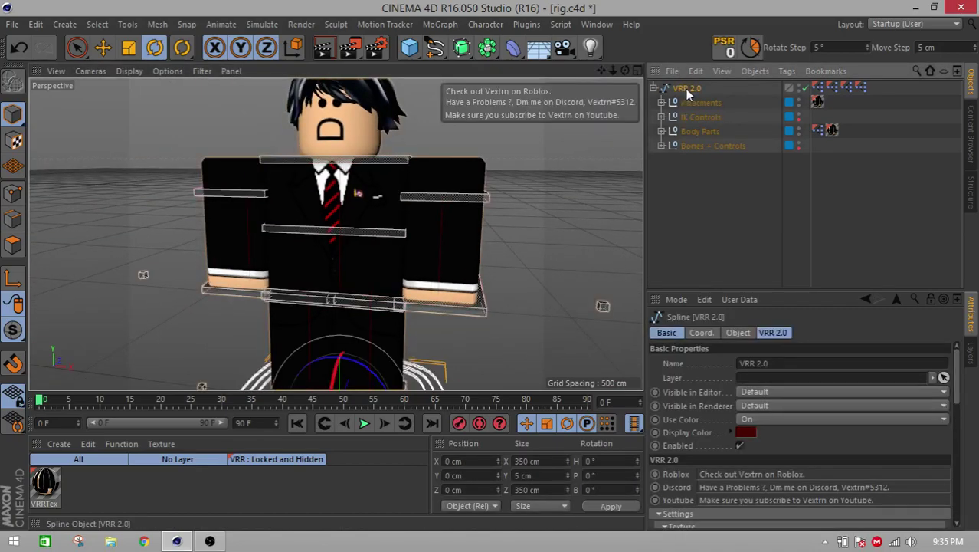
pyautogui.click(695, 184)
# - Open the user data manager for VRR 2.0 and add a new group between the Size and Subdivision Surface groups
pyautogui.click(685, 87)
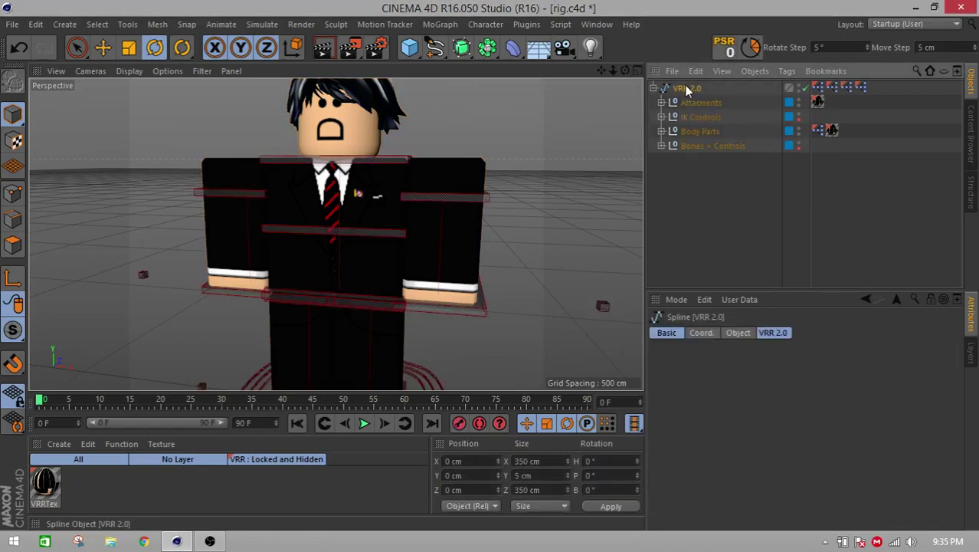
pyautogui.click(739, 299)
pyautogui.click(742, 326)
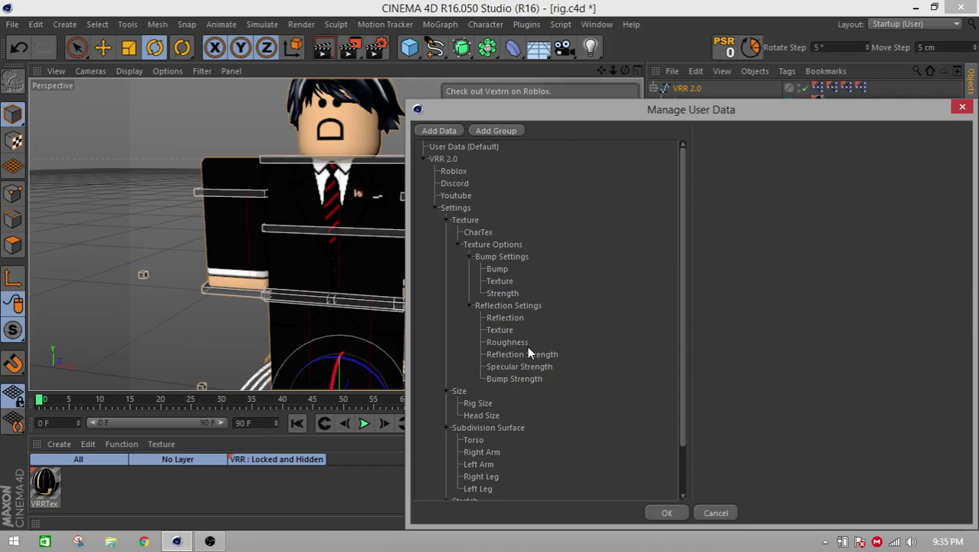
pyautogui.scroll(-3, 525, 347)
pyautogui.click(490, 372)
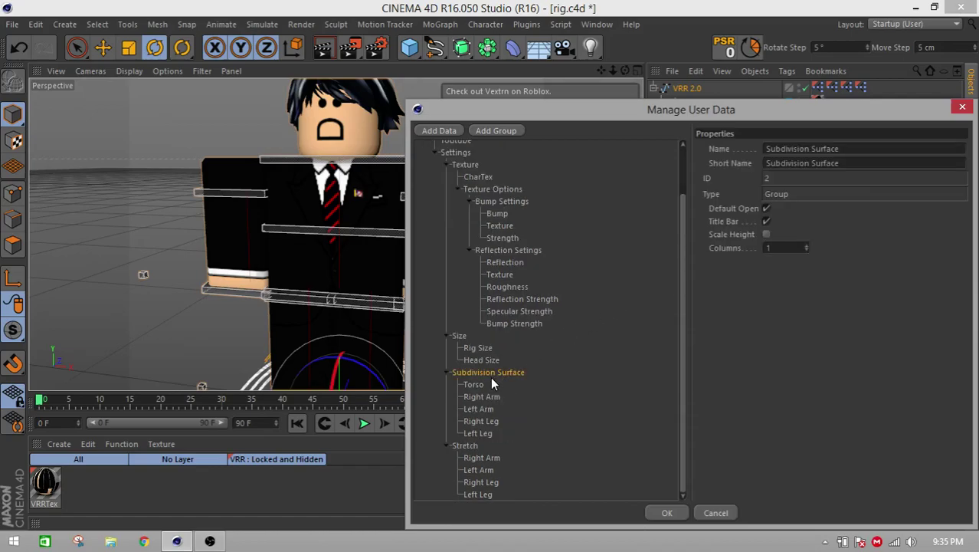
pyautogui.click(487, 132)
pyautogui.moveTo(464, 423); pyautogui.dragTo(485, 368)
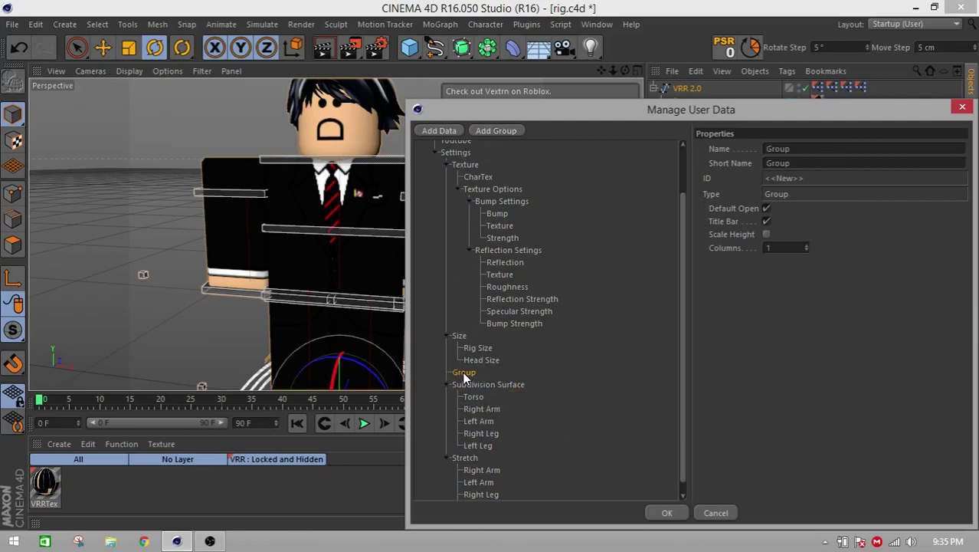
# - Name the new user data group "Controllers Settings" and apply the user data changes
pyautogui.click(778, 148)
pyautogui.write('Controller Settings')
pyautogui.click(805, 150)
pyautogui.write('s')
pyautogui.press('Return')
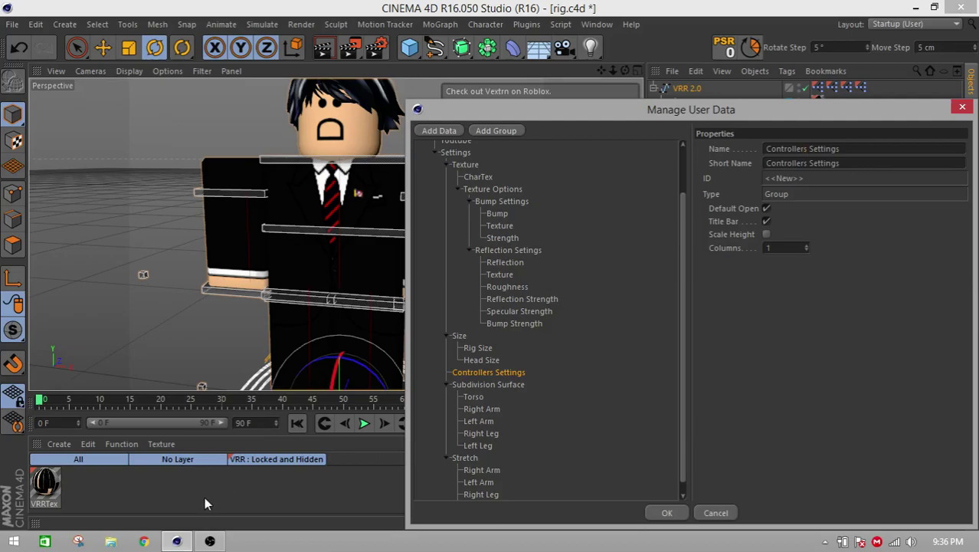
pyautogui.click(205, 541)
pyautogui.click(204, 540)
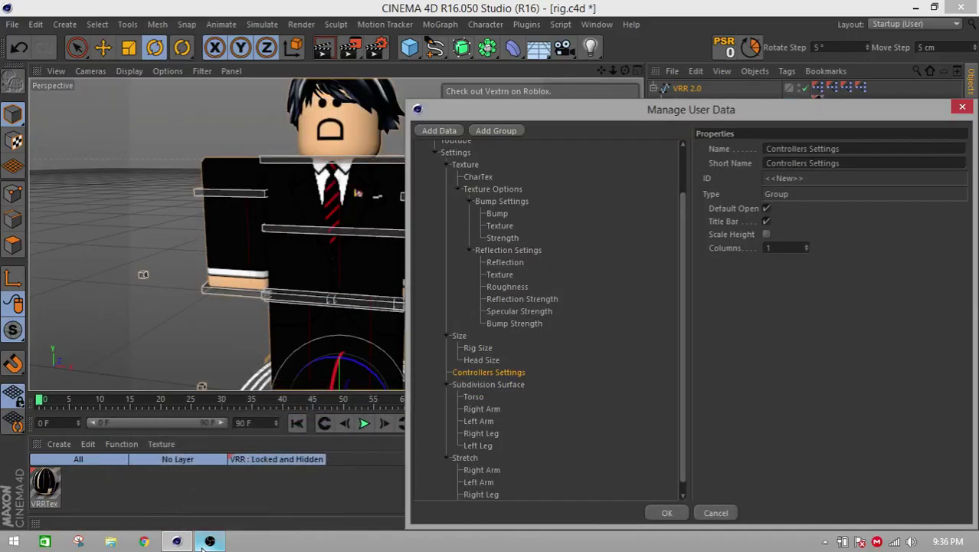
pyautogui.click(656, 510)
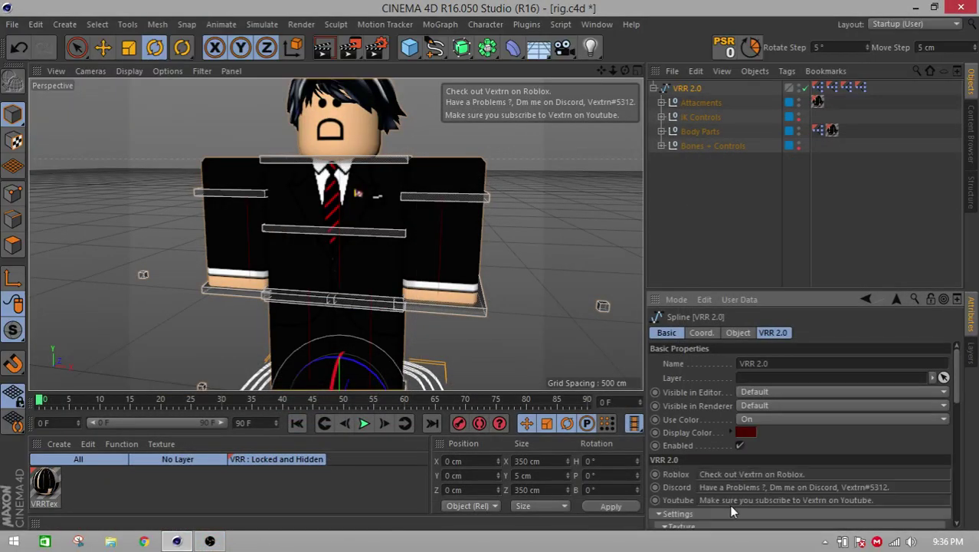